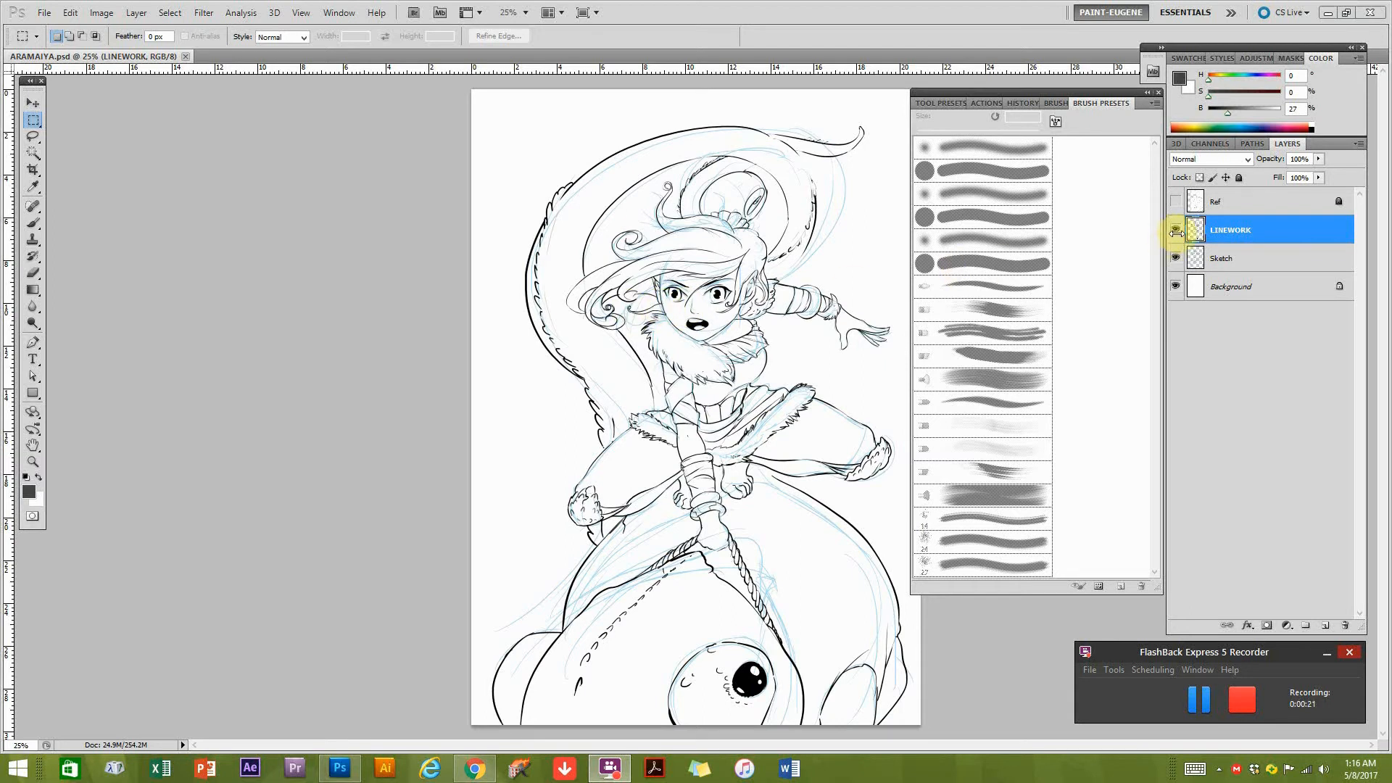
Toggle the LINEWORK layer's visibility off and back on to compare the inks with the sketch underneath.
left_click(1176, 231)
left_click(1176, 231)
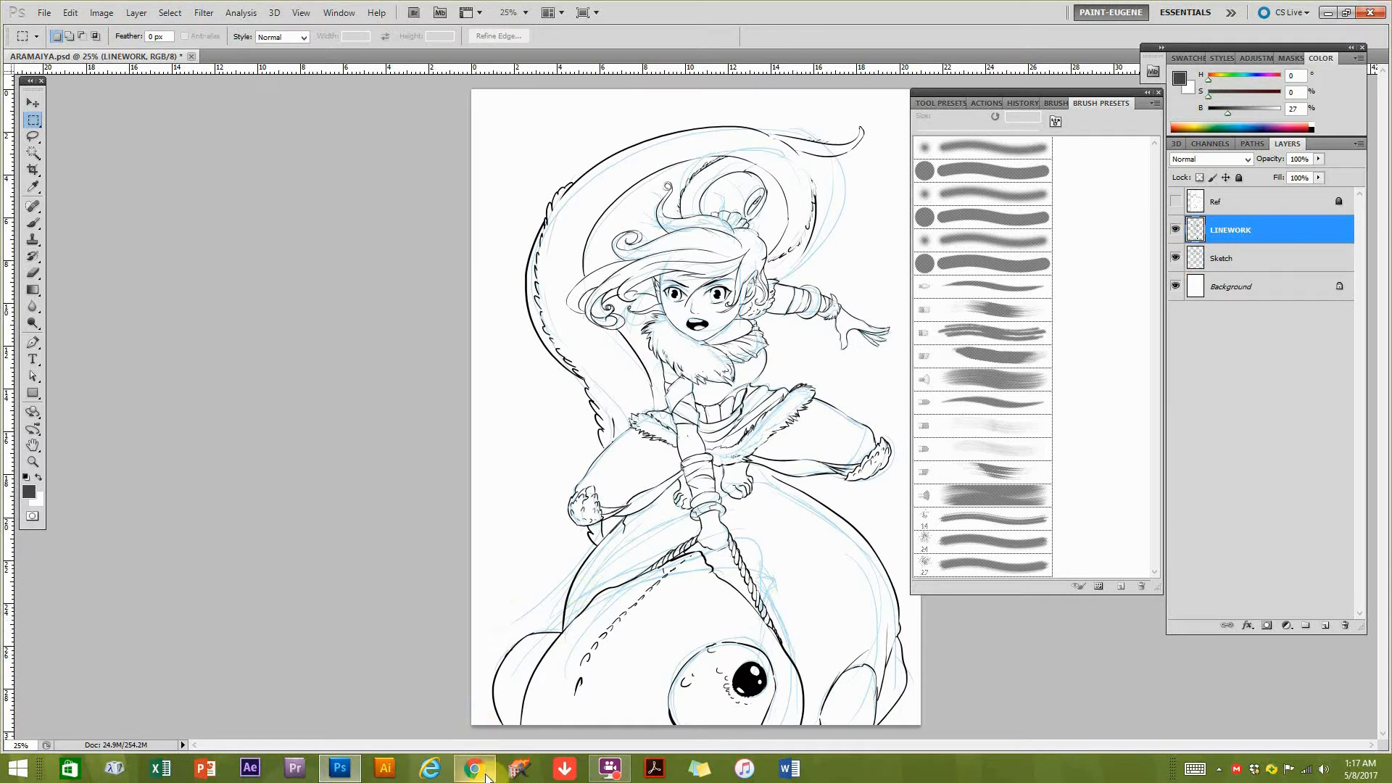
Switch to Chrome and look through the open Pinterest tabs of wolf and manga reference images.
left_click(484, 773)
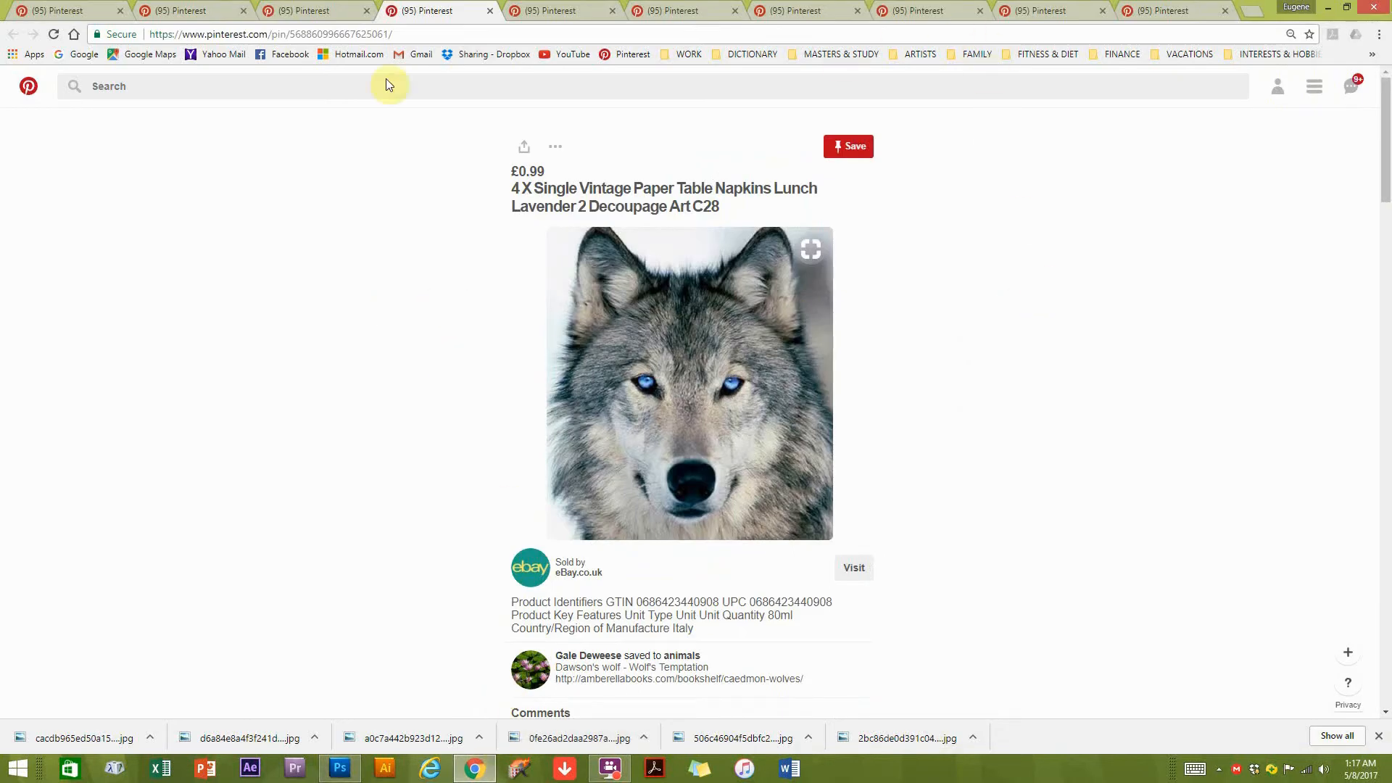
left_click(327, 9)
left_click(209, 10)
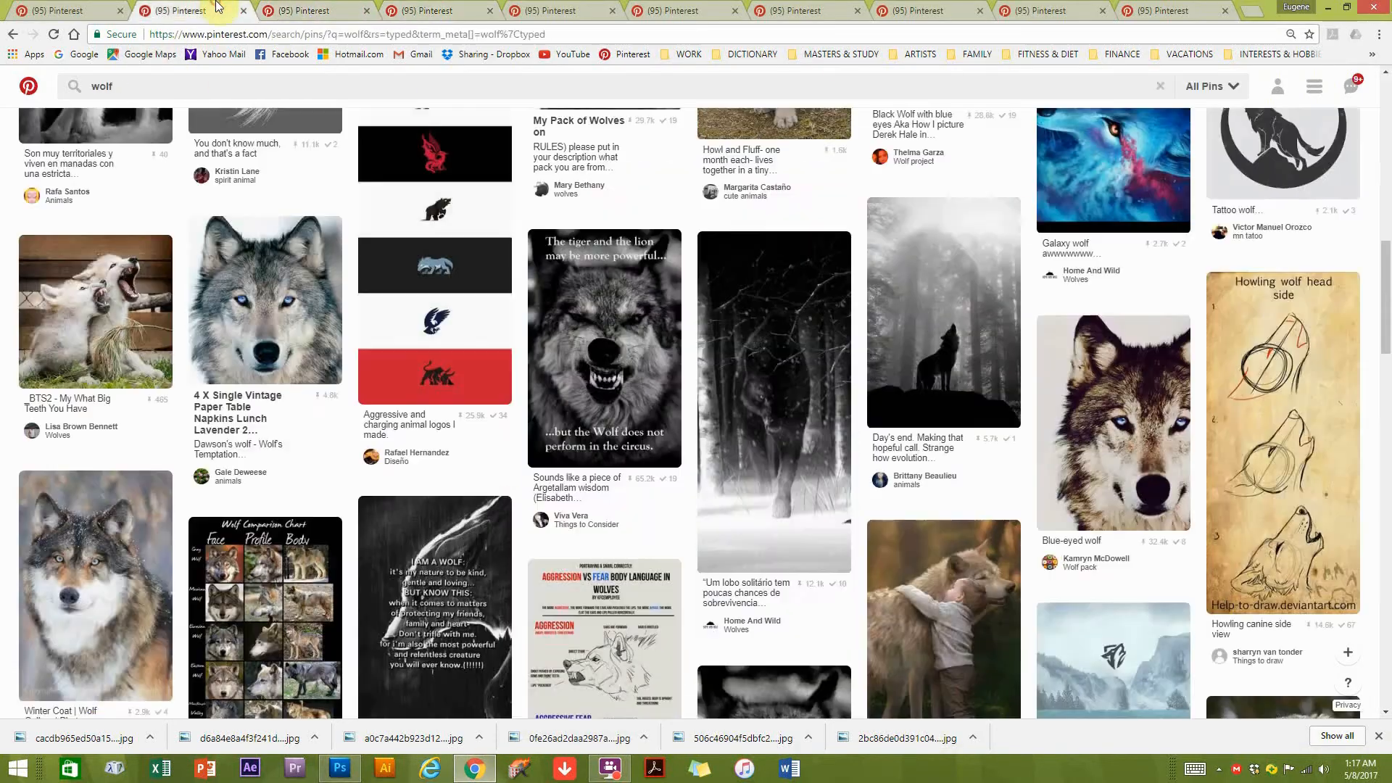
left_click(81, 8)
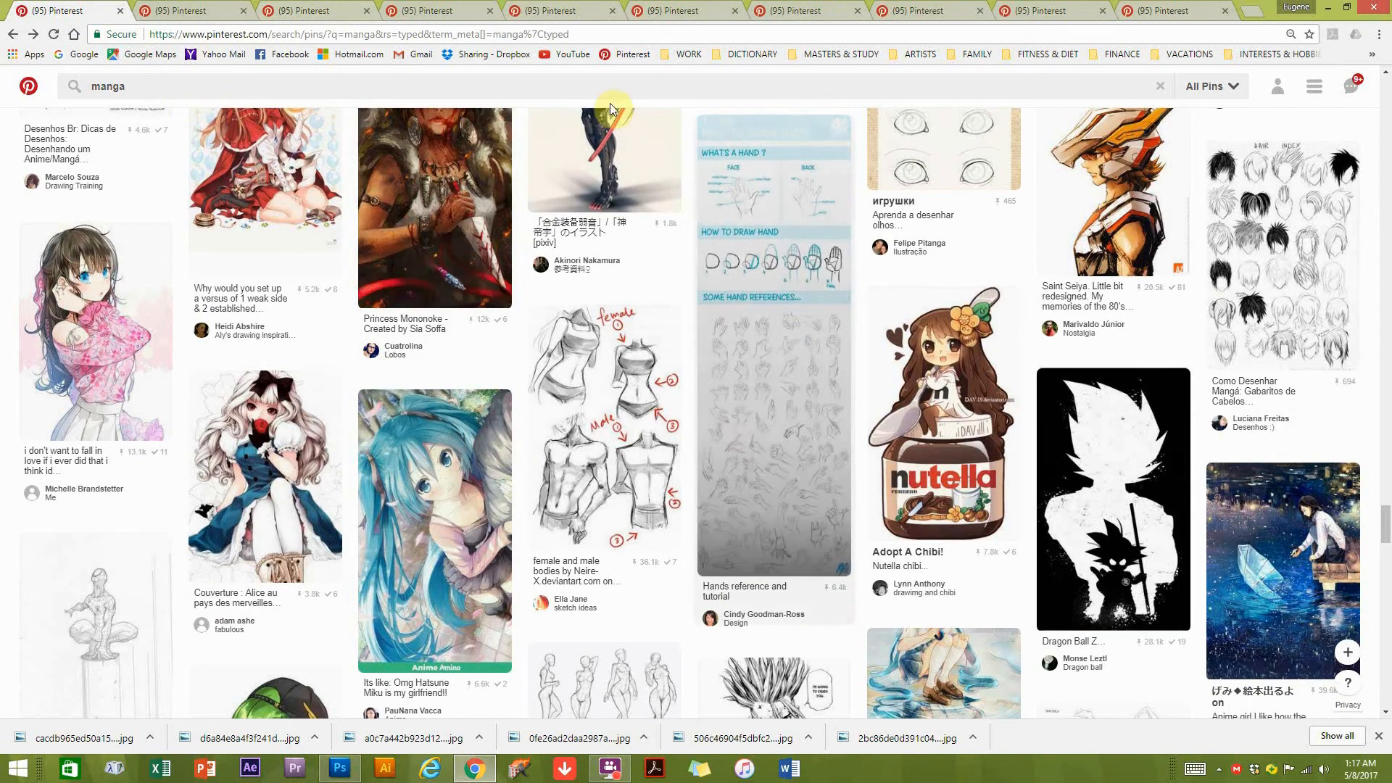
left_click(956, 8)
left_click(1044, 9)
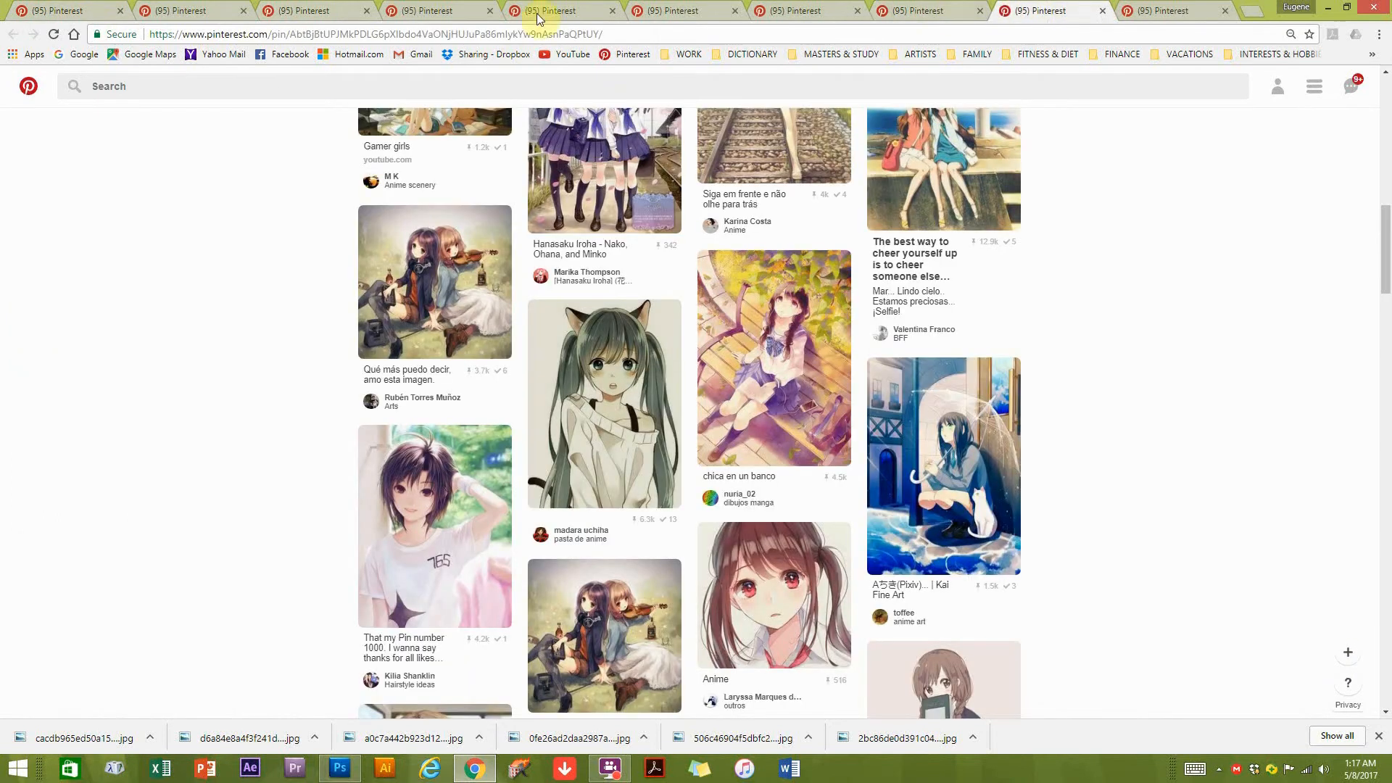
left_click(312, 10)
left_click(406, 9)
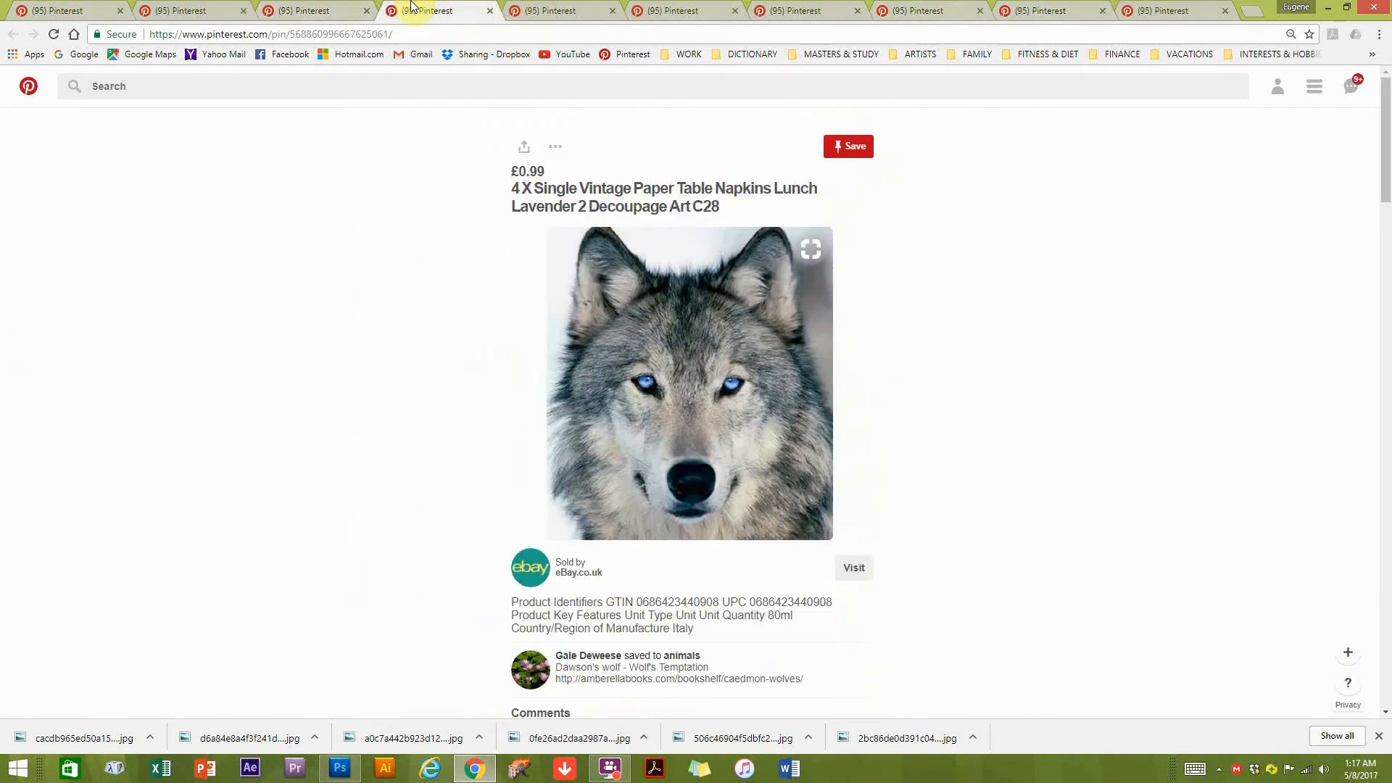
left_click(59, 8)
key("ctrl+w")
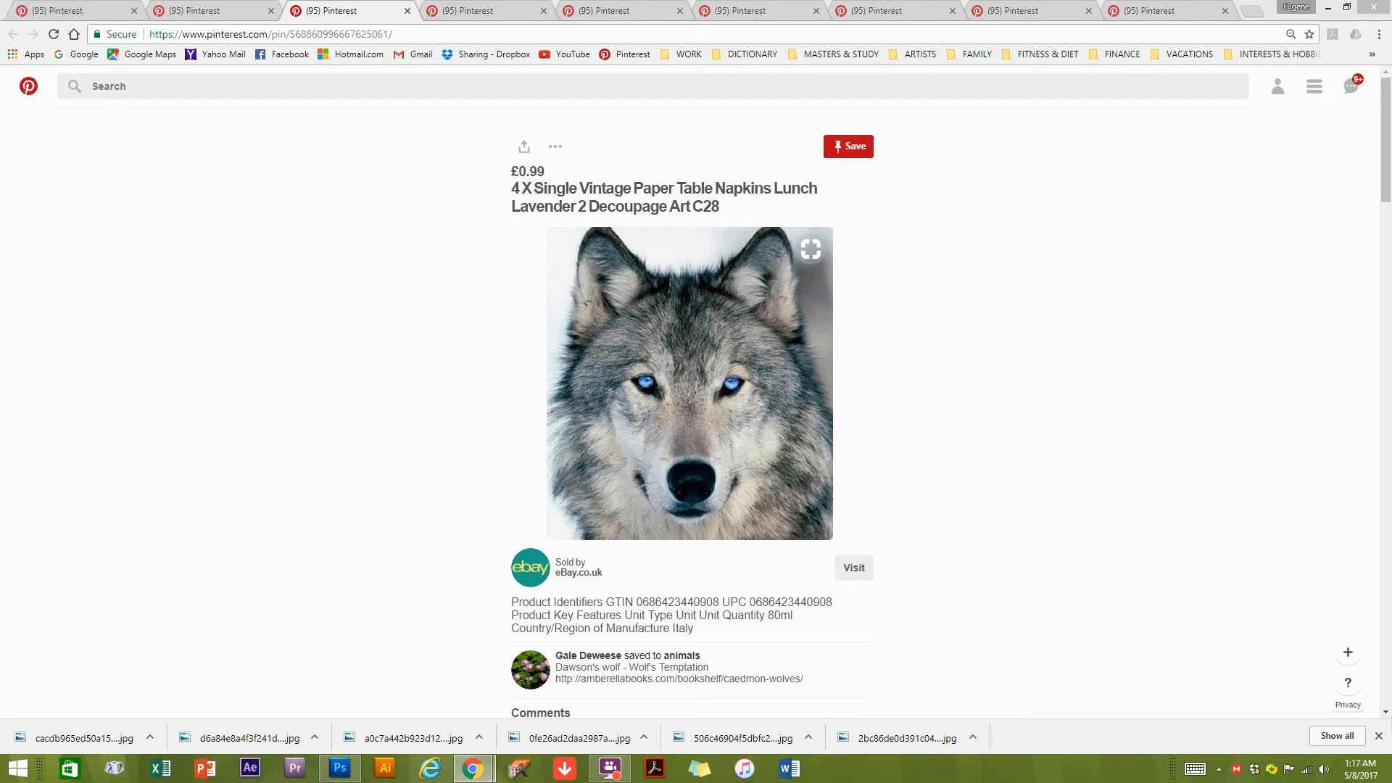
Bring up the "character action poses" results, examine the figure drawing sheet labelled "550+ final images", and return to the results.
left_click_drag(1391, 217, 192, 20)
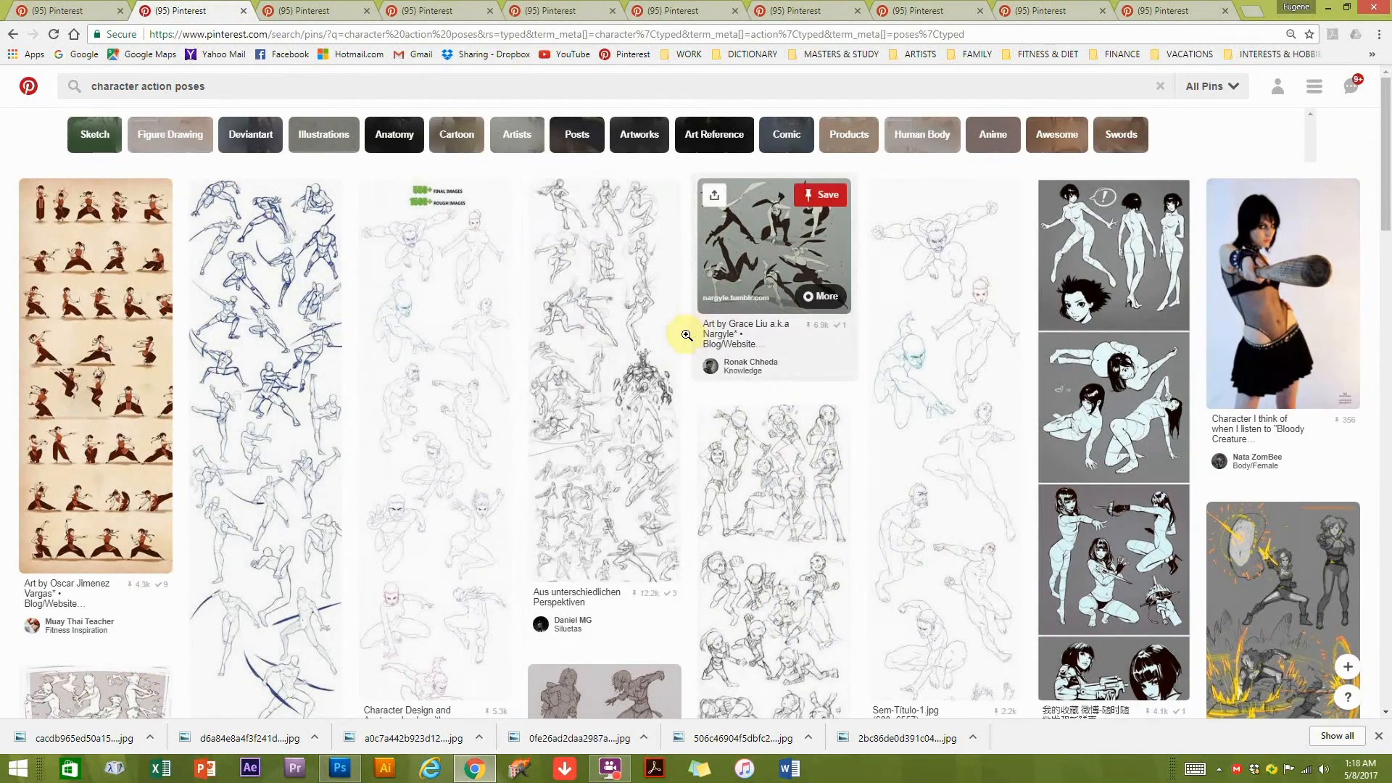
left_click(432, 485)
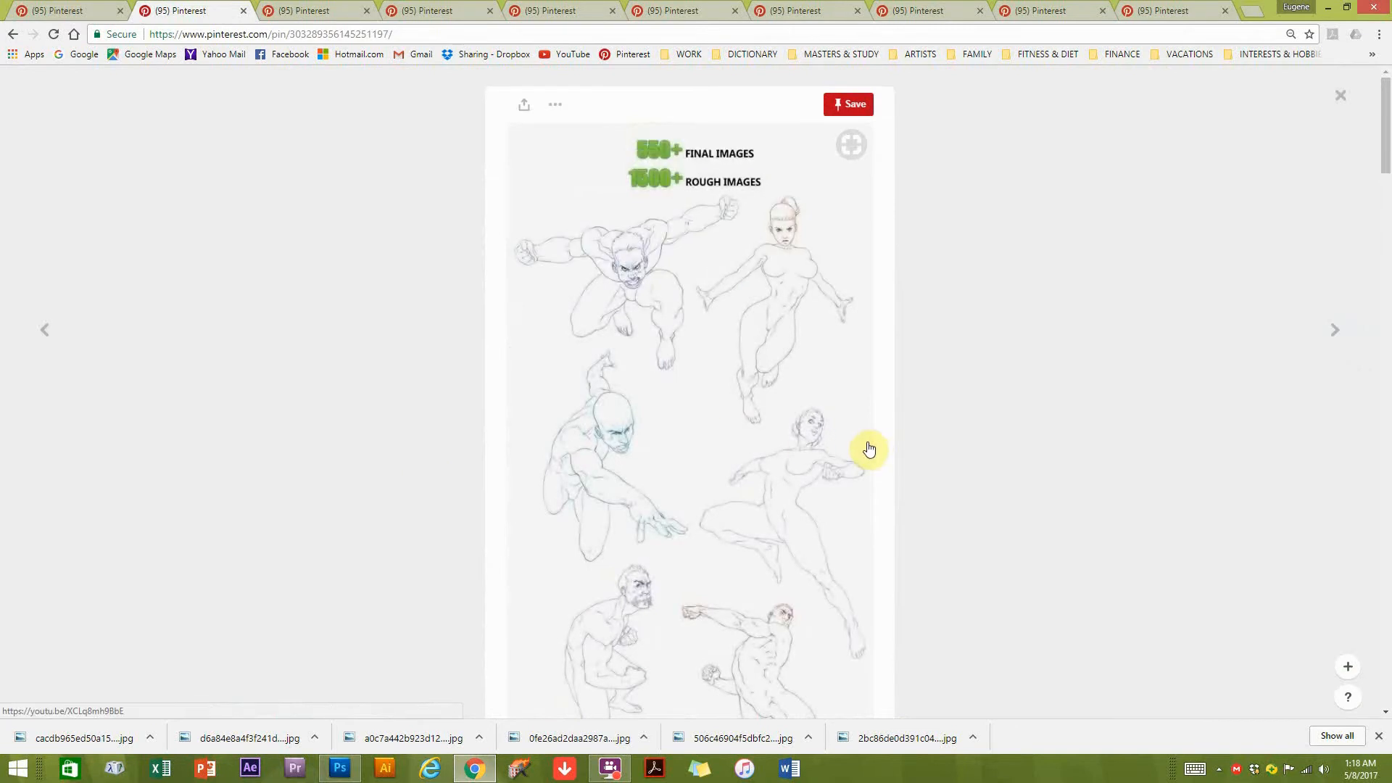
scroll(869, 447, "down", 5)
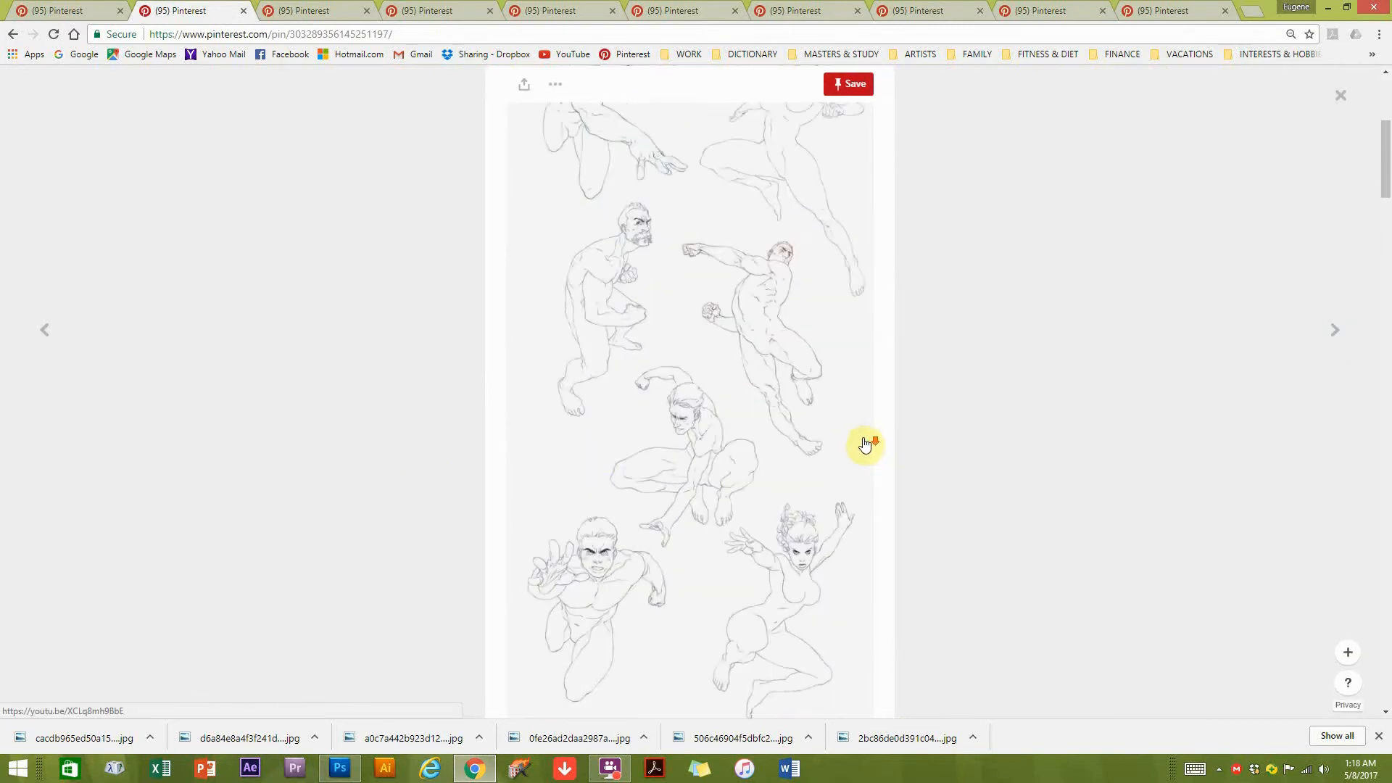
scroll(606, 450, "down", 3)
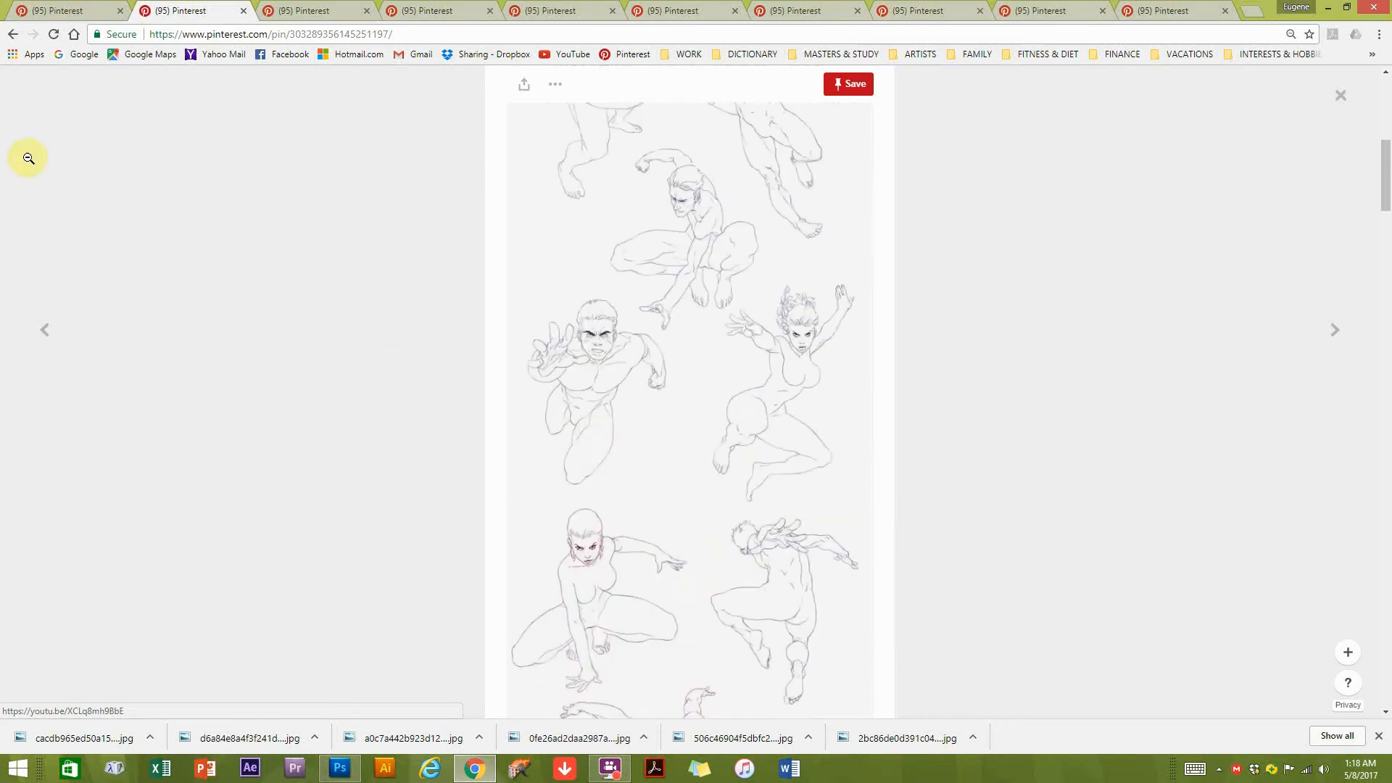
left_click(13, 34)
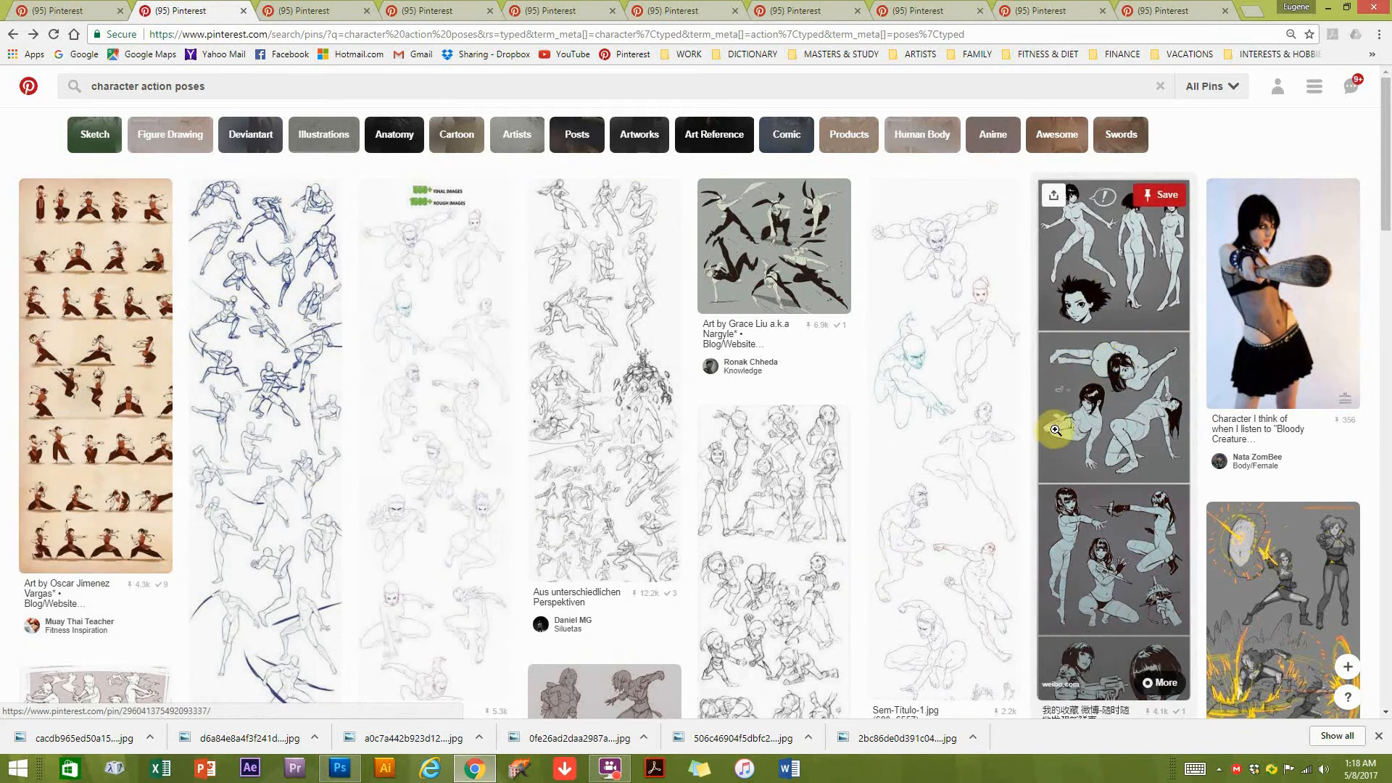
Browse further down the "character action poses" results for more pose references.
scroll(913, 348, "down", 1)
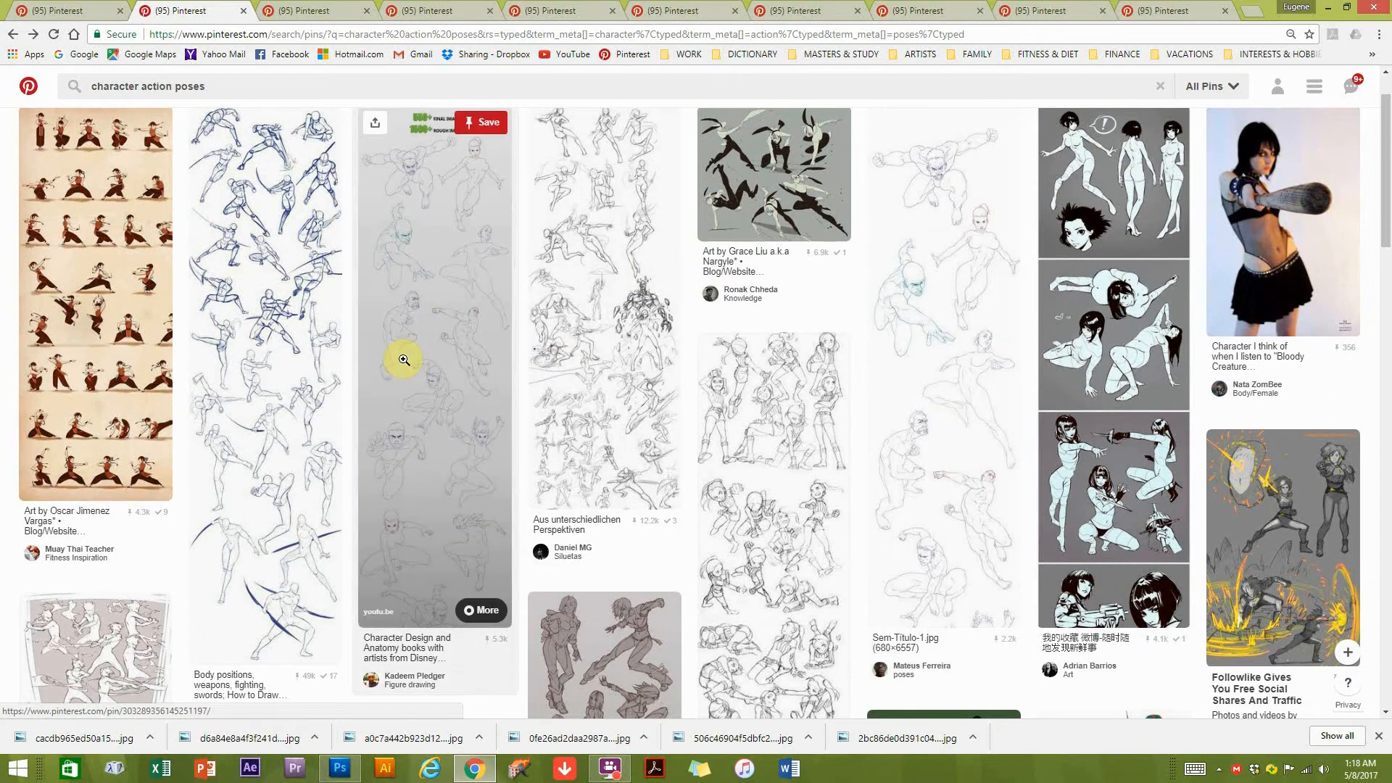
scroll(403, 359, "down", 3)
scroll(601, 491, "down", 3)
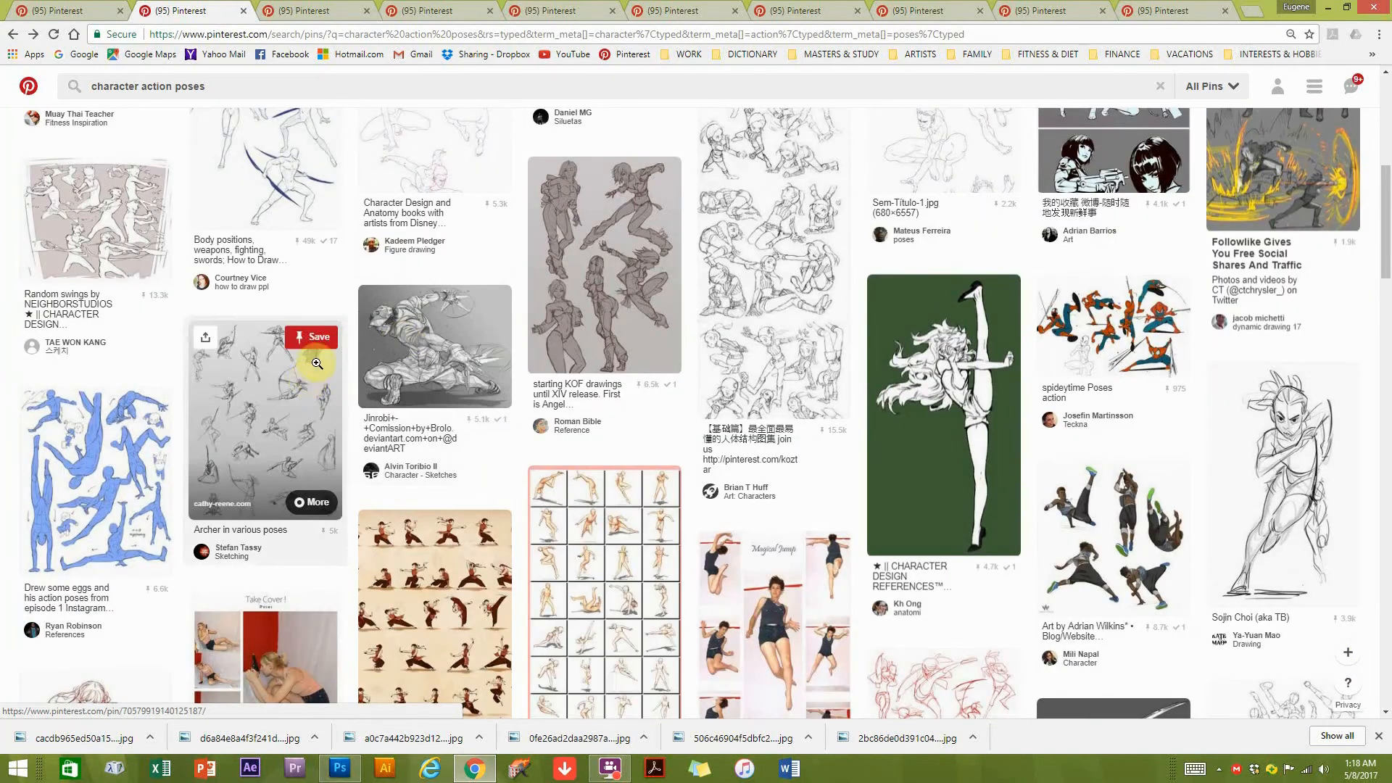
scroll(456, 389, "down", 4)
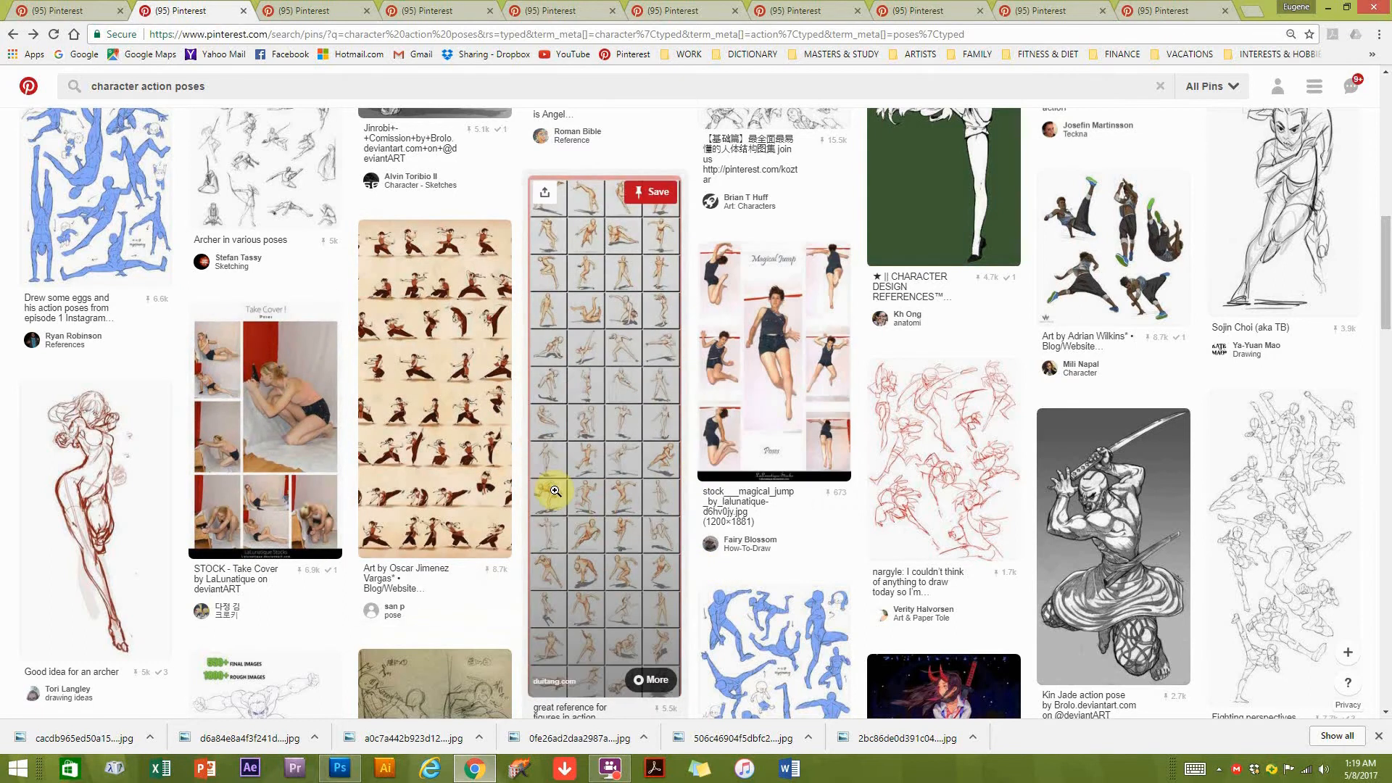
Switch back to Photoshop, hide the LINEWORK layer, and set the Sketch layer's fill to 100%.
left_click(354, 772)
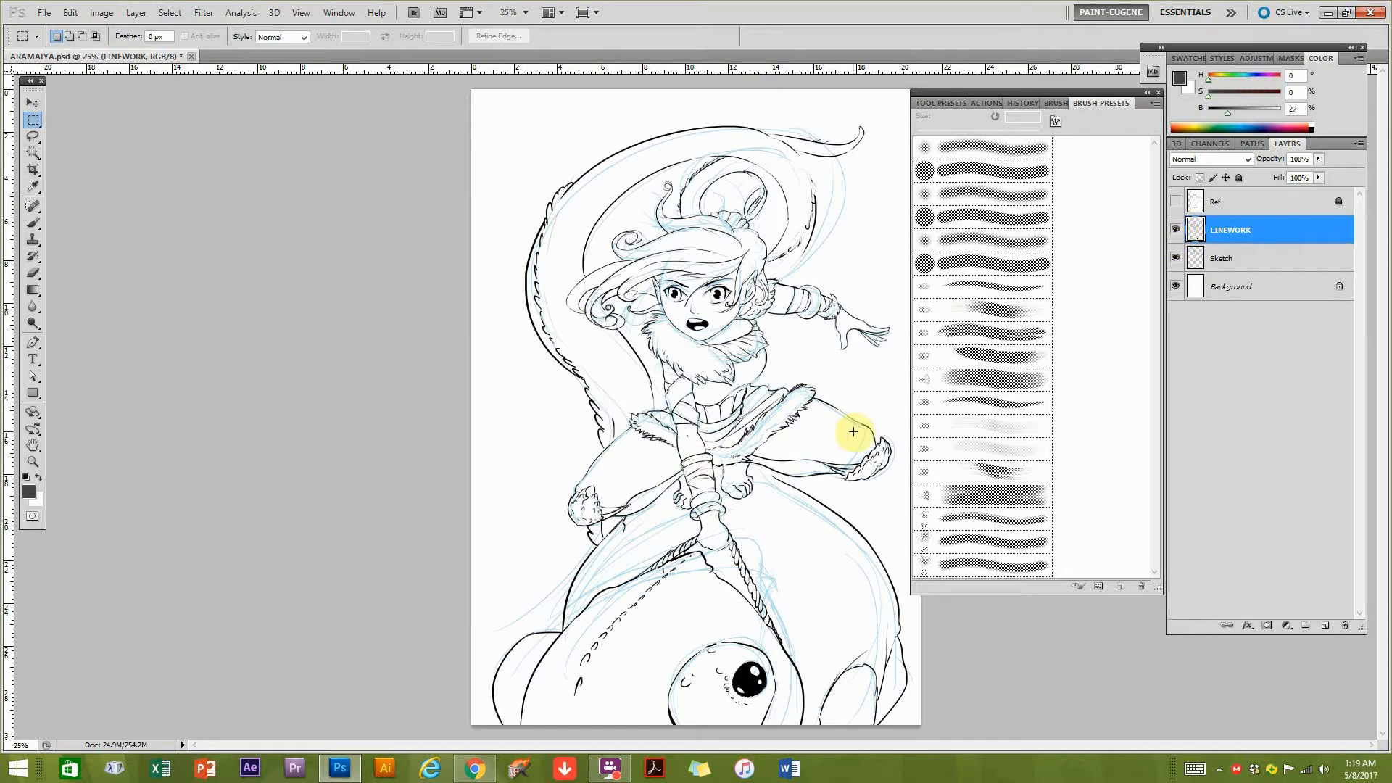
left_click(1175, 232)
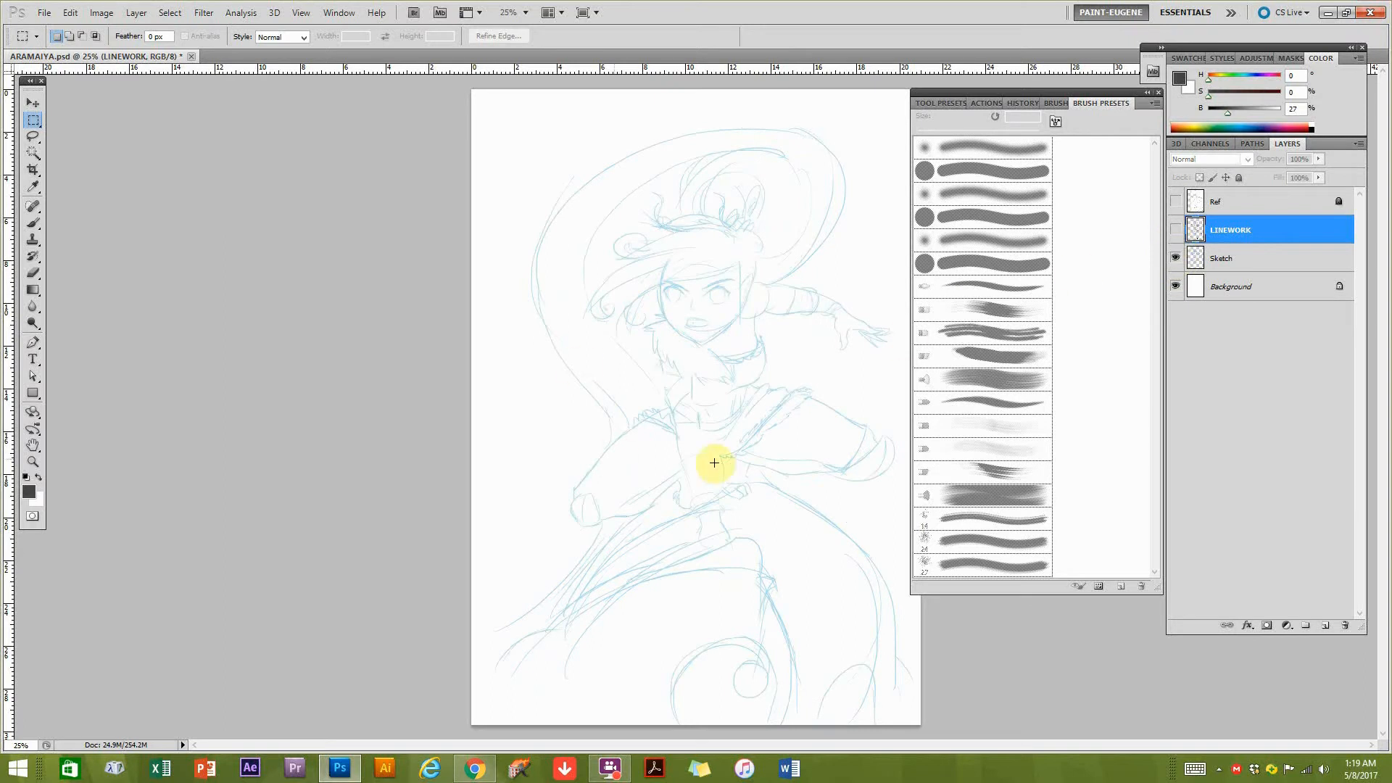
left_click(1265, 256)
left_click(1318, 178)
left_click_drag(1321, 194, 1371, 194)
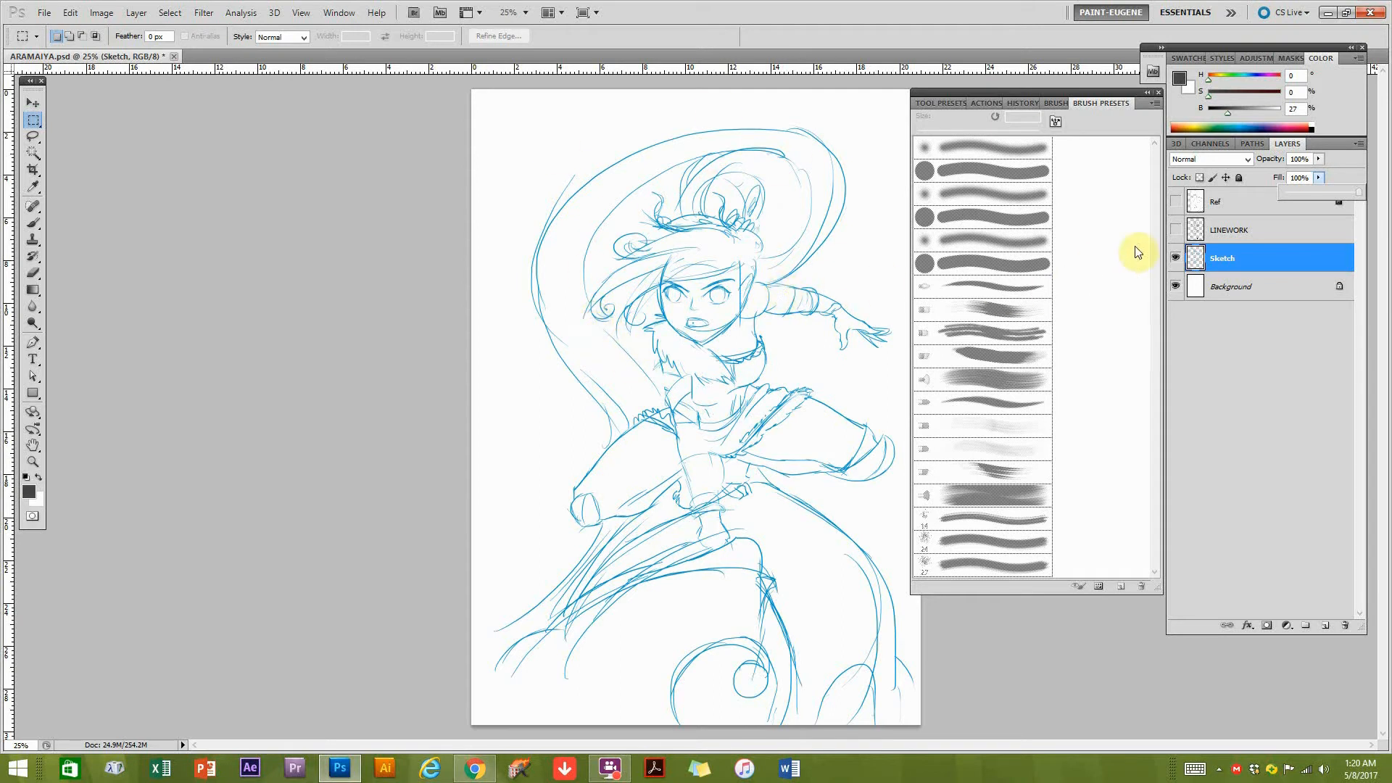
Show the Ref layer, hide the Sketch layer, and select Ref to view the pose reference alone.
left_click(1176, 203)
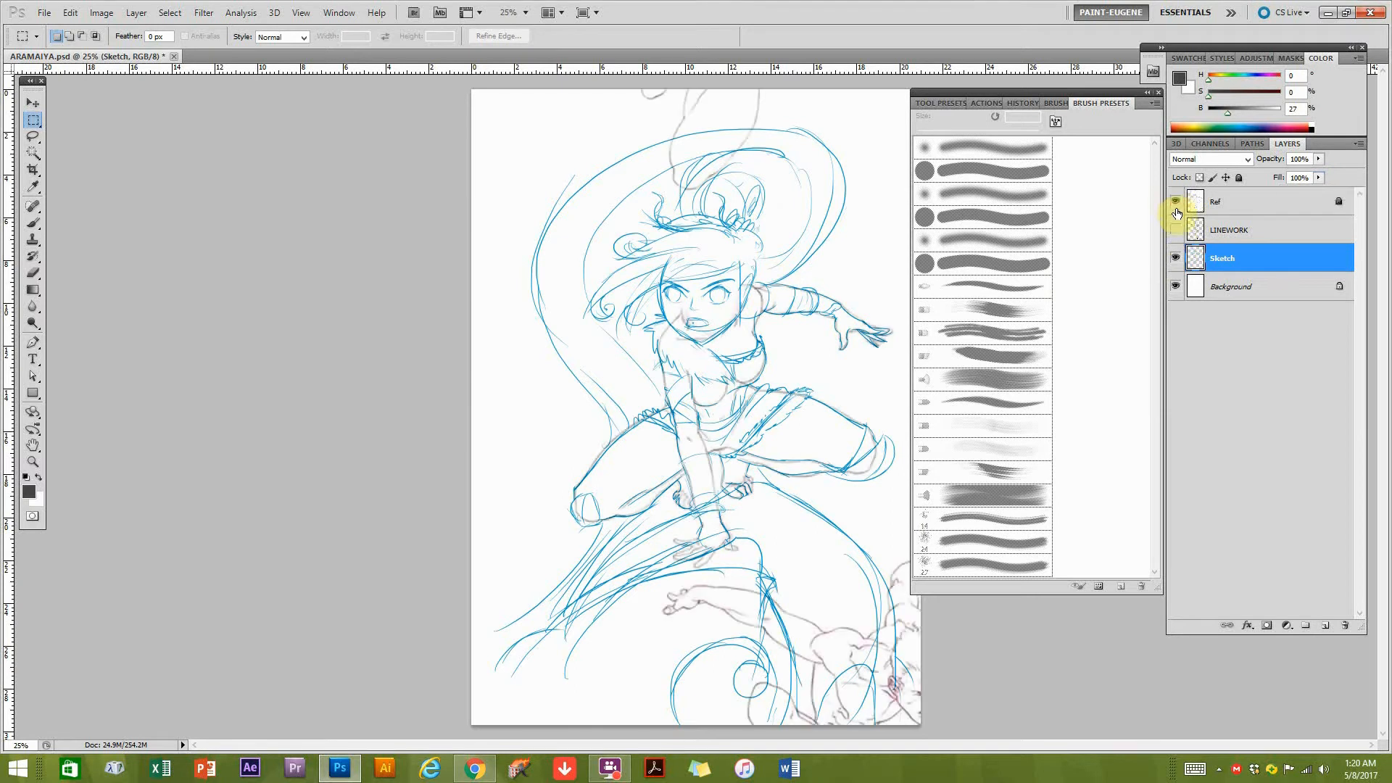
left_click(1175, 259)
left_click(1212, 207)
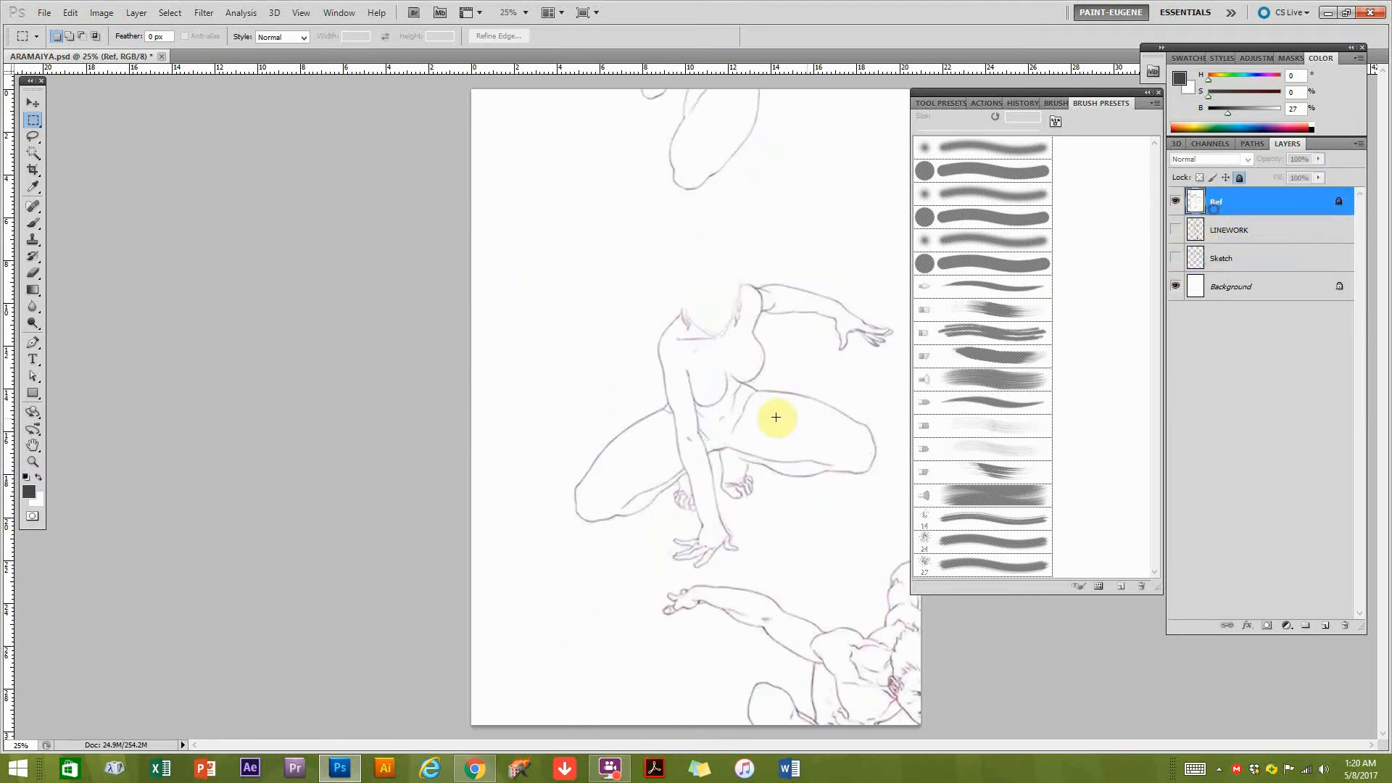
Switch to Chrome, reopen the figure drawing sheet pin, and find the crouching woman pose used as reference.
left_click(475, 768)
scroll(600, 356, "up", 10)
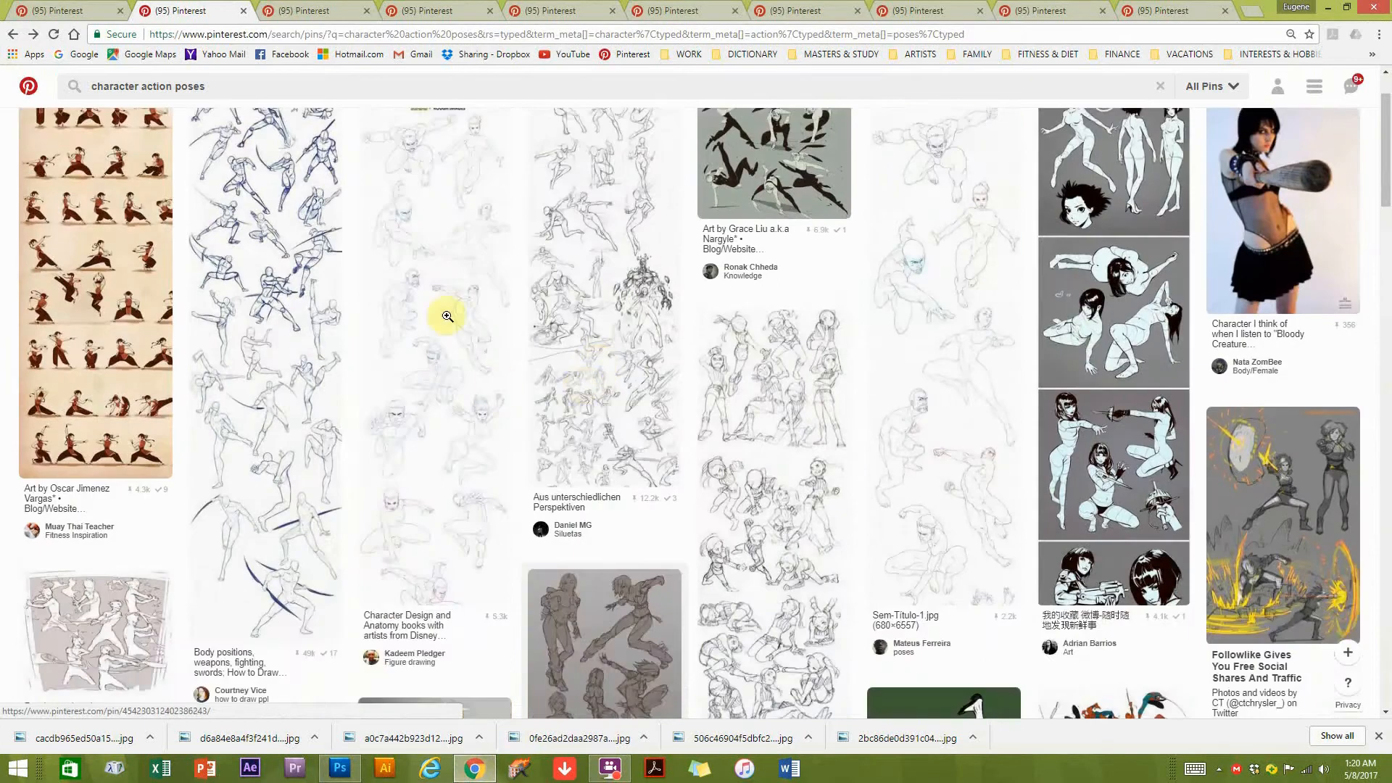
left_click(433, 282)
scroll(722, 601, "down", 7)
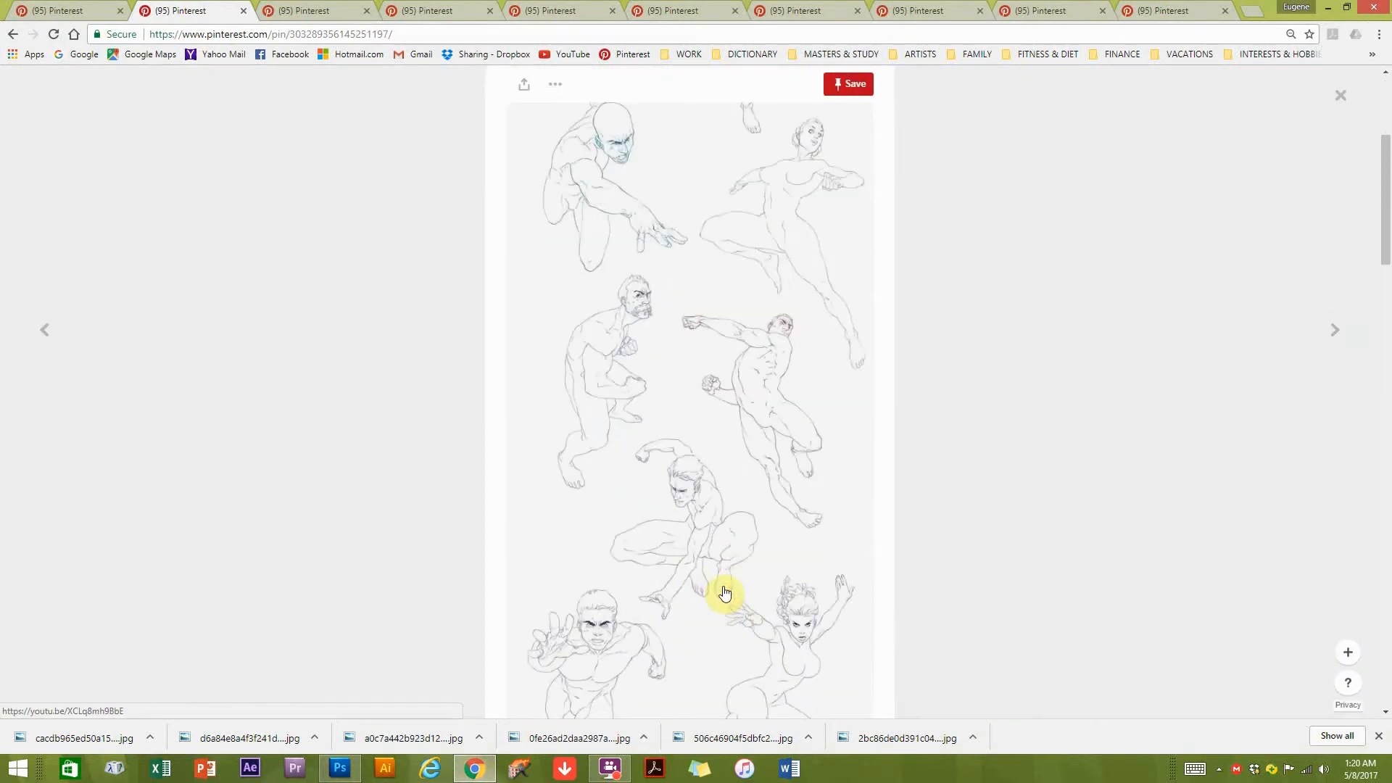
scroll(725, 593, "down", 2)
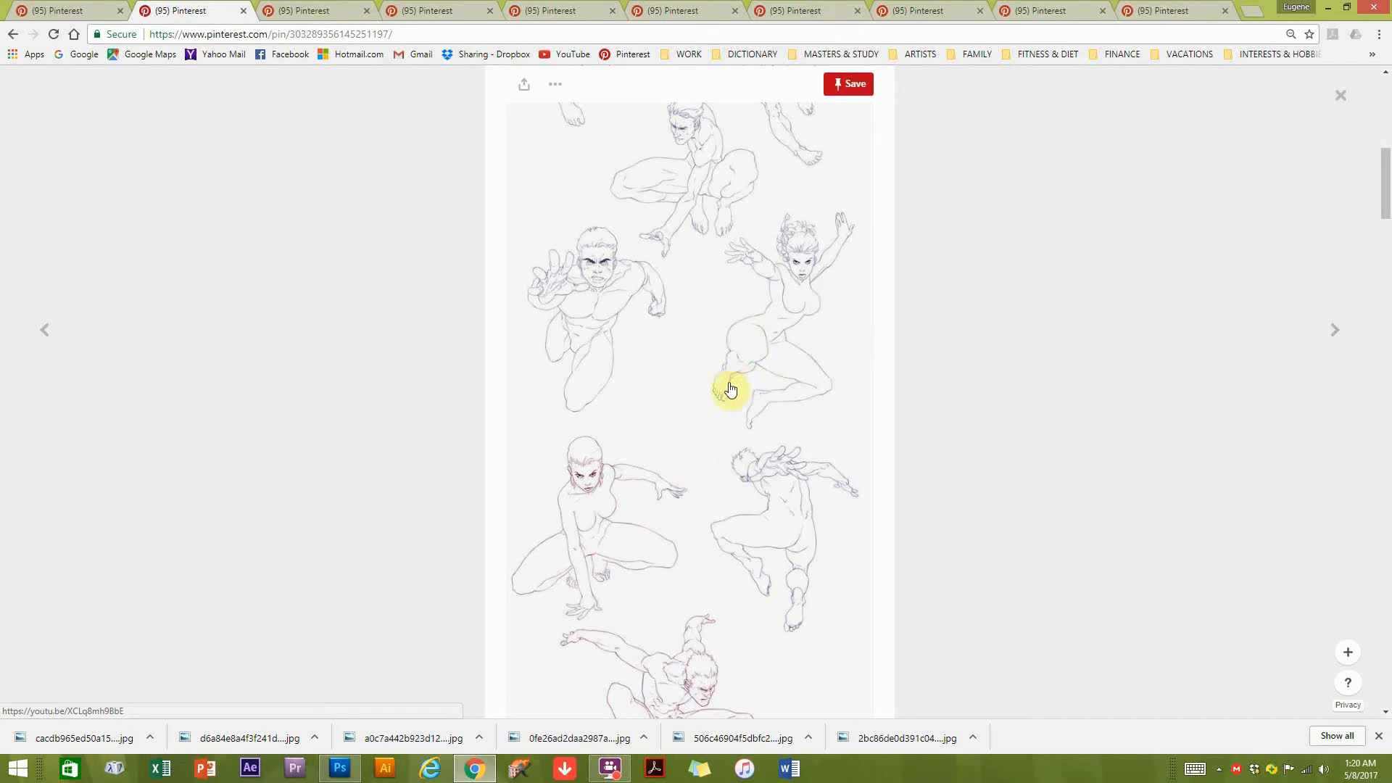
scroll(732, 391, "down", 3)
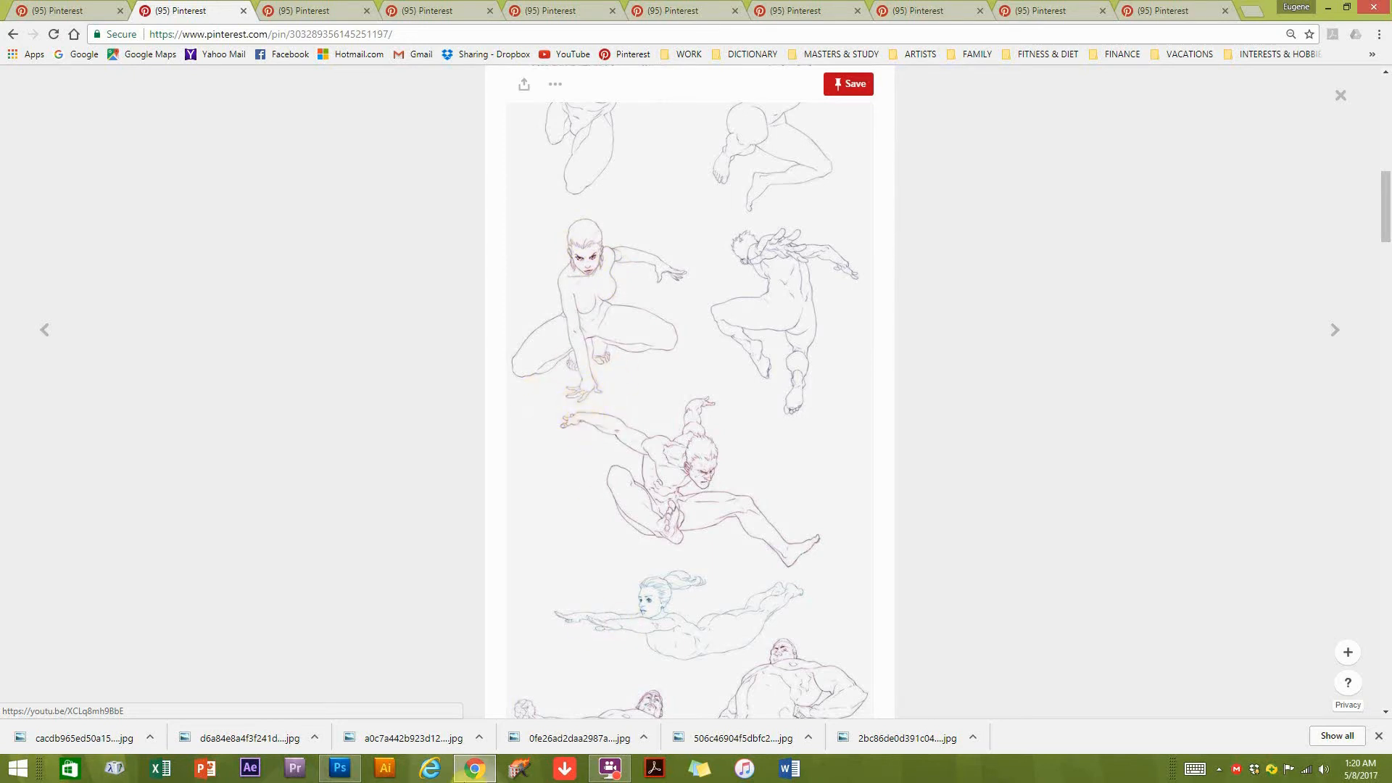
Return to Photoshop and set layer visibility so that only LINEWORK shows over the Background, with Ref and Sketch hidden.
left_click(355, 772)
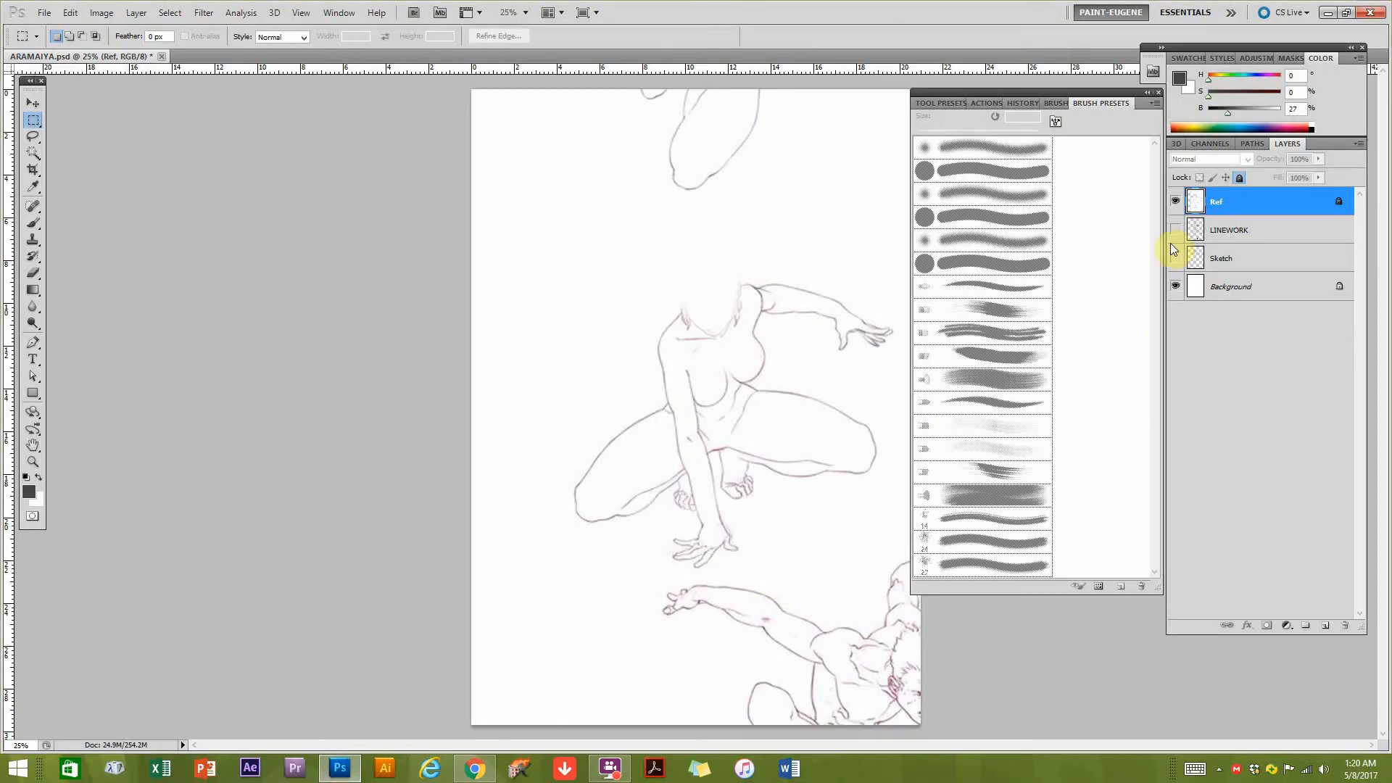
left_click(1175, 201)
left_click(1175, 258)
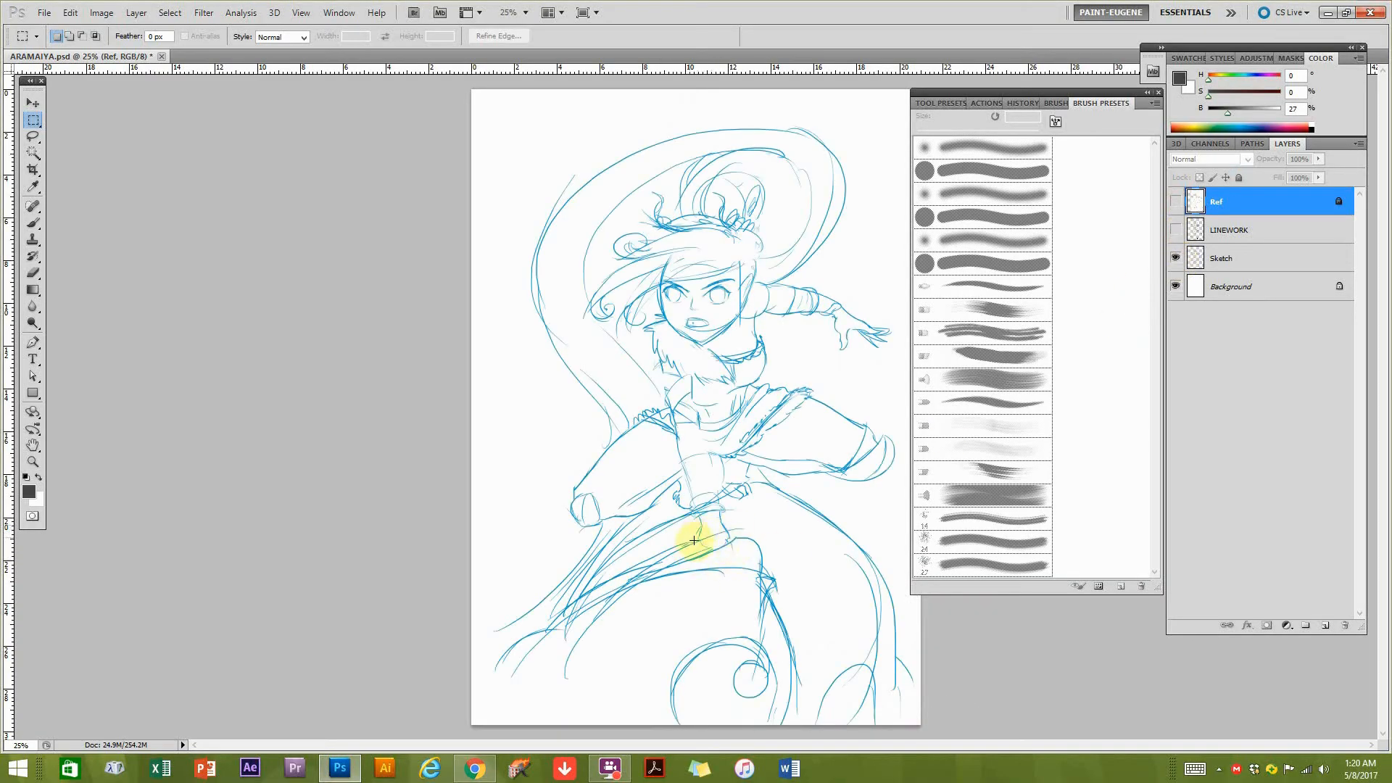
left_click(1176, 227)
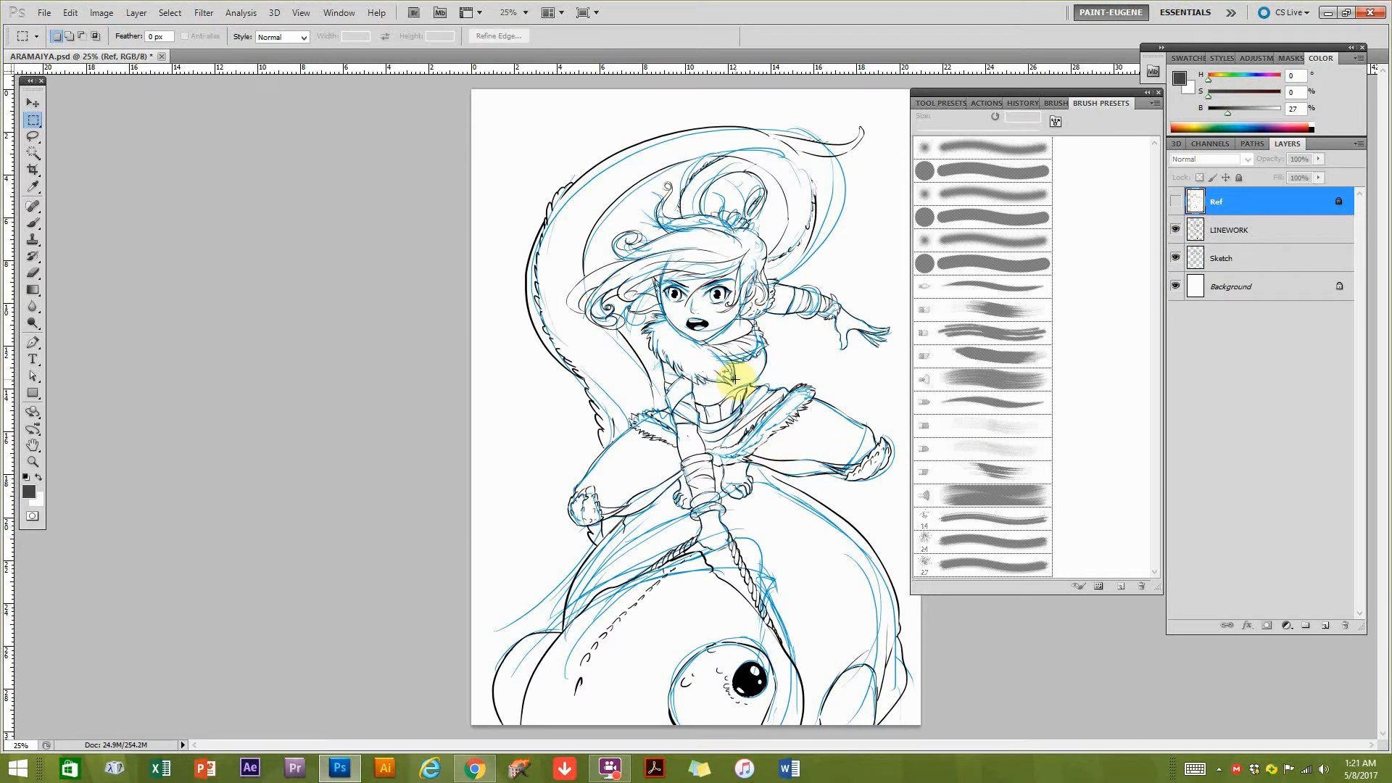
left_click(1175, 260)
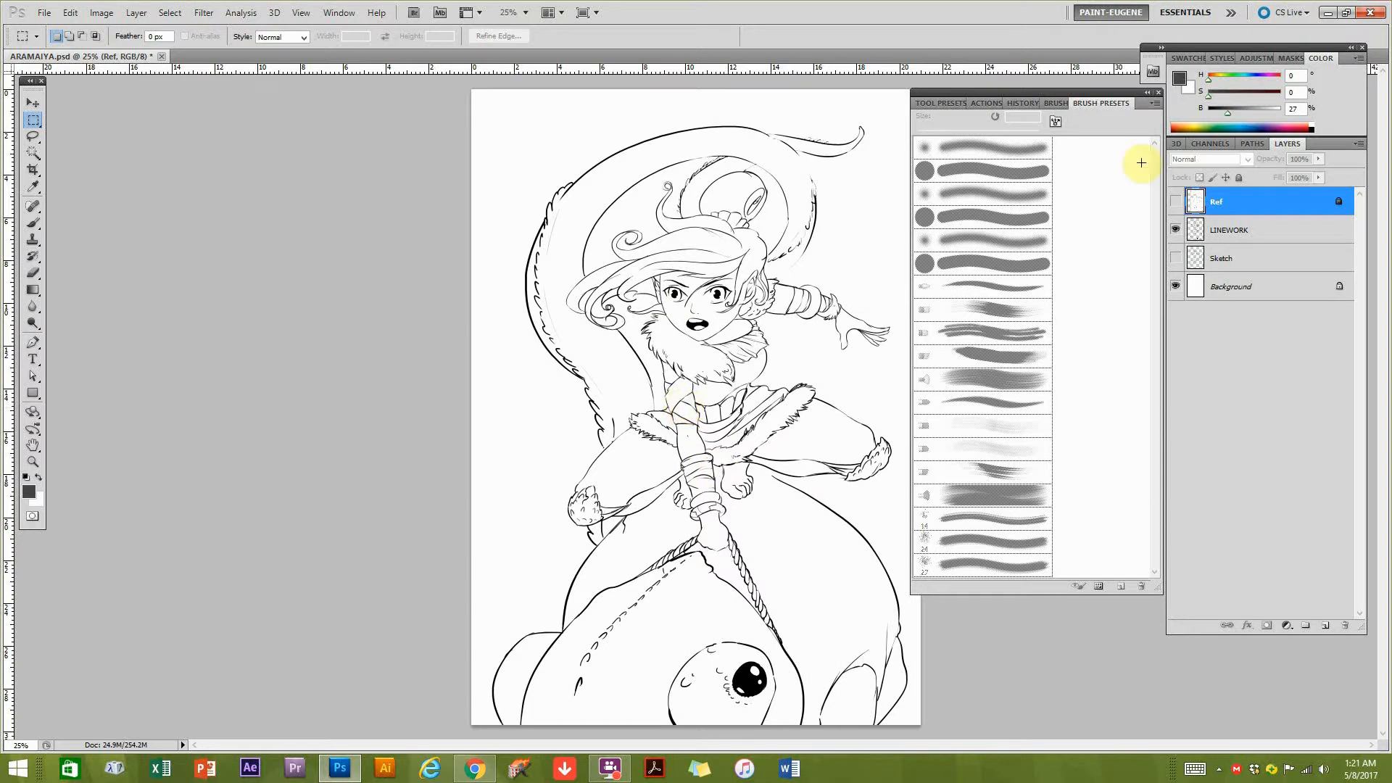
Select the LINEWORK layer and set its fill to 100%.
left_click(1275, 234)
left_click_drag(1318, 181, 1346, 190)
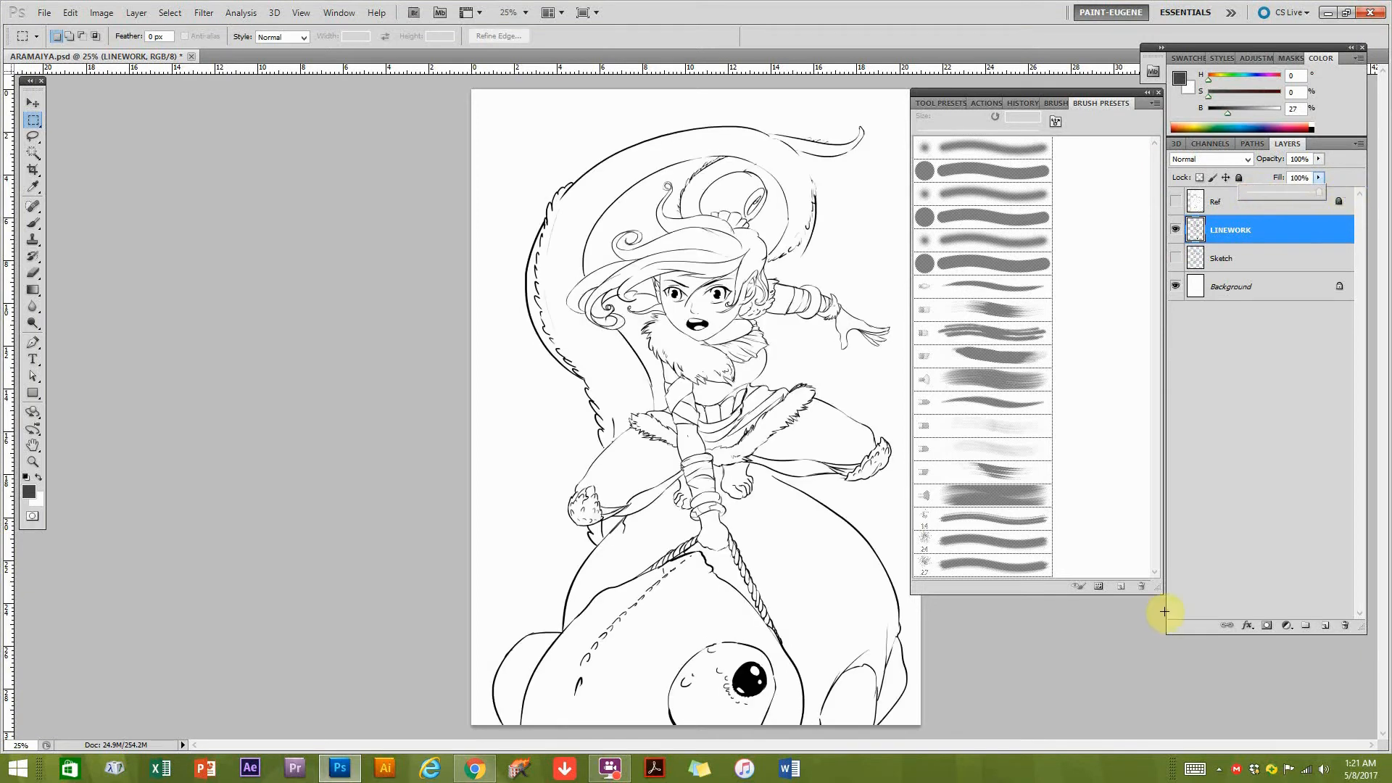
left_click(1232, 230)
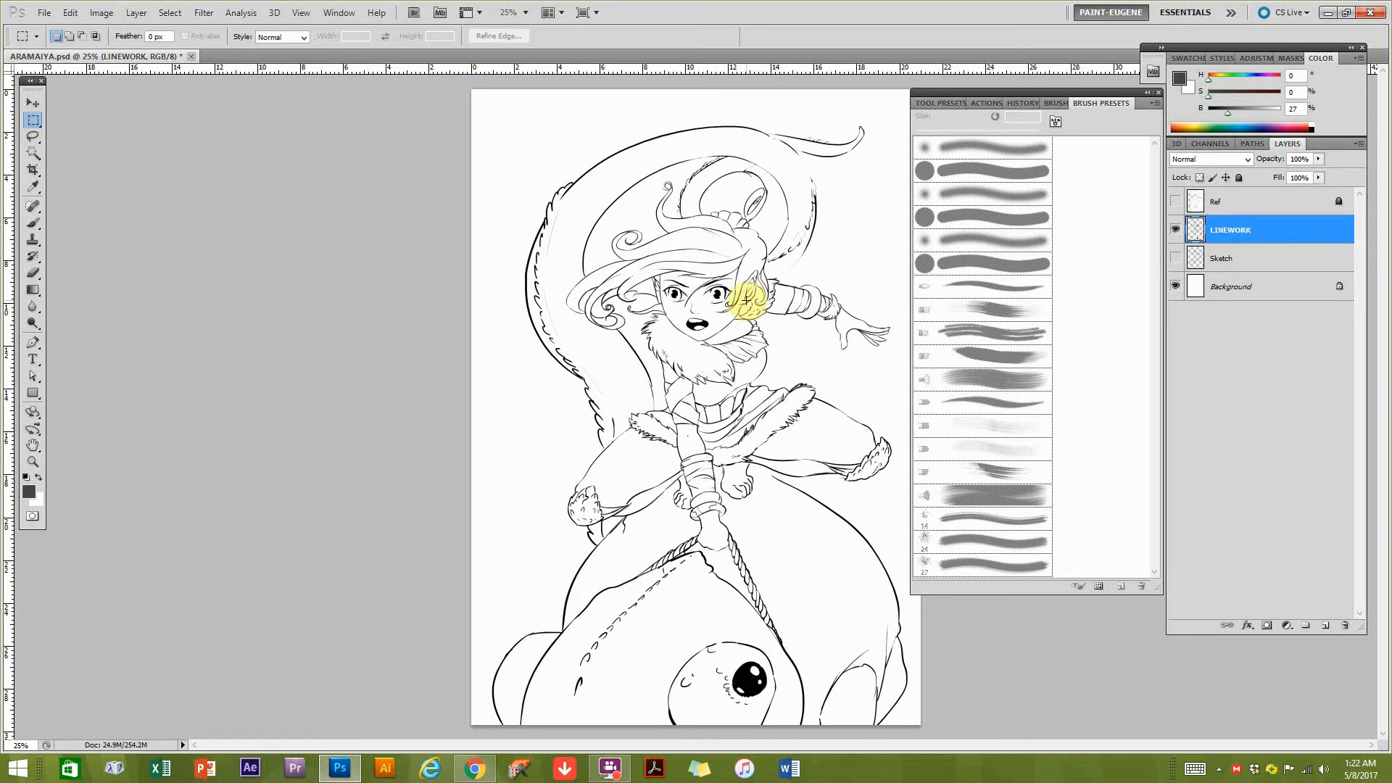
Select the Background layer and fill it with a dark blue of hue 227, saturation 62%, brightness 58%.
left_click(1233, 261)
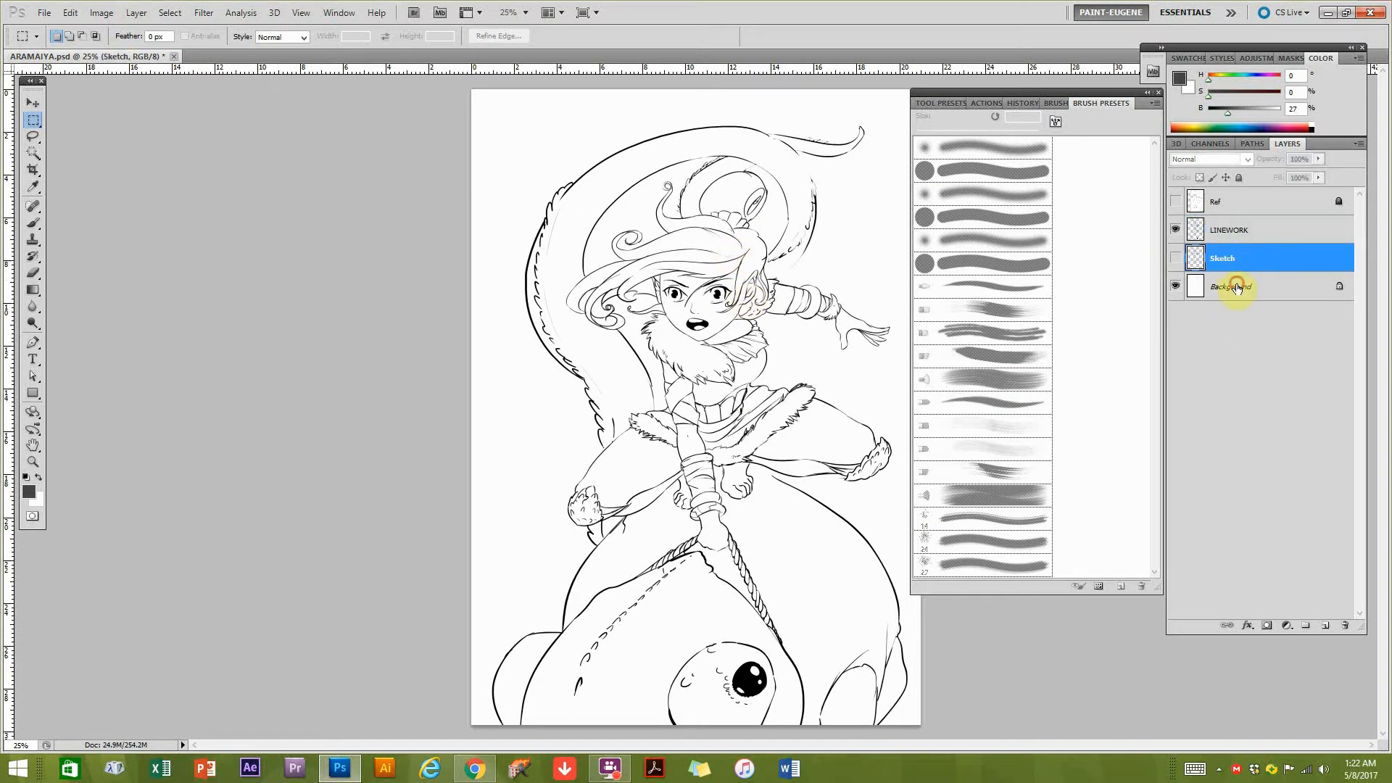
left_click(1236, 287)
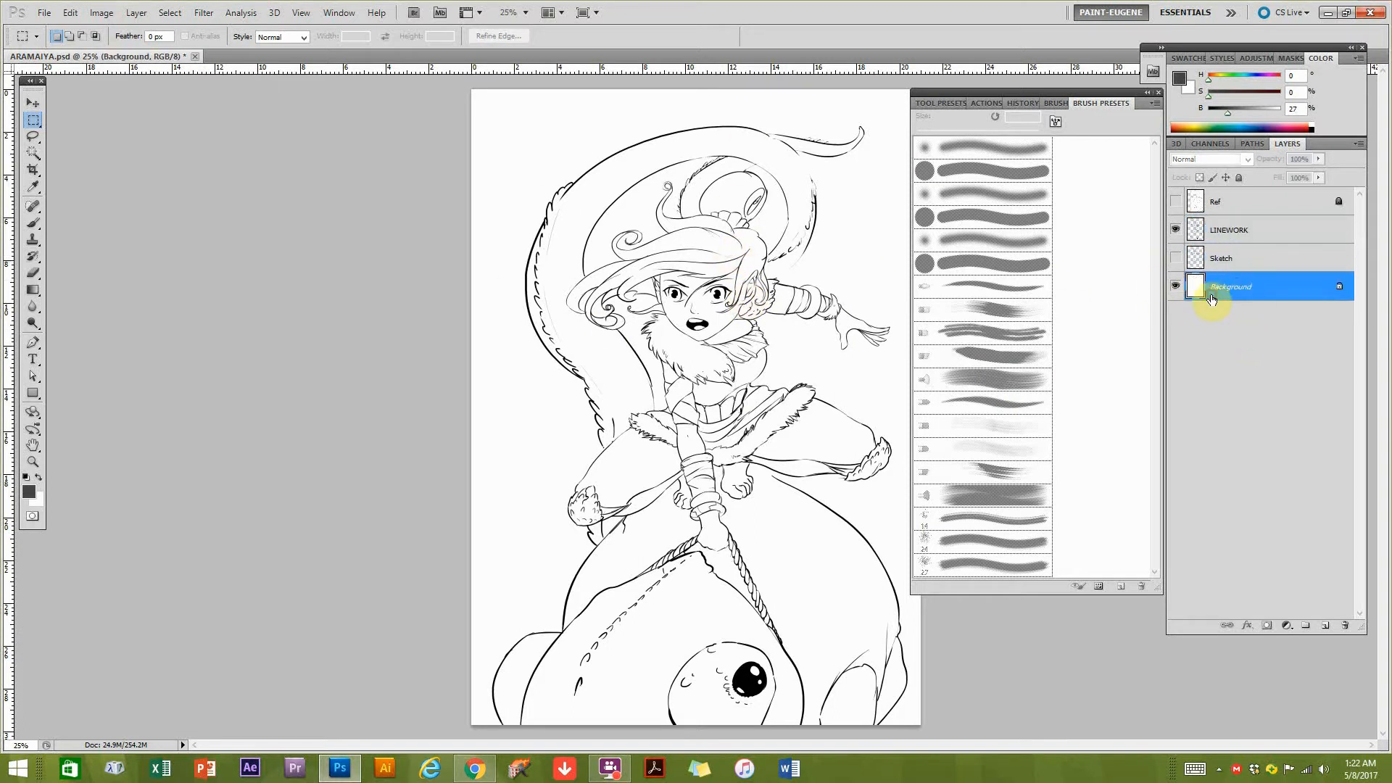
left_click(1250, 107)
left_click(1252, 91)
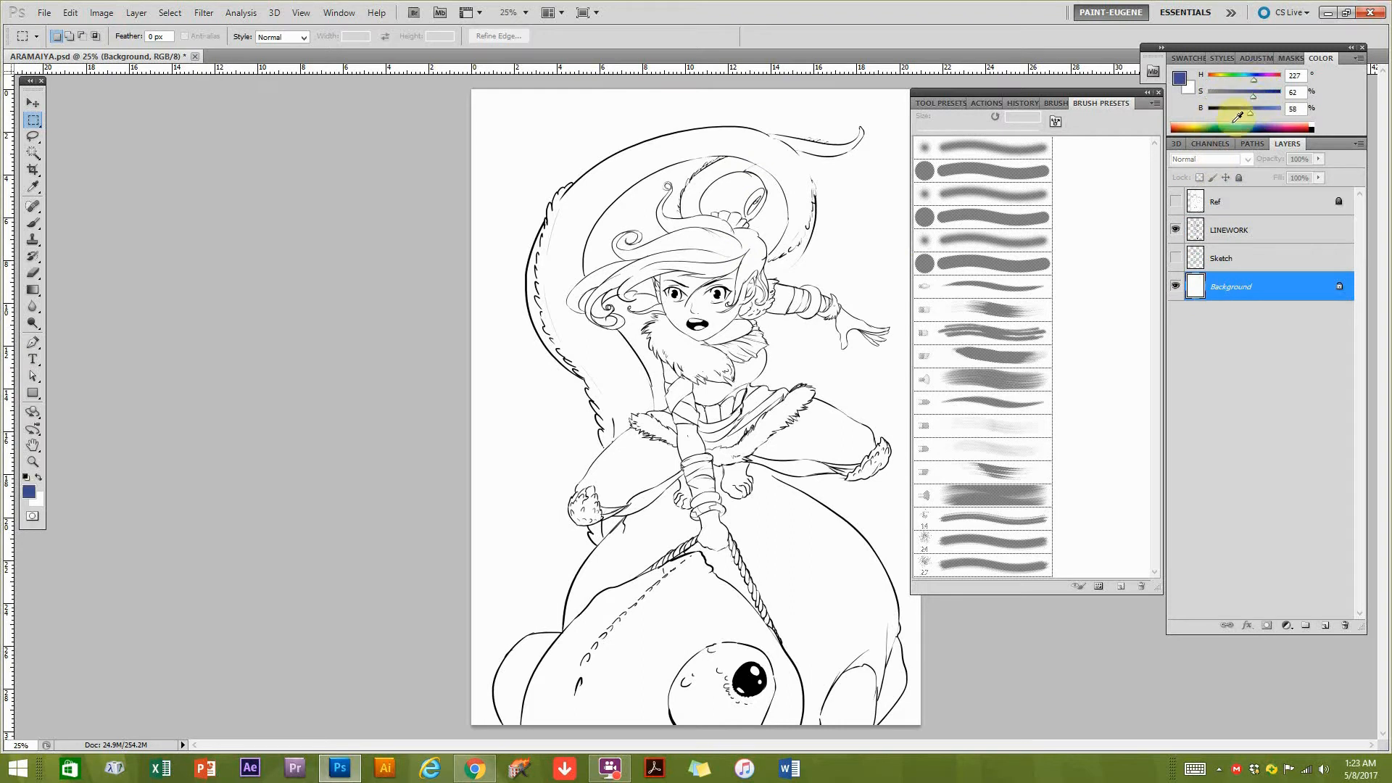
key("alt+BackSpace")
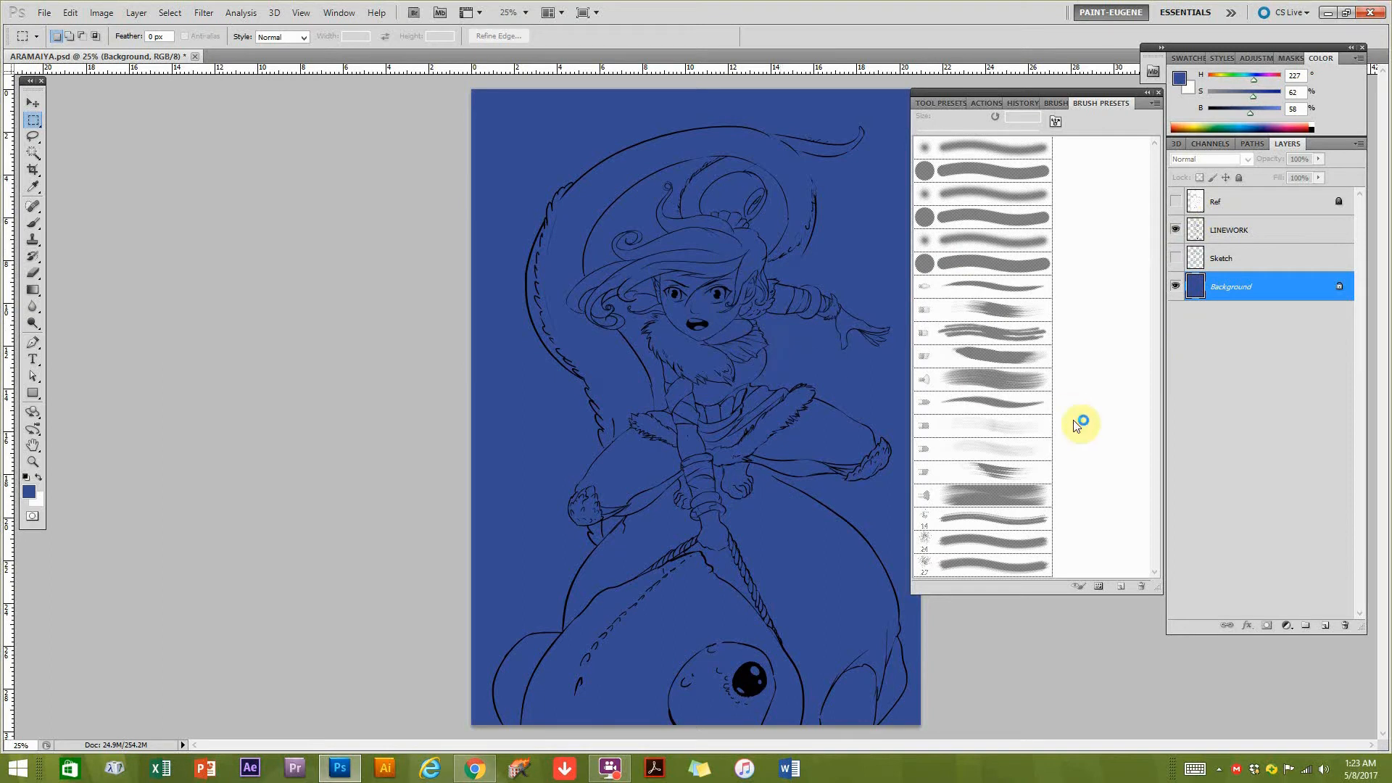
Activate the Brush tool and enable Shape Dynamics for the soft round brush, with its size controlled by Pen Pressure.
left_click(32, 226)
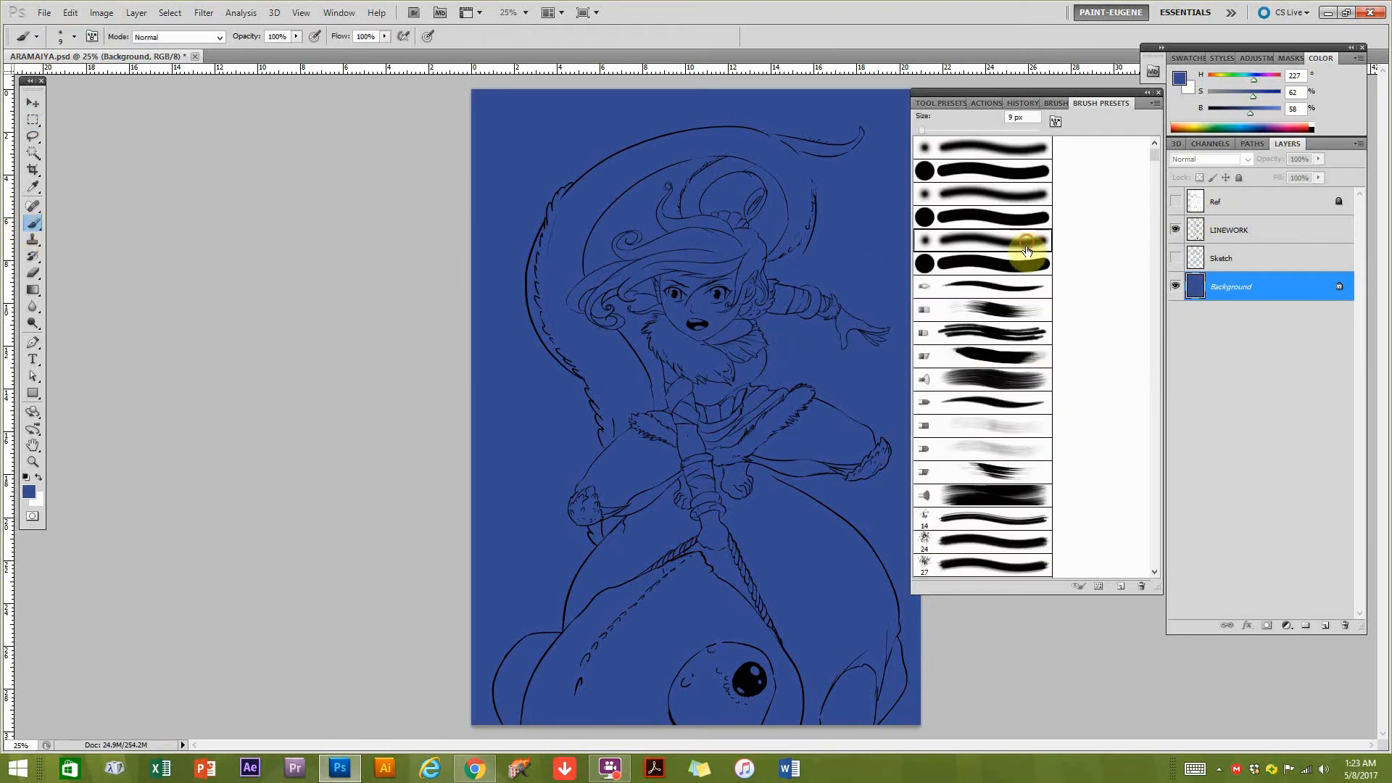
left_click(1056, 104)
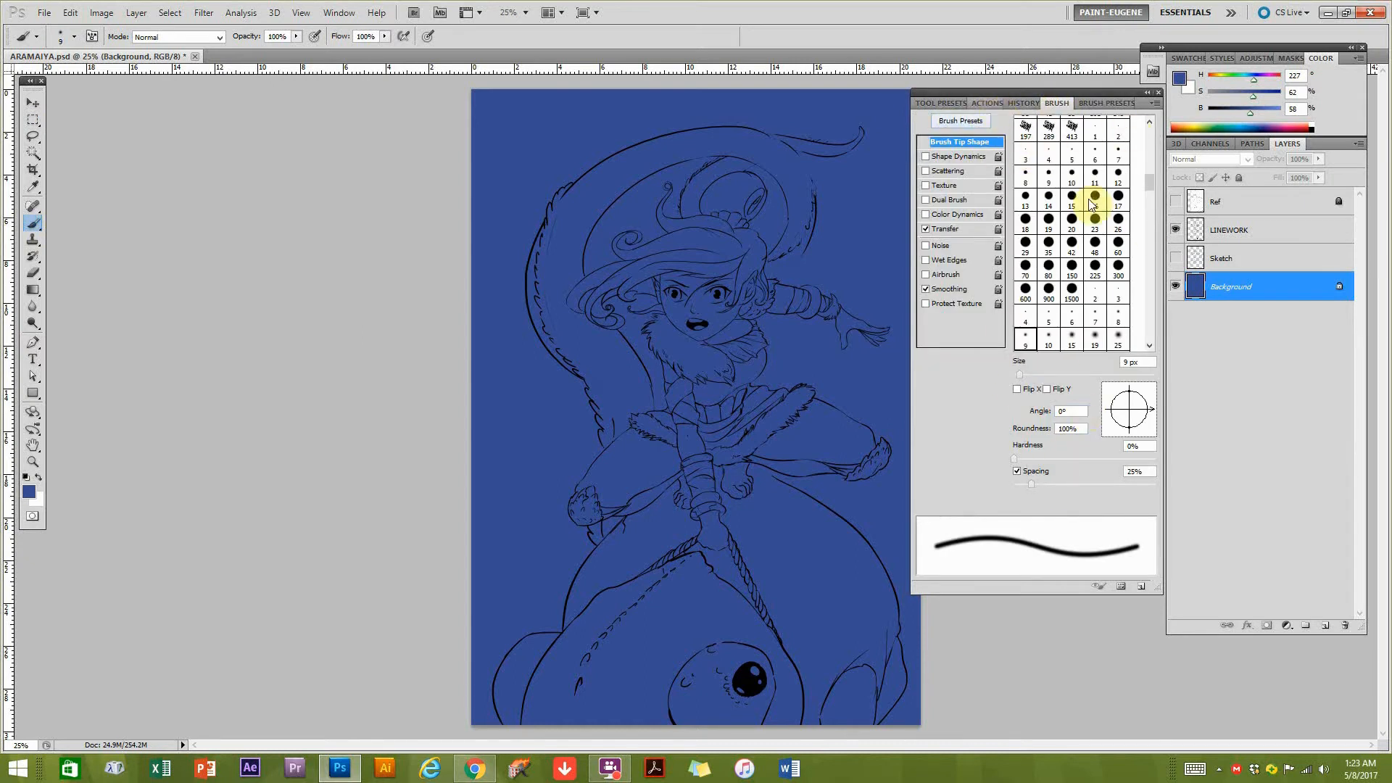
left_click(945, 158)
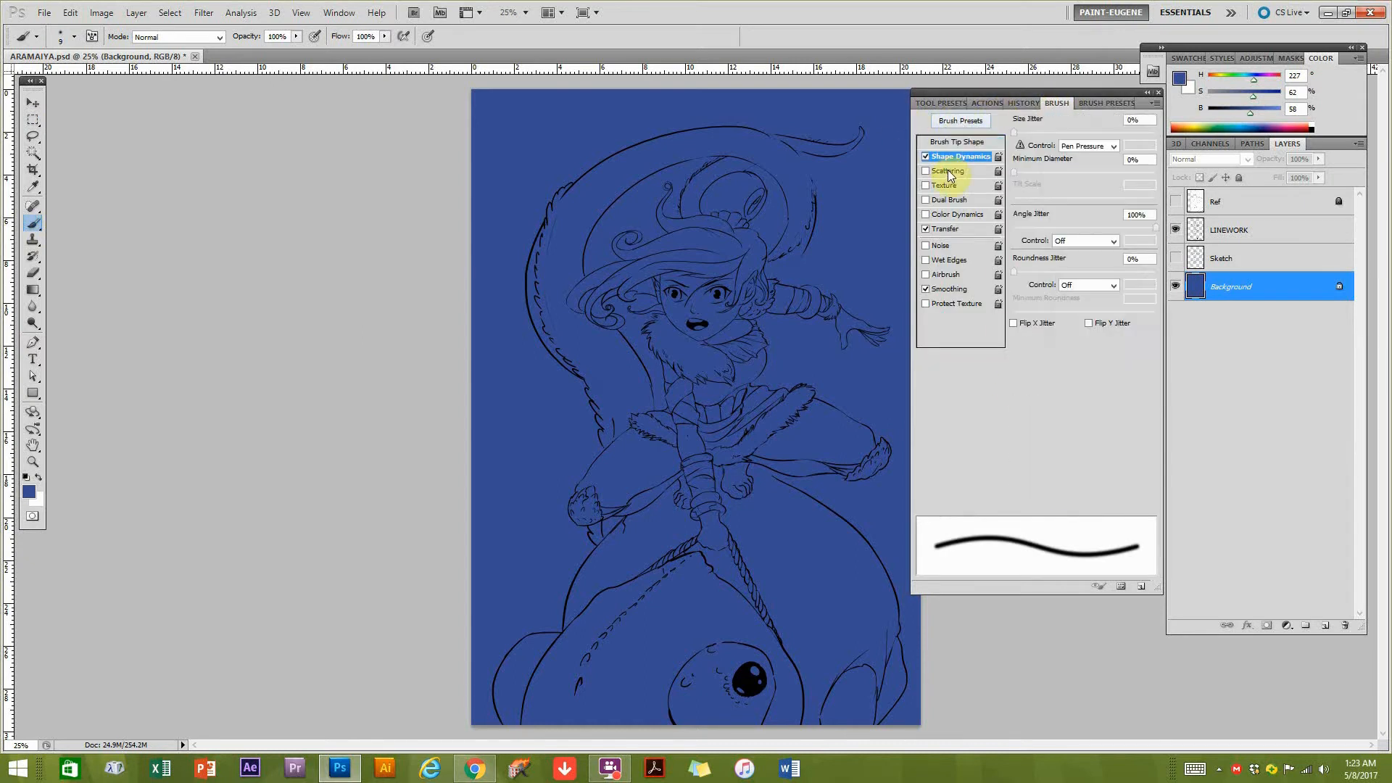
left_click(971, 143)
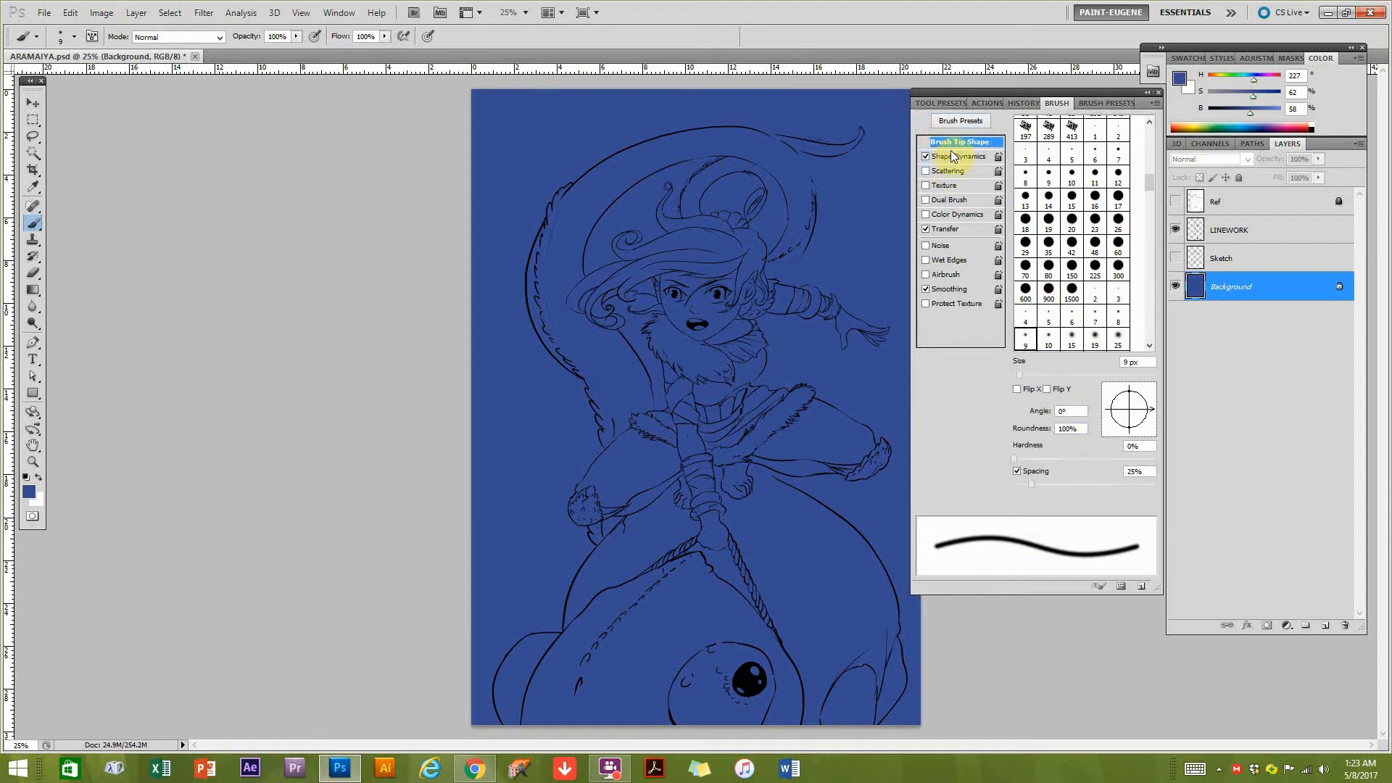
left_click(951, 156)
left_click(1085, 184)
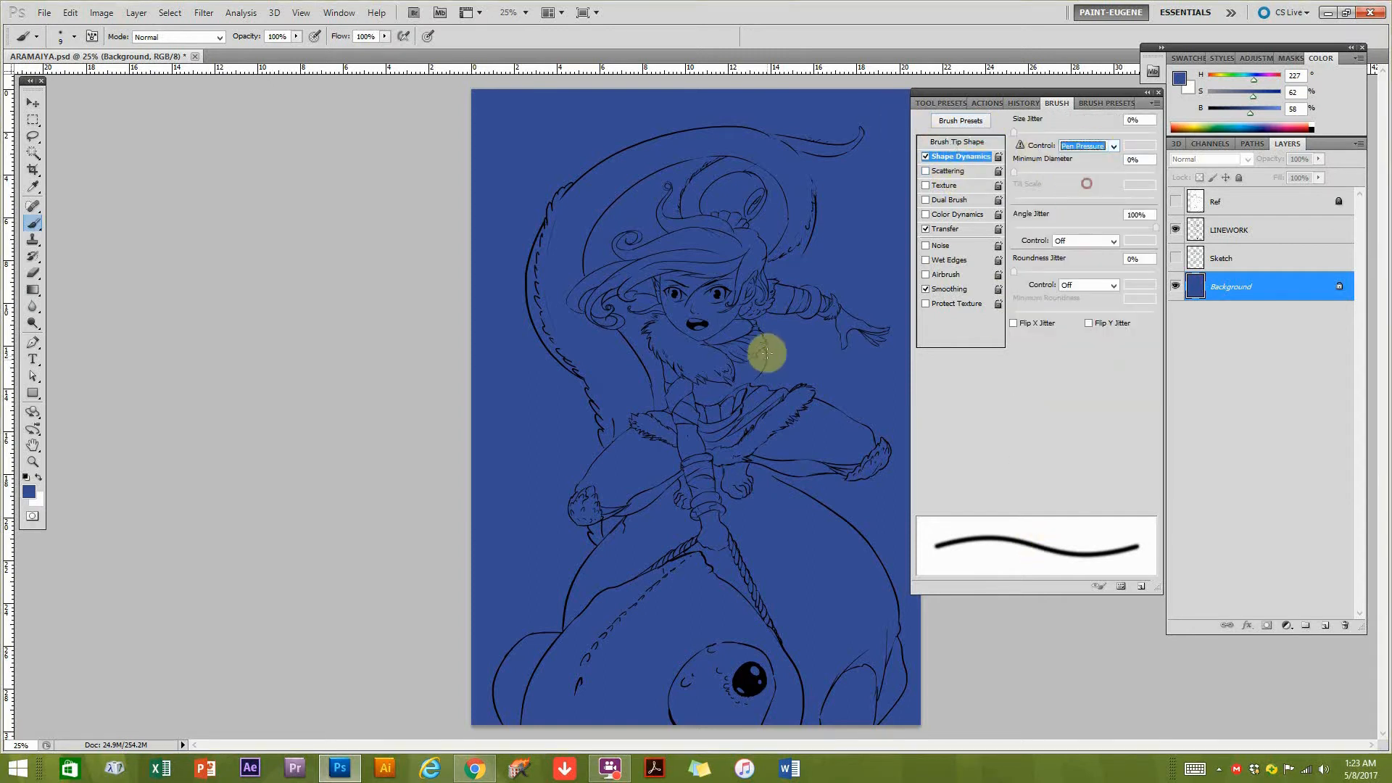
left_click(777, 500)
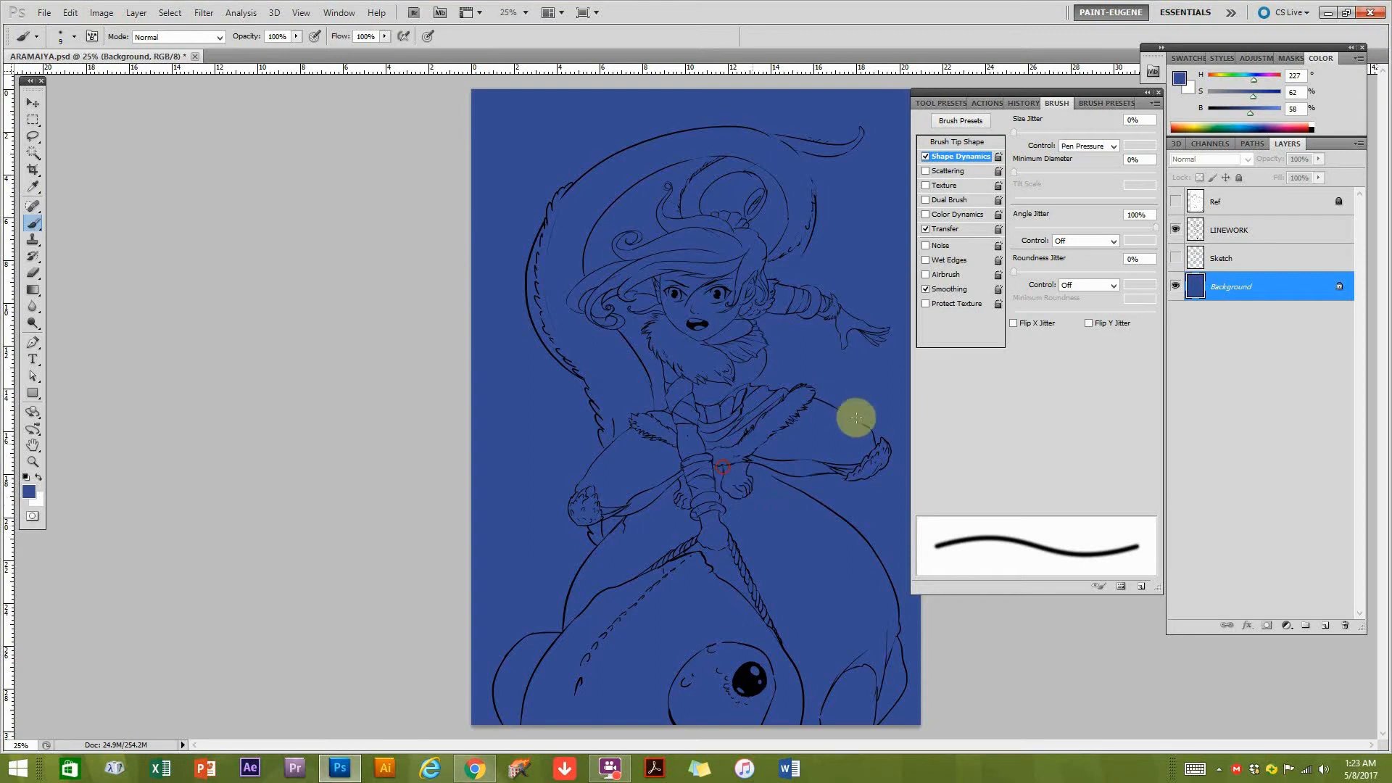
left_click(1094, 103)
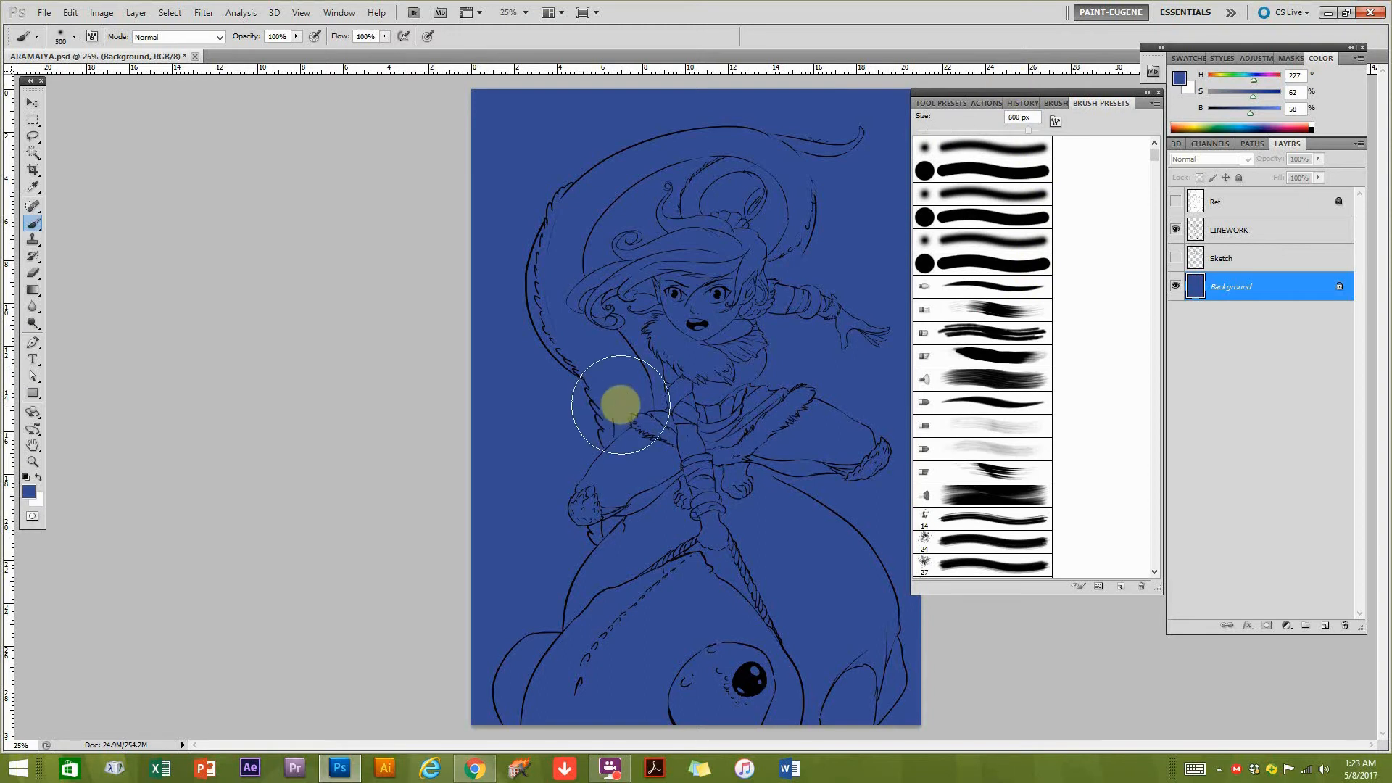
Enlarge the brush to 700 px and dab orange (hue 36, saturation 65%, brightness 99%) above the hair and in the background's upper-right corner.
key("bracketright")
mouse_move(1027, 90)
left_mouse_down()
mouse_move(1107, 164)
mouse_move(1084, 163)
left_mouse_up()
left_click(1200, 127)
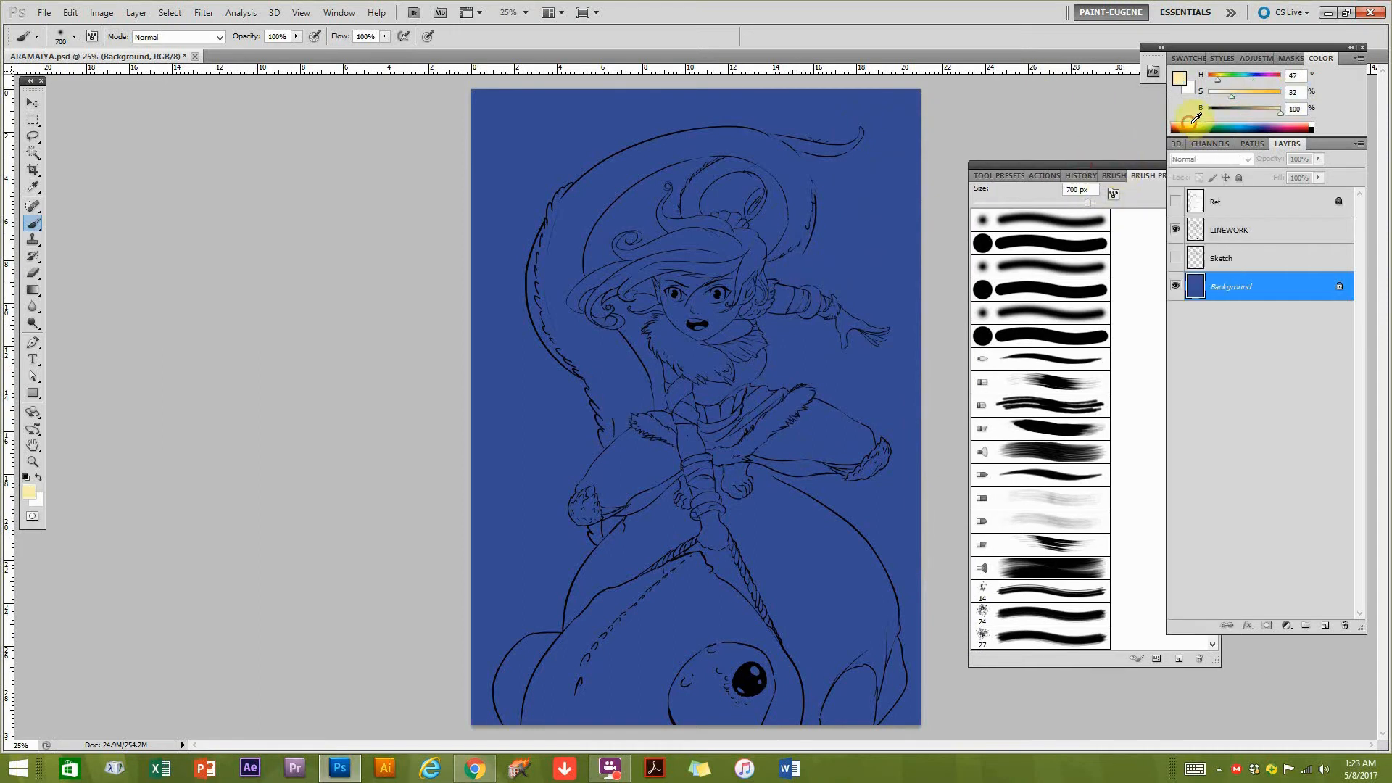
left_click(750, 165)
left_click_drag(900, 129, 876, 132)
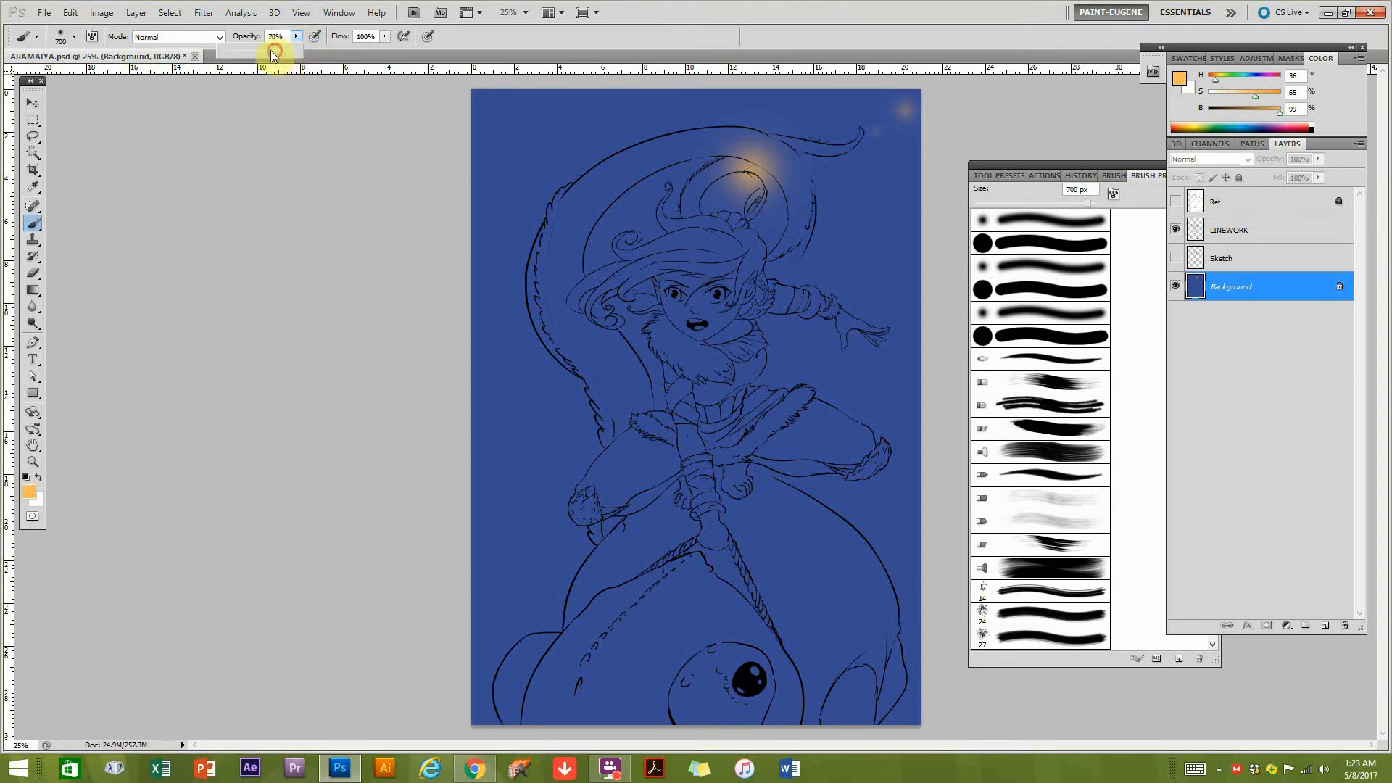
Lower the brush opacity to 57% and add soft orange glows around the tip of the long curved tail.
left_click(844, 162)
left_click(796, 114)
left_click(902, 109)
left_click(922, 252)
left_click(905, 175)
Enlarge the brush to 900 px and spread orange glows across the upper-right background, down around the outstretched arm and hand.
key("bracketright")
key("bracketright")
left_click(921, 112)
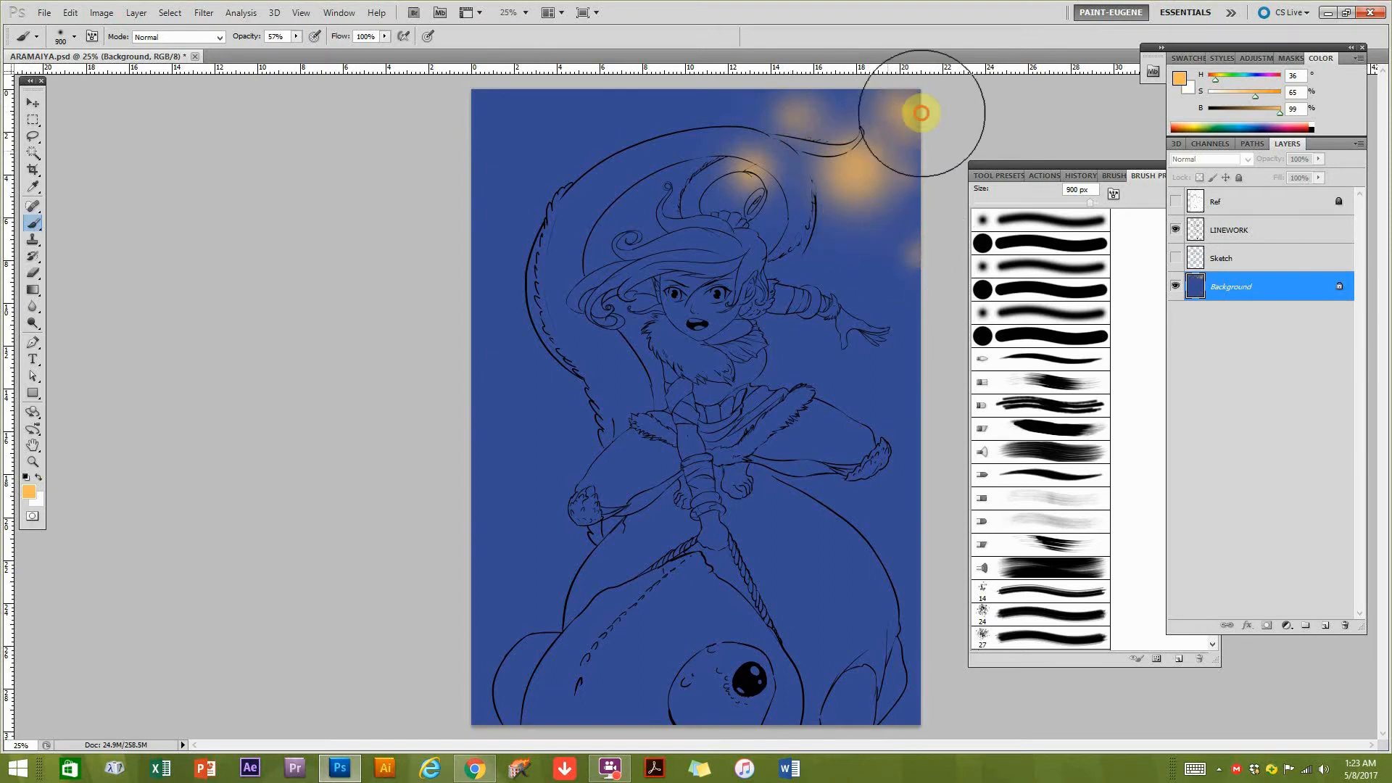
left_click(801, 113)
left_click(881, 237)
left_click(816, 261)
left_click(754, 171)
left_click(691, 106)
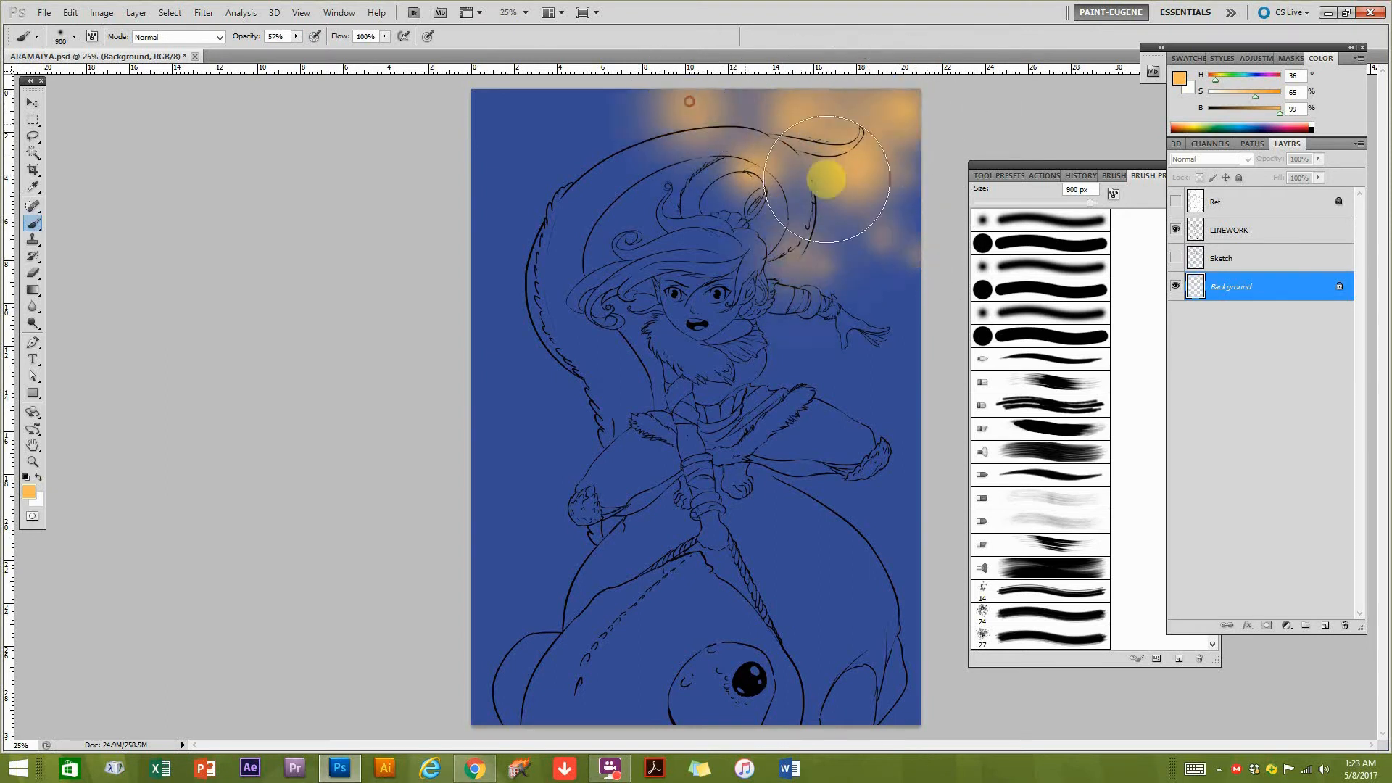
left_click(885, 304)
left_click(863, 363)
left_click(827, 335)
left_click(904, 226)
left_click(800, 285)
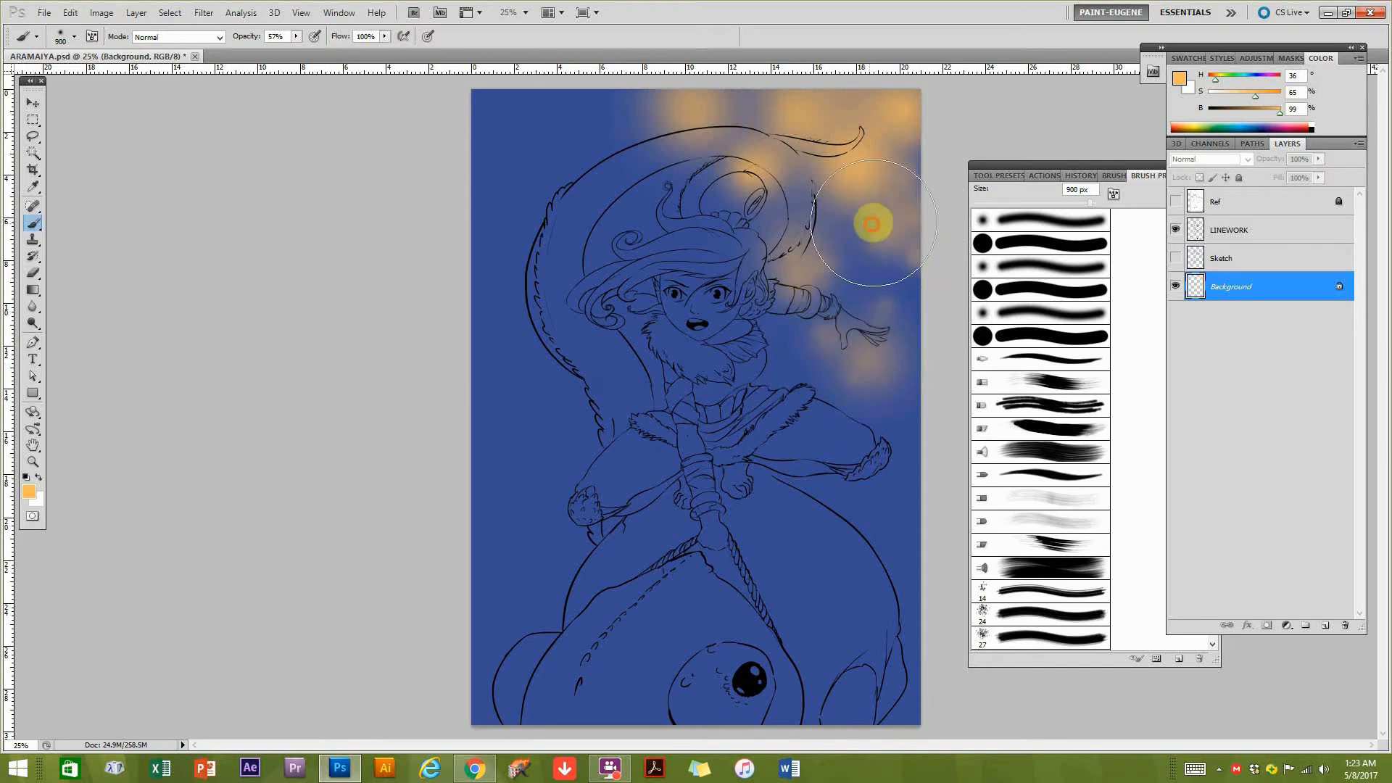
left_click(876, 220)
Reduce the orange's saturation to 33% and paint paler highlights over the glow in the upper-right background and around the outstretched arm.
left_click(1233, 95)
left_click(886, 186)
left_click(787, 289)
left_click(845, 281)
left_click(938, 163)
mouse_move(924, 174)
left_mouse_down()
mouse_move(834, 109)
mouse_move(700, 99)
mouse_move(761, 302)
mouse_move(840, 415)
mouse_move(926, 311)
left_mouse_up()
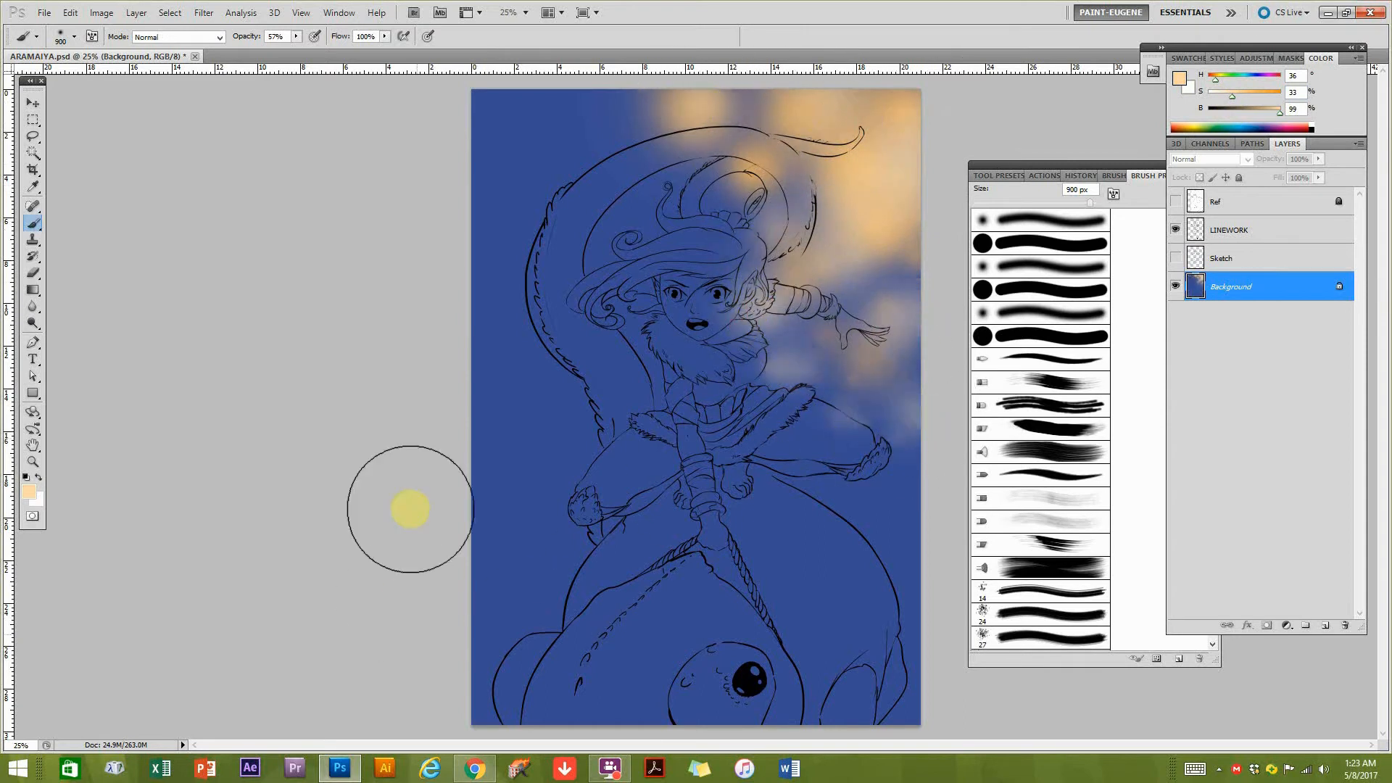
Paint a blue-to-cyan glow along the lower-left background, shifting the brush colour to hue 176, saturation 100%, brightness 91%.
left_click(1248, 128)
mouse_move(466, 631)
left_mouse_down()
mouse_move(532, 612)
mouse_move(506, 657)
mouse_move(455, 561)
mouse_move(445, 481)
left_mouse_up()
left_click_drag(1247, 78, 1245, 80)
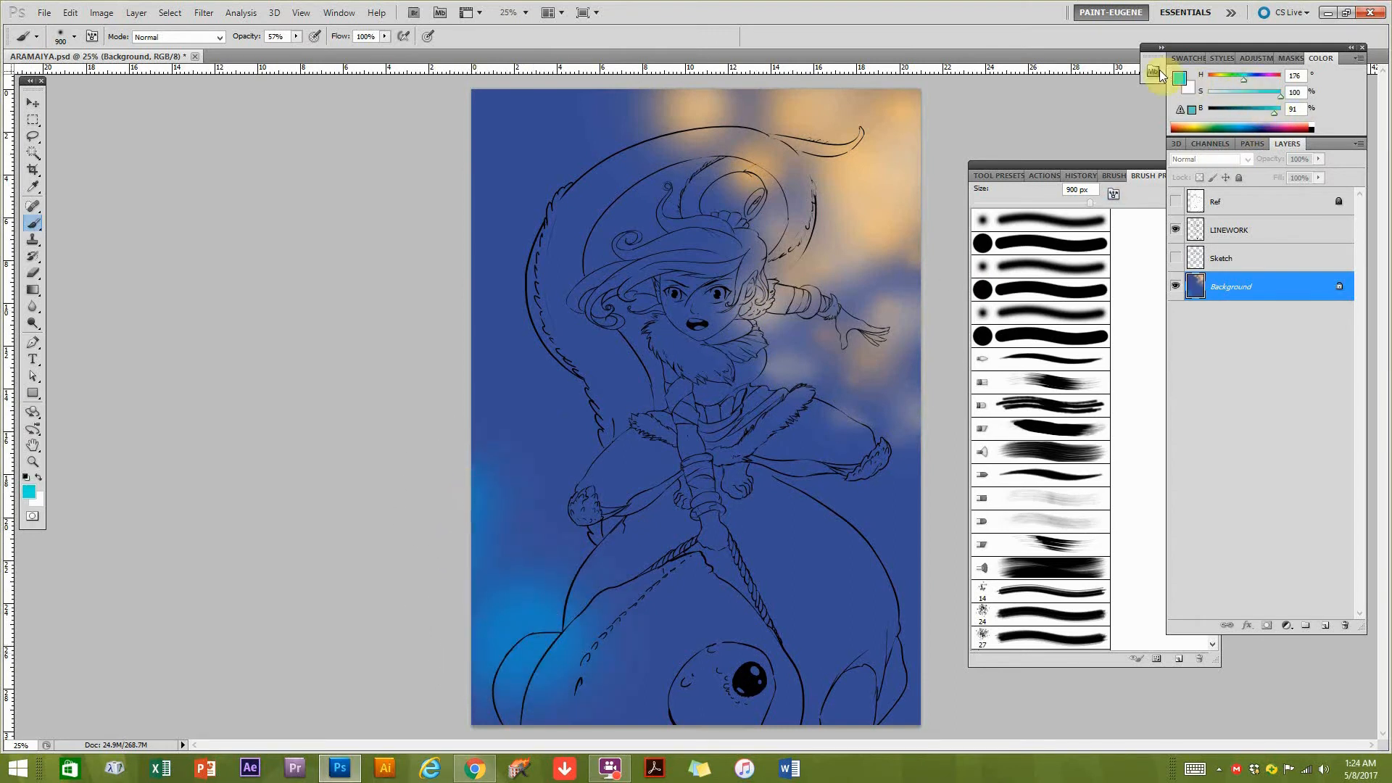
mouse_move(540, 566)
left_mouse_down()
mouse_move(557, 474)
mouse_move(504, 471)
mouse_move(462, 382)
mouse_move(503, 390)
mouse_move(475, 324)
mouse_move(564, 643)
mouse_move(508, 704)
mouse_move(617, 566)
mouse_move(589, 484)
mouse_move(450, 426)
mouse_move(492, 564)
left_mouse_up()
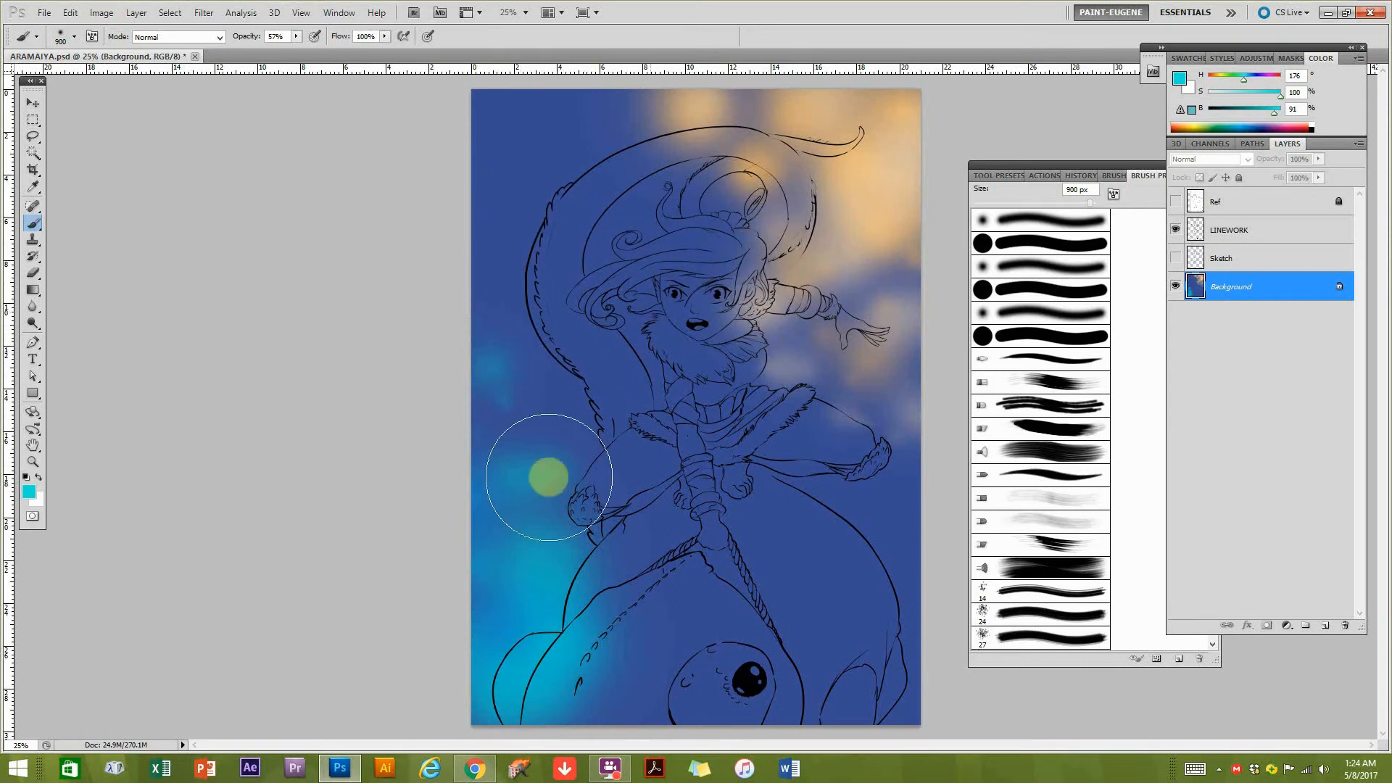
Soften the cyan glow with the sampled base blue, and shade around the character with that blue darkened to 37% brightness.
left_click_drag(550, 493, 542, 488)
mouse_move(568, 584)
left_mouse_down()
mouse_move(528, 529)
mouse_move(597, 577)
mouse_move(553, 599)
mouse_move(553, 488)
mouse_move(524, 479)
left_mouse_up()
left_click(555, 392, "alt")
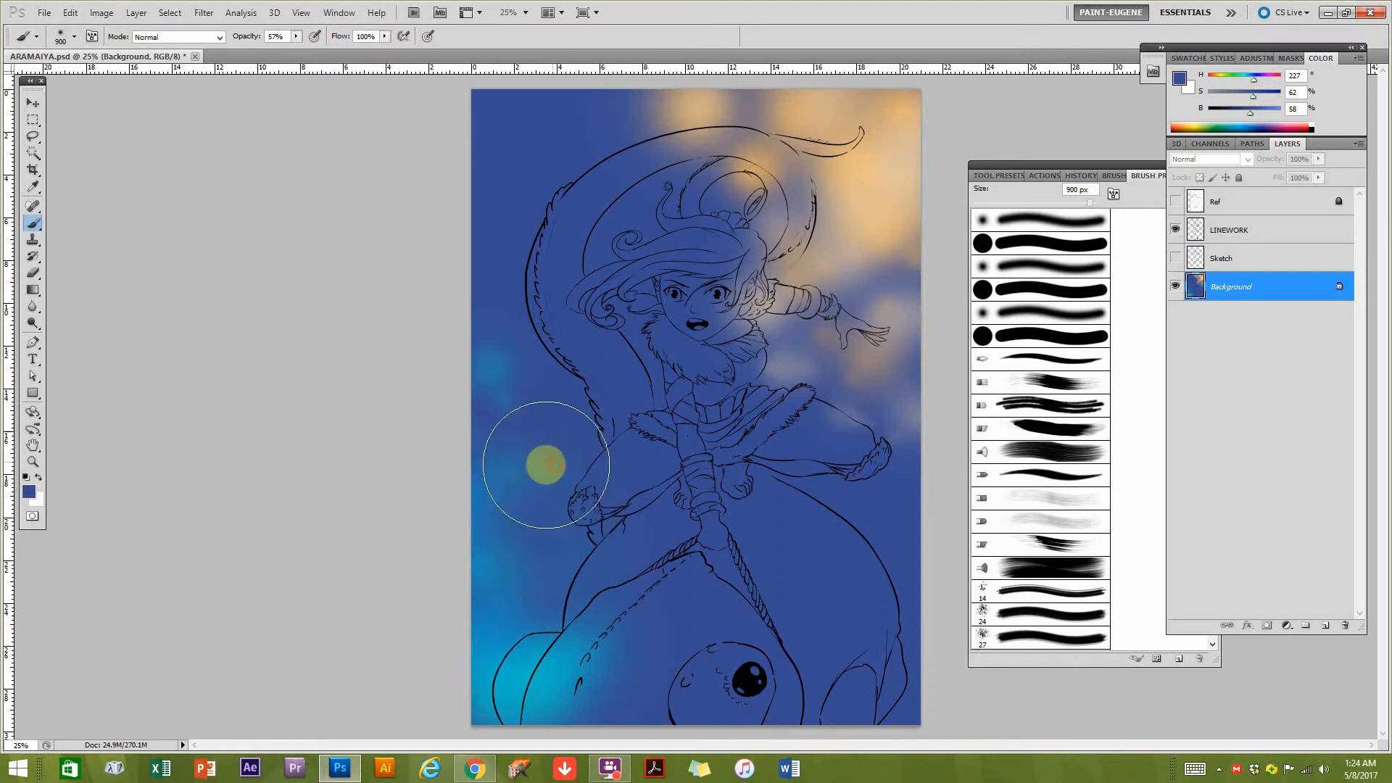
left_click(1236, 109)
mouse_move(551, 468)
left_mouse_down()
mouse_move(629, 529)
mouse_move(594, 462)
mouse_move(609, 591)
mouse_move(582, 588)
mouse_move(565, 561)
mouse_move(708, 451)
mouse_move(625, 354)
mouse_move(585, 387)
mouse_move(604, 441)
mouse_move(600, 382)
mouse_move(551, 329)
mouse_move(597, 501)
mouse_move(537, 578)
mouse_move(576, 598)
mouse_move(649, 459)
mouse_move(623, 506)
mouse_move(761, 487)
mouse_move(727, 461)
mouse_move(814, 497)
mouse_move(880, 574)
mouse_move(824, 517)
mouse_move(885, 554)
mouse_move(875, 585)
mouse_move(860, 543)
mouse_move(741, 482)
mouse_move(627, 349)
mouse_move(632, 374)
mouse_move(652, 350)
mouse_move(633, 329)
mouse_move(547, 283)
mouse_move(585, 255)
mouse_move(573, 228)
mouse_move(551, 297)
mouse_move(577, 223)
mouse_move(613, 239)
mouse_move(611, 204)
mouse_move(505, 317)
mouse_move(655, 324)
mouse_move(638, 258)
mouse_move(657, 294)
mouse_move(591, 246)
mouse_move(602, 186)
mouse_move(641, 158)
mouse_move(684, 191)
mouse_move(753, 177)
mouse_move(698, 194)
mouse_move(599, 337)
mouse_move(725, 431)
mouse_move(823, 448)
mouse_move(837, 501)
mouse_move(773, 319)
mouse_move(886, 299)
left_mouse_up()
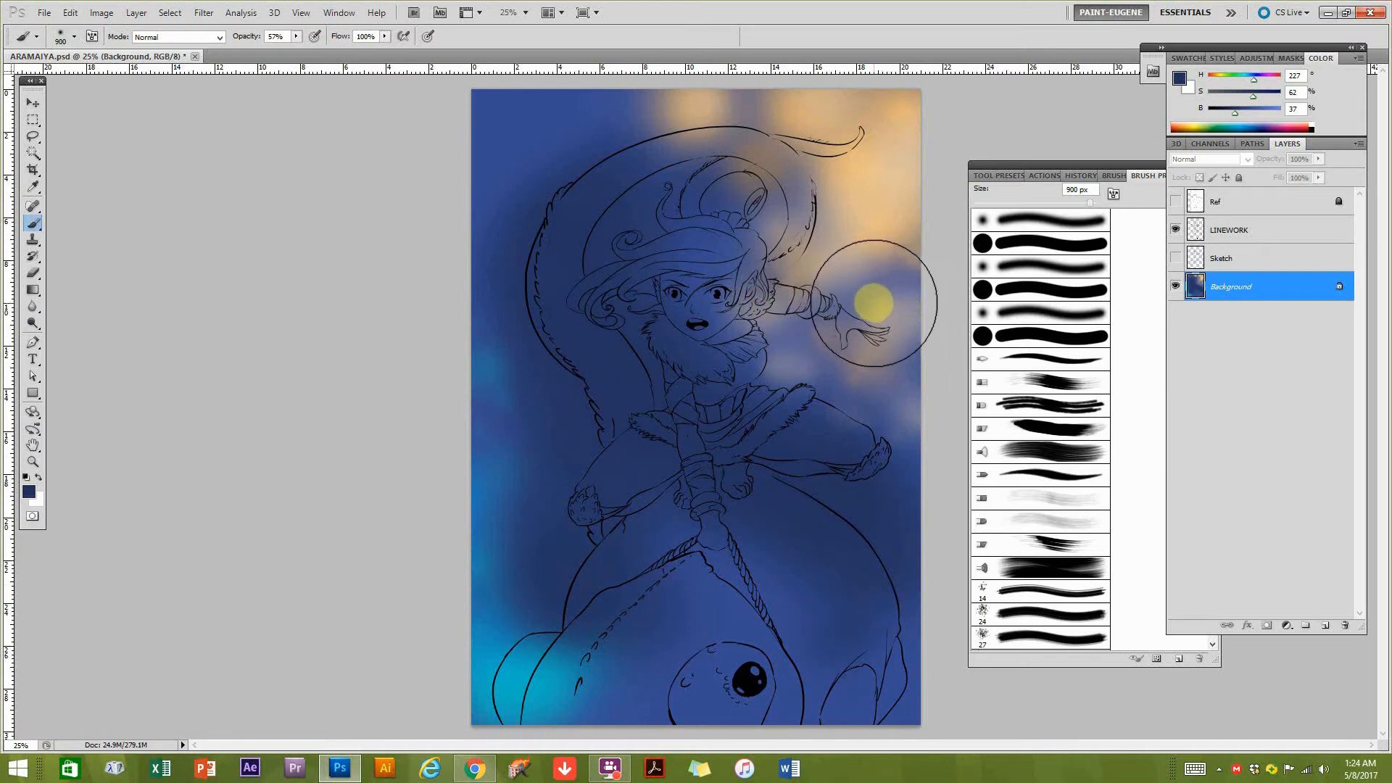
Add a new layer directly above the Sketch layer and name it Face.
left_click(30, 101)
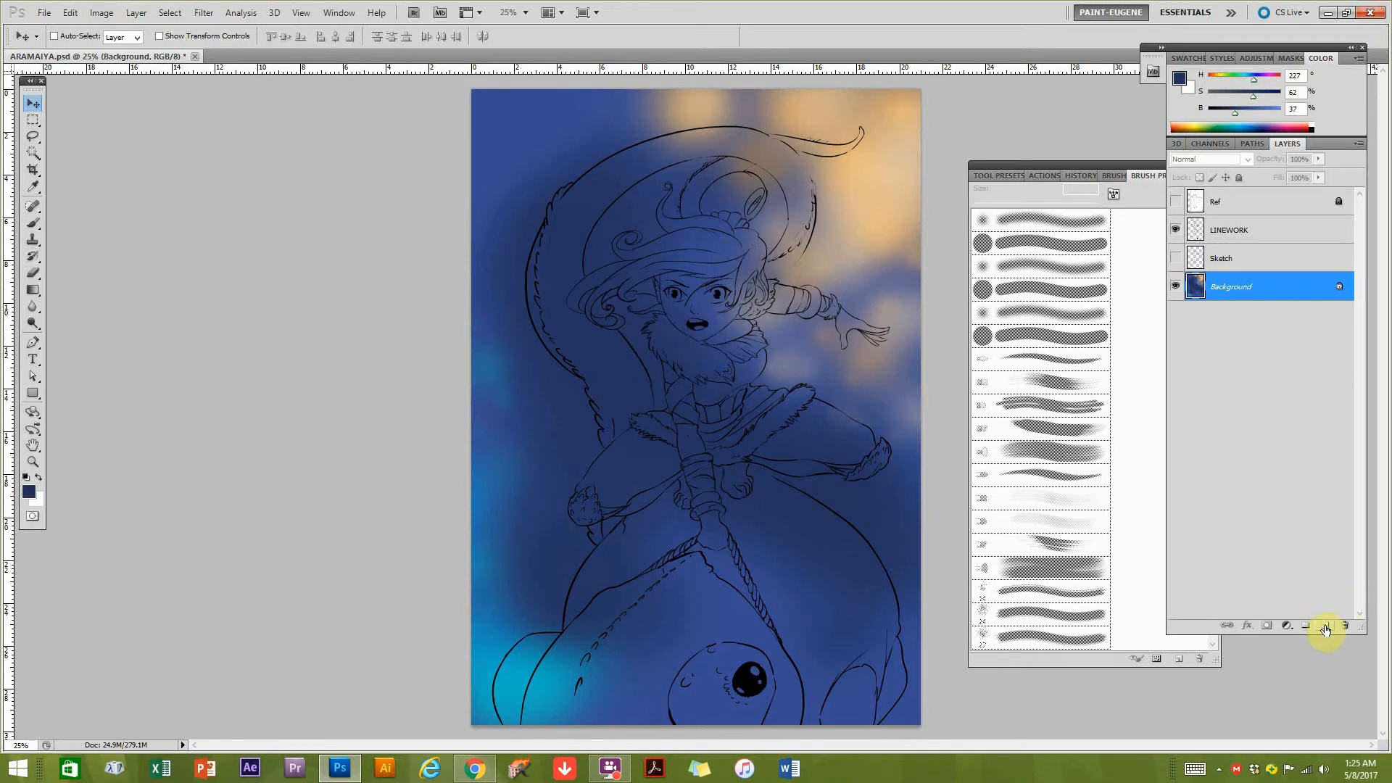
double_click(1222, 263)
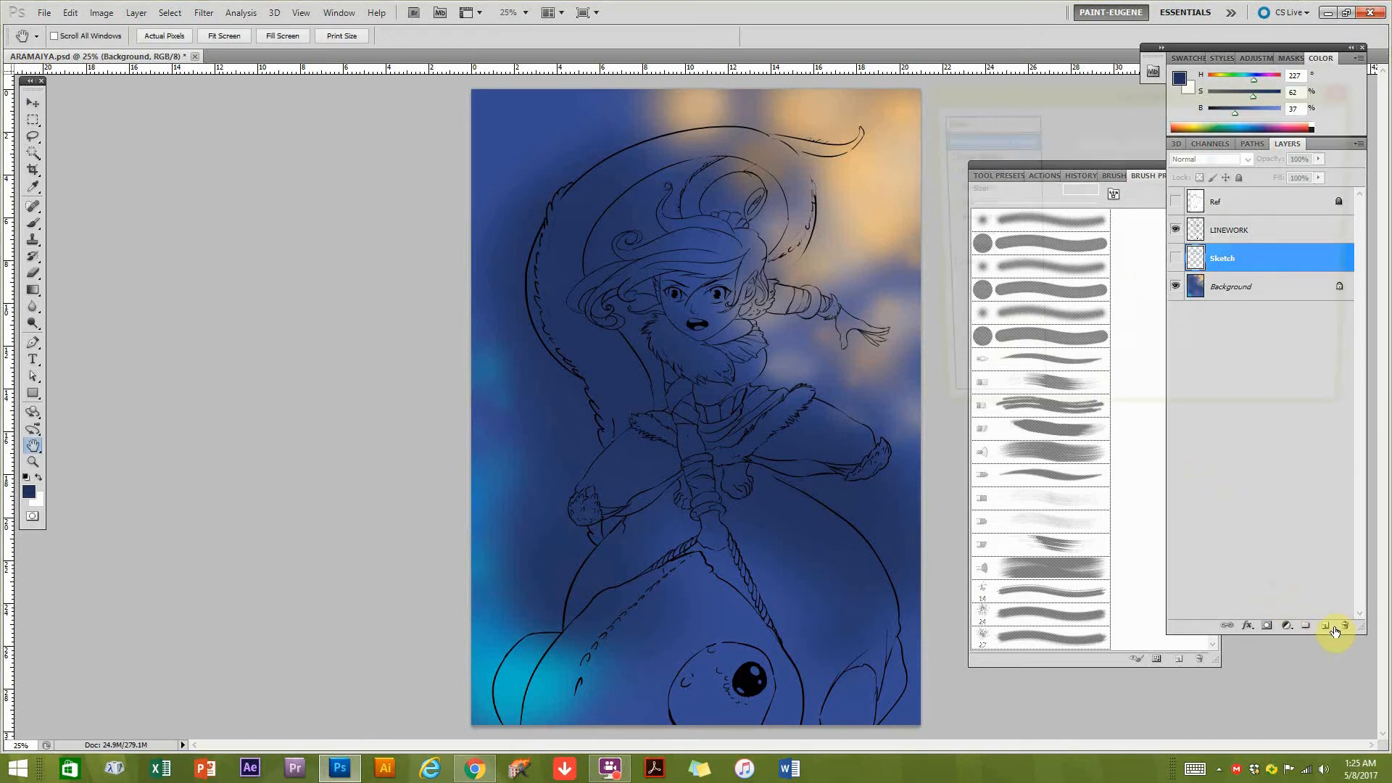
left_click(1325, 142)
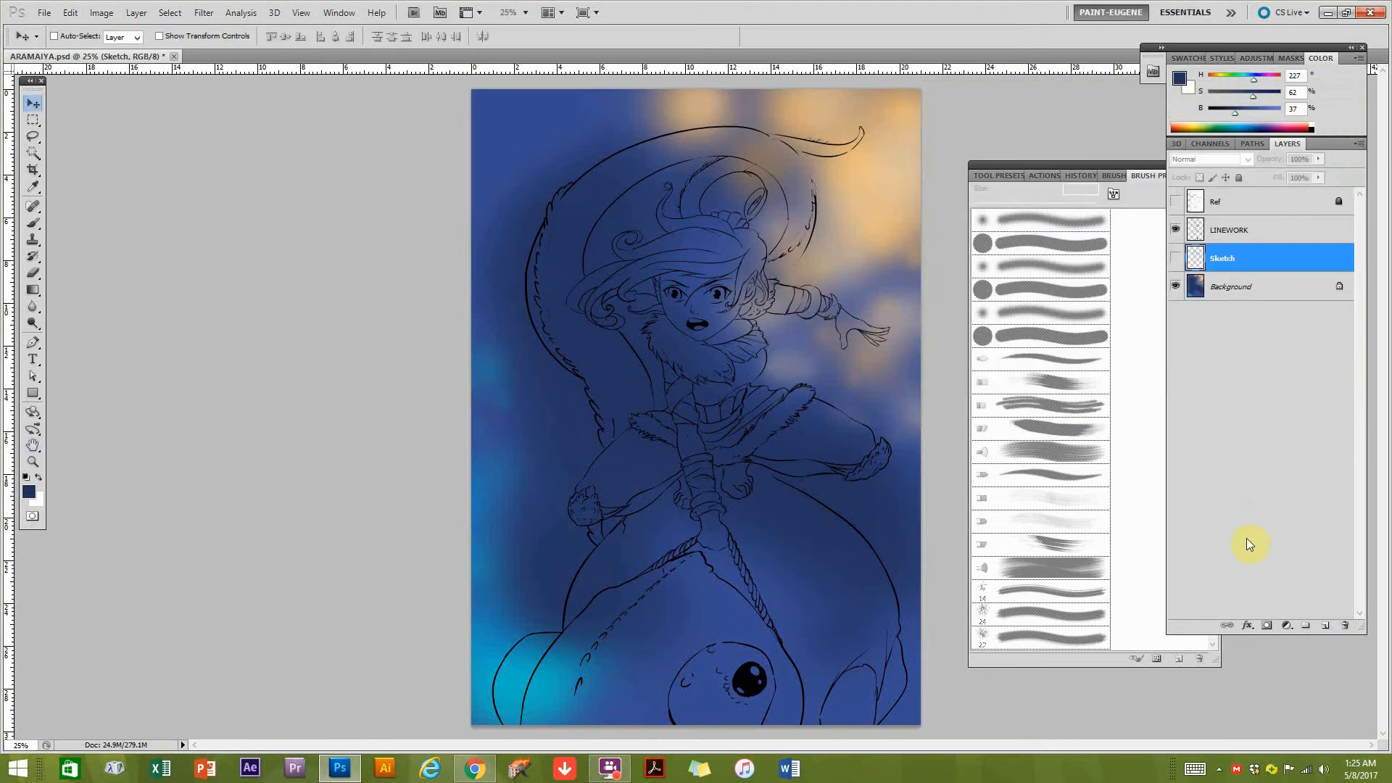
left_click(1326, 626)
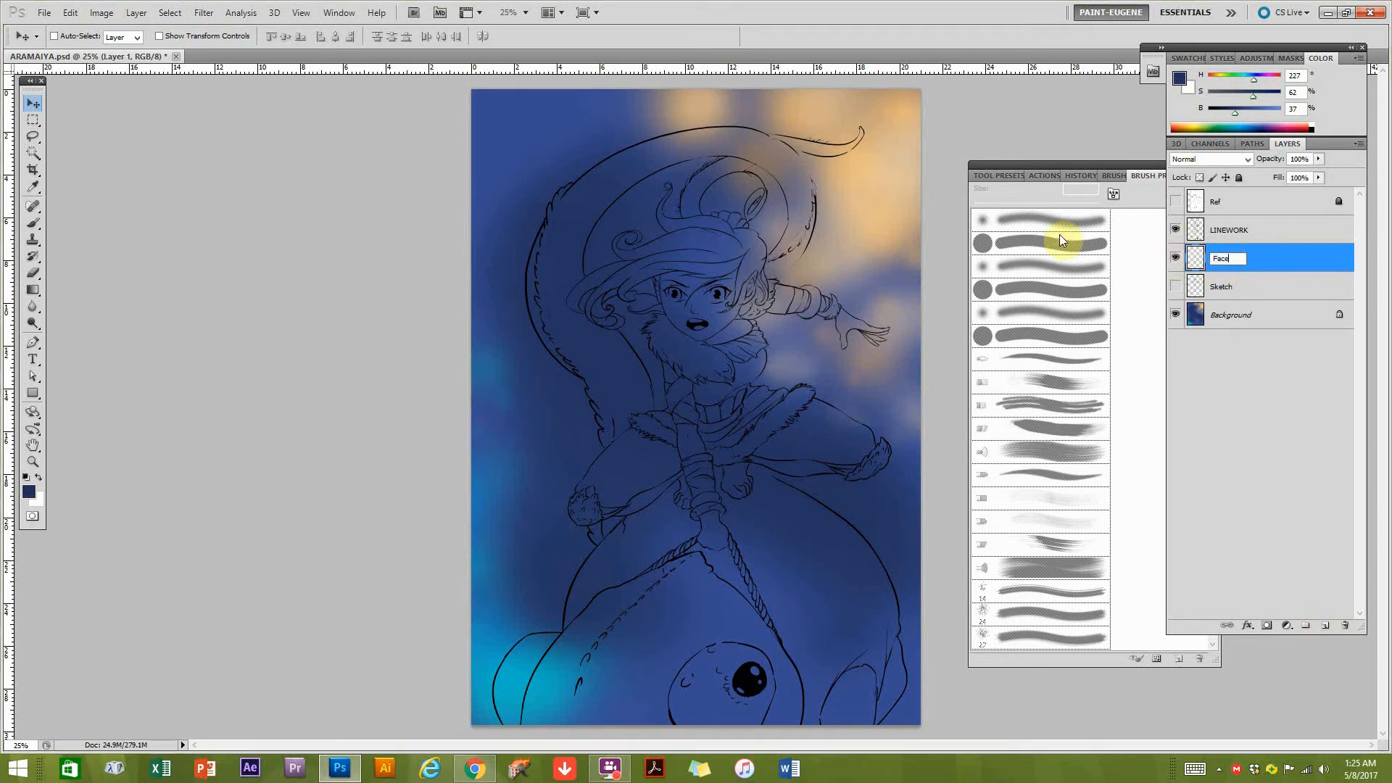
Try rectangular and elliptical marquee selections over the character's face.
left_click(699, 309, "ctrl")
left_click(717, 313, "ctrl")
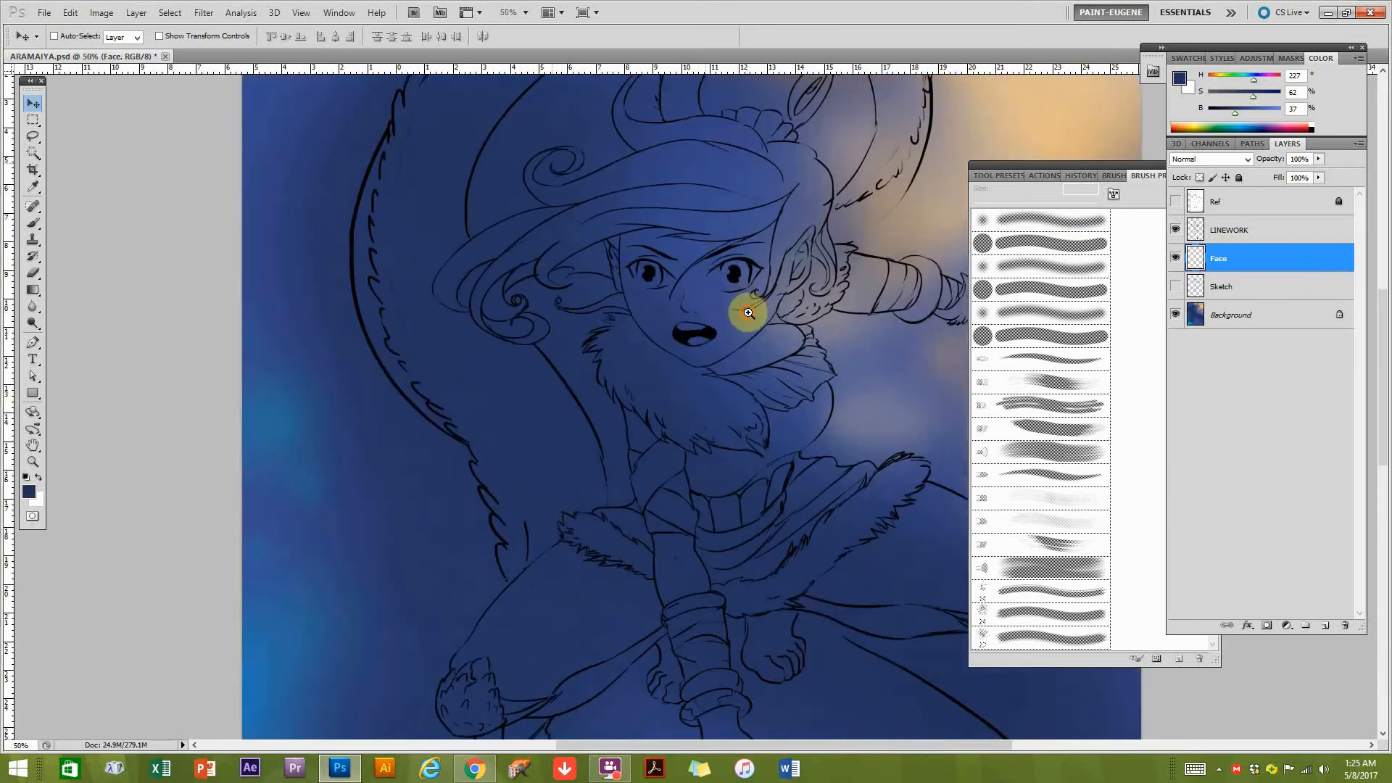
left_click(747, 308, "ctrl")
left_click_drag(728, 273, 591, 397)
left_click(628, 331, "ctrl")
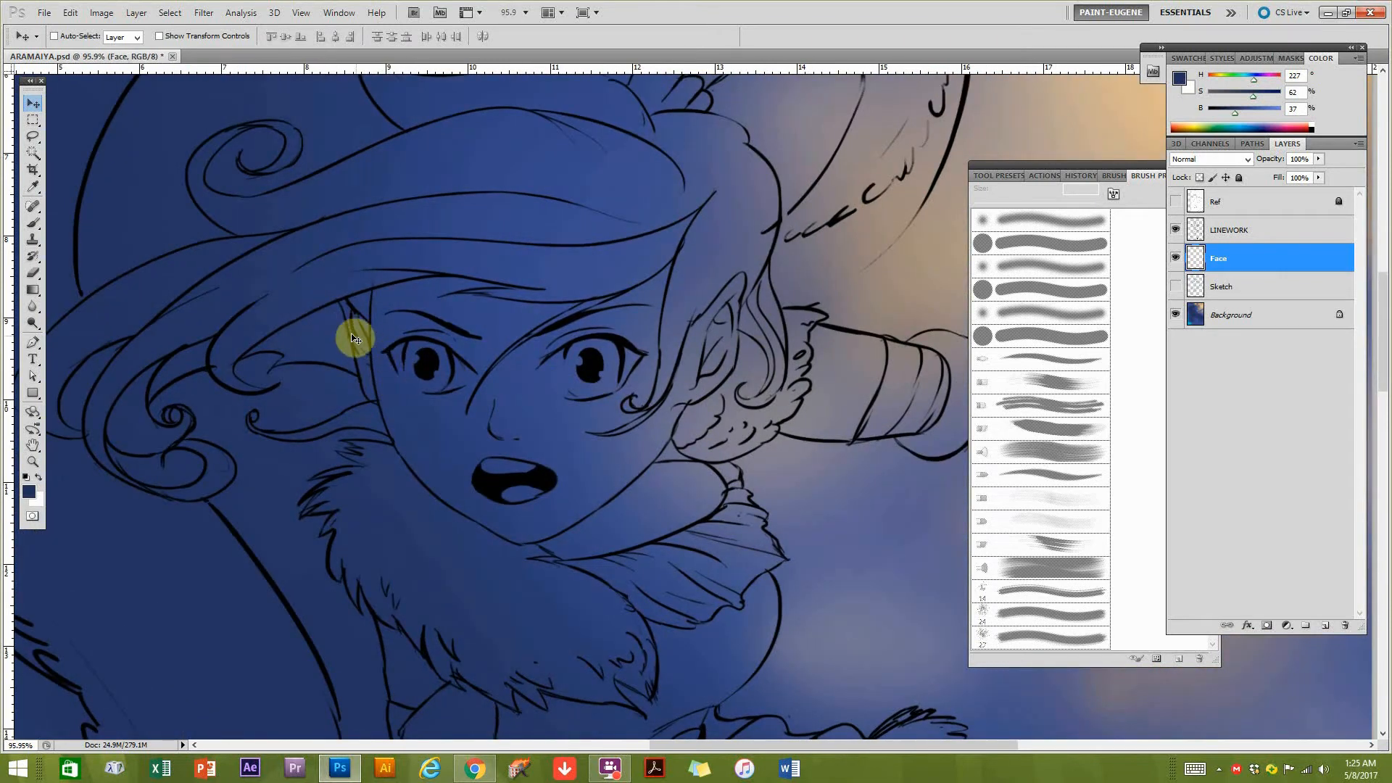
left_click(32, 138)
left_click(34, 121)
left_click(33, 143)
left_click(34, 120)
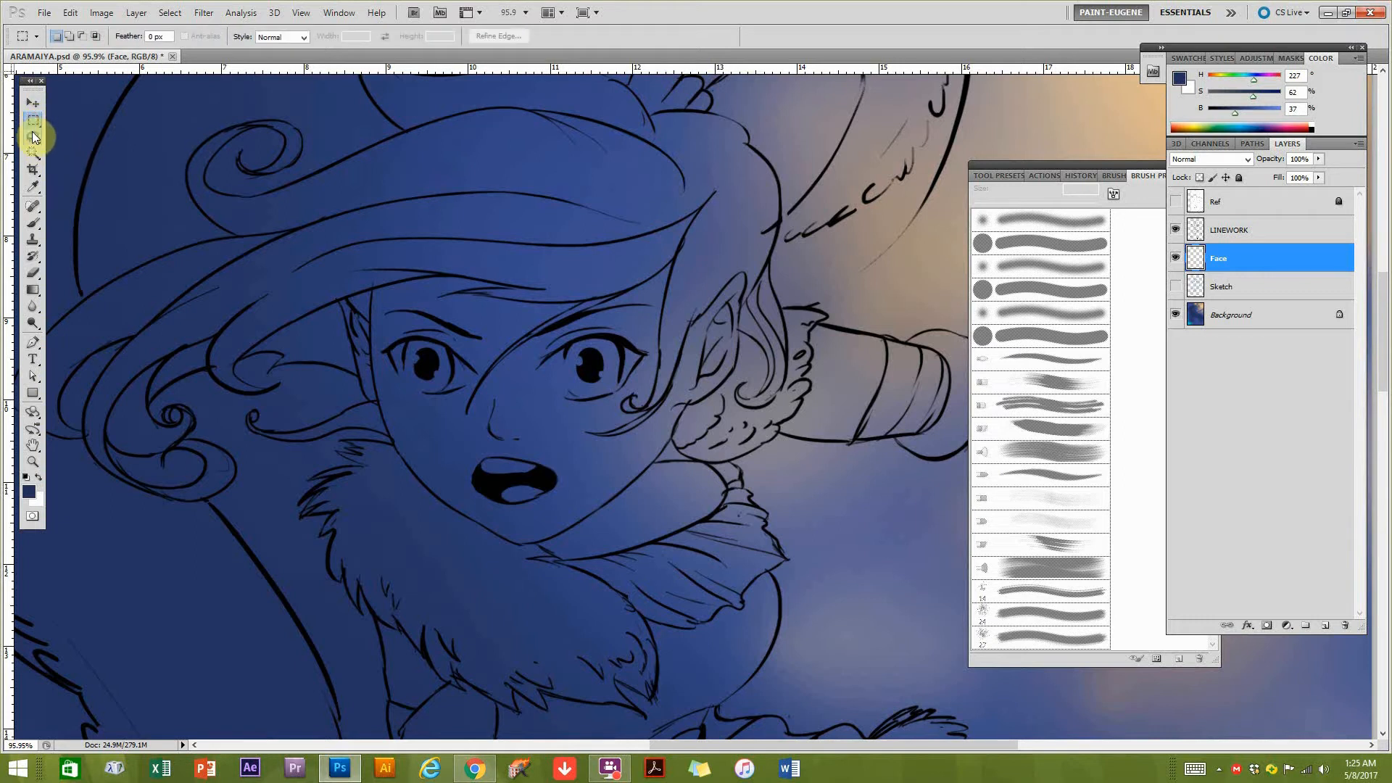
left_click(35, 139)
left_click(35, 120)
left_click_drag(485, 335, 516, 344)
left_click_drag(34, 119, 94, 133)
left_click_drag(281, 190, 500, 398)
left_click(278, 363)
Try a freehand Lasso selection across the character's forehead and hair.
mouse_move(33, 135)
left_mouse_down()
mouse_move(73, 148)
mouse_move(73, 137)
left_mouse_up()
mouse_move(493, 237)
left_mouse_down()
mouse_move(564, 366)
mouse_move(543, 218)
mouse_move(482, 250)
left_mouse_up()
mouse_move(715, 225)
left_mouse_down()
mouse_move(388, 301)
mouse_move(581, 348)
mouse_move(767, 211)
mouse_move(523, 293)
mouse_move(475, 336)
left_mouse_up()
Try the Polygonal Lasso with a rough straight-edged selection running across the hair and face.
left_click(33, 137)
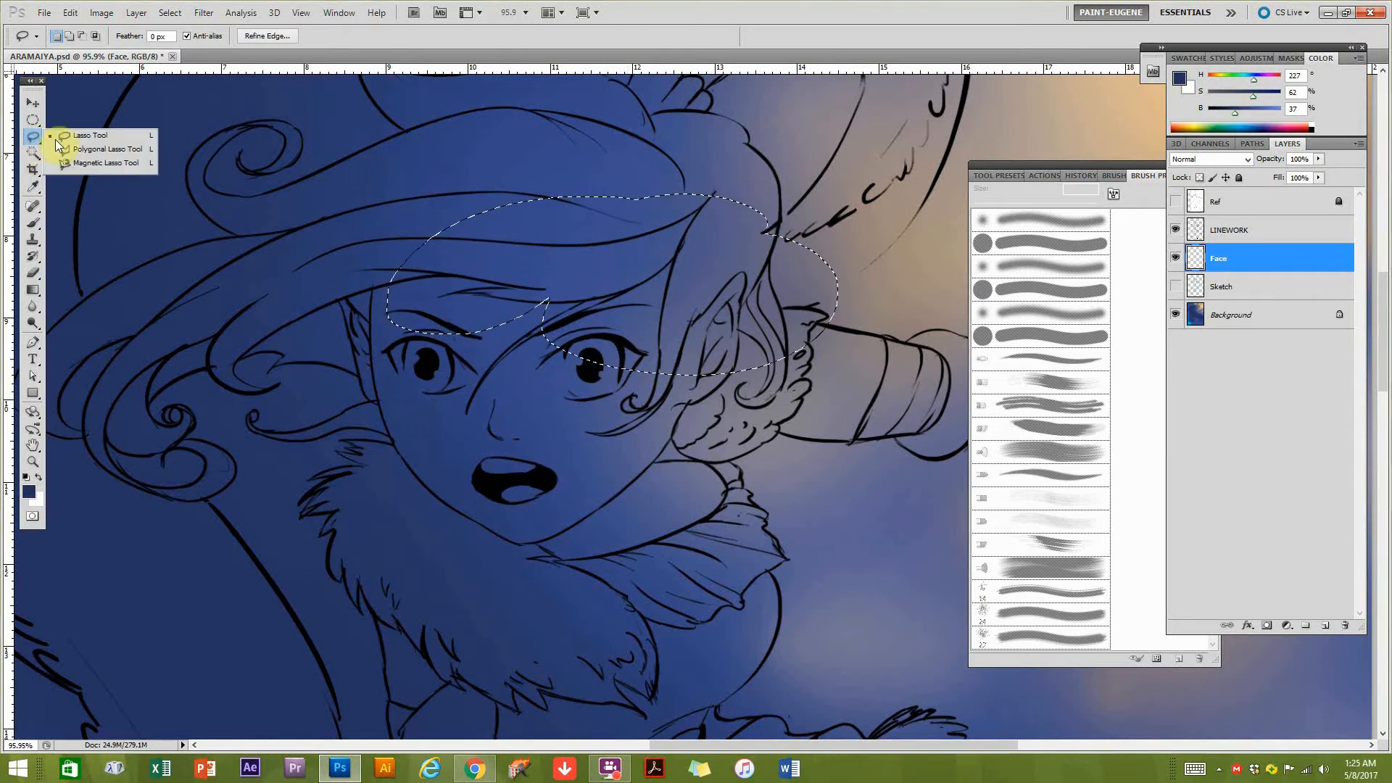
left_click(74, 148)
left_click(69, 144)
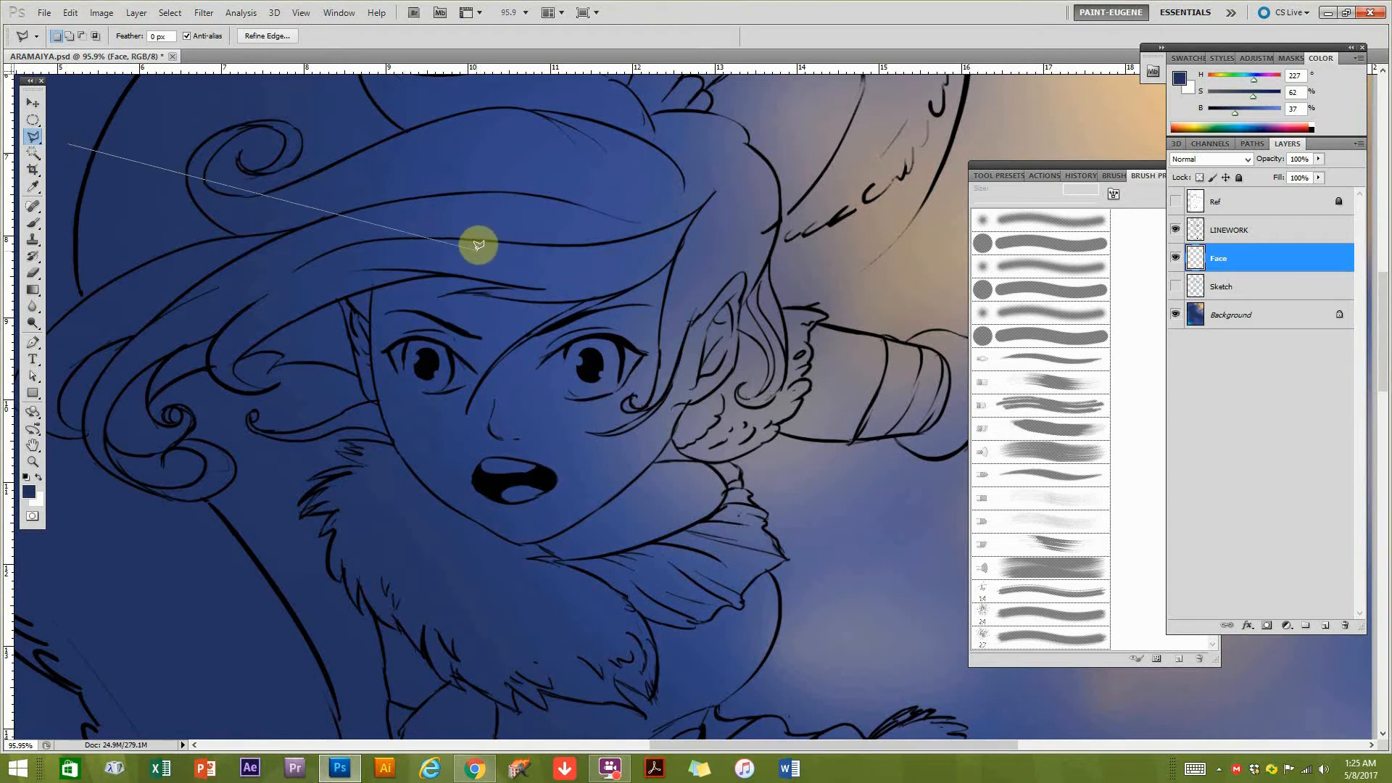
left_click(483, 193)
left_click(648, 328)
left_click(431, 494)
left_click(250, 323)
left_click(85, 232)
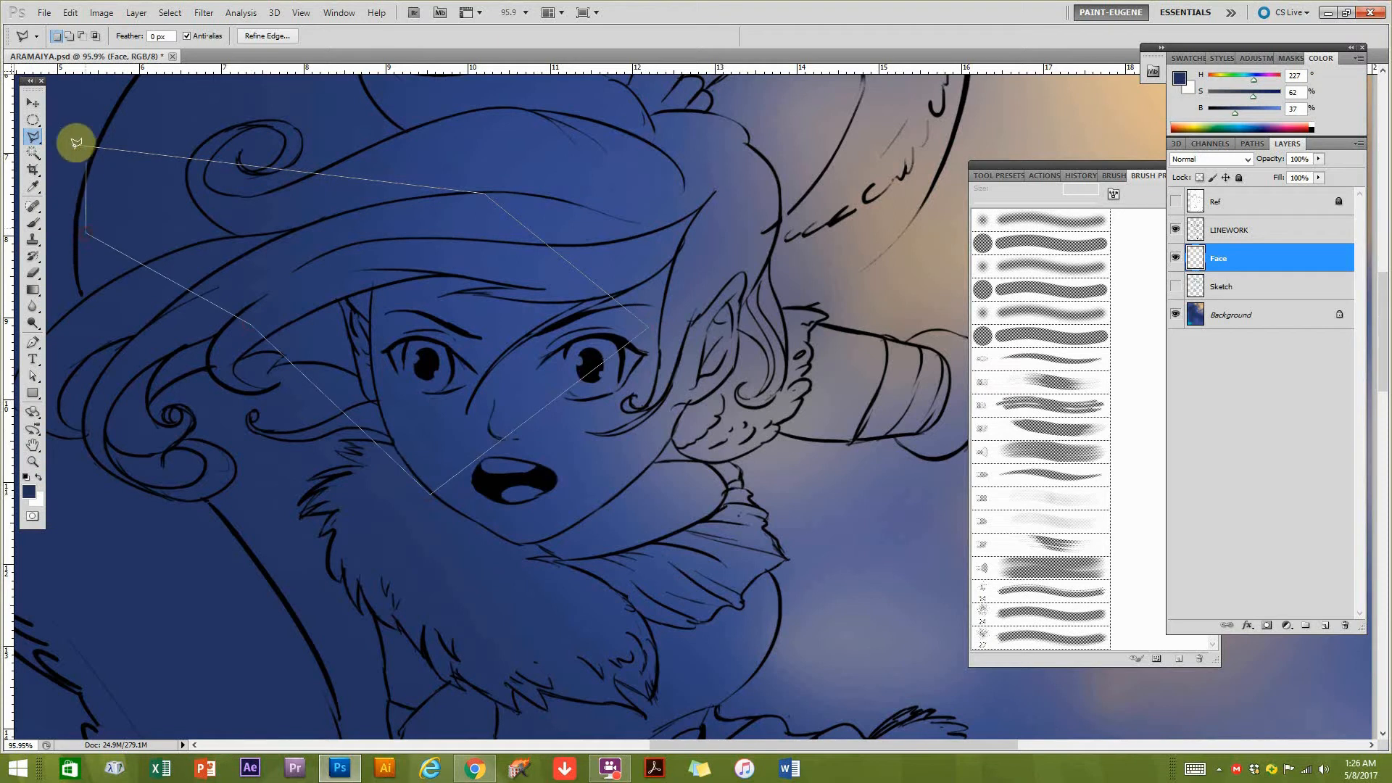
left_click(73, 138)
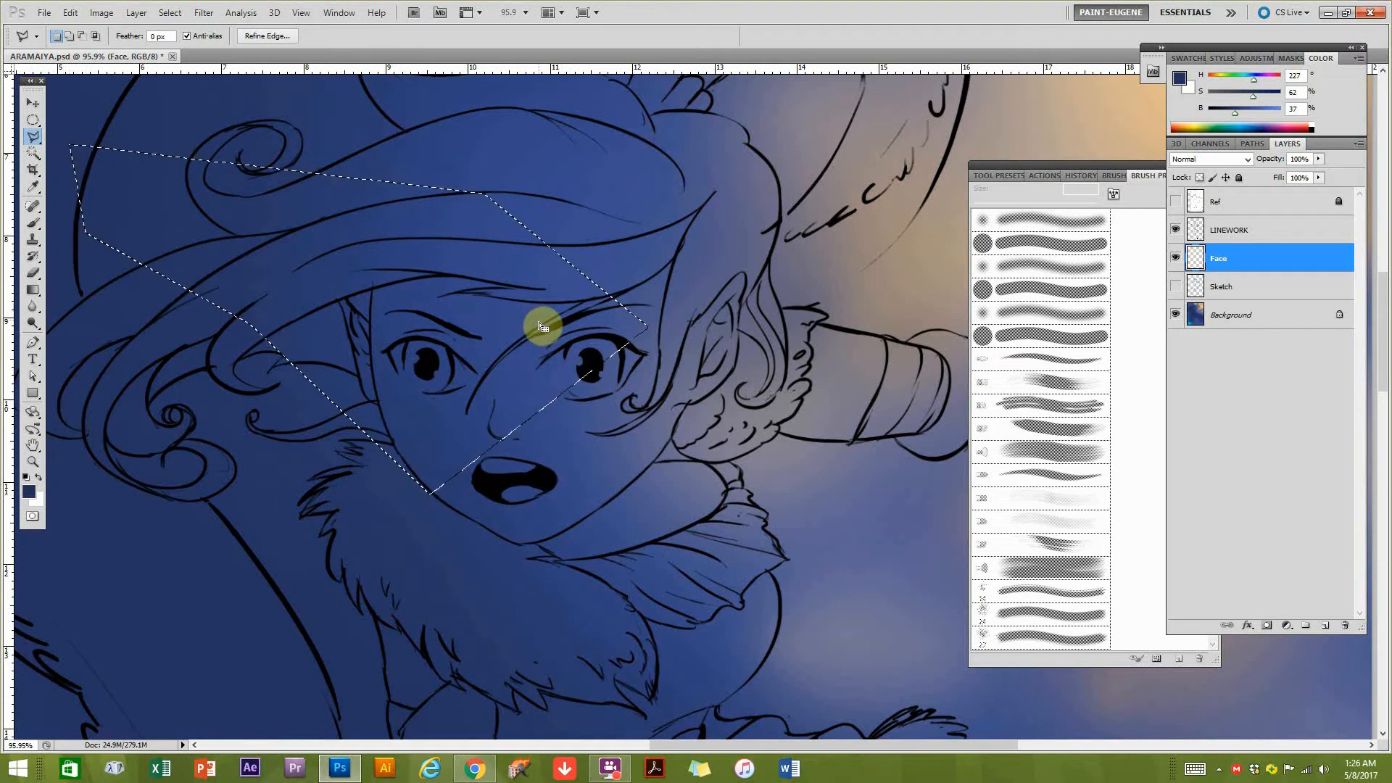
Outline the character's face from the hairline around the jaw to the ear with a Polygonal Lasso selection.
left_click(693, 278)
left_click(692, 223)
left_click(395, 233)
left_click(352, 272)
left_click(385, 431)
left_click(430, 482)
left_click(610, 526)
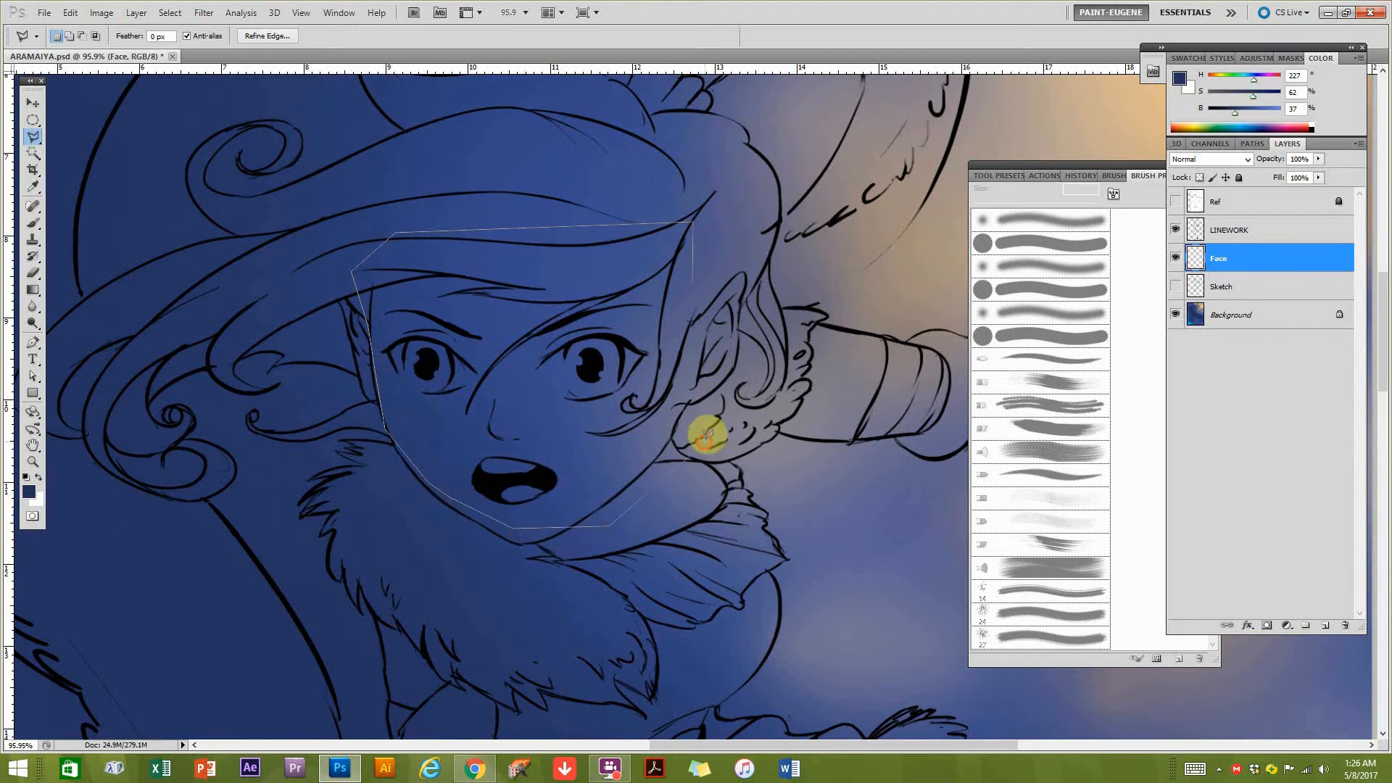
left_click(694, 280)
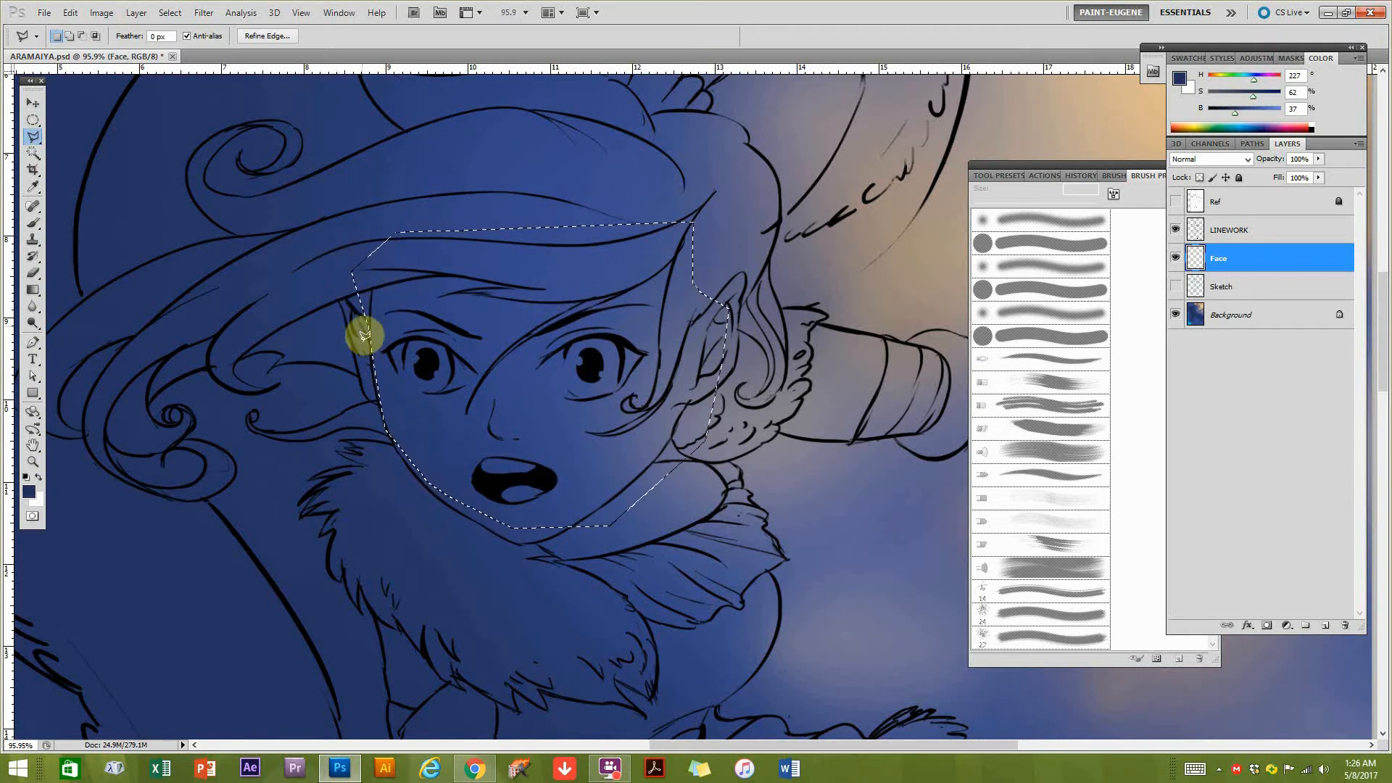
Try tracing the side of the face freehand from the hairline with the Lasso tool.
left_click(34, 139)
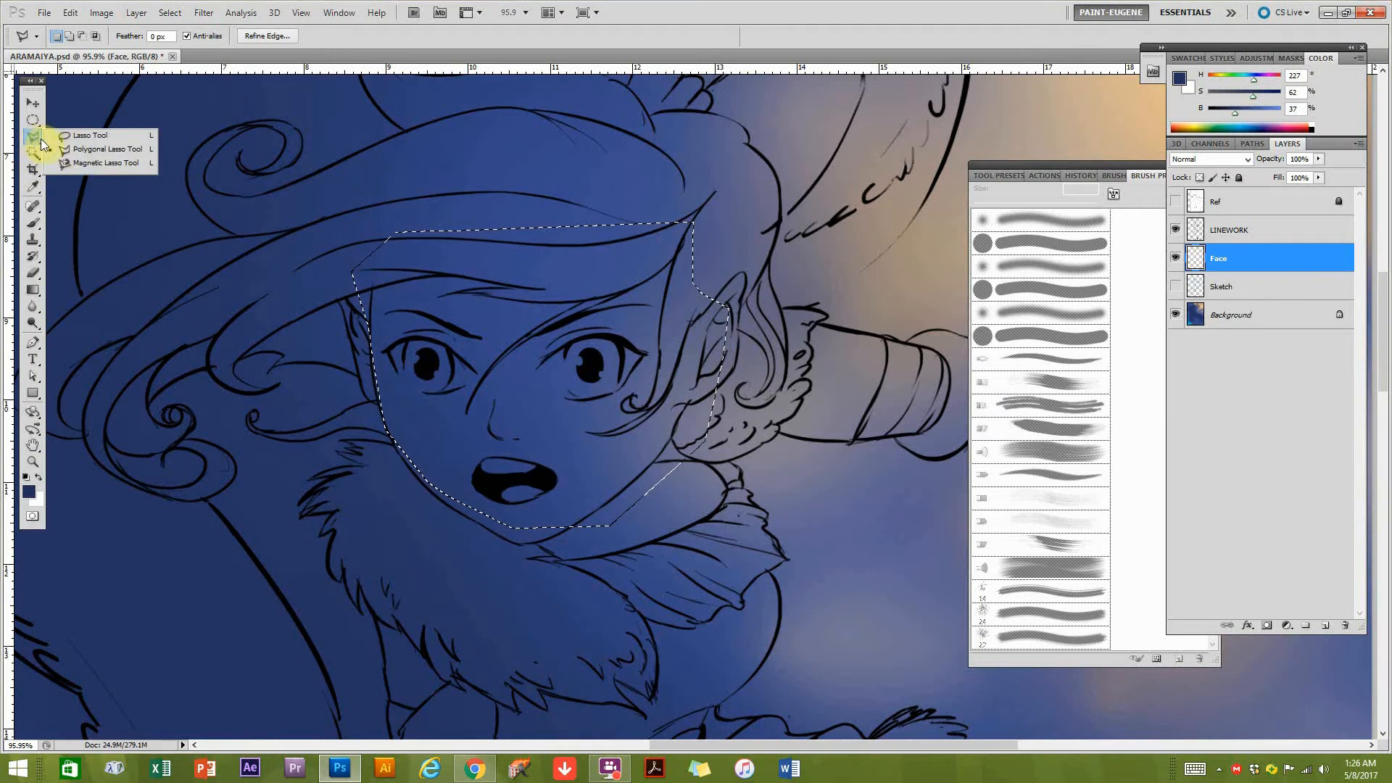
left_click(72, 136)
left_click(378, 266)
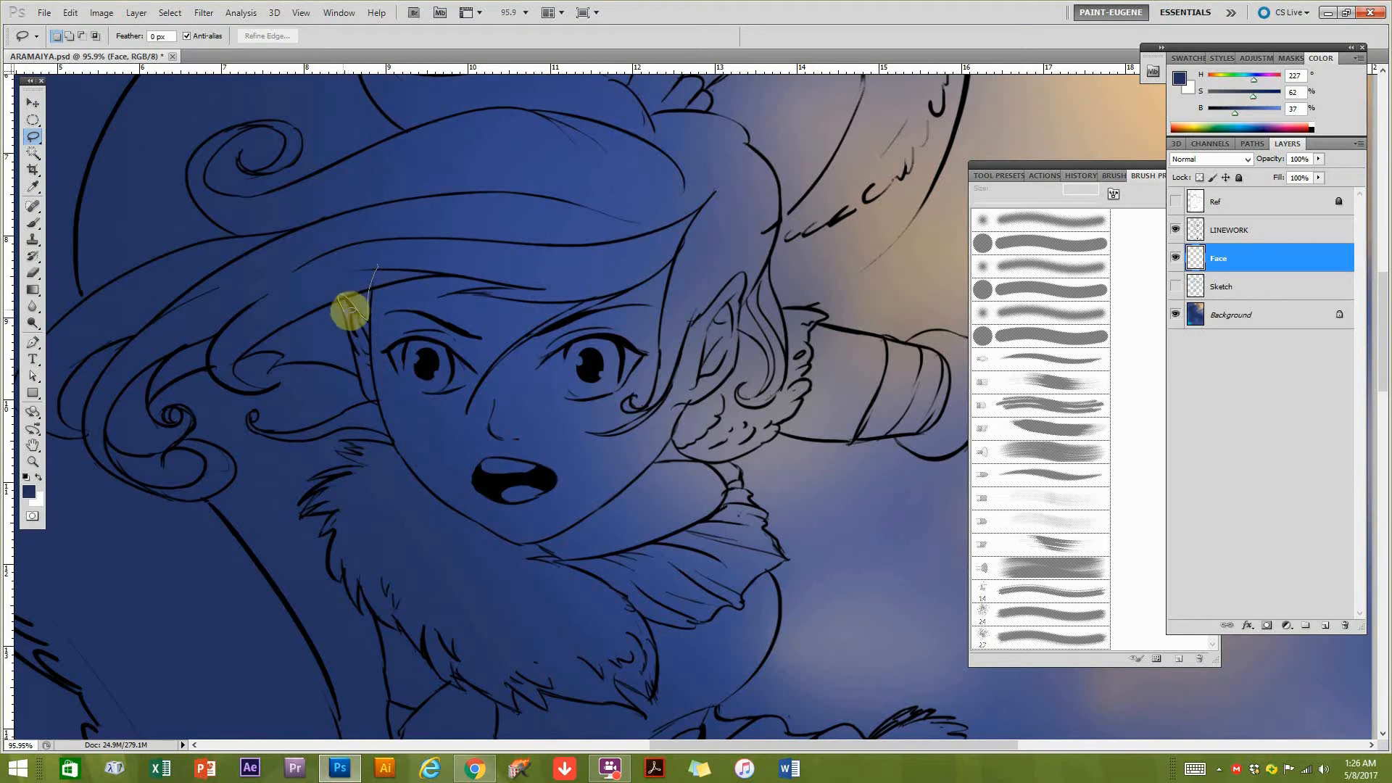
left_click_drag(355, 351, 378, 403)
left_click(460, 332)
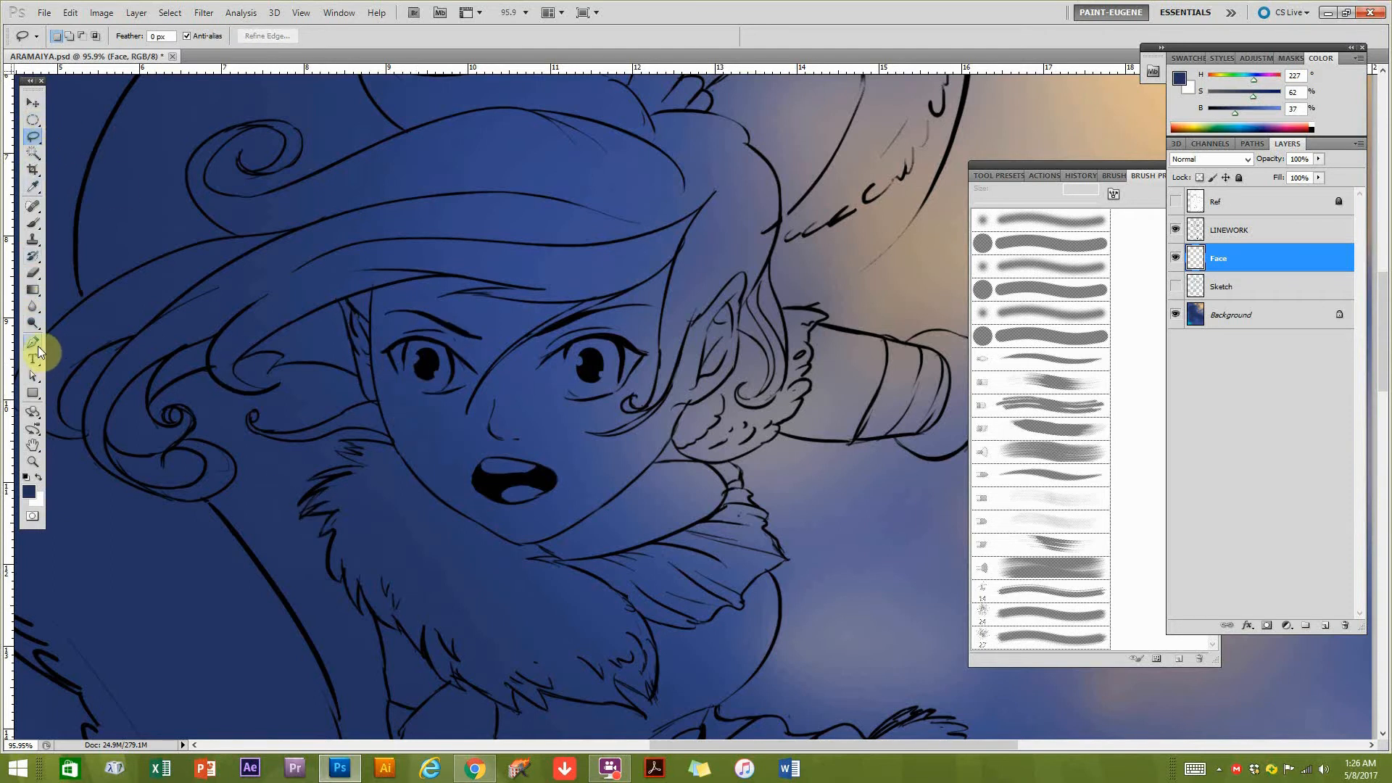
Trace a Pen tool path from the forehead around the left ear and down the jawline to the chin.
left_click(36, 347)
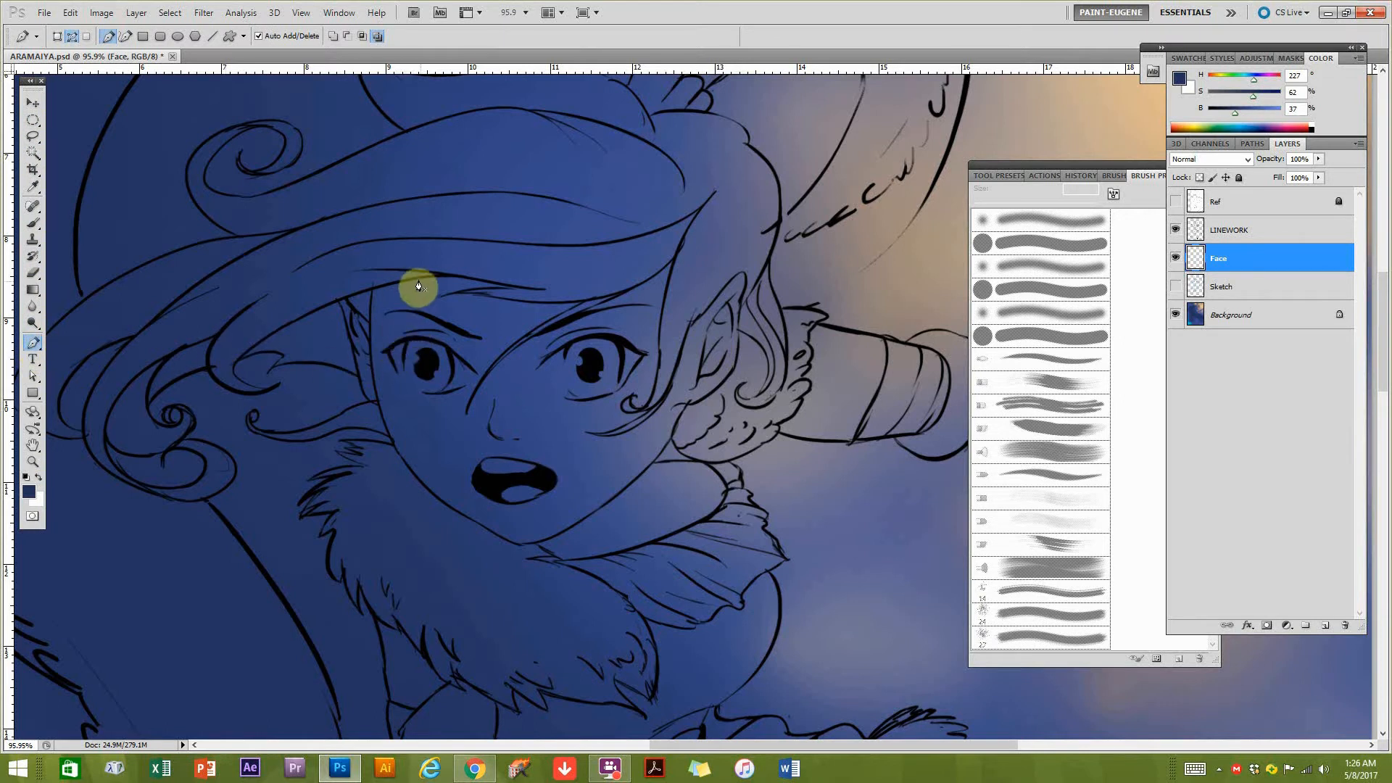
left_click(378, 255)
left_click(371, 292)
left_click(369, 313)
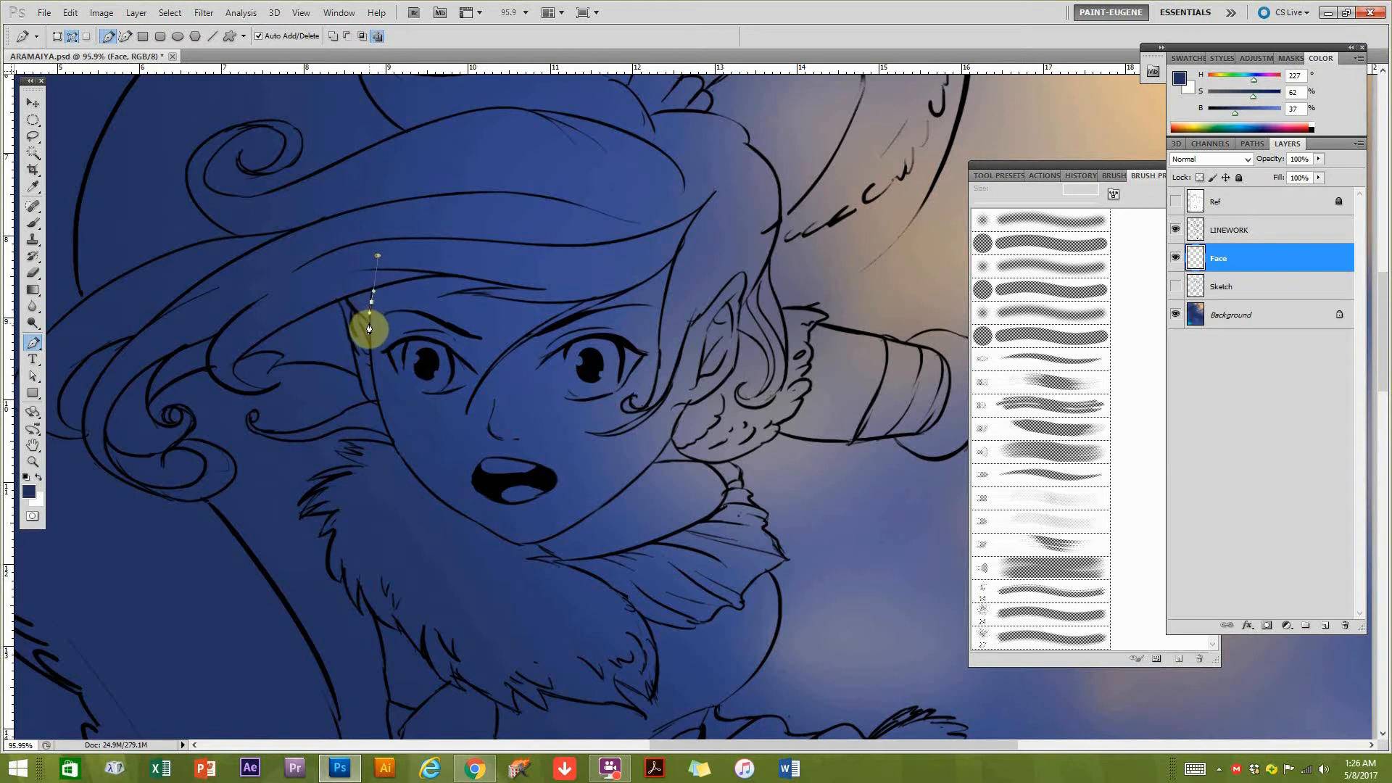
left_click(369, 322)
left_click_drag(342, 291, 347, 325)
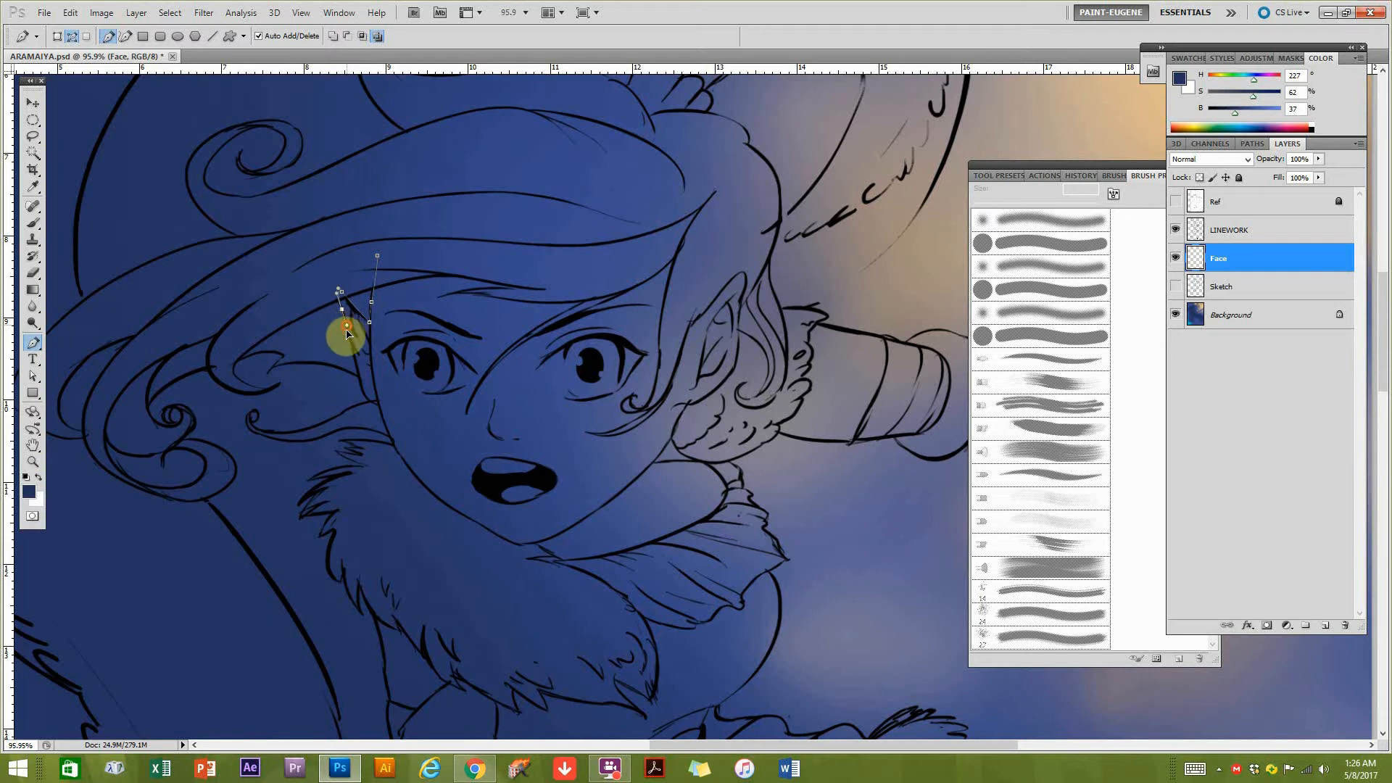
left_click_drag(356, 373, 385, 412)
left_click_drag(412, 469, 541, 545)
left_click(442, 503)
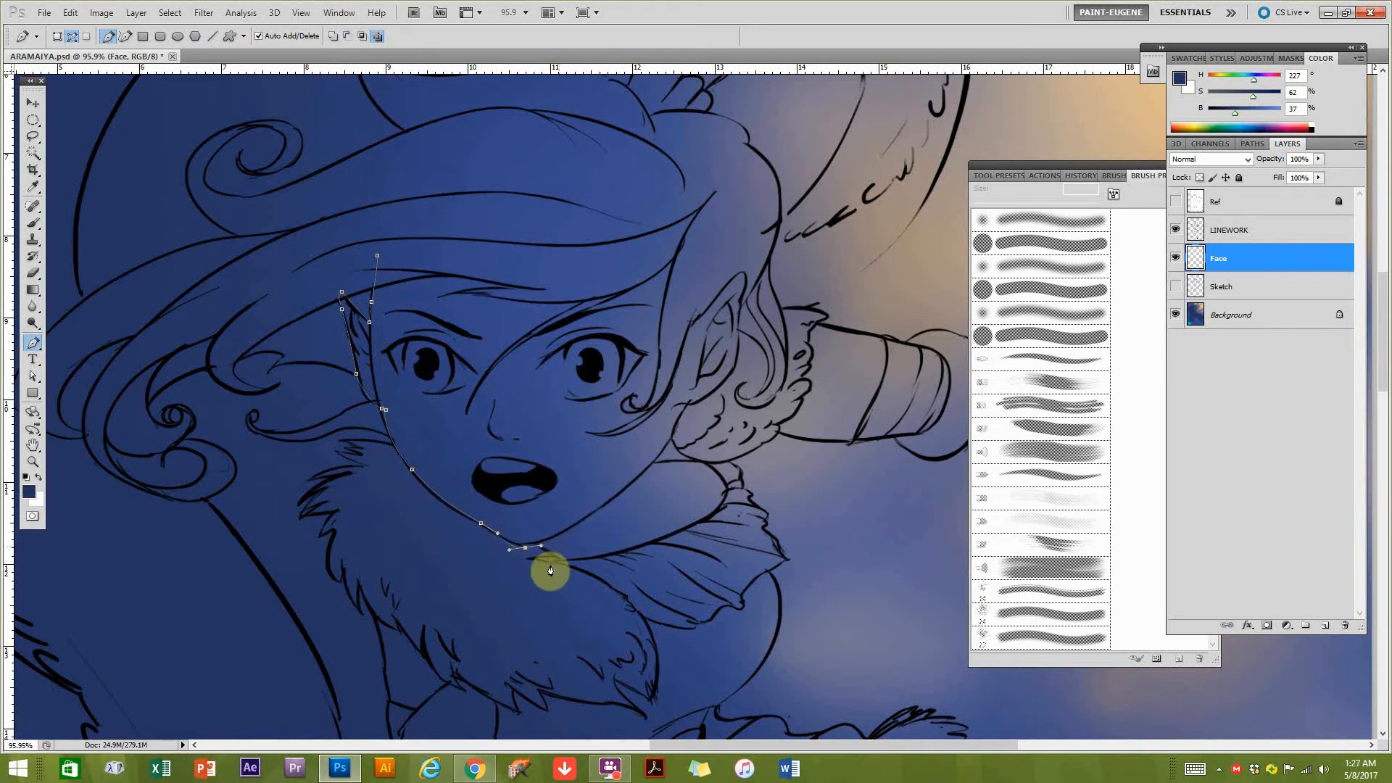
Continue the face path from the chin up around the right ear and close it across the forehead.
left_click_drag(606, 504, 737, 335)
left_click_drag(744, 279, 682, 255)
left_click_drag(680, 244, 654, 247)
left_click_drag(483, 258, 368, 259)
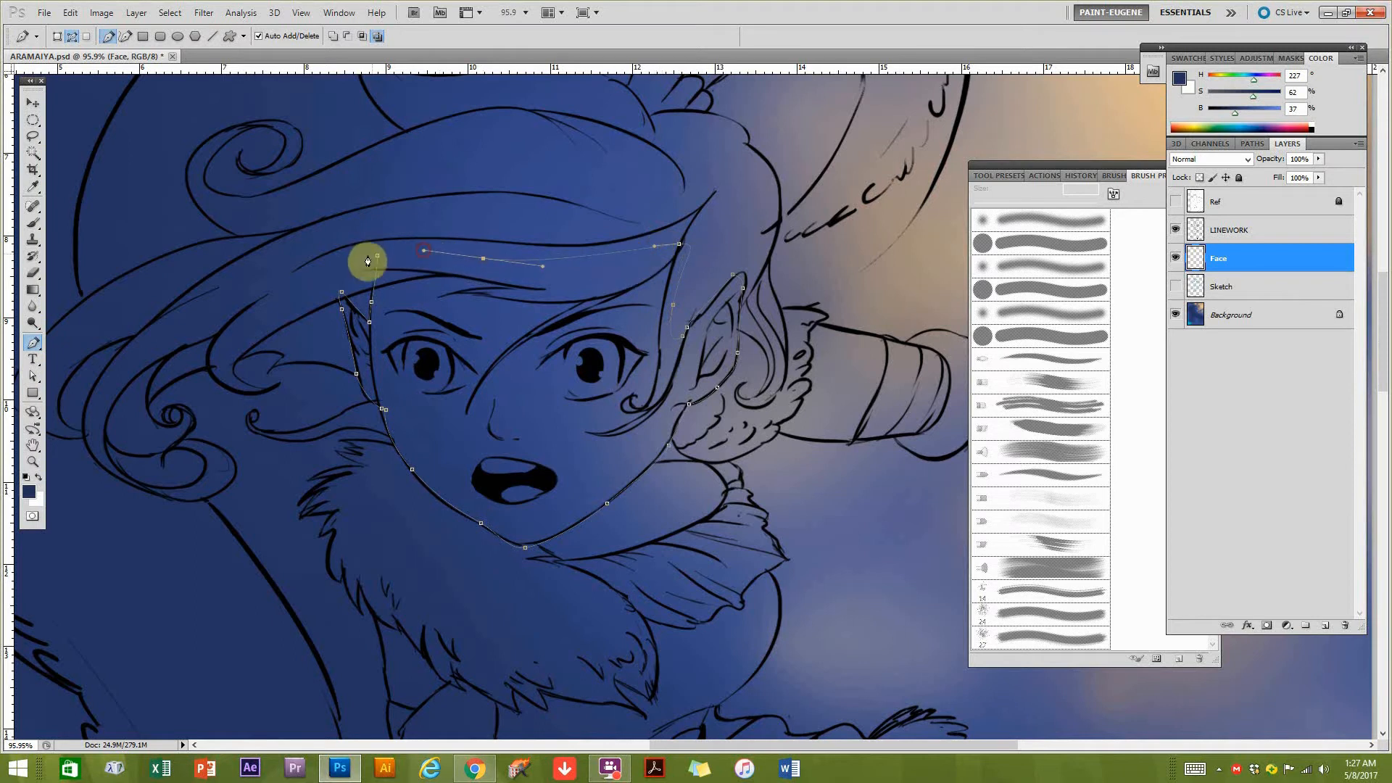
left_click(377, 256)
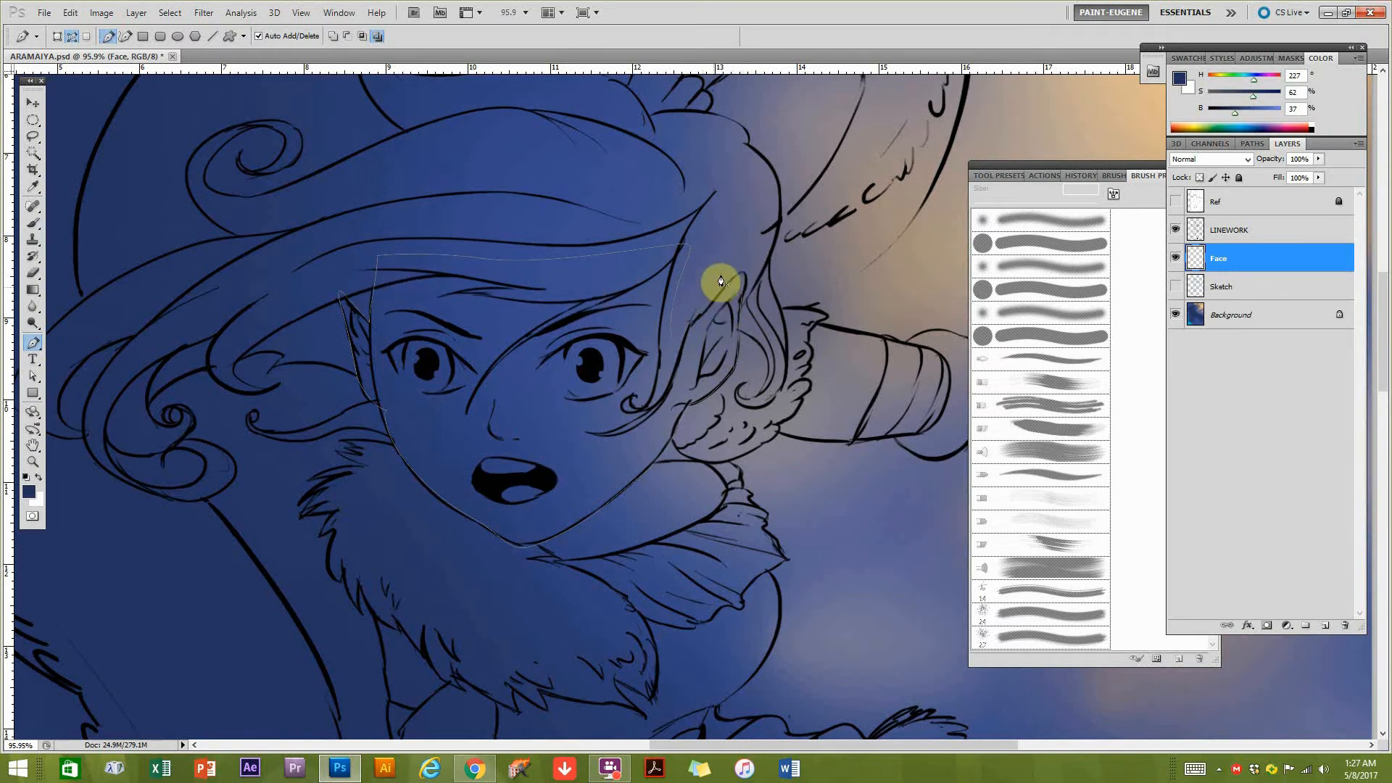
Adjust the face path's anchor point at the right ear's tip with the Direct Selection tool.
left_click(34, 376)
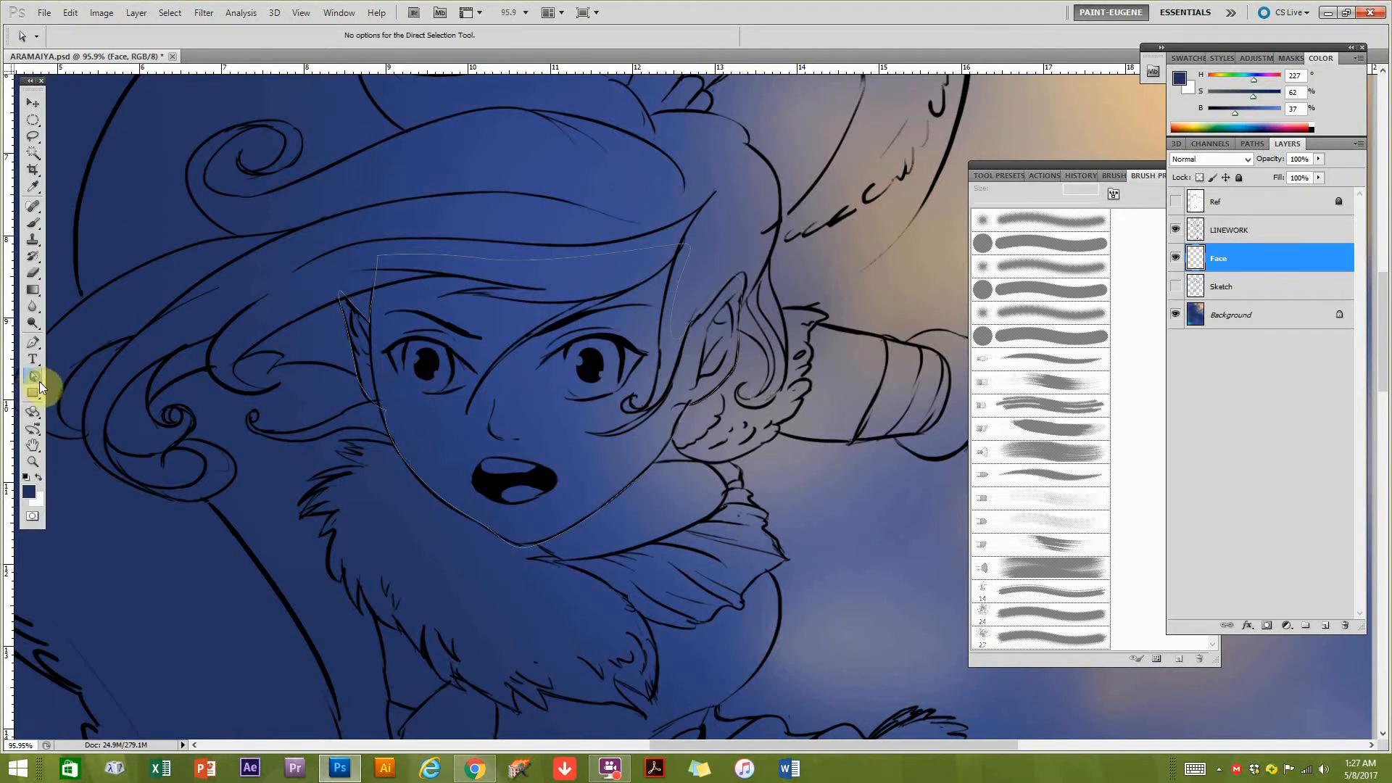
left_click(39, 379)
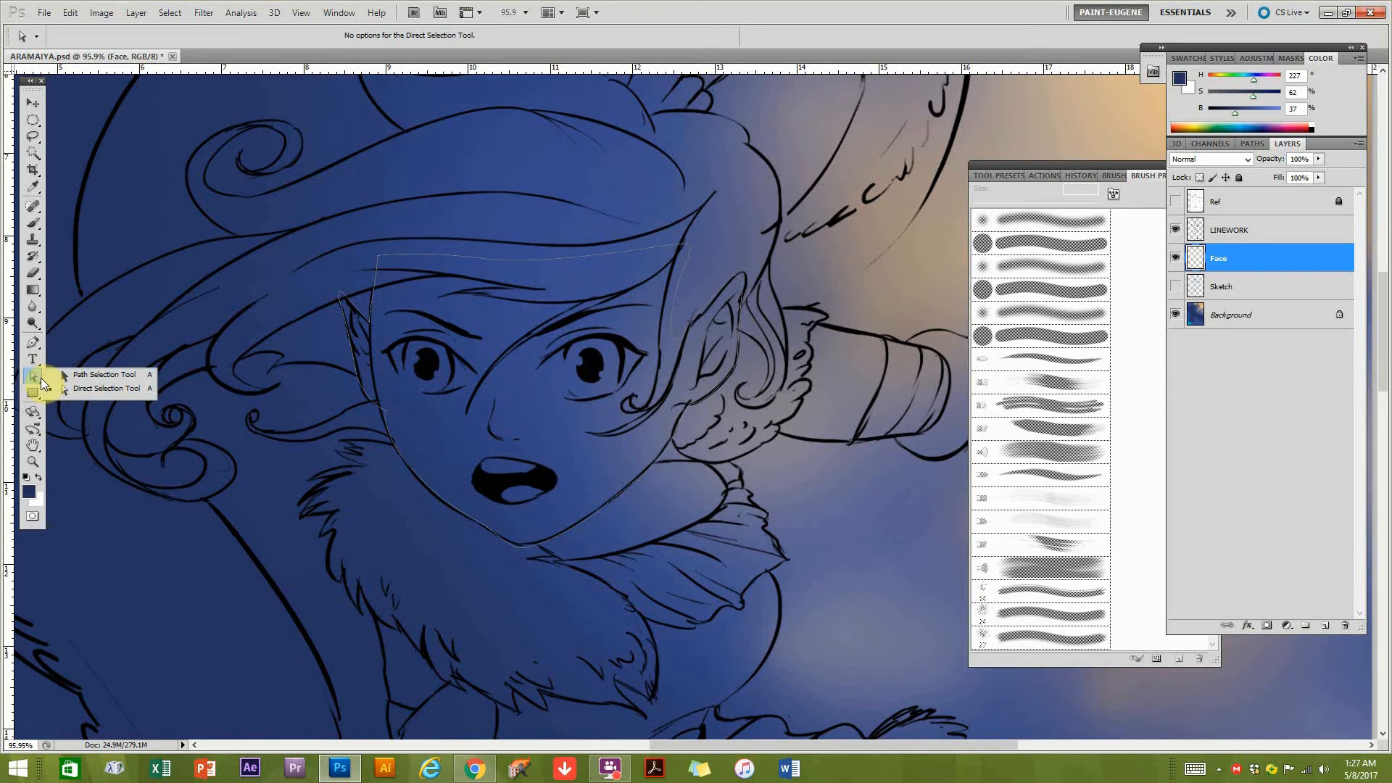
left_click(75, 375)
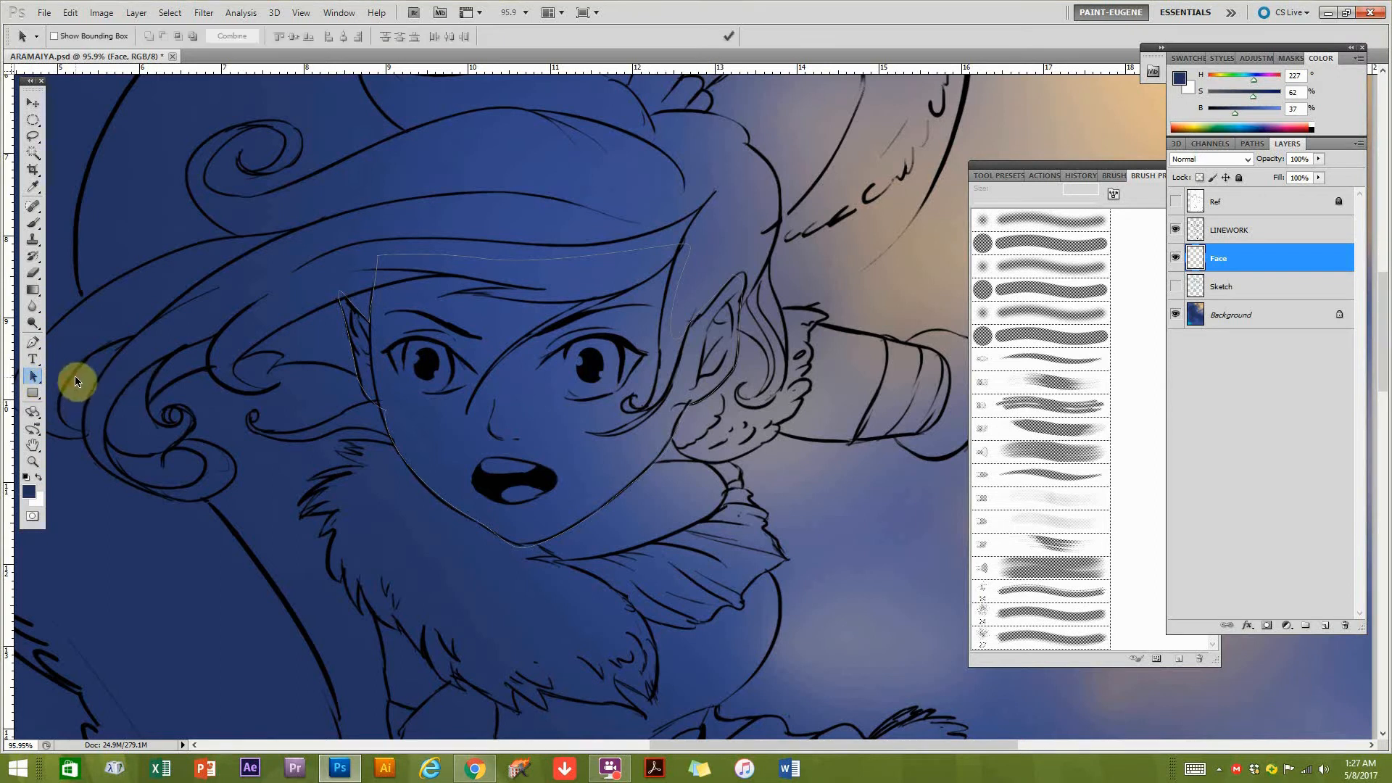
left_click(36, 376)
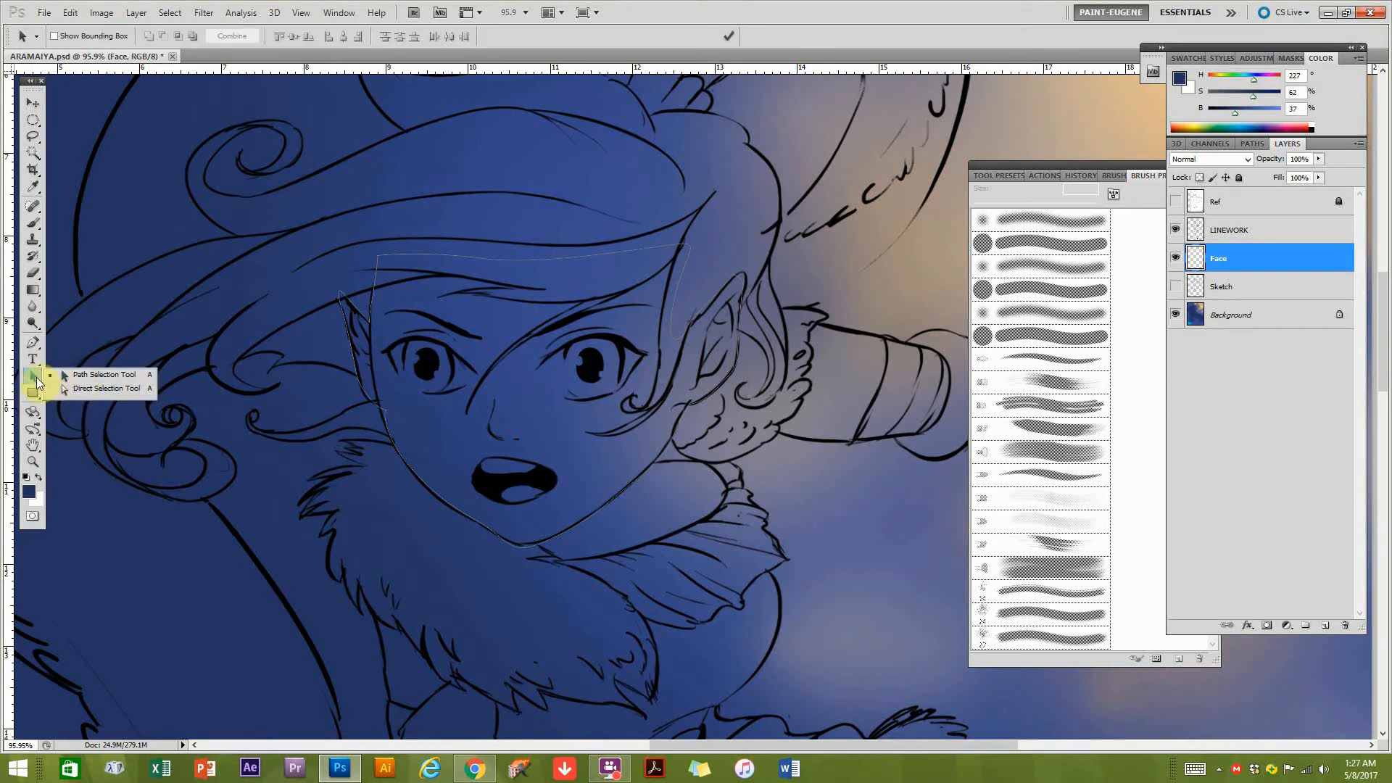
left_click_drag(52, 382, 68, 388)
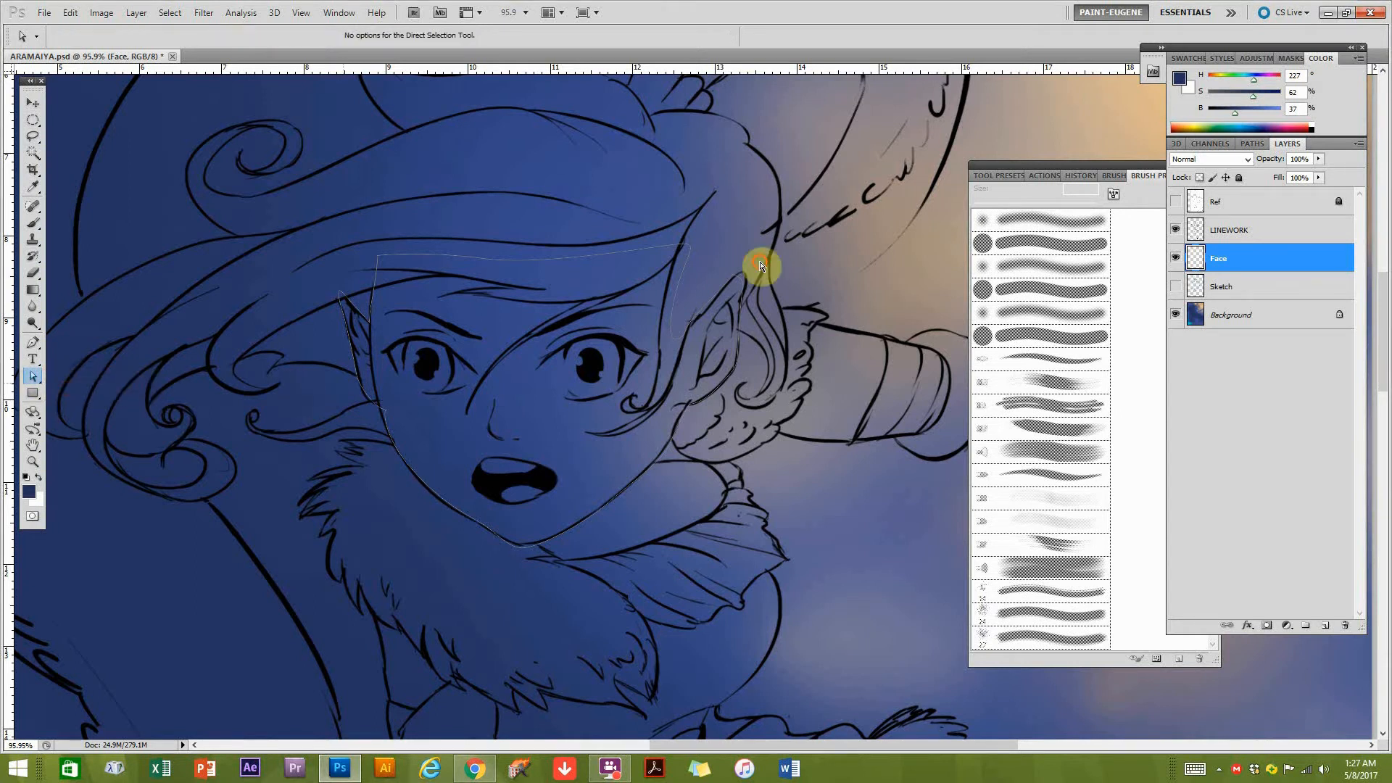
left_click(736, 281)
mouse_move(734, 280)
left_mouse_down()
mouse_move(748, 274)
mouse_move(696, 322)
mouse_move(730, 280)
mouse_move(748, 293)
left_mouse_up()
left_click(739, 281)
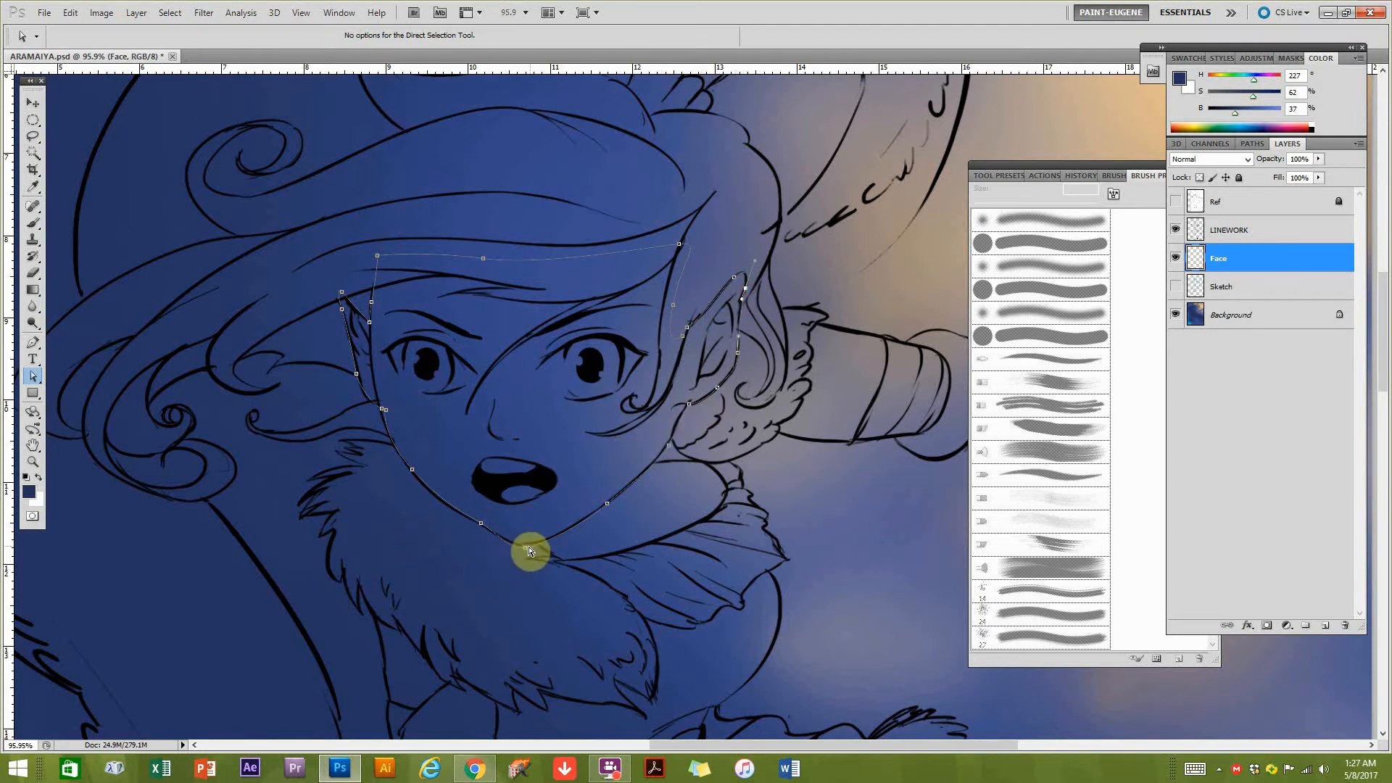
Refine the face path's anchor points along the left jawline and below the left ear to follow the linework.
left_click(413, 472)
left_click(480, 524)
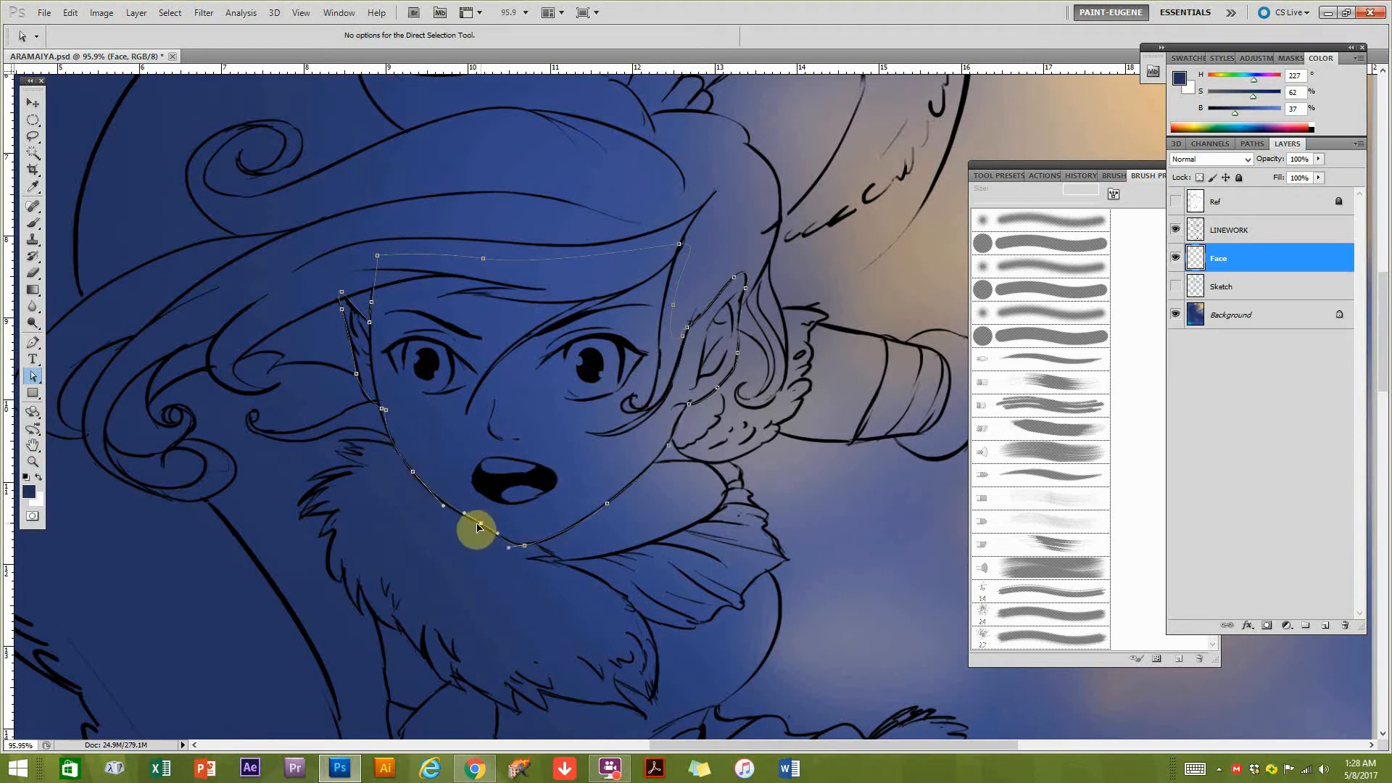
left_click(375, 407)
left_click(374, 404)
mouse_move(391, 414)
left_mouse_down()
mouse_move(378, 421)
mouse_move(375, 406)
left_mouse_up()
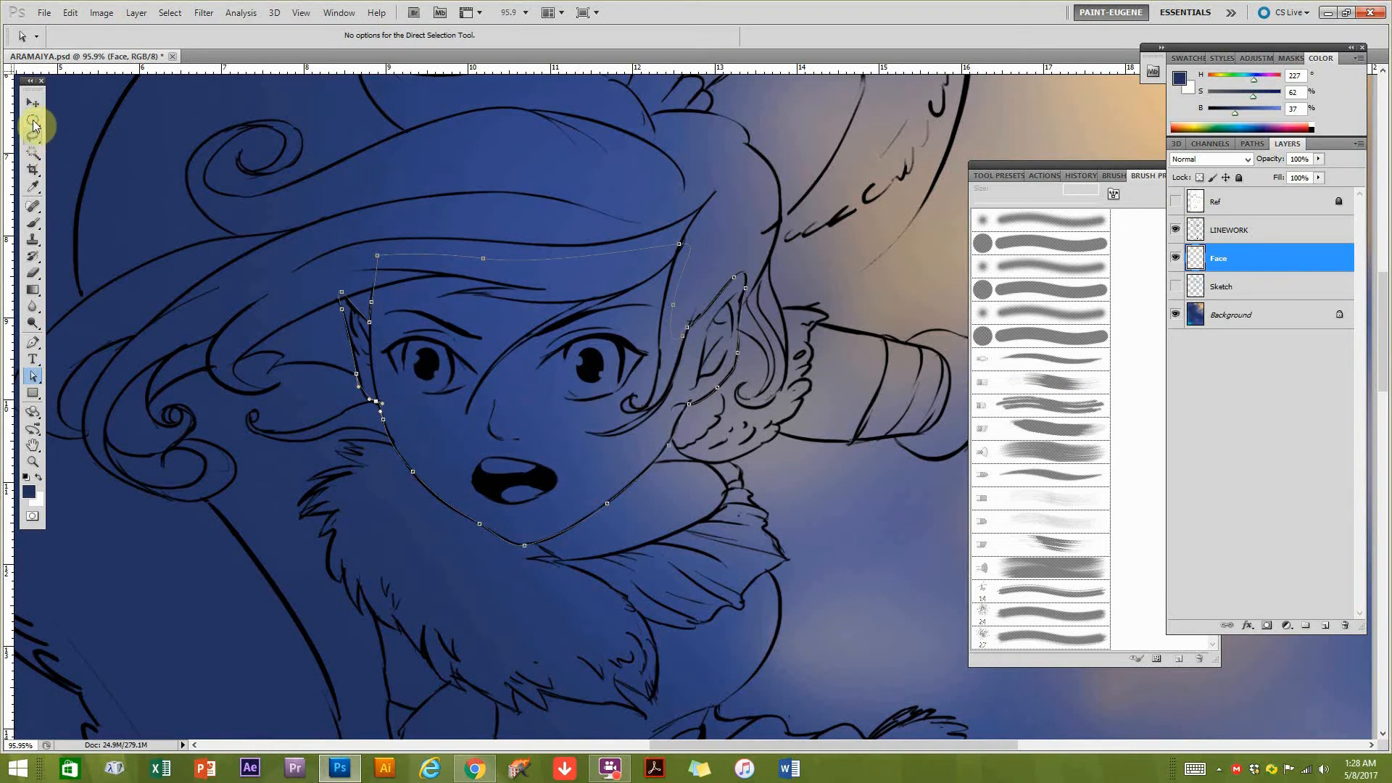
Load the face's work path as a selection and return to the layer list.
left_click(1255, 144)
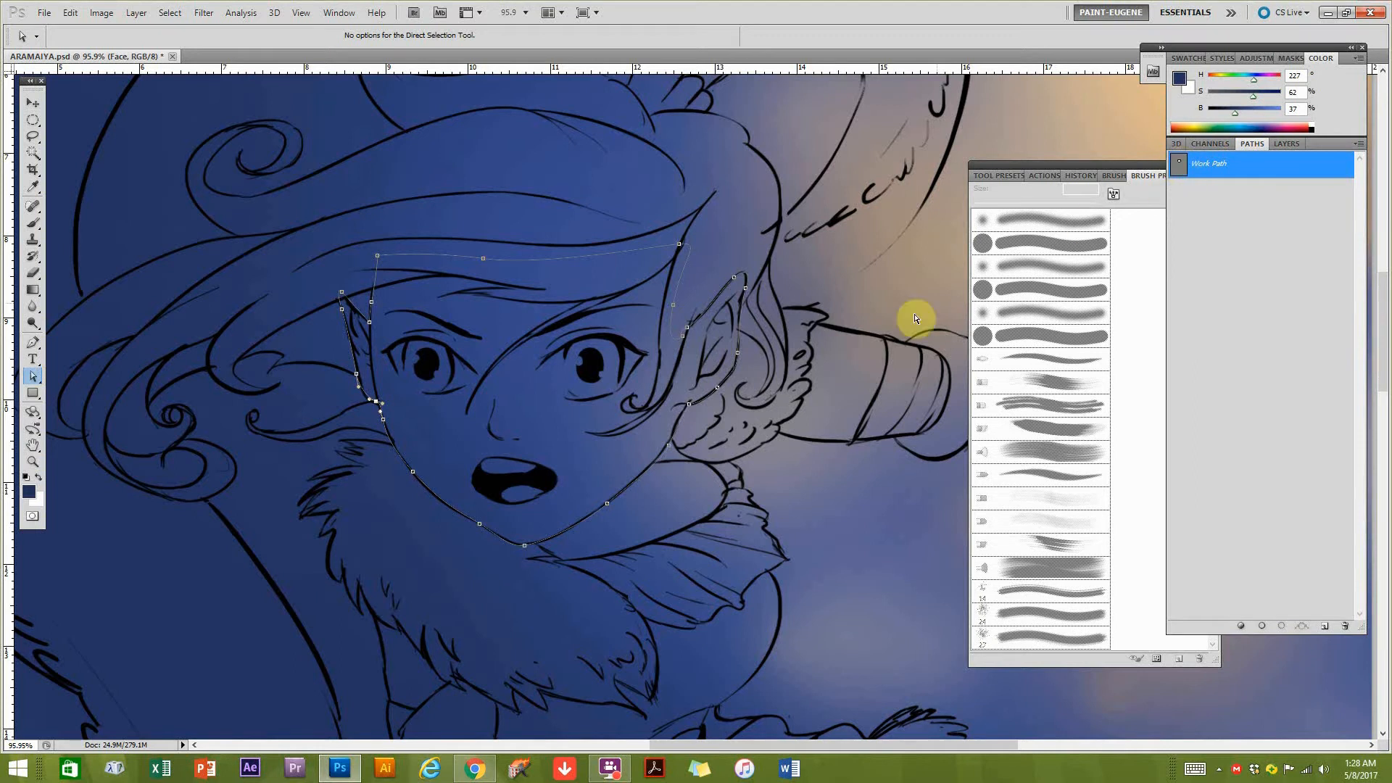
scroll(637, 406, "down", 5)
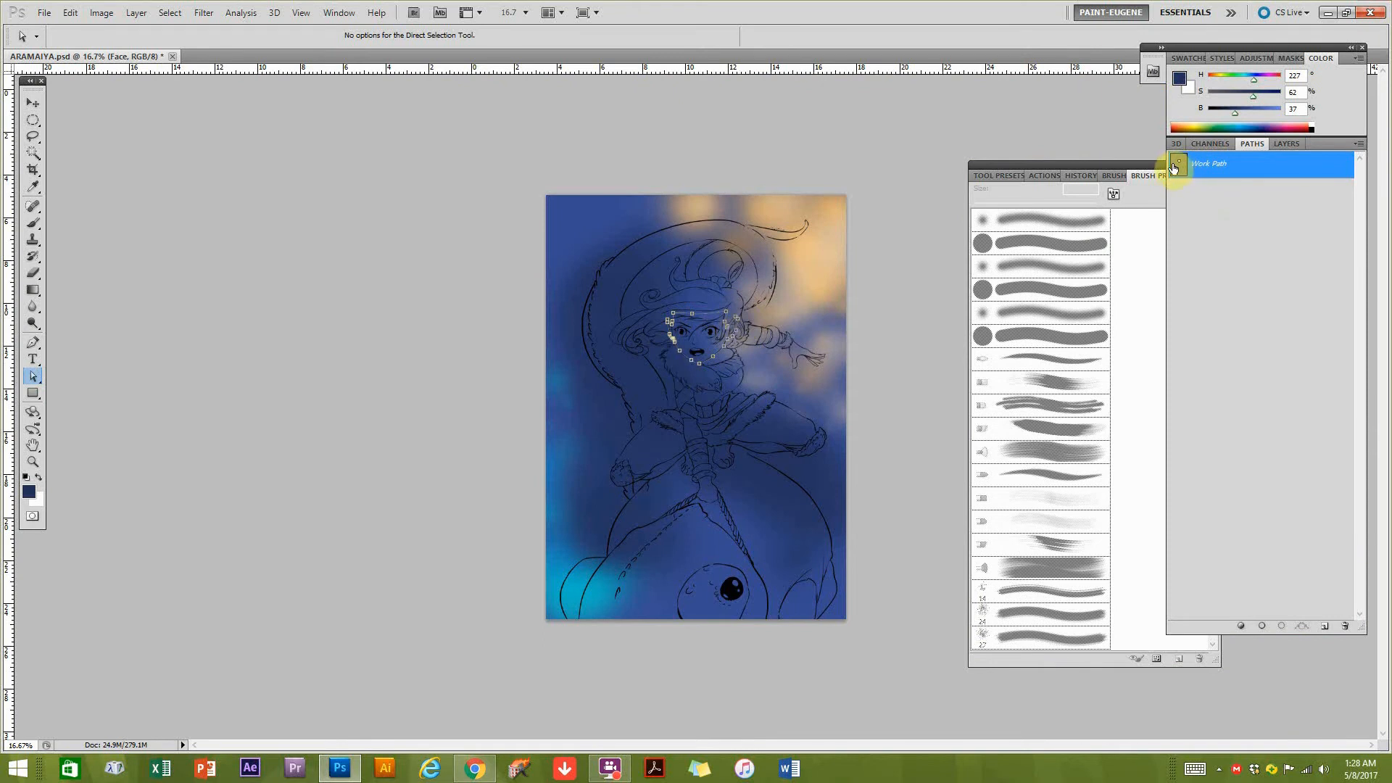
scroll(693, 357, "up", 2)
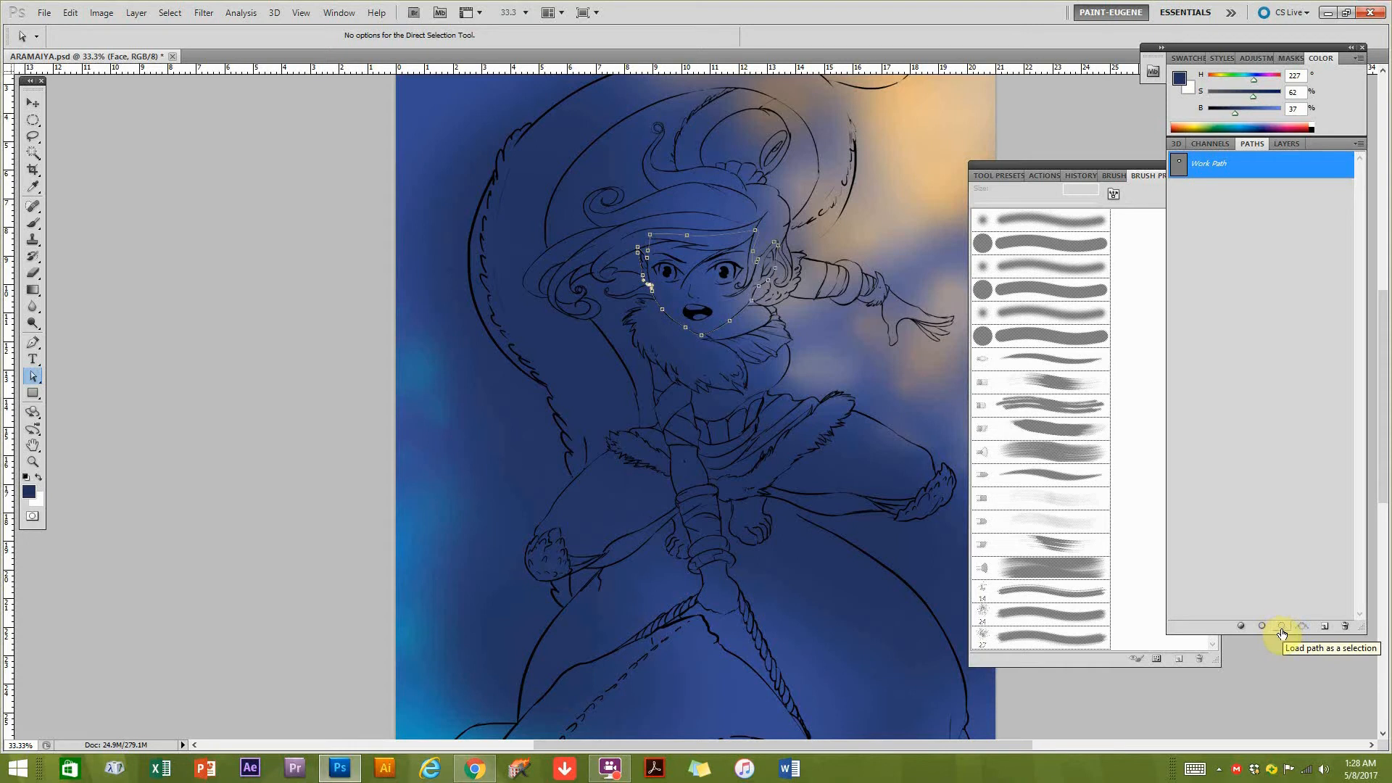
left_click(1282, 628)
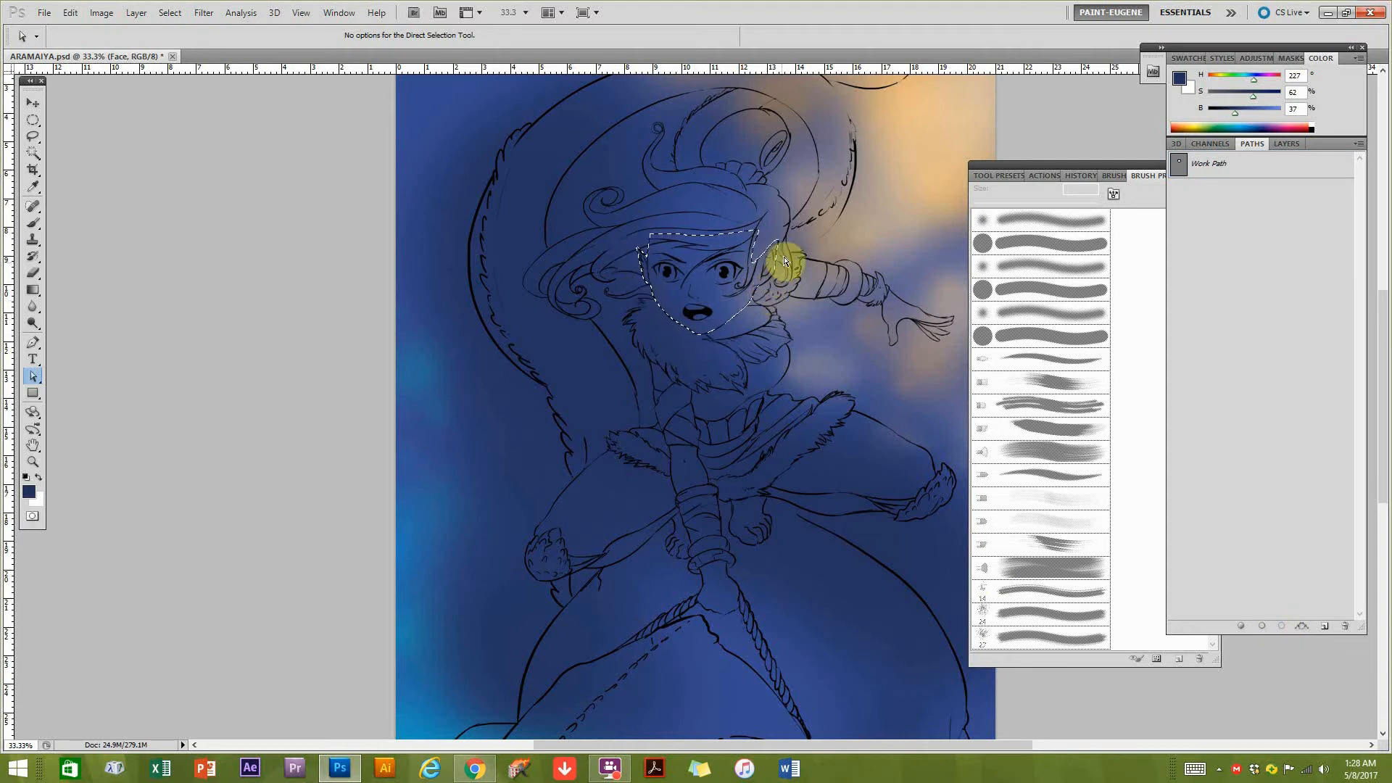
left_click(1287, 144)
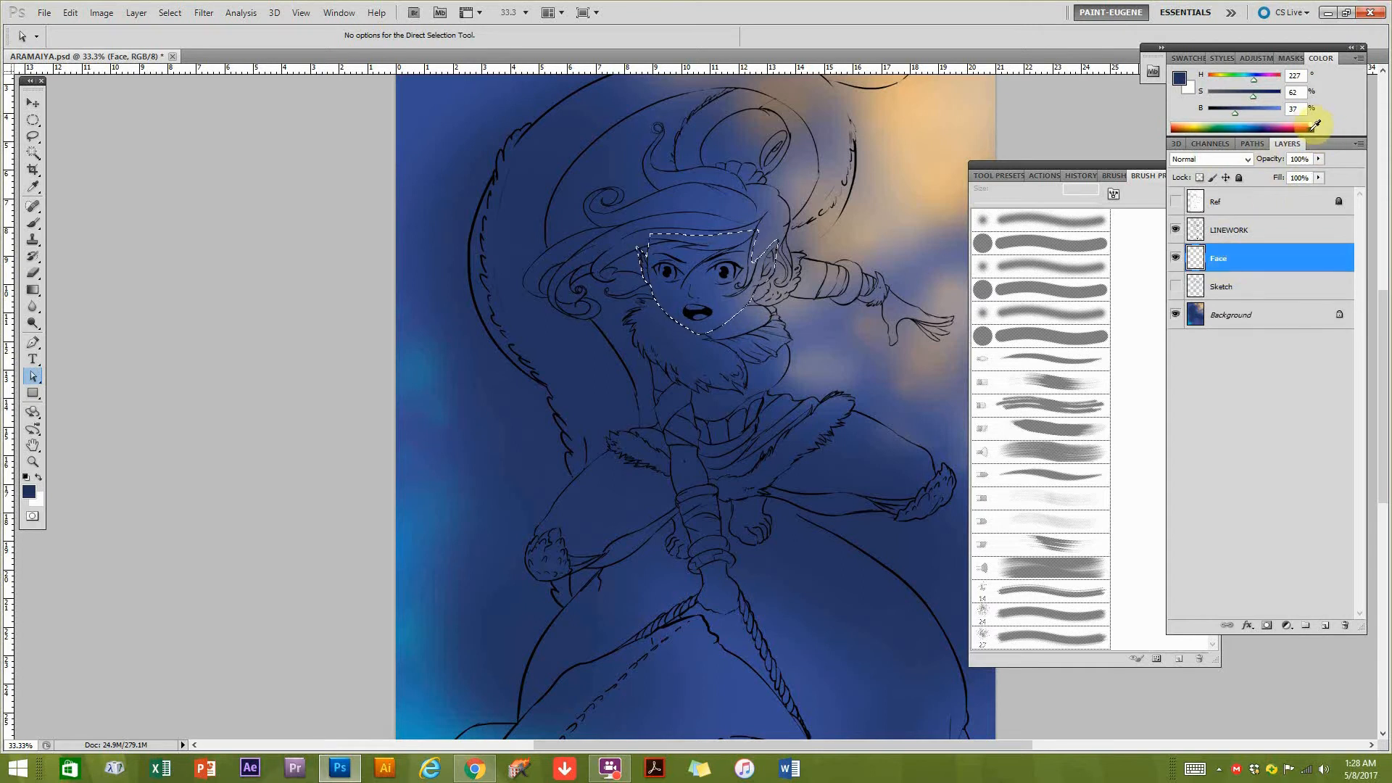
Fill the face selection with a skin tone of H 29, S 32, B 78 and deselect.
left_click(1187, 127)
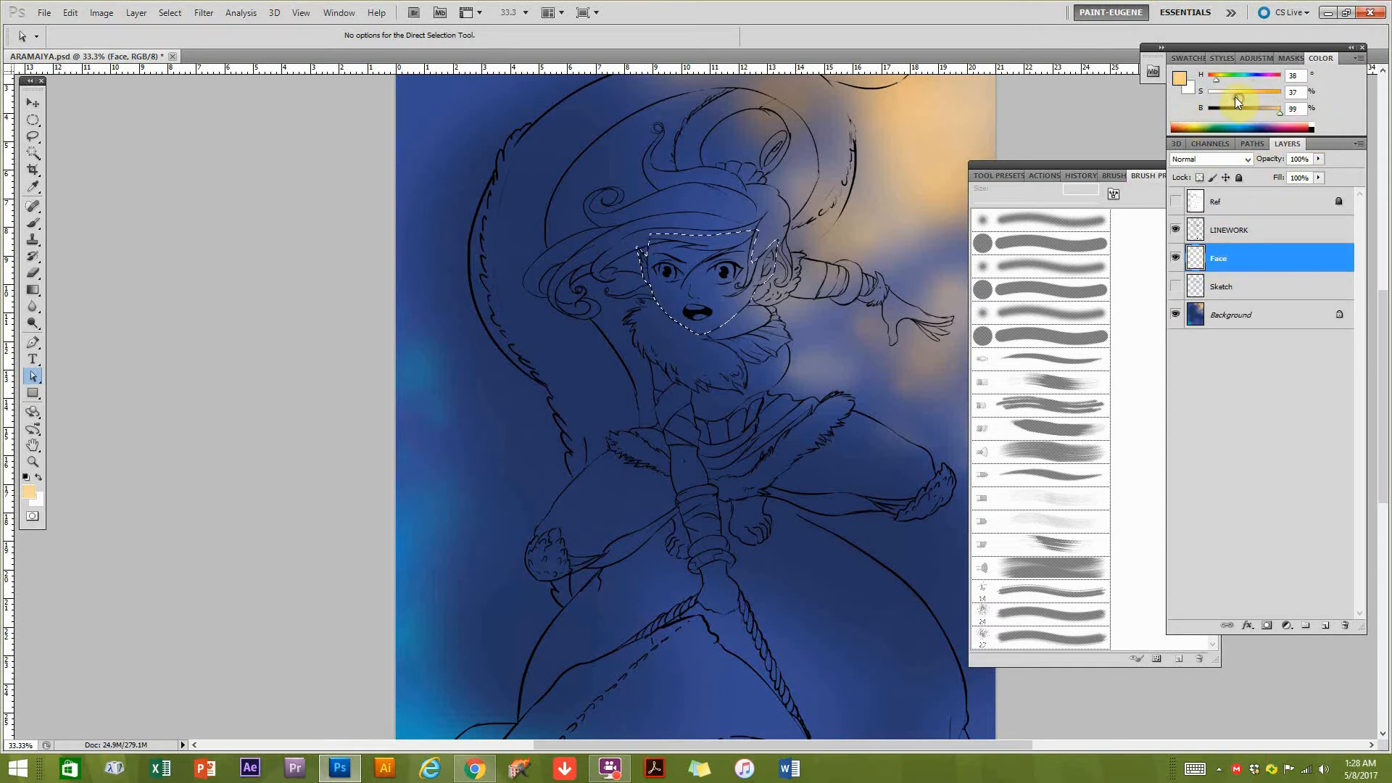
left_click_drag(1225, 94, 1237, 94)
left_click_drag(1215, 78, 1213, 80)
left_click_drag(1282, 111, 1276, 112)
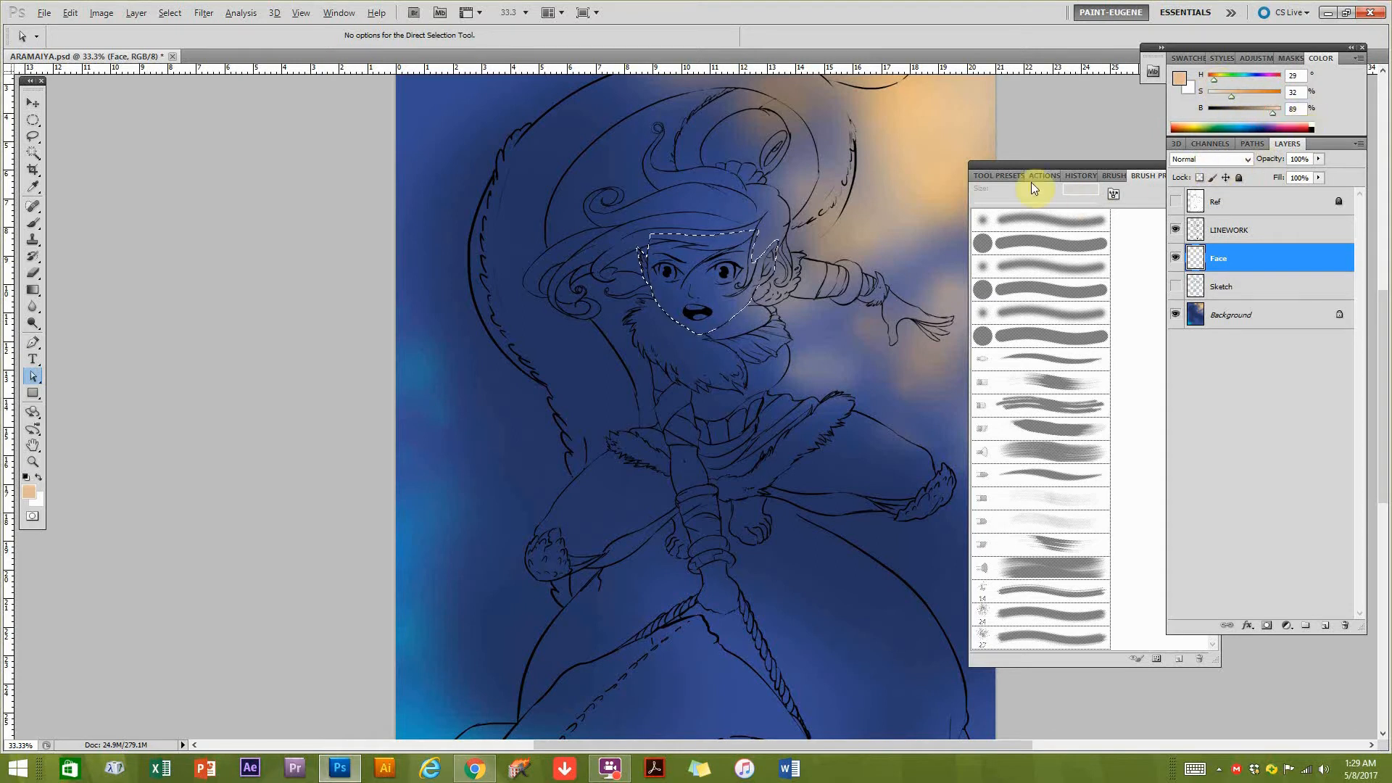
key("alt+BackSpace")
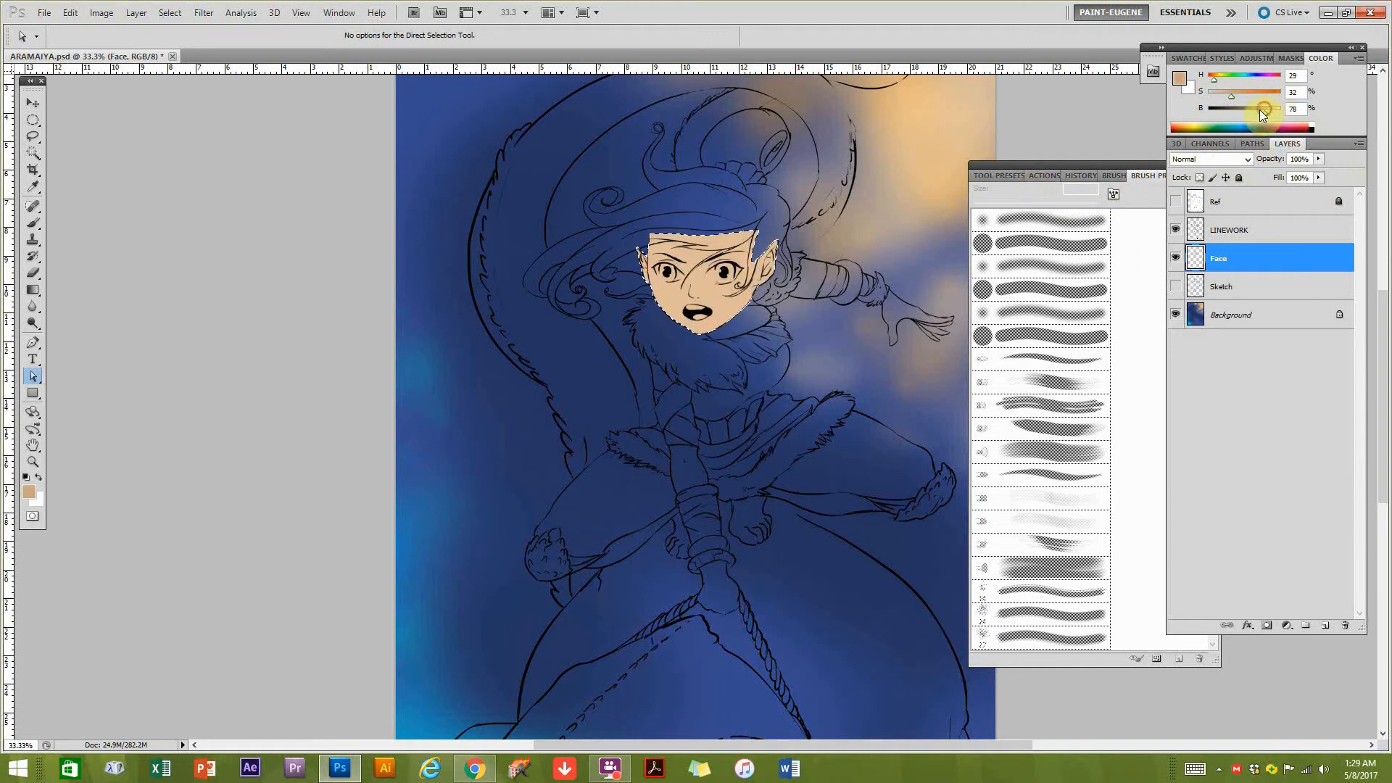
key("alt+BackSpace")
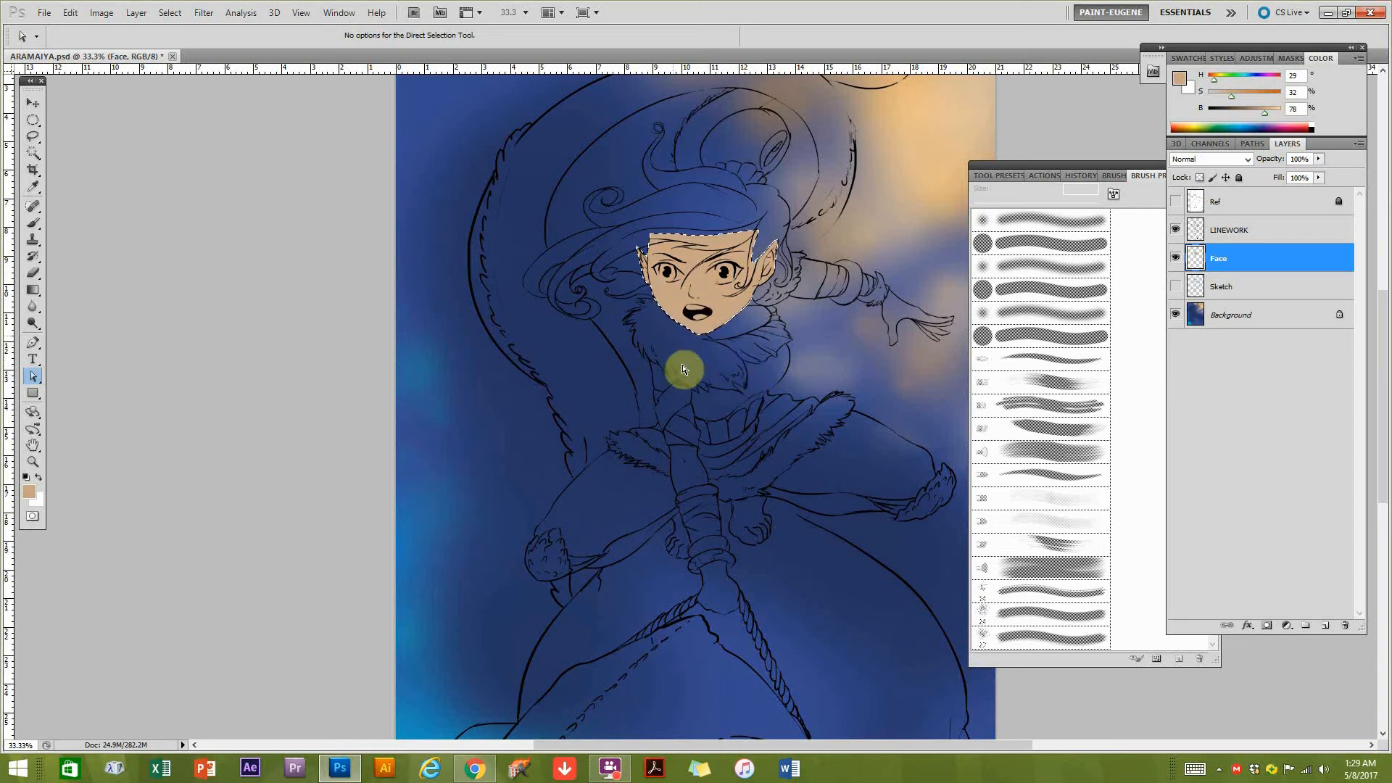
key("ctrl+d")
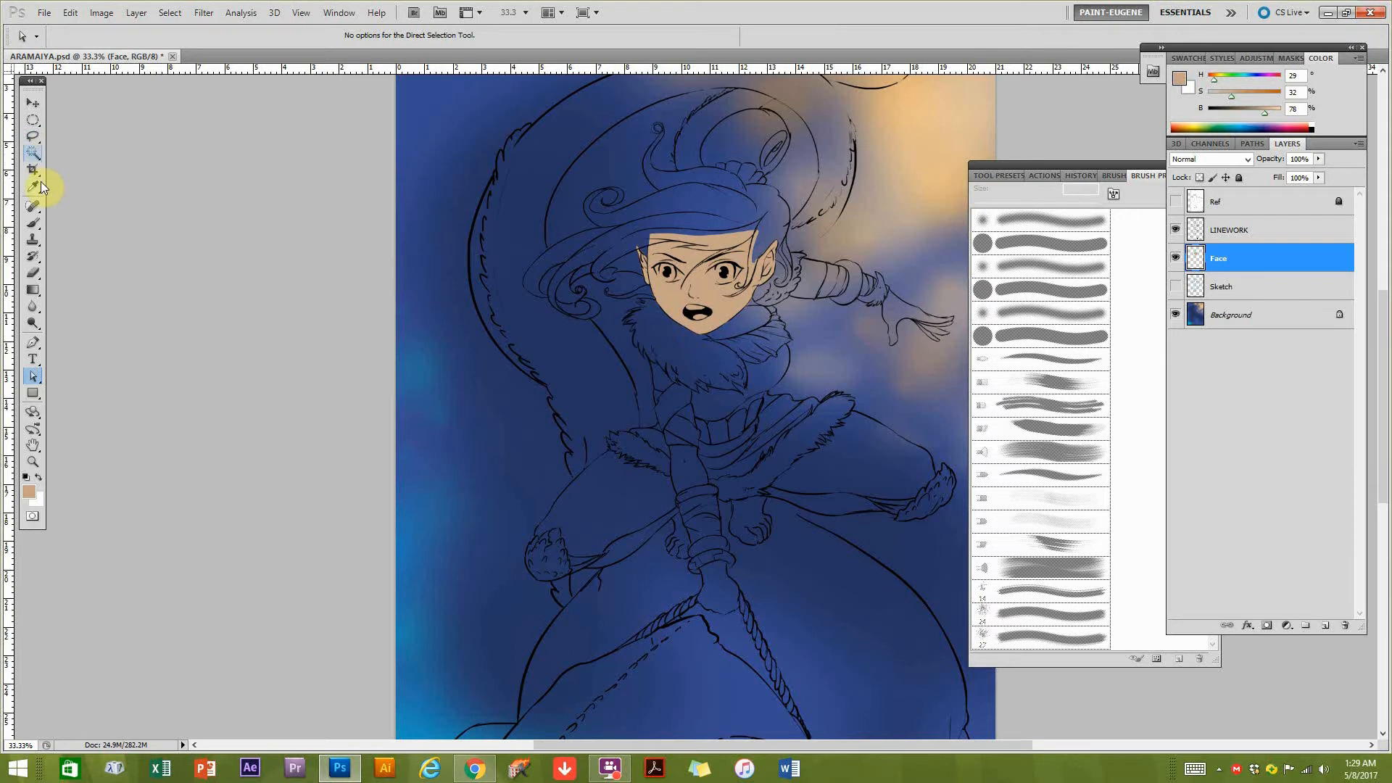
Switch to the Pen tool and add a new layer named Hair above the Face layer.
left_click(33, 342)
left_click(722, 298, "ctrl")
left_click_drag(687, 238, 660, 283)
left_click(700, 306, "ctrl")
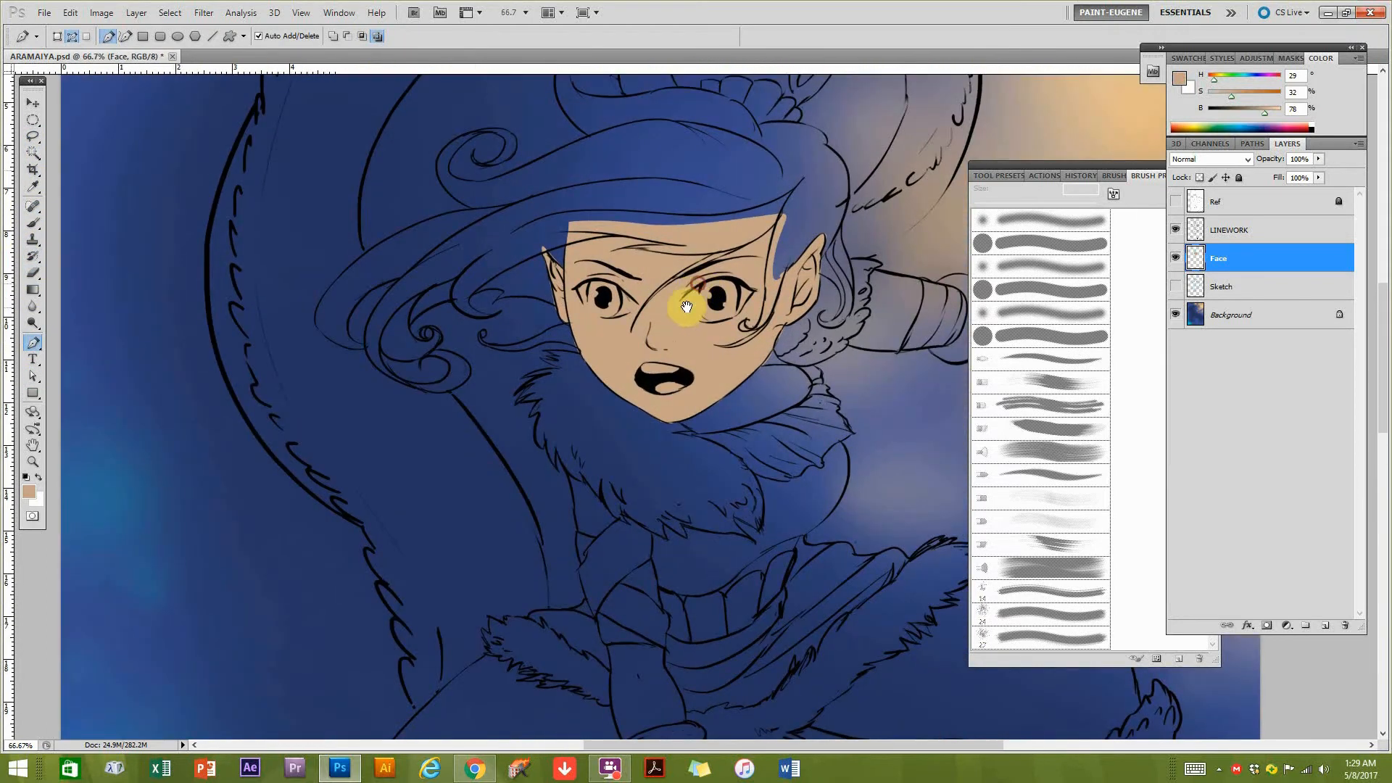
left_click_drag(811, 236, 783, 266)
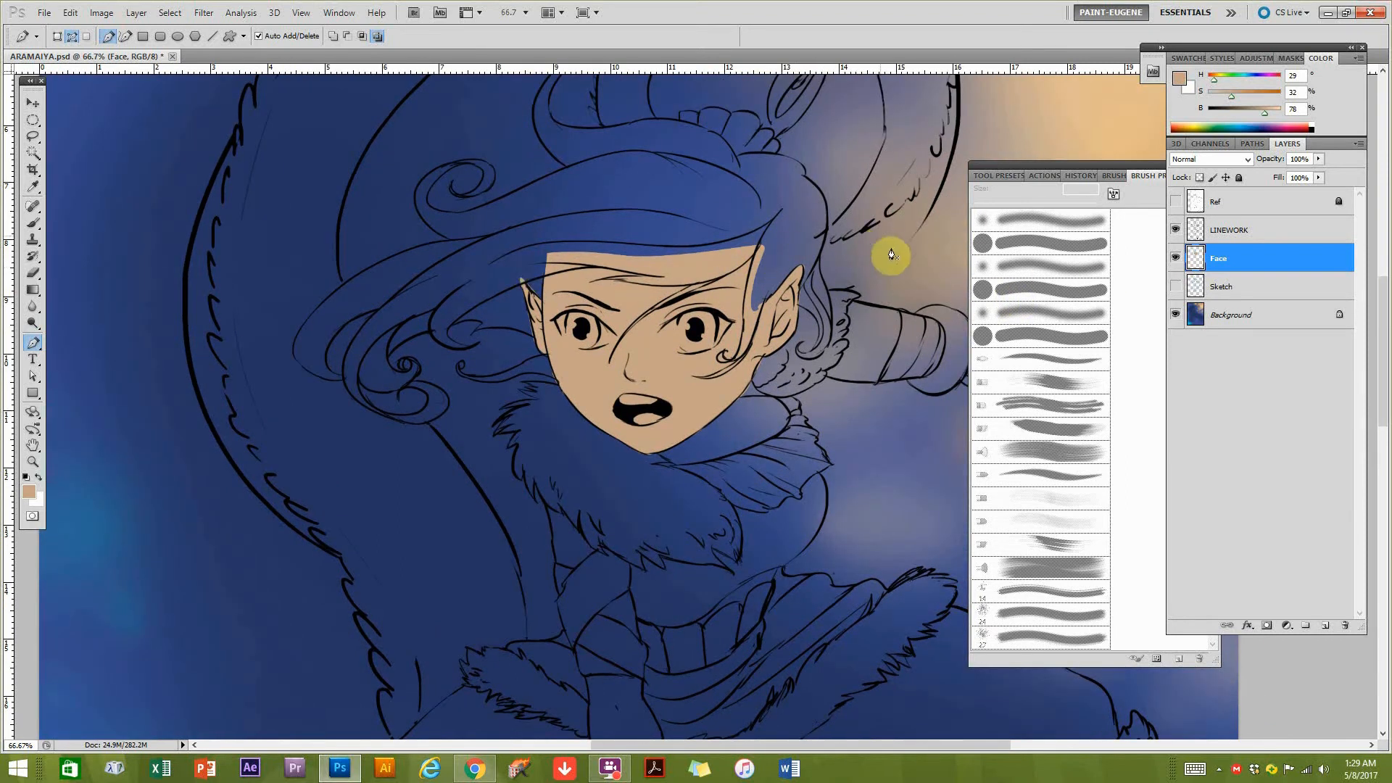
left_click(1325, 625)
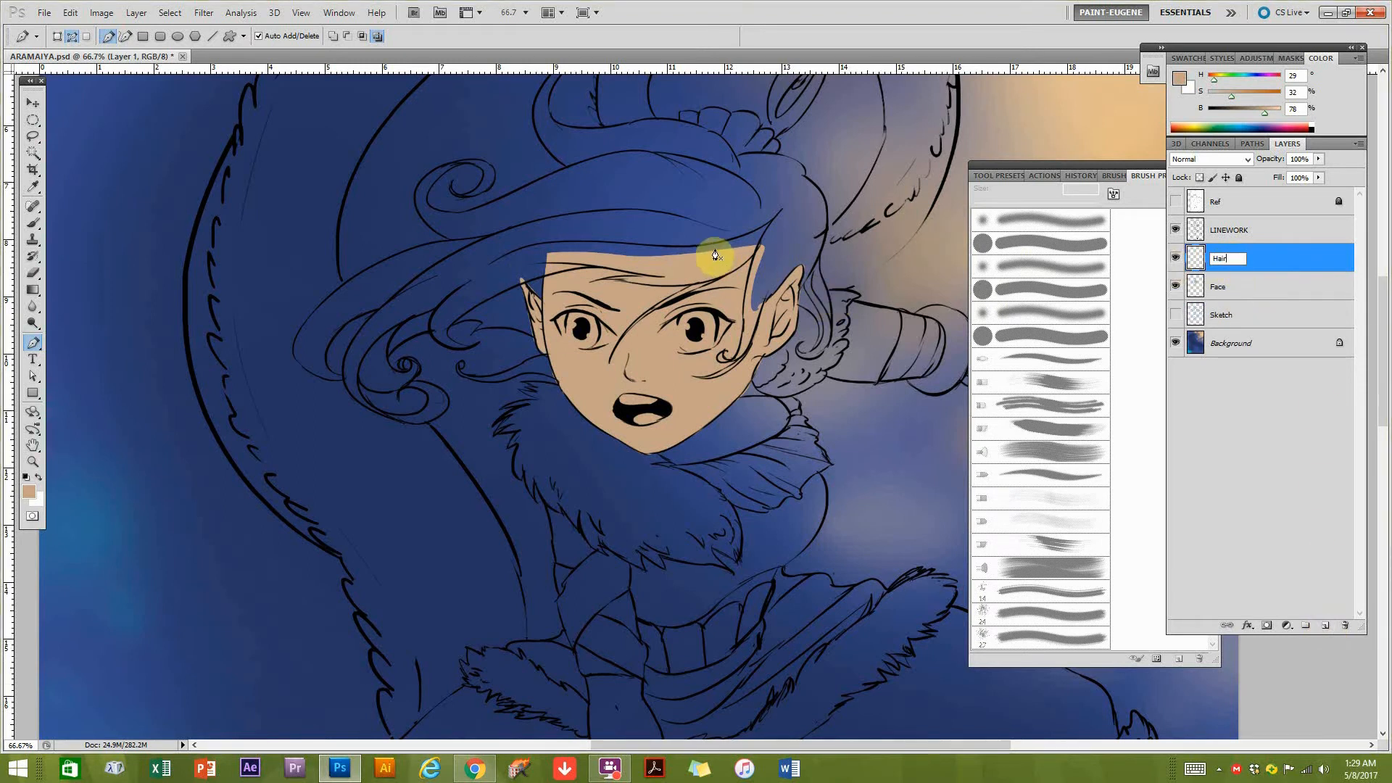
Start the hair path along the fringe across the forehead to the left ear, undoing misplaced anchor points.
left_click(756, 248)
left_click_drag(710, 281, 588, 268)
left_click(636, 282, "alt")
left_click(633, 274)
key("ctrl+z")
key("ctrl+z")
left_click(531, 287)
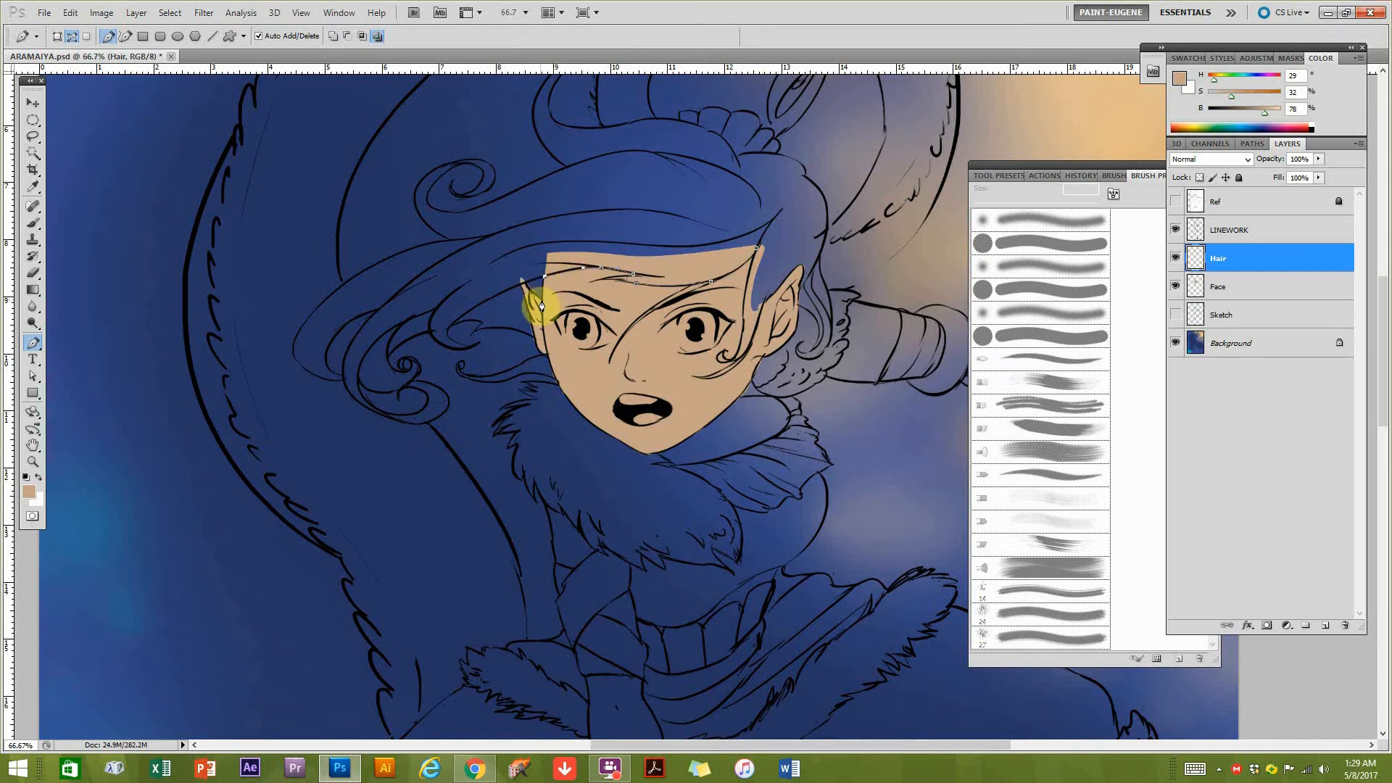
left_click(519, 286)
left_click(534, 338)
Continue the hair path from the left ear through the lower curls to the outer tip of the hair.
left_click(507, 328)
left_click(465, 320)
left_click(458, 348)
left_click(433, 335)
left_click(390, 353)
left_click_drag(406, 383, 402, 391)
left_click(361, 387)
left_click(347, 385)
left_click(326, 378)
Trace the hair path along the upper edge of the swept hair and its curls to the base of the top loop.
left_click_drag(316, 311, 364, 265)
left_click(419, 246)
left_click(450, 239)
mouse_move(417, 208)
left_mouse_down()
mouse_move(442, 175)
mouse_move(496, 199)
mouse_move(508, 162)
left_mouse_up()
left_click(516, 225)
left_click(542, 214)
left_click(529, 163)
mouse_move(590, 173)
left_mouse_down()
mouse_move(606, 174)
mouse_move(656, 107)
left_mouse_up()
left_click(572, 238)
Trace the hair path around the top loop and down past the right ear, closing it beside the face.
left_click(726, 141)
left_click(736, 202)
left_click(701, 253)
left_click(693, 272)
left_click(708, 278)
left_click(719, 295)
left_click(741, 337)
left_click(739, 400)
left_click(714, 425)
left_click_drag(715, 397, 718, 383)
left_click_drag(694, 402, 684, 419)
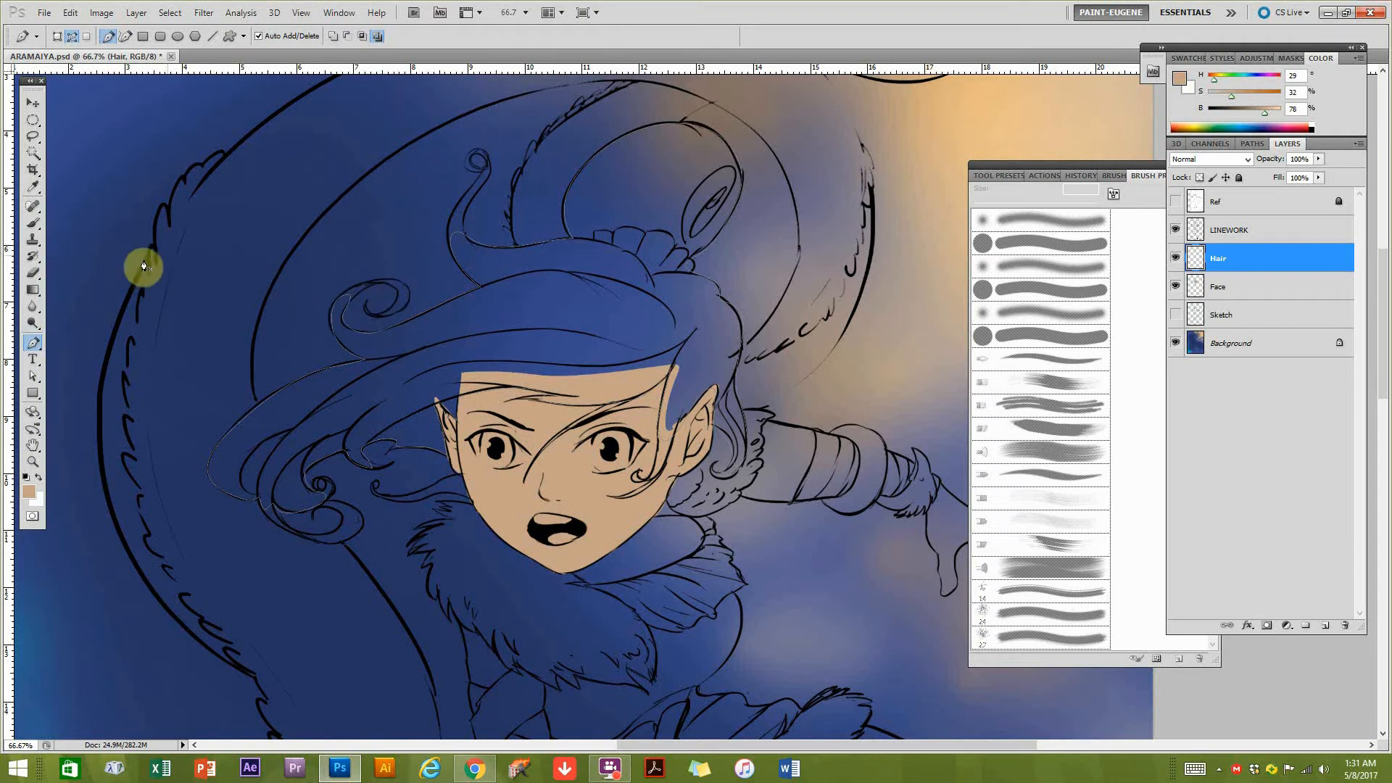
Adjust the hair path's anchor points at the left curl and beside the hair ornament with the Direct Selection tool.
left_click(32, 375)
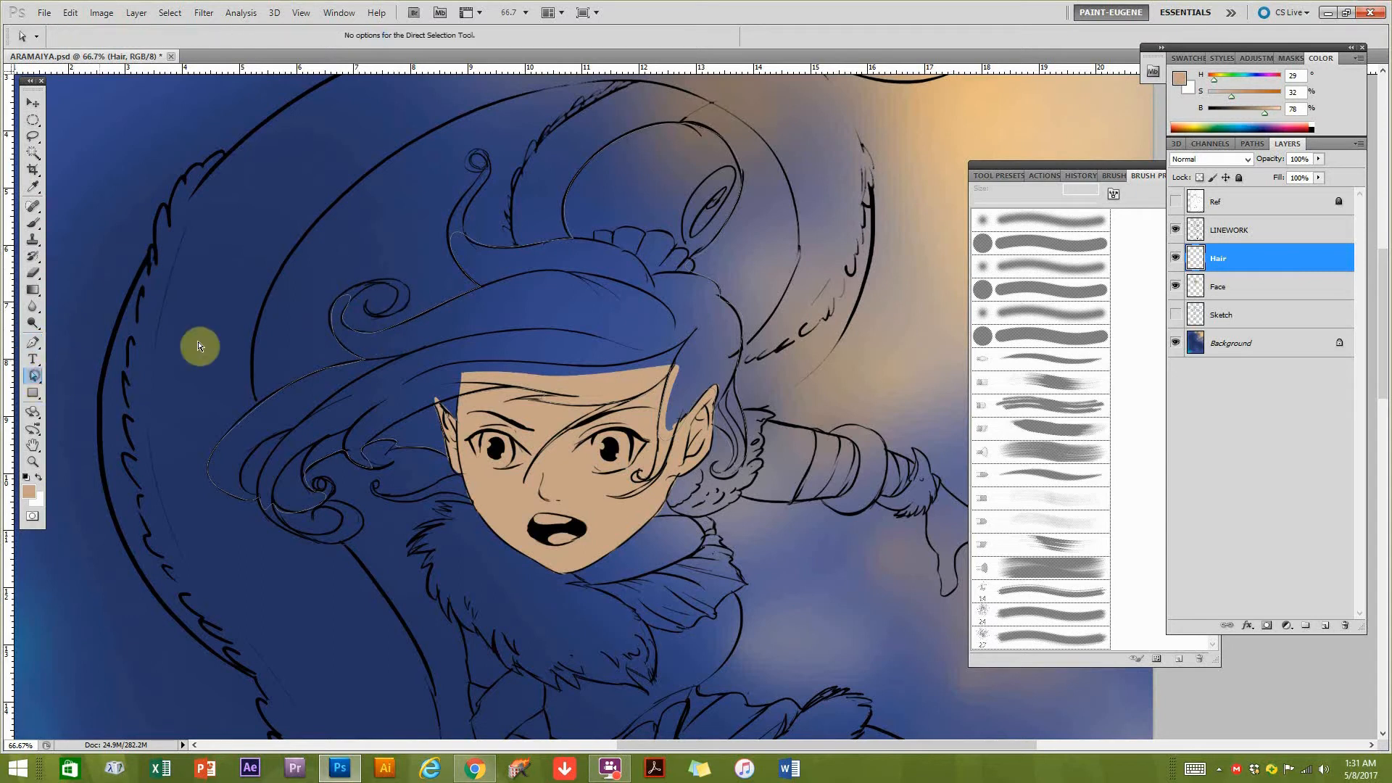
left_click(383, 331)
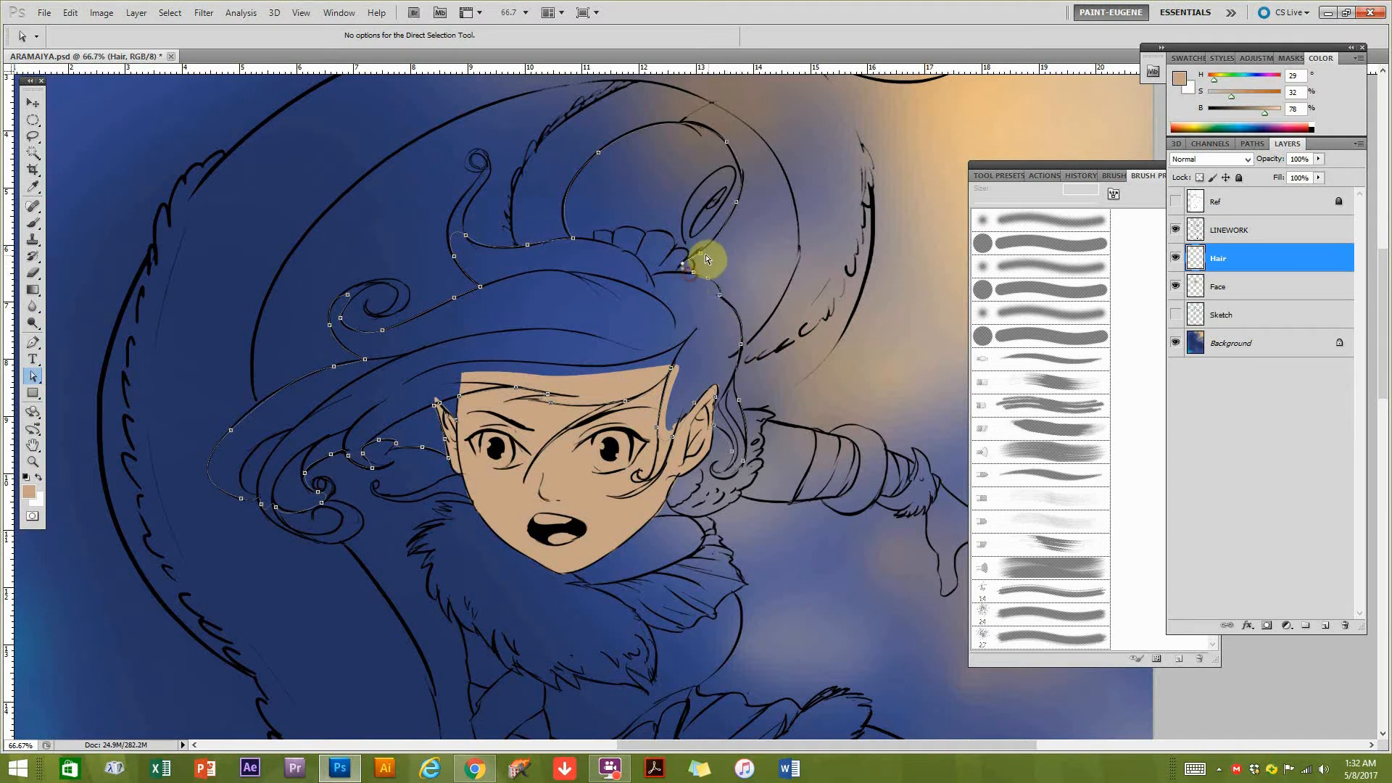
left_click(698, 253)
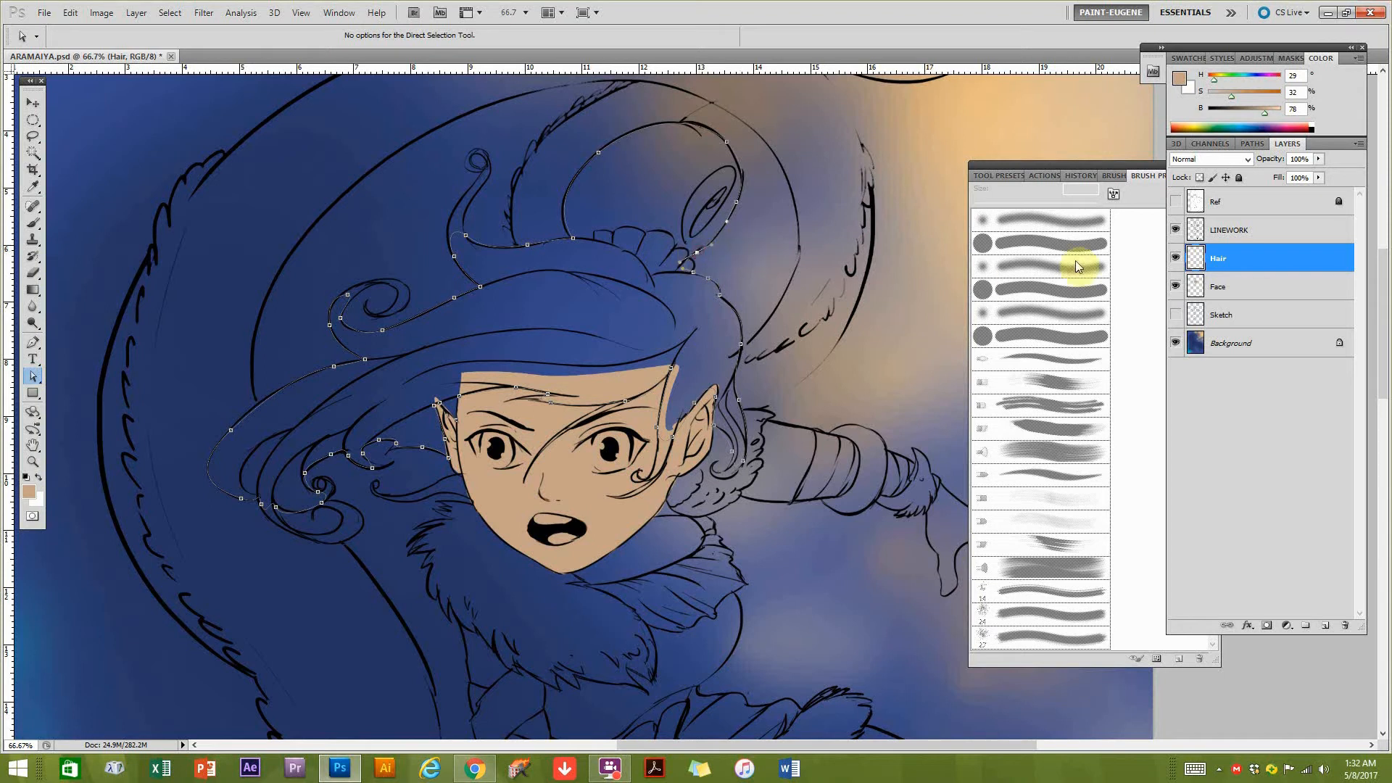
Load the hair's work path as a selection and return to the layer list with Hair active.
left_click(1248, 144)
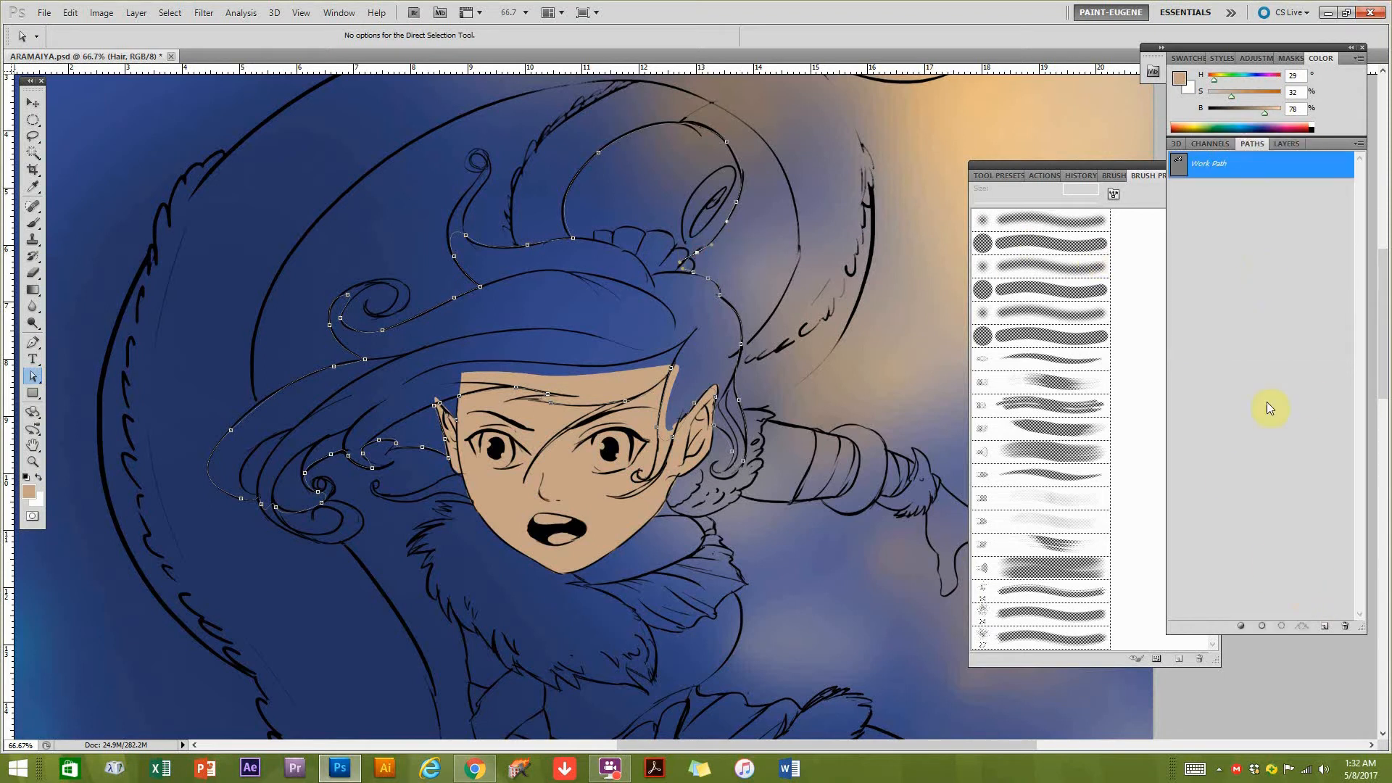
key("ctrl+Return")
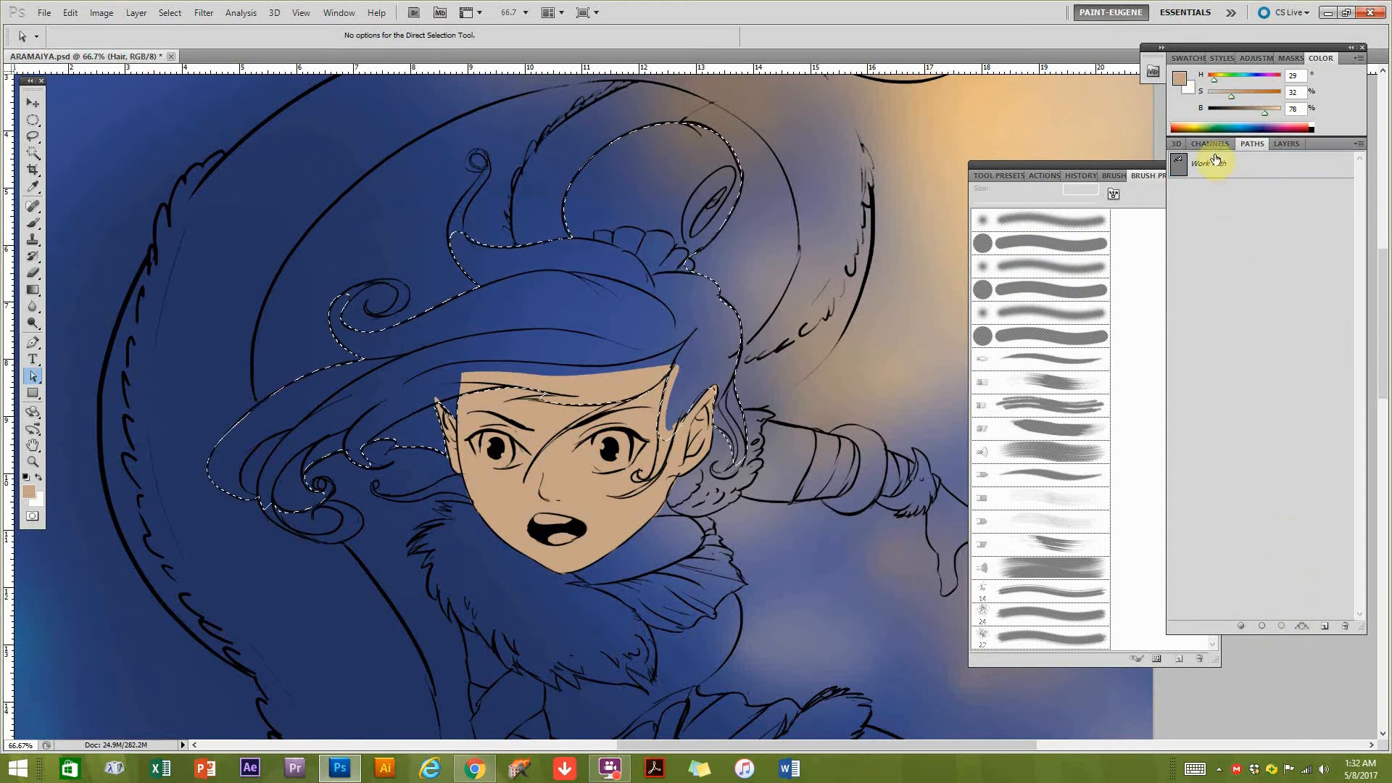
left_click(1285, 144)
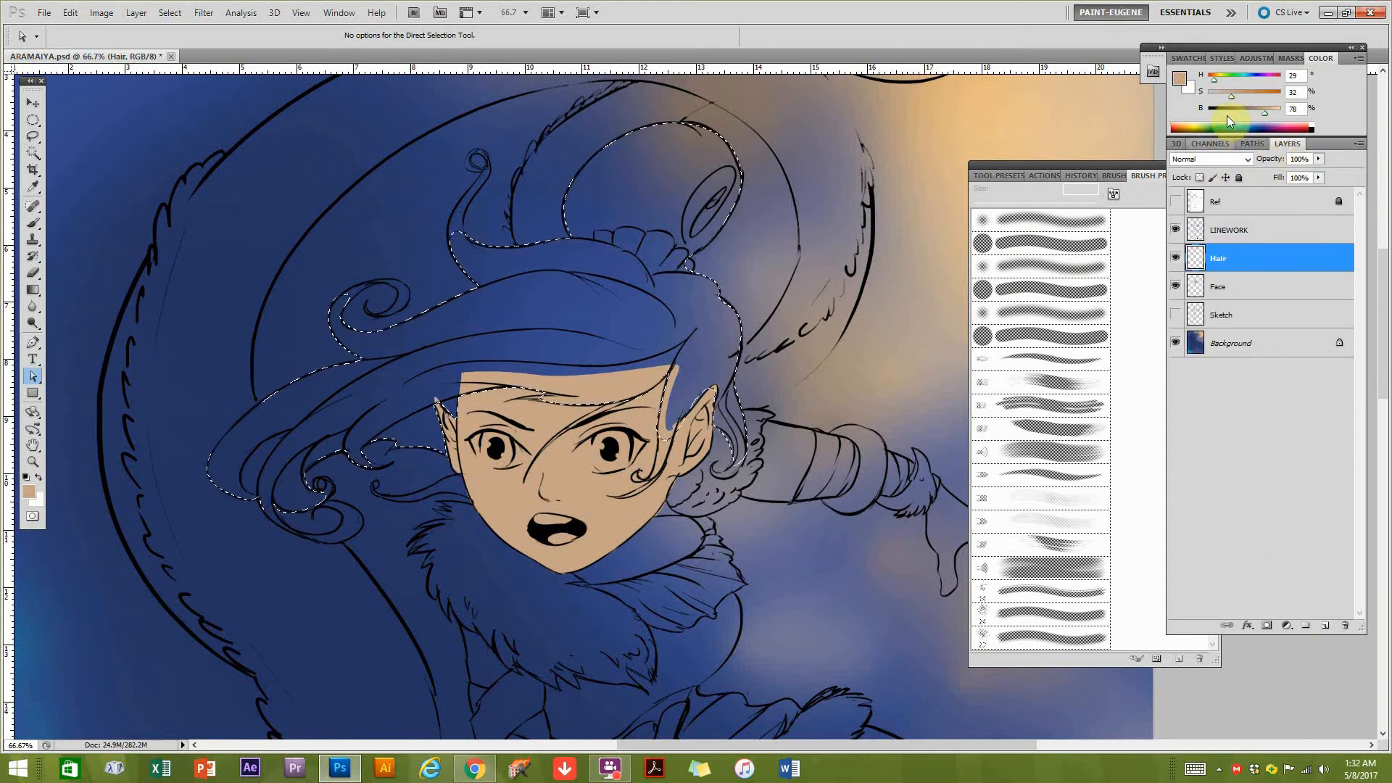
Fill the hair selection on the Hair layer with red at hue 7, saturation 81% and brightness 64%, and deselect.
left_click_drag(1257, 95, 1266, 92)
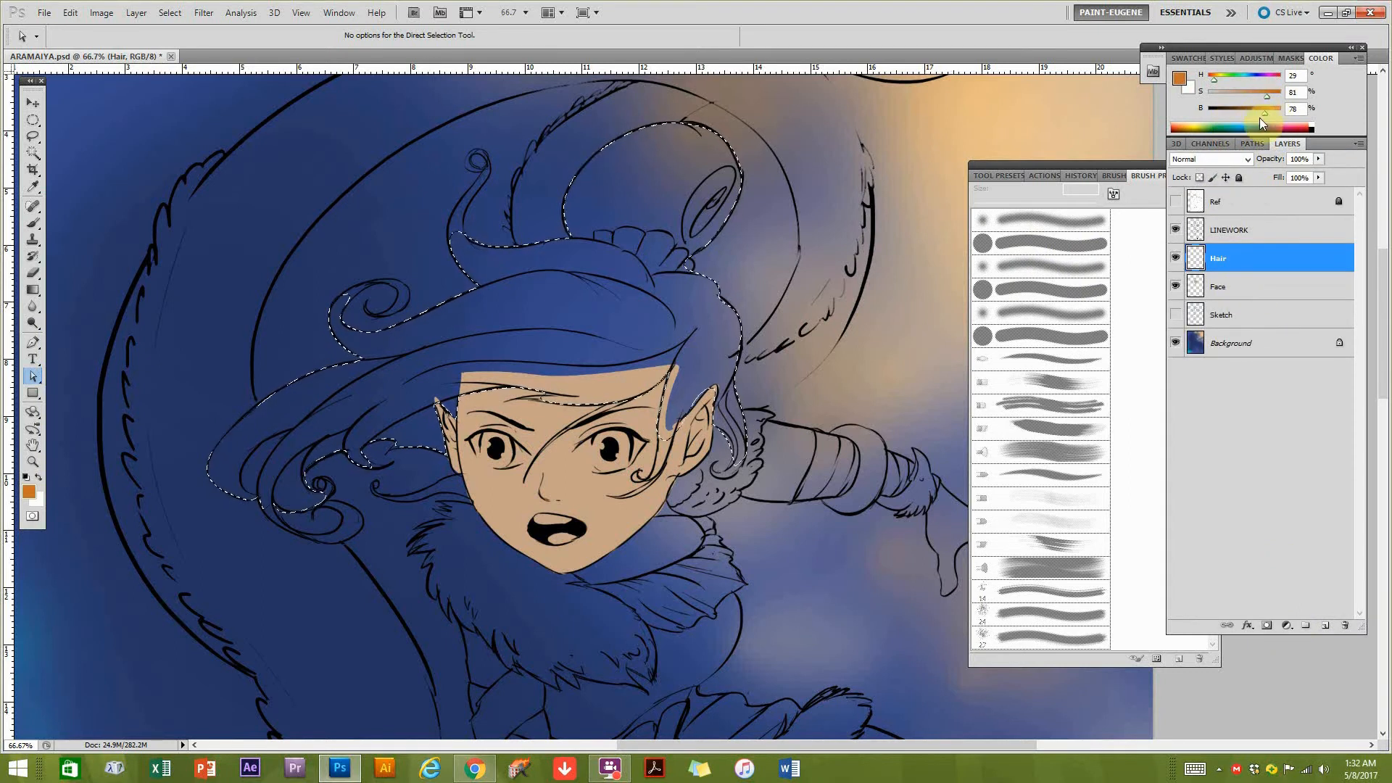
left_click(1212, 80)
key("alt+BackSpace")
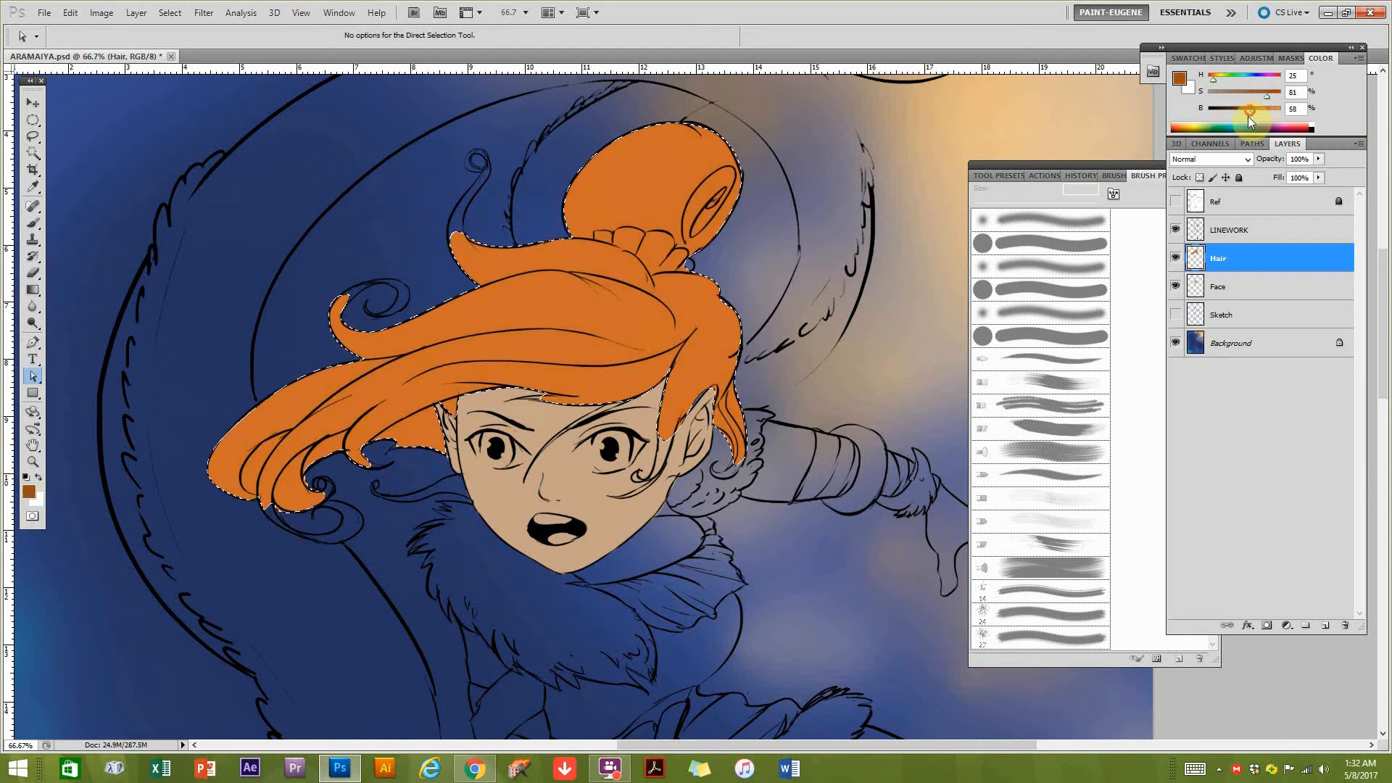
key("alt+BackSpace")
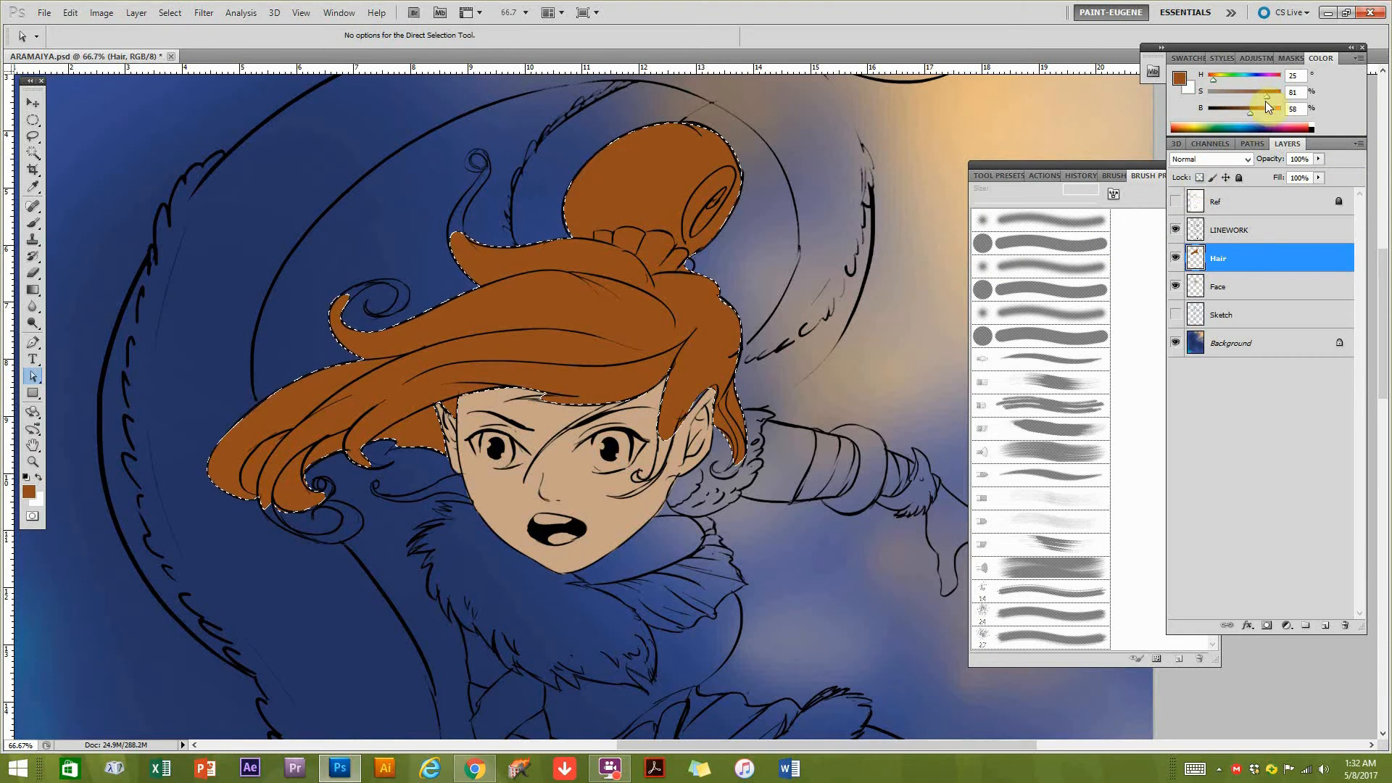
left_click_drag(1259, 110, 1255, 110)
key("alt+BackSpace")
key("ctrl+d")
Choose the Brush tool with the 47 px round preset at the end of the brush presets.
left_click_drag(622, 571, 641, 562)
key("b")
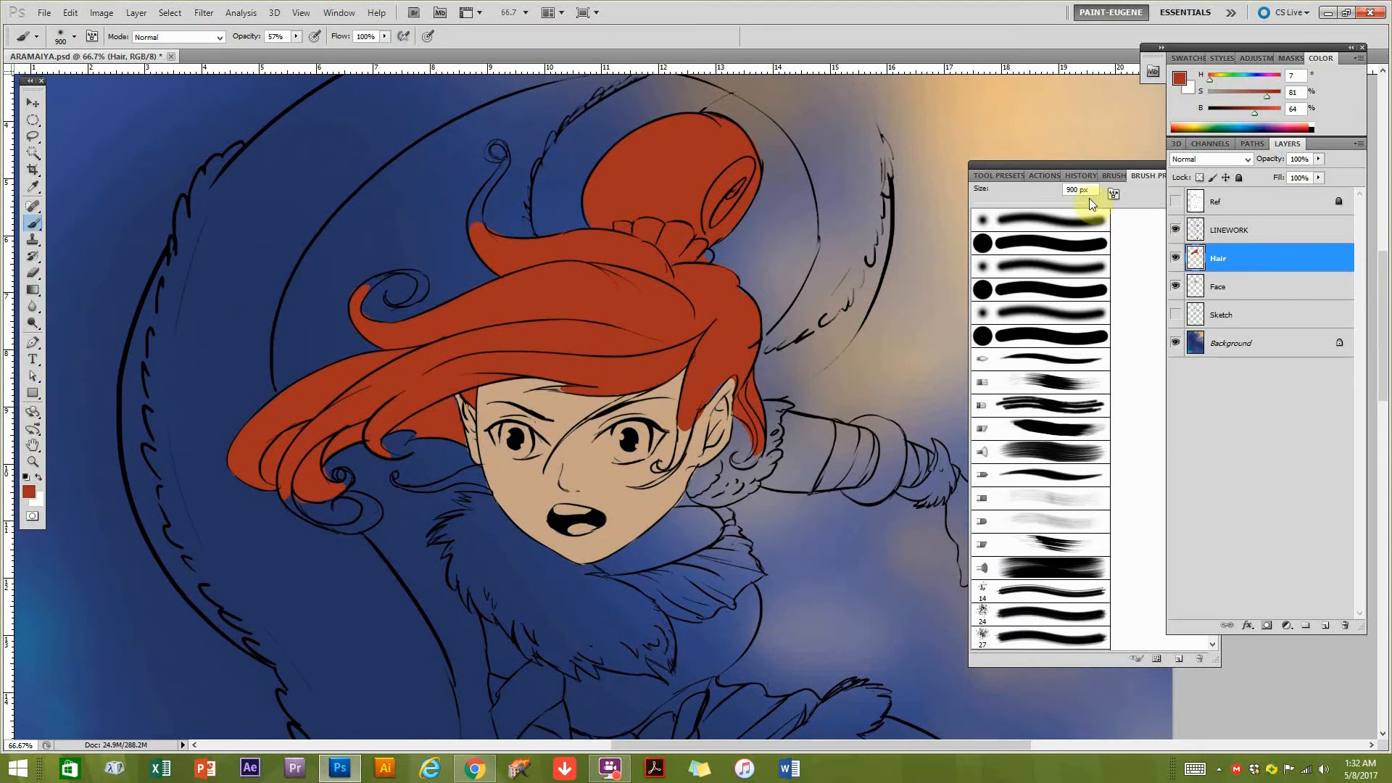
left_click(1104, 174)
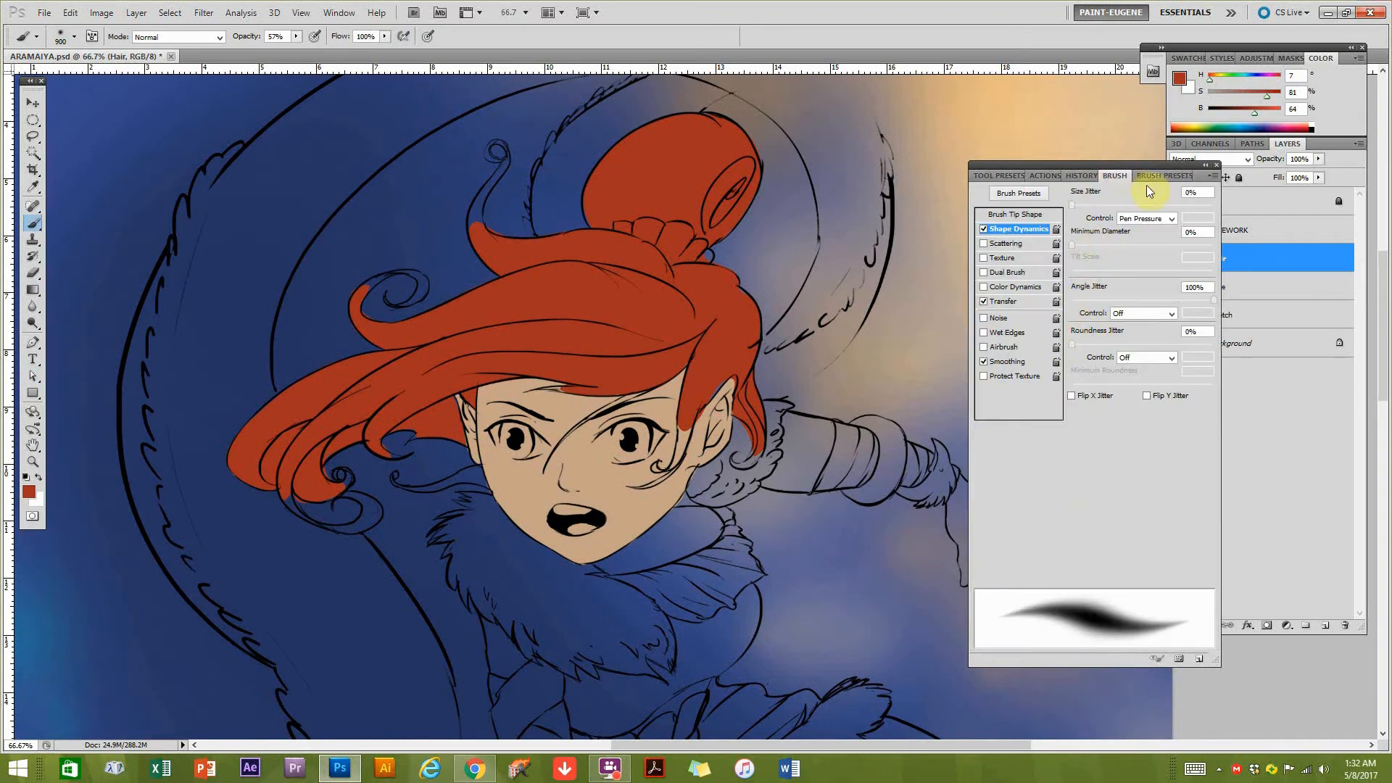
left_click(1143, 176)
left_click(1032, 338)
left_click_drag(1212, 228, 1207, 658)
left_click(1064, 648)
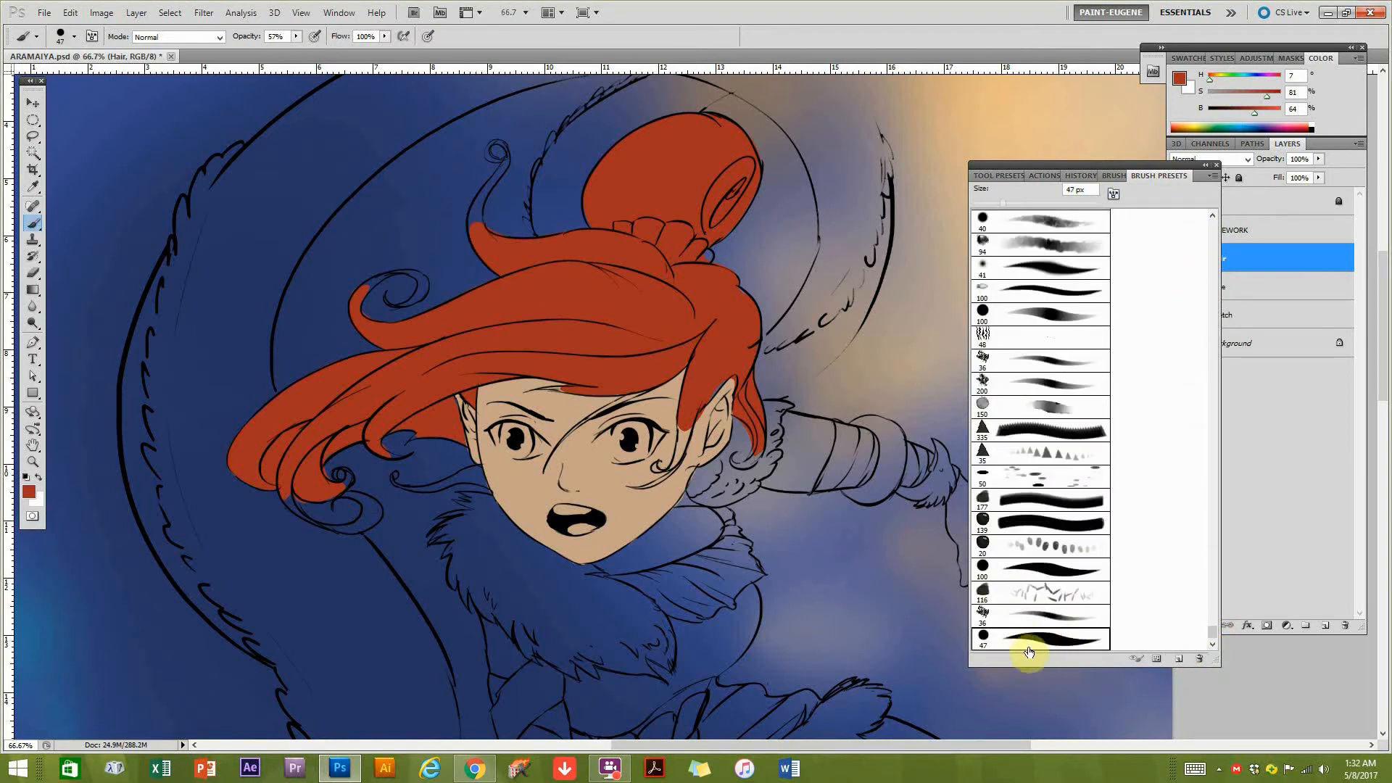
Paint red into the thin upper curl with a smaller brush and erase the overflow around its tip at 6 px.
left_click(479, 254, "ctrl")
left_click(479, 253, "ctrl")
left_click_drag(480, 255, 554, 418)
mouse_move(553, 306)
left_mouse_down()
mouse_move(507, 311)
mouse_move(528, 363)
mouse_move(544, 266)
mouse_move(550, 360)
mouse_move(550, 270)
mouse_move(528, 376)
mouse_move(544, 261)
mouse_move(529, 273)
mouse_move(532, 338)
mouse_move(617, 132)
mouse_move(569, 163)
left_mouse_up()
key("bracketleft")
mouse_move(569, 163)
left_mouse_down()
mouse_move(554, 205)
mouse_move(588, 211)
mouse_move(600, 189)
mouse_move(552, 178)
mouse_move(592, 162)
mouse_move(614, 207)
mouse_move(605, 234)
mouse_move(540, 205)
left_mouse_up()
key("e")
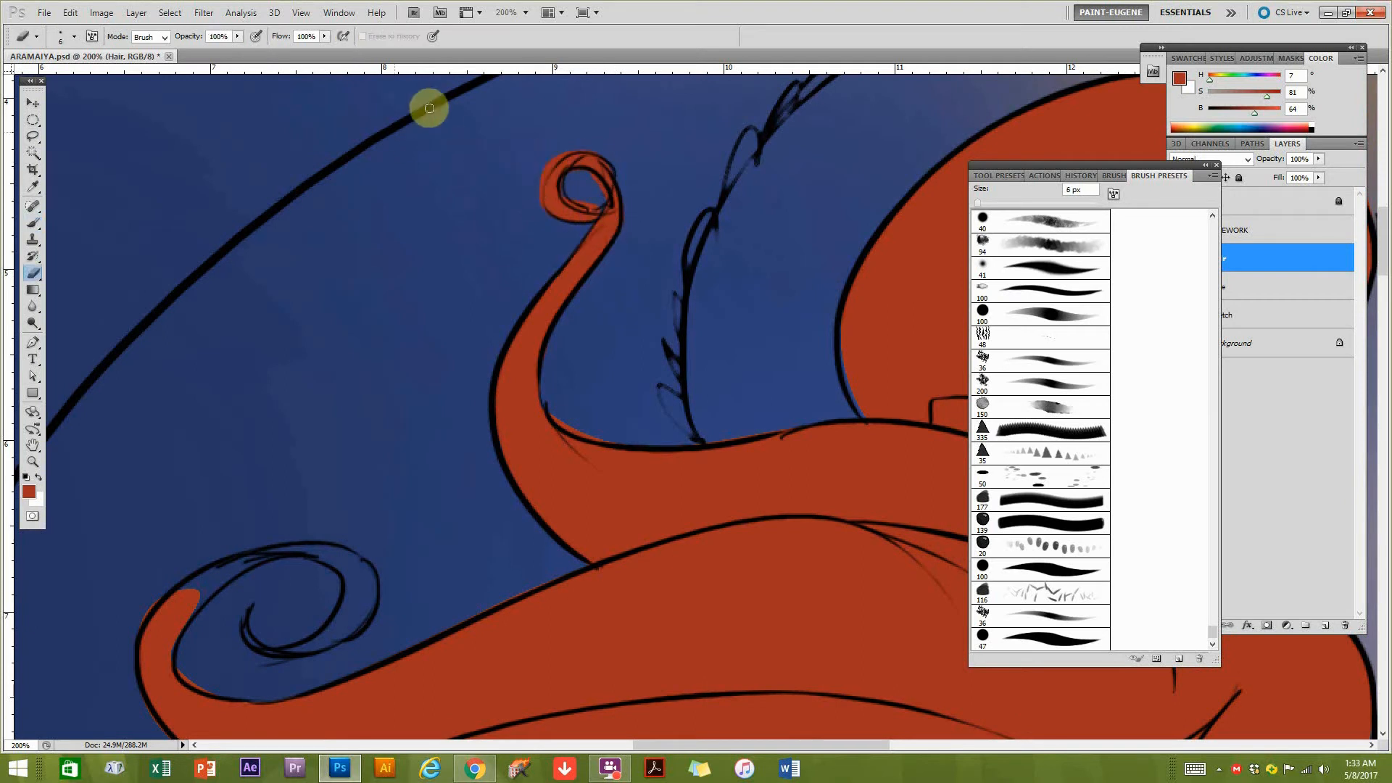
mouse_move(595, 208)
left_mouse_down()
mouse_move(603, 208)
mouse_move(558, 179)
mouse_move(534, 203)
mouse_move(542, 211)
mouse_move(553, 159)
mouse_move(590, 140)
left_mouse_up()
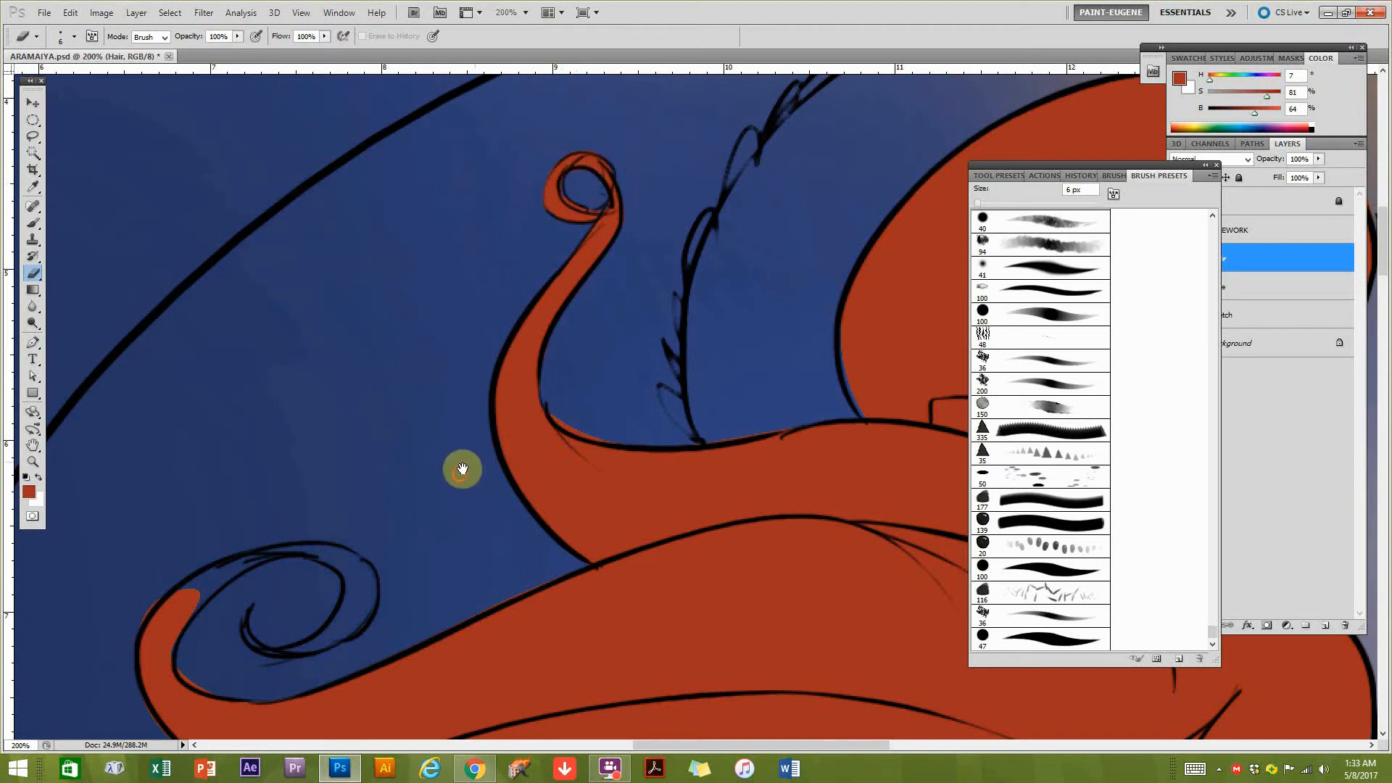
Paint red into the spiral of the left hair curl and erase the overflow outside its linework.
left_click_drag(466, 469, 727, 196)
key("b")
mouse_move(438, 333)
left_mouse_down()
mouse_move(524, 283)
mouse_move(583, 274)
mouse_move(631, 289)
mouse_move(589, 277)
mouse_move(627, 307)
mouse_move(622, 294)
mouse_move(617, 338)
mouse_move(536, 374)
mouse_move(619, 344)
mouse_move(535, 373)
mouse_move(513, 346)
mouse_move(533, 371)
mouse_move(590, 363)
mouse_move(506, 351)
mouse_move(511, 327)
mouse_move(476, 333)
mouse_move(534, 292)
left_mouse_up()
key("e")
left_click_drag(406, 652, 590, 213)
Paint the lower-left curl tips and the thin strand beside the cheek red, erasing the spill outside the lines.
key("b")
mouse_move(414, 487)
left_mouse_down()
mouse_move(668, 556)
mouse_move(577, 503)
left_mouse_up()
key("e")
left_click_drag(566, 431, 396, 420)
left_click_drag(611, 379, 483, 406)
key("b")
left_click_drag(429, 472, 525, 491)
Paint the curled strand ends around the ear on the right of the face, erasing excess colour along their lines.
left_click_drag(907, 435, 132, 448)
mouse_move(316, 506)
left_mouse_down()
mouse_move(435, 454)
mouse_move(475, 326)
left_mouse_up()
left_click_drag(611, 420, 689, 428)
key("e")
left_click_drag(548, 275, 792, 435)
key("b")
left_click_drag(563, 422, 708, 434)
Paint the uncoloured gaps at the base of the hair bun beside the gathered band with a 15 px brush.
left_click(934, 181, "ctrl")
left_click_drag(659, 142, 743, 227)
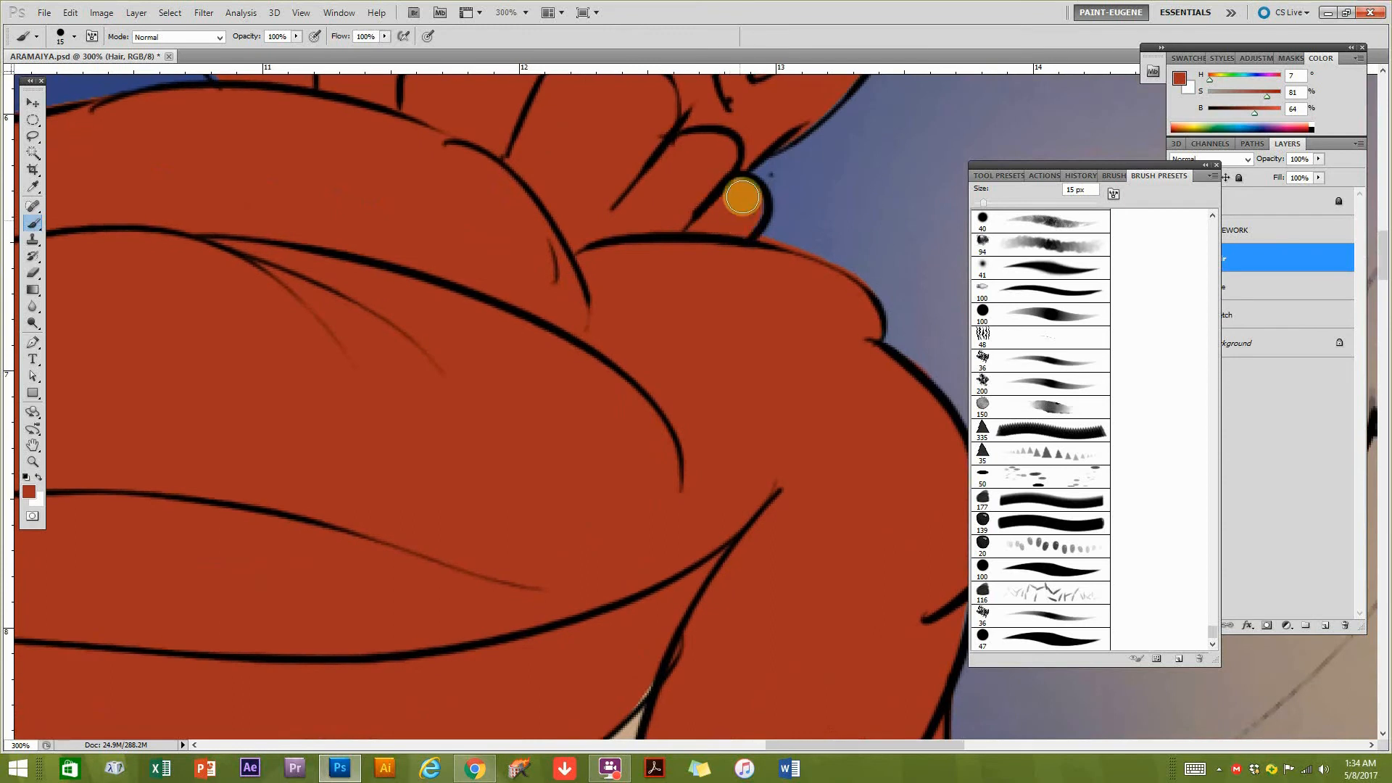
left_click(708, 393, "alt")
left_click(708, 393, "alt")
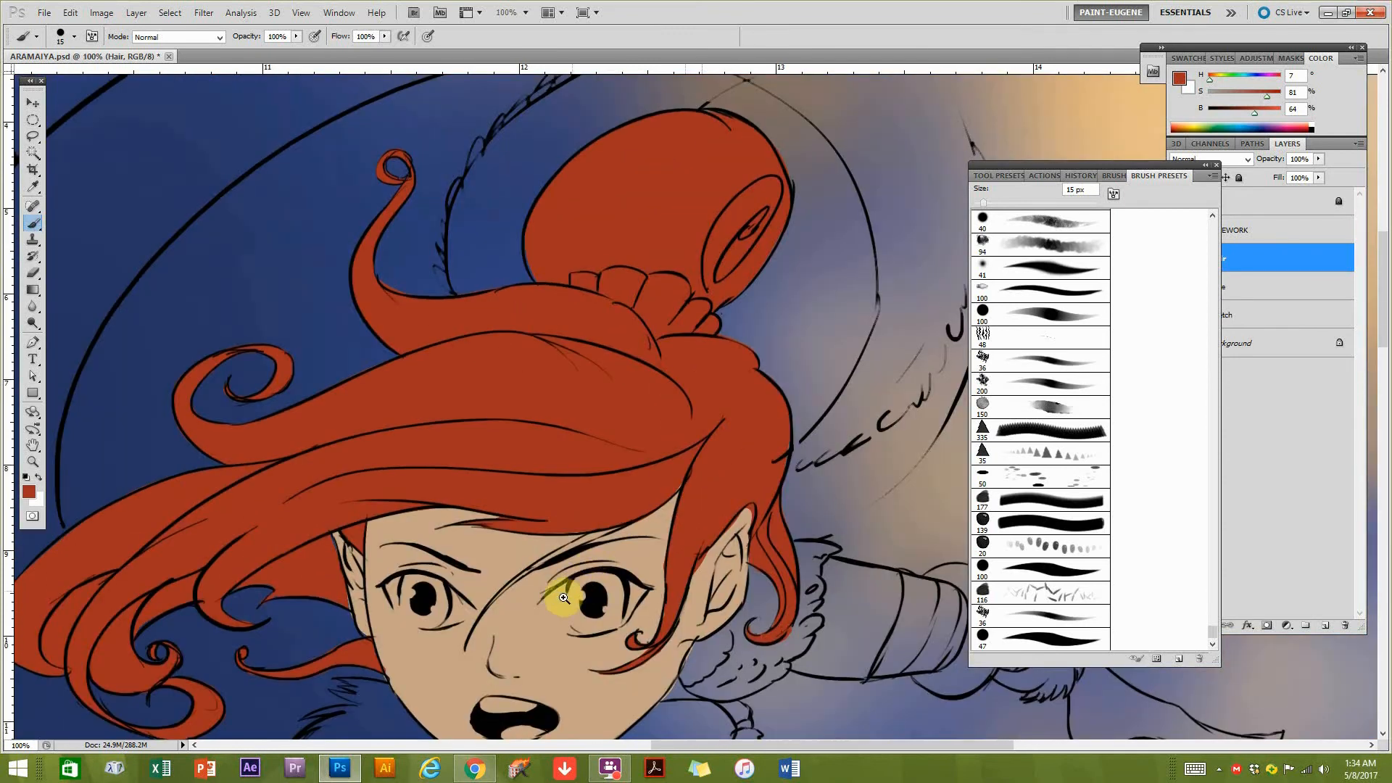
left_click(456, 620, "alt")
left_click_drag(490, 644, 632, 426)
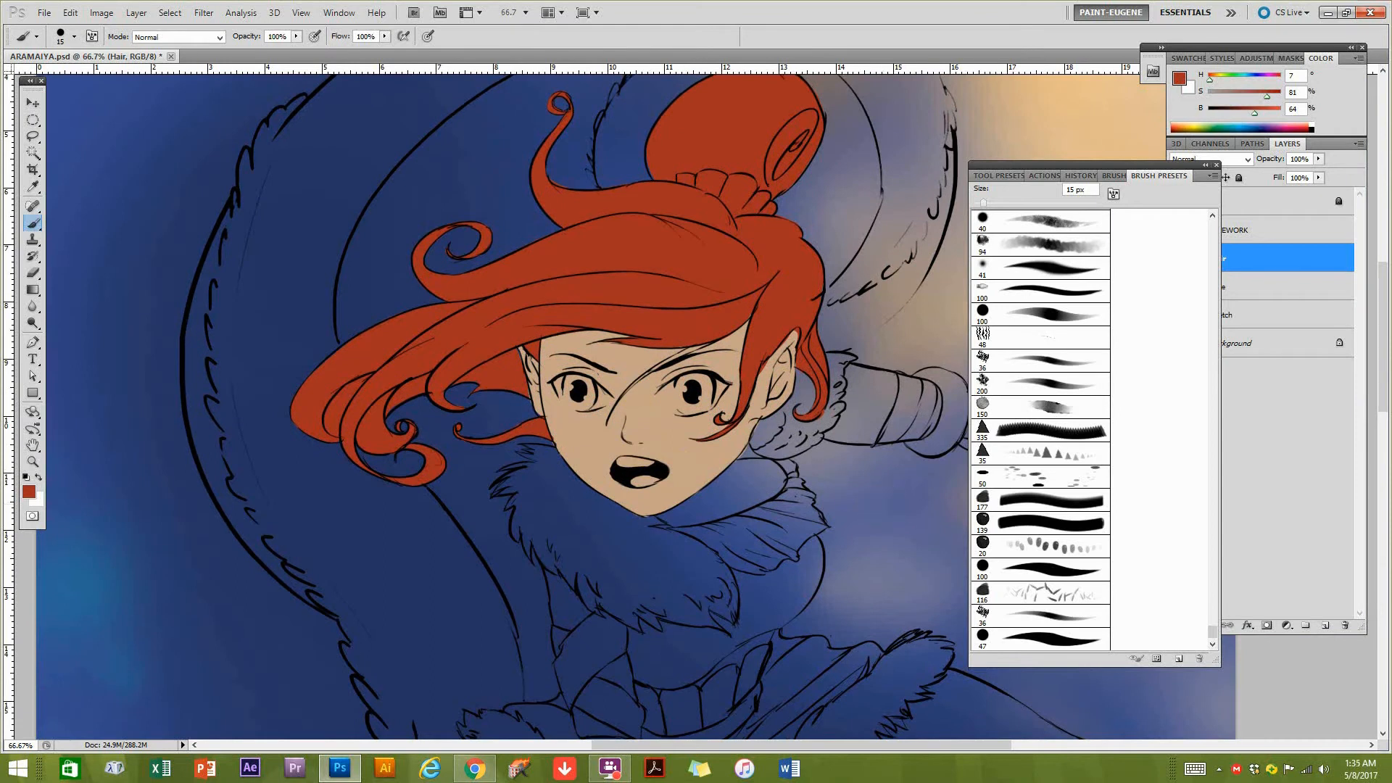
left_click_drag(609, 321, 584, 330)
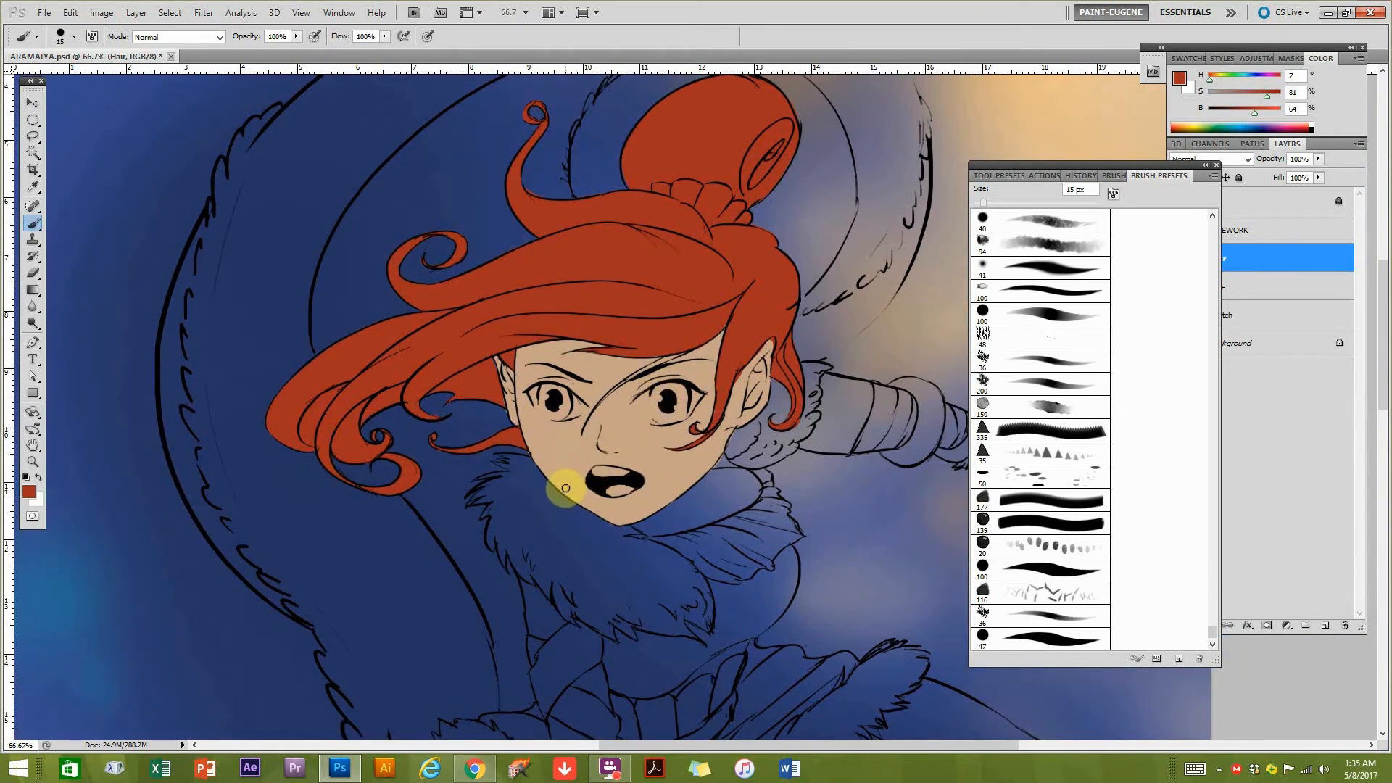
Select the enclosed gap between the left hair strands using the Magic Wand on LINEWORK, and delete its fill from the Hair layer.
scroll(326, 438, "up", 2)
mouse_move(324, 315)
left_mouse_down()
mouse_move(428, 329)
mouse_move(436, 346)
left_mouse_up()
mouse_move(1151, 177)
left_mouse_down()
mouse_move(1137, 164)
mouse_move(1084, 181)
mouse_move(249, 102)
left_mouse_up()
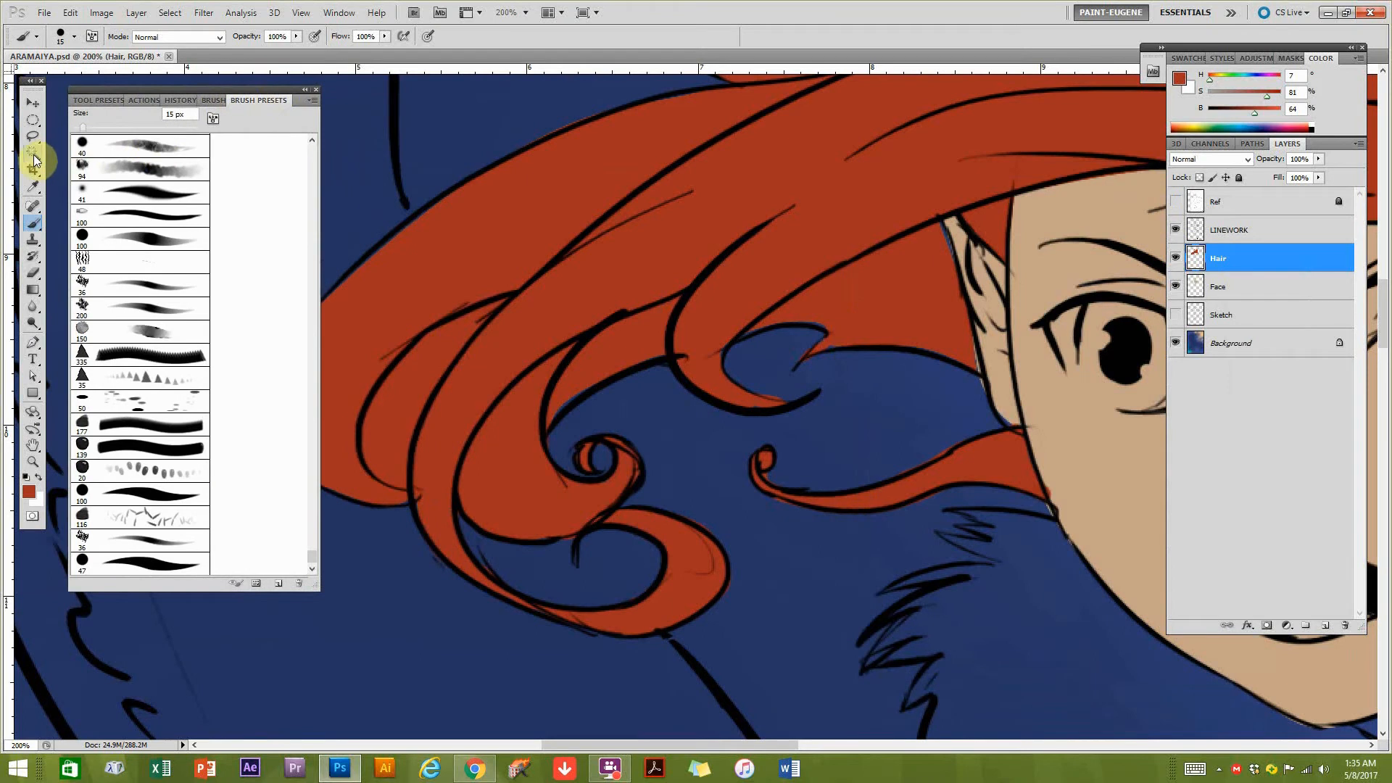
left_click(33, 154)
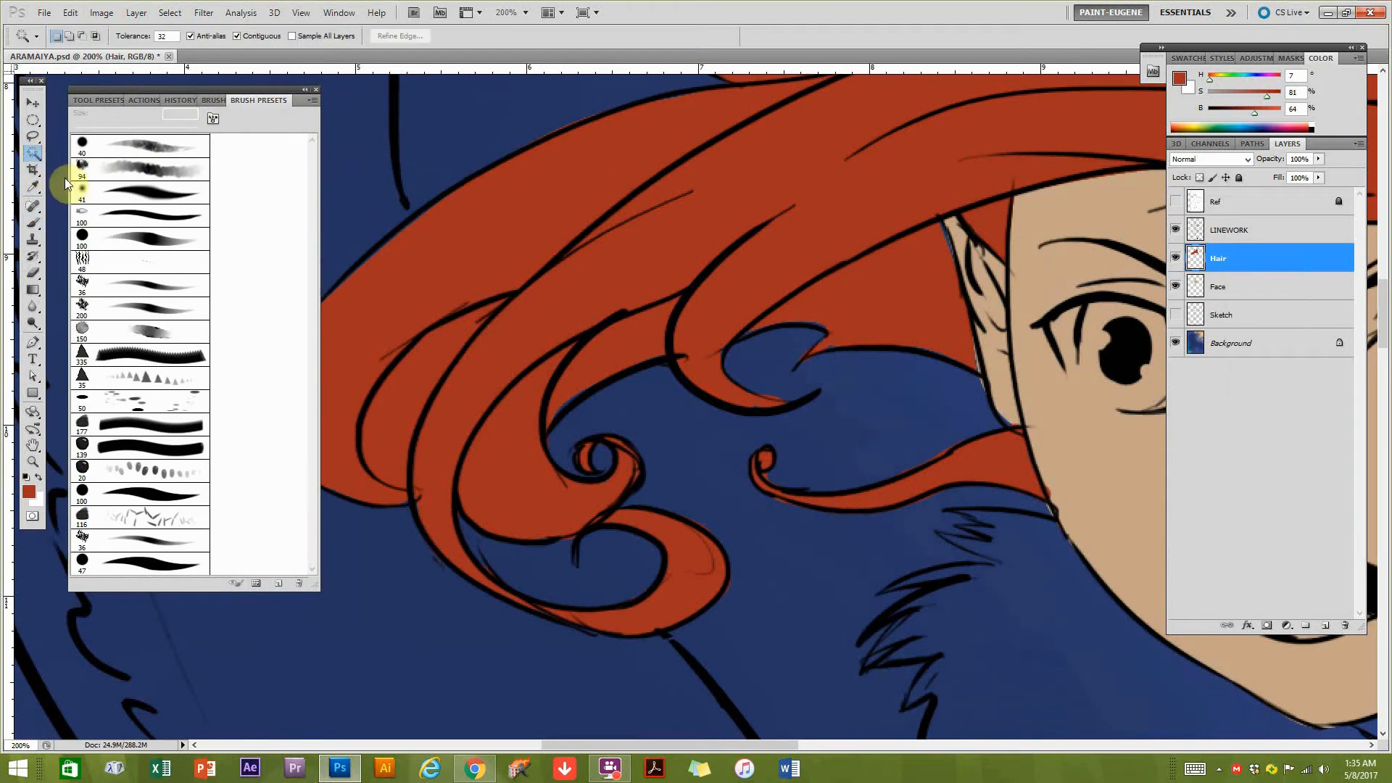
left_click(1234, 232)
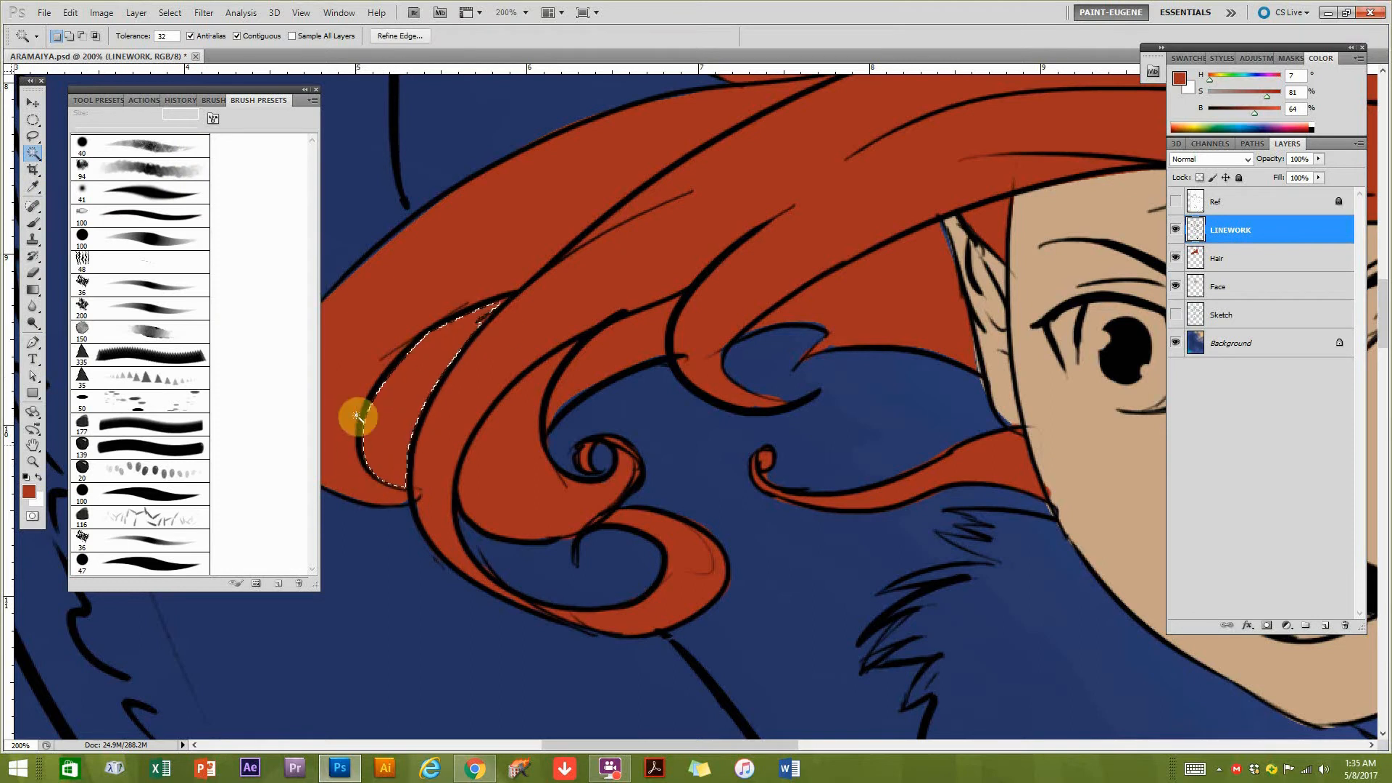
left_click(1225, 262)
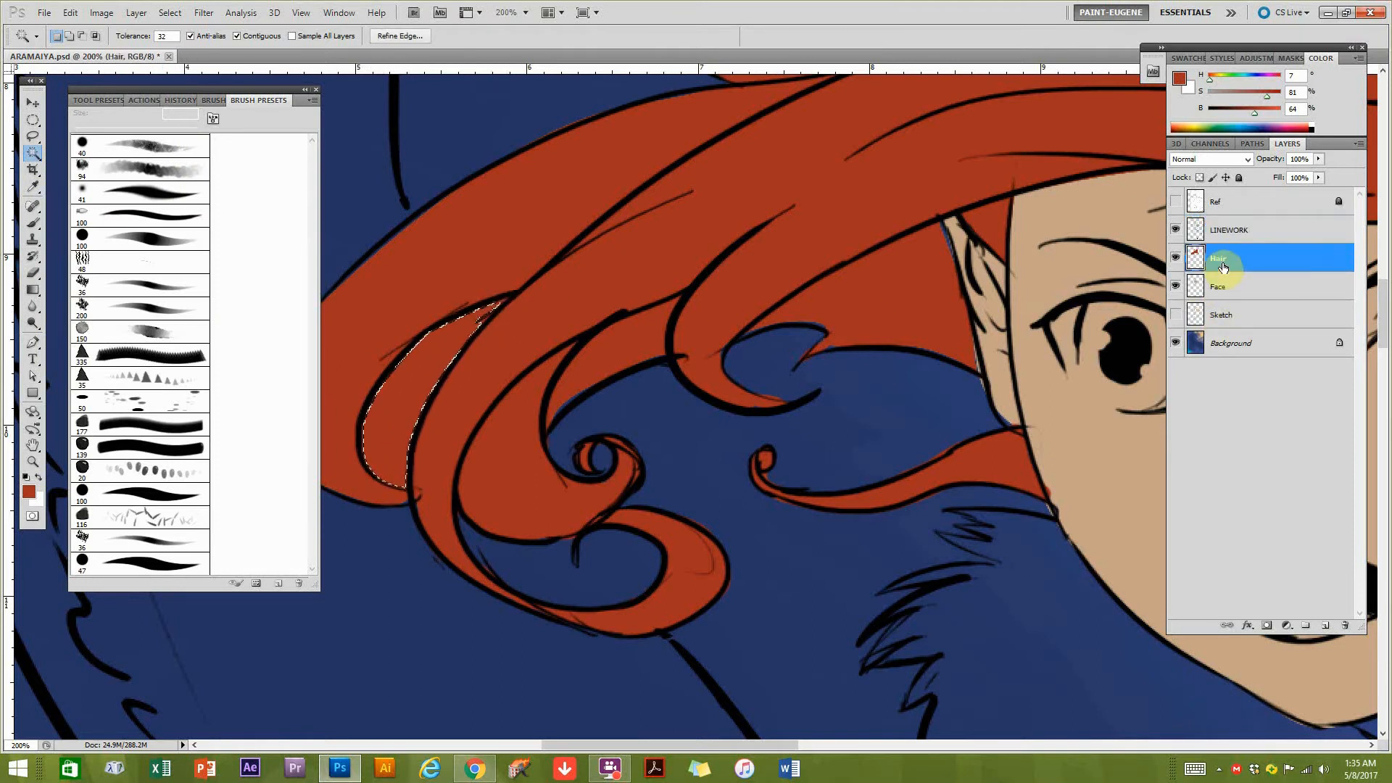
key("Delete")
key("ctrl+d")
Erase the red overflow along the edge and tip of the pointed ear on the right with a 6 px eraser.
left_click_drag(722, 502, 435, 489)
left_click_drag(775, 508, 558, 605)
left_click_drag(688, 460, 852, 416)
left_click(852, 417, "alt")
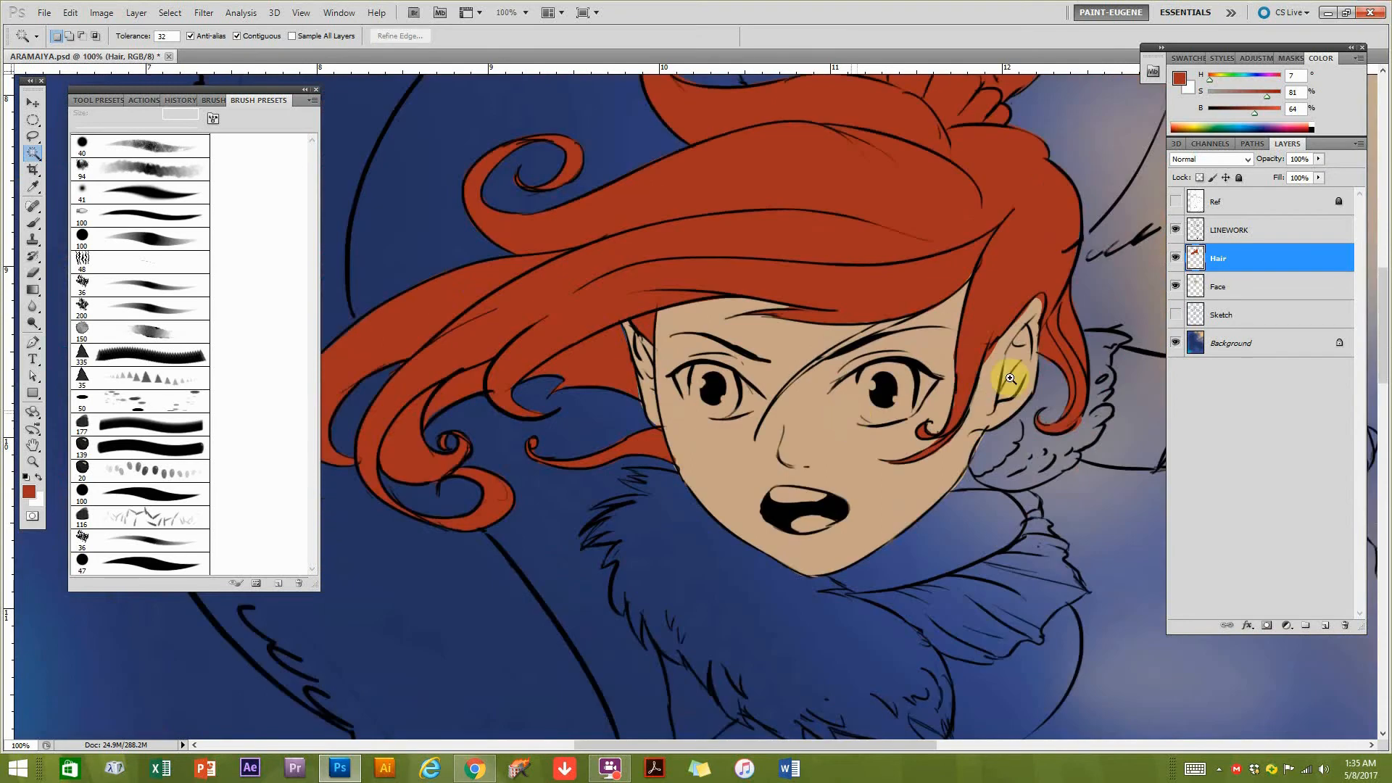
left_click(1028, 361, "ctrl")
left_click(1029, 362, "ctrl")
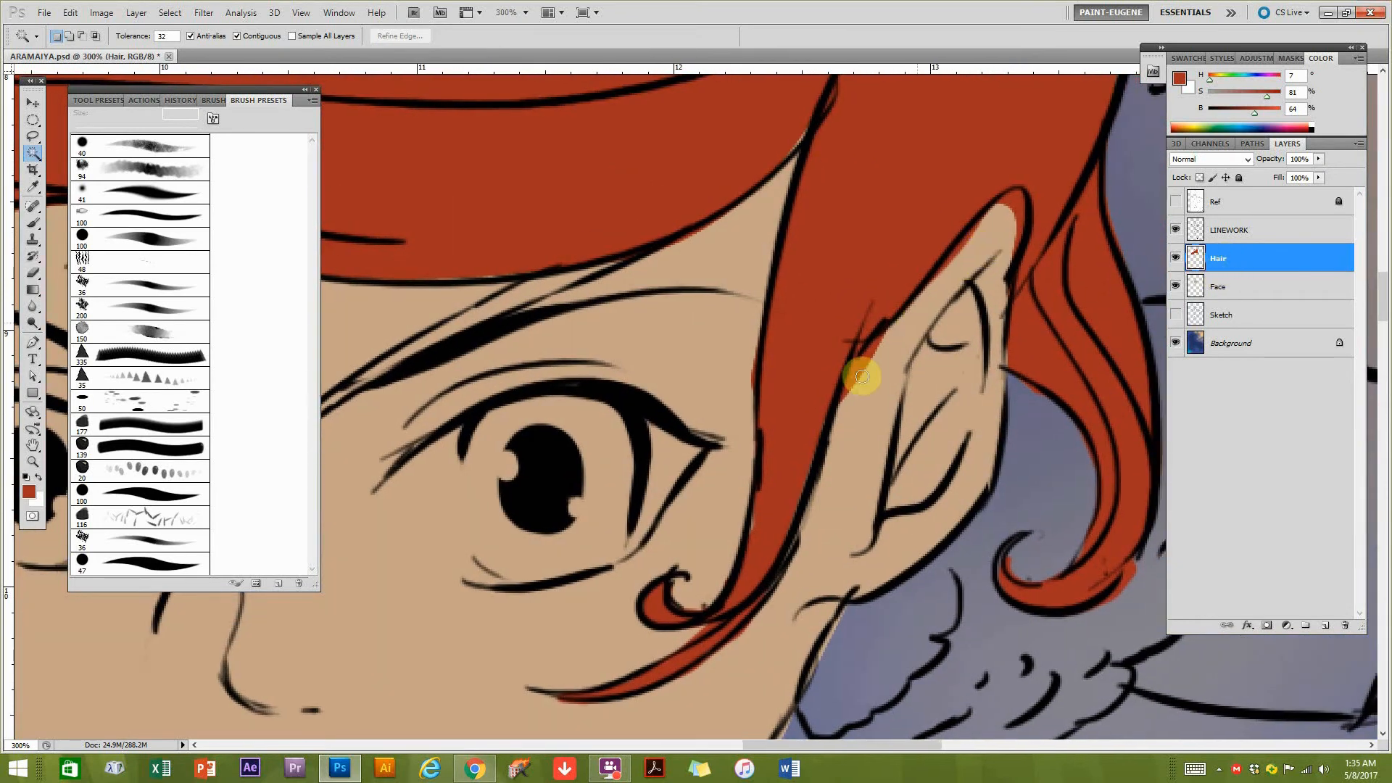
key("b")
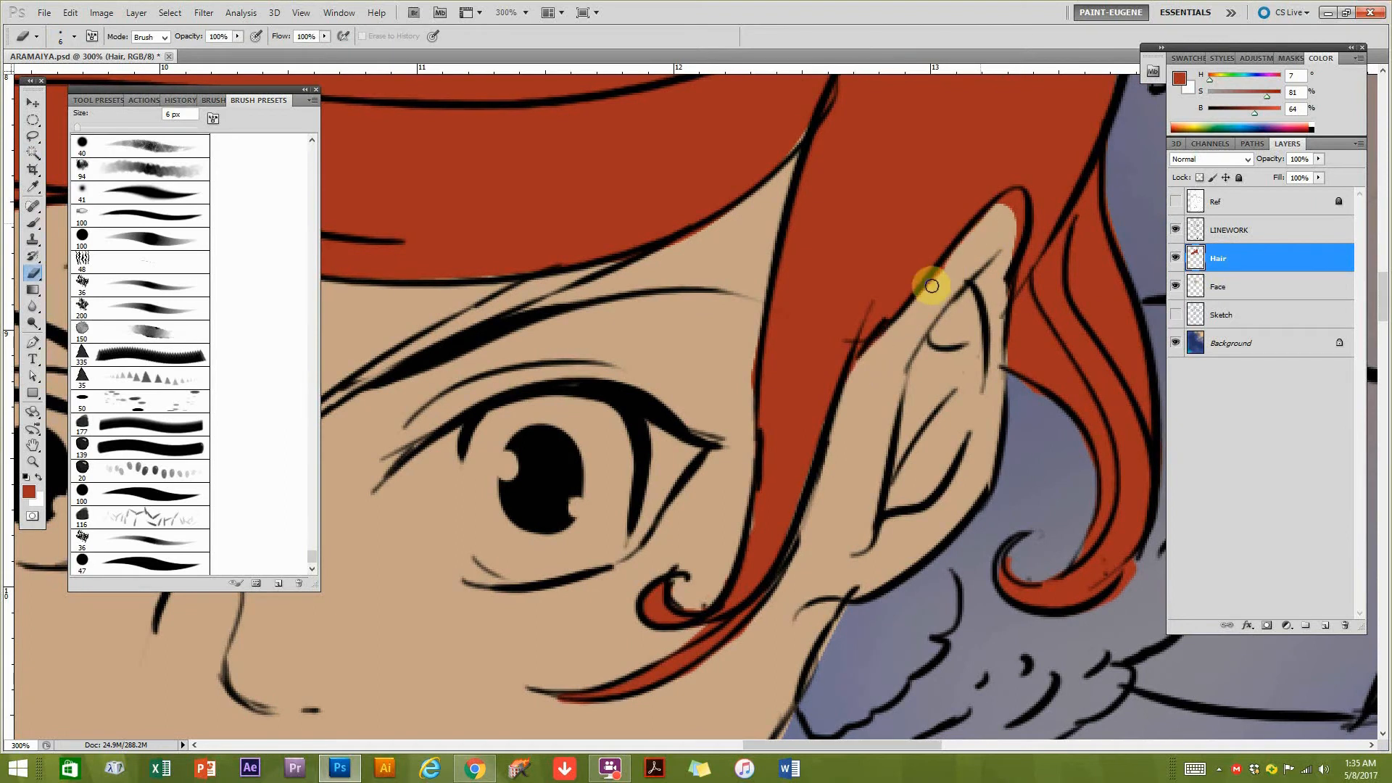
left_click_drag(993, 214, 1003, 255)
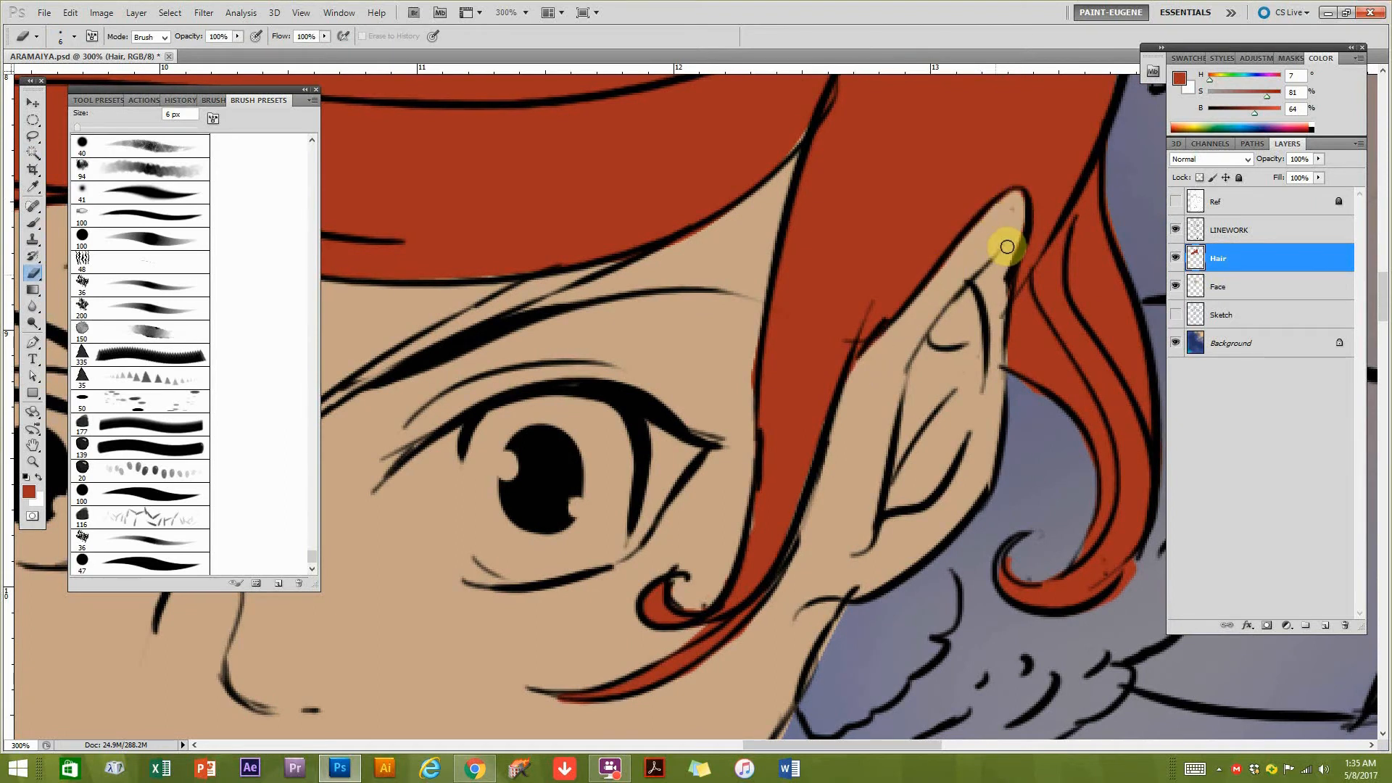
left_click(980, 340, "alt")
left_click(959, 407, "alt")
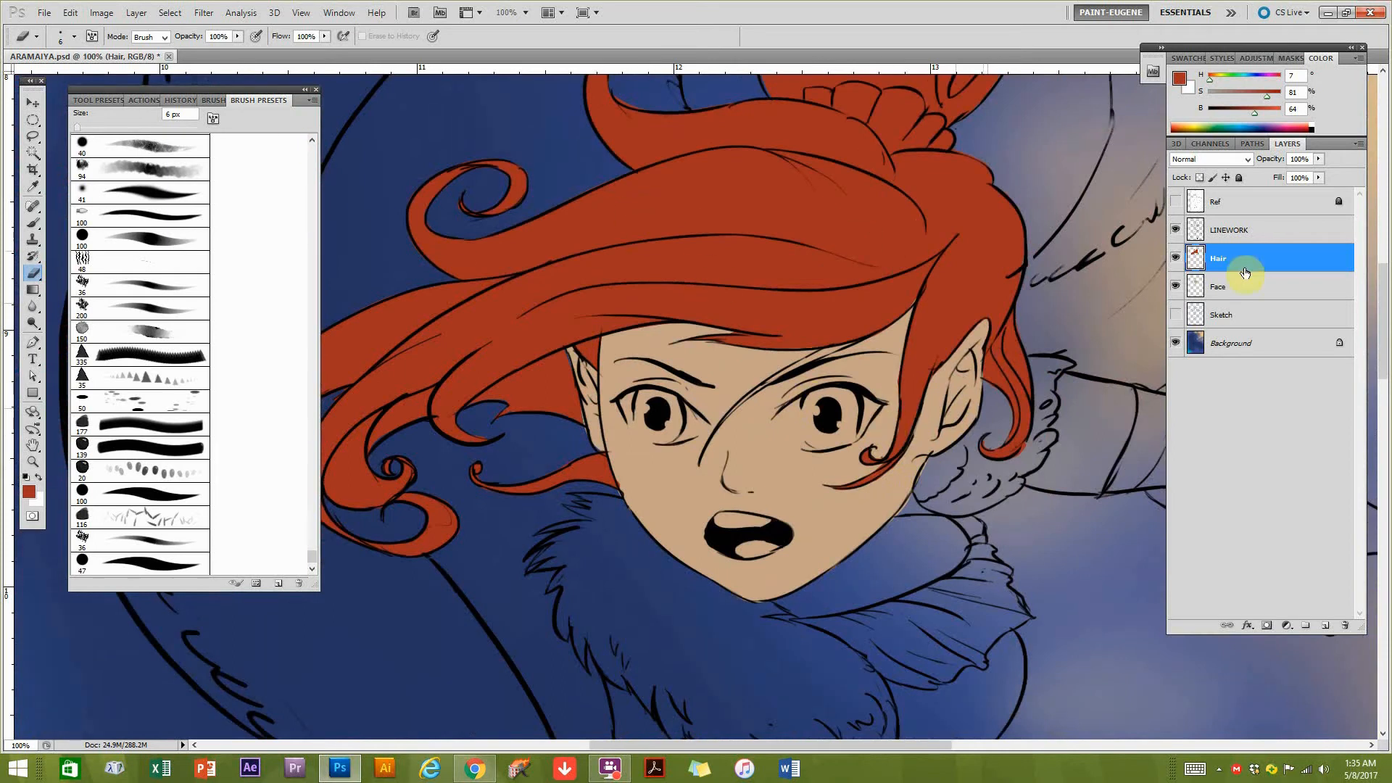
Add a layer named Eyes above Face, and make LINEWORK active with the Elliptical Marquee tool chosen.
left_click(1238, 294)
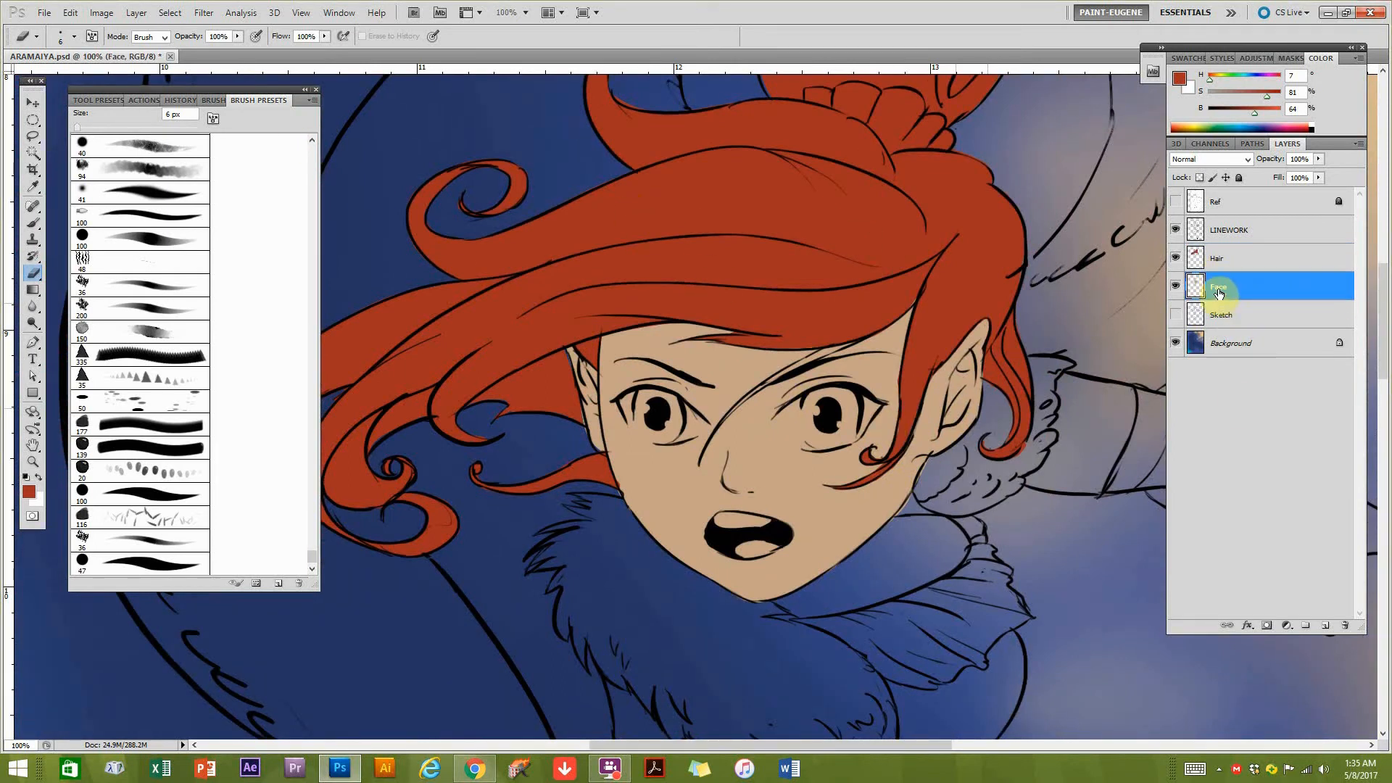
left_click(1325, 627)
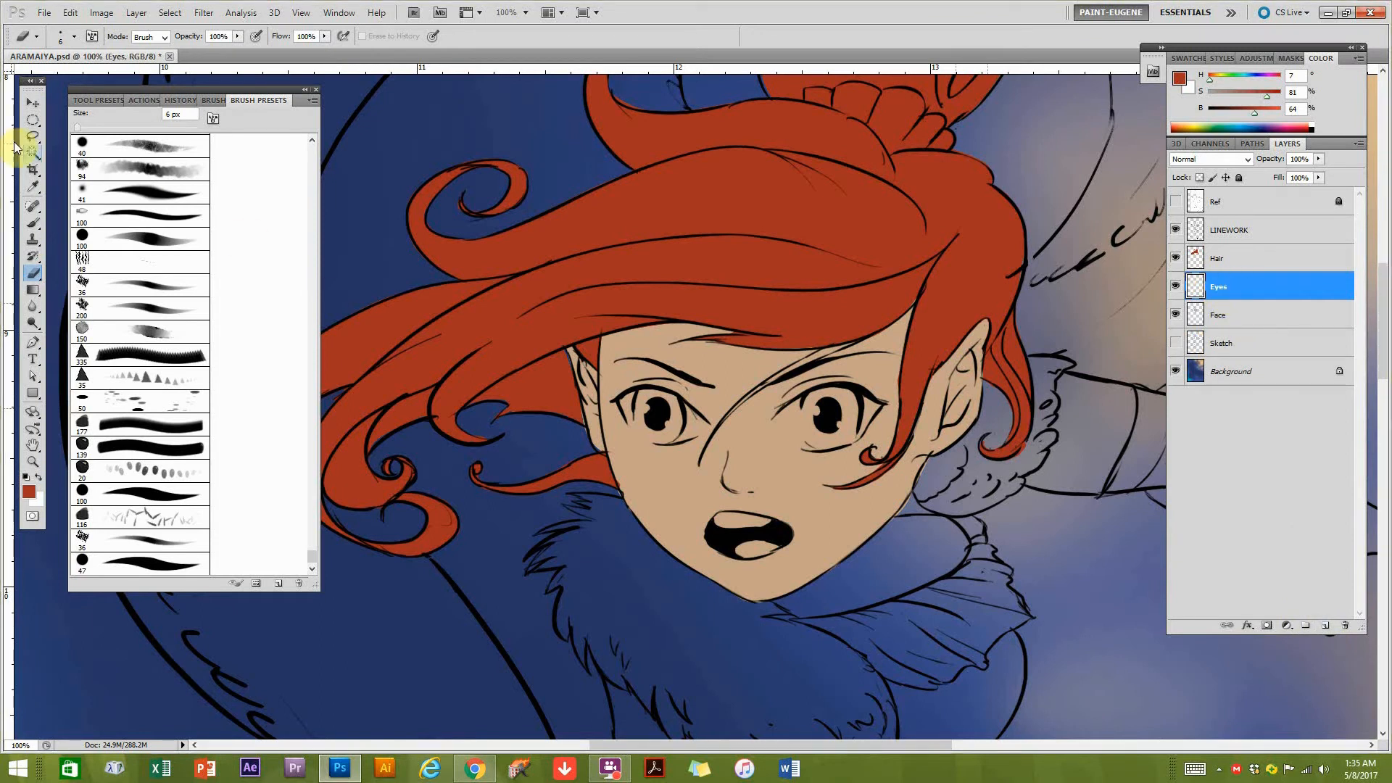
left_click(32, 122)
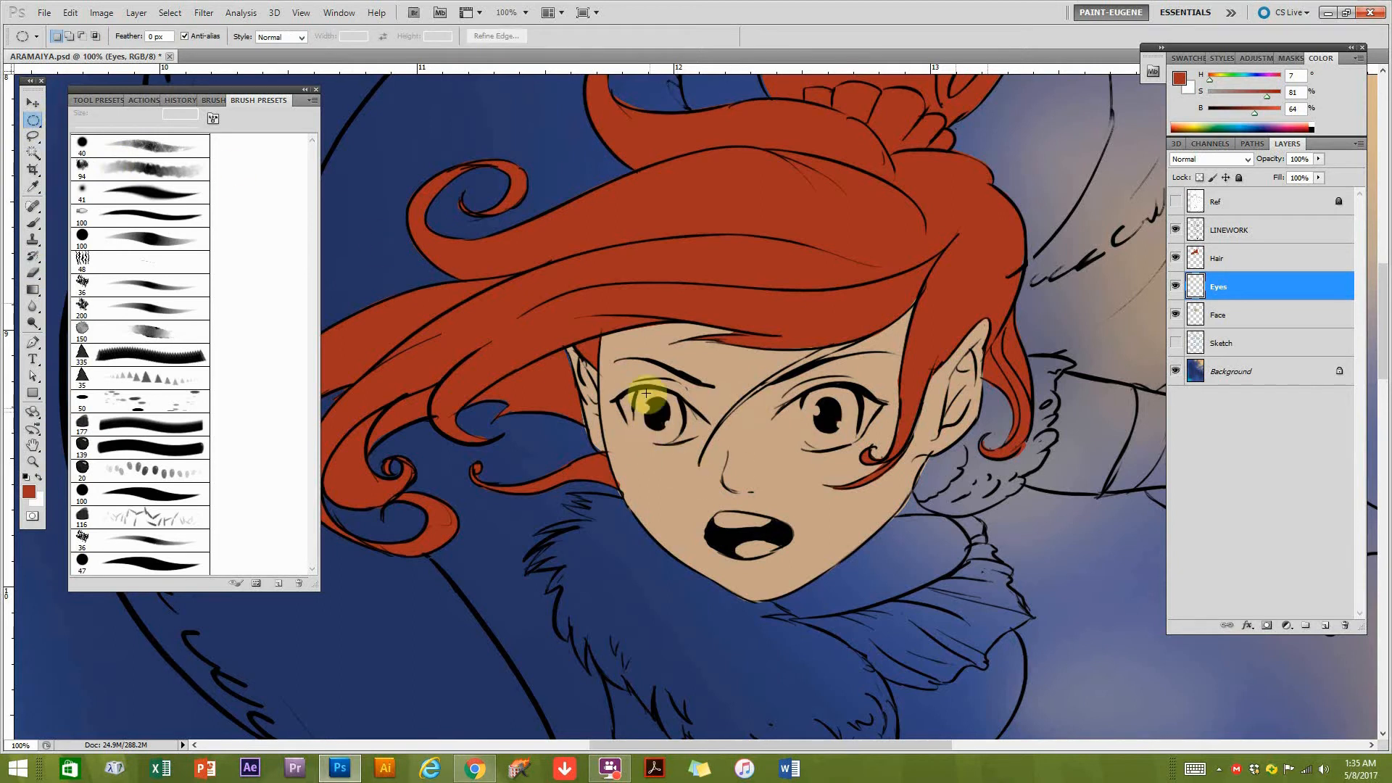
left_click(1253, 232)
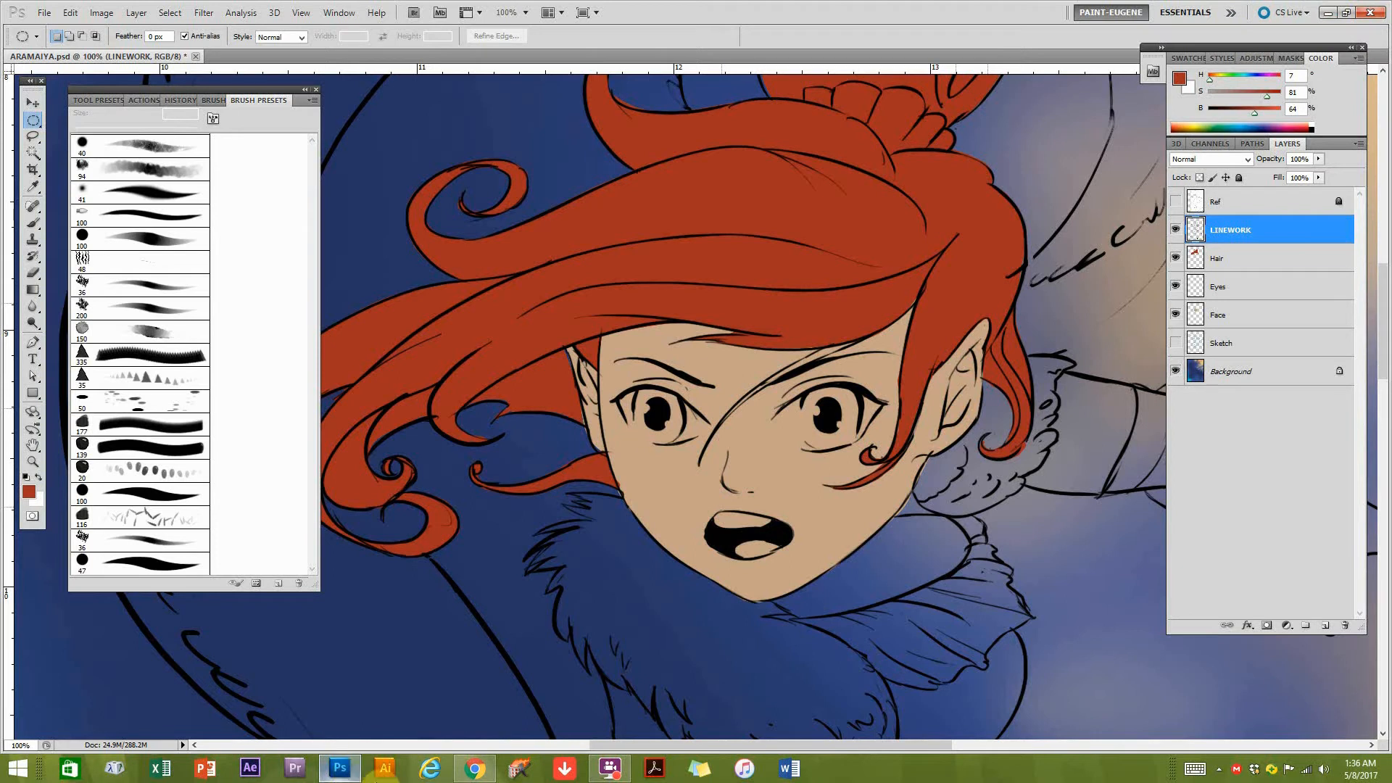
Open the anime reference images 2bc86de0d391c04d9890ad136b3339e0 and a0c7a442b923d1265f628db524d8f500 from the Desktop.
right_click(333, 775)
left_click(332, 769)
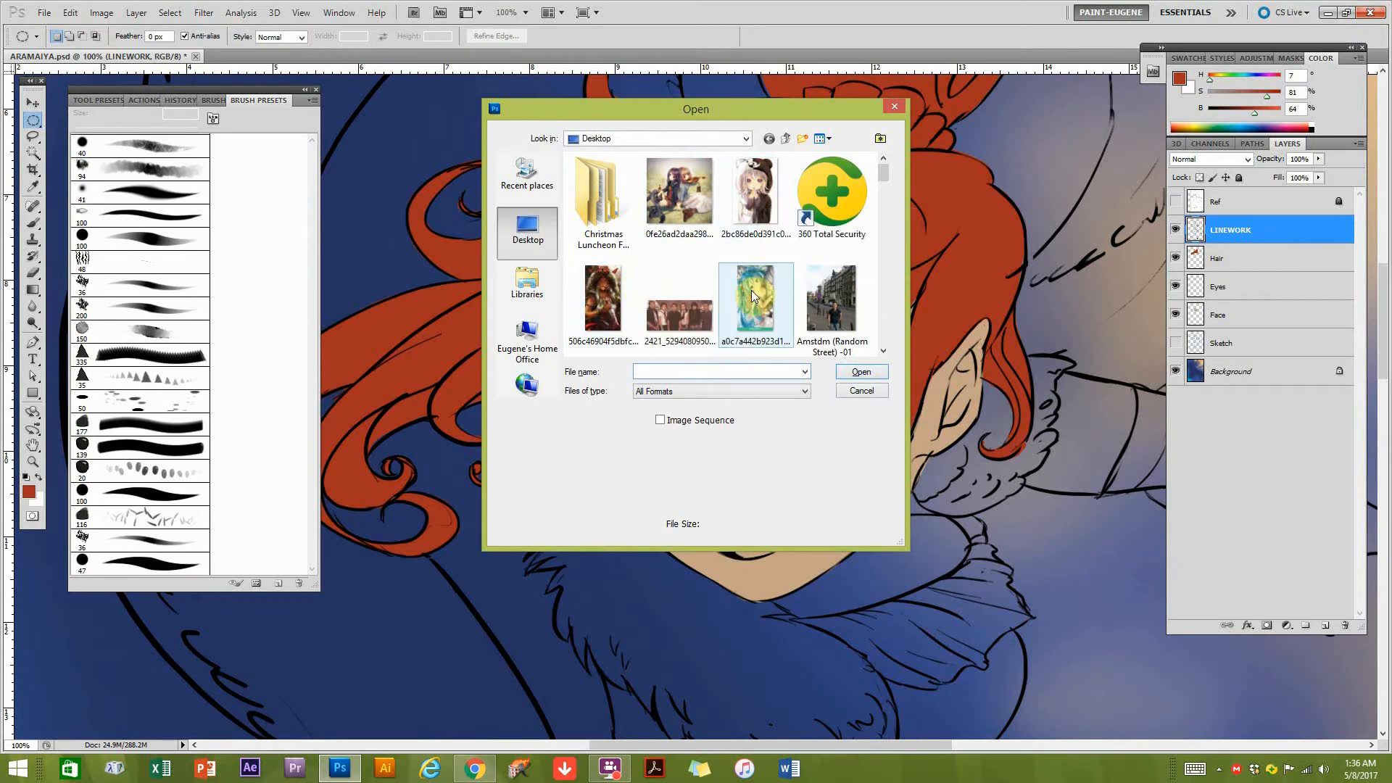
left_click(758, 211)
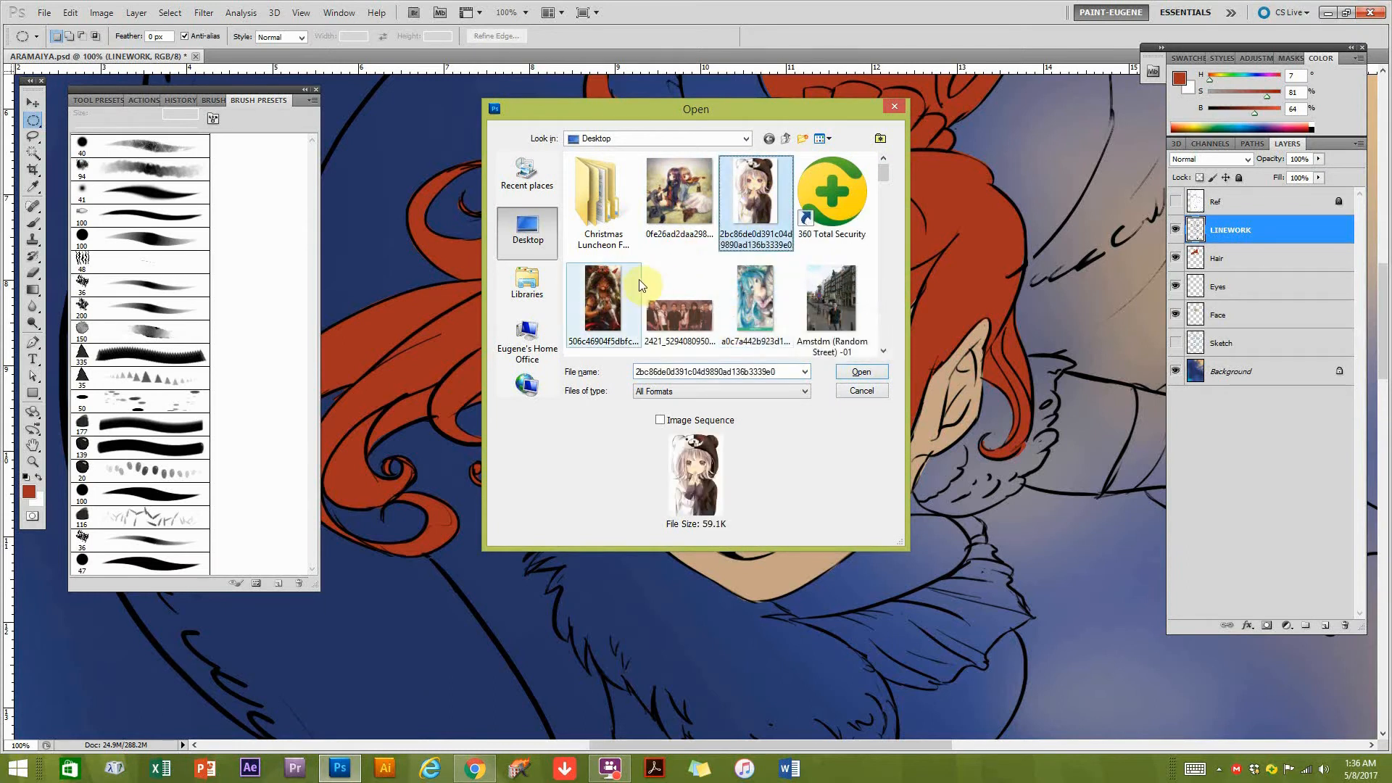
left_click(740, 290, "ctrl")
left_click(861, 371)
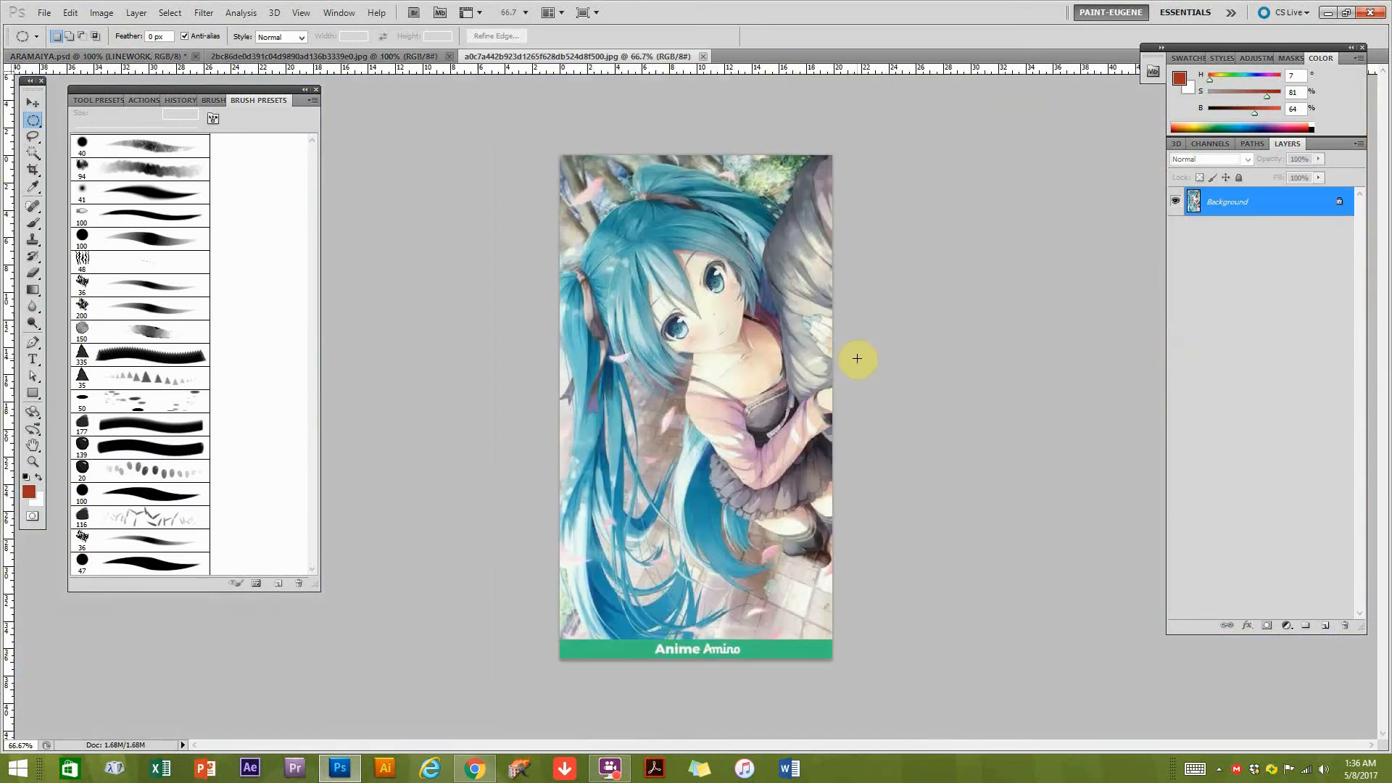
Examine how the eyes are coloured and highlighted in both anime reference images.
left_click(684, 333, "ctrl")
left_click(355, 56)
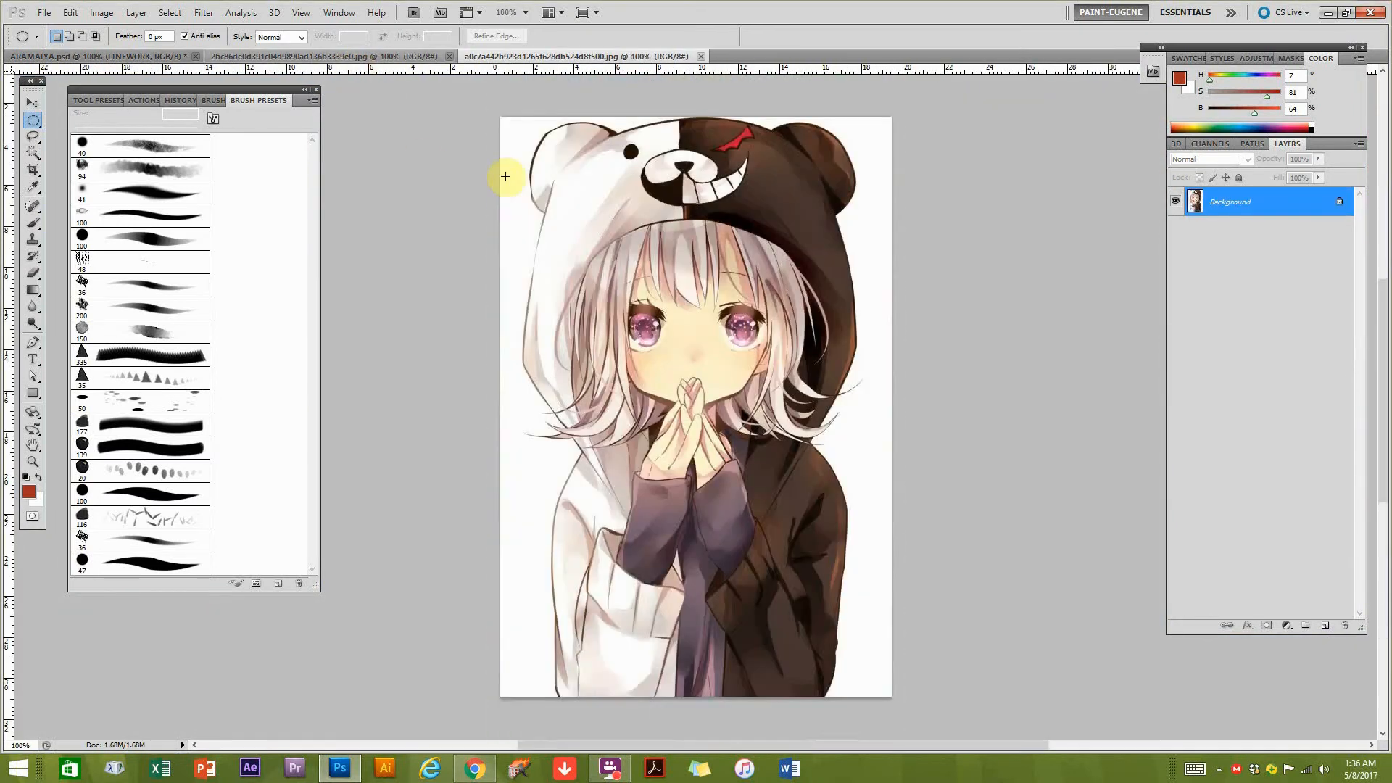
left_click(655, 338, "ctrl")
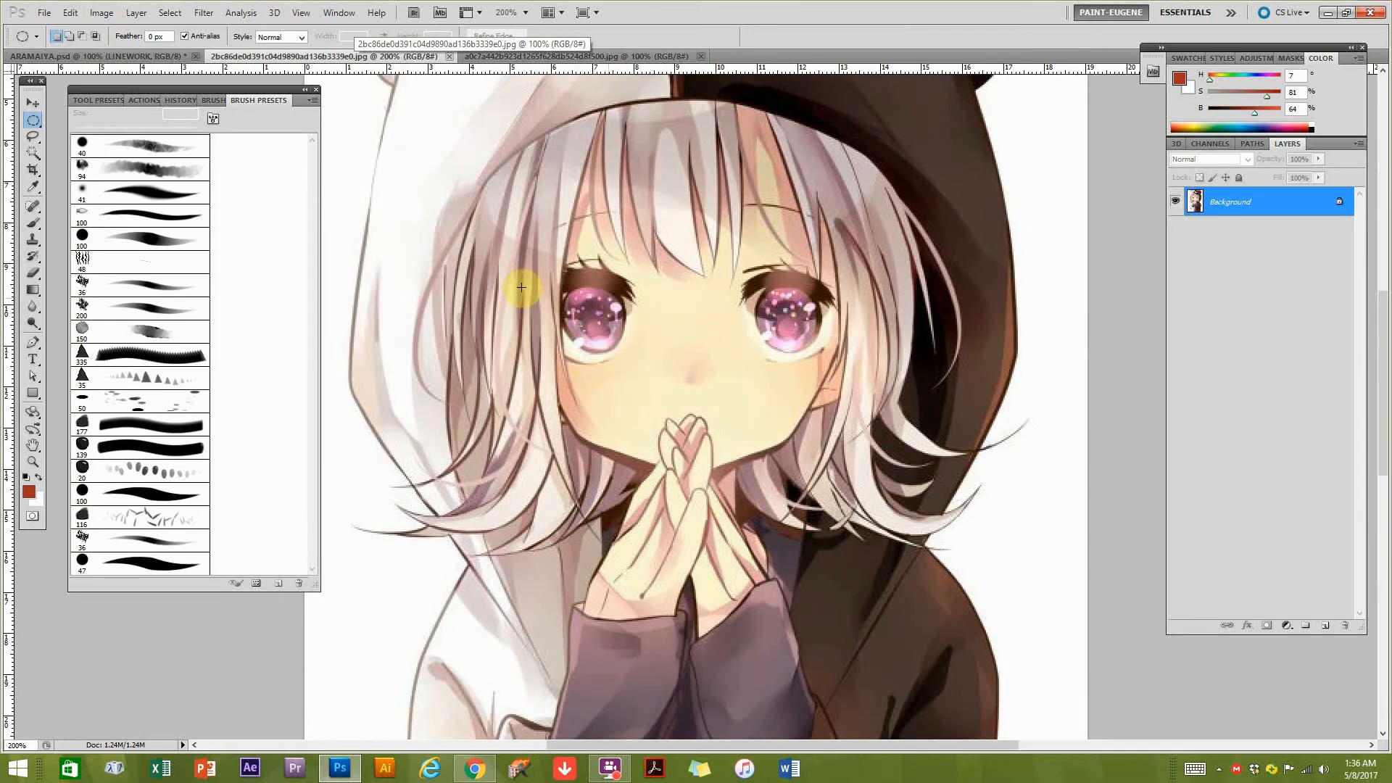
left_click(552, 55)
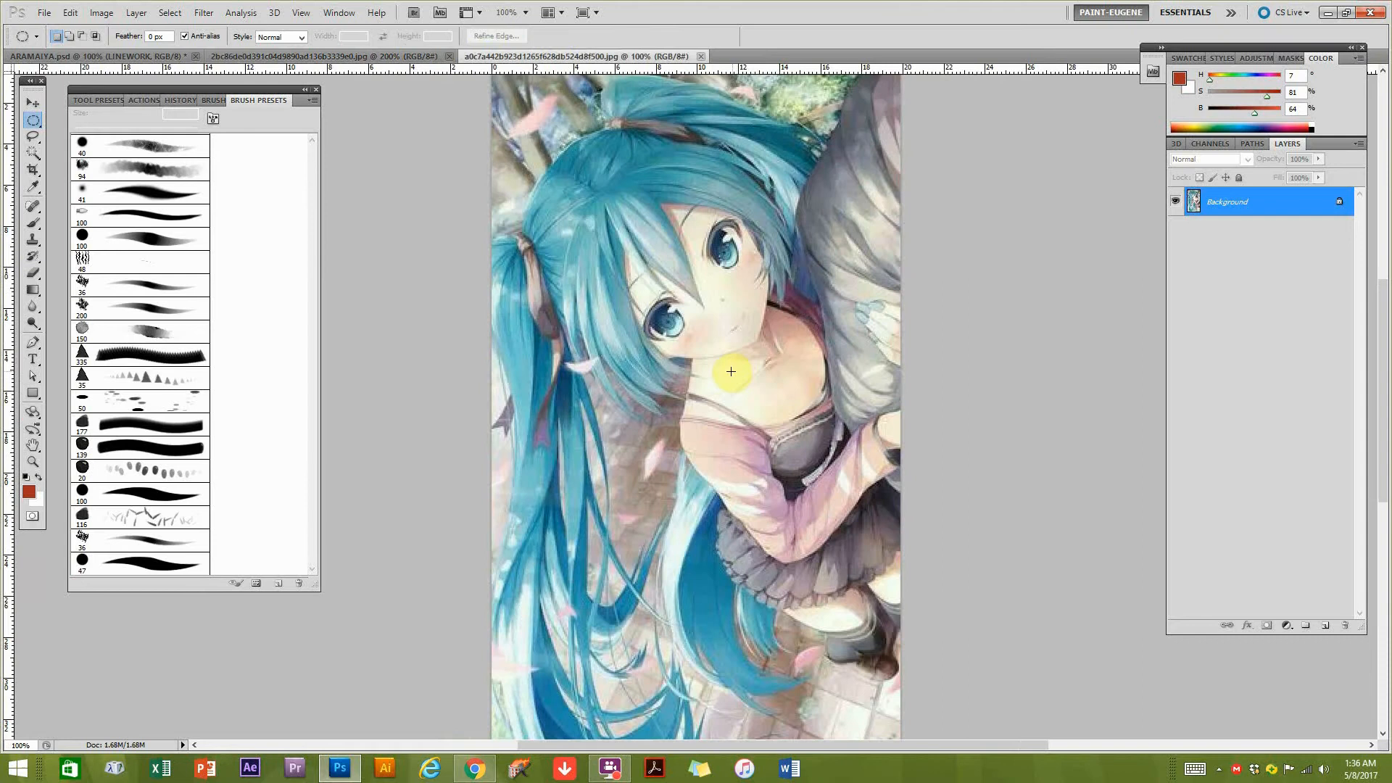
left_click(721, 309, "ctrl")
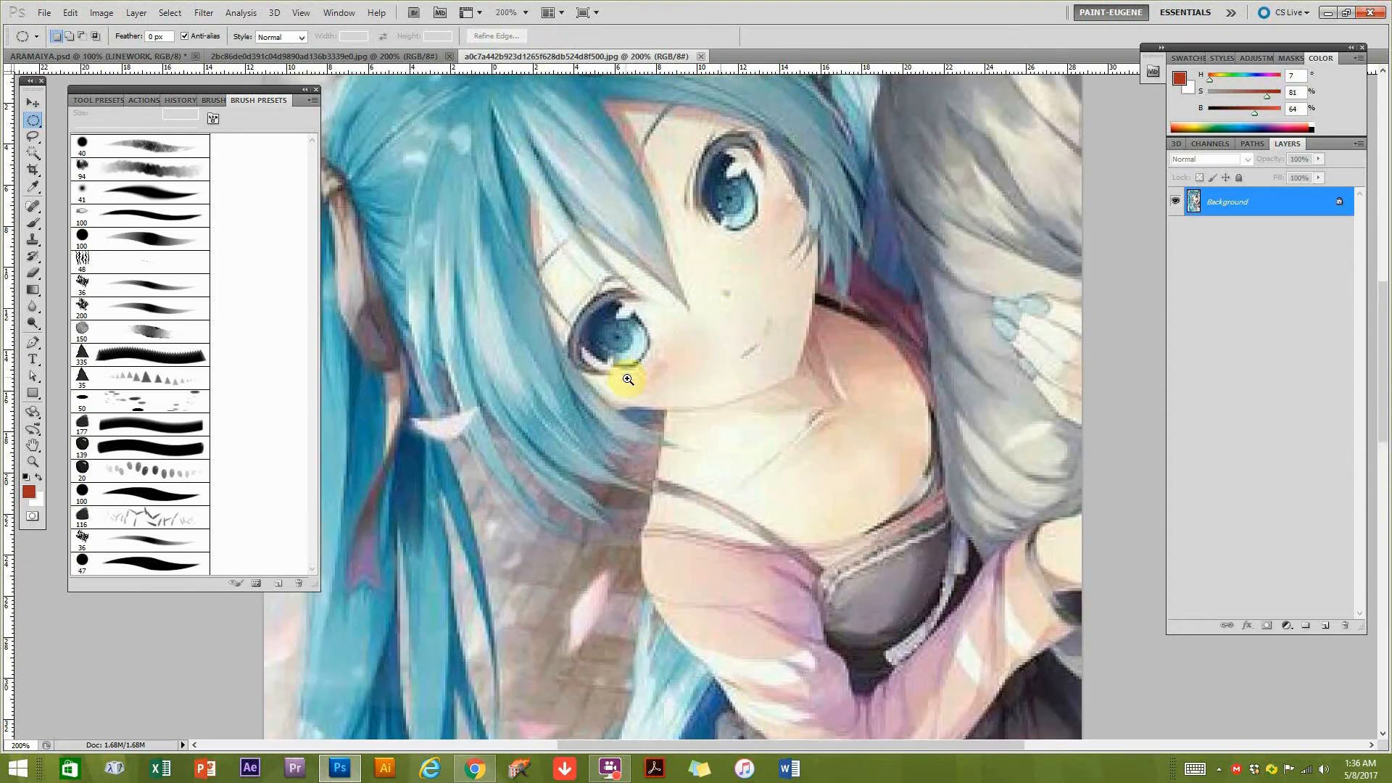
left_click(750, 280, "alt")
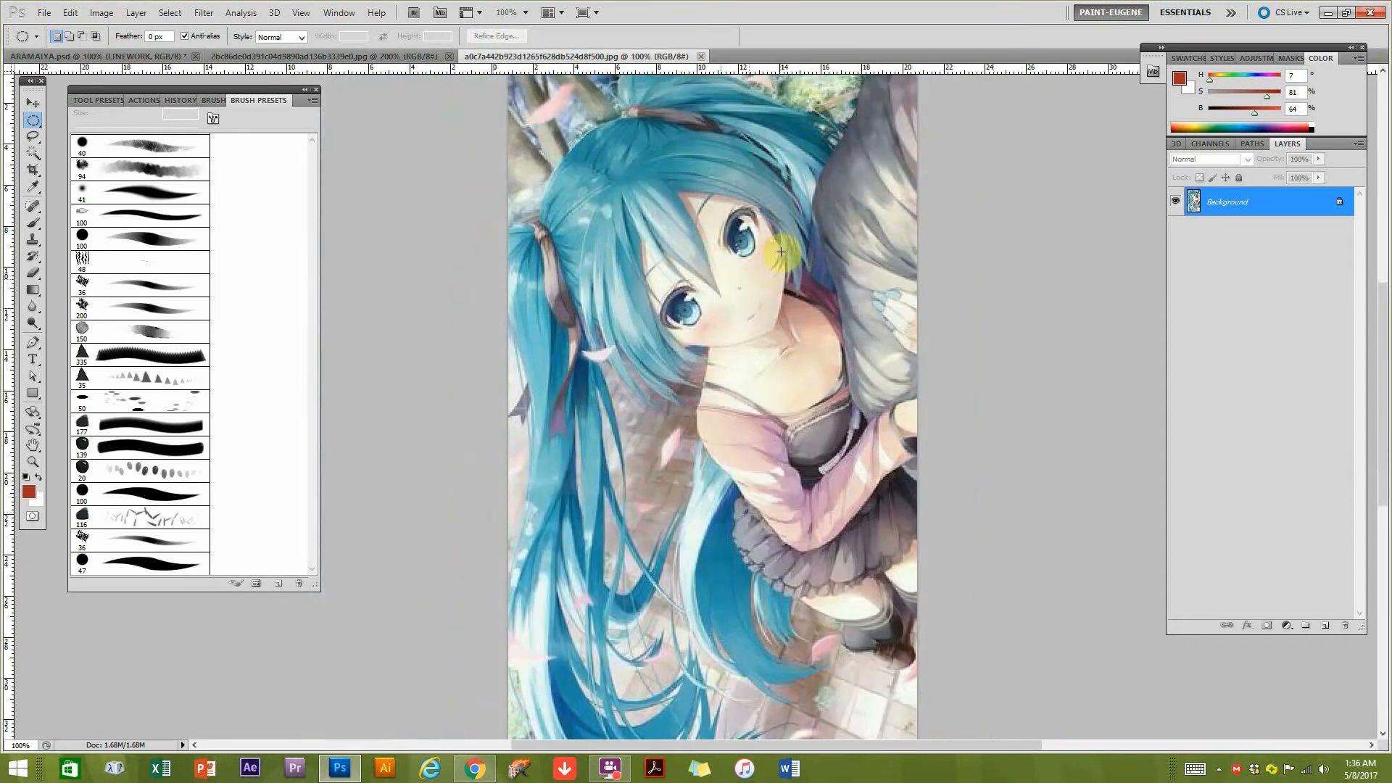
Open the Anime01 reference image from the Desktop.
left_click(44, 13)
left_click(57, 42)
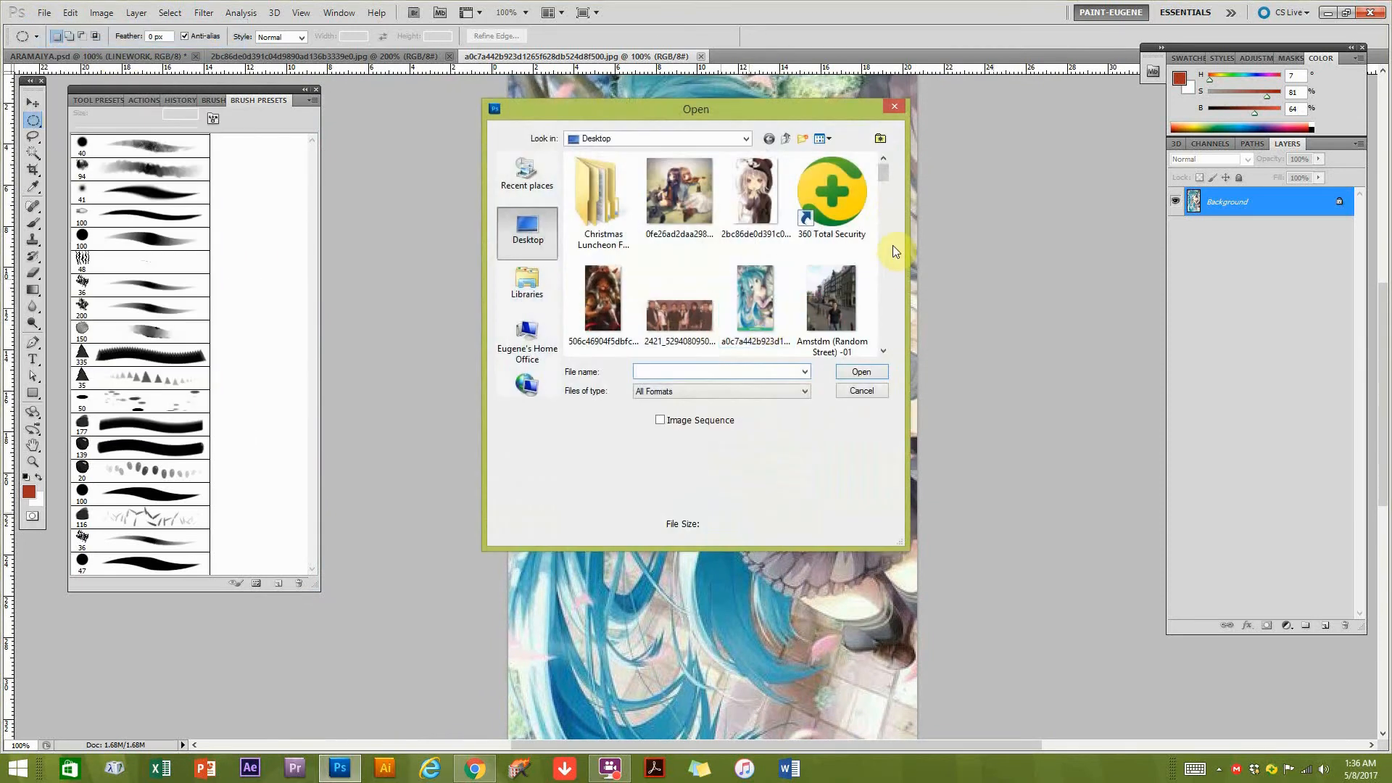
left_click_drag(881, 172, 880, 182)
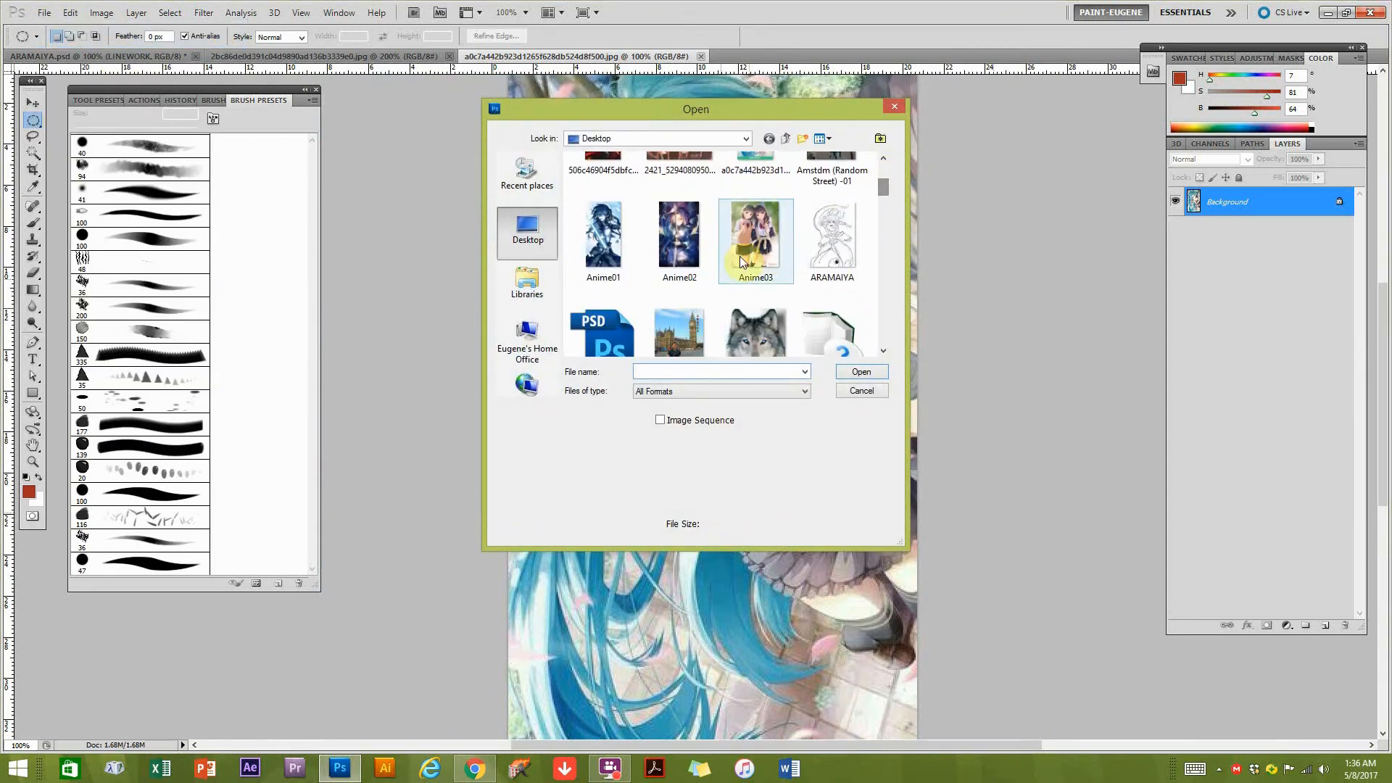
left_click(603, 235)
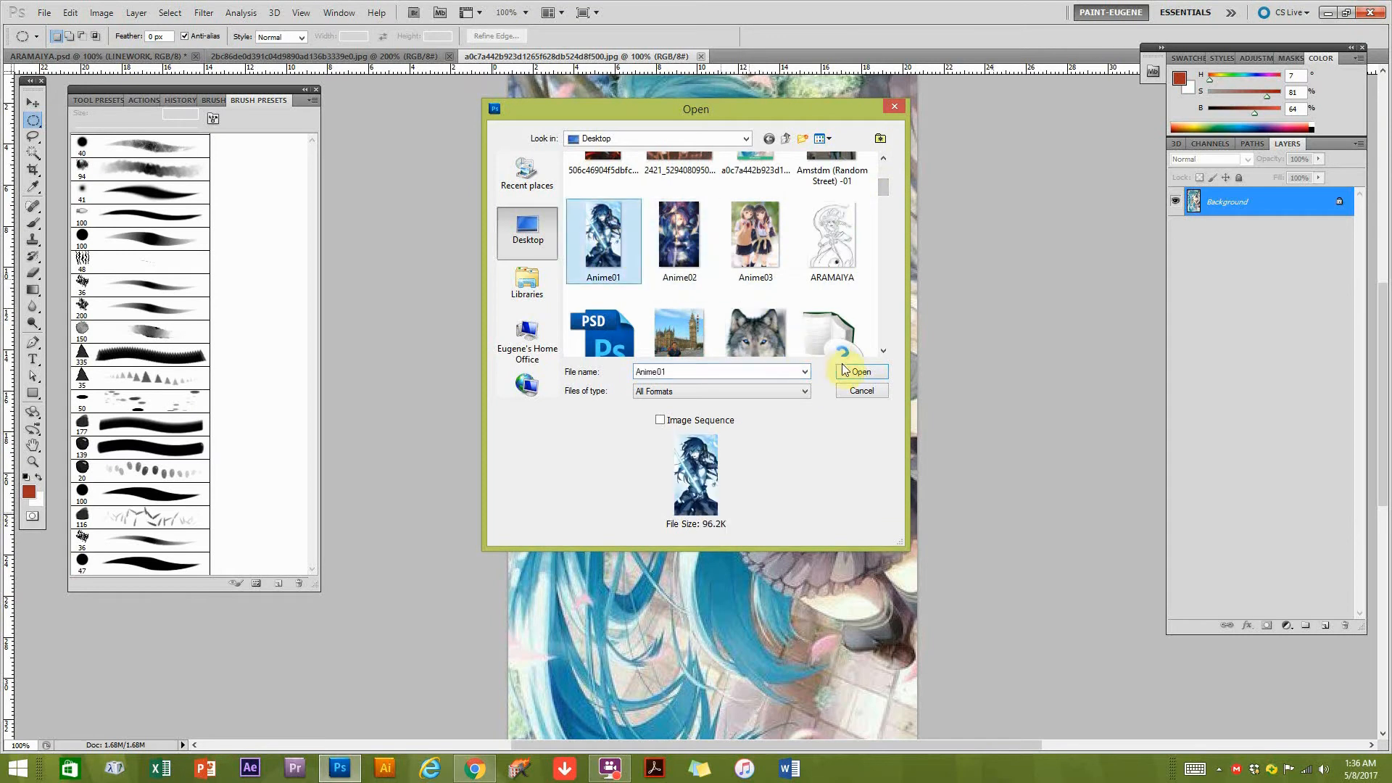
left_click(839, 371)
Select the area around both eyes in Anime01 with the Rectangular Marquee tool.
scroll(701, 305, "up", 3)
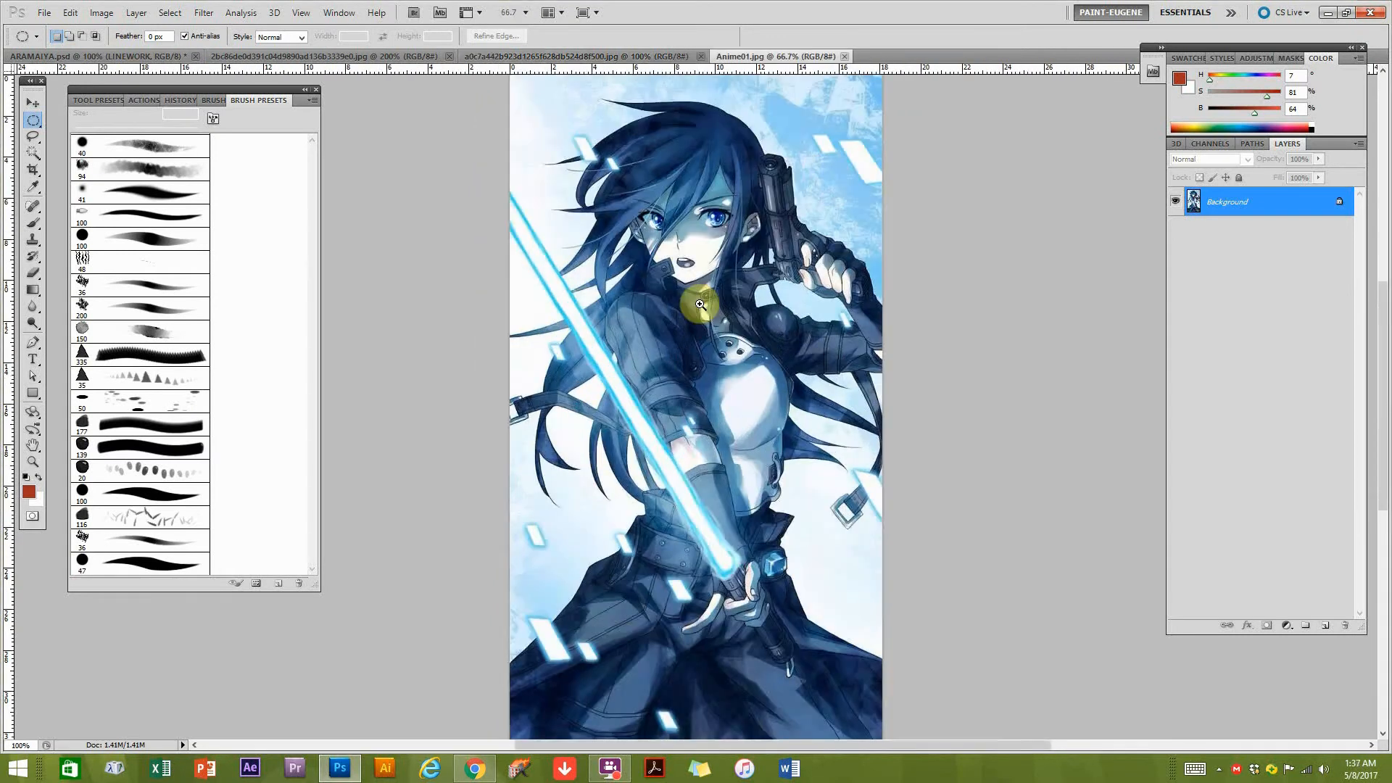
left_click_drag(737, 189, 726, 450)
left_click_drag(903, 203, 429, 452)
left_click(558, 594)
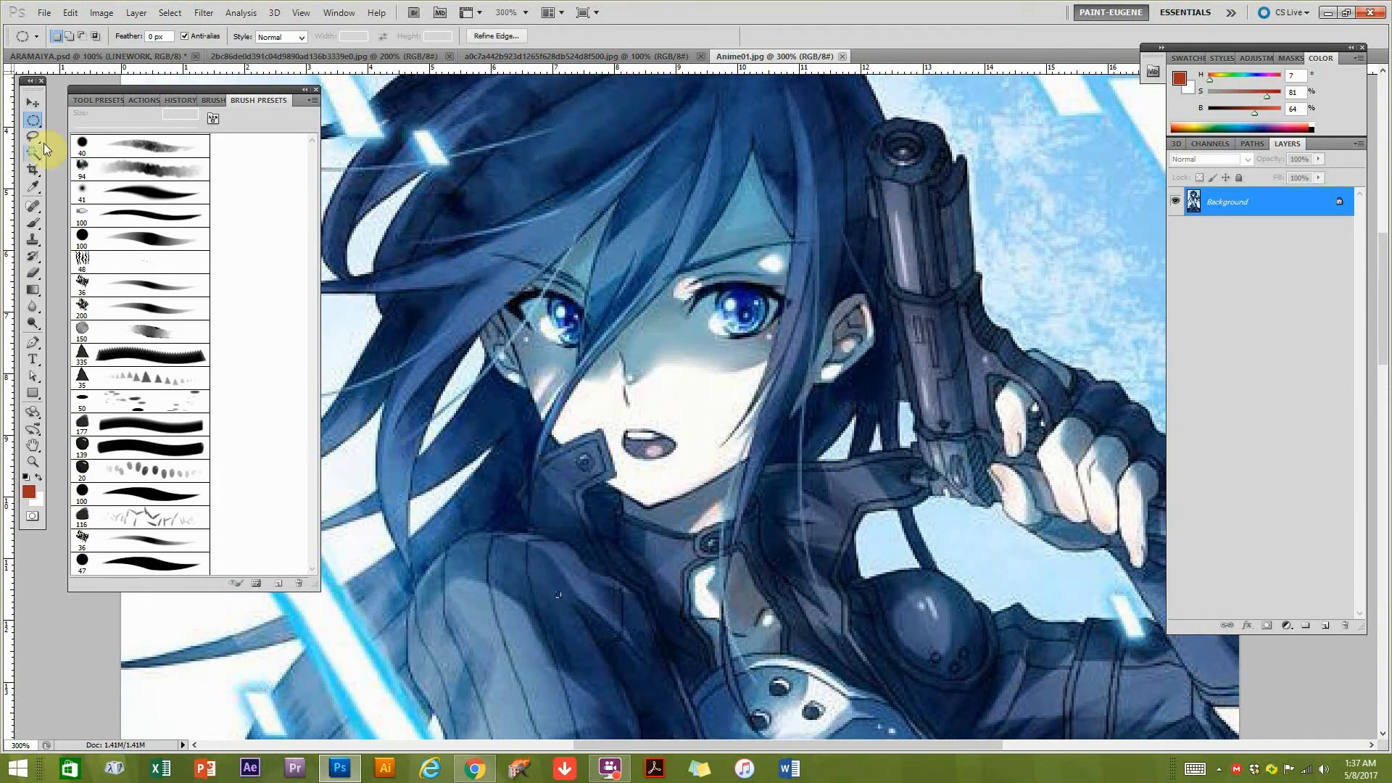
right_click(33, 120)
left_click(88, 120)
left_click_drag(949, 183, 412, 420)
left_click_drag(878, 227, 461, 387)
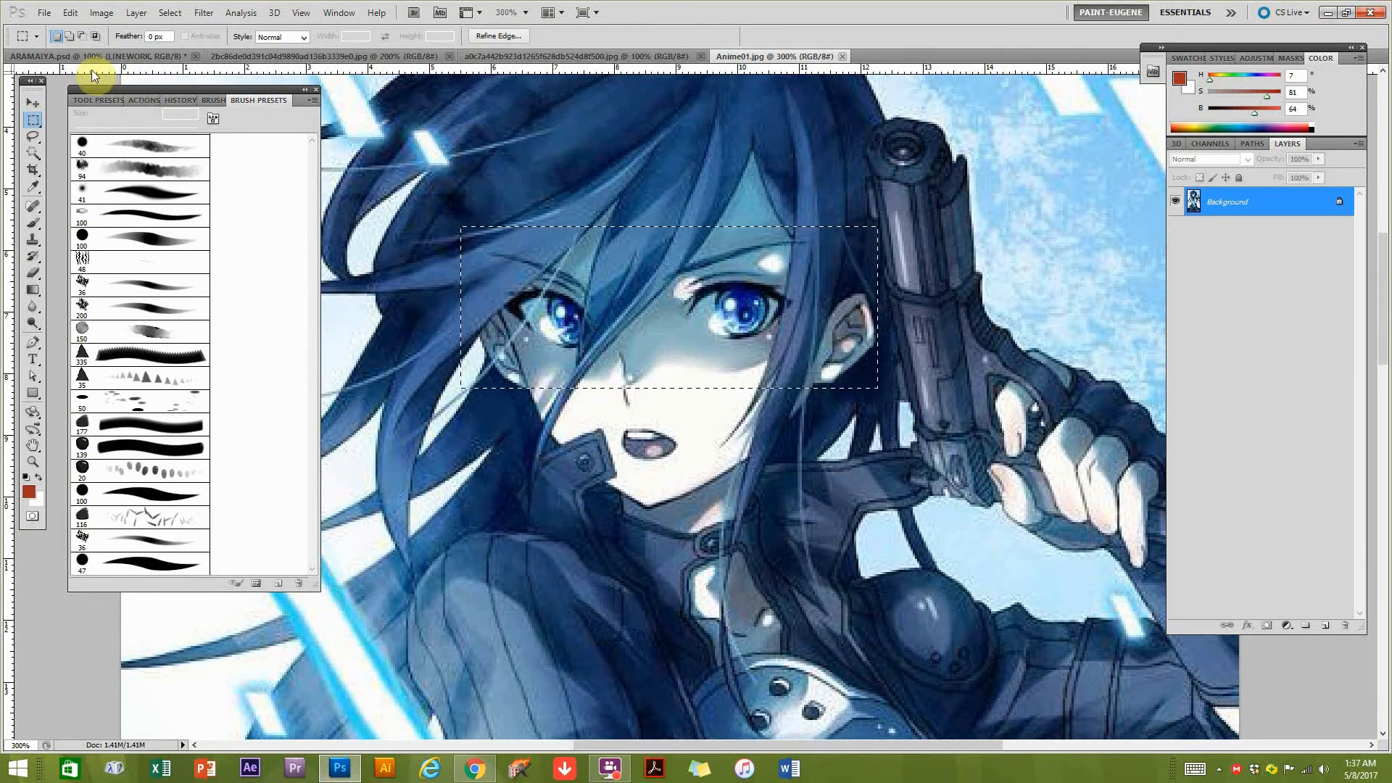
Place a copy of the selected Anime01 eyes on the Eyes layer of ARAMAIYA.psd and move it below the character's chin.
left_click(76, 58)
left_click(32, 103)
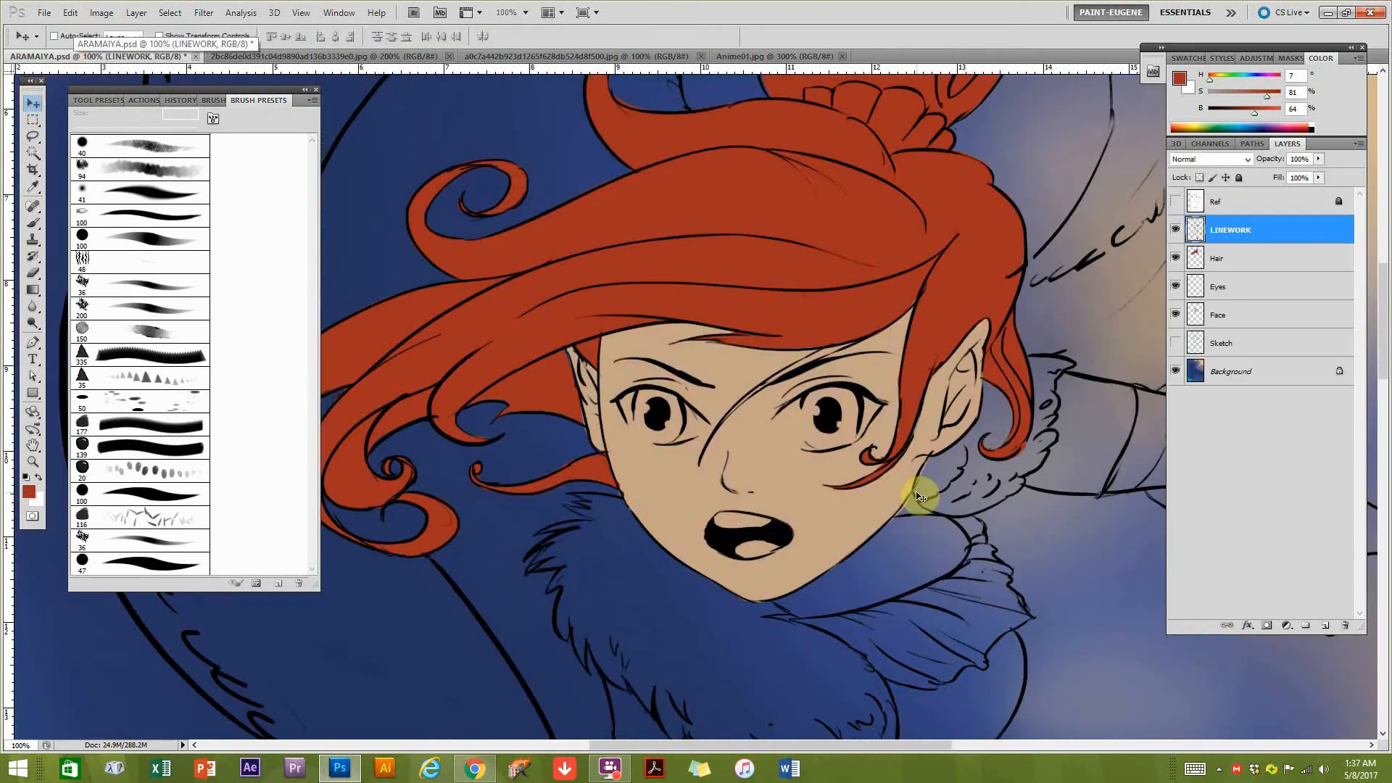
left_click(1233, 291)
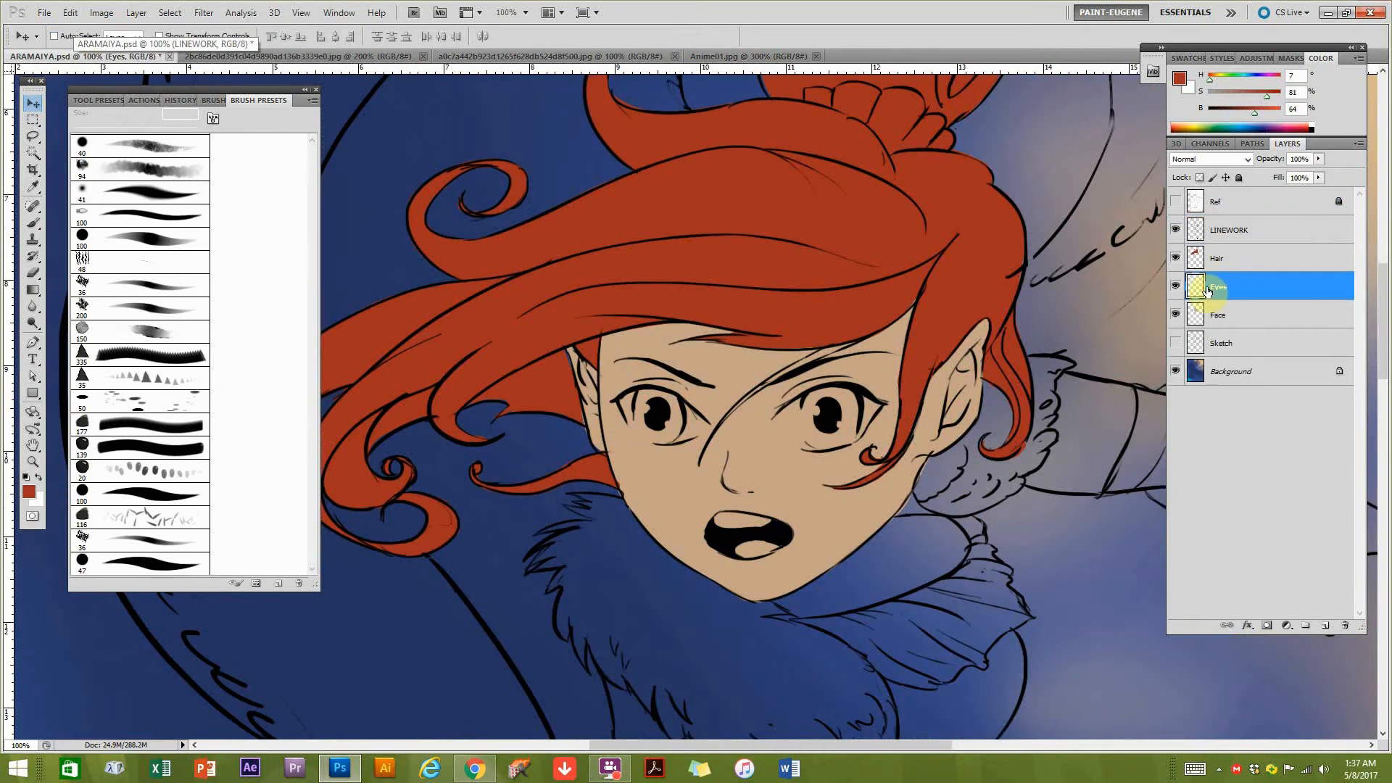
key("ctrl+v")
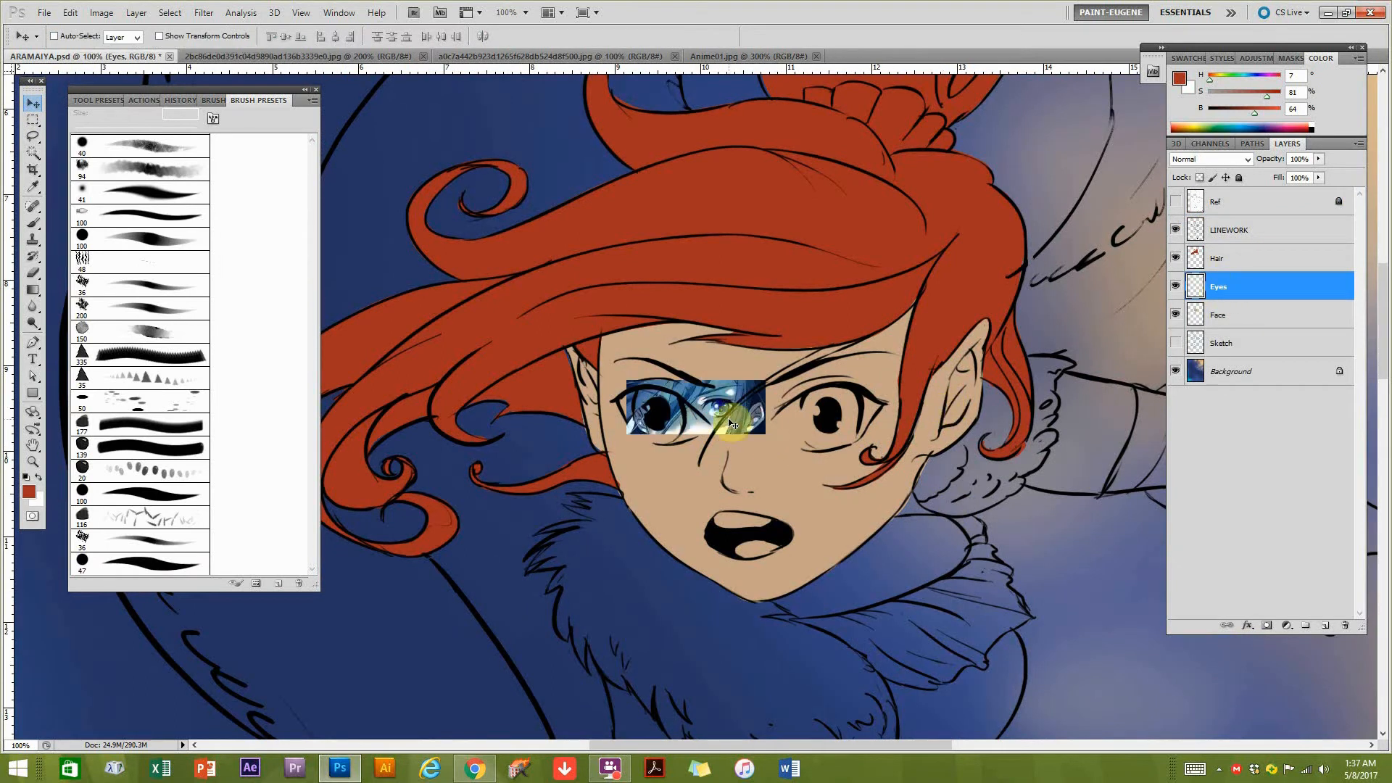
left_click_drag(733, 422, 728, 400)
left_click_drag(718, 303, 679, 633)
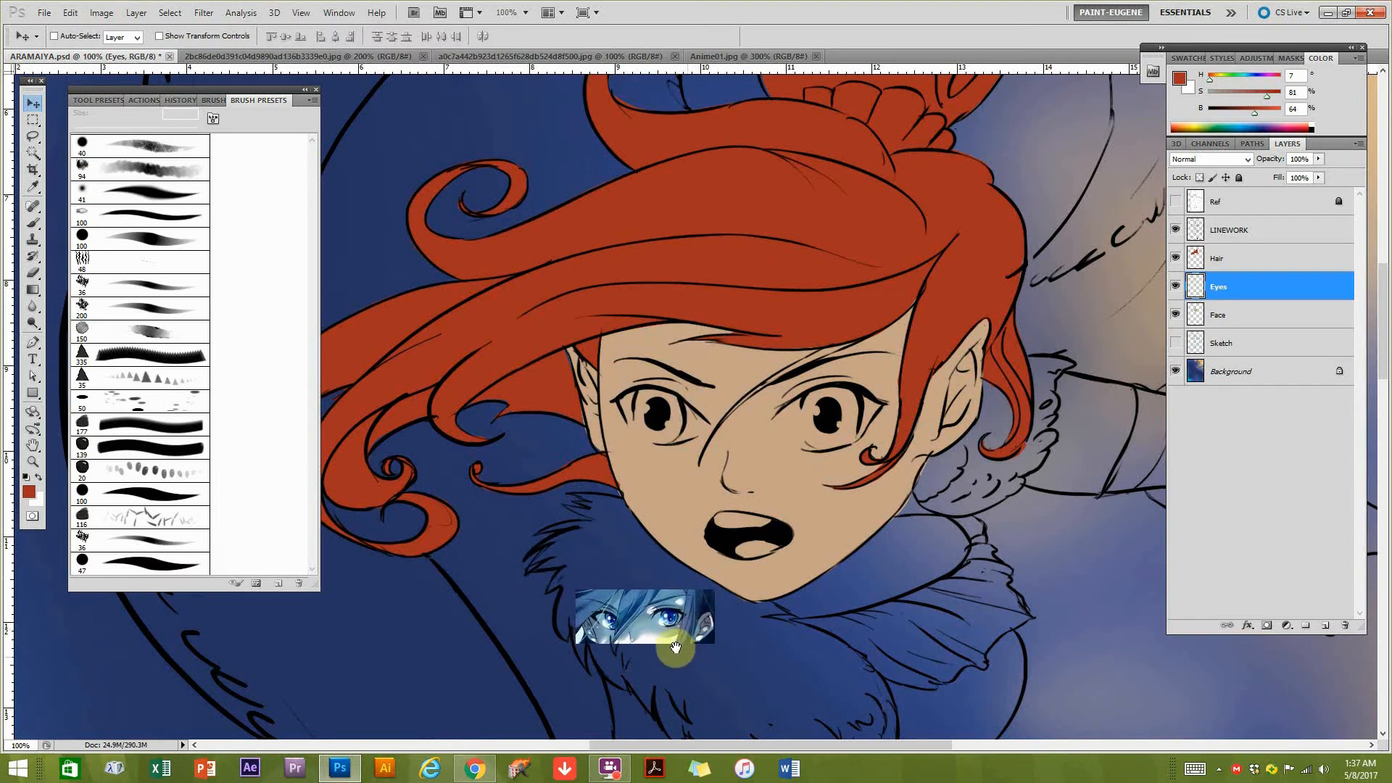
Paint the highlight notches of both pupils solid black on the LINEWORK layer with a 15 px brush.
left_click(669, 642, "ctrl")
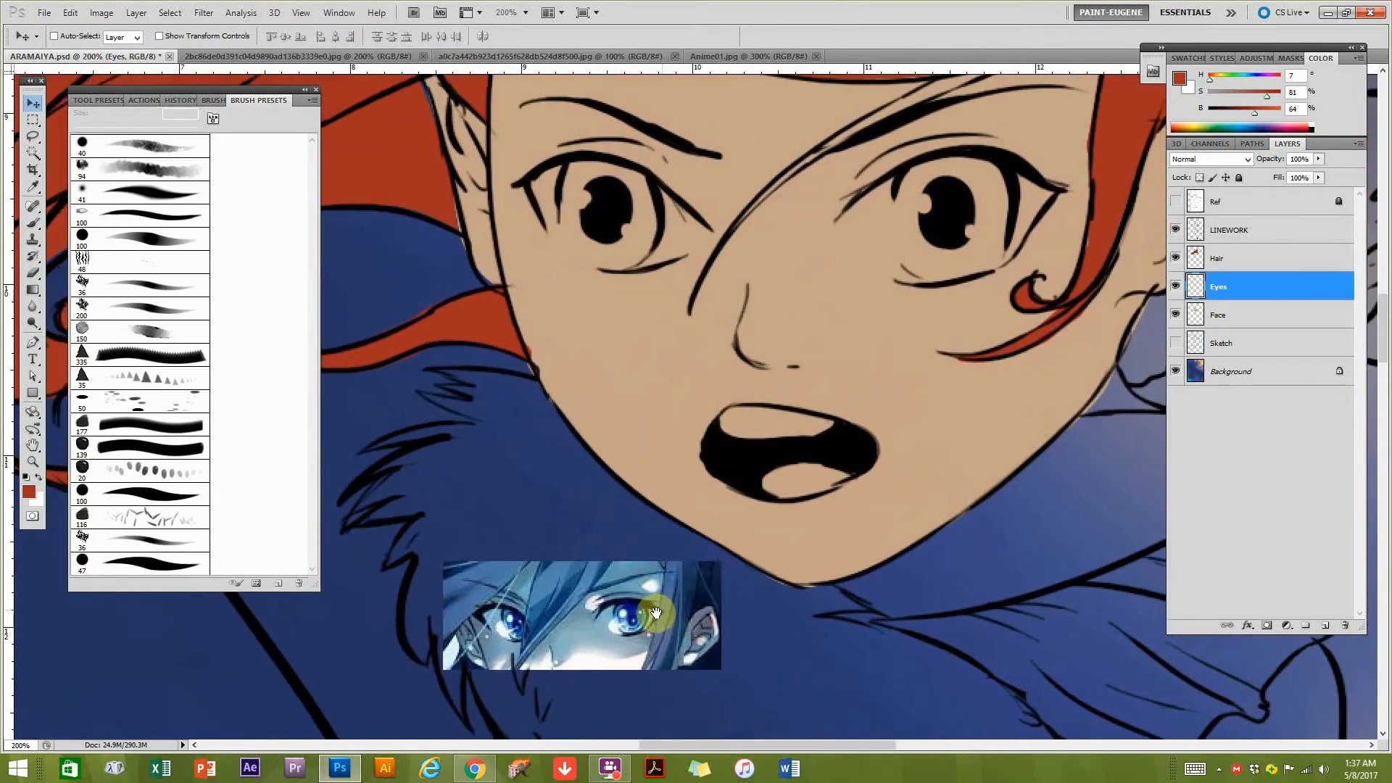
left_click_drag(655, 470, 650, 472)
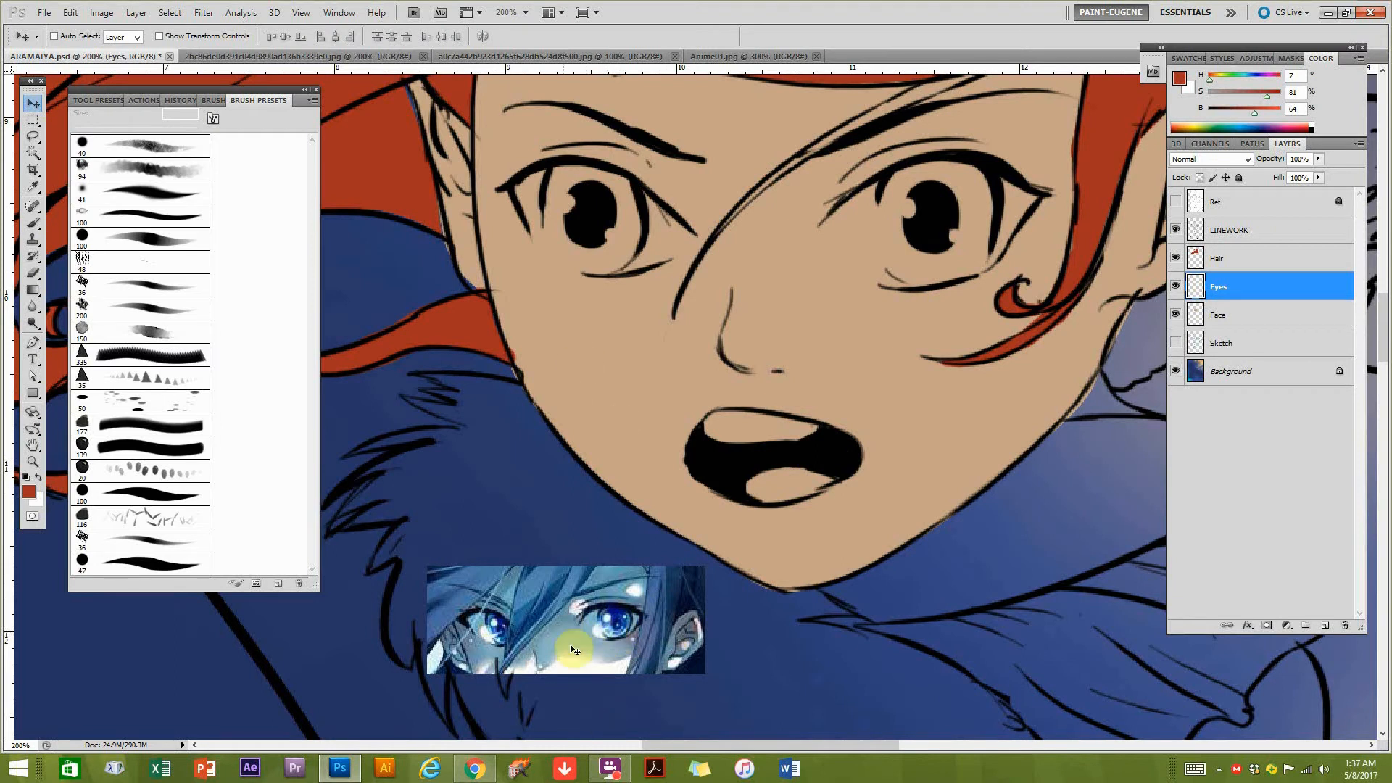
left_click(910, 214, "ctrl")
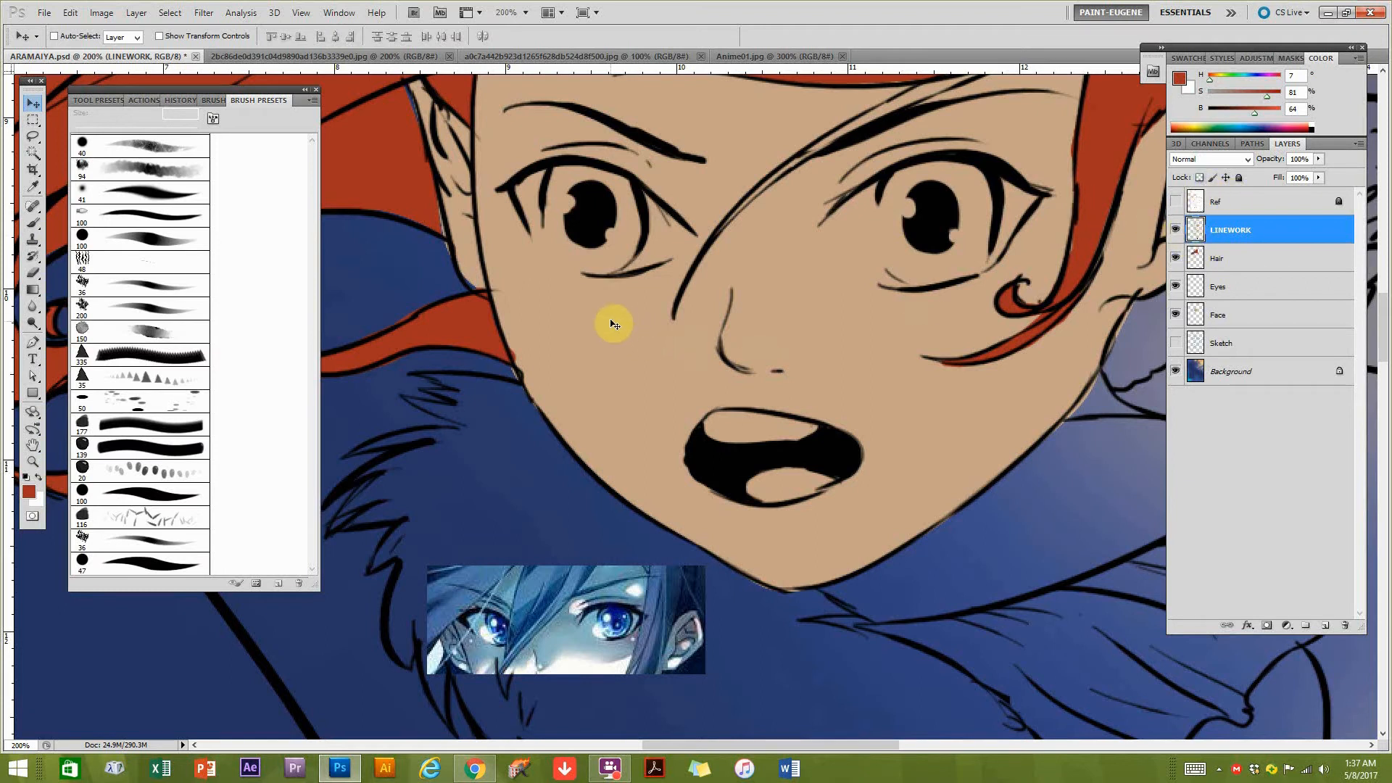
key("b")
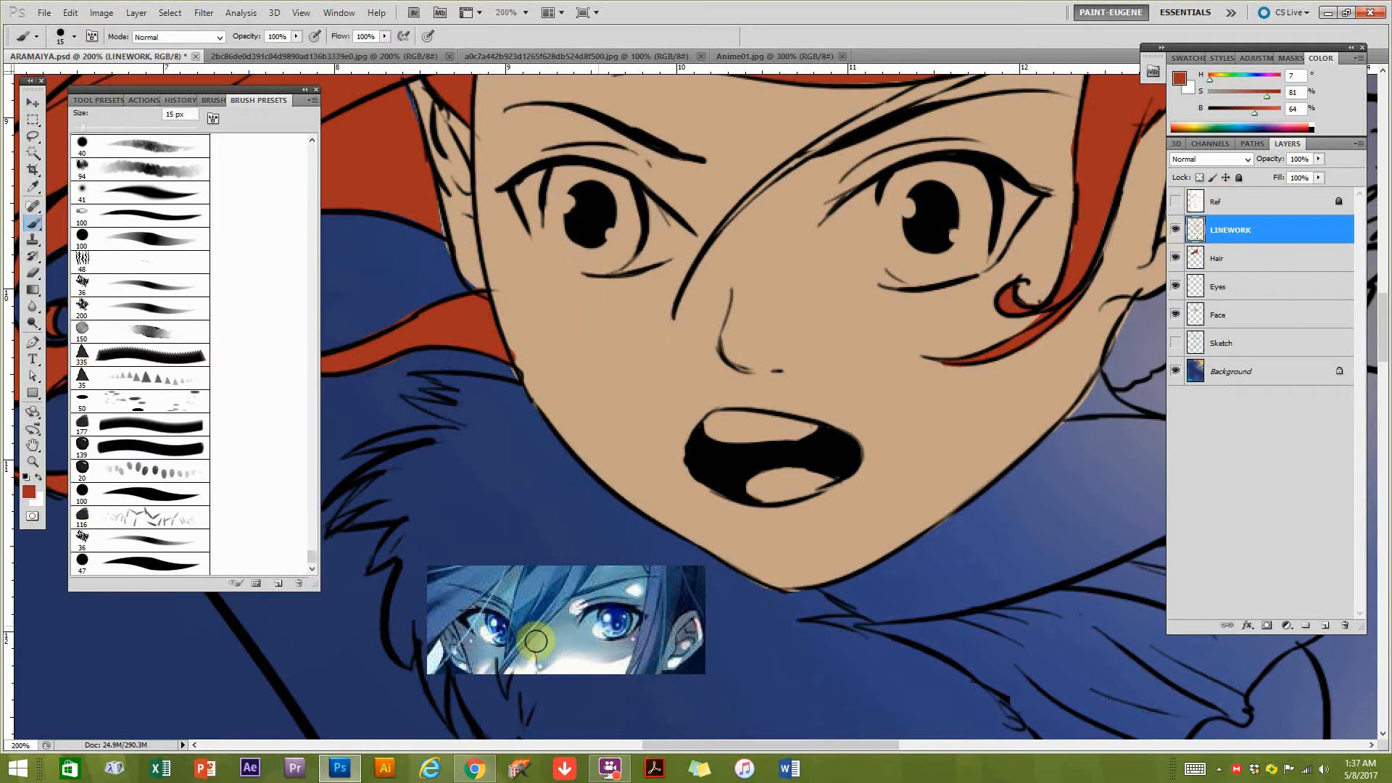
left_click(916, 212, "alt")
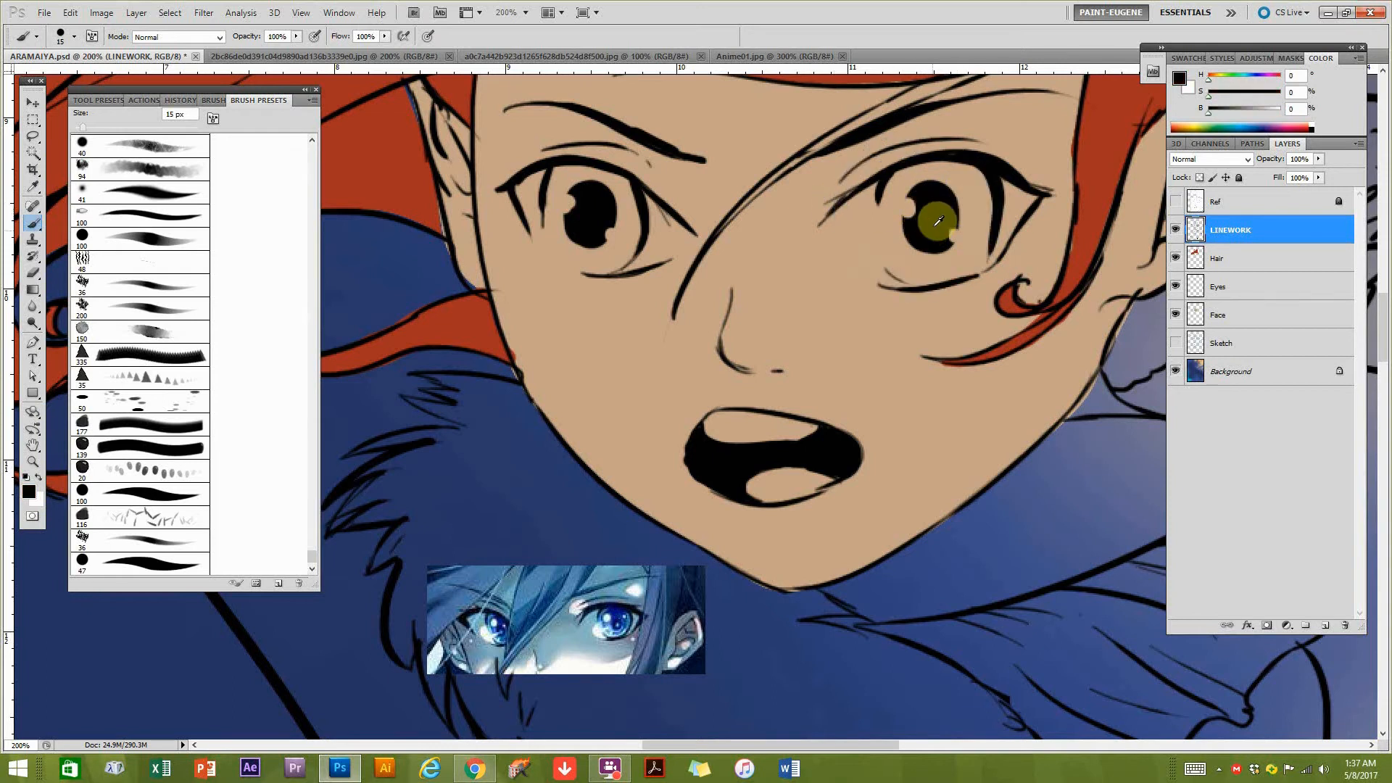
left_click_drag(920, 211, 943, 225)
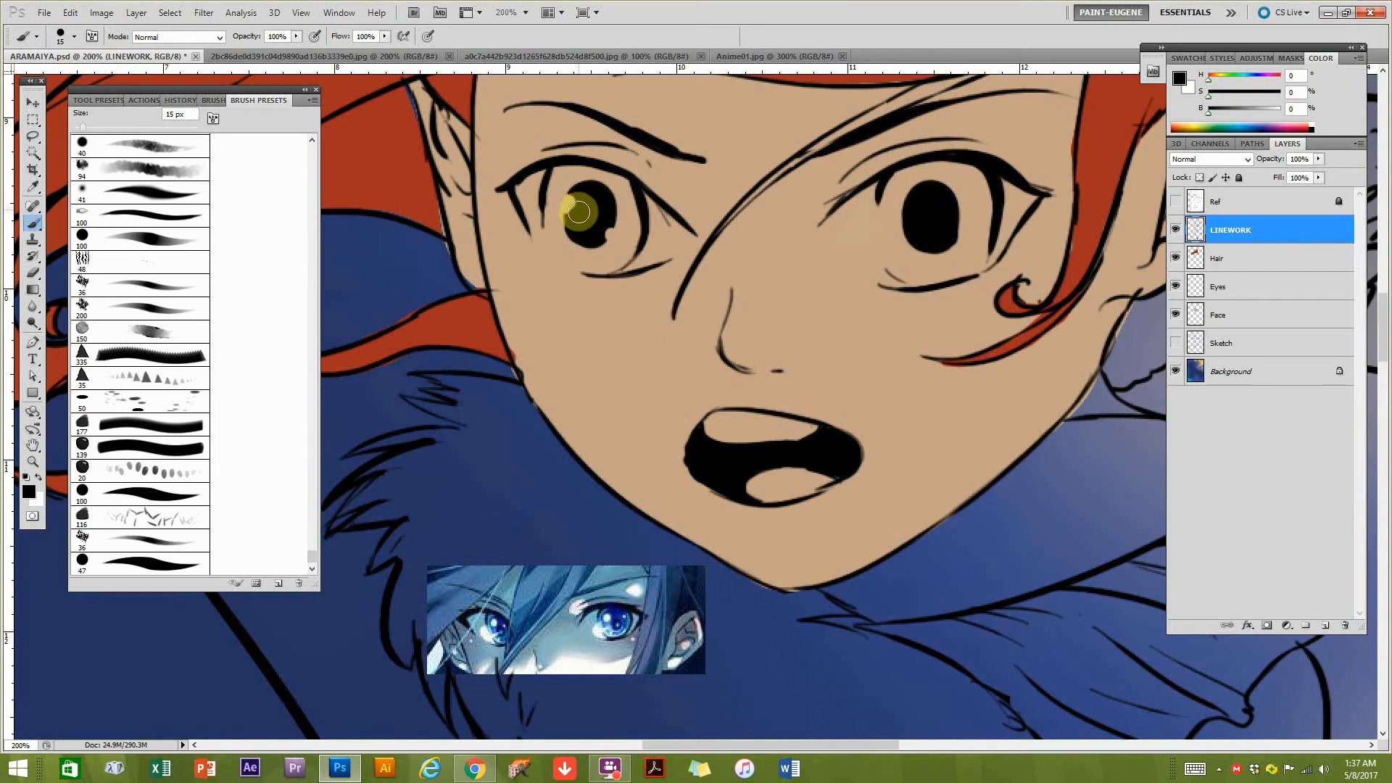
left_click_drag(572, 213, 601, 228)
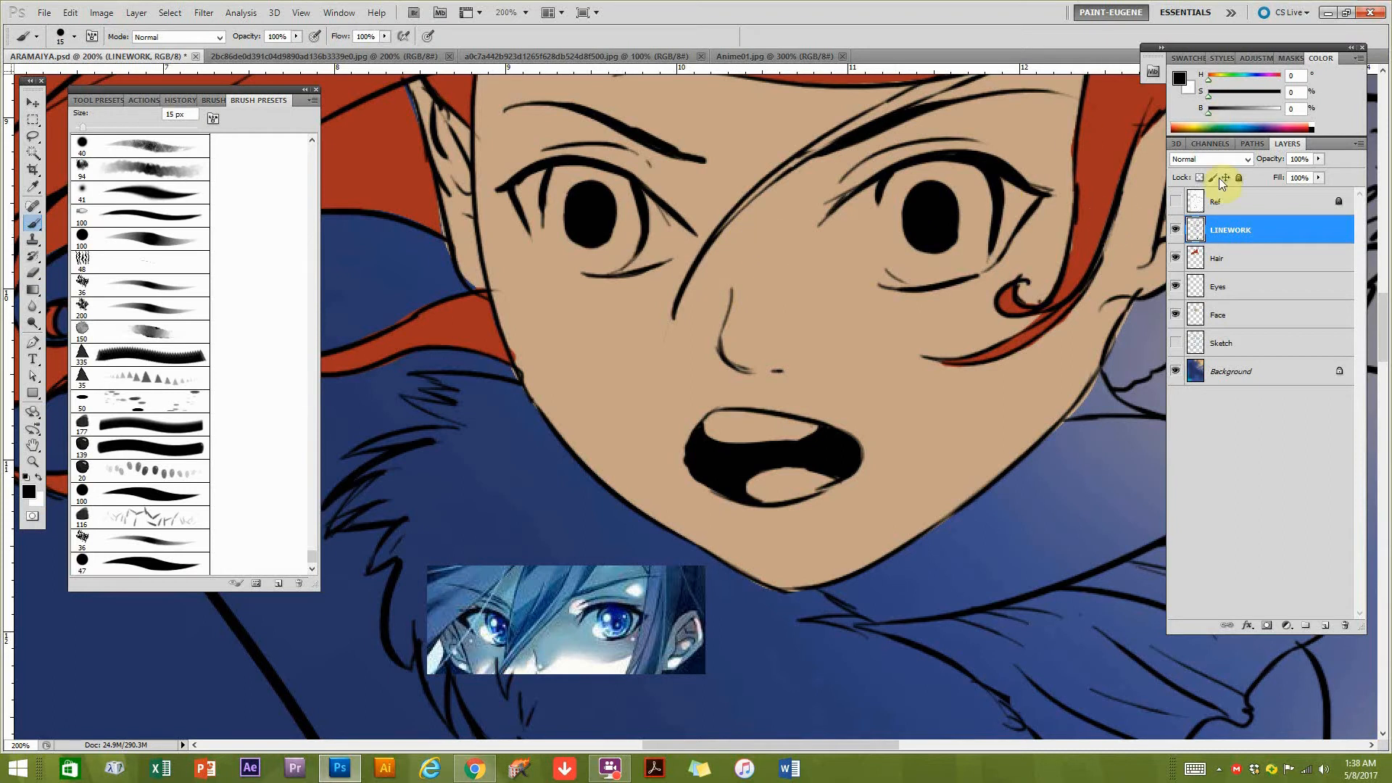
Lock LINEWORK's transparent pixels and paint both pupils dark green (H 152, S 100, B 39).
left_click(1197, 177)
left_click_drag(1211, 128, 1237, 115)
mouse_move(925, 209)
left_mouse_down()
mouse_move(896, 223)
mouse_move(952, 192)
mouse_move(948, 242)
mouse_move(949, 190)
mouse_move(890, 196)
left_mouse_up()
mouse_move(573, 225)
left_mouse_down()
mouse_move(614, 234)
mouse_move(611, 194)
mouse_move(585, 209)
left_mouse_up()
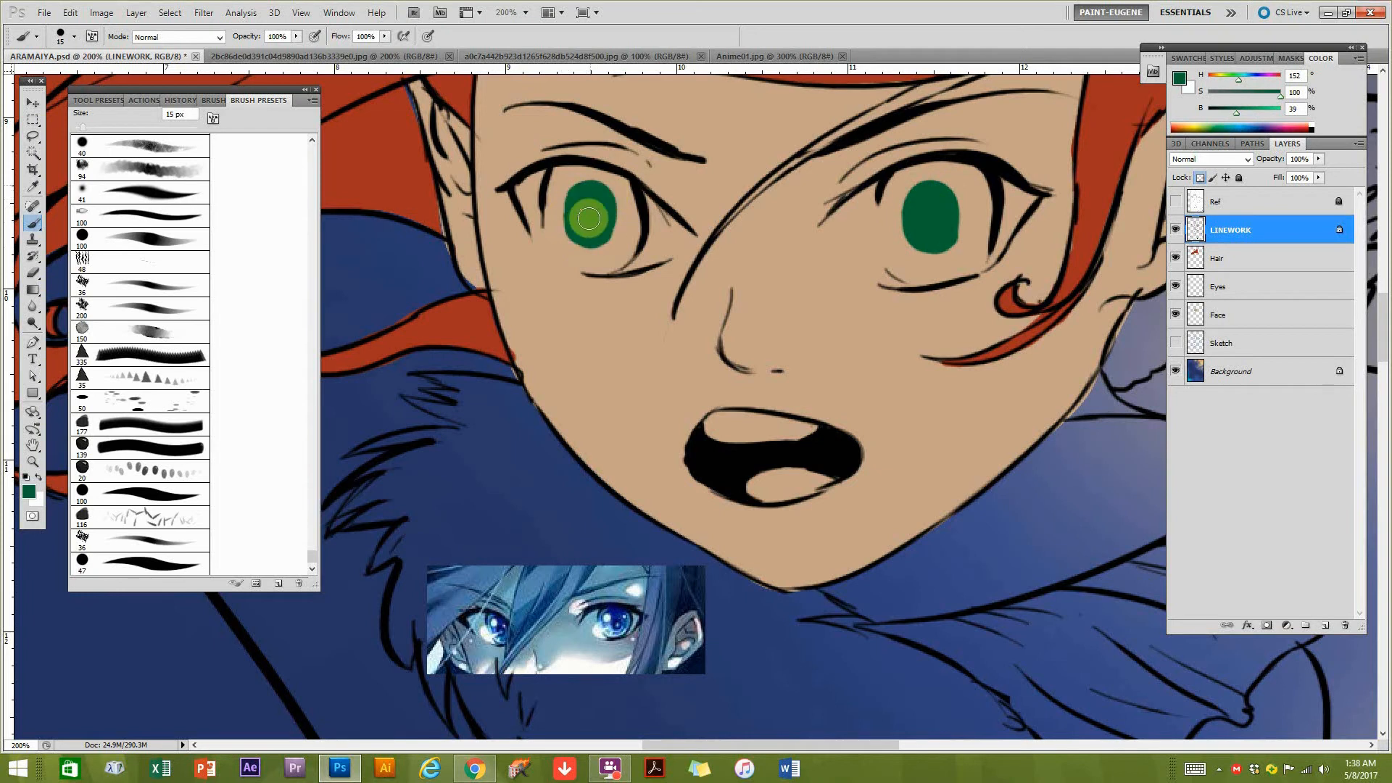
On the Eyes layer, make an elliptical selection around the iris on the right and transform it to fit, rotated about 5.6°.
left_click(33, 123)
left_click(102, 132)
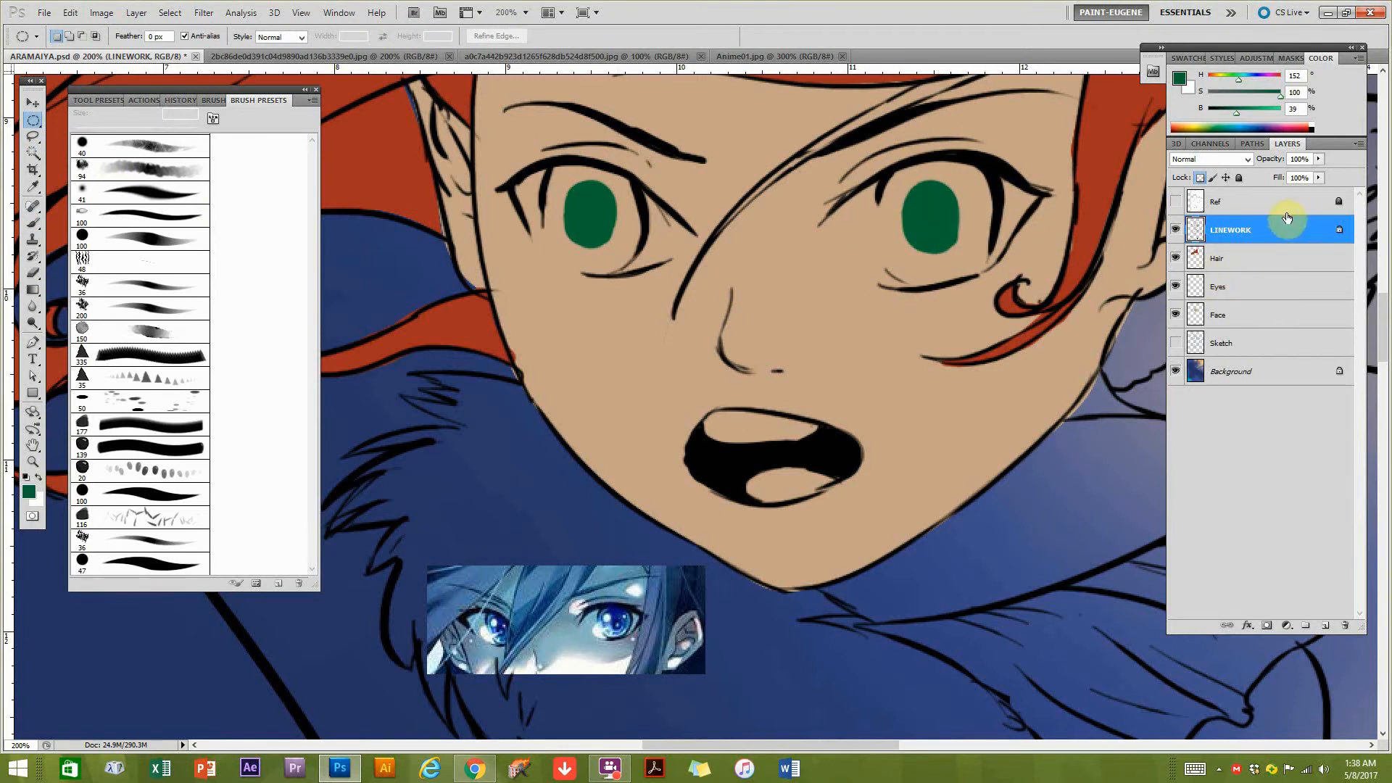
left_click(1230, 293)
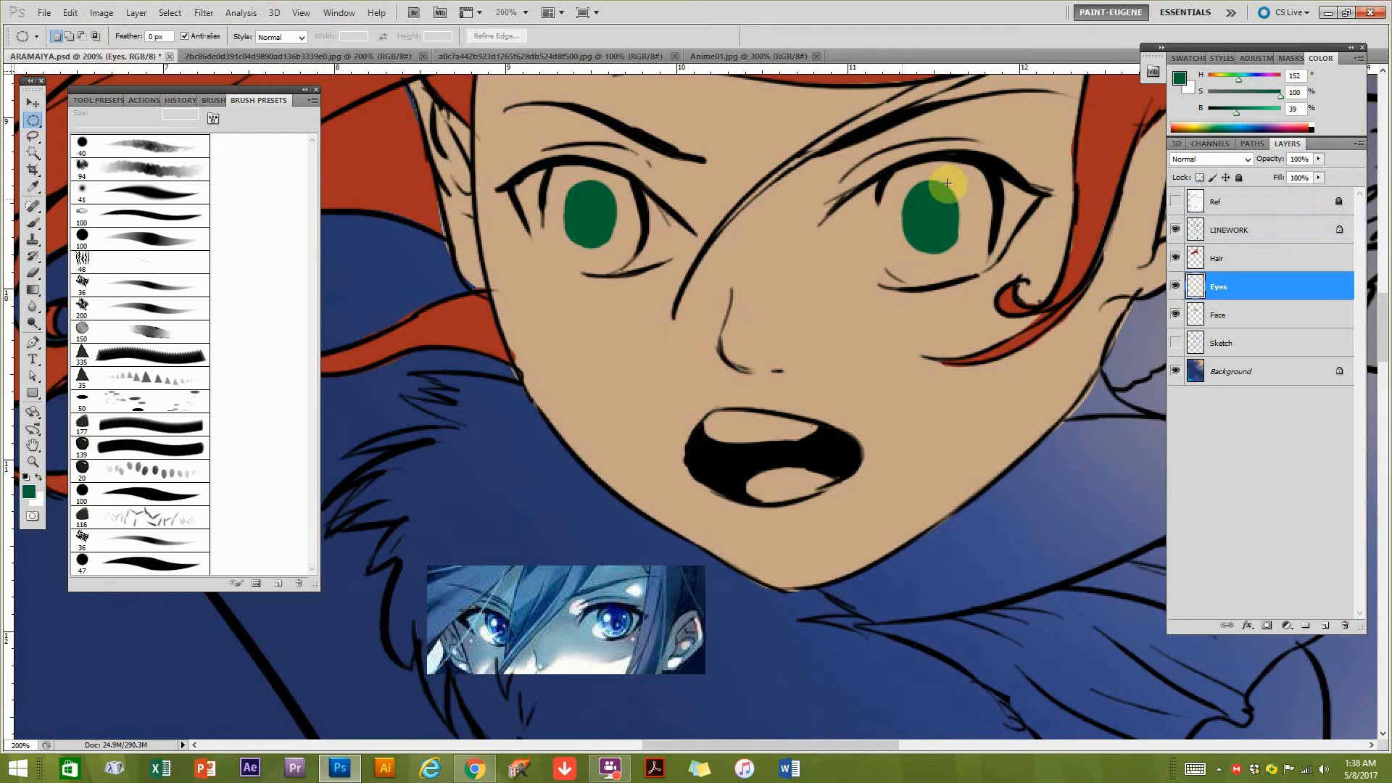
left_click_drag(893, 161, 996, 305)
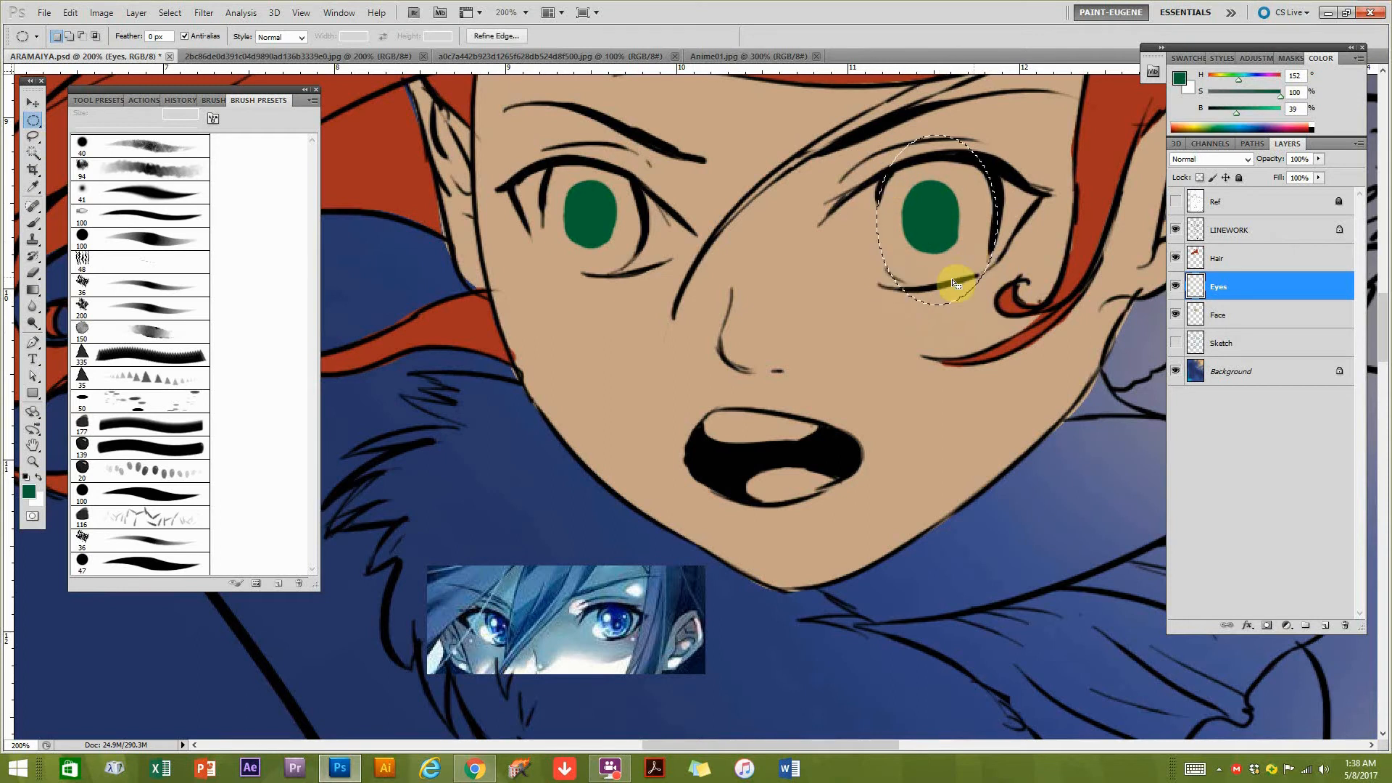
left_click(170, 13)
left_click(216, 227)
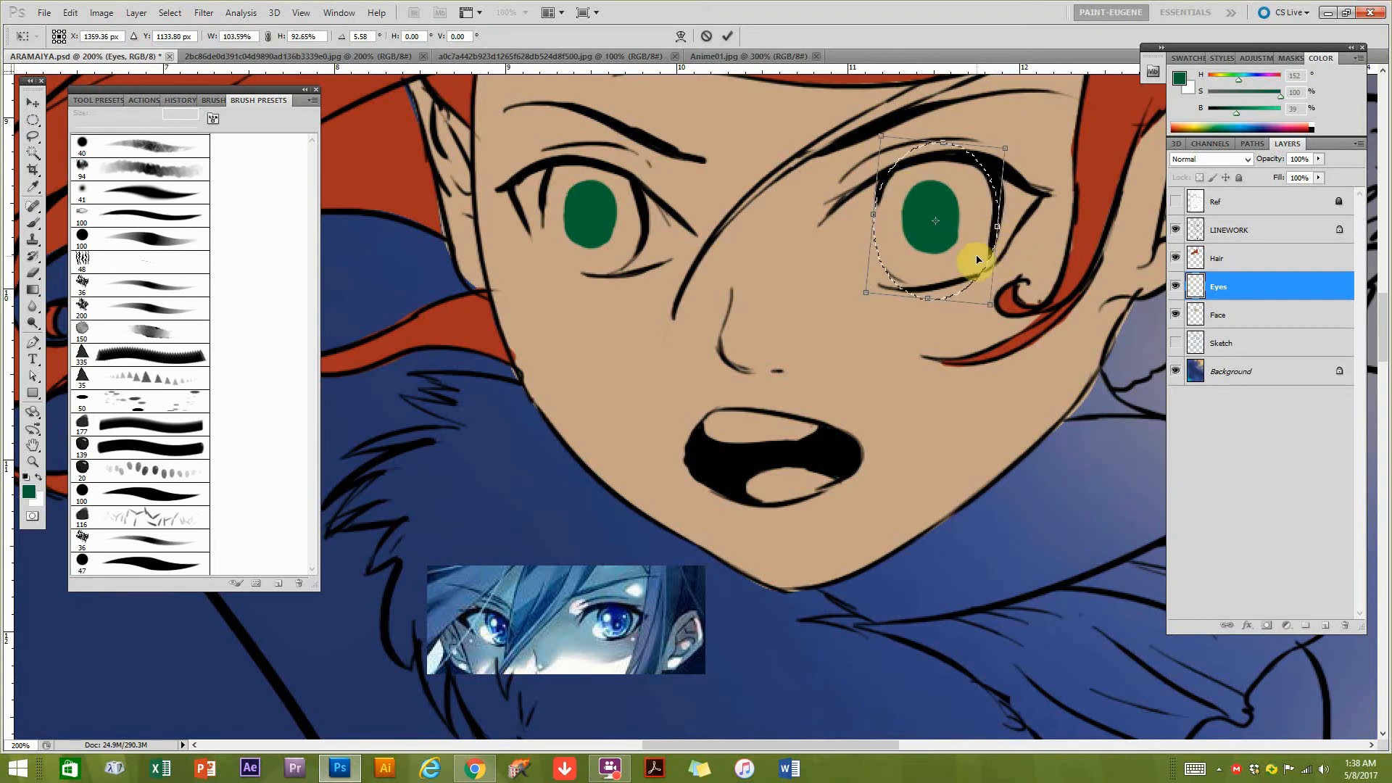
key("Return")
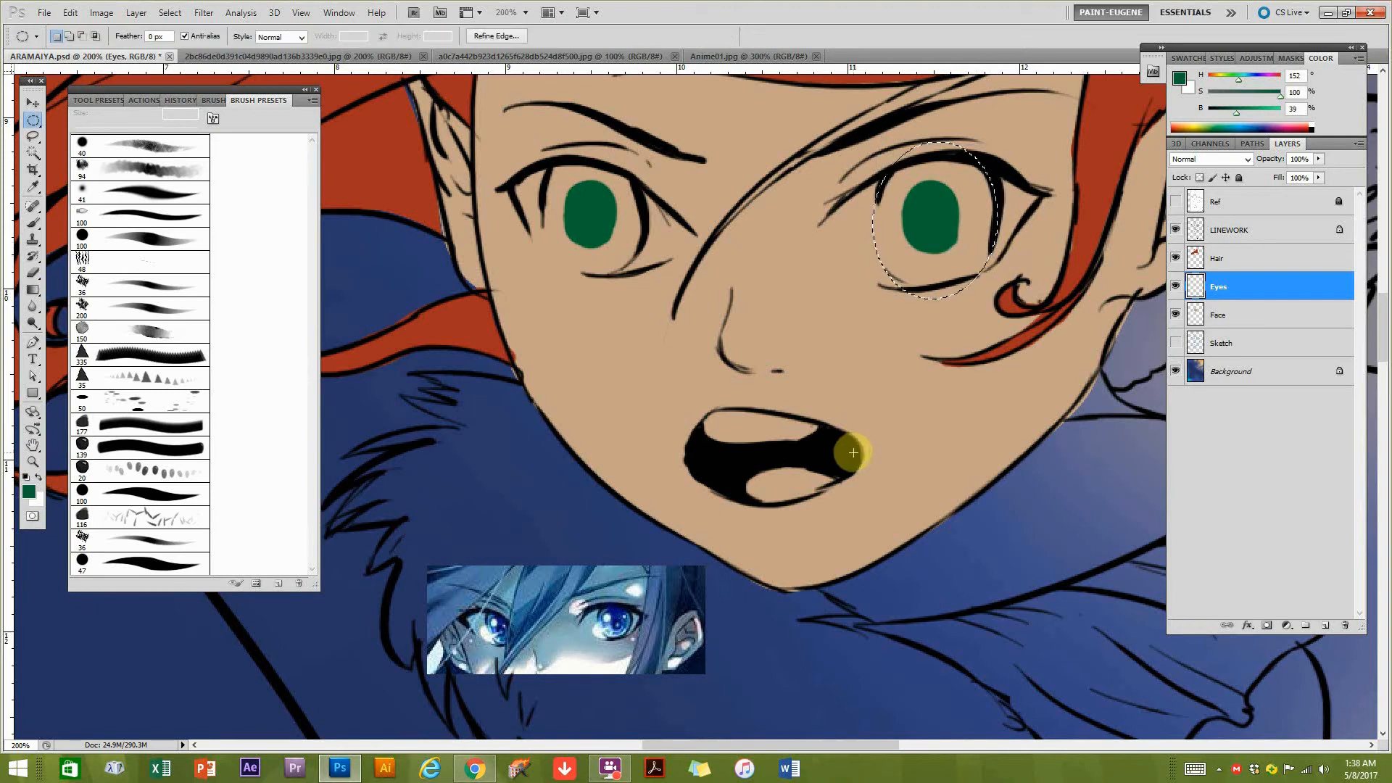
Fill the selected iris with green (H 130, S 100, B 64) and erase the overflow outside the eye outline with a 6 px eraser.
left_click_drag(1244, 110, 1251, 110)
key("alt+BackSpace")
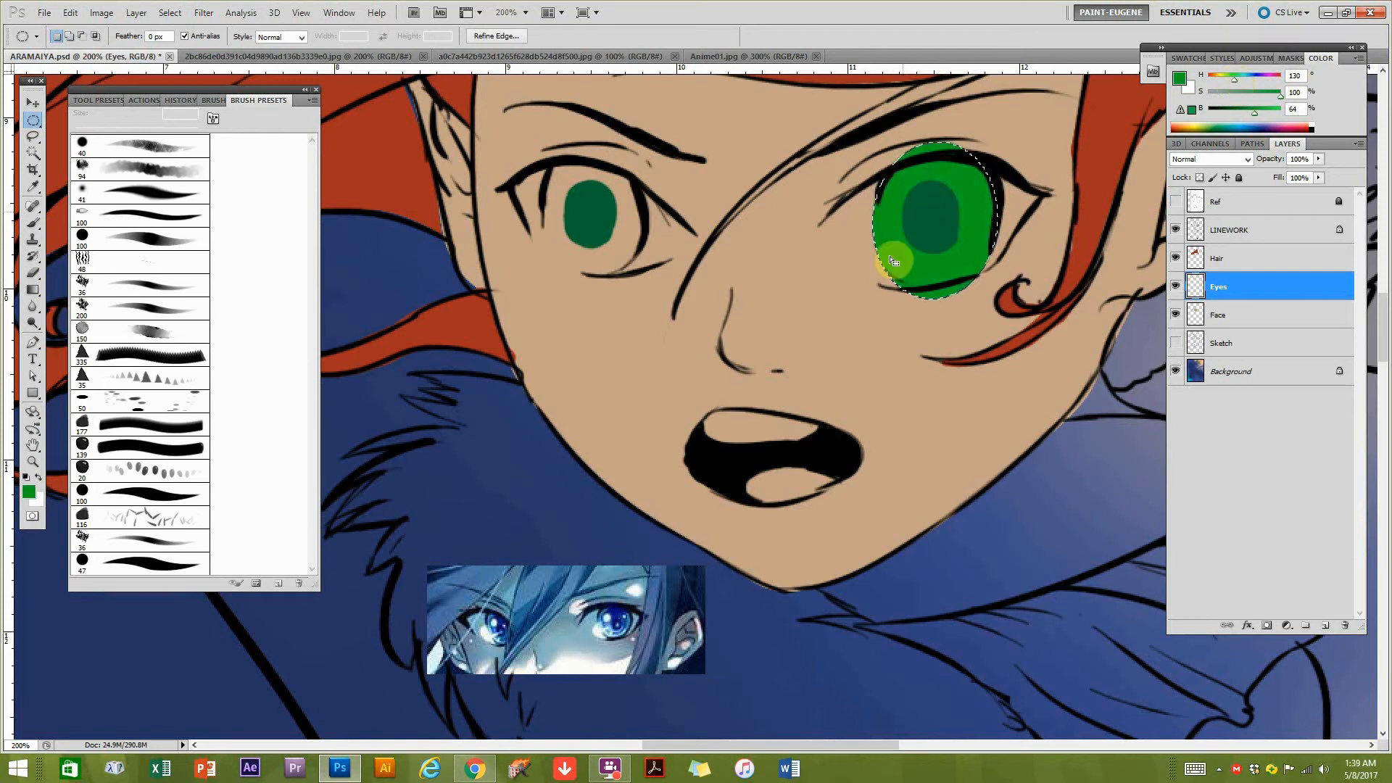
key("b")
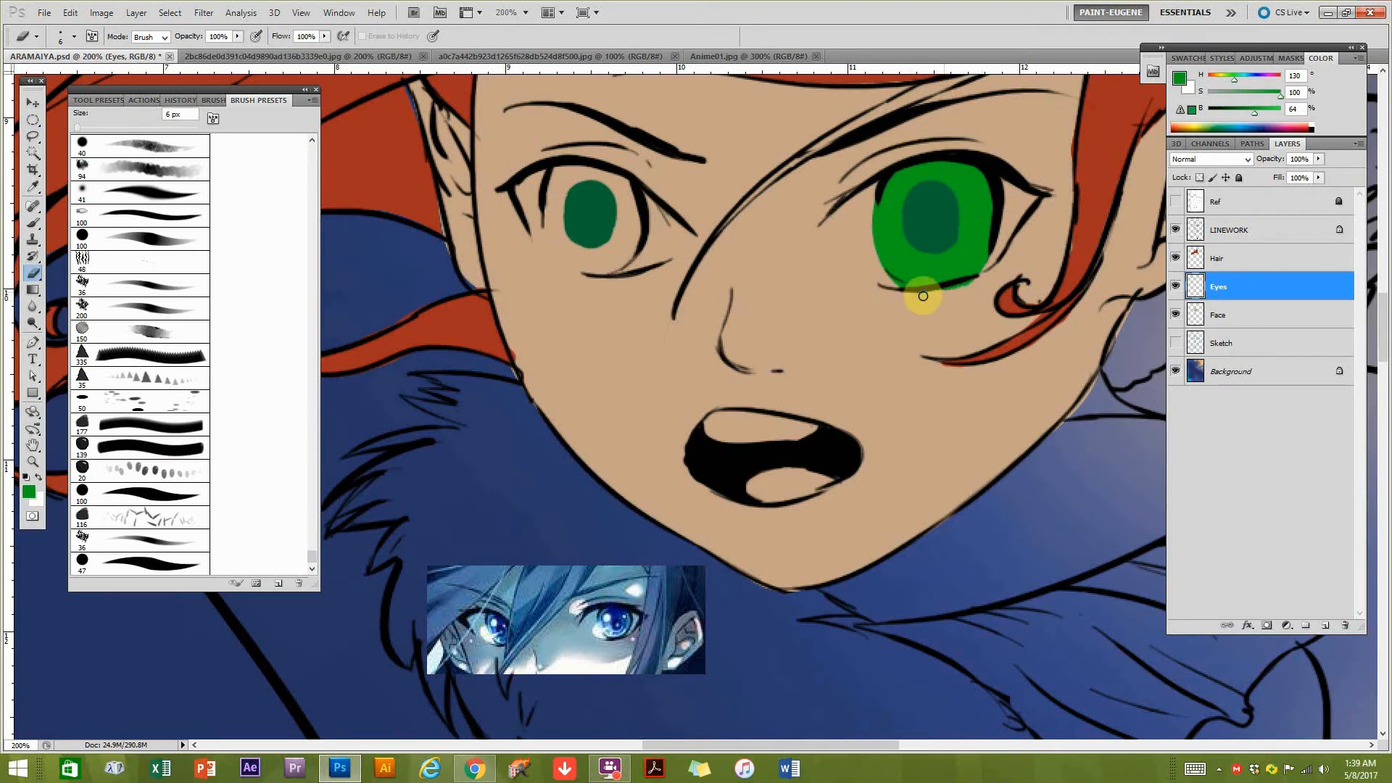
Select the iris on the left with an ellipse rotated about -4.8°, fill it with the same green and erase the overflow.
left_click(32, 119)
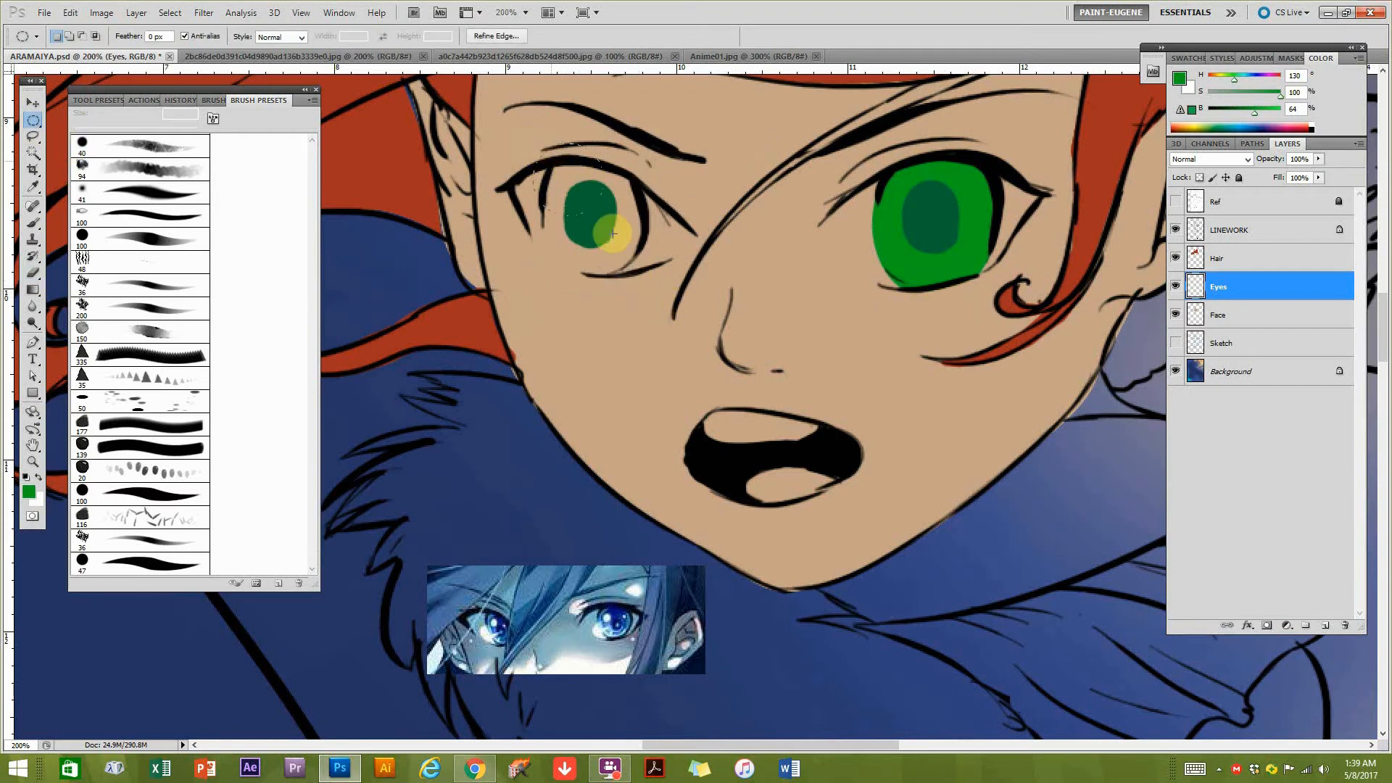
left_click_drag(634, 272, 646, 284)
left_click(170, 12)
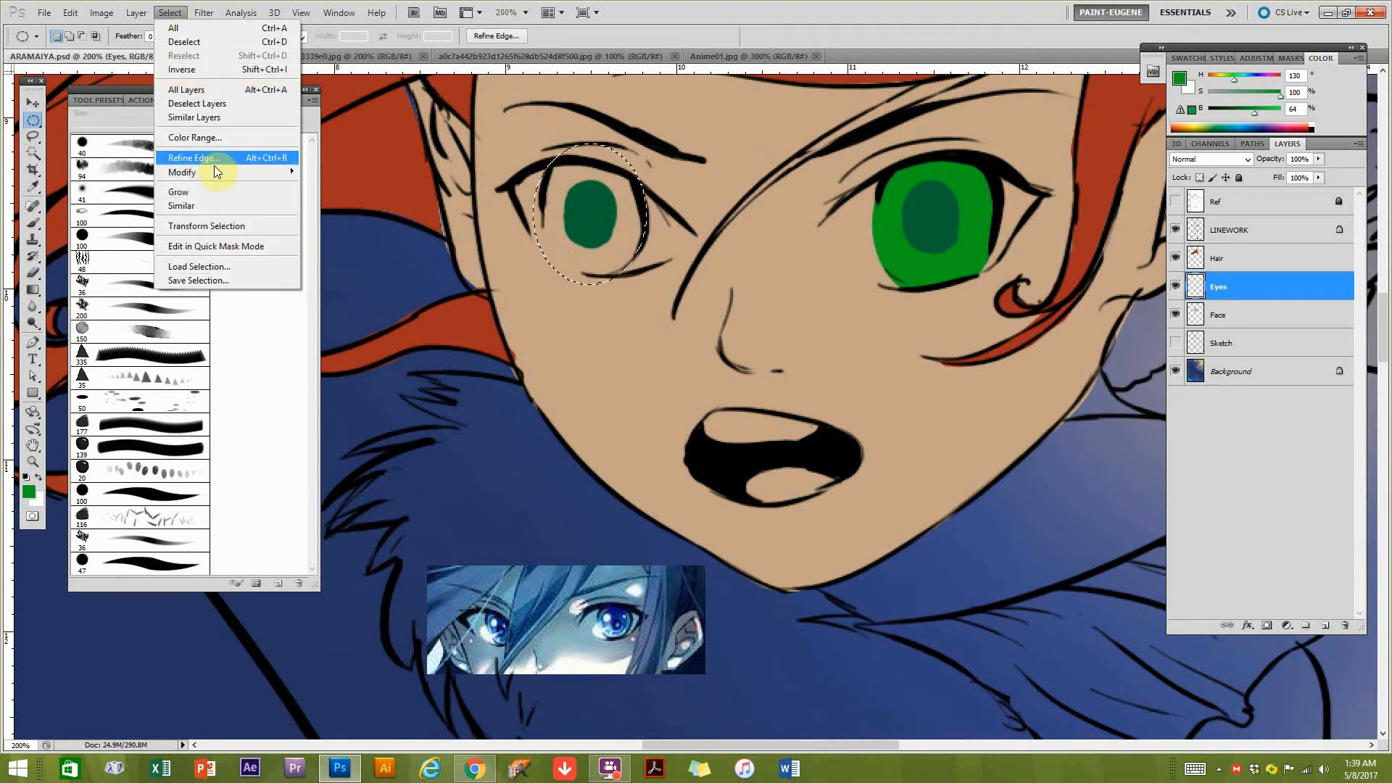
left_click(228, 226)
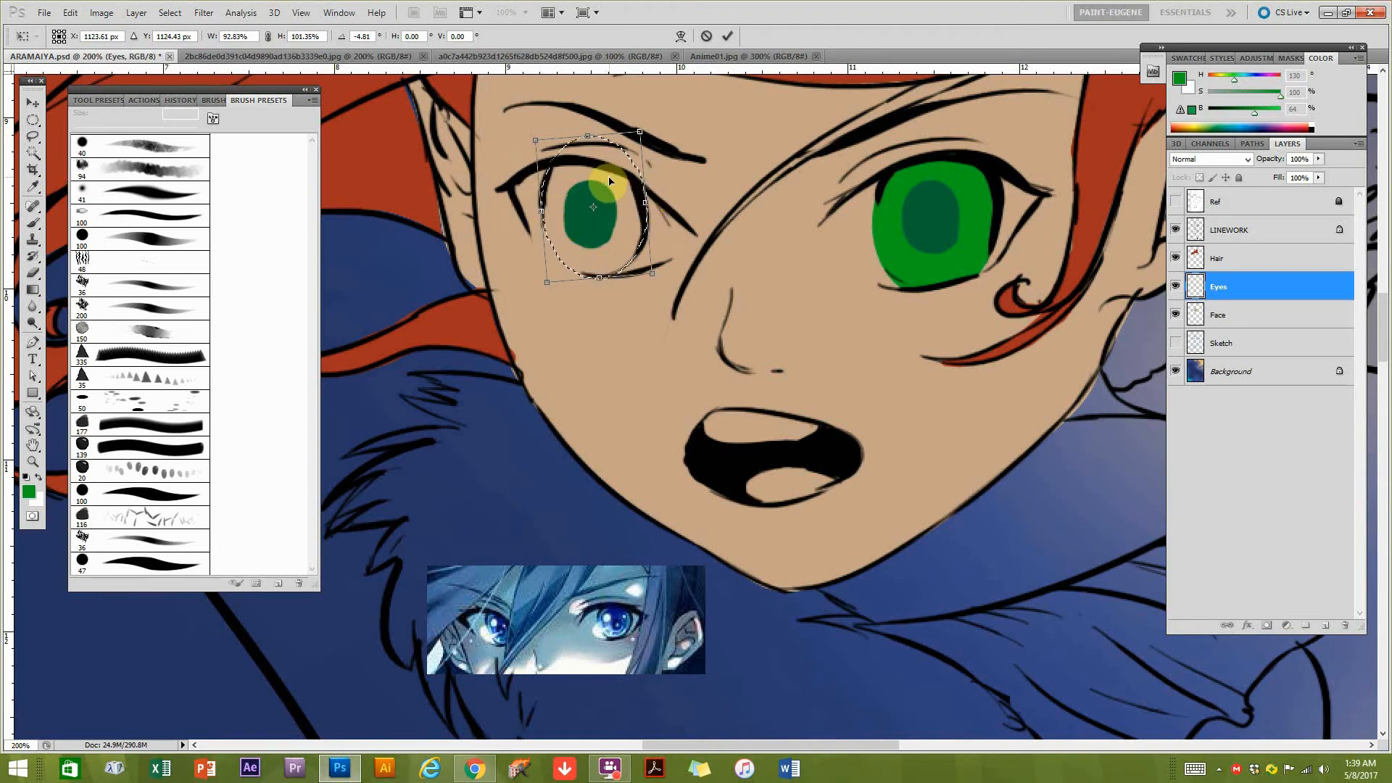
key("Return")
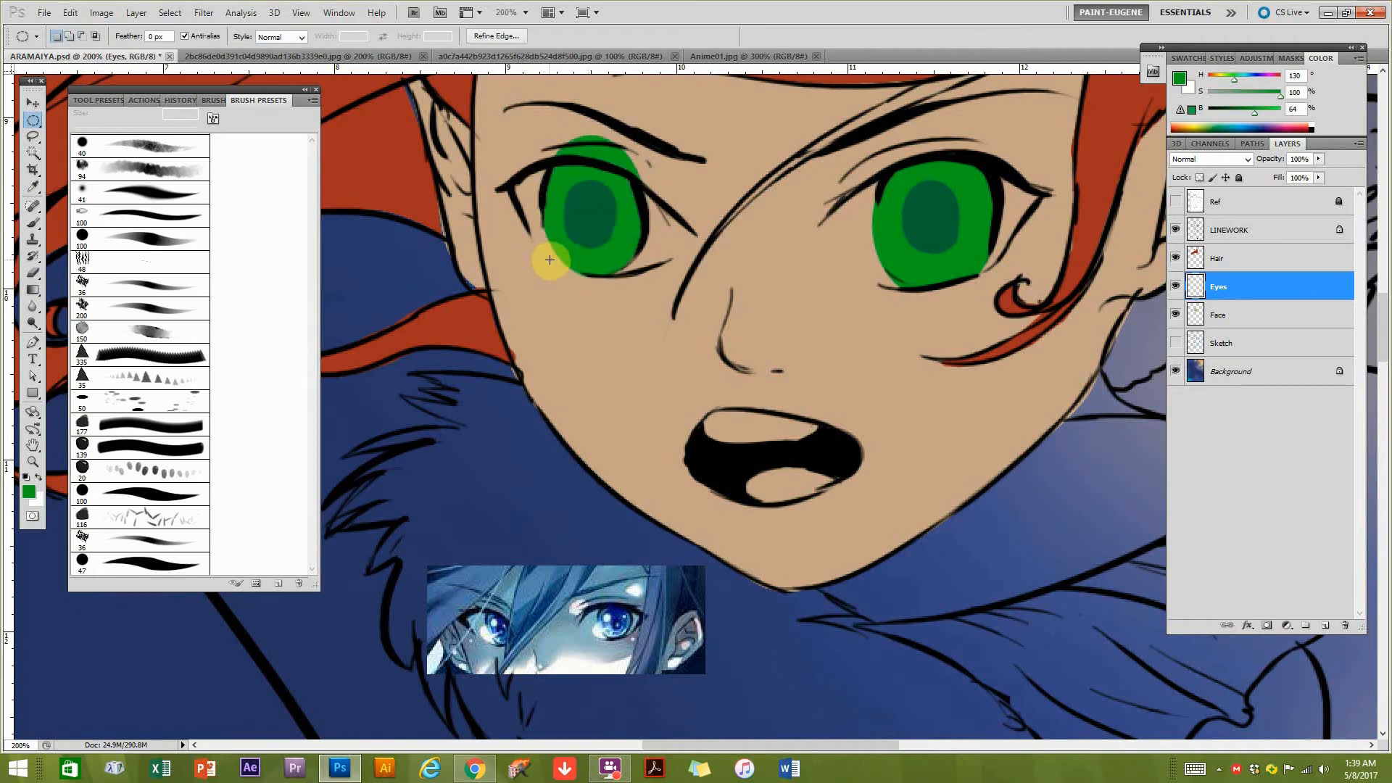
key("e")
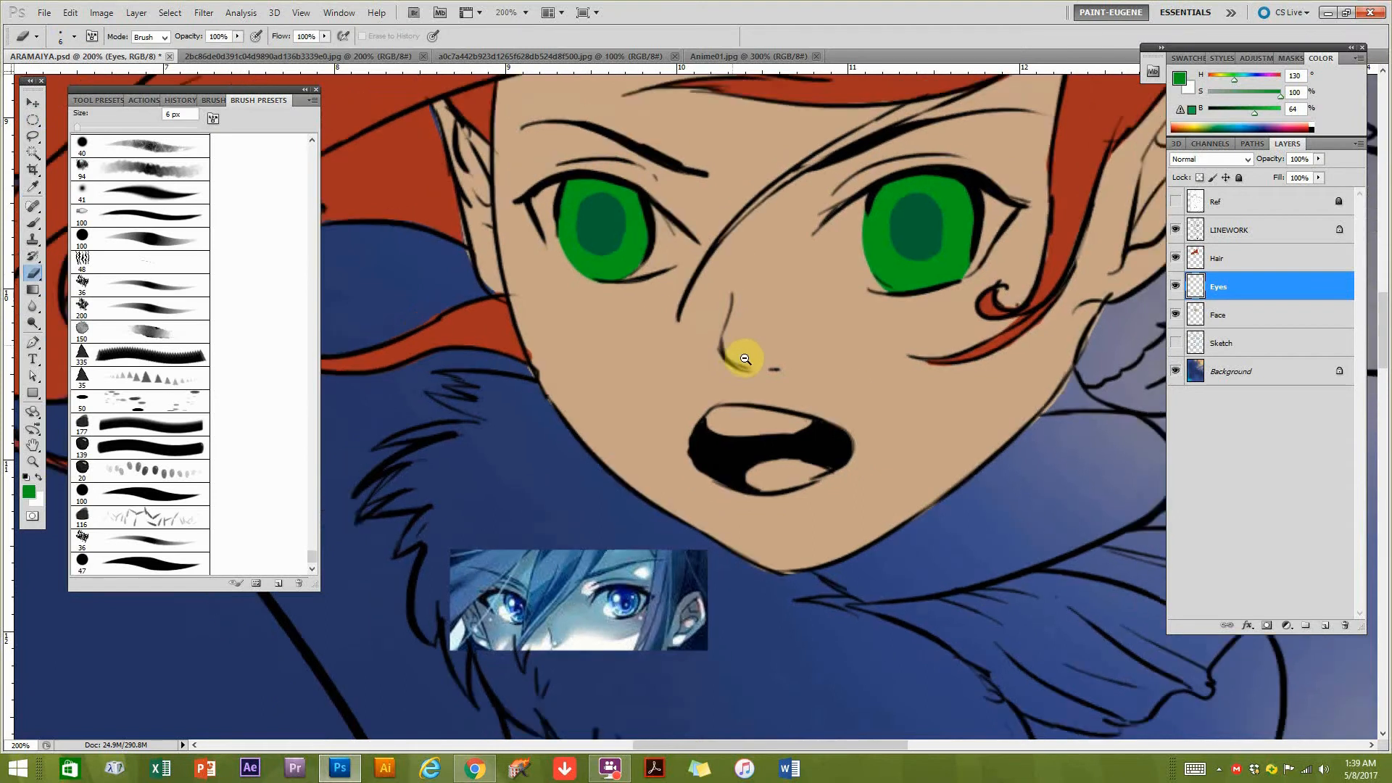
Lock the transparent pixels of the Eyes layer.
scroll(736, 348, "down", 2)
scroll(790, 359, "up", 1)
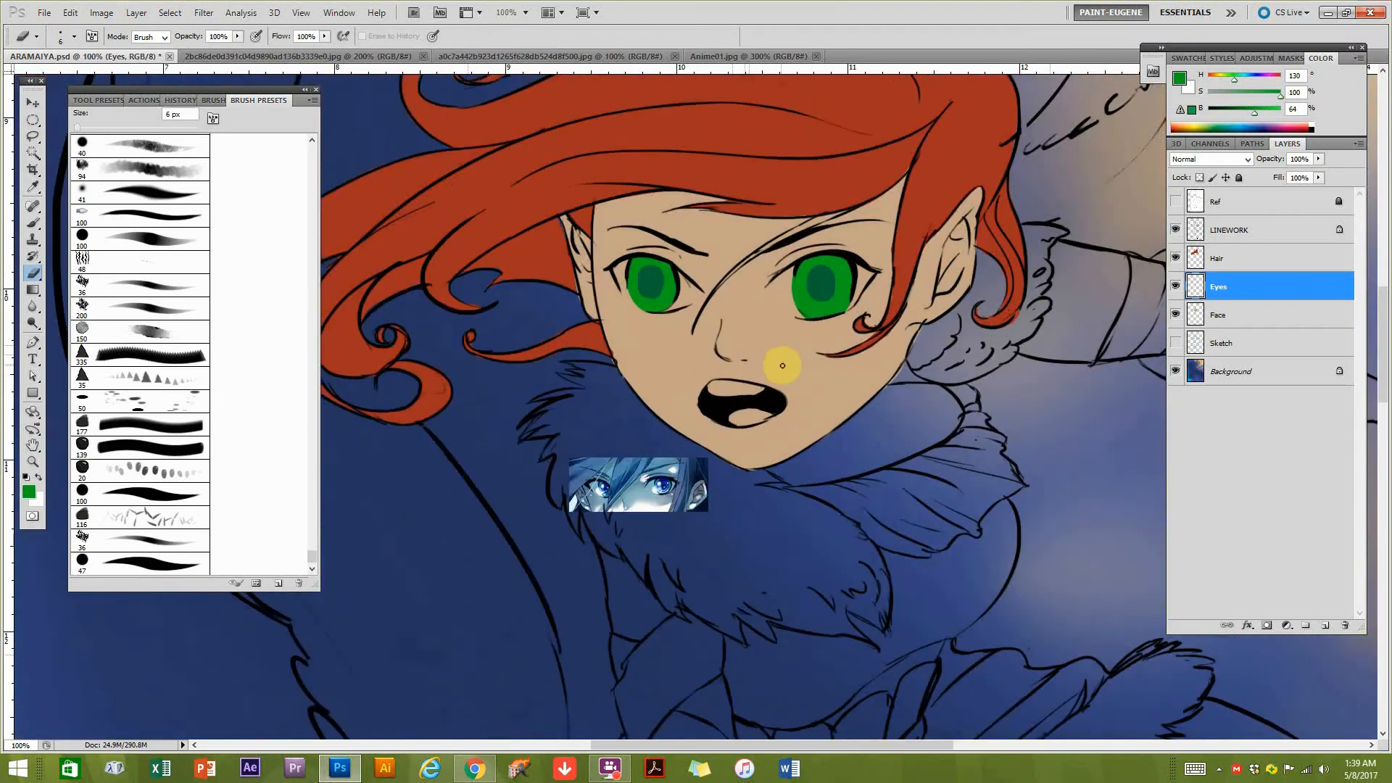
scroll(677, 499, "up", 1)
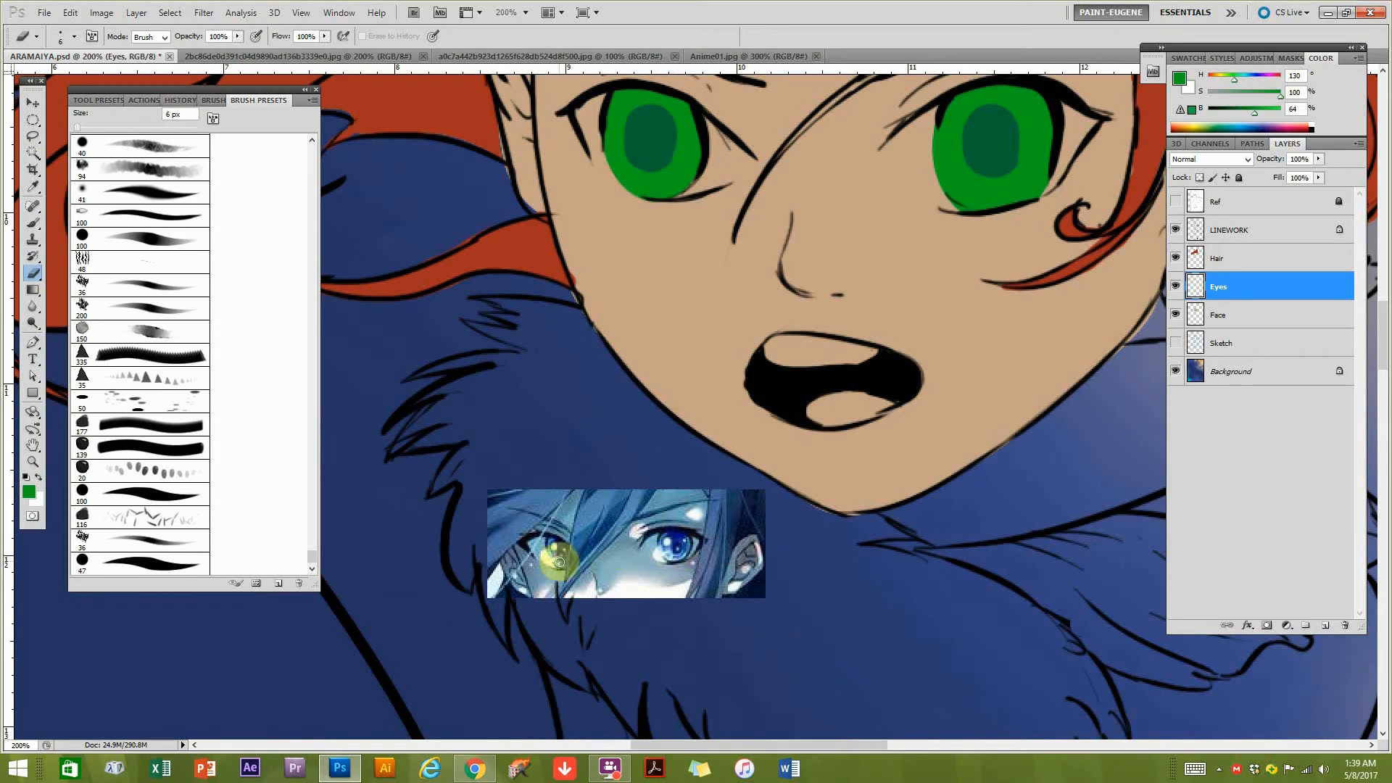
left_click_drag(823, 304, 787, 363)
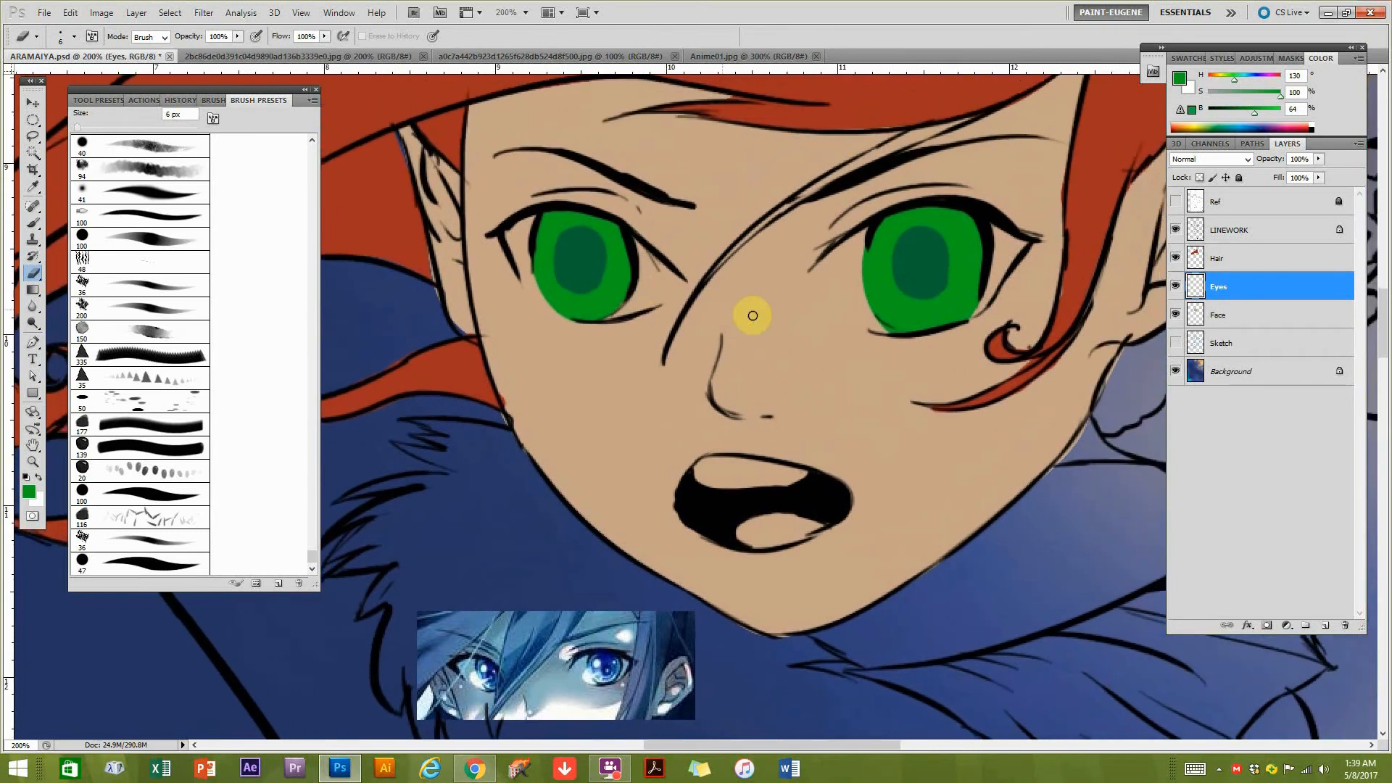
left_click(860, 355, "alt")
left_click_drag(930, 349, 859, 341)
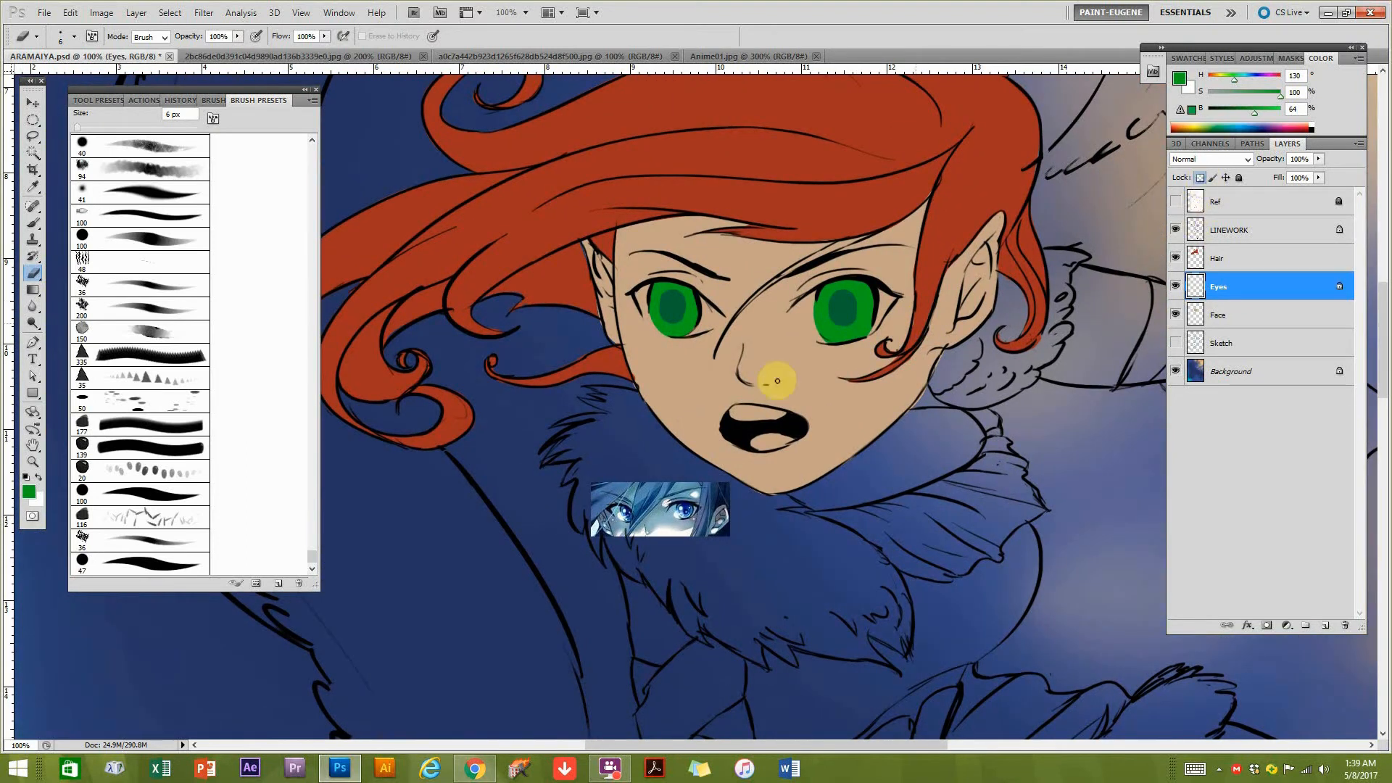
Set up a soft round brush at 80 px in Multiply mode with 41% opacity.
left_click(161, 190)
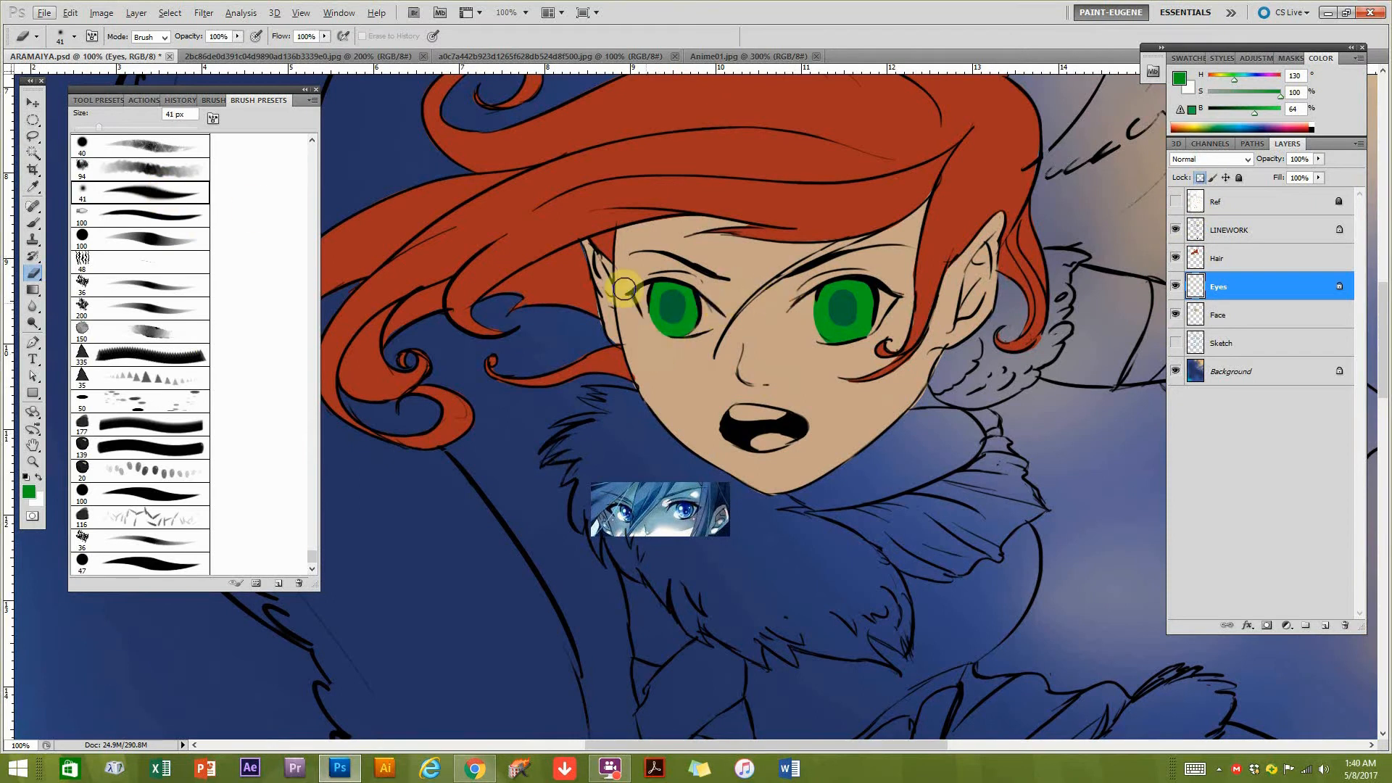
left_click(33, 224)
left_click(150, 37)
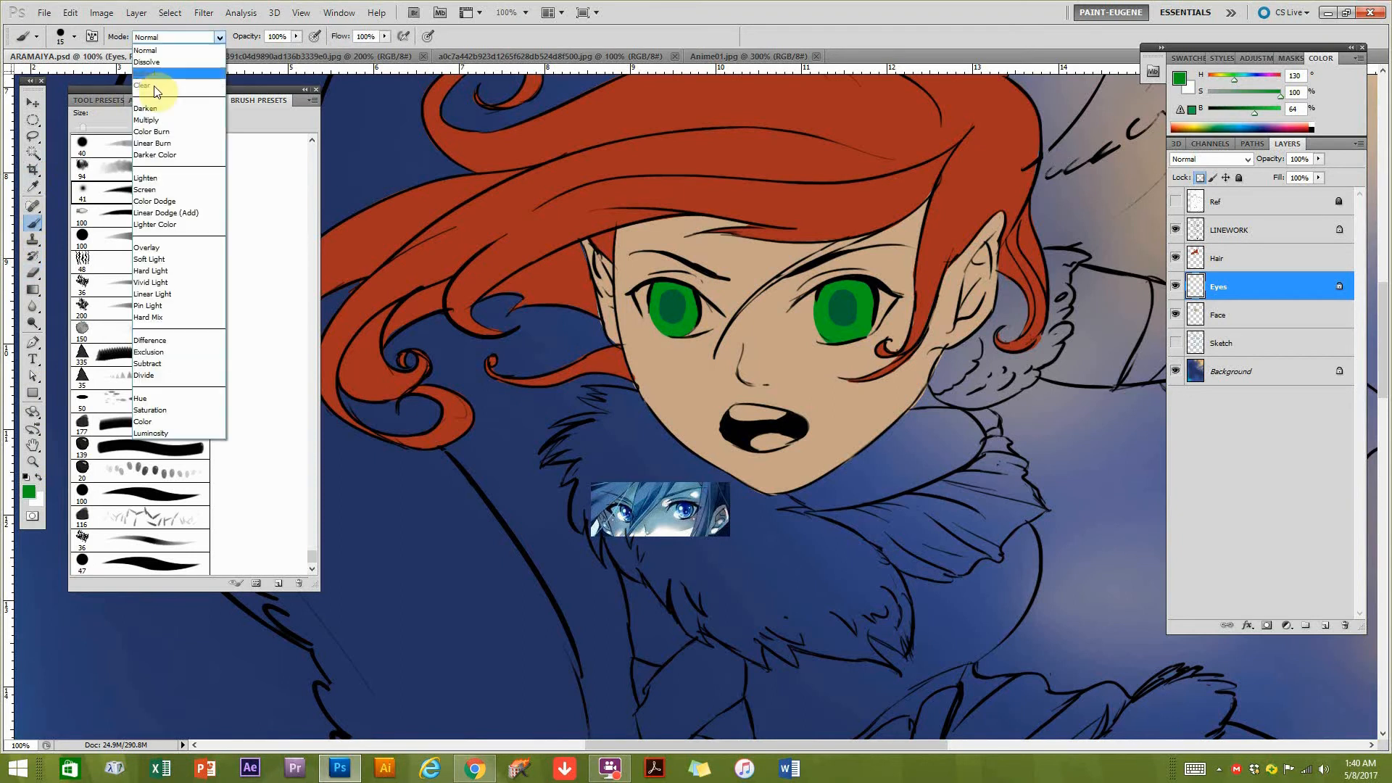
left_click(156, 130)
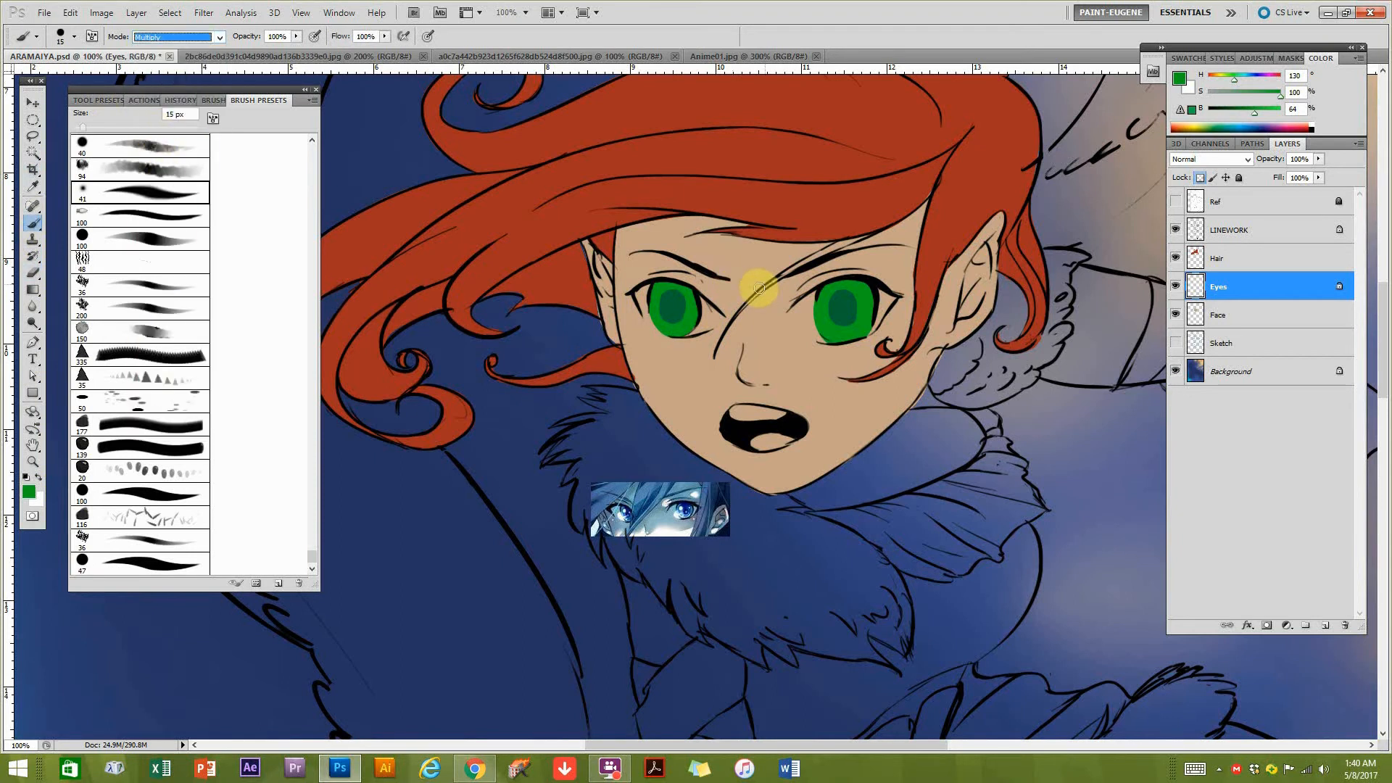
key("bracketright")
key("bracketright")
key("bracketright")
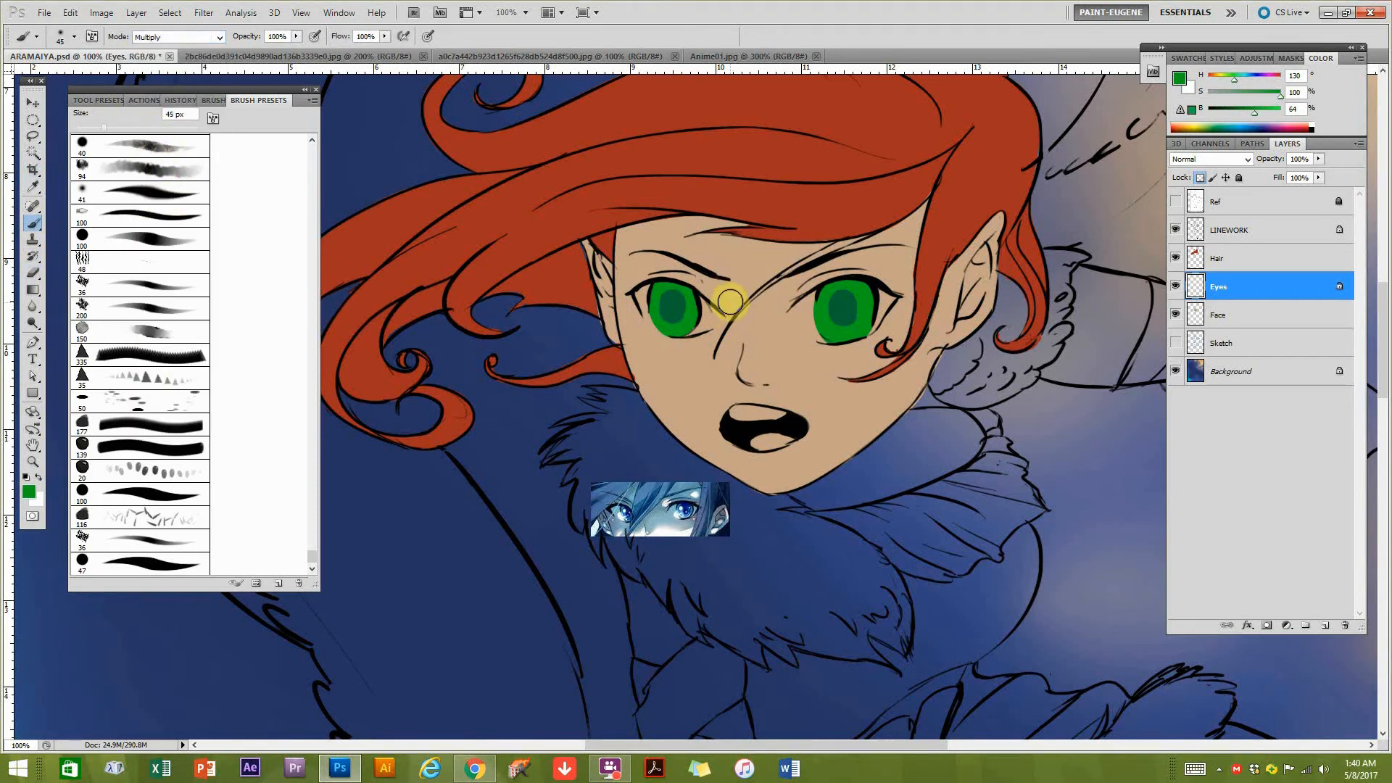
key("bracketright")
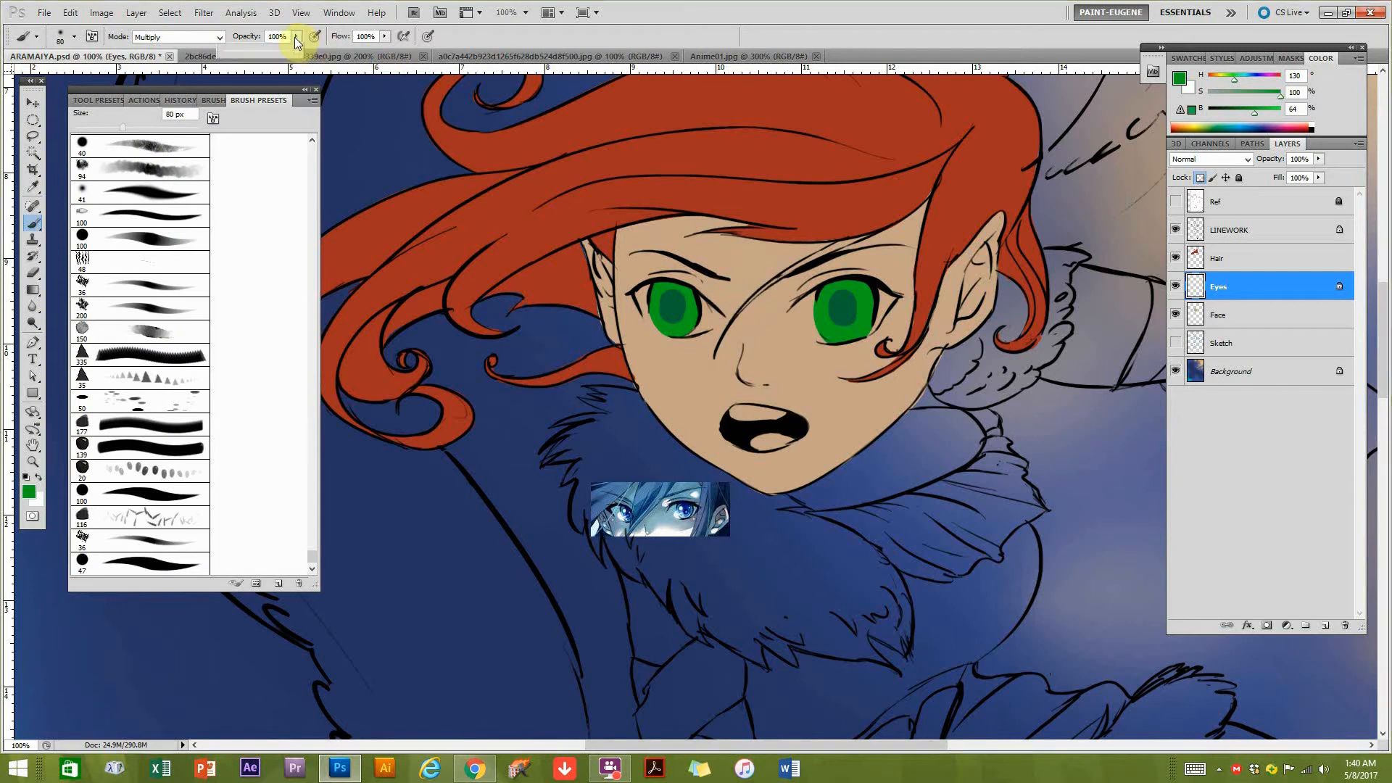
Shade the upper parts of both irises with green Multiply strokes on the Eyes layer.
left_click(713, 297)
left_click(677, 309)
left_click_drag(728, 295, 637, 277)
mouse_move(787, 290)
left_mouse_down()
mouse_move(908, 287)
mouse_move(864, 272)
mouse_move(740, 282)
left_mouse_up()
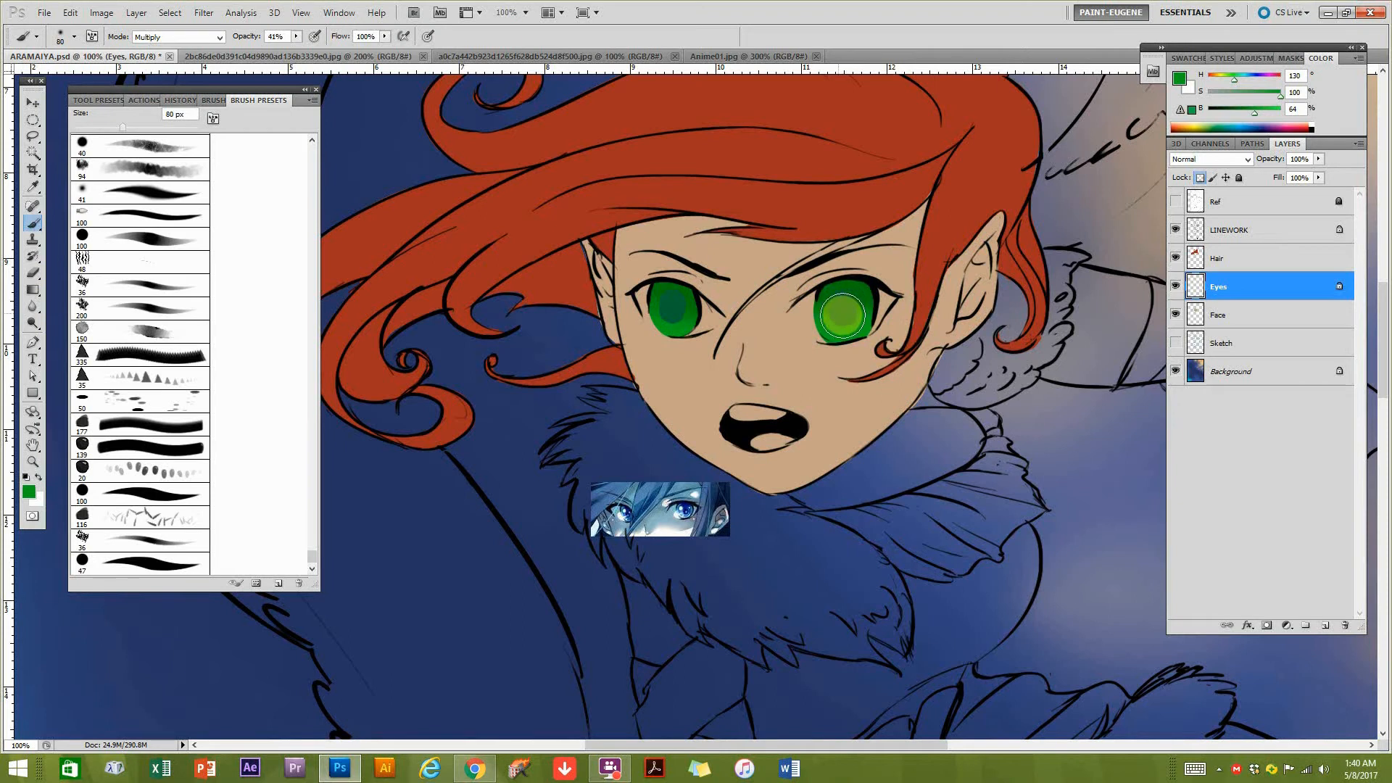
left_click_drag(841, 310, 863, 295)
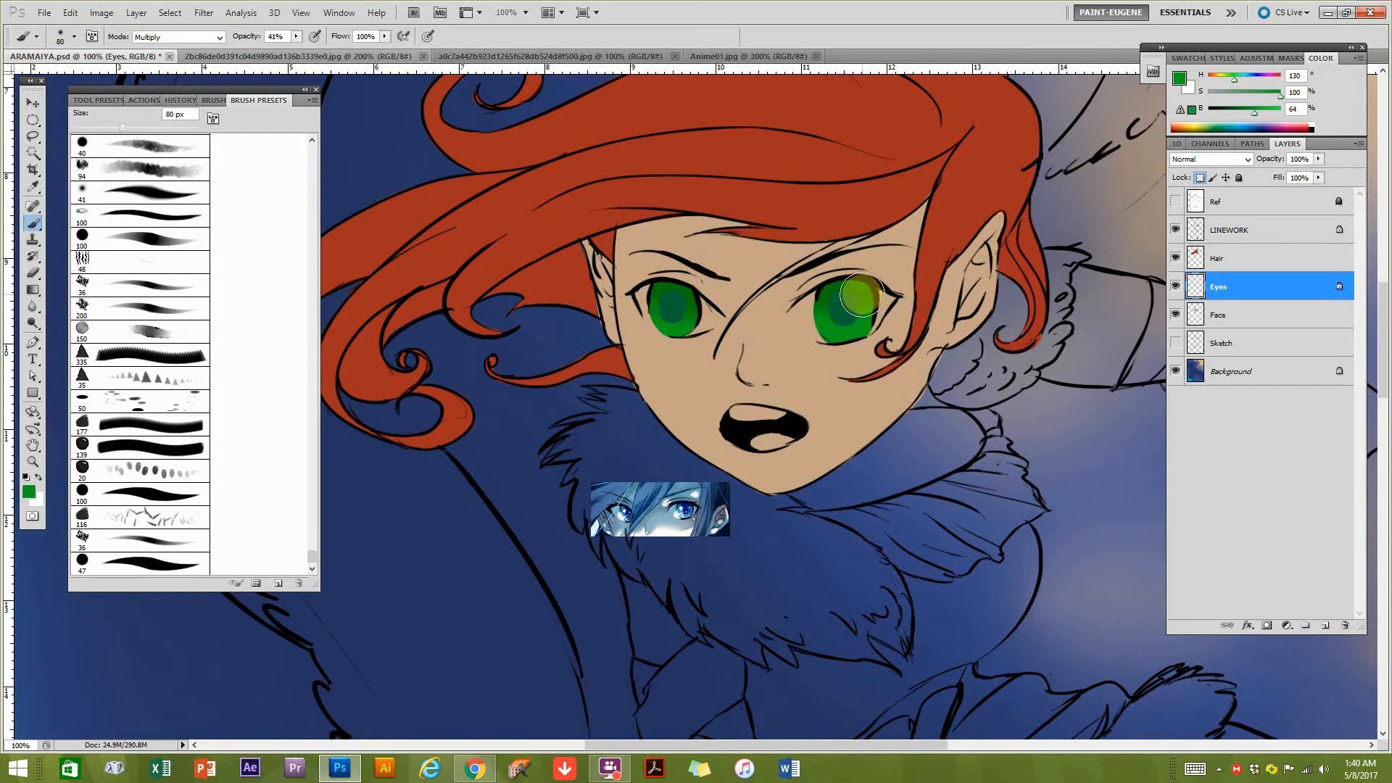
Darken both pupils on the LINEWORK layer with a darker green (H 130, S 100, B 35).
left_click(1232, 229)
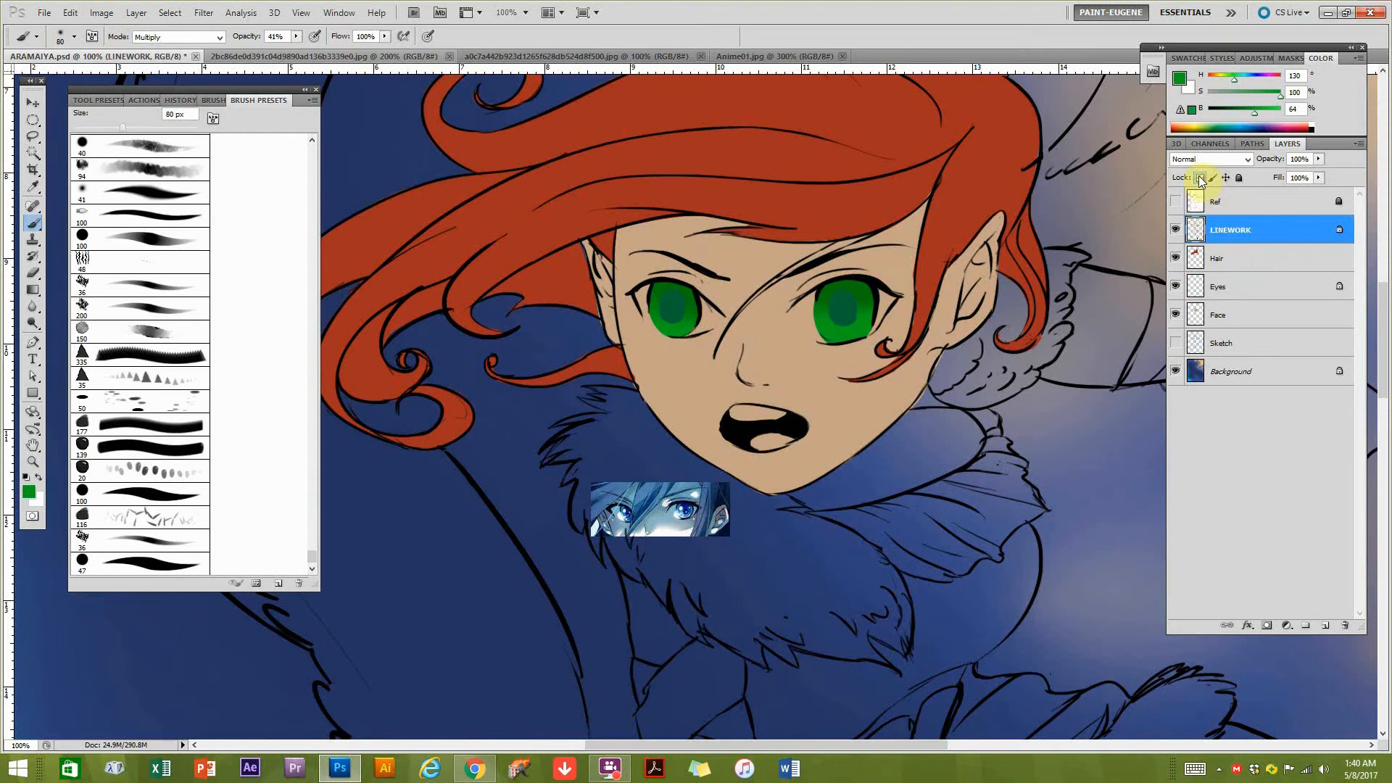
left_click(1237, 111)
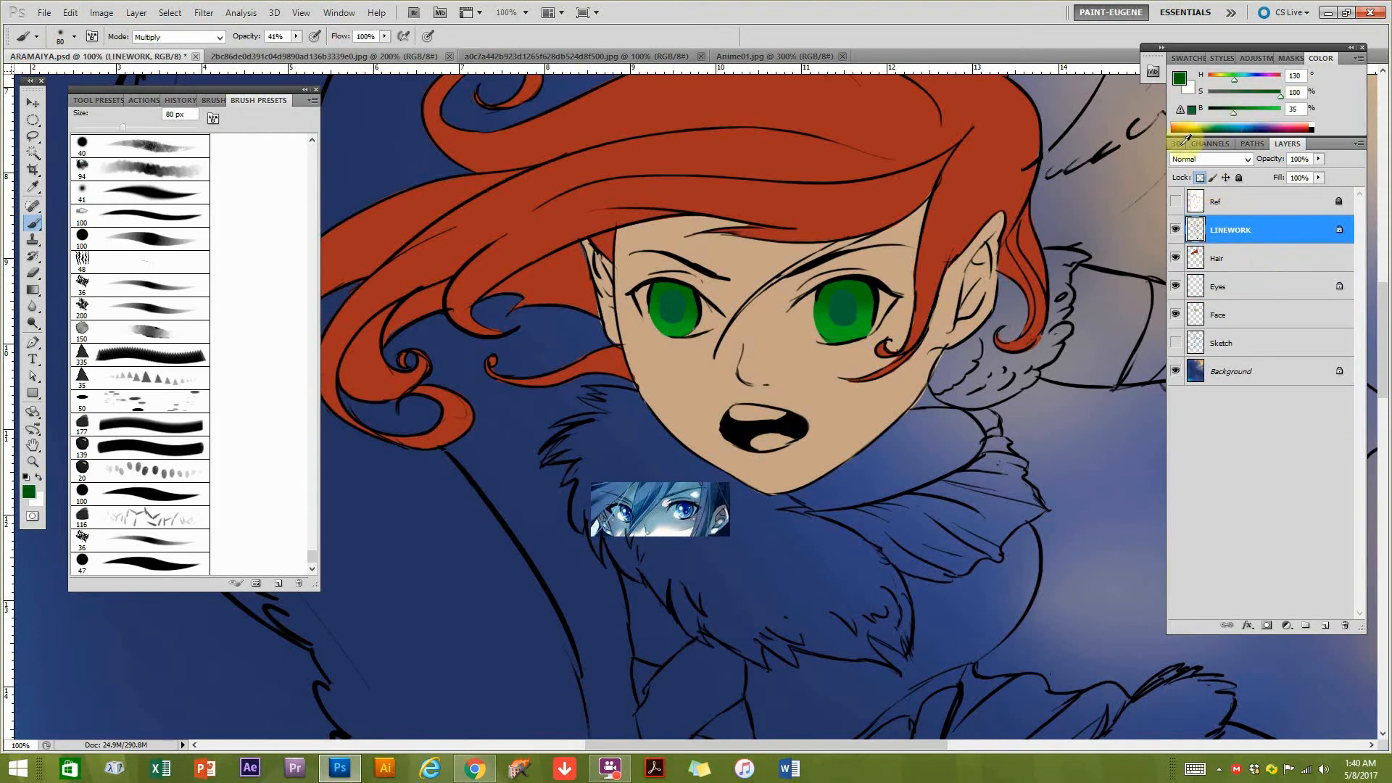
mouse_move(831, 329)
left_mouse_down()
mouse_move(847, 305)
mouse_move(833, 288)
left_mouse_up()
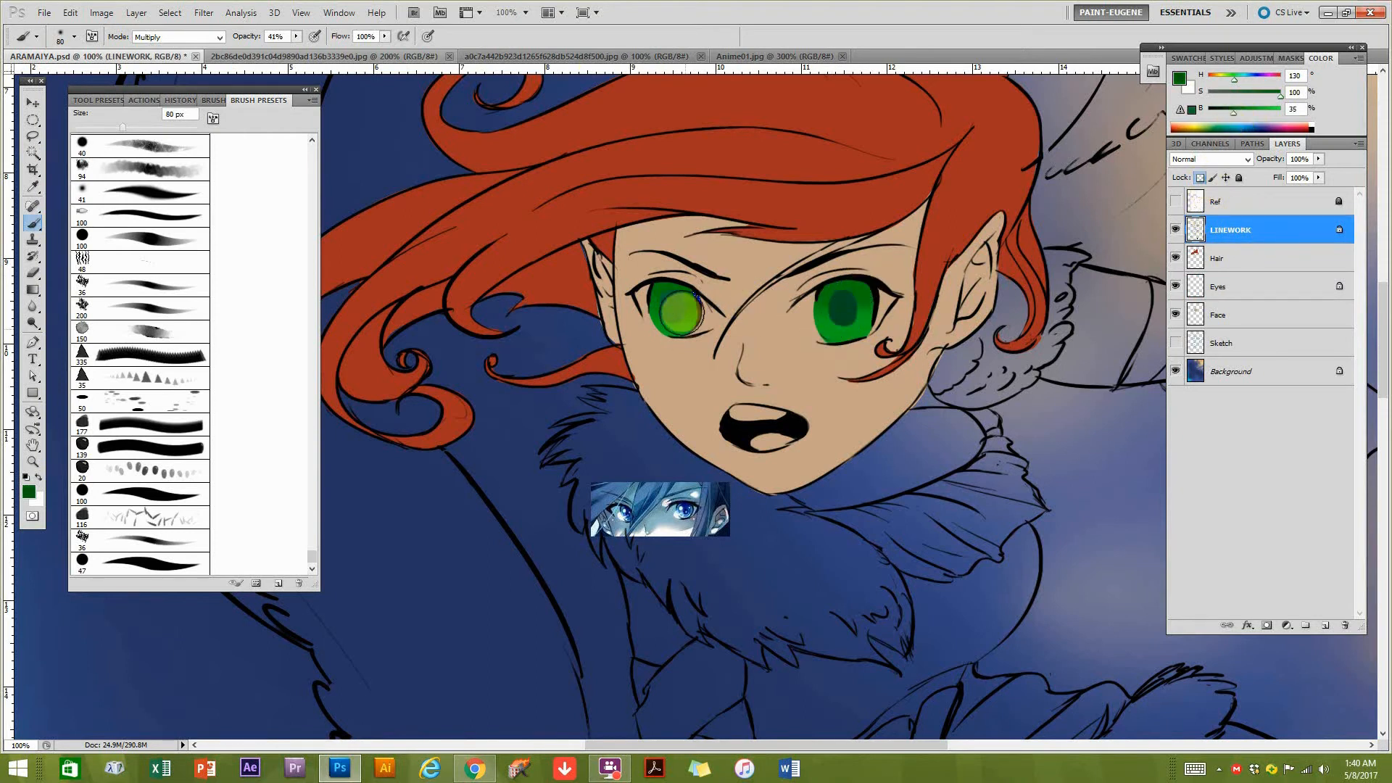
Return to the Eyes layer and set a pale green (H 130, S 29, B 71) brush with 66% hardness in Color Dodge mode.
left_click(1241, 321)
left_click(1233, 288)
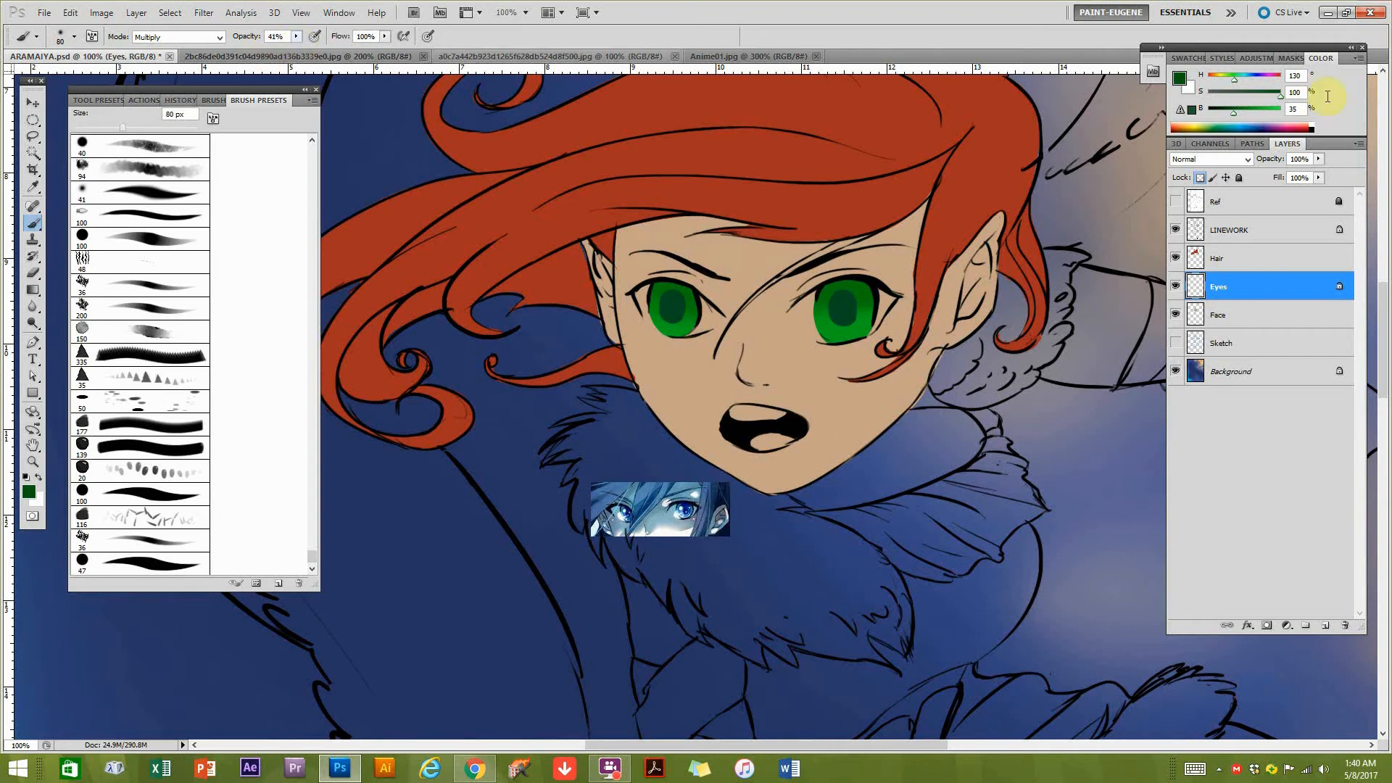
left_click(1253, 112)
left_click_drag(1232, 98, 1229, 97)
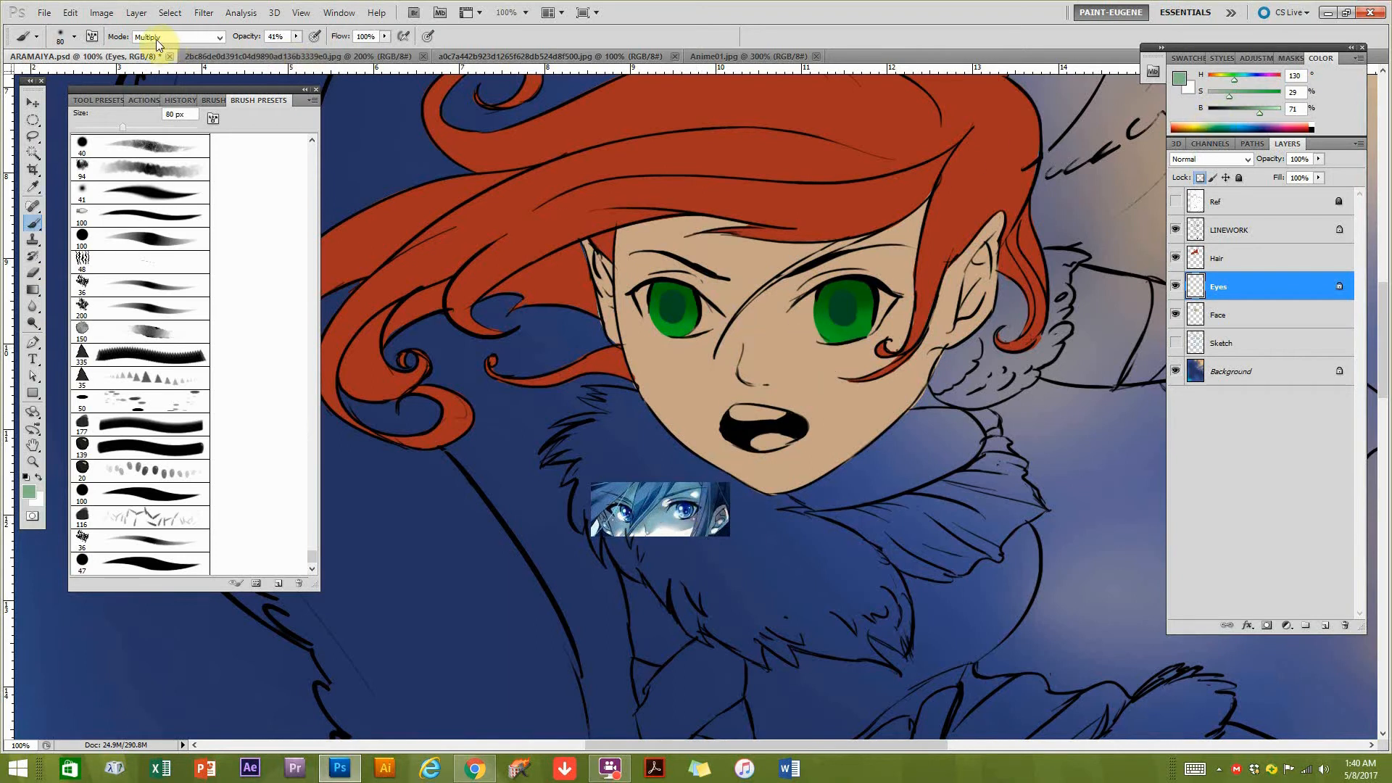
left_click(215, 102)
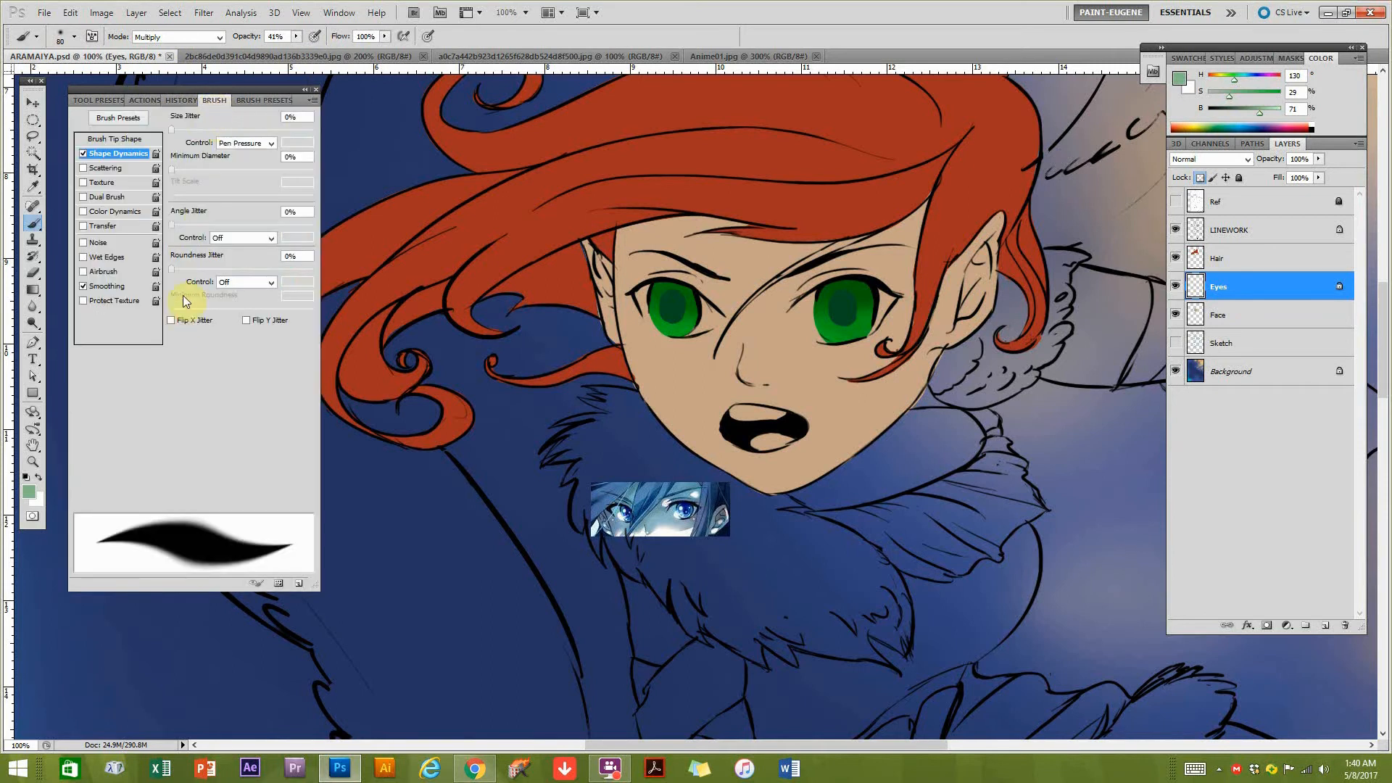
left_click(110, 140)
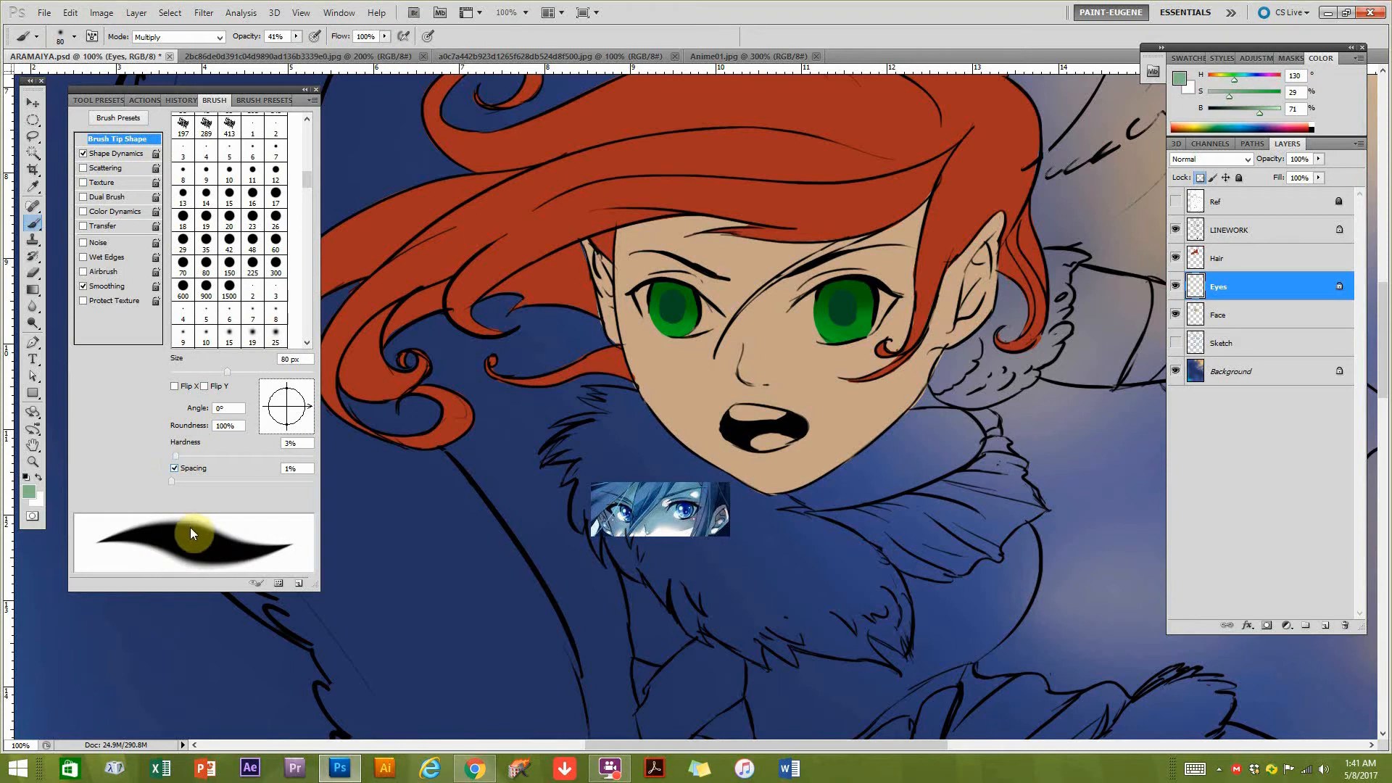
left_click_drag(184, 458, 261, 472)
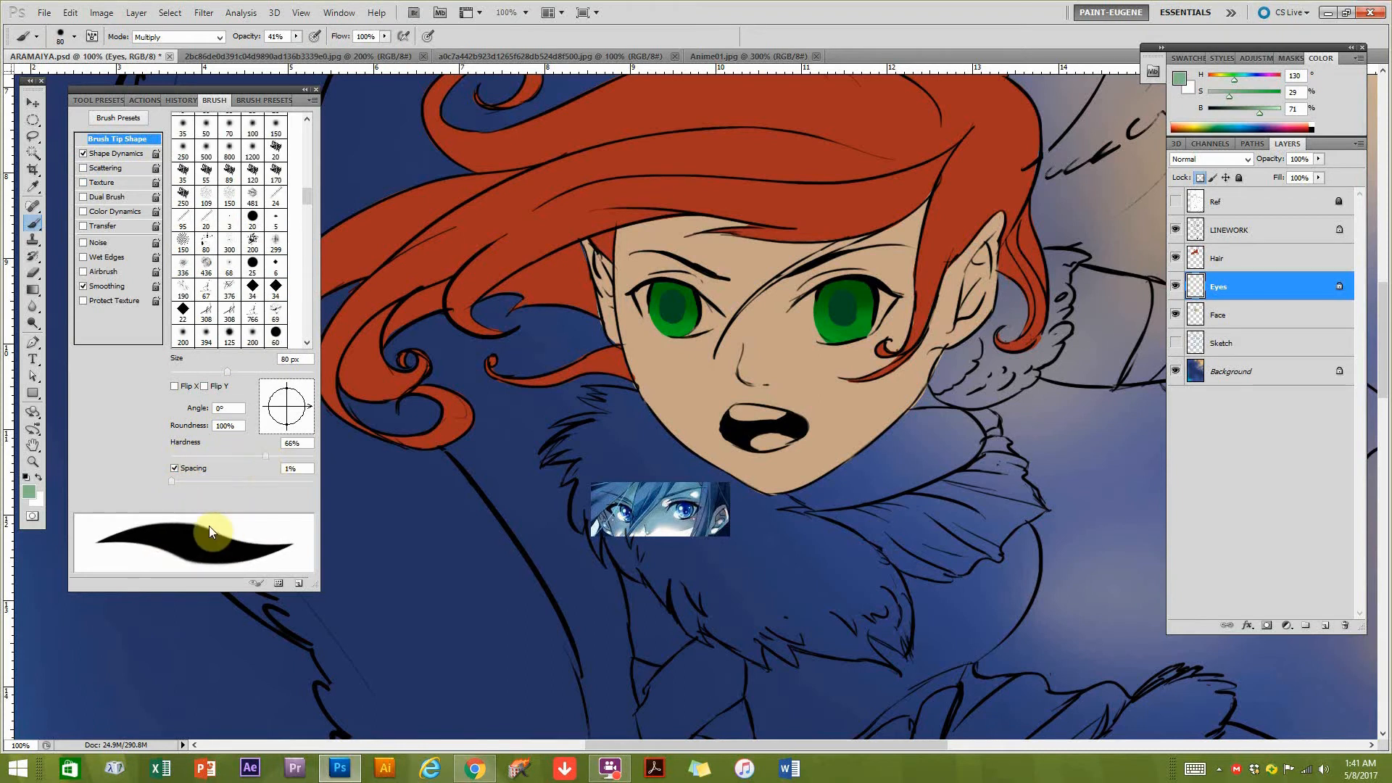
left_click(178, 37)
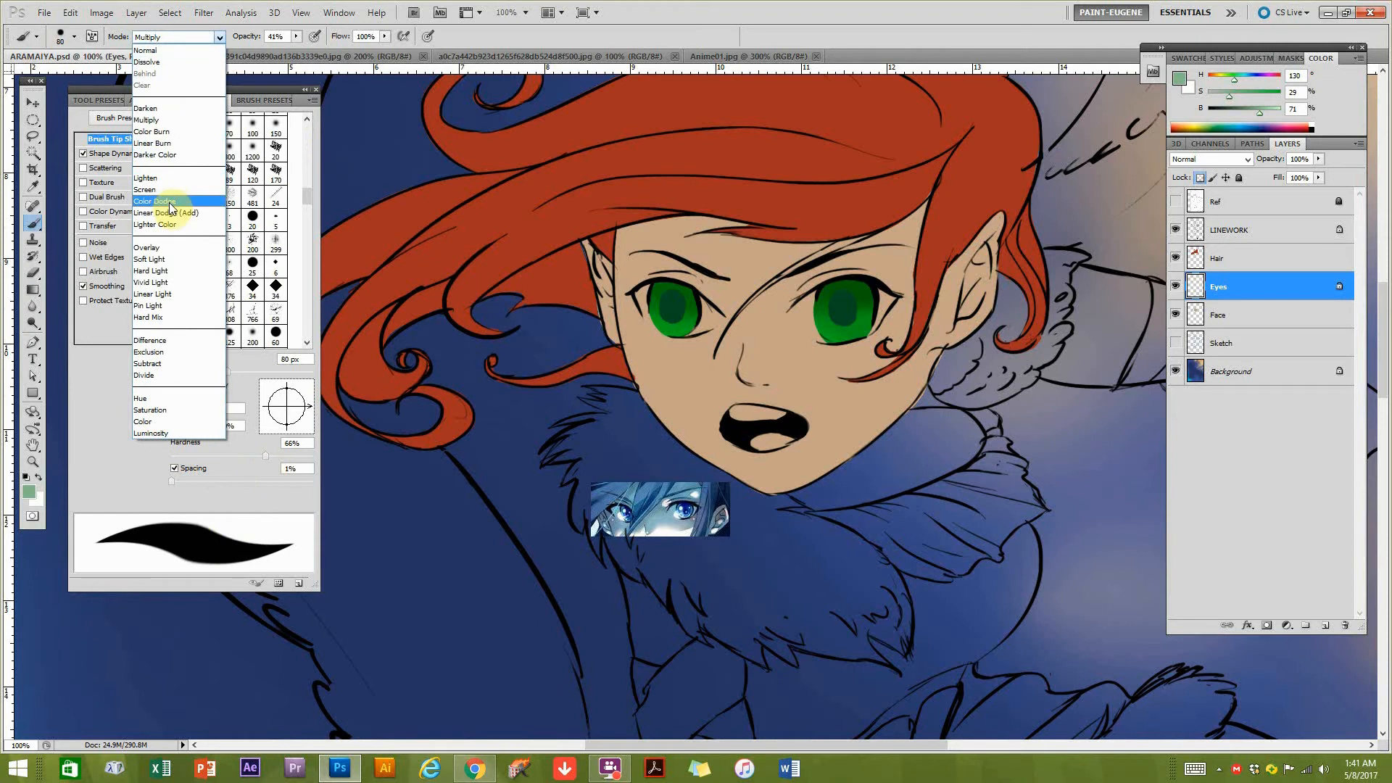
left_click(172, 206)
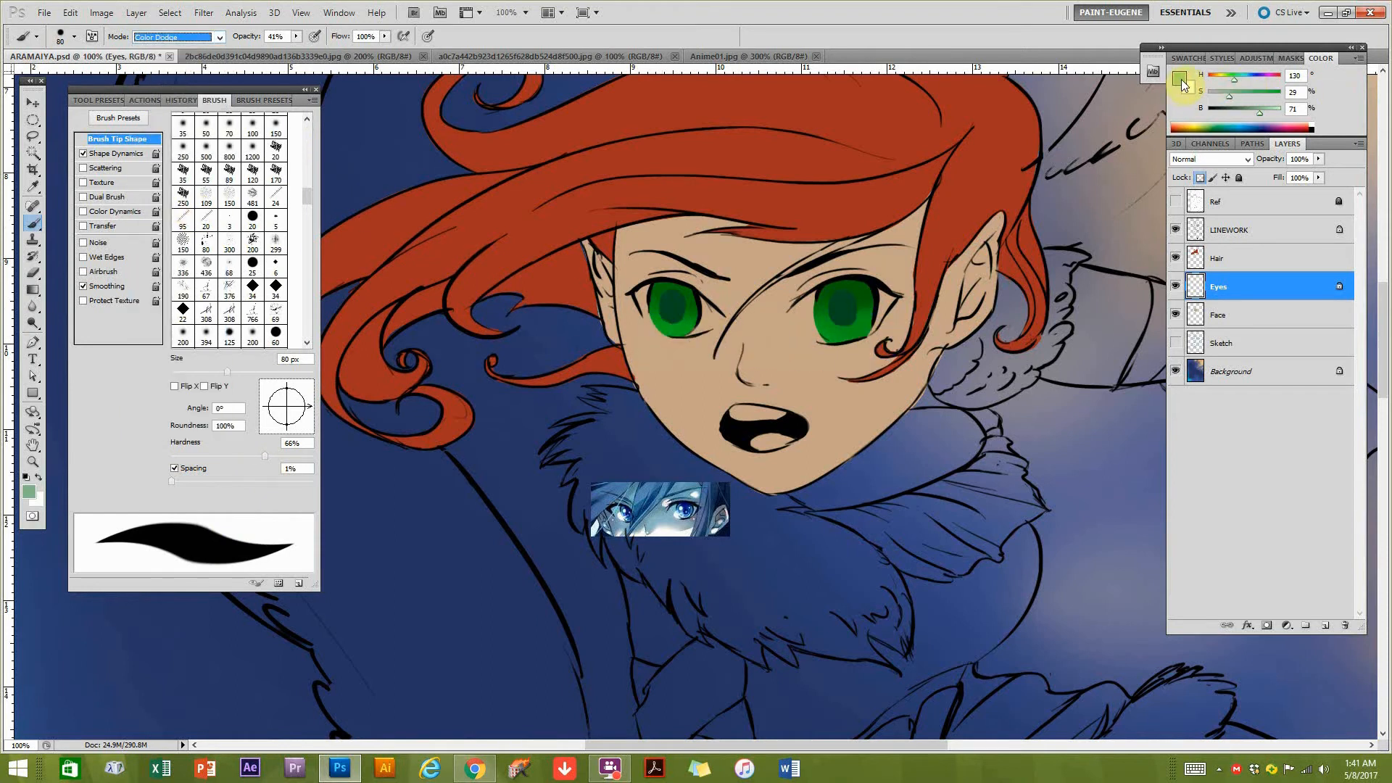
Reduce the brush opacity to 15% and paint Color Dodge highlights on the lower parts of both irises.
mouse_move(670, 326)
left_mouse_down()
mouse_move(662, 308)
mouse_move(655, 336)
mouse_move(649, 320)
mouse_move(663, 330)
left_mouse_up()
key("ctrl+z")
left_click(297, 38)
left_click(276, 52)
left_click(661, 330)
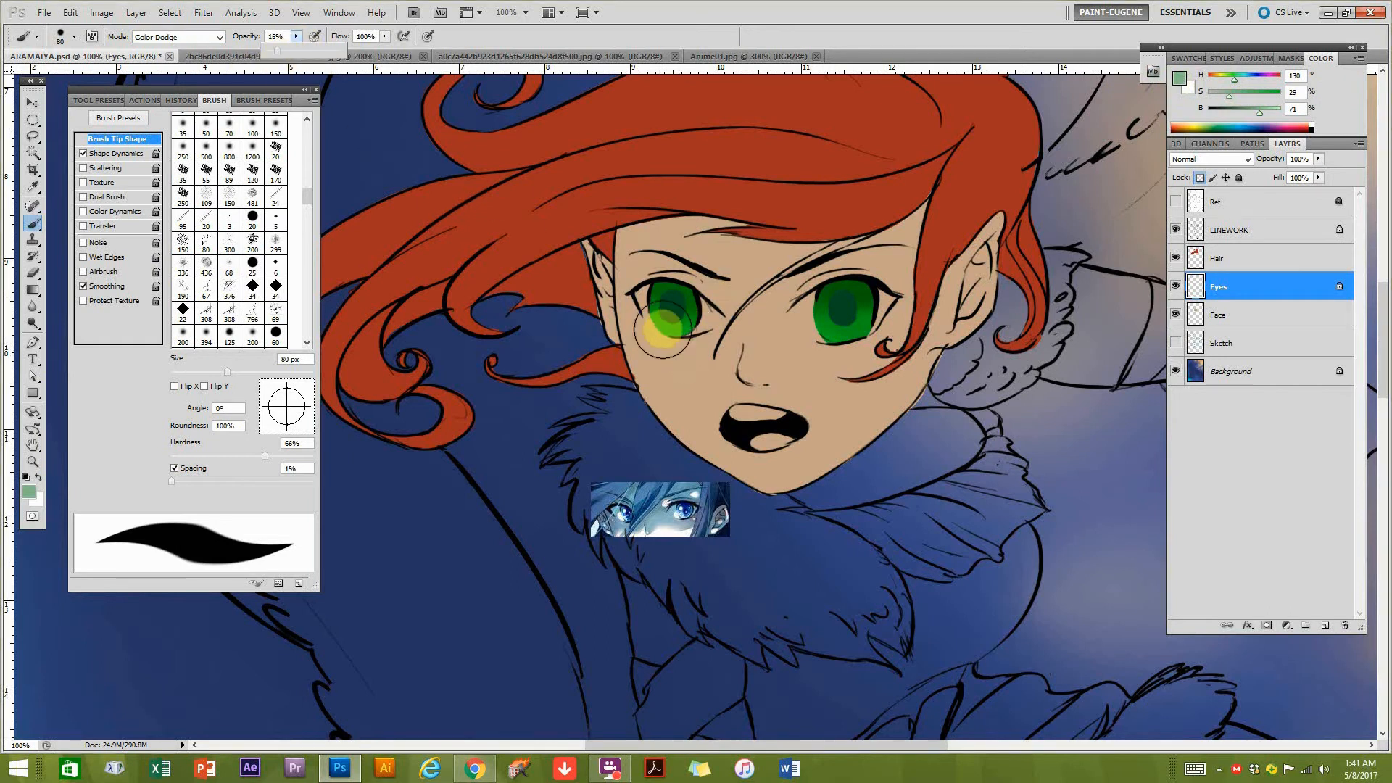
left_click(659, 321)
left_click_drag(677, 330, 673, 320)
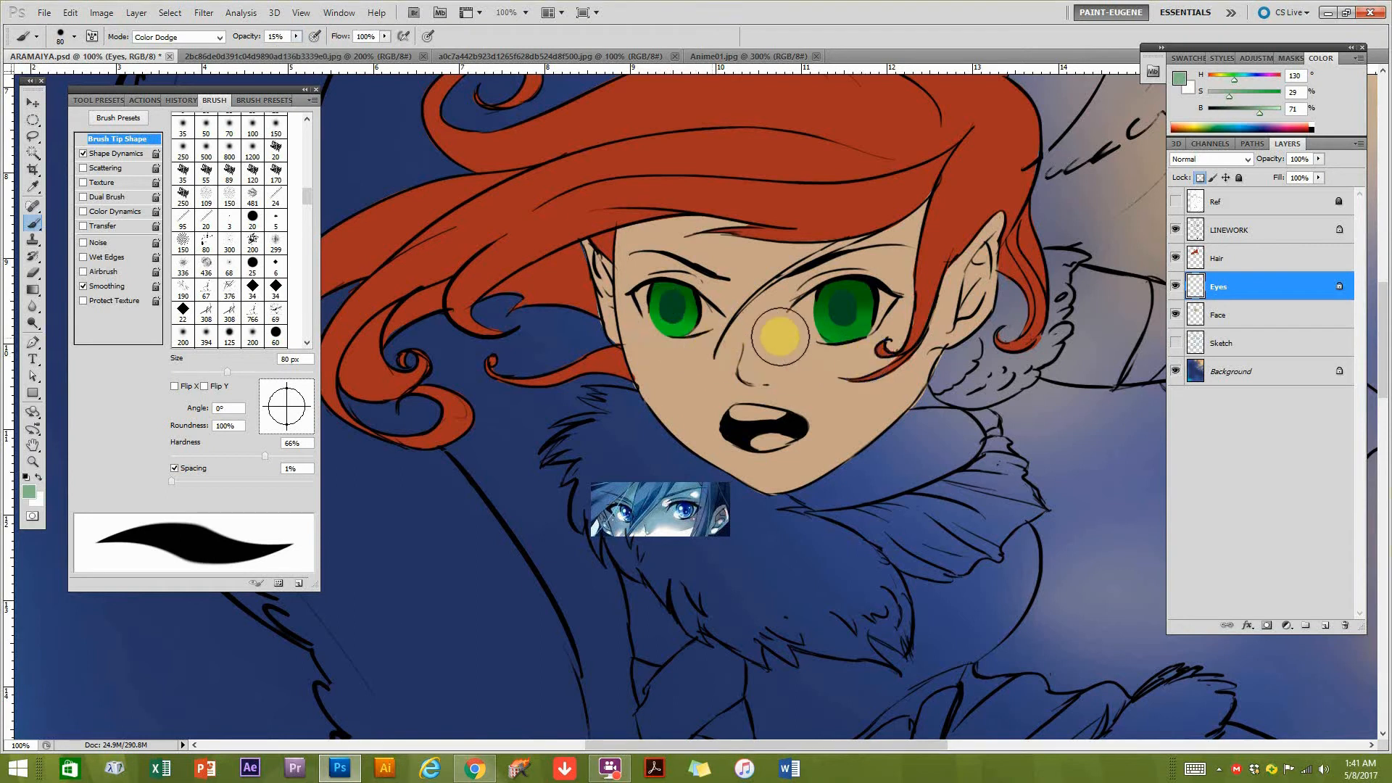
left_click_drag(833, 331, 841, 325)
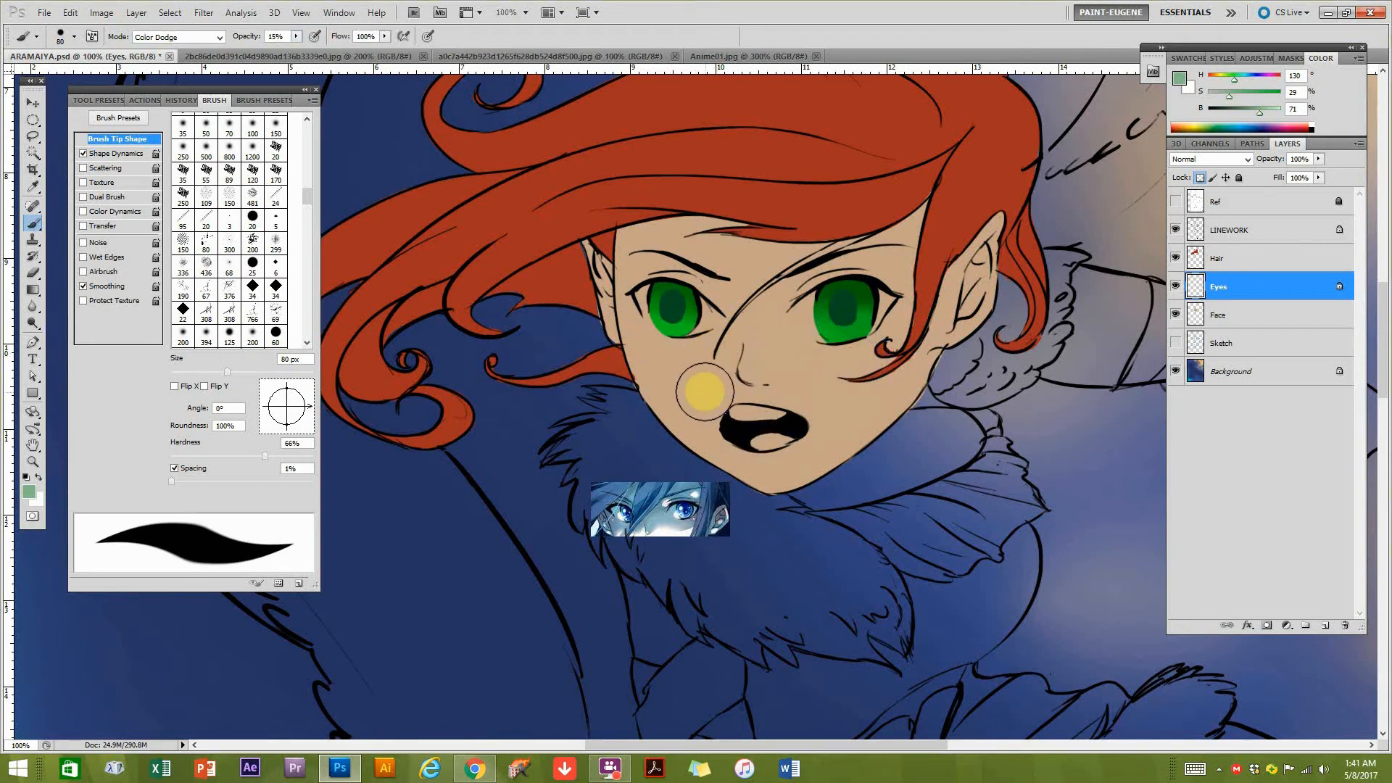
mouse_move(657, 342)
left_mouse_down()
mouse_move(666, 319)
mouse_move(658, 330)
left_mouse_up()
left_click_drag(831, 340, 833, 336)
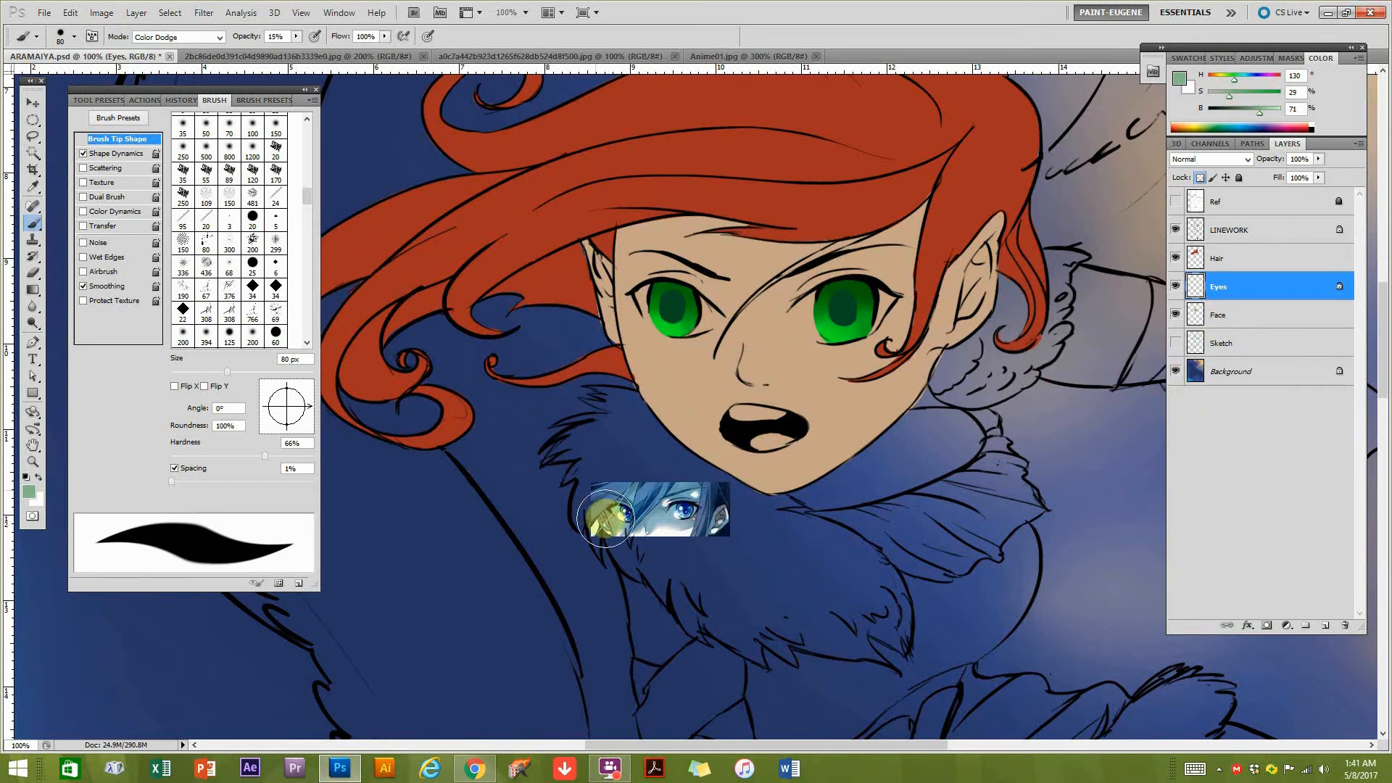
Sample the dark green of the pupil on the left and reduce the brush to 8 px.
left_click(684, 559)
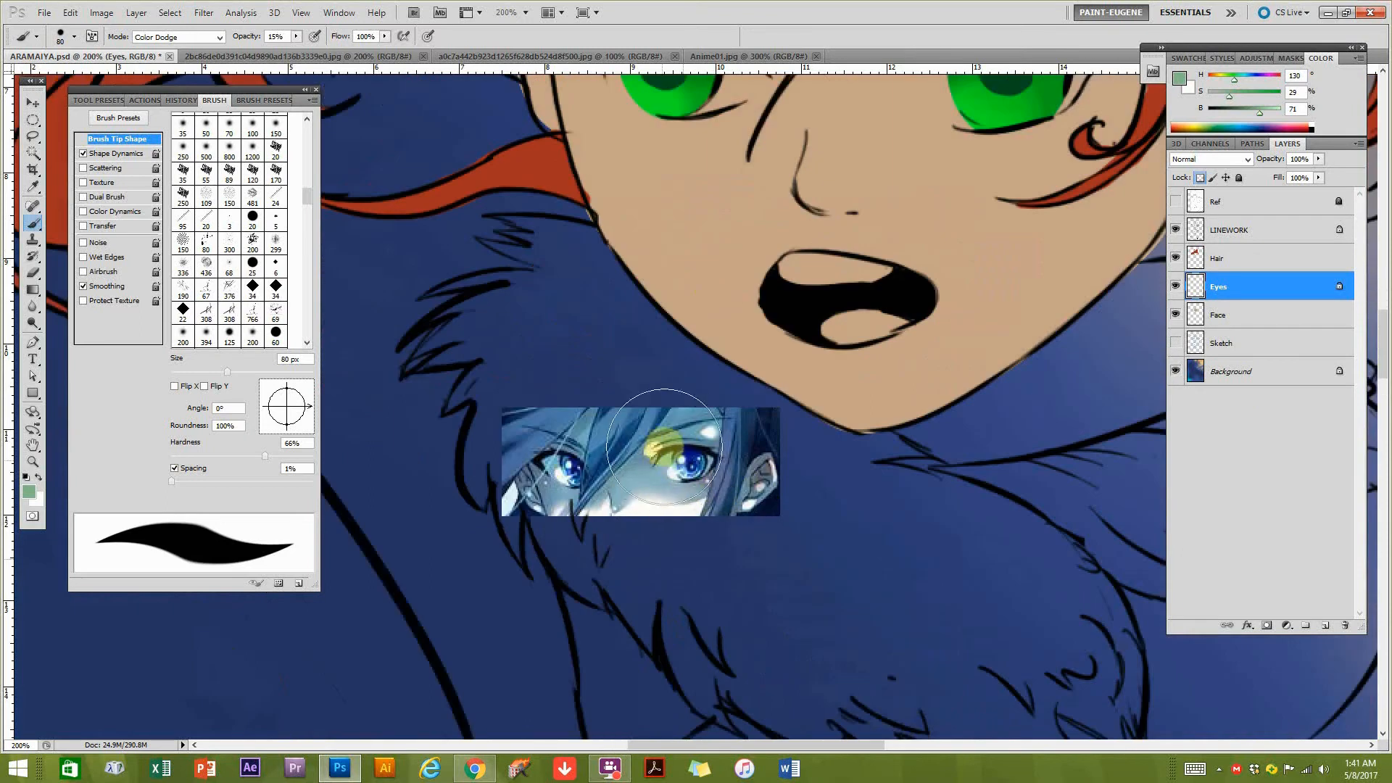
left_click_drag(877, 162, 769, 429)
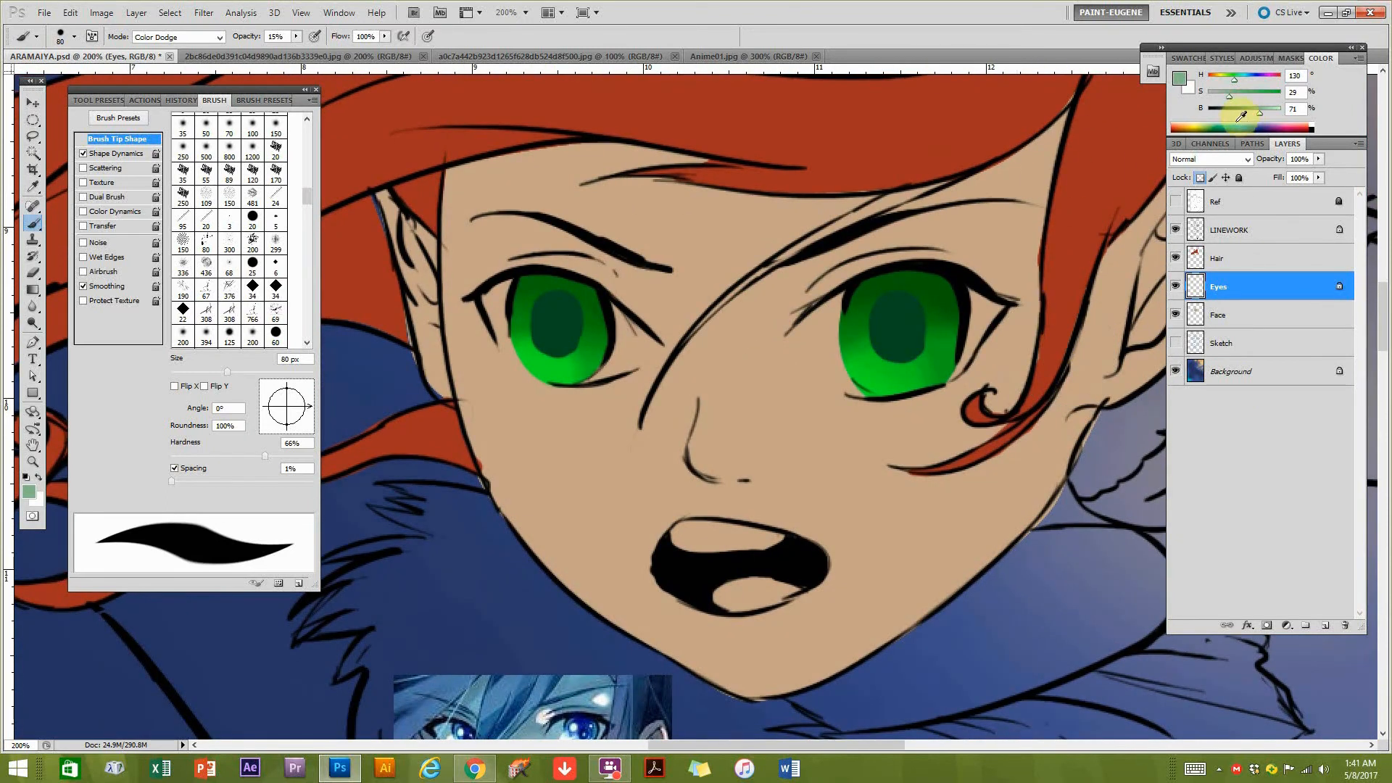
left_click_drag(743, 375, 719, 311)
left_click(529, 242, "alt")
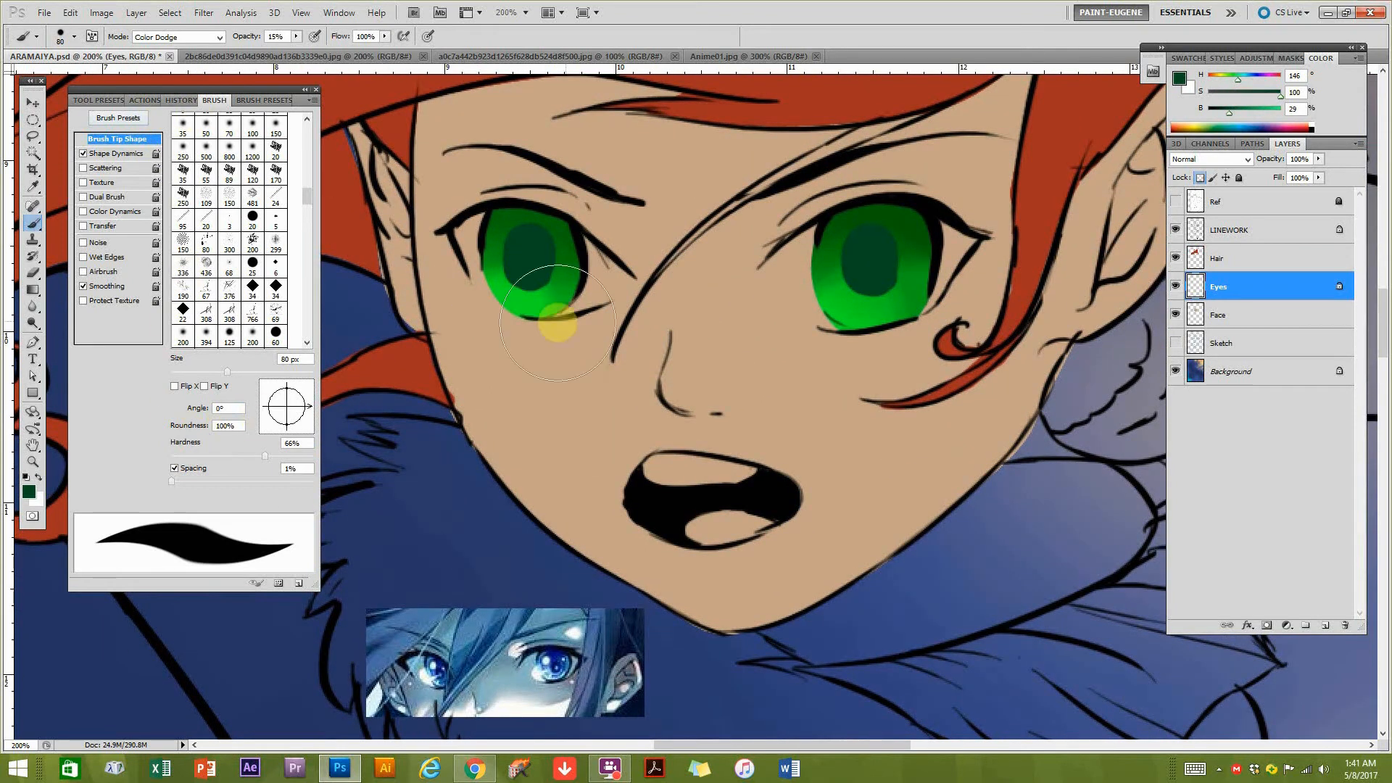
key("bracketleft")
key("bracketleft")
key("bracketleft")
key("bracketleft")
key("bracketleft")
key("bracketleft")
key("bracketleft")
key("bracketleft")
key("bracketleft")
key("bracketleft")
key("bracketleft")
key("bracketleft")
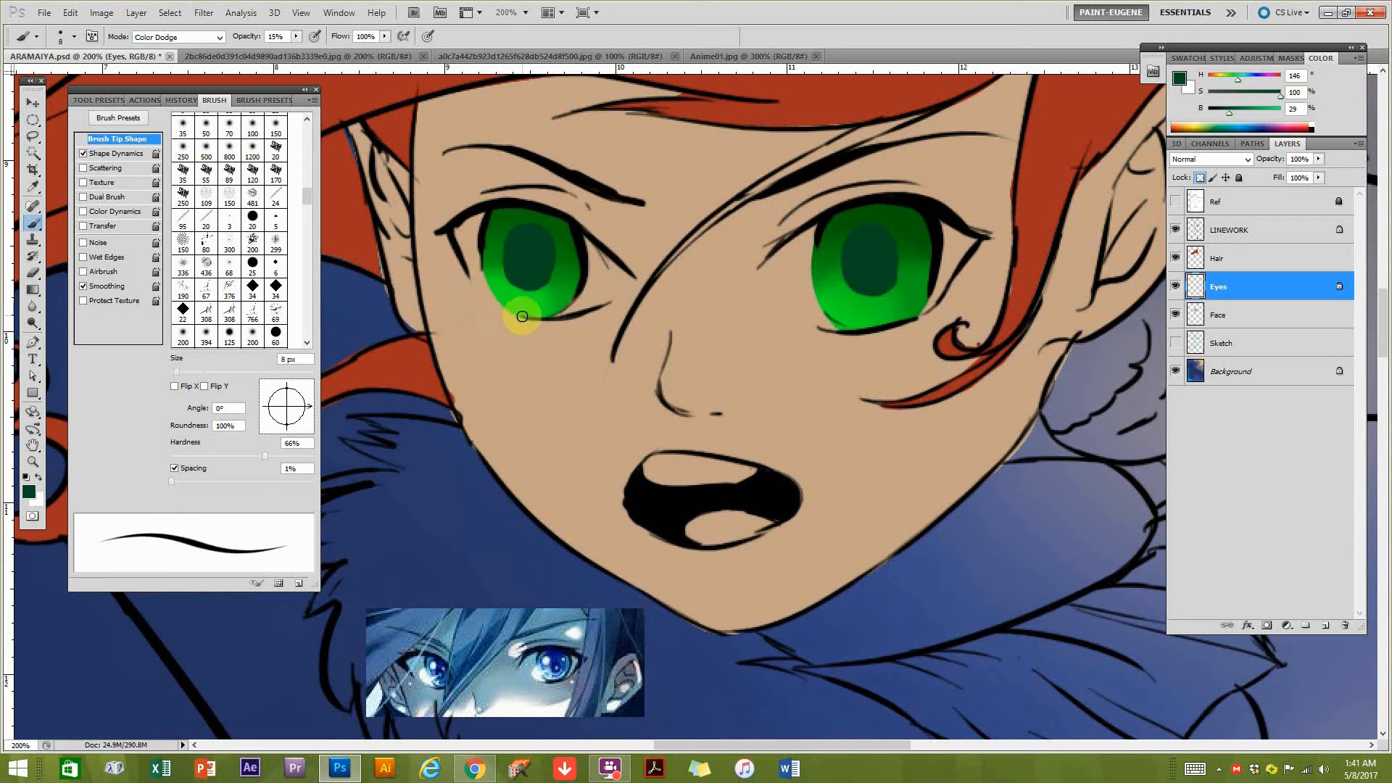
Set the brush to Normal mode at 100% opacity with a brighter green (H 146, S 100, B 46).
left_click(174, 40)
left_click(156, 110)
left_click(181, 37)
left_click(174, 46)
left_click_drag(296, 37, 422, 86)
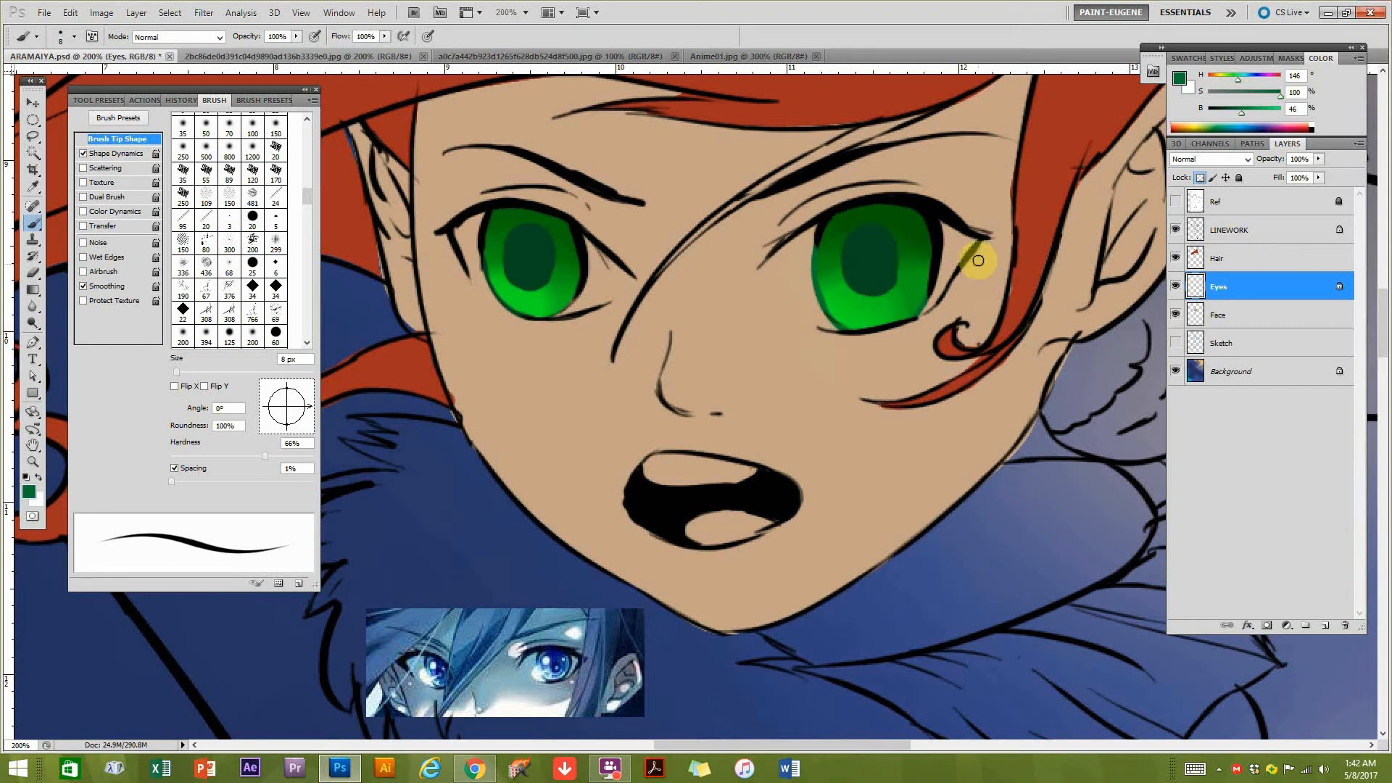
Lower the brush opacity to 36% for painting fine iris details.
left_click(886, 326, "alt")
left_click(761, 320, "ctrl")
left_click_drag(785, 336, 707, 350)
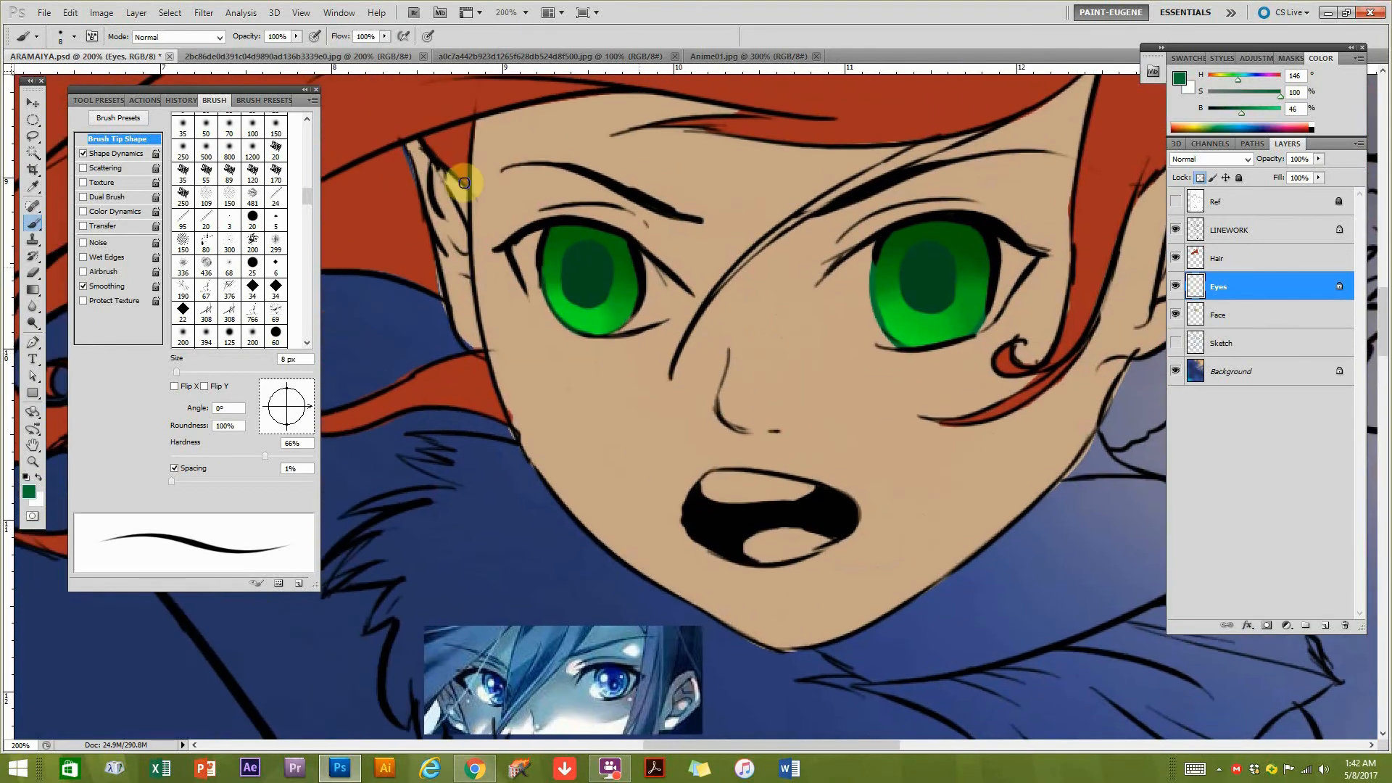
left_click(296, 36)
left_click_drag(286, 51, 250, 51)
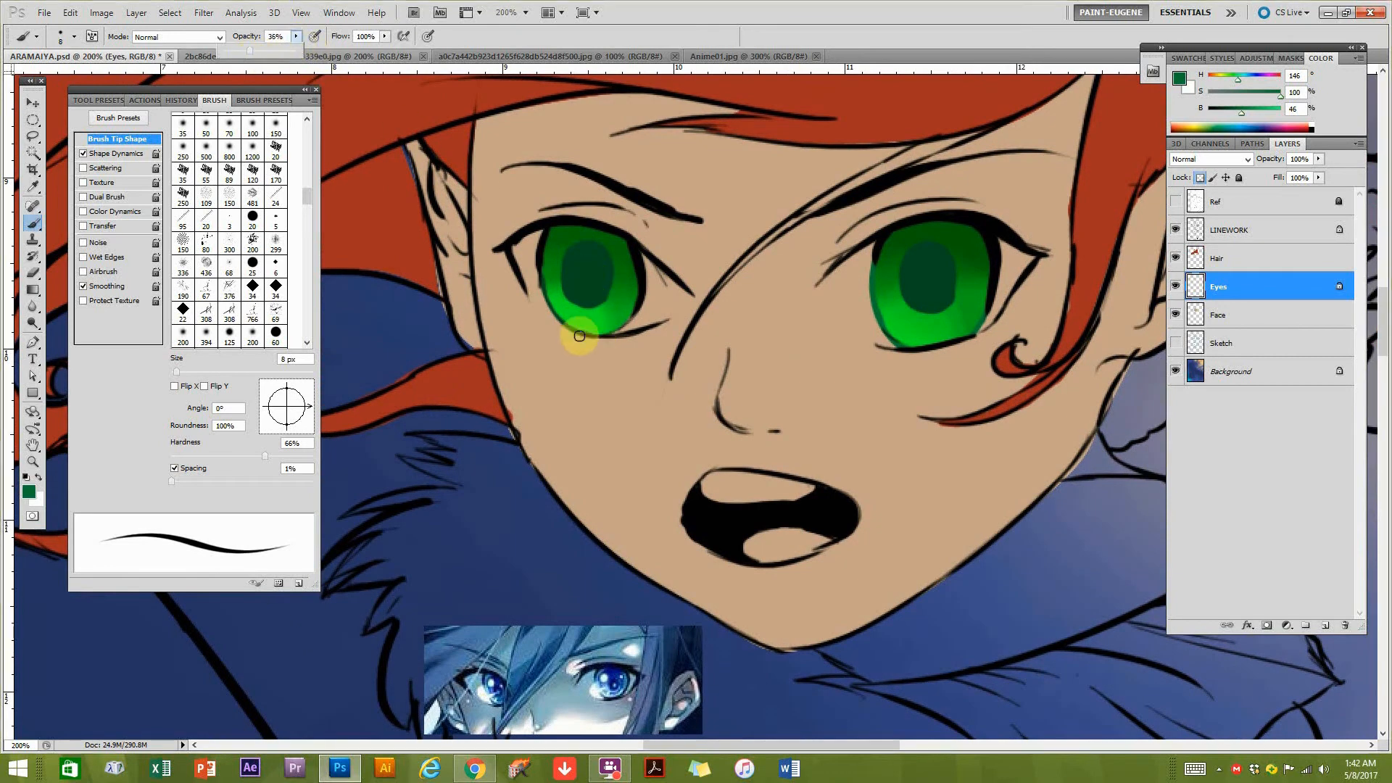
Try thin dark green streaks in the lower part of the iris on the left, and undo those strokes through the history.
left_click(561, 323)
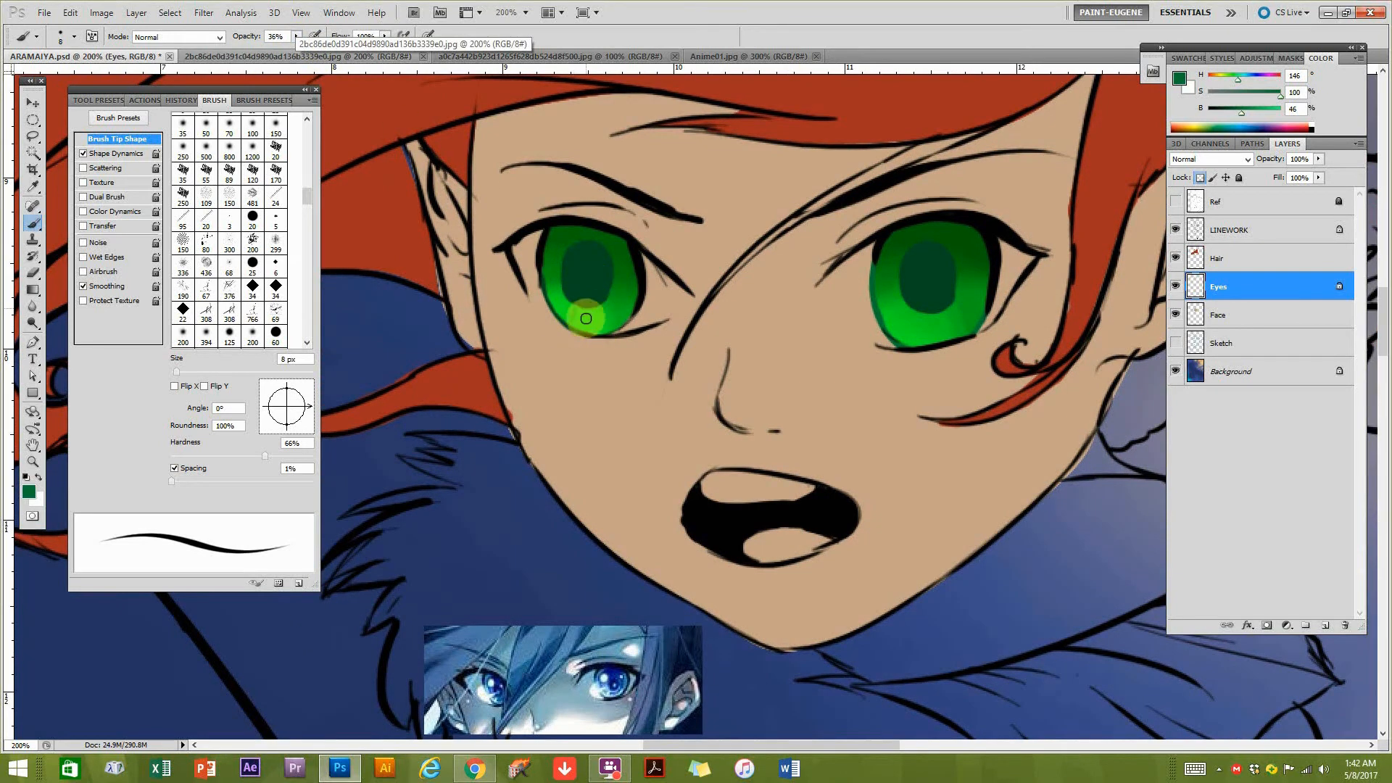
left_click_drag(571, 312, 609, 338)
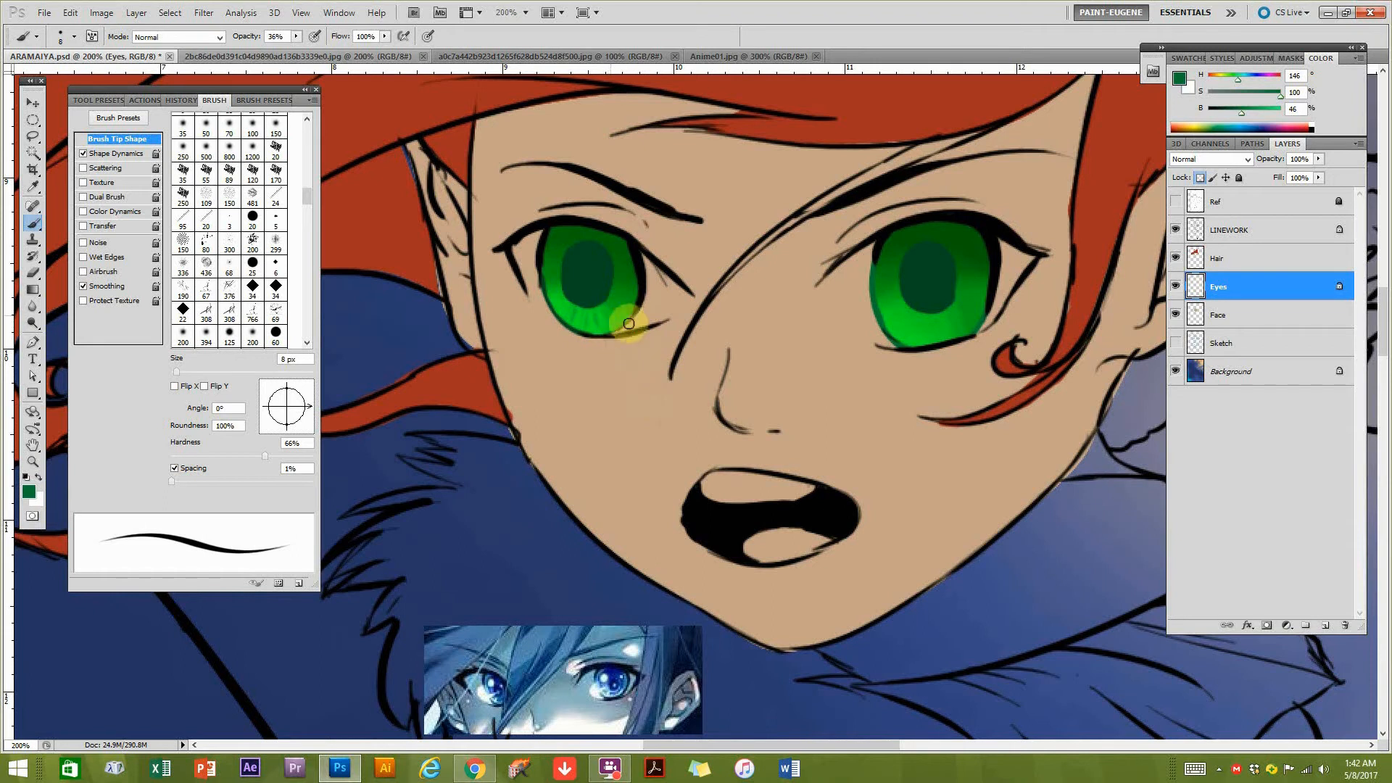
left_click(264, 100)
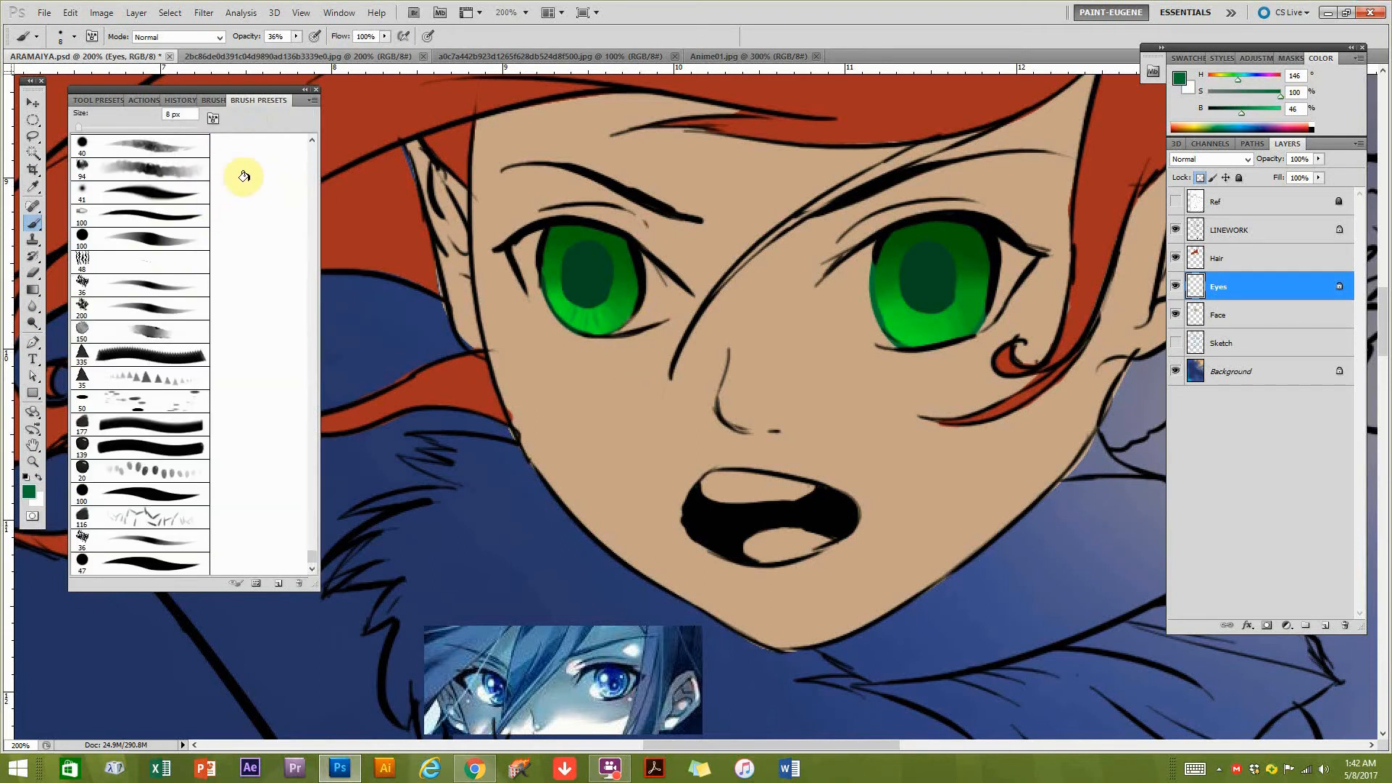
left_click(181, 100)
left_click(140, 390)
key("ctrl+alt+z")
key("ctrl+alt+z")
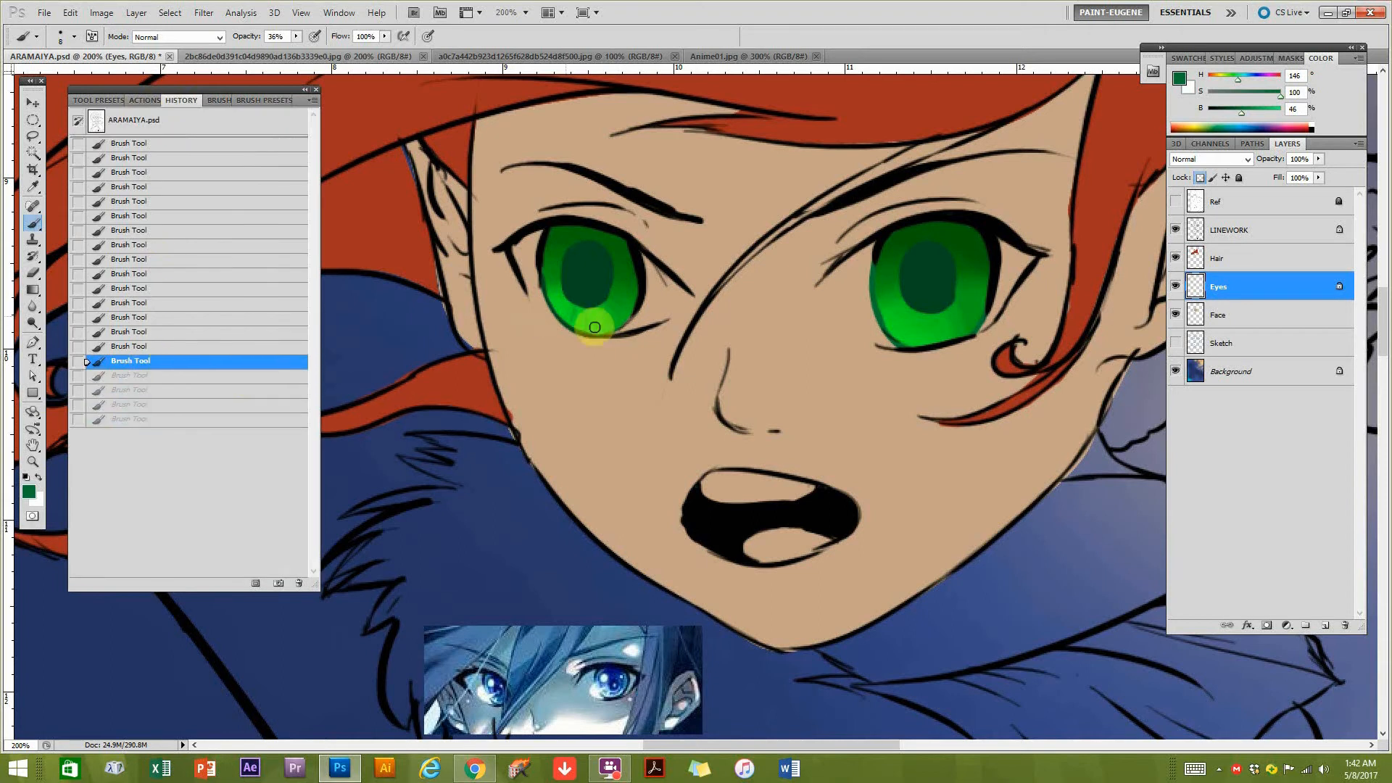
Paint thin dark green streaks (H 146, S 100, B 28) radiating through the lower part of both irises.
left_click_drag(607, 321, 598, 308)
mouse_move(599, 311)
left_mouse_down()
mouse_move(590, 295)
mouse_move(615, 311)
mouse_move(599, 302)
left_mouse_up()
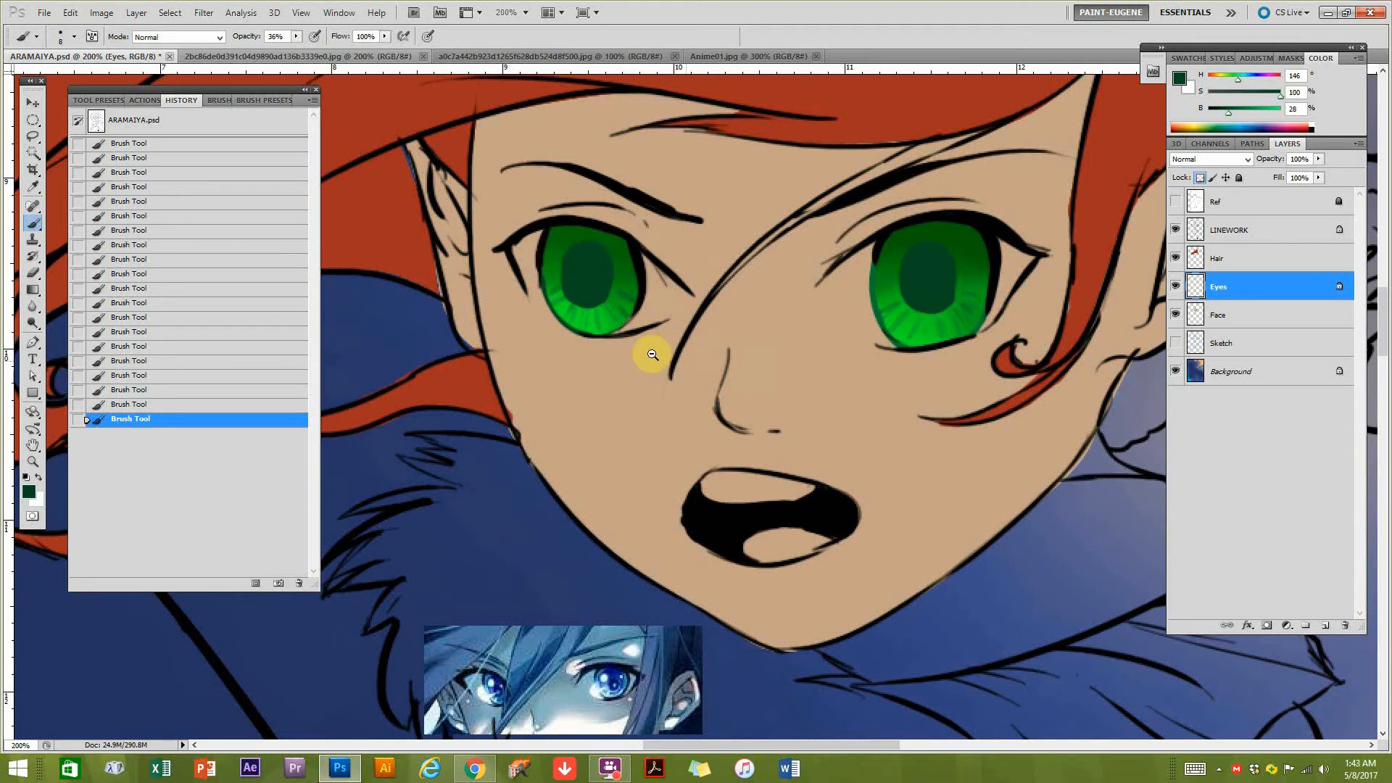
key("ctrl+minus")
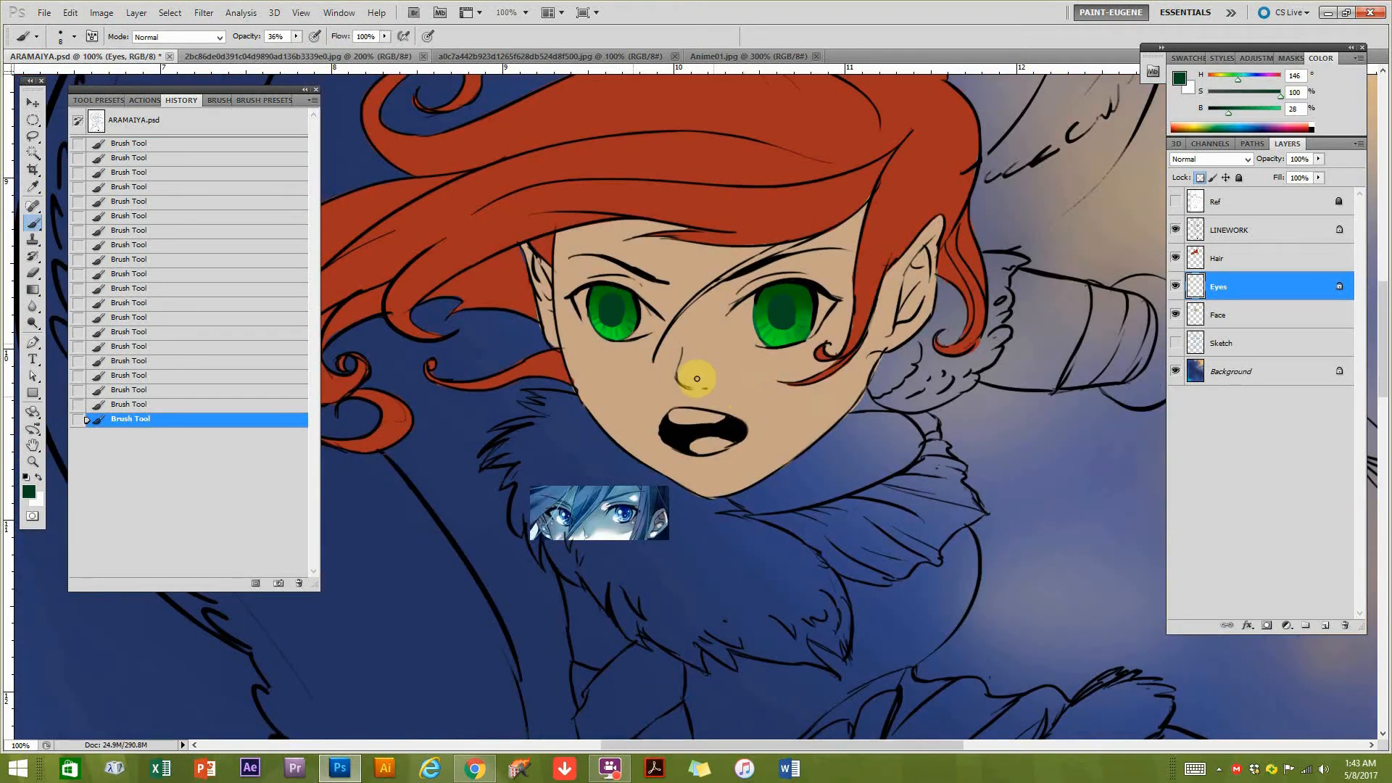
left_click(627, 296, "ctrl")
left_click_drag(773, 323, 758, 324)
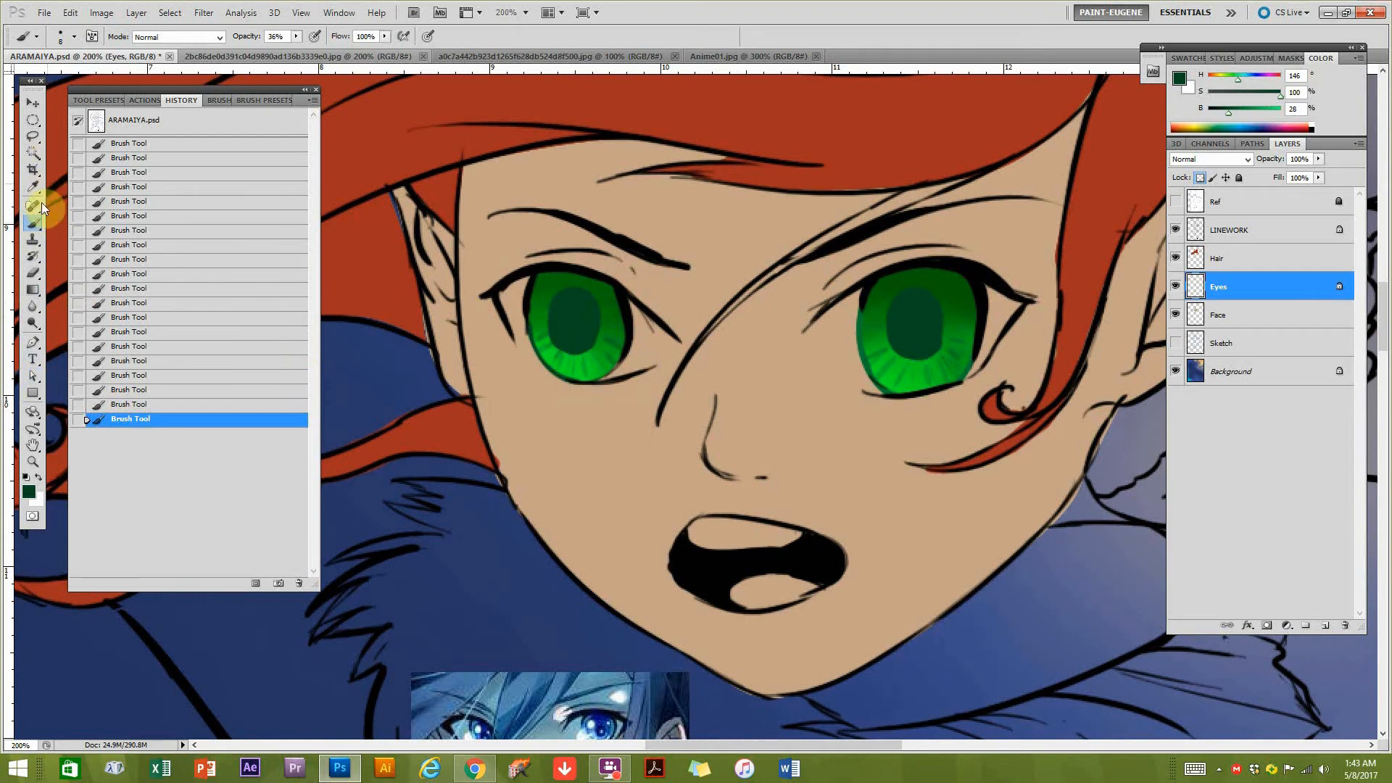
Rename the Eyes layer to Pupils and add a new layer named EyeWhite directly above the Face layer.
left_click(33, 342)
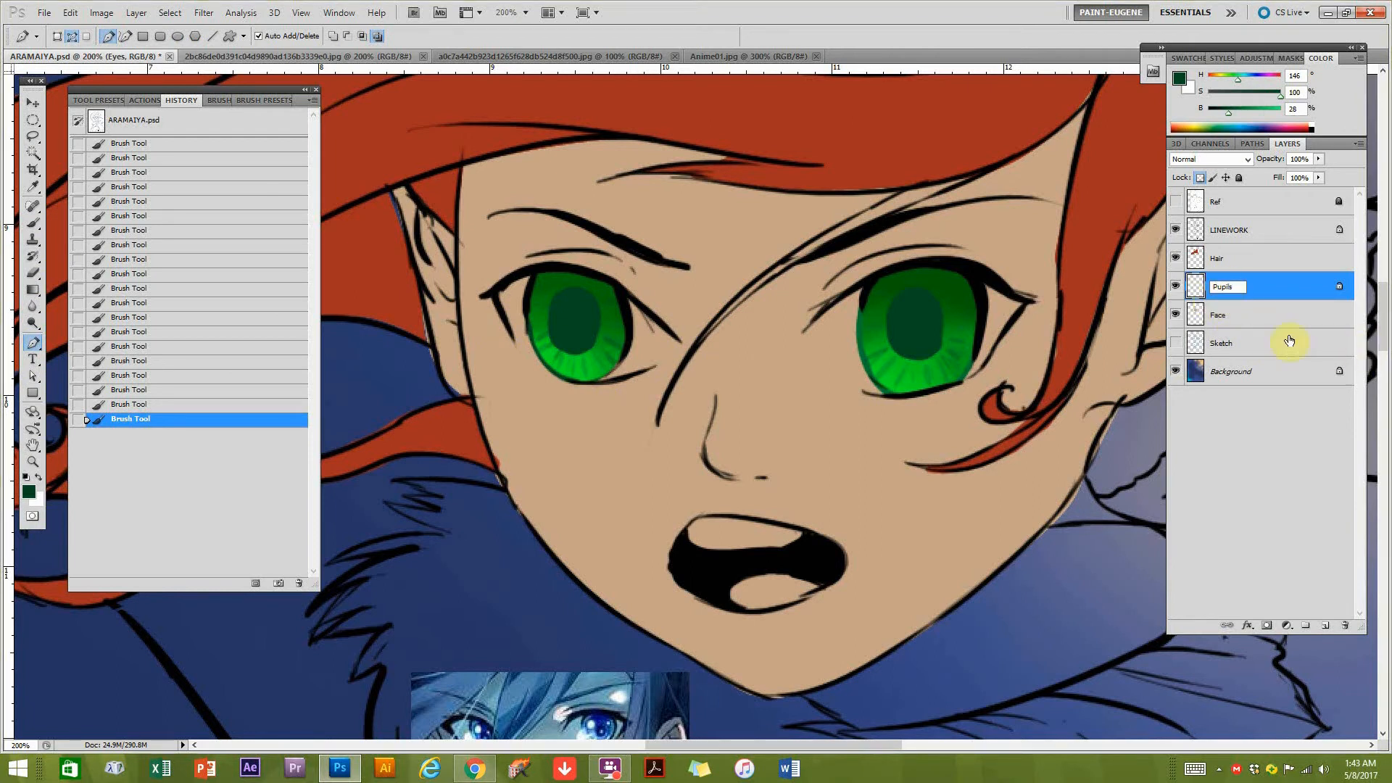
left_click(1255, 319)
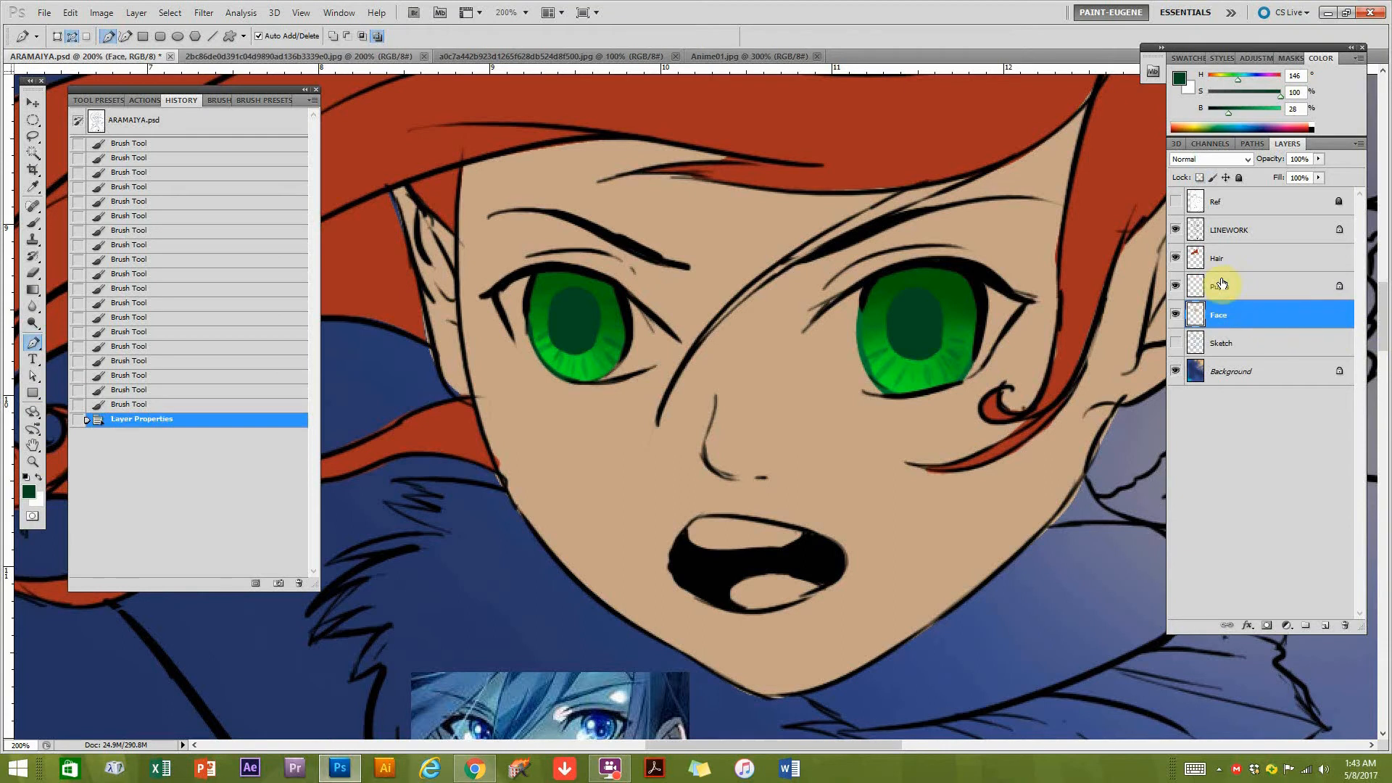
left_click(1325, 625)
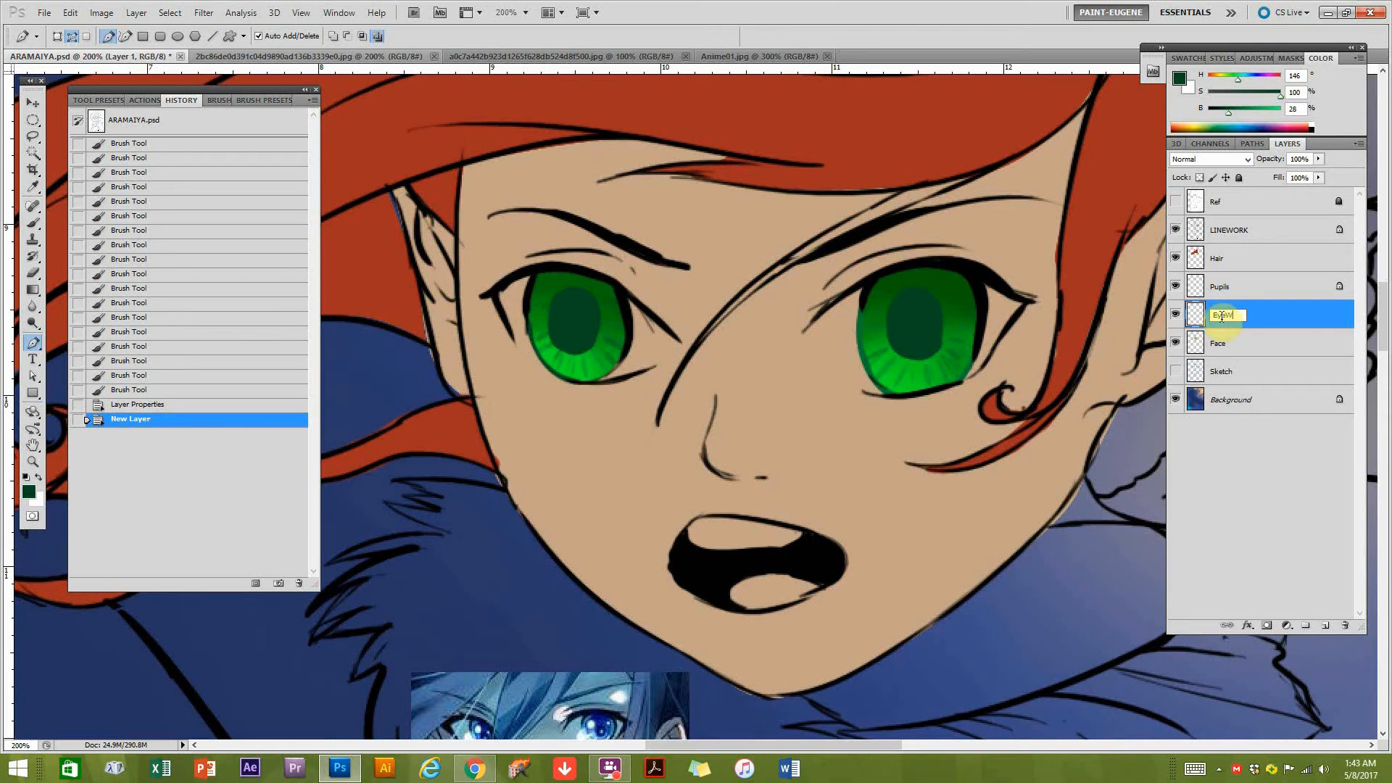
Trace the full outline of the eye on the left with a closed Pen tool path along the lash lines.
left_click(494, 290)
left_click_drag(560, 268, 649, 313)
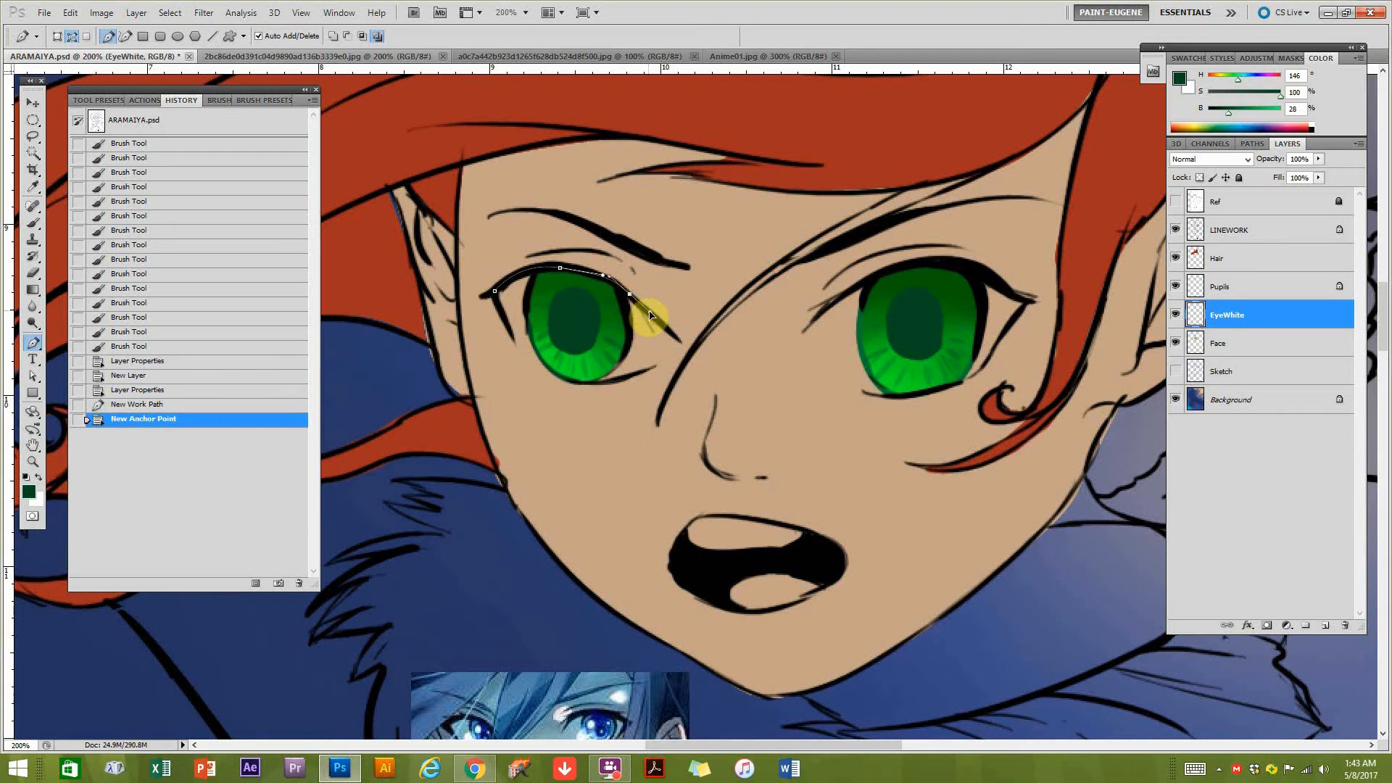
left_click(681, 344)
left_click_drag(589, 382, 564, 380)
left_click_drag(511, 335, 492, 293)
left_click(493, 292)
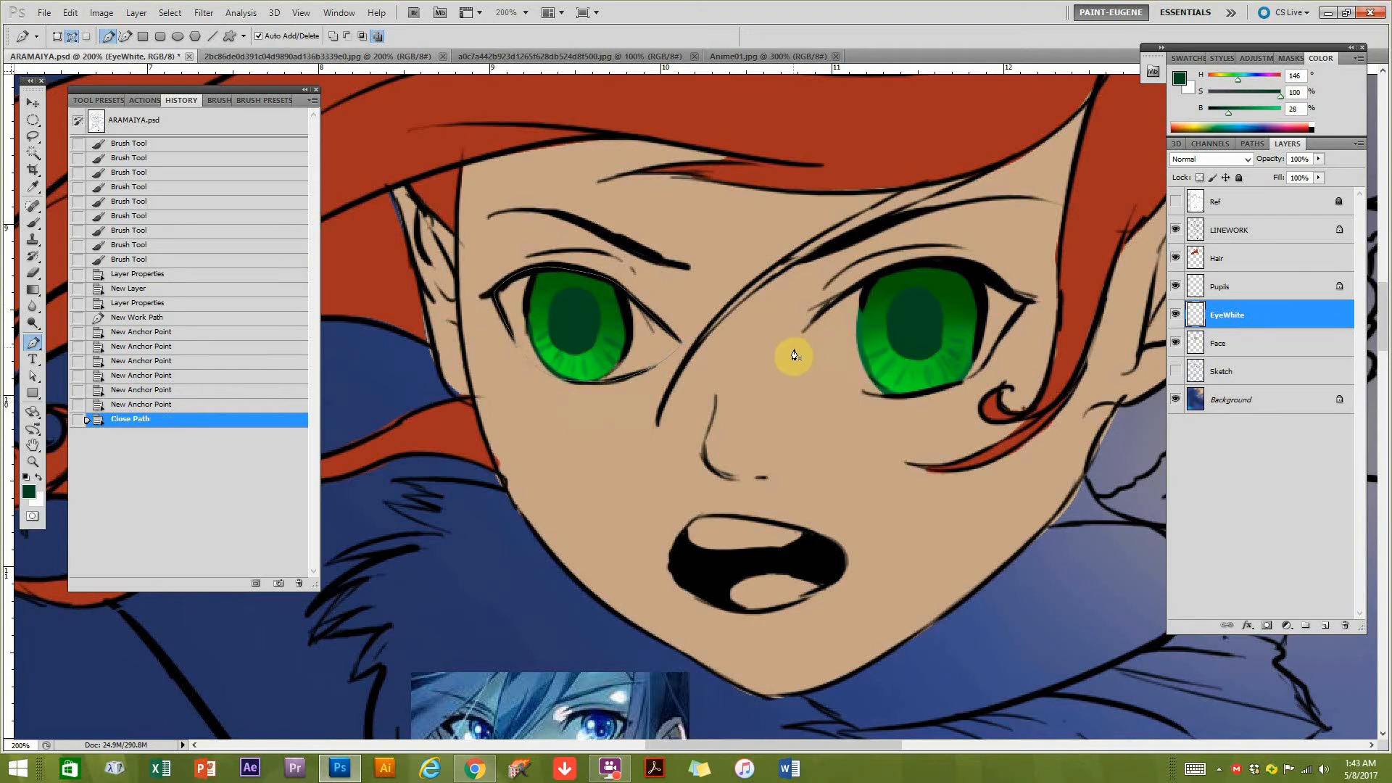
Trace the full outline of the eye on the right with a second closed Pen tool path.
left_click(793, 357)
left_click_drag(869, 278, 1027, 302)
left_click(1027, 301)
left_click(956, 385)
left_click(928, 394)
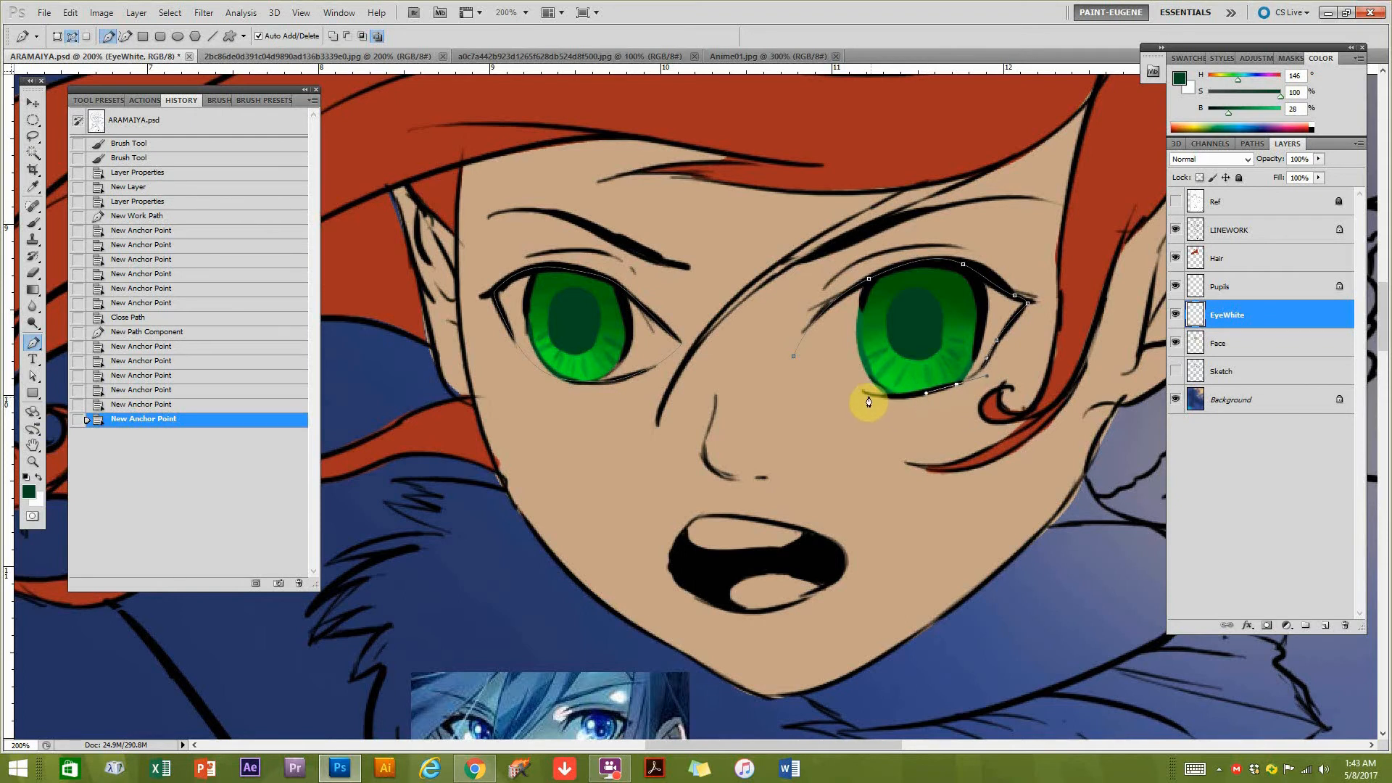
left_click(793, 356)
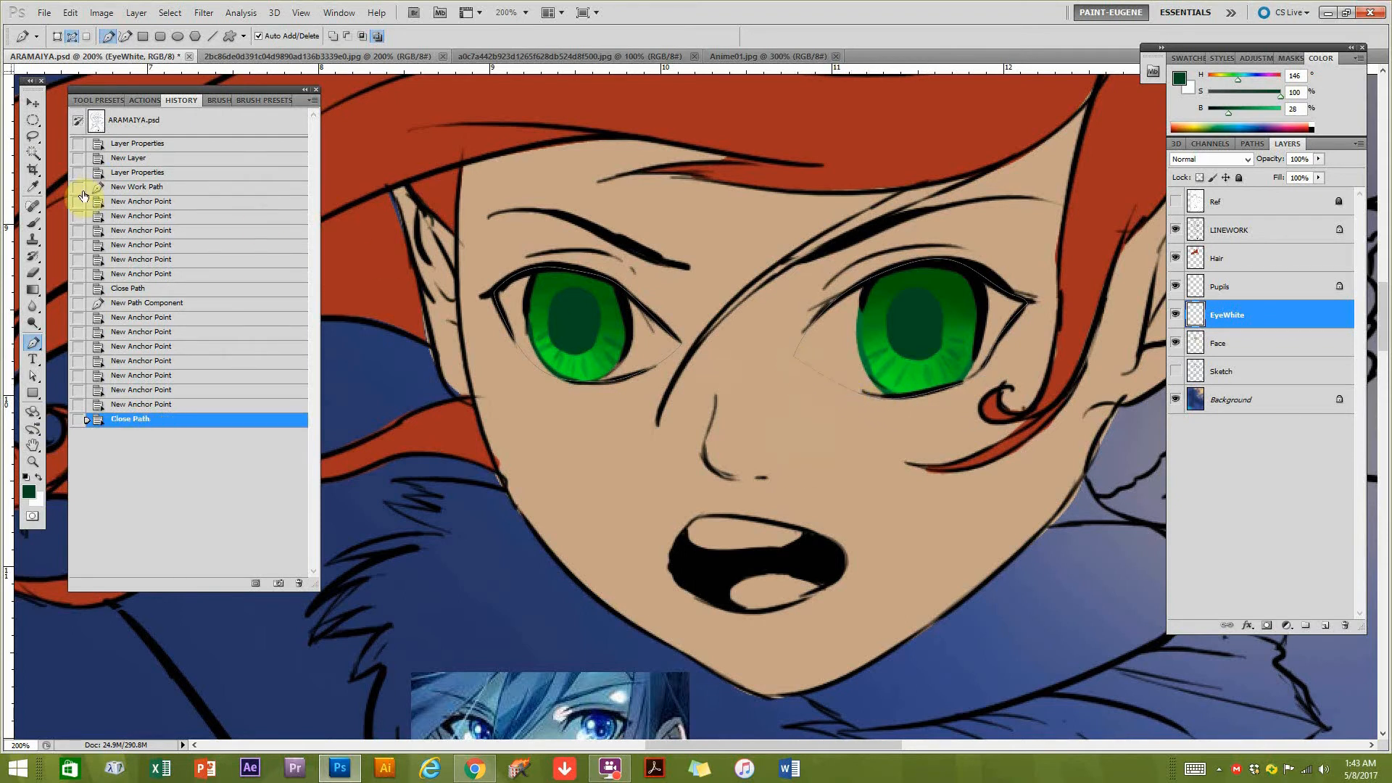
Adjust the inner corner, lower edge and upper lid anchor points of the right eye's path to fit the linework.
left_click(33, 376)
left_click(794, 363)
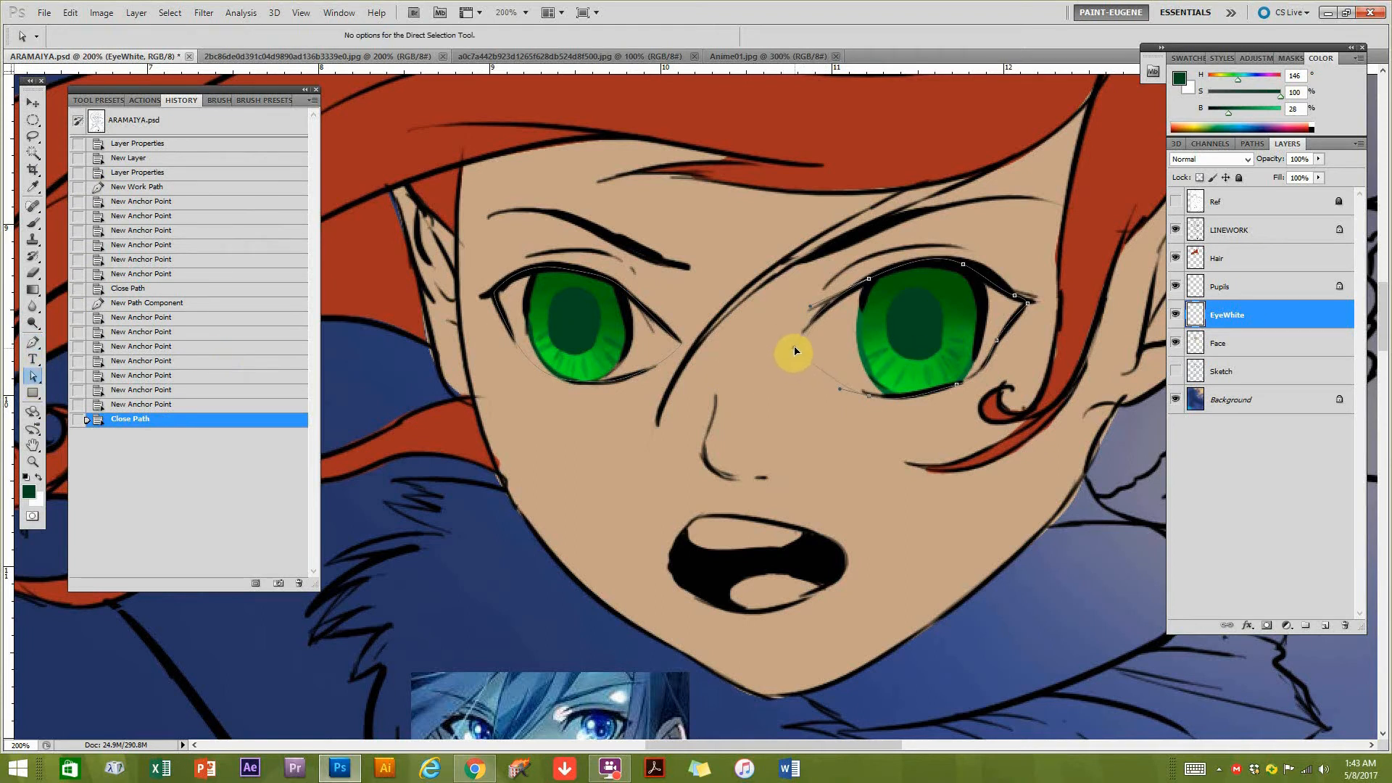
left_click_drag(794, 347, 794, 348)
left_click_drag(864, 395, 863, 392)
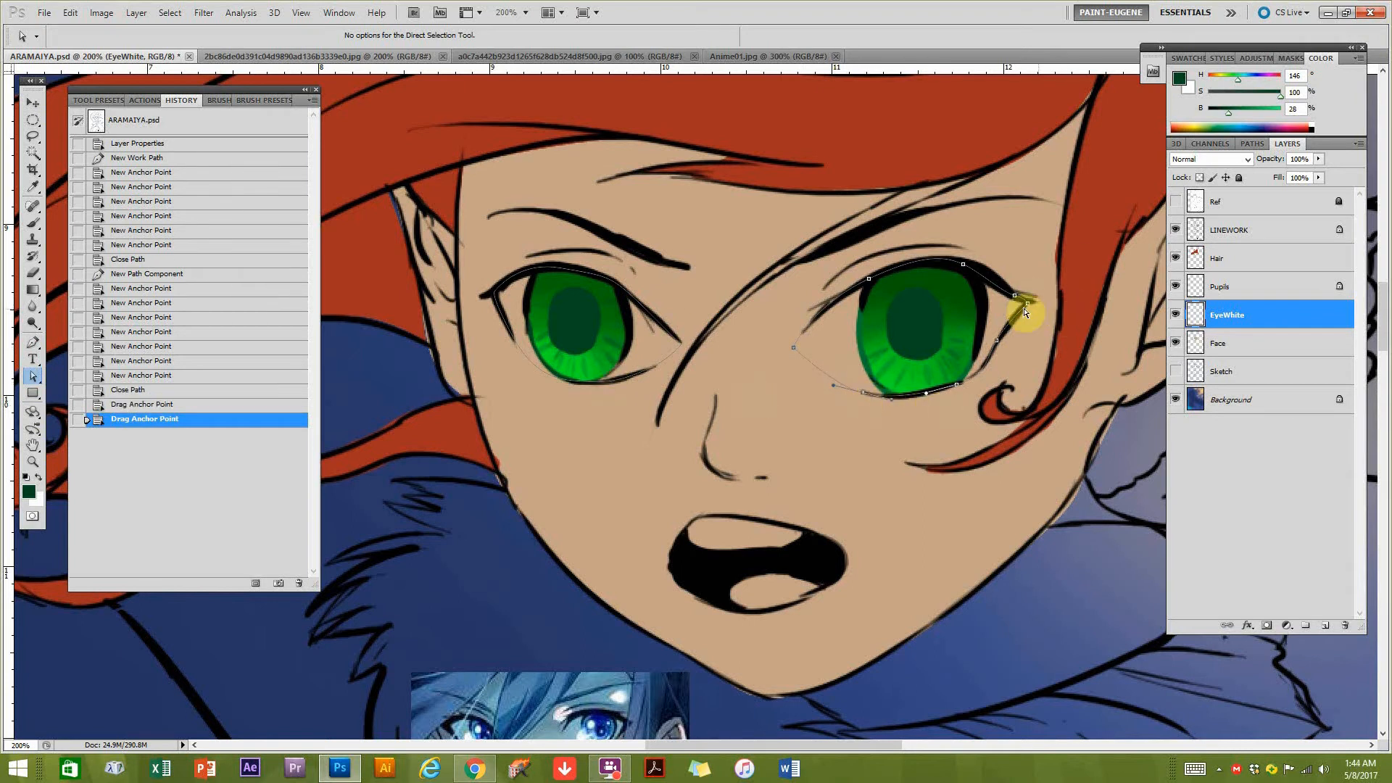
left_click_drag(974, 272, 970, 269)
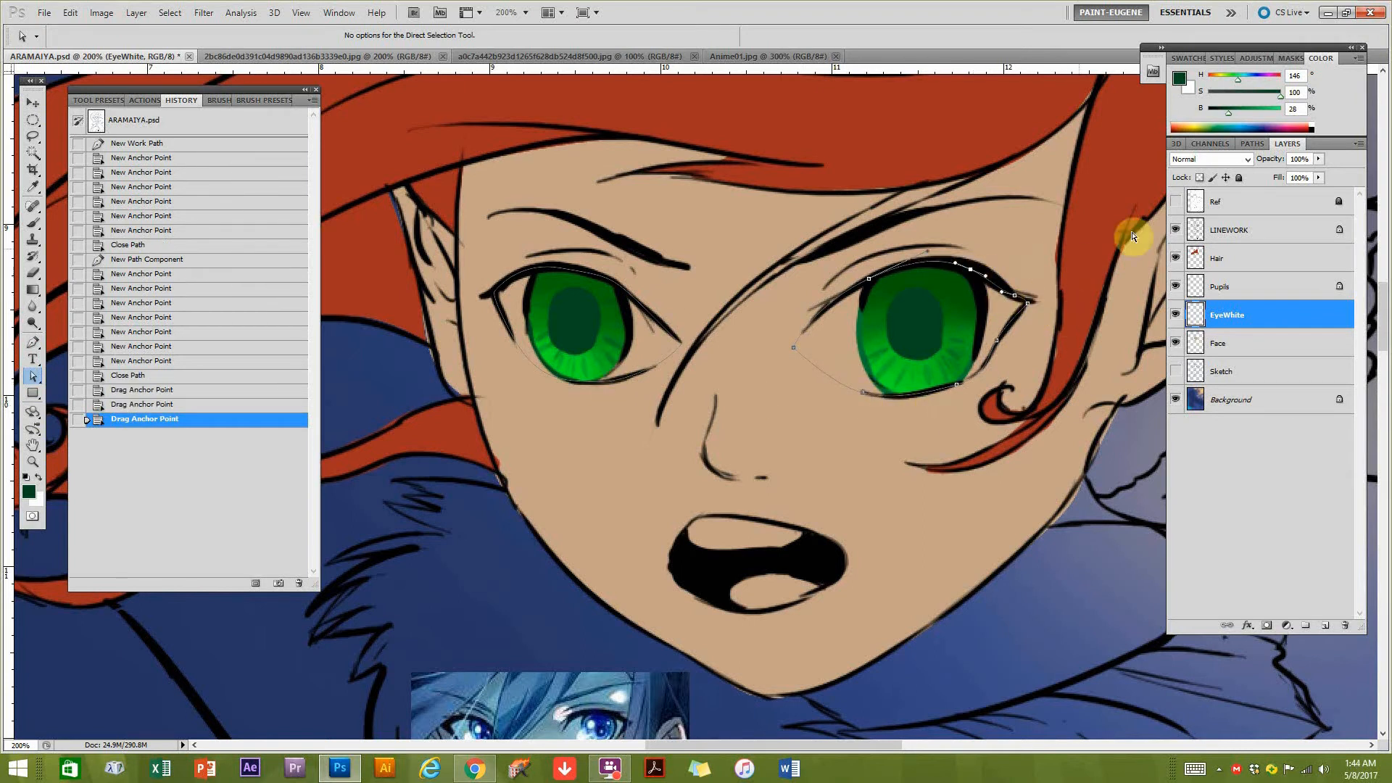
Load the work path outlines of both eyes as a selection.
left_click(1253, 145)
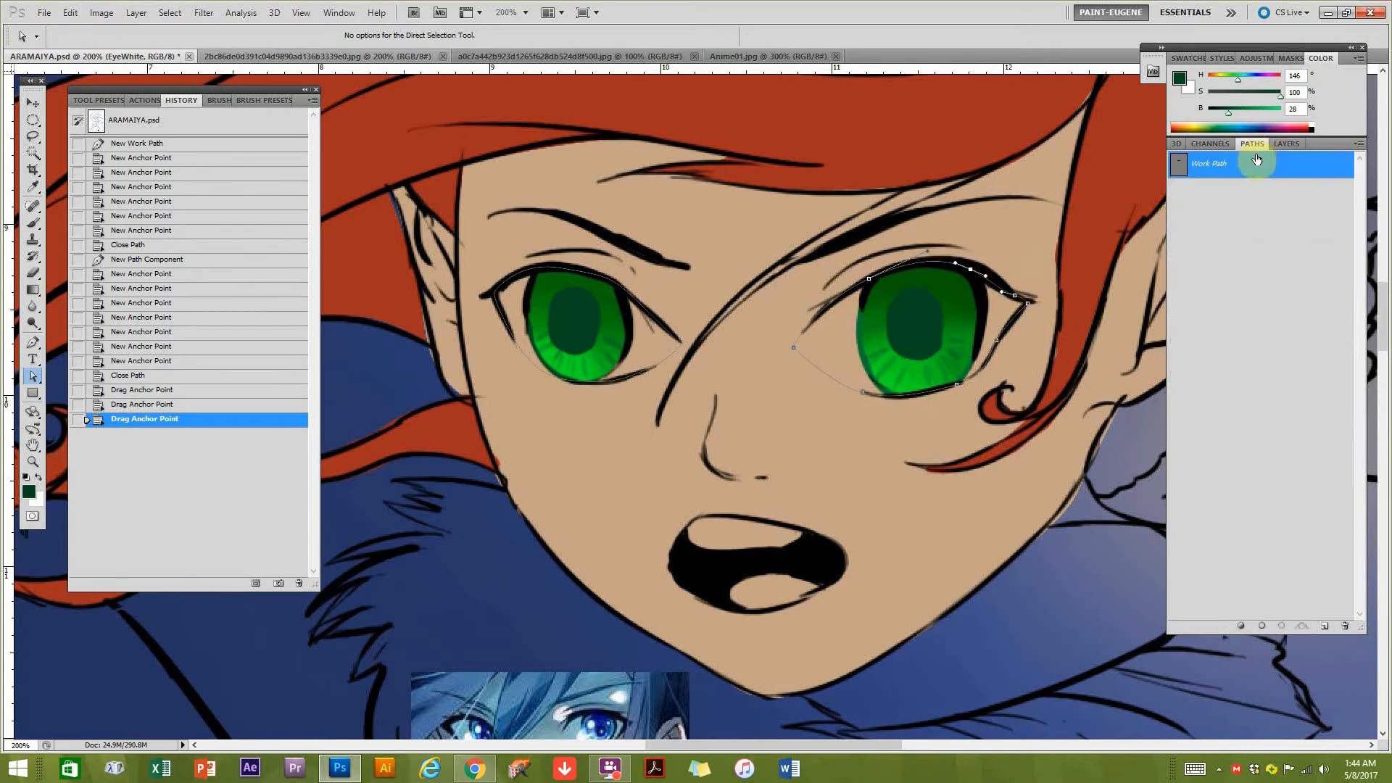
left_click(1283, 627)
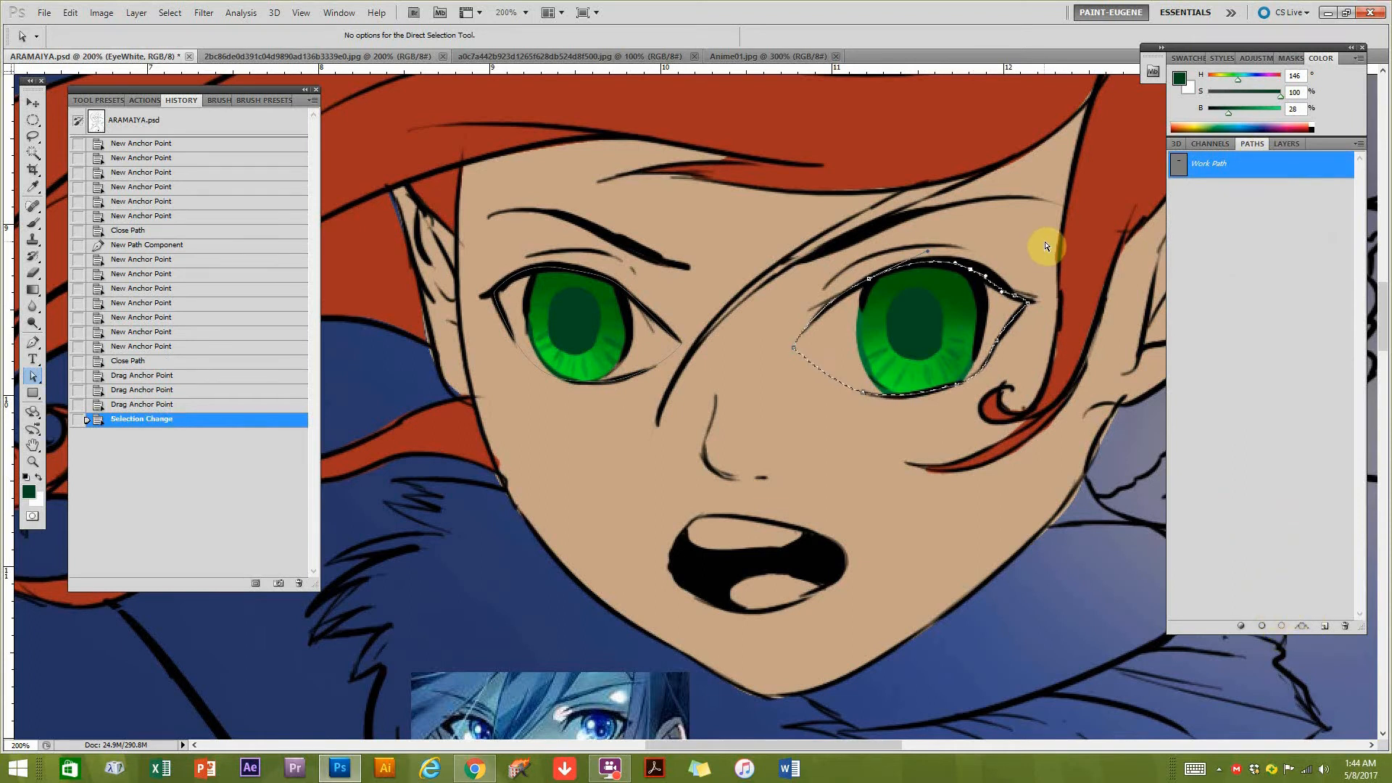
left_click_drag(1037, 267, 484, 440)
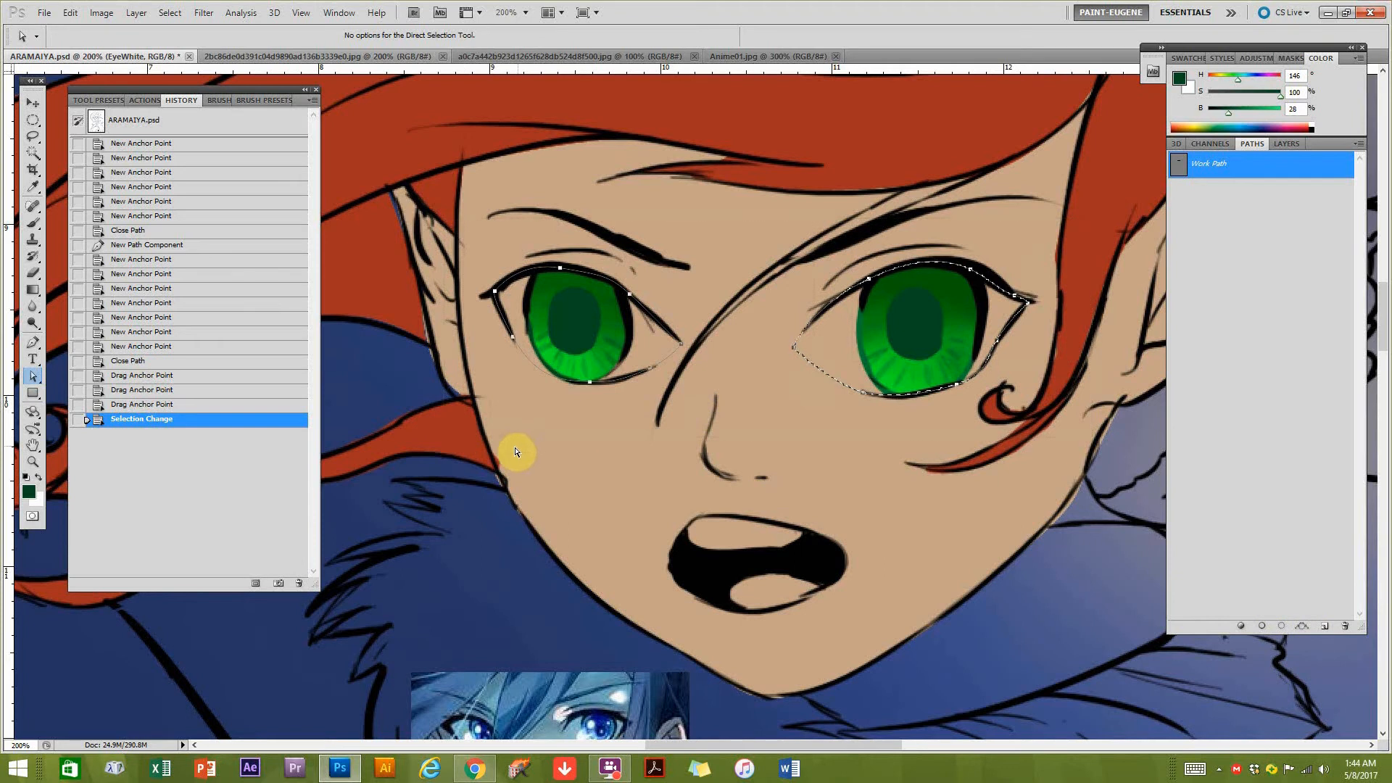
left_click(1282, 627)
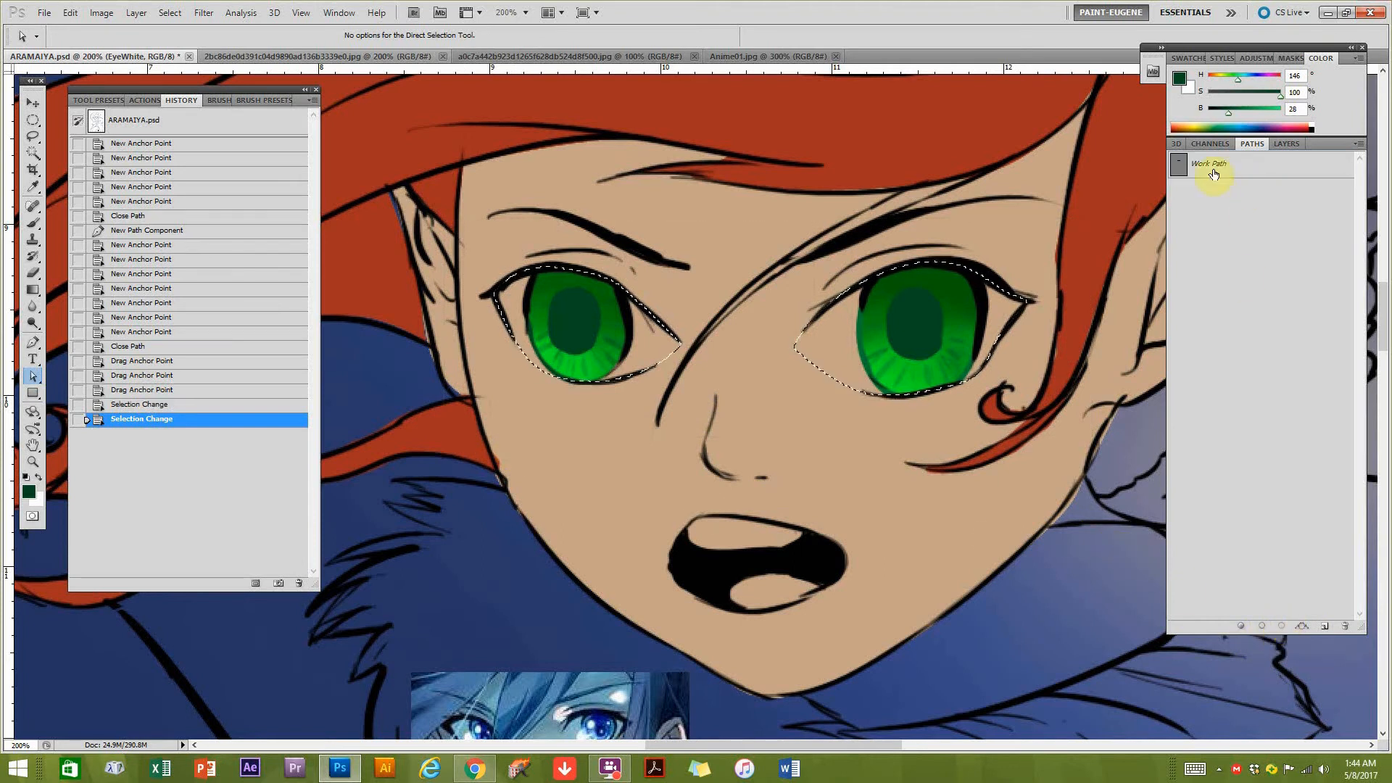
Fill the selected eye shapes with white on the EyeWhite layer and deselect.
left_click(1285, 144)
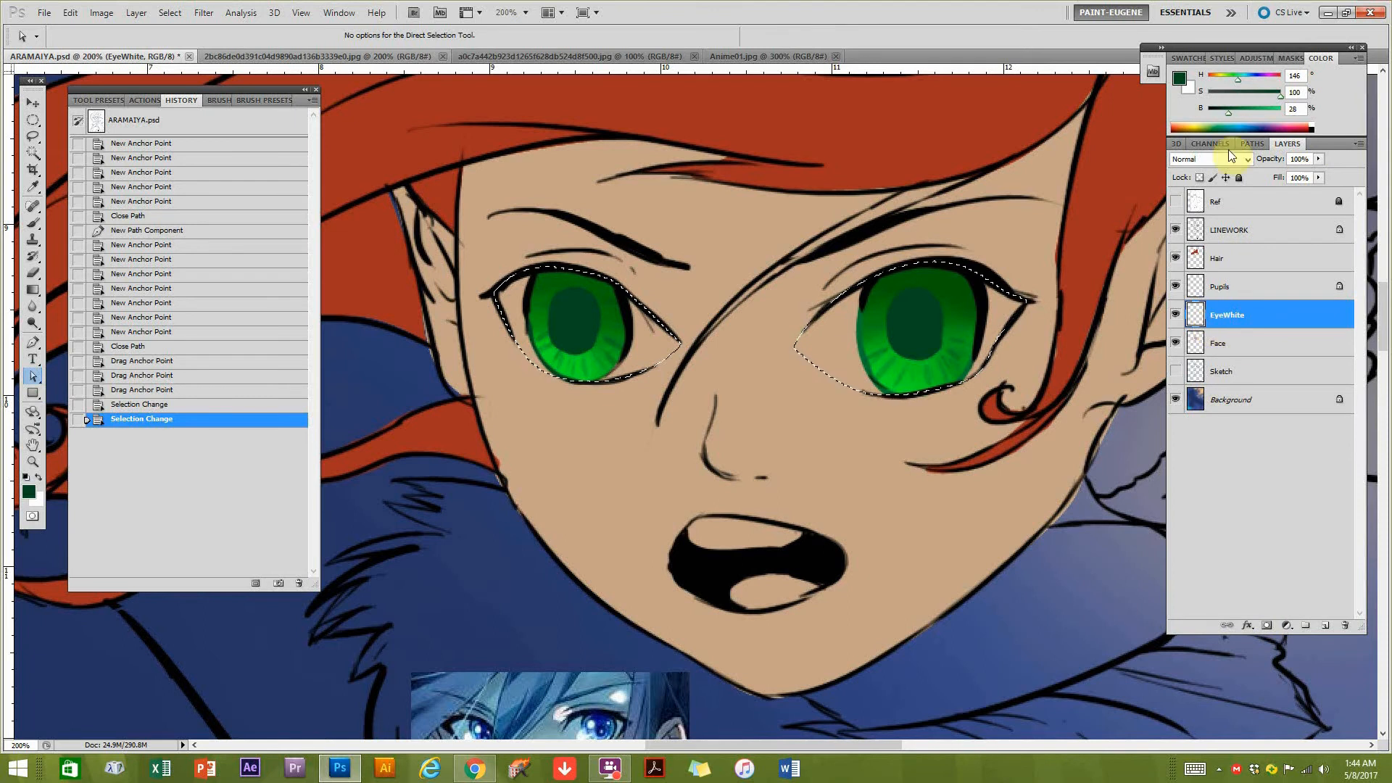
left_click(1313, 127)
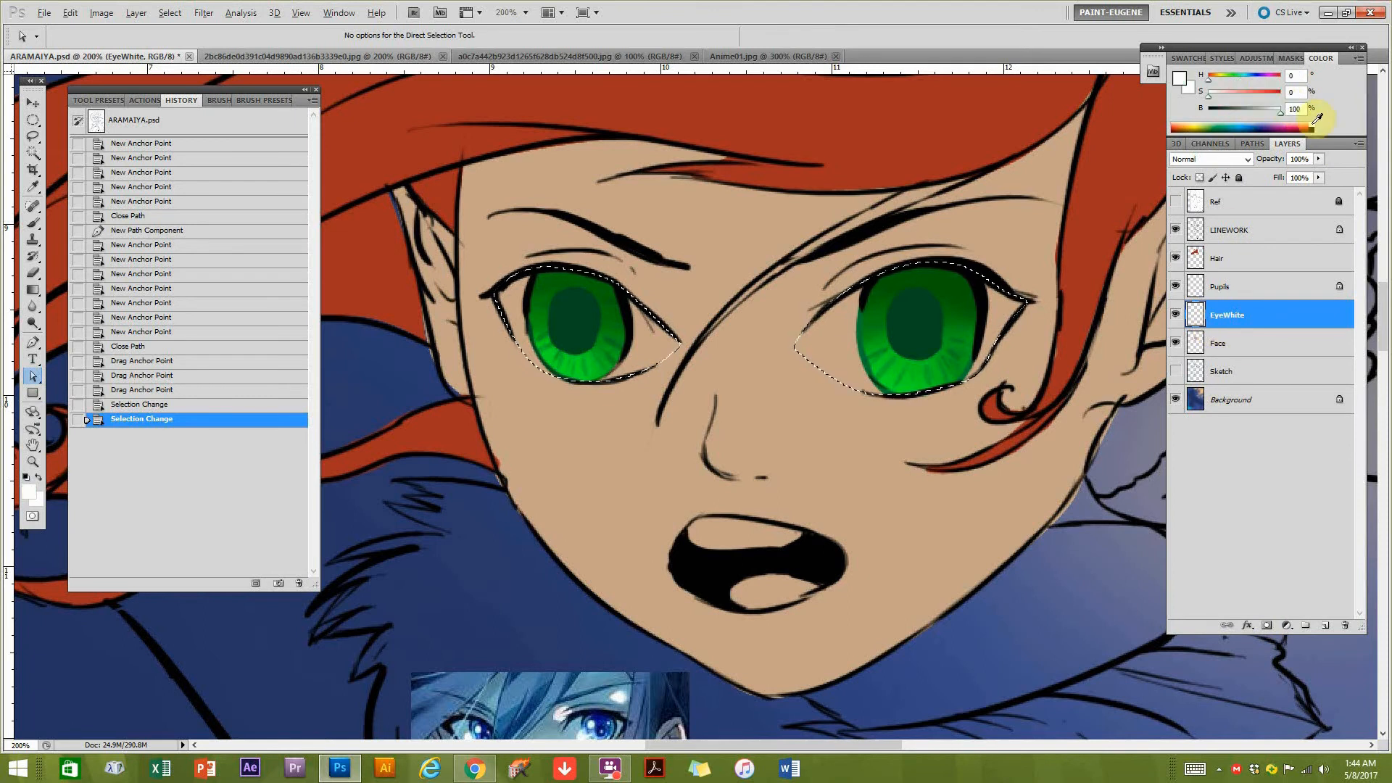
key("alt+BackSpace")
left_click_drag(620, 645, 656, 612)
left_click_drag(667, 464, 653, 532)
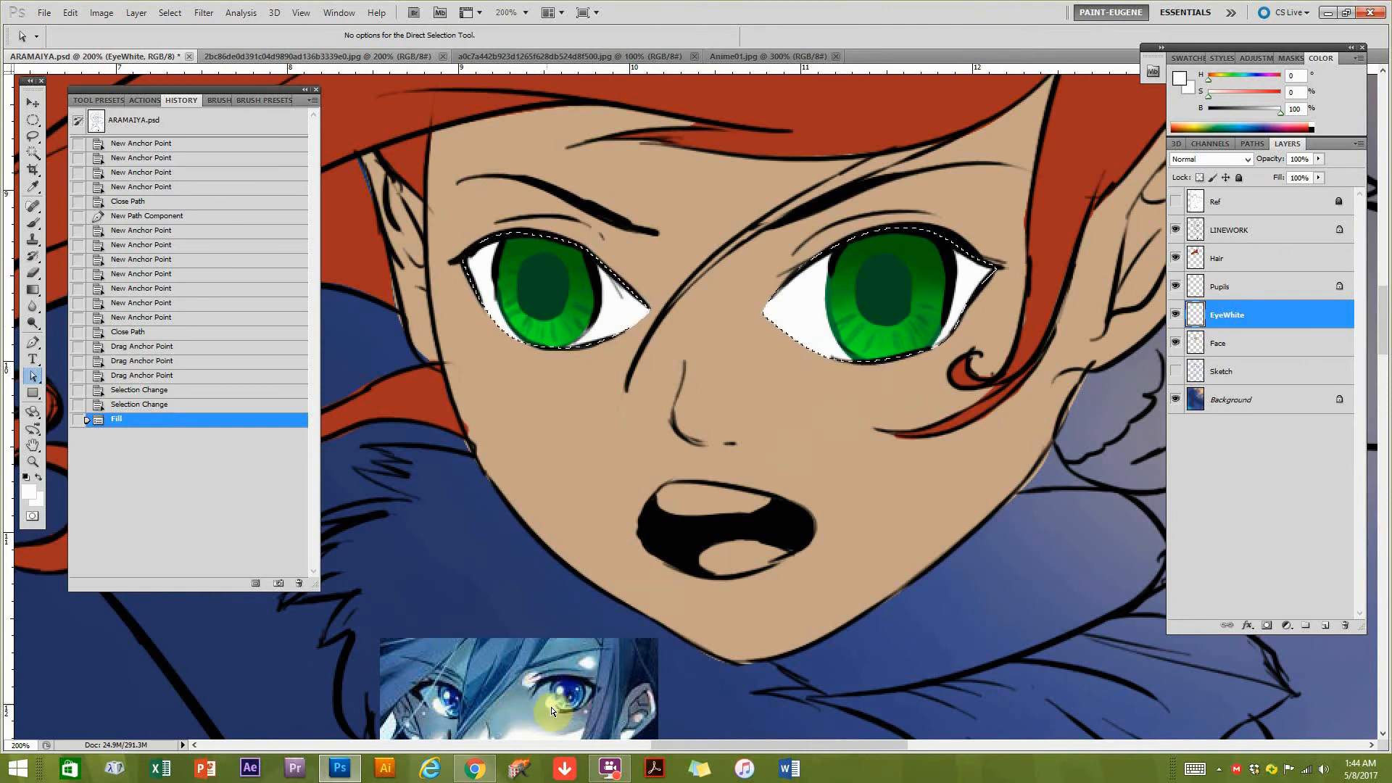
key("ctrl+d")
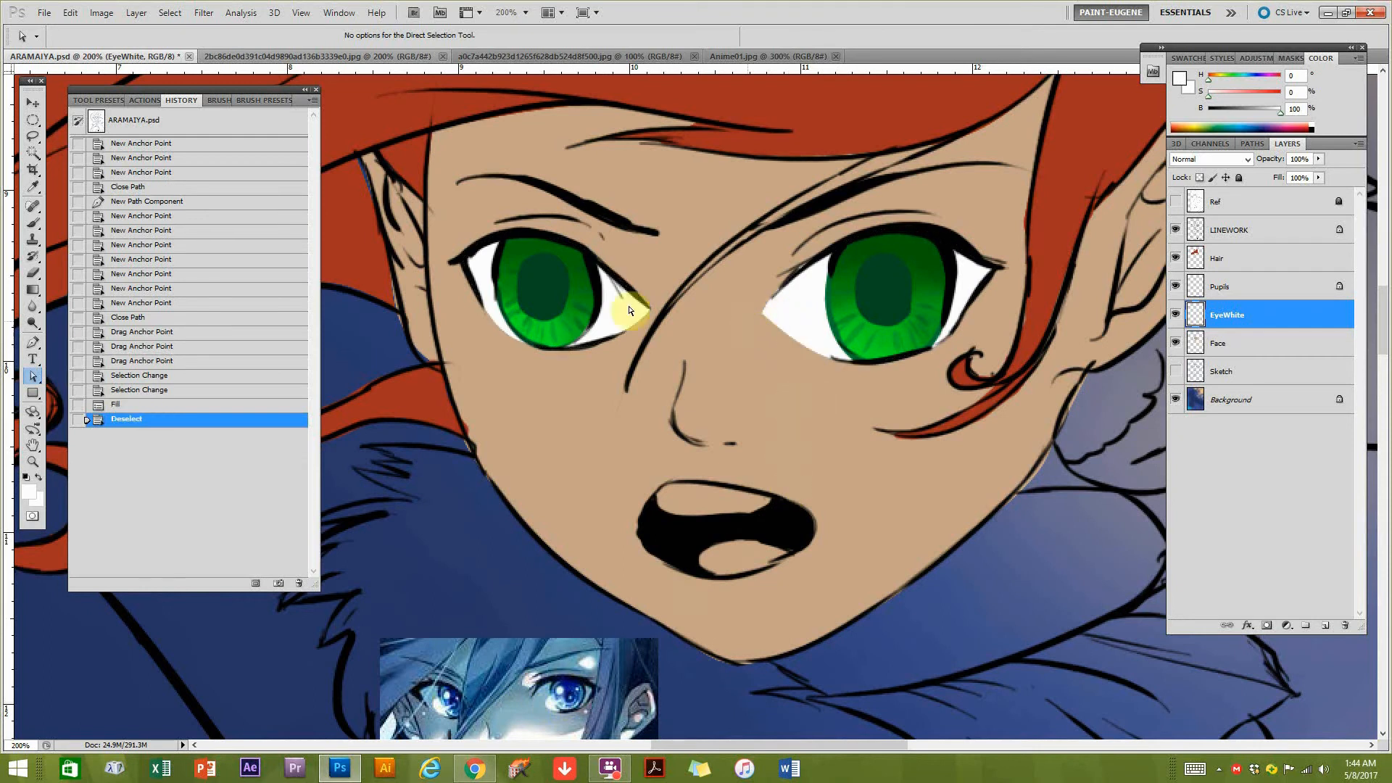
Set up the 41 px soft brush with 52% hardness and a light grey colour (B 74).
left_click(33, 223)
left_click(1261, 109)
left_click(267, 102)
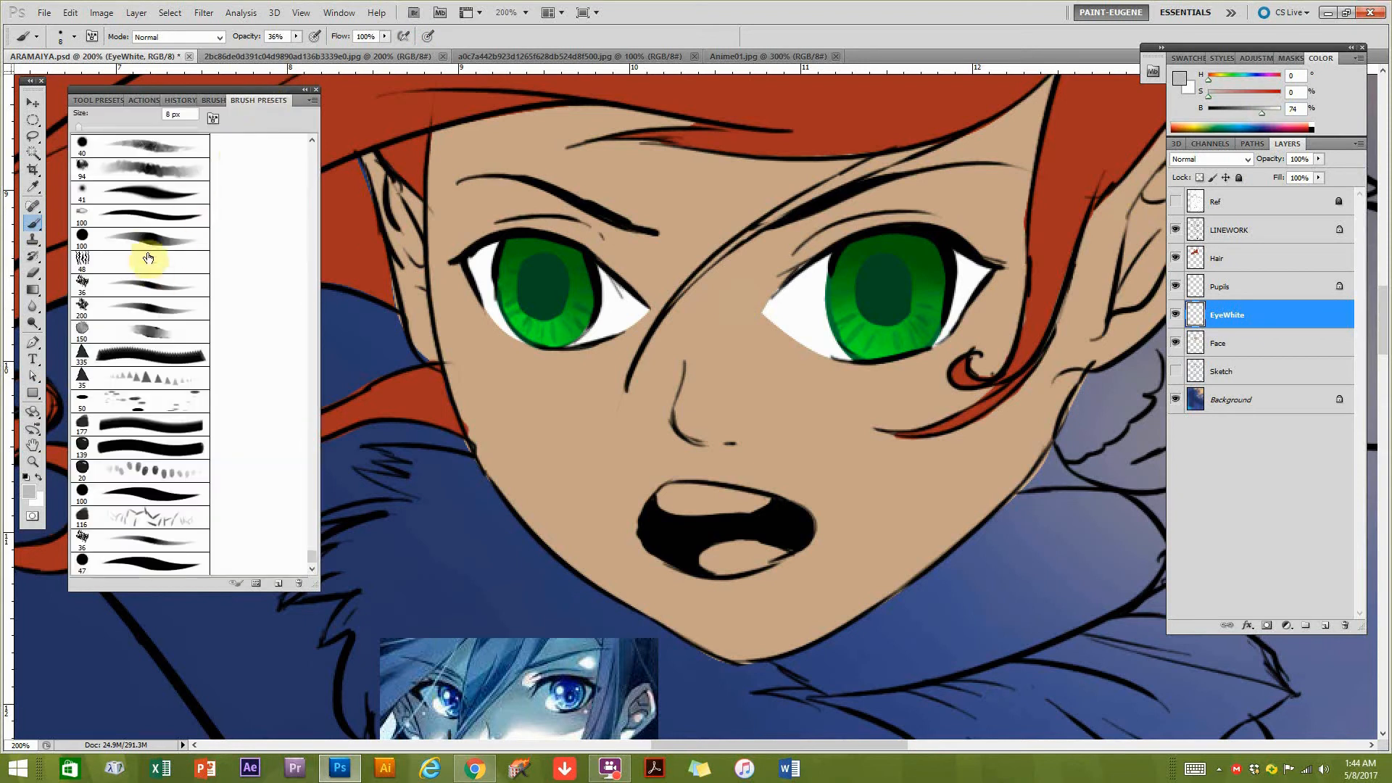
left_click(143, 192)
left_click(210, 122)
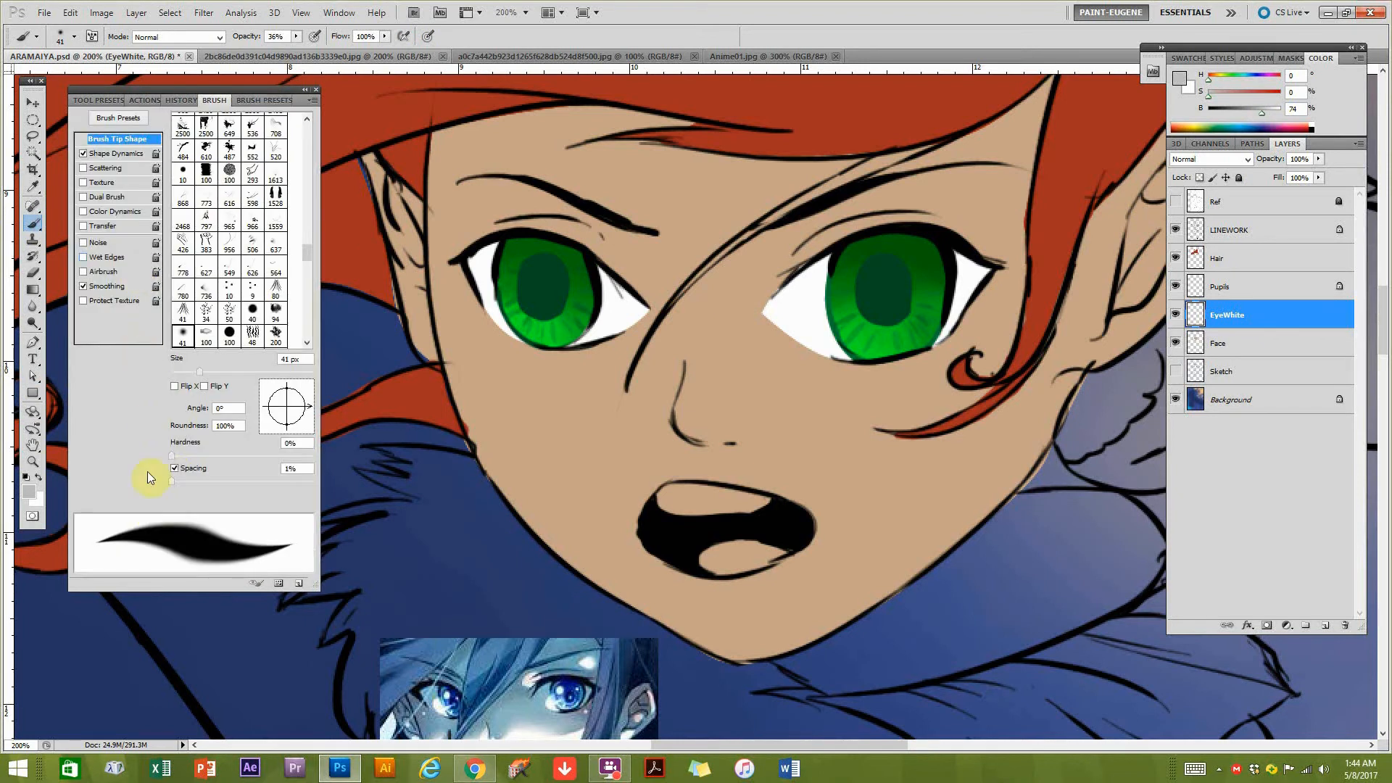
mouse_move(241, 459)
left_mouse_down()
mouse_move(298, 454)
mouse_move(244, 455)
left_mouse_up()
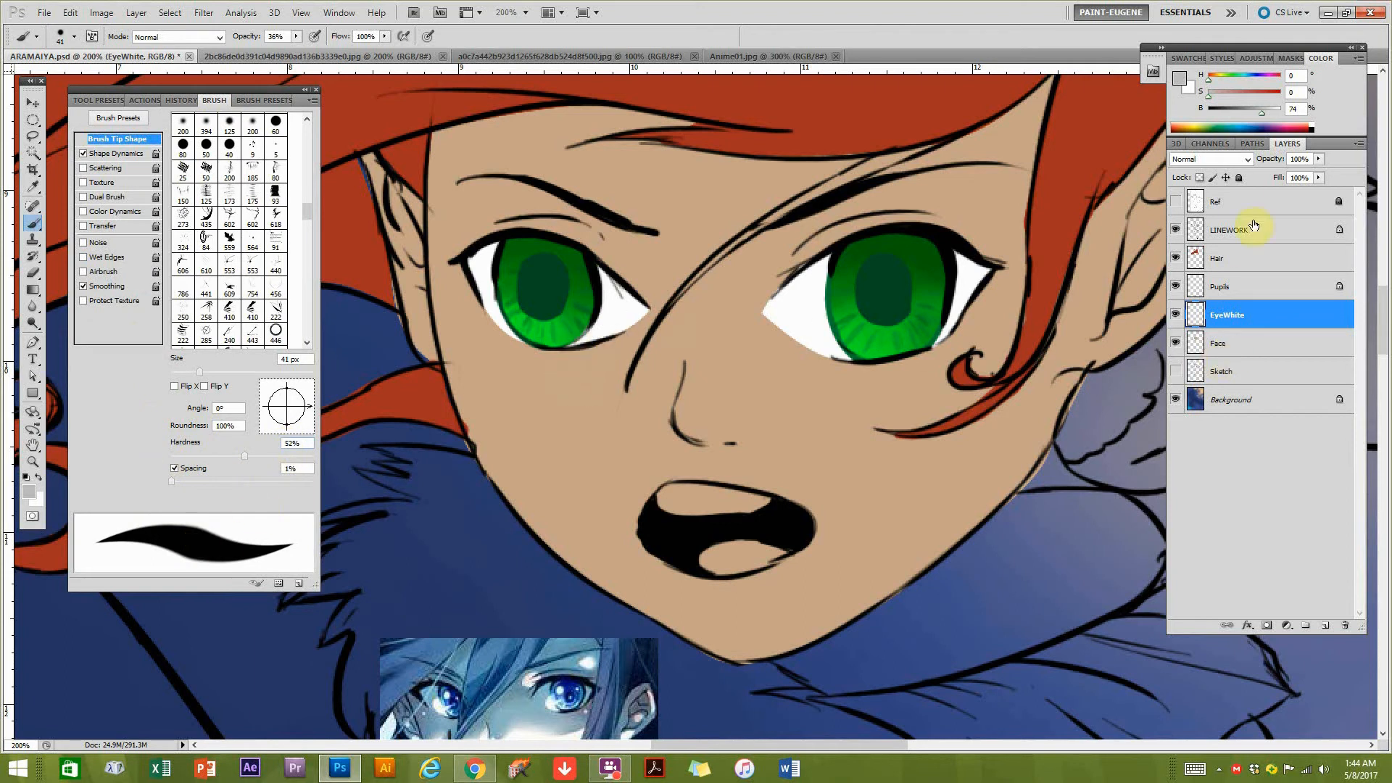
Lock the EyeWhite layer's transparency and shade the upper parts and corners of both eye whites with soft grey.
left_click_drag(486, 250, 456, 284)
left_click_drag(588, 281, 628, 307)
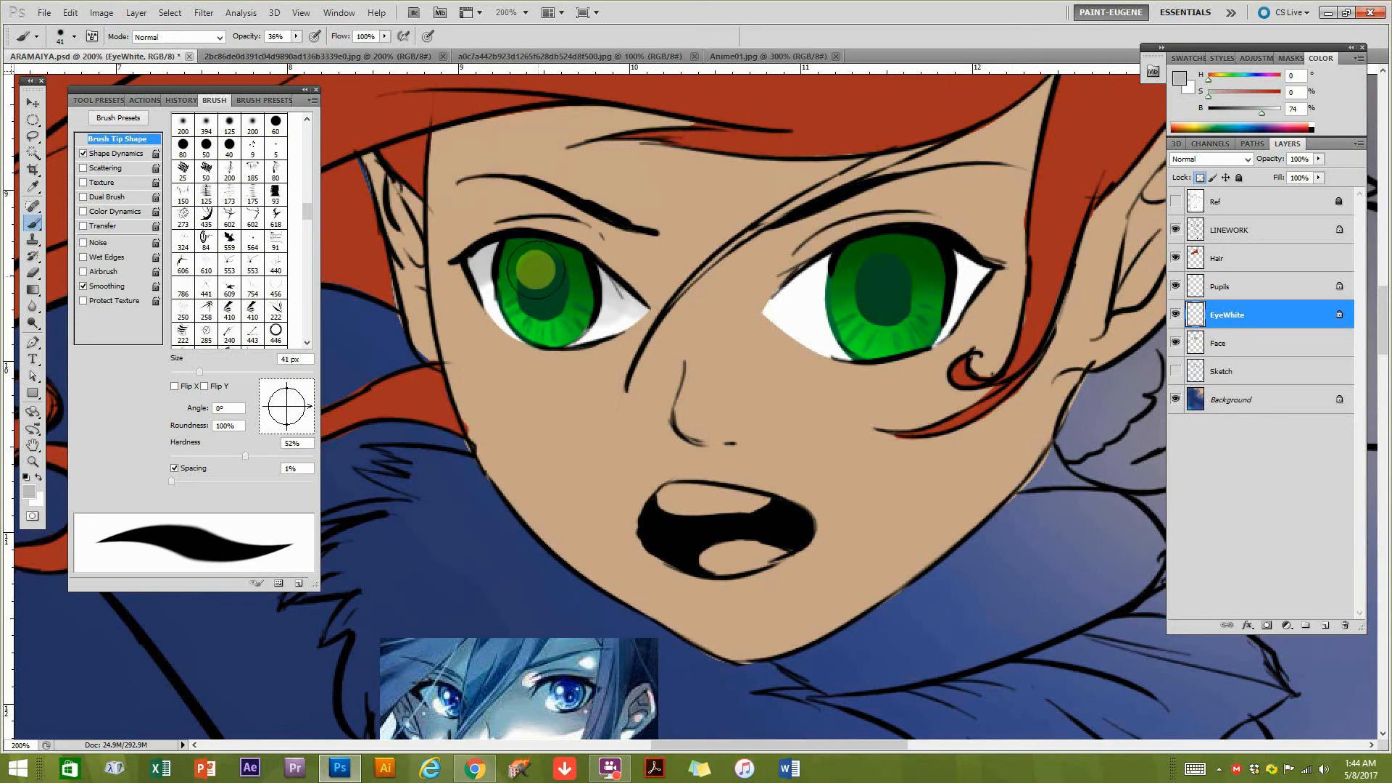
mouse_move(761, 289)
left_mouse_down()
mouse_move(834, 268)
mouse_move(752, 325)
mouse_move(933, 280)
mouse_move(761, 301)
mouse_move(906, 261)
mouse_move(982, 273)
left_mouse_up()
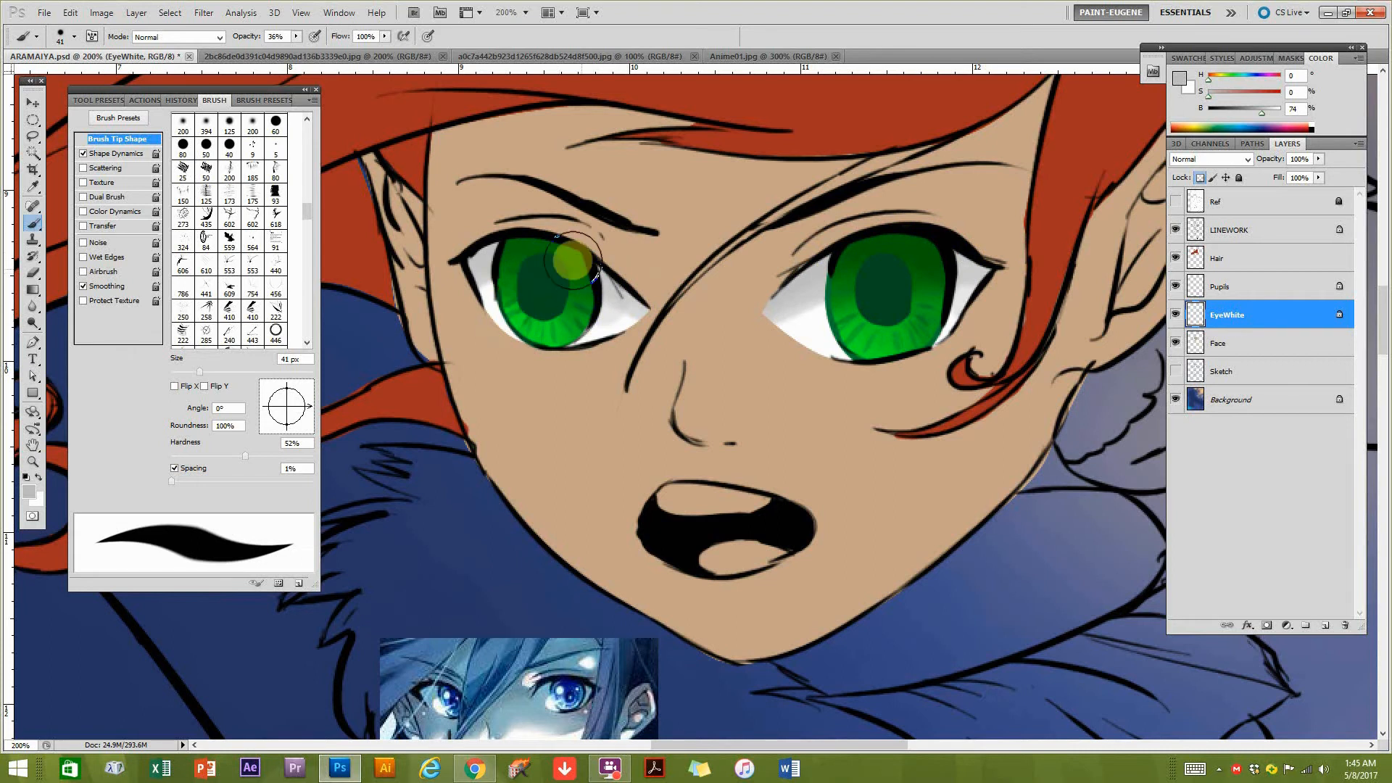
left_click(613, 351, "alt")
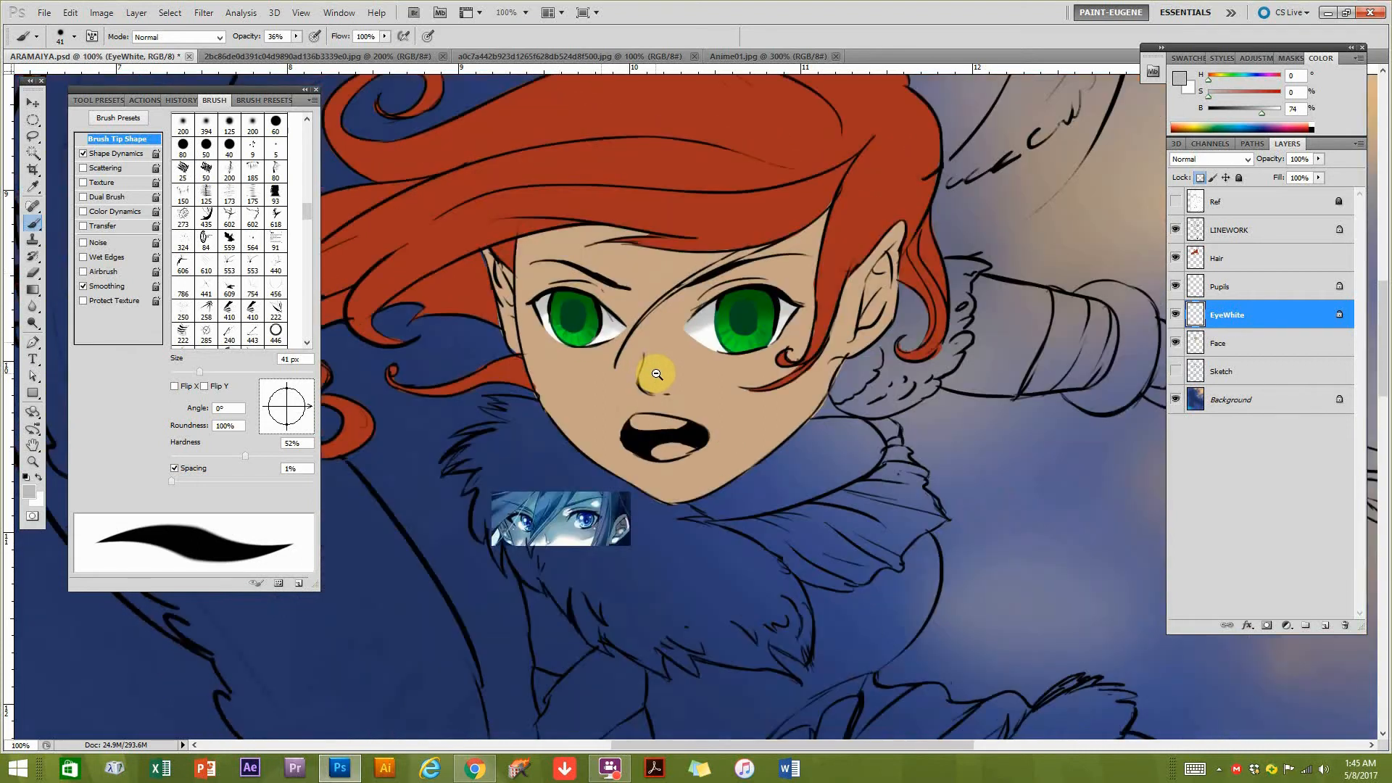
left_click(623, 341, "alt")
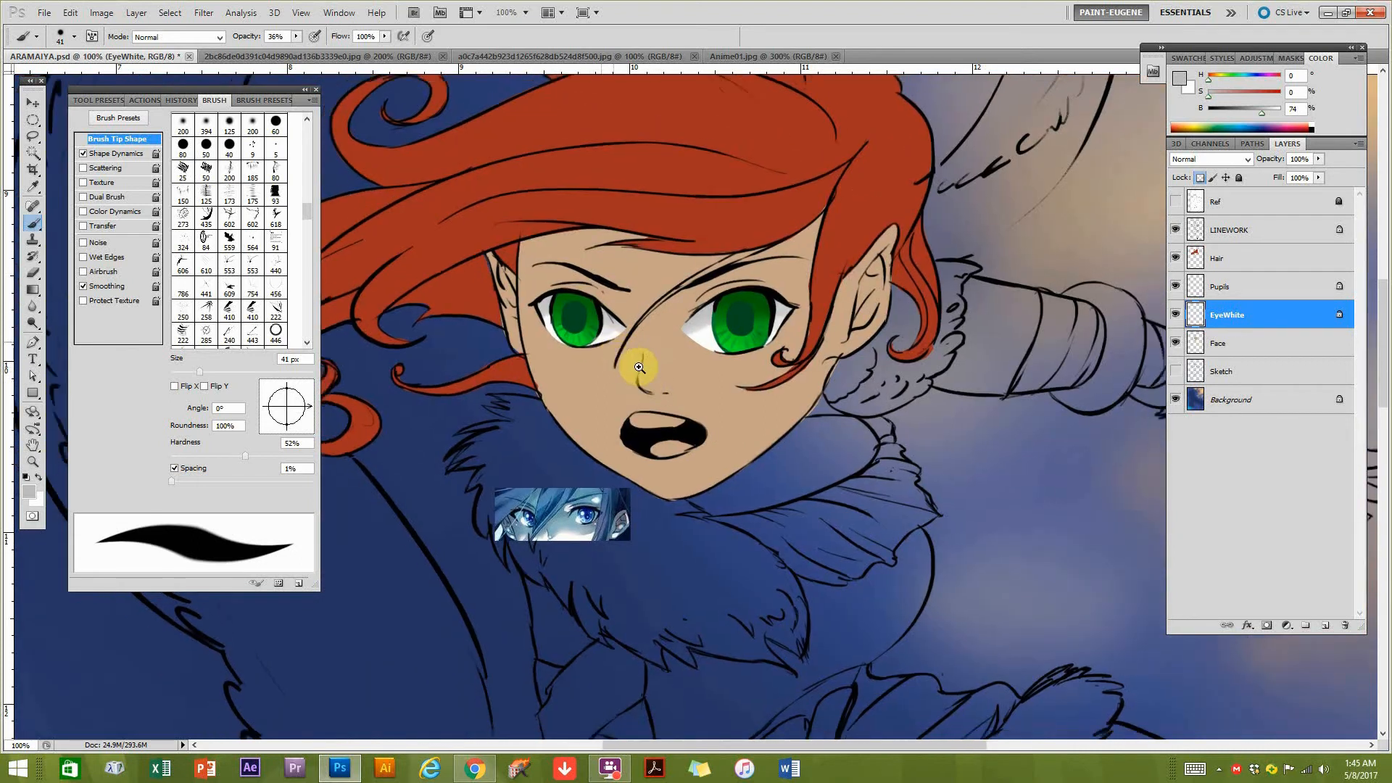
left_click(622, 336, "ctrl")
left_click(624, 337, "ctrl")
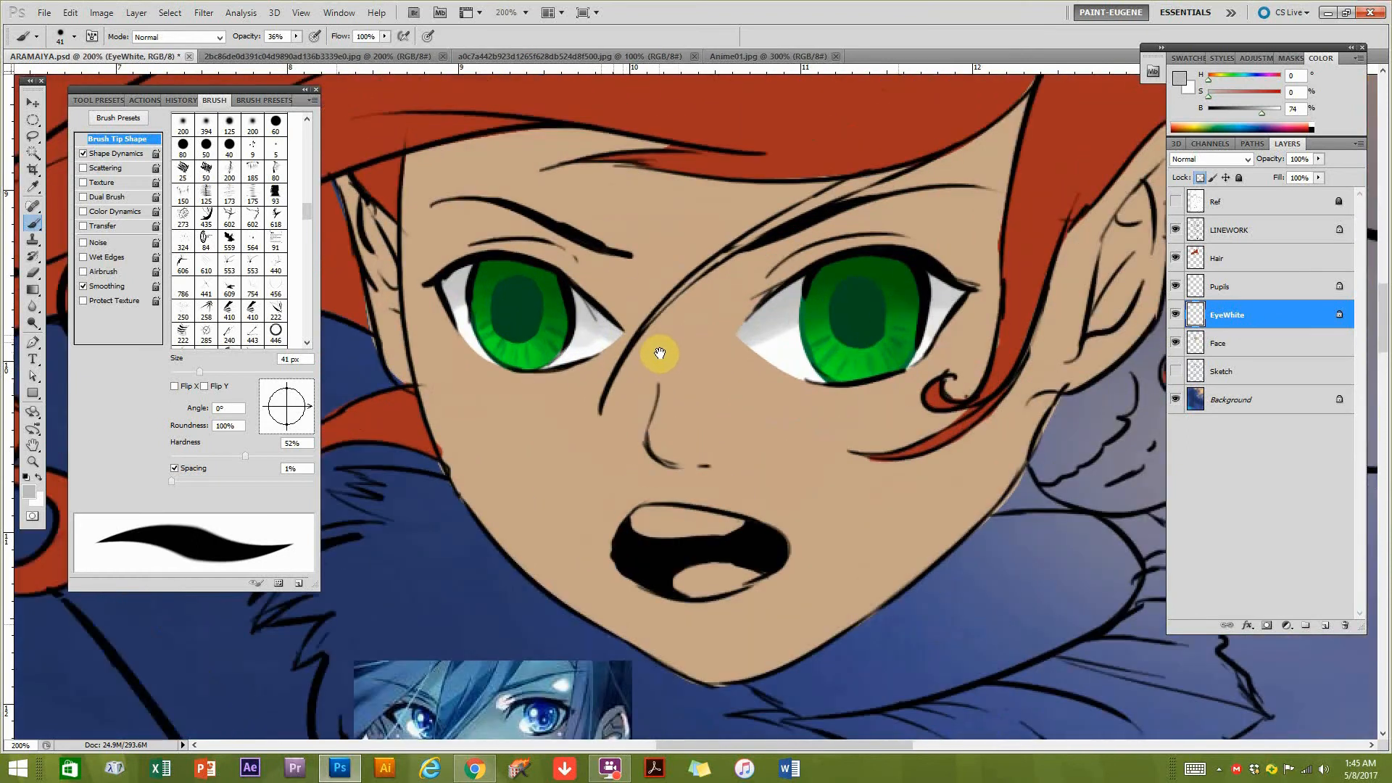
left_click_drag(701, 326, 752, 366)
left_click(761, 385, "alt")
mouse_move(816, 326)
left_mouse_down()
mouse_move(835, 317)
mouse_move(816, 330)
mouse_move(833, 351)
left_mouse_up()
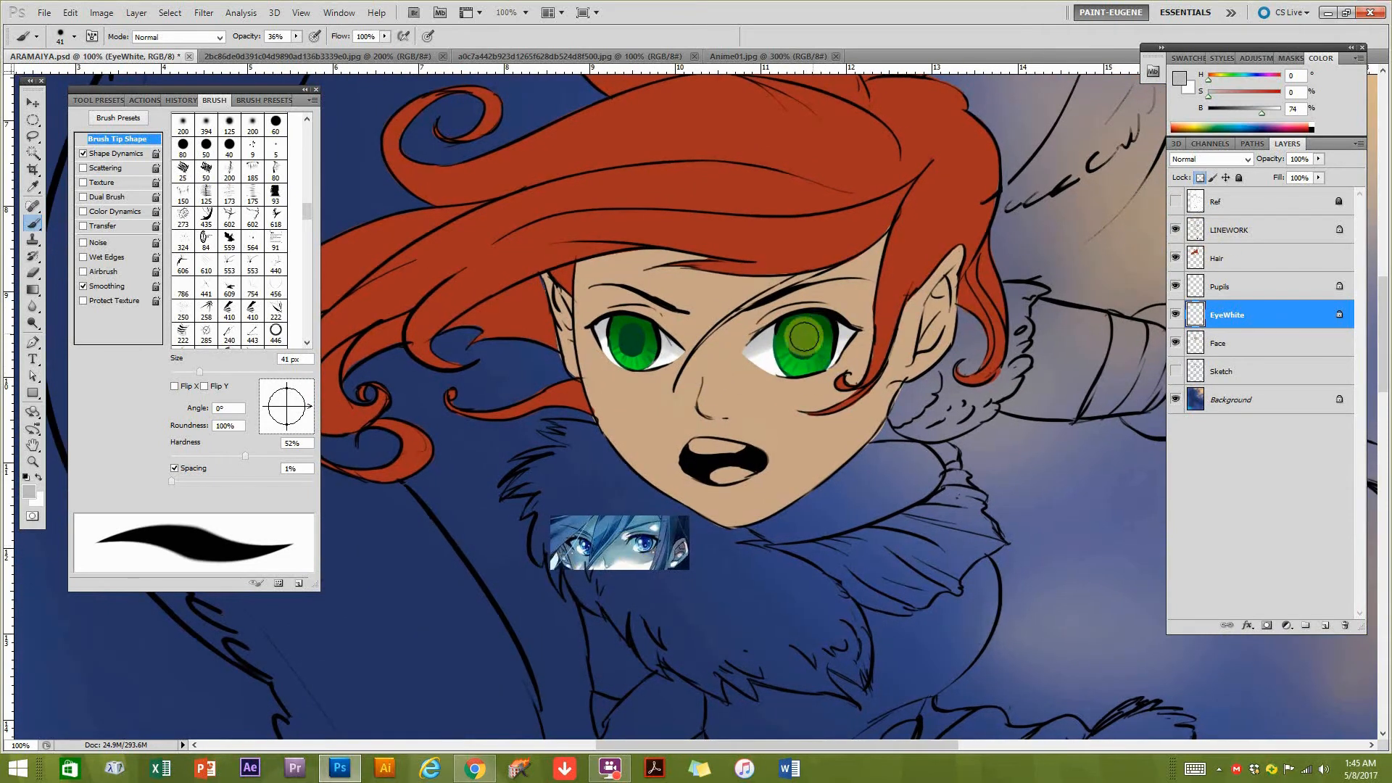
Add a new layer named Eye Sparkles above the LINEWORK layer.
left_click(1249, 230)
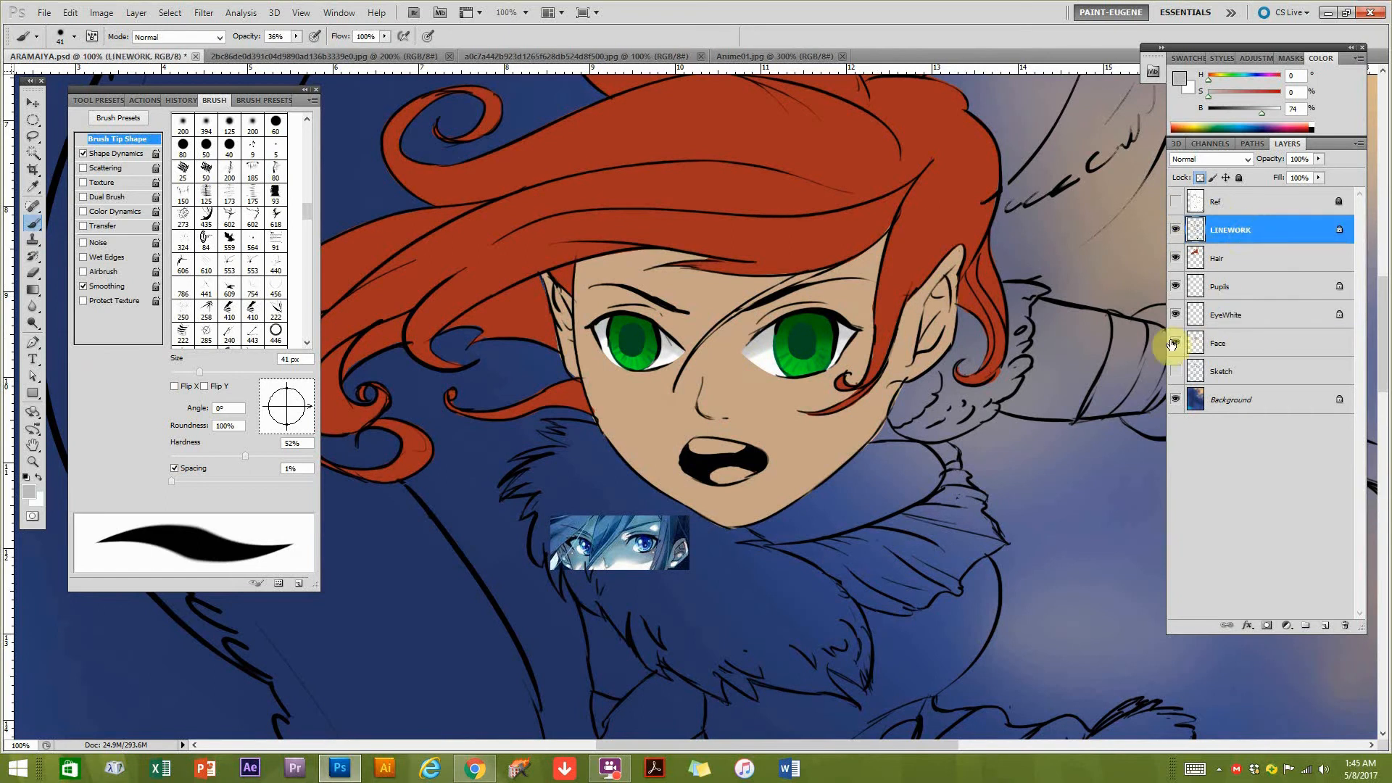
left_click(1321, 626)
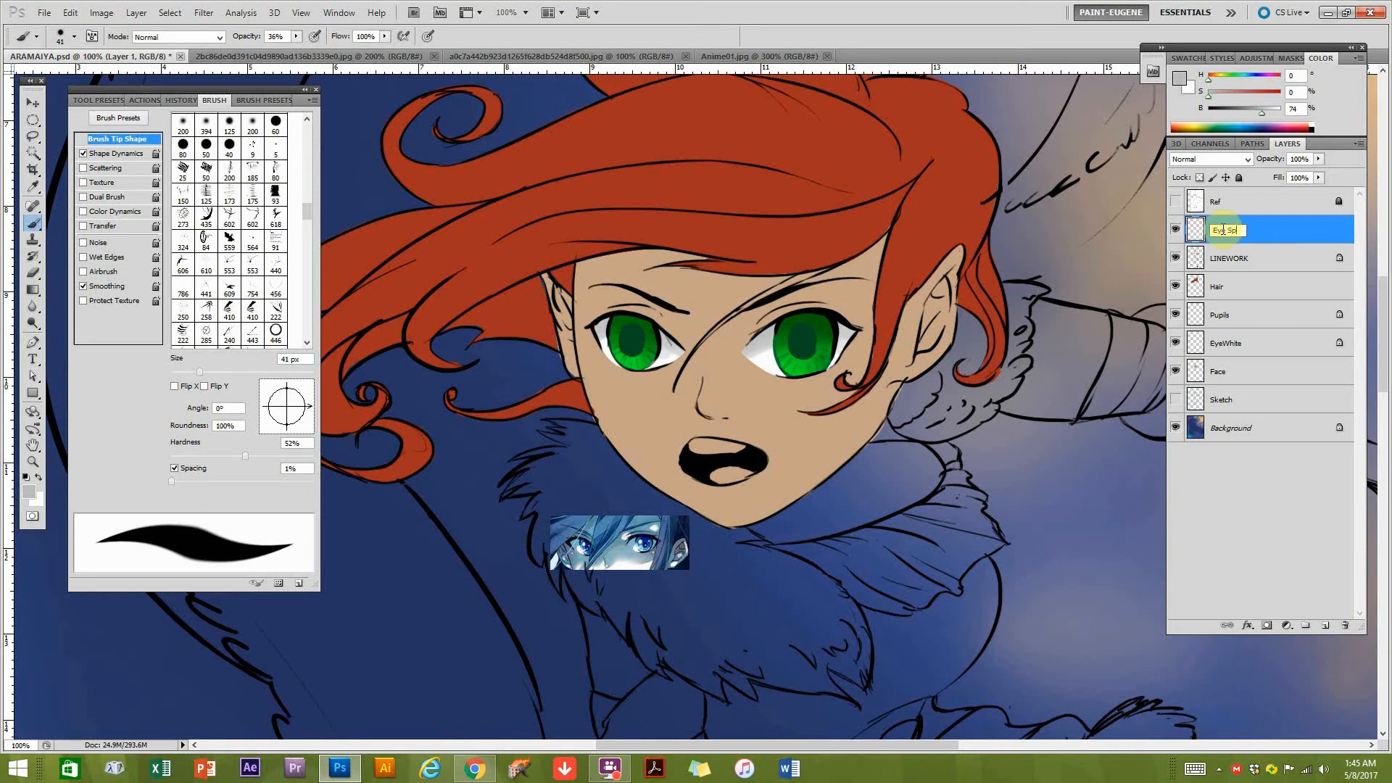
key("Return")
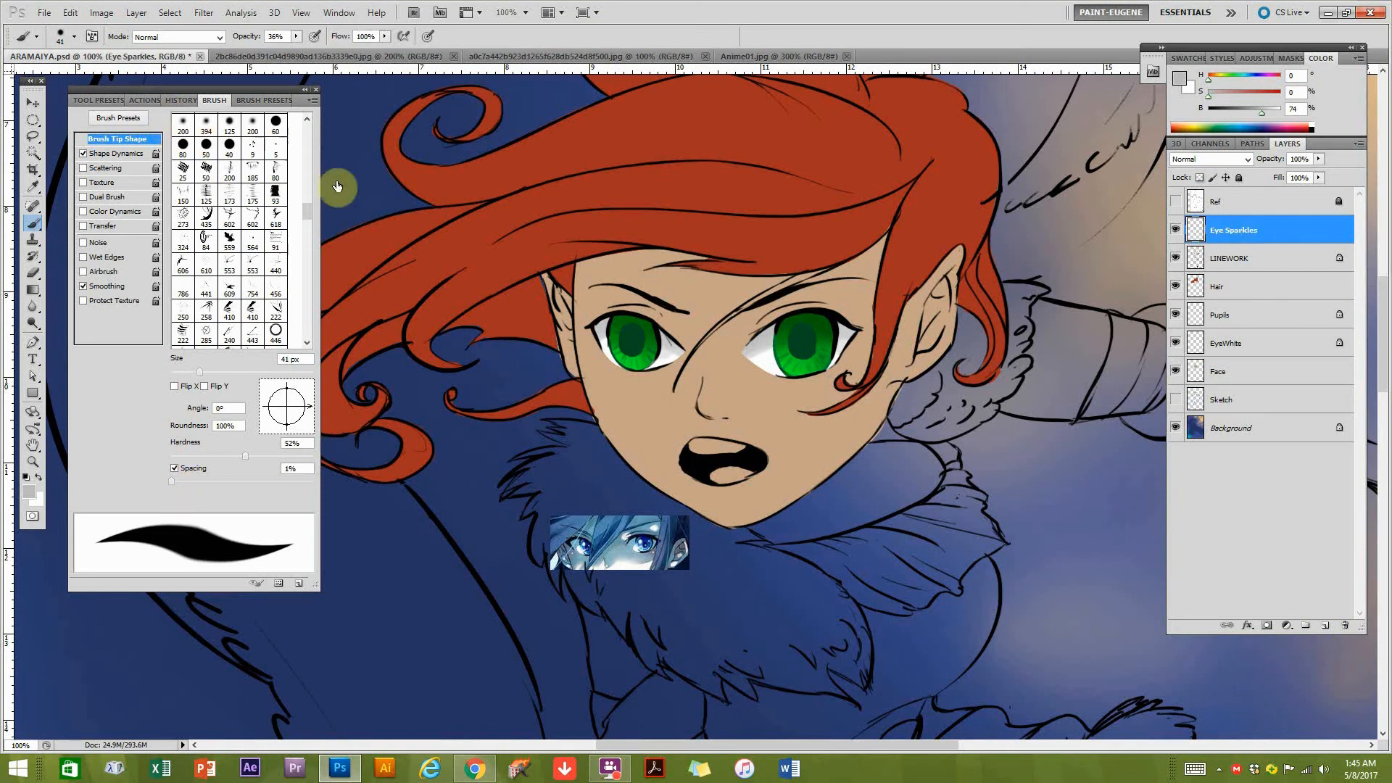
Set the brush to 82% hardness, 30 px size and white for painting the eye sparkles.
mouse_move(739, 362)
left_mouse_down()
mouse_move(885, 373)
mouse_move(870, 363)
left_mouse_up()
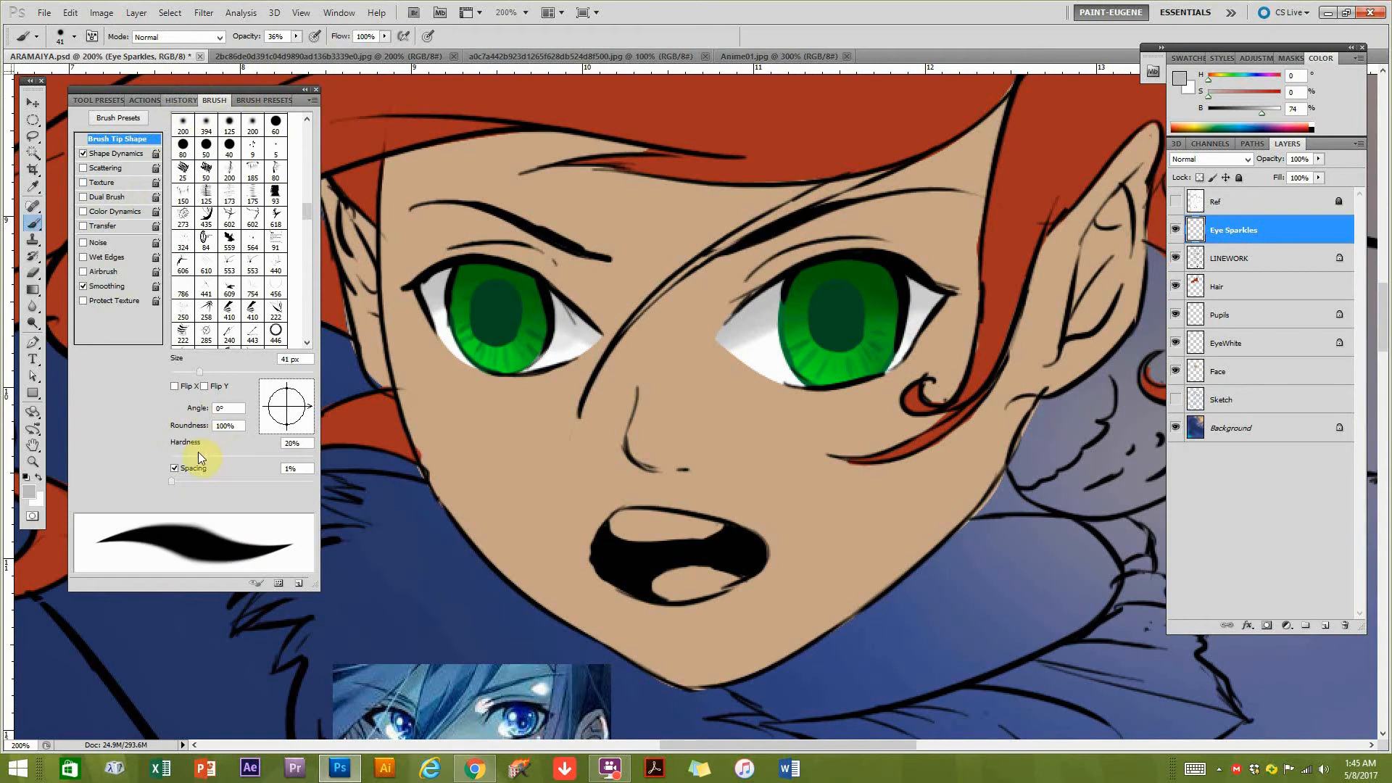
left_click_drag(292, 461, 289, 461)
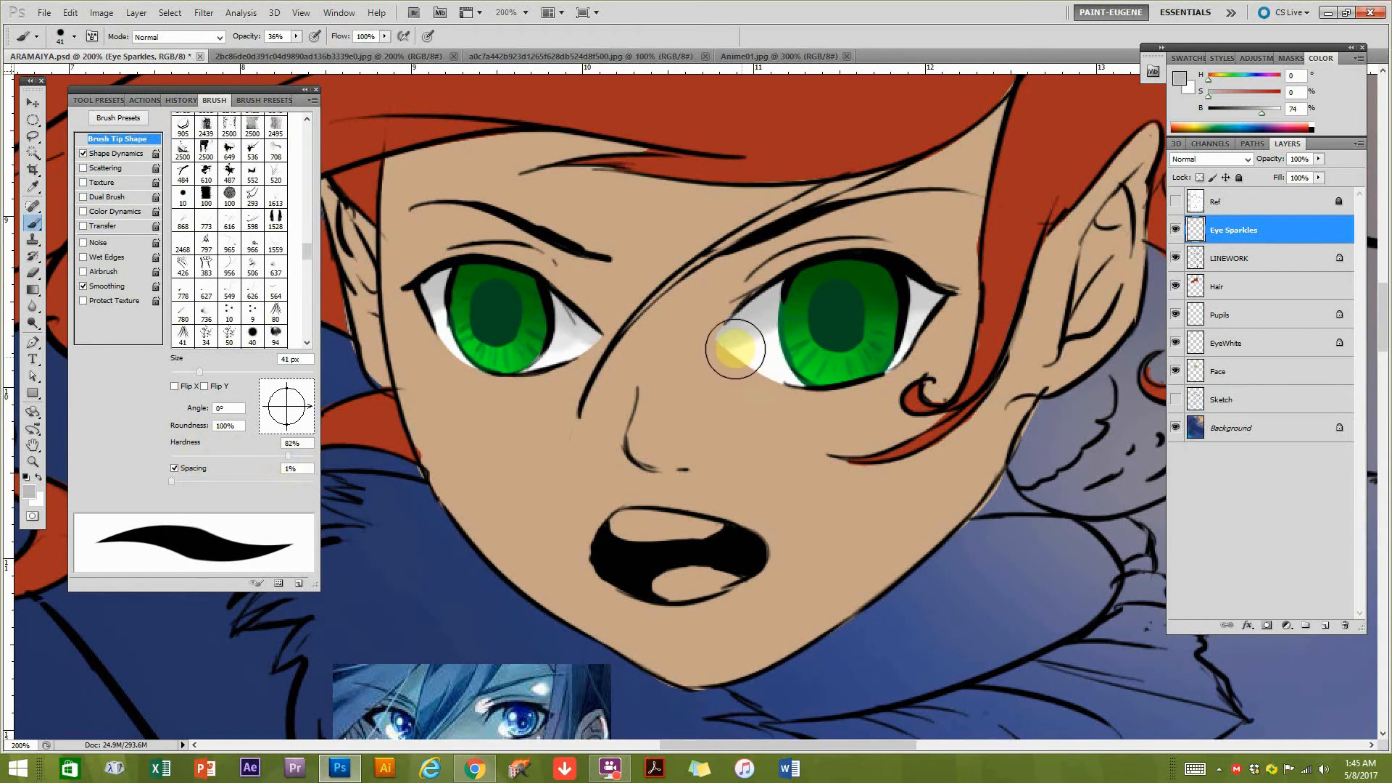
key("bracketleft")
key("bracketleft")
key("bracketleft")
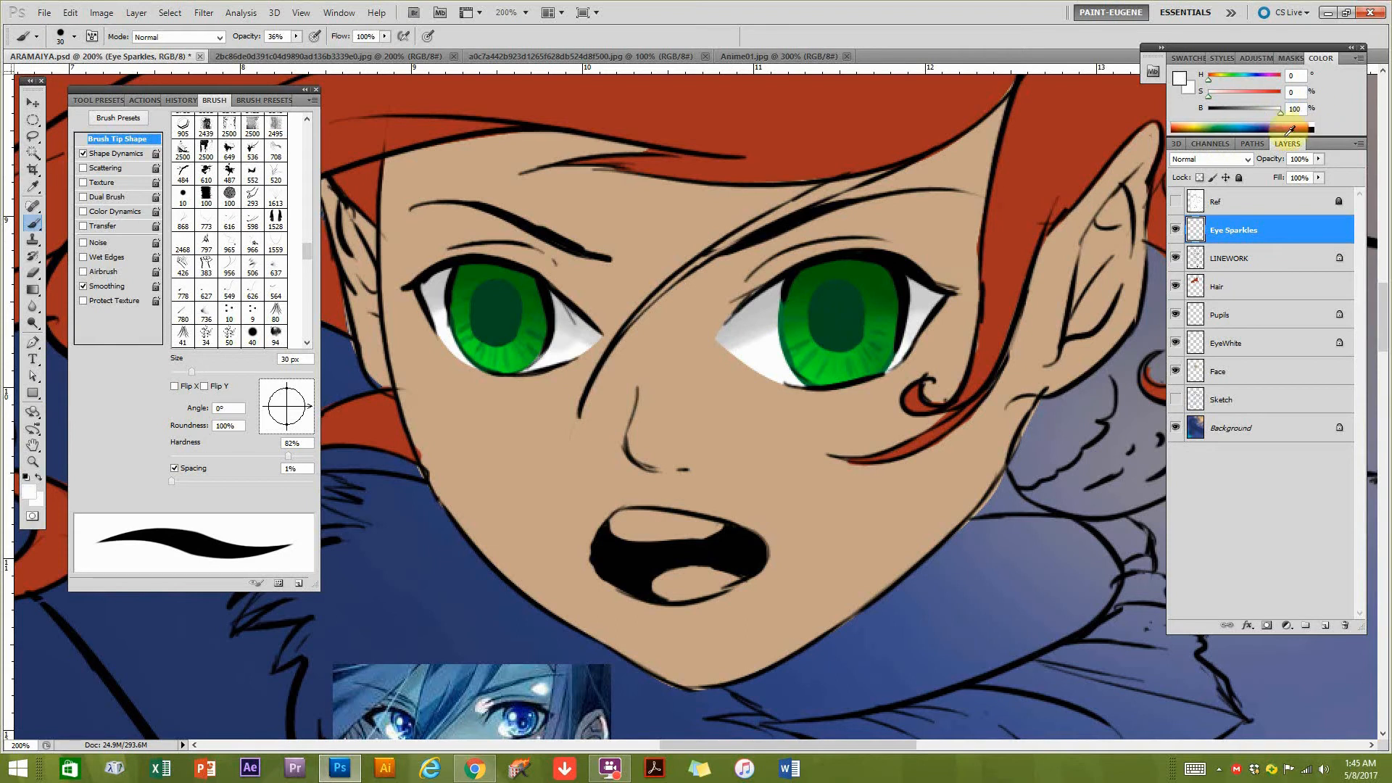
mouse_move(897, 313)
left_mouse_down()
mouse_move(795, 301)
mouse_move(826, 357)
mouse_move(833, 343)
mouse_move(750, 419)
left_mouse_up()
scroll(816, 402, "down", 3)
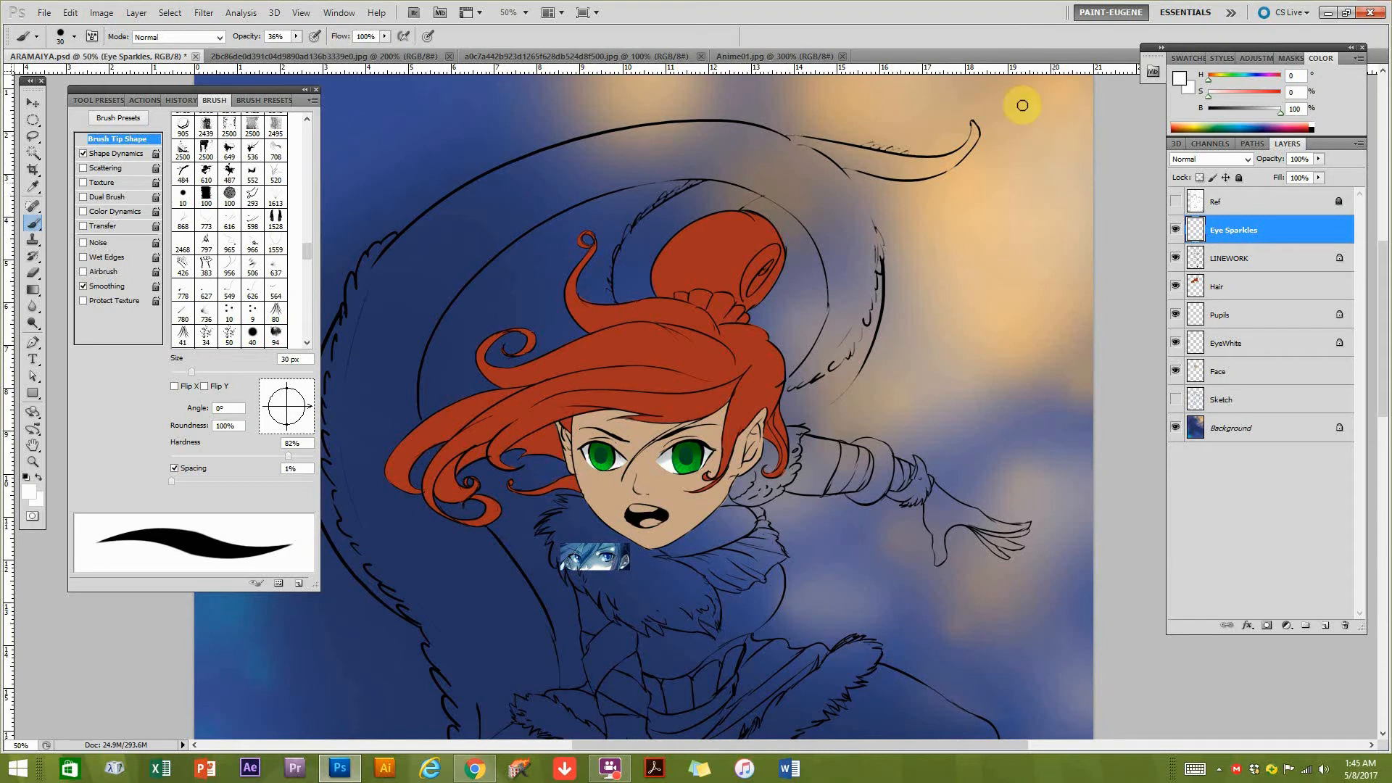
left_click_drag(667, 496, 967, 228)
left_click_drag(761, 359, 462, 508)
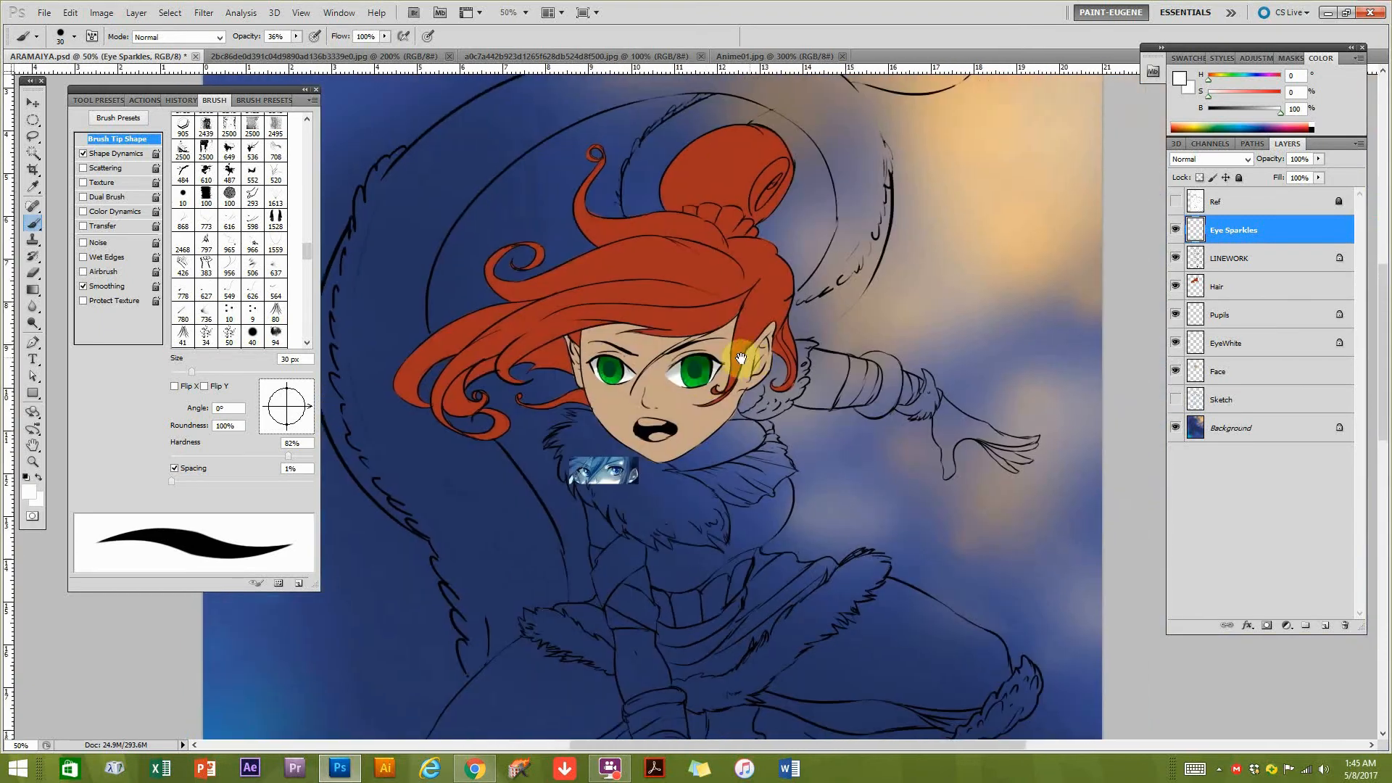
left_click(723, 324)
left_click(722, 387)
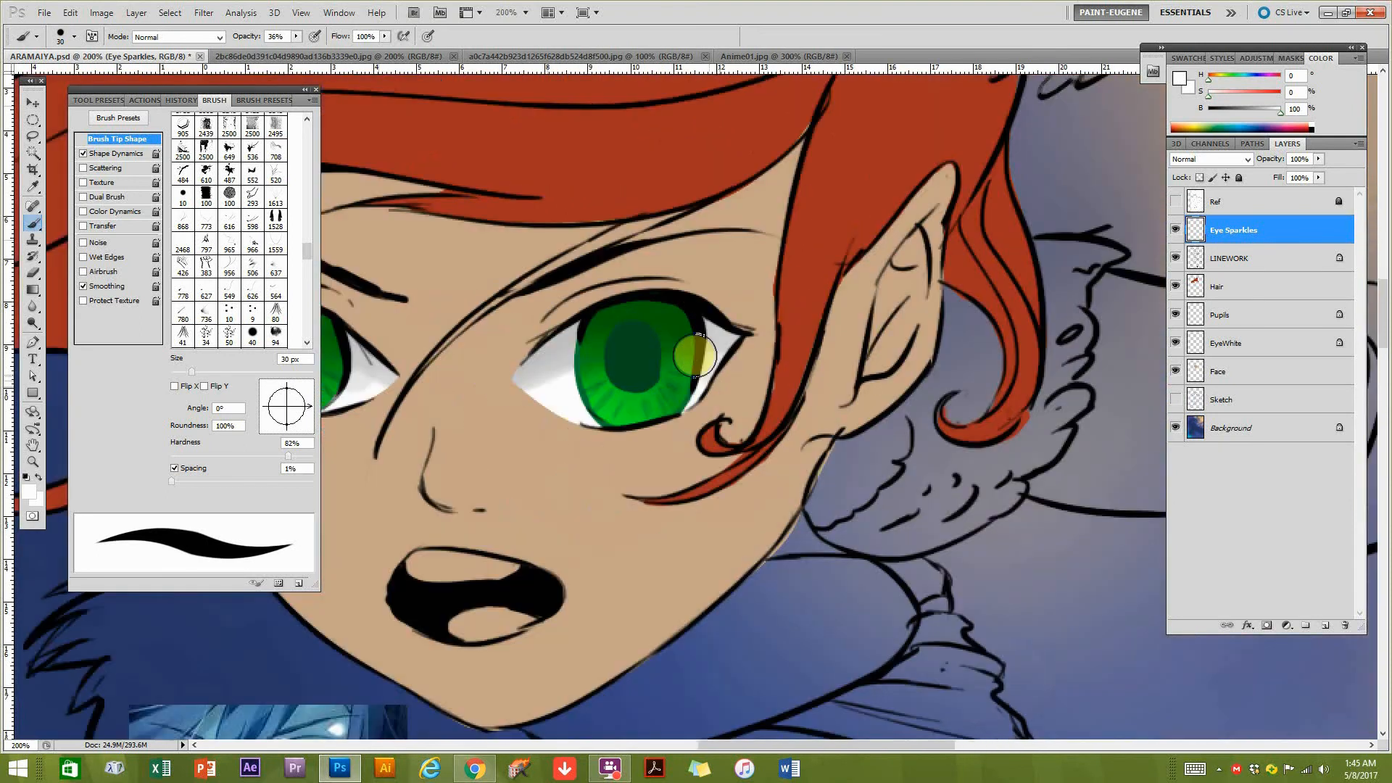
mouse_move(712, 367)
left_mouse_down()
mouse_move(771, 342)
mouse_move(770, 319)
left_mouse_up()
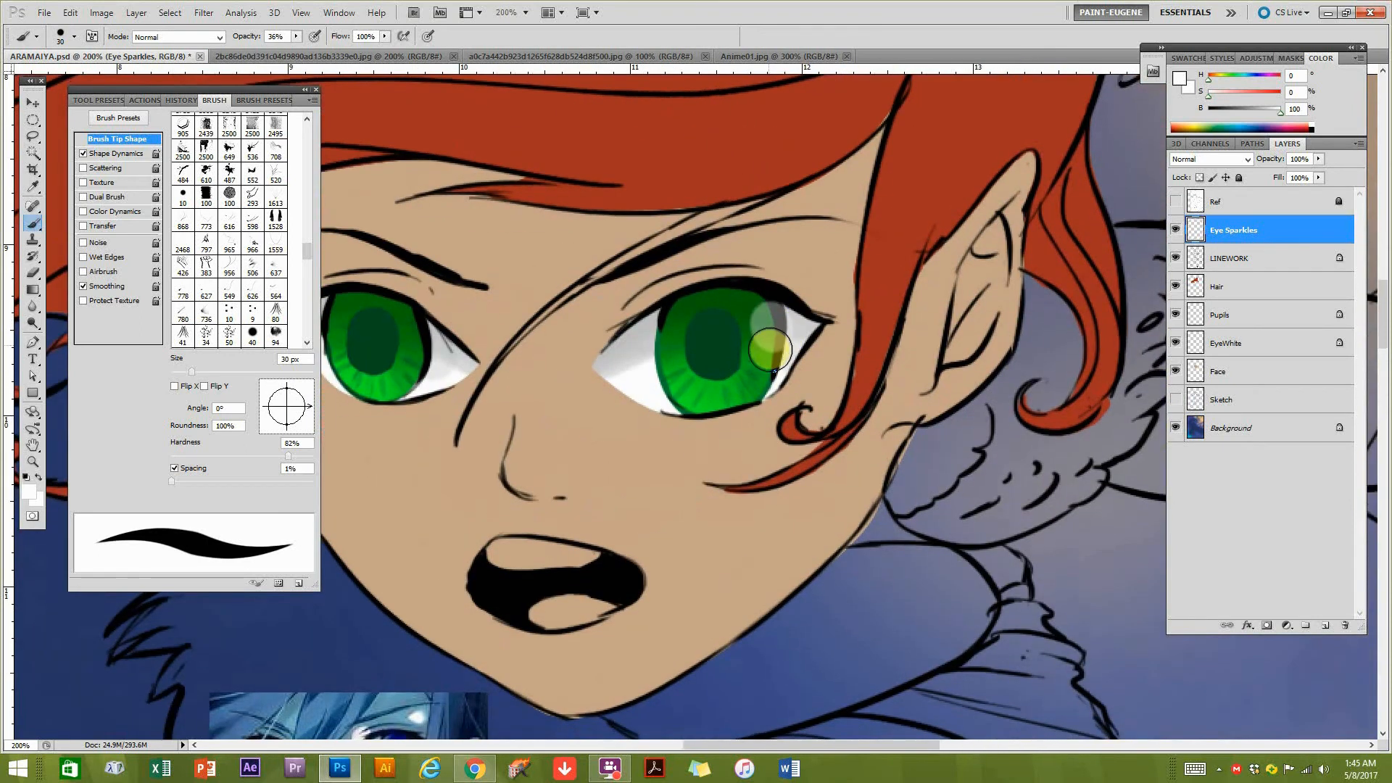
left_click_drag(653, 439, 707, 411)
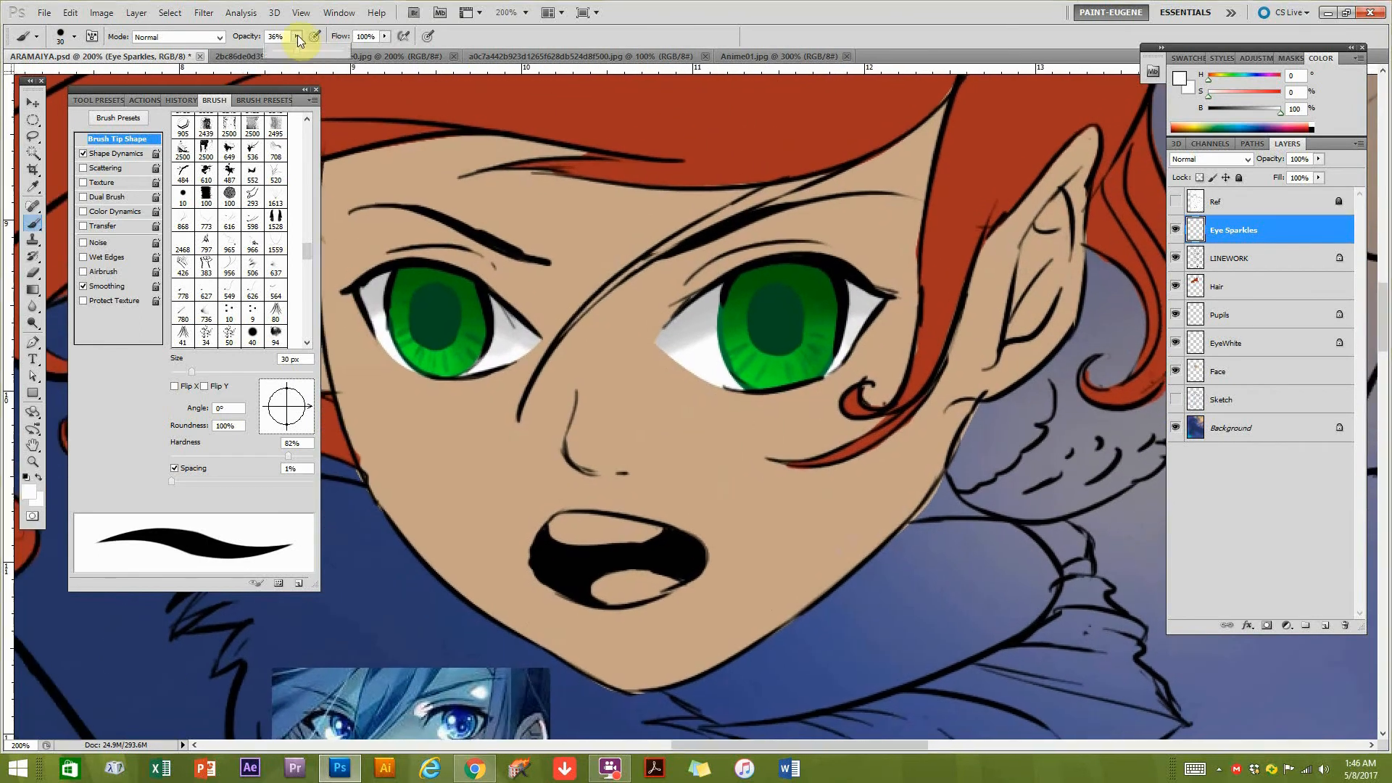
Set the brush opacity to 100% and paint a solid white oval highlight on the upper right side of each iris.
left_click_drag(337, 51, 339, 51)
key("ctrl+Tab")
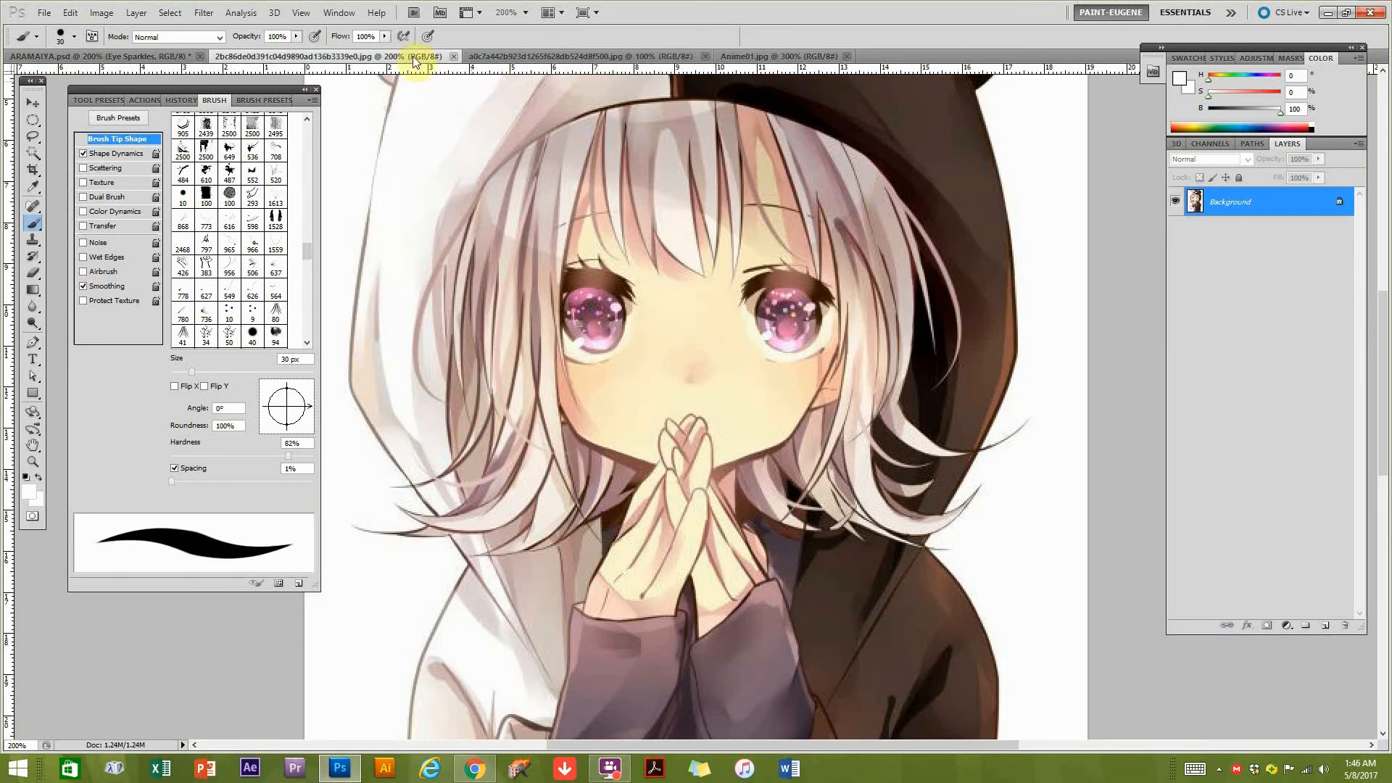
left_click(111, 55)
left_click(828, 297)
left_click(836, 297)
left_click_drag(830, 294, 833, 315)
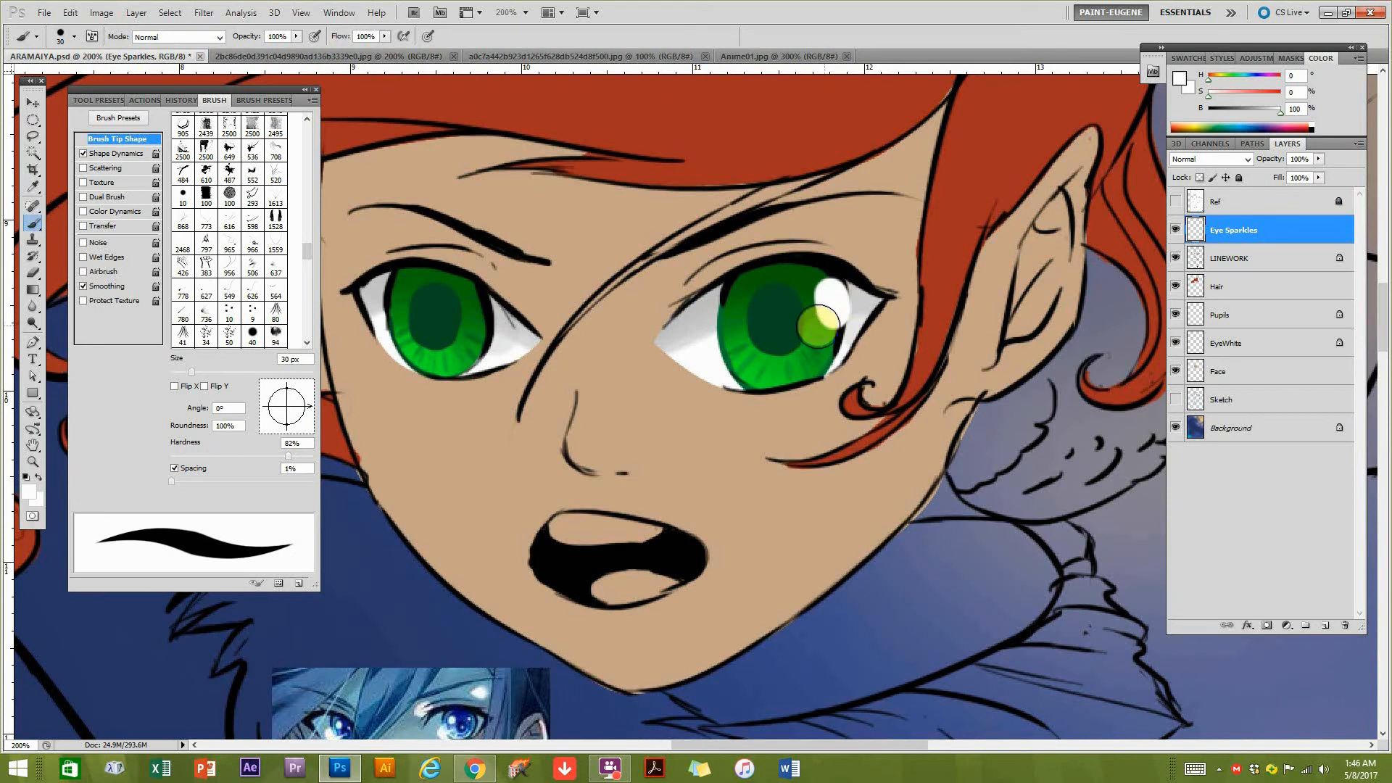
left_click_drag(475, 304, 480, 319)
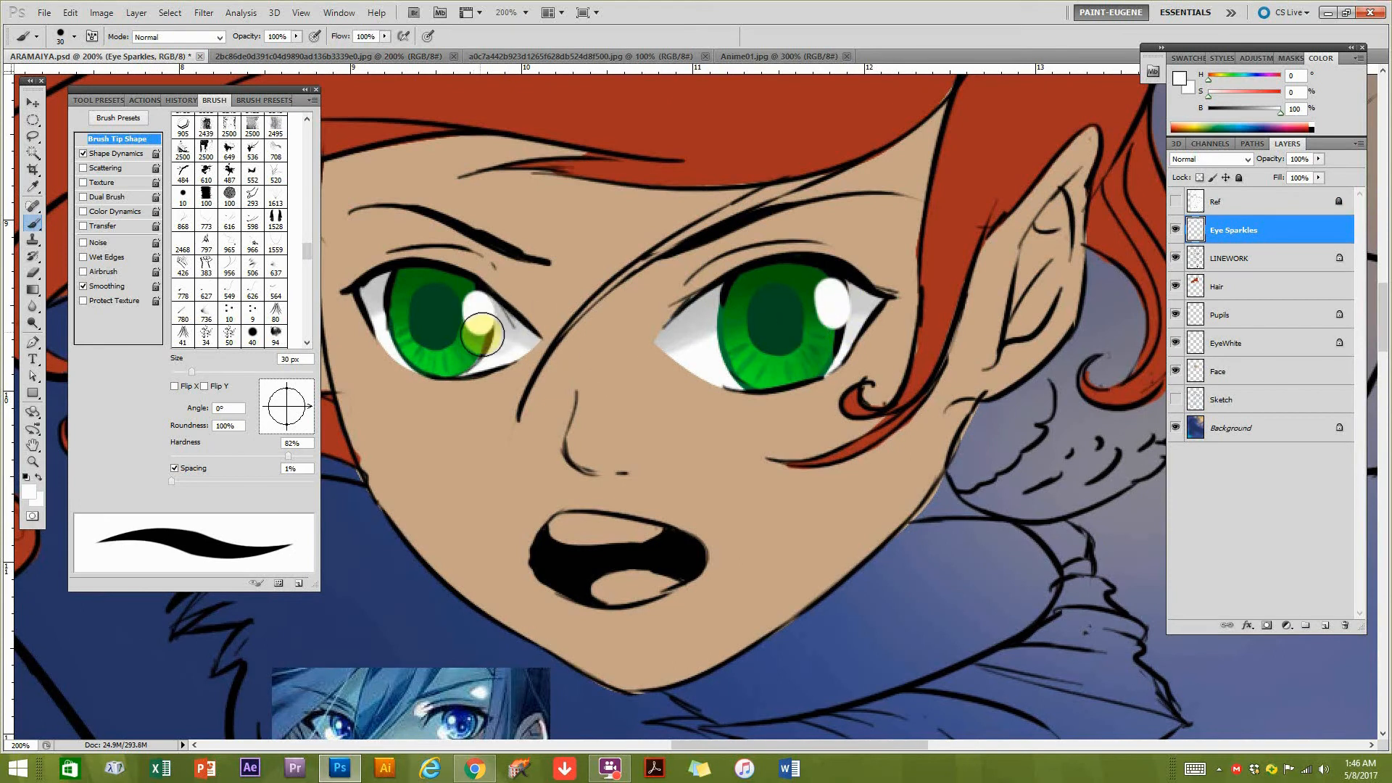
Try a fully opaque white highlight on the lower left of the right-hand iris and undo it.
mouse_move(551, 418)
left_mouse_down()
mouse_move(659, 438)
mouse_move(742, 330)
mouse_move(678, 395)
left_mouse_up()
left_click_drag(988, 279, 982, 272)
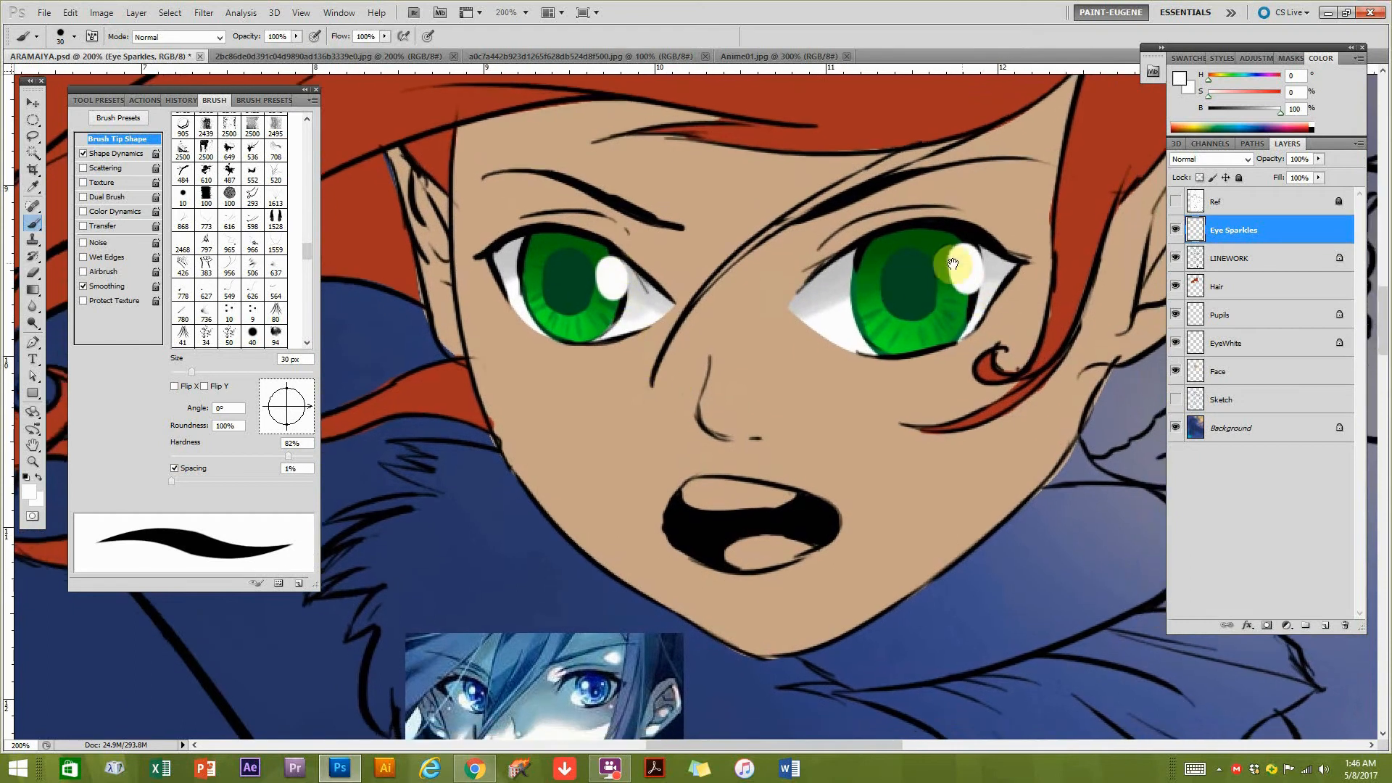
left_click(854, 288)
key("ctrl+z")
left_click_drag(909, 385, 857, 385)
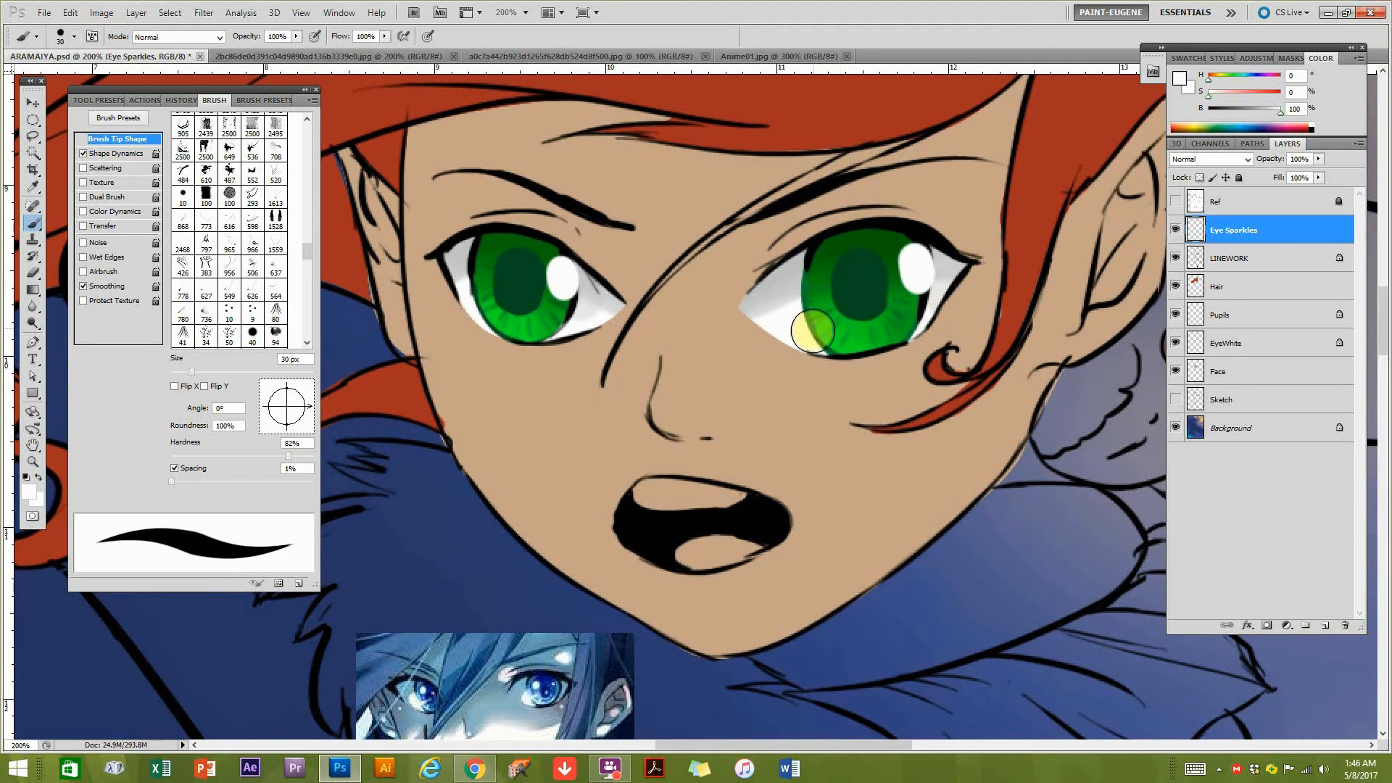
left_click_drag(805, 323, 826, 345)
key("ctrl+z")
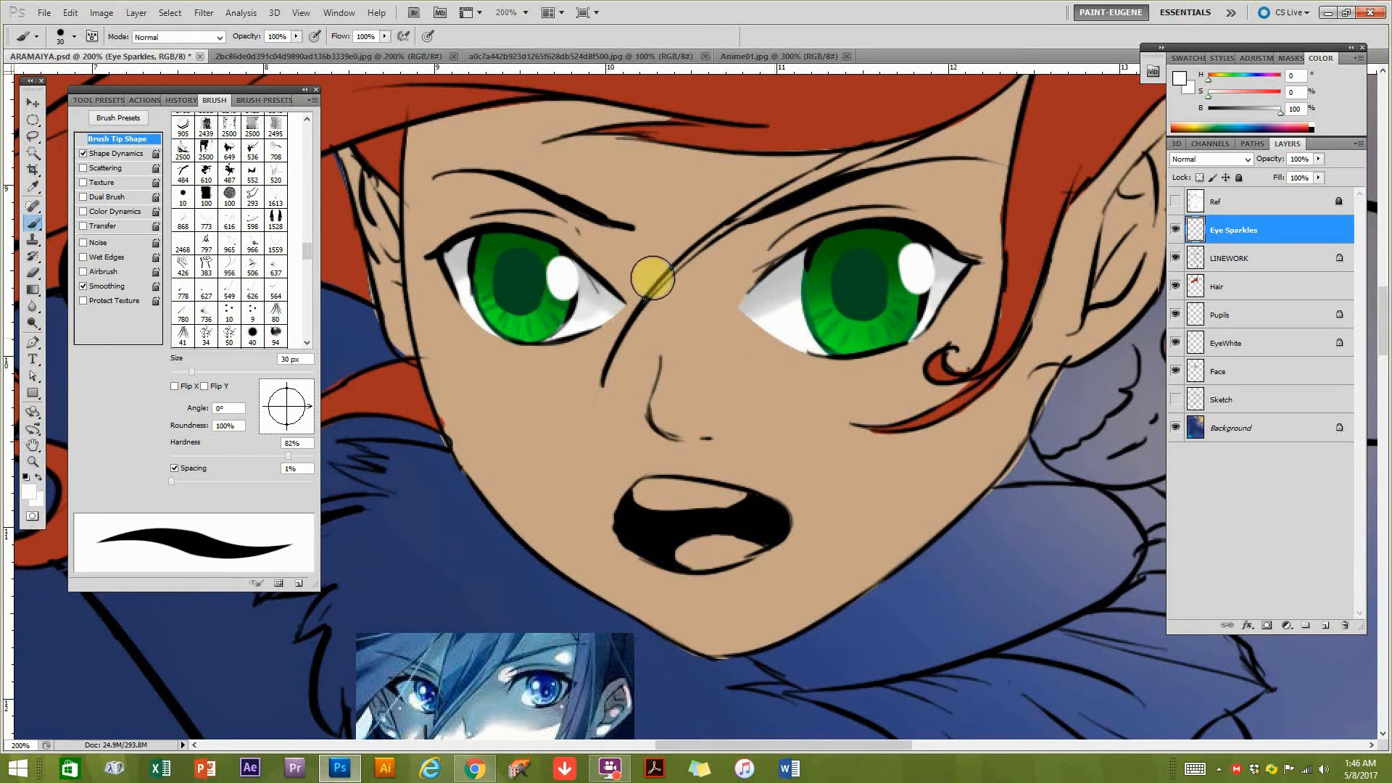
Lower the brush opacity to 63% and paint a translucent white highlight on the lower left edge of each iris.
left_click_drag(268, 49, 266, 49)
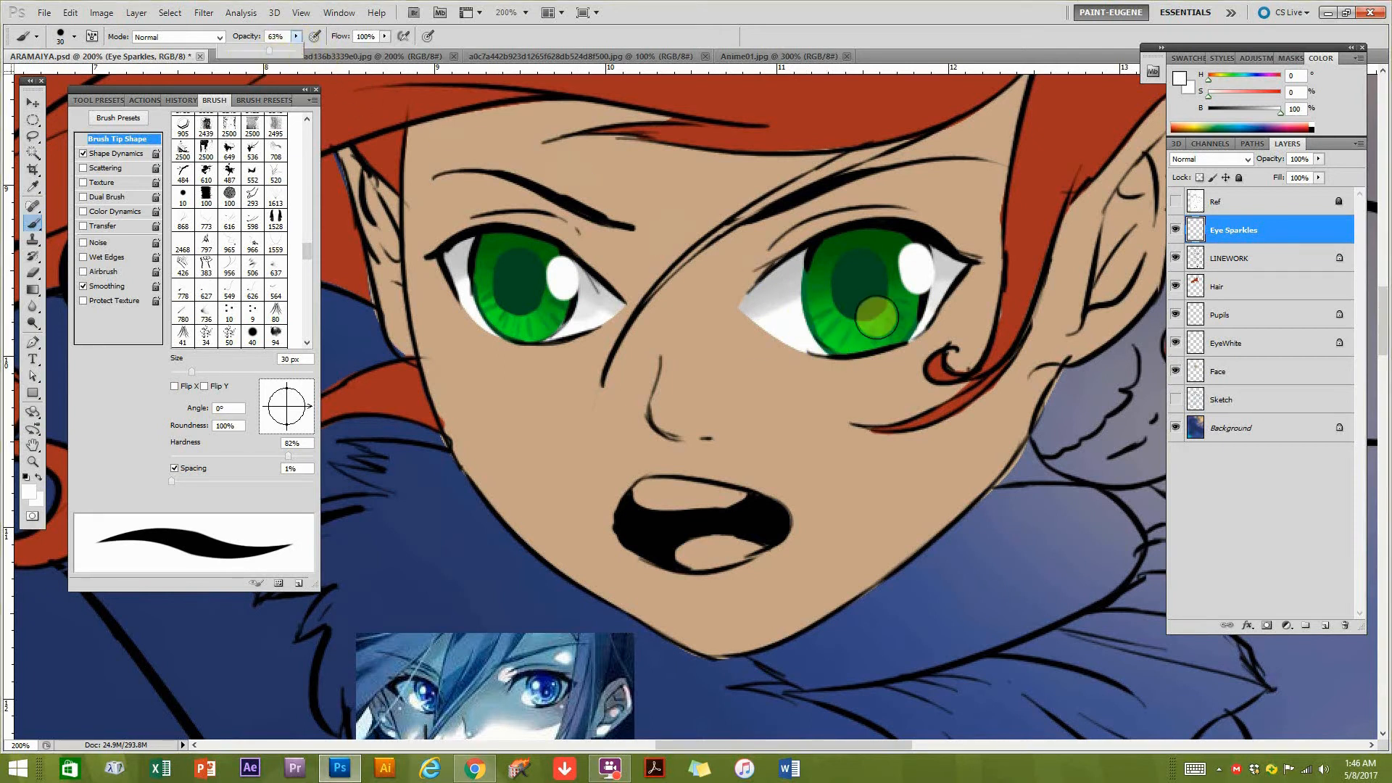
left_click(811, 316)
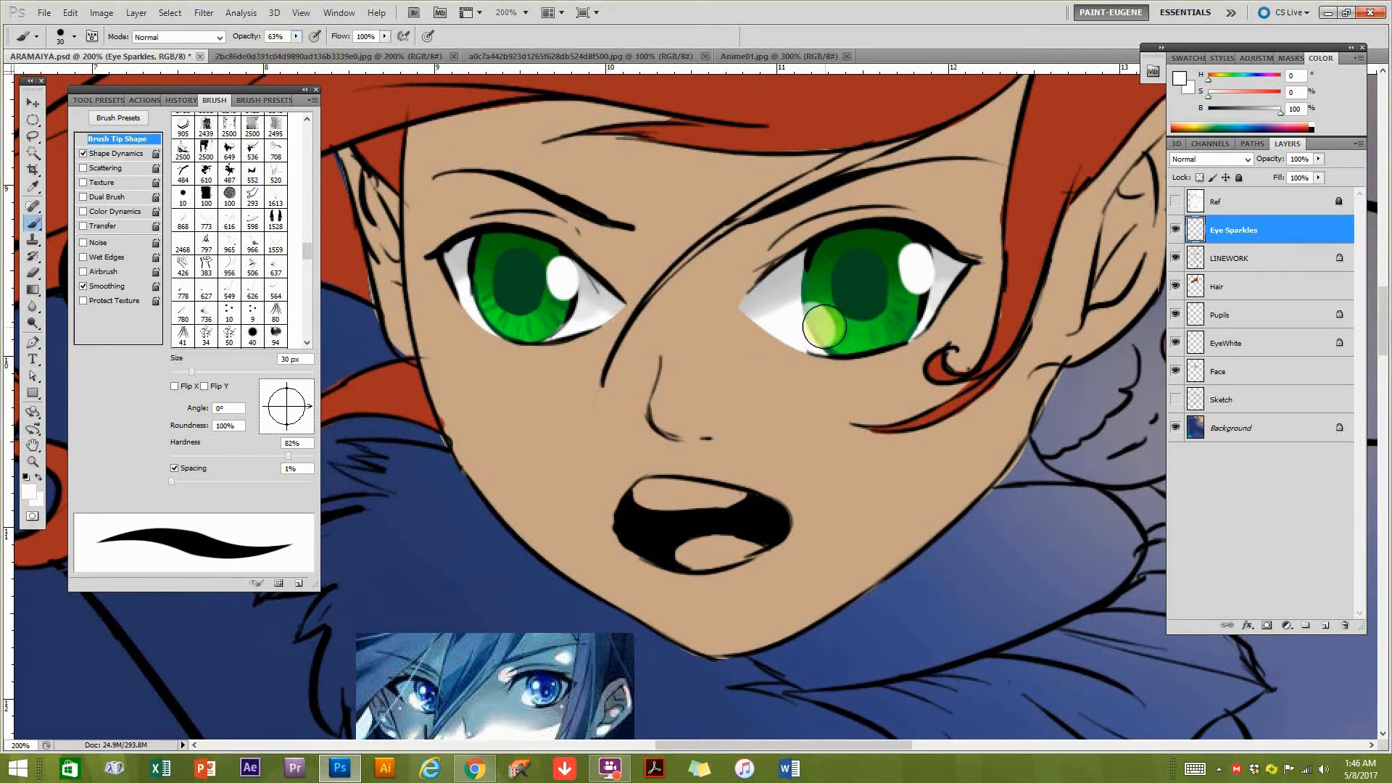
left_click_drag(810, 313, 819, 334)
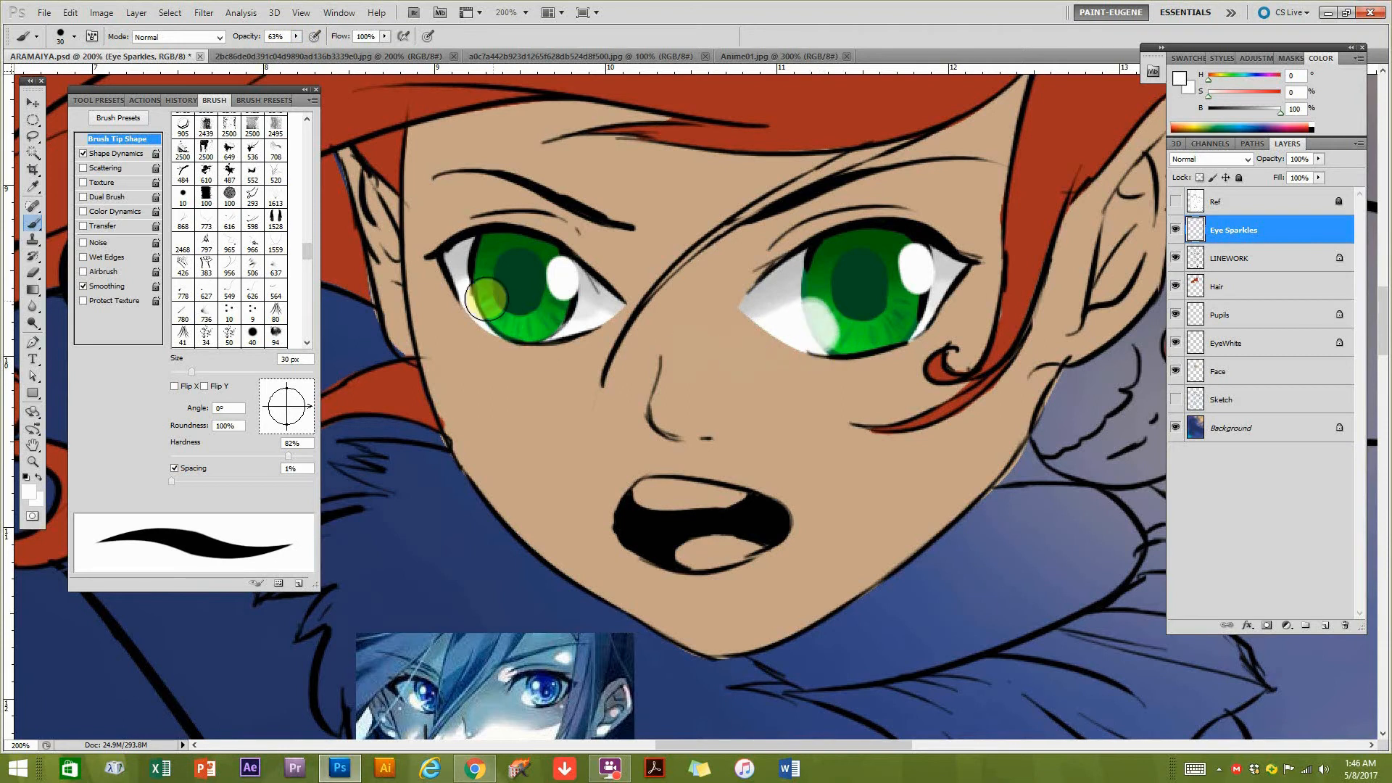
left_click_drag(483, 298, 484, 310)
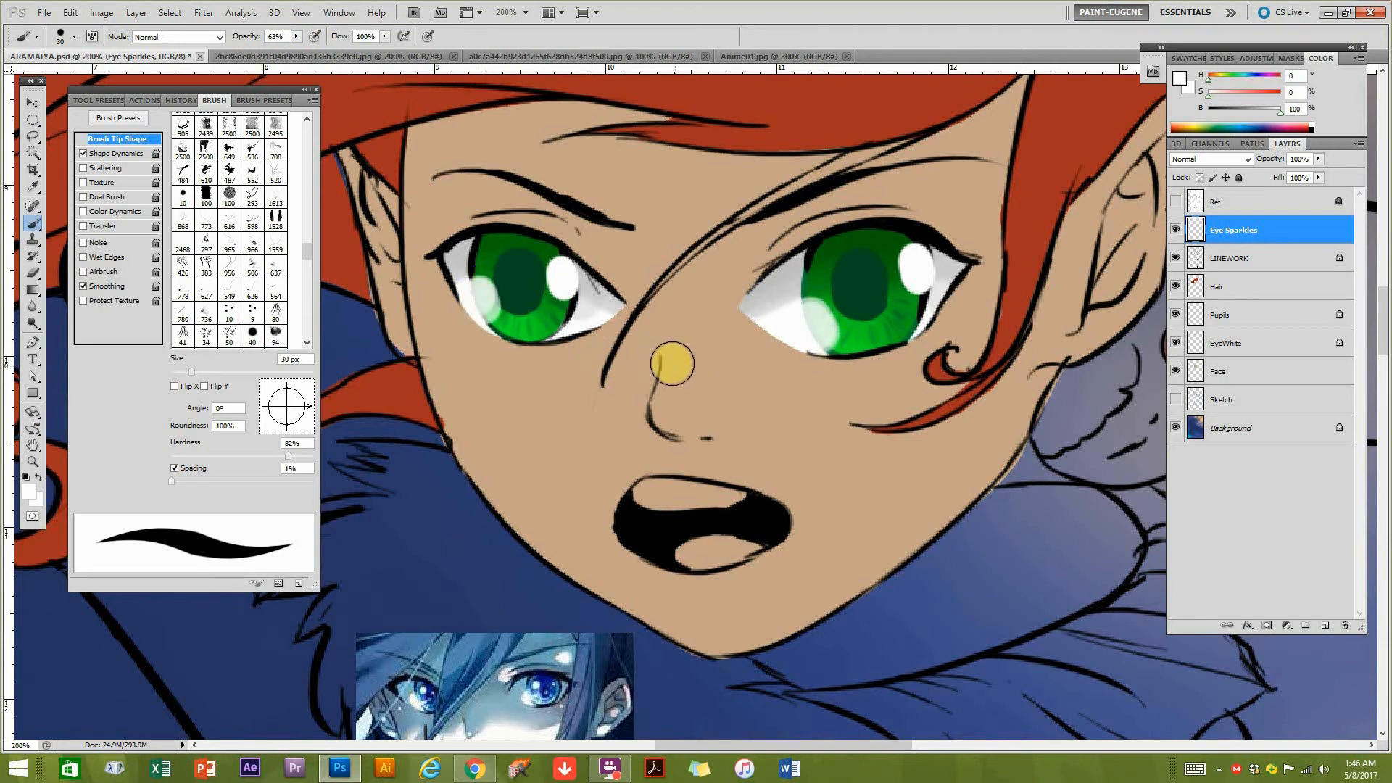
Reduce the brush to 10 px and dot a small white sparkle beneath the large highlight in each eye.
left_click(788, 443, "alt")
left_click(804, 452, "alt")
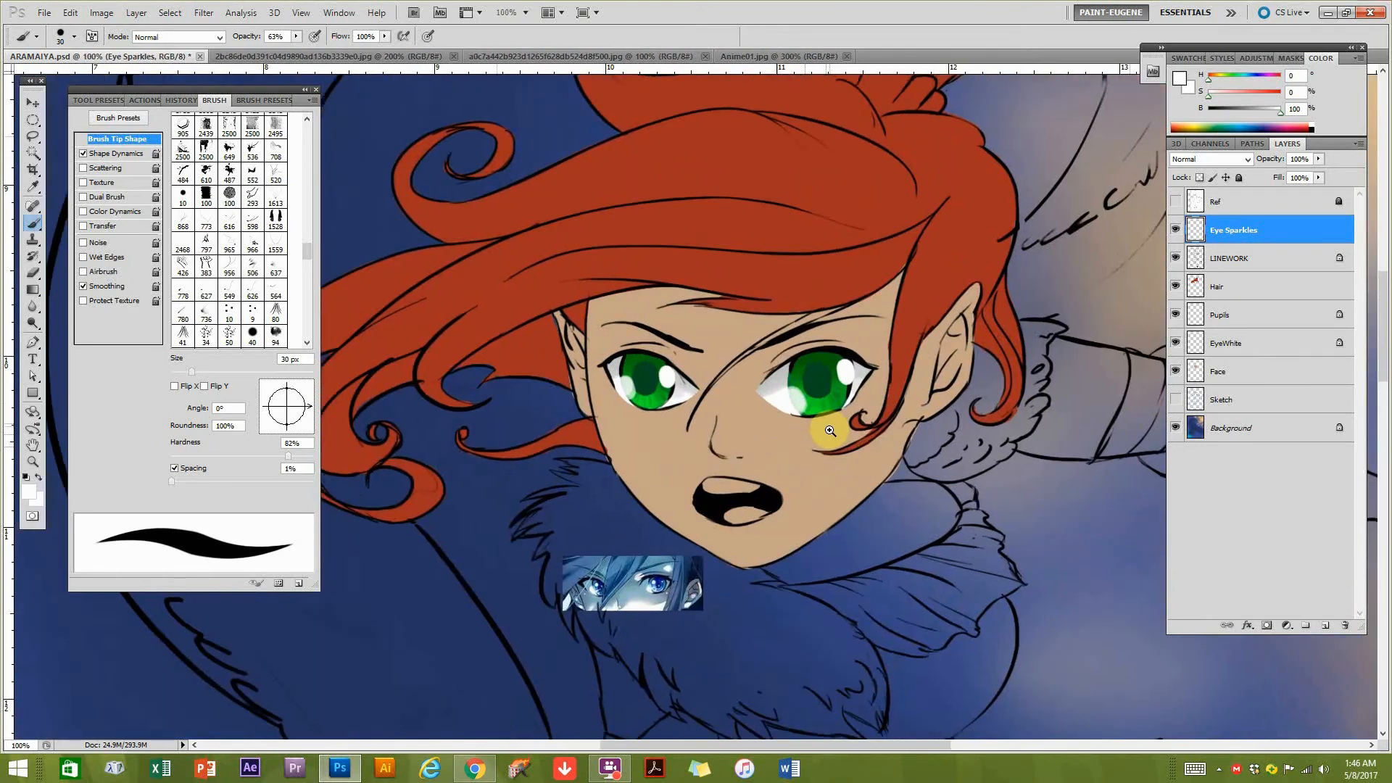
left_click(826, 429)
left_click_drag(851, 395, 835, 404)
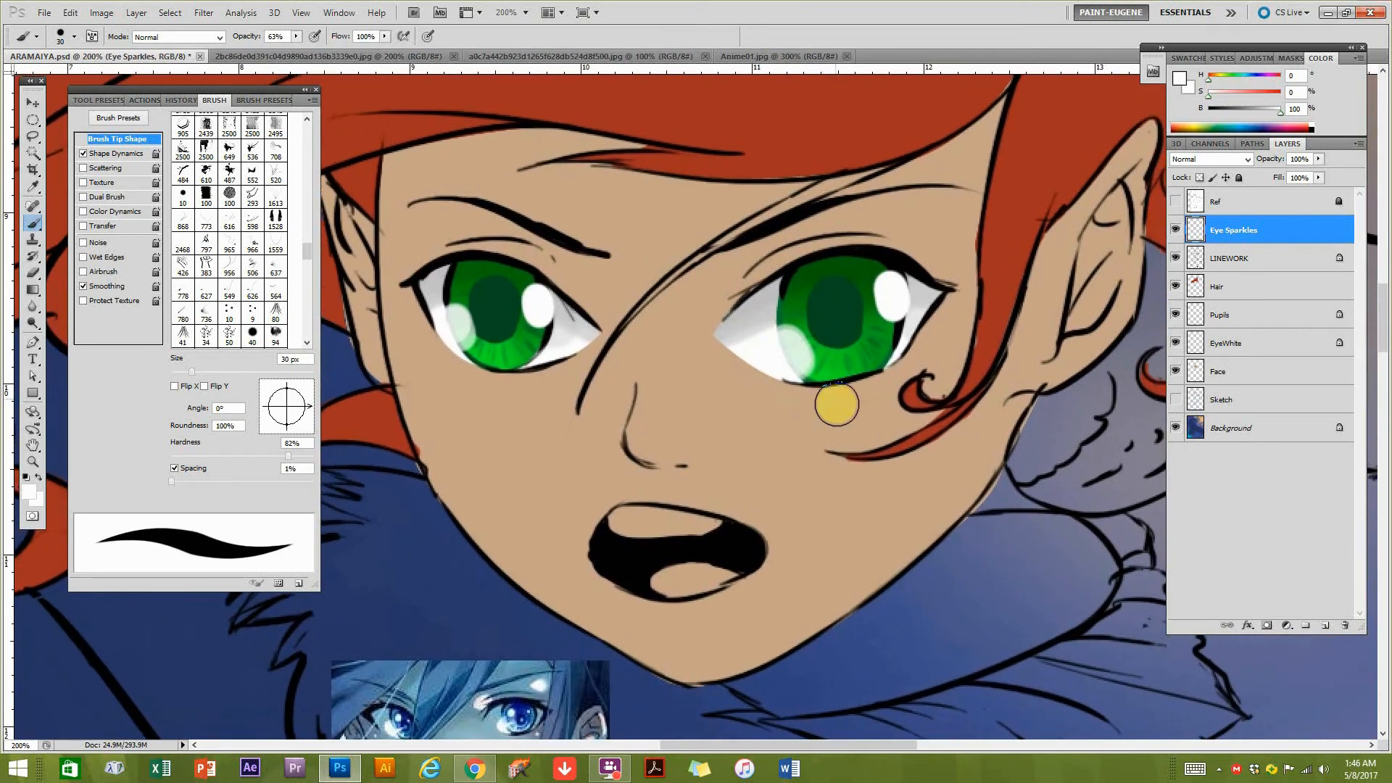
key("bracketleft")
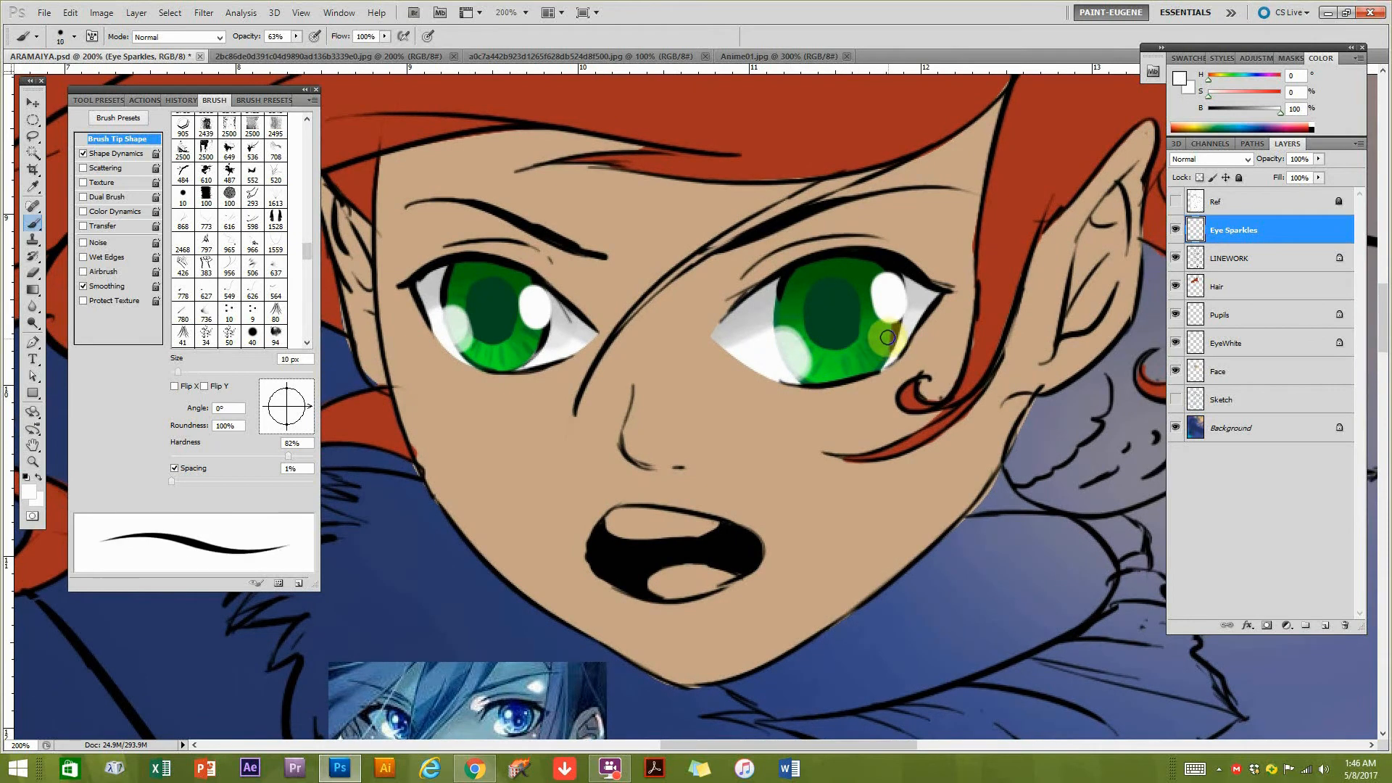
left_click(531, 335)
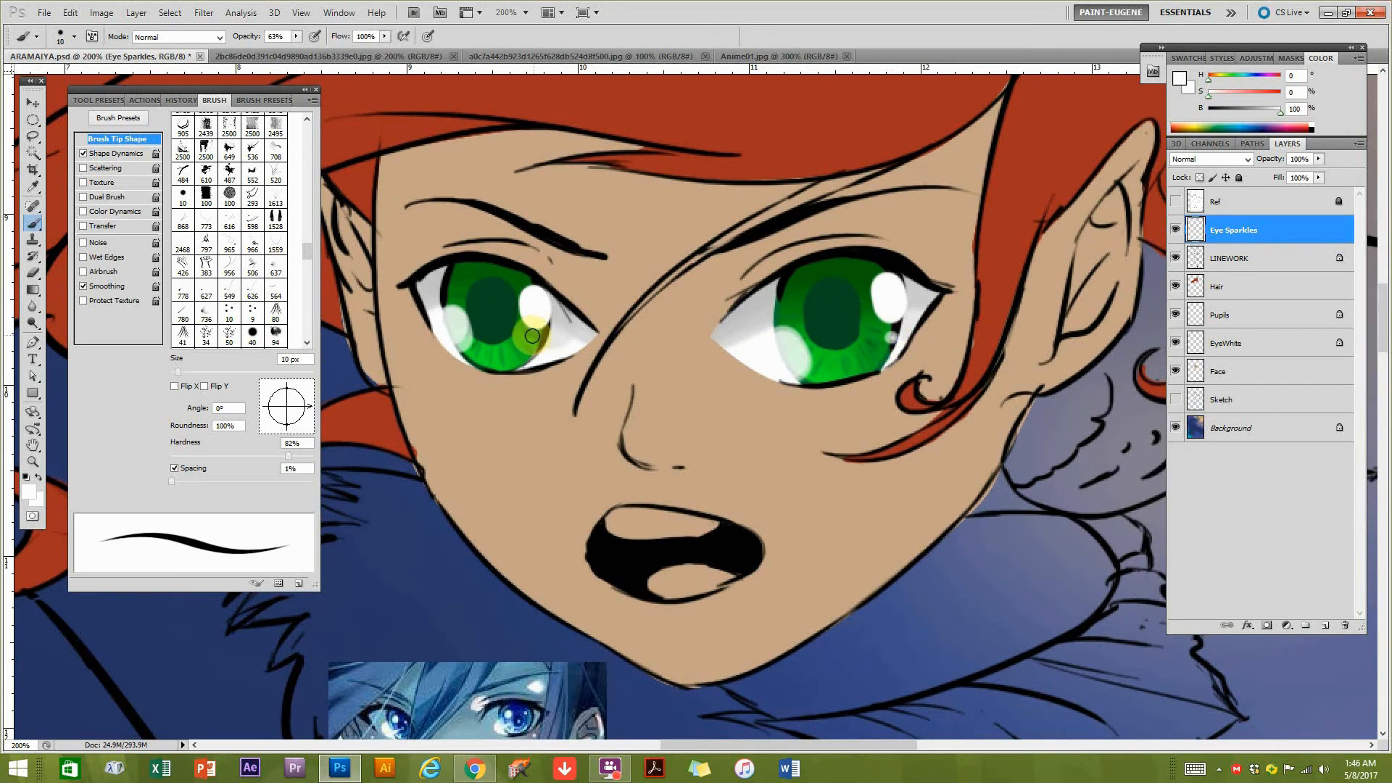
key("ctrl+minus")
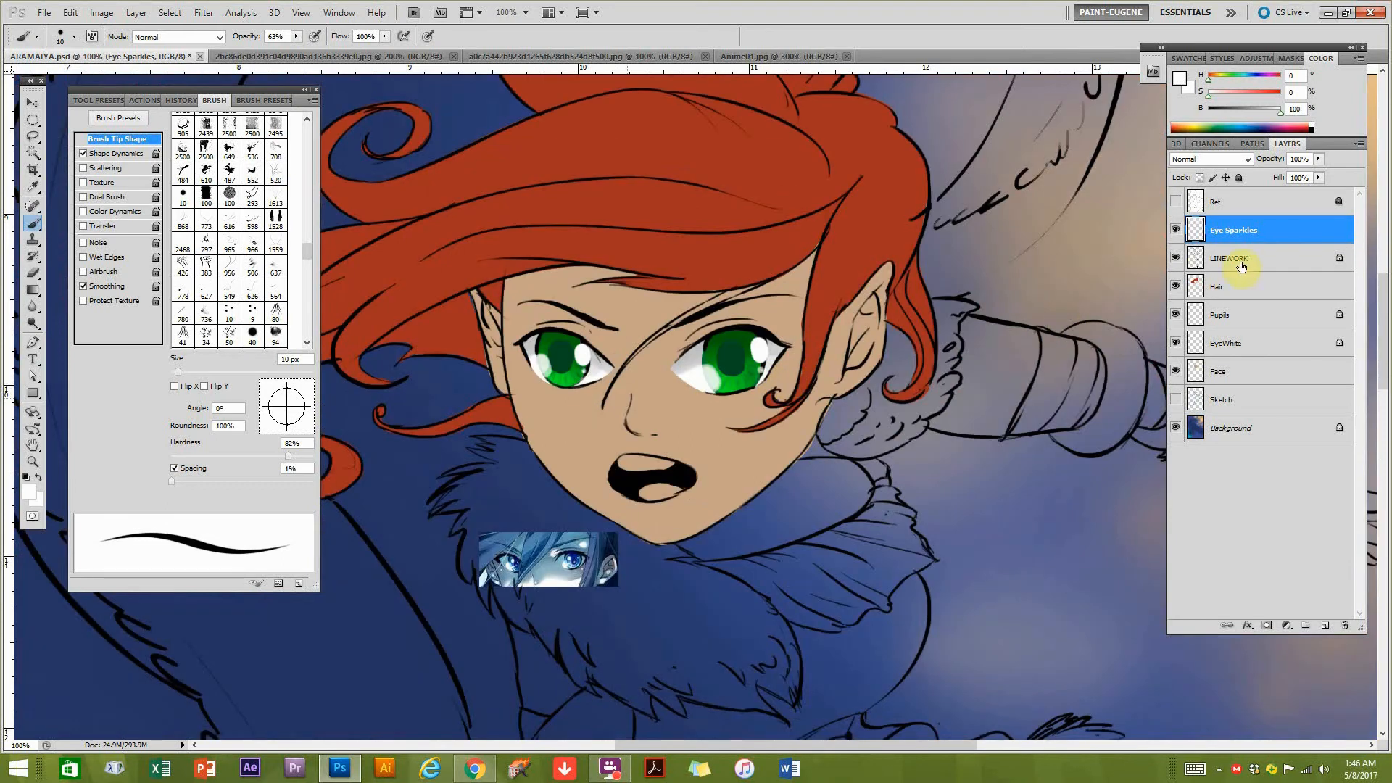
Activate the EyeWhite layer and choose the soft 41 px brush preset.
left_click(1234, 350)
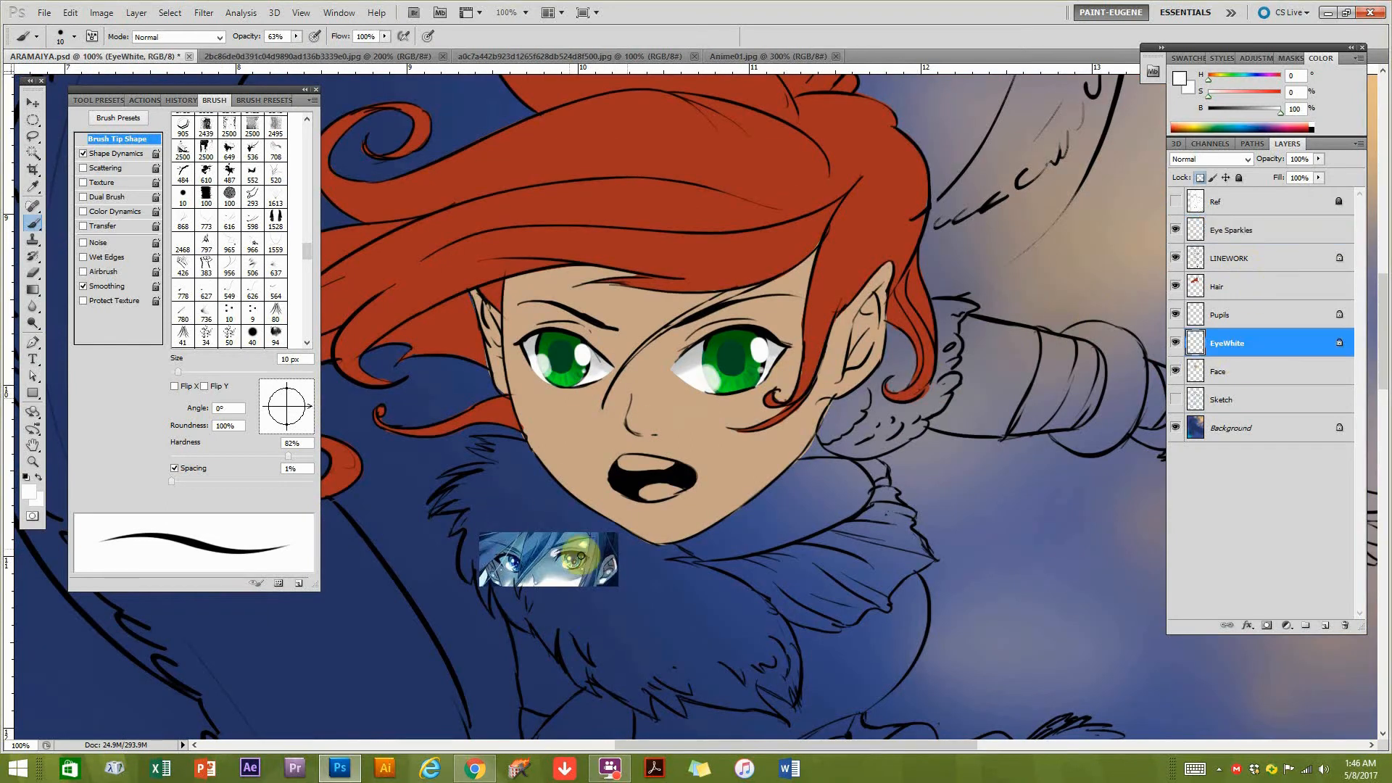
key("bracketright")
key("bracketright")
key("bracketright")
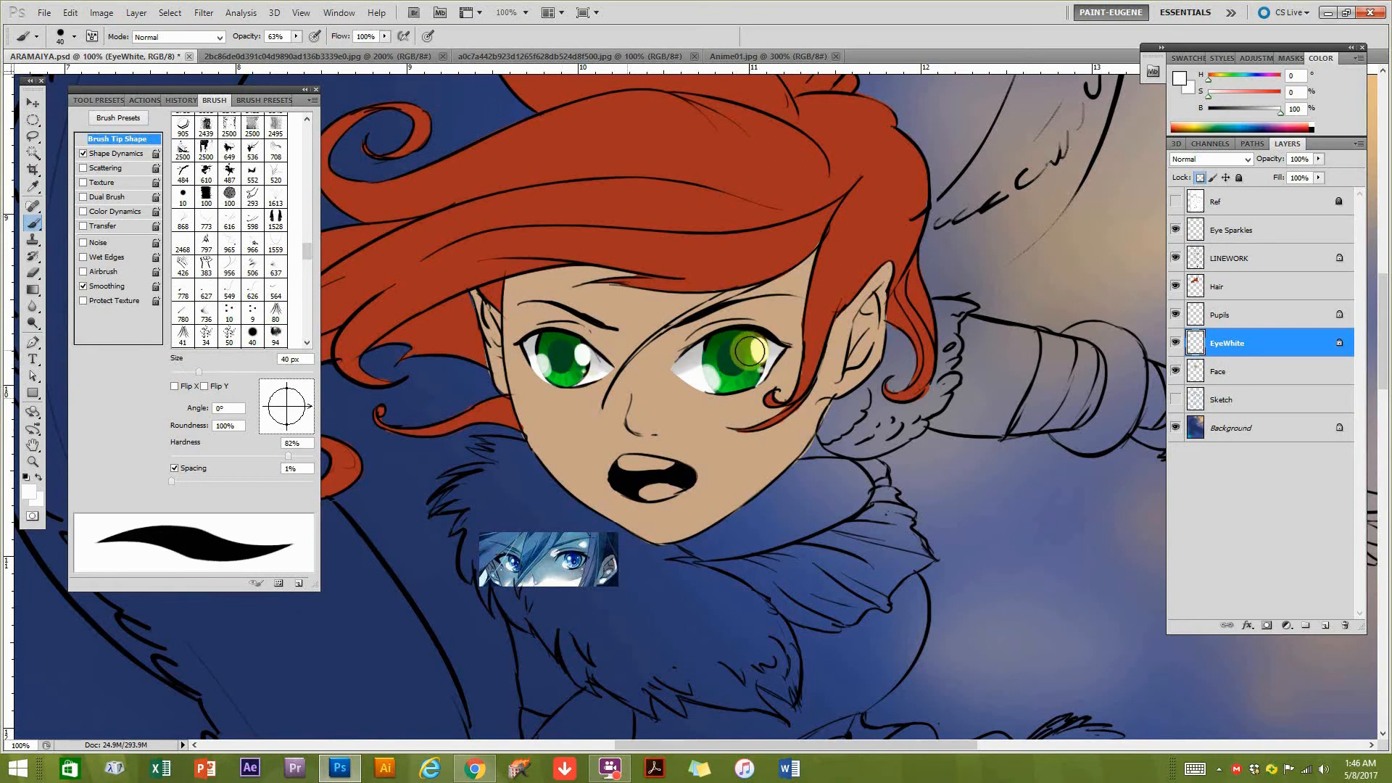
left_click(255, 102)
left_click(156, 203)
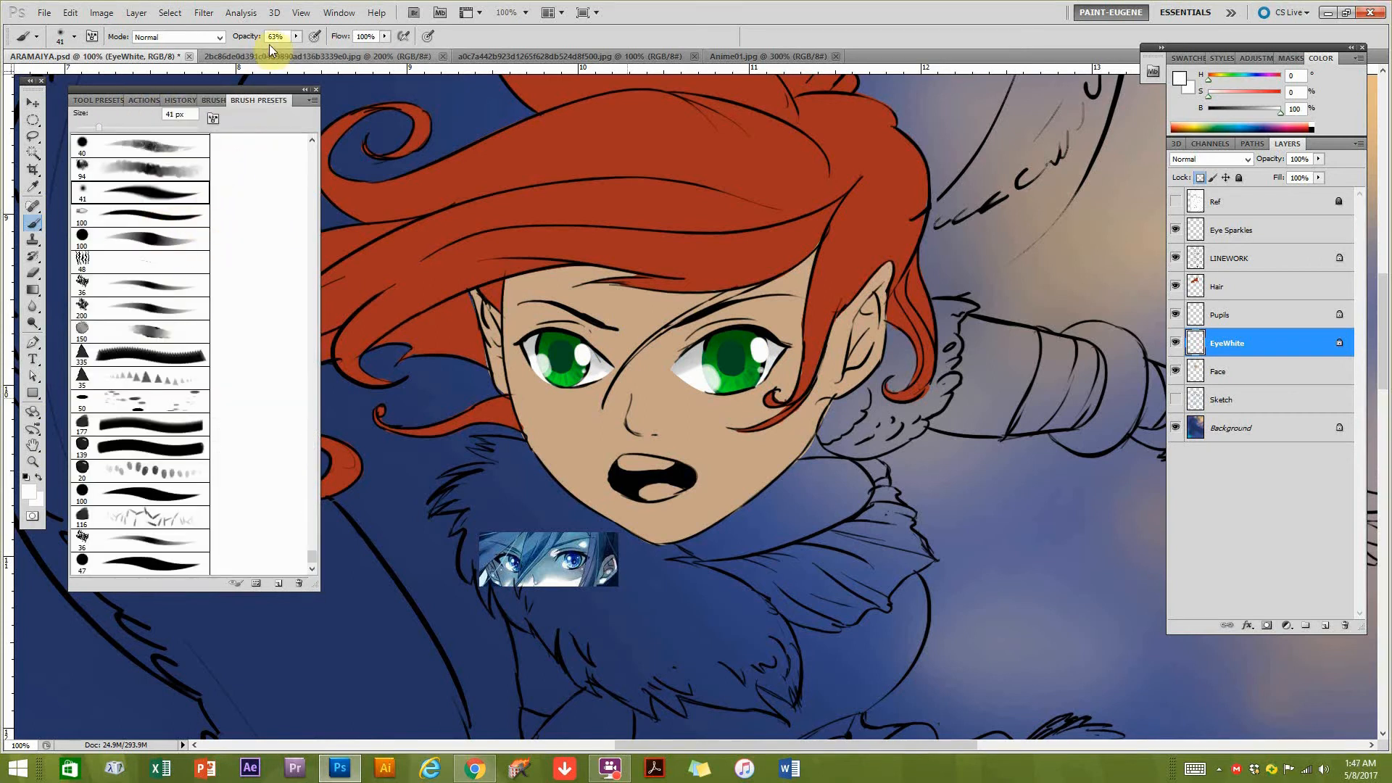
Set the brush mode to Color Dodge and the foreground colour to pale yellow (H 54, S 48, B 100).
left_click(178, 37)
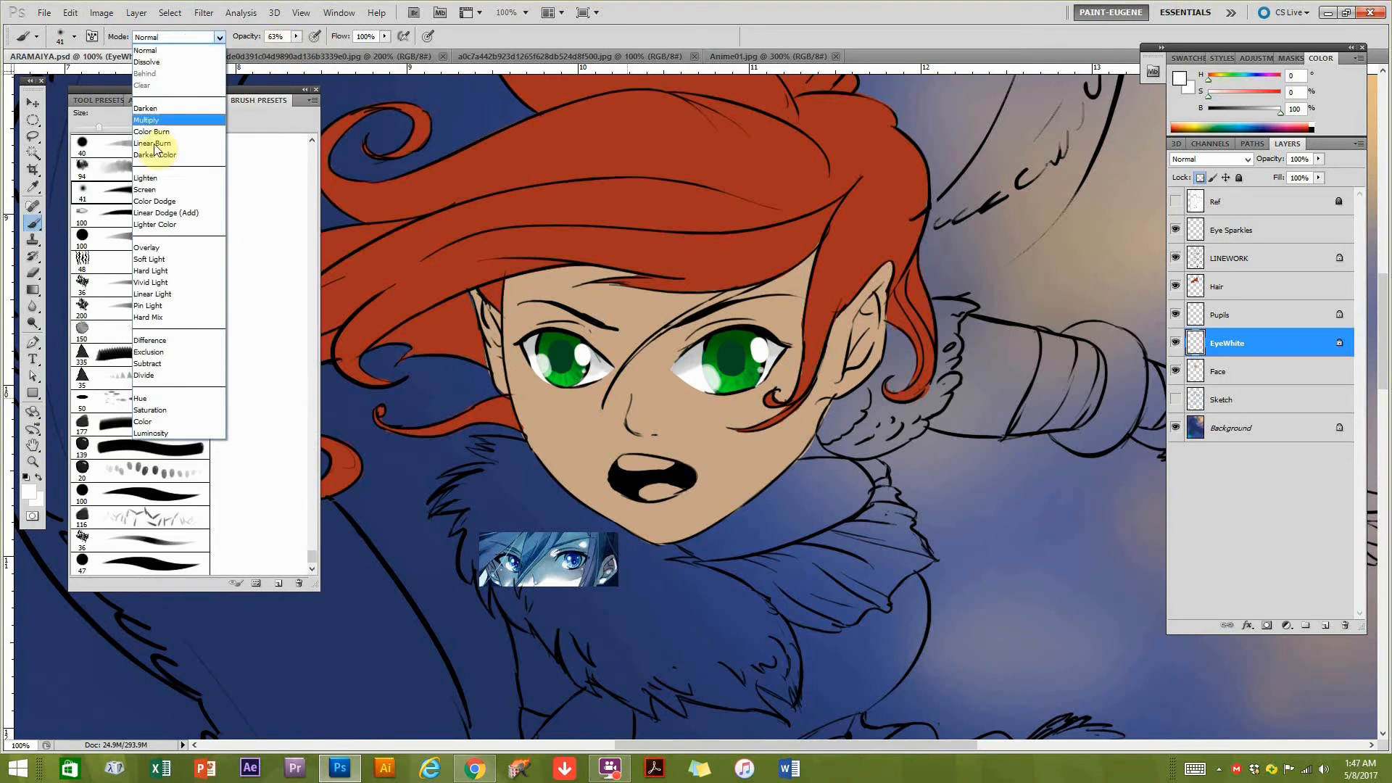
left_click(171, 203)
left_click(1219, 80)
left_click(1243, 95)
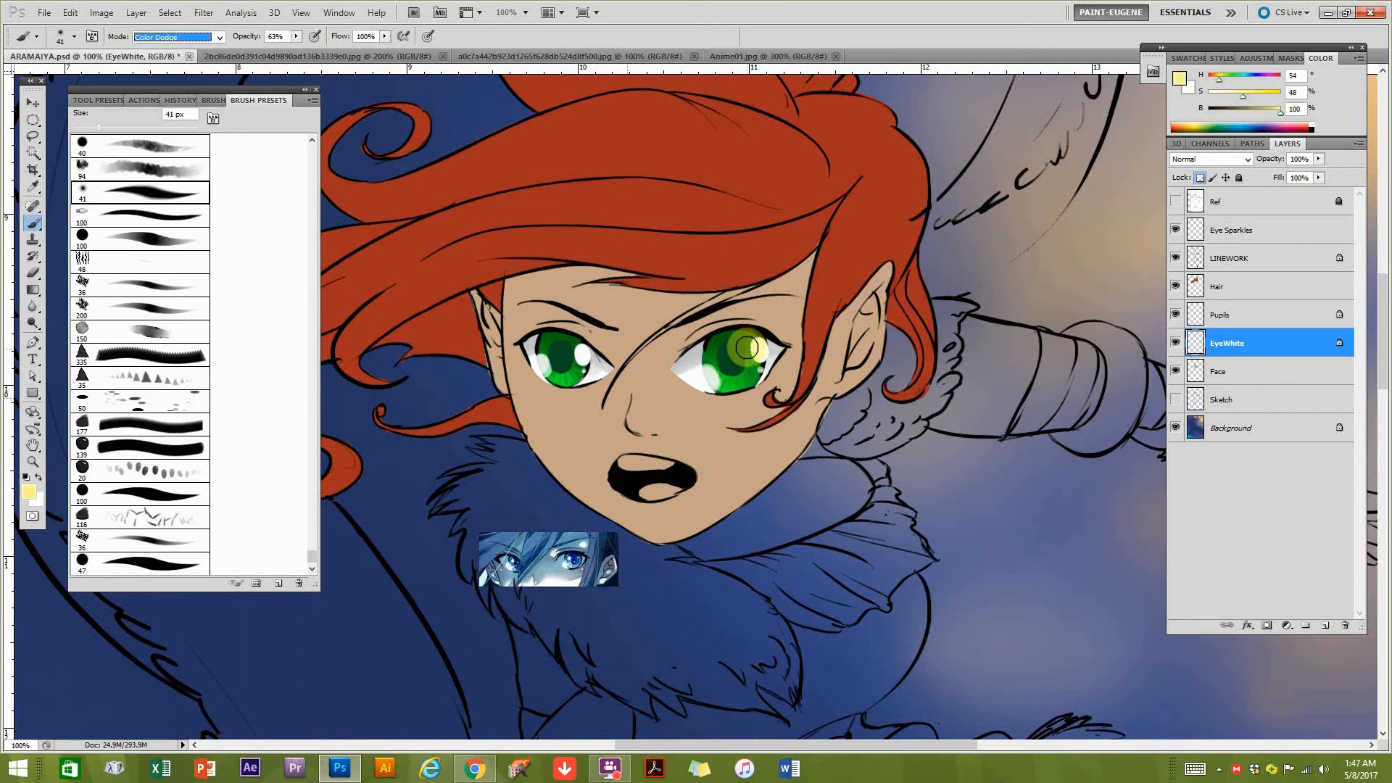
Enlarge the brush to 60 px and try a Color Dodge stroke over the right-hand eye on the EyeWhite layer.
key("bracketright")
key("bracketright")
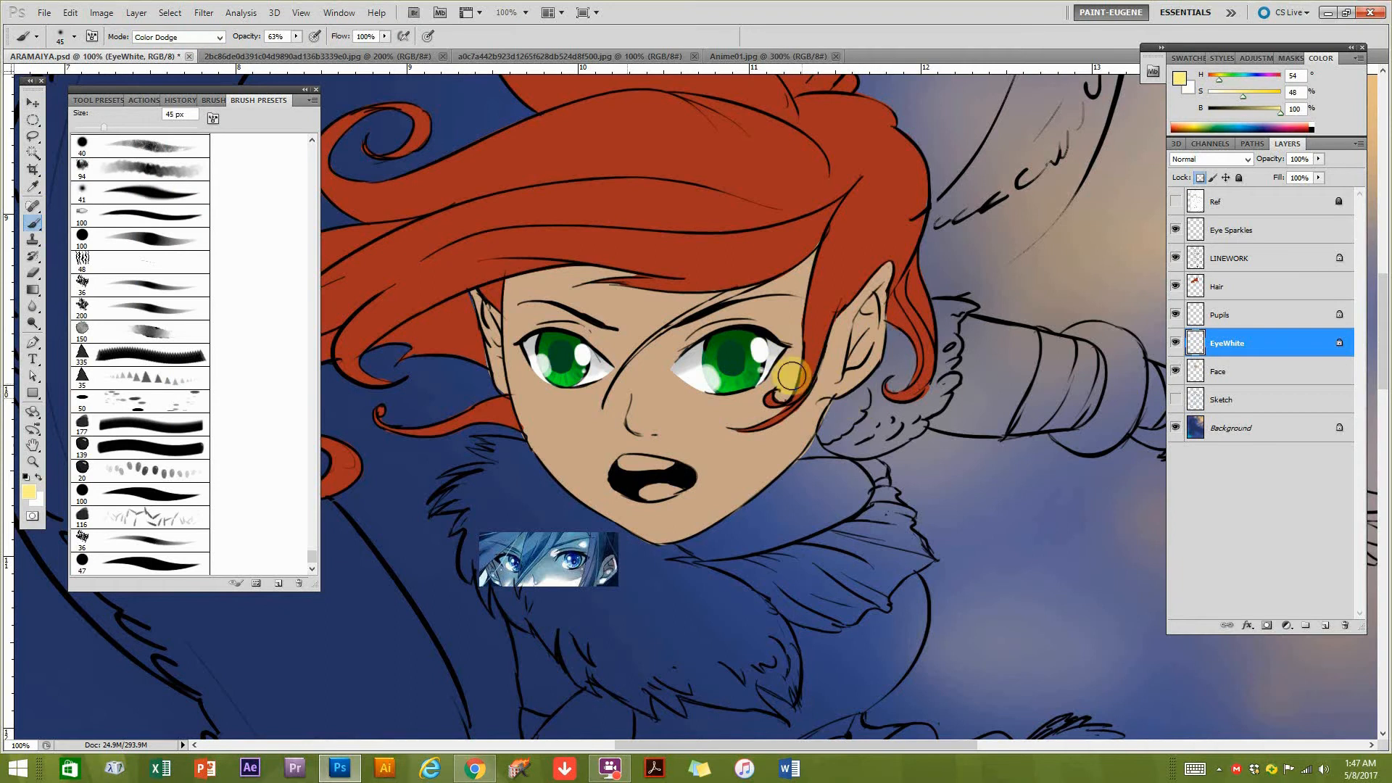
left_click_drag(767, 361, 754, 352)
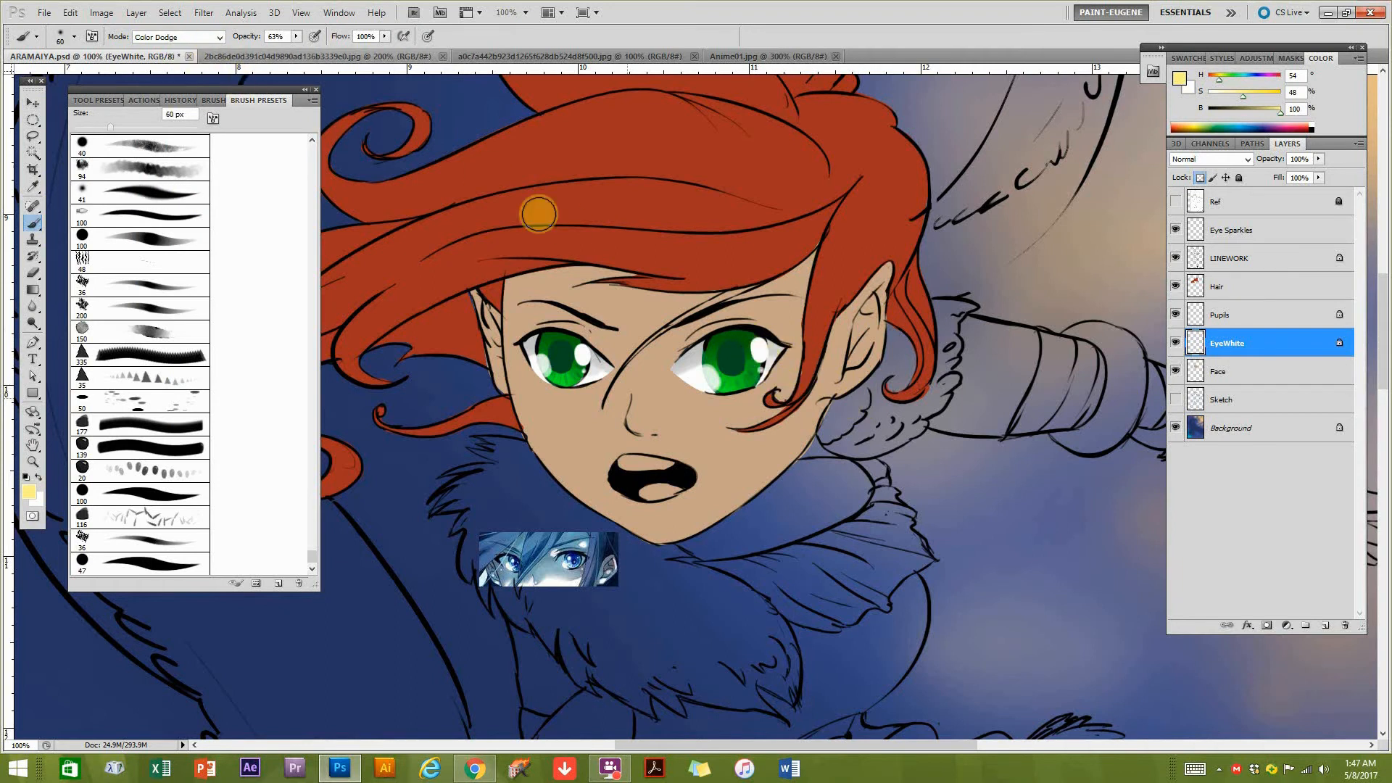
On the Pupils layer, brush a pale yellow Color Dodge glow at 27% opacity beside the highlights of both irises.
left_click(1235, 323)
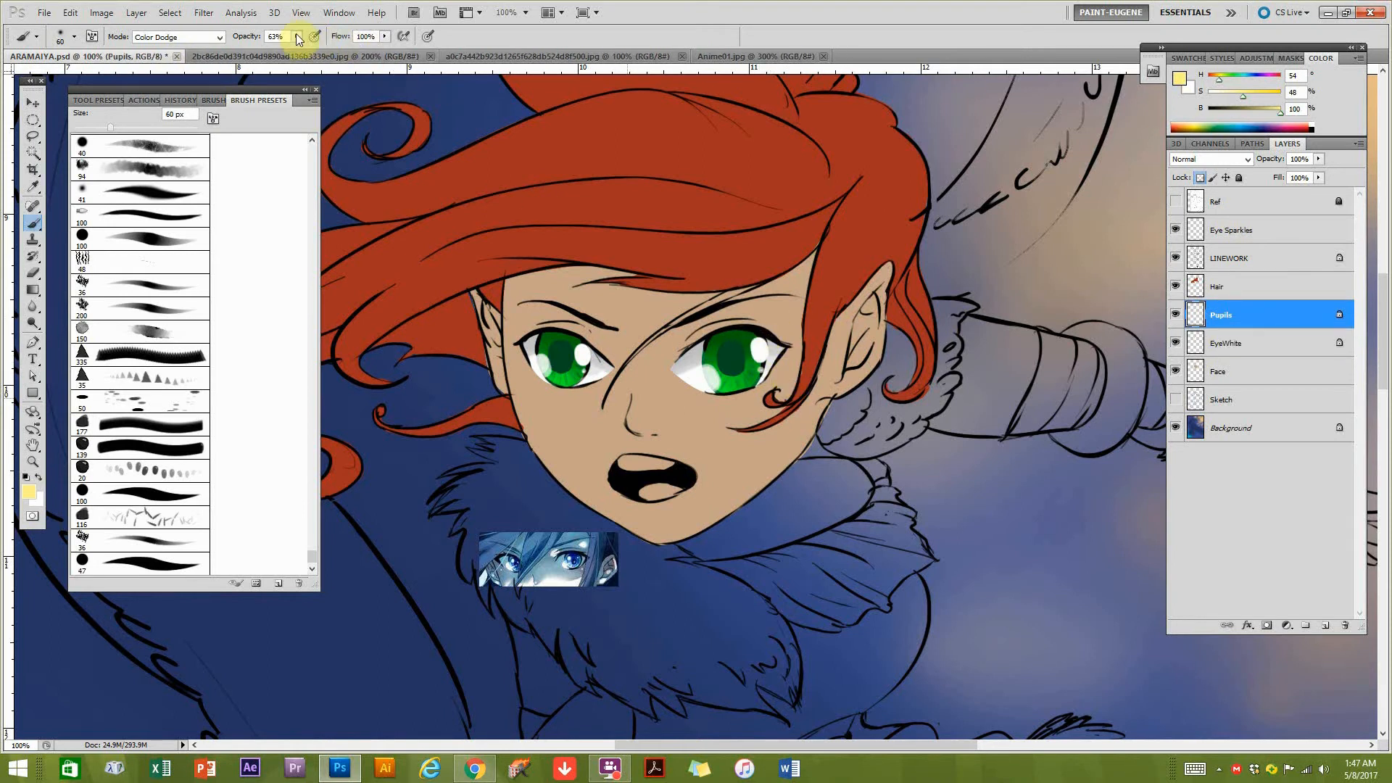
left_click(270, 50)
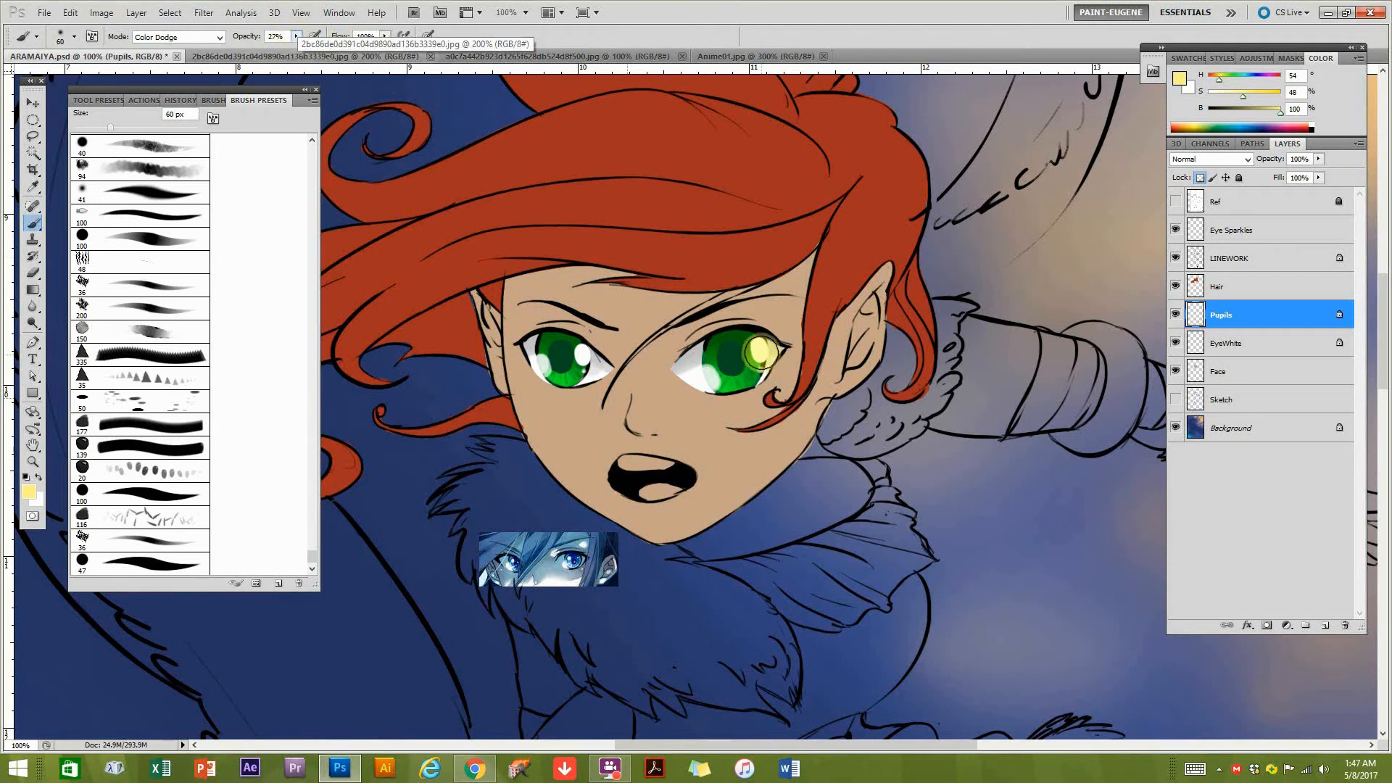
left_click_drag(595, 355, 580, 352)
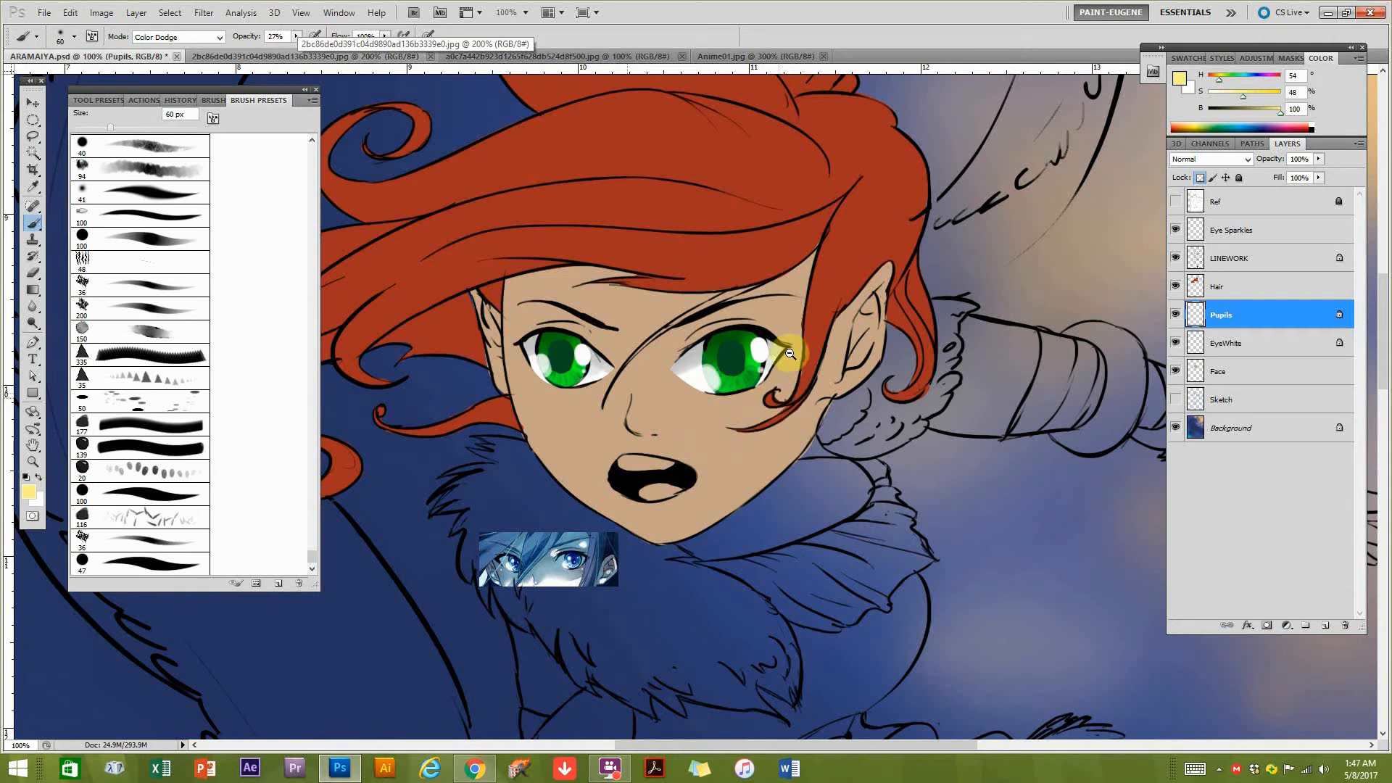
left_click_drag(765, 353, 777, 347)
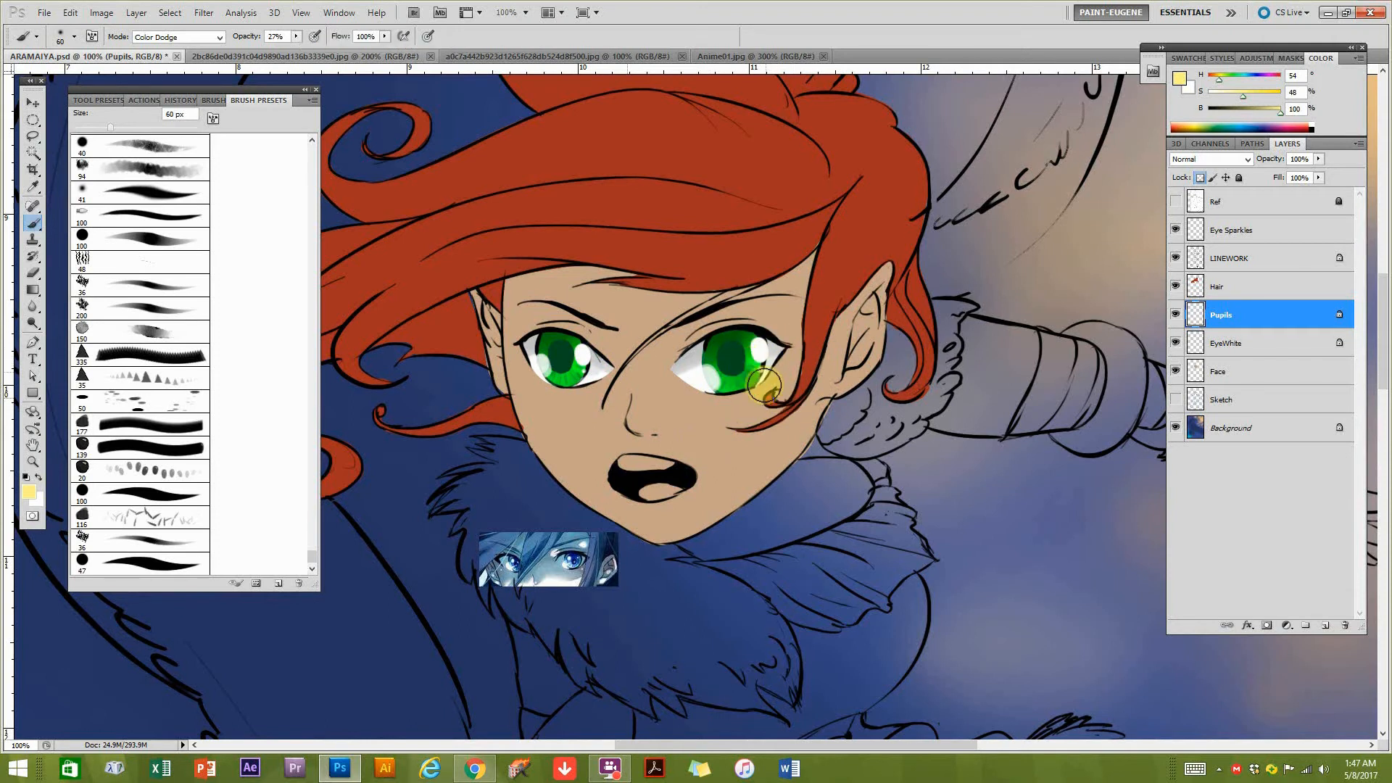
left_click(760, 394, "alt")
left_click(762, 411, "alt")
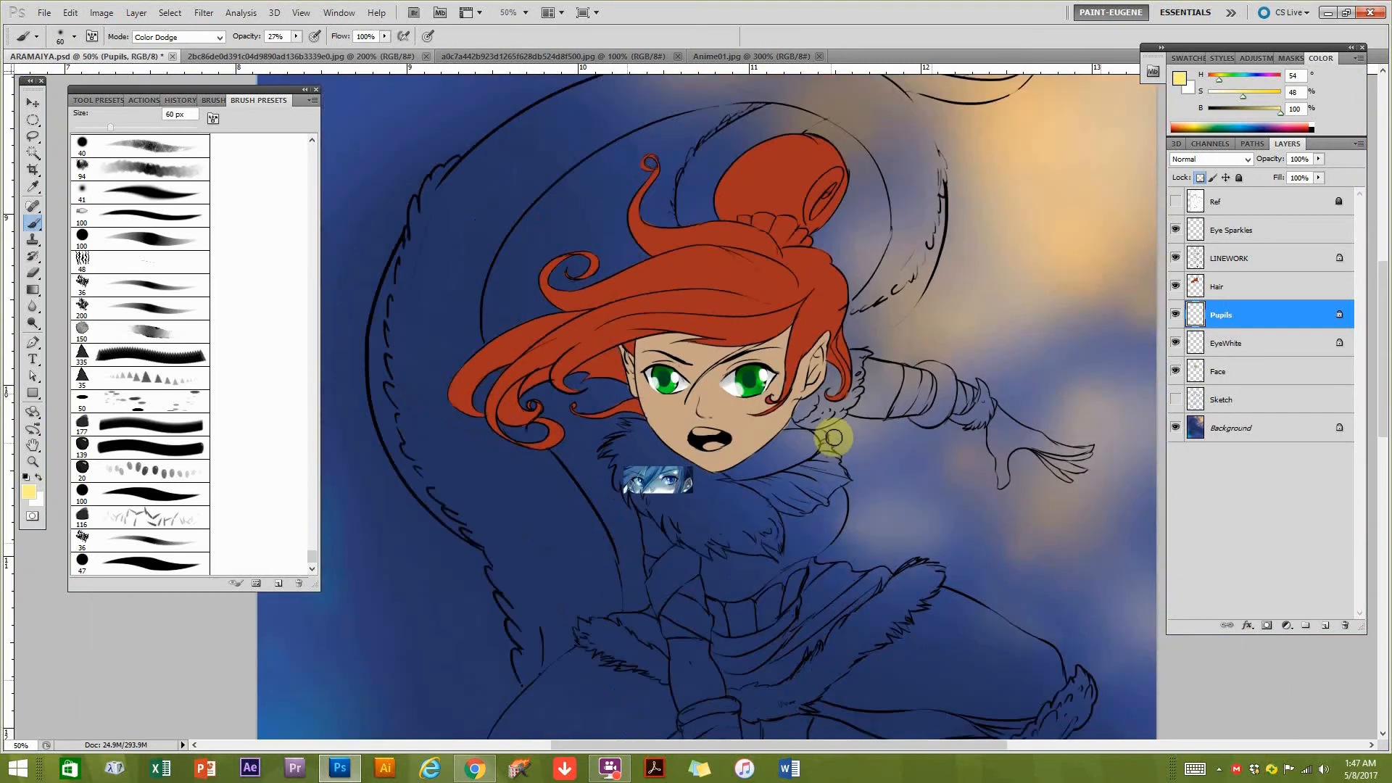
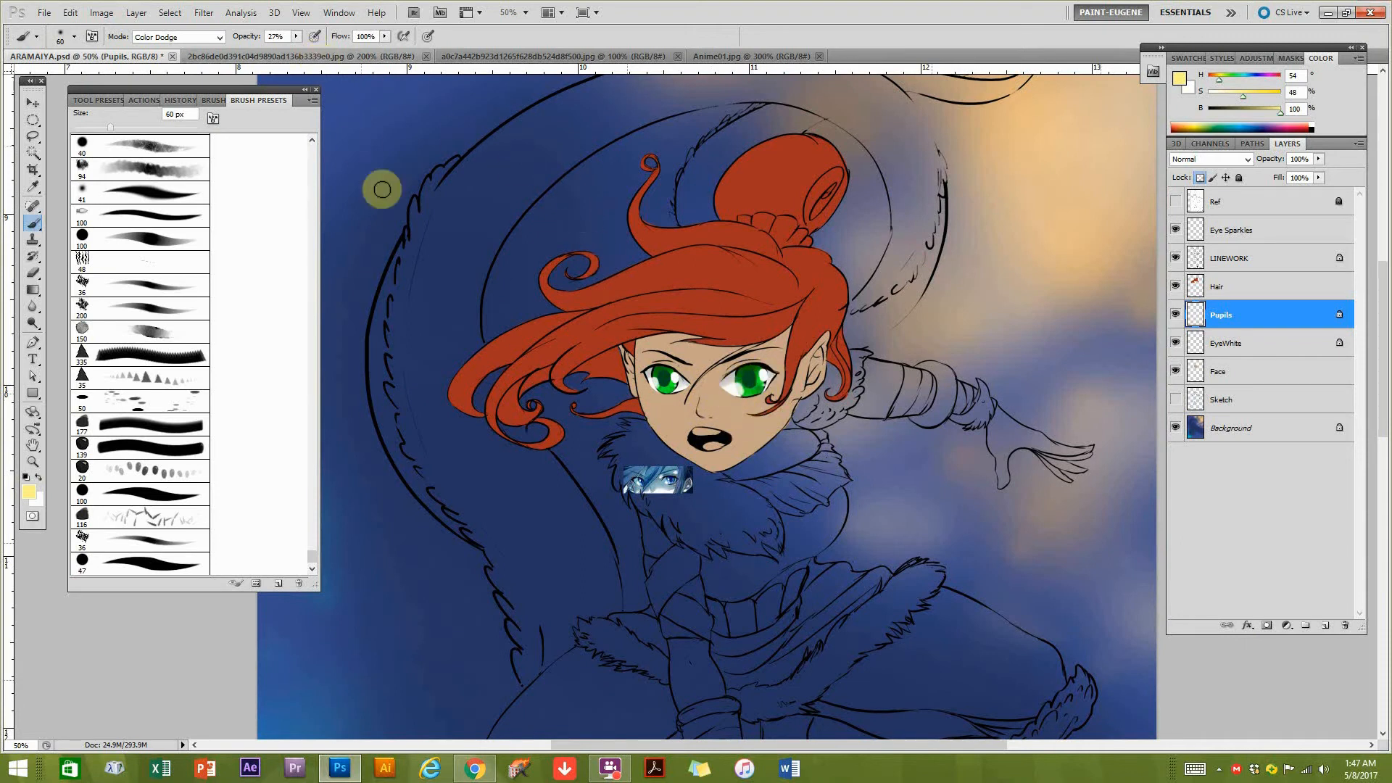
Check the purple-eyed anime reference image, and activate the Eye Sparkles layer in the ARAMAIYA document.
left_click(389, 57)
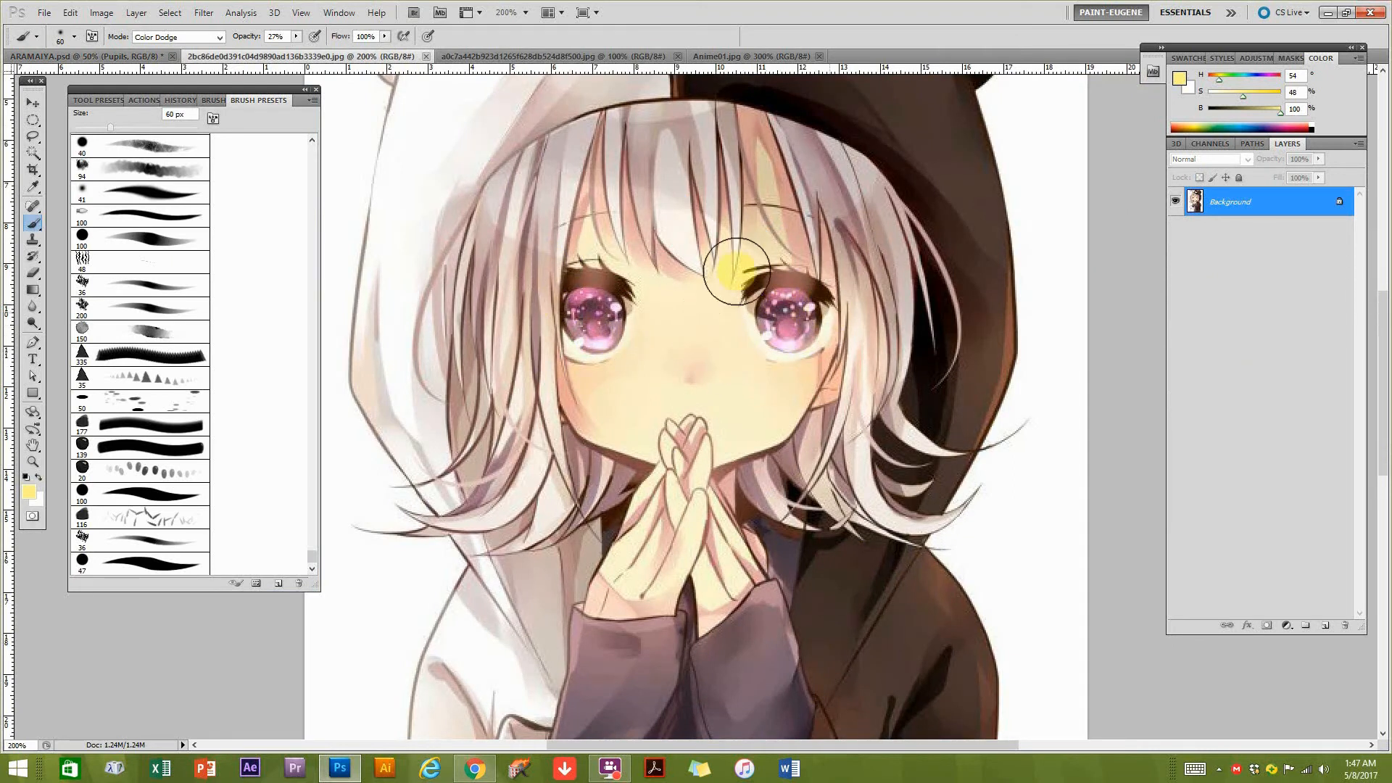
left_click(117, 58)
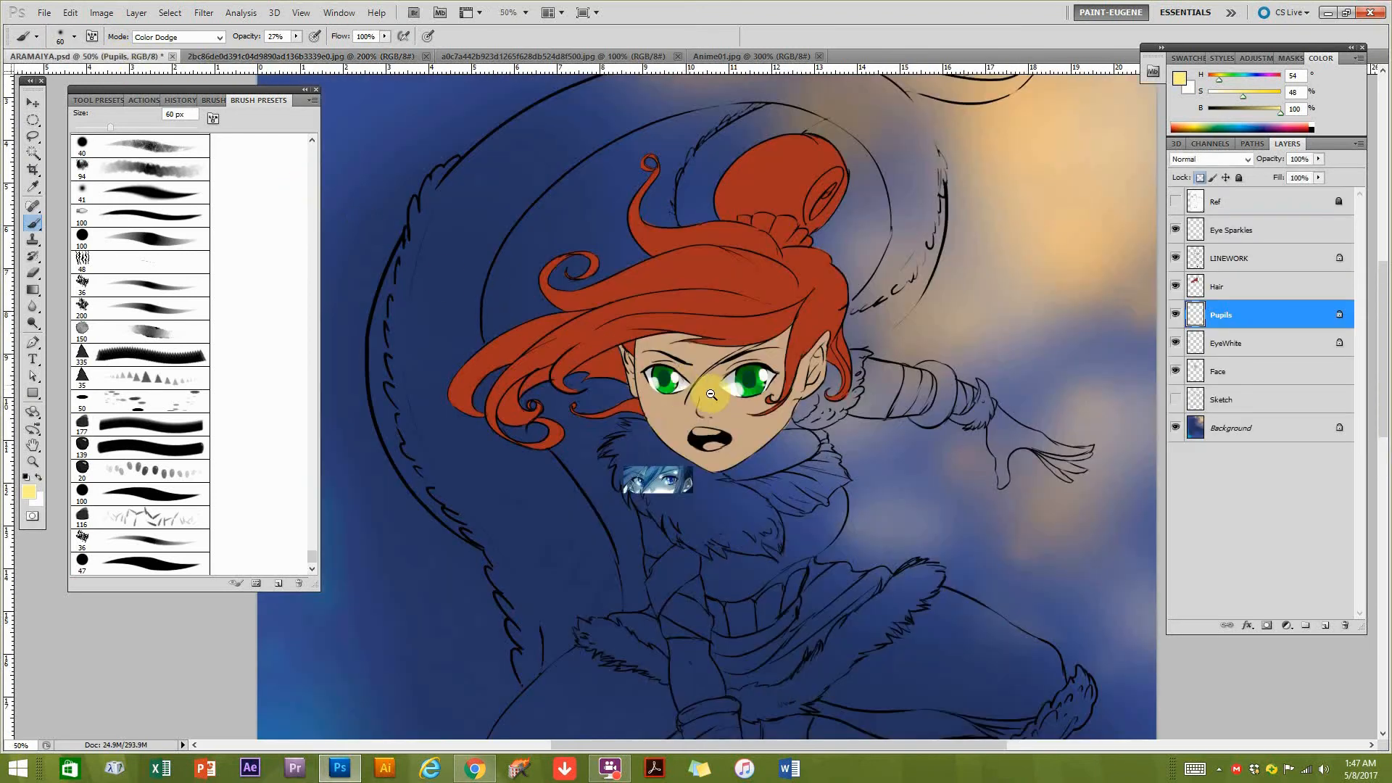
left_click(757, 403, "alt")
left_click(749, 385, "ctrl")
left_click(756, 395, "ctrl")
left_click(758, 426, "ctrl")
key("bracketleft")
key("bracketleft")
key("bracketleft")
left_click(1218, 229)
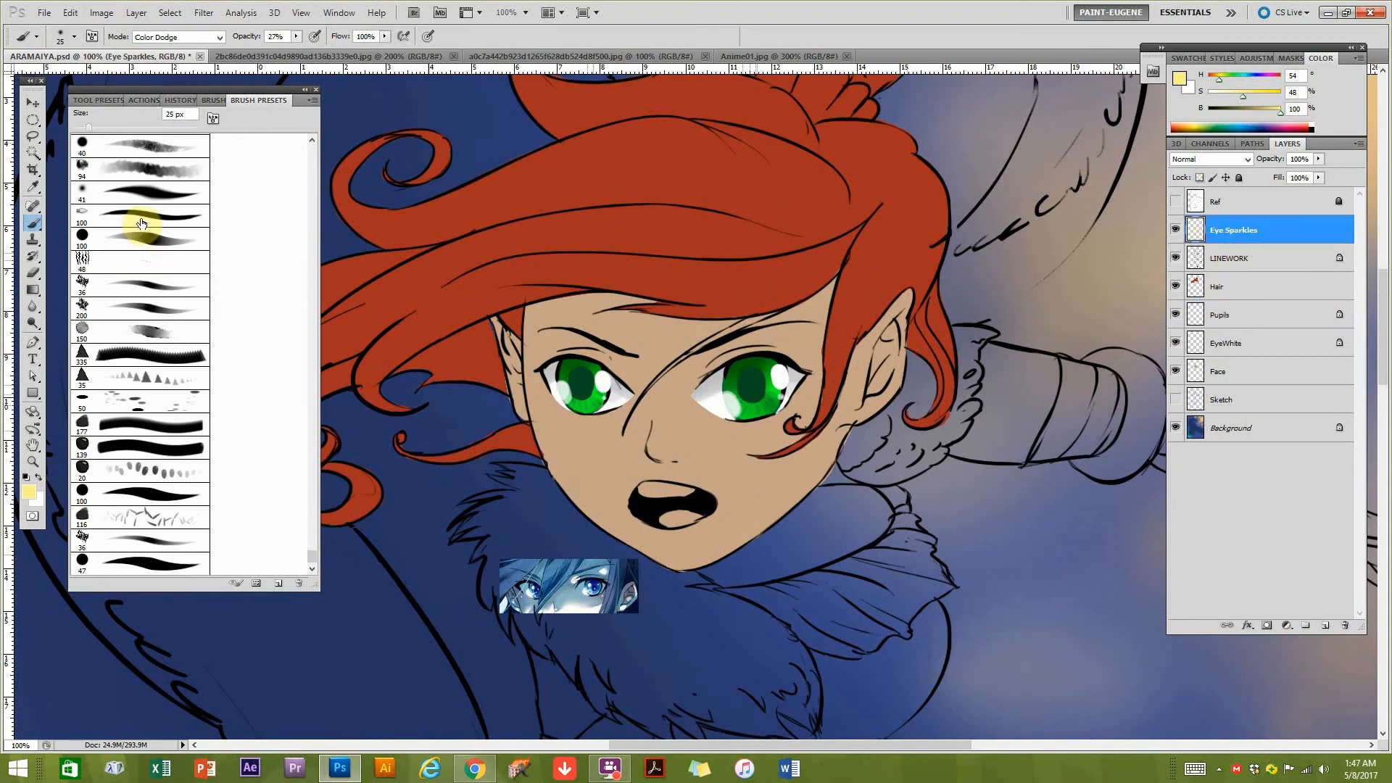
Choose the soft 41 px brush preset, set its hardness to 58% and reduce its size to 30 px.
left_click(143, 194)
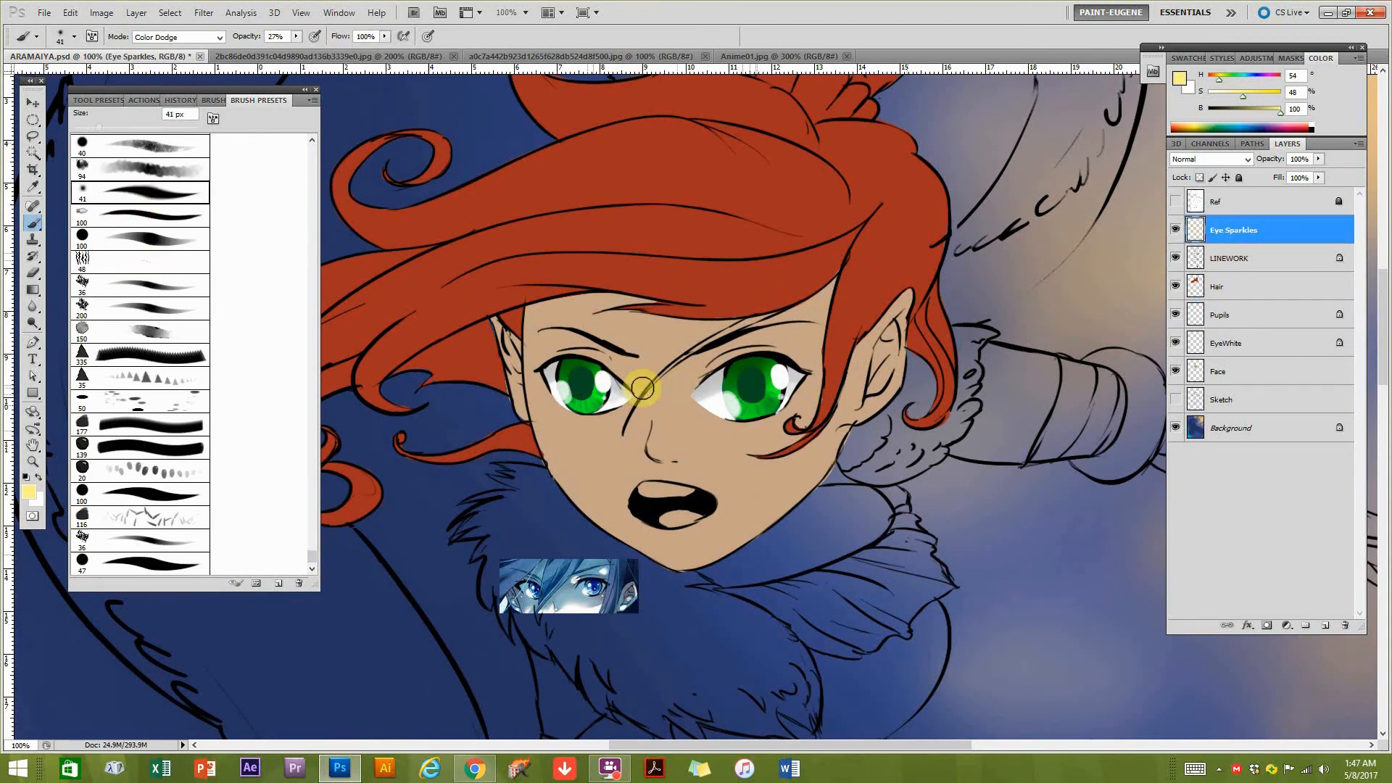
left_click(211, 101)
left_click_drag(244, 455, 254, 456)
key("bracketleft")
key("bracketleft")
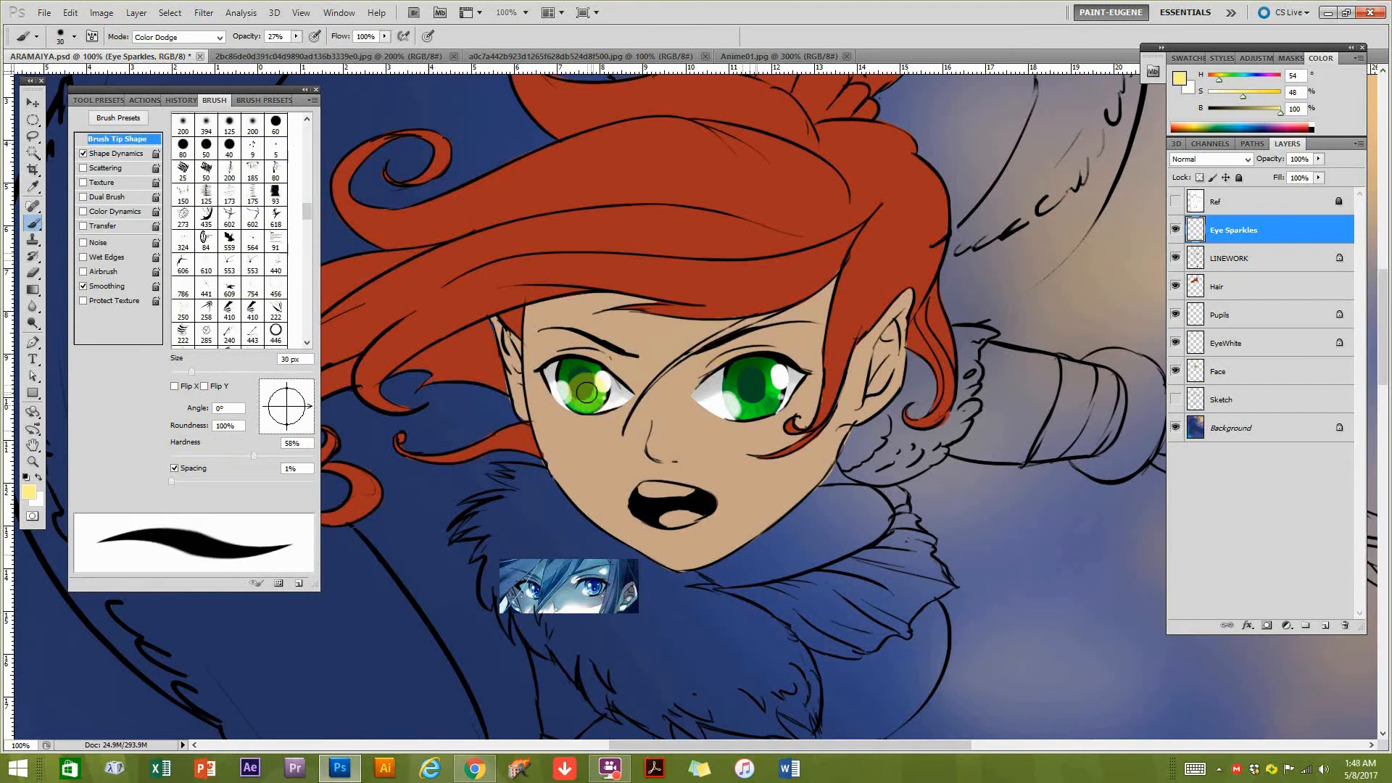
Reduce the brush to 15 px and dab a small pale yellow Color Dodge sparkle on each iris.
key("bracketleft")
key("bracketleft")
key("bracketleft")
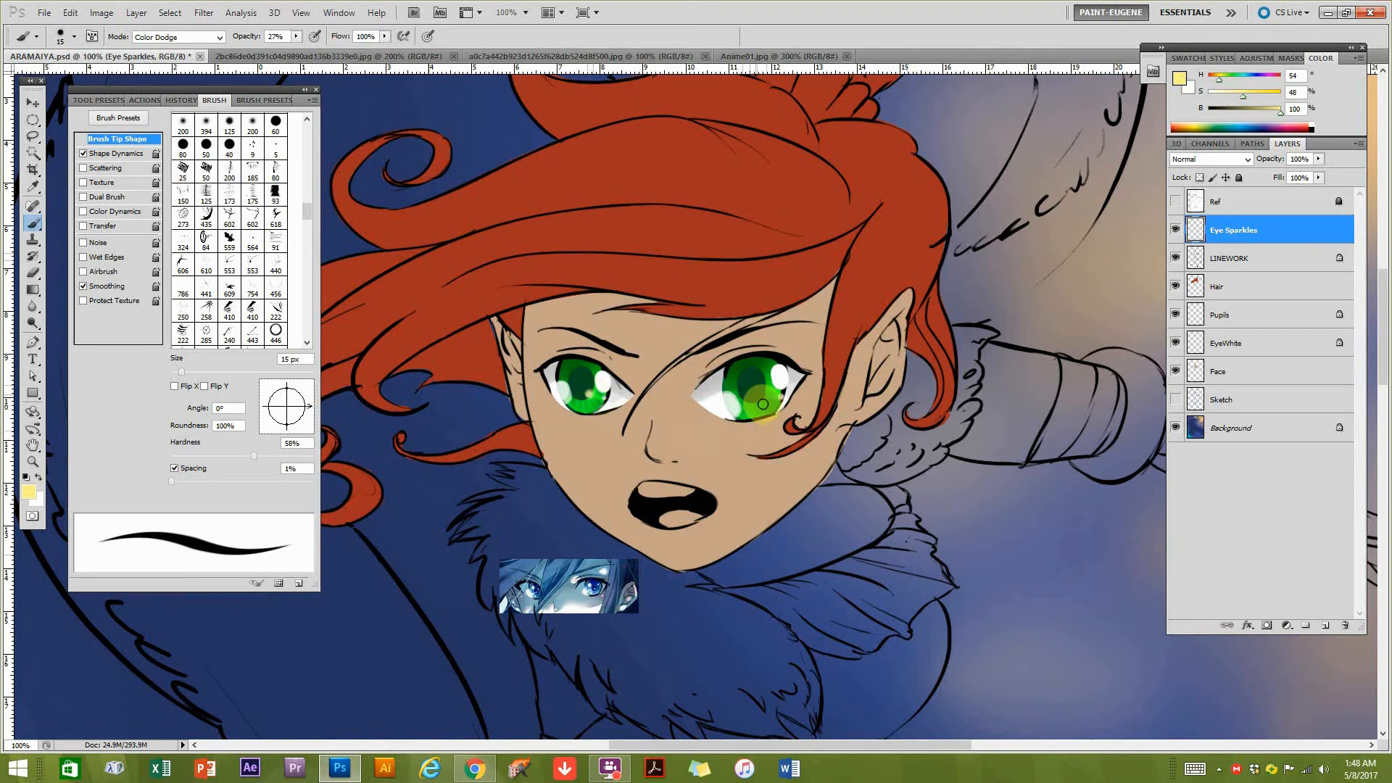
left_click_drag(798, 423, 783, 429)
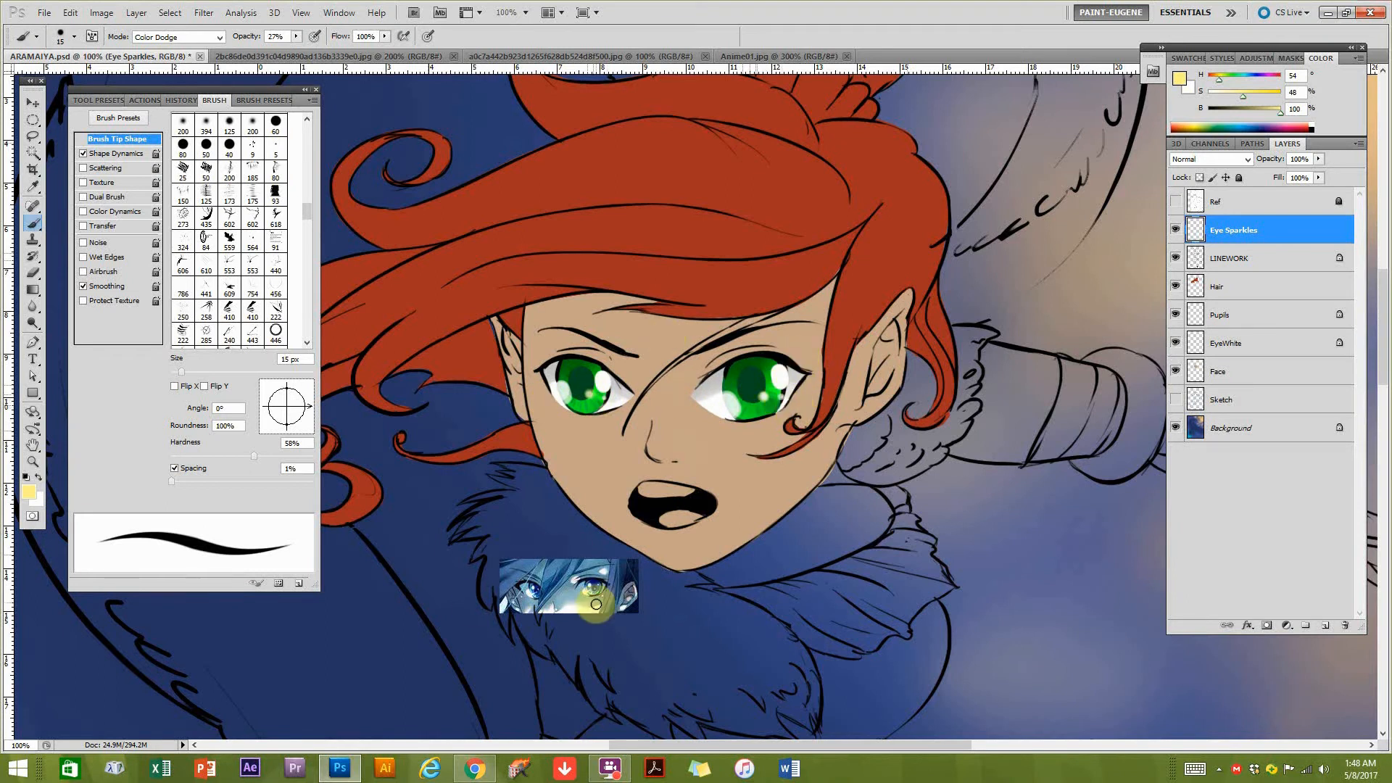
Compare the highlights in the pasted blue-eyed reference with the painted green eyes up close, and review the whole face.
left_click(578, 605, "ctrl")
left_click(579, 601, "ctrl")
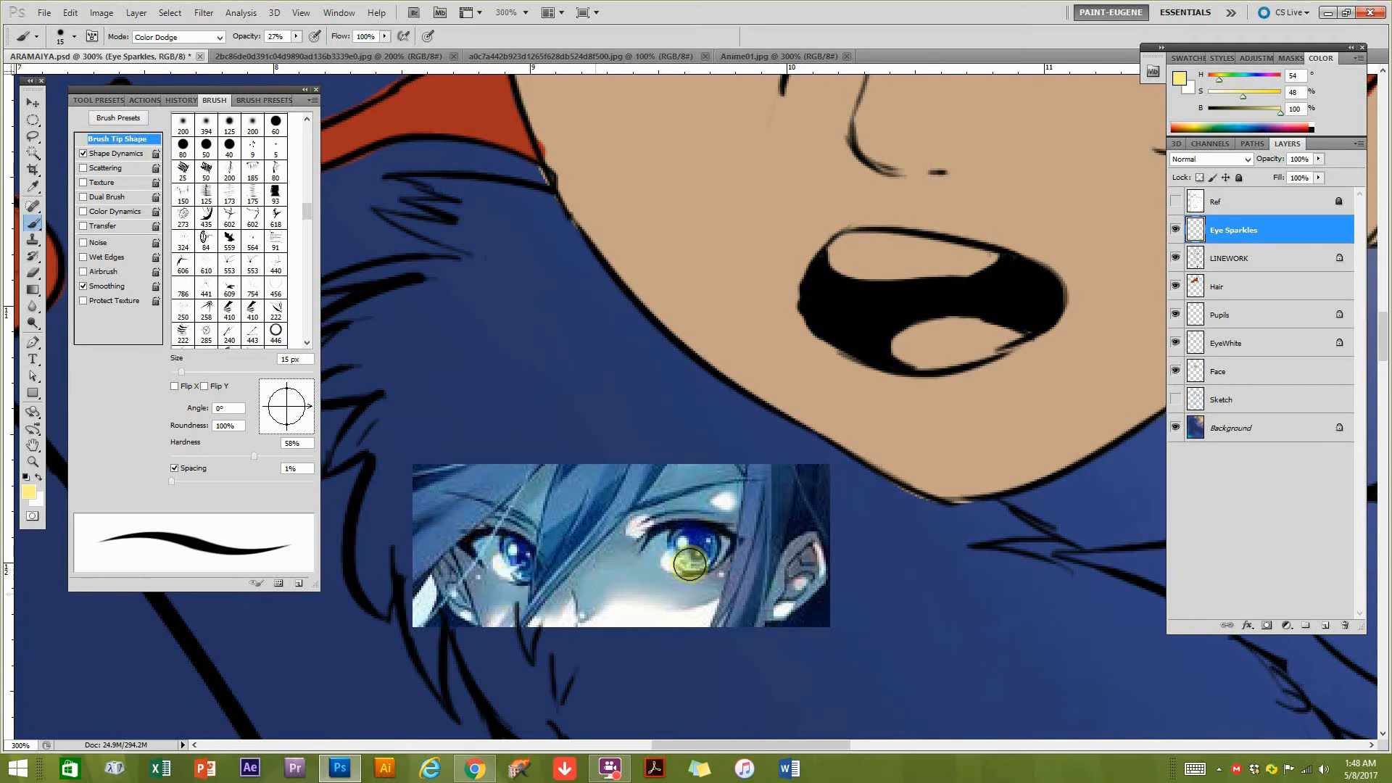
left_click_drag(876, 351, 715, 553)
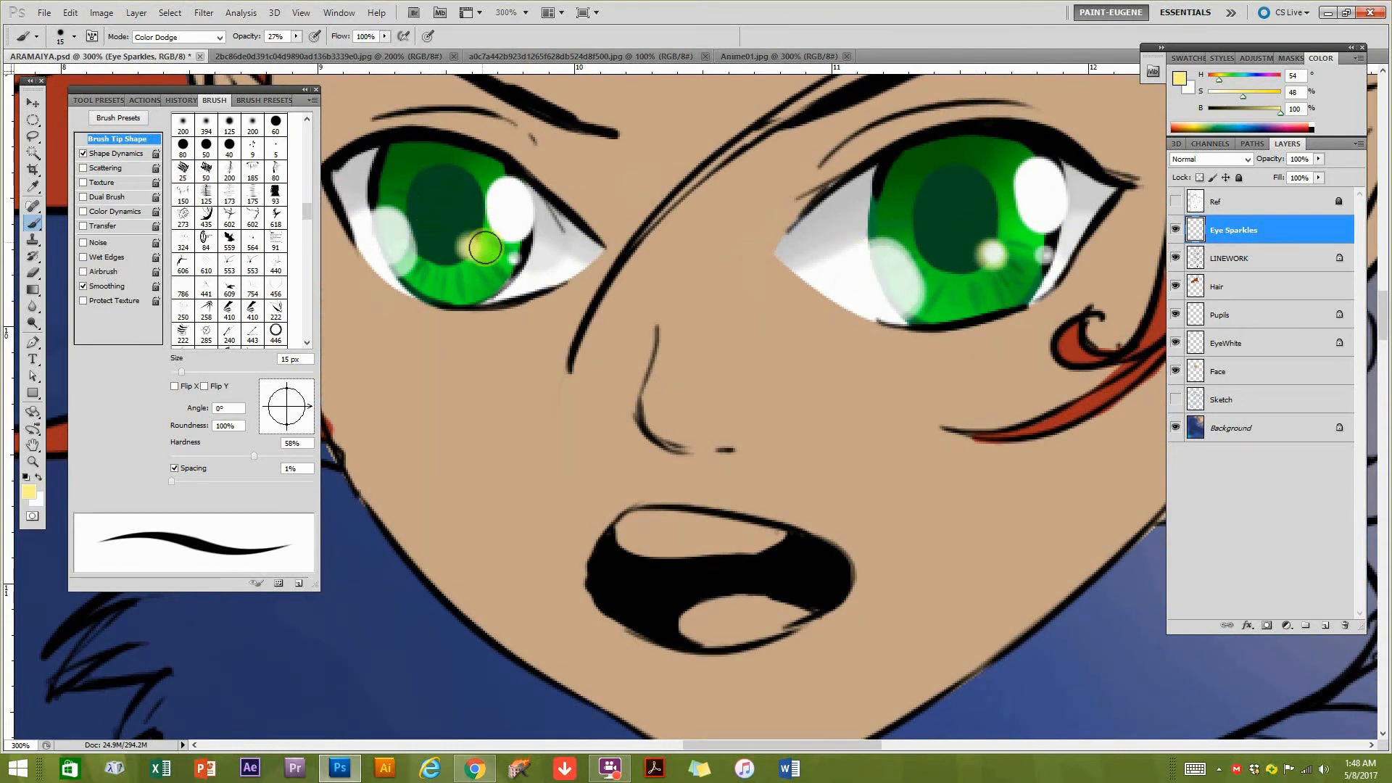
left_click(764, 403, "alt")
left_click(791, 411, "alt")
left_click(791, 411, "alt")
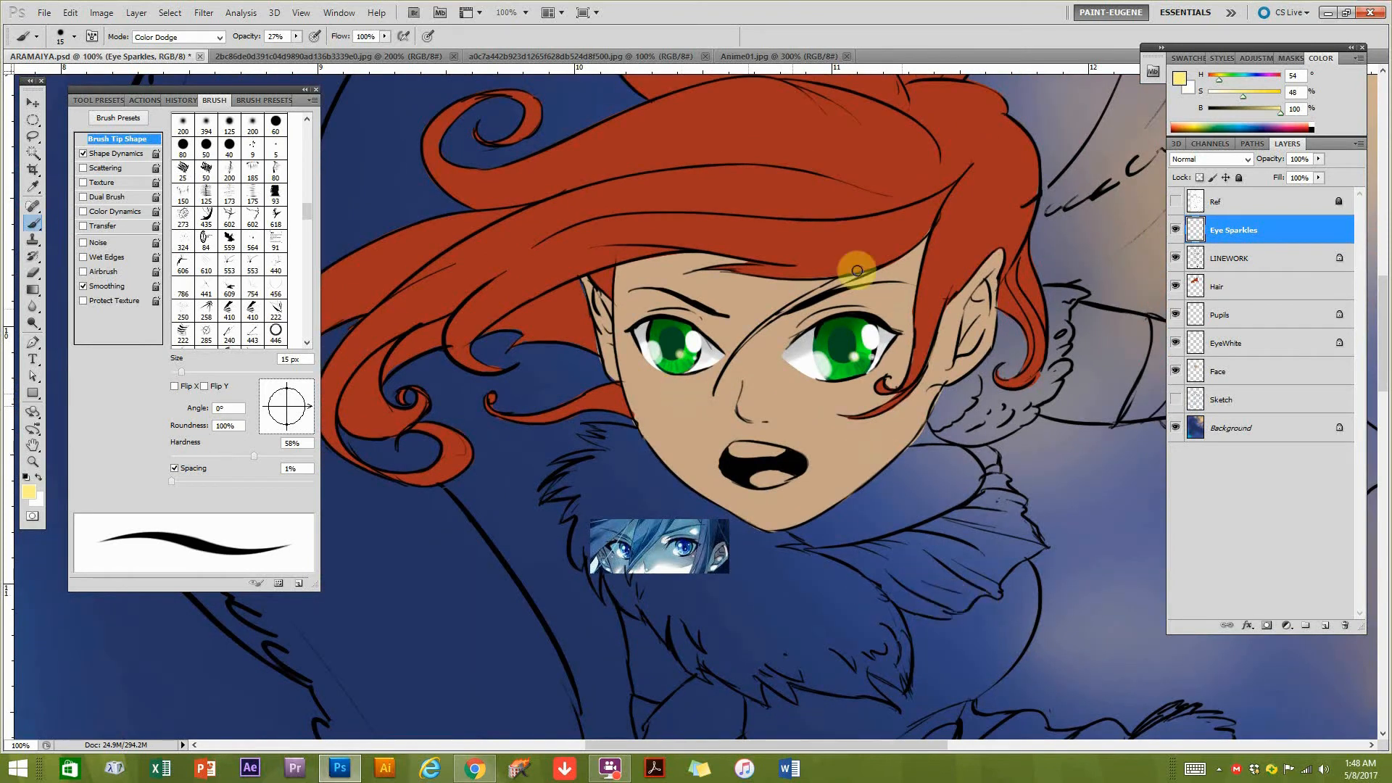
left_click_drag(726, 303, 778, 466)
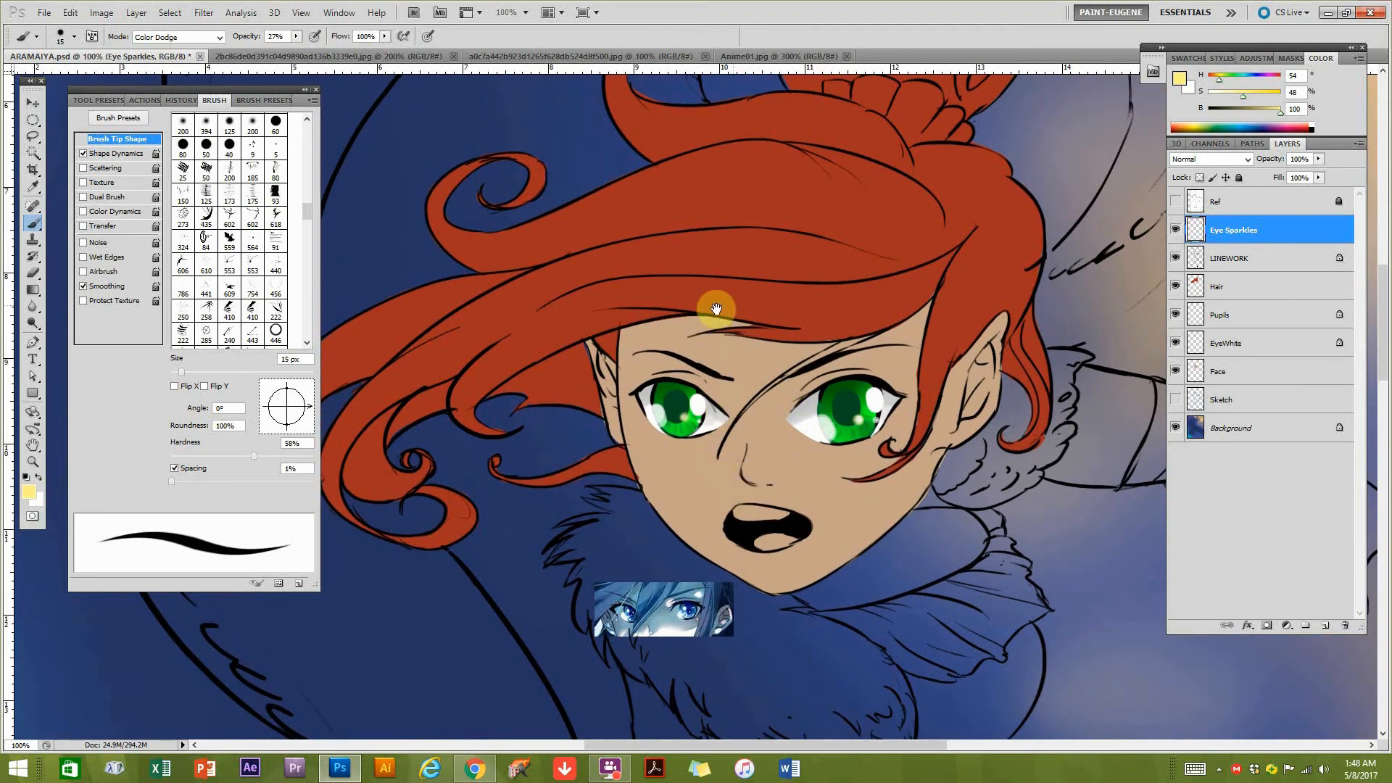
mouse_move(701, 340)
left_mouse_down()
mouse_move(755, 392)
mouse_move(789, 376)
left_mouse_up()
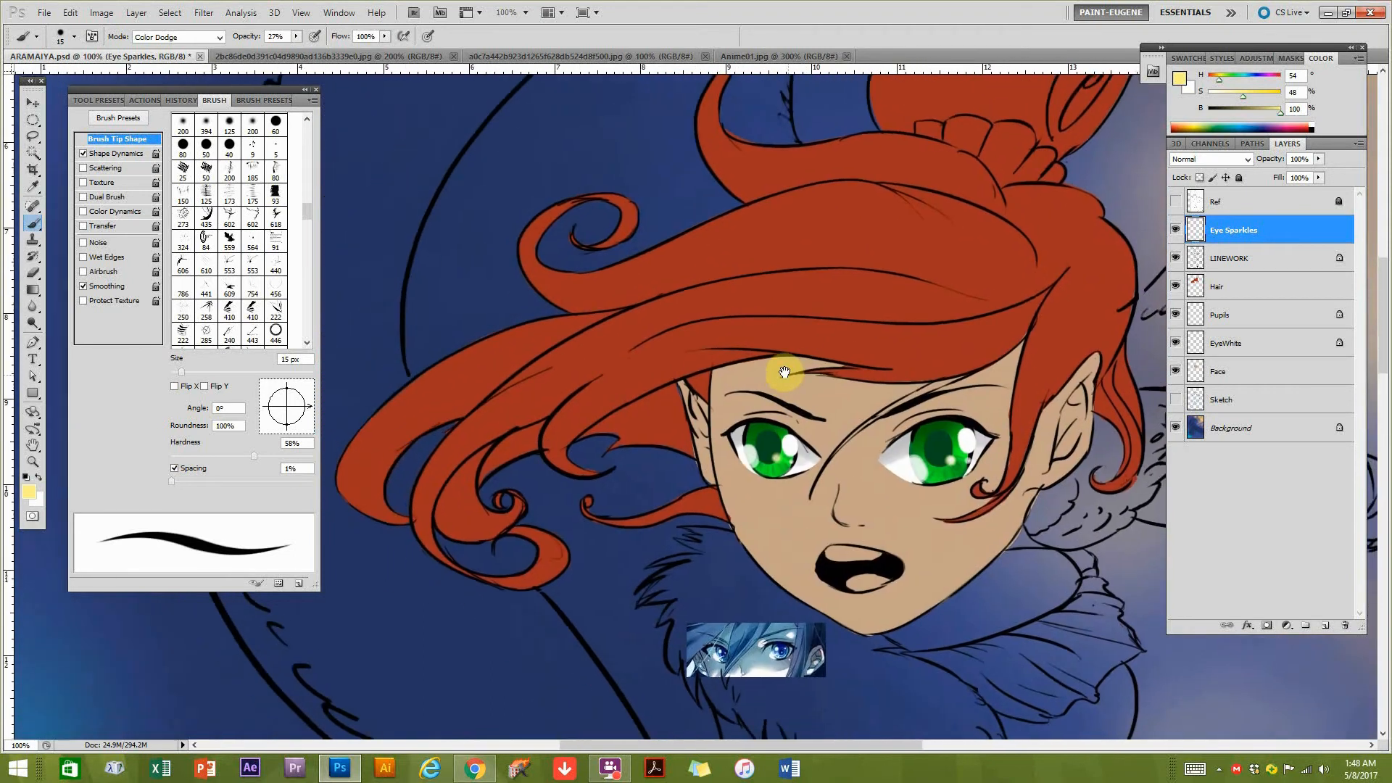
mouse_move(978, 346)
left_mouse_down()
mouse_move(862, 348)
mouse_move(868, 359)
left_mouse_up()
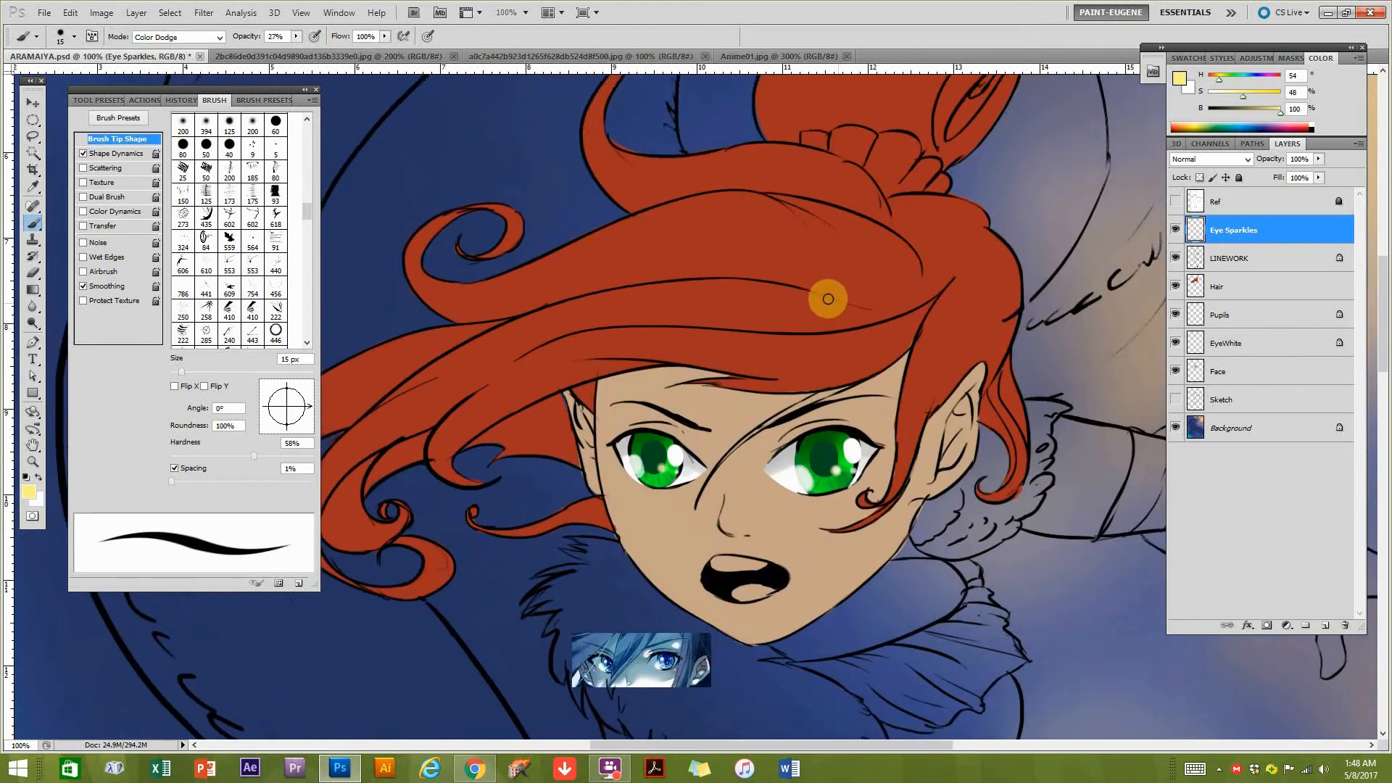
mouse_move(733, 516)
left_mouse_down()
mouse_move(886, 458)
mouse_move(885, 424)
left_mouse_up()
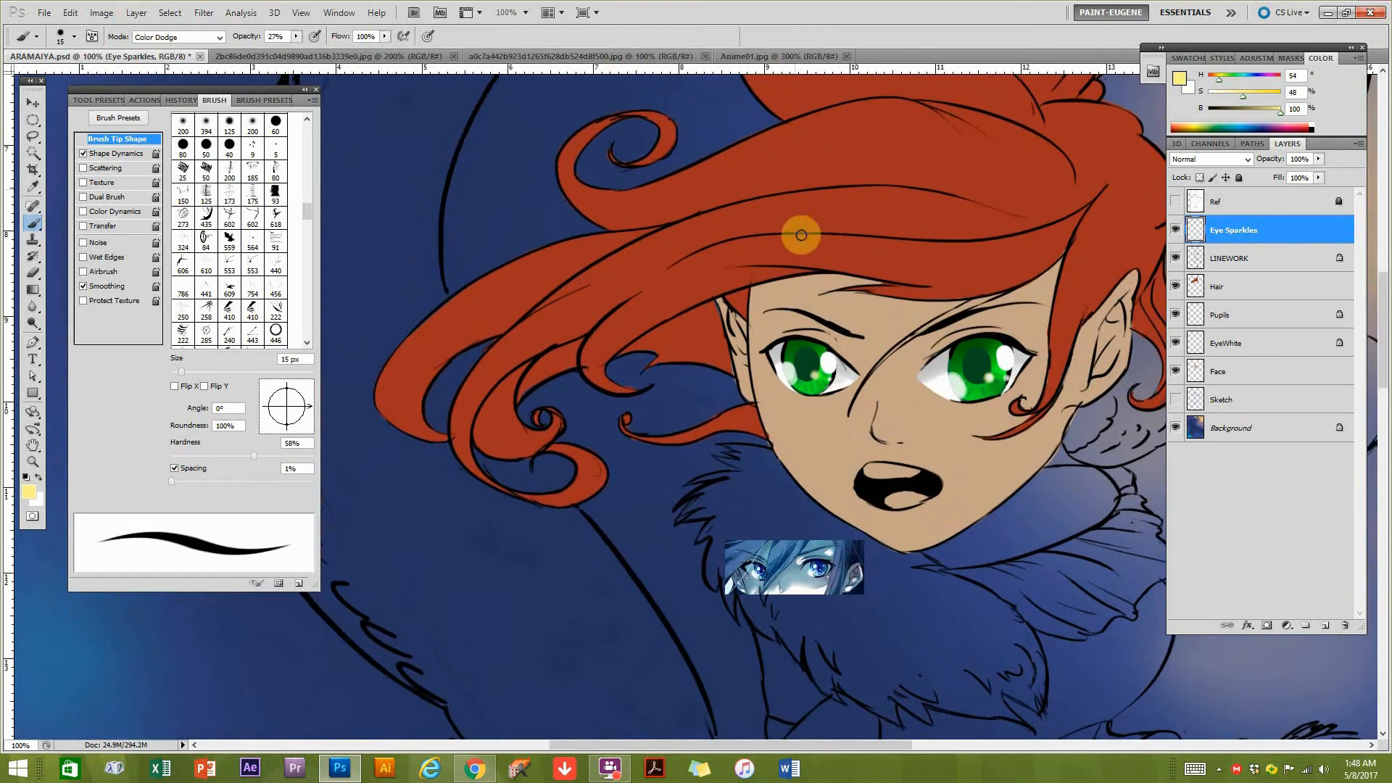
Minimize the open windows and look through the desktop and the Recycle Bin for reference images.
left_click(1330, 14)
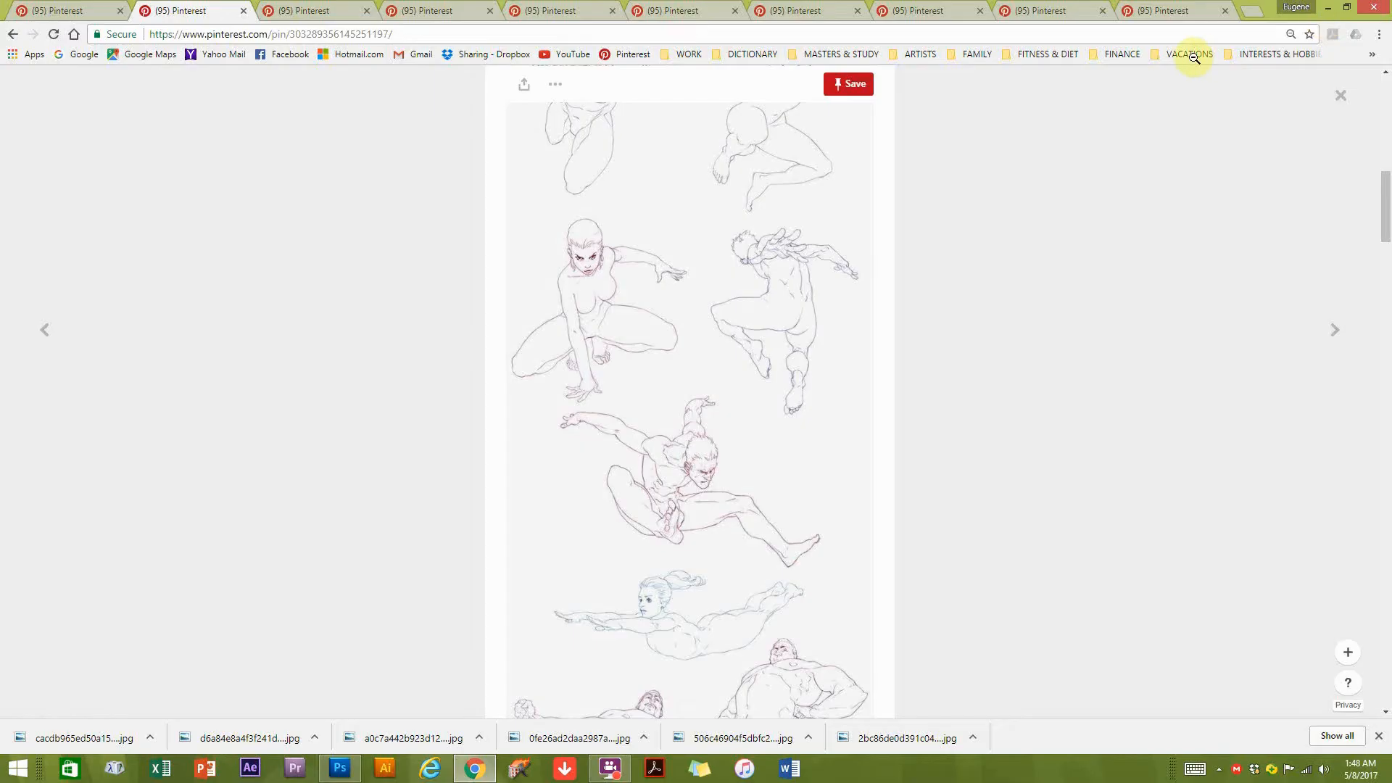
left_click(1328, 12)
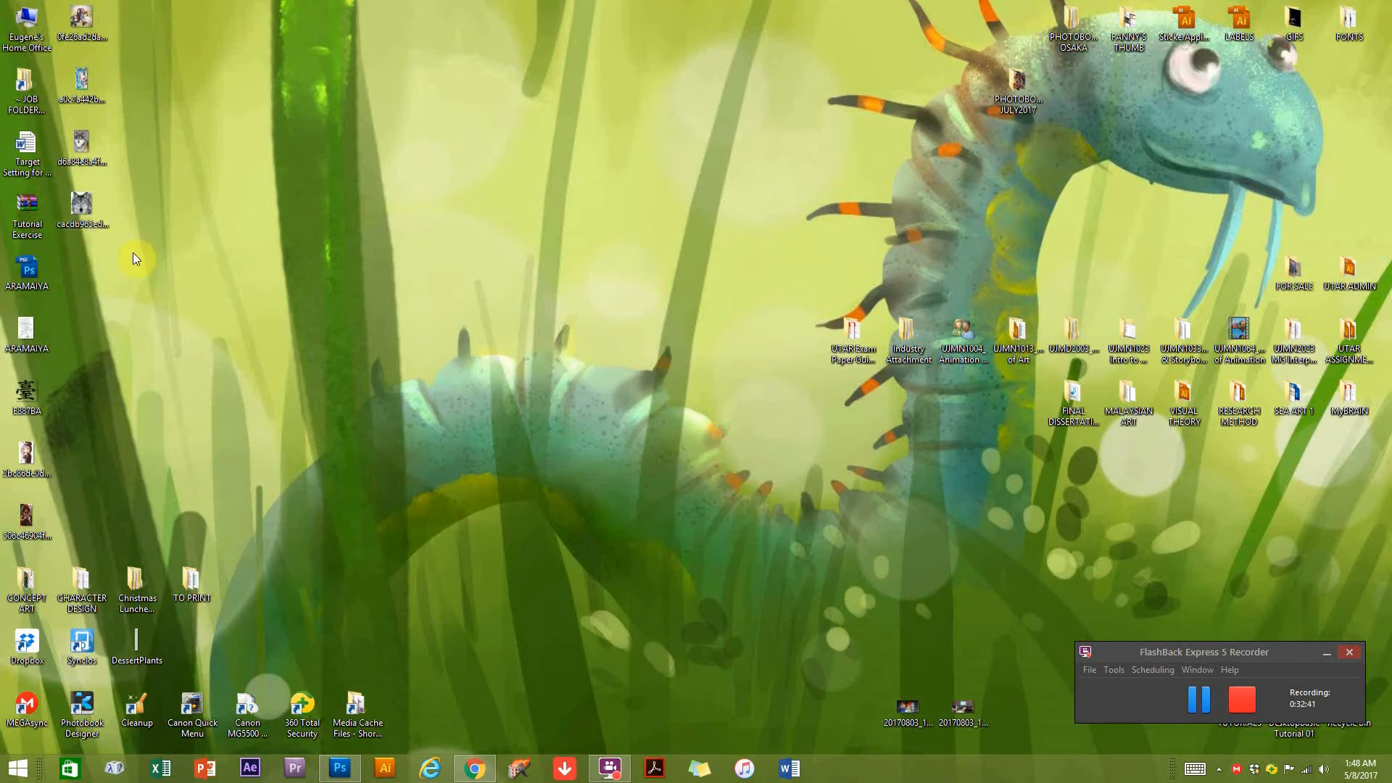
left_click_drag(1310, 650, 1050, 682)
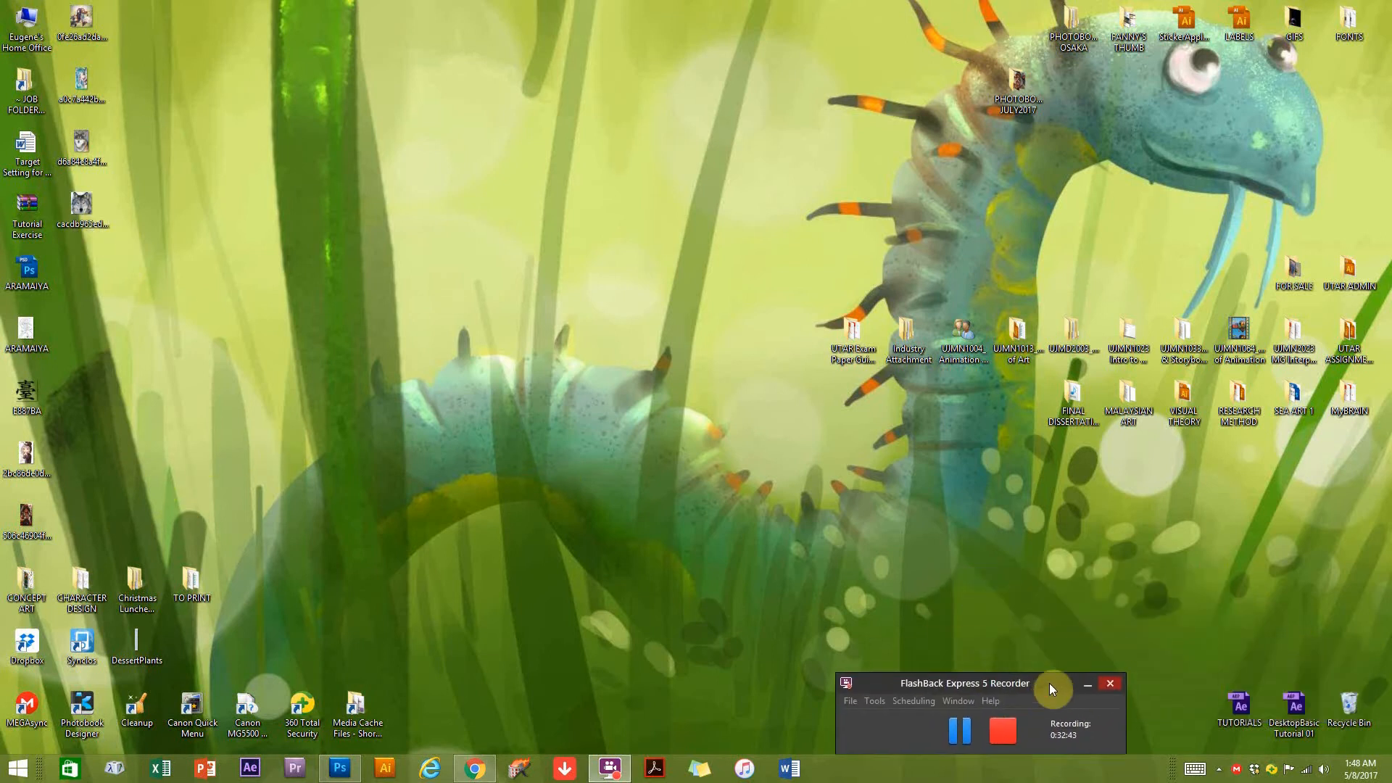
double_click(1362, 725)
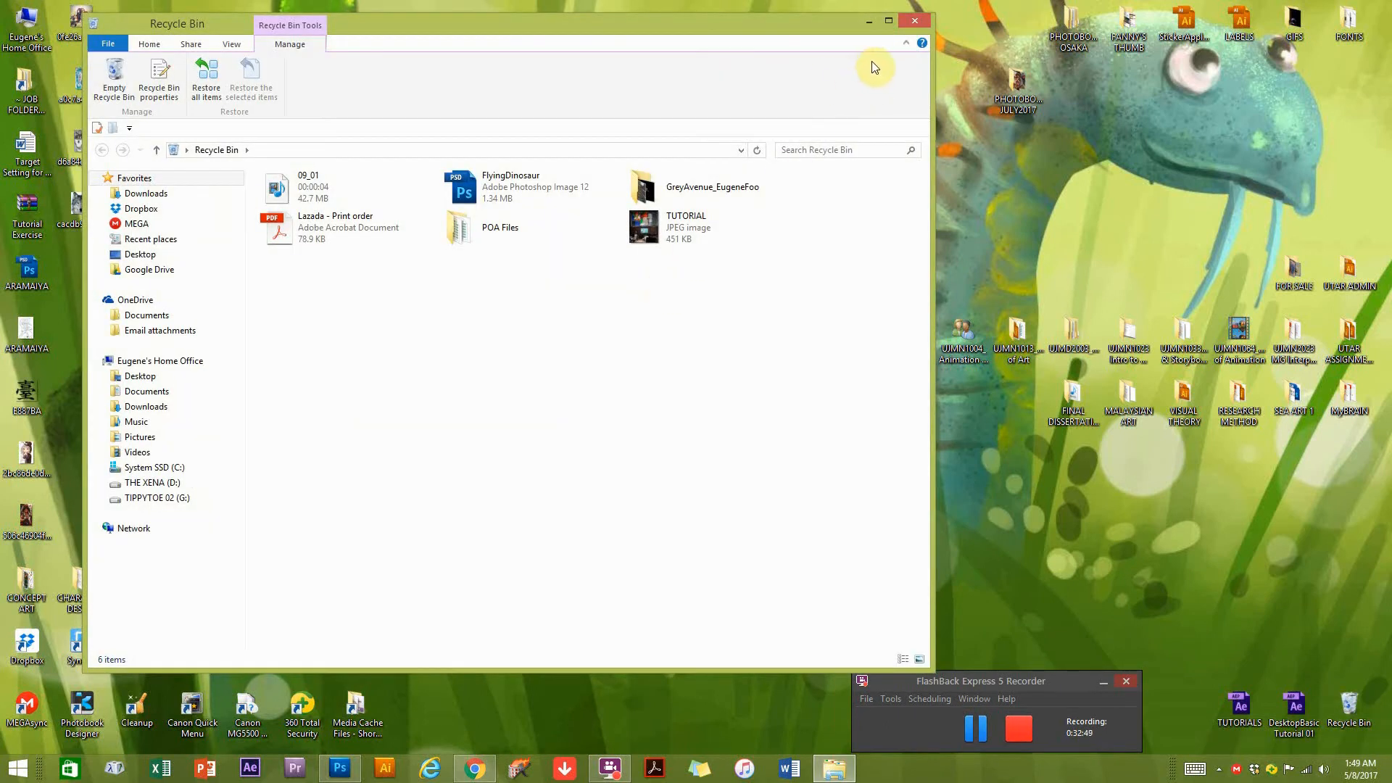
left_click(872, 27)
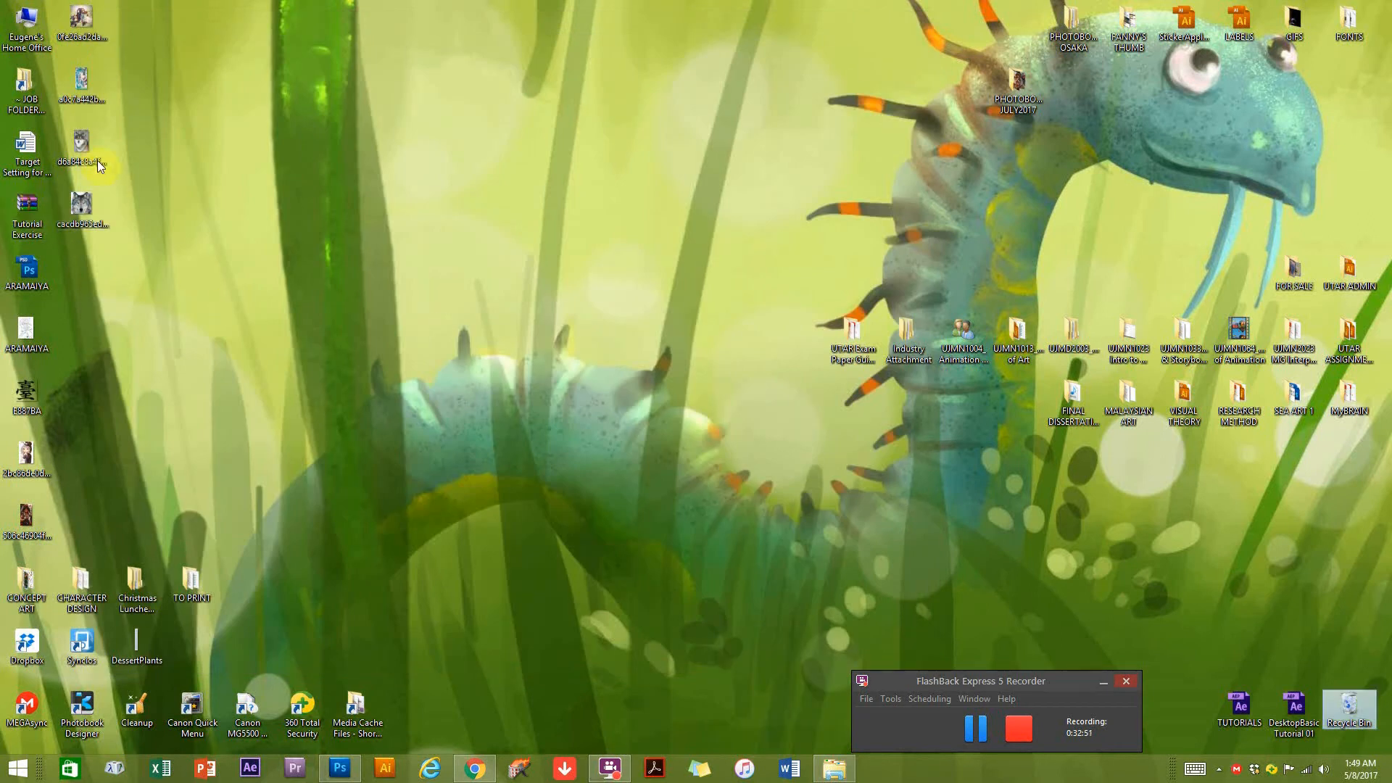
left_click(315, 603)
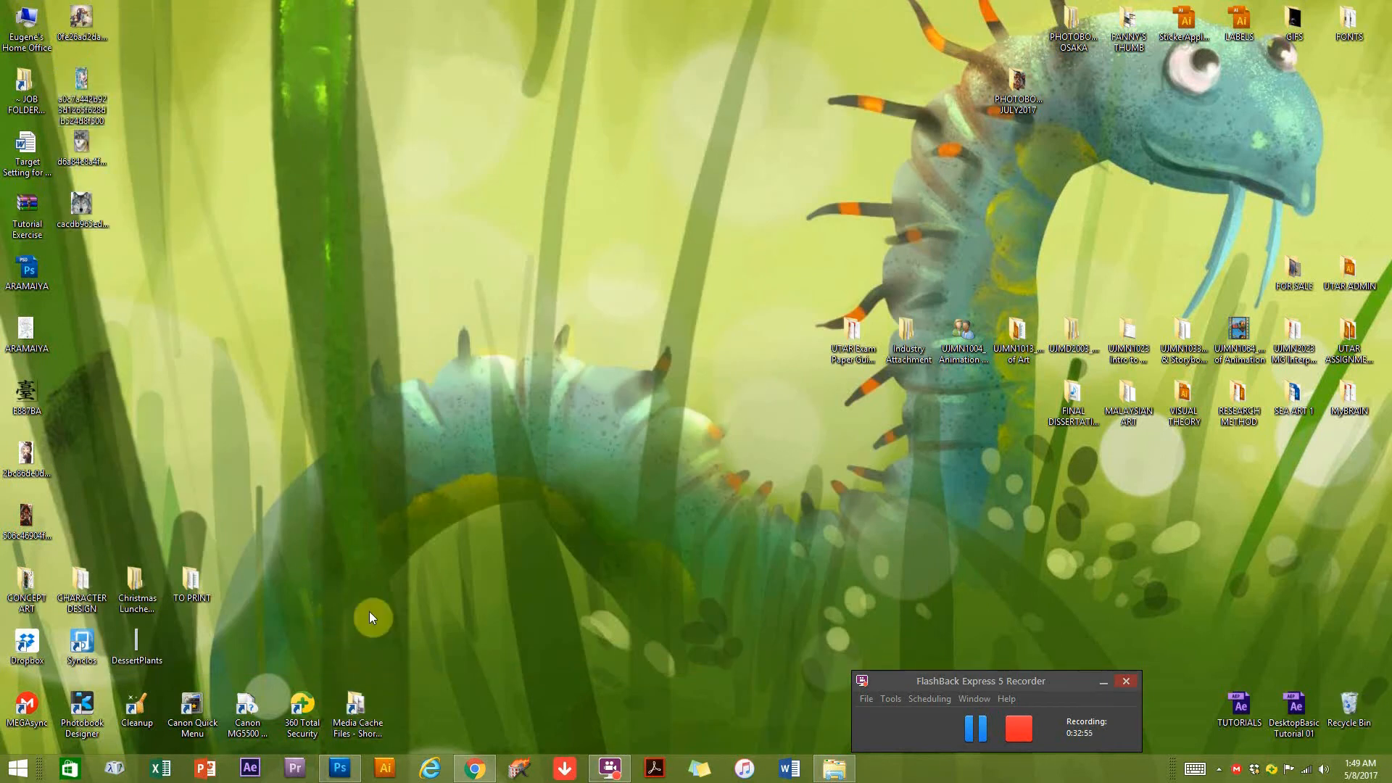
Switch to Chrome and look through the open Pinterest pins, including the related pins of the hooded anime girl.
left_click(476, 767)
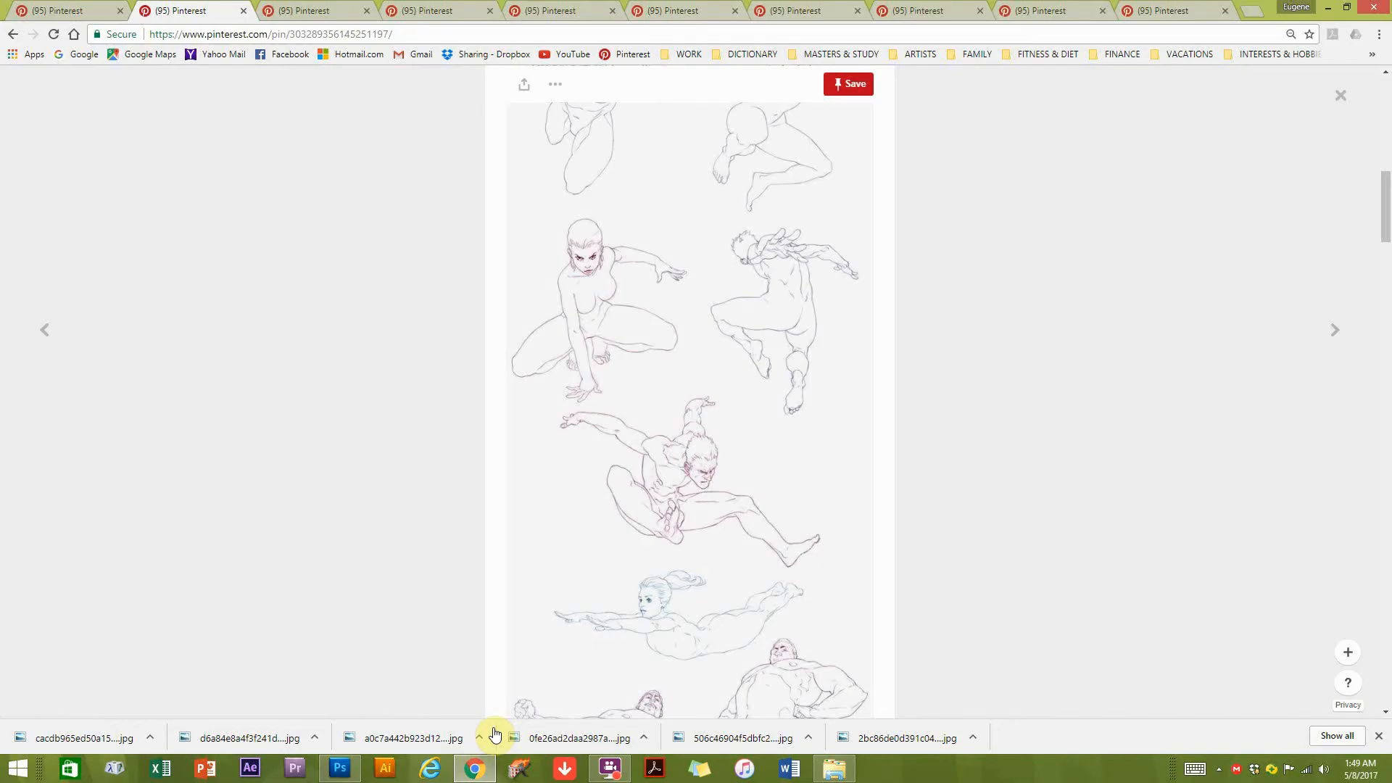
left_click(355, 9)
left_click(425, 7)
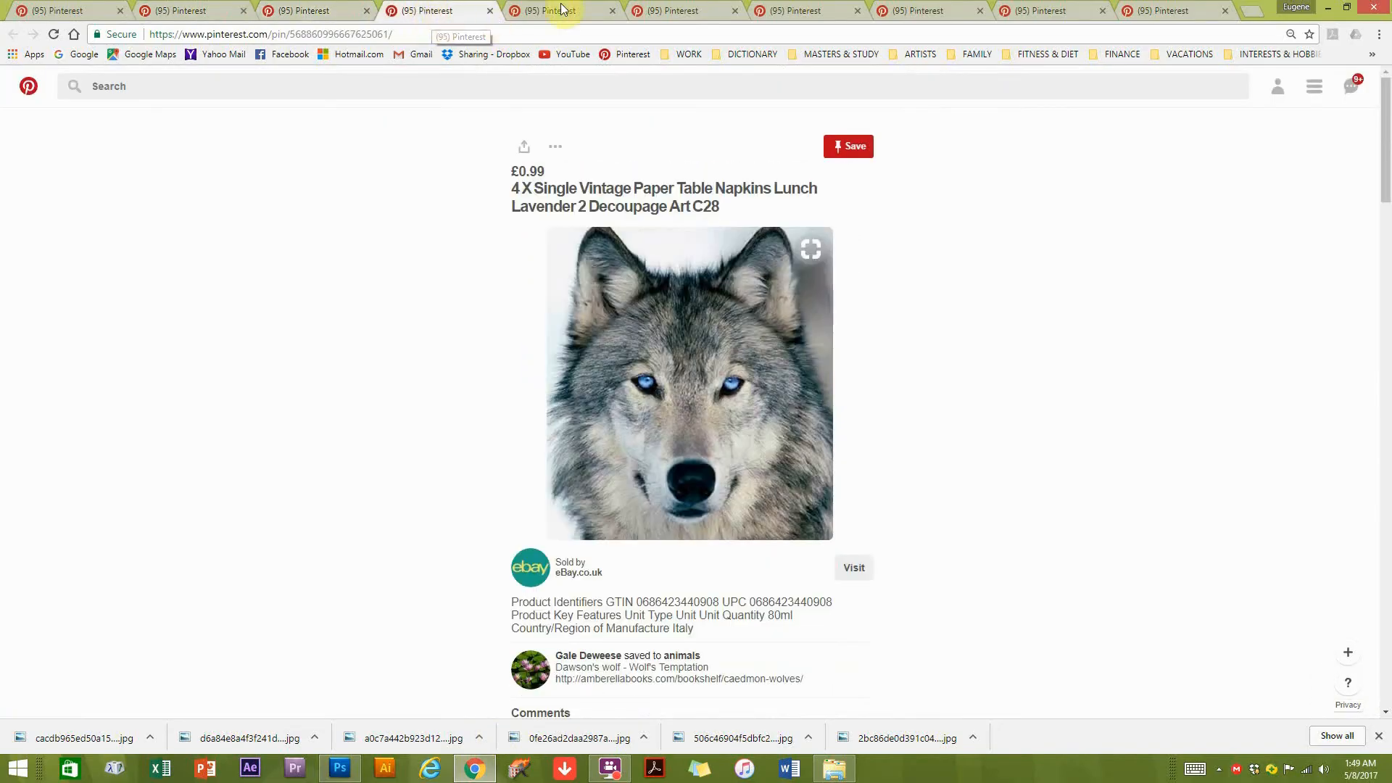
left_click(550, 10)
left_click(667, 7)
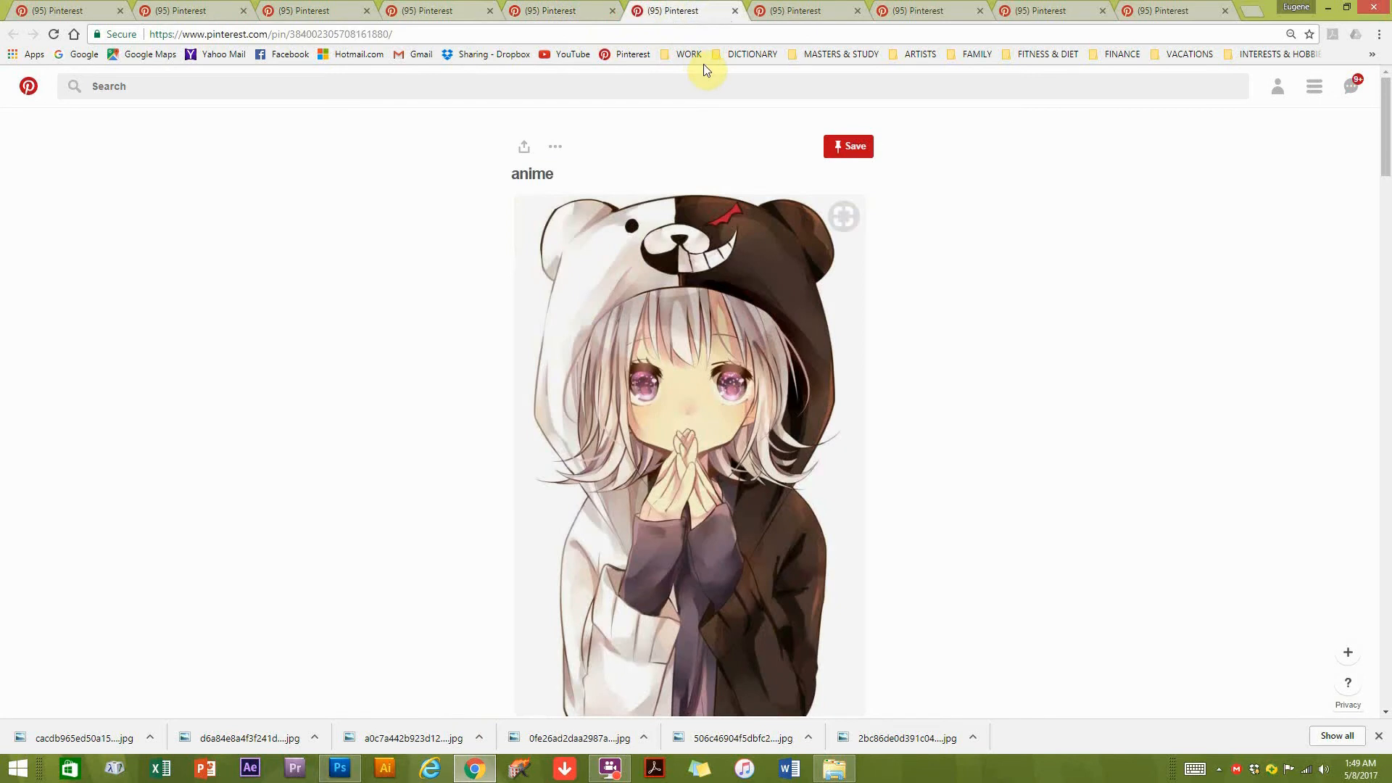
scroll(652, 623, "down", 10)
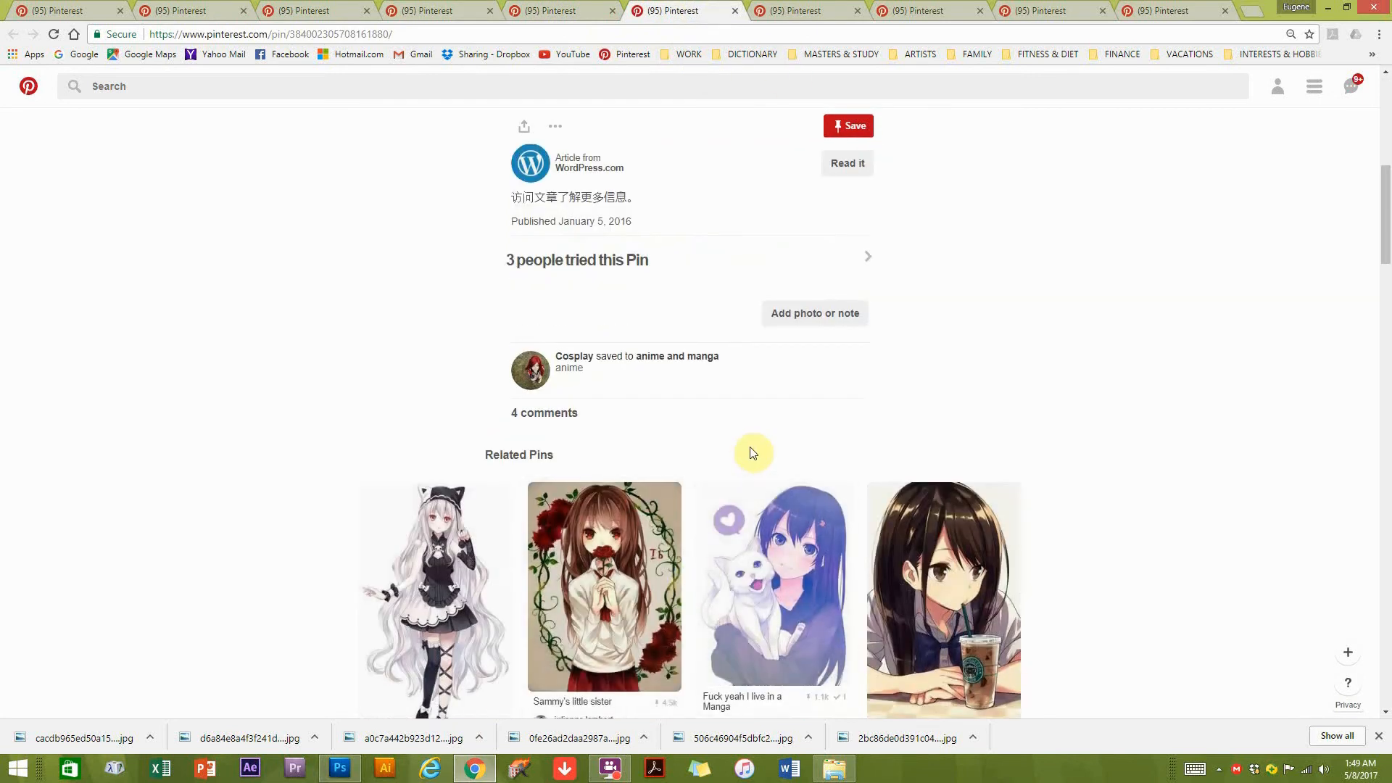
scroll(749, 454, "down", 7)
Browse the anime pins on the next three open Pinterest pages for a colouring reference.
left_click(797, 10)
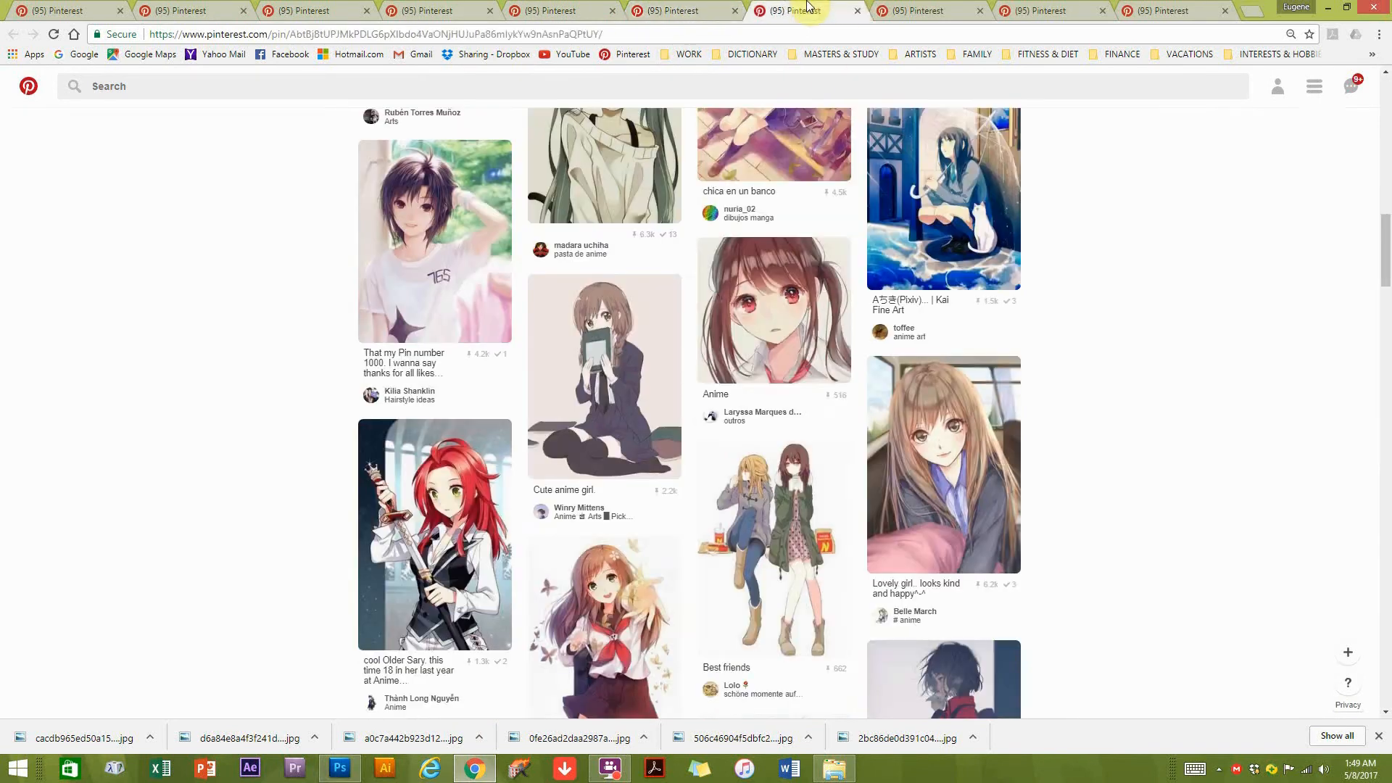
middle_click(903, 388)
scroll(892, 377, "down", 15)
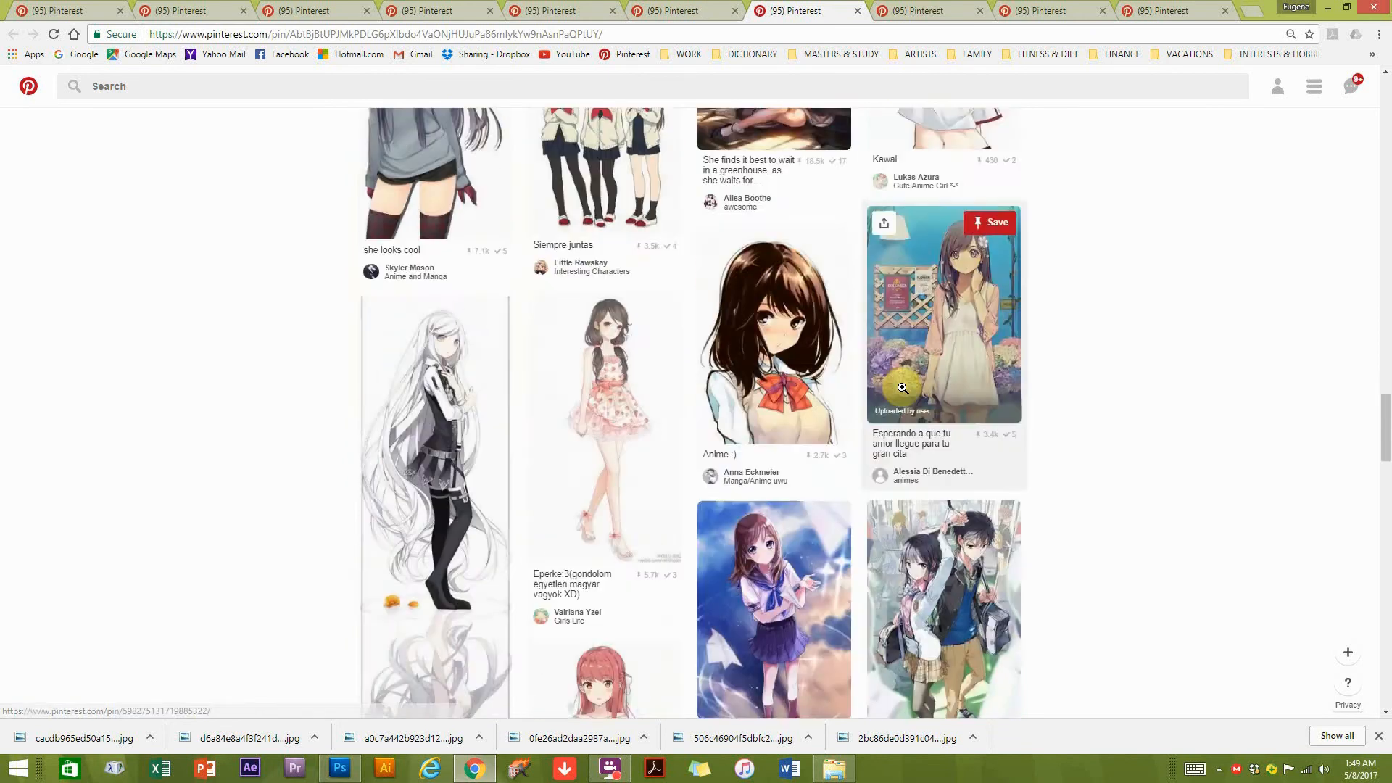
scroll(843, 359, "down", 20)
left_click(846, 10)
scroll(1021, 406, "down", 12)
scroll(1020, 406, "down", 15)
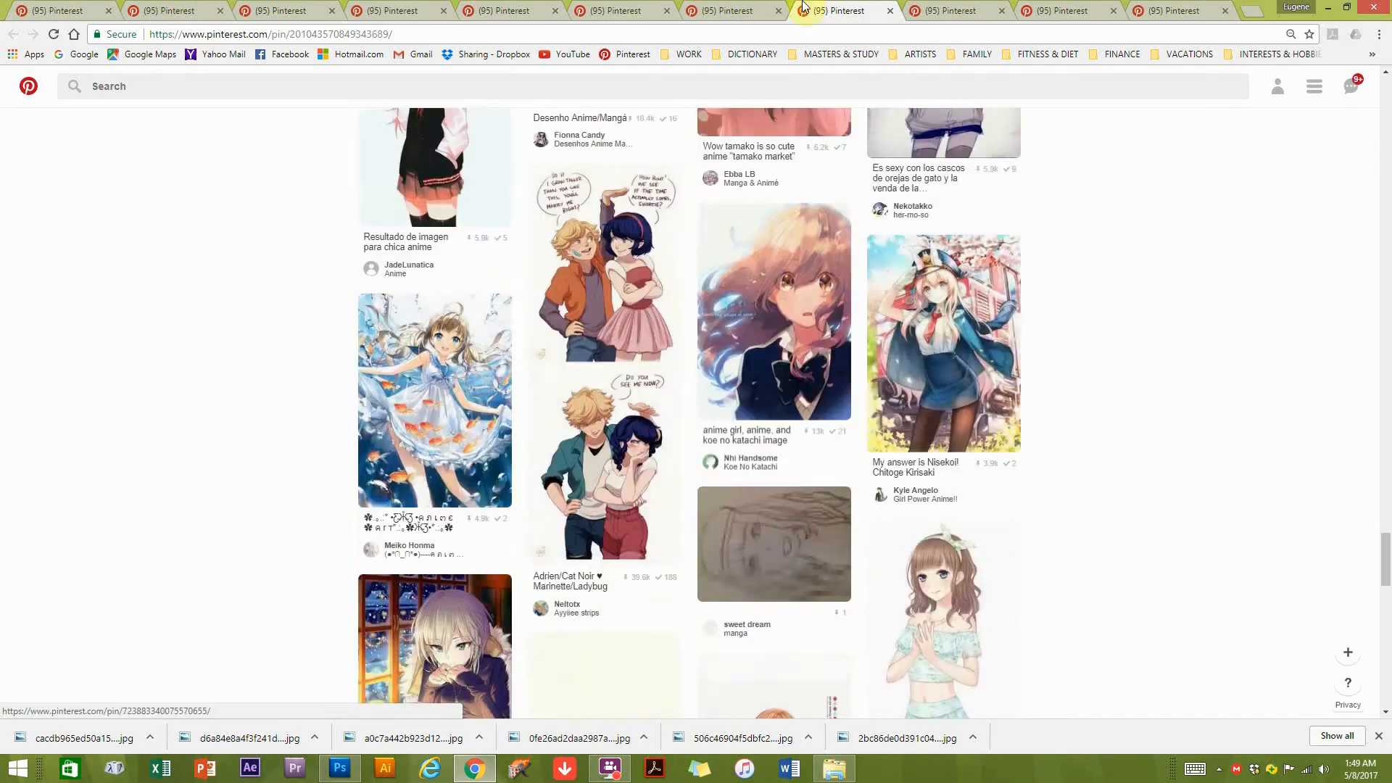
left_click(950, 11)
scroll(848, 438, "down", 20)
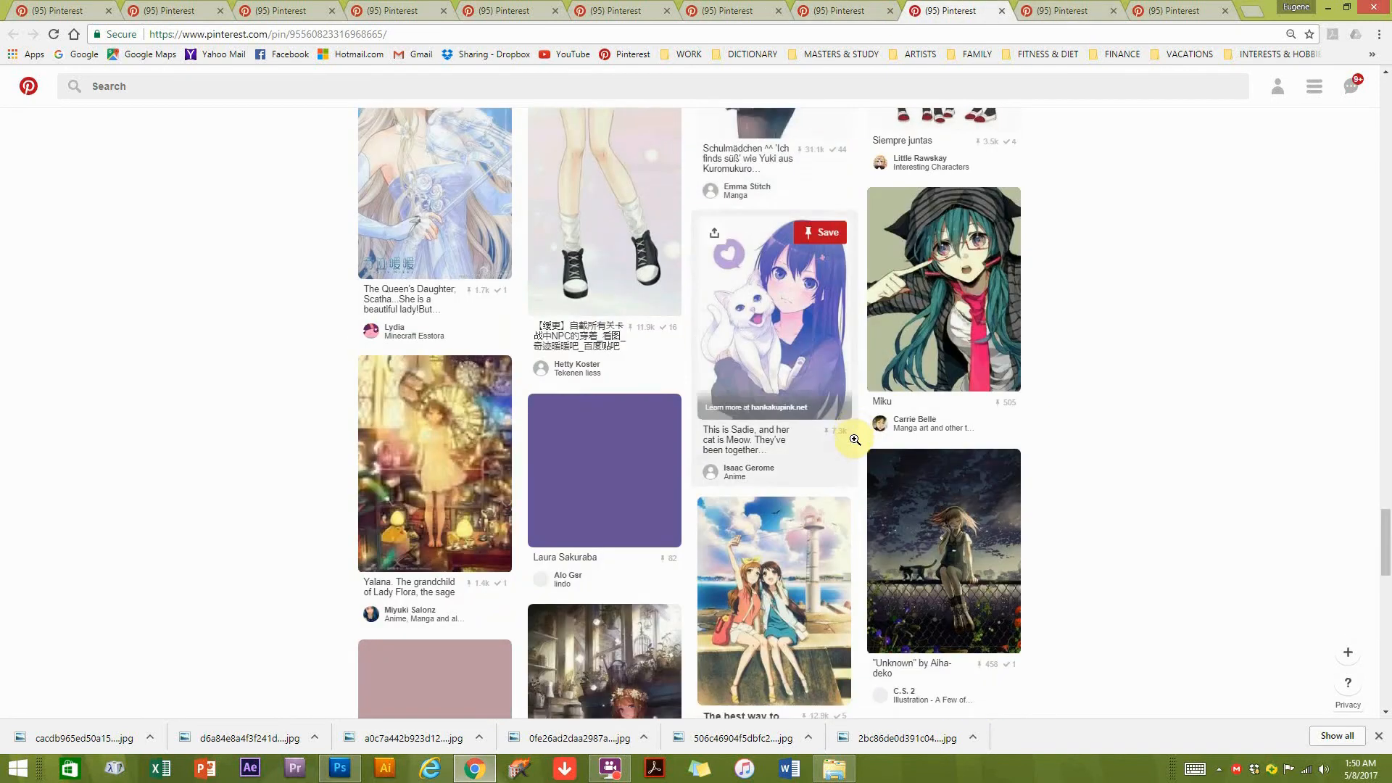
scroll(854, 439, "down", 11)
middle_click(855, 439)
Search further through the long feed of anime girl illustrations on another open Pinterest page.
left_click(1067, 10)
scroll(1113, 399, "down", 20)
scroll(1114, 400, "down", 20)
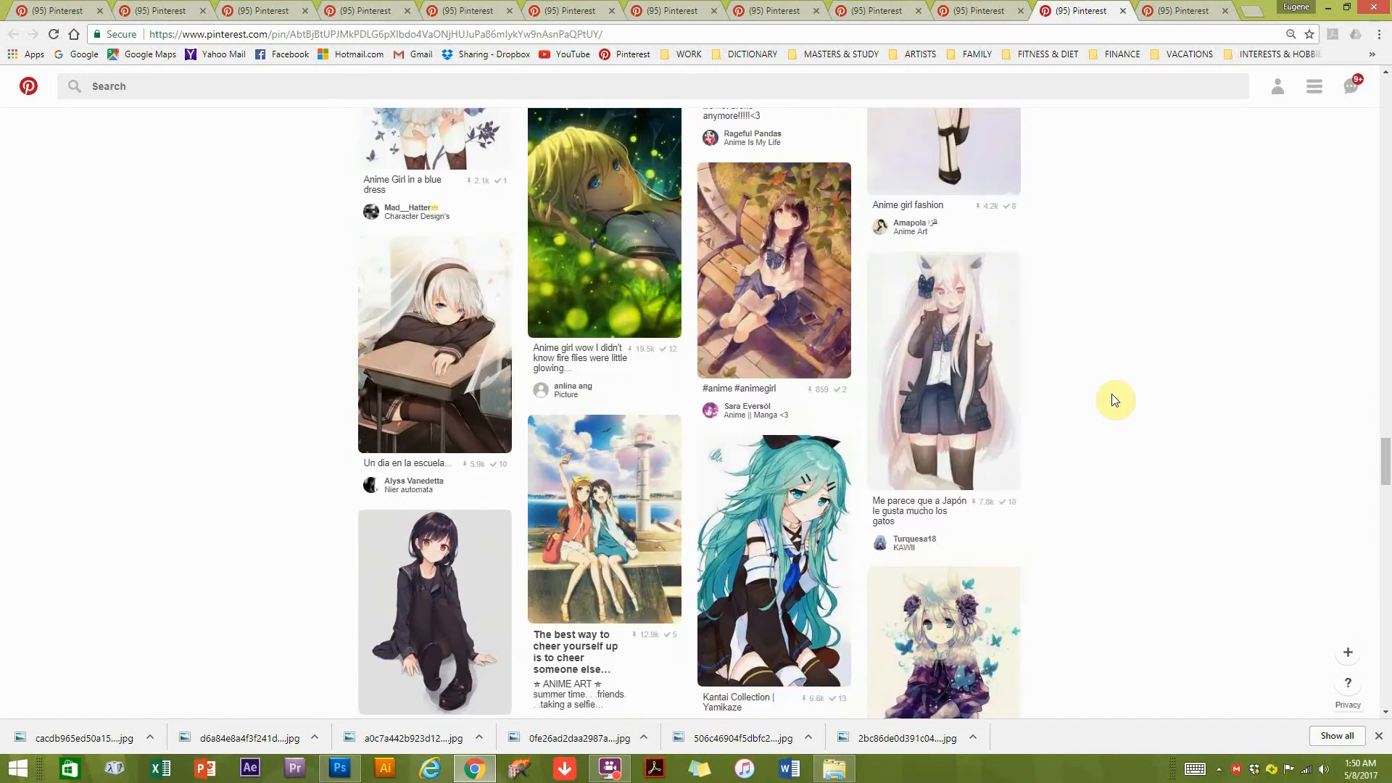
scroll(1115, 400, "down", 20)
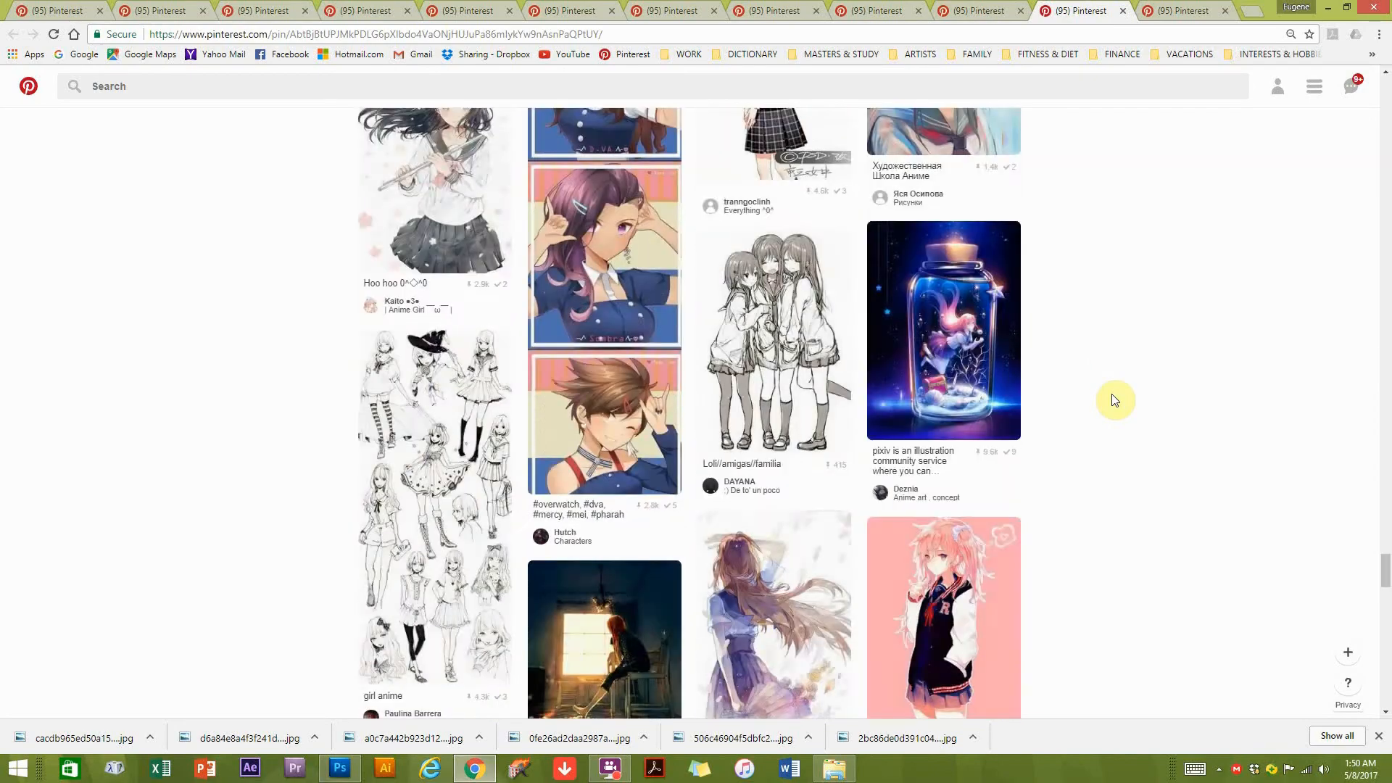
scroll(1115, 400, "down", 20)
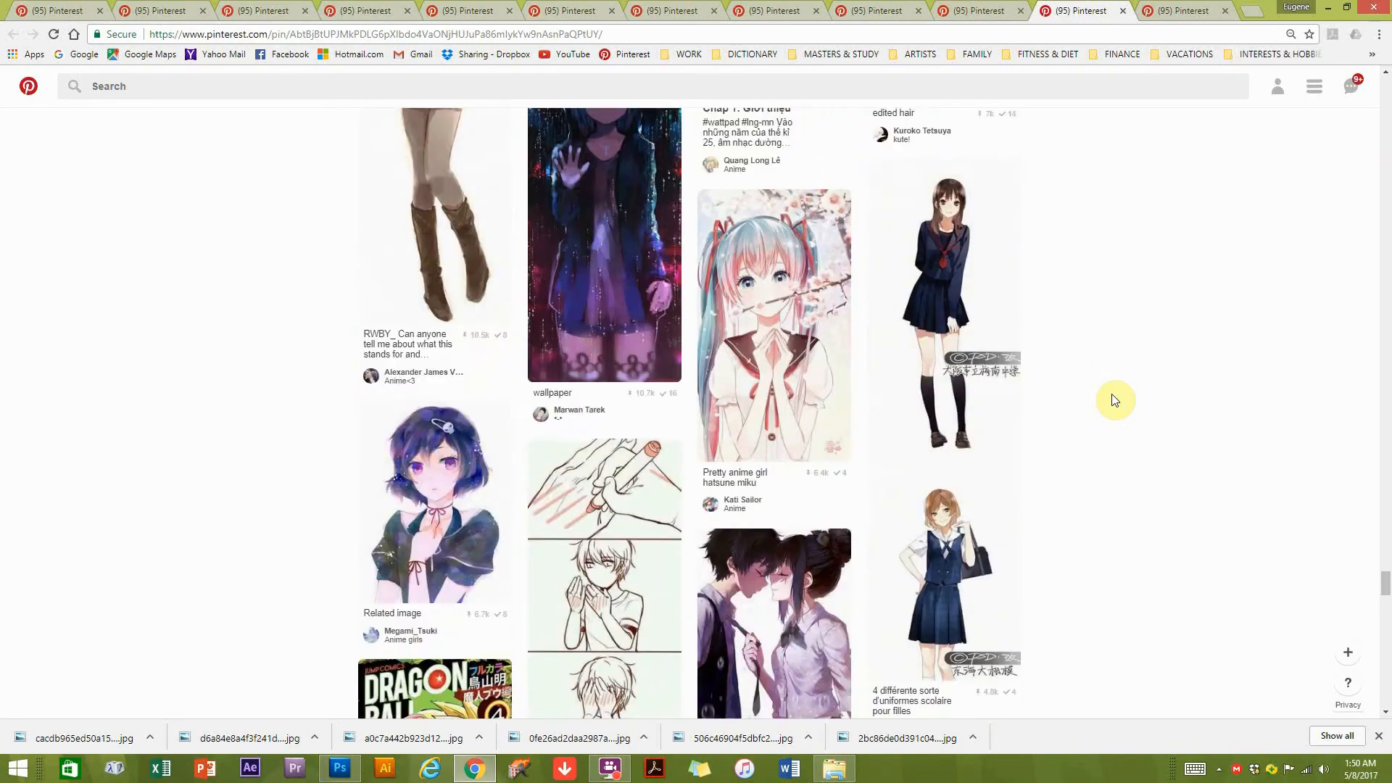
scroll(1114, 400, "down", 5)
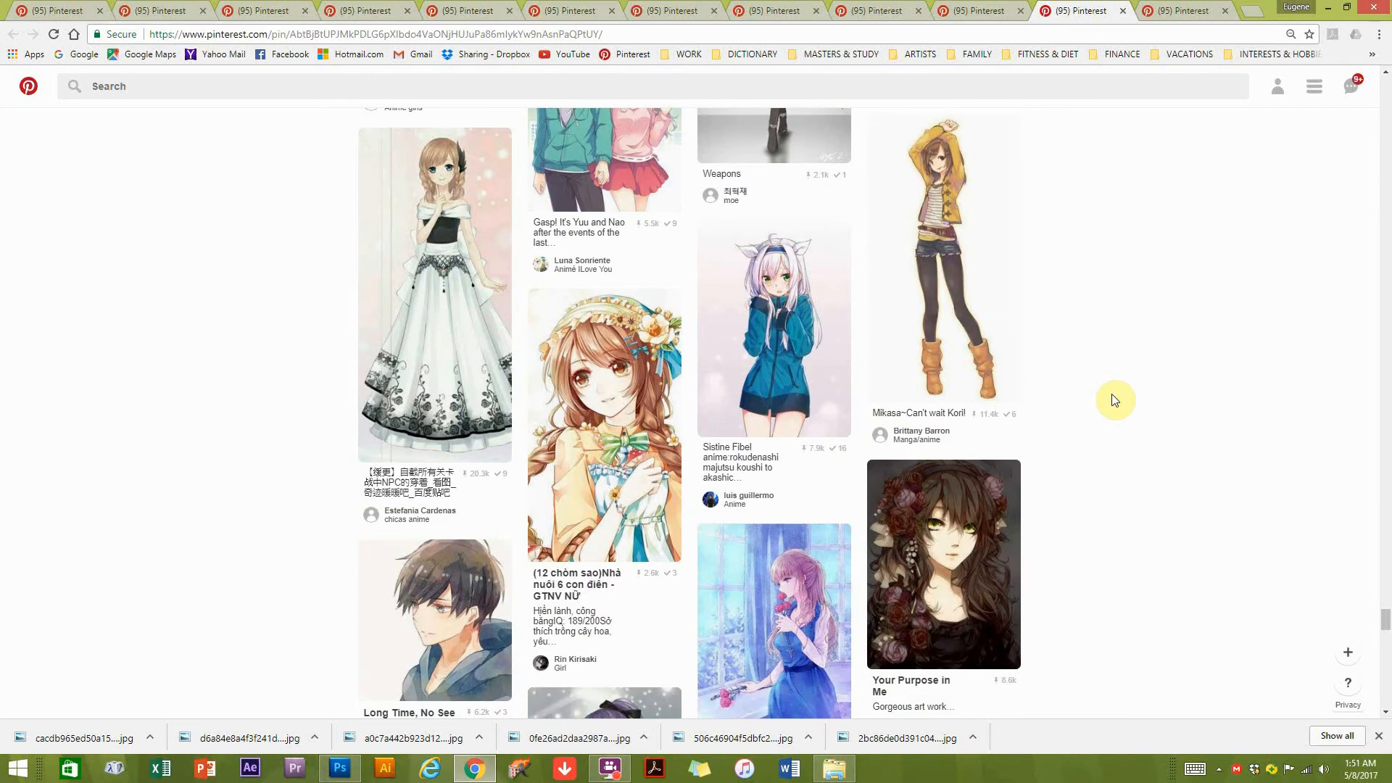
scroll(1114, 400, "down", 10)
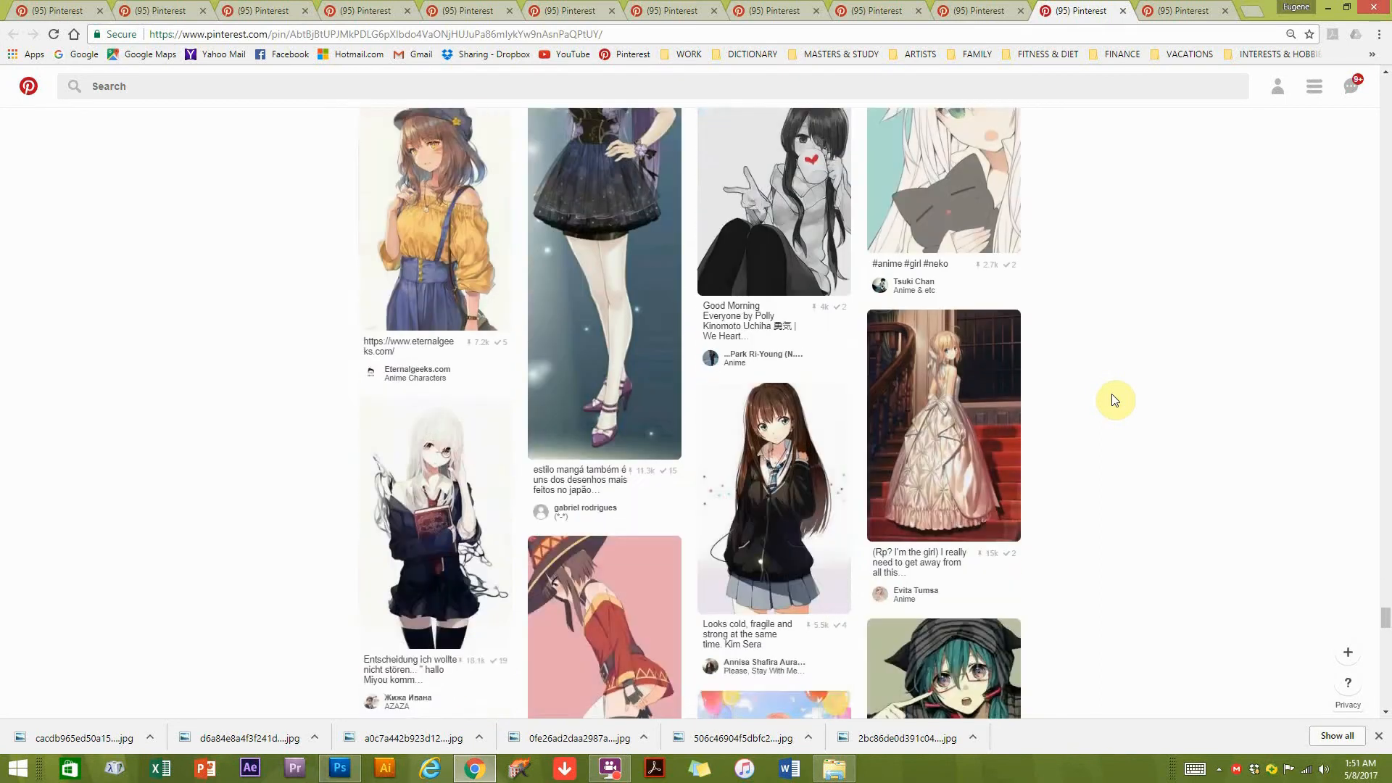
Open the pin of the girl in the cap and yellow off-shoulder blouse and save its image to the desktop.
scroll(1114, 400, "up", 3)
left_click(425, 406)
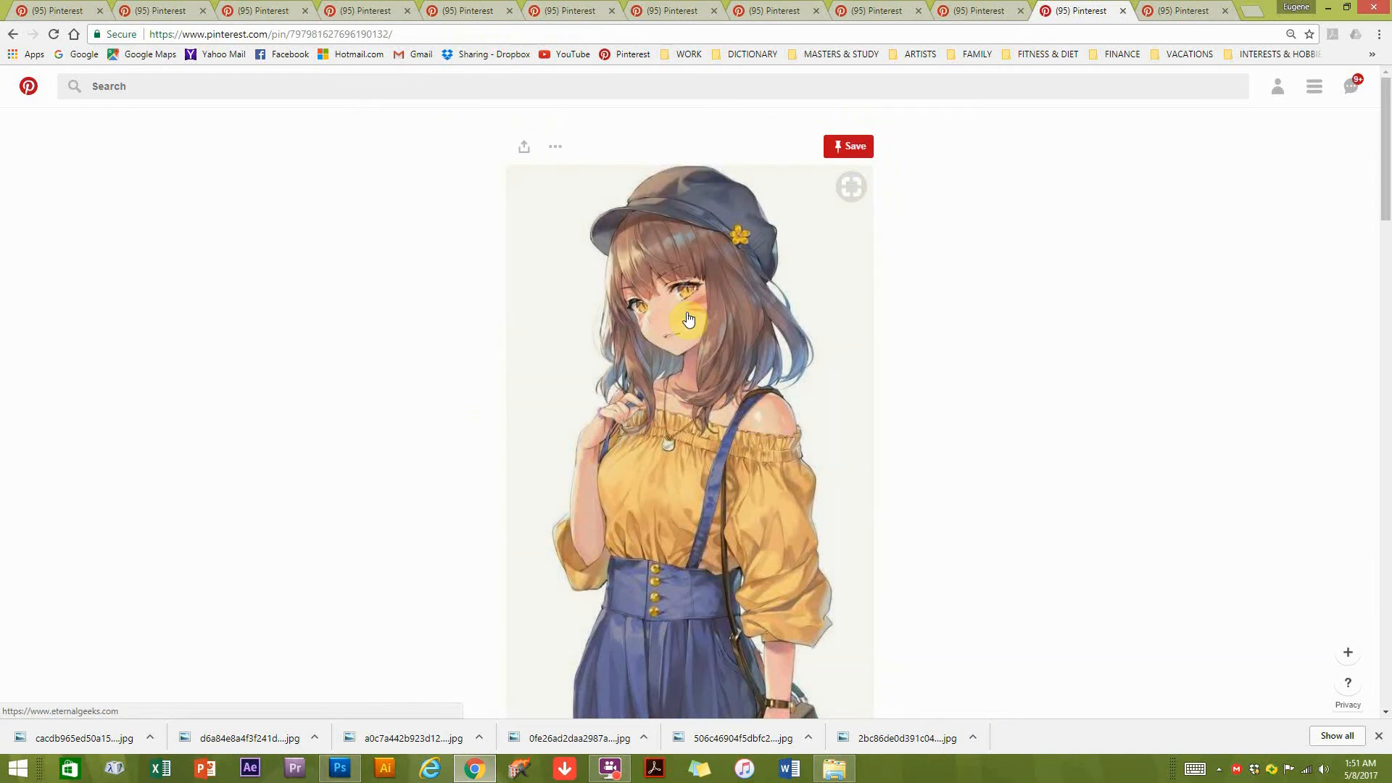
right_click(680, 386)
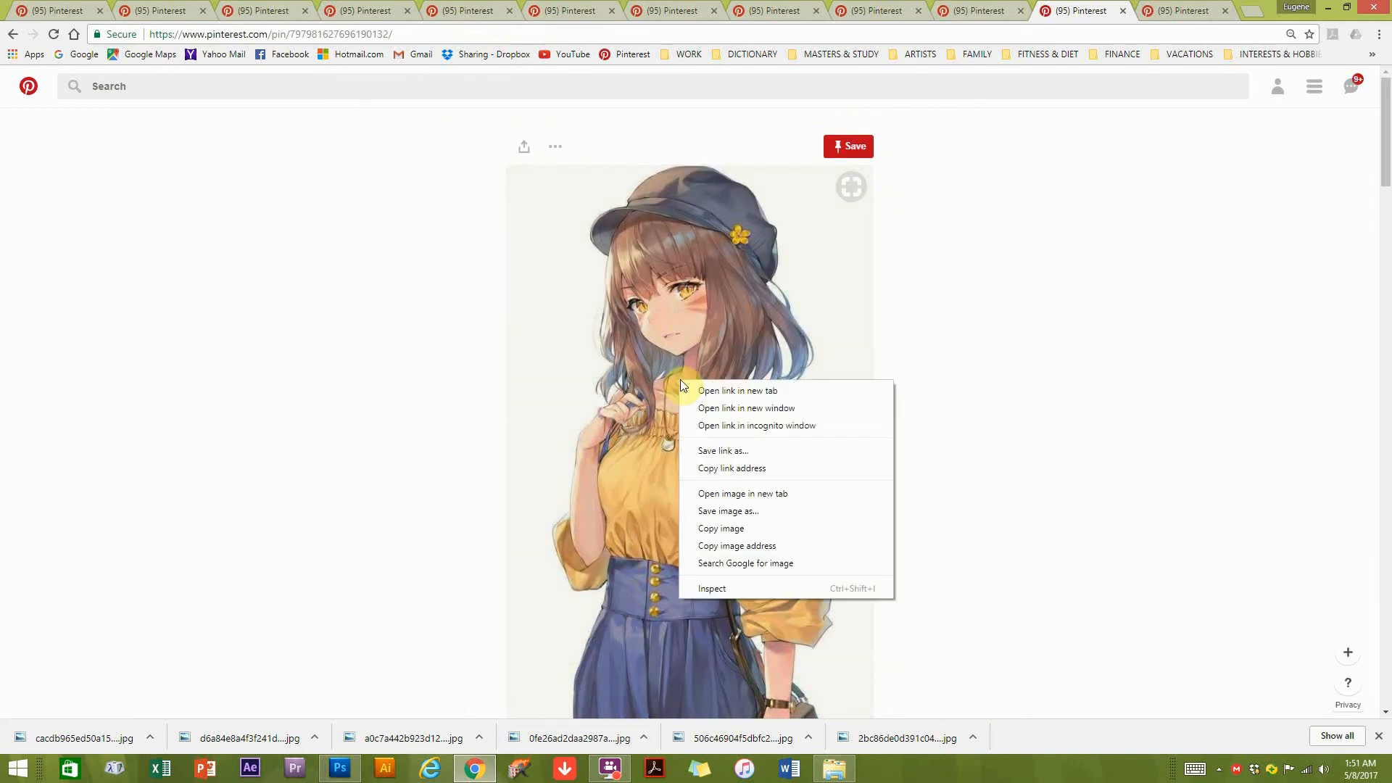
left_click(715, 512)
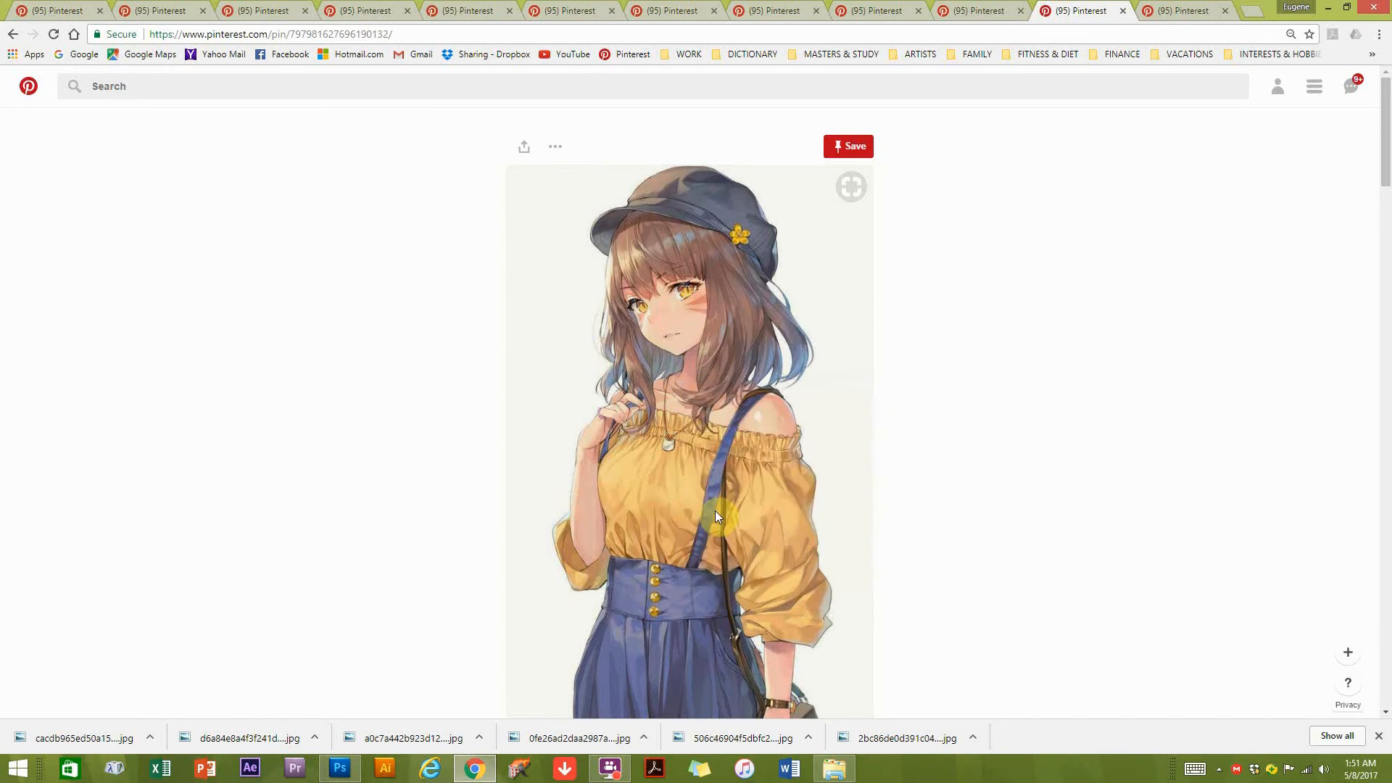
left_click(609, 391)
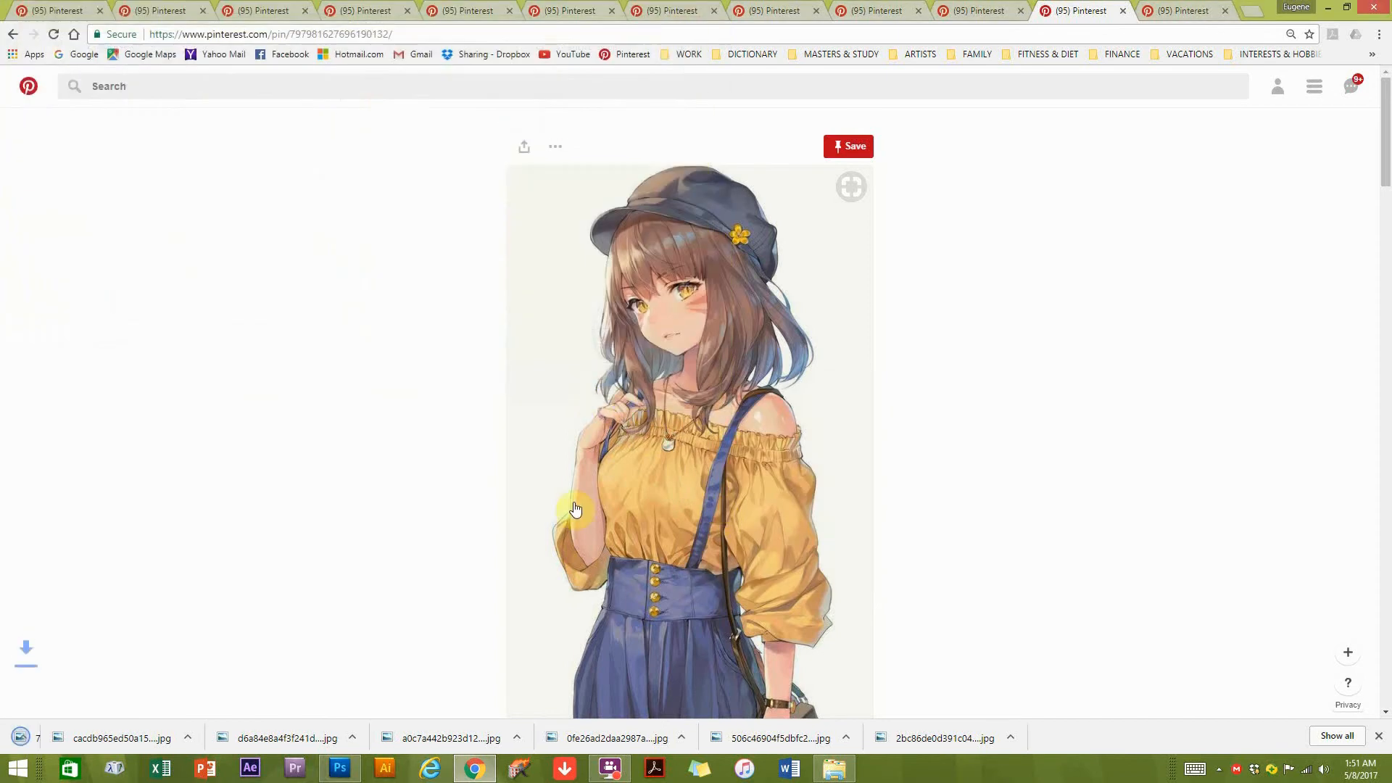
Switch to Photoshop and open the saved reference image 7d8c640dedc4beaf13b09f2c7e13ec2b.jpg from the desktop.
left_click(340, 768)
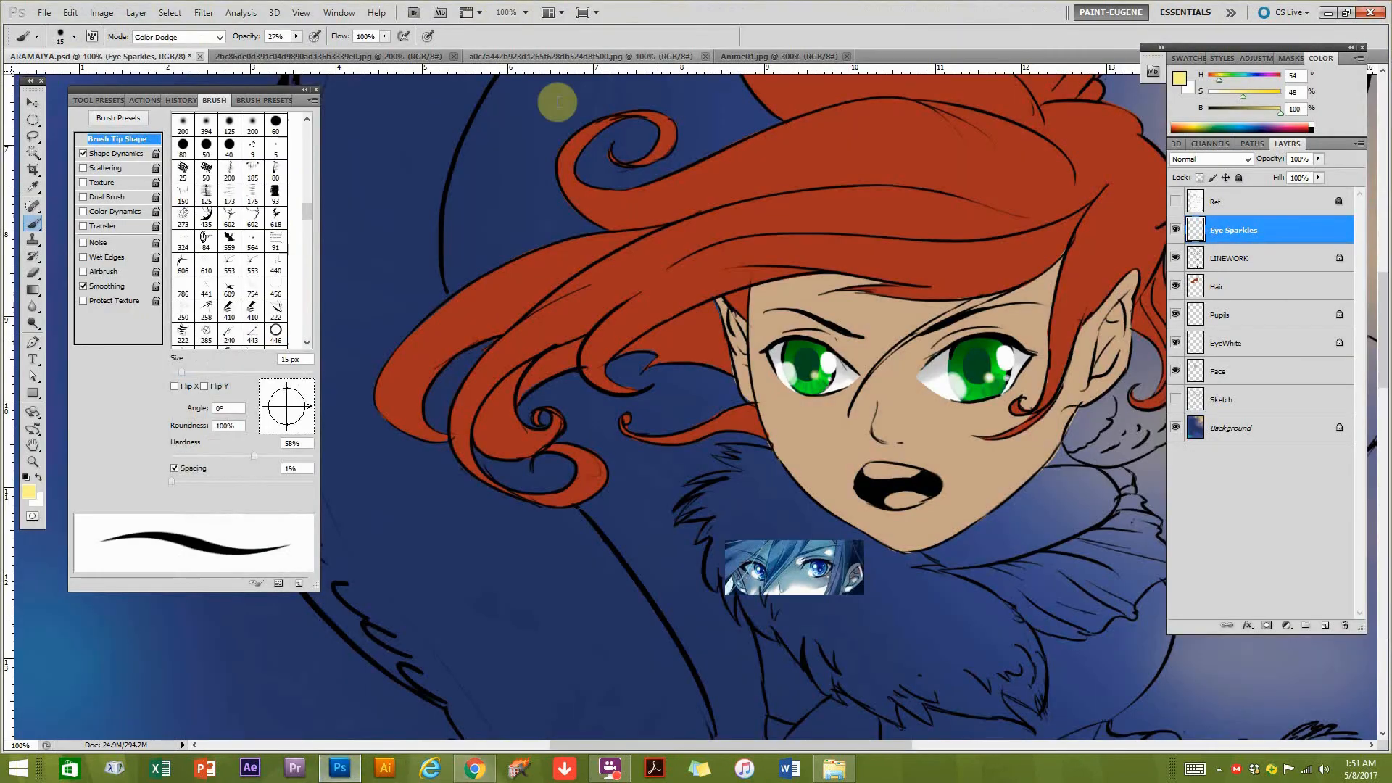
left_click(45, 12)
left_click(59, 42)
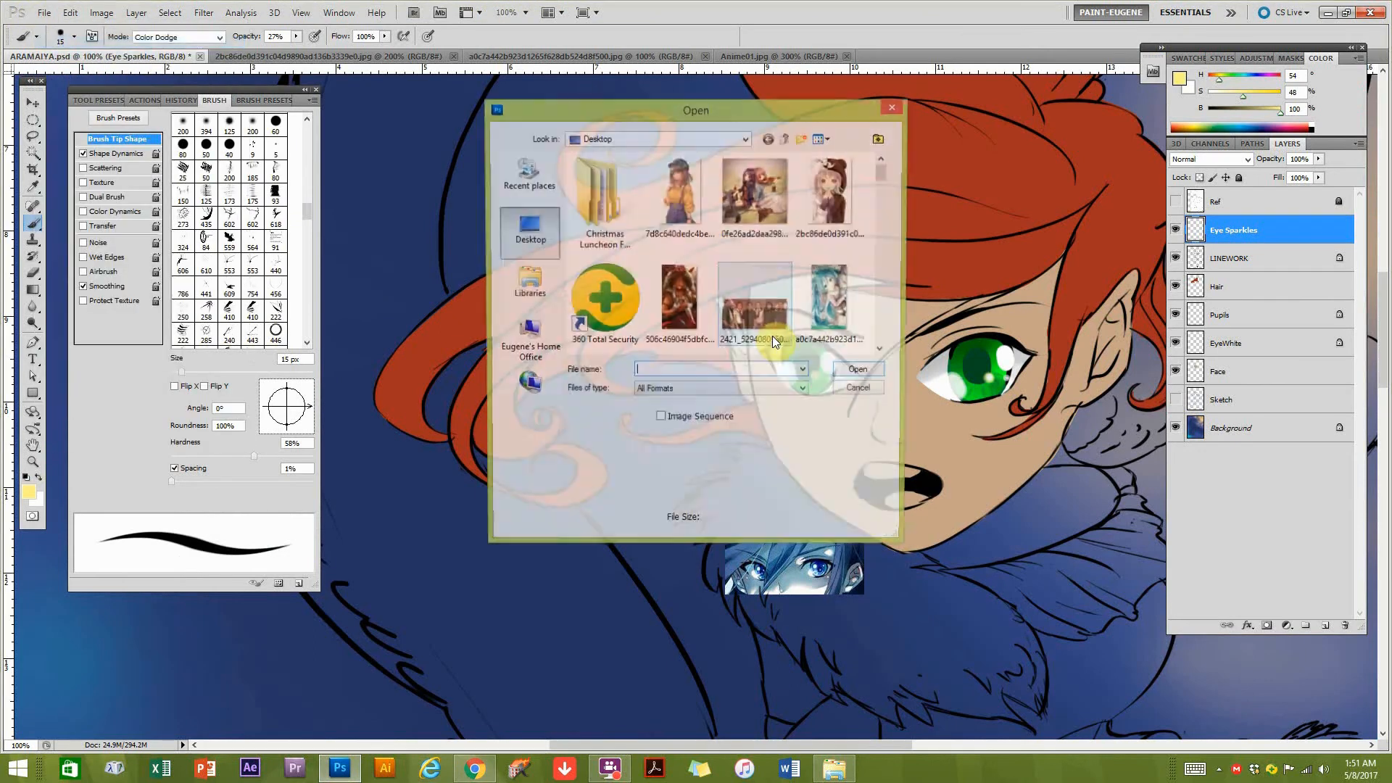
left_click(852, 376)
Copy a rectangular selection of the girl's head and shoulders into ARAMAIYA.psd above the Hair layer and place it beside the character's hair.
left_click_drag(35, 122, 97, 121)
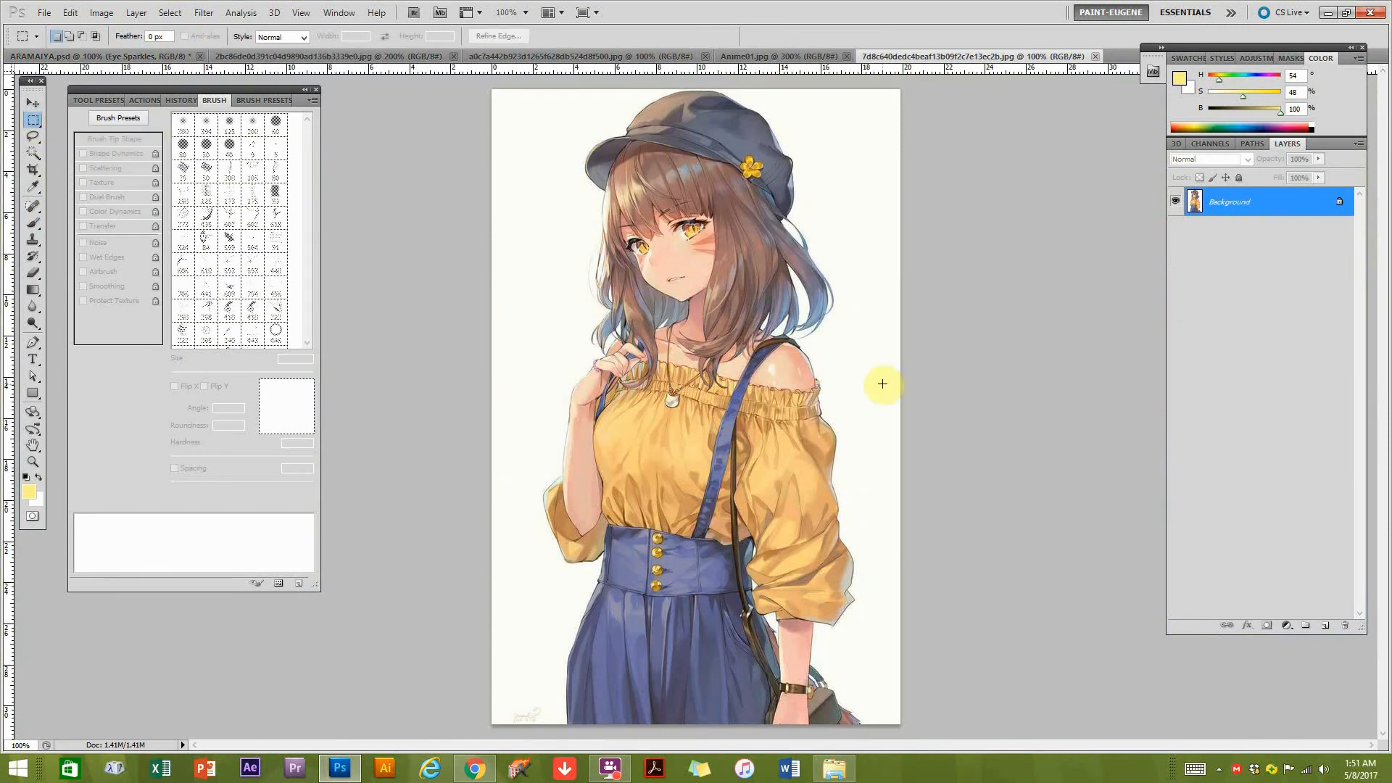
left_click_drag(547, 119, 835, 429)
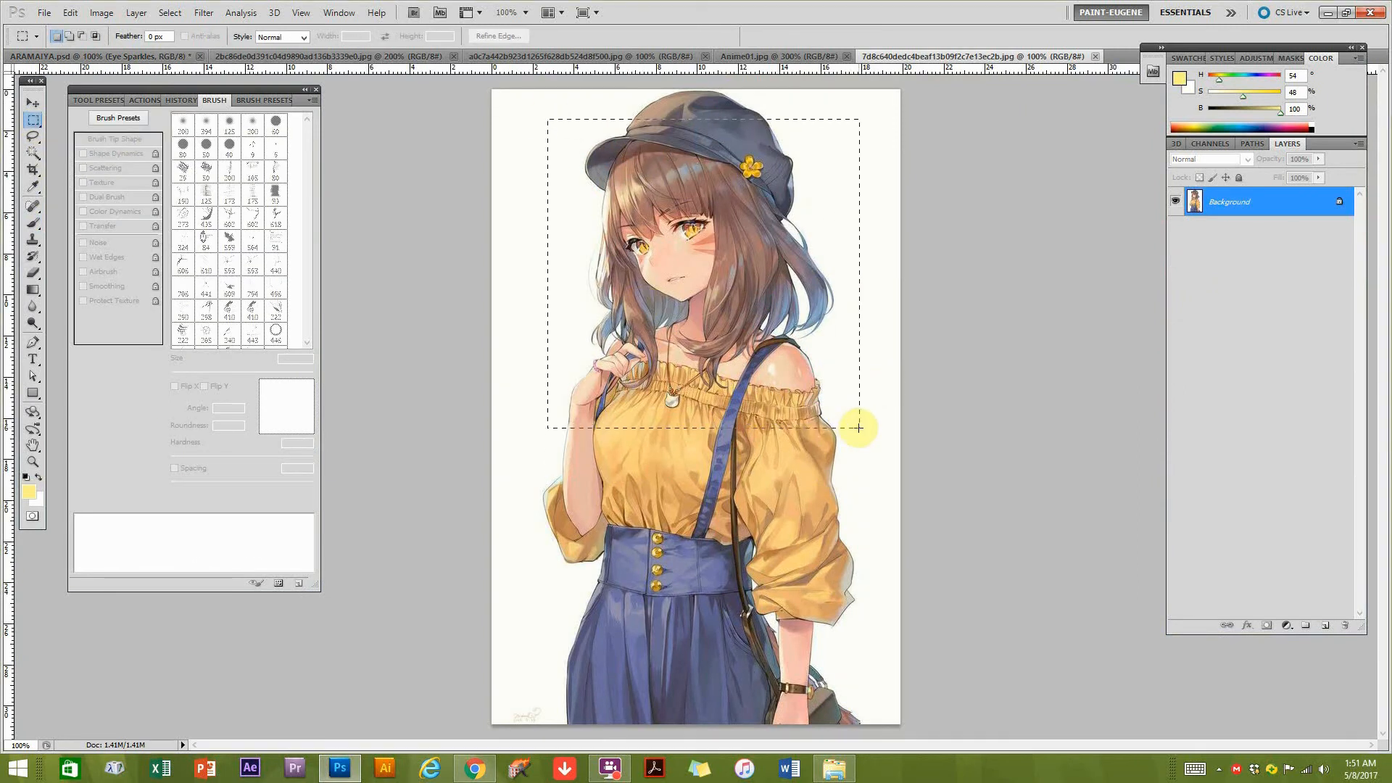
left_click(116, 56)
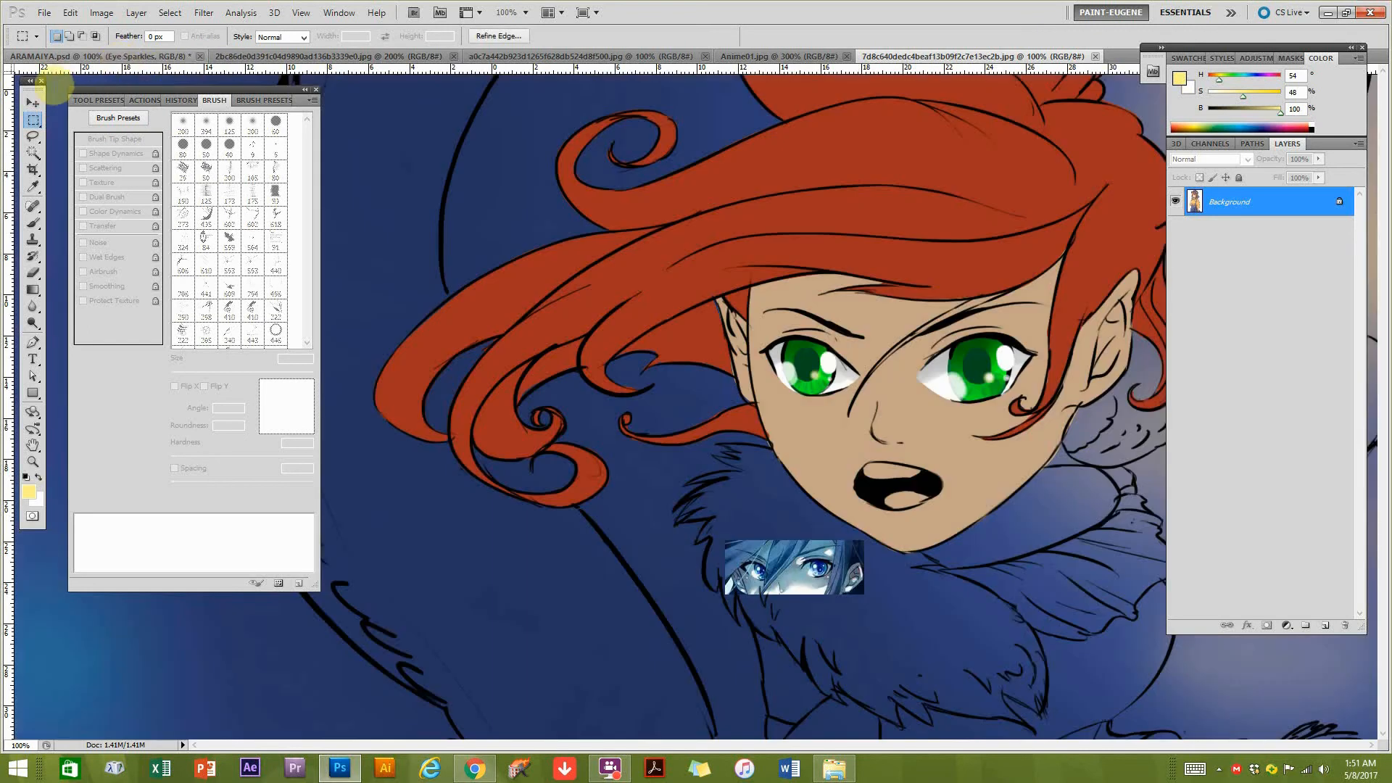
left_click(33, 103)
left_click(1241, 293)
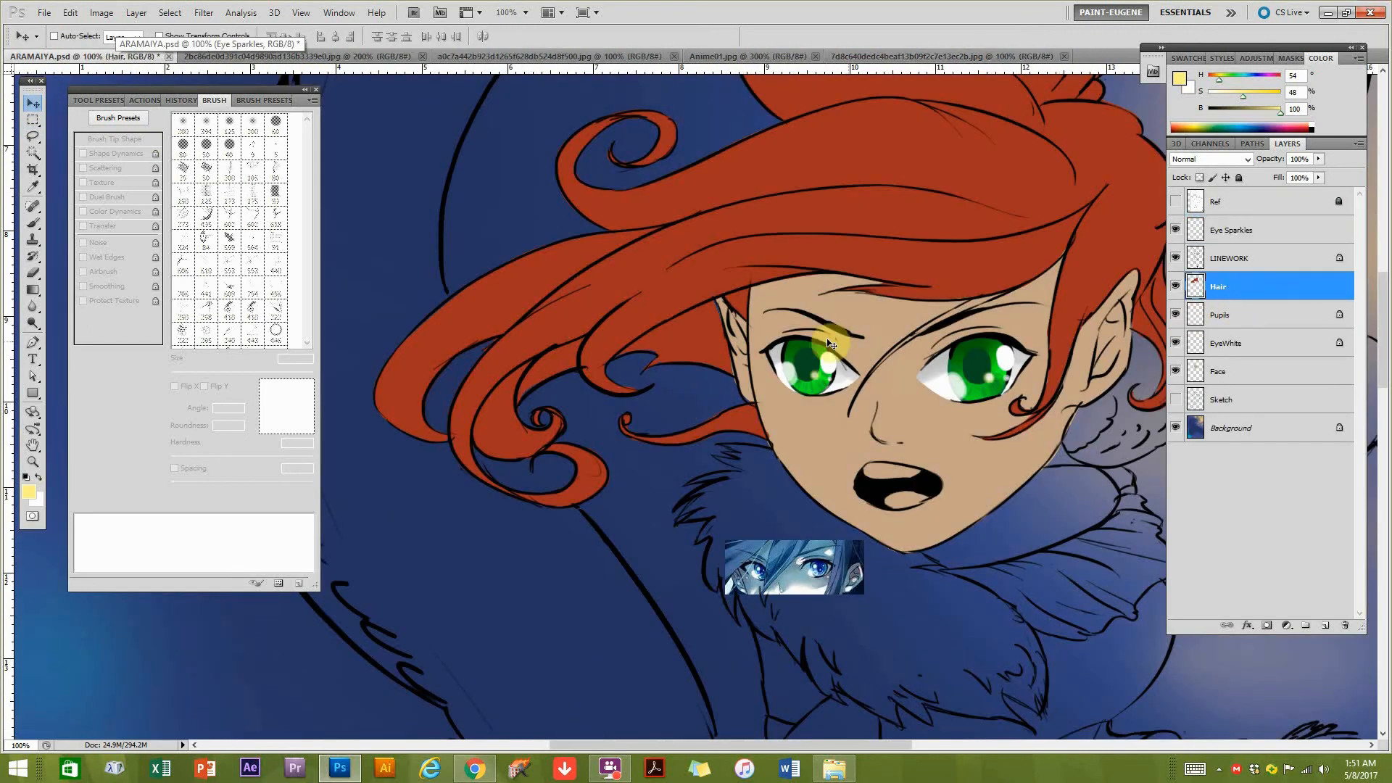
key("ctrl+v")
key("ctrl+minus")
left_click_drag(736, 475, 528, 265)
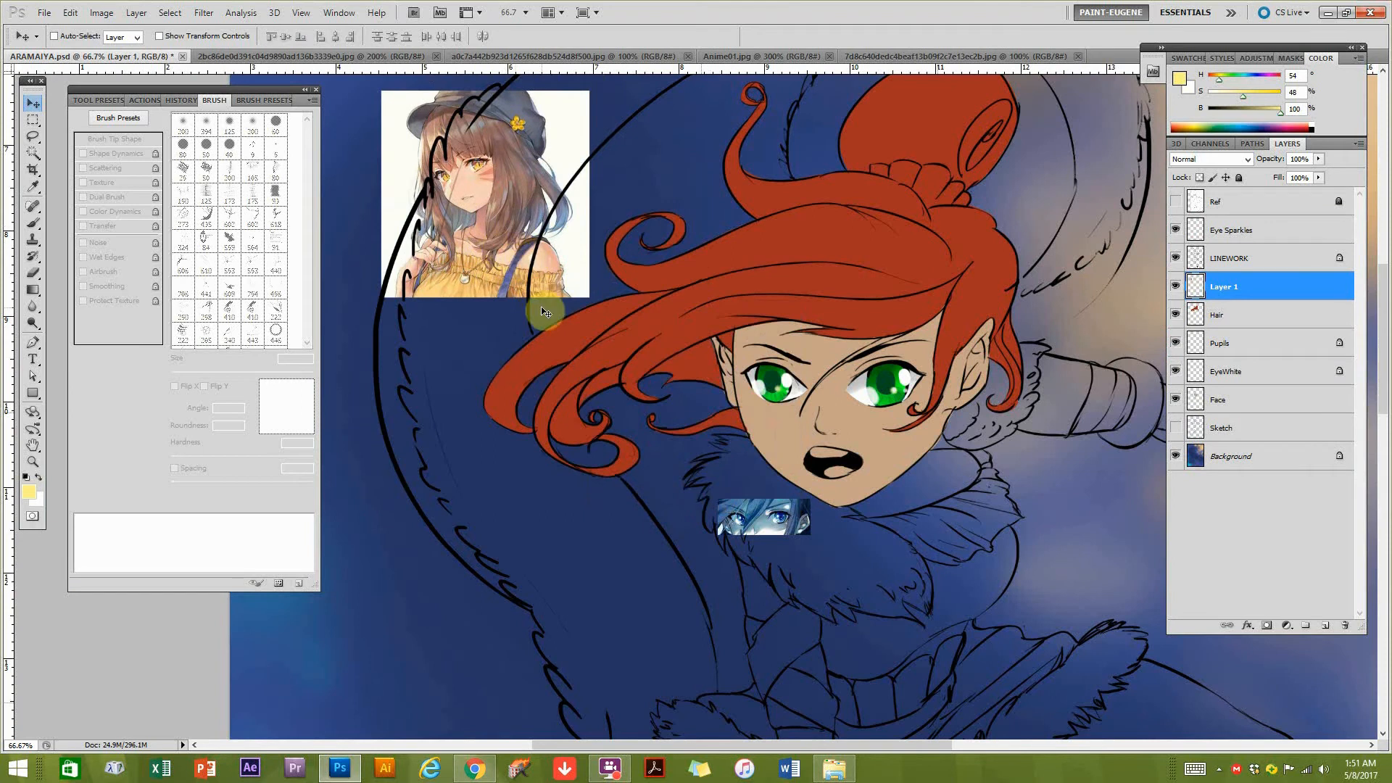
Flip the pasted reference horizontally, rotate it slightly counterclockwise, and position it to the upper left of the character's hair.
key("ctrl+t")
left_click(93, 15)
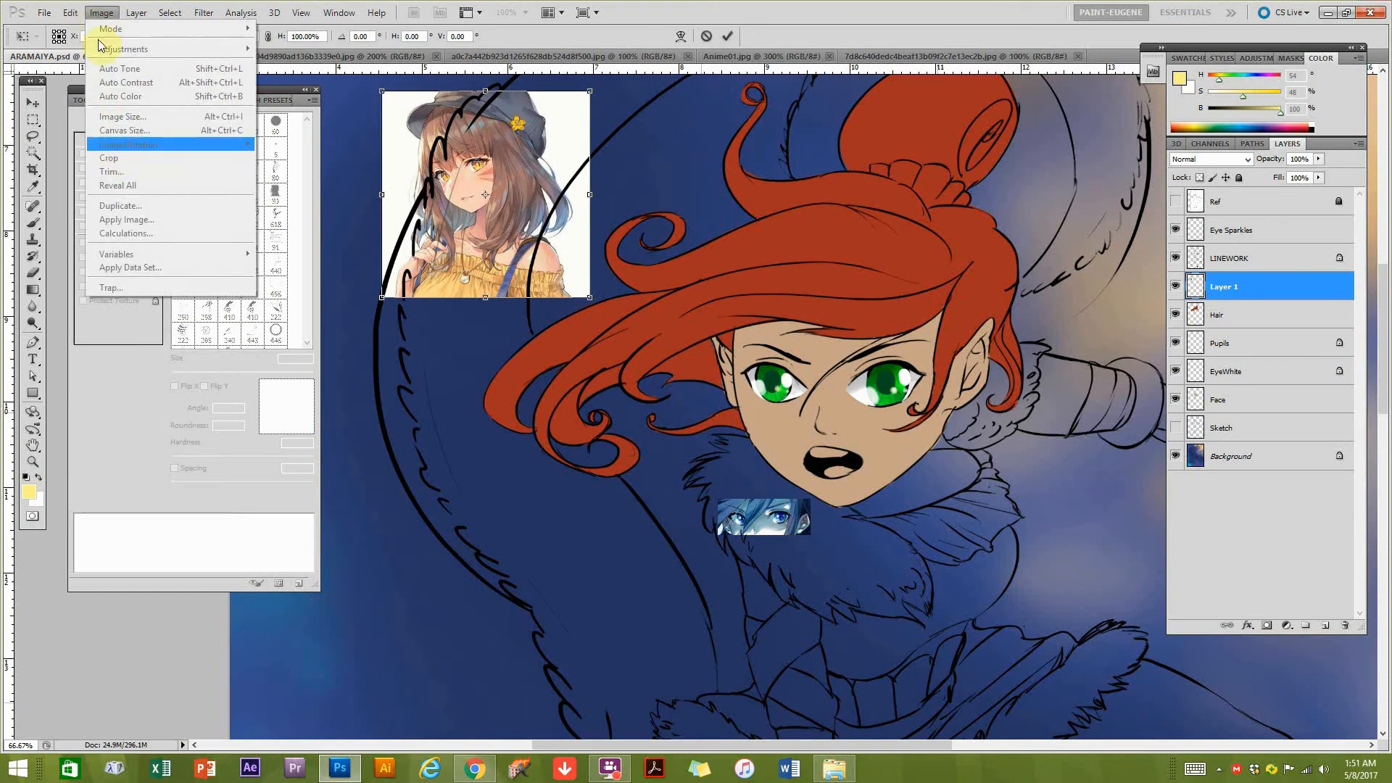
left_click(71, 13)
mouse_move(158, 306)
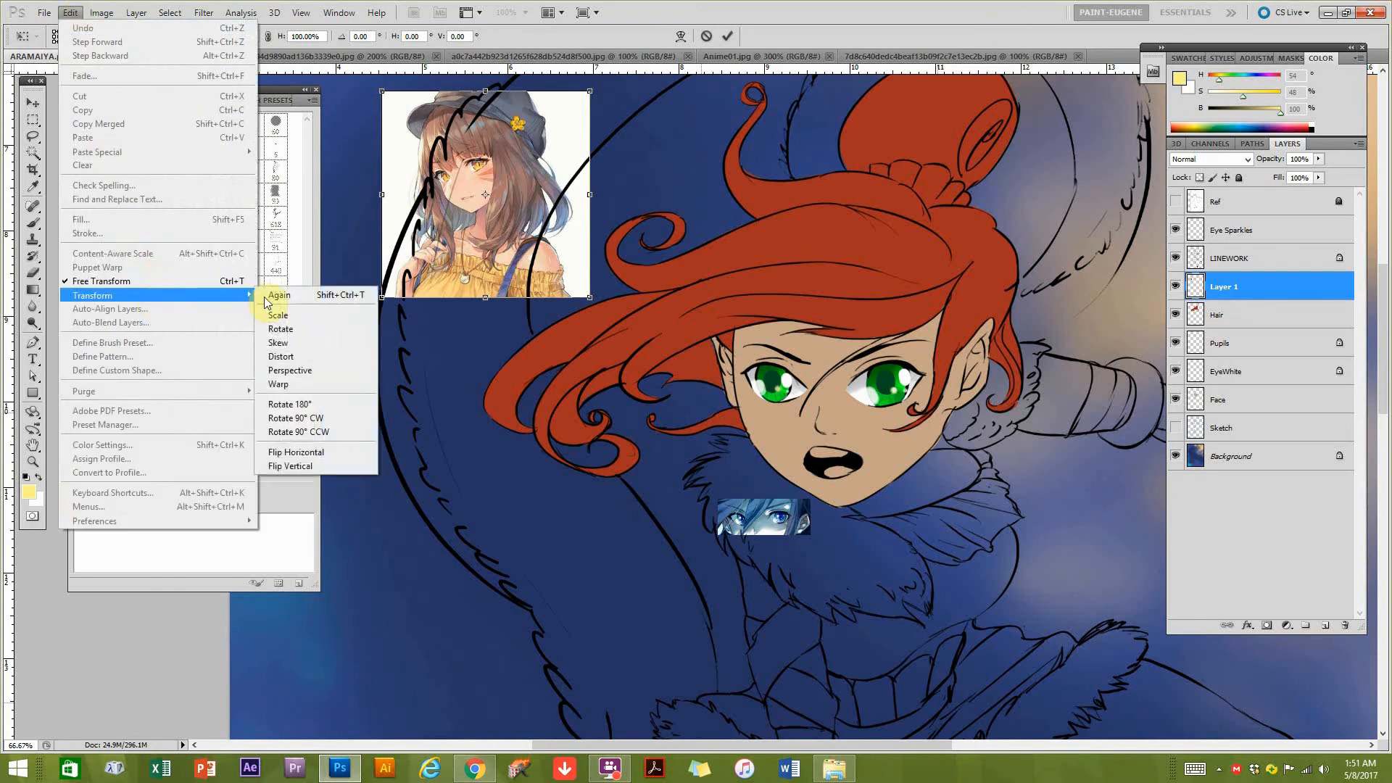
left_click(298, 453)
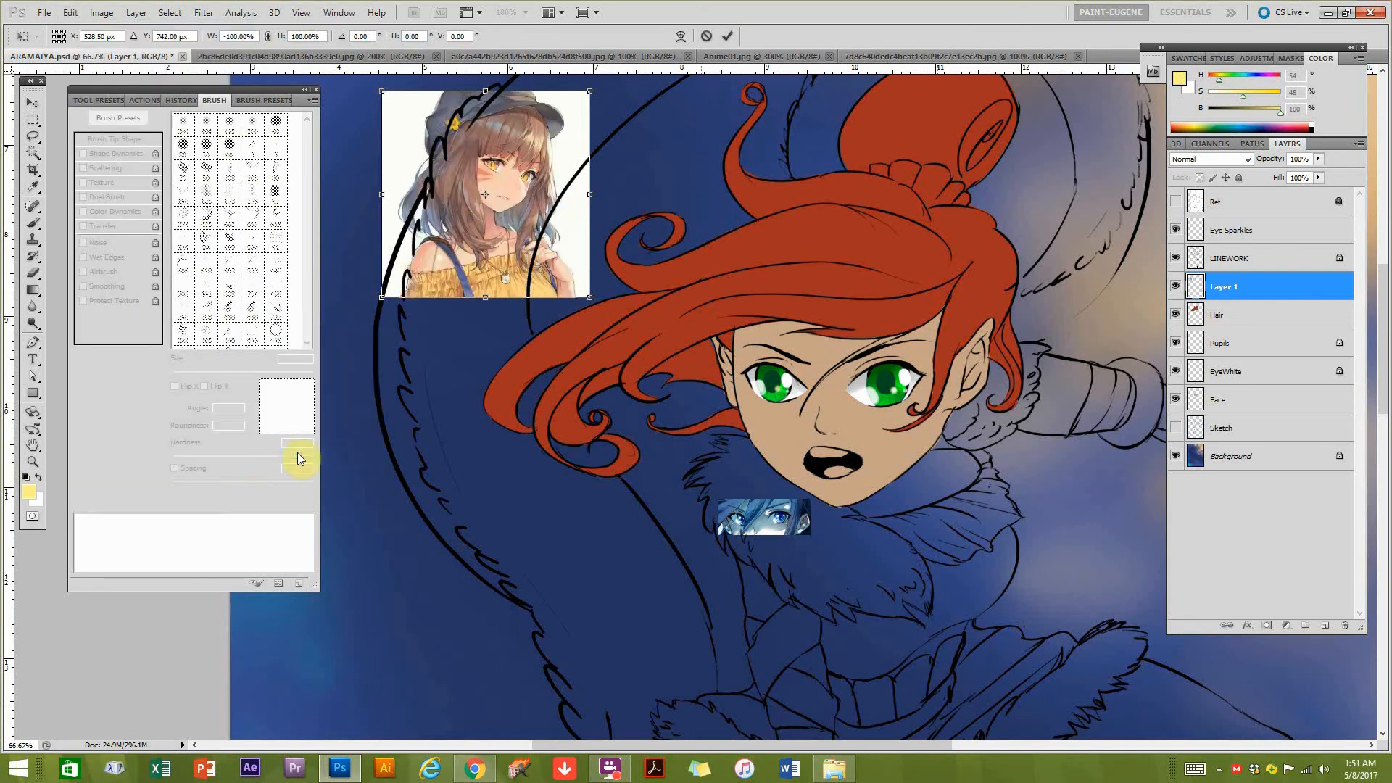
left_click_drag(542, 167, 558, 190)
key("Return")
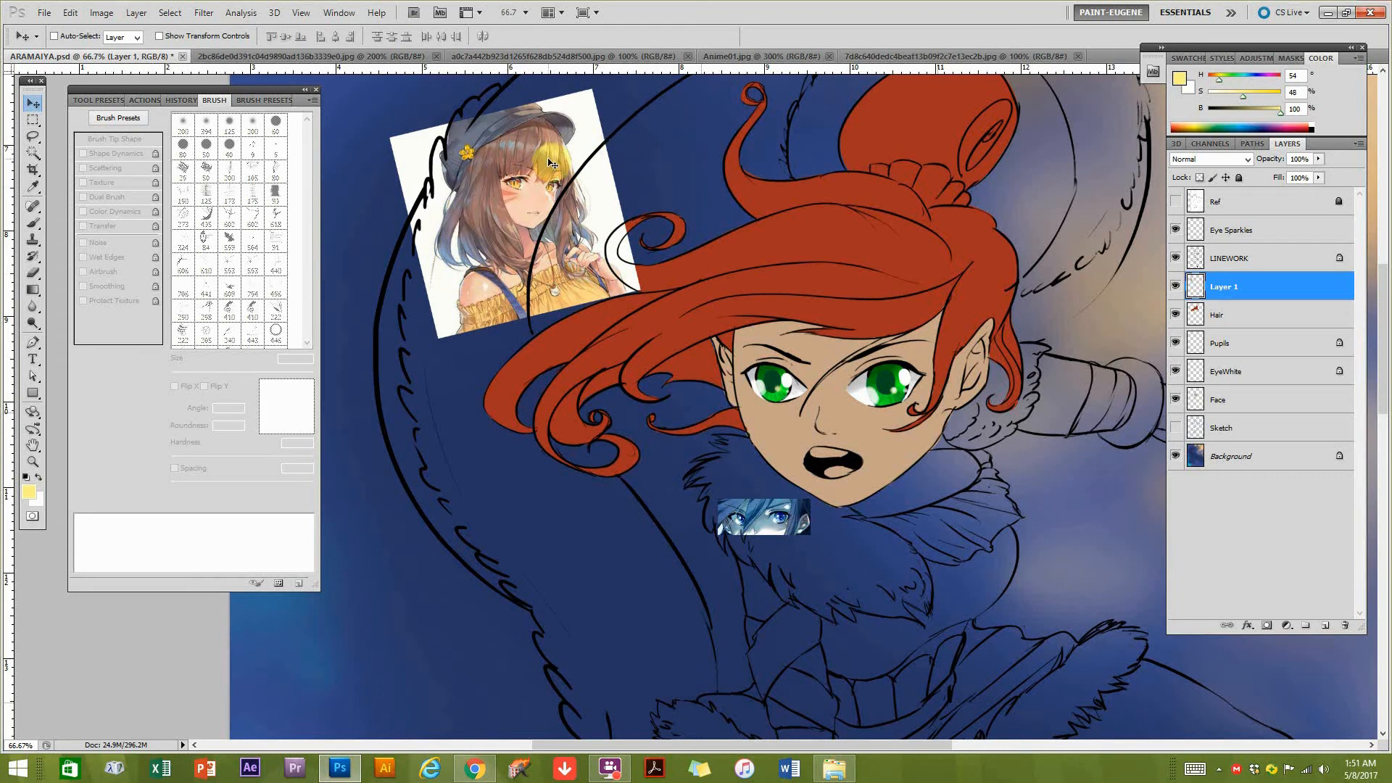
left_click_drag(549, 156, 512, 158)
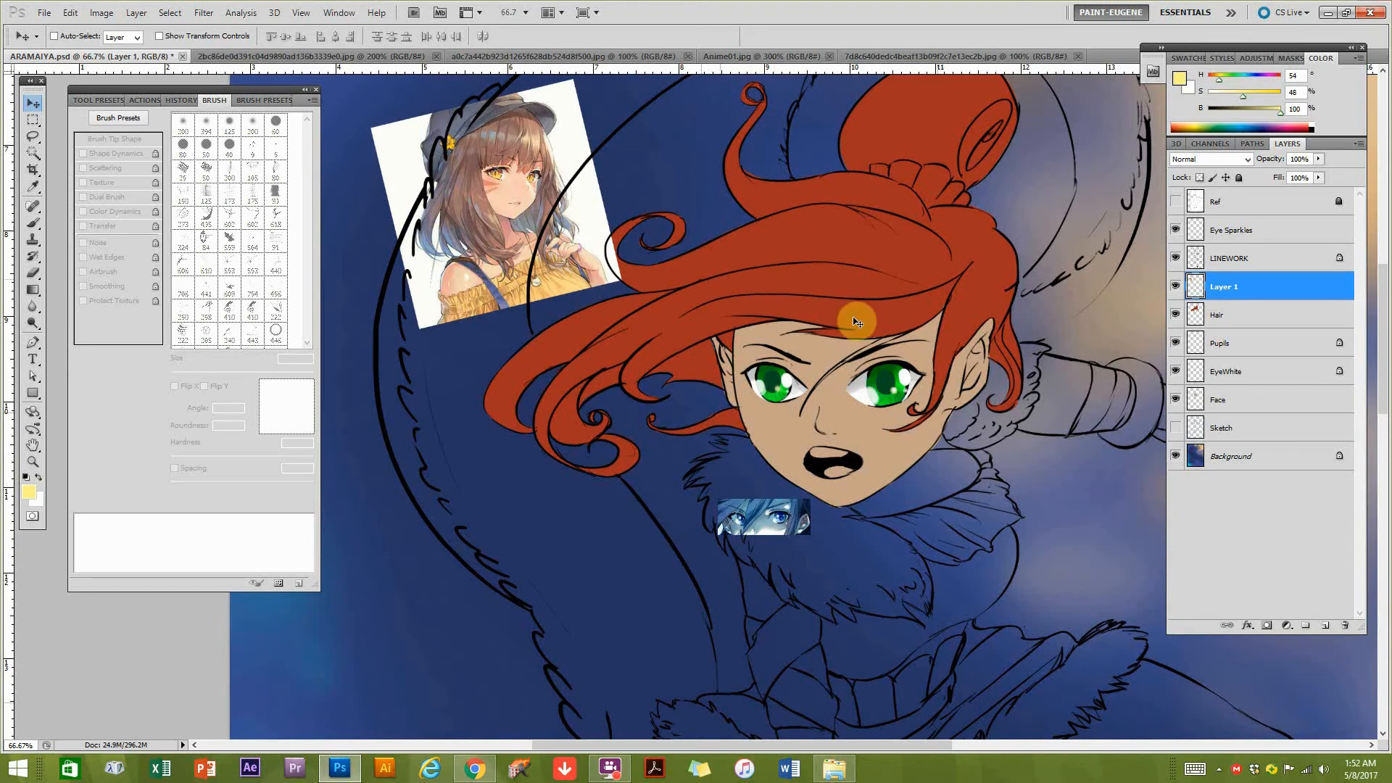
Make the Hair layer active and lock its transparent pixels, keeping the reference and the hair both in view.
key("ctrl+plus")
left_click_drag(765, 256, 849, 231)
left_click(1248, 312)
left_click_drag(888, 296, 856, 323)
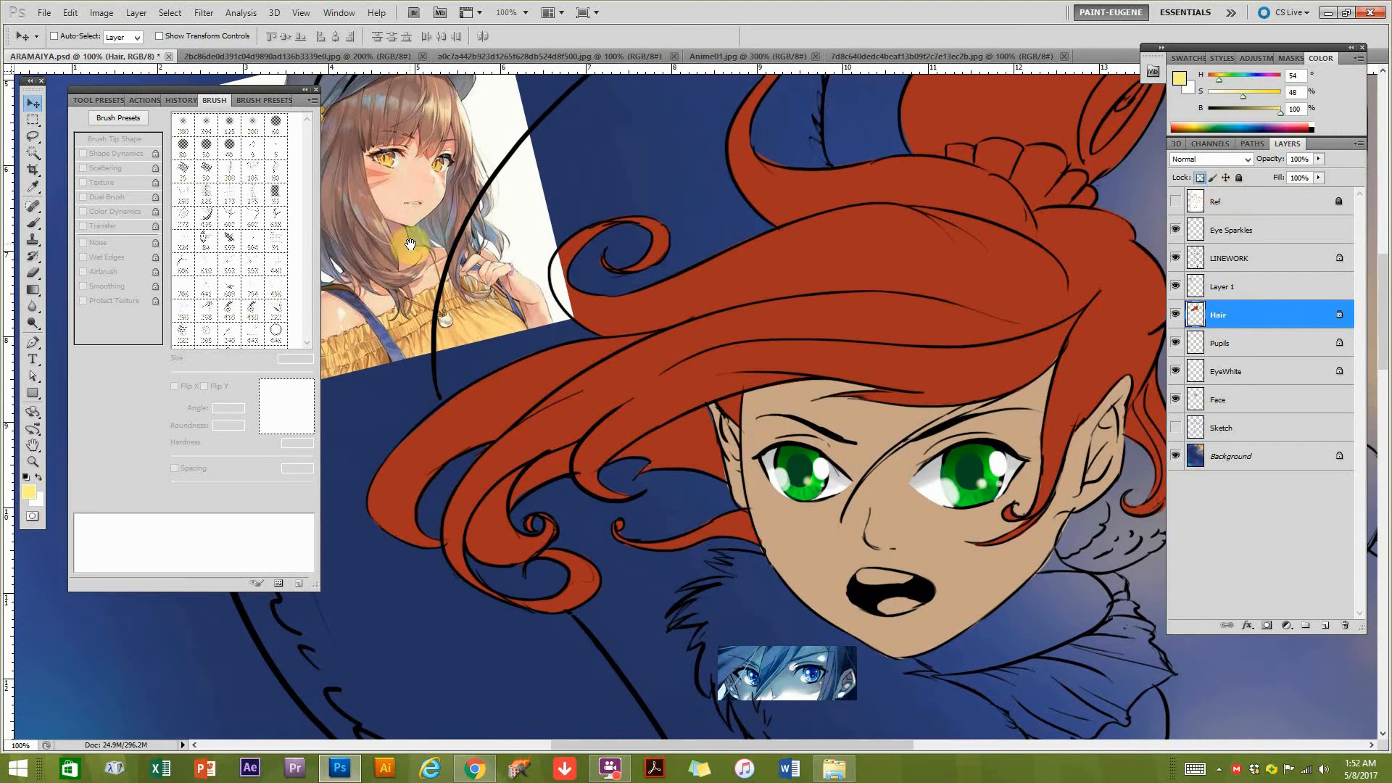
left_click_drag(411, 246, 438, 288)
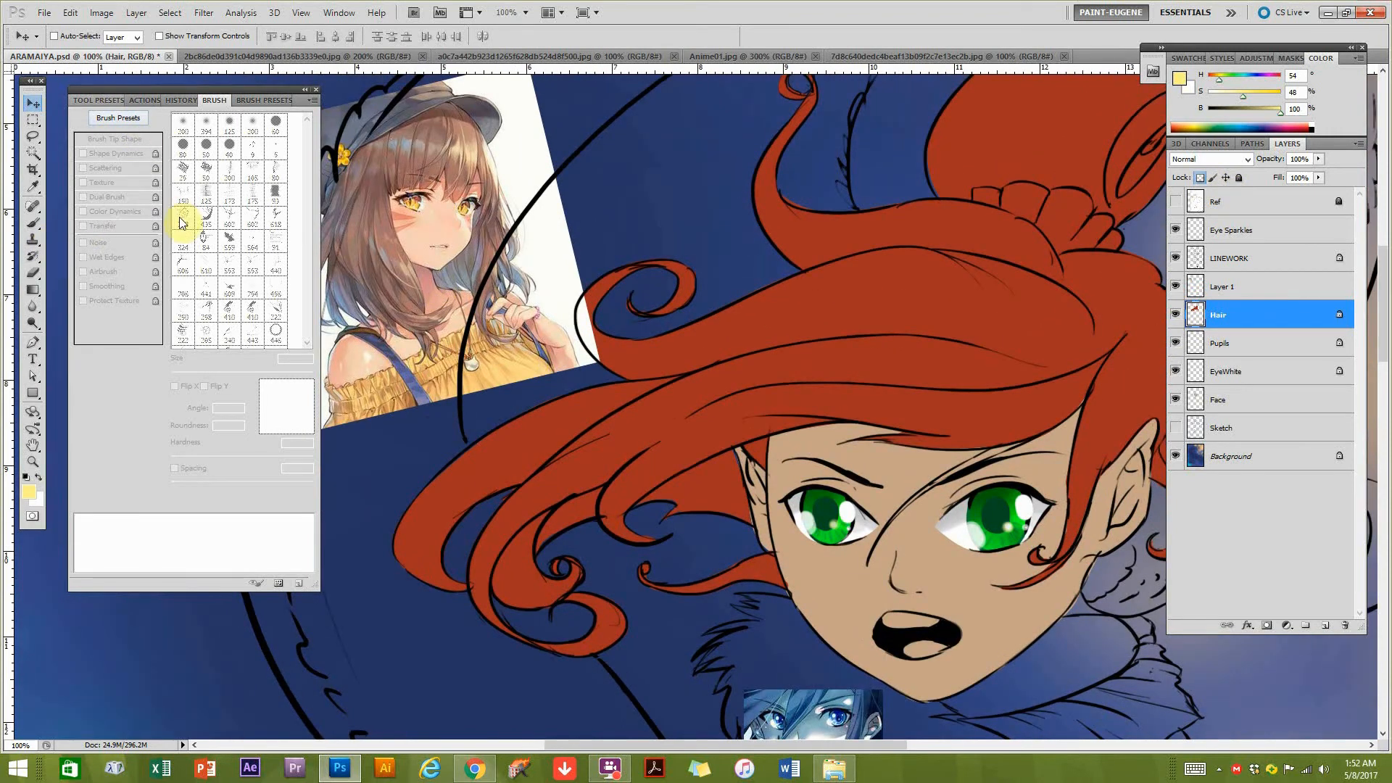
Choose the textured 36 px brush preset near the end of the preset list for painting the hair.
key("b")
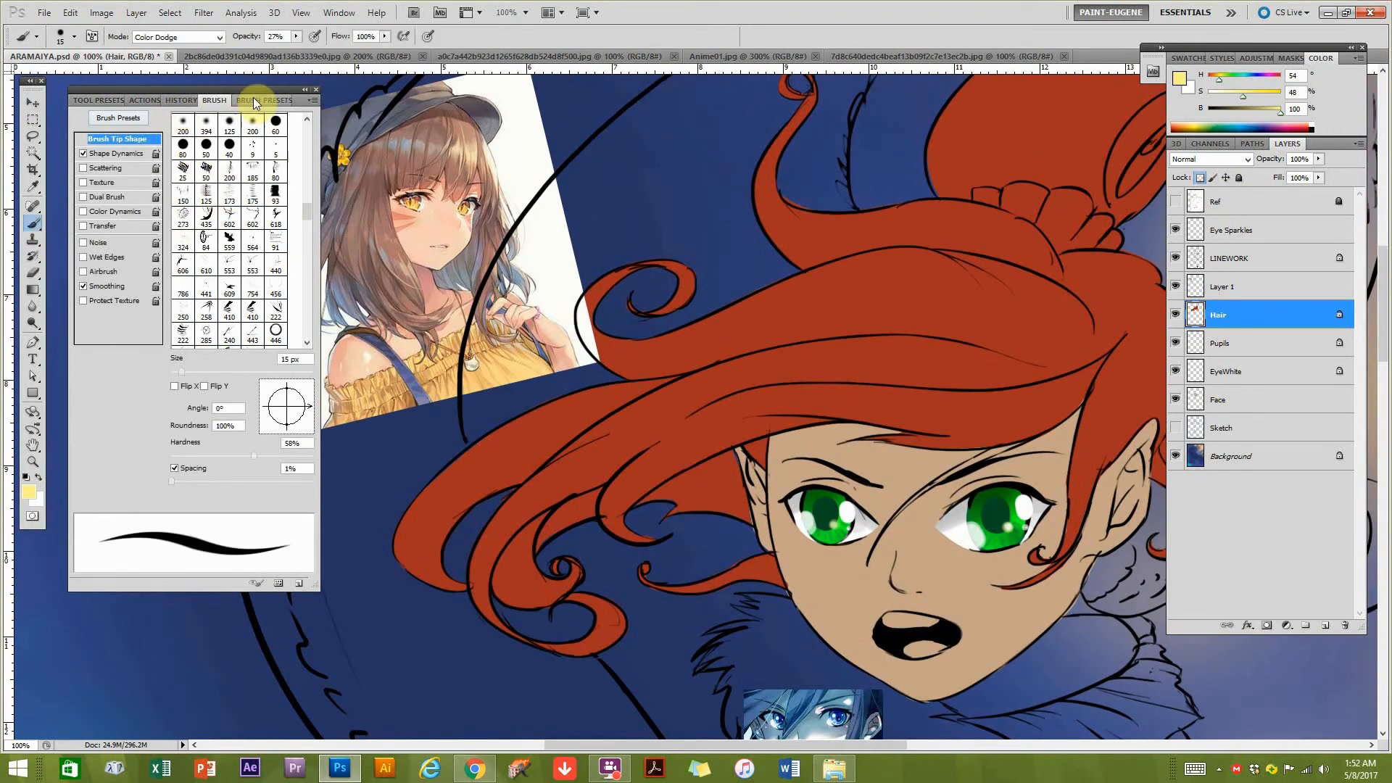
left_click(257, 100)
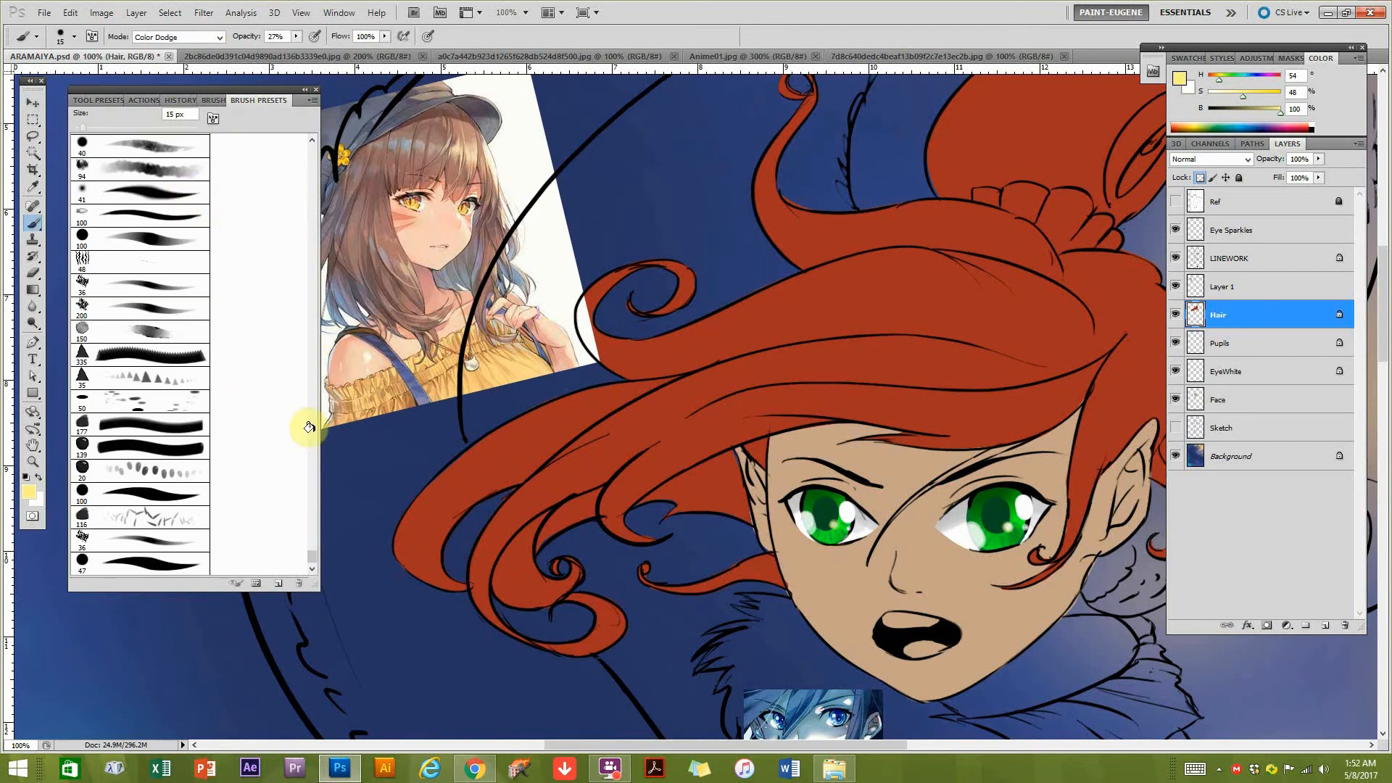
left_click(779, 412, "alt")
left_click(779, 412, "alt")
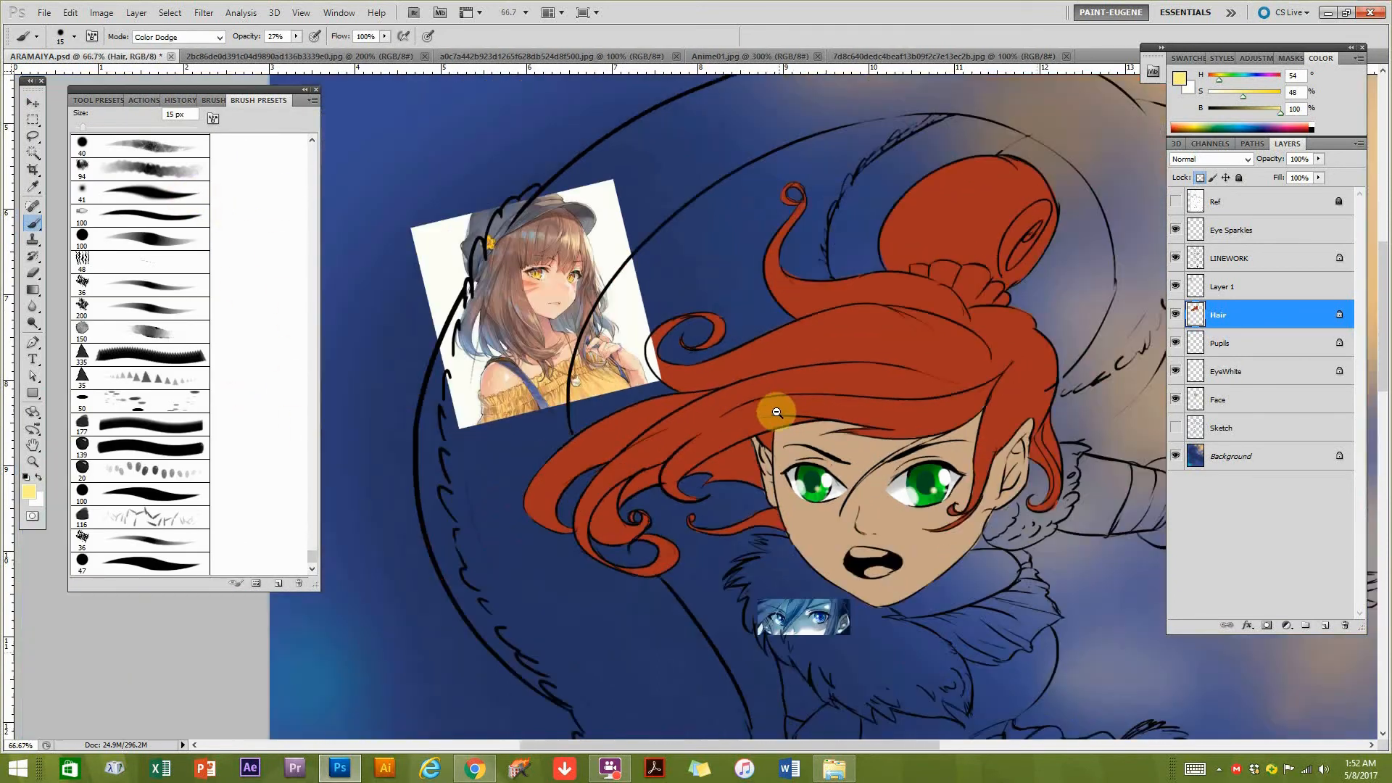
left_click_drag(843, 369, 798, 382)
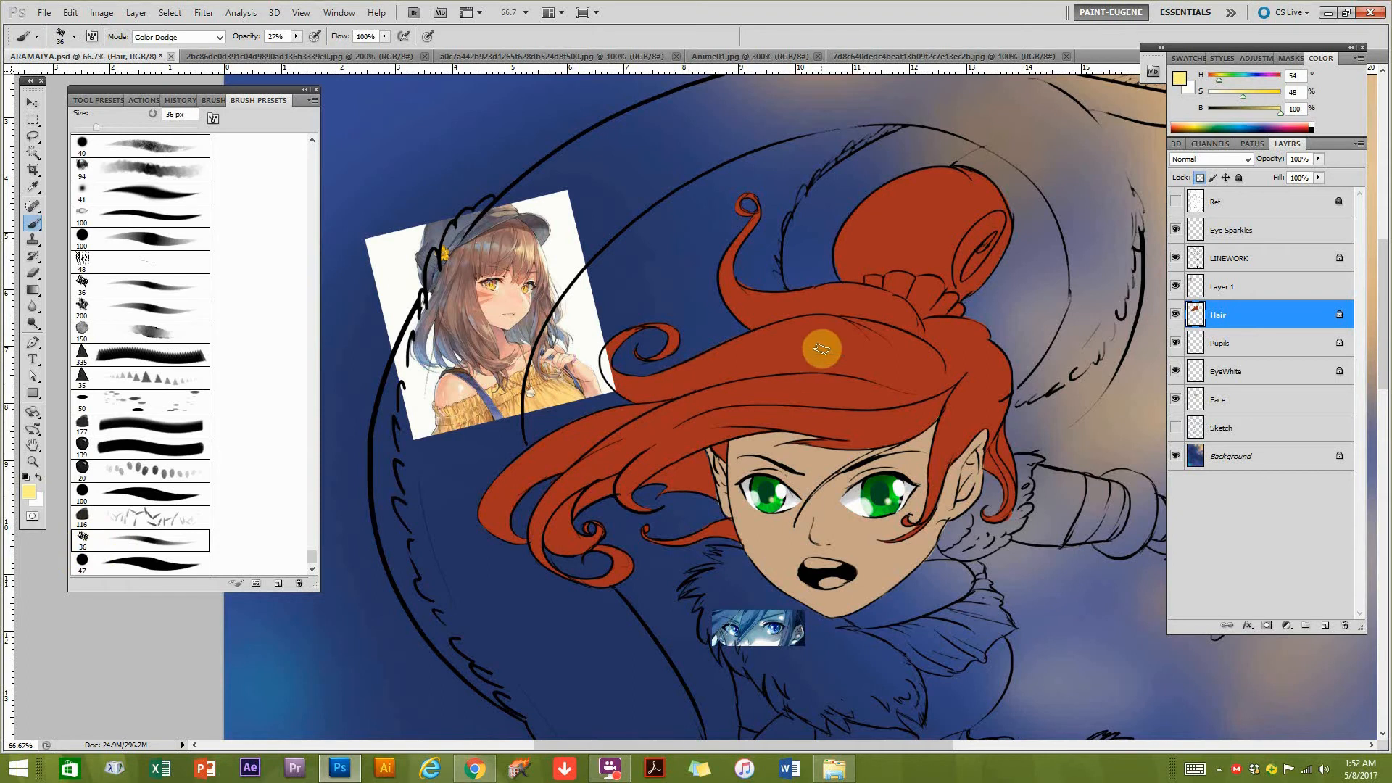
Try light yellow Color Dodge highlight strokes across the top of the hair and undo them.
left_click_drag(834, 362, 714, 382)
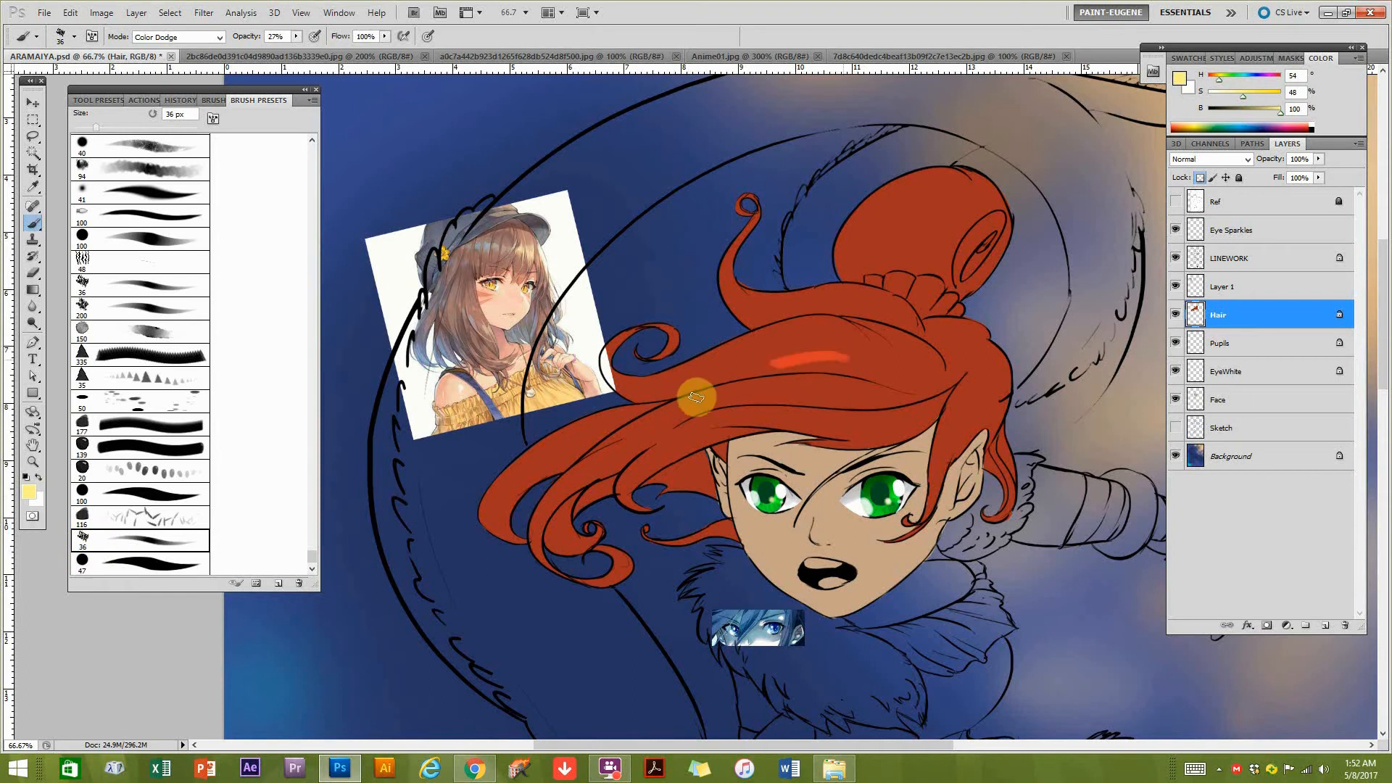
key("ctrl+z")
left_click_drag(875, 361, 709, 377)
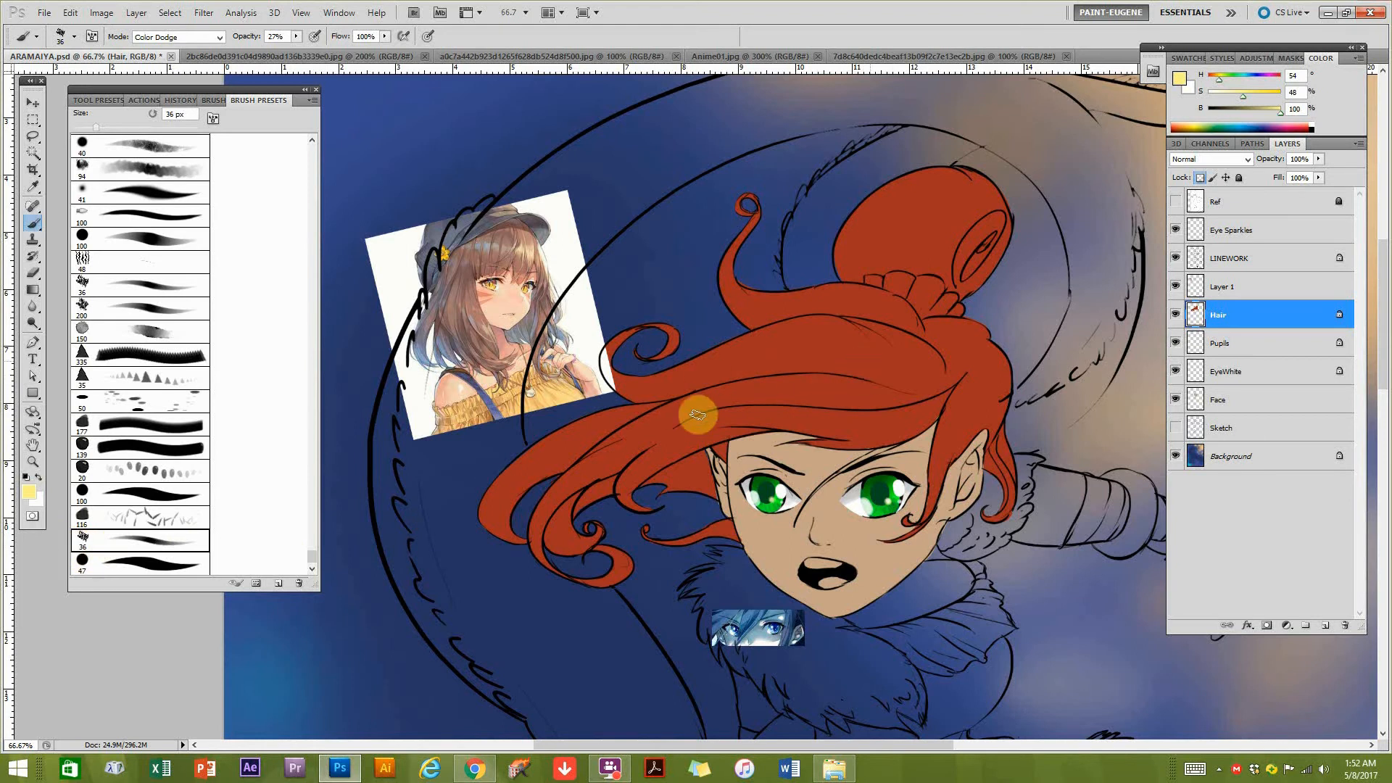
key("ctrl+z")
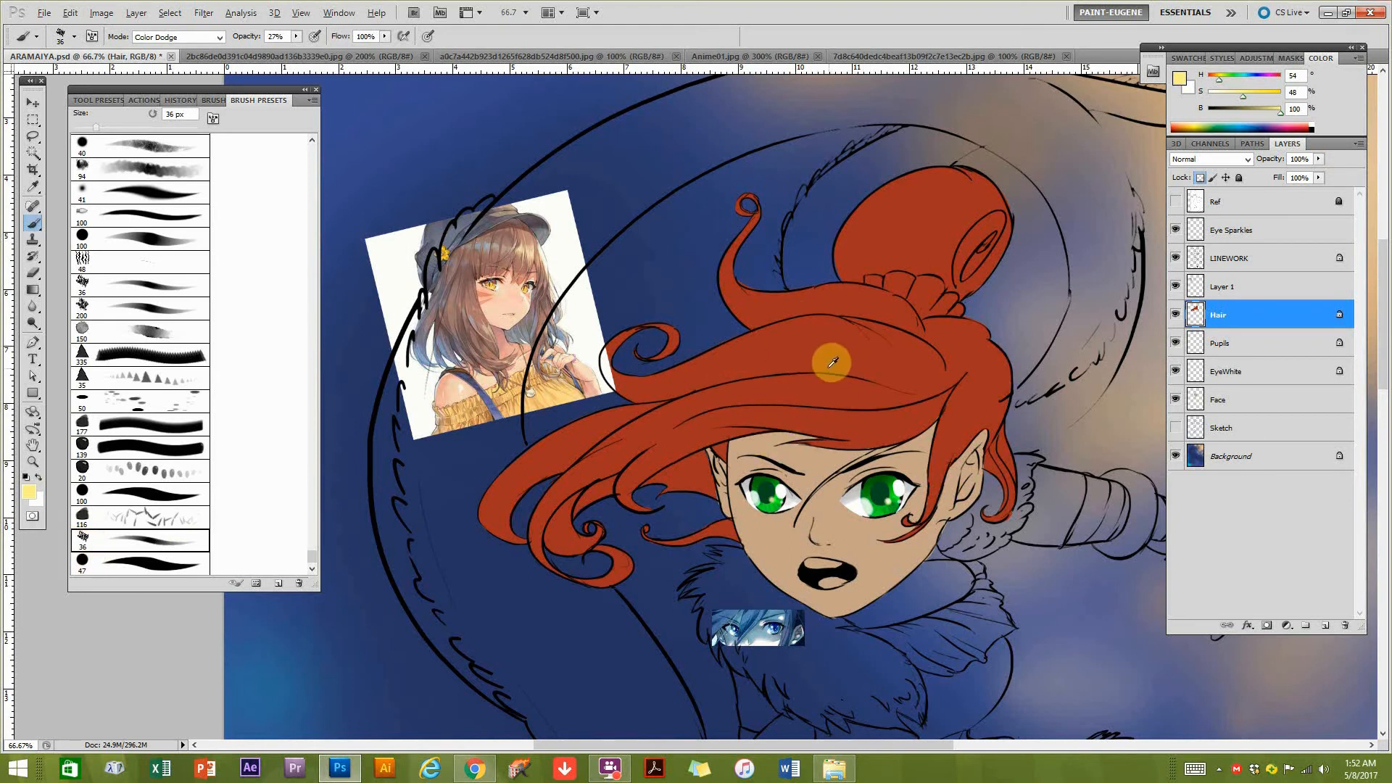
Sample the red of the hair bun and set the brush to Normal mode at 100% opacity.
left_click(898, 238, "alt")
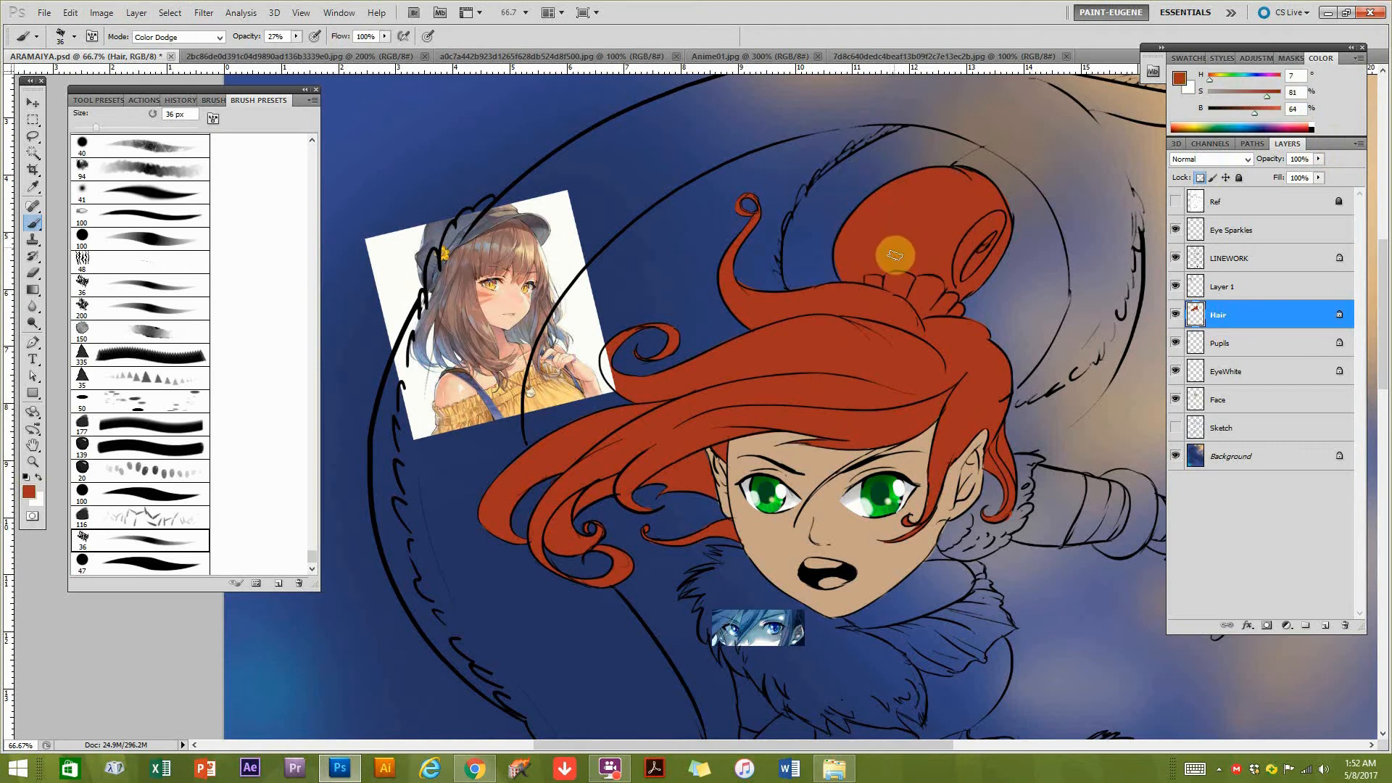
left_click(178, 37)
left_click(153, 49)
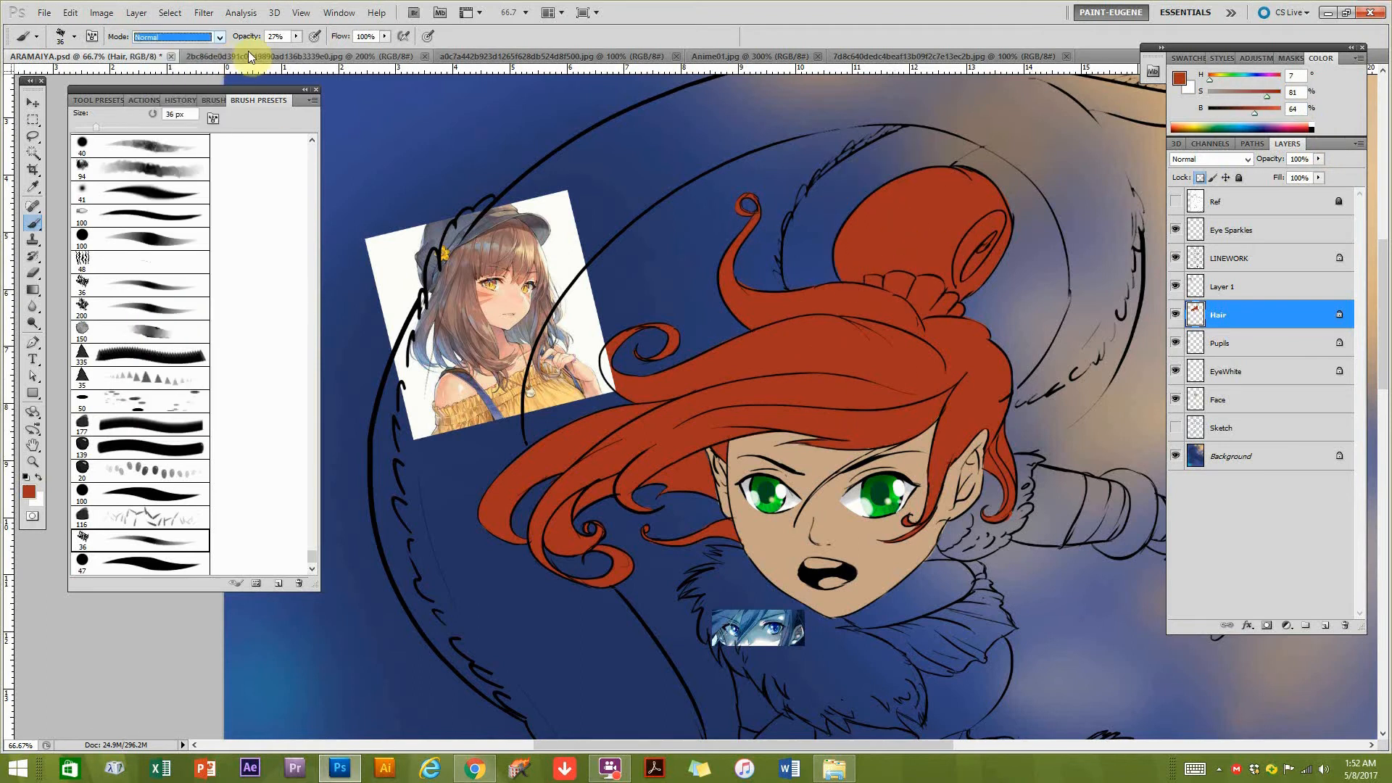
left_click(158, 38)
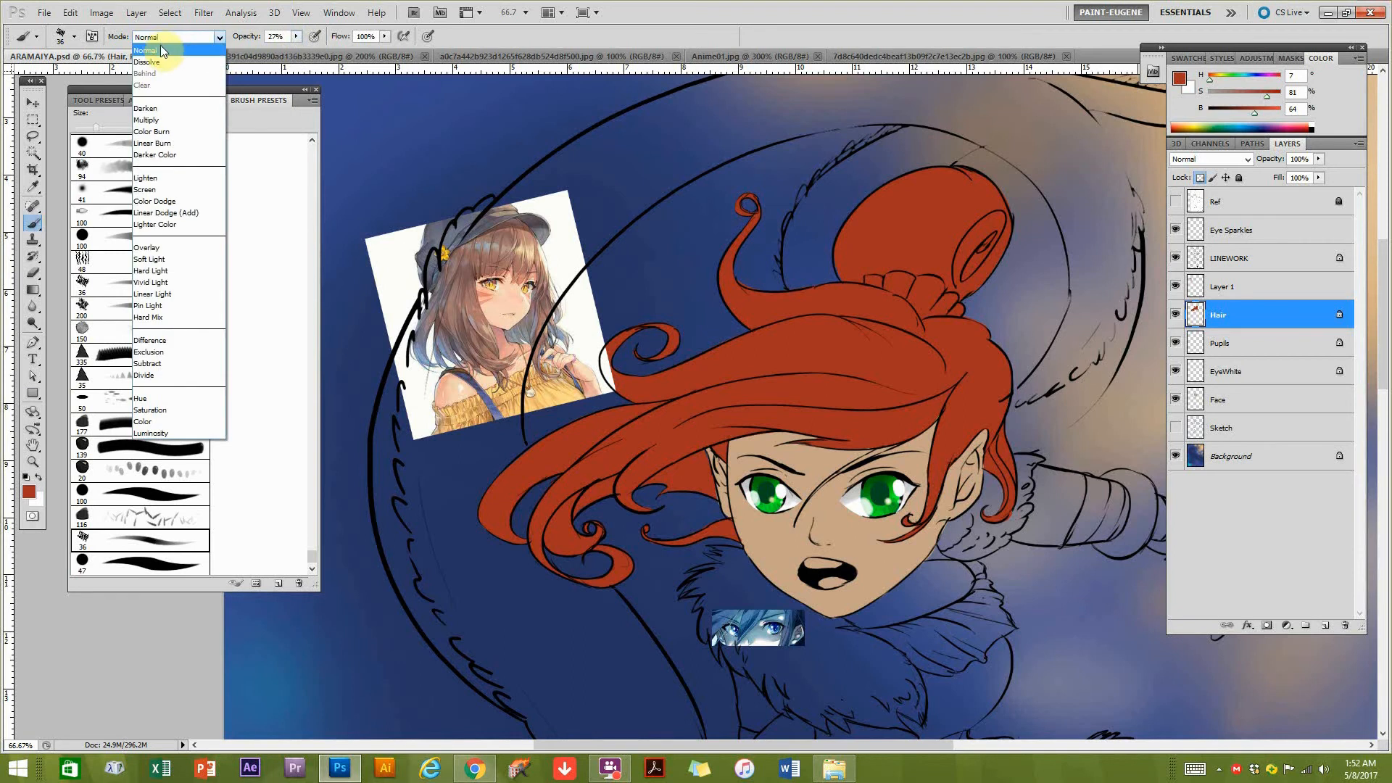
left_click(172, 51)
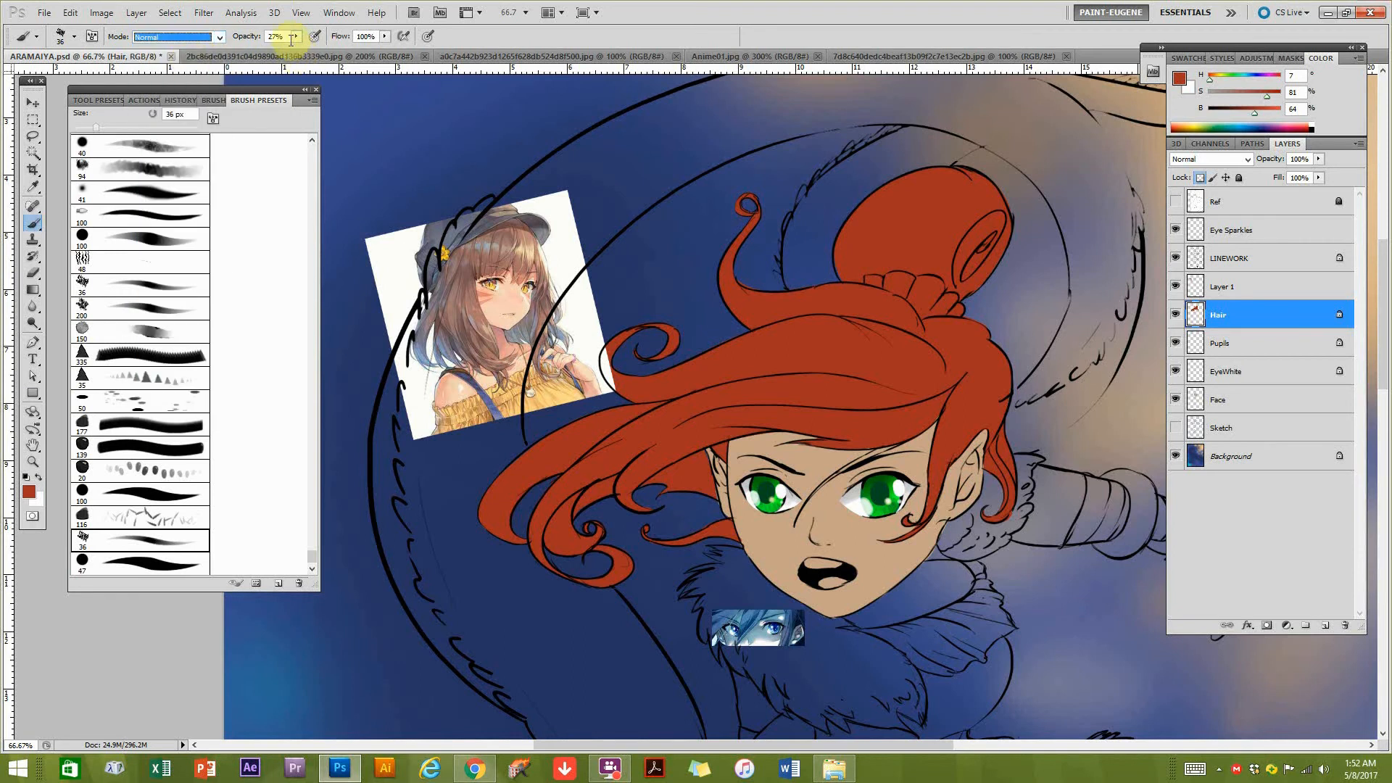
left_click(377, 56)
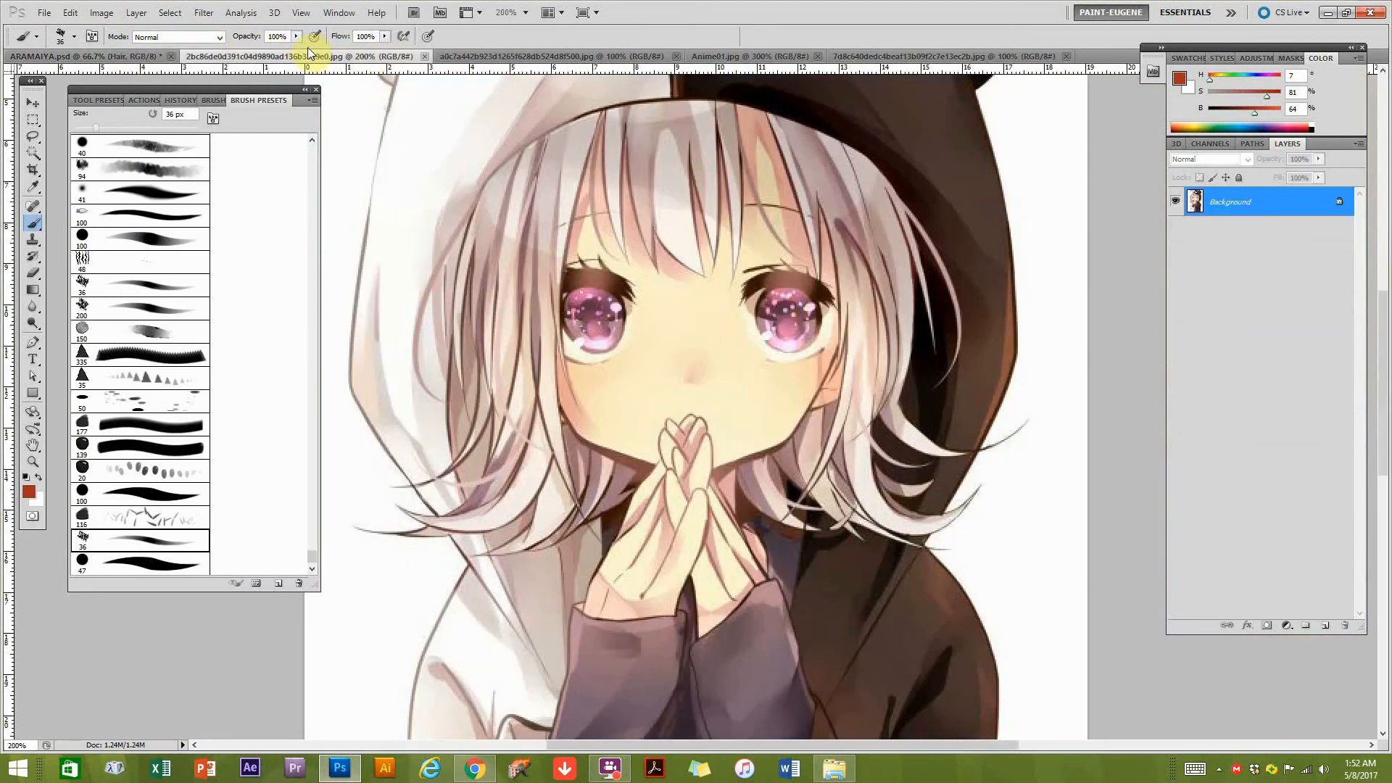
left_click(140, 56)
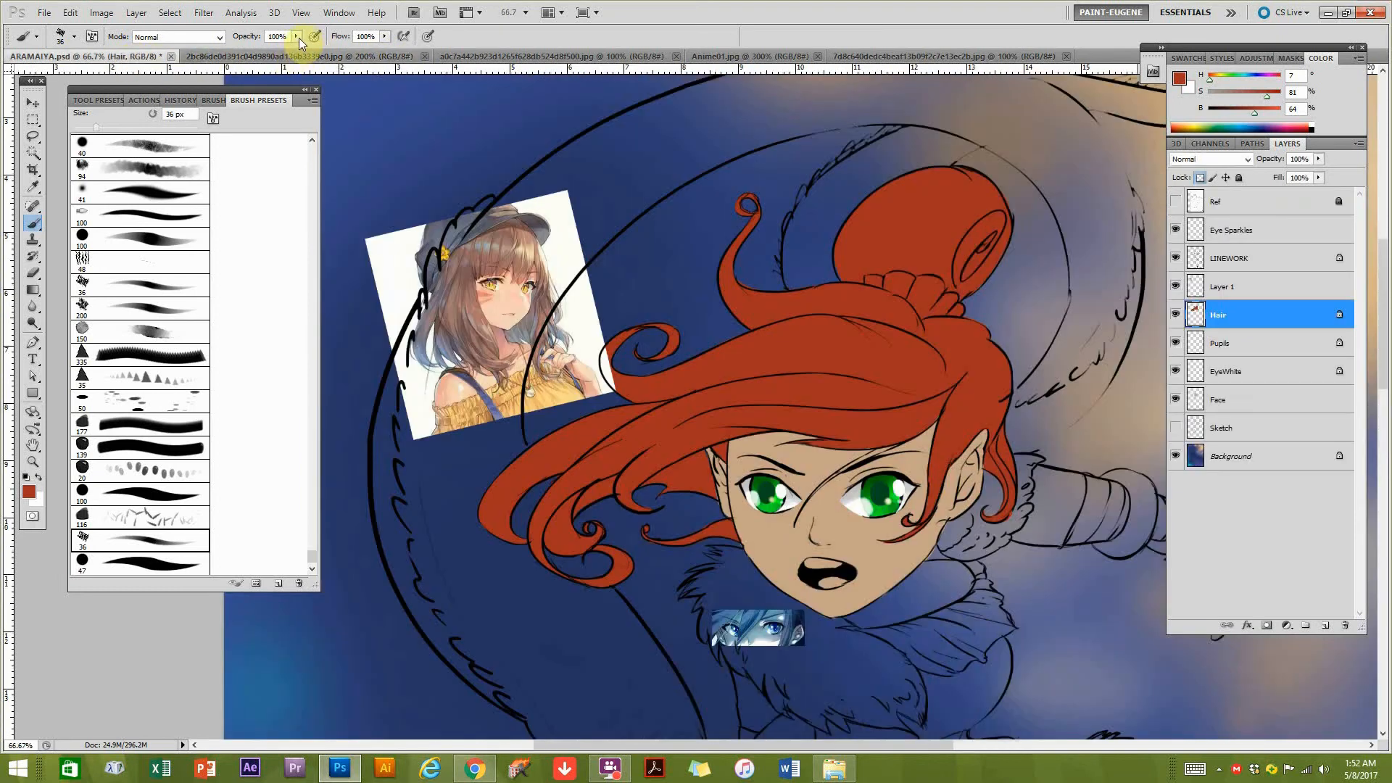
Darken the sampled red to 54% brightness, test a shading stroke on the hair bun, and undo the stroke.
left_click(1247, 109)
left_click_drag(906, 226, 890, 260)
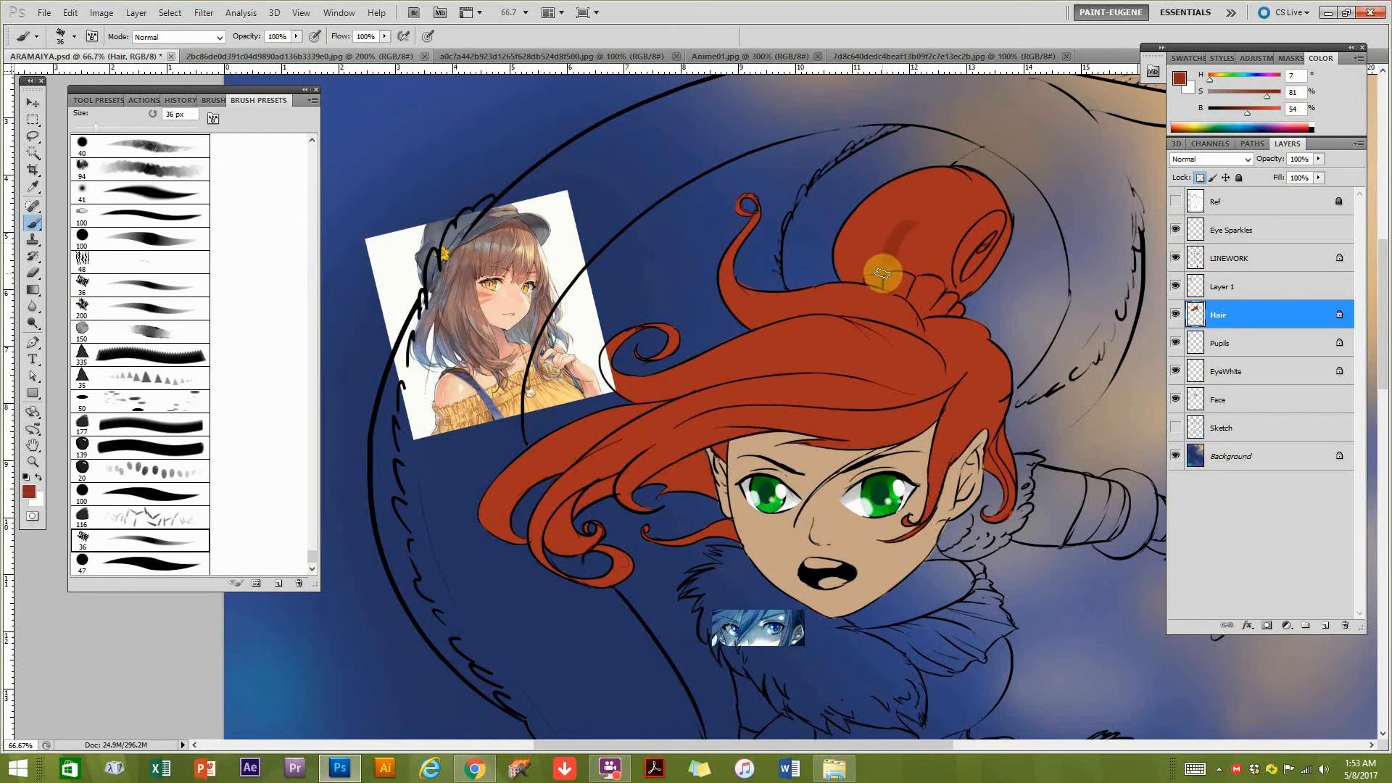
key("ctrl+z")
Enlarge the brush to 90 px for shading the hair and bring the whole head into view.
left_click_drag(872, 363, 836, 371)
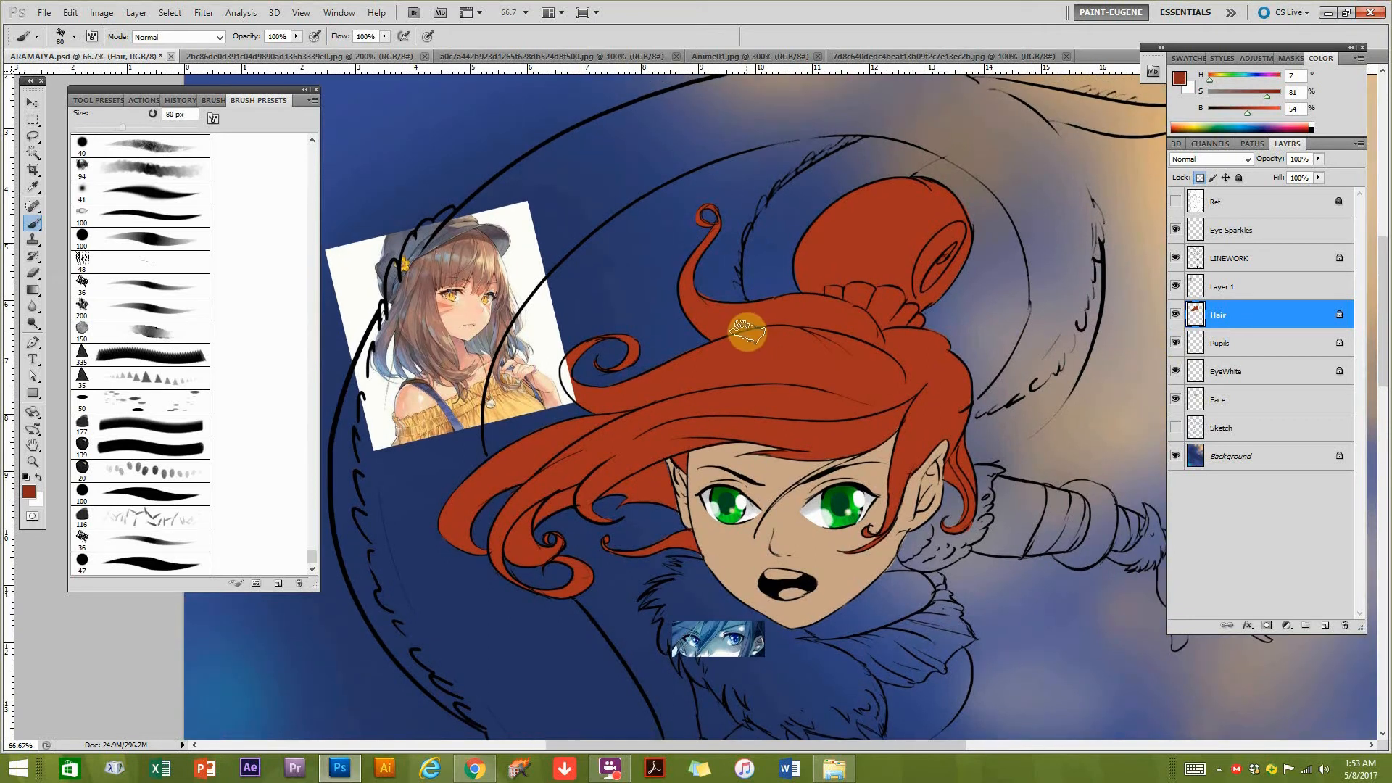
key("bracketright")
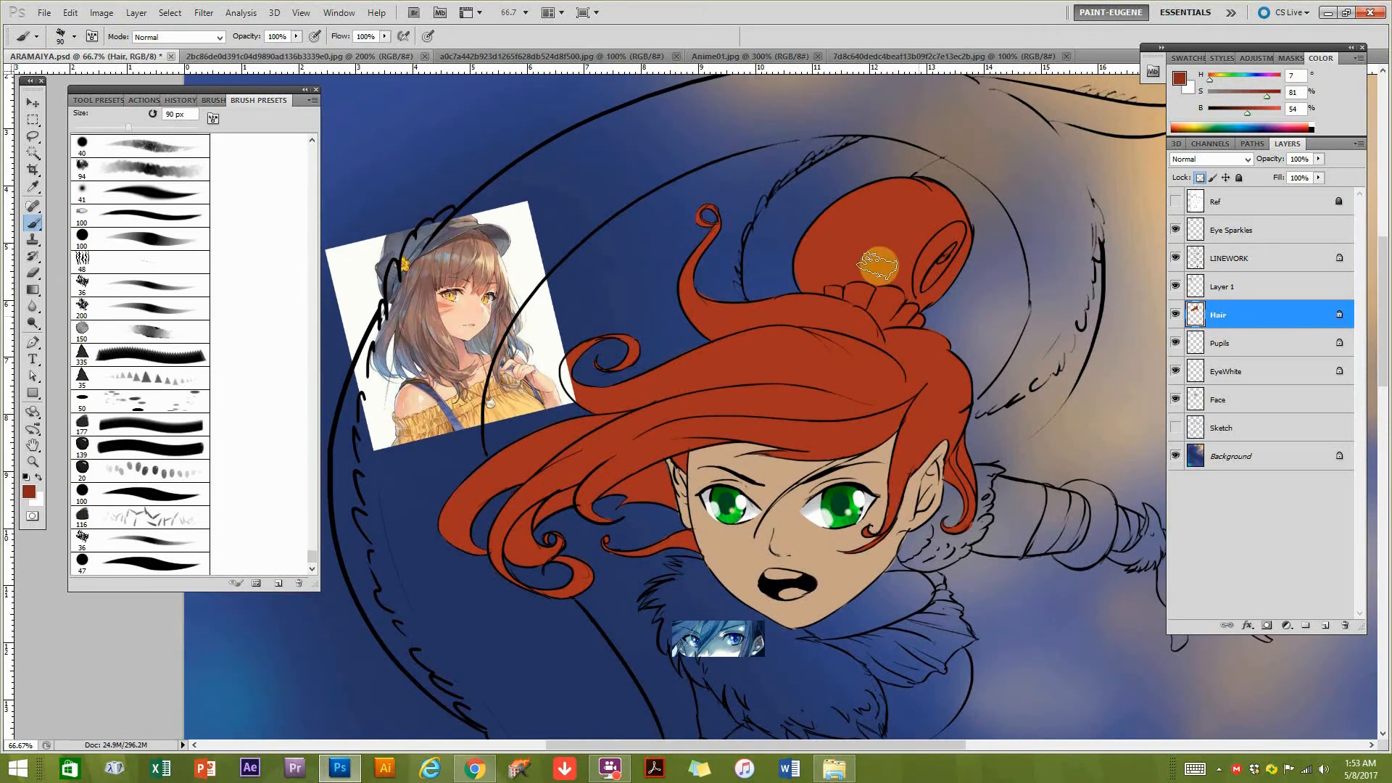
left_click_drag(888, 553, 859, 528)
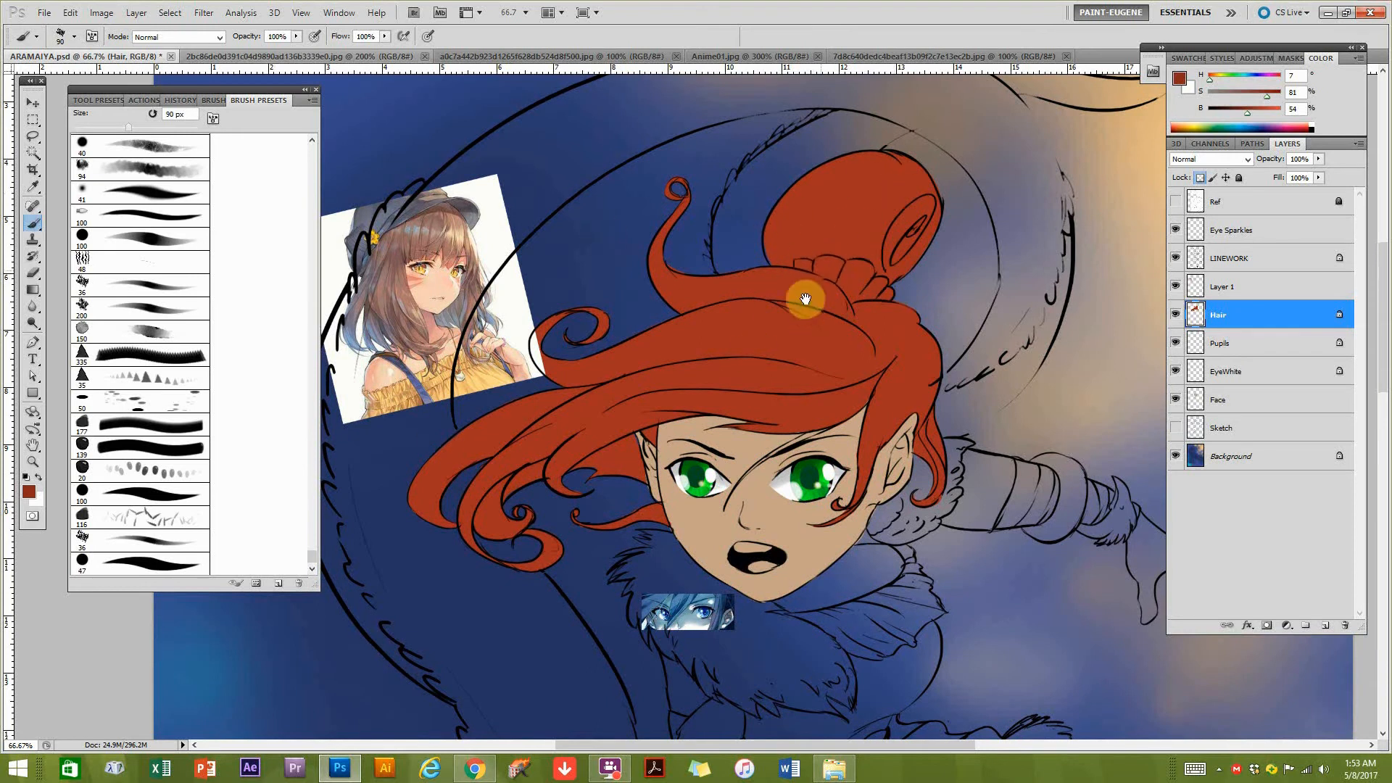
Roll the illustration back to the last Move state in the history and make the Hair layer active again.
left_click_drag(817, 255, 740, 351)
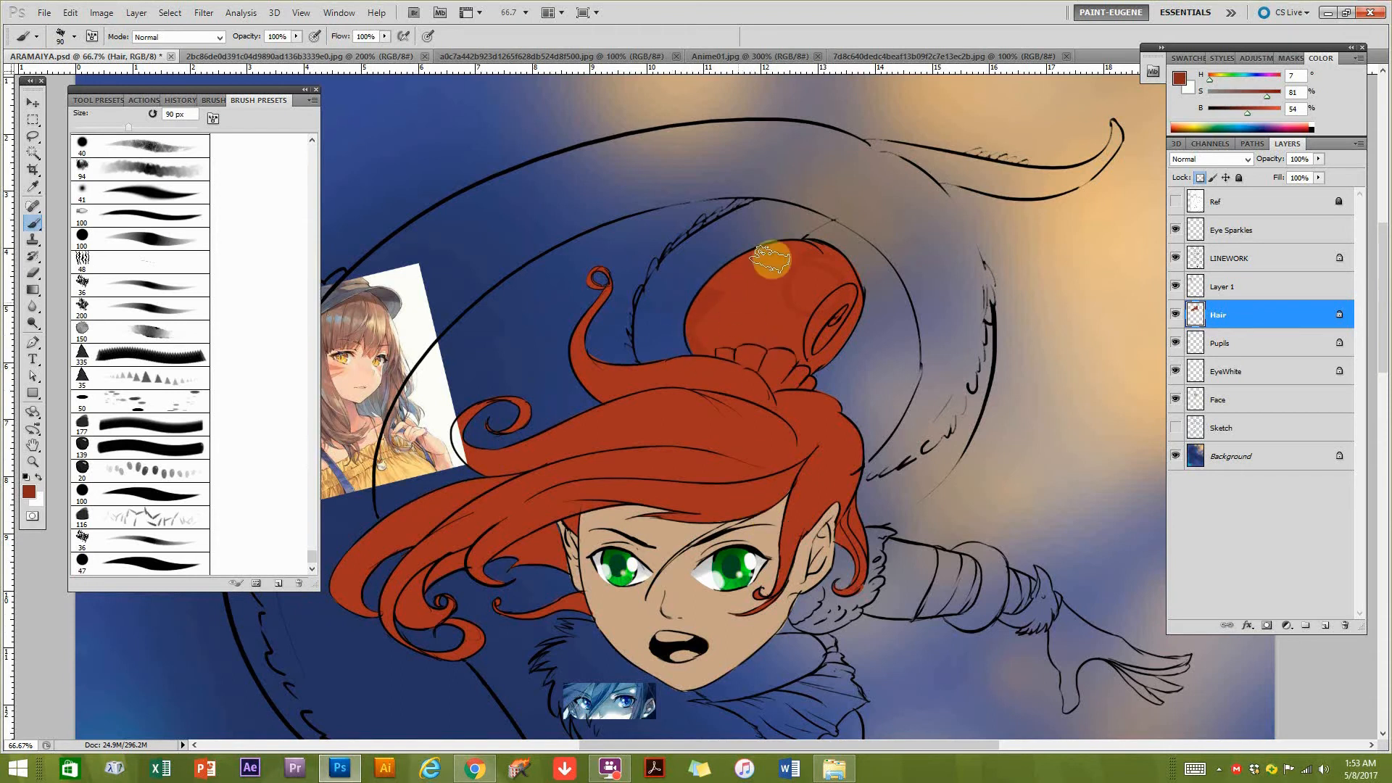
left_click(176, 102)
left_click(120, 361)
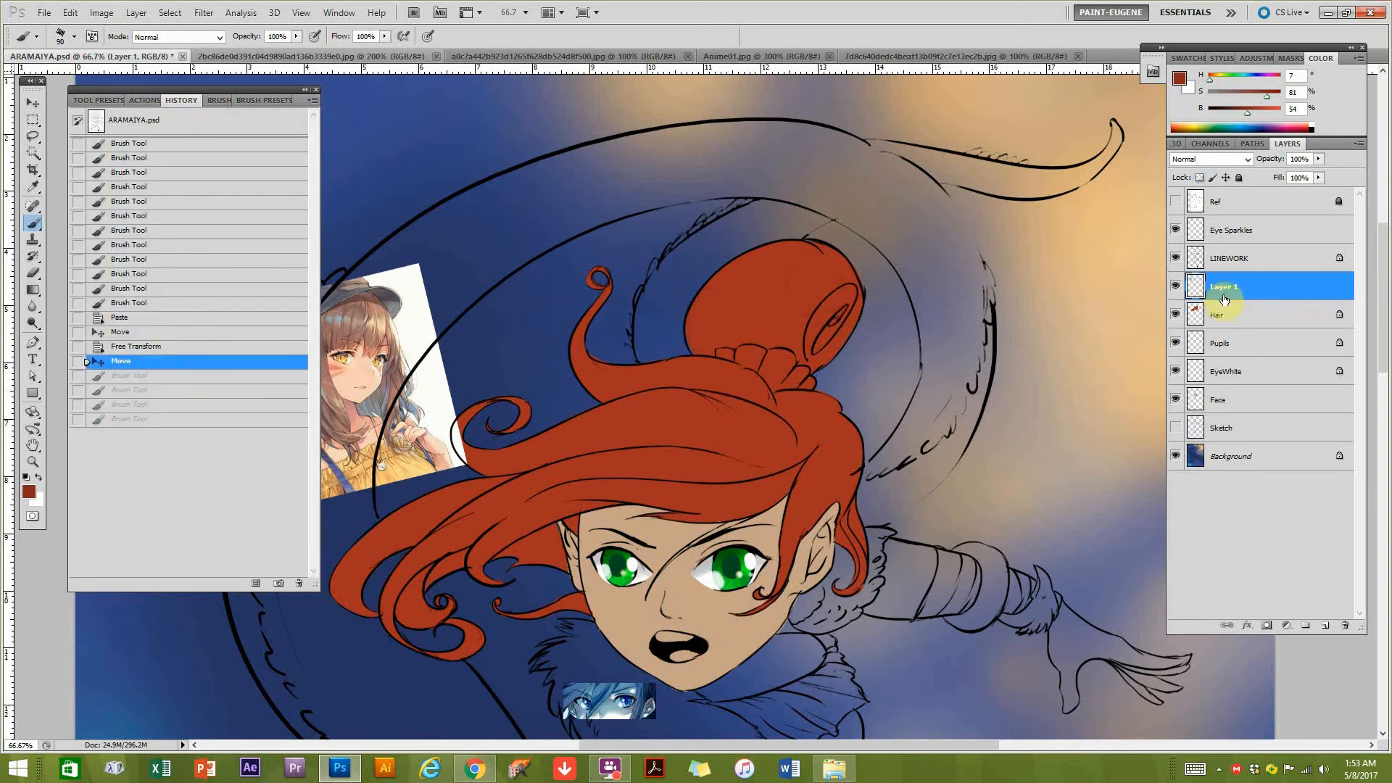
left_click(1203, 320)
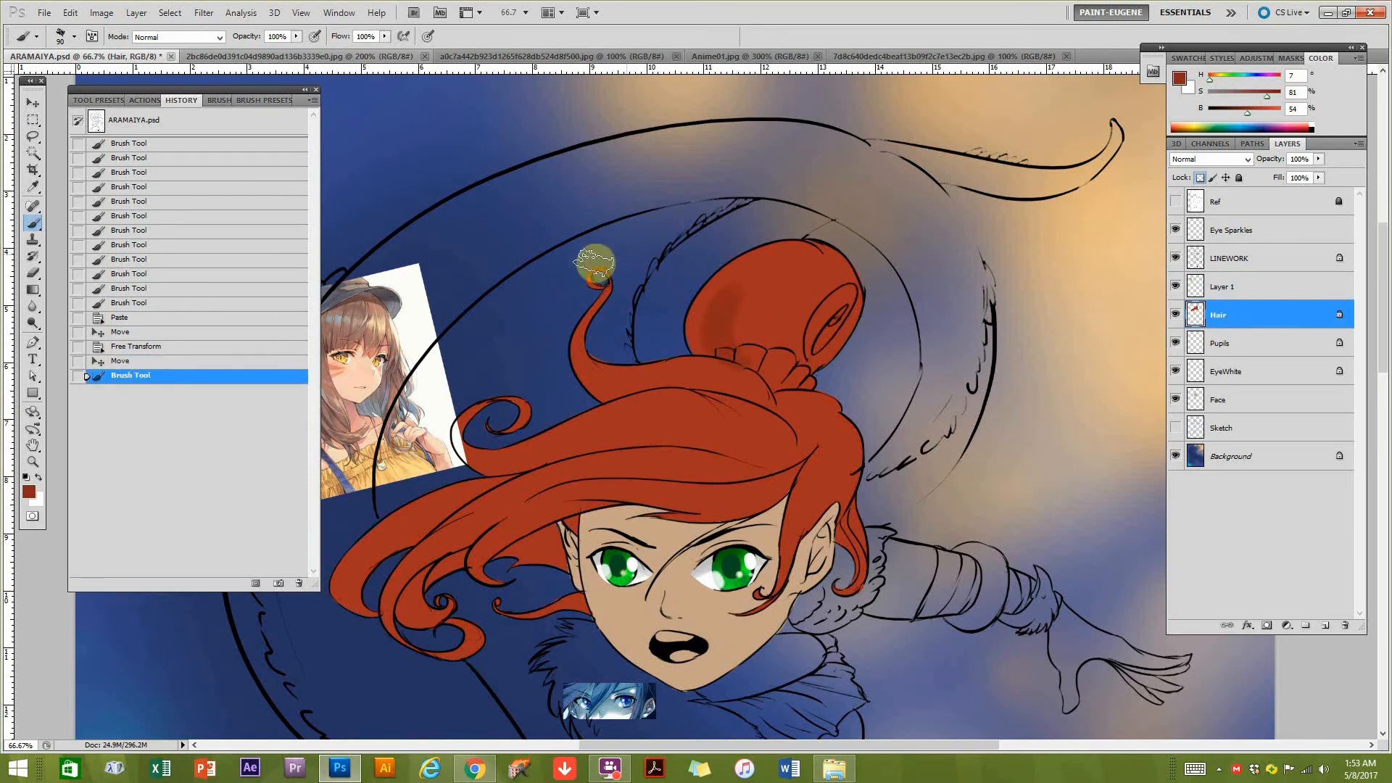
Shade the bun and crown of the hair with the 36 px textured brush preset enlarged to 125 px, with tablet pressure controlling opacity.
double_click(215, 102)
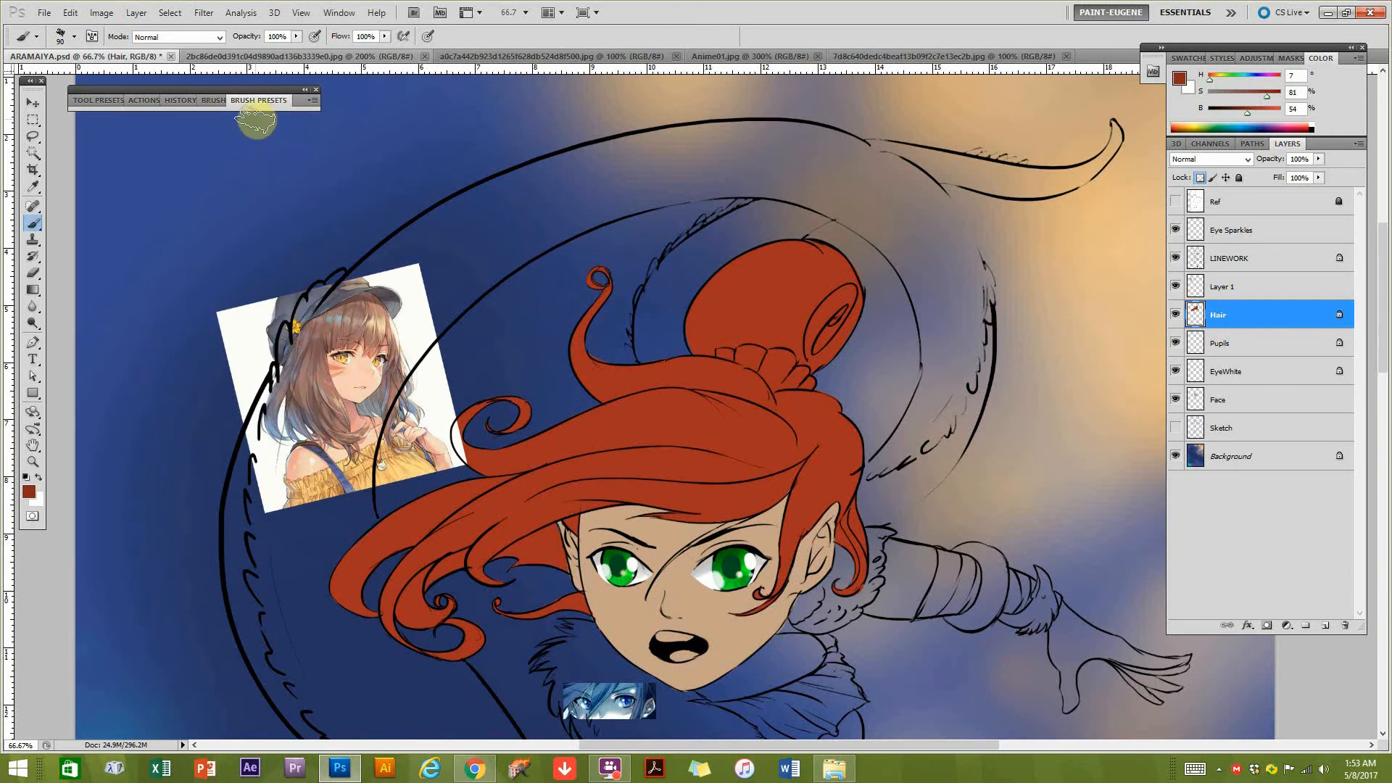
left_click(214, 101)
left_click(261, 101)
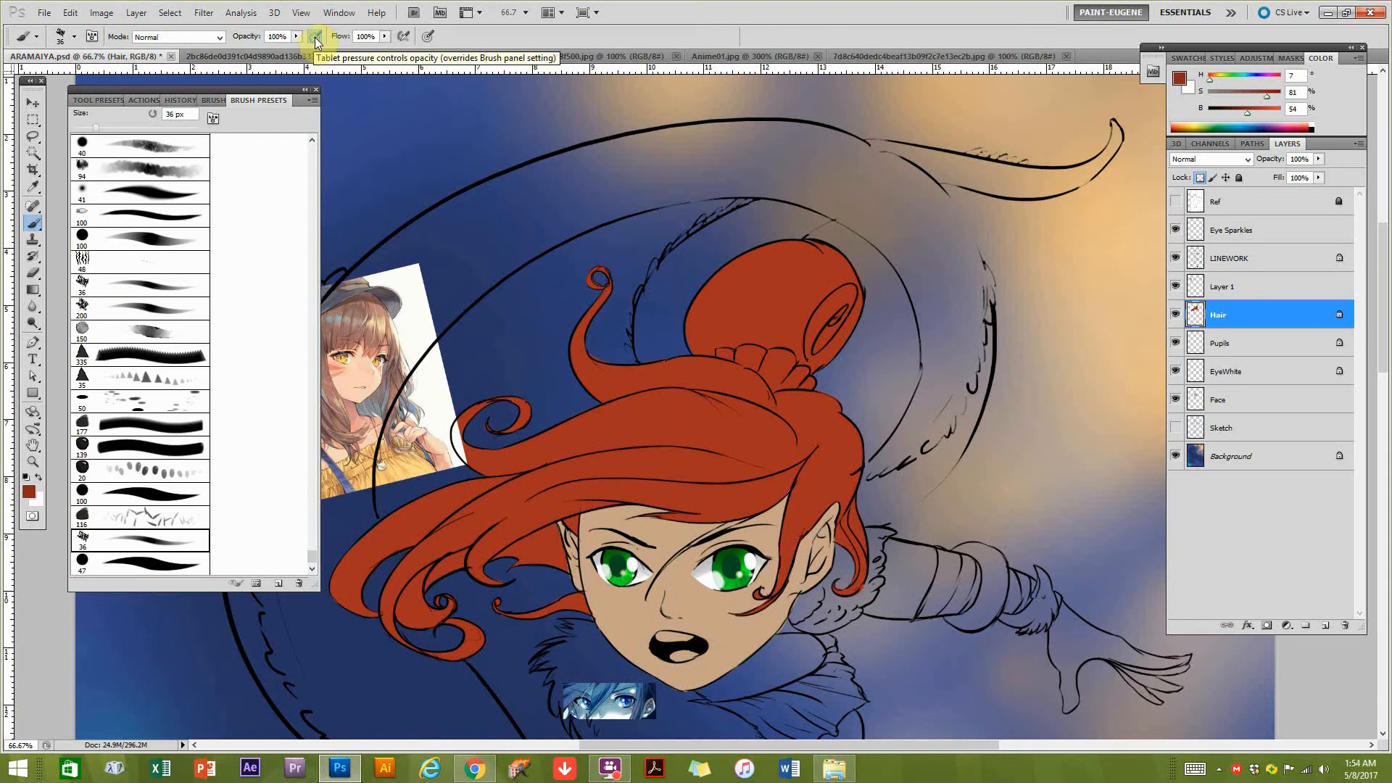
left_click(315, 36)
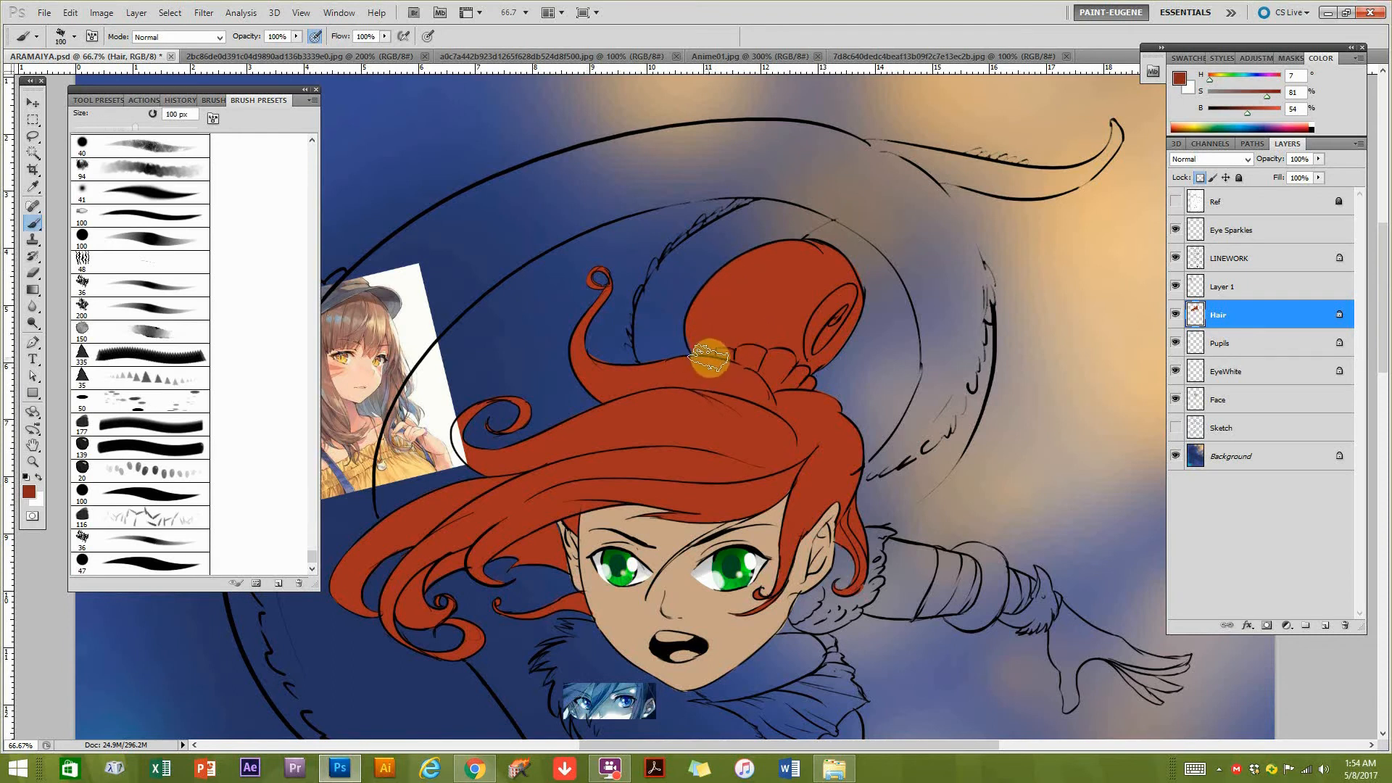
mouse_move(757, 346)
left_mouse_down()
mouse_move(778, 273)
mouse_move(774, 347)
mouse_move(755, 334)
mouse_move(787, 324)
mouse_move(759, 360)
mouse_move(742, 278)
mouse_move(764, 315)
mouse_move(730, 353)
mouse_move(755, 262)
mouse_move(761, 352)
mouse_move(790, 286)
mouse_move(801, 369)
mouse_move(788, 288)
mouse_move(817, 371)
mouse_move(778, 349)
mouse_move(755, 291)
mouse_move(713, 314)
mouse_move(787, 244)
mouse_move(755, 288)
mouse_move(736, 278)
mouse_move(802, 279)
mouse_move(795, 365)
mouse_move(773, 282)
mouse_move(833, 289)
mouse_move(825, 332)
mouse_move(709, 304)
mouse_move(712, 318)
mouse_move(779, 302)
mouse_move(786, 384)
mouse_move(730, 330)
mouse_move(821, 272)
mouse_move(786, 371)
mouse_move(804, 248)
mouse_move(833, 345)
mouse_move(792, 401)
mouse_move(717, 295)
mouse_move(838, 276)
mouse_move(786, 376)
mouse_move(700, 333)
mouse_move(798, 235)
mouse_move(791, 374)
mouse_move(723, 314)
mouse_move(792, 254)
mouse_move(757, 343)
mouse_move(774, 367)
mouse_move(796, 339)
mouse_move(810, 355)
mouse_move(762, 342)
mouse_move(797, 292)
mouse_move(779, 307)
mouse_move(808, 299)
mouse_move(788, 337)
mouse_move(801, 340)
mouse_move(754, 359)
mouse_move(749, 289)
mouse_move(825, 254)
mouse_move(842, 298)
mouse_move(750, 358)
mouse_move(793, 280)
mouse_move(798, 381)
mouse_move(757, 317)
mouse_move(797, 278)
mouse_move(833, 309)
mouse_move(766, 359)
mouse_move(793, 354)
mouse_move(802, 270)
mouse_move(806, 288)
mouse_move(746, 307)
mouse_move(787, 282)
mouse_move(782, 347)
mouse_move(818, 281)
mouse_move(783, 301)
left_mouse_up()
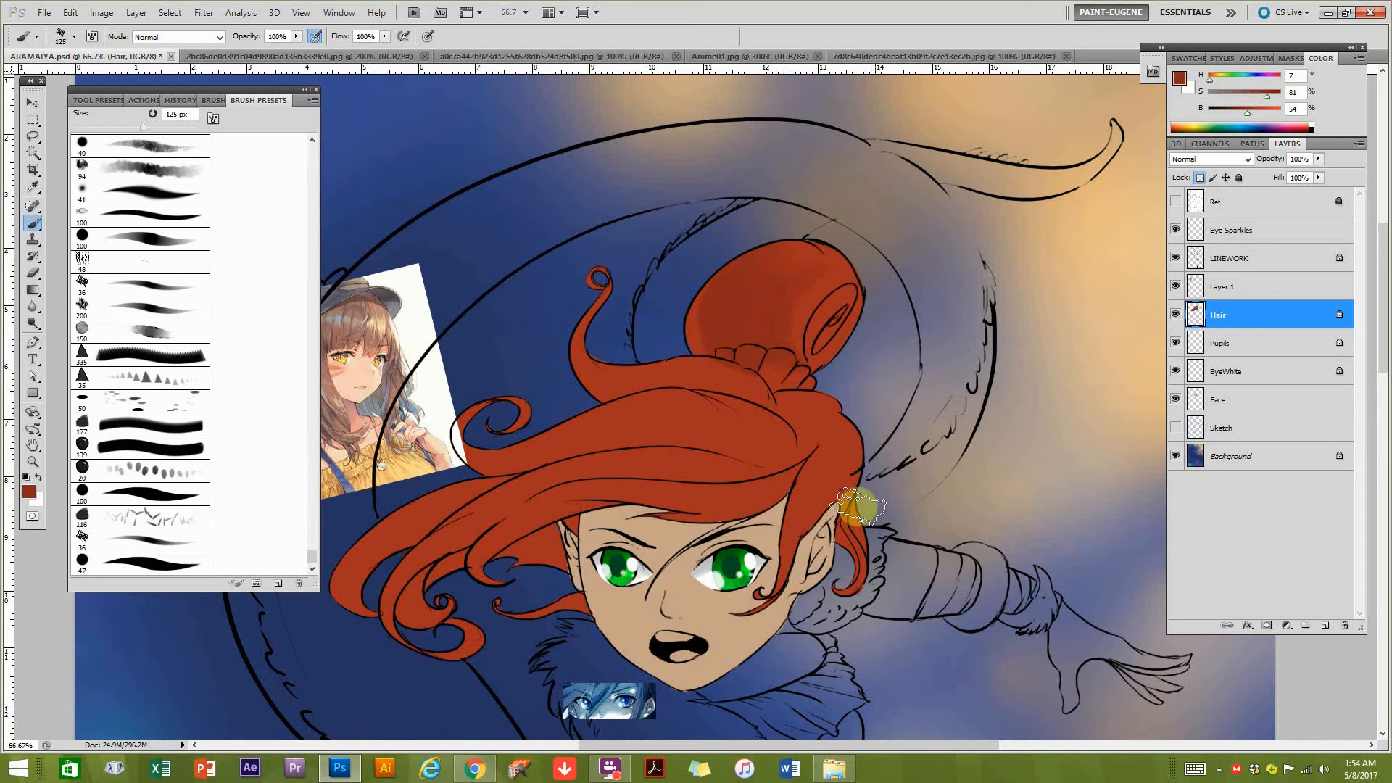
left_click_drag(689, 472, 771, 444)
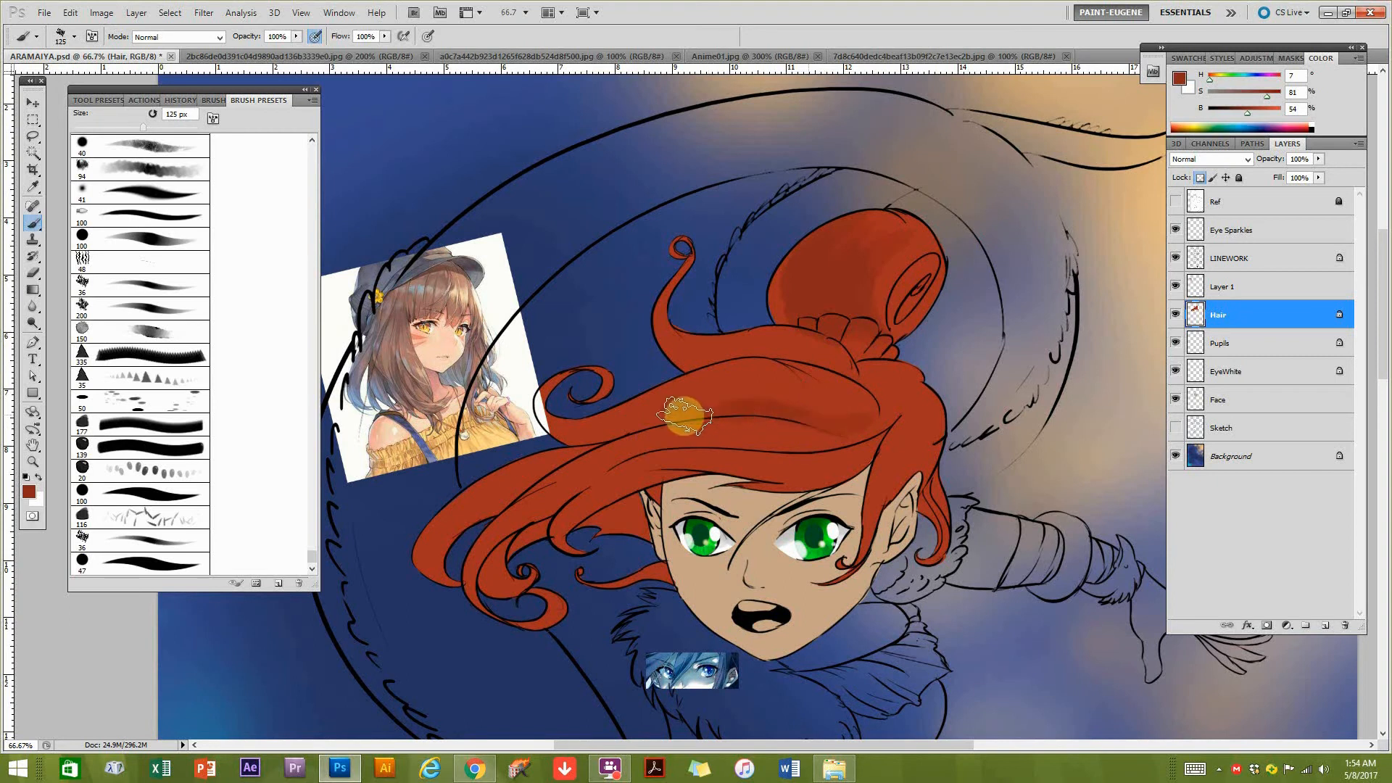
Move the anime reference on Layer 1 slightly away from the hair and make the Hair layer active again.
left_click(1245, 290)
left_click(32, 102)
left_click_drag(385, 315, 364, 308)
key("b")
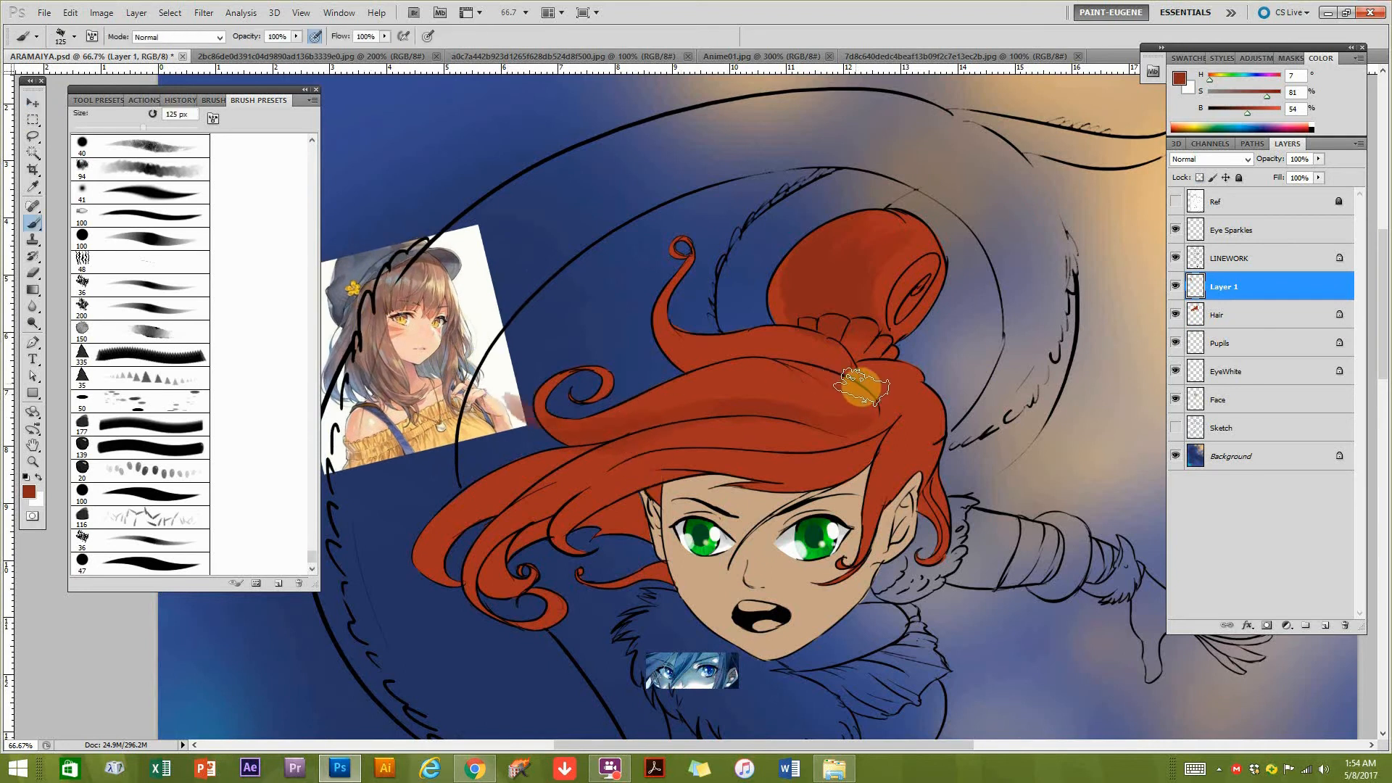
left_click(1245, 315)
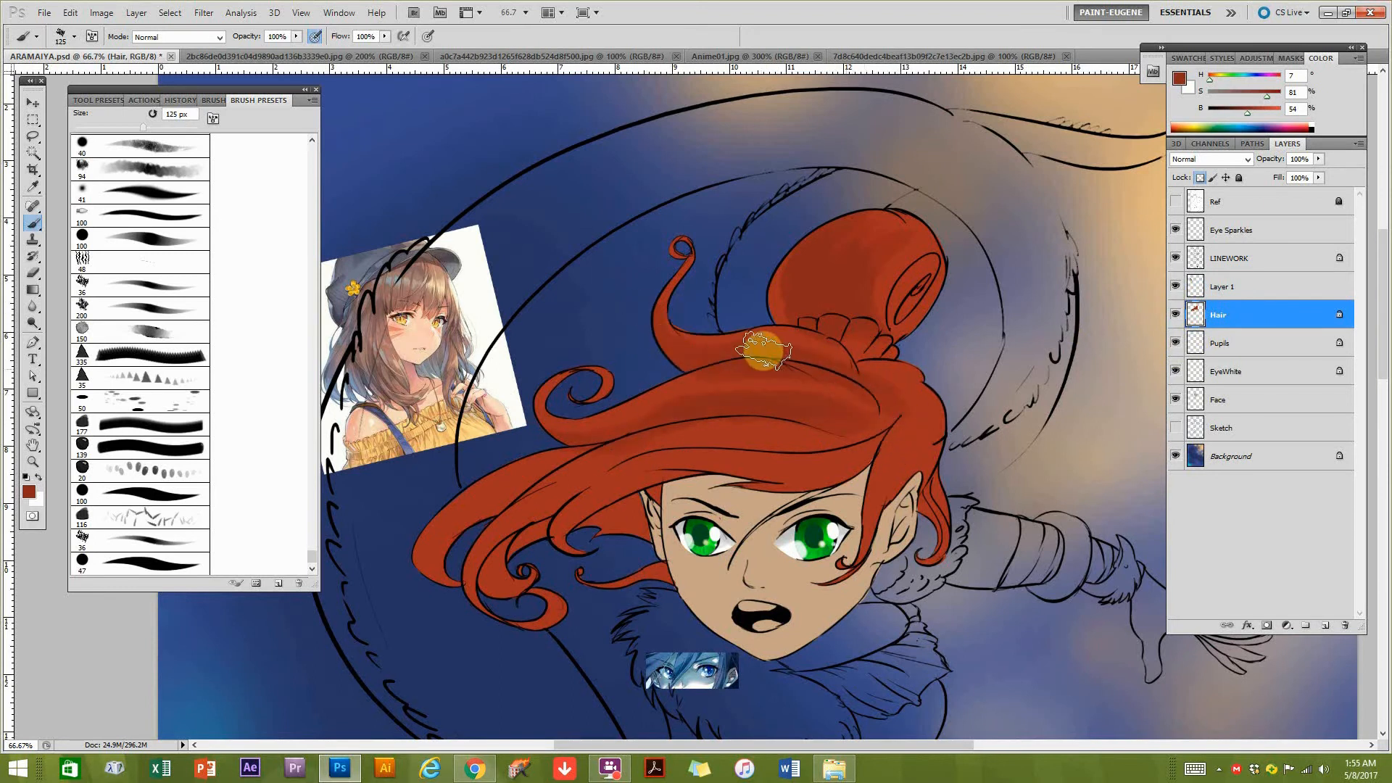
Blend the shading across the top of the hair with sampled reds of 64% and 55% brightness, reducing the brush to 70 px.
left_click(701, 352, "alt")
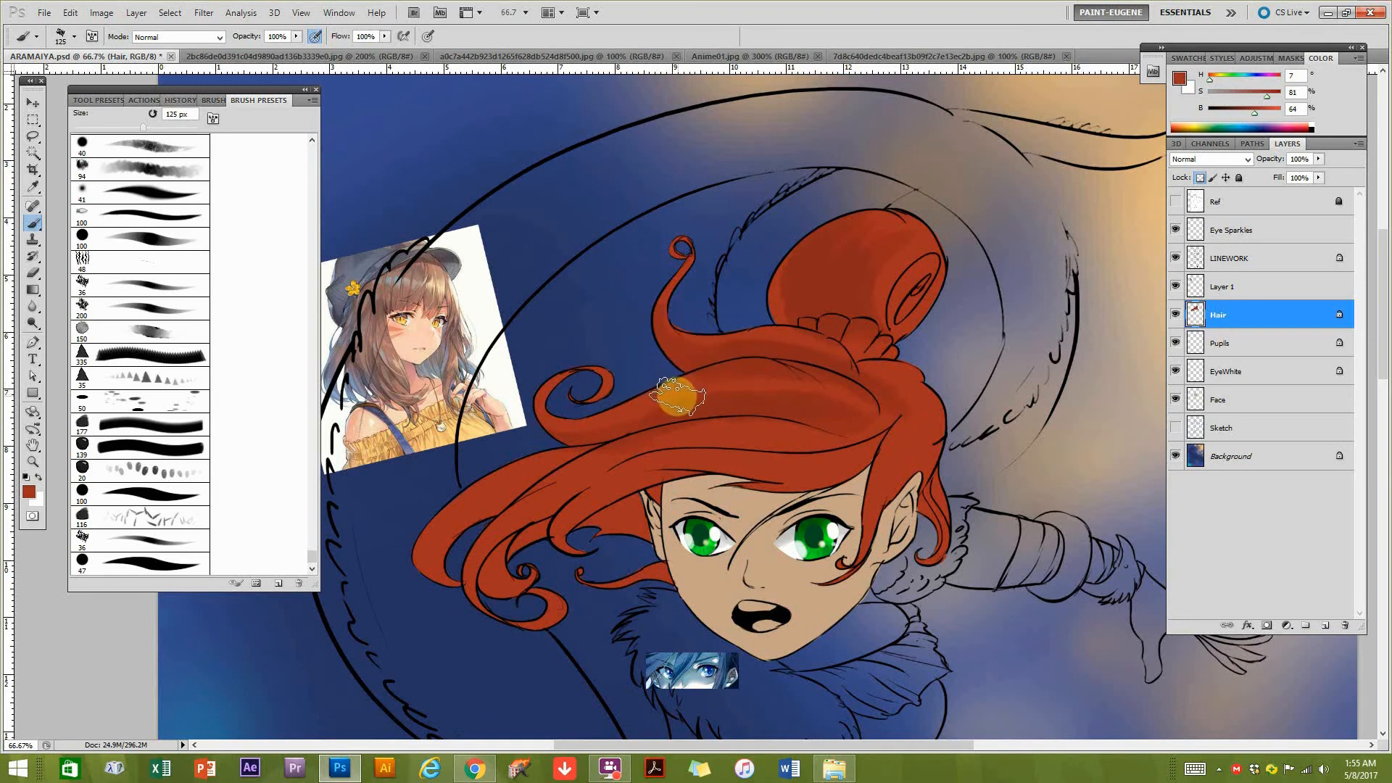
left_click(679, 382, "alt")
left_click(678, 384, "alt")
mouse_move(685, 383)
left_mouse_down()
mouse_move(749, 382)
mouse_move(730, 377)
left_mouse_up()
left_click(773, 347, "alt")
left_click(770, 345, "alt")
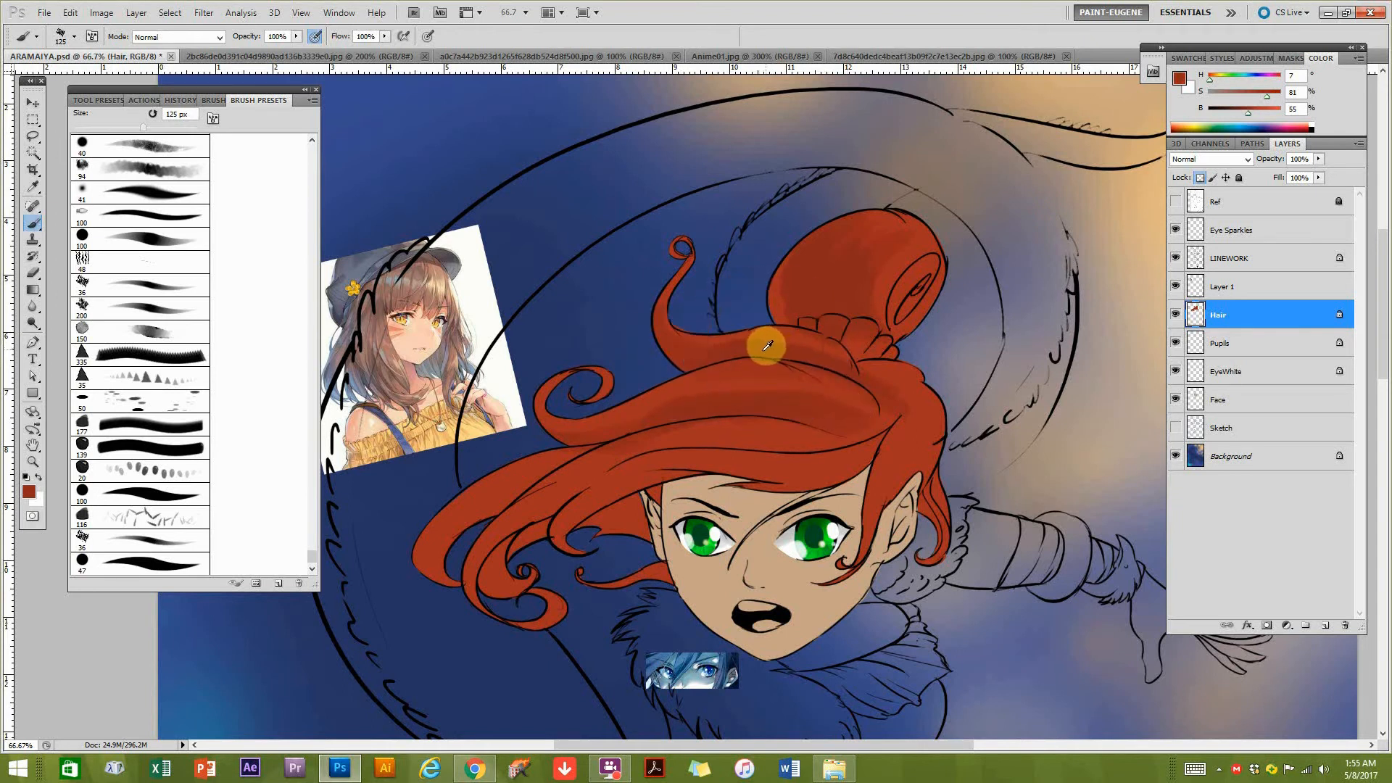
left_click_drag(869, 373, 863, 375)
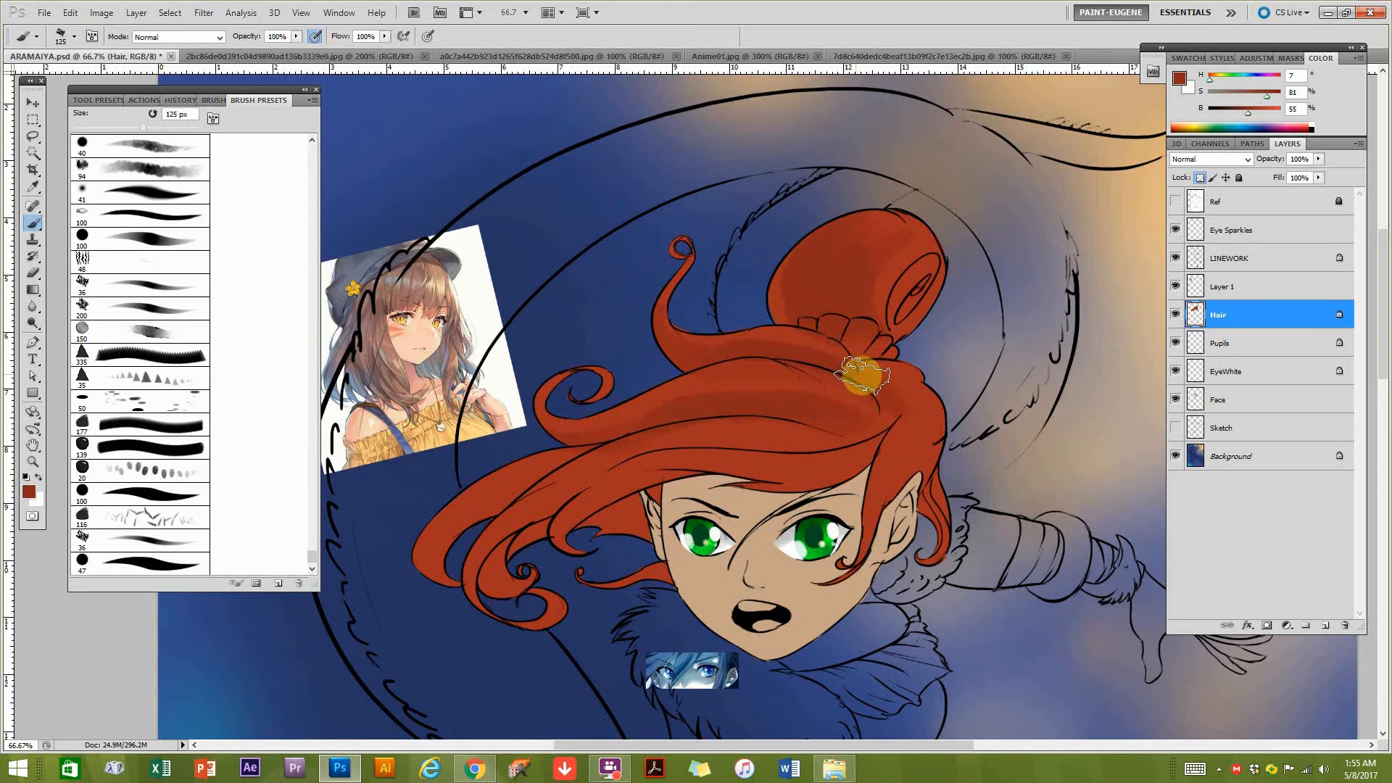
left_click(734, 378, "alt")
left_click_drag(715, 374, 761, 462)
key("bracketleft")
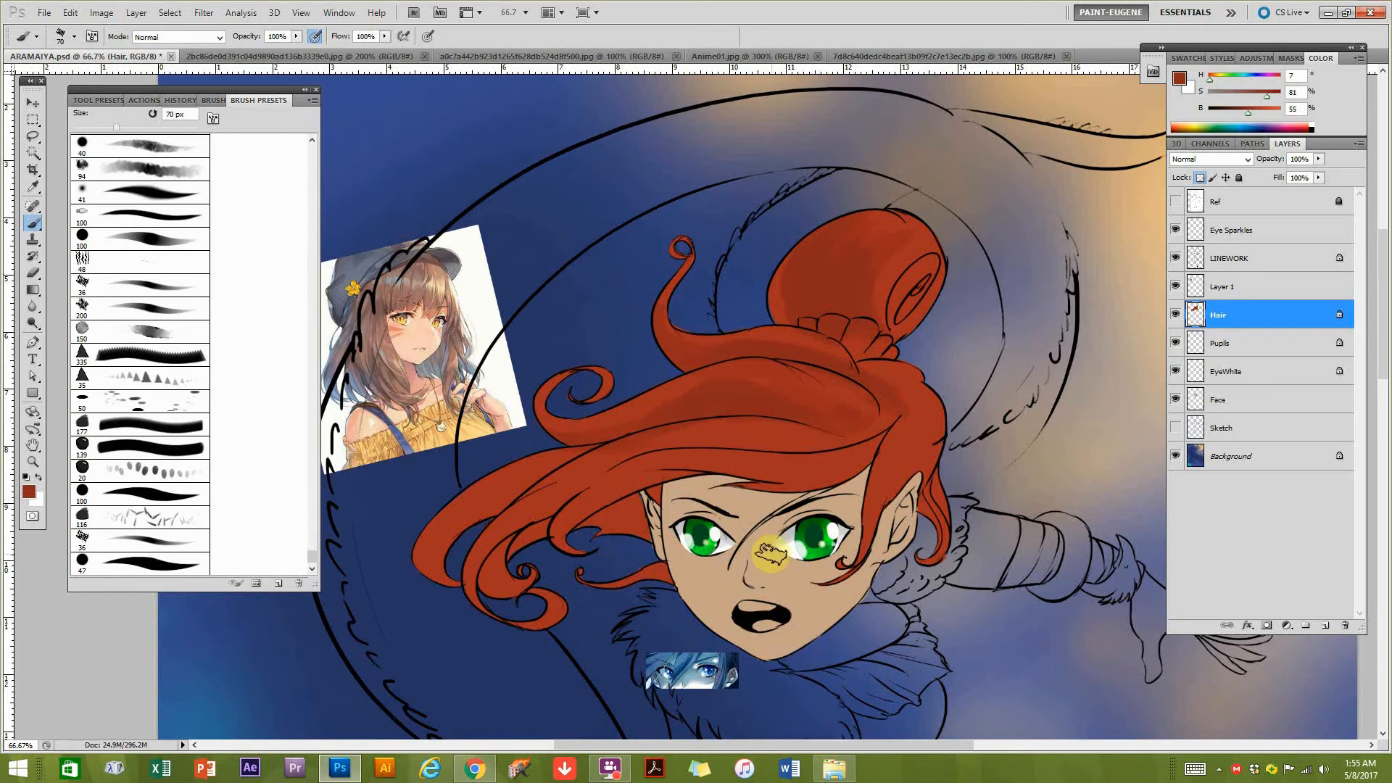
Open the reference painting 506c46904f5dbfc246b53ad3fa1161f8 from the Desktop.
key("ctrl+o")
left_click(680, 303)
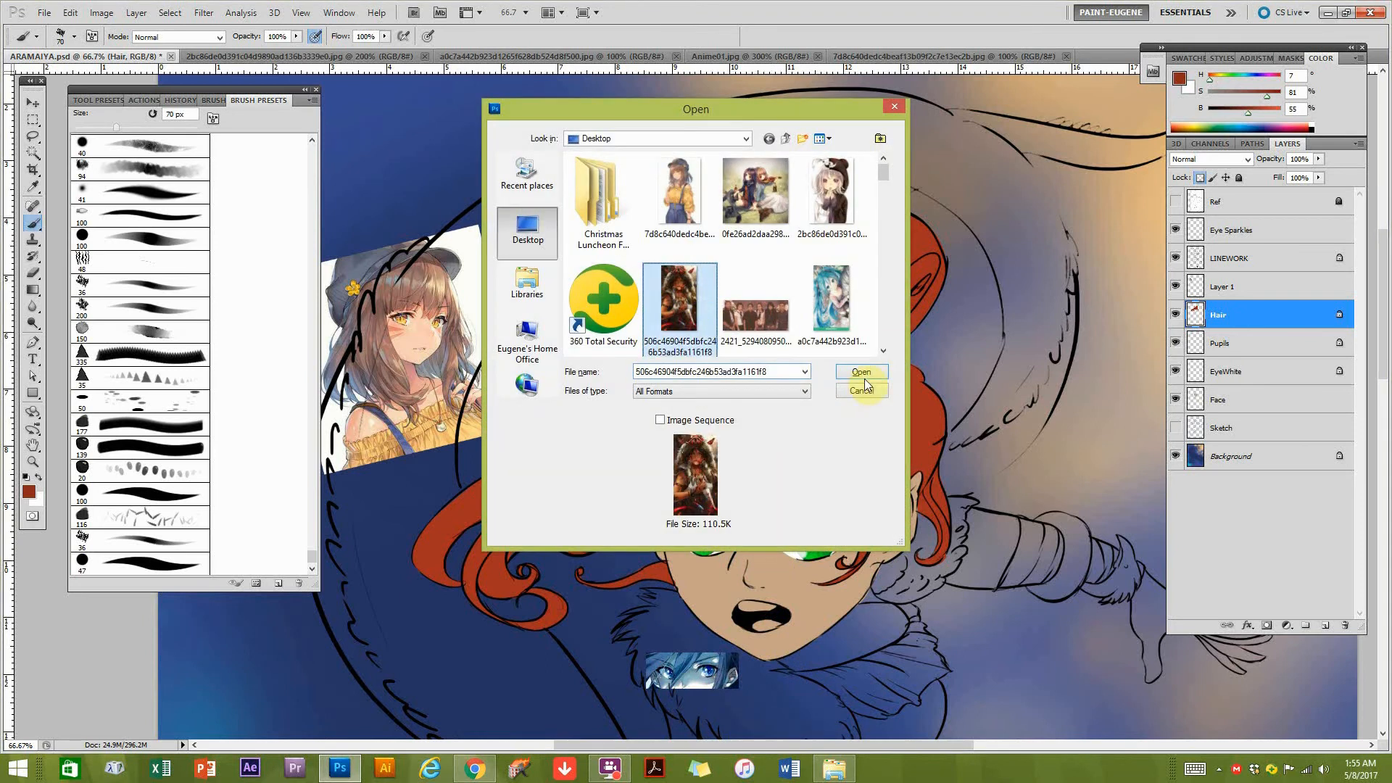
left_click(862, 374)
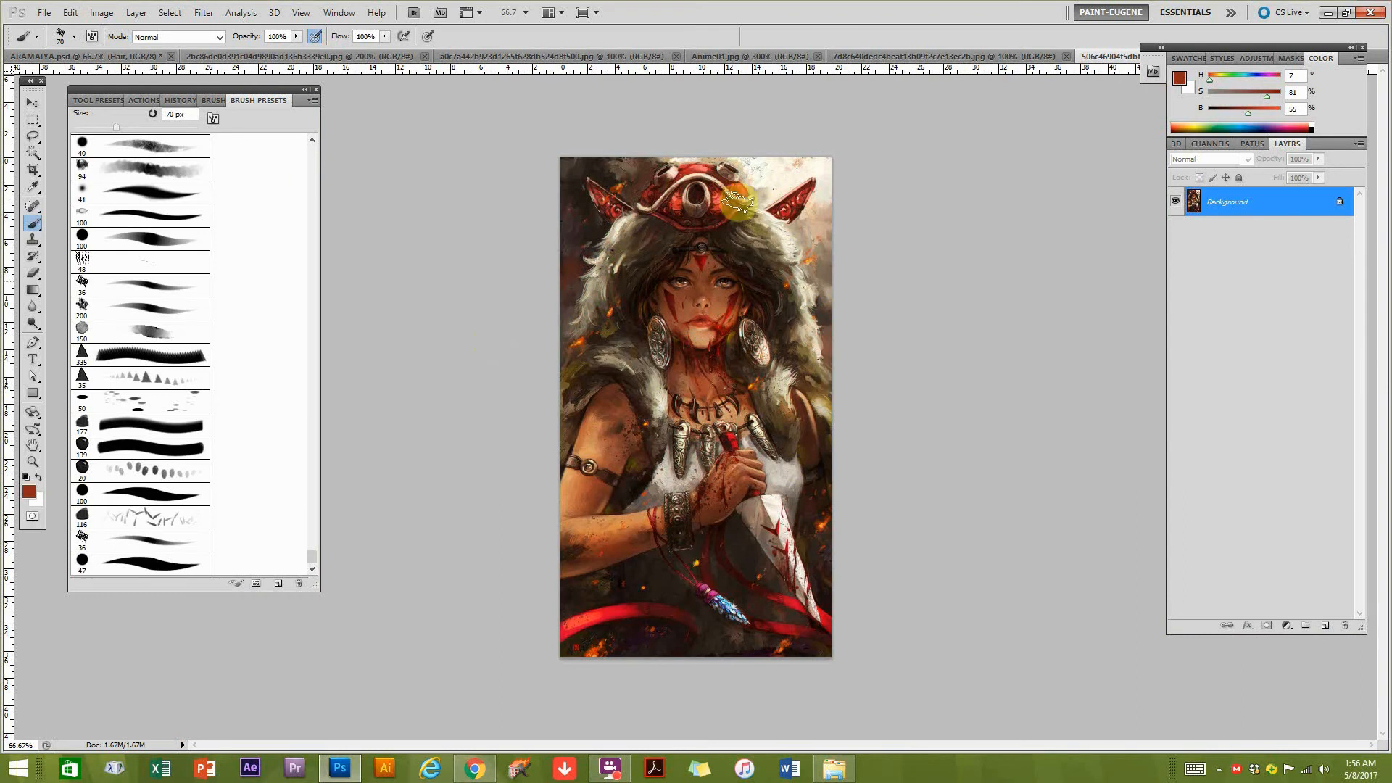
Examine the reference painting at 200%, studying the brushwork on the face, fur hood, necklace, arm and hand.
left_click(719, 288, "ctrl")
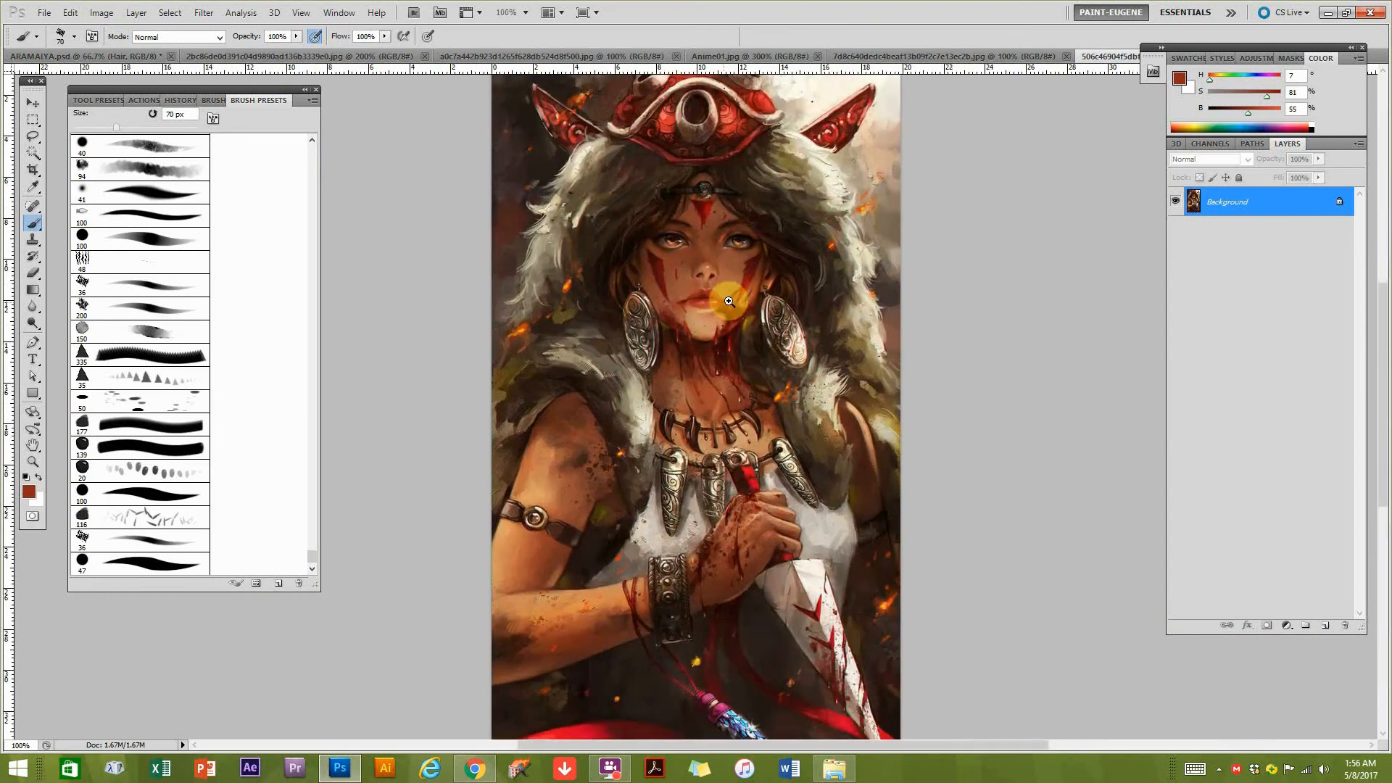
left_click(724, 301, "ctrl")
left_click_drag(808, 206, 681, 402)
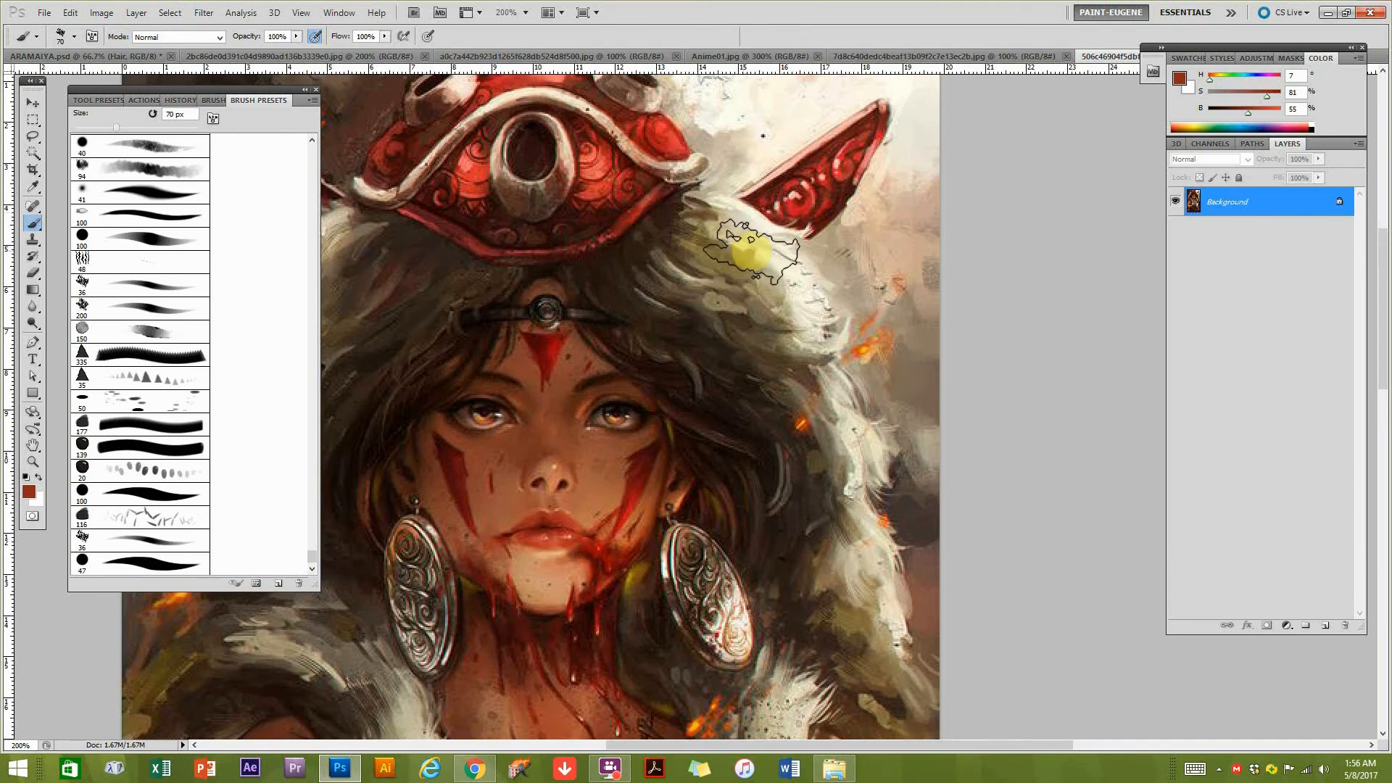
mouse_move(637, 492)
left_mouse_down()
mouse_move(711, 406)
mouse_move(776, 398)
left_mouse_up()
mouse_move(578, 515)
left_mouse_down()
mouse_move(690, 432)
mouse_move(674, 472)
left_mouse_up()
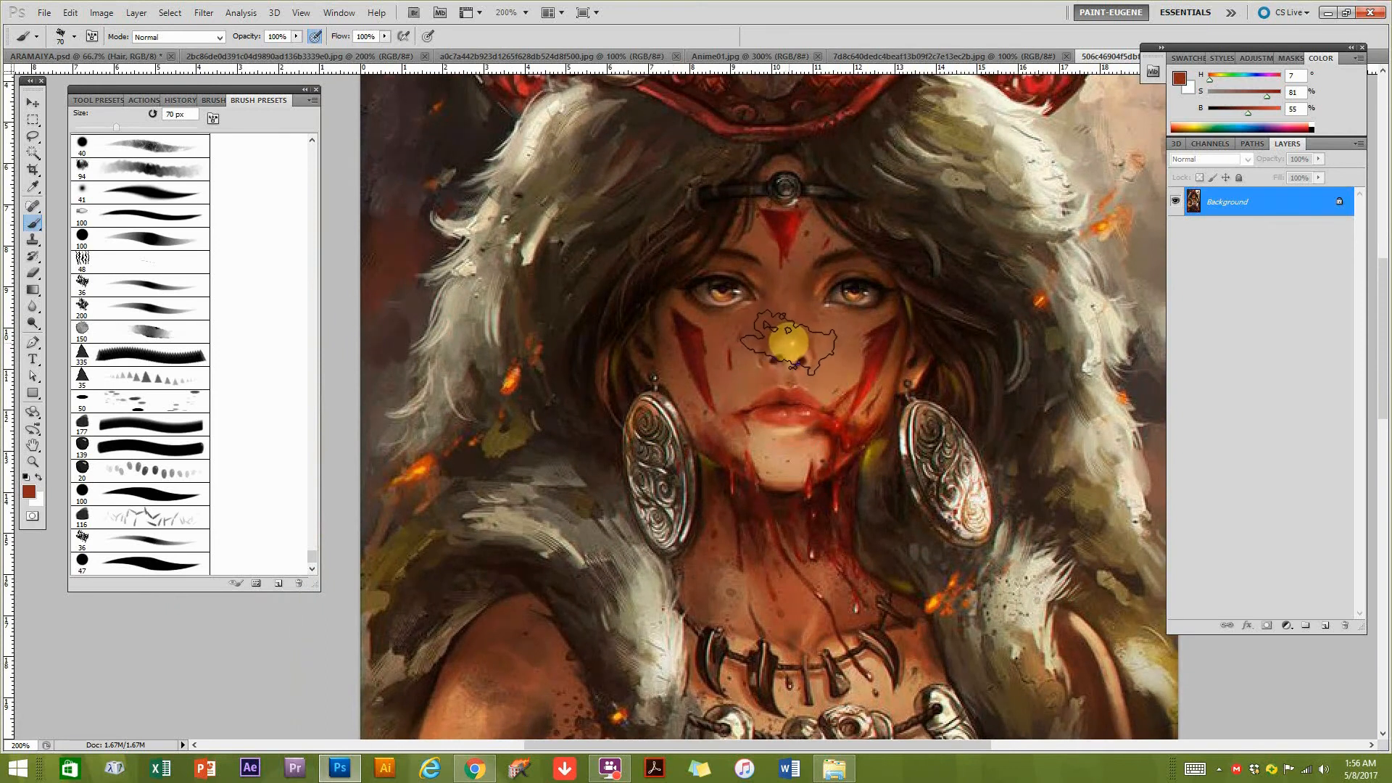
mouse_move(608, 450)
left_mouse_down()
mouse_move(702, 435)
mouse_move(714, 317)
left_mouse_up()
left_click_drag(665, 422, 707, 333)
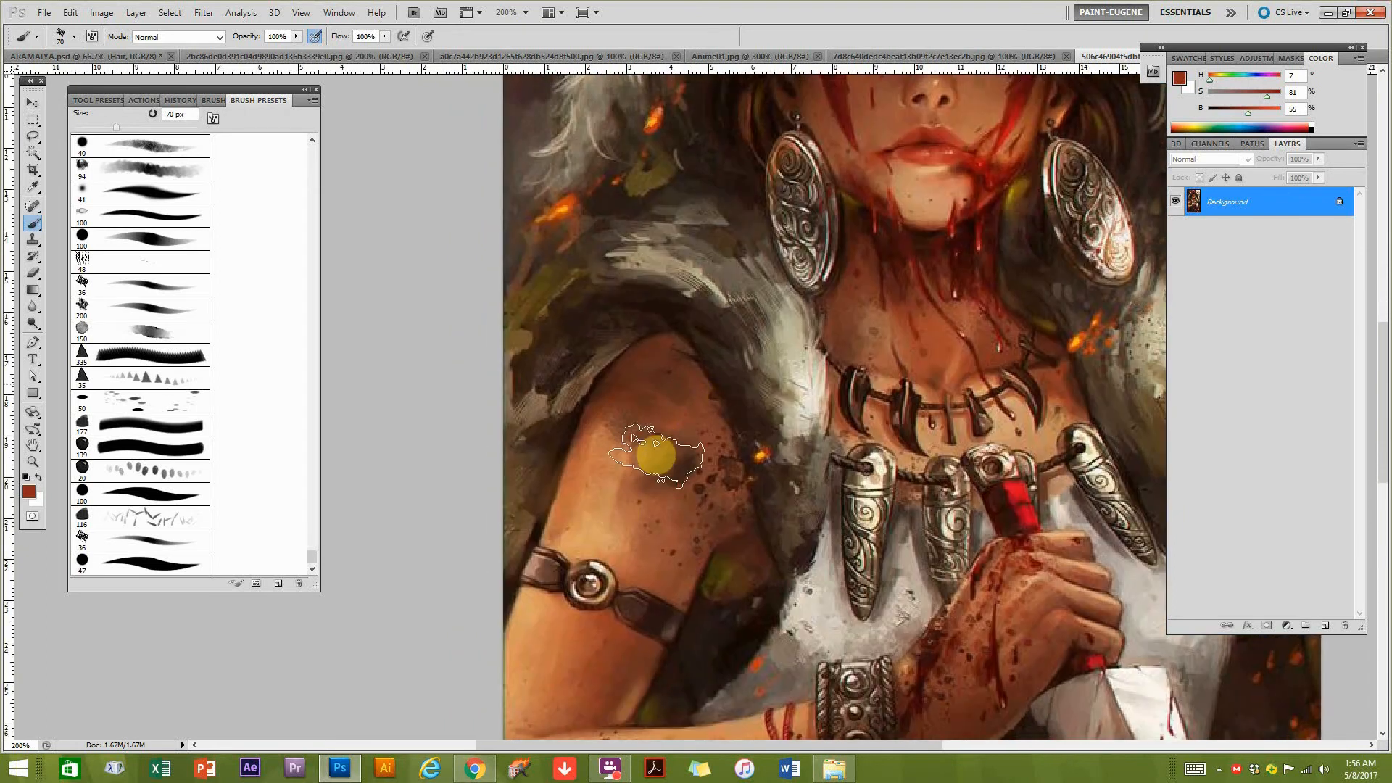
left_click_drag(653, 454, 671, 433)
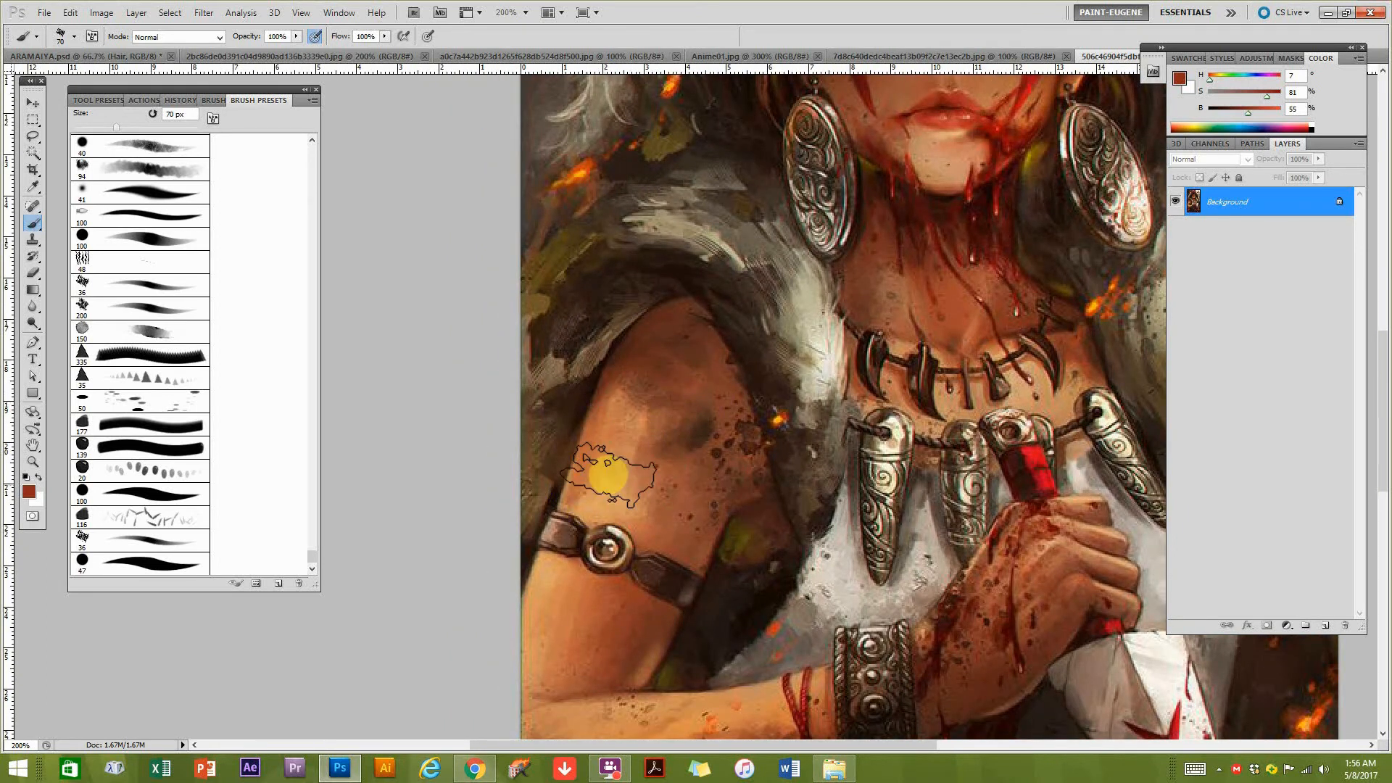
left_click_drag(669, 565, 683, 465)
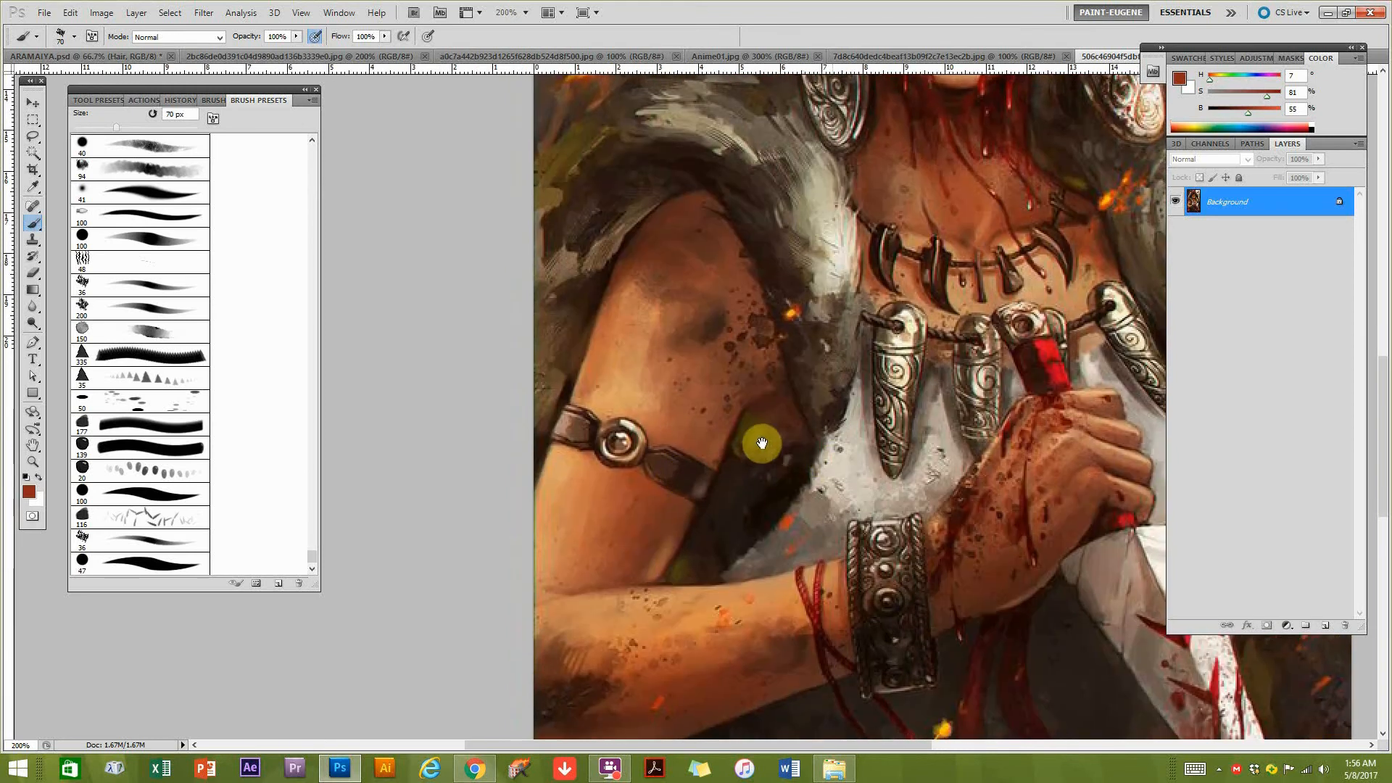
left_click_drag(825, 473, 760, 450)
left_click_drag(660, 635, 673, 559)
left_click_drag(542, 334, 520, 414)
left_click_drag(847, 177, 748, 312)
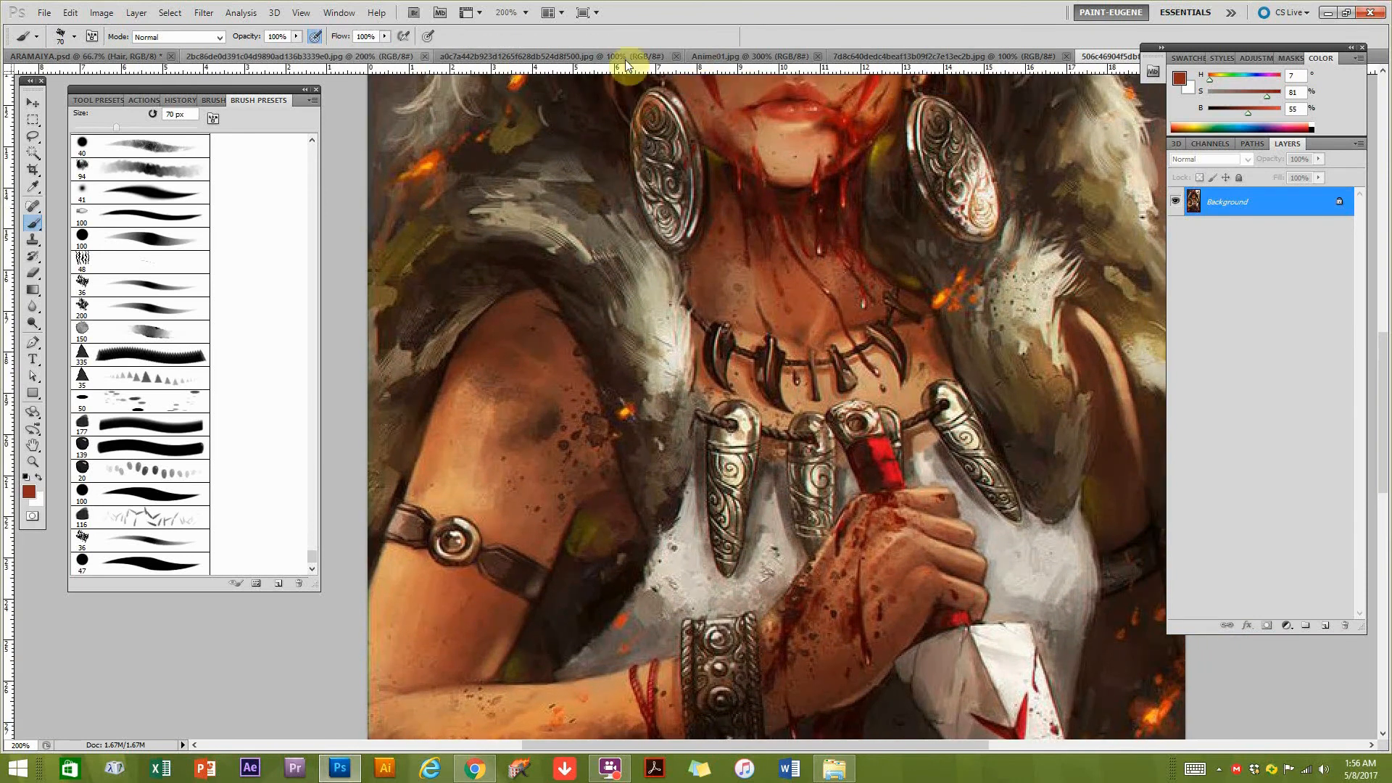
Return to ARAMAIYA.psd and, after trying the 41 px and 36 px brush presets, choose the 47 px round preset.
left_click(130, 58)
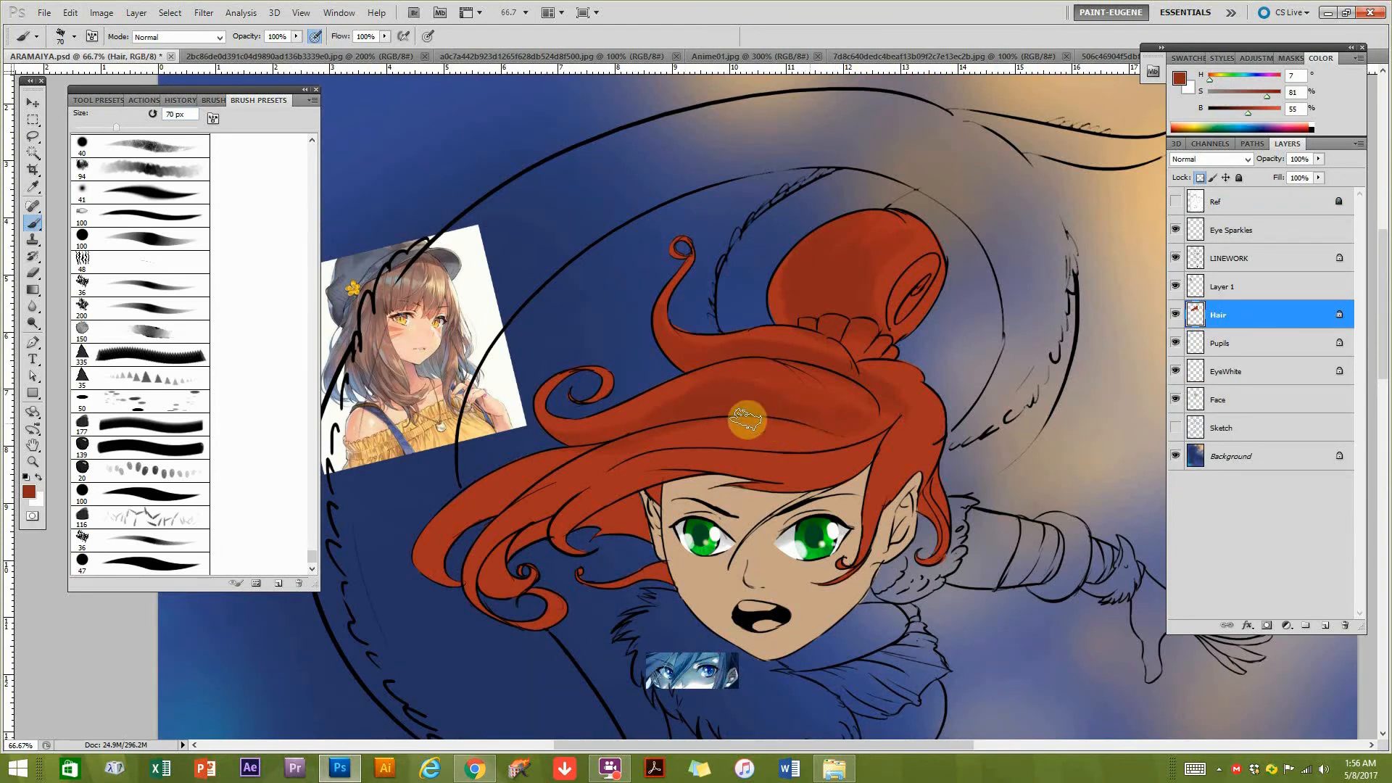
left_click(160, 192)
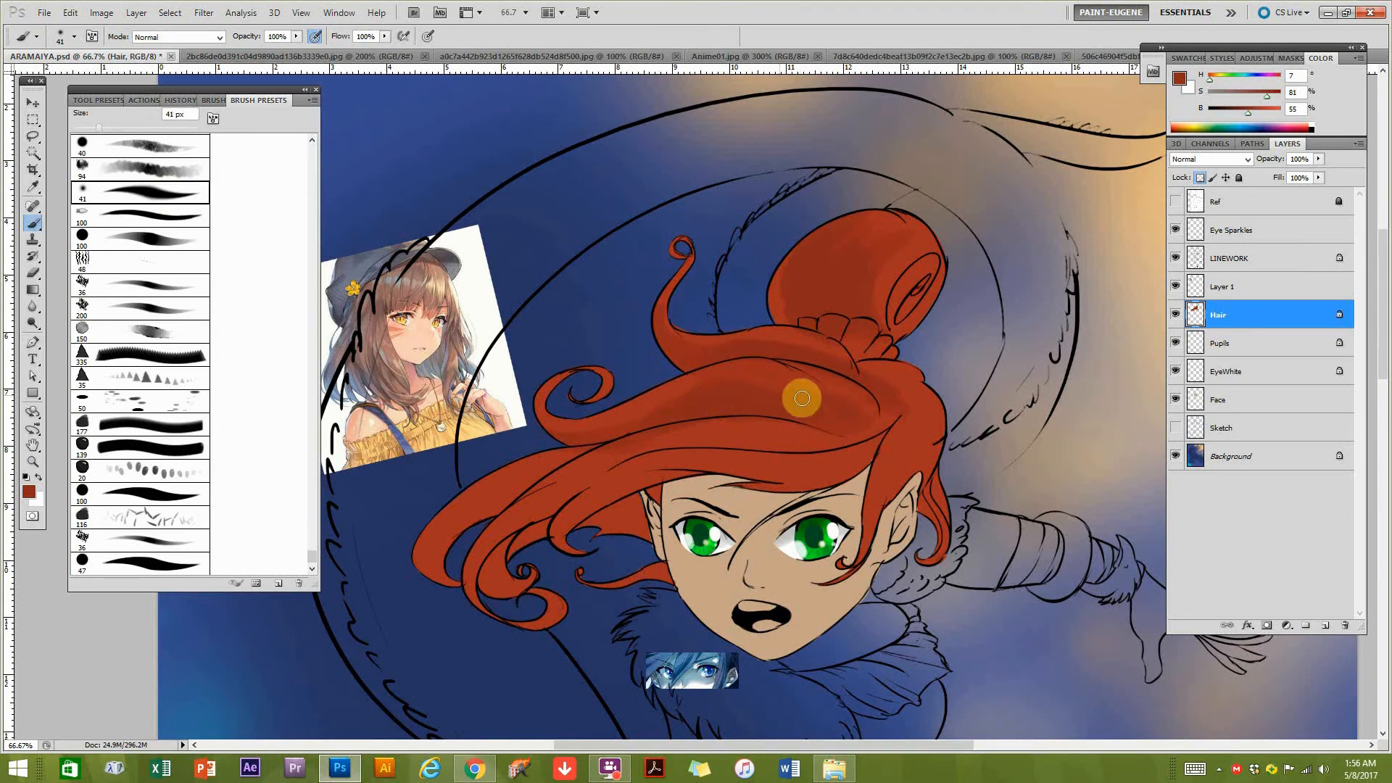
left_click(154, 539)
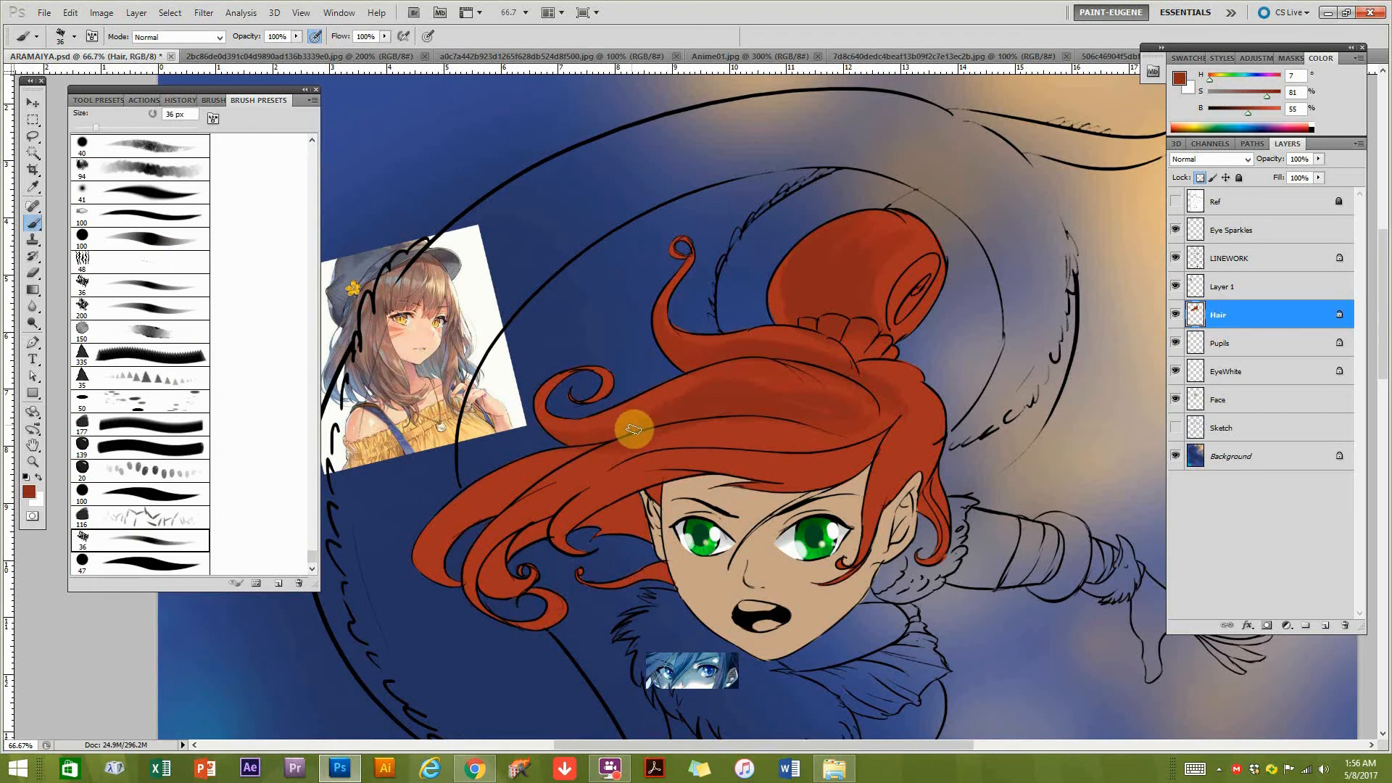
key("bracketright")
key("bracketright")
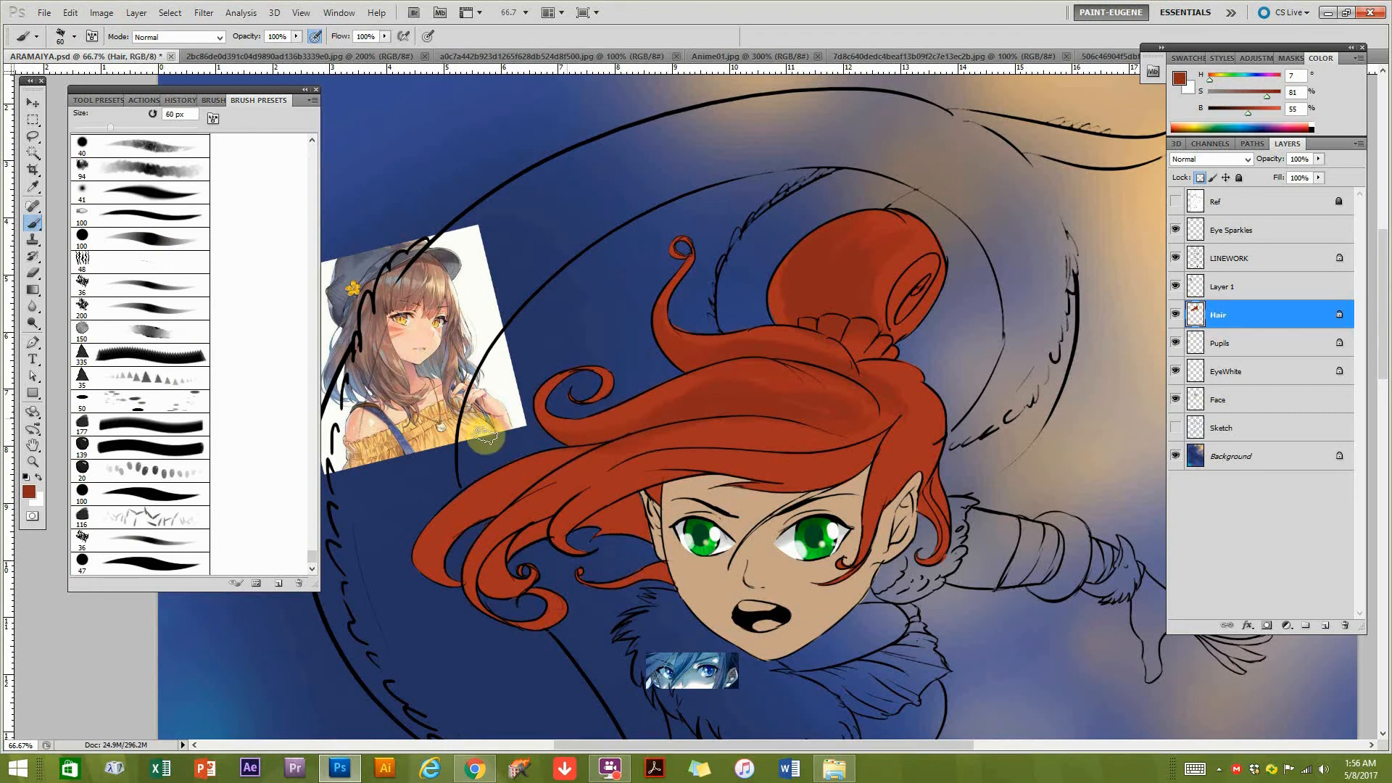
left_click(121, 563)
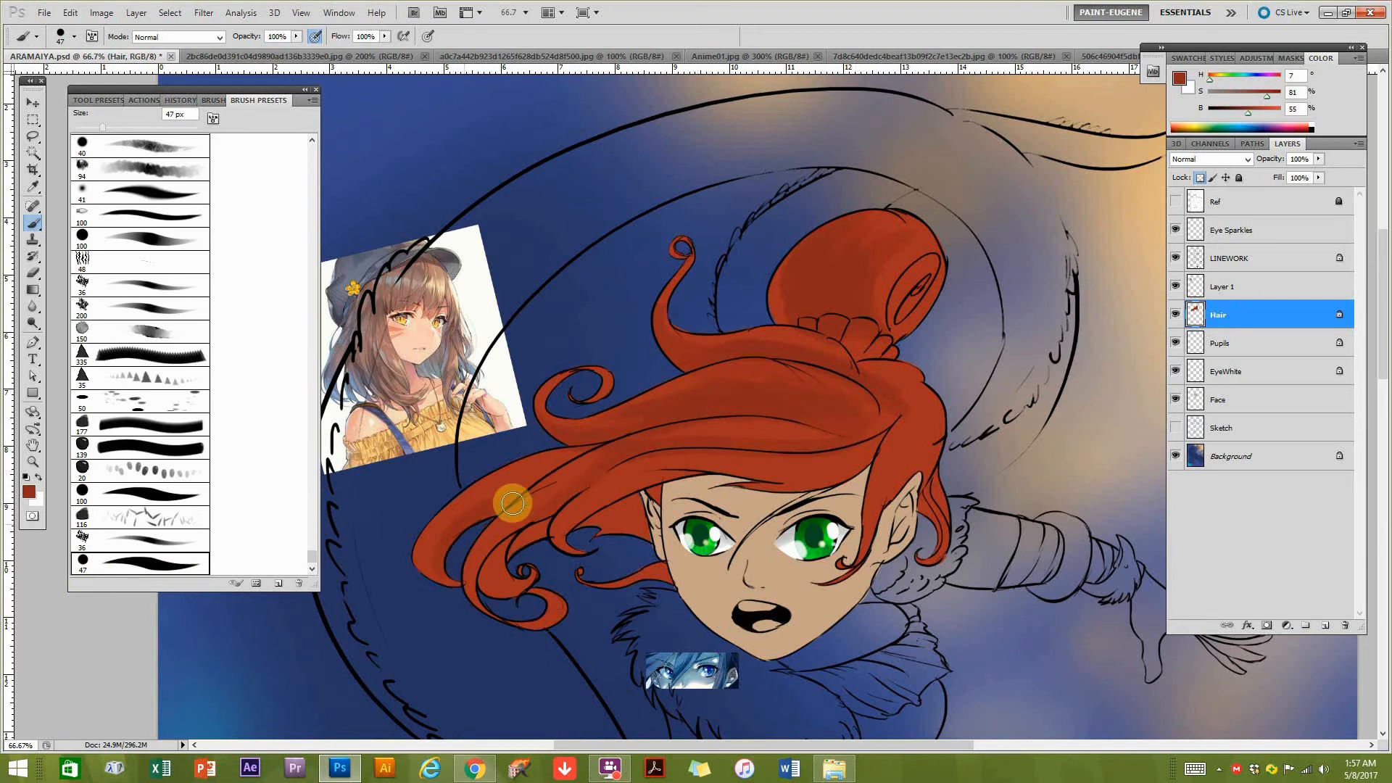
Shade the flowing side locks, the fringe and the strands around the ear with the 47 px brush in the 55% brightness red.
left_click_drag(535, 482, 453, 521)
left_click_drag(624, 514, 570, 538)
left_click_drag(690, 470, 575, 519)
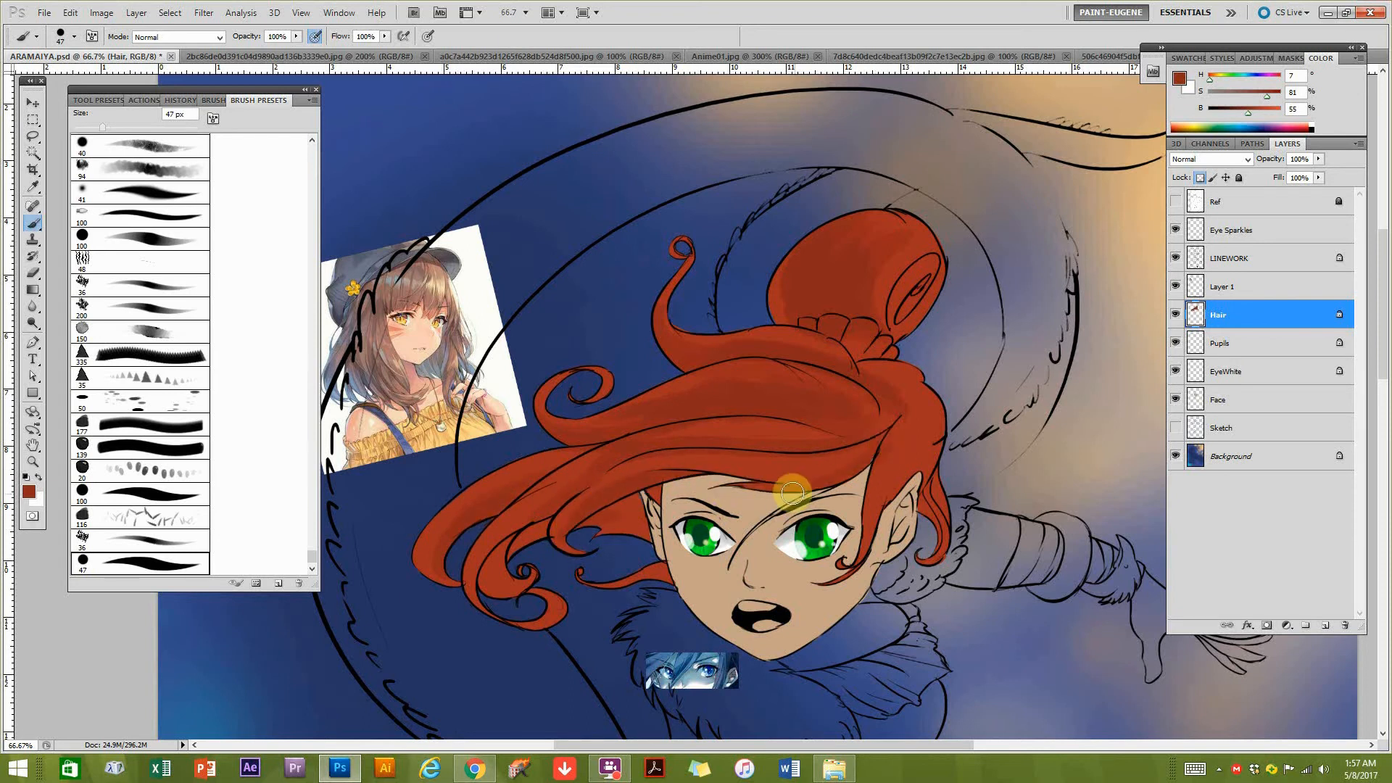
left_click_drag(912, 425, 880, 526)
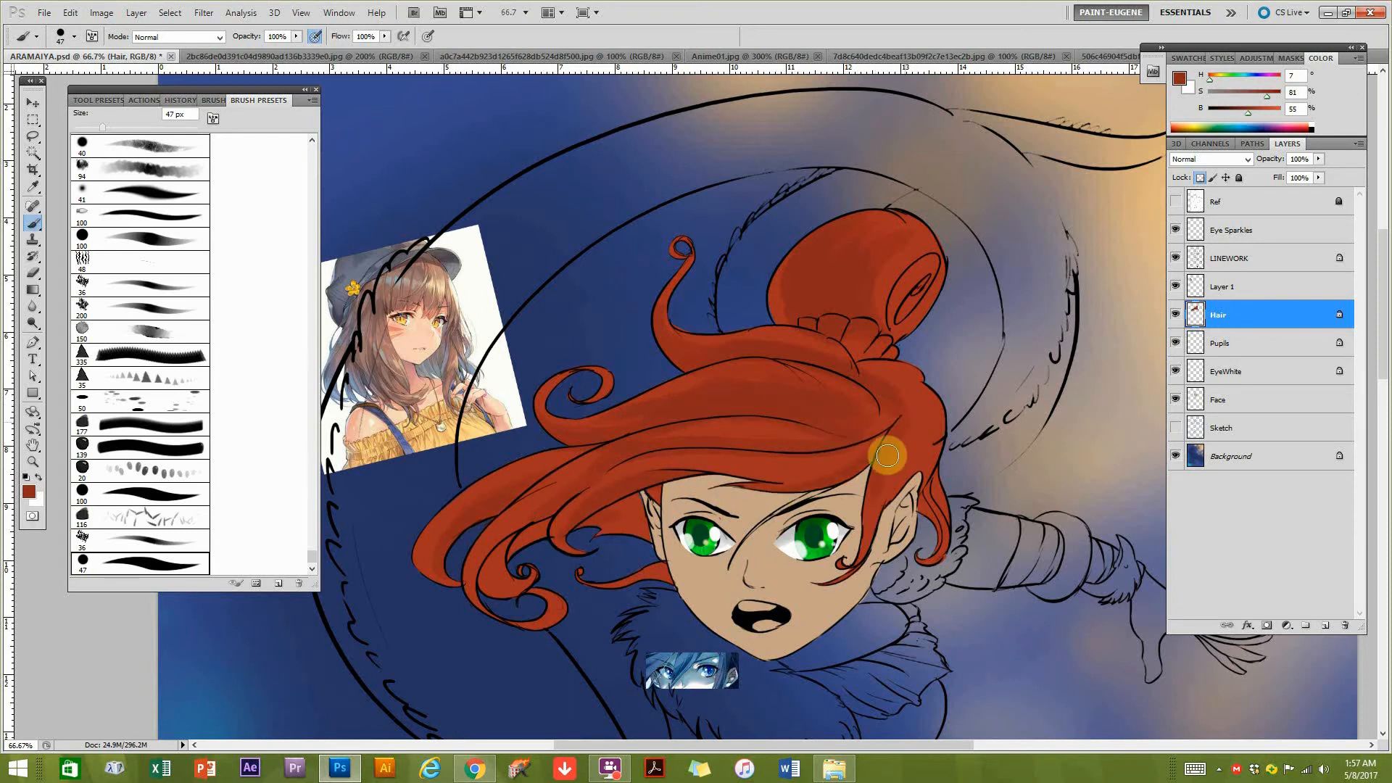
left_click_drag(932, 486, 945, 515)
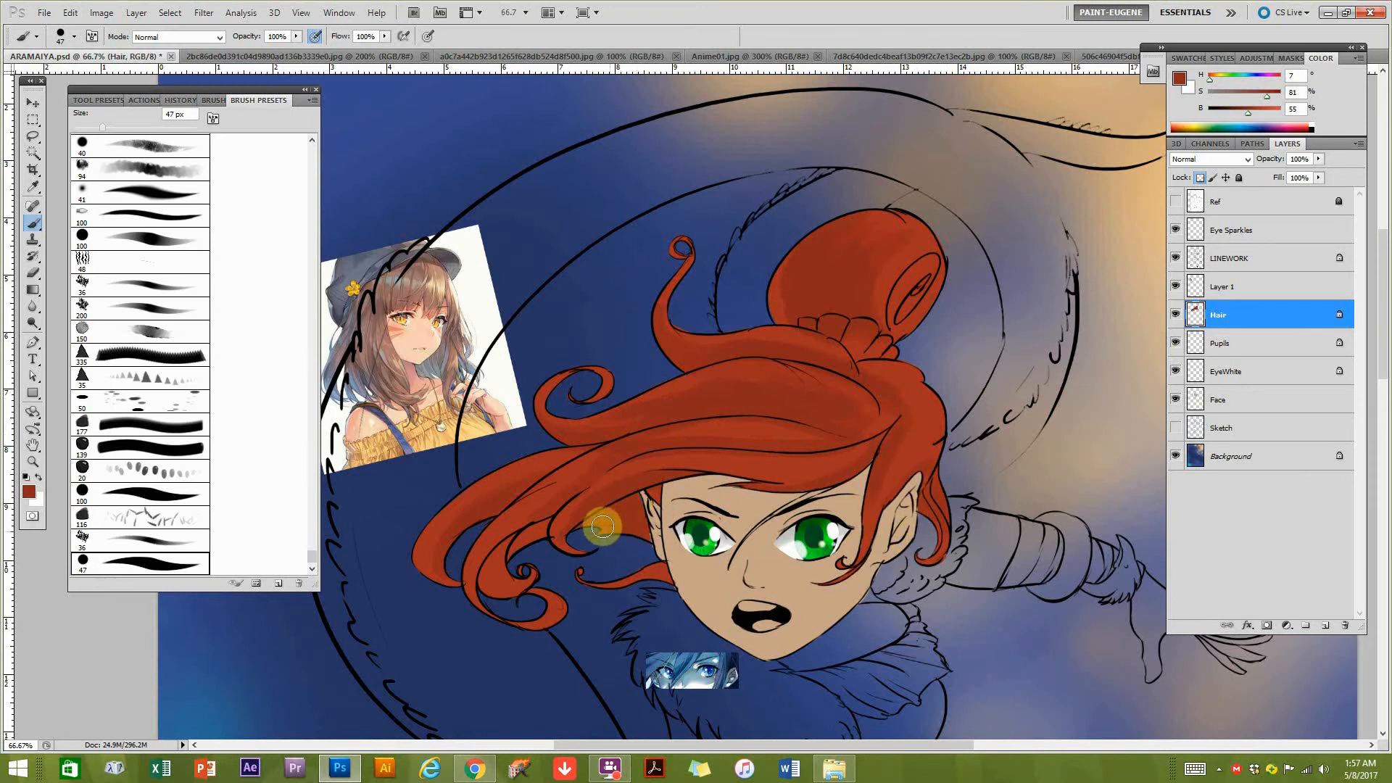
left_click_drag(661, 498, 647, 497)
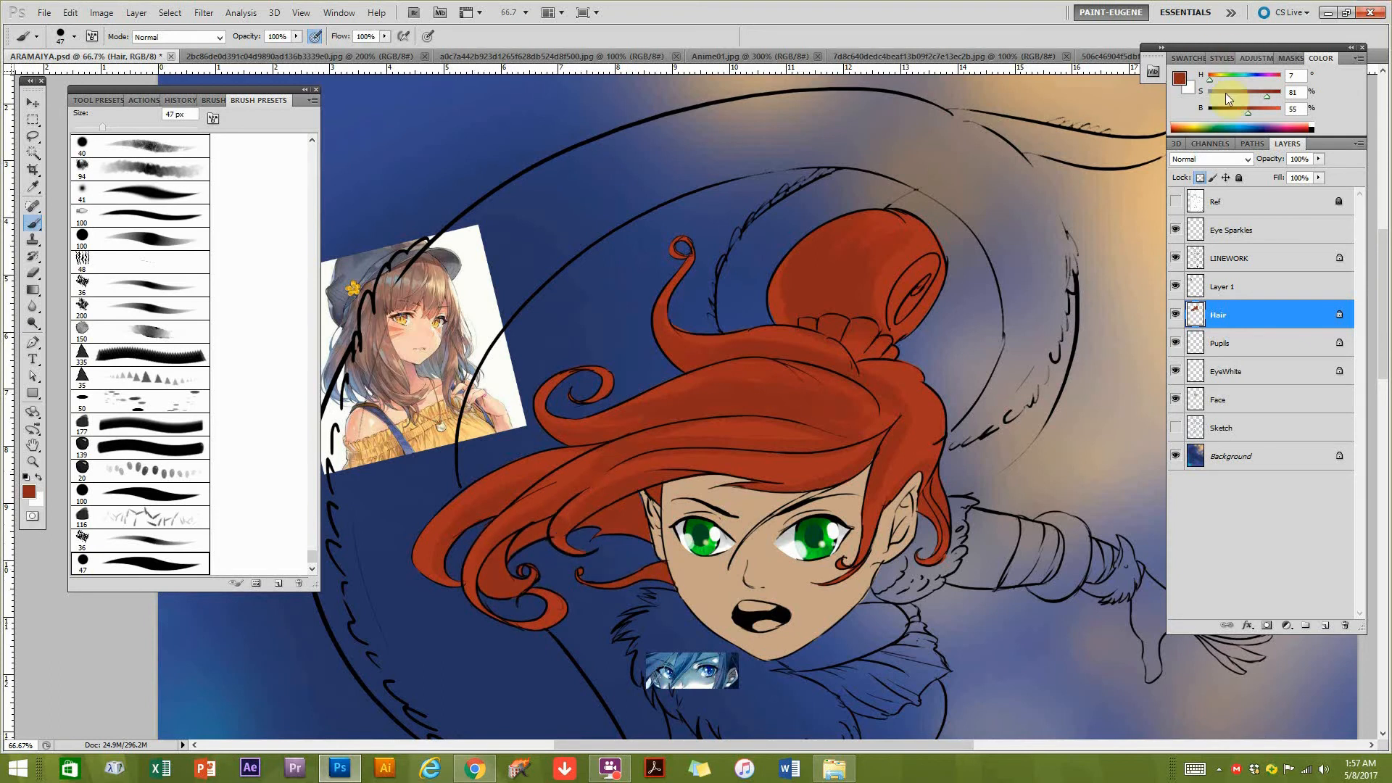
Deepen the bun's shadows with the red darkened to 41% brightness and blend them using a 58% brightness red.
mouse_move(794, 312)
left_mouse_down()
mouse_move(820, 279)
mouse_move(825, 325)
mouse_move(830, 288)
mouse_move(803, 304)
left_mouse_up()
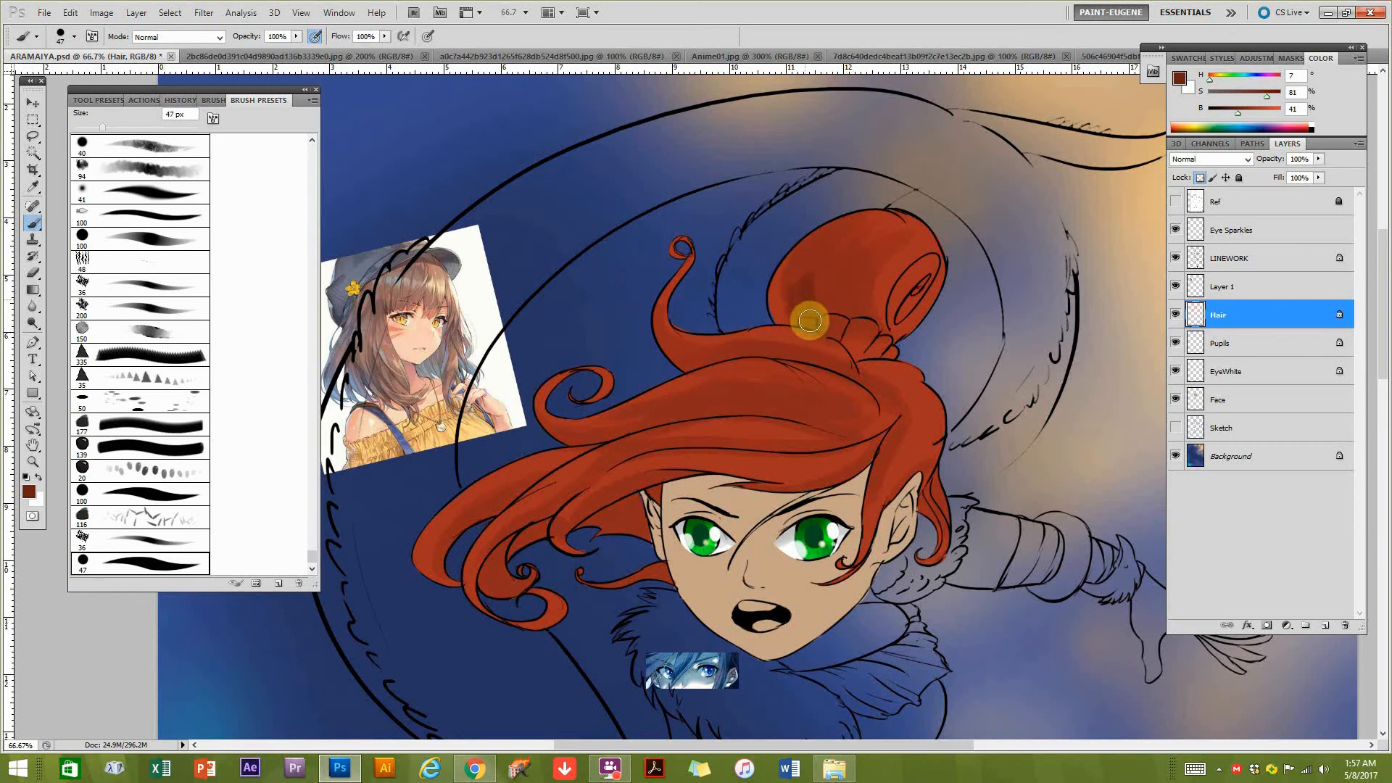
mouse_move(846, 240)
left_mouse_down()
mouse_move(810, 299)
mouse_move(856, 228)
mouse_move(835, 293)
mouse_move(840, 253)
mouse_move(815, 255)
mouse_move(822, 283)
mouse_move(830, 237)
mouse_move(870, 226)
mouse_move(829, 277)
mouse_move(851, 265)
mouse_move(870, 328)
mouse_move(873, 257)
mouse_move(848, 333)
mouse_move(848, 236)
mouse_move(819, 317)
mouse_move(871, 221)
mouse_move(834, 305)
mouse_move(812, 265)
mouse_move(849, 222)
left_mouse_up()
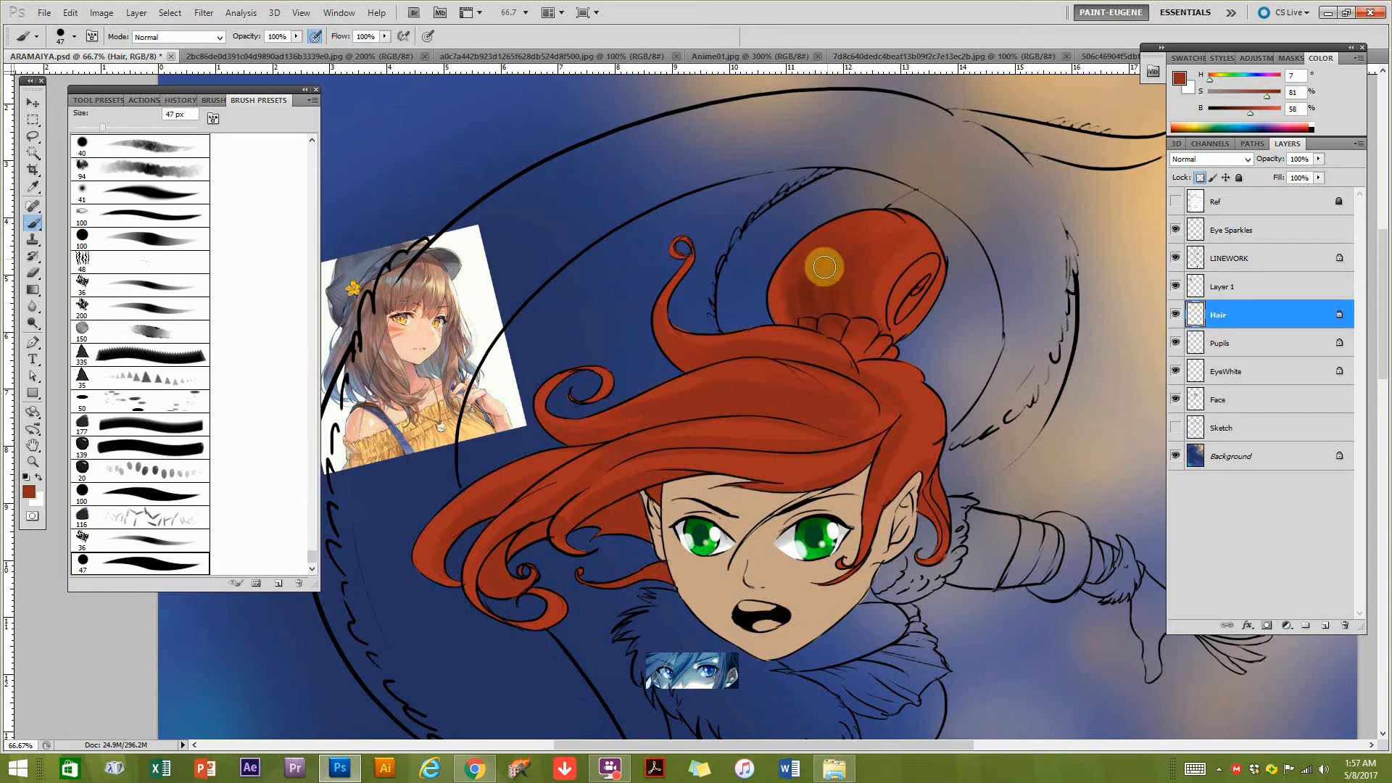
left_click_drag(838, 239, 854, 223)
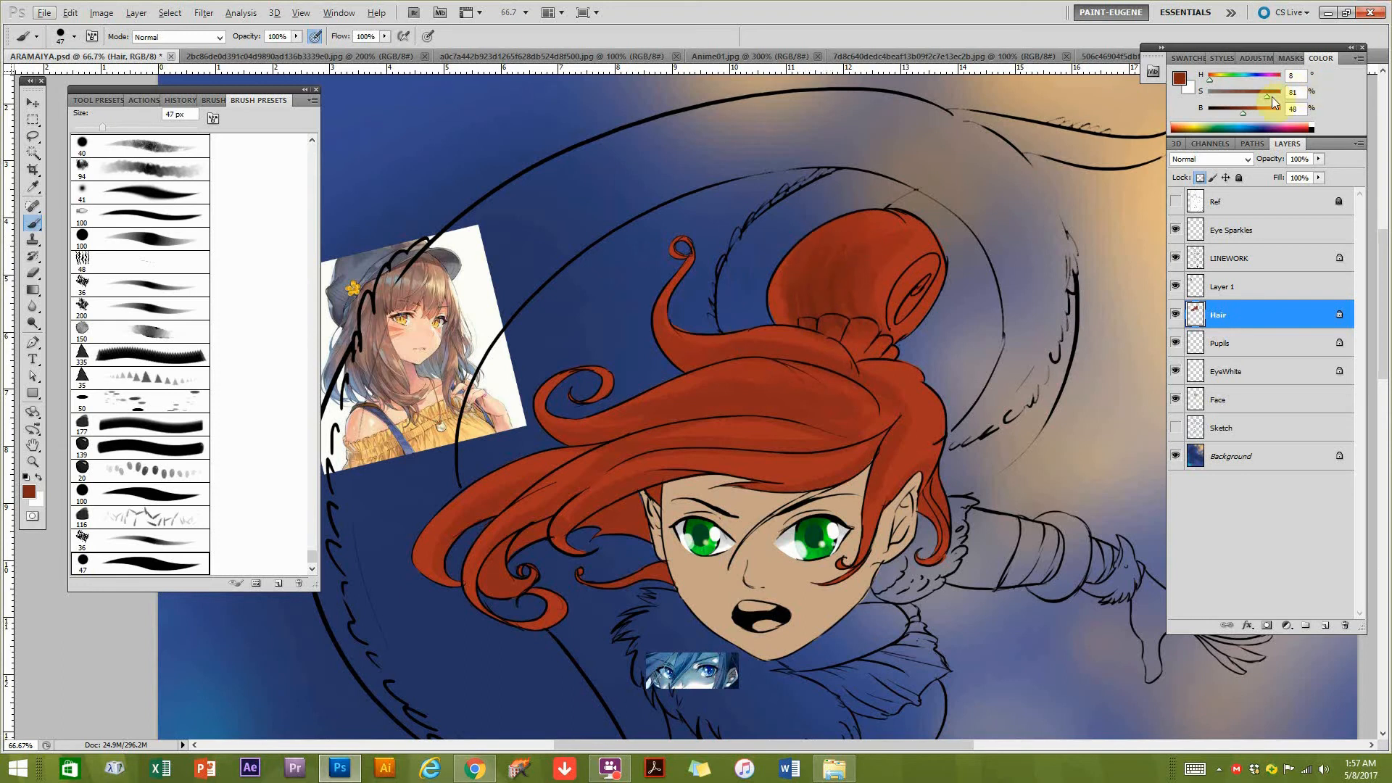
Blend the bun's shading with a 49% brightness red, and deepen the crown, fringe and side locks with the red at 43% brightness.
left_click(824, 254, "alt")
left_click(816, 313)
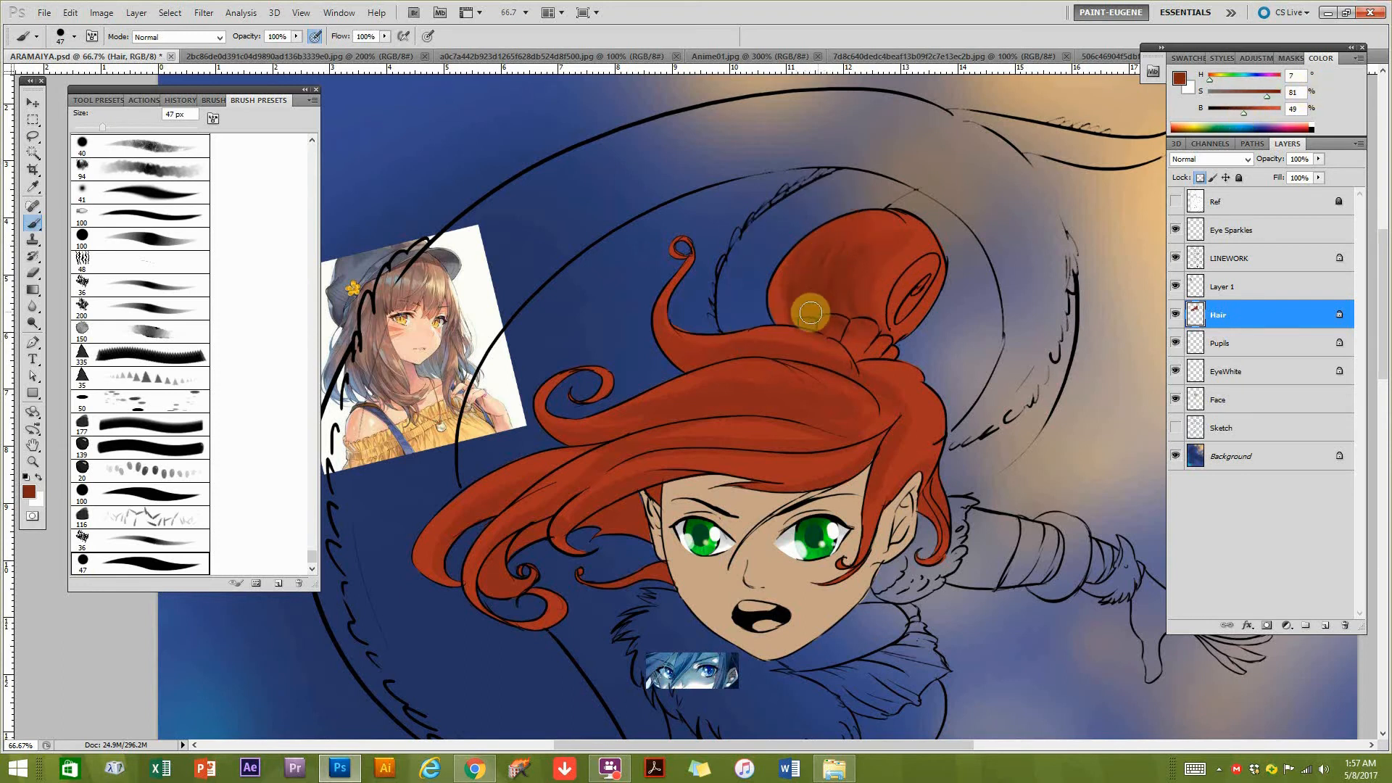
left_click(1239, 112)
mouse_move(792, 328)
left_mouse_down()
mouse_move(796, 285)
mouse_move(828, 326)
mouse_move(841, 293)
mouse_move(809, 289)
mouse_move(811, 254)
mouse_move(869, 305)
mouse_move(788, 324)
mouse_move(780, 306)
mouse_move(819, 278)
mouse_move(799, 283)
mouse_move(790, 265)
mouse_move(830, 233)
mouse_move(884, 230)
mouse_move(917, 289)
mouse_move(895, 321)
mouse_move(922, 276)
mouse_move(894, 293)
mouse_move(910, 296)
mouse_move(919, 270)
mouse_move(905, 311)
mouse_move(844, 327)
mouse_move(798, 362)
mouse_move(832, 368)
mouse_move(701, 362)
mouse_move(673, 377)
mouse_move(692, 367)
mouse_move(651, 348)
mouse_move(794, 355)
mouse_move(623, 314)
mouse_move(719, 350)
mouse_move(793, 344)
mouse_move(737, 349)
mouse_move(651, 315)
mouse_move(747, 345)
mouse_move(705, 354)
mouse_move(646, 286)
mouse_move(661, 333)
mouse_move(647, 294)
mouse_move(697, 354)
mouse_move(656, 270)
mouse_move(763, 356)
mouse_move(909, 374)
mouse_move(858, 384)
mouse_move(884, 419)
mouse_move(619, 425)
mouse_move(739, 414)
mouse_move(712, 408)
mouse_move(545, 447)
mouse_move(569, 427)
mouse_move(838, 423)
left_mouse_up()
left_click_drag(723, 480, 758, 426)
mouse_move(552, 478)
left_mouse_down()
mouse_move(674, 394)
mouse_move(651, 410)
mouse_move(924, 393)
mouse_move(756, 422)
mouse_move(923, 392)
mouse_move(764, 424)
mouse_move(863, 416)
mouse_move(741, 421)
mouse_move(648, 465)
mouse_move(680, 432)
mouse_move(621, 490)
mouse_move(663, 430)
mouse_move(736, 427)
mouse_move(652, 488)
mouse_move(669, 455)
mouse_move(616, 468)
mouse_move(687, 455)
mouse_move(634, 482)
mouse_move(676, 480)
mouse_move(574, 477)
mouse_move(552, 490)
mouse_move(578, 472)
mouse_move(591, 529)
mouse_move(672, 529)
mouse_move(697, 514)
mouse_move(565, 513)
mouse_move(487, 474)
mouse_move(515, 456)
mouse_move(486, 520)
mouse_move(500, 461)
mouse_move(567, 440)
left_mouse_up()
left_click_drag(911, 319, 774, 404)
mouse_move(801, 459)
left_mouse_down()
mouse_move(813, 455)
mouse_move(786, 466)
mouse_move(763, 557)
left_mouse_up()
left_click_drag(812, 435, 770, 571)
mouse_move(756, 471)
left_mouse_down()
mouse_move(892, 441)
mouse_move(936, 401)
left_mouse_up()
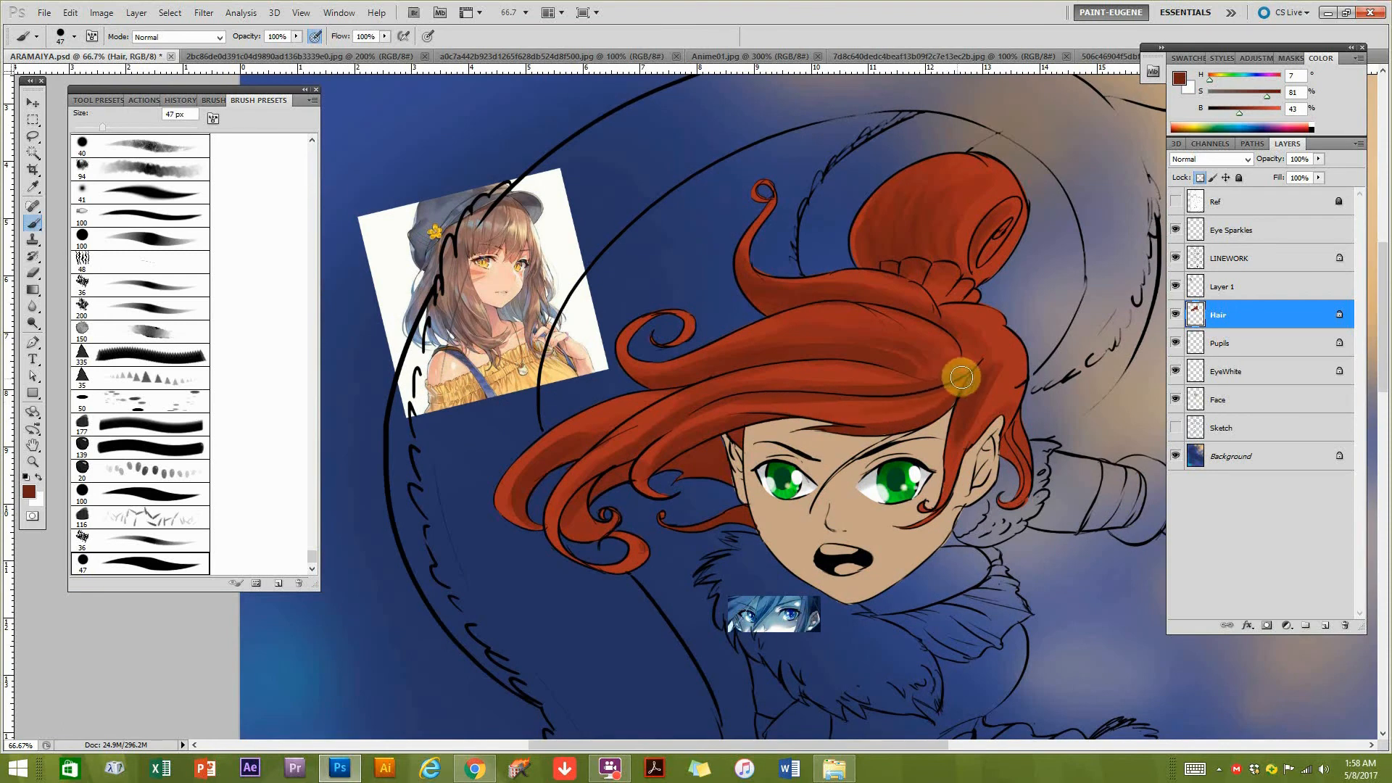
left_click_drag(949, 439, 888, 435)
left_click_drag(897, 288, 910, 327)
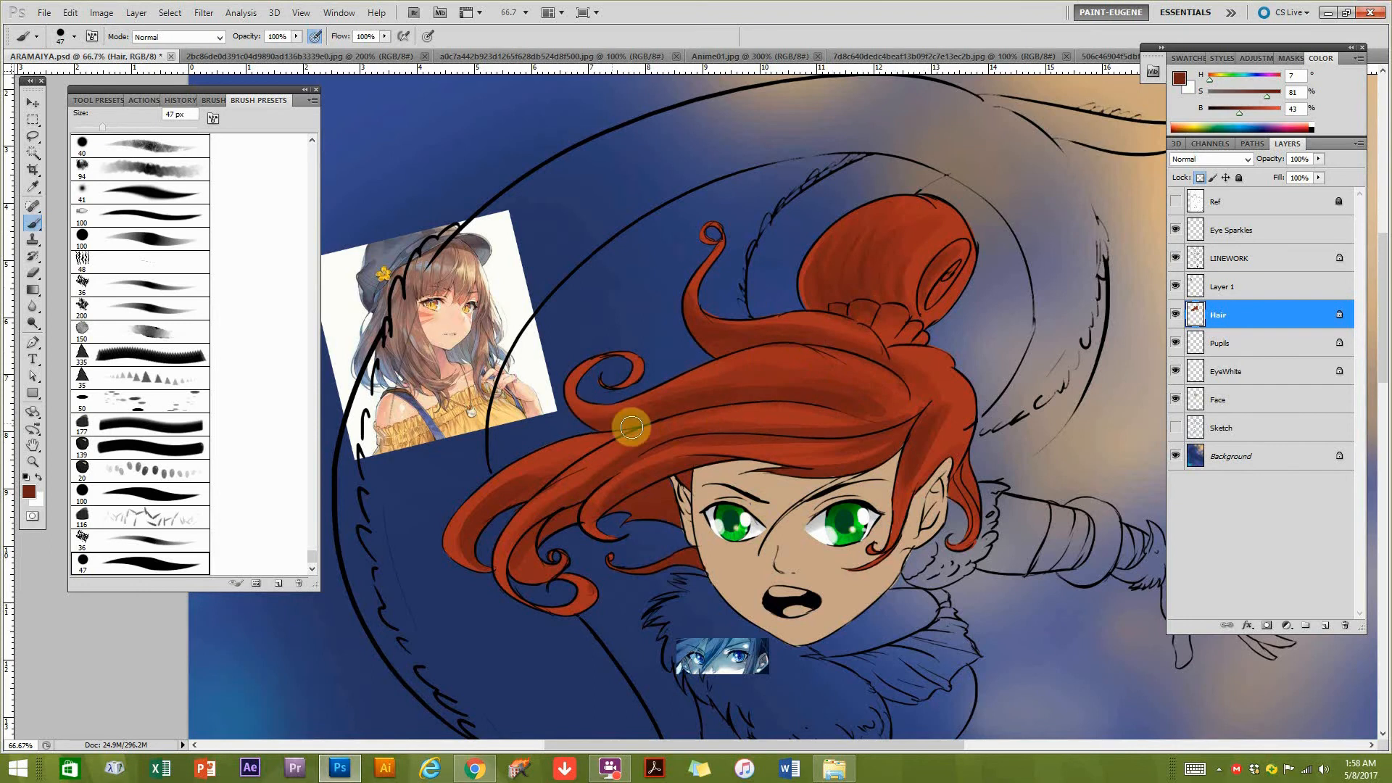
Examine the reference painting's hair up close at up to 500%, studying the fringe strands, thin strokes and highlights.
mouse_move(758, 396)
left_mouse_down()
mouse_move(742, 413)
mouse_move(495, 421)
left_mouse_up()
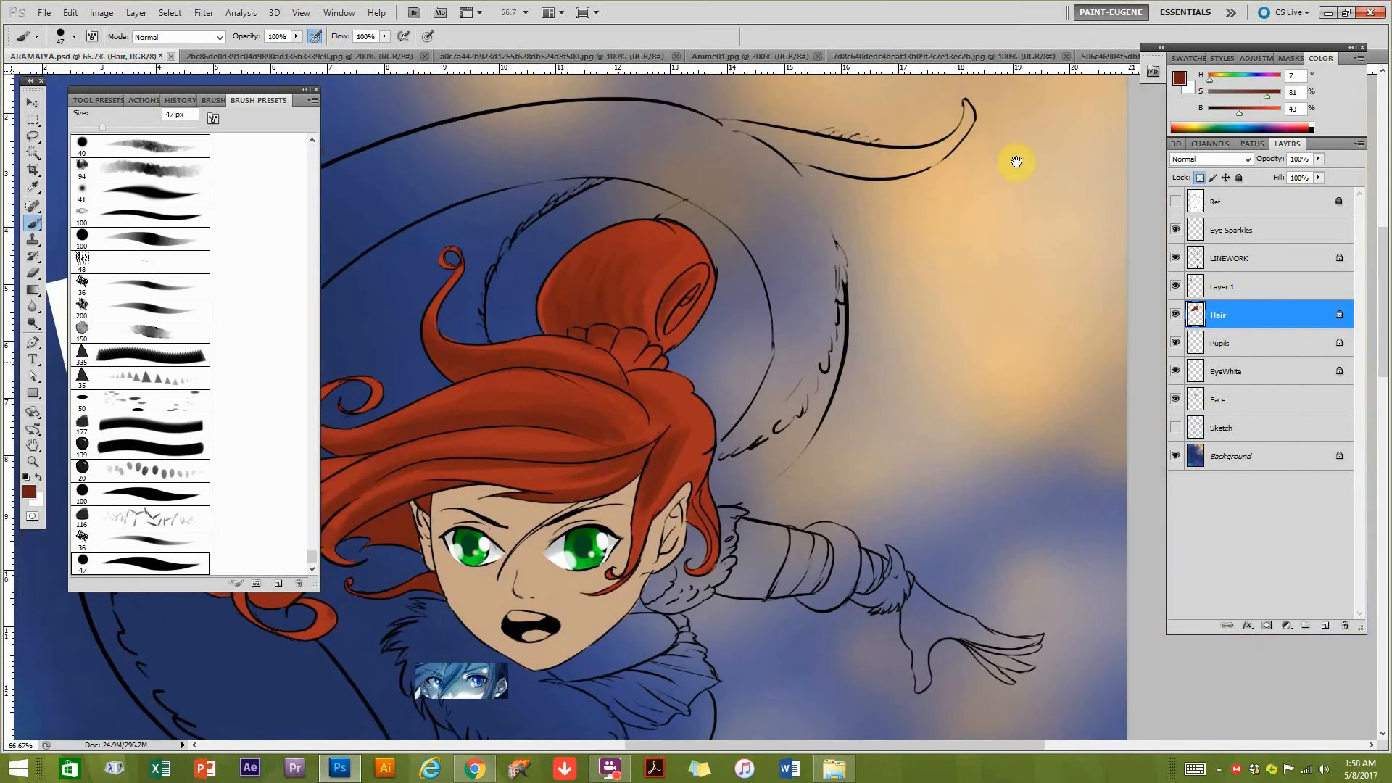
mouse_move(605, 420)
left_mouse_down()
mouse_move(789, 358)
mouse_move(850, 361)
left_mouse_up()
left_click_drag(416, 278, 468, 282)
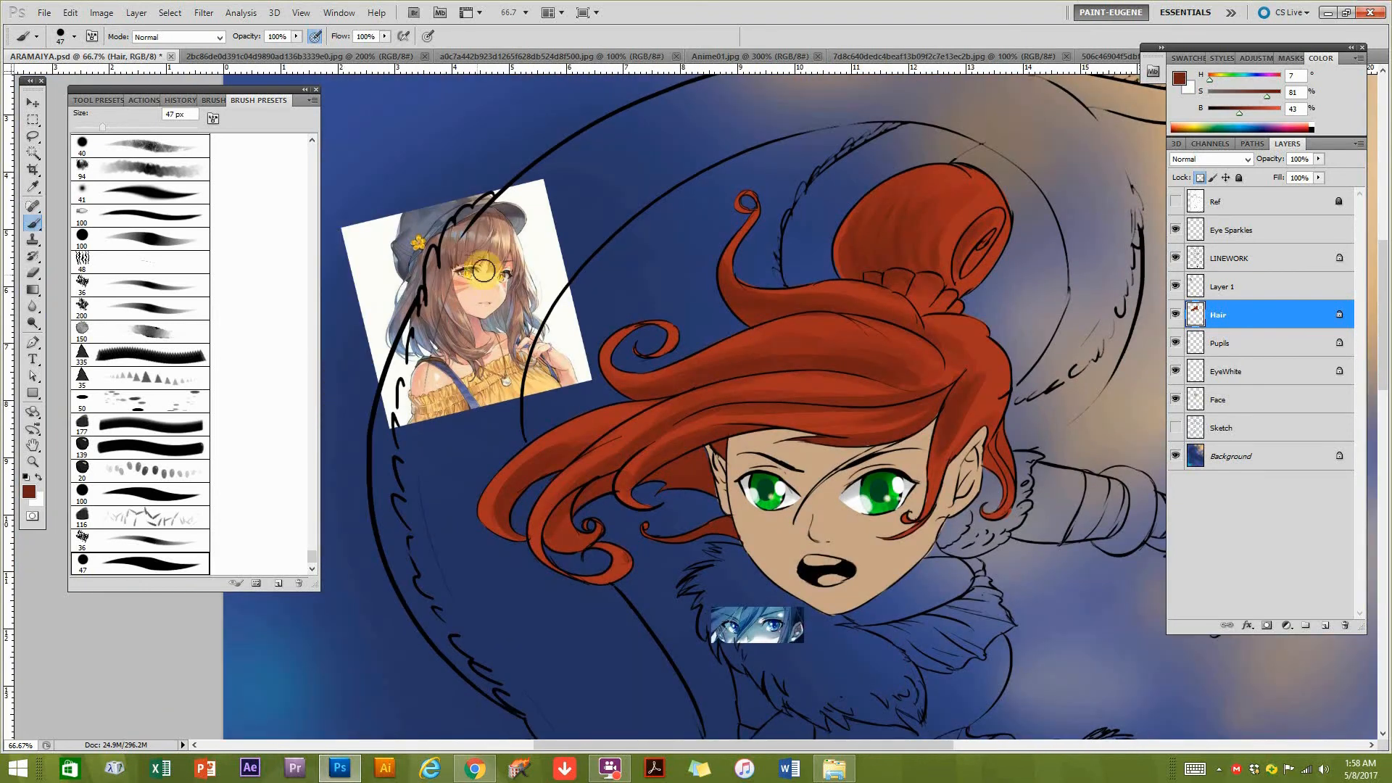
left_click(505, 253)
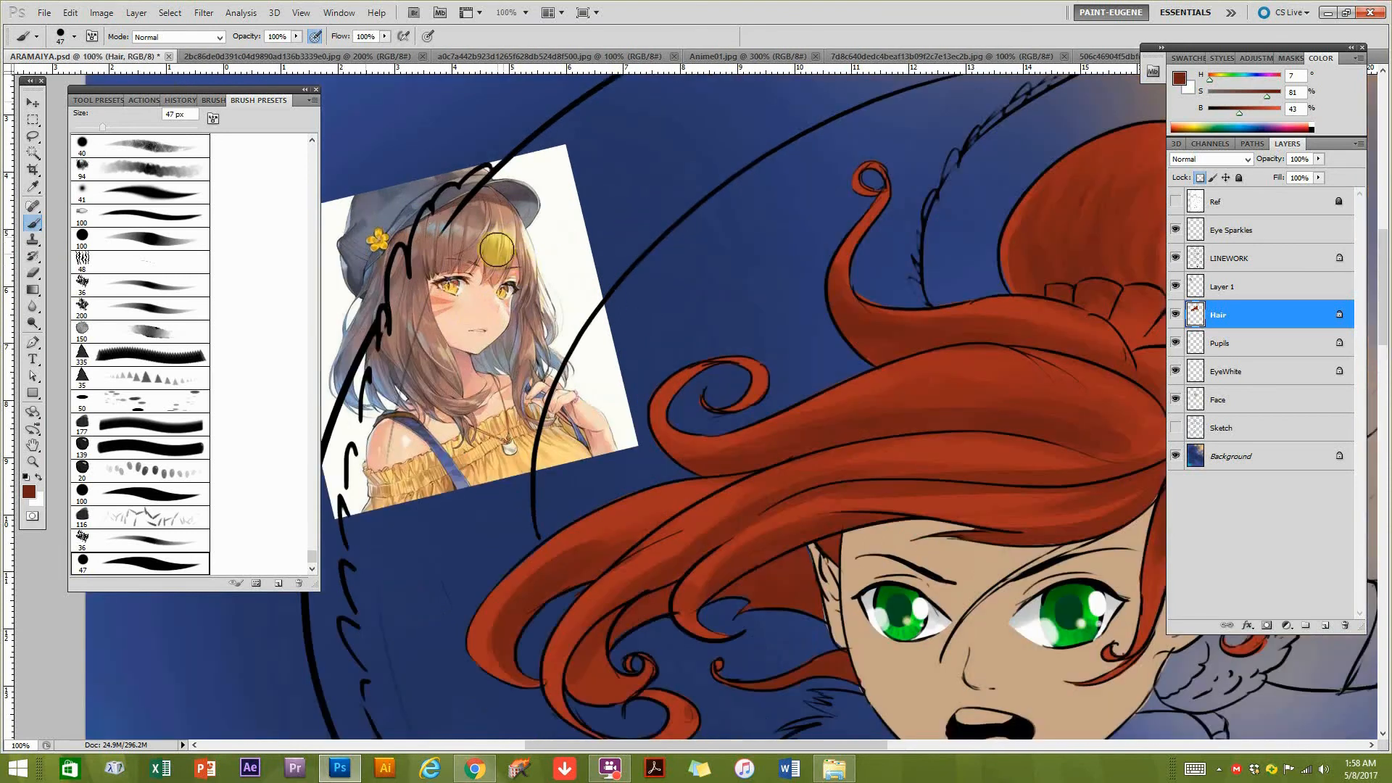
left_click(497, 250, "alt")
left_click(501, 257, "alt")
left_click(504, 258, "ctrl")
left_click(507, 259, "ctrl")
left_click(509, 259, "ctrl")
left_click(508, 259, "ctrl")
left_click(509, 259, "ctrl")
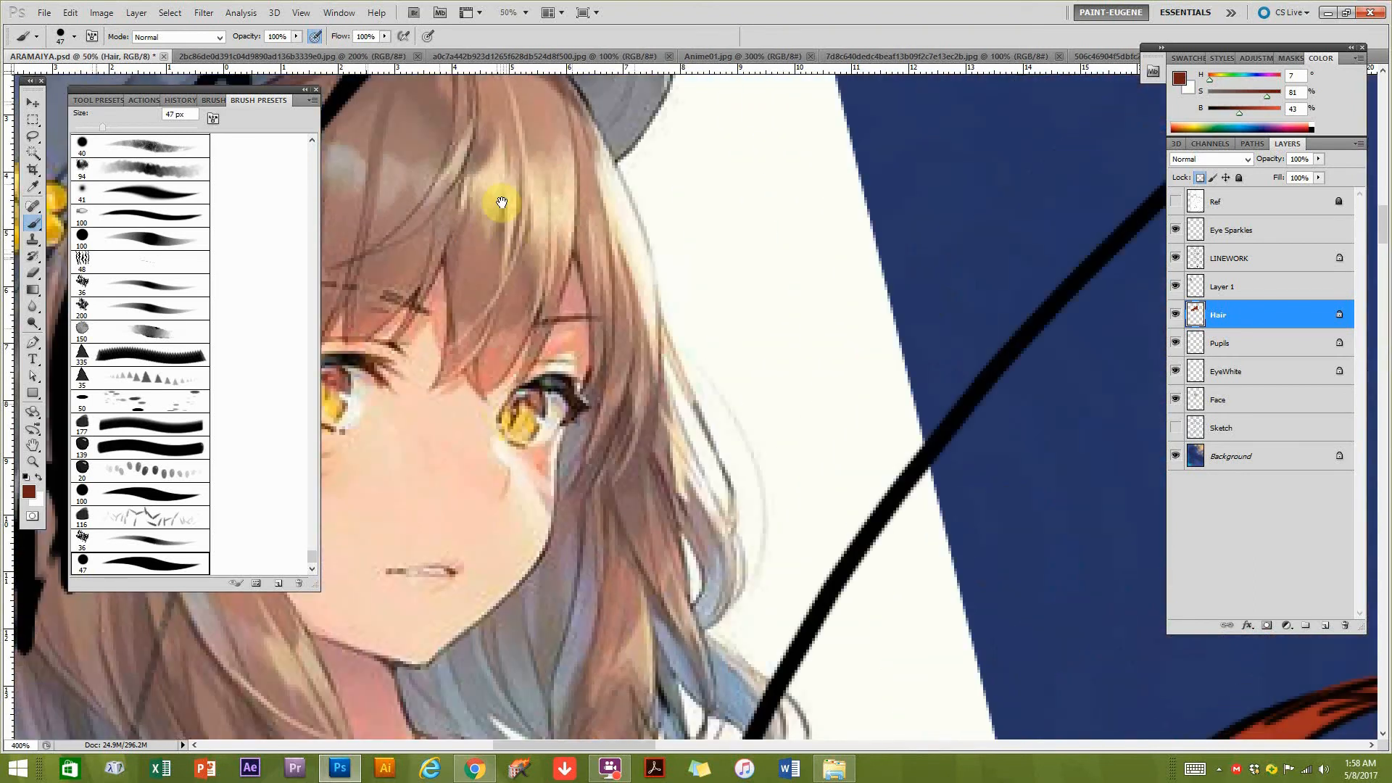
left_click(501, 203, "ctrl")
left_click_drag(499, 198, 584, 298)
key("bracketleft")
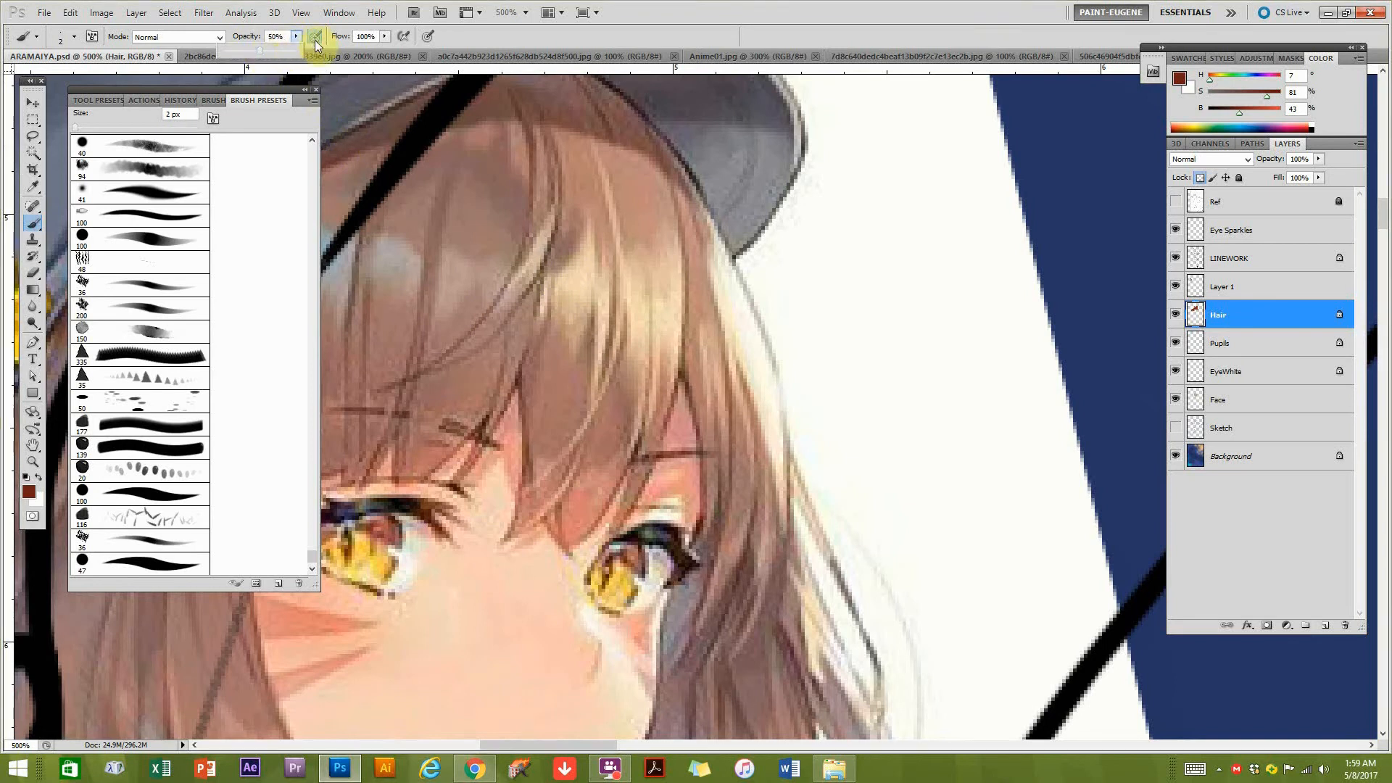
left_click_drag(276, 49, 301, 50)
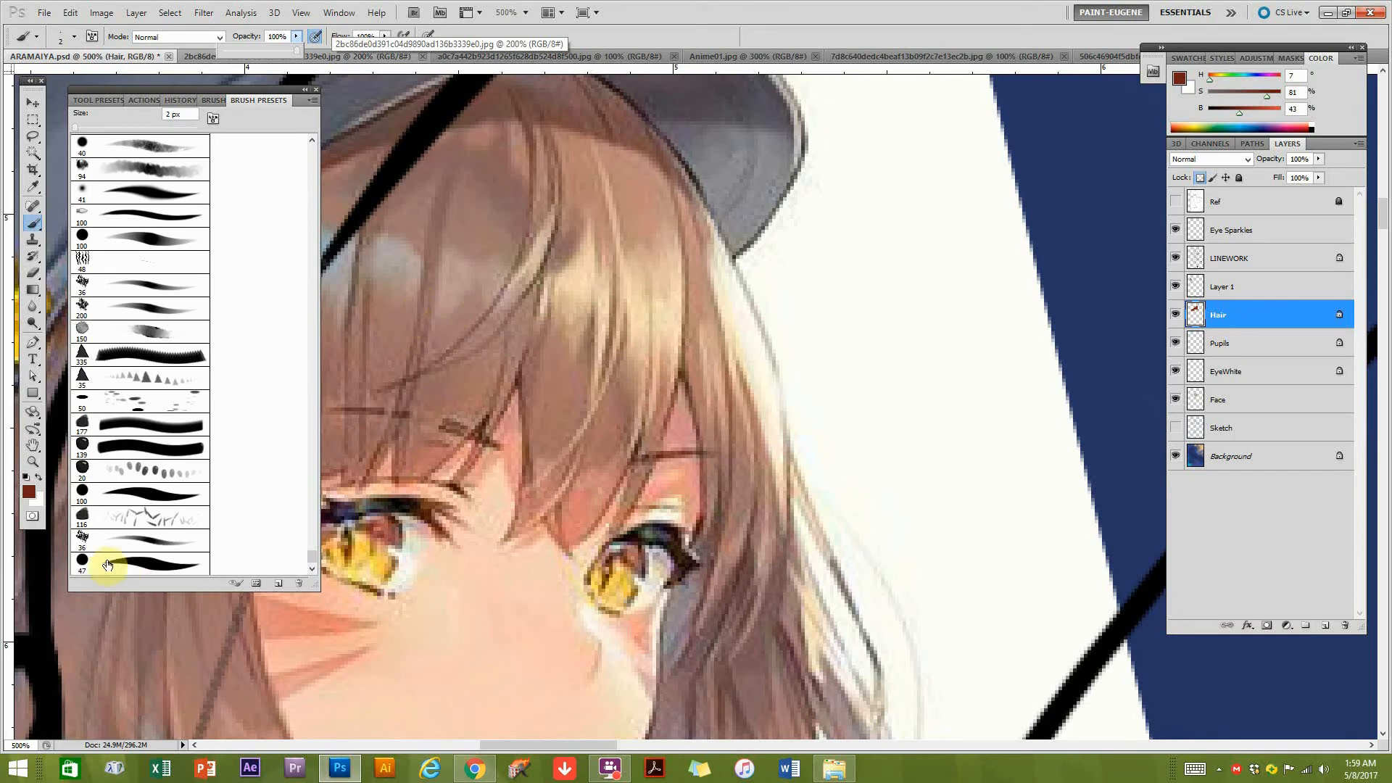
Examine the shading strokes on the character's flowing red hair at 300%, and view the whole figure at 50%.
left_click(885, 622, "alt")
left_click(916, 623, "alt")
left_click_drag(968, 548, 712, 362)
left_click_drag(899, 529, 290, 182)
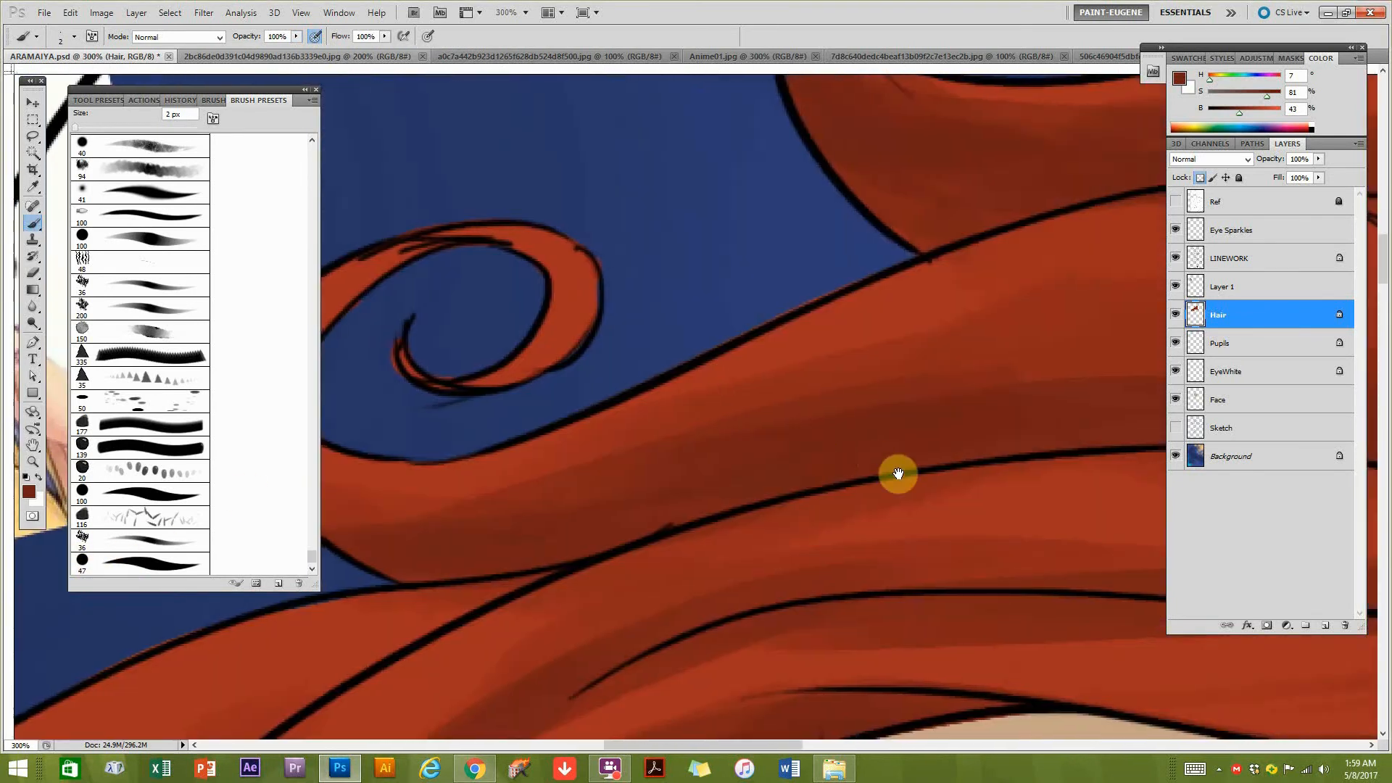
left_click(880, 464, "alt")
left_click(923, 491, "alt")
left_click(925, 500, "alt")
left_click(1058, 561, "alt")
left_click_drag(1056, 541, 783, 446)
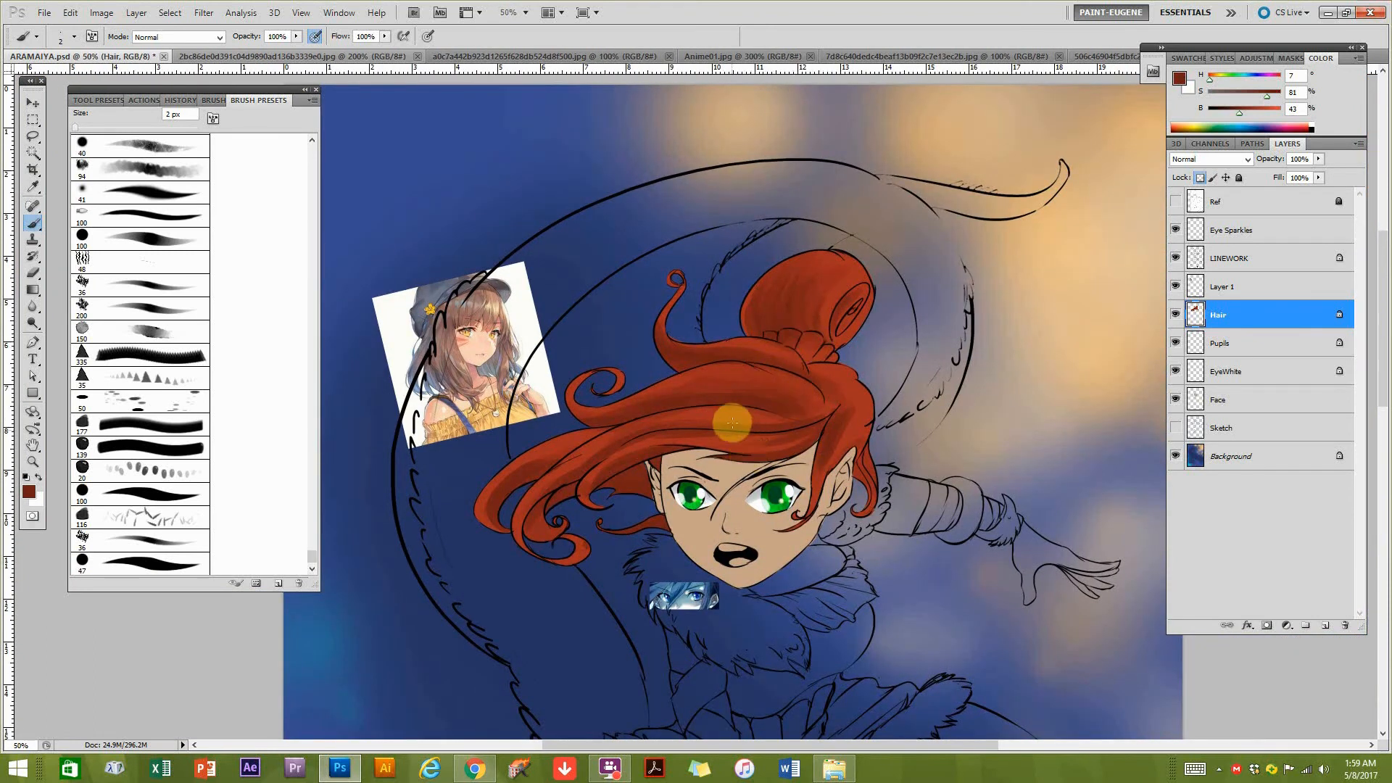
Set the brush size to 30 px and sample the warm peach from the background as the highlight colour.
left_click(810, 413, "ctrl")
left_click(817, 416, "ctrl")
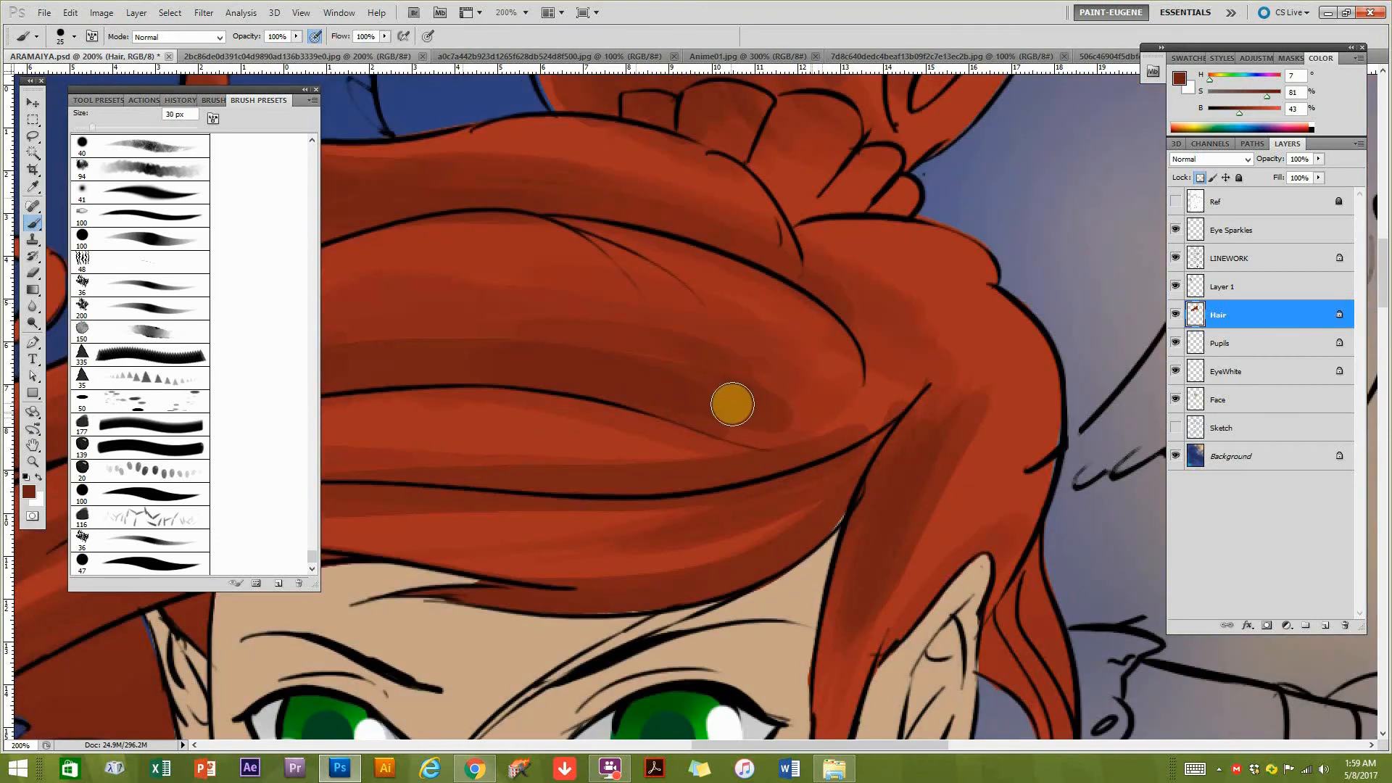
left_click(738, 419, "alt")
left_click(738, 419, "alt")
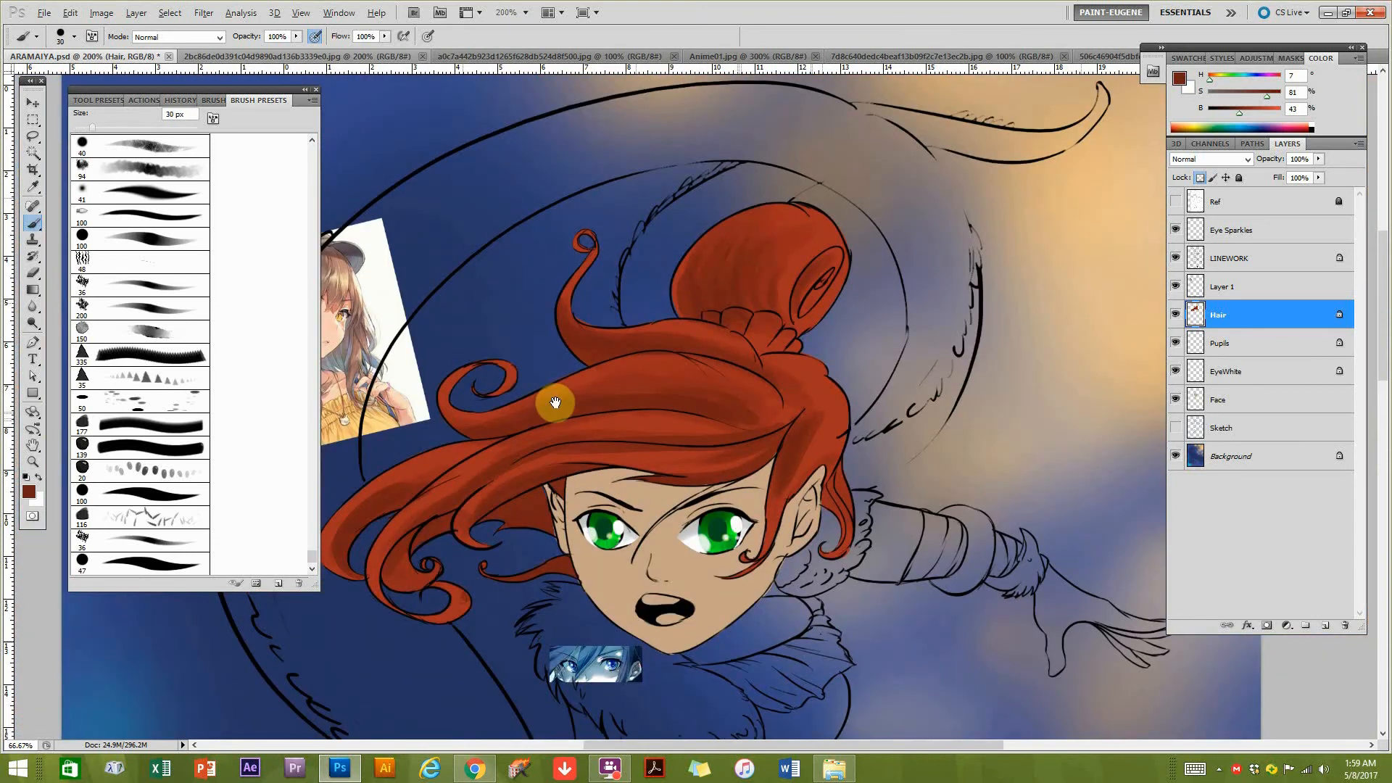
left_click(543, 359, "alt")
left_click(497, 342, "ctrl")
left_click_drag(814, 392, 617, 397)
left_click(1013, 279, "alt")
left_click_drag(615, 332, 646, 304)
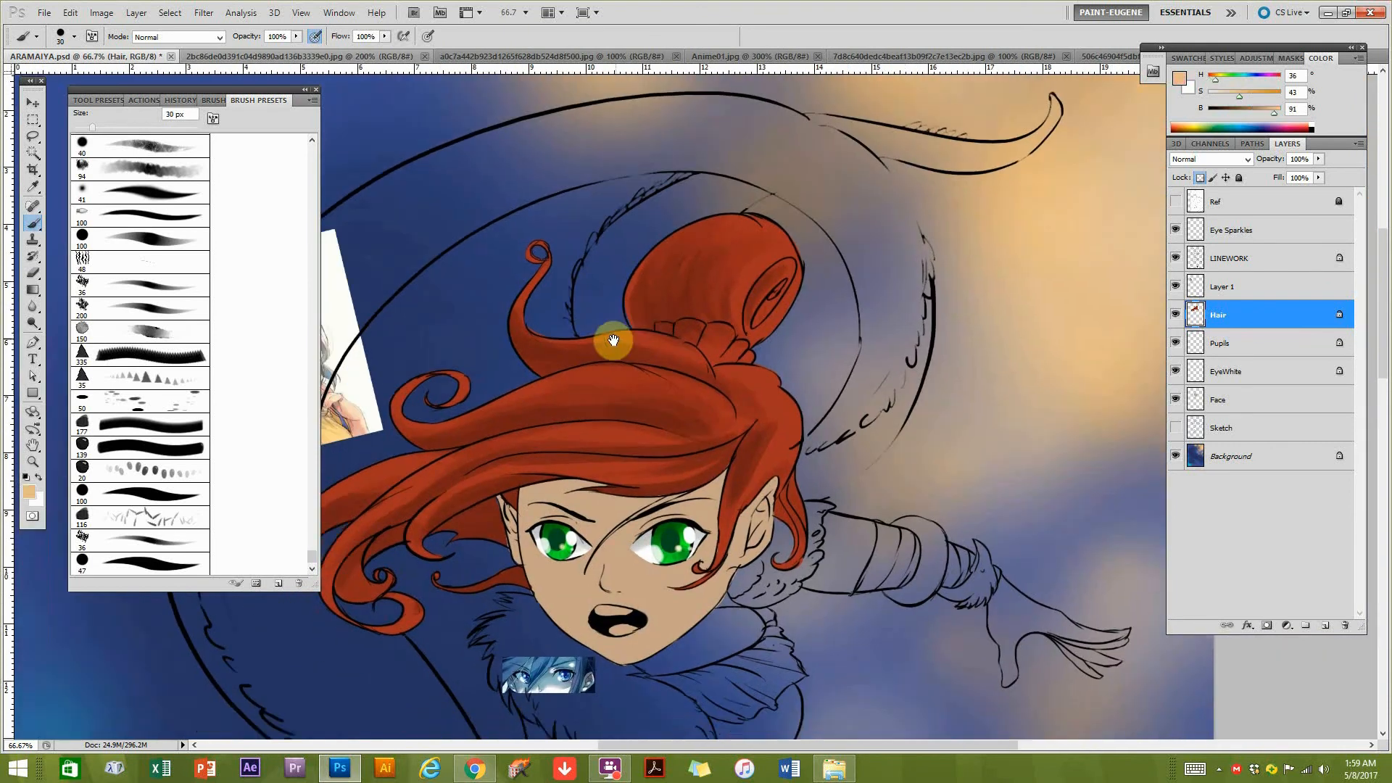
left_click_drag(285, 51, 377, 81)
mouse_move(641, 382)
left_mouse_down()
mouse_move(870, 435)
mouse_move(935, 428)
mouse_move(773, 462)
mouse_move(806, 460)
left_mouse_up()
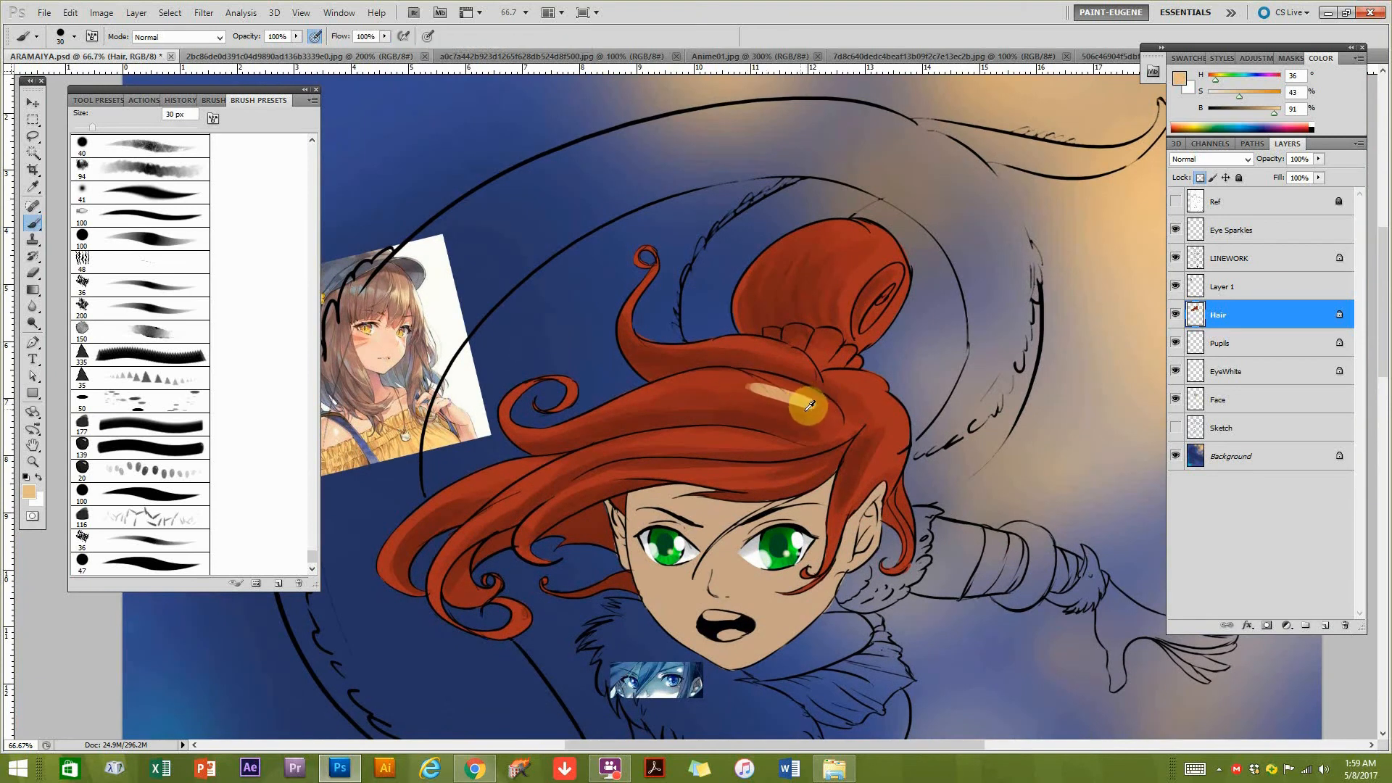
left_click(179, 101)
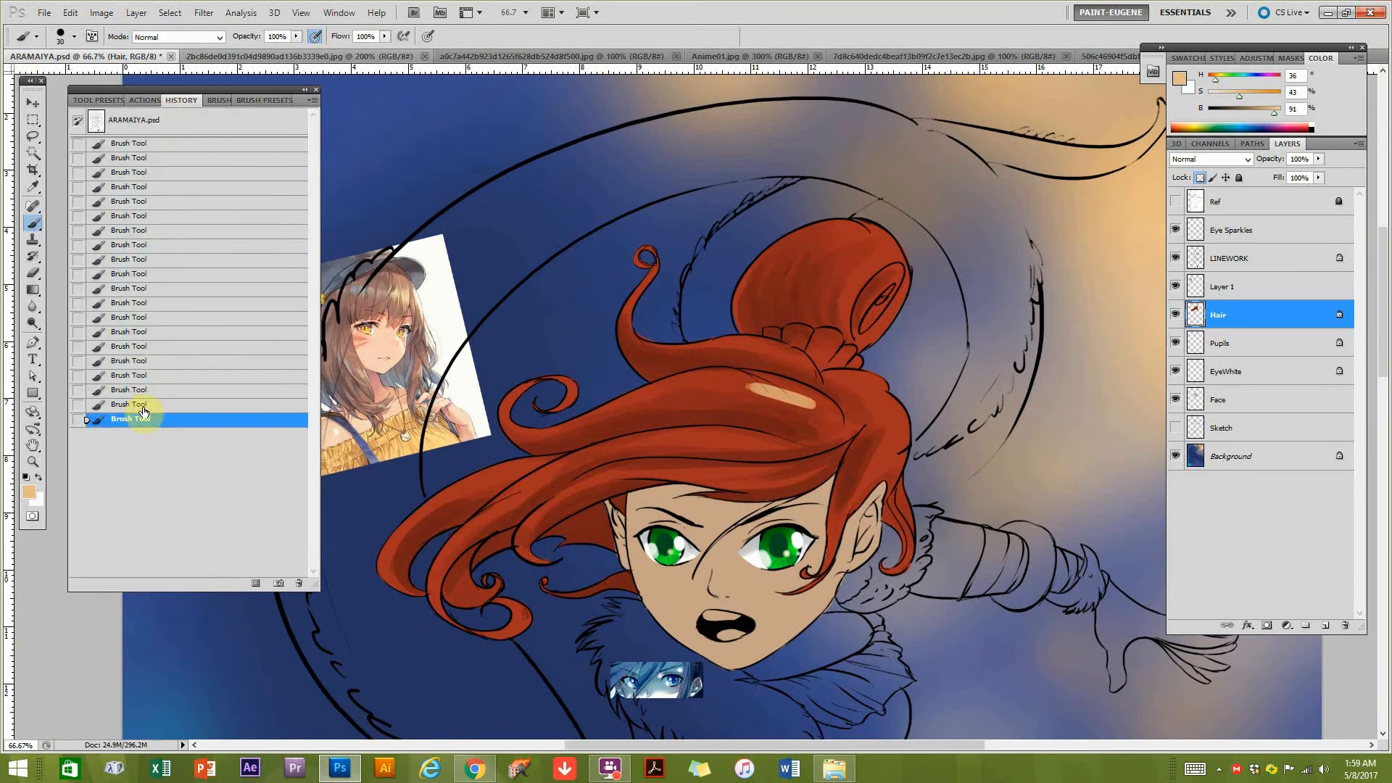
left_click(140, 403)
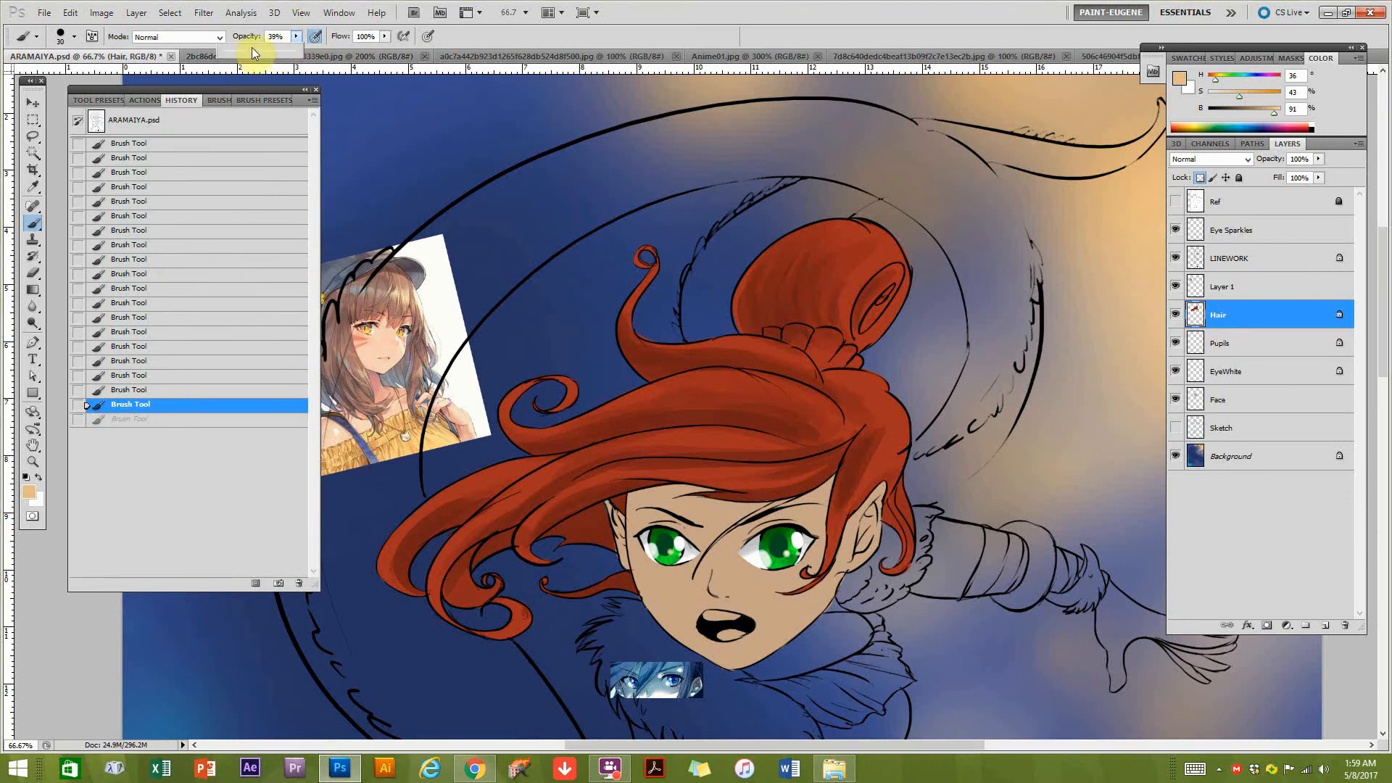
Paint soft peach highlights along the strands on the crown of the hair with the brush at 39% opacity.
mouse_move(814, 420)
left_mouse_down()
mouse_move(758, 394)
mouse_move(809, 400)
left_mouse_up()
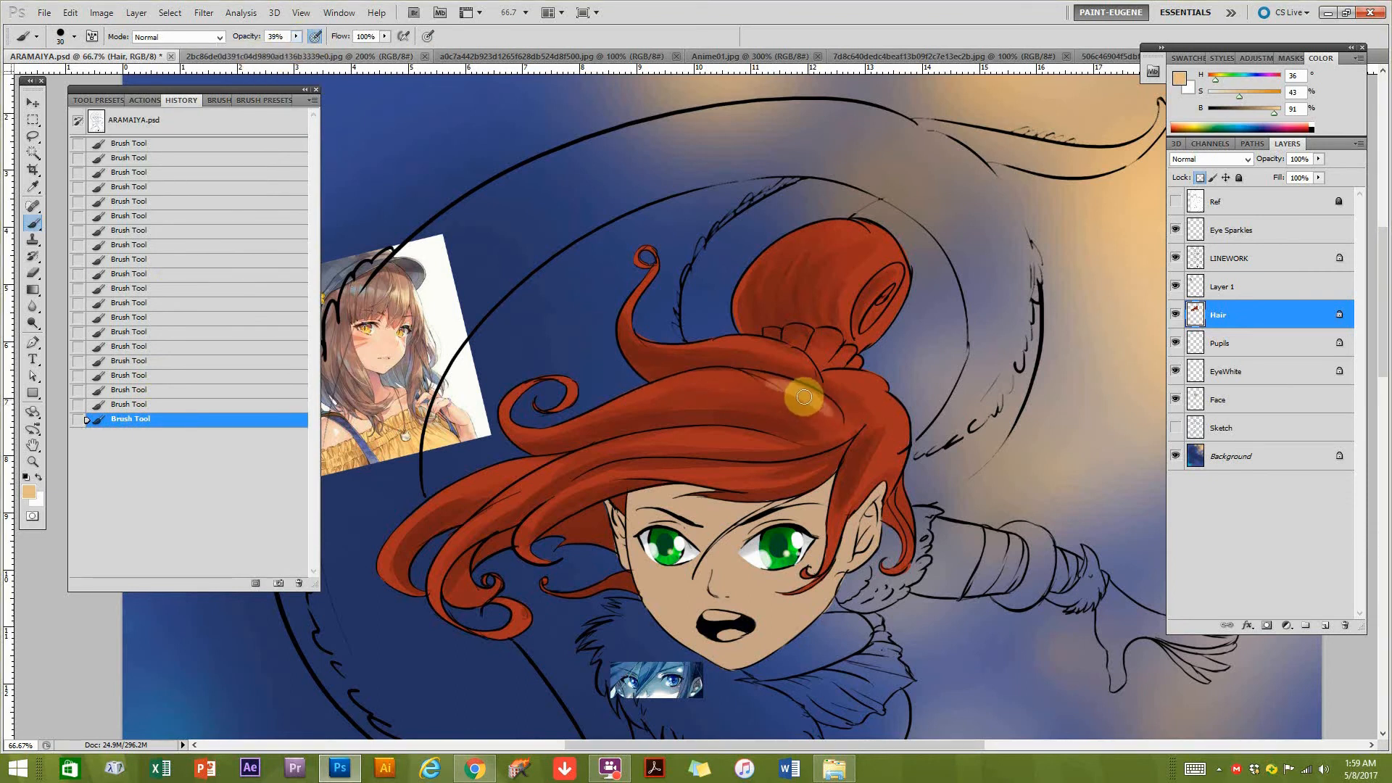
left_click_drag(723, 379, 778, 385)
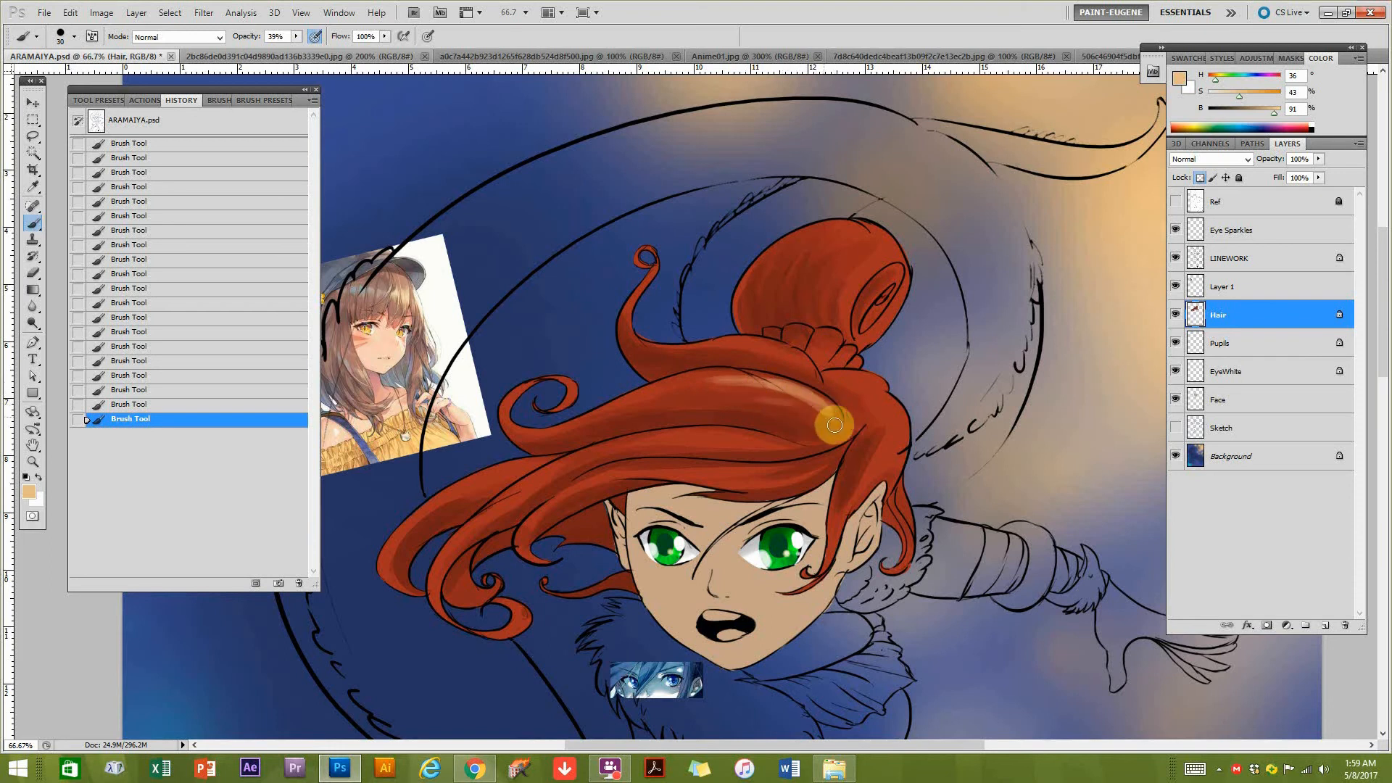
mouse_move(779, 446)
left_mouse_down()
mouse_move(667, 439)
mouse_move(685, 438)
left_mouse_up()
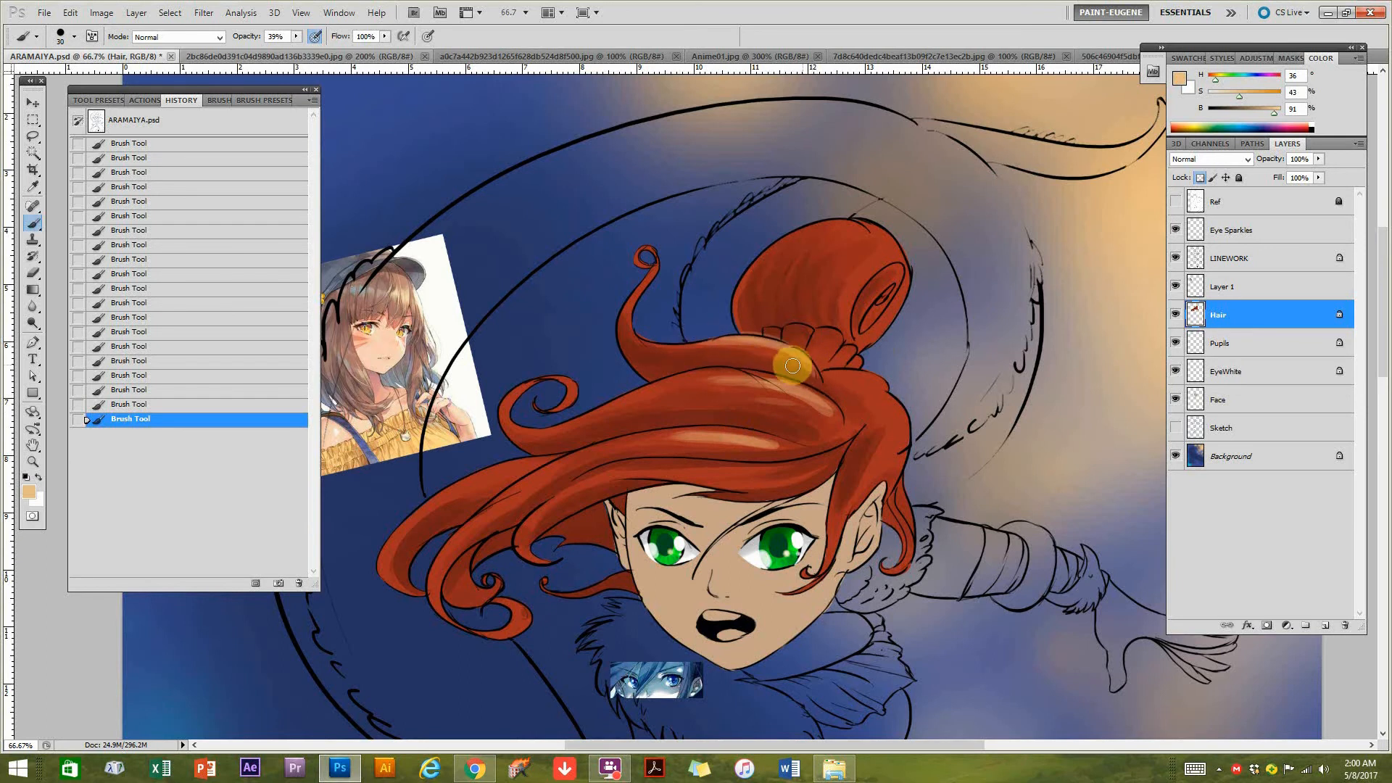
scroll(795, 389, "down", 2)
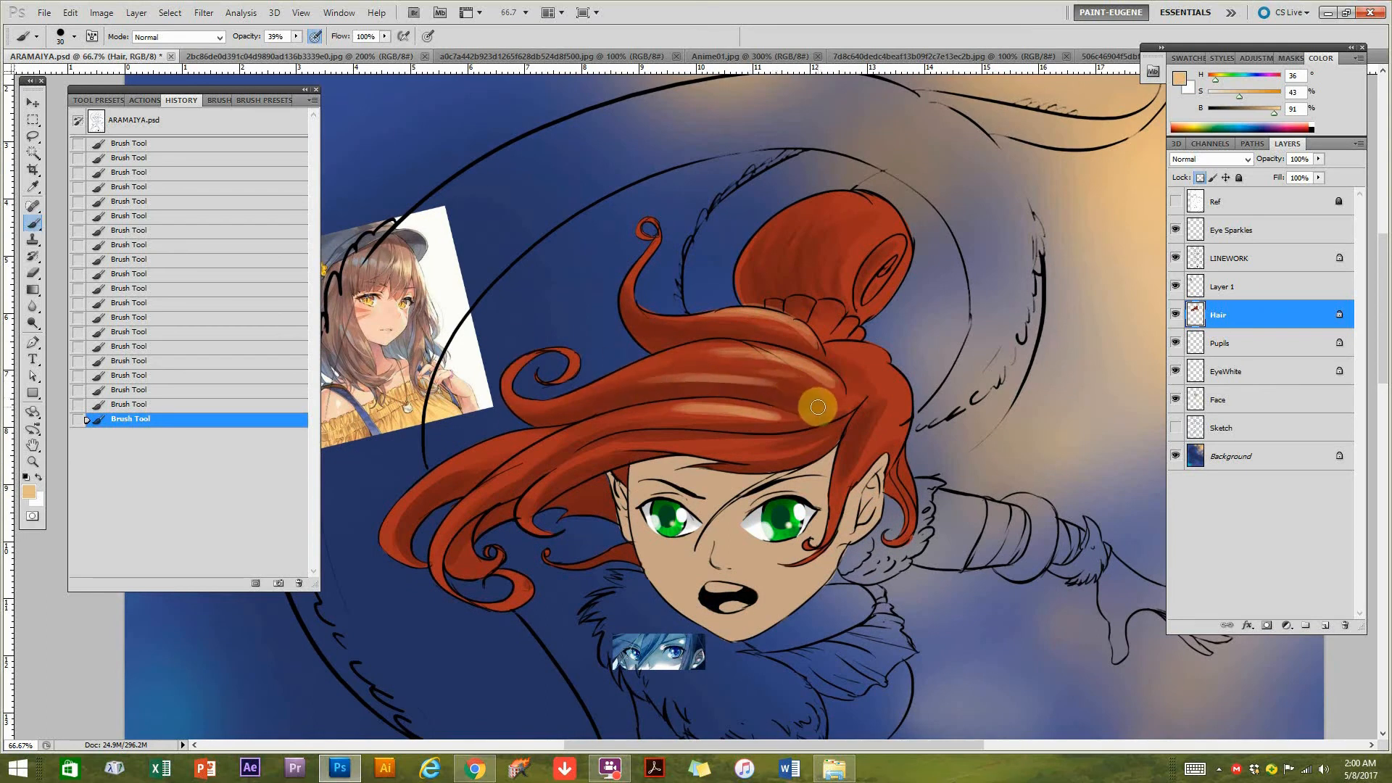
Refine the crown highlights by alternating strokes of dark reds and muted oranges sampled from the hair.
left_click(724, 390, "alt")
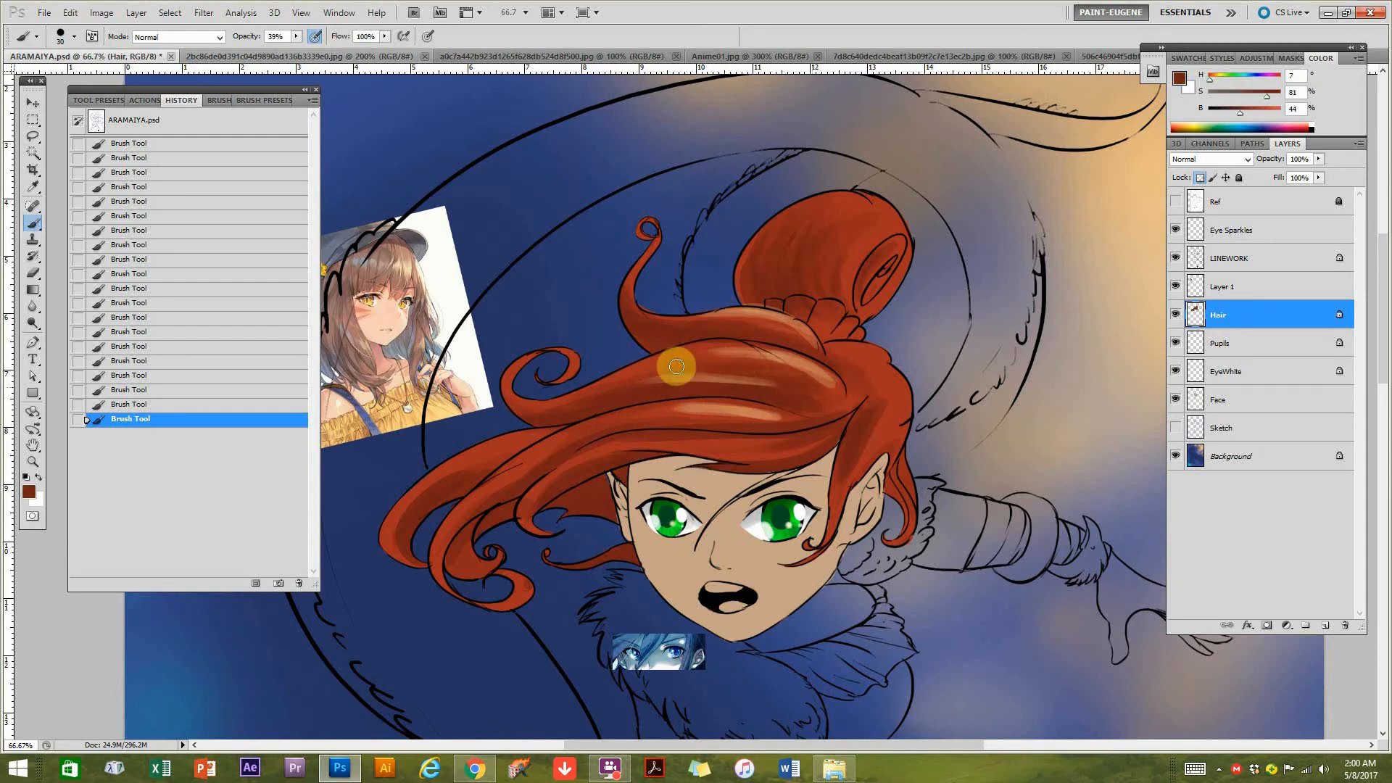
left_click(792, 360, "alt")
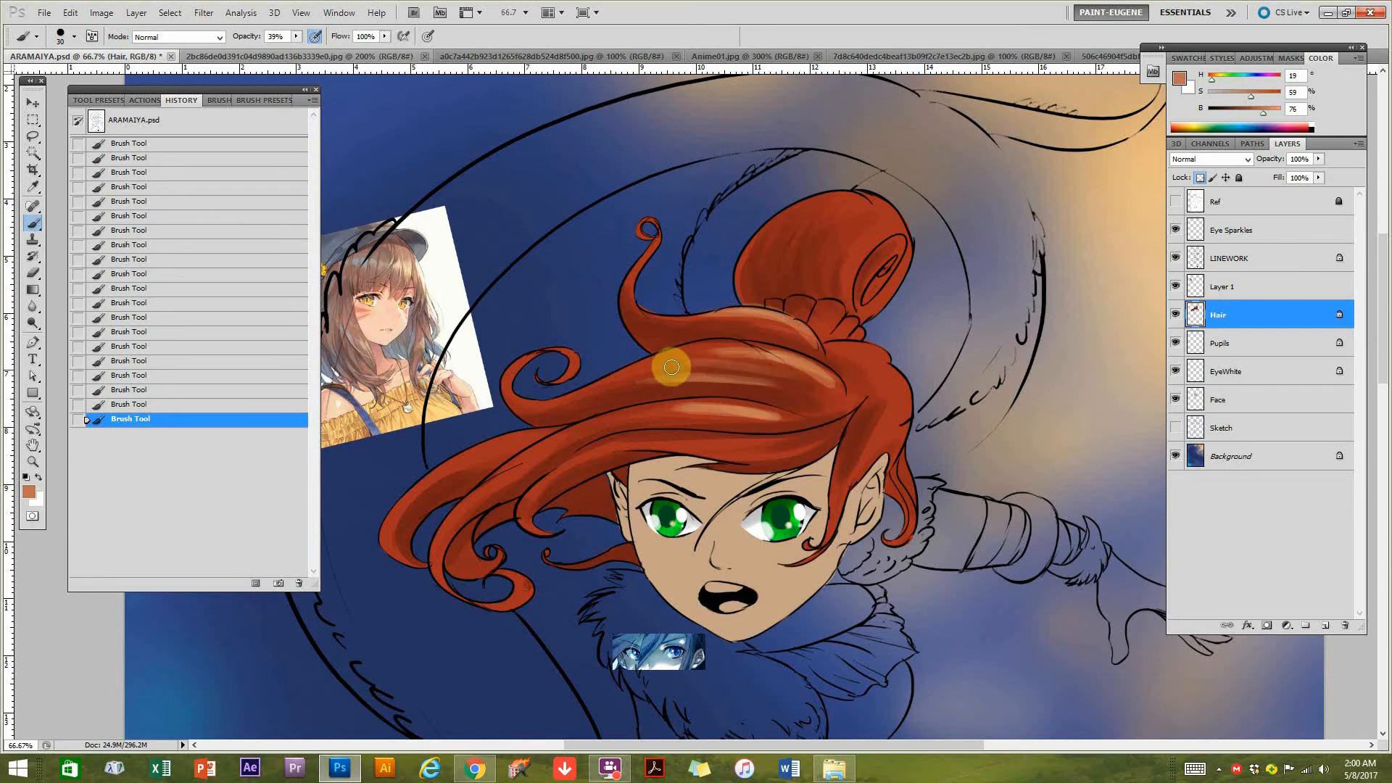
left_click(814, 390, "alt")
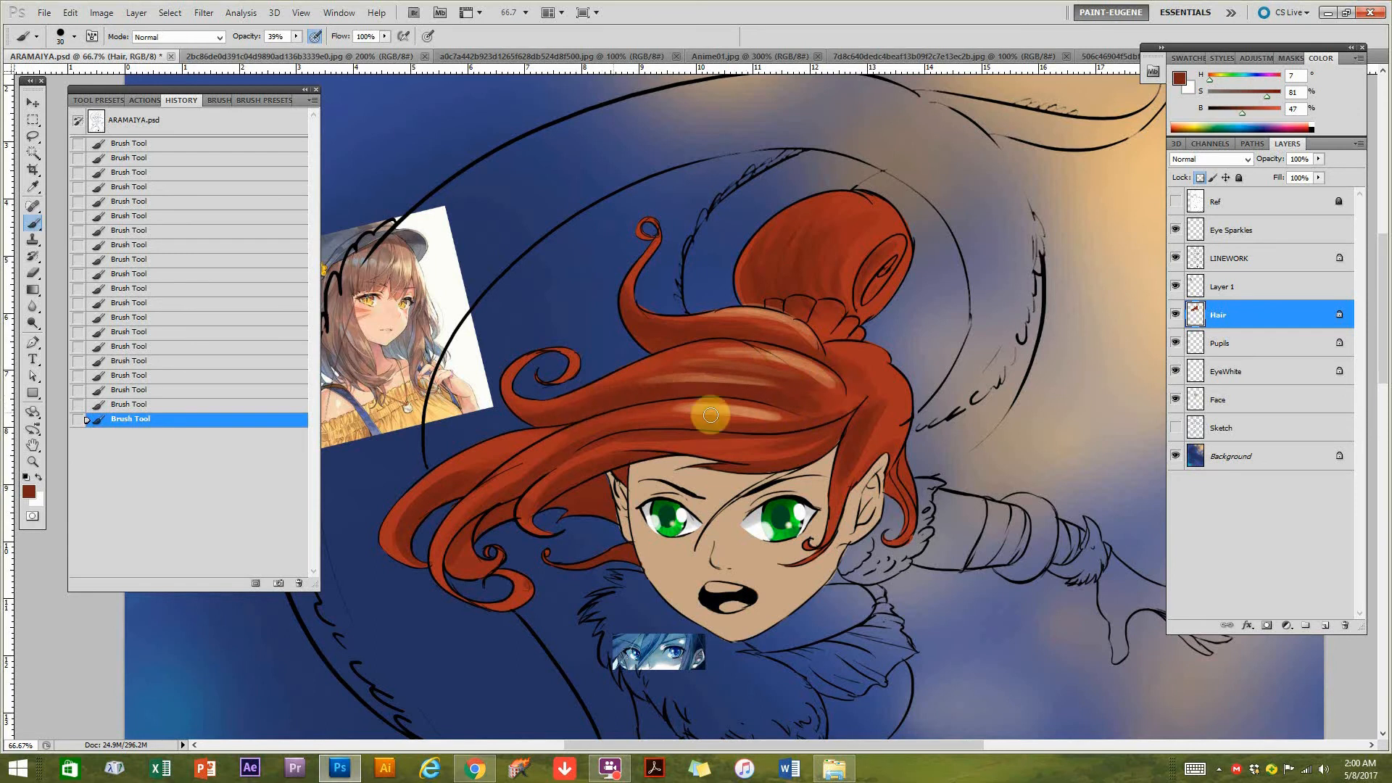
left_click(742, 403, "alt")
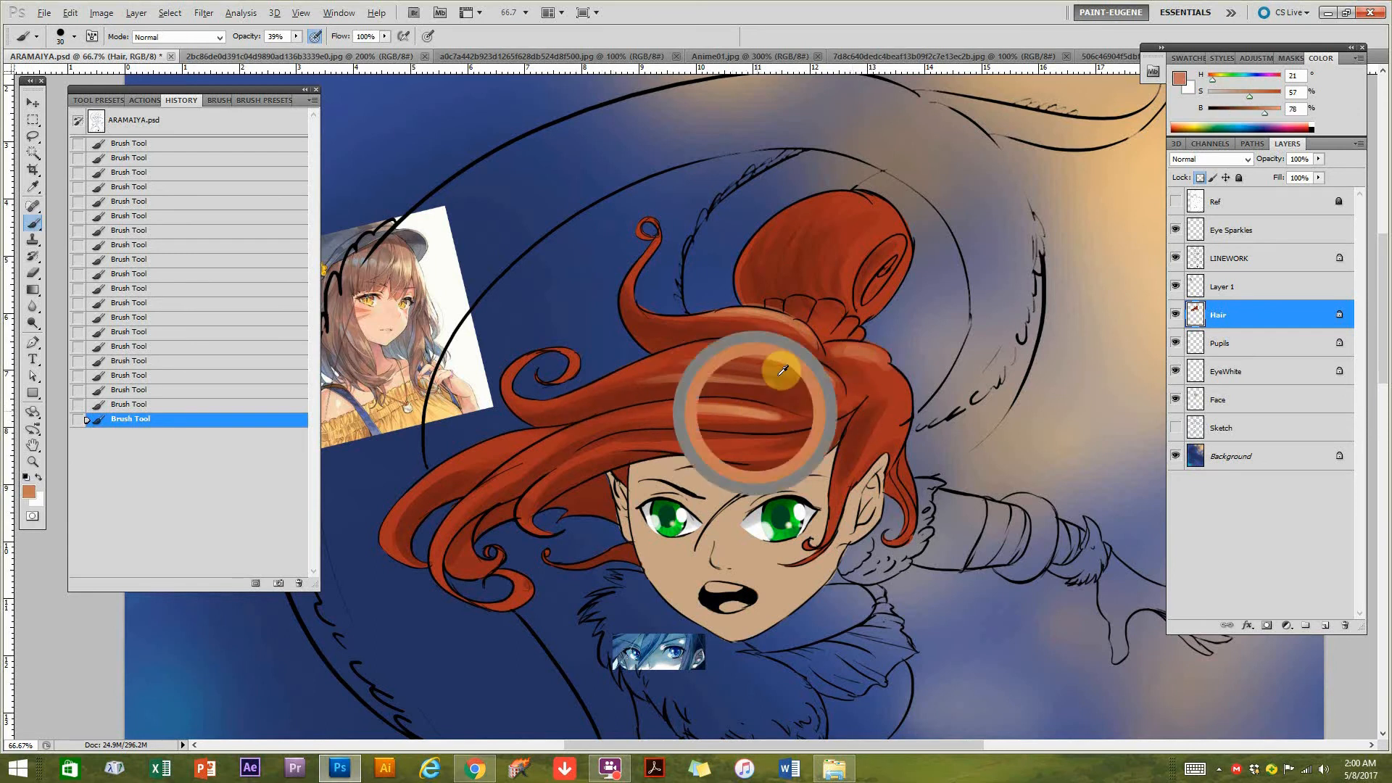
Sample a lighter peach from the background and paint highlights on the bun, the hair above the ear and the flowing locks.
left_click_drag(931, 287, 811, 317)
left_click(1098, 139, "alt")
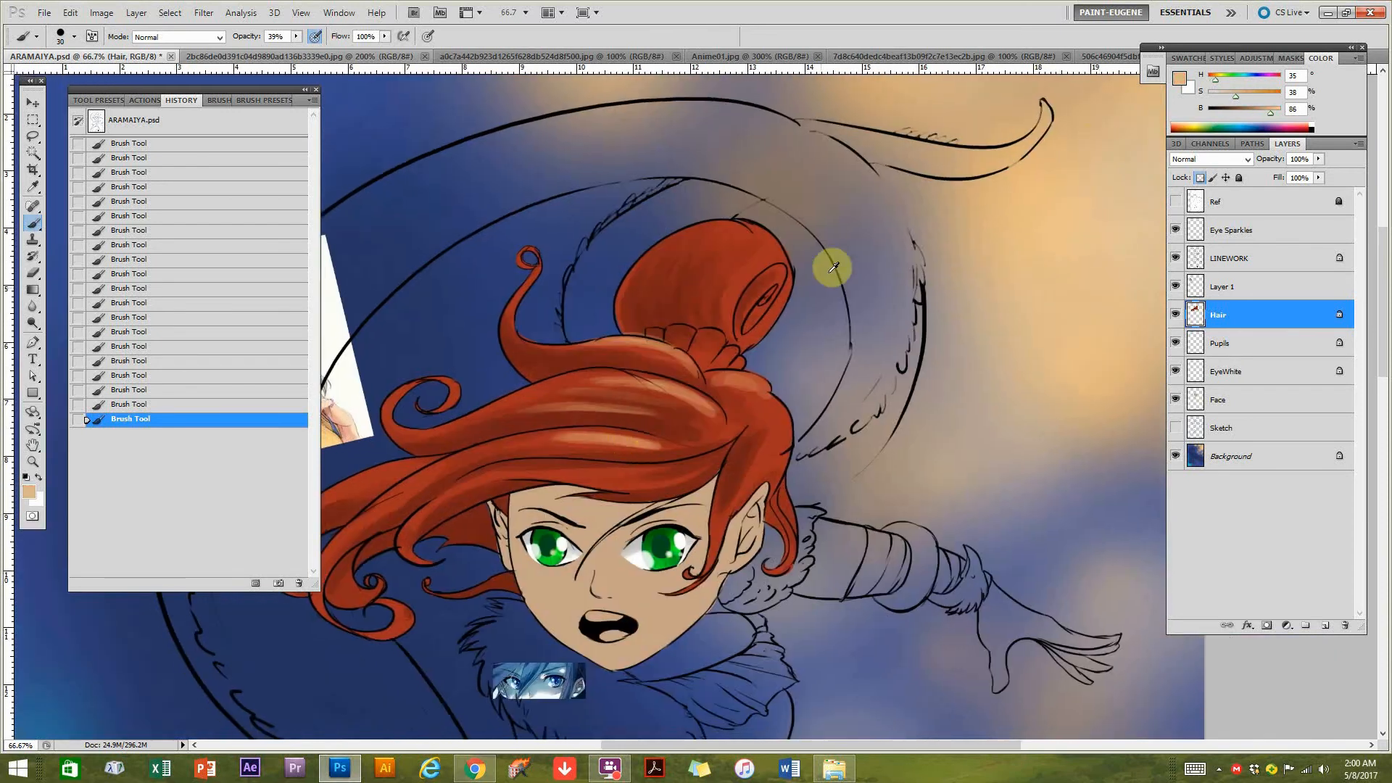
mouse_move(729, 270)
left_mouse_down()
mouse_move(761, 235)
mouse_move(708, 231)
left_mouse_up()
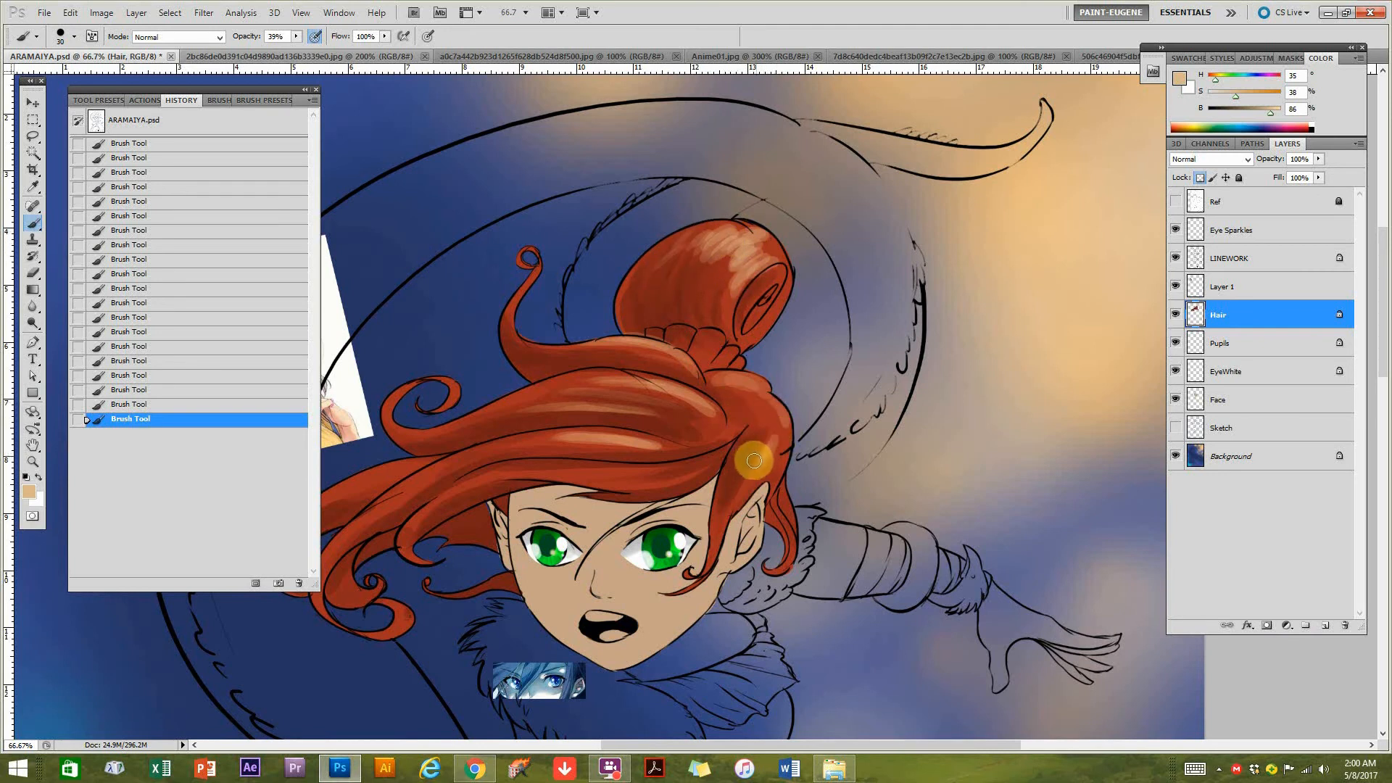
left_click_drag(421, 476, 592, 461)
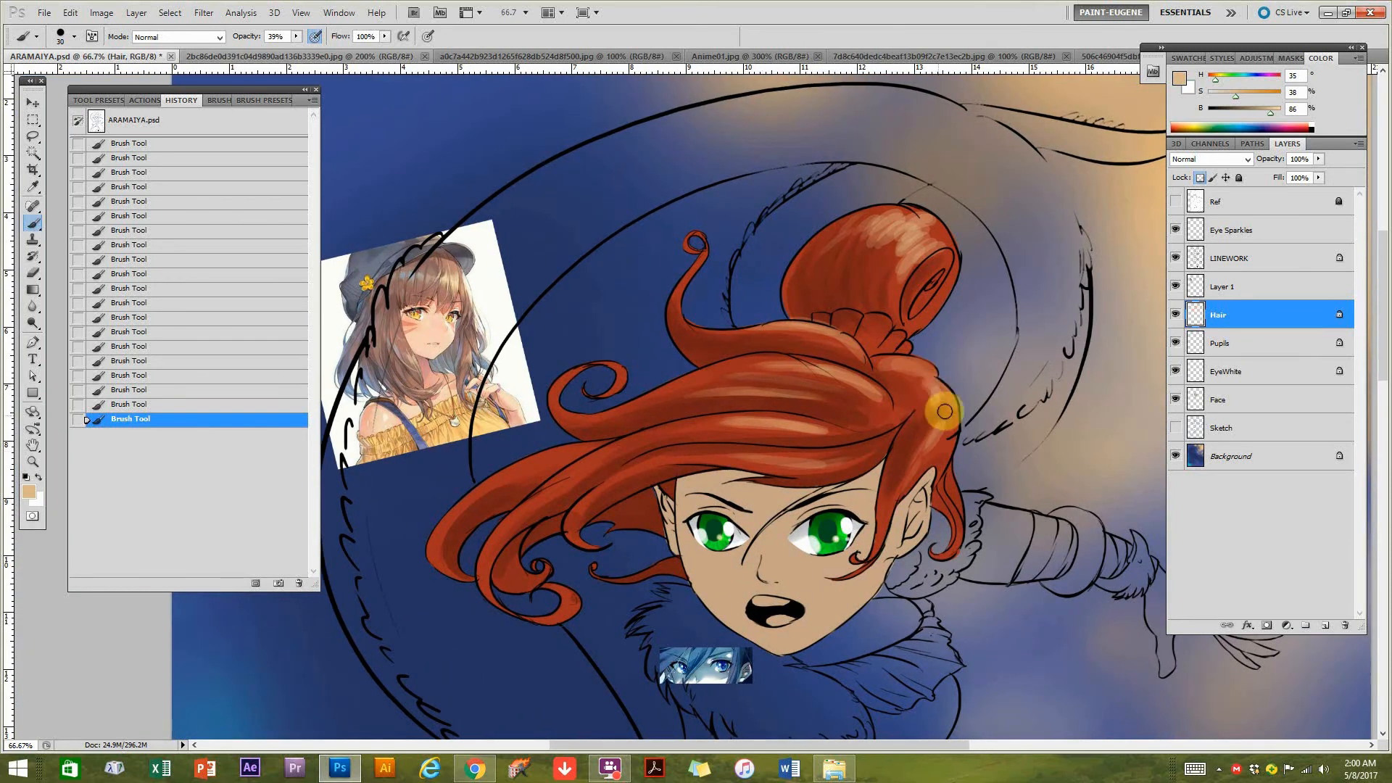
left_click_drag(875, 369, 997, 327)
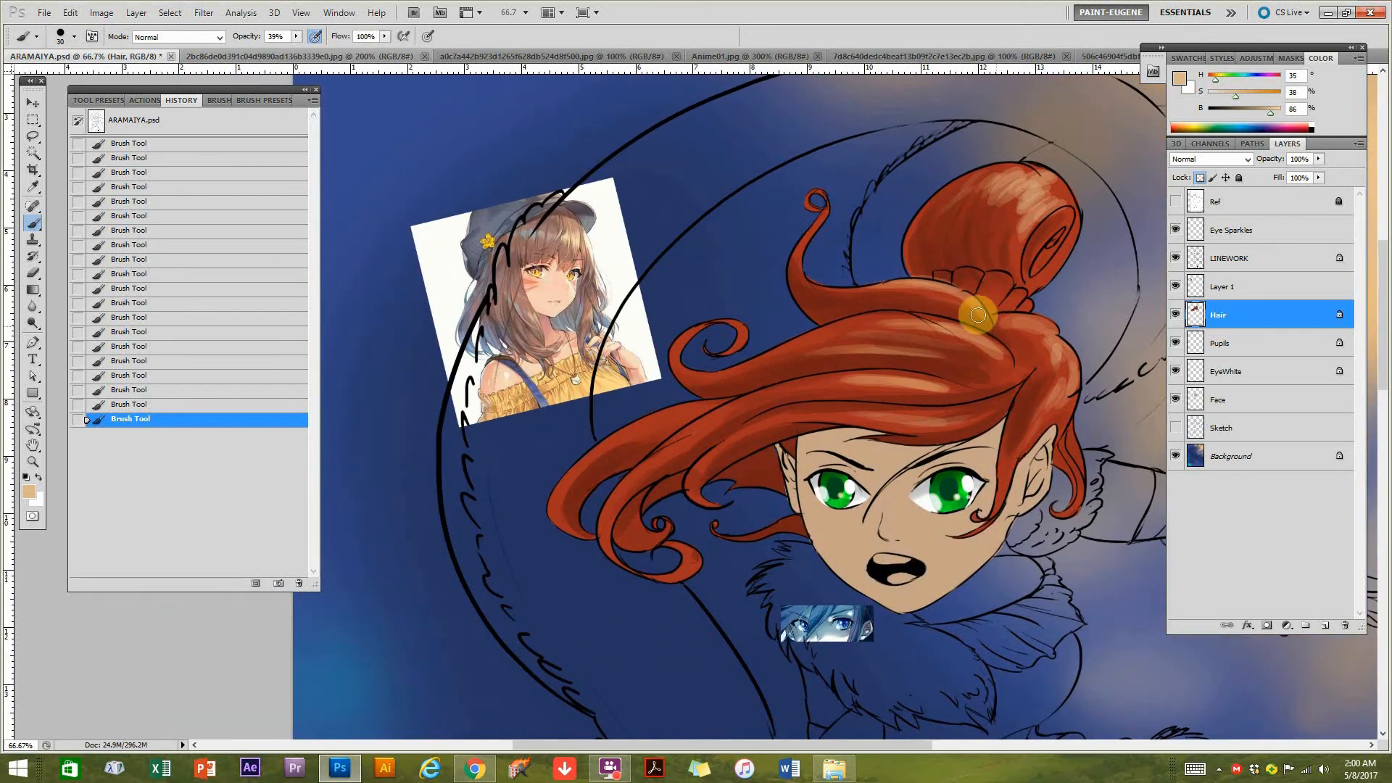
left_click_drag(988, 375, 971, 384)
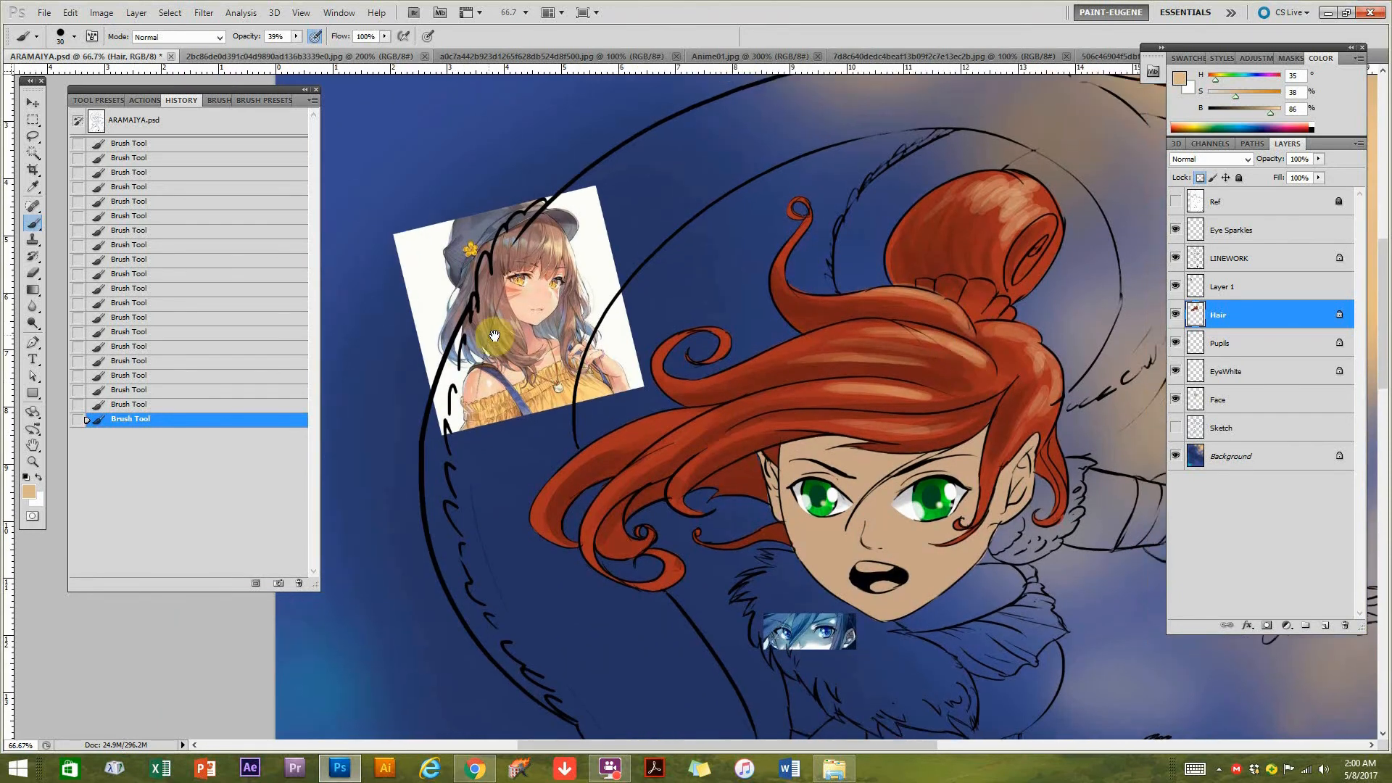
Sample the background blue, lighten it to 30% saturation and 85% brightness, and stroke it onto the outer edge of the lowest lock.
left_click_drag(624, 646, 698, 420)
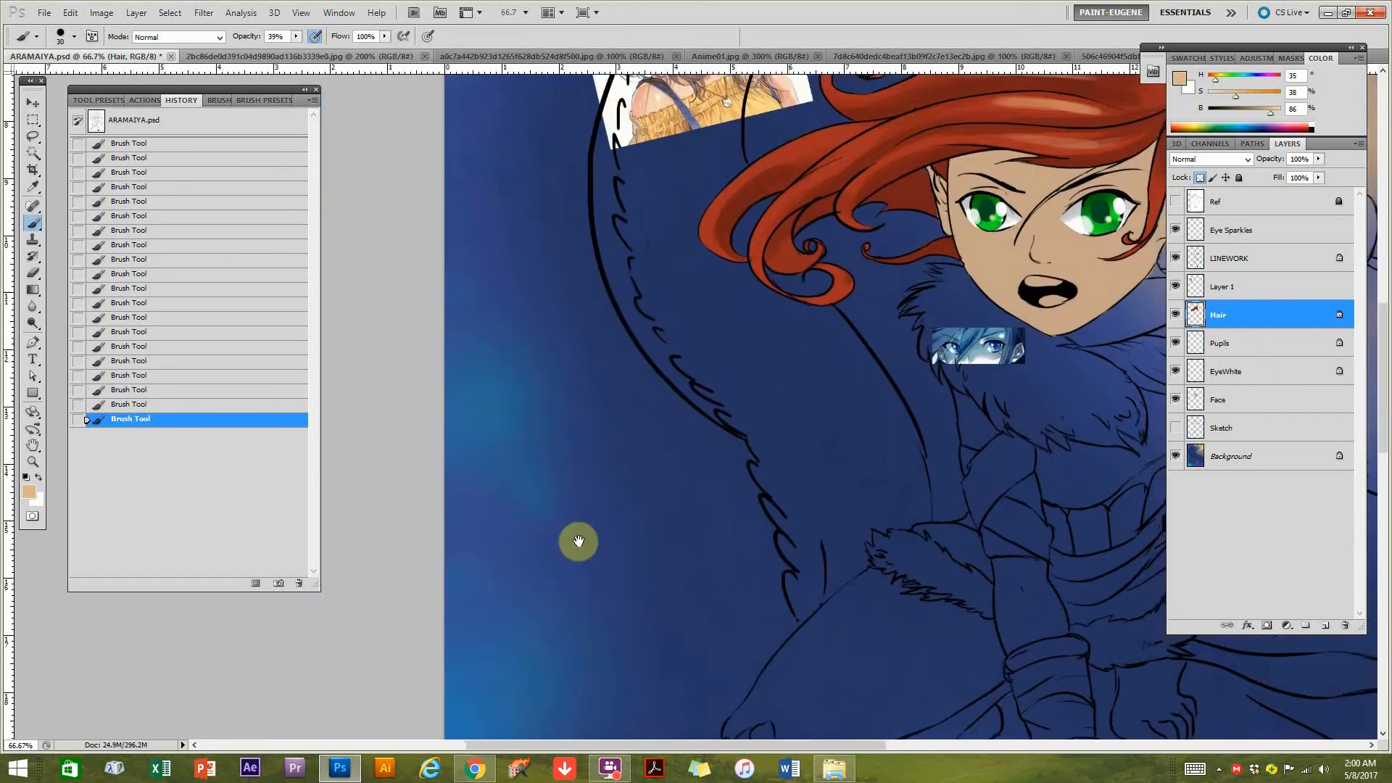
left_click_drag(867, 242, 649, 519)
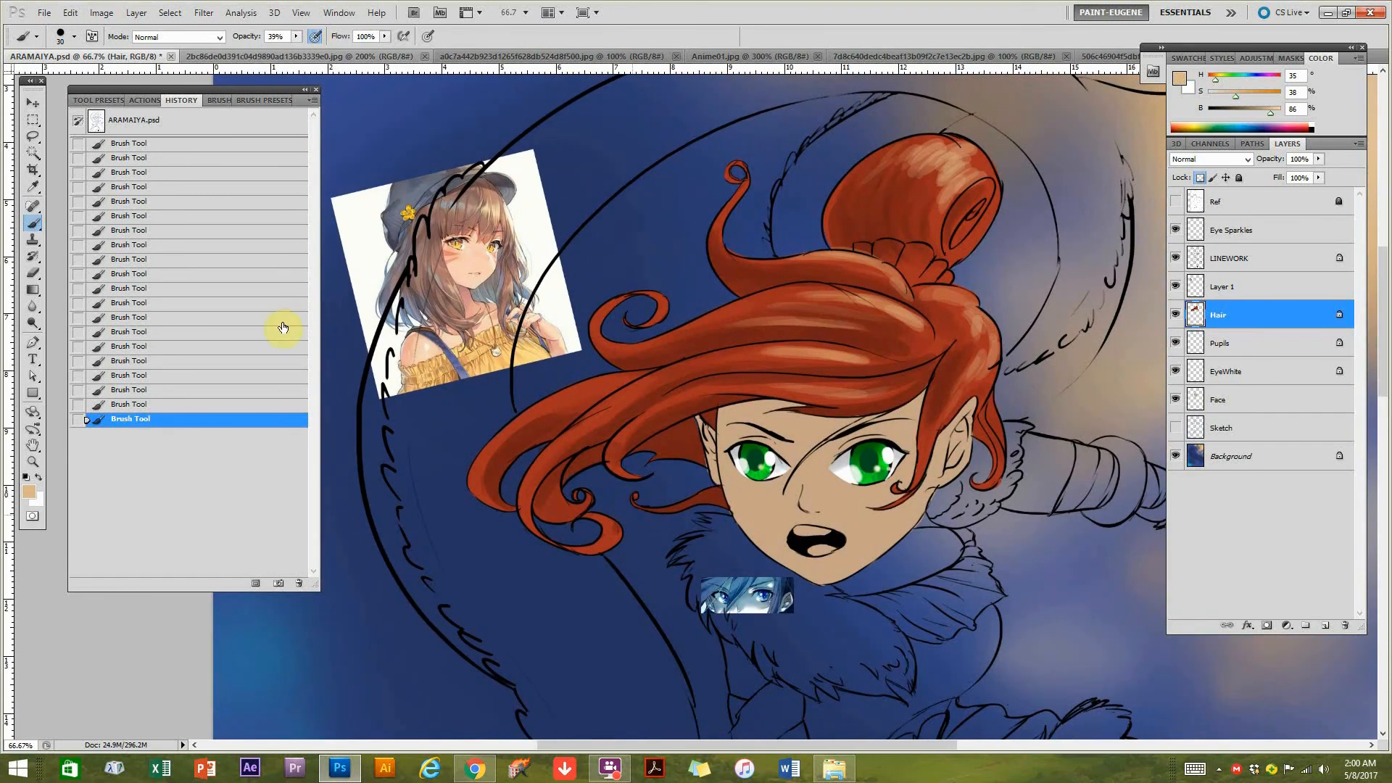
left_click(279, 683, "alt")
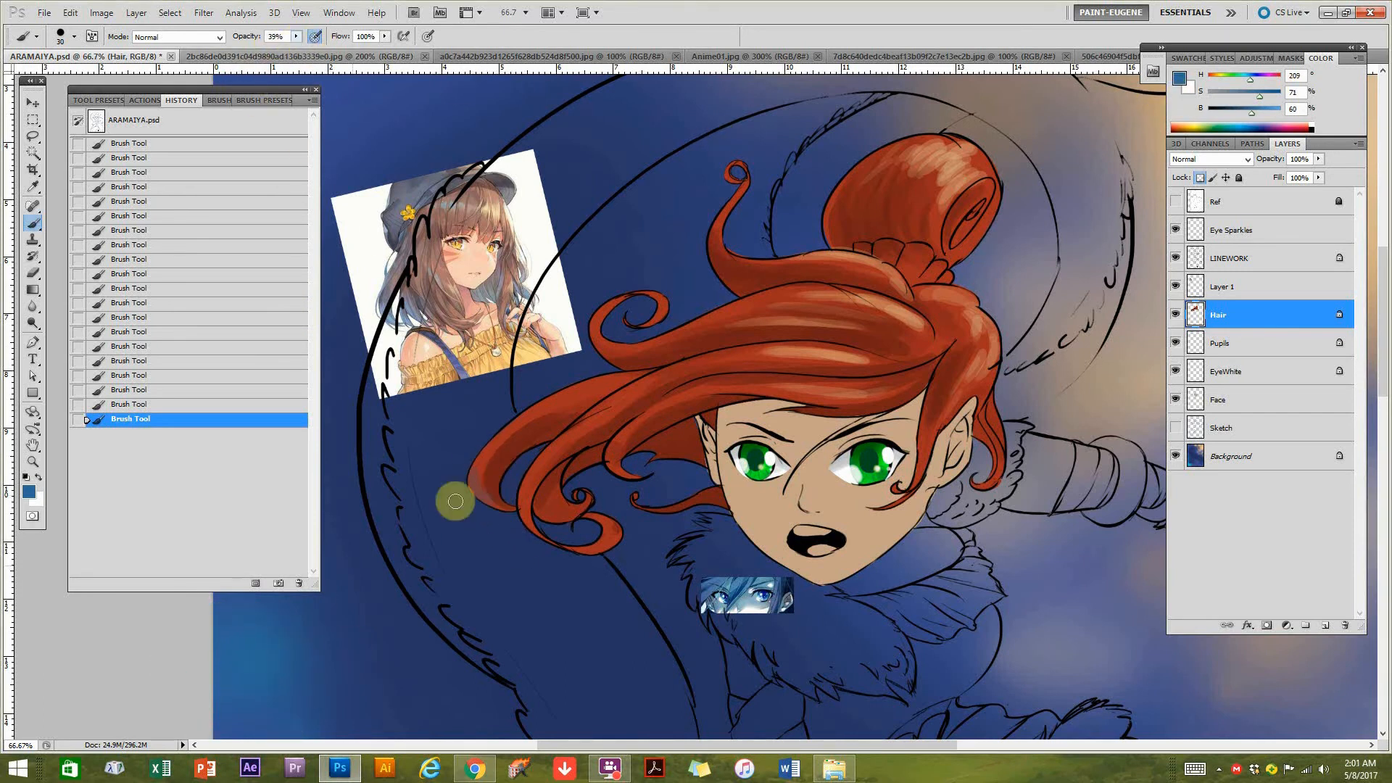
left_click(1267, 113)
left_click_drag(1254, 96, 1225, 94)
left_click_drag(505, 487, 468, 484)
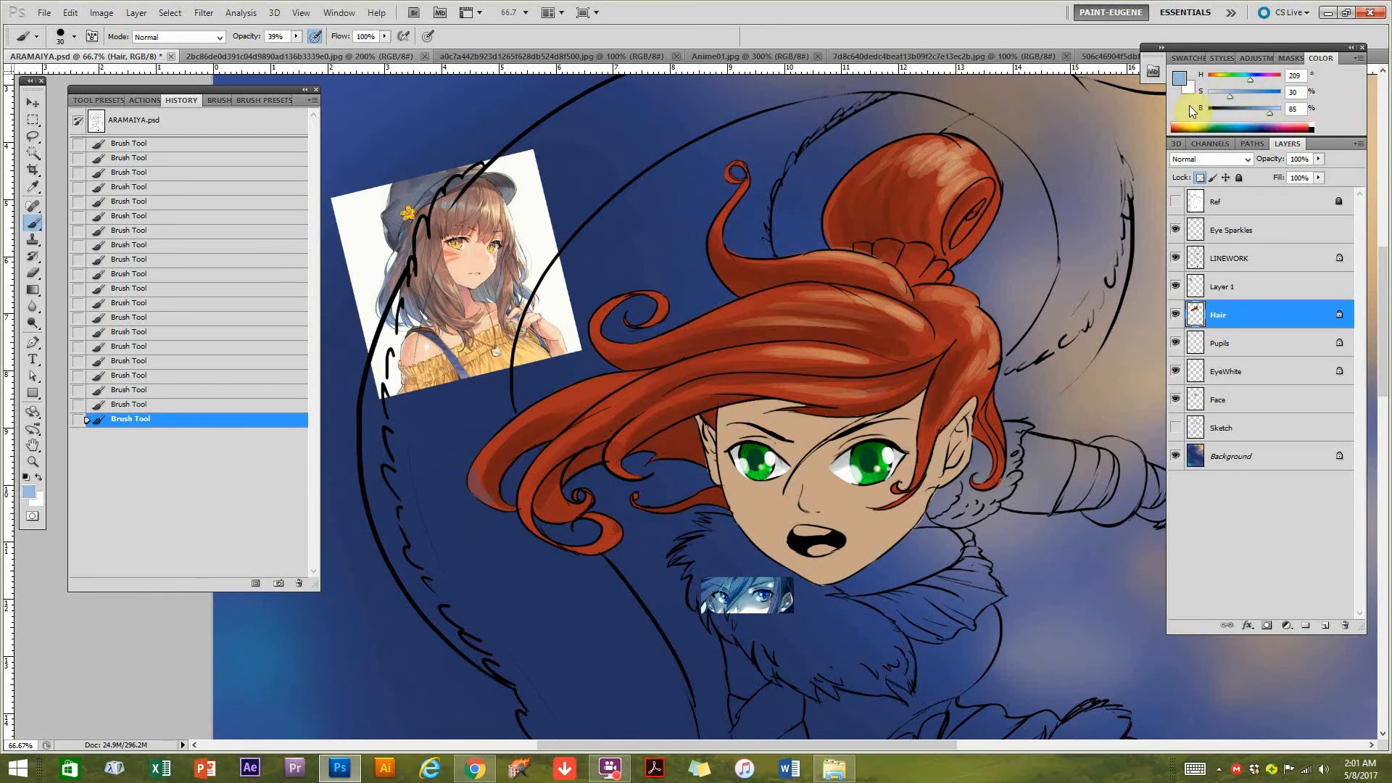
Resample the background blue, adjust it to 29% saturation and 86% brightness, and paint cool highlights on the lower curling locks.
left_click(262, 649, "alt")
mouse_move(1255, 112)
left_mouse_down()
mouse_move(1273, 114)
mouse_move(1233, 97)
left_mouse_up()
mouse_move(486, 486)
left_mouse_down()
mouse_move(513, 446)
mouse_move(484, 472)
mouse_move(549, 490)
mouse_move(544, 479)
mouse_move(518, 509)
mouse_move(524, 484)
mouse_move(552, 485)
mouse_move(603, 533)
mouse_move(590, 542)
mouse_move(581, 412)
mouse_move(509, 430)
mouse_move(612, 392)
mouse_move(659, 394)
mouse_move(623, 454)
mouse_move(708, 440)
mouse_move(721, 374)
mouse_move(458, 330)
left_mouse_up()
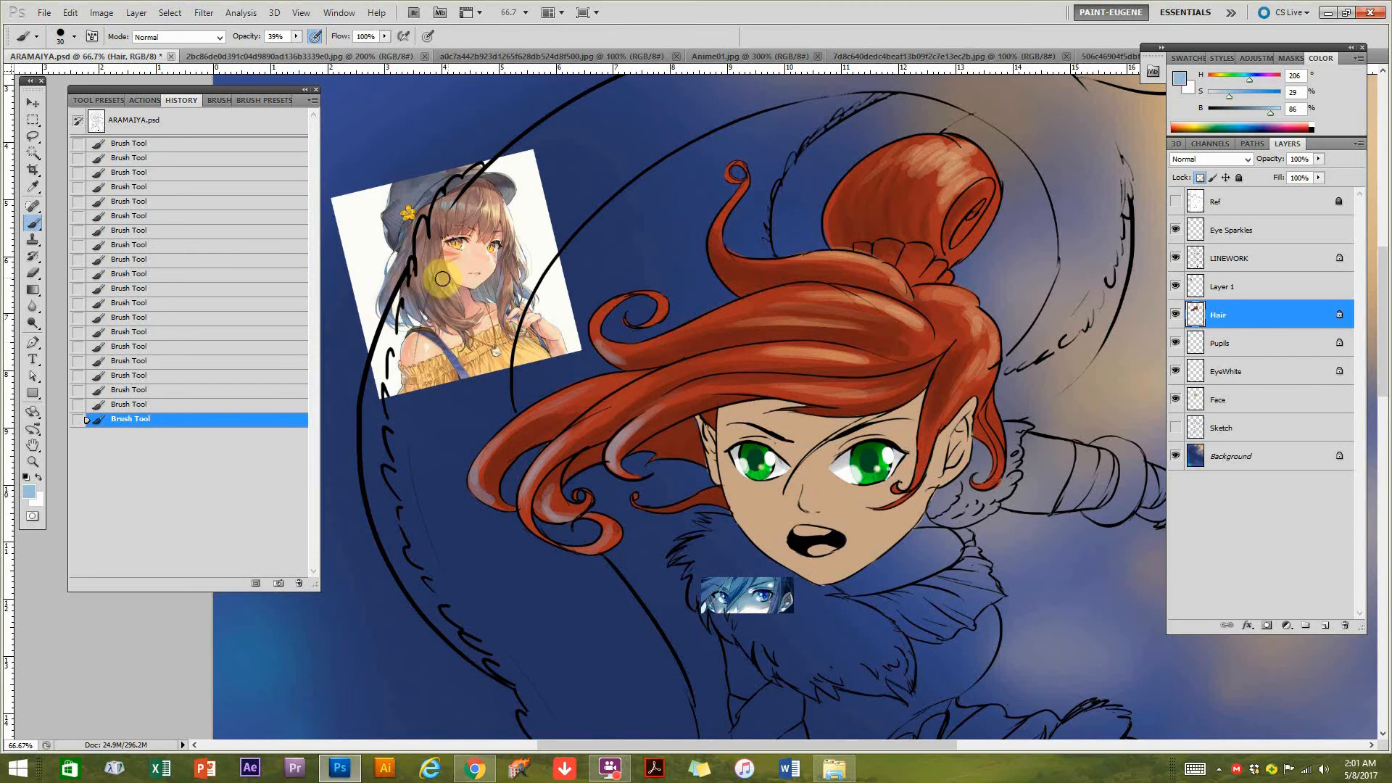
Paint pale blue highlights along the outer edges of the upper curling lock and the hair bun.
mouse_move(703, 364)
left_mouse_down()
mouse_move(788, 403)
mouse_move(801, 401)
mouse_move(754, 393)
mouse_move(860, 399)
mouse_move(725, 392)
mouse_move(724, 407)
mouse_move(667, 414)
mouse_move(802, 400)
mouse_move(635, 431)
mouse_move(892, 430)
mouse_move(918, 466)
mouse_move(912, 400)
mouse_move(699, 406)
mouse_move(836, 397)
mouse_move(808, 379)
mouse_move(1083, 114)
mouse_move(805, 372)
mouse_move(866, 373)
mouse_move(691, 347)
mouse_move(744, 341)
mouse_move(636, 353)
mouse_move(776, 337)
mouse_move(620, 362)
mouse_move(729, 343)
mouse_move(613, 354)
mouse_move(655, 356)
mouse_move(593, 342)
mouse_move(689, 363)
mouse_move(713, 266)
mouse_move(704, 219)
mouse_move(740, 294)
mouse_move(729, 190)
mouse_move(868, 227)
mouse_move(949, 152)
mouse_move(837, 210)
mouse_move(839, 234)
mouse_move(826, 236)
mouse_move(826, 202)
mouse_move(833, 252)
mouse_move(844, 192)
mouse_move(831, 190)
mouse_move(836, 246)
mouse_move(859, 170)
mouse_move(829, 229)
mouse_move(1024, 146)
mouse_move(994, 197)
mouse_move(972, 166)
mouse_move(852, 219)
left_mouse_up()
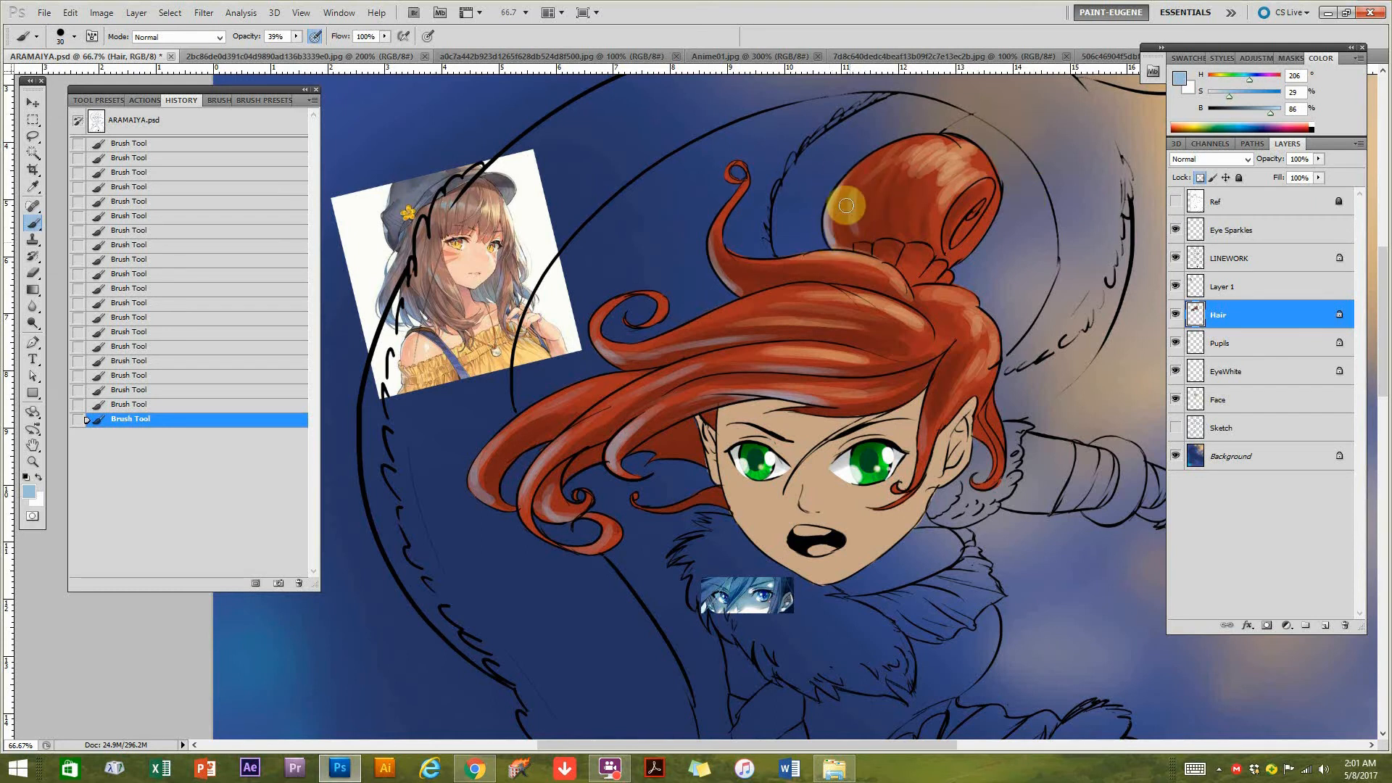
key("ctrl+minus")
key("ctrl+minus")
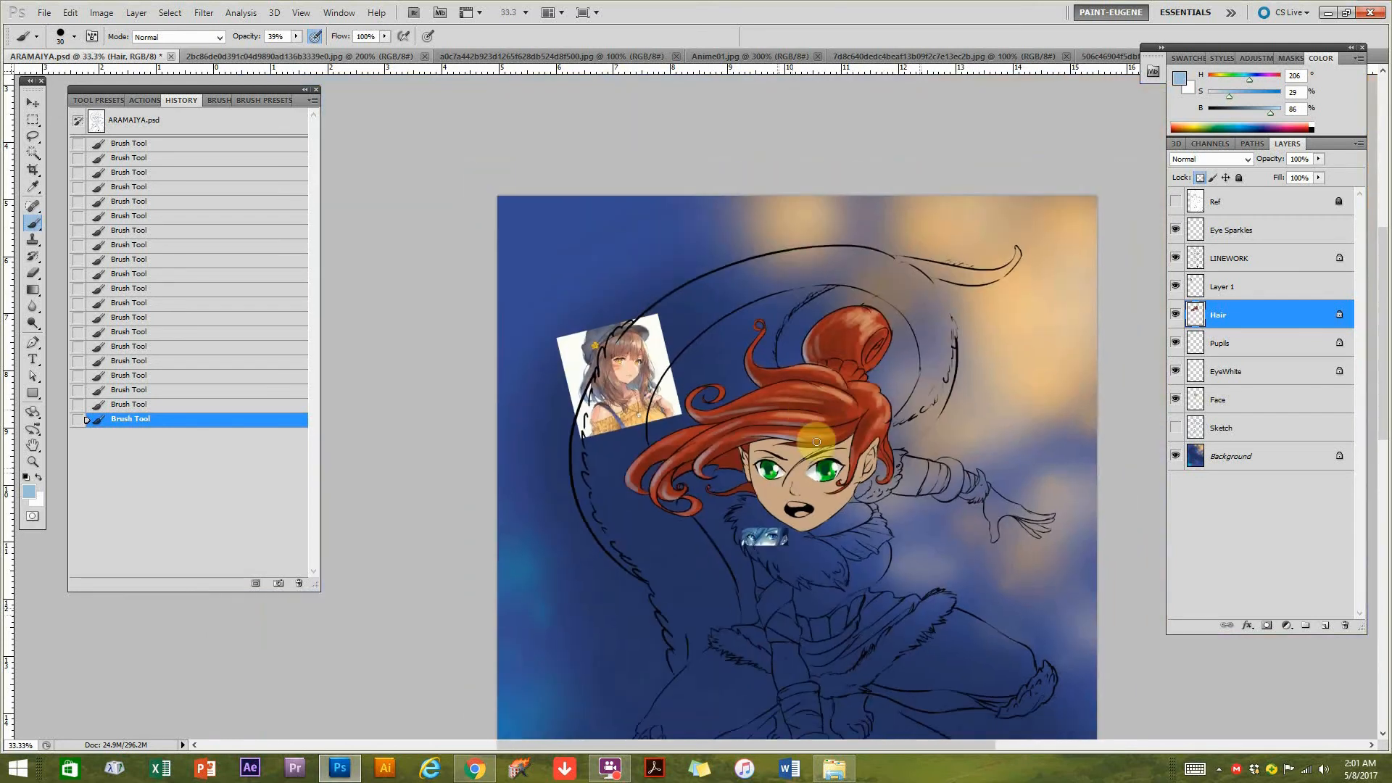
left_click(808, 481, "ctrl")
left_click(852, 460, "ctrl+alt")
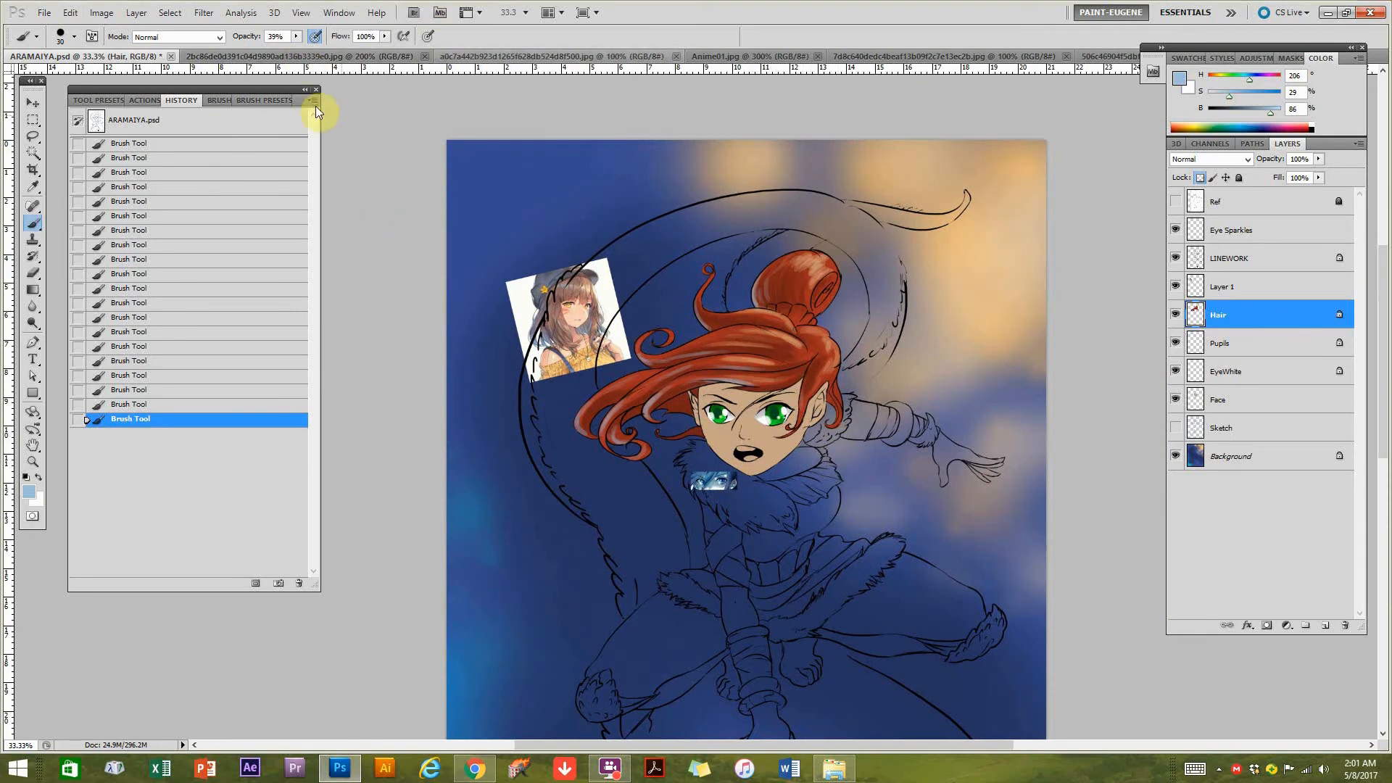
Move the History panel beside the layer controls and open a second window of ARAMAIYA.psd.
left_click_drag(293, 98, 1117, 105)
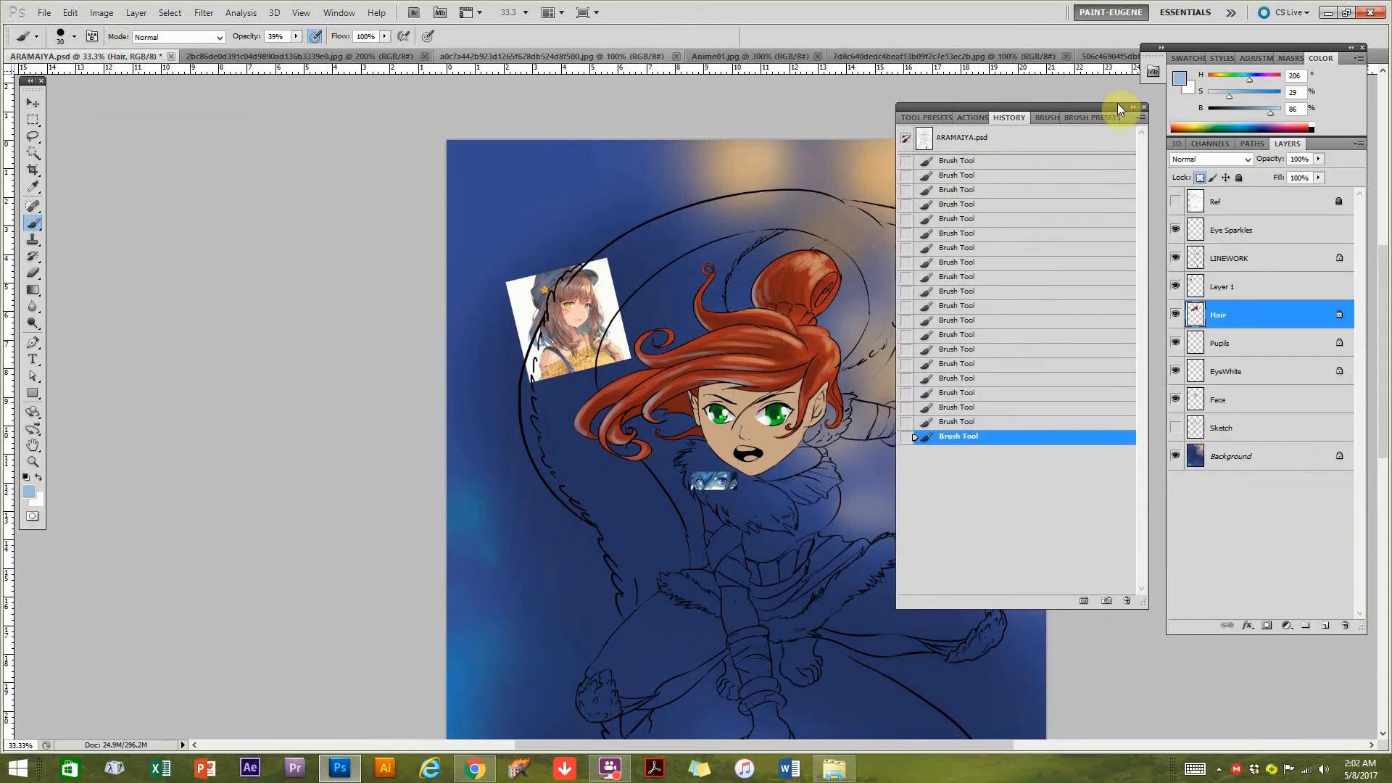
left_click(335, 17)
mouse_move(337, 32)
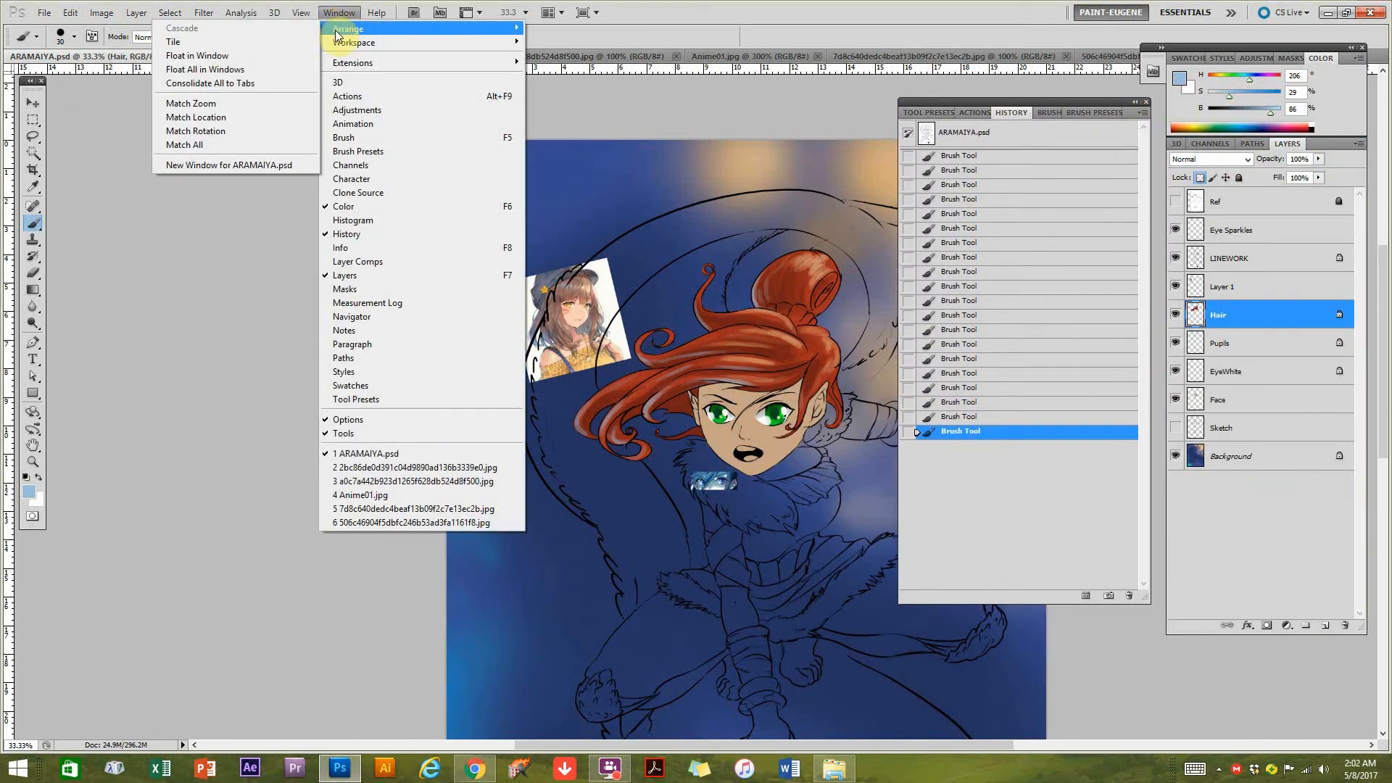
left_click(228, 165)
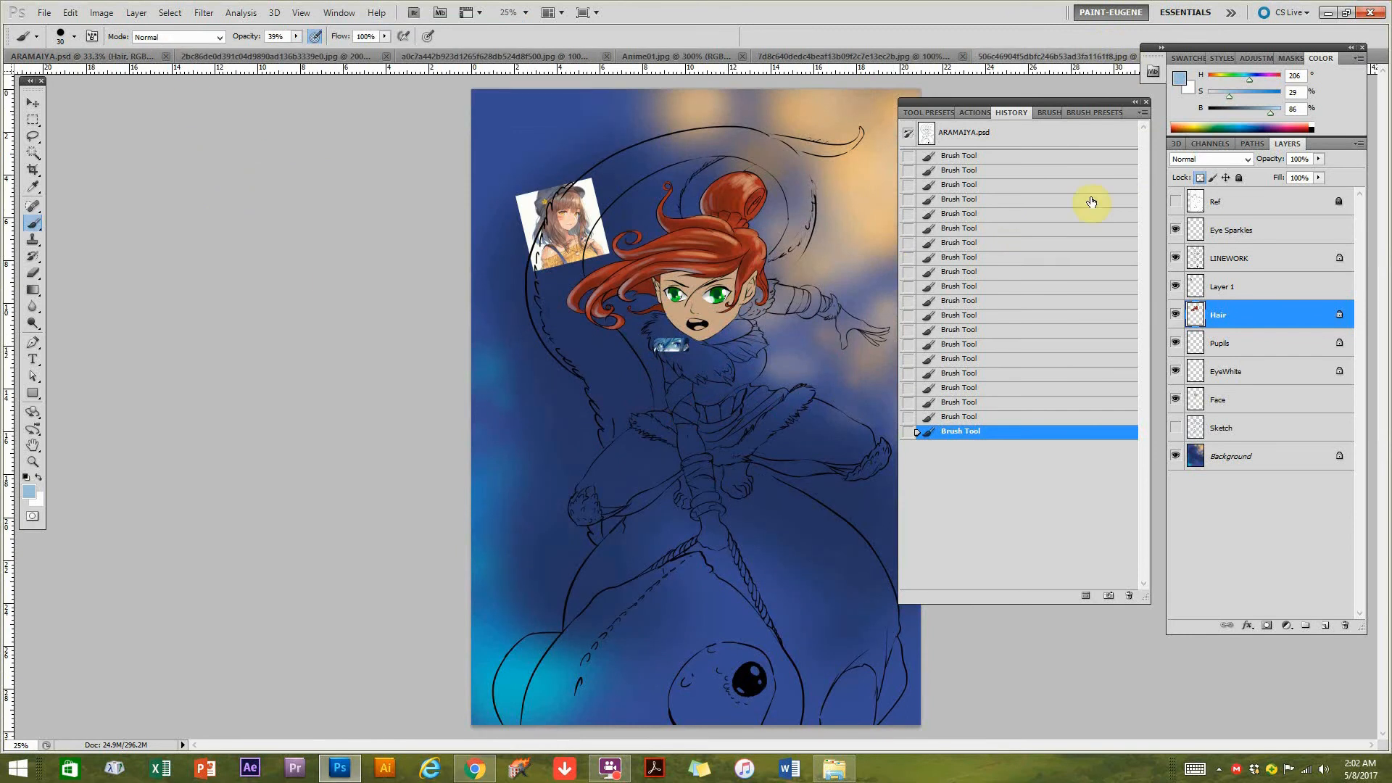
Float the second ARAMAIYA.psd window and shrink it to a small preview showing the character at 16.67% zoom.
left_click_drag(1318, 46, 1313, 101)
left_click_drag(1276, 55, 145, 95)
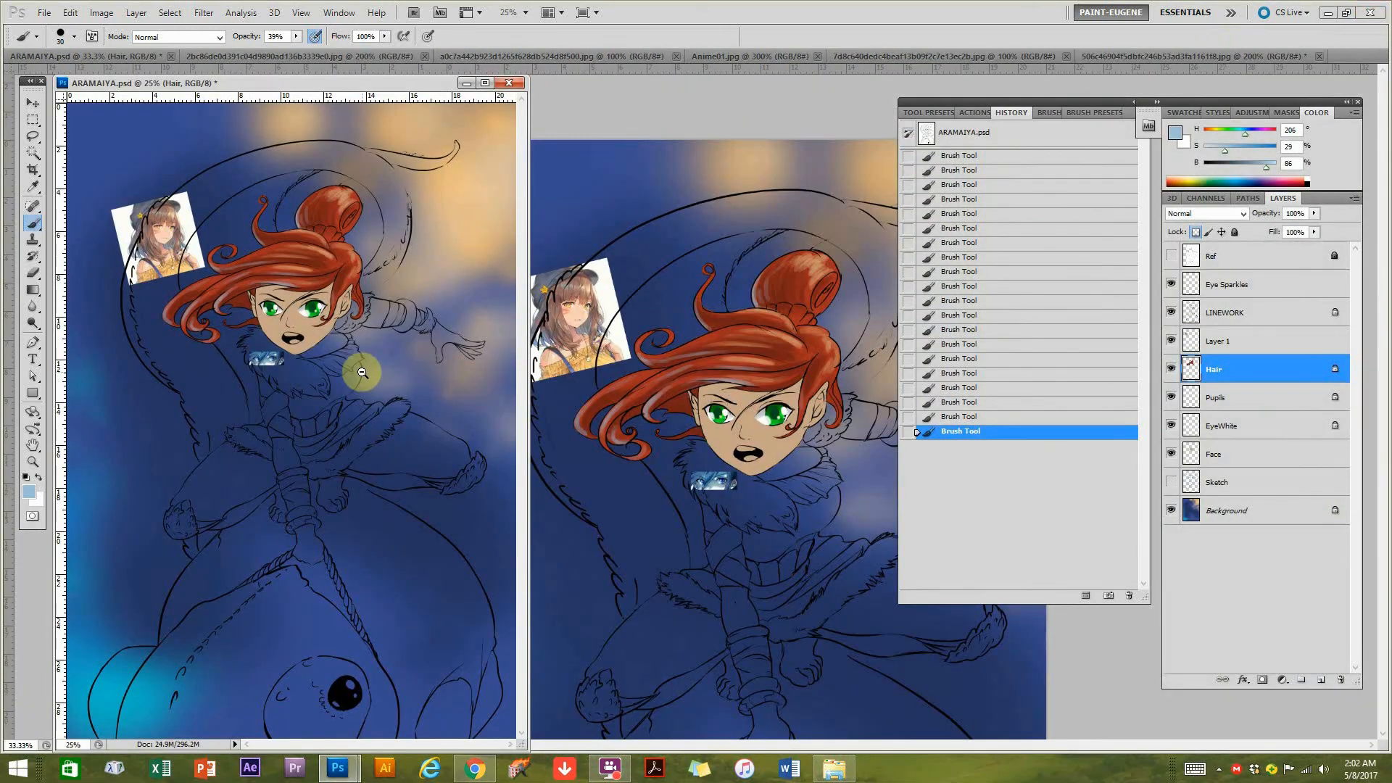
left_click_drag(521, 747, 212, 250)
left_click(300, 301)
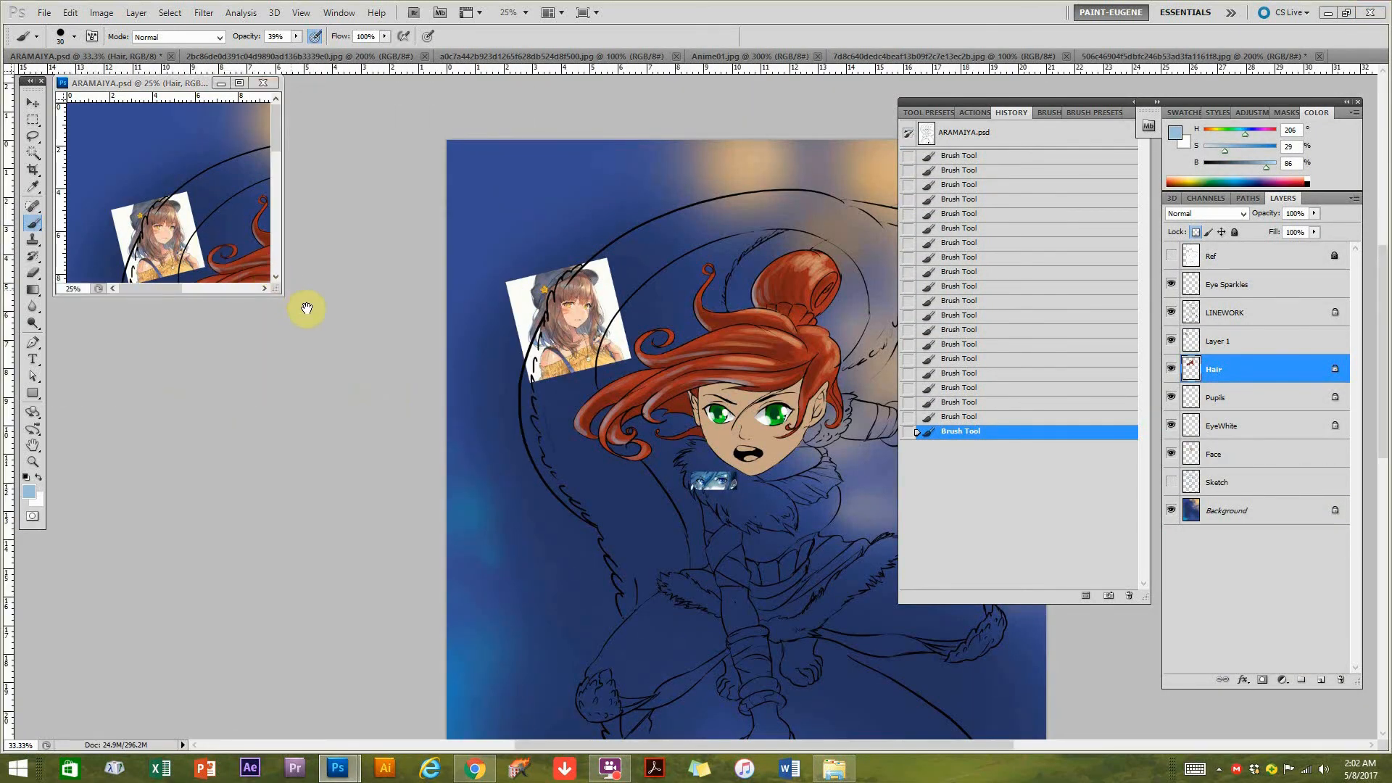
left_click_drag(285, 294, 227, 263)
left_click(227, 263, "alt")
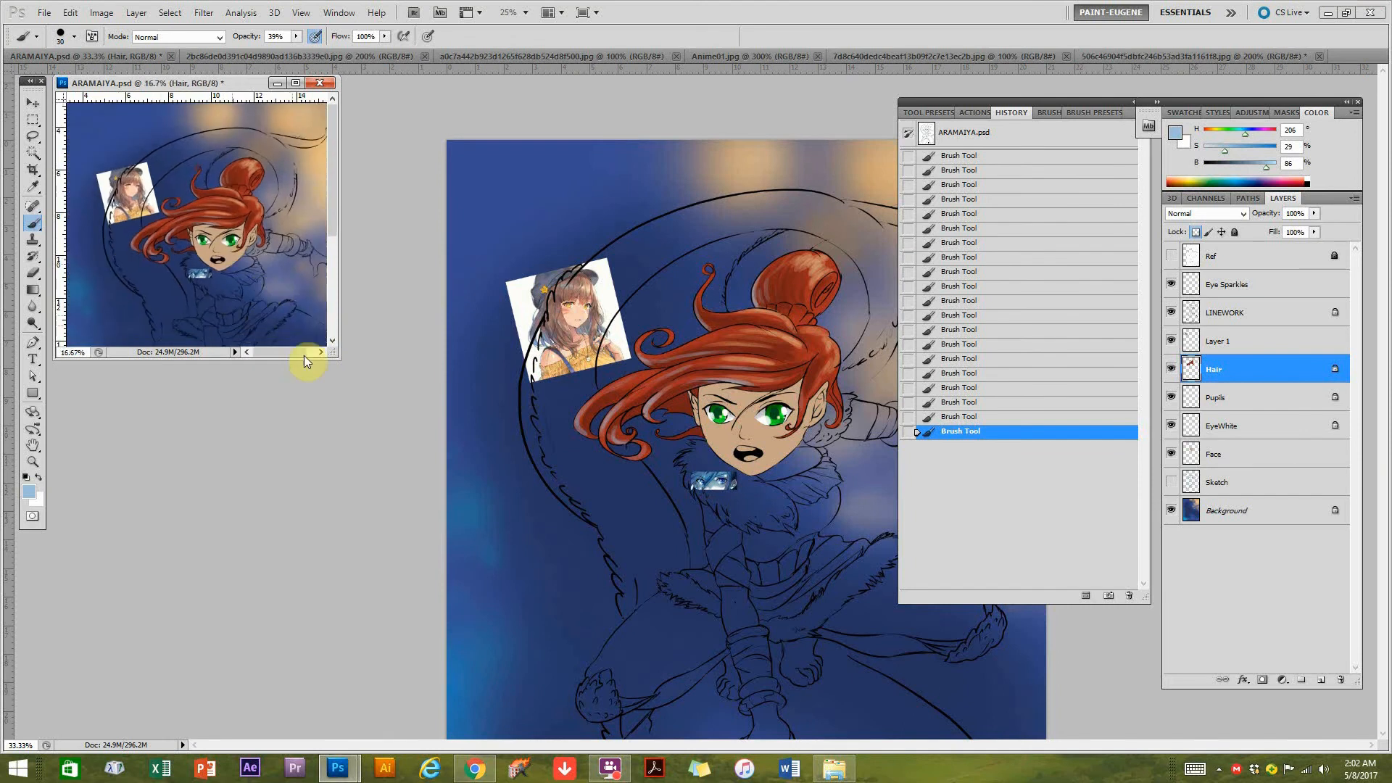
left_click_drag(338, 356, 382, 423)
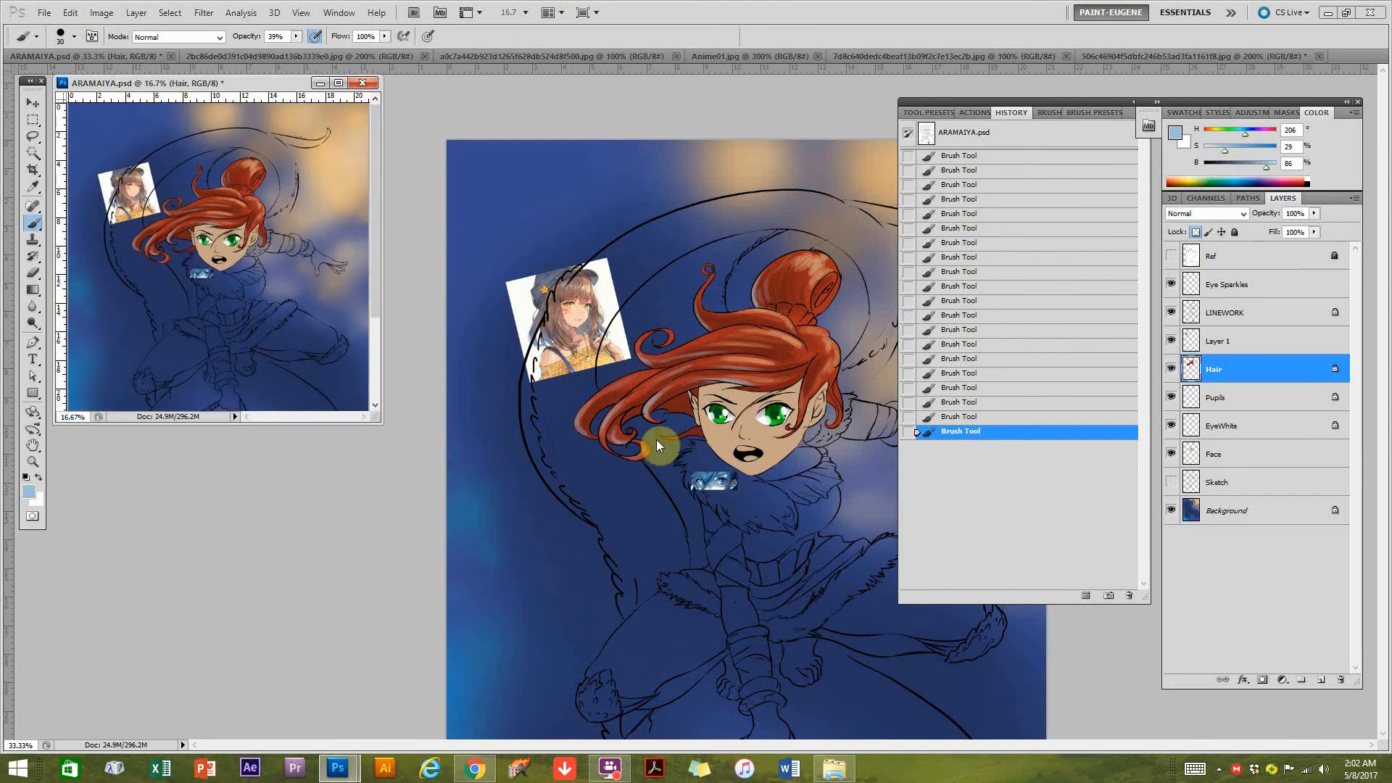
Reduce the brush size and add small pale blue strokes to the dark band of hair on the crown.
left_click(767, 399)
left_click(768, 399, "ctrl")
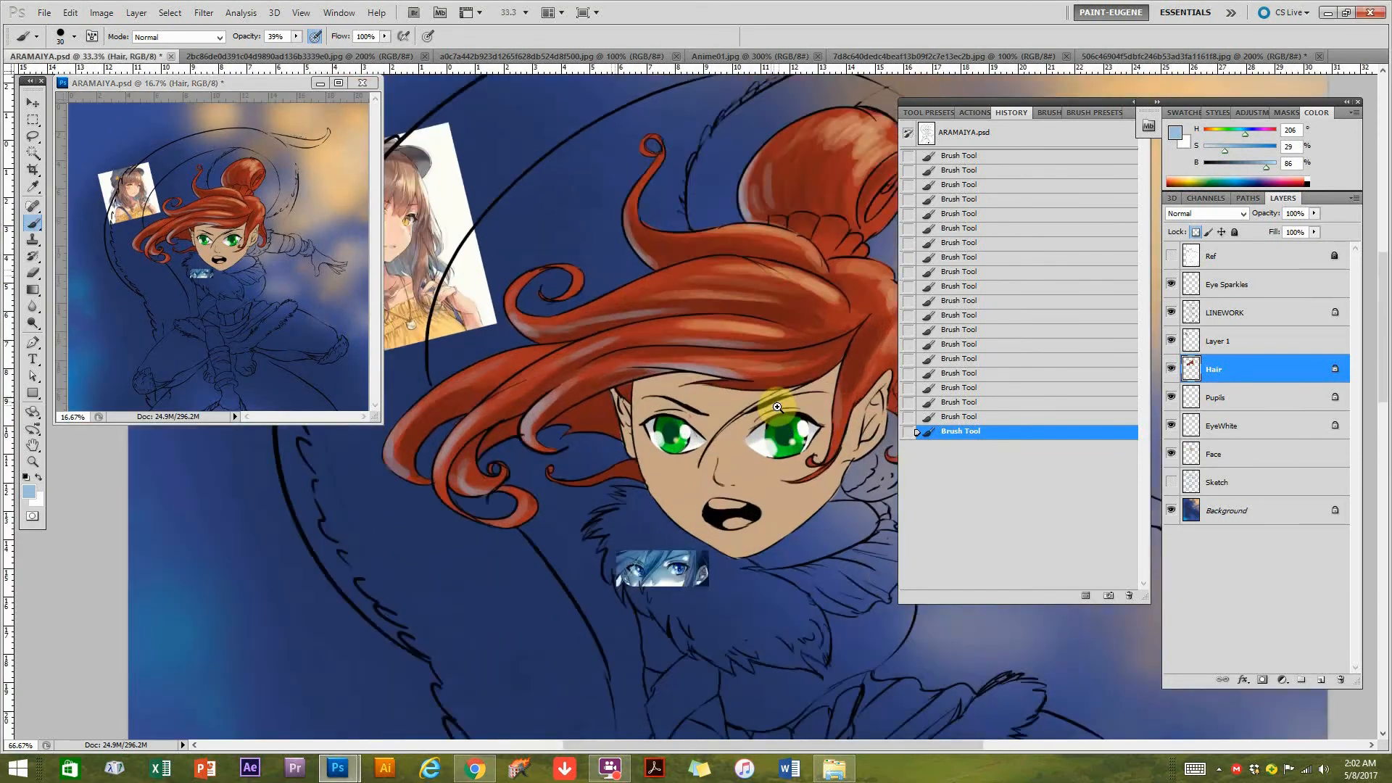
left_click_drag(734, 336, 674, 481)
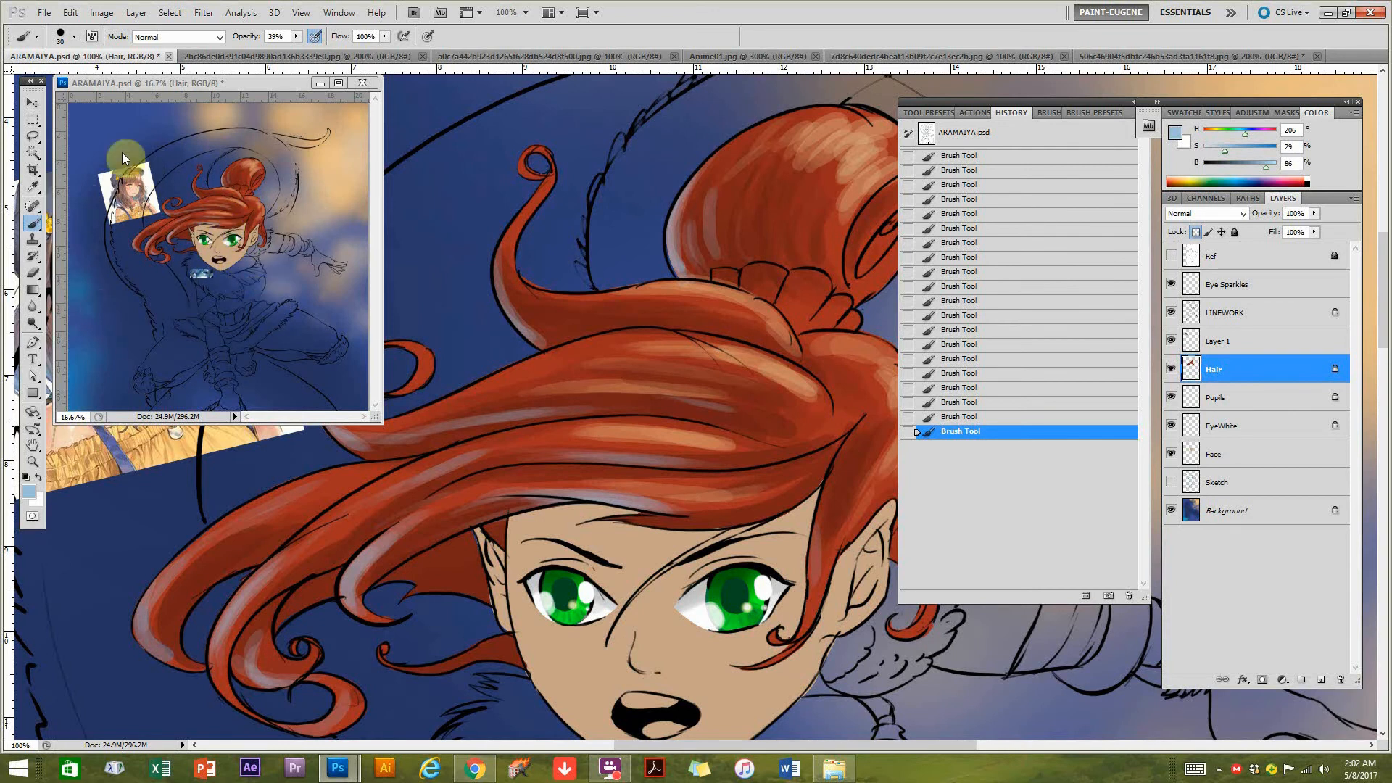
left_click_drag(678, 405, 734, 423)
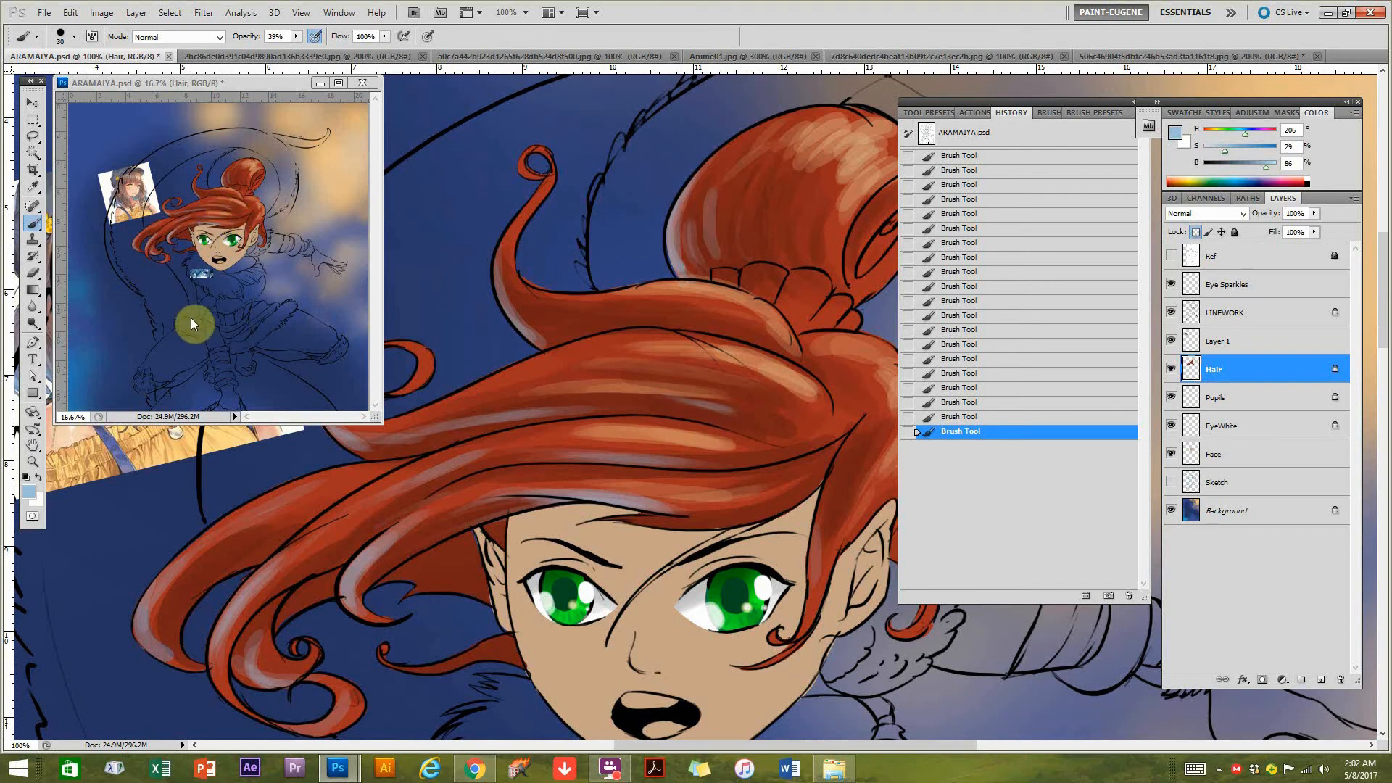
left_click(694, 423, "ctrl")
left_click(694, 390, "ctrl")
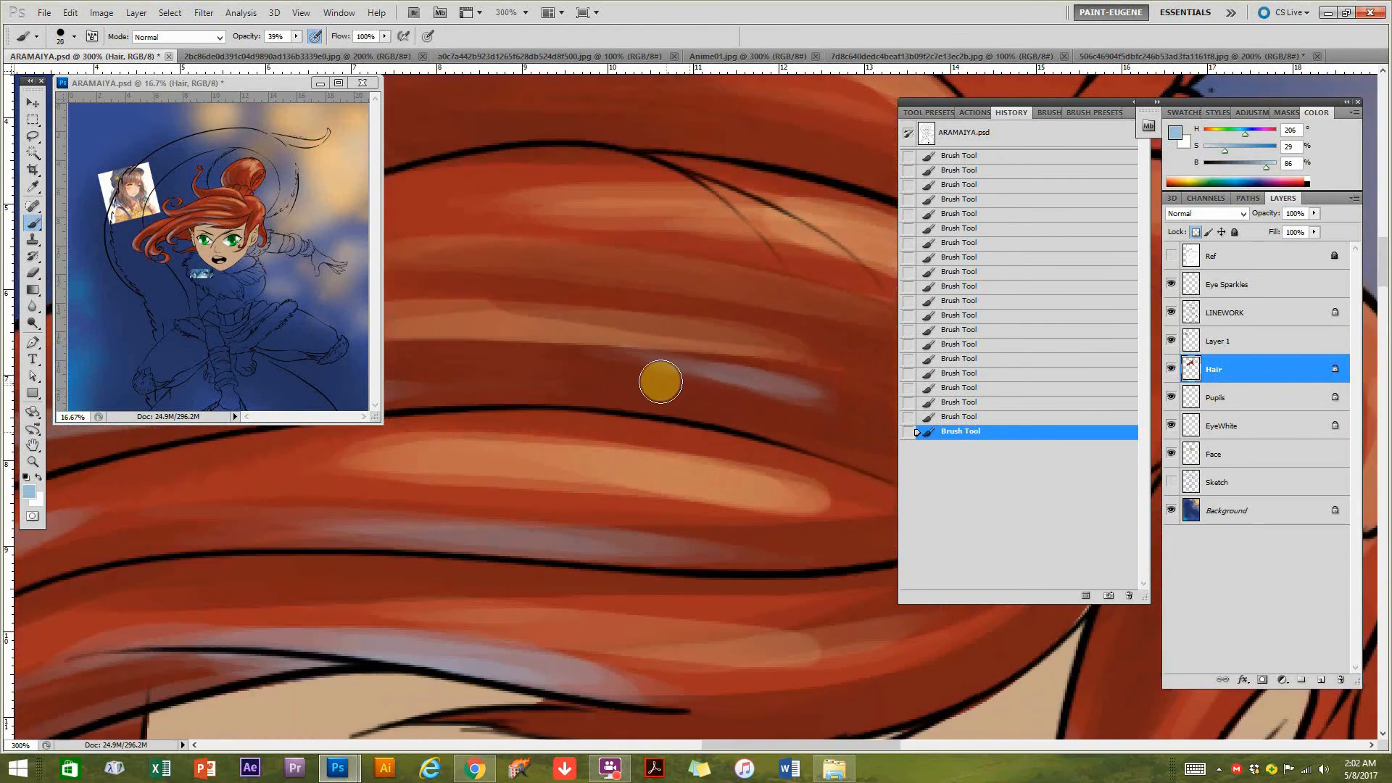
key("[")
key("[")
left_click_drag(493, 361, 591, 375)
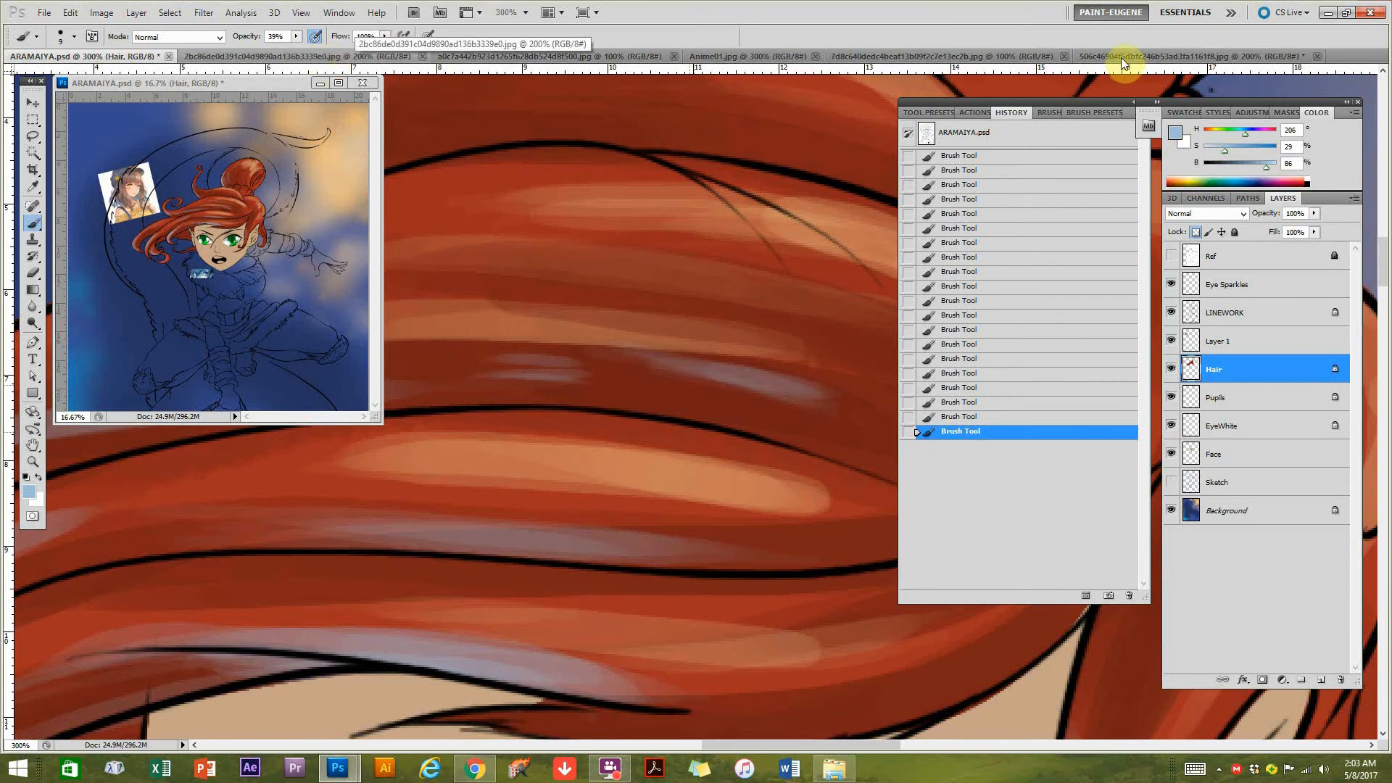
Switch to the fur-hooded warrior reference painting and examine the brushwork in the white fur beside the red ear.
left_click(1099, 57)
left_click_drag(737, 202, 632, 310)
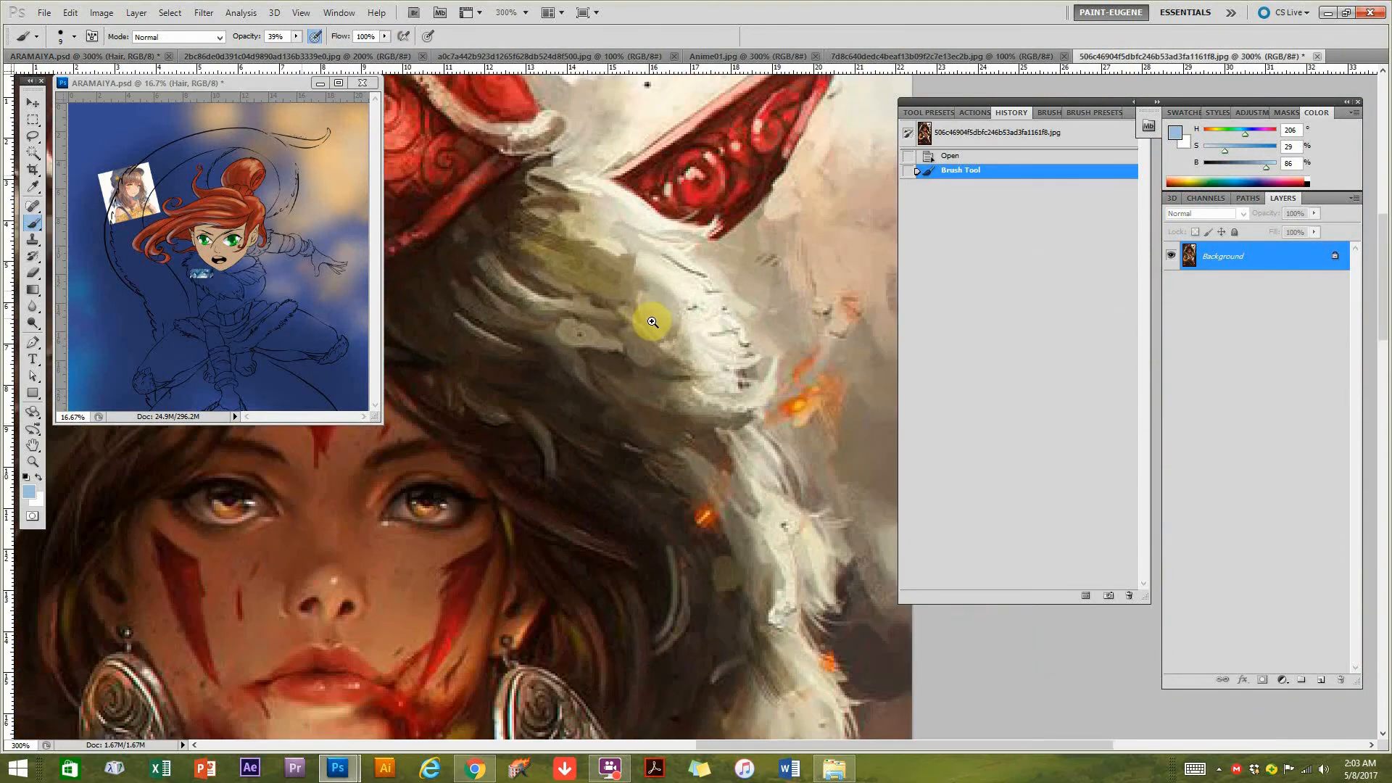
left_click(646, 311)
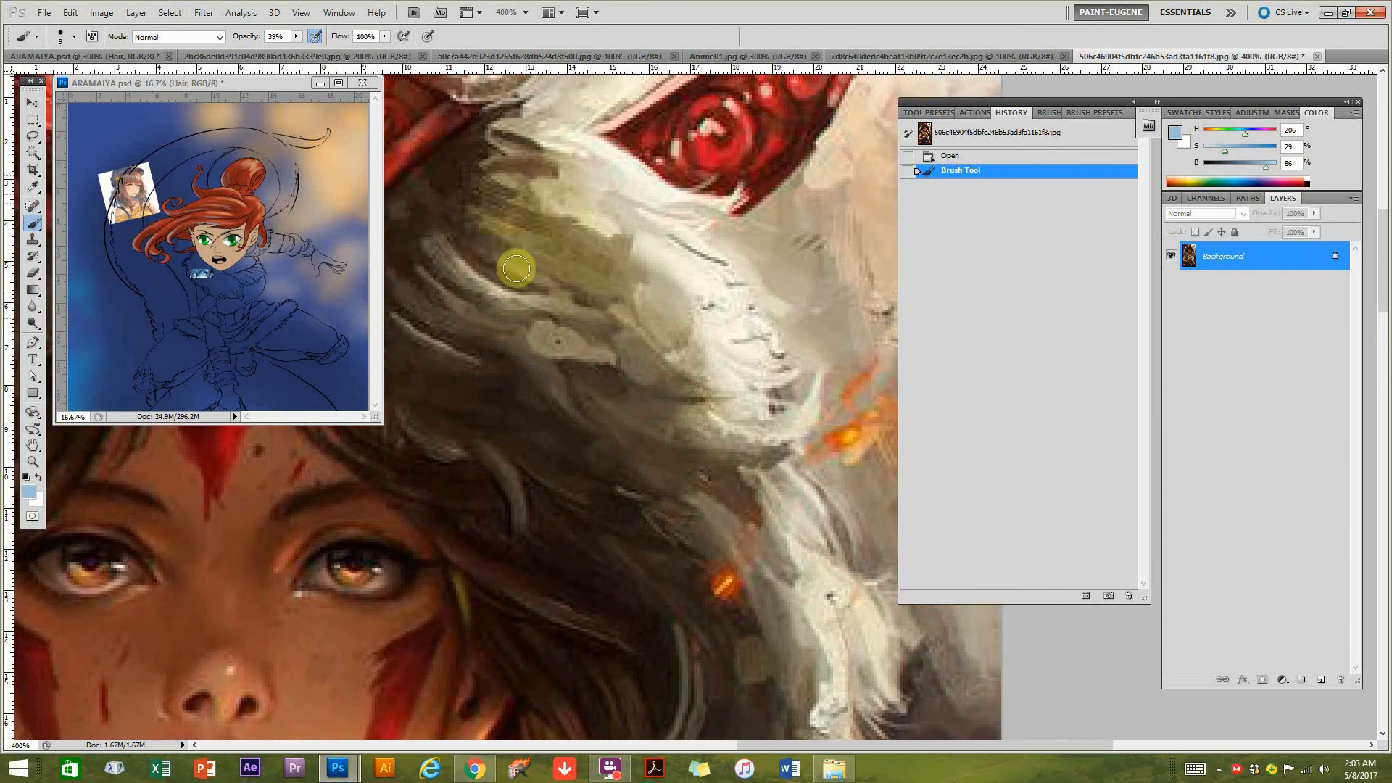
left_click(34, 119)
left_click_drag(476, 205, 761, 467)
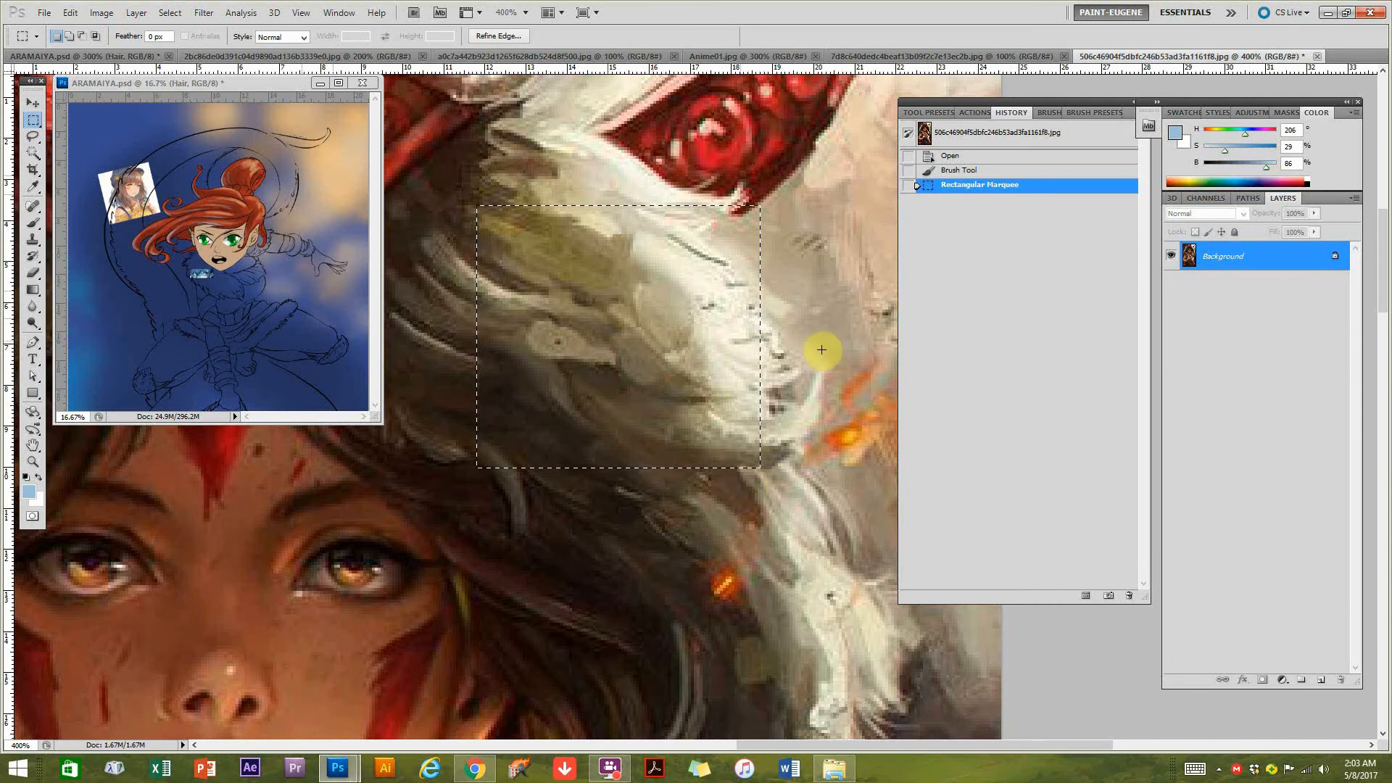
key("ctrl+d")
left_click(713, 459, "alt")
left_click(713, 460, "alt")
left_click(624, 261, "alt")
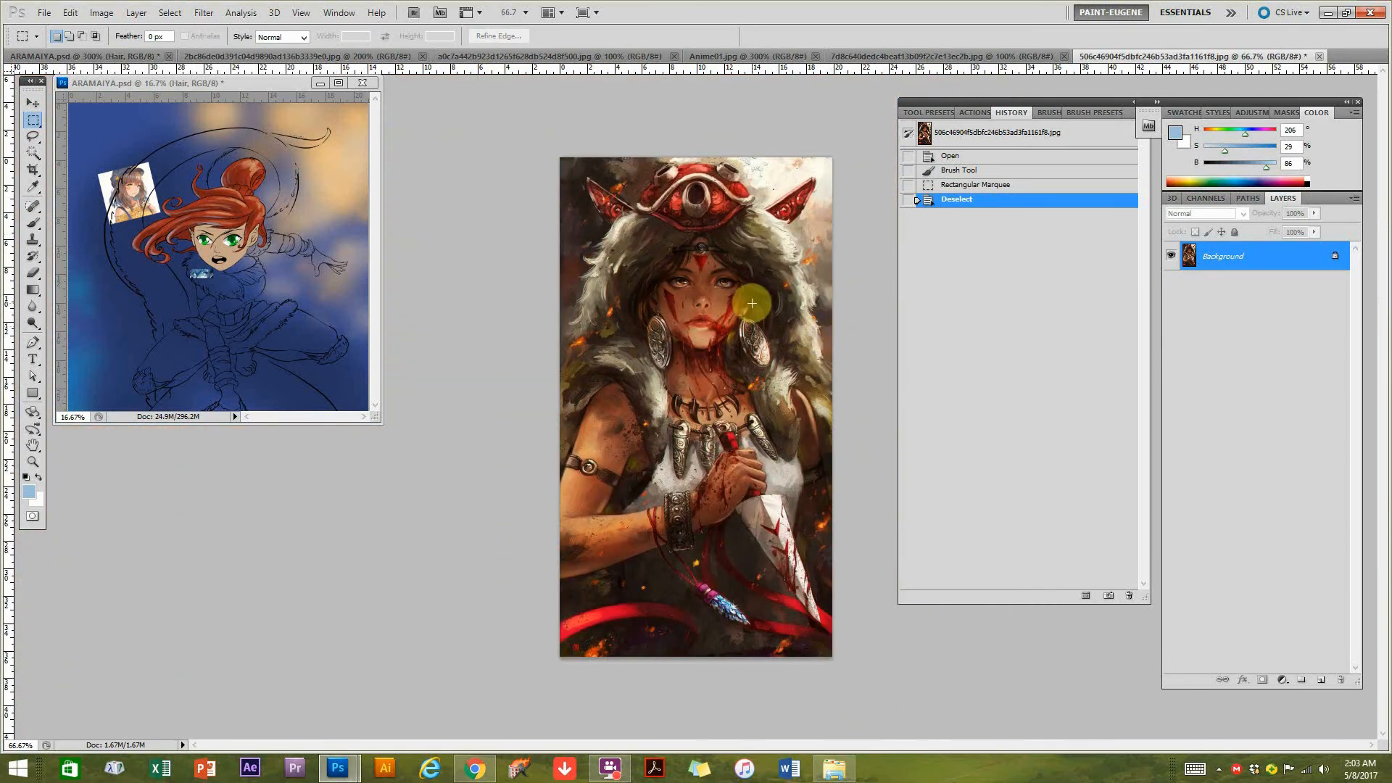
Examine the light and dark strokes in the fur on the opposite side of the hood, then clear the selection.
key("ctrl+plus")
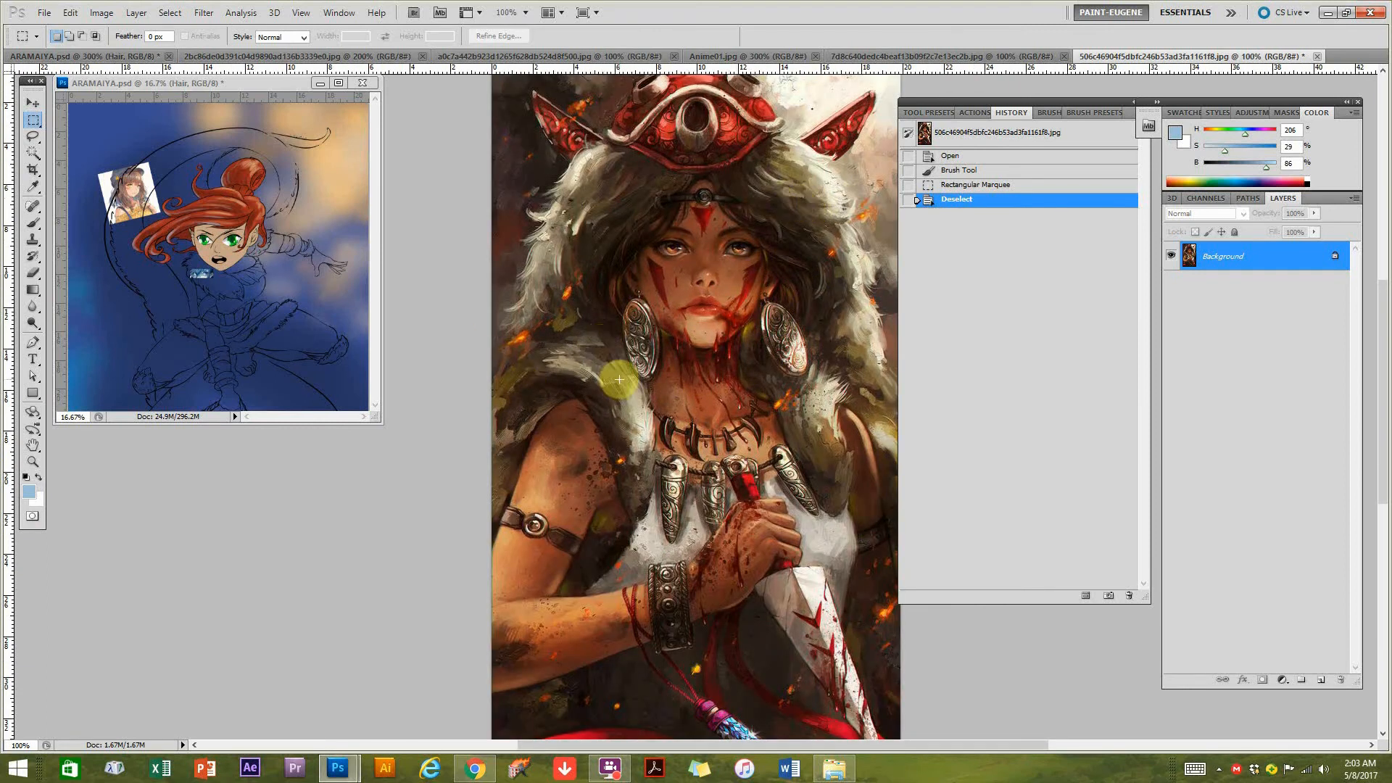
left_click_drag(542, 166, 624, 241)
key("ctrl+plus")
key("ctrl+plus")
key("ctrl+plus")
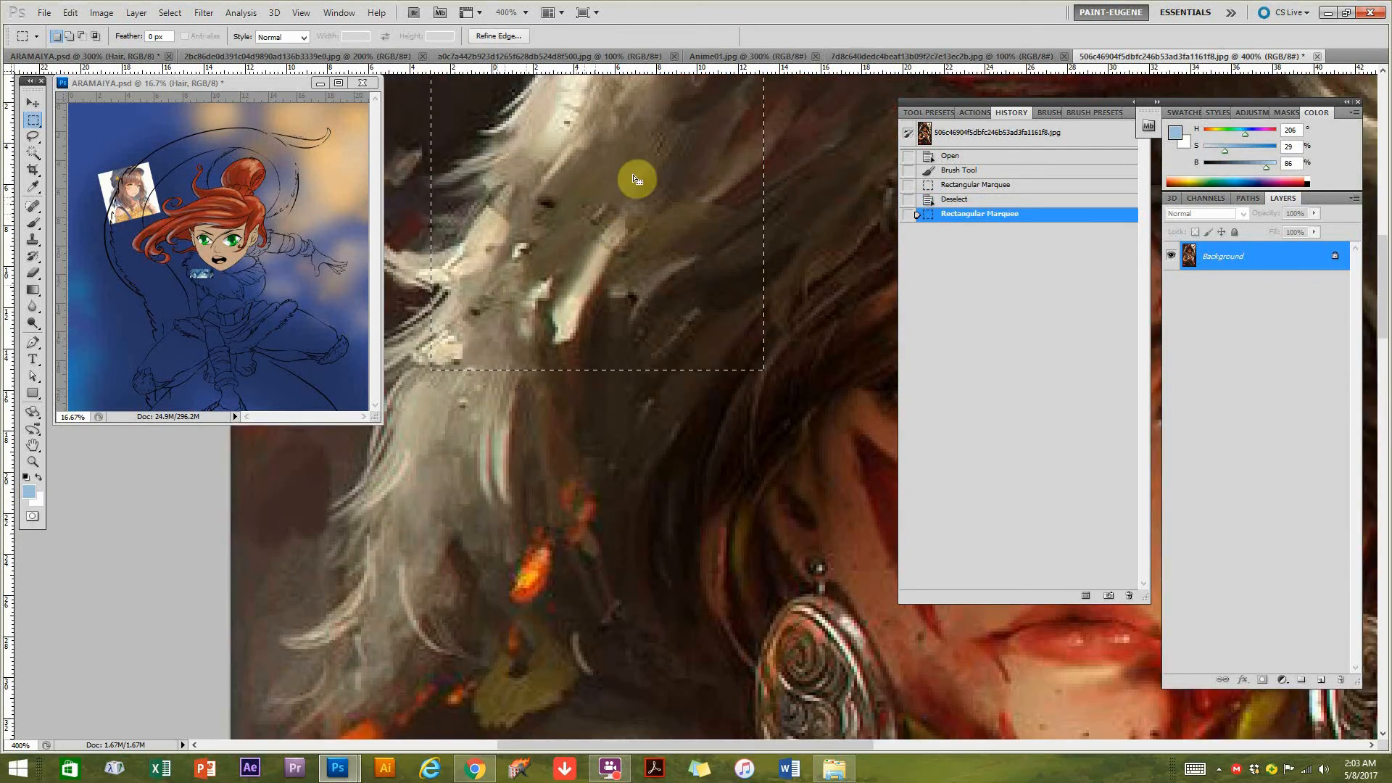
left_click_drag(650, 189, 661, 308)
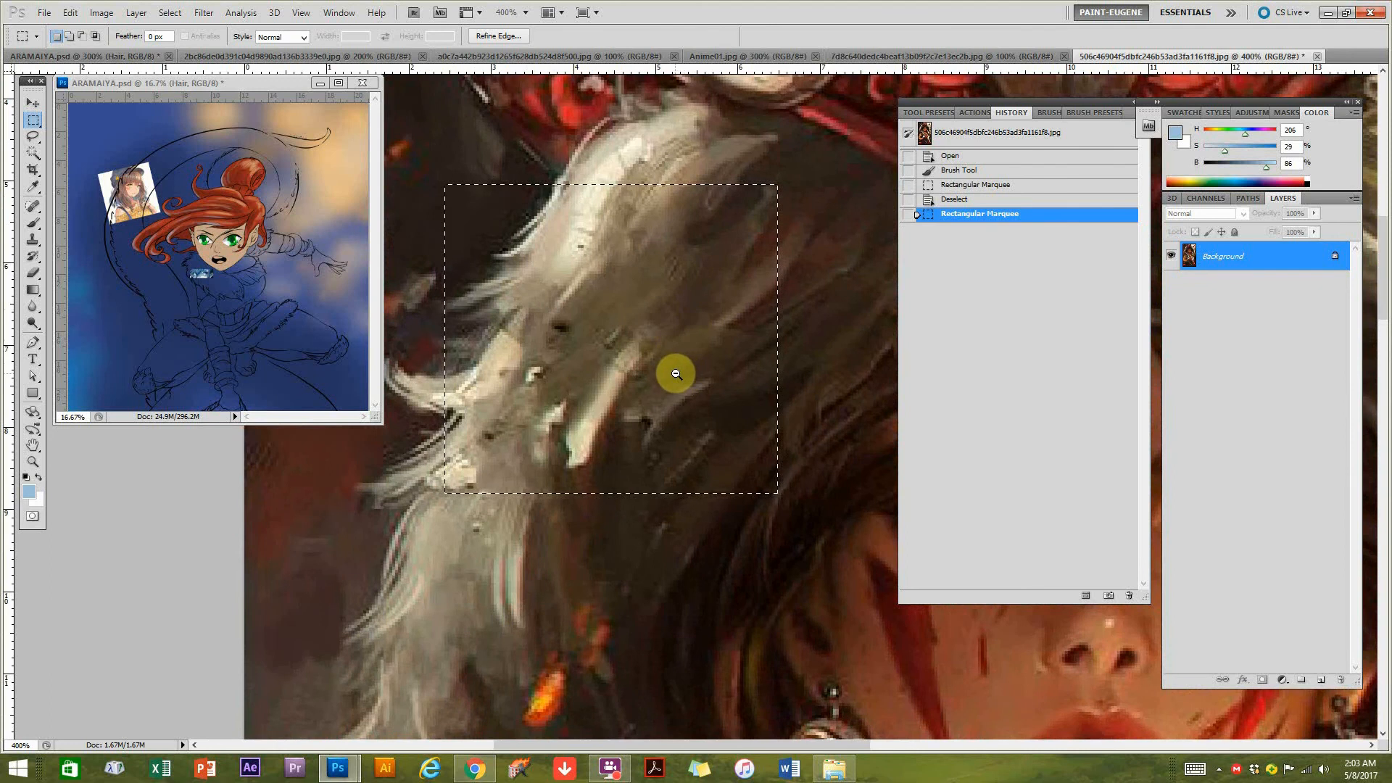
left_click(675, 376, "ctrl+alt")
left_click(681, 384, "ctrl+alt")
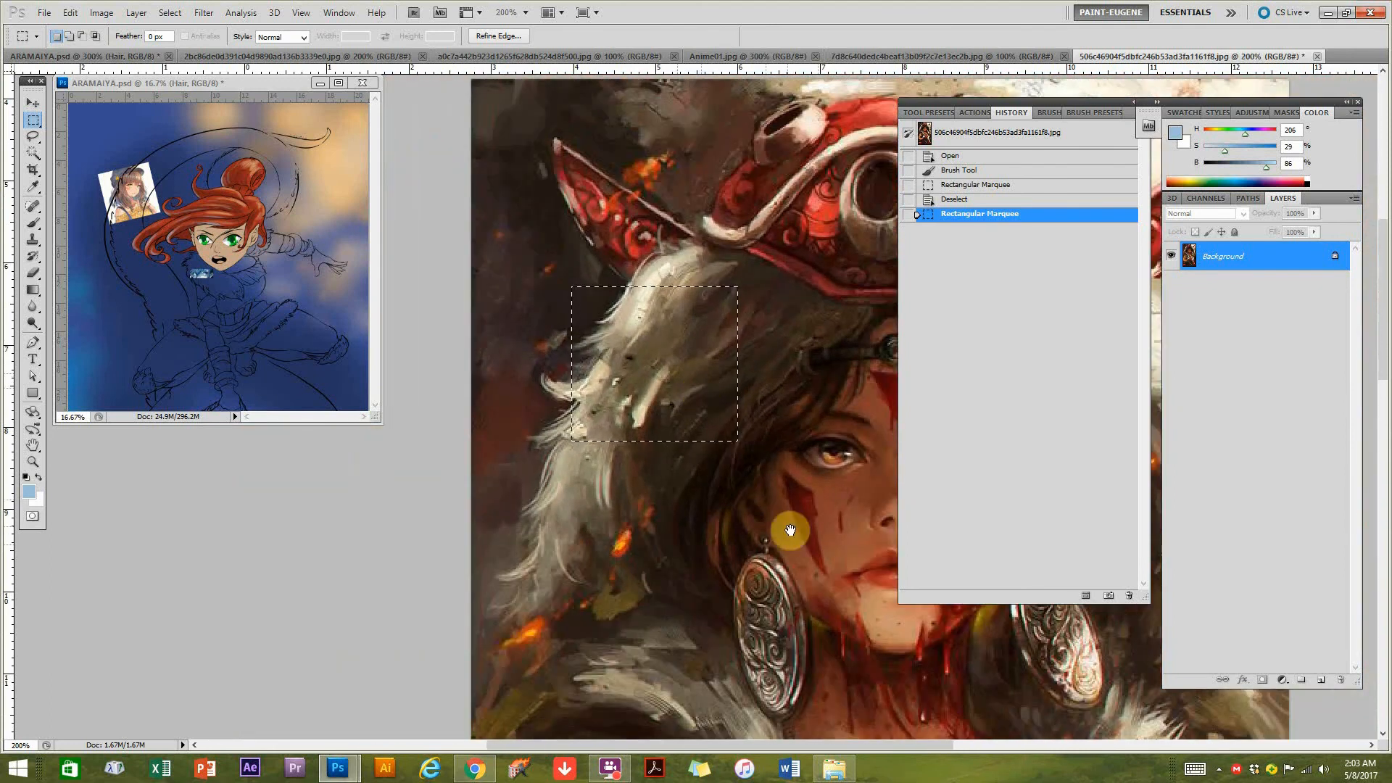
left_click_drag(790, 519, 736, 512)
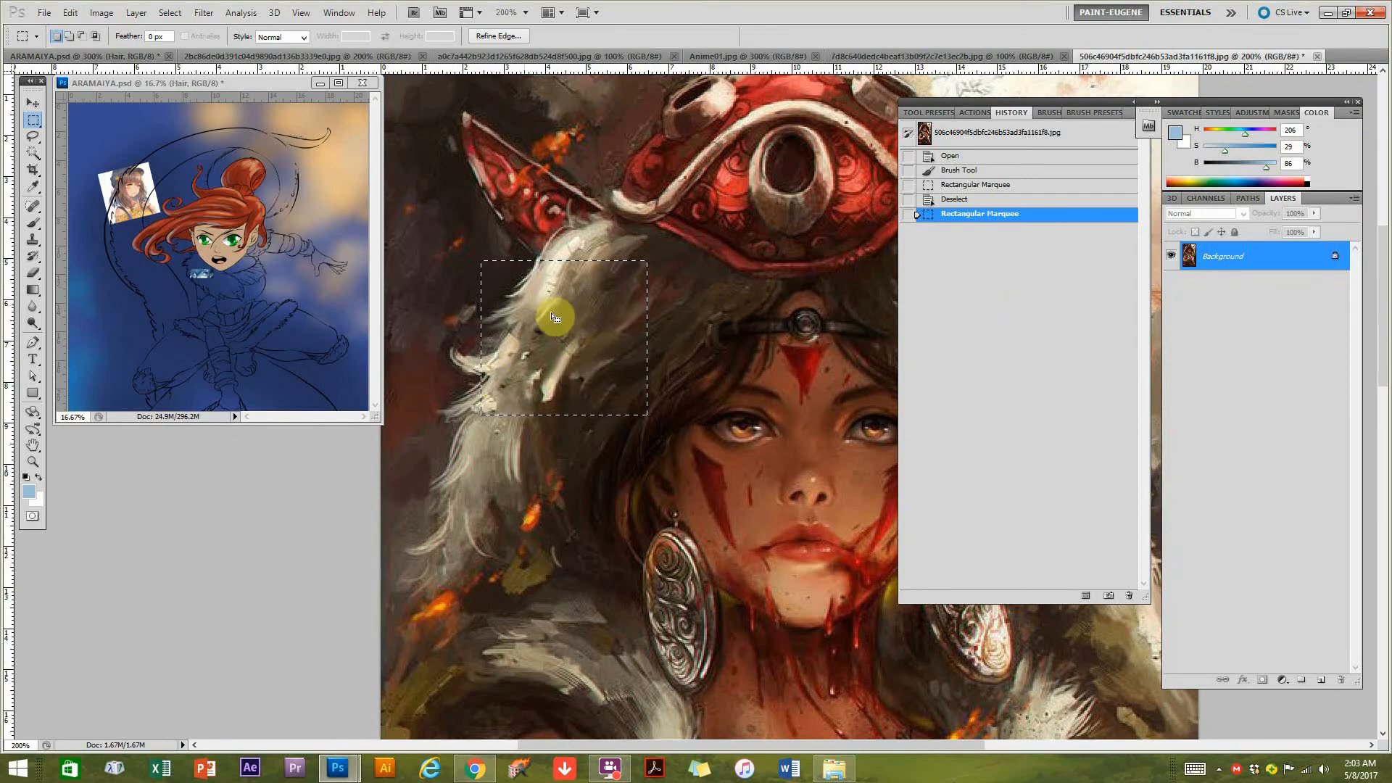
left_click_drag(747, 547, 584, 457)
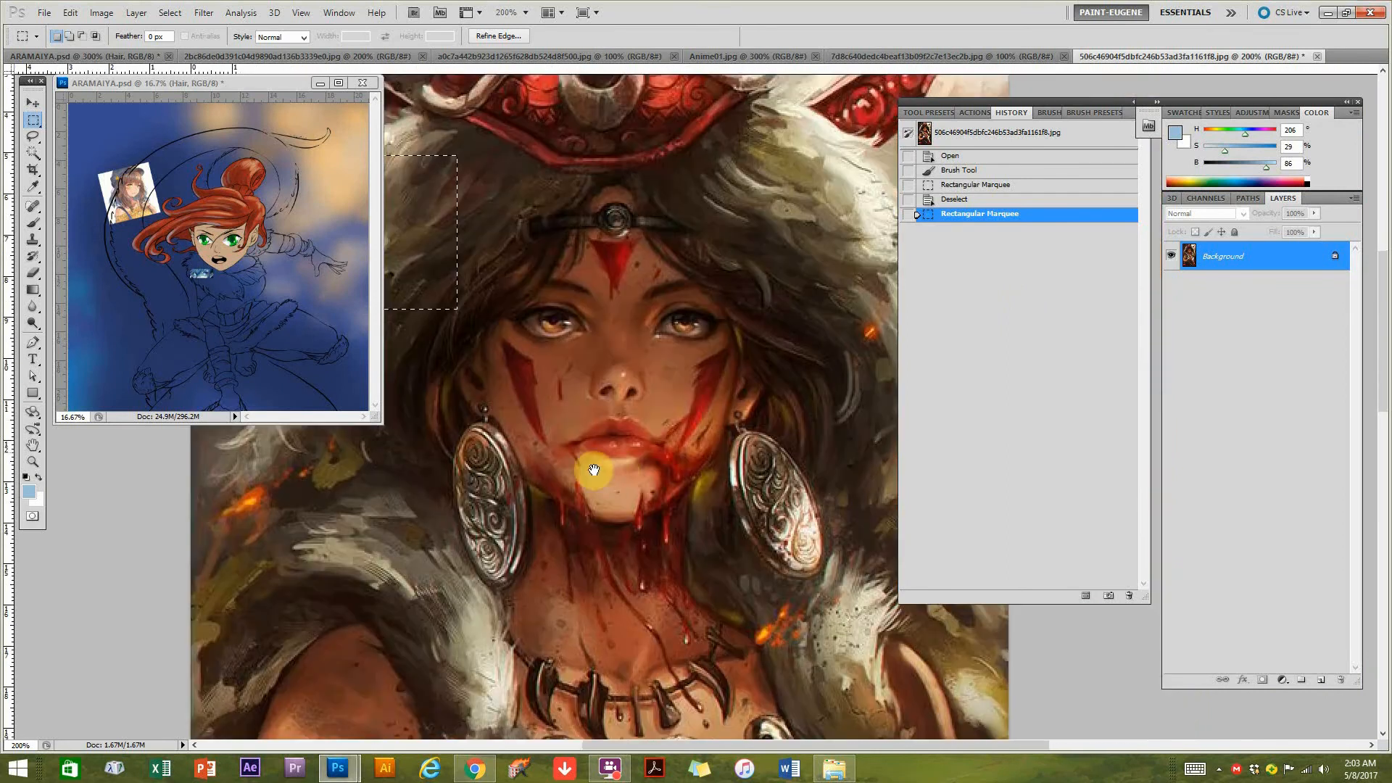
scroll(680, 485, "down", 1)
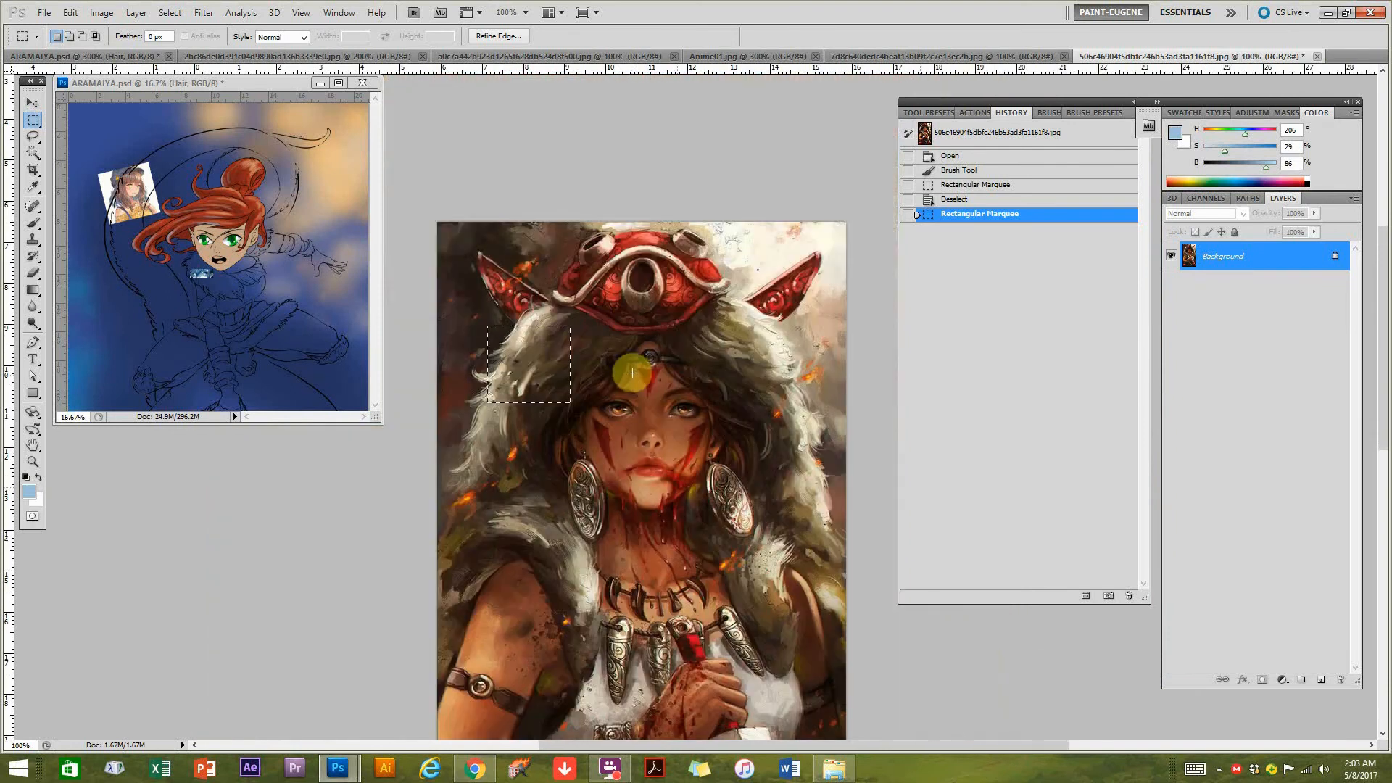
key("ctrl+d")
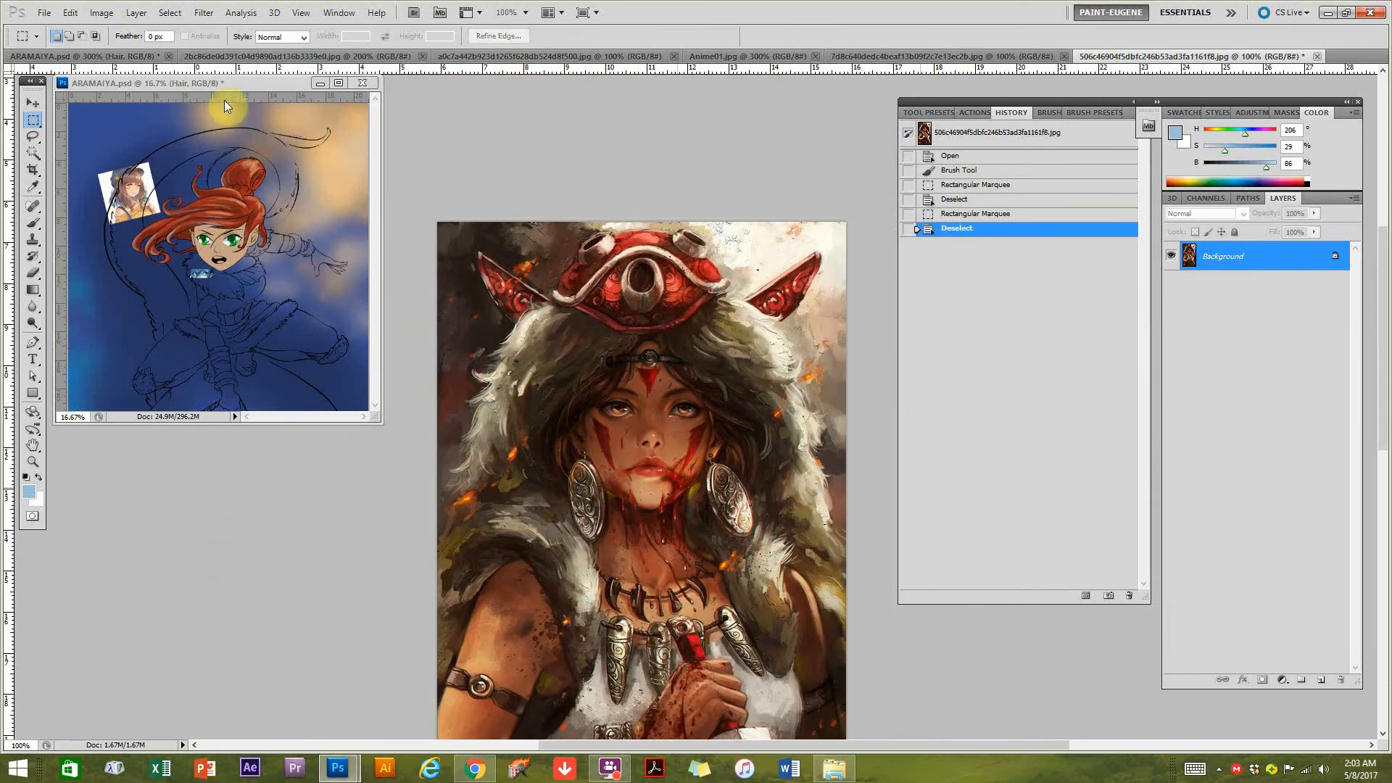
Return to the ARAMAIYA.psd illustration and deepen the bun's central and lower shading with a dark red at hue 7, saturation 81%, brightness 33%.
left_click(120, 56)
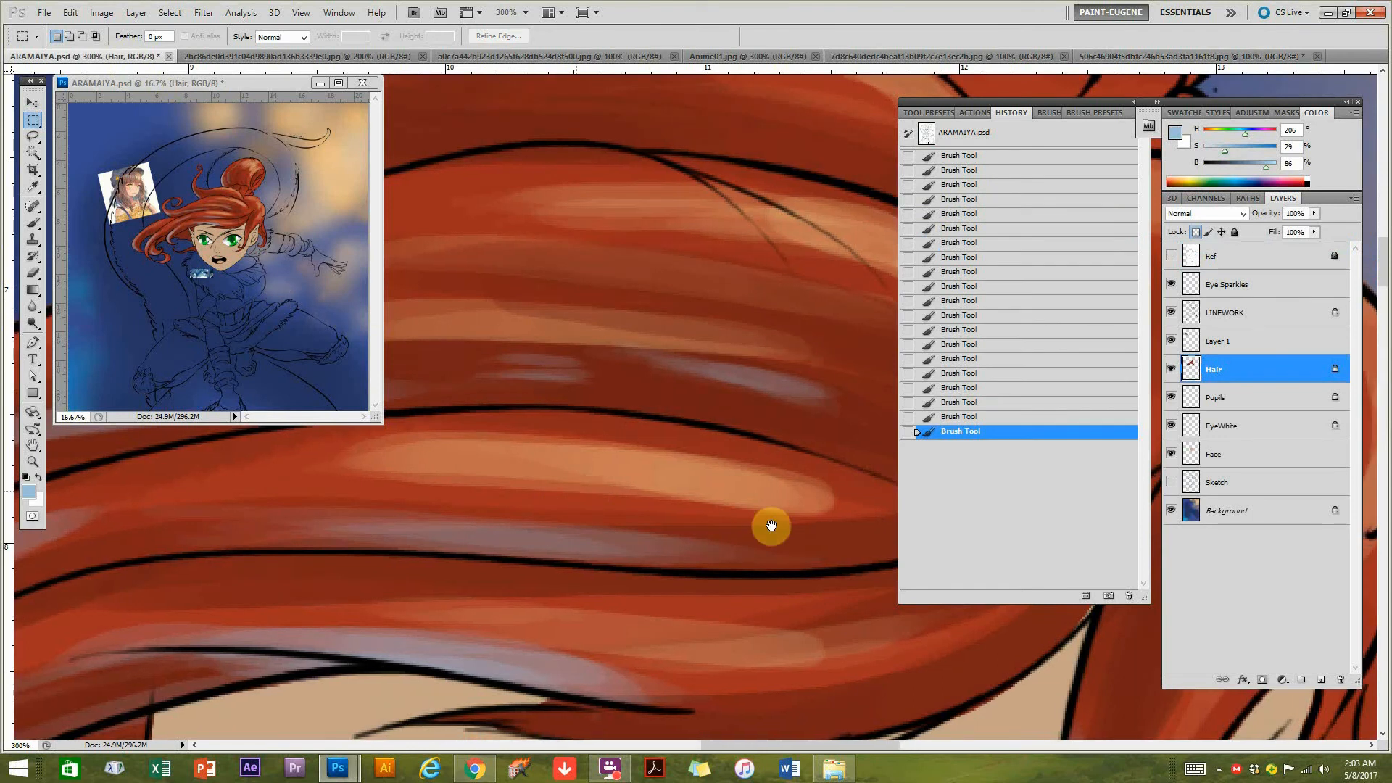
left_click_drag(708, 528, 786, 516)
scroll(739, 406, "down", 2)
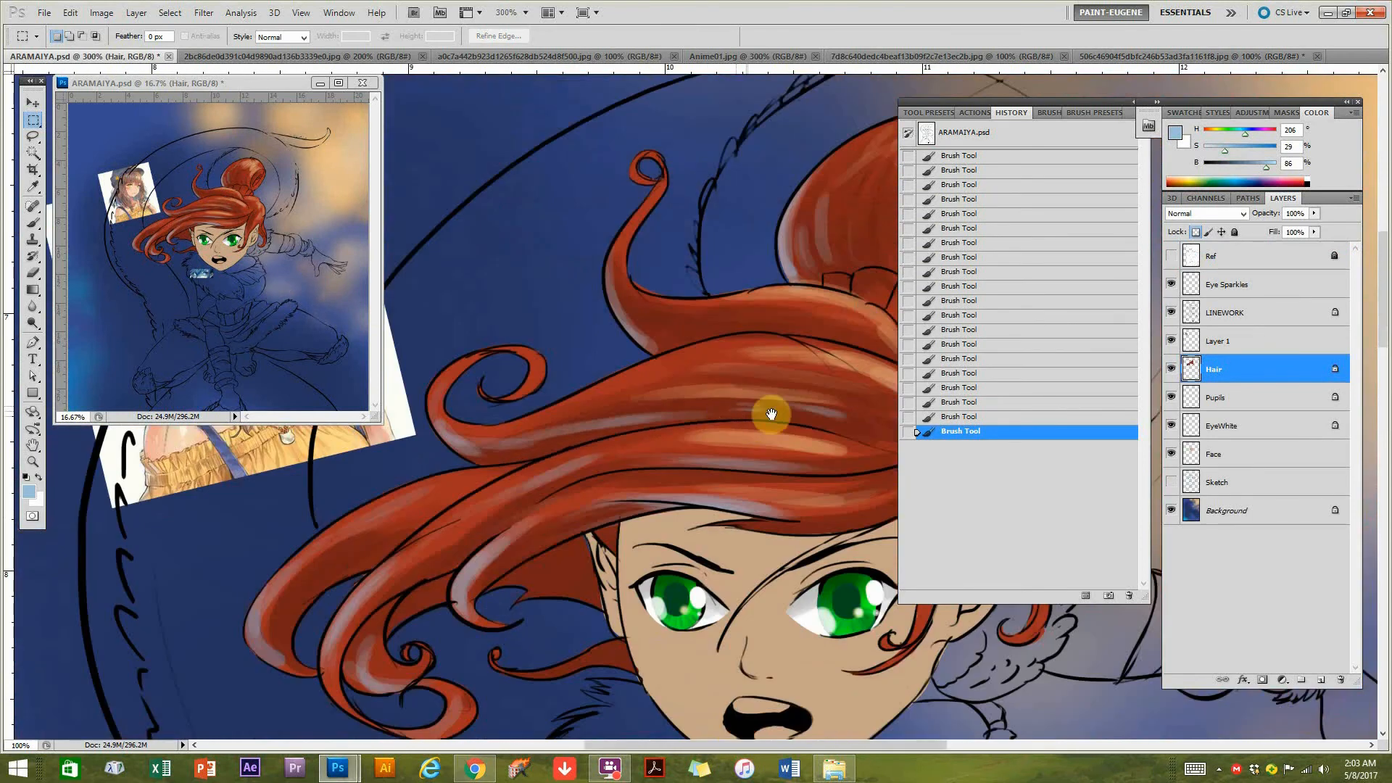
scroll(767, 407, "down", 1)
key("b")
scroll(755, 428, "up", 1)
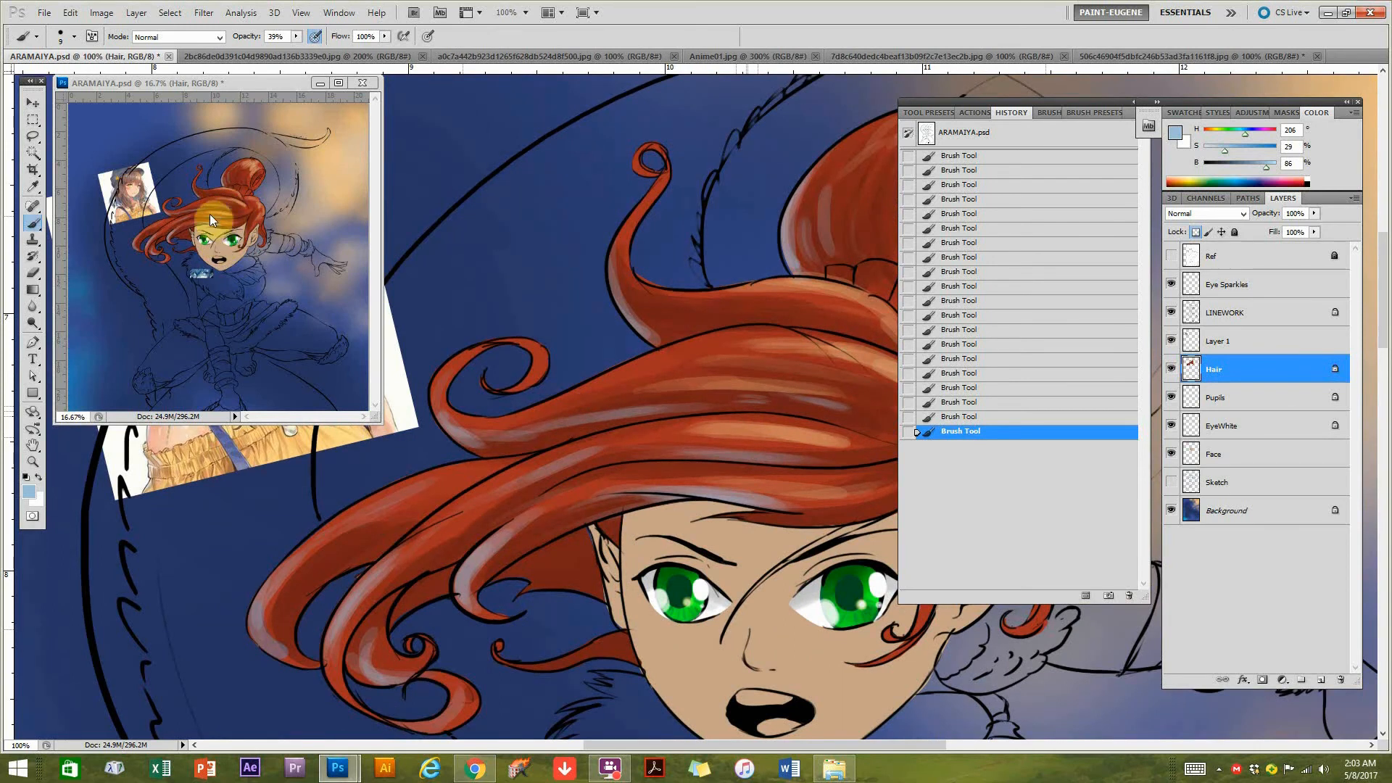
left_click_drag(787, 321, 637, 398)
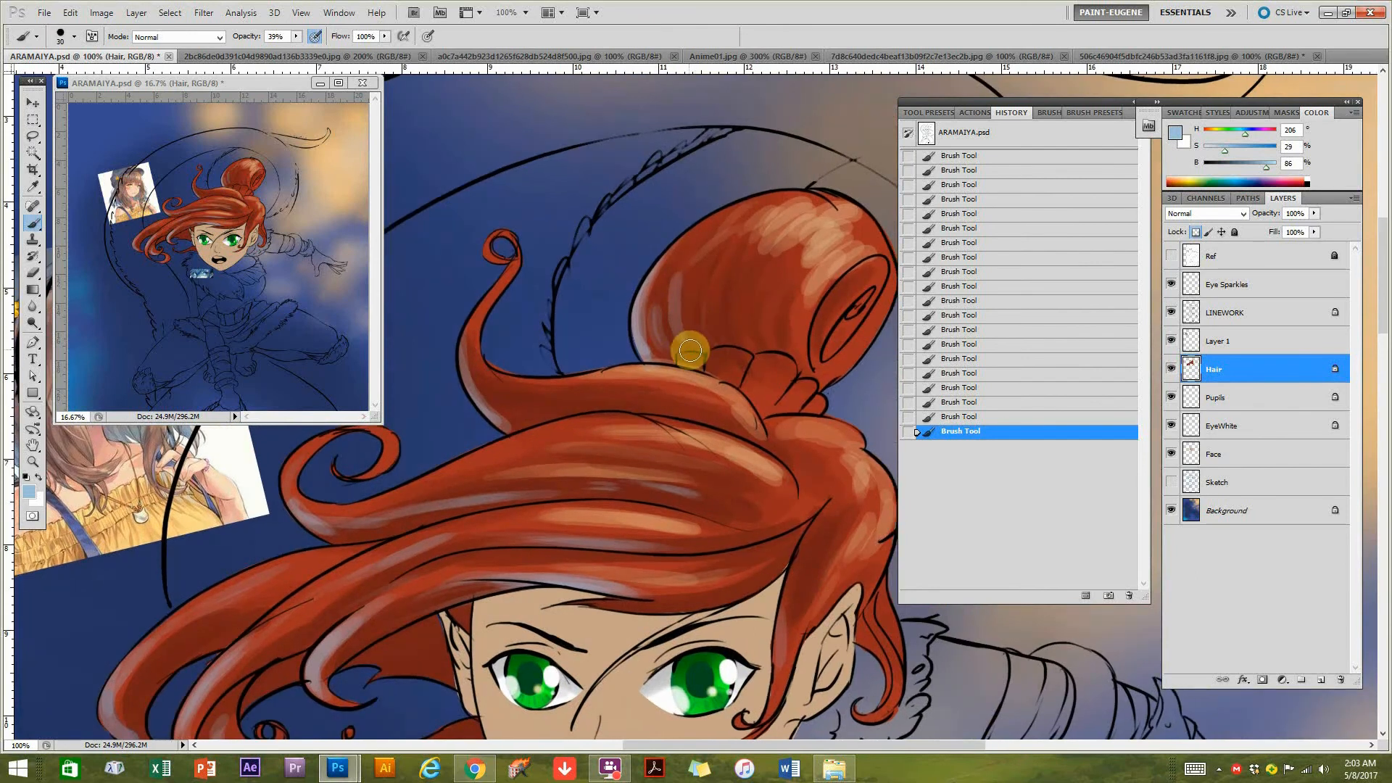
key("ctrl+plus")
left_click(584, 381, "alt")
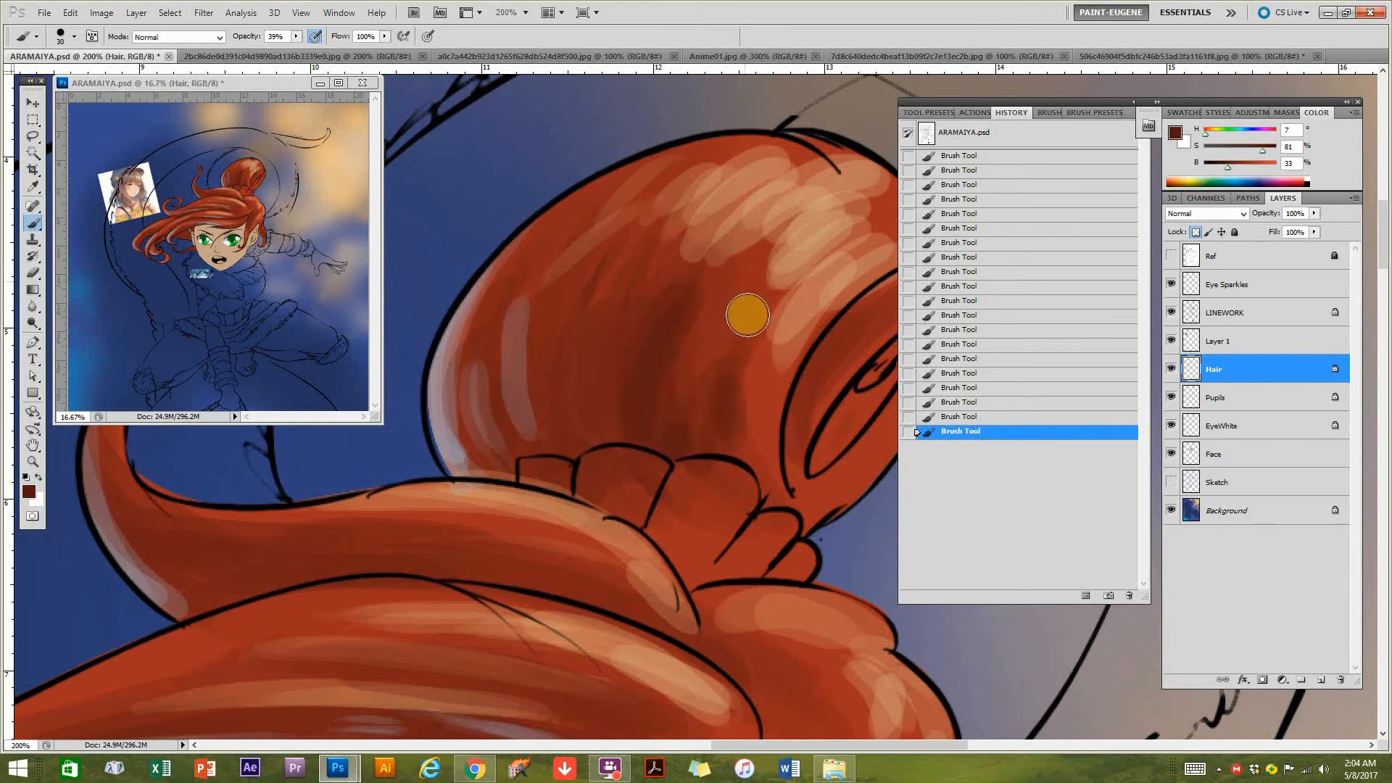
left_click_drag(765, 380, 780, 442)
mouse_move(720, 485)
left_mouse_down()
mouse_move(674, 461)
mouse_move(746, 425)
mouse_move(770, 447)
mouse_move(842, 334)
left_mouse_up()
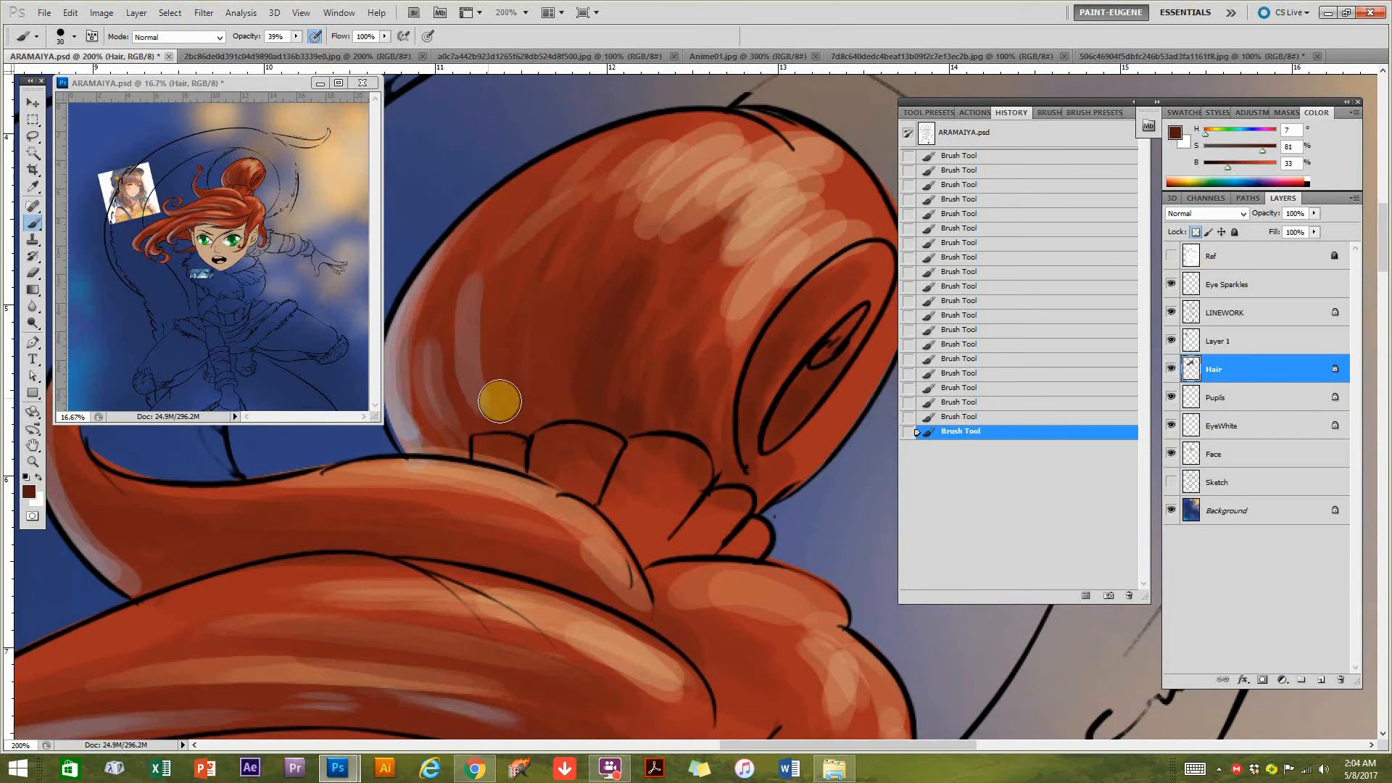
mouse_move(527, 254)
left_mouse_down()
mouse_move(504, 320)
mouse_move(512, 403)
left_mouse_up()
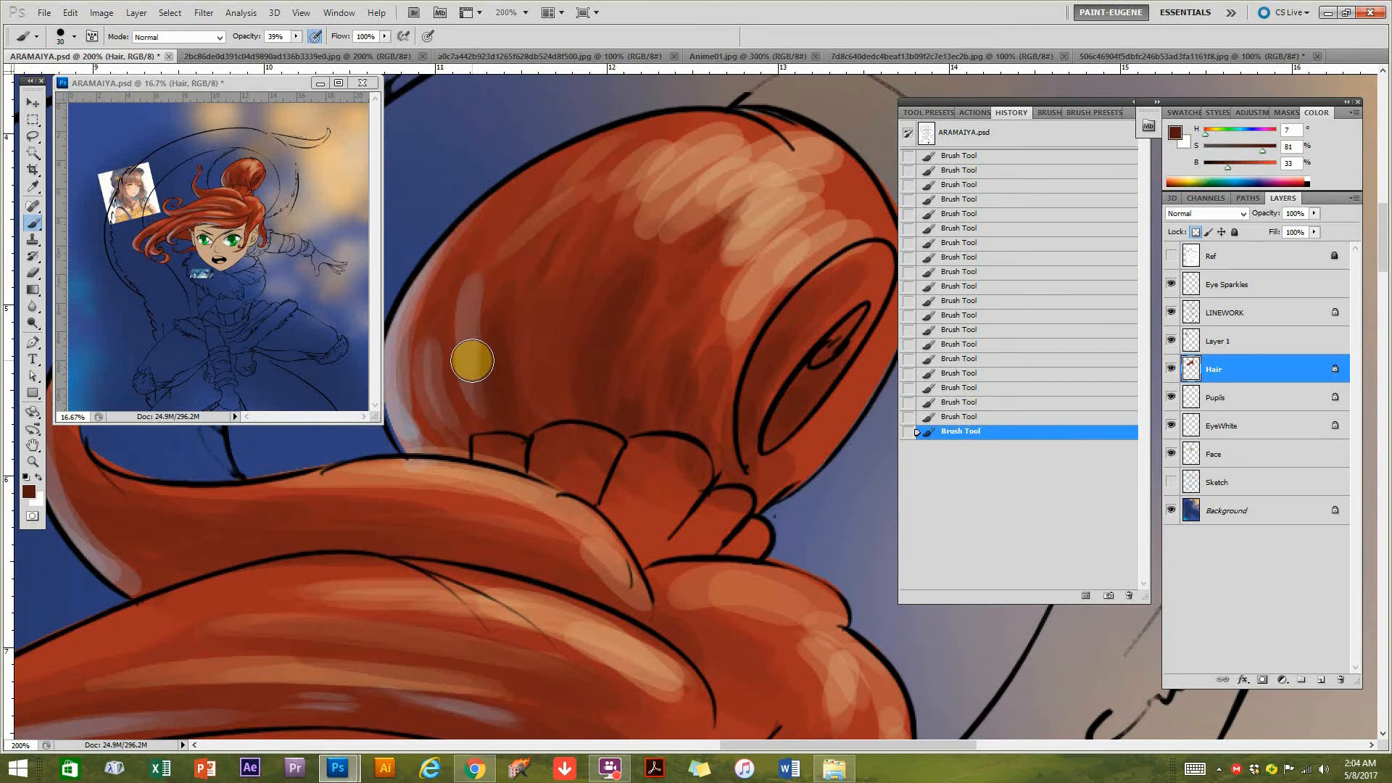
Sample a greyish mauve at hue 333, saturation 14%, brightness 62% and paint curved cool highlights down the bun's shaded outer side.
left_click(392, 354, "alt")
left_click(445, 351, "alt")
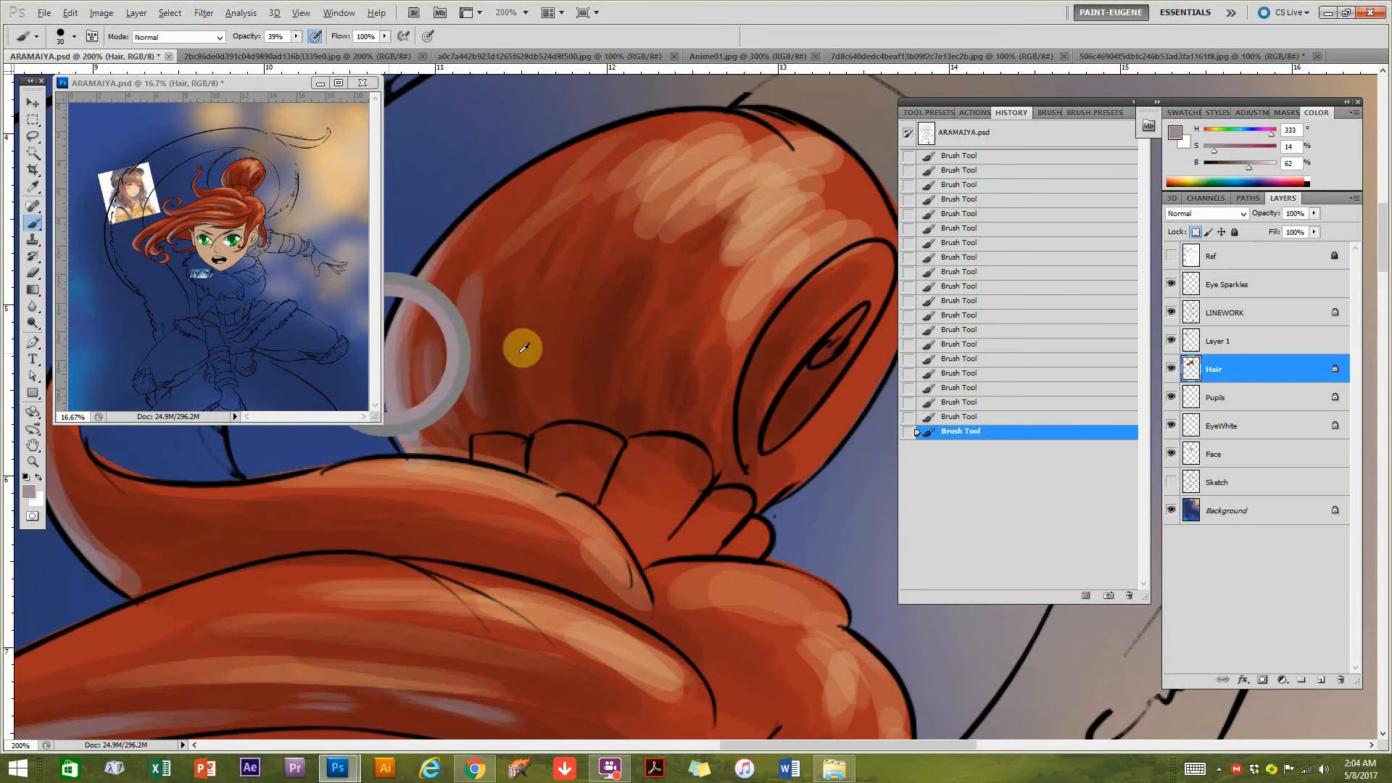
mouse_move(534, 420)
left_mouse_down()
mouse_move(522, 380)
mouse_move(534, 342)
mouse_move(512, 385)
mouse_move(530, 377)
mouse_move(519, 400)
mouse_move(535, 254)
left_mouse_up()
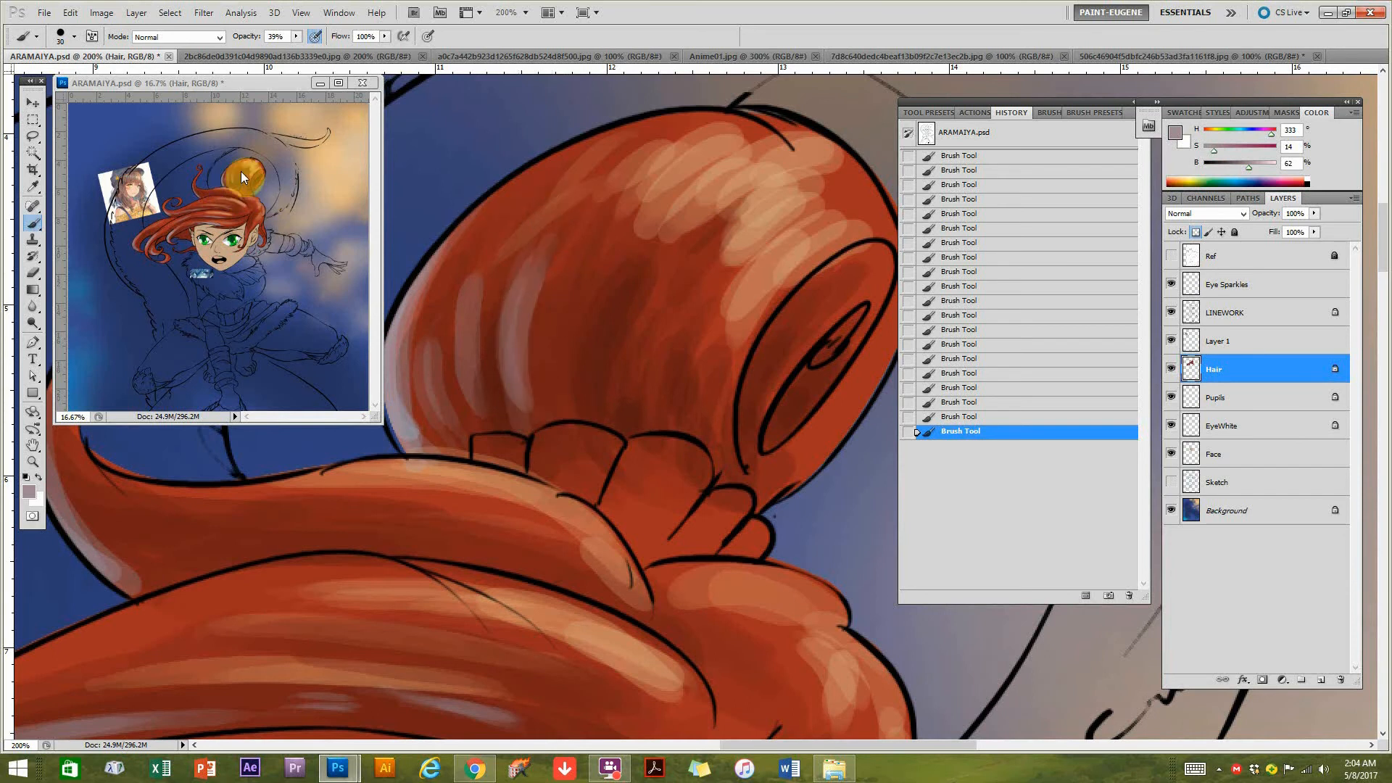
left_click(556, 382, "ctrl")
left_click_drag(548, 379, 656, 451)
left_click_drag(735, 514, 596, 466)
left_click_drag(661, 509, 599, 336)
left_click_drag(598, 263, 692, 343)
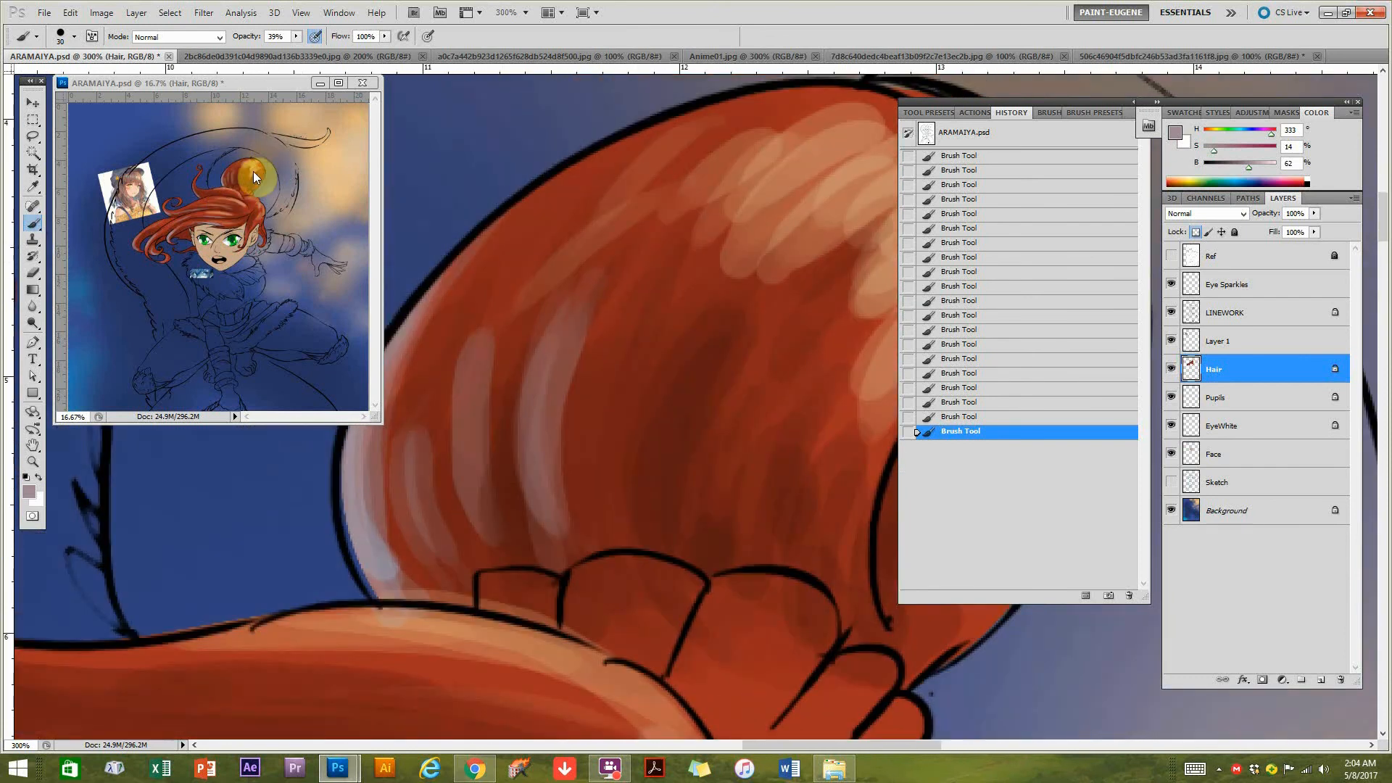
left_click_drag(569, 502, 600, 466)
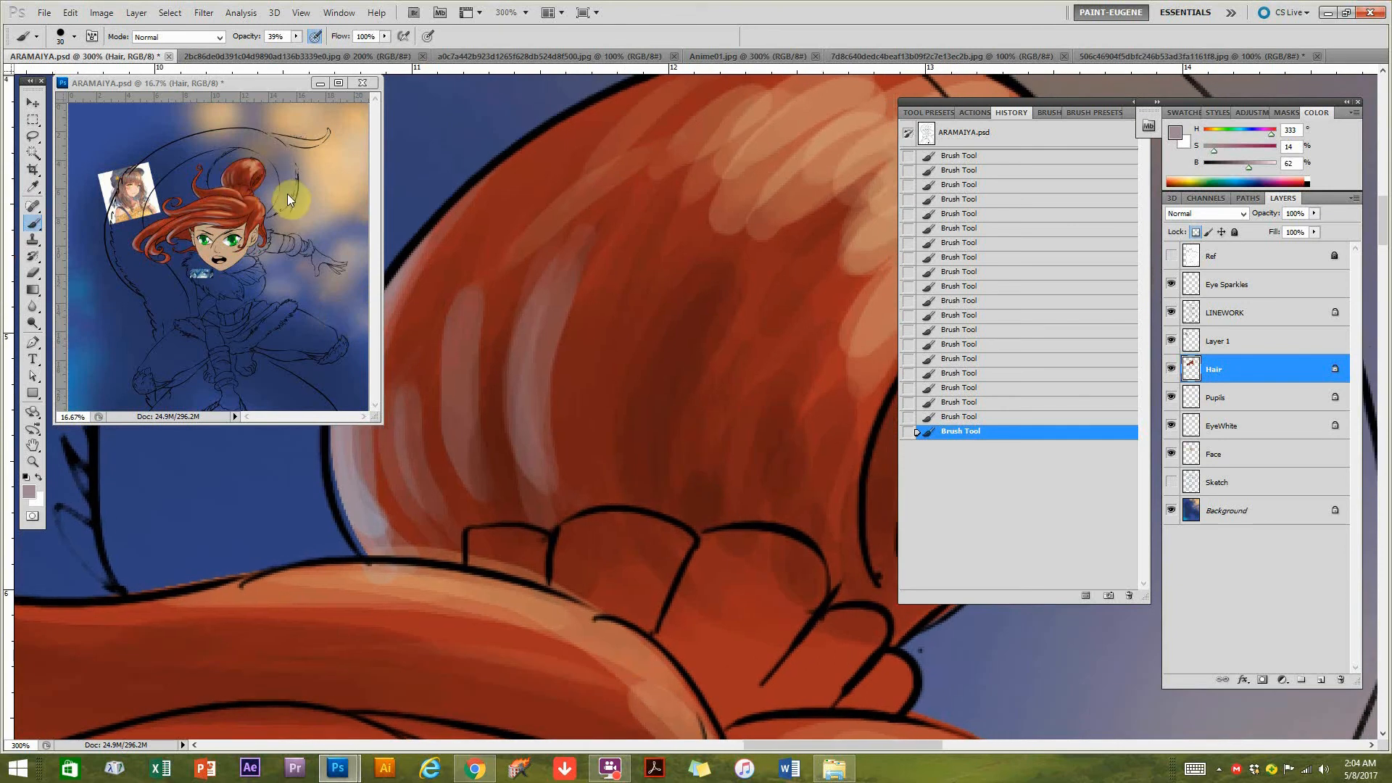
Enlarge the preview to 25% and break up the warm highlights on the bun's crown with red at hue 7, saturation 81%, brightness 64%.
mouse_move(819, 314)
left_mouse_down()
mouse_move(616, 427)
mouse_move(547, 429)
mouse_move(752, 305)
left_mouse_up()
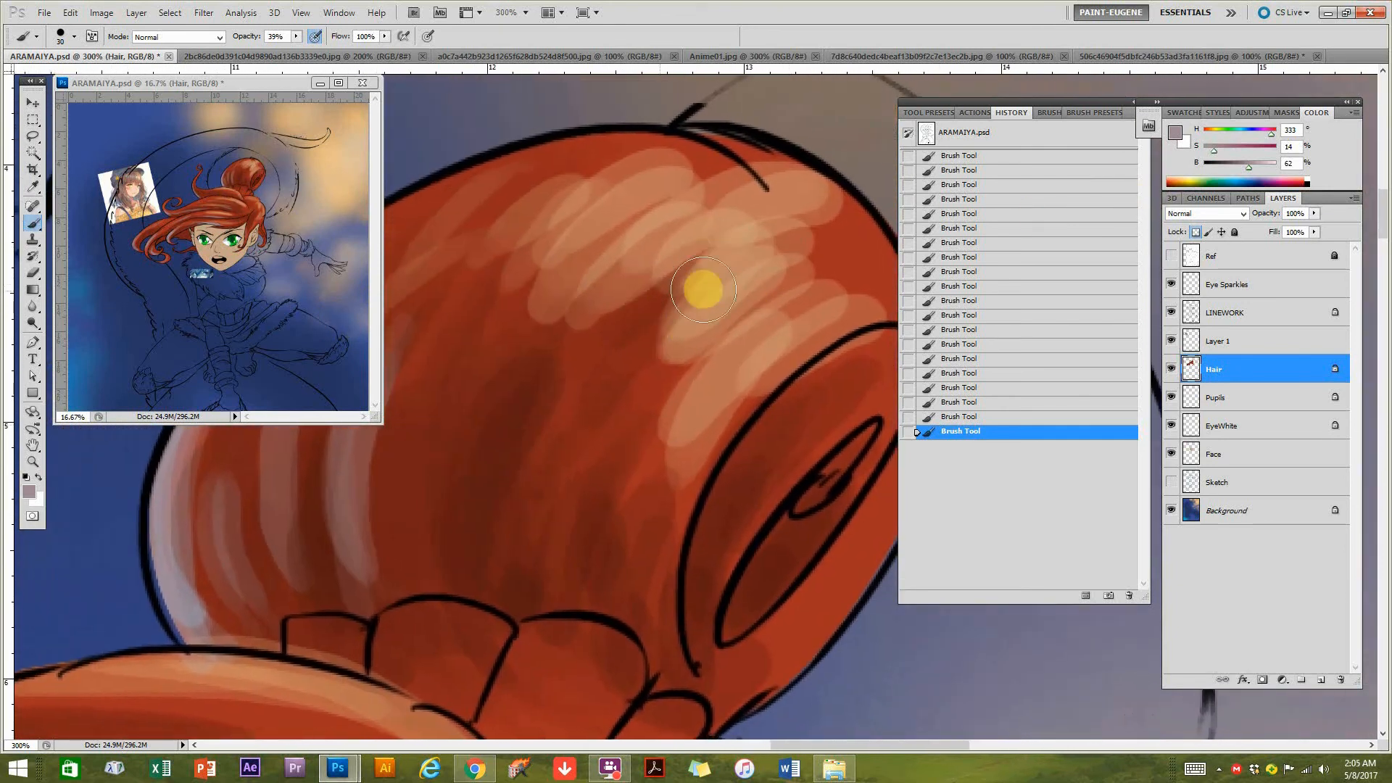
left_click(255, 168)
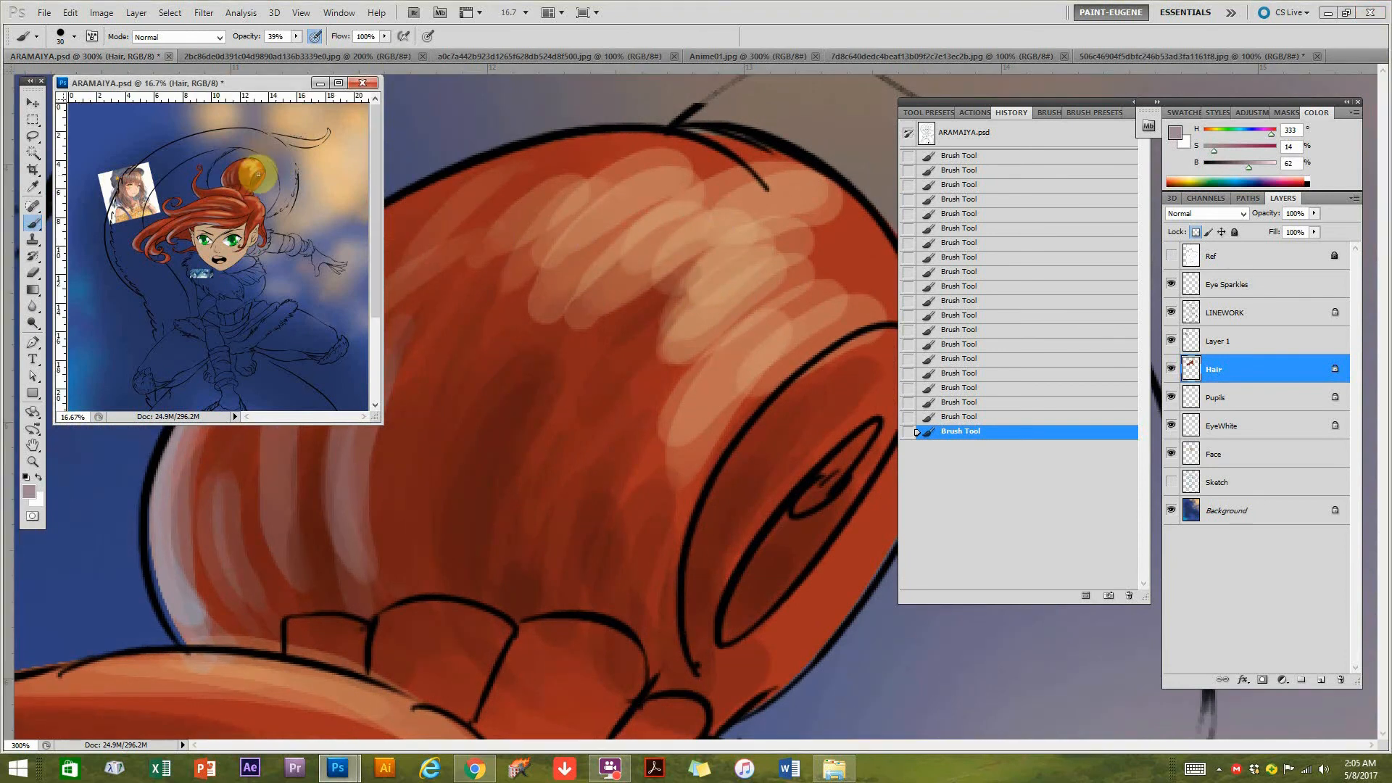
scroll(255, 191, "up", 1)
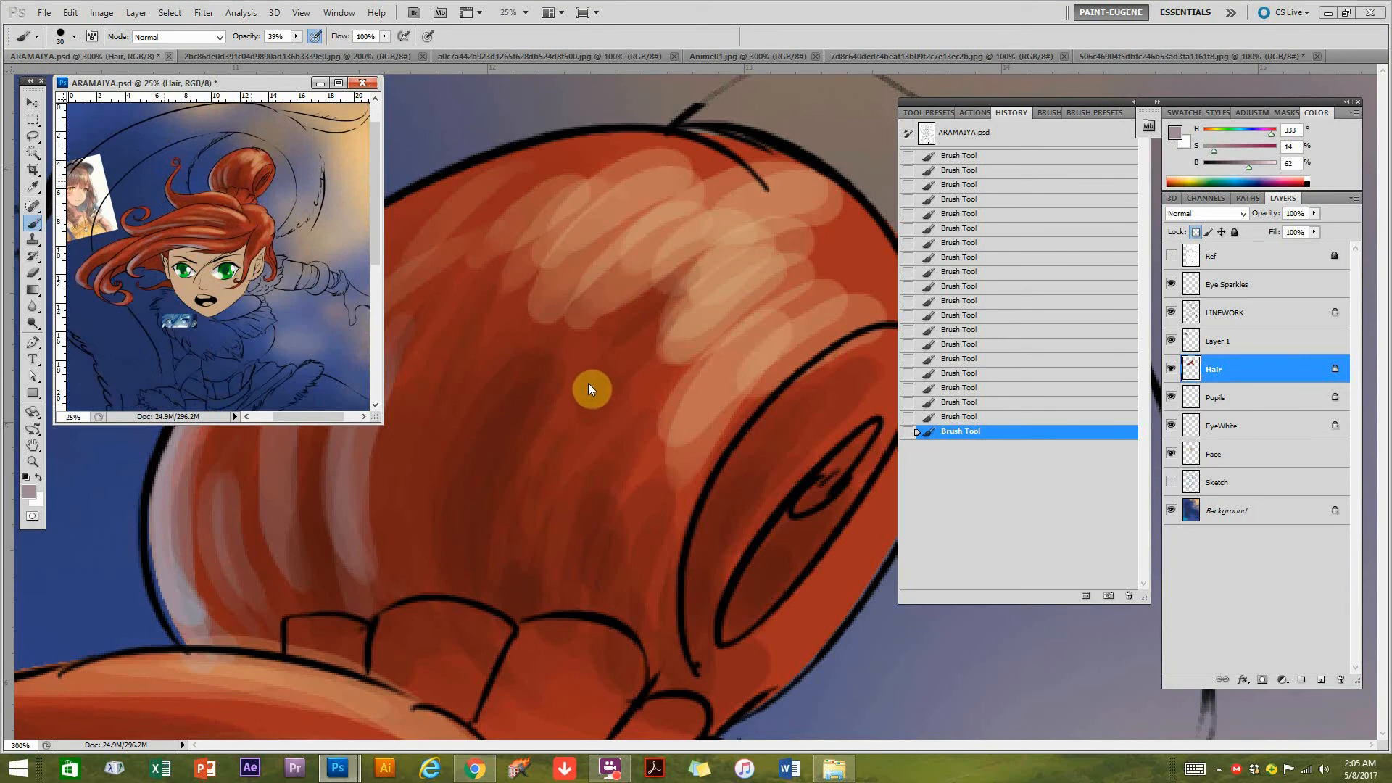
left_click(653, 377)
mouse_move(637, 379)
left_mouse_down()
mouse_move(704, 327)
mouse_move(688, 326)
mouse_move(630, 384)
left_mouse_up()
left_click(775, 271, "alt")
mouse_move(745, 250)
left_mouse_down()
mouse_move(665, 305)
mouse_move(697, 272)
mouse_move(592, 371)
left_mouse_up()
left_click(560, 415, "alt")
mouse_move(700, 266)
left_mouse_down()
mouse_move(597, 374)
mouse_move(732, 264)
mouse_move(803, 266)
mouse_move(792, 290)
mouse_move(746, 280)
mouse_move(727, 313)
mouse_move(807, 268)
mouse_move(696, 350)
mouse_move(737, 339)
mouse_move(664, 372)
left_mouse_up()
left_click(795, 289, "alt")
left_click(644, 283, "alt")
left_click(603, 321, "alt")
left_click(845, 258, "alt")
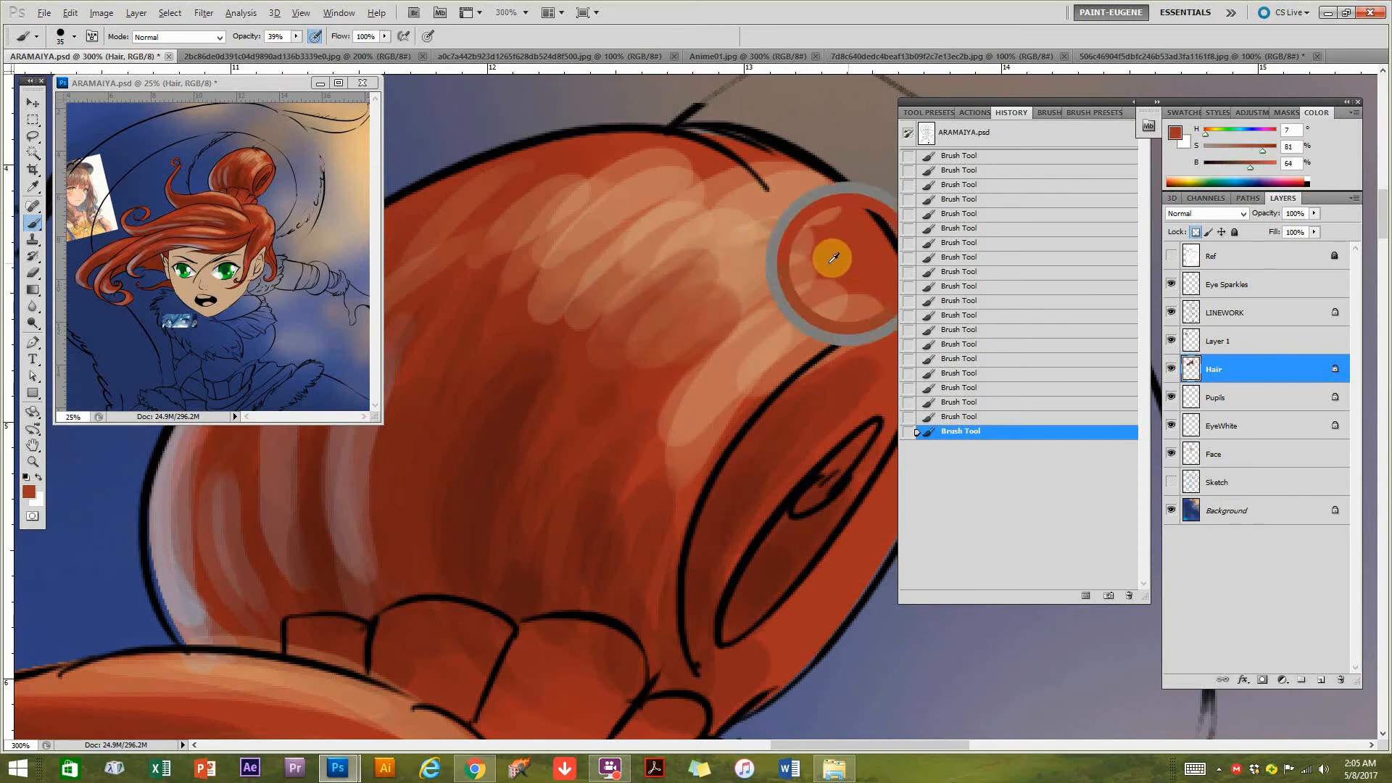
Refine the bun's crown highlights with a size 20 brush, alternating sampled orange and a darker red at brightness 55%.
left_click(667, 227, "alt")
key("bracketleft")
left_click(707, 225, "alt")
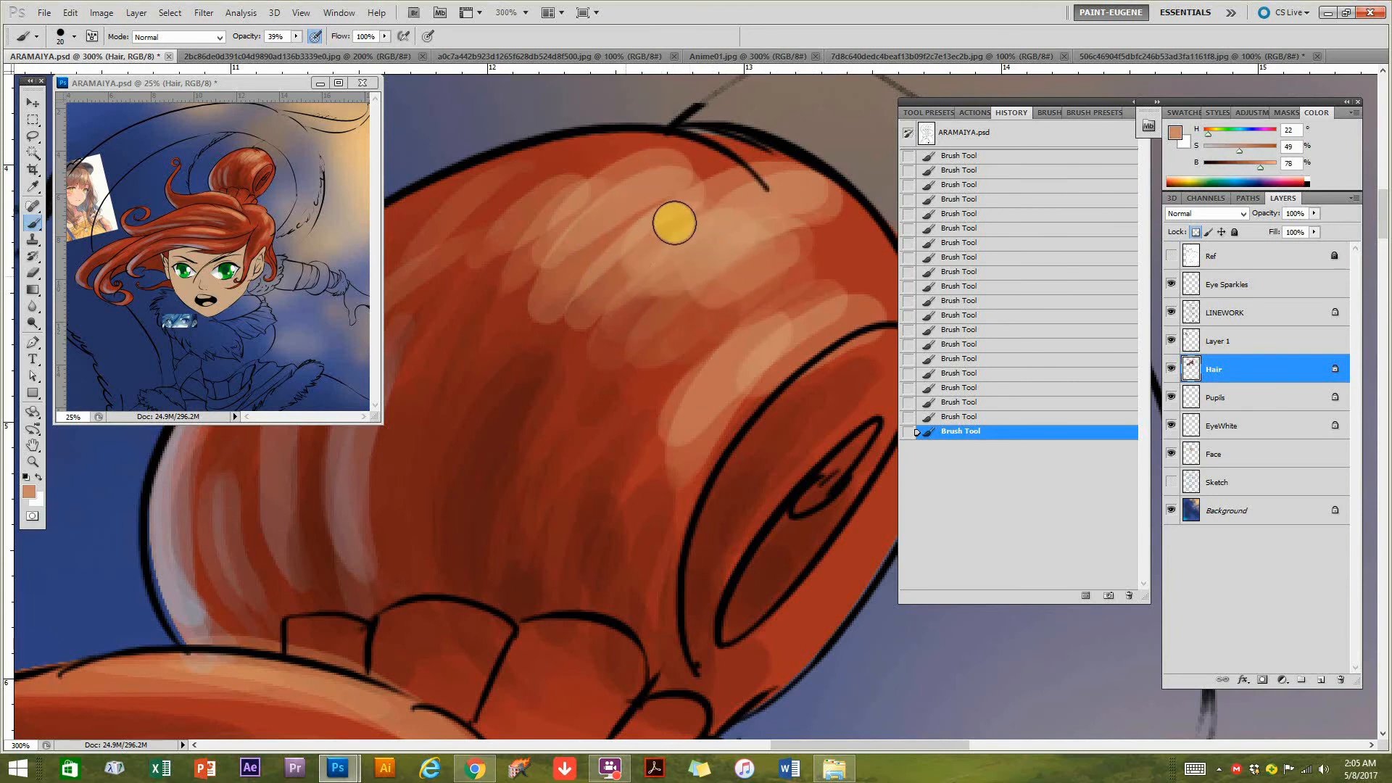
left_click(503, 305, "alt")
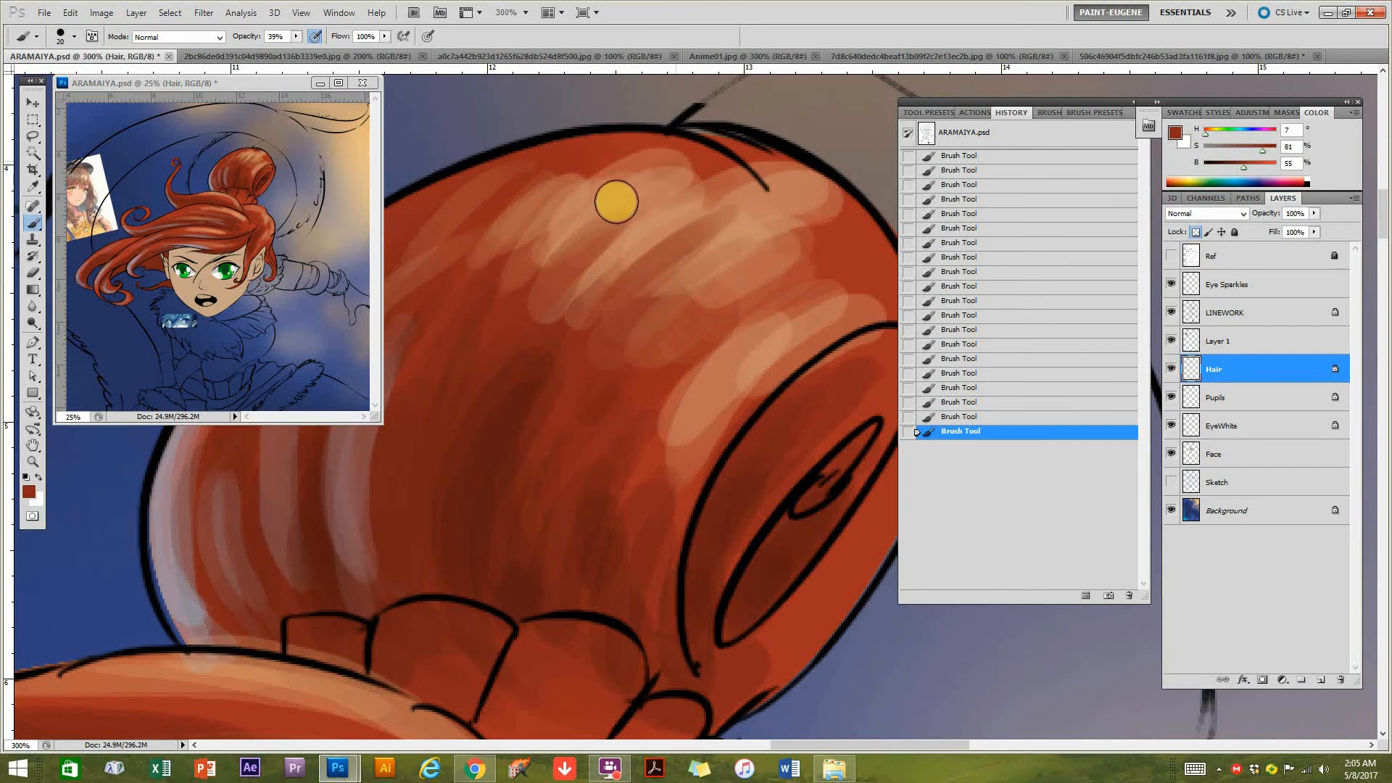
Set the brush opacity to 64% and paint thin pale beige streaks, hue 21, saturation 22%, brightness 78%, across the bun's crown highlights.
left_click(770, 346, "alt")
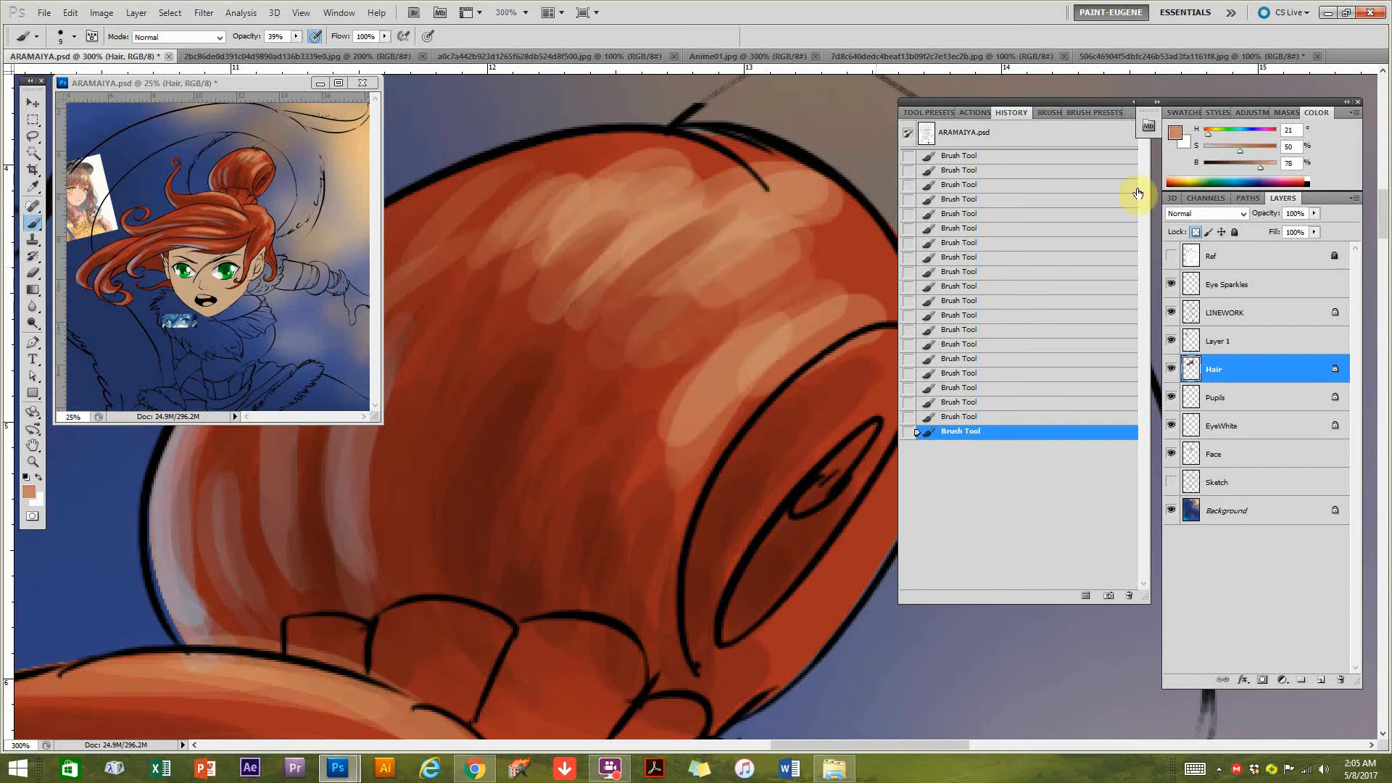
left_click_drag(297, 37, 315, 48)
left_click(315, 36)
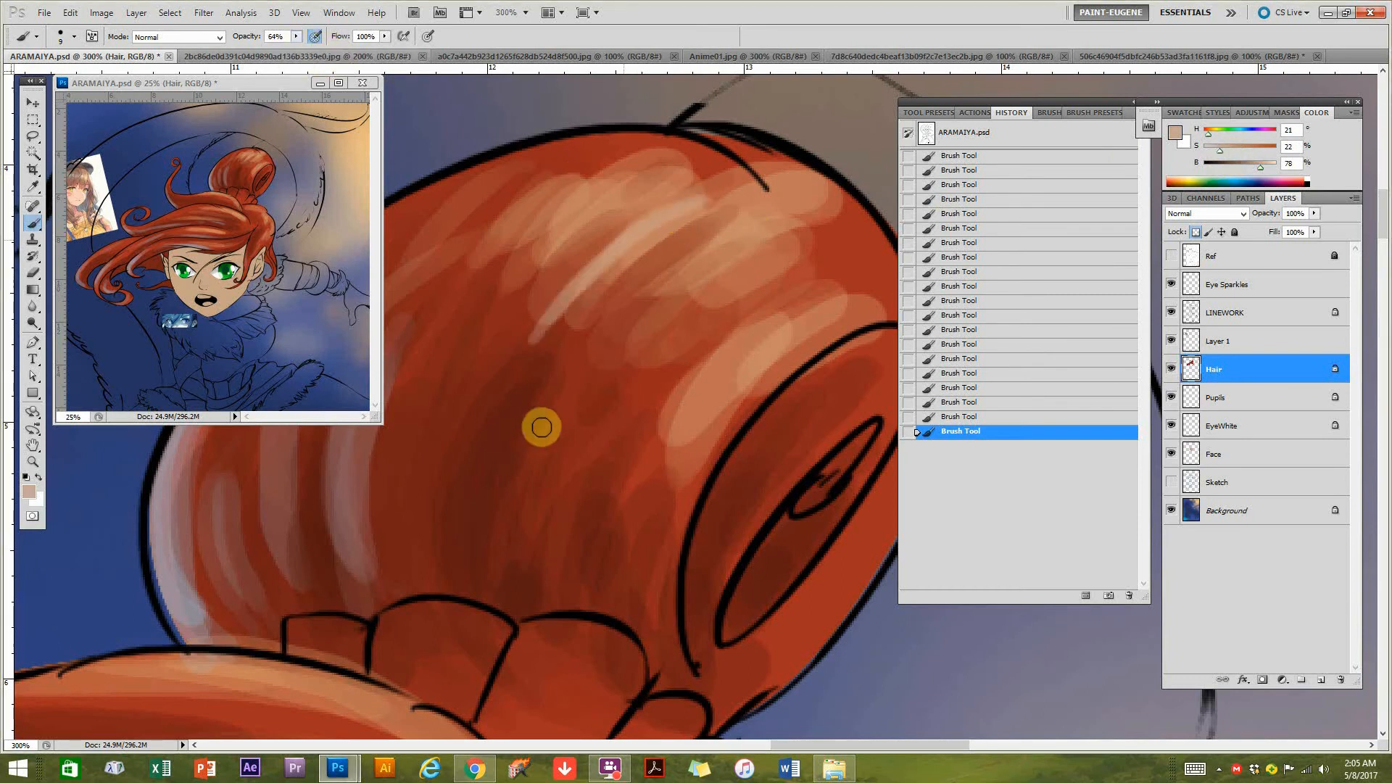
left_click_drag(627, 195, 501, 294)
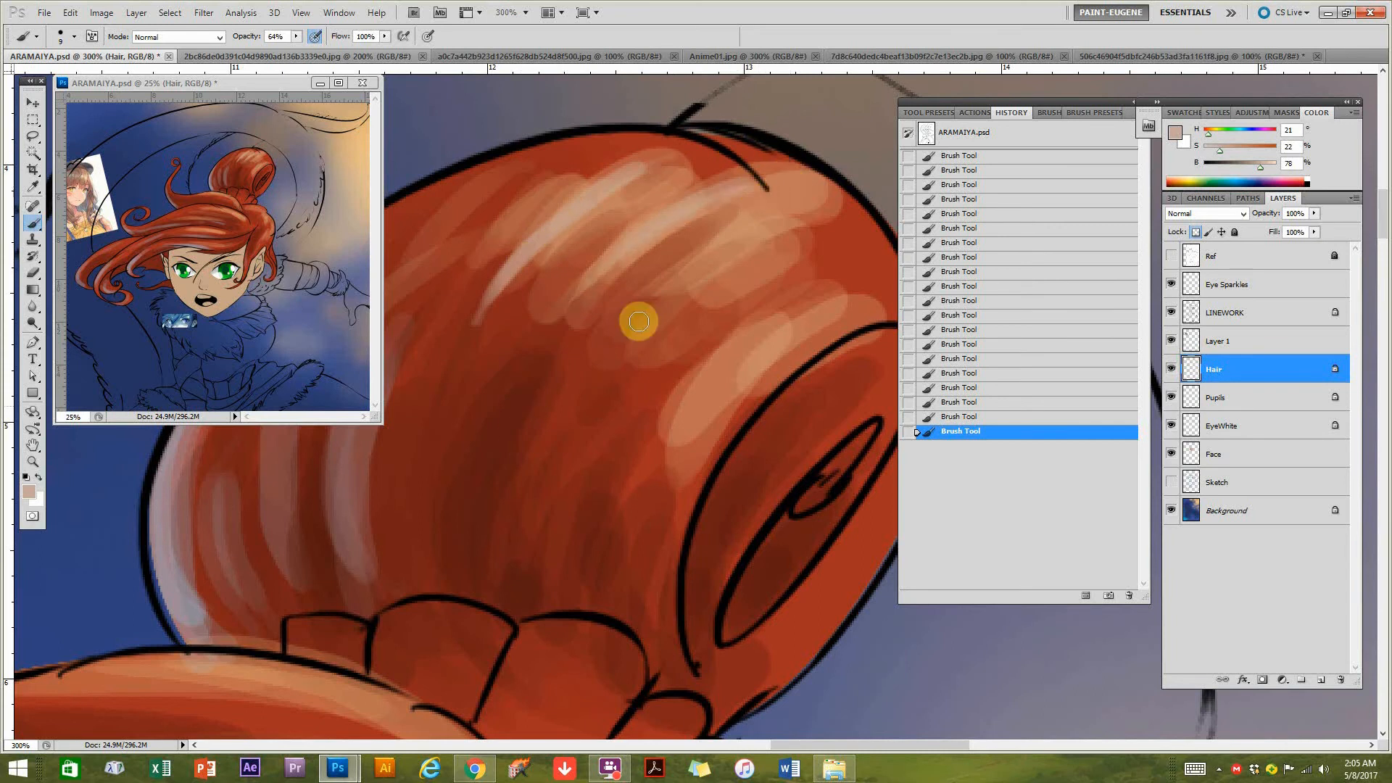
left_click_drag(732, 242, 651, 337)
left_click_drag(799, 277, 741, 308)
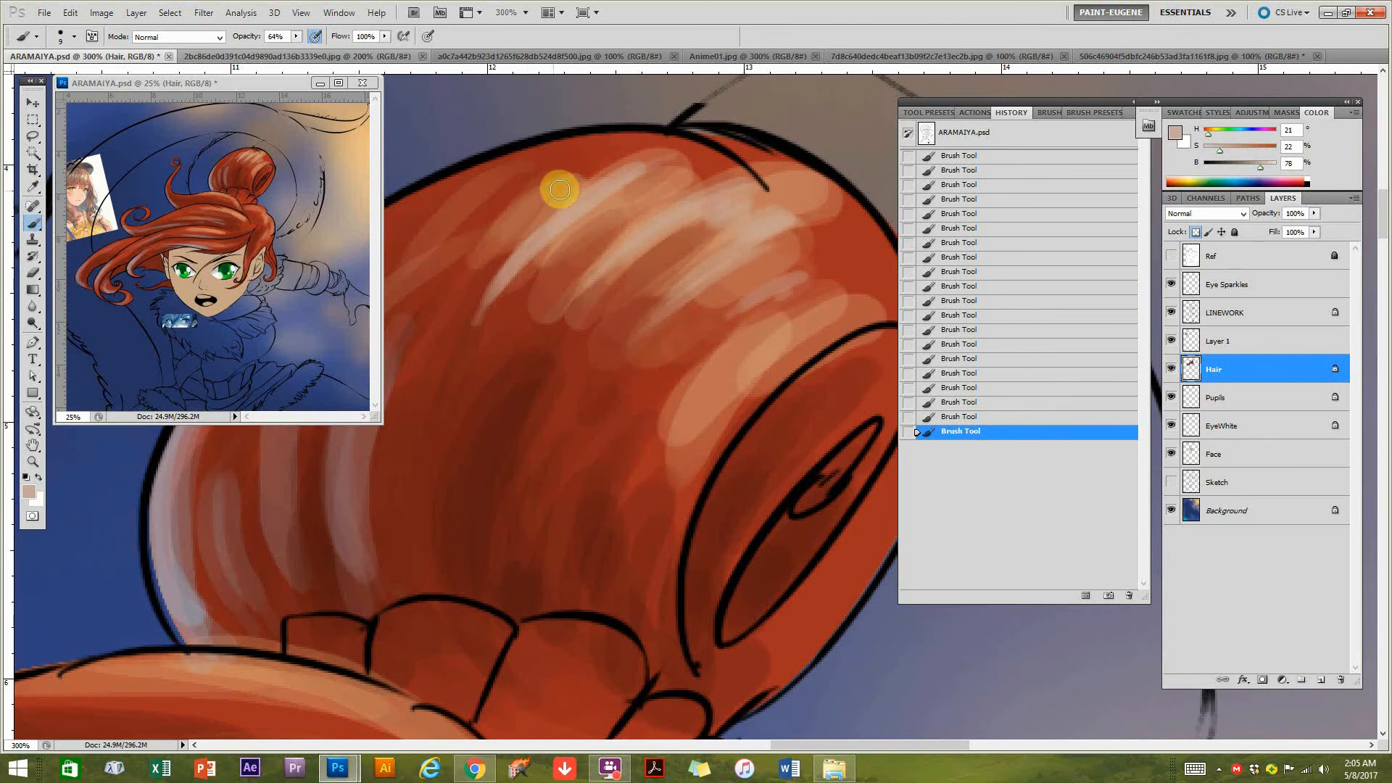
mouse_move(646, 183)
left_mouse_down()
mouse_move(577, 222)
mouse_move(633, 212)
mouse_move(522, 190)
left_mouse_up()
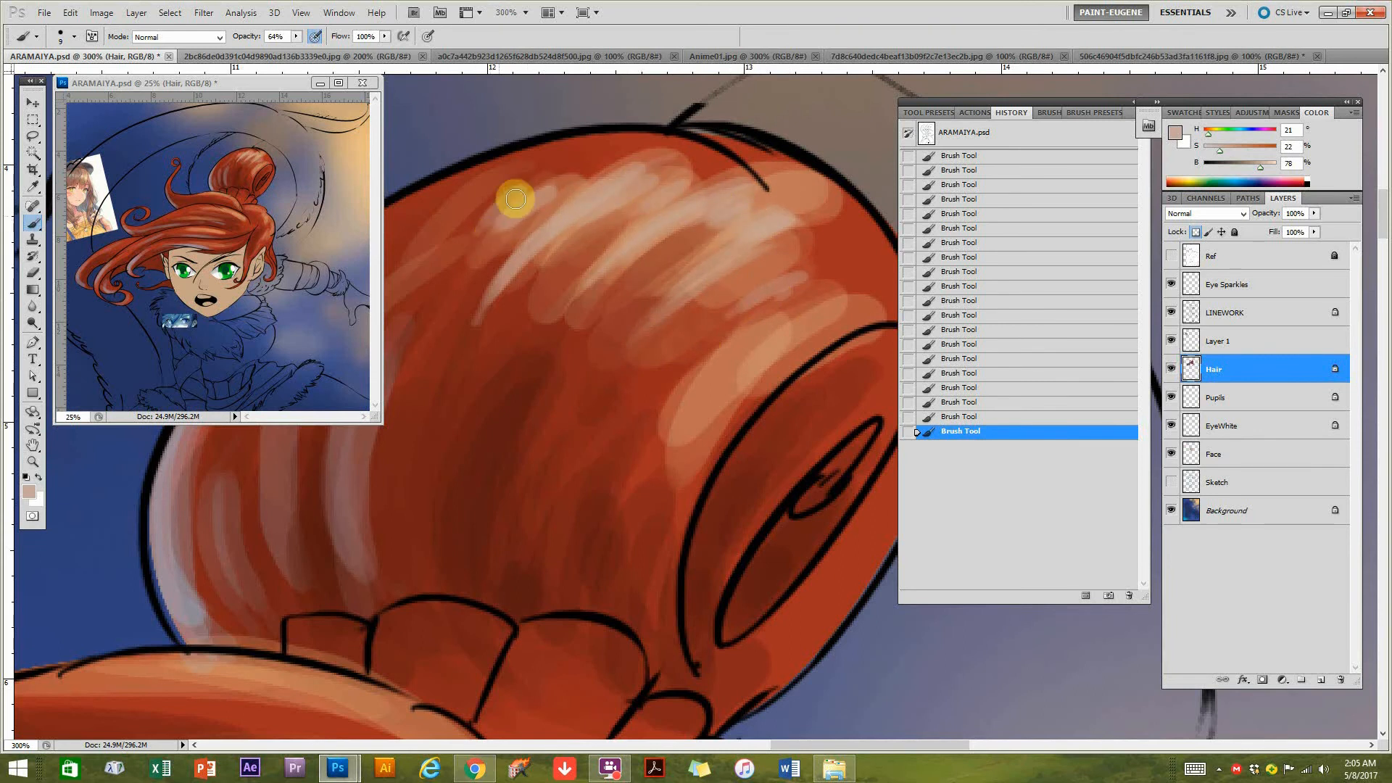
Add thin pale beige streaks to the highlight beside the rim of the bun's coiled opening.
left_click_drag(780, 392, 683, 392)
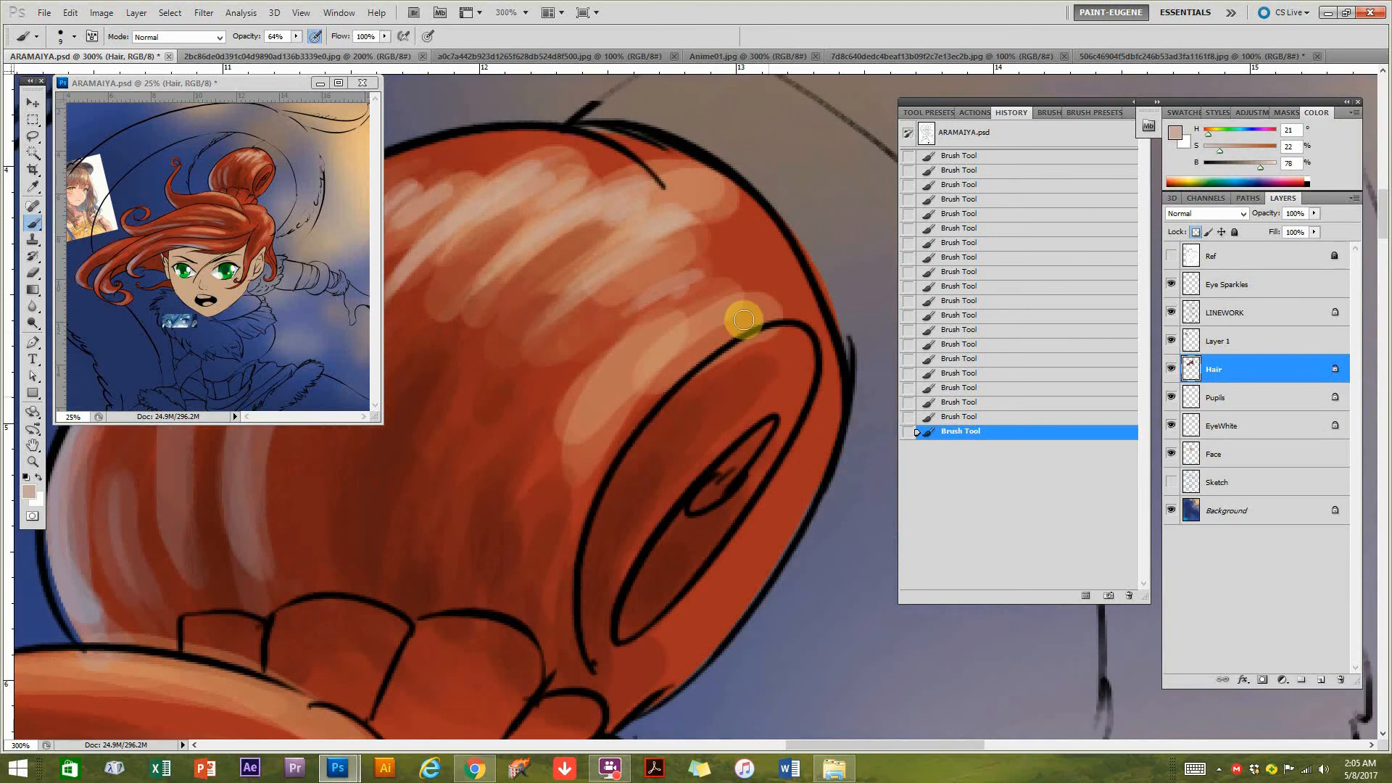
mouse_move(725, 341)
left_mouse_down()
mouse_move(802, 314)
mouse_move(467, 398)
left_mouse_up()
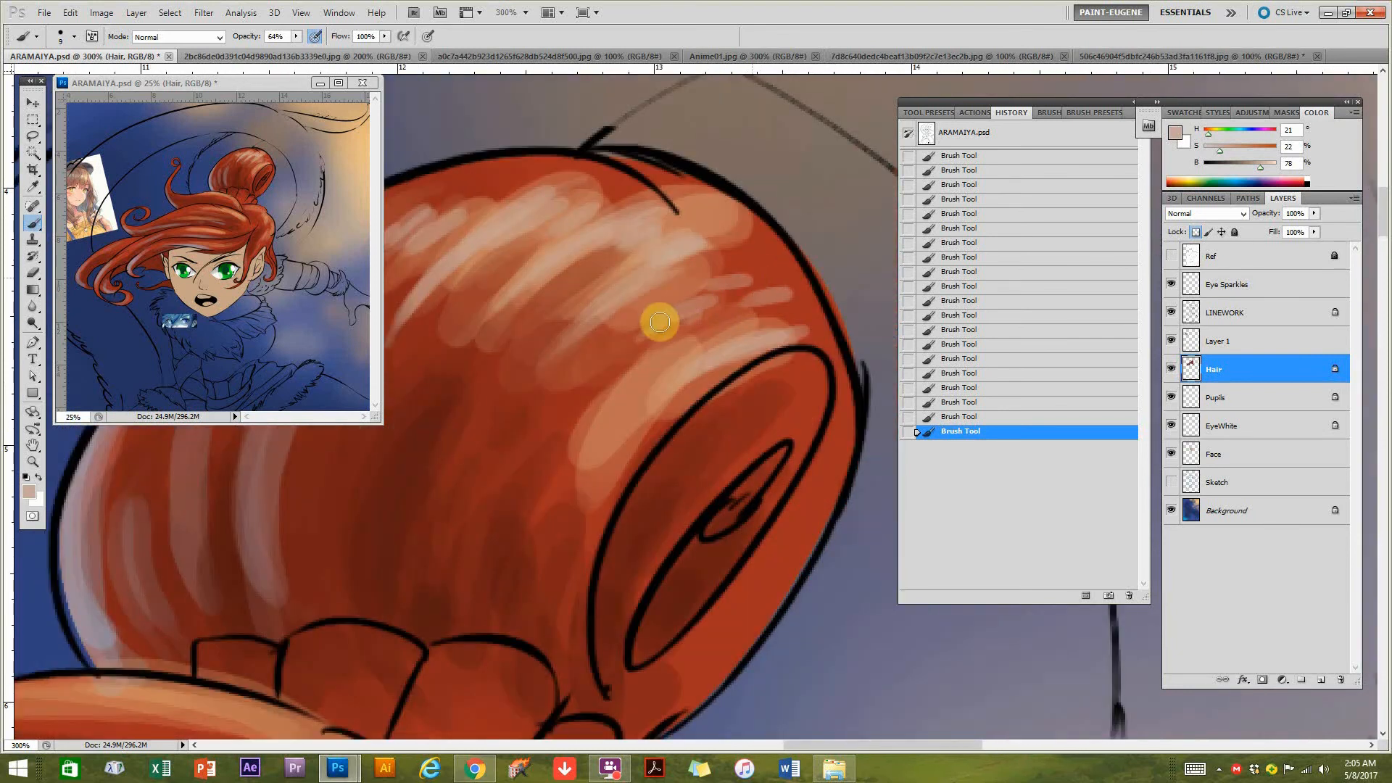
mouse_move(587, 299)
left_mouse_down()
mouse_move(727, 287)
mouse_move(749, 256)
left_mouse_up()
Paint thin mauve strands at hue 343, saturation 18%, brightness 62% over the cool highlights along the bun's shaded outer side.
left_click(319, 515, "alt")
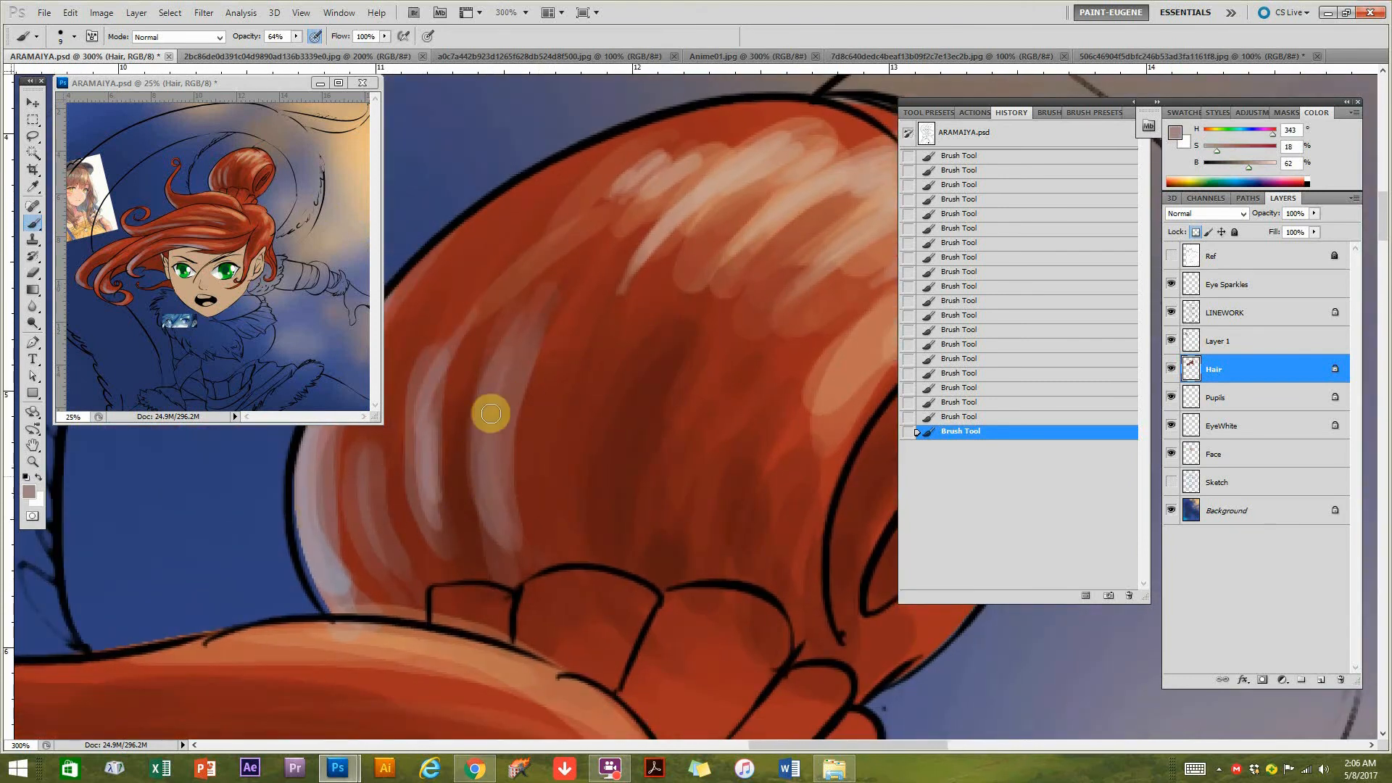
left_click_drag(433, 516, 493, 311)
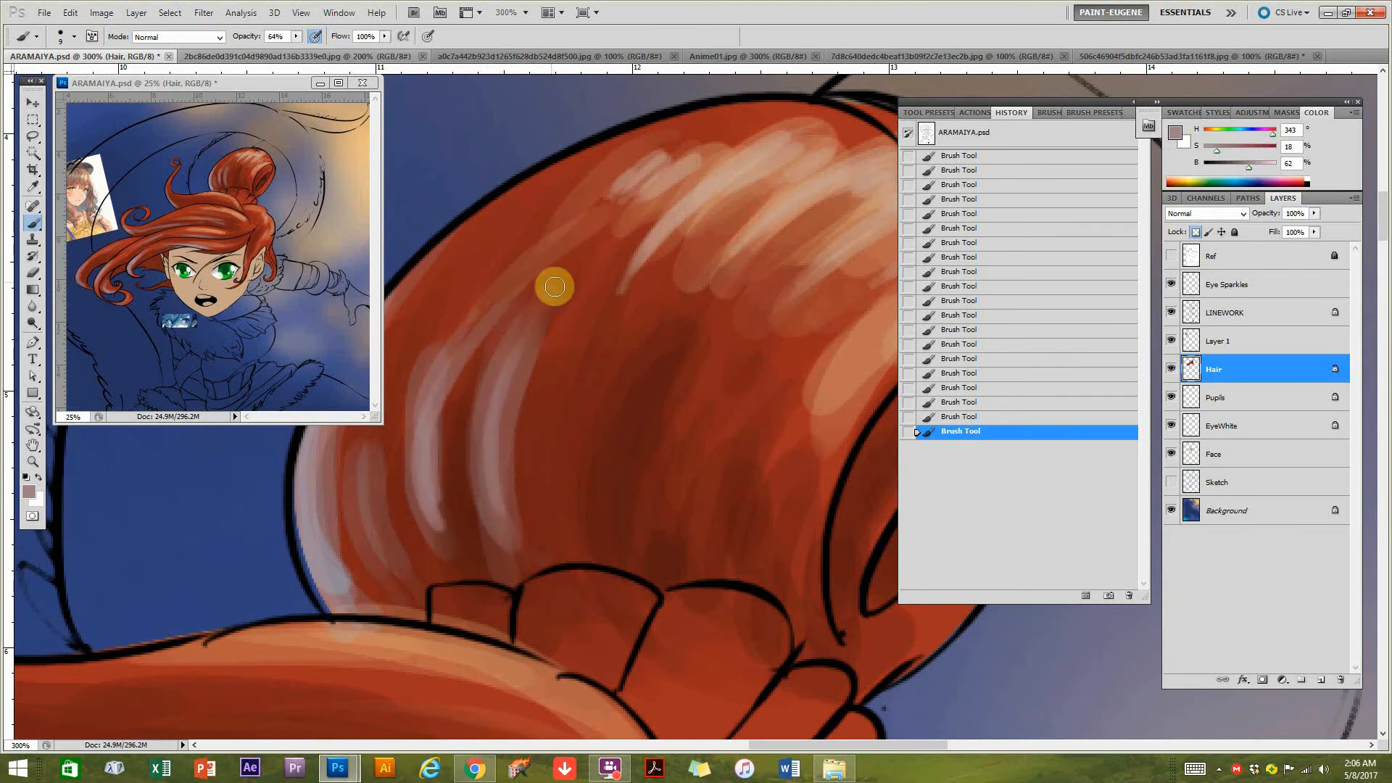
mouse_move(548, 420)
left_mouse_down()
mouse_move(563, 373)
mouse_move(606, 305)
left_mouse_up()
left_click_drag(538, 382, 603, 246)
left_click_drag(457, 326, 569, 177)
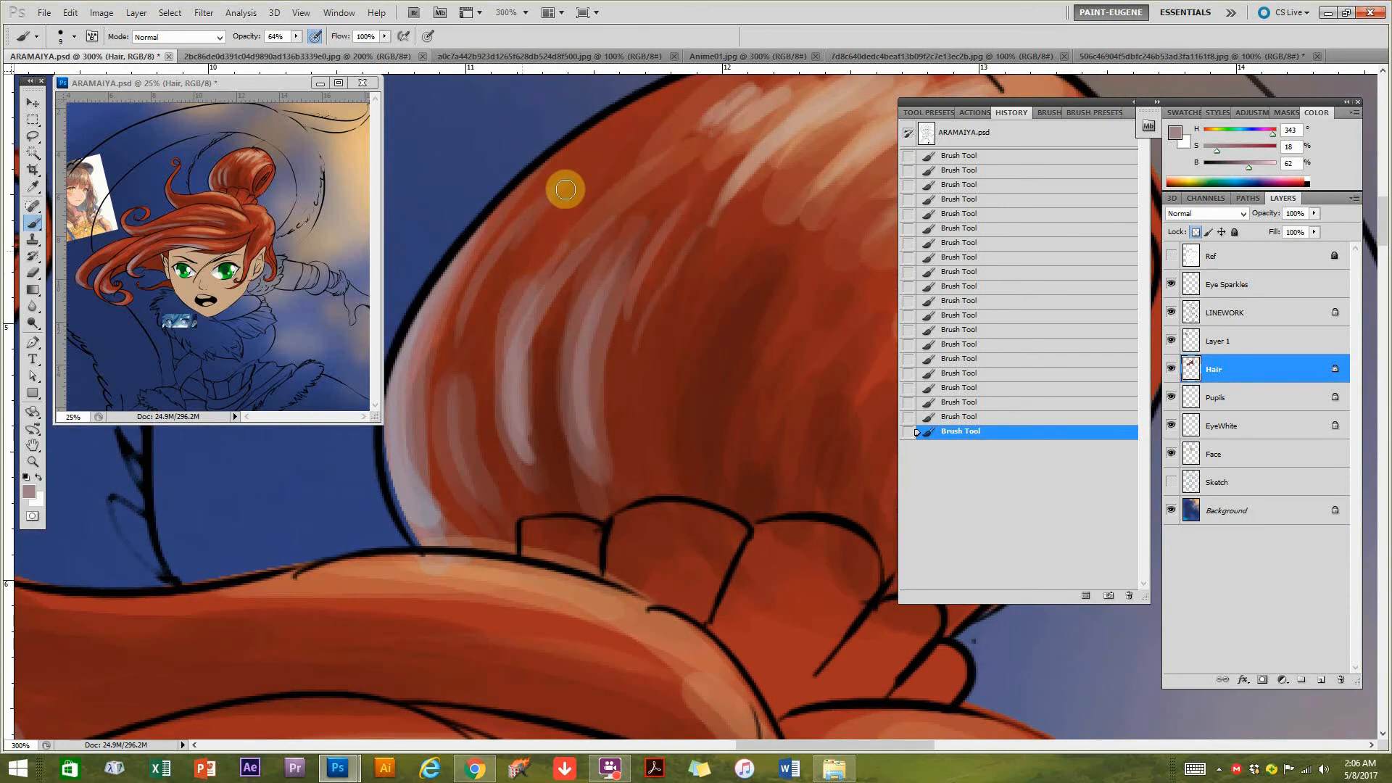
left_click_drag(467, 424, 519, 243)
left_click_drag(461, 327, 572, 181)
Add fine curved mauve strands over the dark central area of the bun, above the gathered hair band.
left_click_drag(625, 490, 608, 500)
mouse_move(679, 344)
left_mouse_down()
mouse_move(665, 471)
mouse_move(600, 494)
left_mouse_up()
left_click_drag(670, 353, 644, 492)
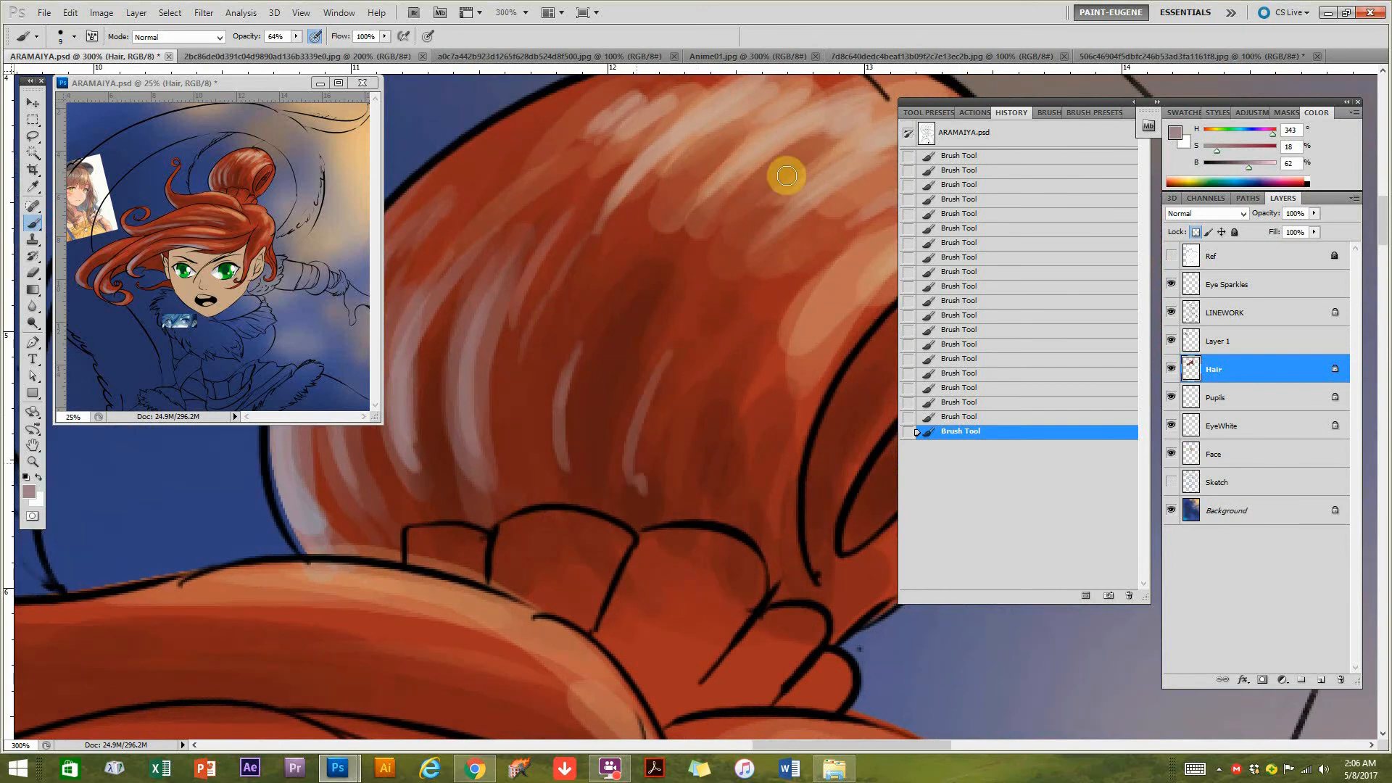
left_click_drag(717, 254, 631, 474)
mouse_move(631, 276)
left_mouse_down()
mouse_move(659, 398)
mouse_move(528, 413)
mouse_move(740, 305)
mouse_move(503, 351)
mouse_move(436, 440)
left_mouse_up()
Examine the bun's new strands and the shading of the long sweeping hair locks below it.
left_click_drag(810, 389, 687, 520)
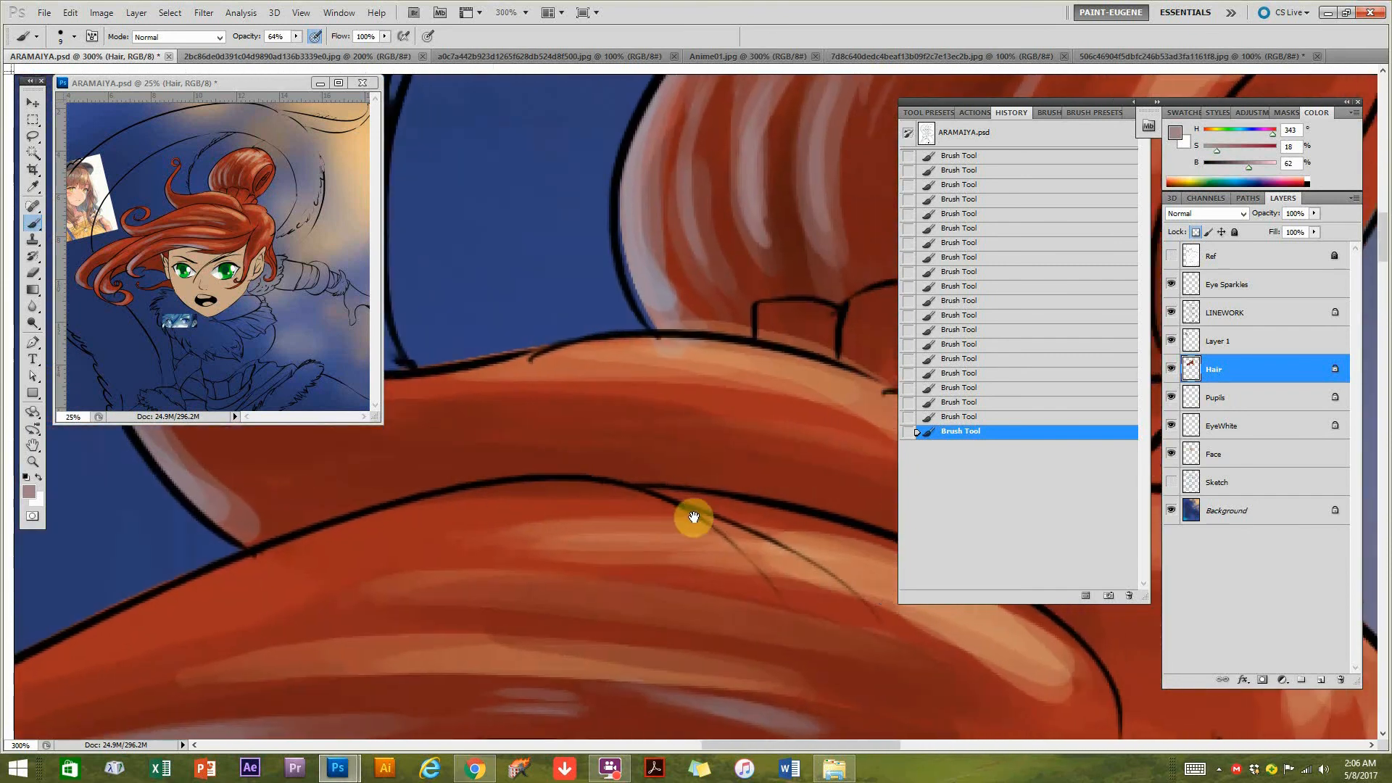
key("ctrl+minus")
left_click_drag(773, 566, 521, 599)
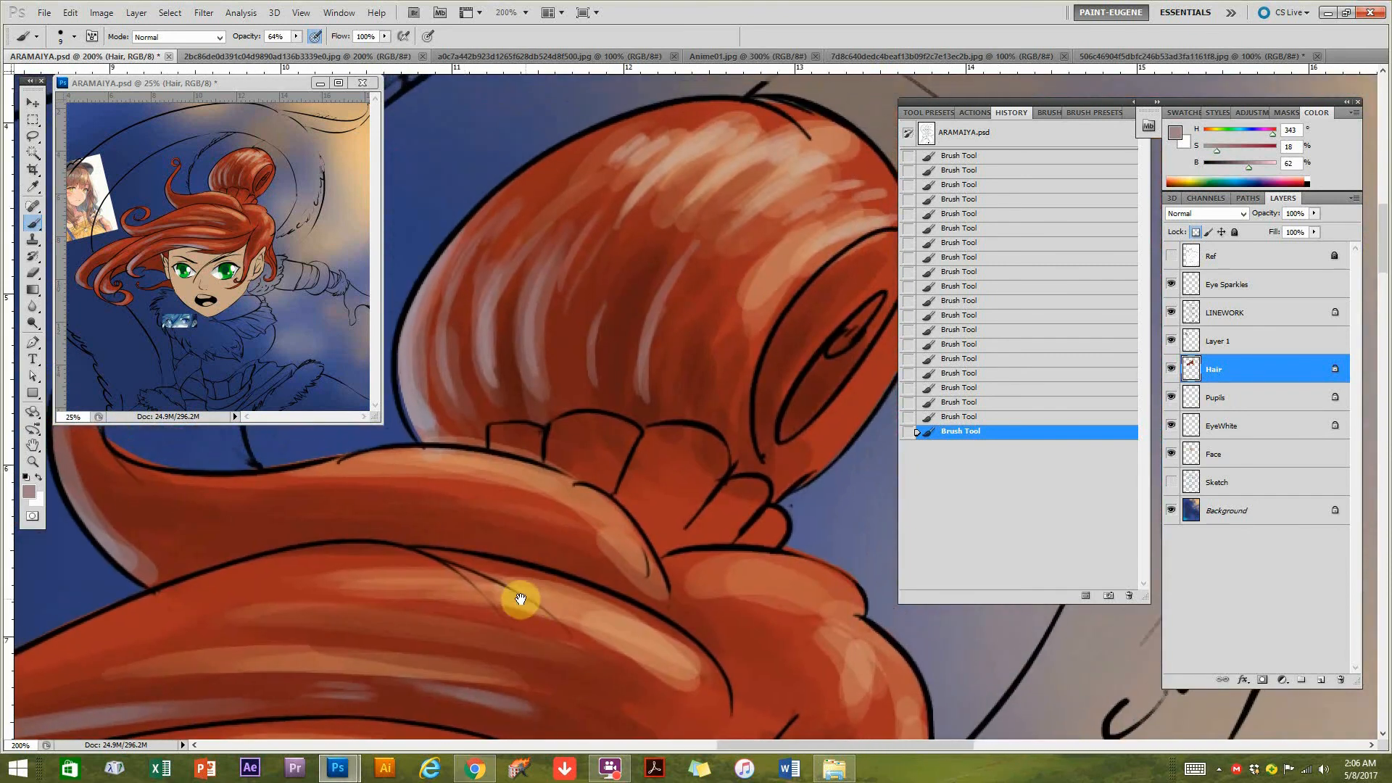
left_click_drag(586, 505, 677, 477)
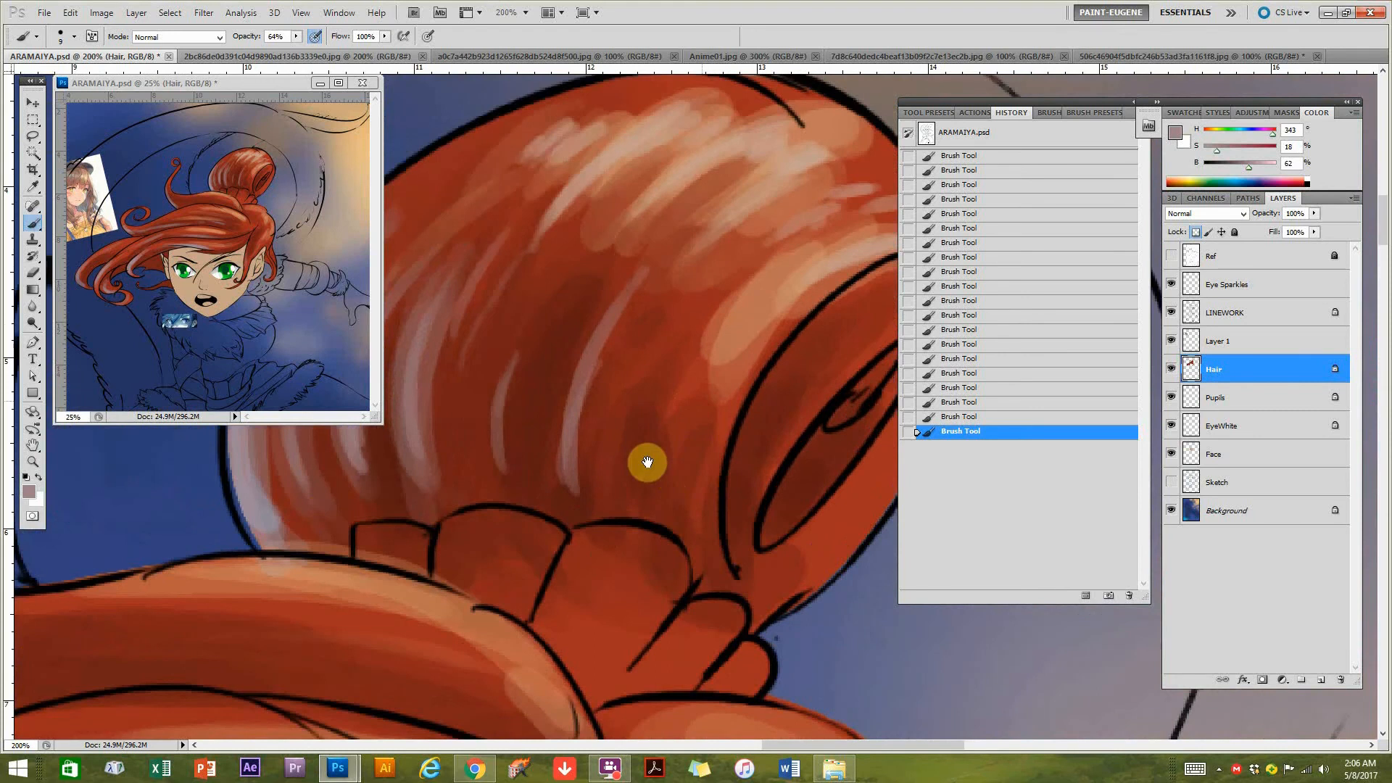
key("ctrl+plus")
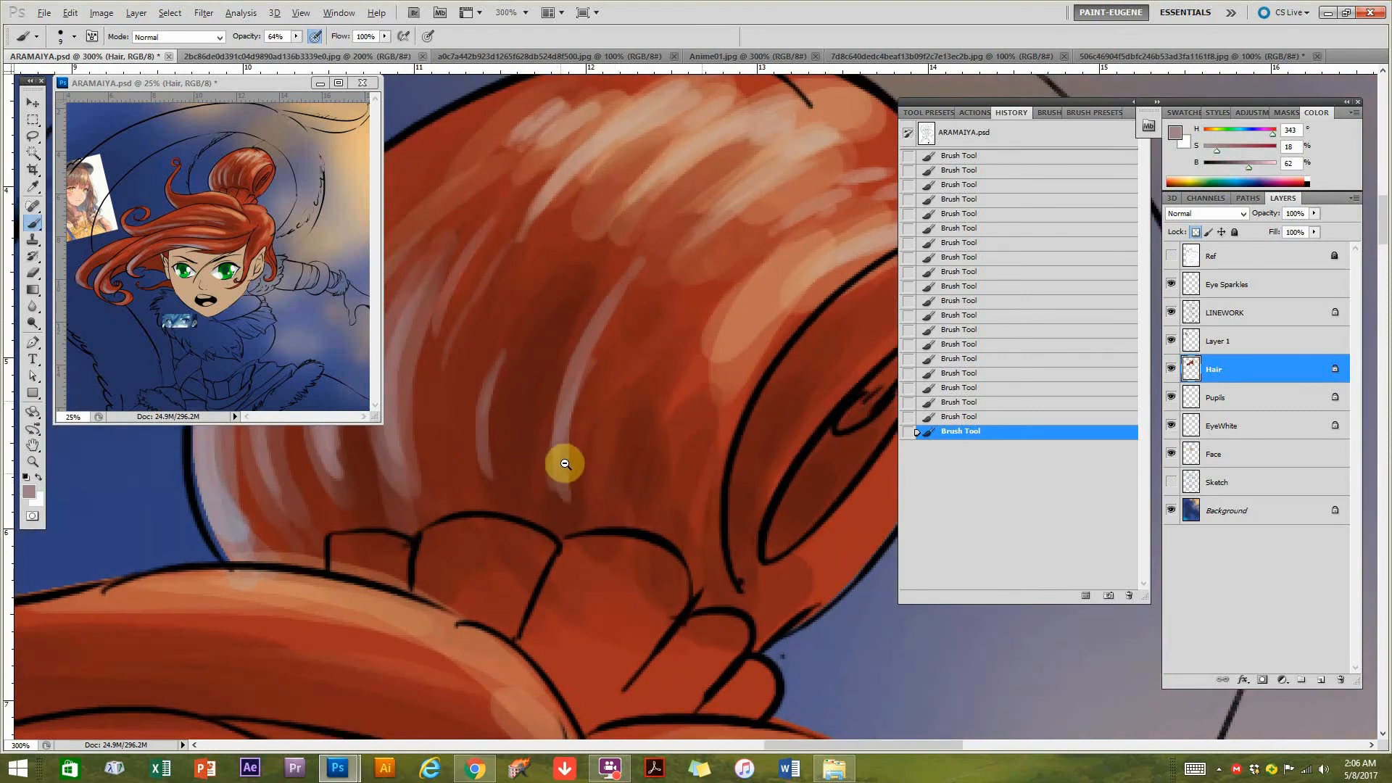
key("ctrl+minus")
mouse_move(456, 593)
left_mouse_down()
mouse_move(724, 497)
mouse_move(633, 599)
mouse_move(646, 472)
mouse_move(629, 519)
mouse_move(731, 531)
left_mouse_up()
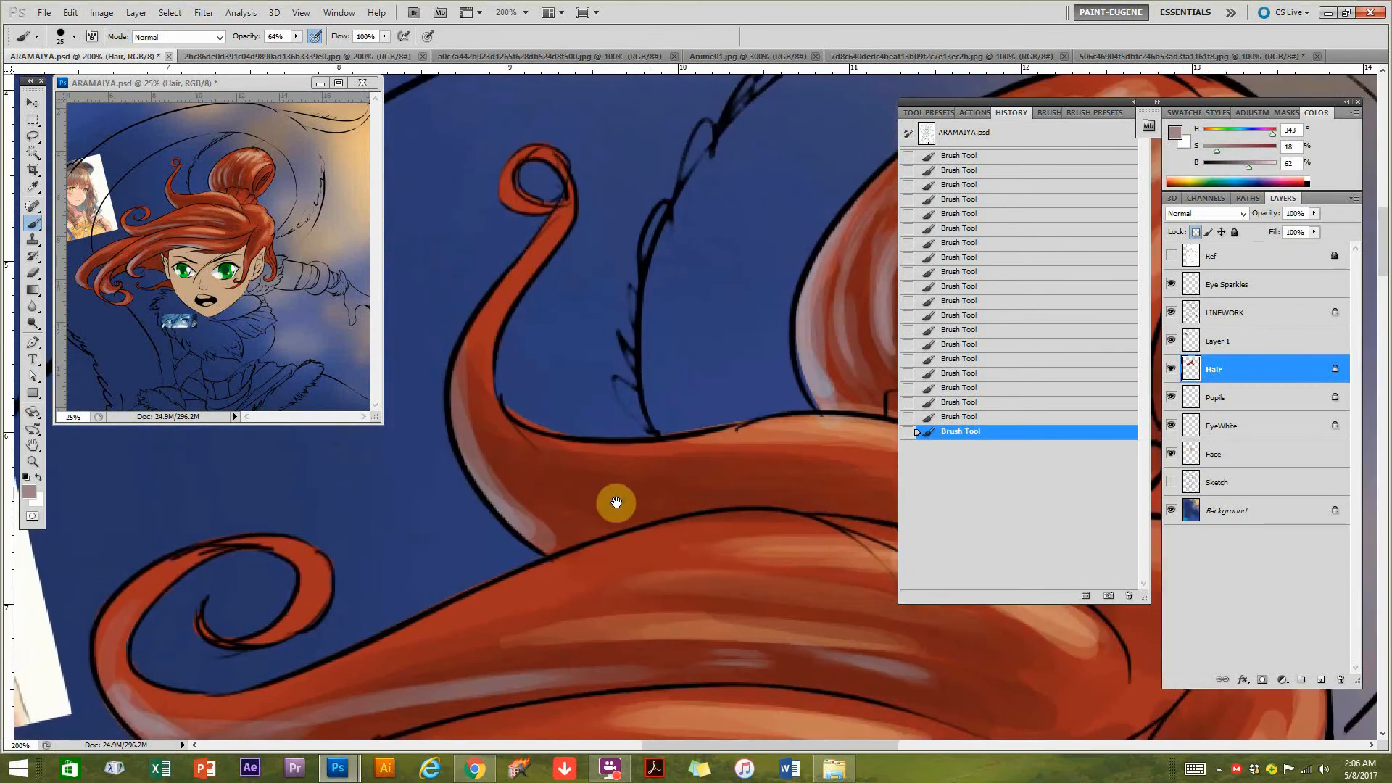
left_click_drag(641, 549, 547, 447)
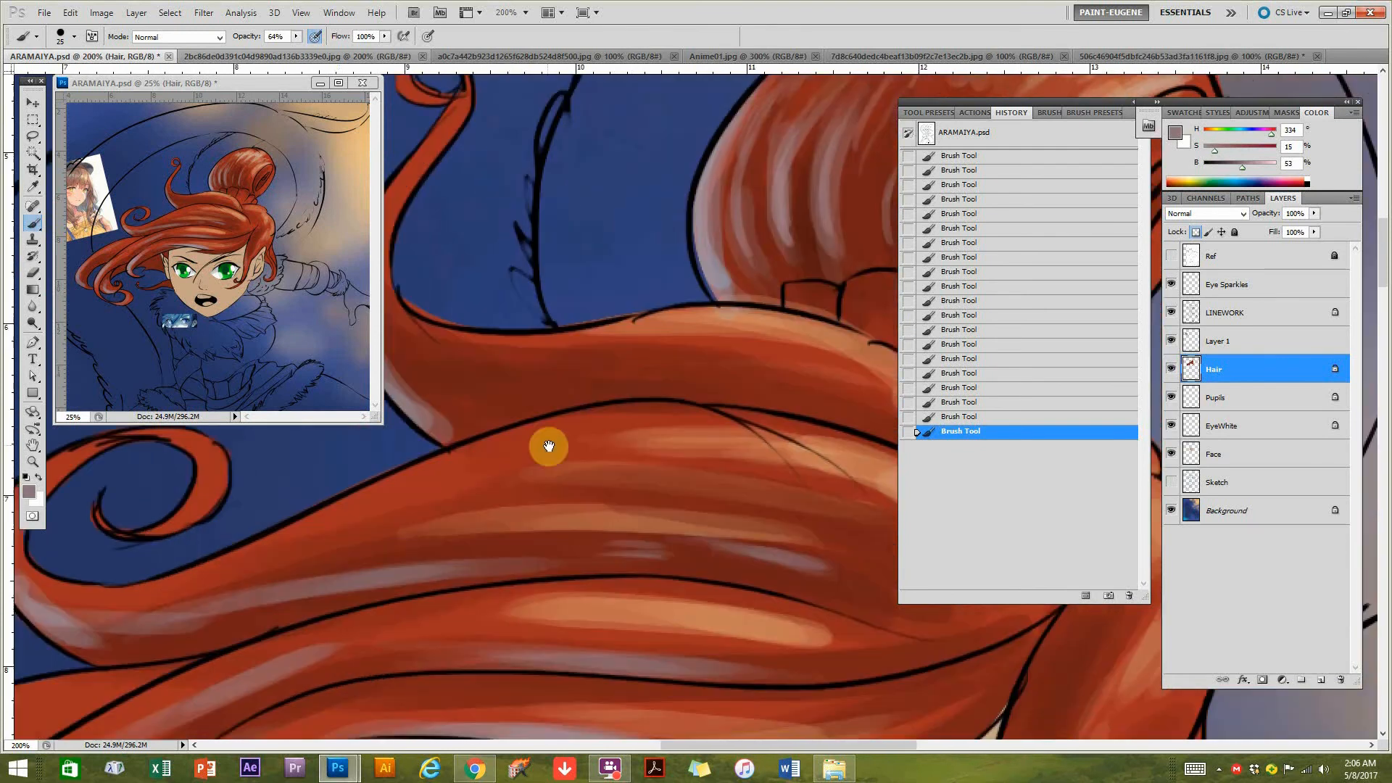
left_click_drag(666, 559, 729, 502)
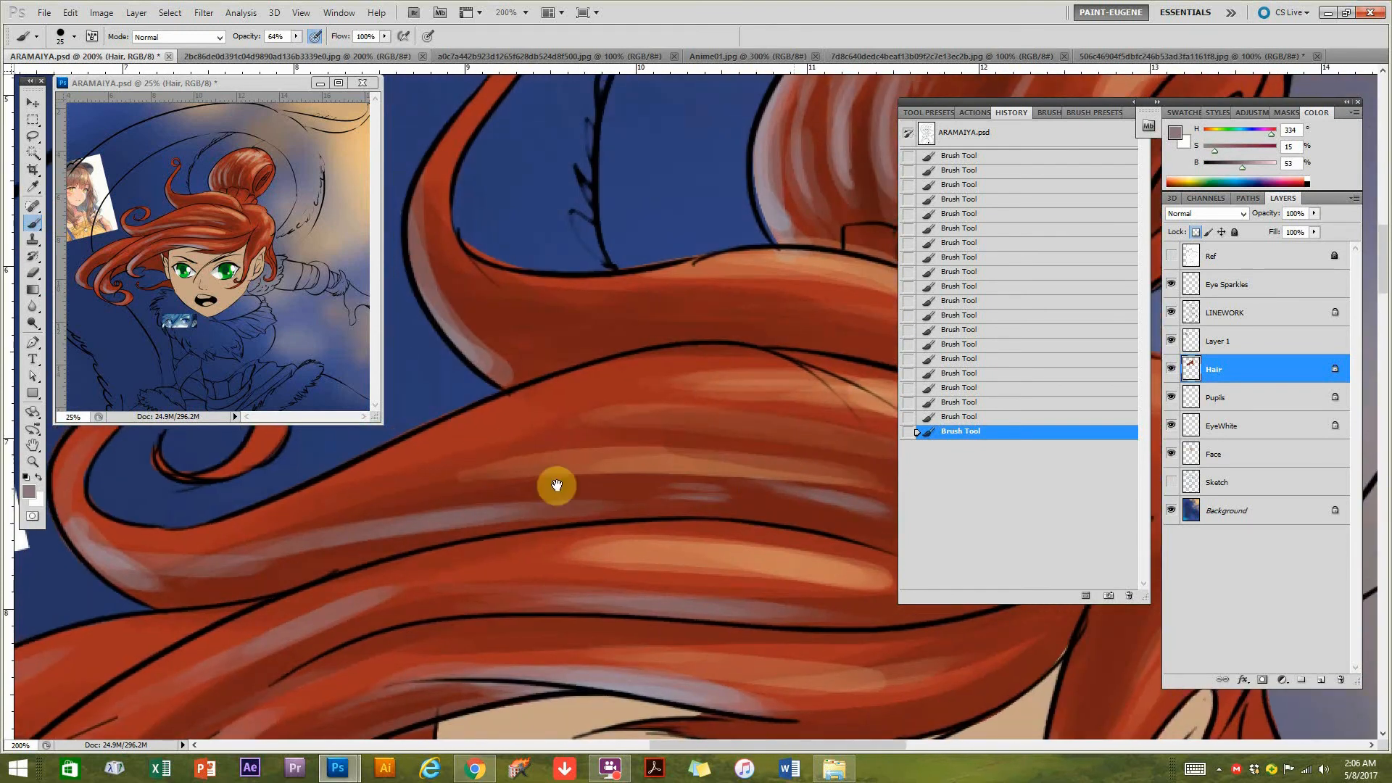
left_click_drag(788, 459, 776, 460)
left_click_drag(525, 491, 509, 488)
left_click_drag(354, 546, 552, 534)
left_click_drag(890, 536, 558, 575)
Sample a dark red at hue 7, saturation 81%, brightness 44% and paint strands along the wide lock below the bun.
left_click(656, 553, "alt")
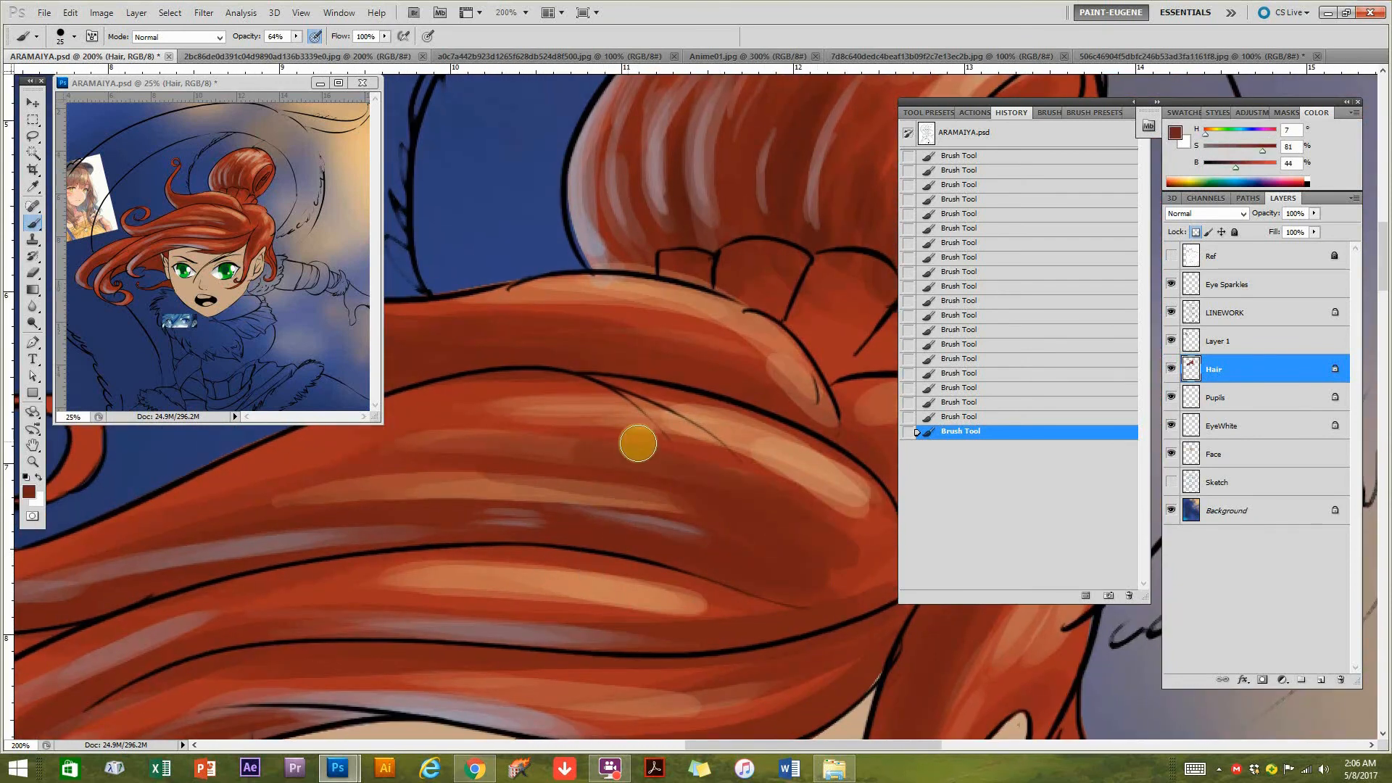
left_click_drag(509, 425, 824, 501)
left_click_drag(641, 432, 403, 419)
mouse_move(519, 423)
left_mouse_down()
mouse_move(677, 450)
mouse_move(859, 511)
left_mouse_up()
Paint fine orange highlight strands at hue 22, saturation 53%, brightness 79% along the wide lock with a smaller brush.
left_click(788, 460, "alt")
left_click_drag(769, 472, 722, 465)
key("bracketleft")
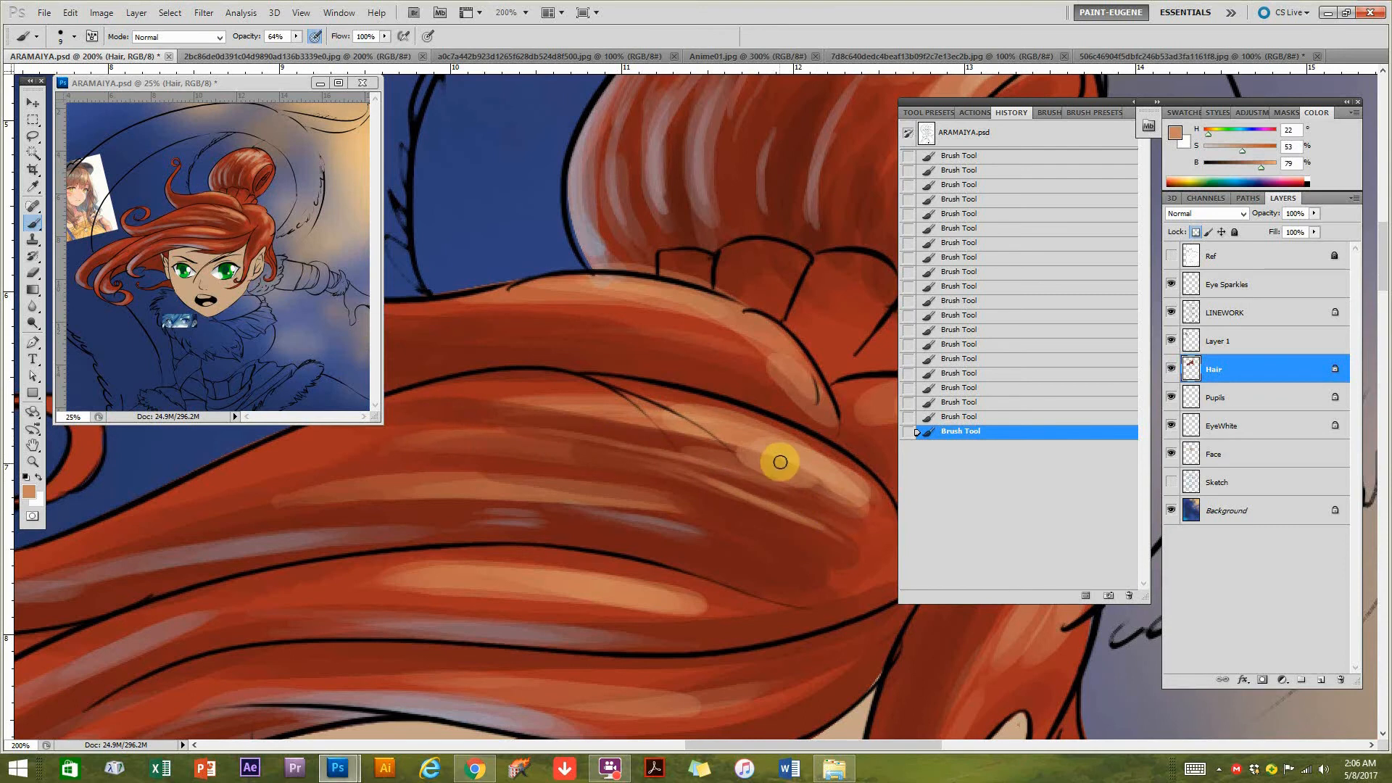
left_click_drag(522, 432, 758, 404)
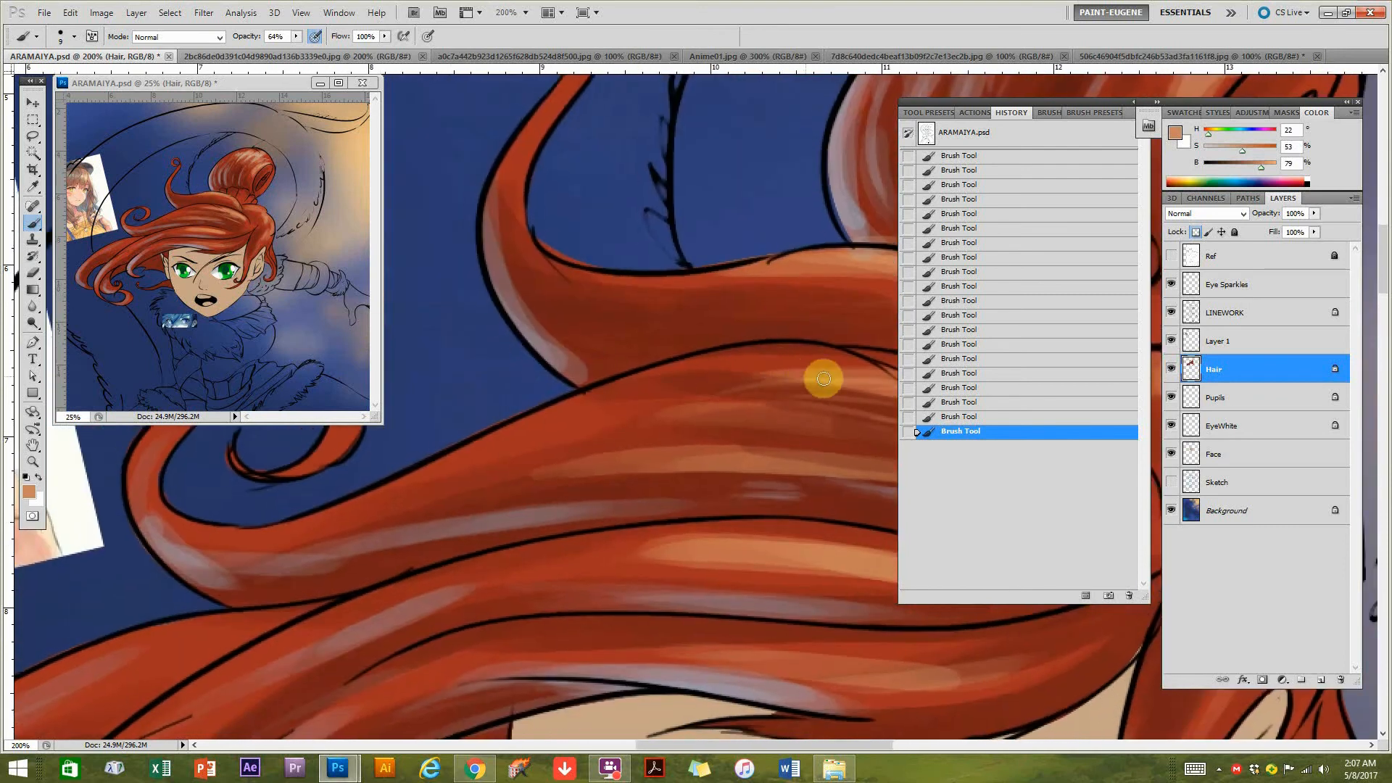
mouse_move(490, 453)
left_mouse_down()
mouse_move(858, 375)
mouse_move(553, 415)
left_mouse_up()
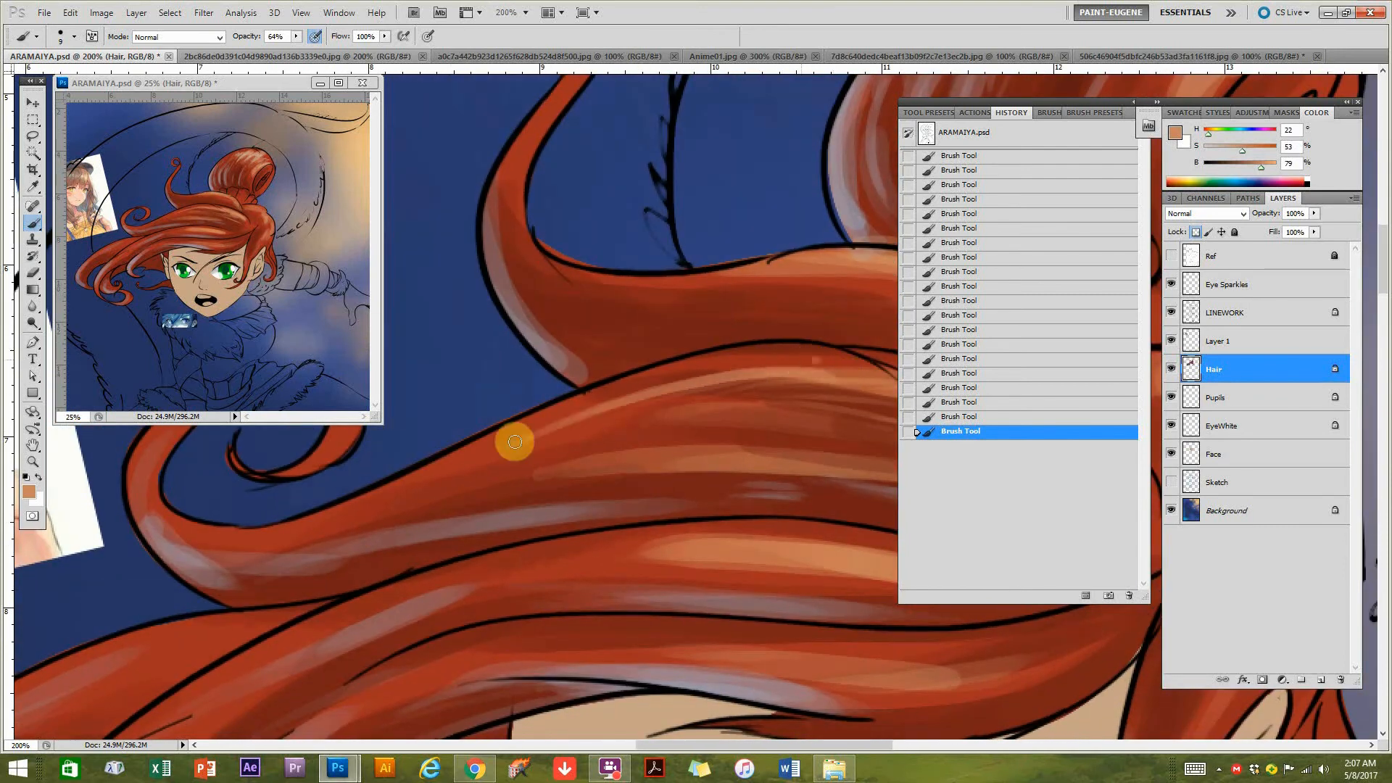
Darken a sampled red to brightness 29% and paint fine shadow strands along the wide sweeping lock.
left_click_drag(635, 460, 706, 434)
left_click(543, 466, "alt")
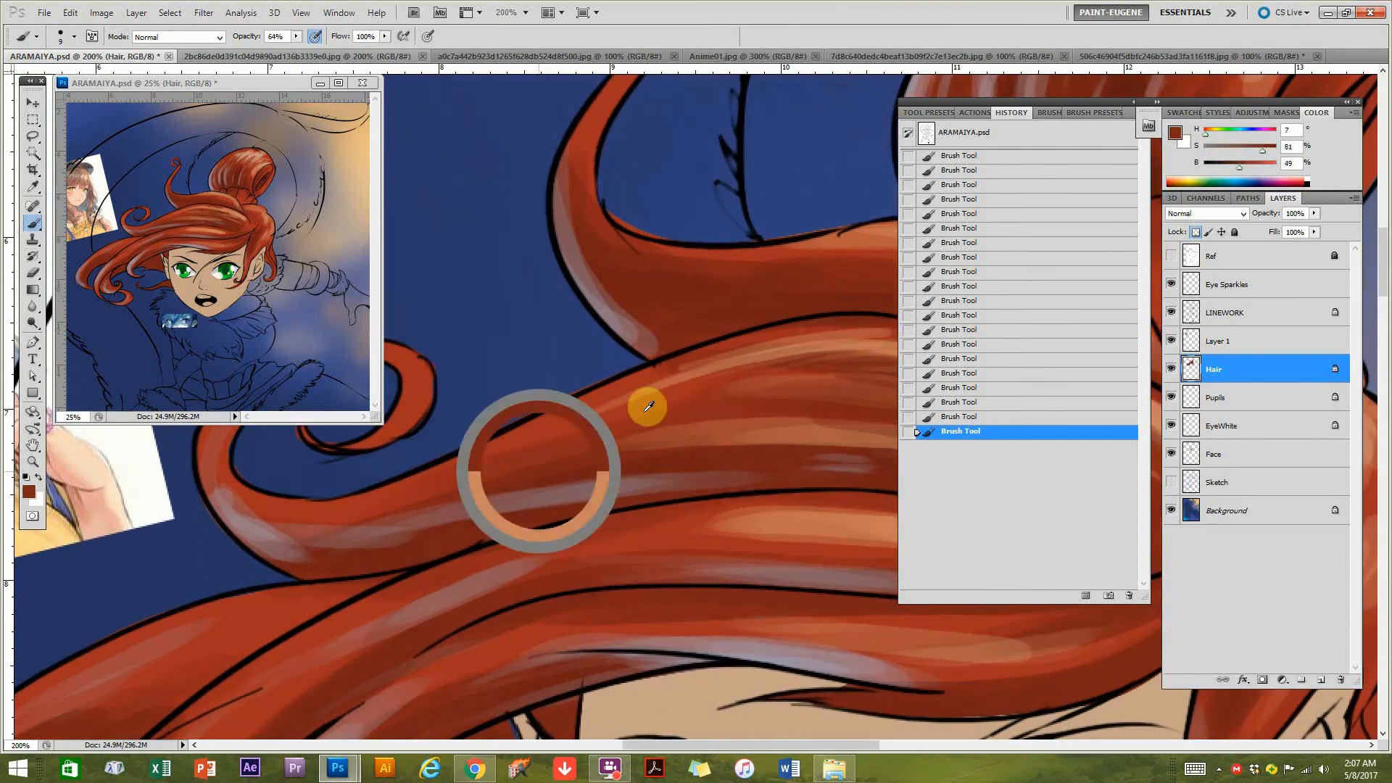
left_click(1225, 167)
left_click_drag(737, 403, 573, 437)
left_click_drag(573, 437, 830, 392)
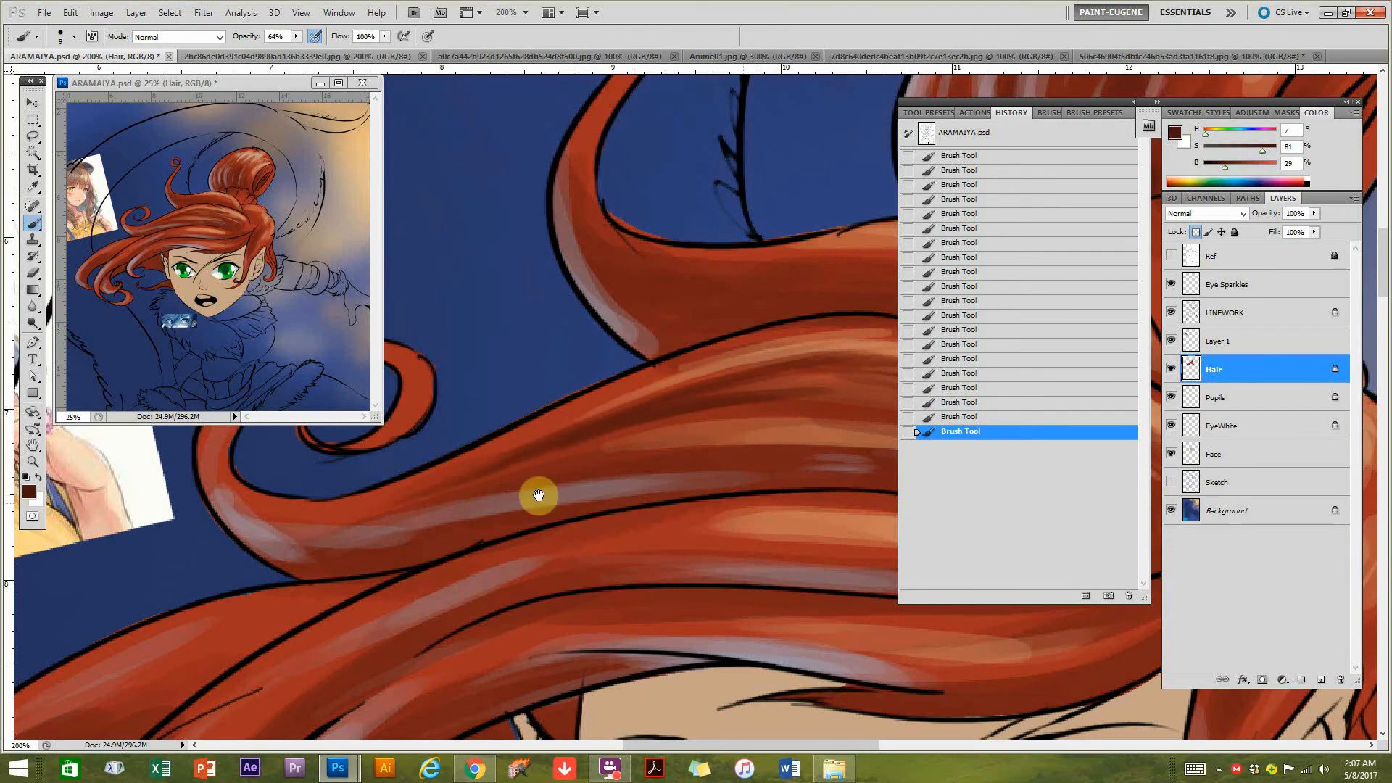
left_click_drag(640, 495, 615, 488)
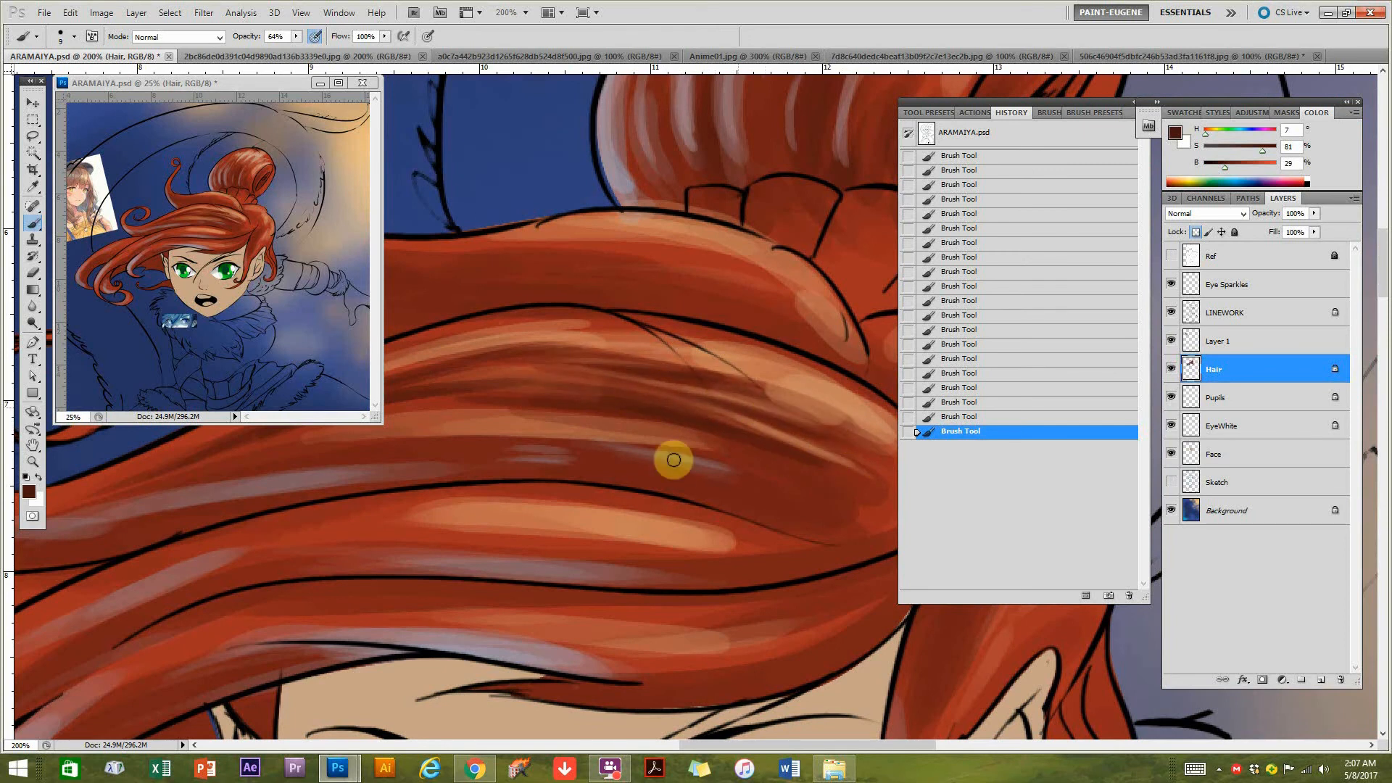
Paint broad dark red shadow strokes along the lower part of the wide sweeping lock with a 25 px brush.
left_click_drag(650, 472, 662, 471)
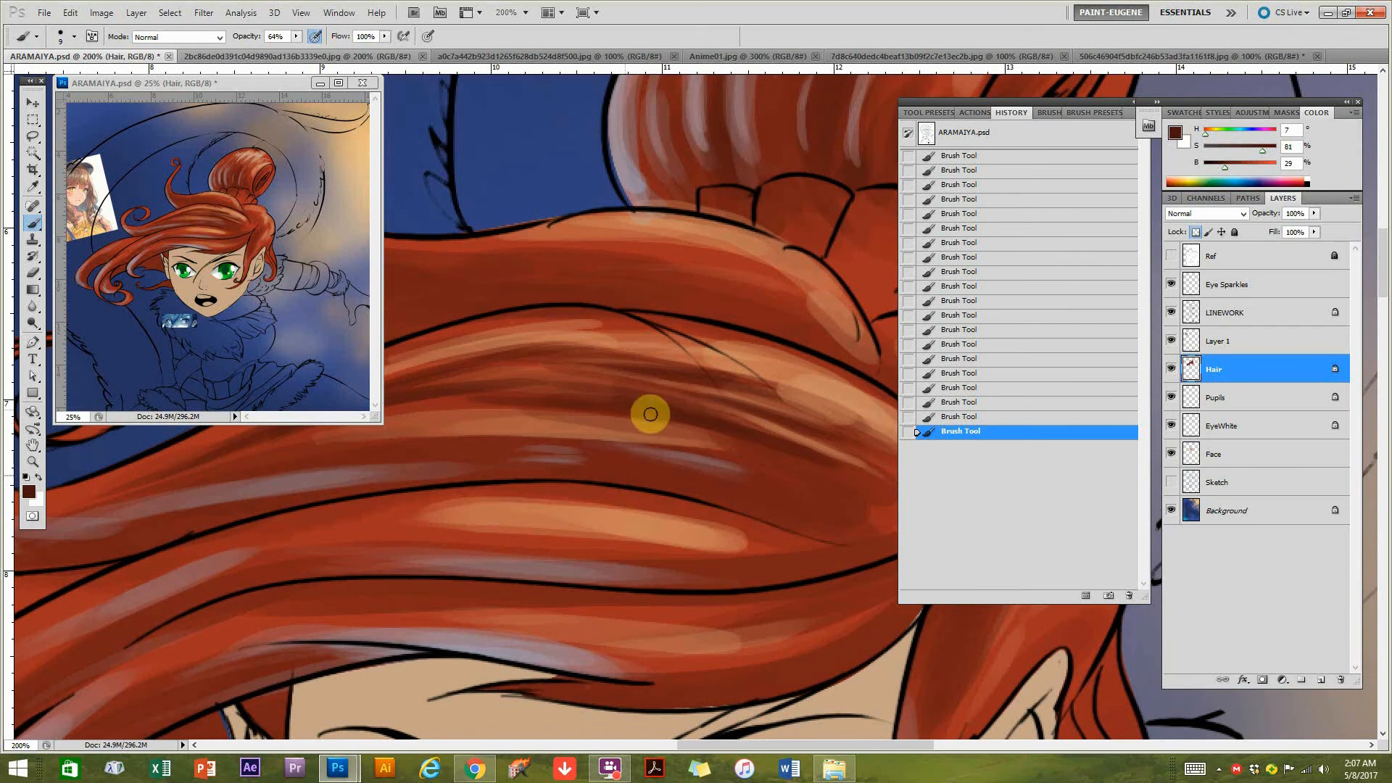
key("bracketright")
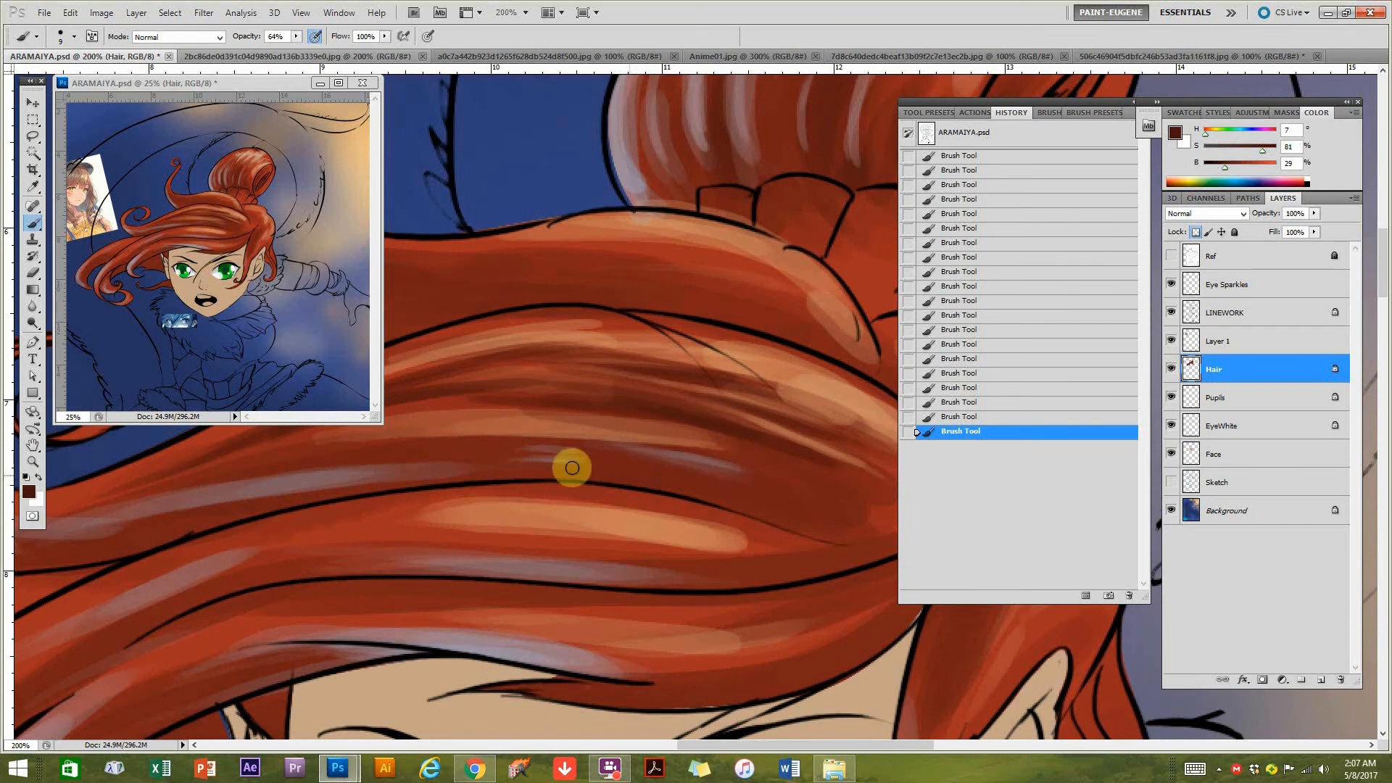
key("bracketright")
key("bracketright")
key("bracketright")
left_click_drag(834, 528, 512, 460)
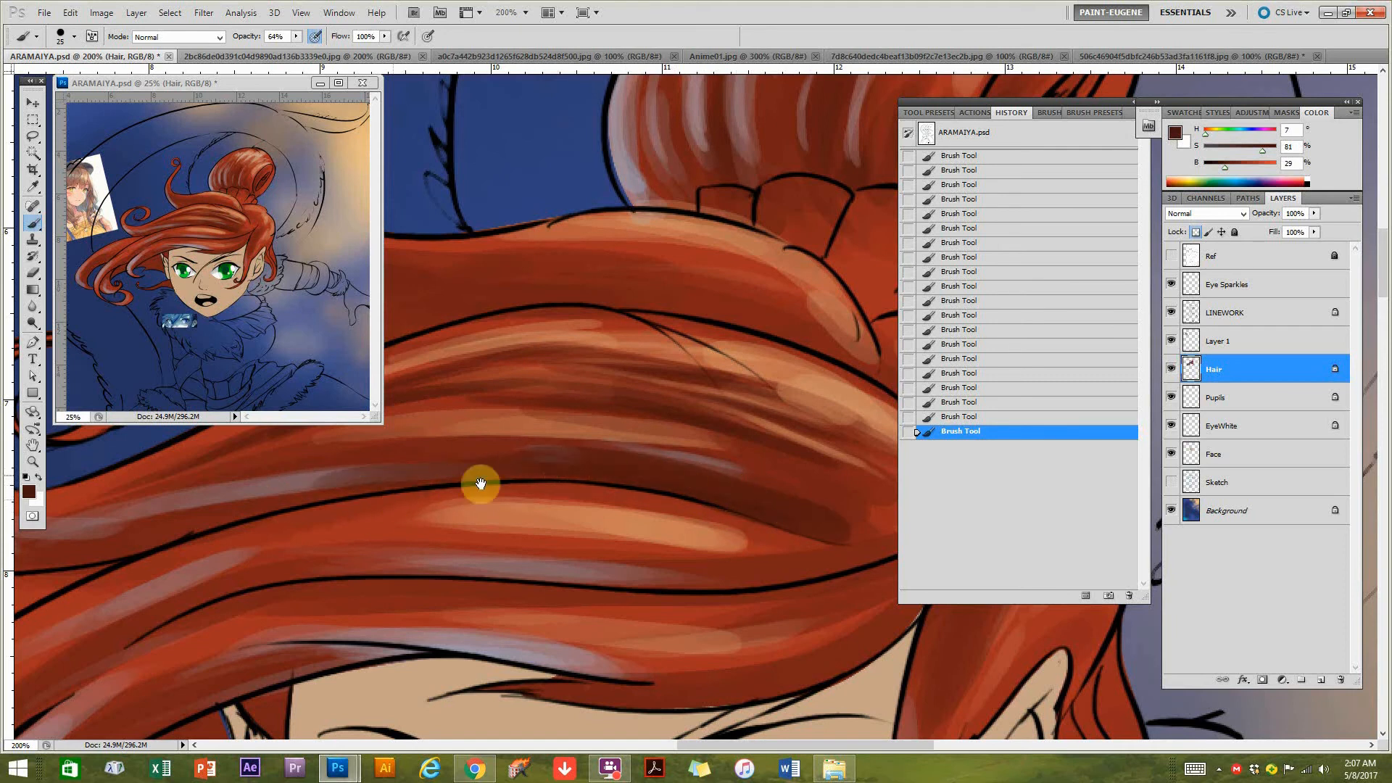
Sample a muted pink at hue 352, saturation 26%, raise its brightness to 75% and paint highlights around the wide lock's curled end.
left_click_drag(398, 497, 678, 463)
left_click(606, 437, "alt")
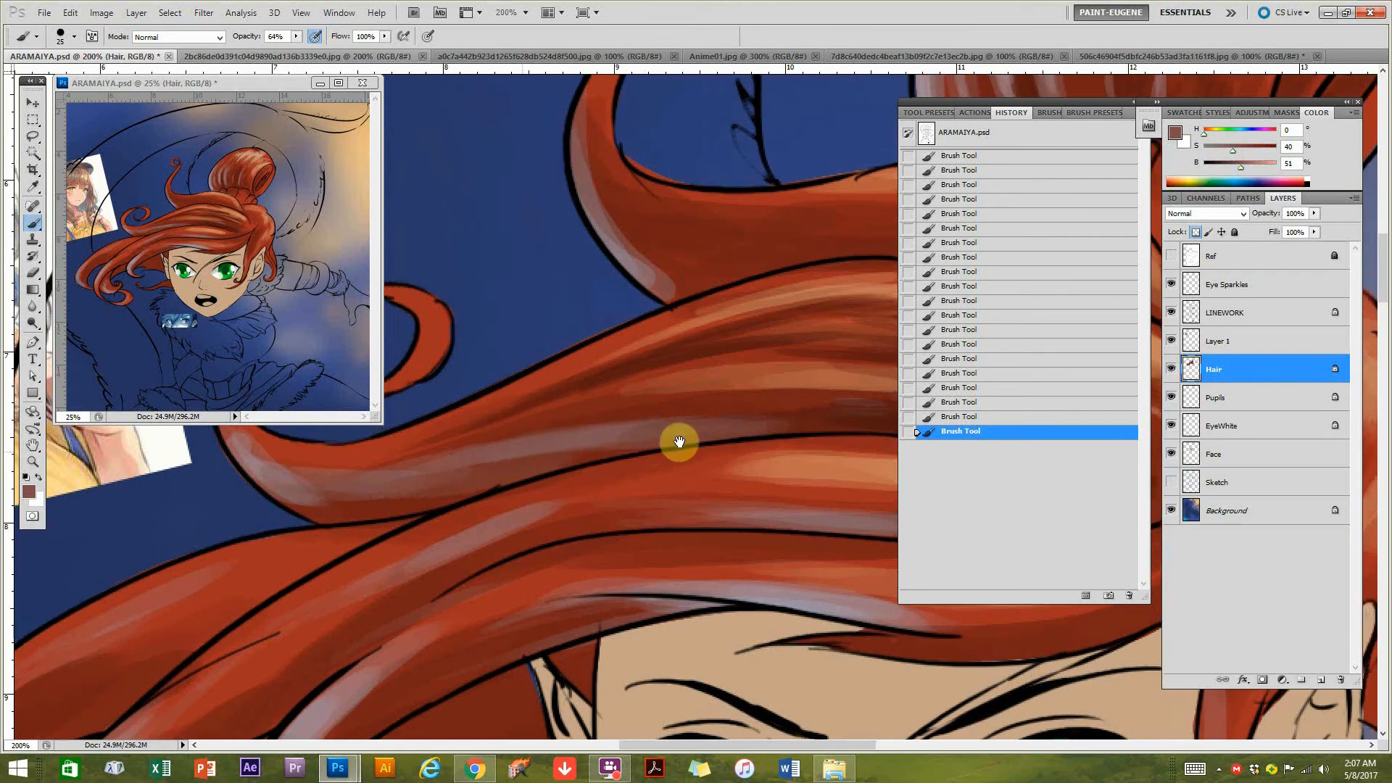
scroll(580, 449, "left", 5)
left_click_drag(473, 458, 535, 404)
left_click(490, 409, "alt")
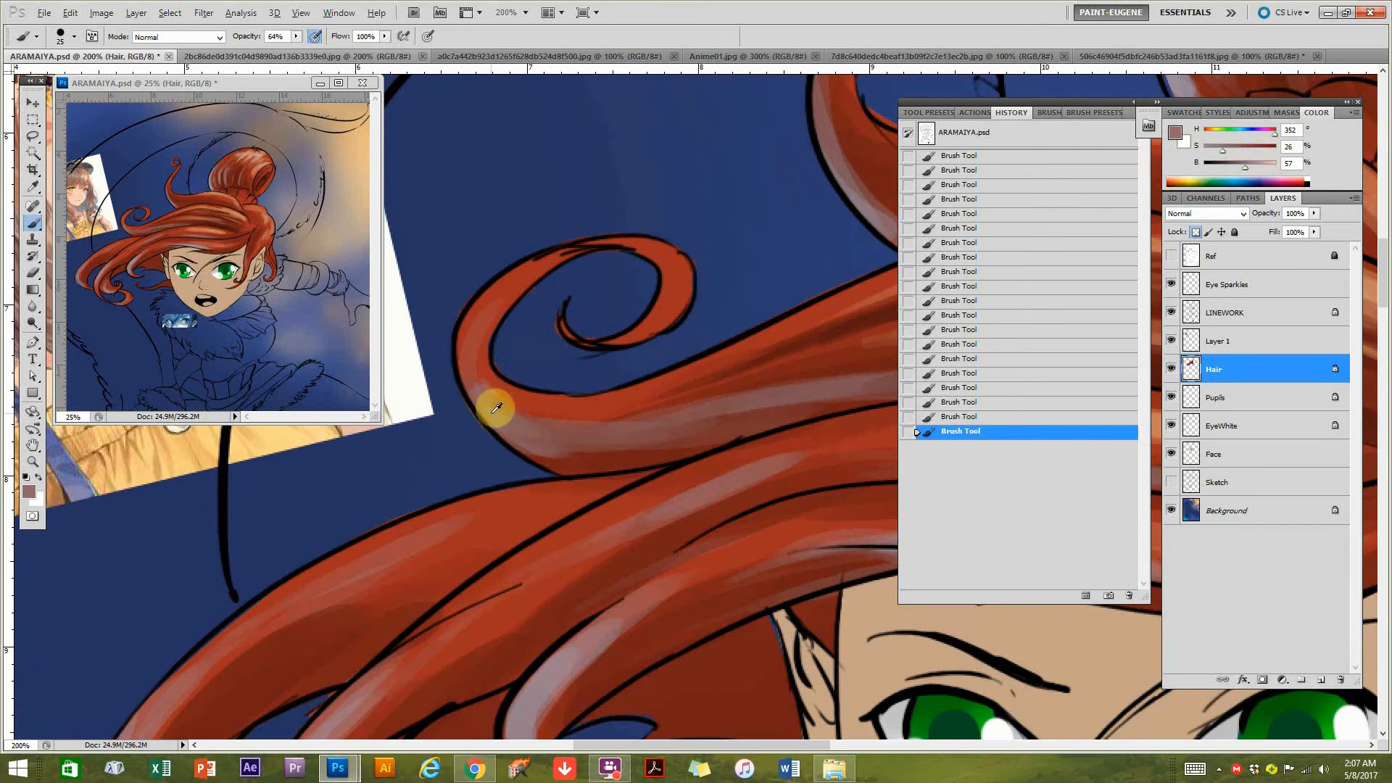
left_click(1257, 164)
mouse_move(550, 426)
left_mouse_down()
mouse_move(535, 413)
mouse_move(643, 437)
mouse_move(608, 405)
left_mouse_up()
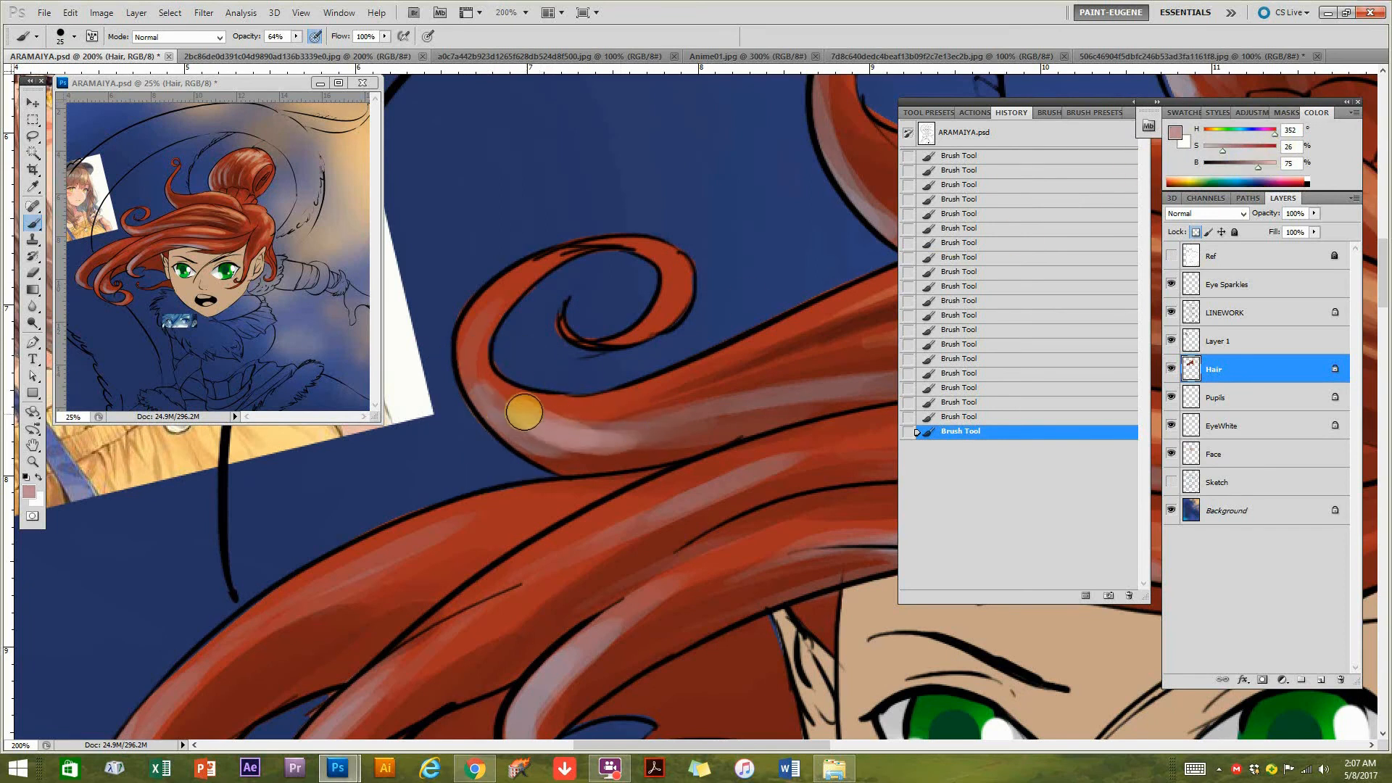
left_click_drag(479, 385, 477, 314)
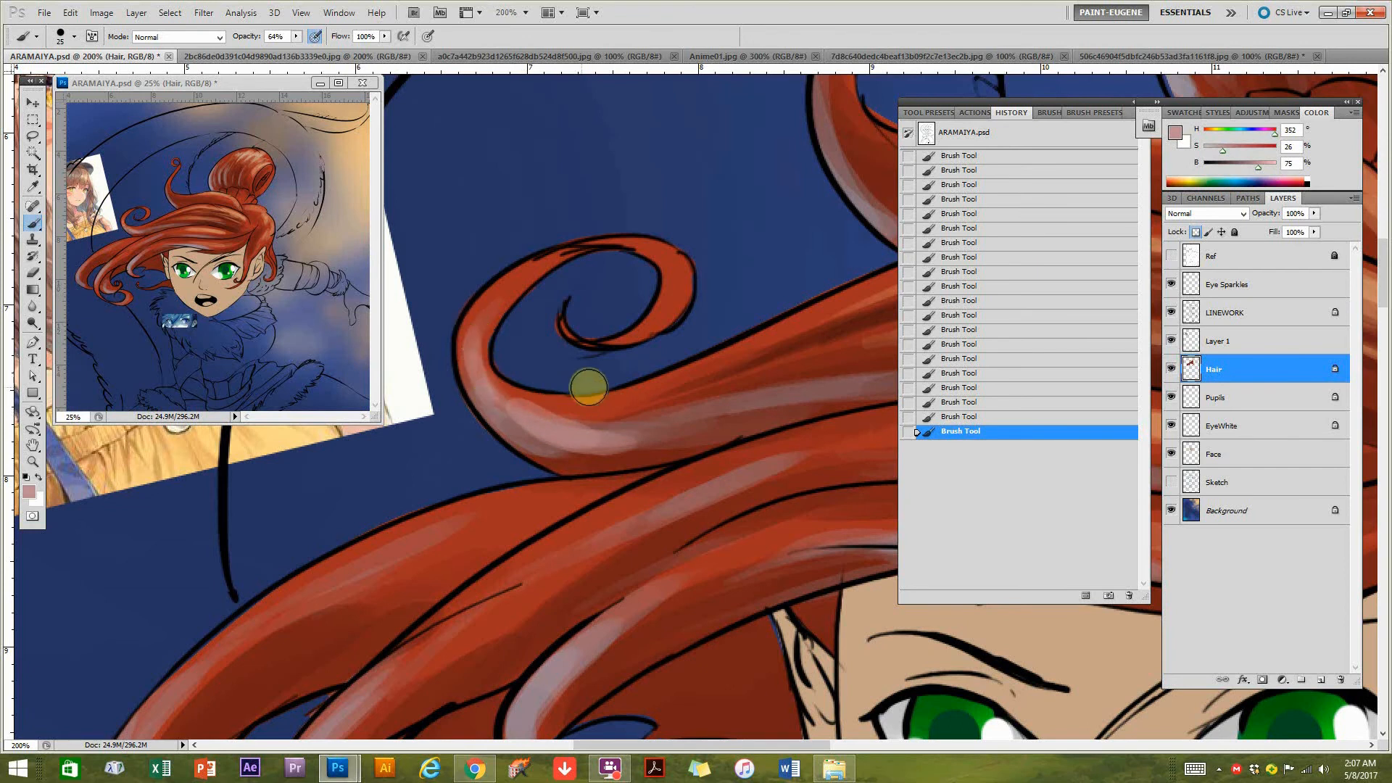
Paint fine pale pink strands from the curled bends of the wide lock and the lock above it with a 9 px brush.
mouse_move(777, 368)
left_mouse_down()
mouse_move(736, 419)
mouse_move(807, 385)
mouse_move(677, 457)
mouse_move(549, 414)
mouse_move(771, 351)
mouse_move(833, 392)
mouse_move(629, 344)
left_mouse_up()
mouse_move(469, 338)
left_mouse_down()
mouse_move(586, 302)
mouse_move(572, 327)
mouse_move(552, 332)
mouse_move(558, 292)
left_mouse_up()
mouse_move(730, 510)
left_mouse_down()
mouse_move(662, 527)
mouse_move(553, 620)
mouse_move(554, 339)
mouse_move(644, 334)
mouse_move(511, 298)
mouse_move(610, 350)
mouse_move(506, 296)
mouse_move(587, 339)
mouse_move(620, 299)
mouse_move(510, 292)
mouse_move(732, 330)
left_mouse_up()
left_click_drag(523, 301, 682, 327)
left_click_drag(479, 249, 559, 312)
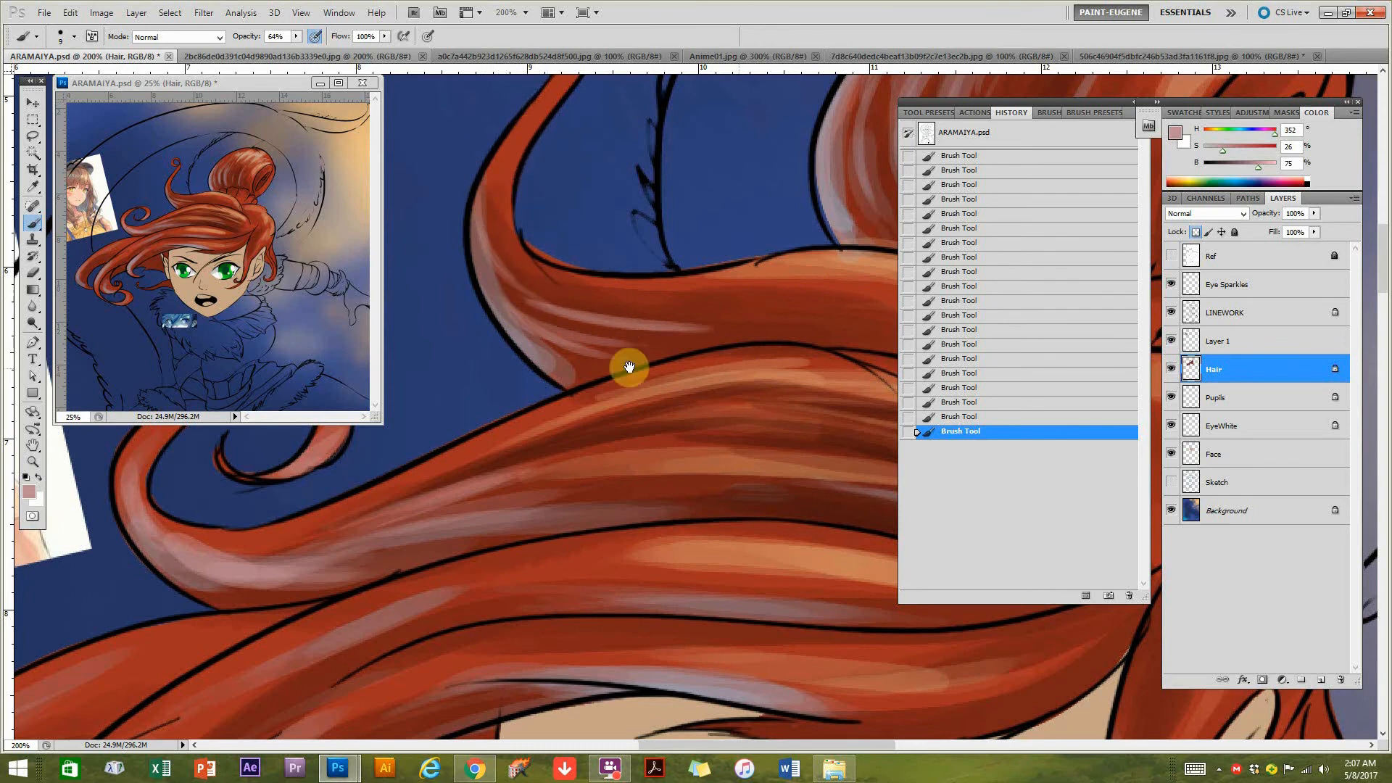
left_click_drag(733, 370, 497, 370)
left_click_drag(606, 351, 767, 333)
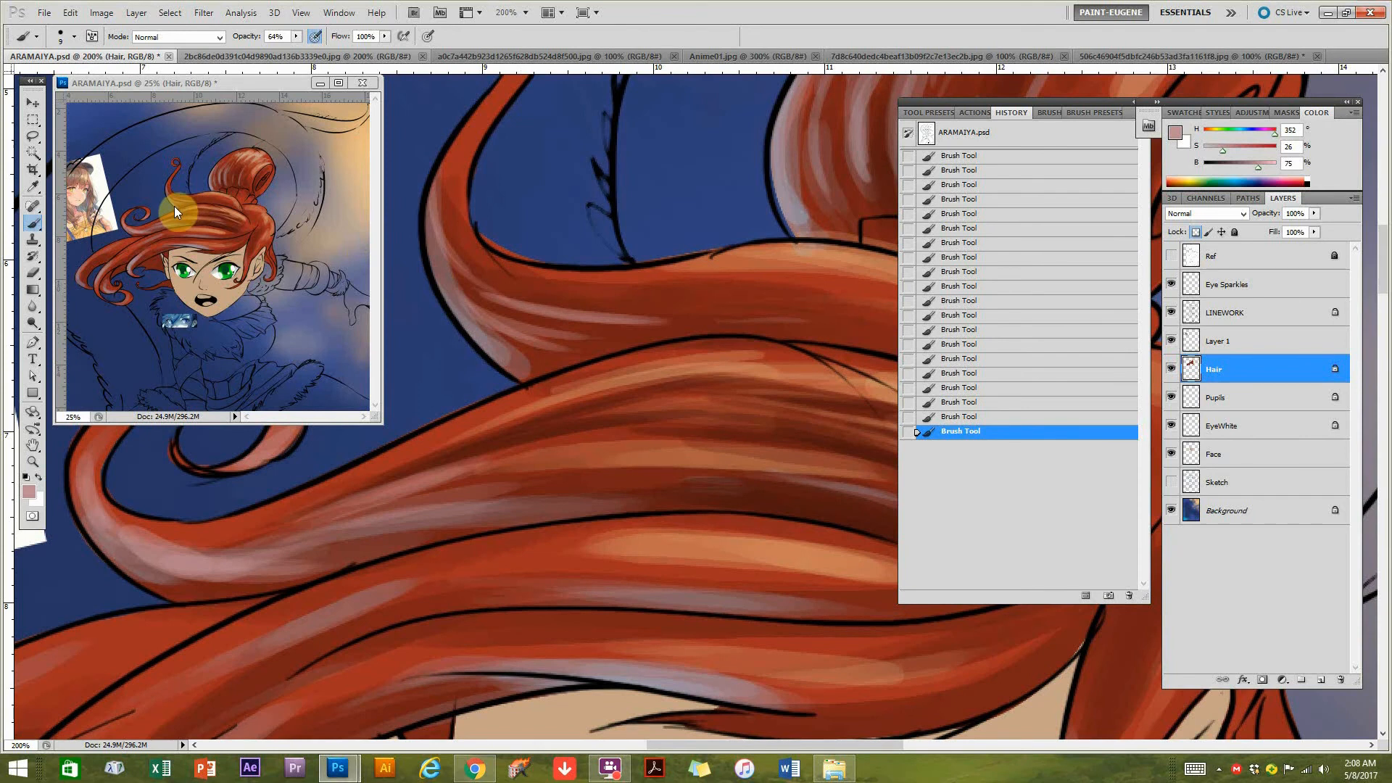
Paint fine orange strands at hue 21, saturation 55%, brightness 79% along the lock under the bun, adding paler ones at saturation 35%.
left_click_drag(611, 543, 521, 531)
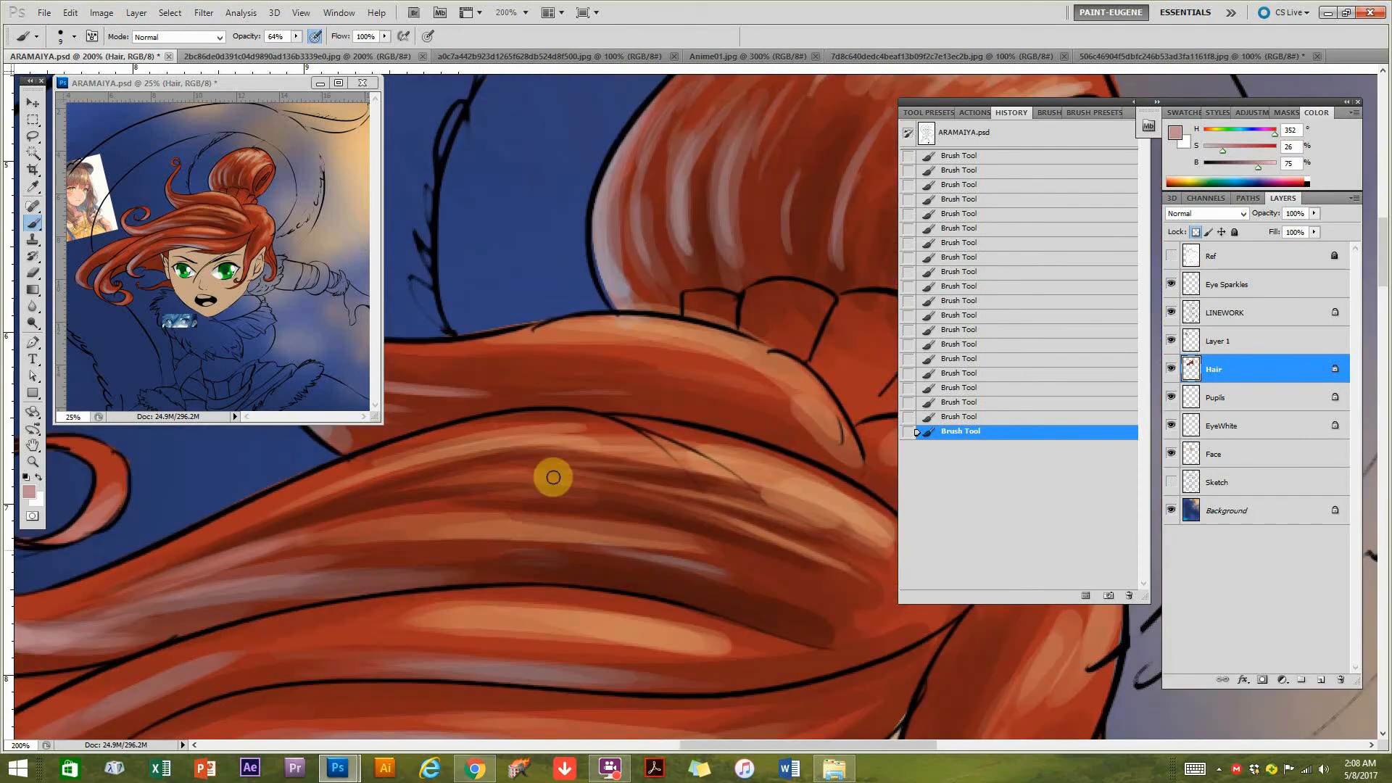
left_click_drag(672, 322, 637, 309)
left_click(629, 314, "alt")
mouse_move(531, 345)
left_mouse_down()
mouse_move(739, 410)
mouse_move(499, 346)
mouse_move(732, 393)
left_mouse_up()
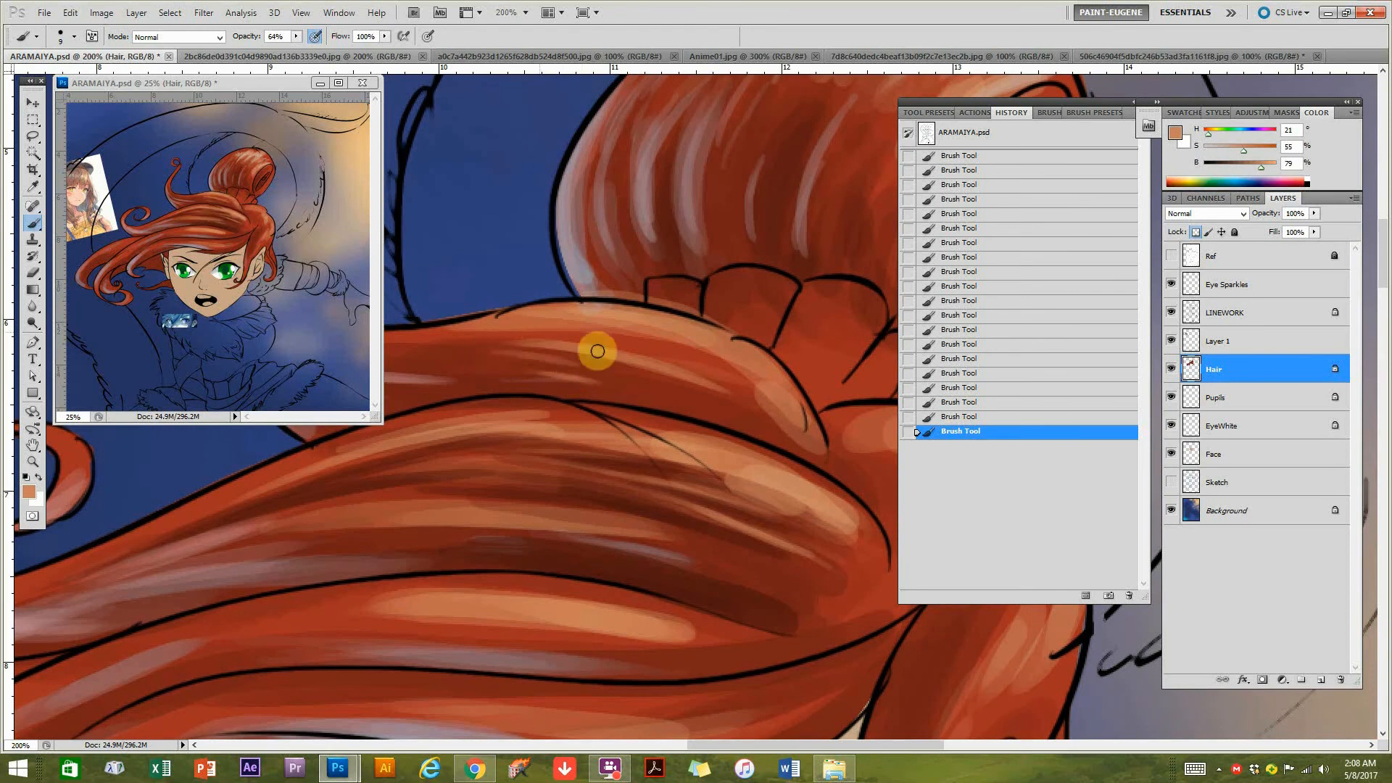
mouse_move(474, 345)
left_mouse_down()
mouse_move(584, 359)
mouse_move(736, 433)
mouse_move(677, 419)
mouse_move(739, 437)
mouse_move(689, 407)
mouse_move(746, 383)
mouse_move(730, 382)
mouse_move(766, 399)
mouse_move(730, 357)
mouse_move(779, 396)
mouse_move(662, 364)
left_mouse_up()
mouse_move(747, 363)
left_mouse_down()
mouse_move(600, 391)
mouse_move(622, 382)
mouse_move(596, 396)
mouse_move(632, 427)
mouse_move(634, 395)
mouse_move(523, 332)
left_mouse_up()
left_click(1228, 150)
left_click_drag(603, 356, 549, 340)
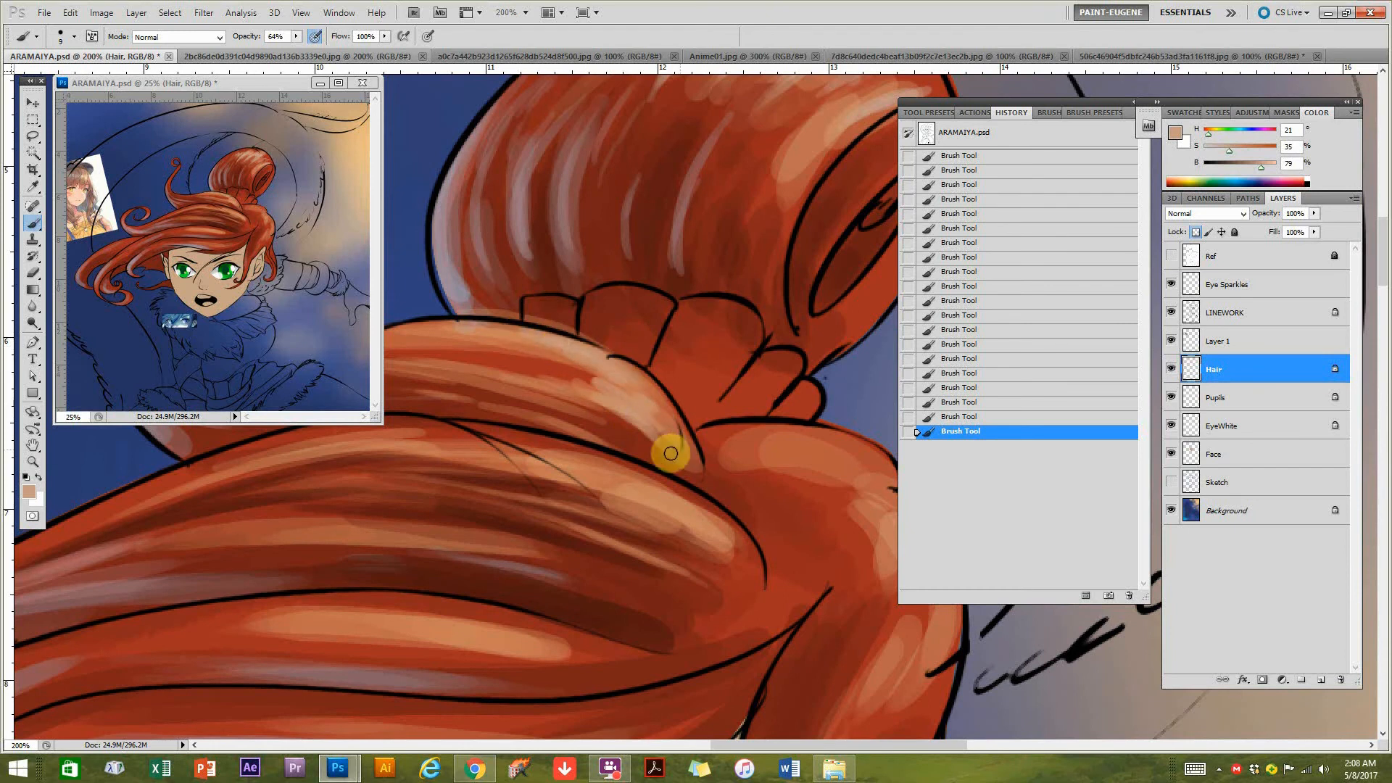
Refine the lock's end near the bun with sampled red at hue 7, saturation 81%, brightness 64% and lighter orange at hue 16.
left_click(500, 352, "alt")
left_click_drag(588, 378, 637, 393)
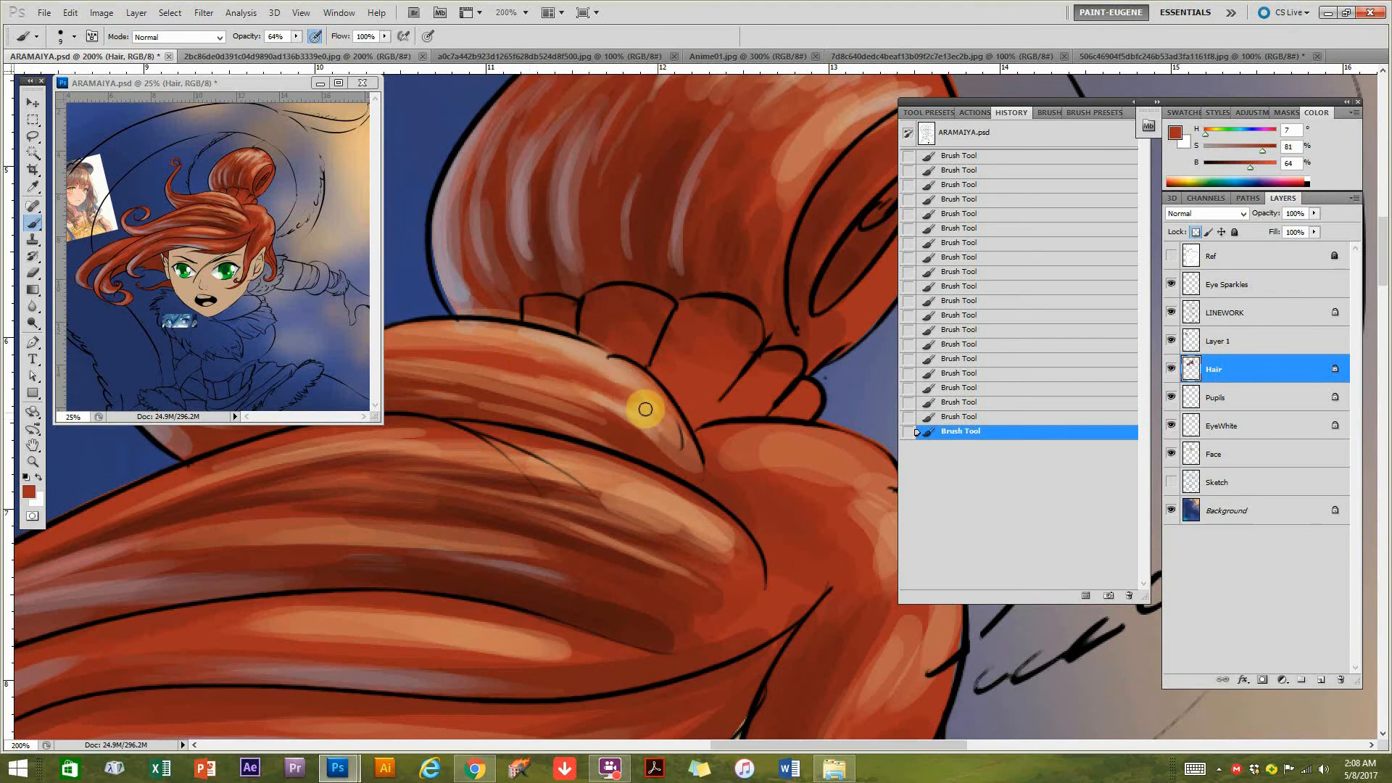
left_click_drag(638, 395, 618, 381)
left_click(621, 382, "alt")
mouse_move(694, 484)
left_mouse_down()
mouse_move(720, 541)
mouse_move(714, 634)
mouse_move(718, 537)
mouse_move(677, 471)
mouse_move(767, 513)
left_mouse_up()
mouse_move(759, 567)
left_mouse_down()
mouse_move(644, 530)
mouse_move(817, 572)
mouse_move(697, 566)
mouse_move(550, 524)
mouse_move(786, 561)
mouse_move(707, 553)
mouse_move(841, 526)
mouse_move(770, 564)
mouse_move(862, 534)
mouse_move(655, 494)
mouse_move(776, 551)
mouse_move(666, 487)
mouse_move(733, 512)
mouse_move(805, 504)
mouse_move(612, 459)
mouse_move(698, 464)
mouse_move(753, 401)
mouse_move(733, 404)
mouse_move(705, 466)
left_mouse_up()
left_click(702, 471, "alt")
left_click(699, 475, "alt")
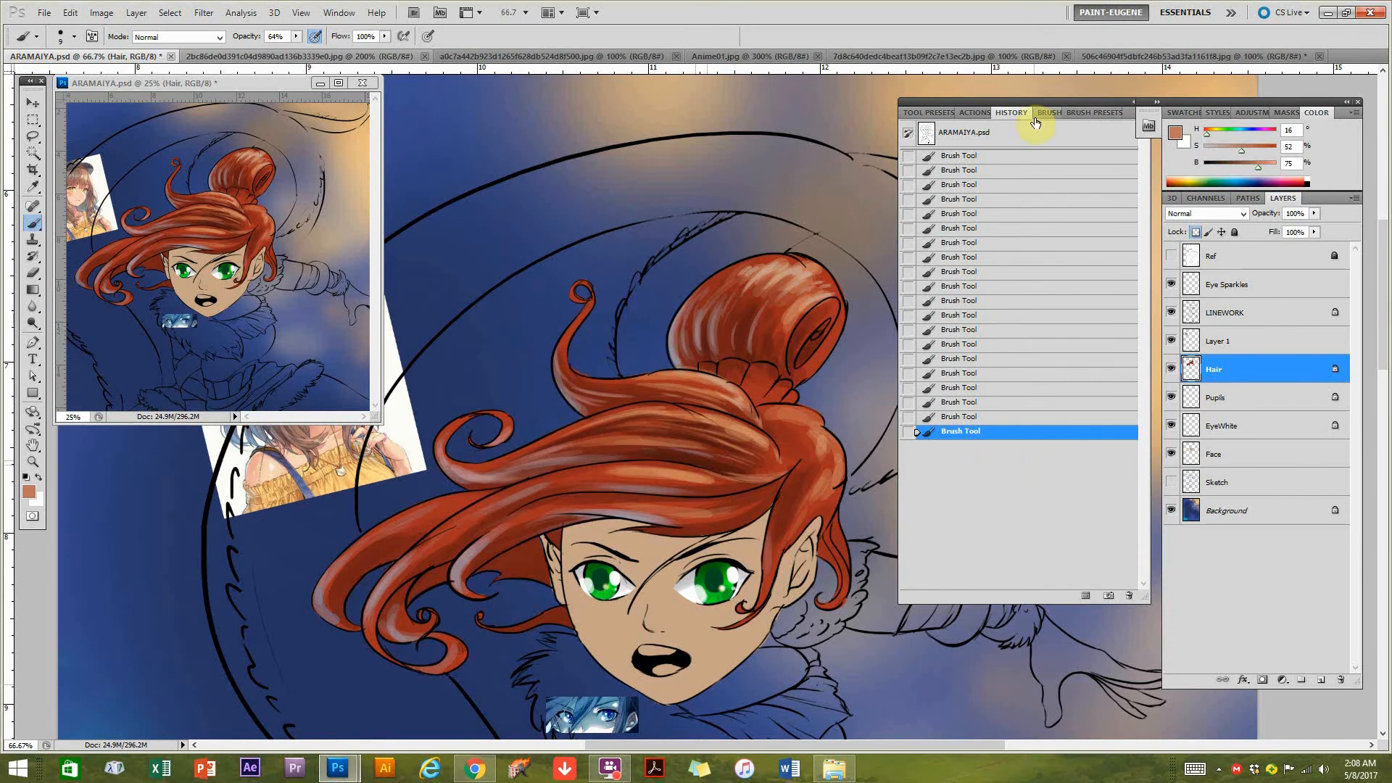
Choose the 150 px textured brush preset and make the Background layer active.
left_click(1081, 113)
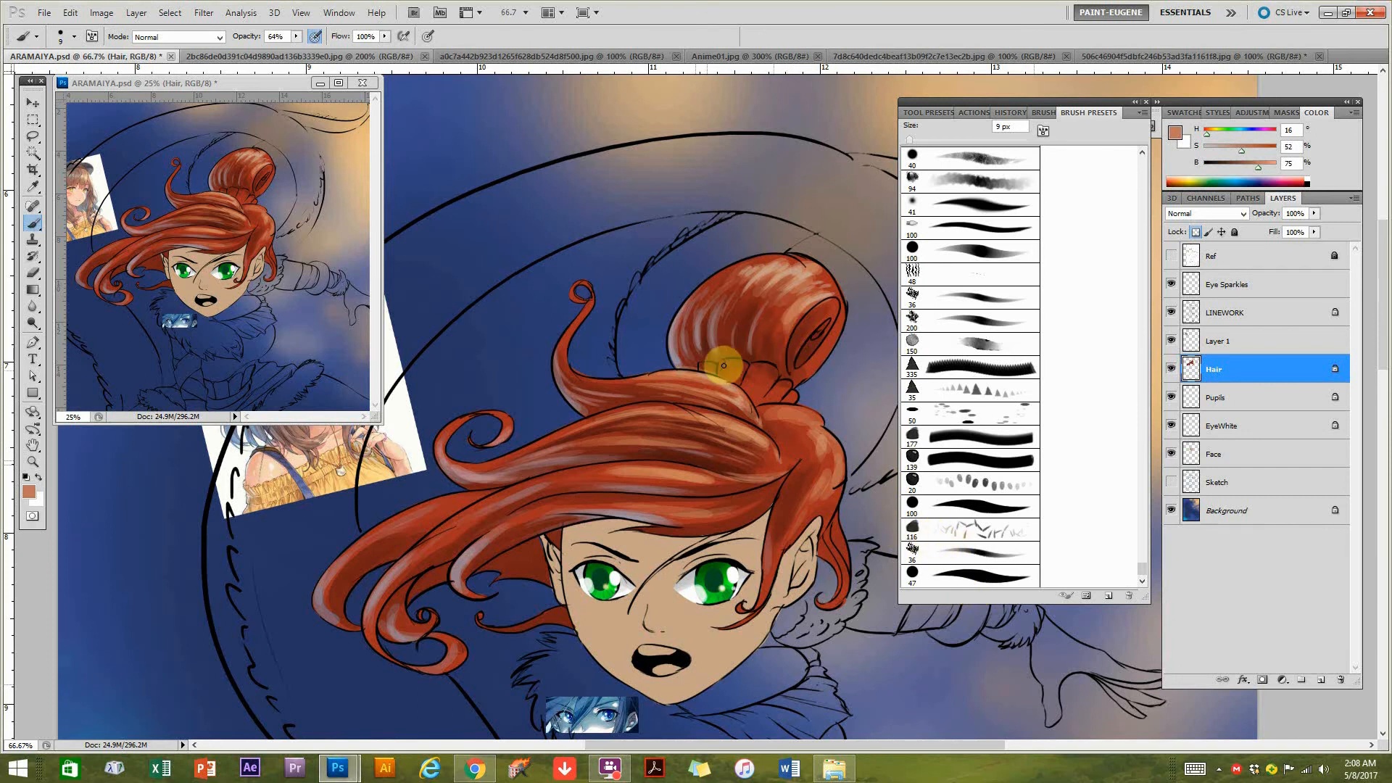
left_click(935, 347)
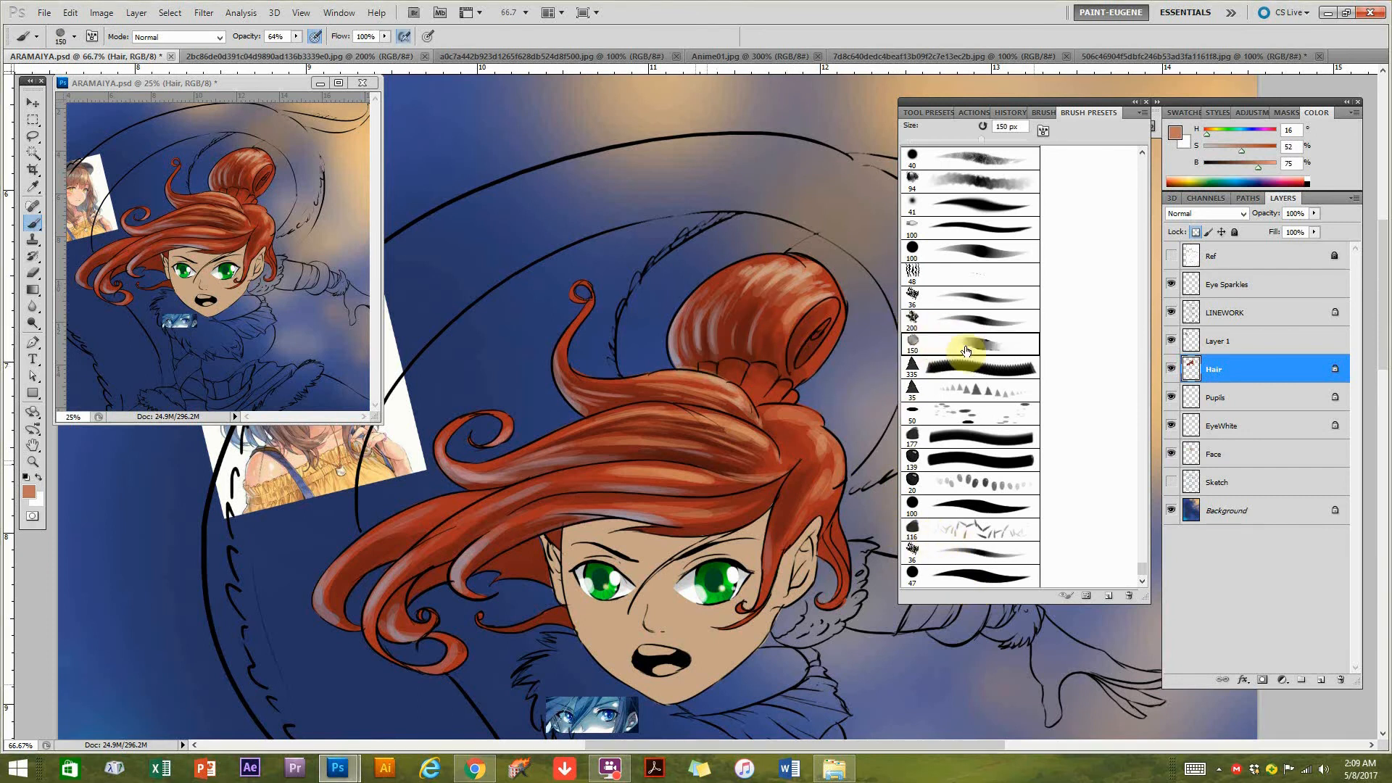
left_click(1230, 512)
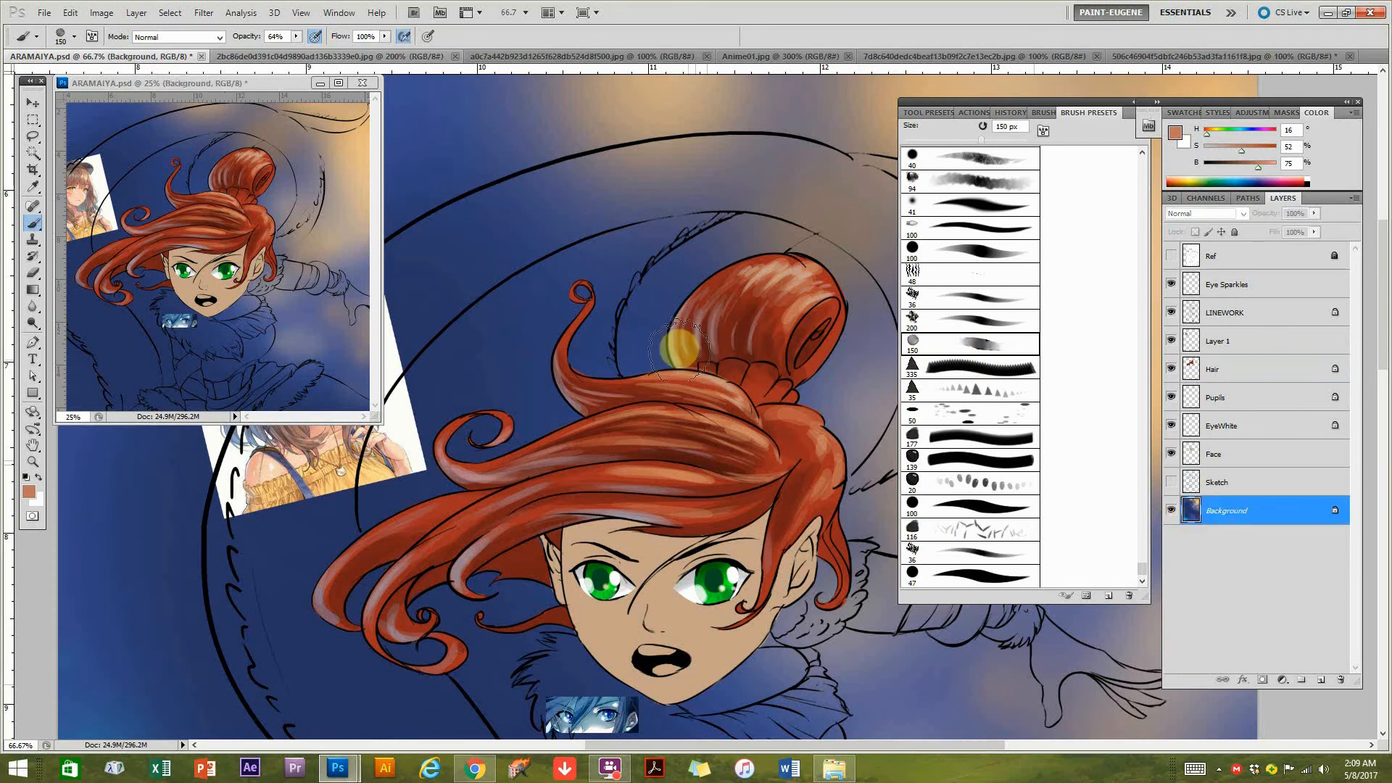
Sample a tan at hue 33, saturation 41%, brightness 85% and paint a faint textured patch behind the bun with a 1000 px brush.
left_click(678, 355, "alt")
left_click_drag(804, 360, 596, 398)
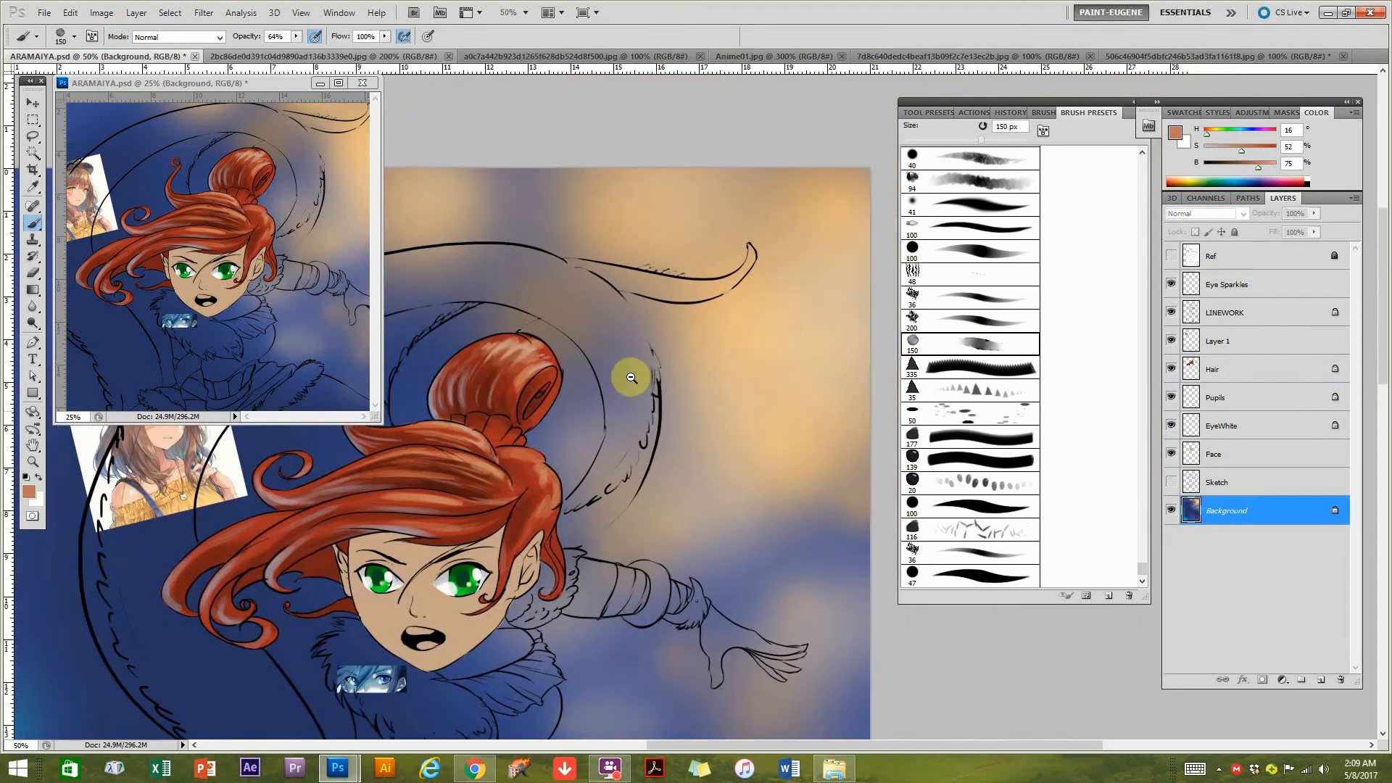
left_click(656, 368, "alt")
left_click(719, 367, "alt")
left_click_drag(685, 413, 817, 239)
left_click(824, 186, "ctrl")
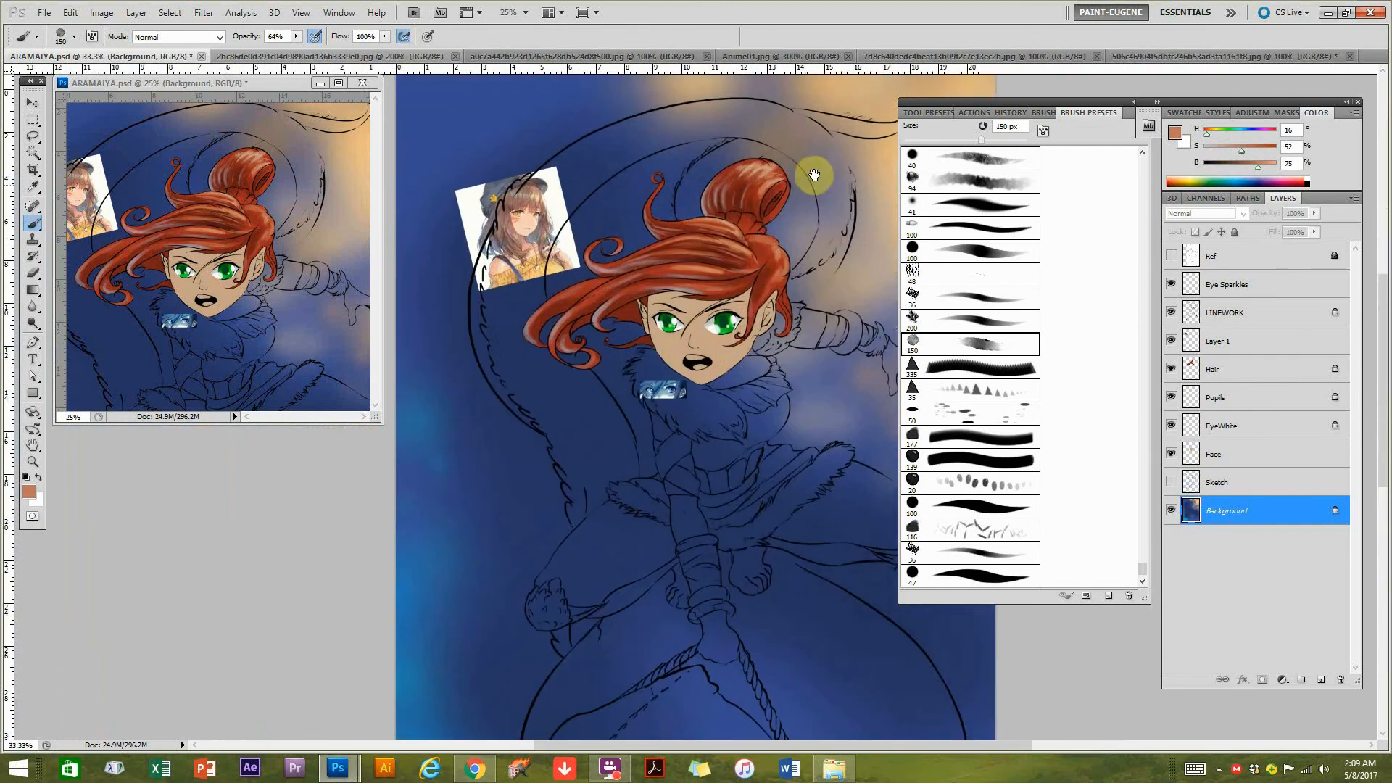
left_click_drag(818, 184, 691, 298)
left_click(724, 190, "alt")
key("bracketright")
key("bracketright")
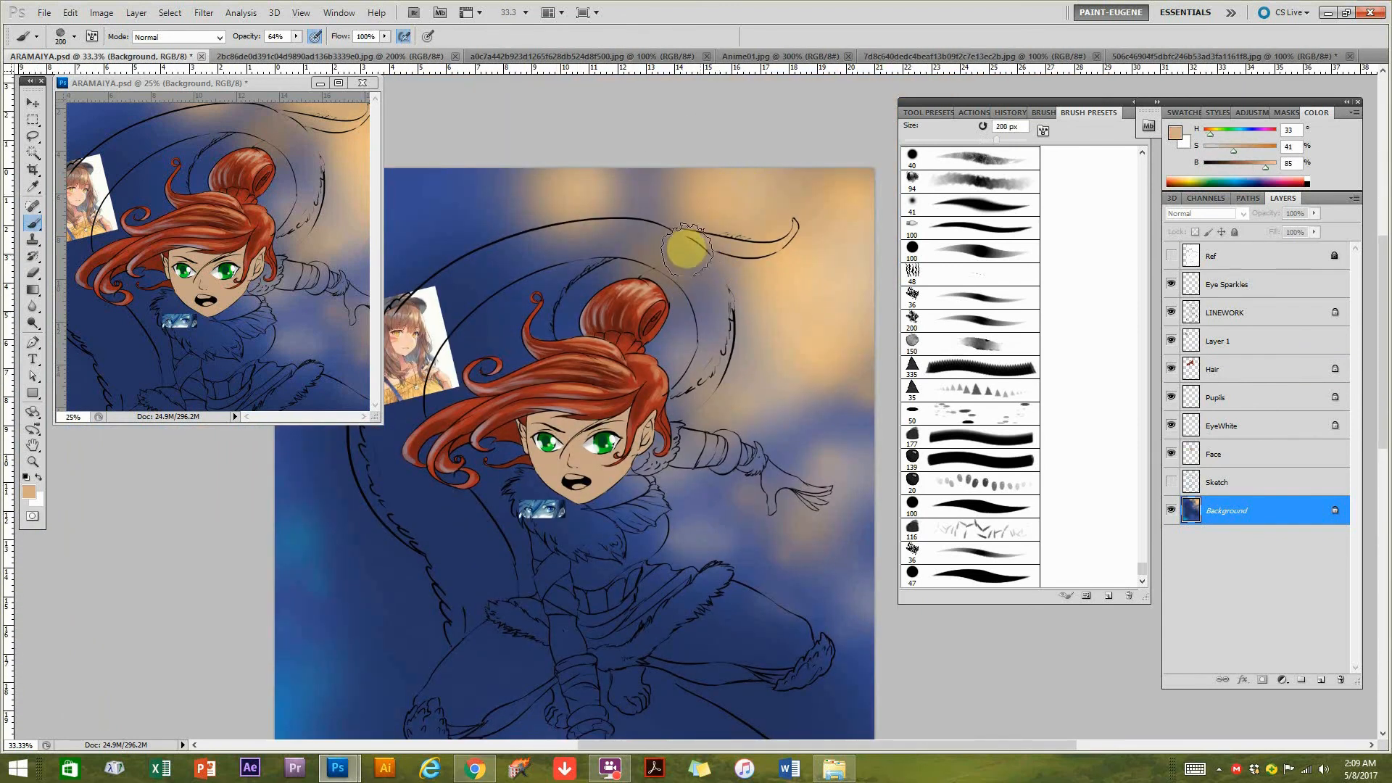
key("bracketright")
key("bracketright")
key("bracketright")
key("bracketright")
key("bracketright")
key("bracketright")
key("bracketright")
key("bracketright")
left_click_drag(684, 235, 725, 246)
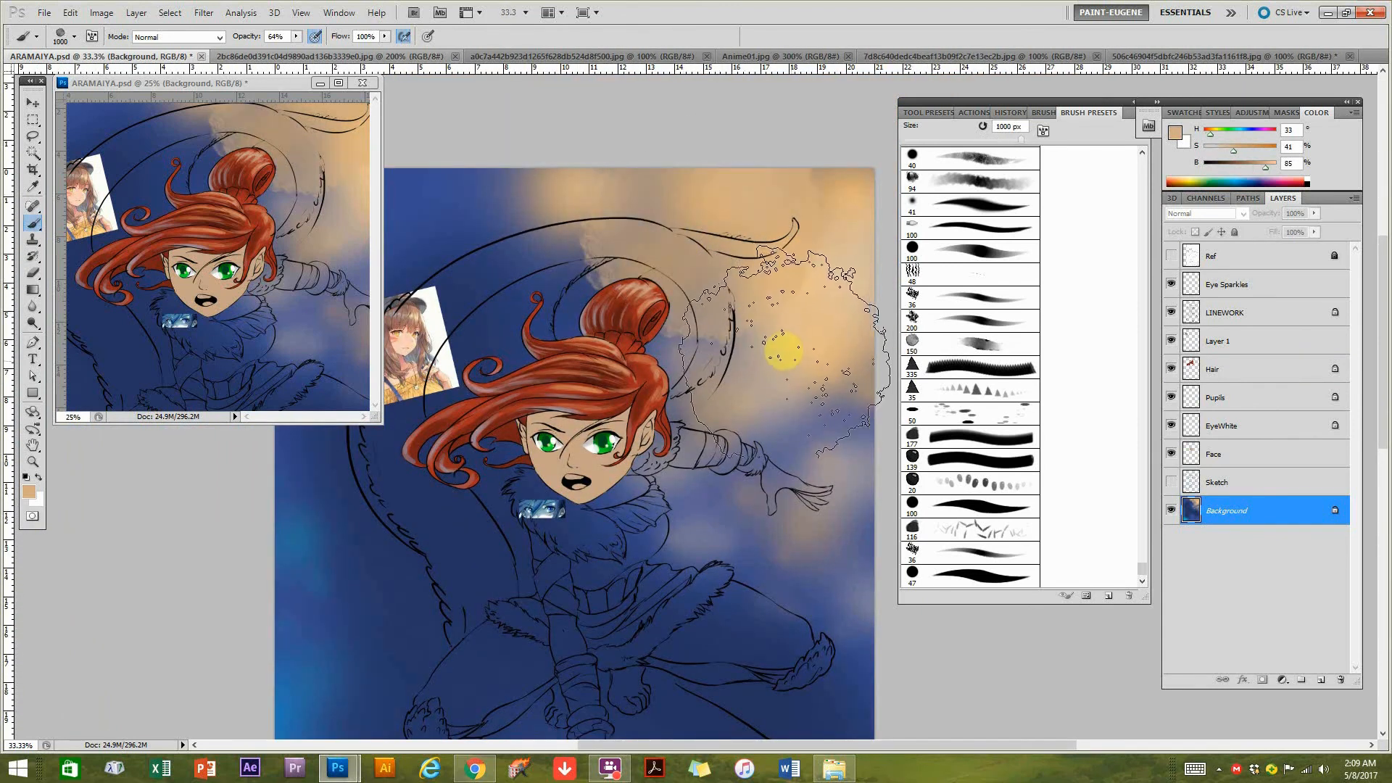
key("ctrl+z")
left_click_drag(641, 242, 674, 279)
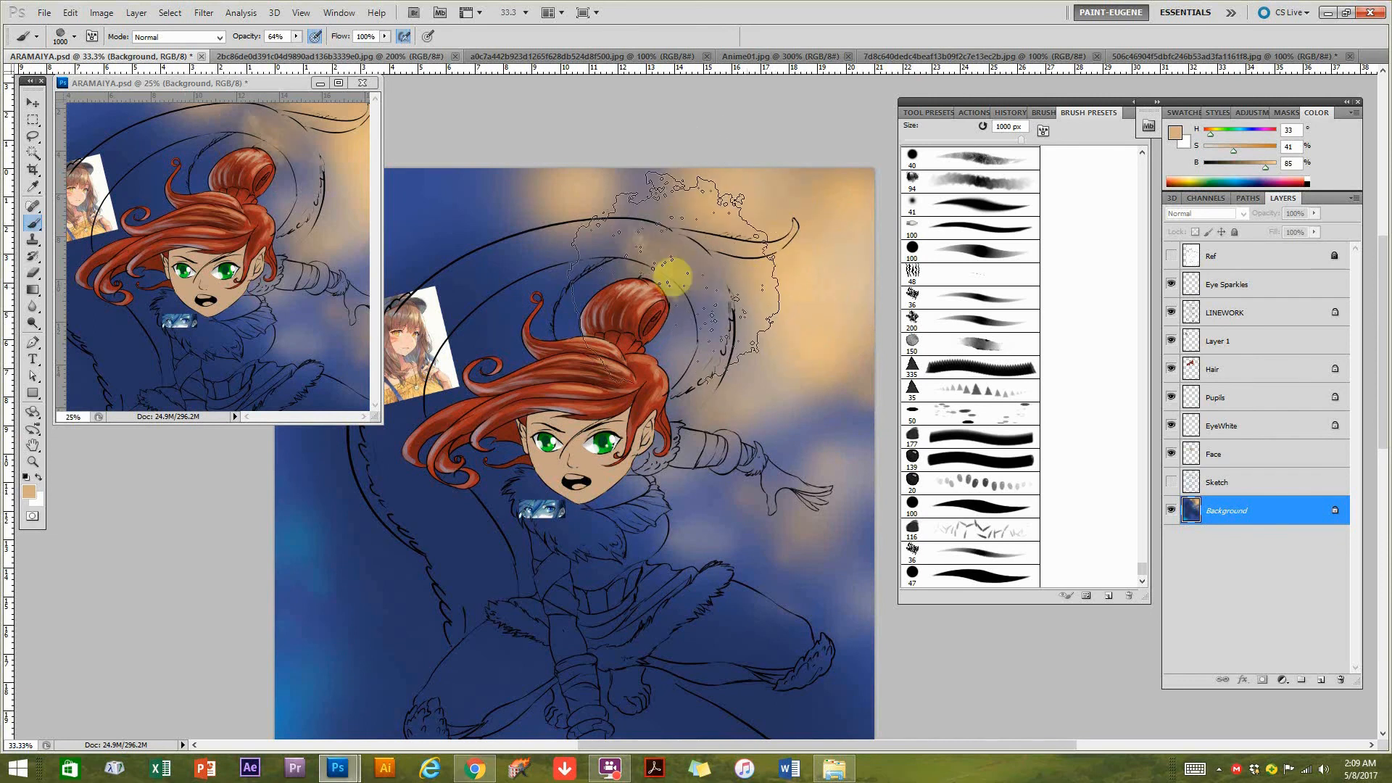
Set the brush blend mode to Color Dodge and try glowing textured strokes over the background's upper-right light spots.
left_click(187, 39)
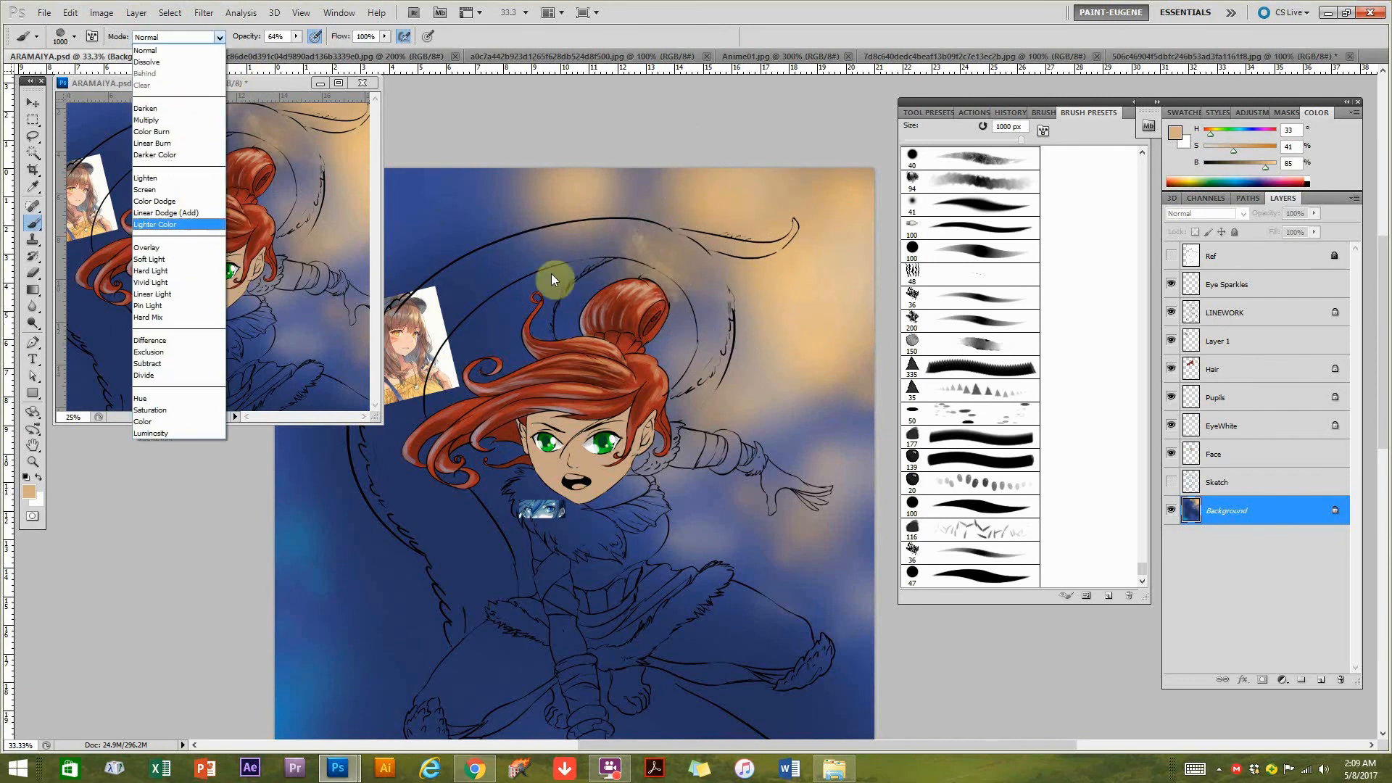
left_click(151, 131)
left_click(158, 37)
left_click(174, 202)
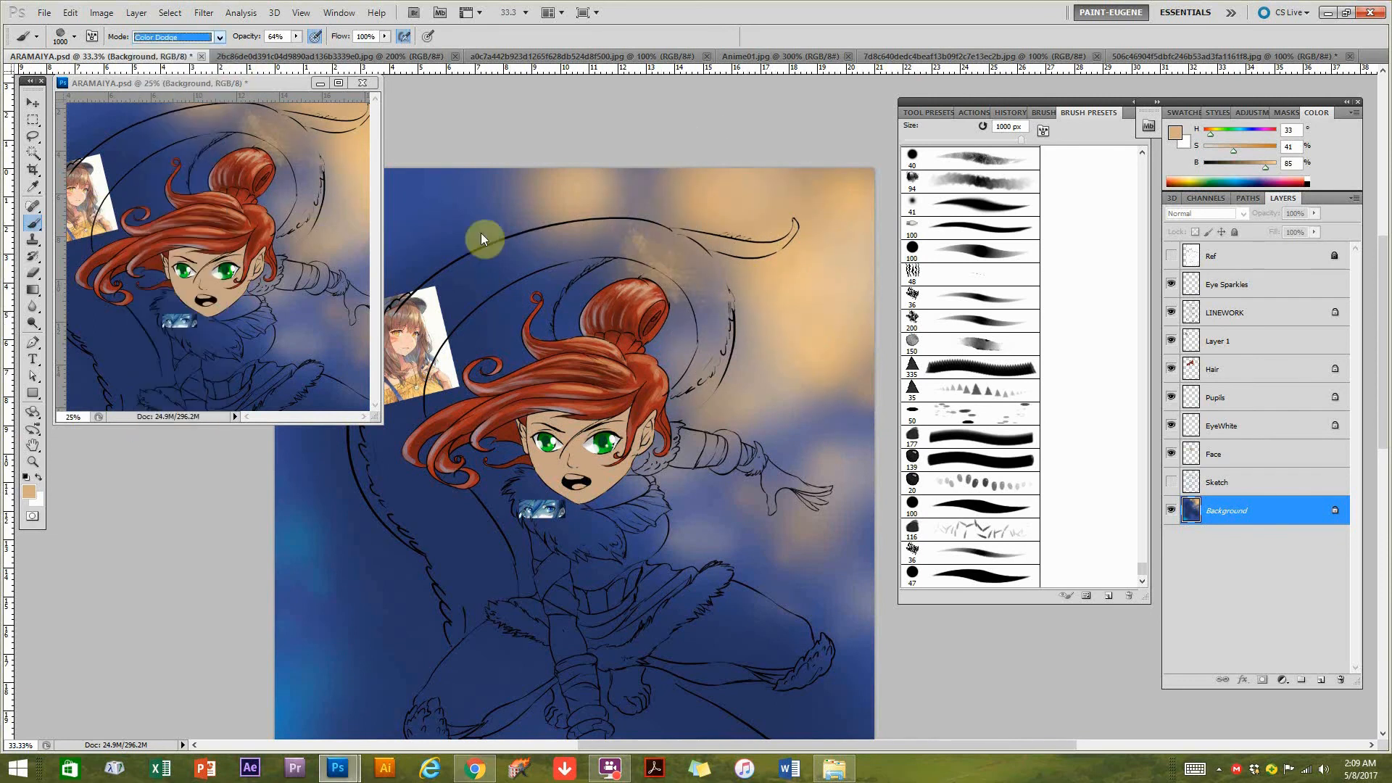
mouse_move(662, 224)
left_mouse_down()
mouse_move(792, 406)
mouse_move(761, 202)
mouse_move(804, 206)
mouse_move(829, 163)
left_mouse_up()
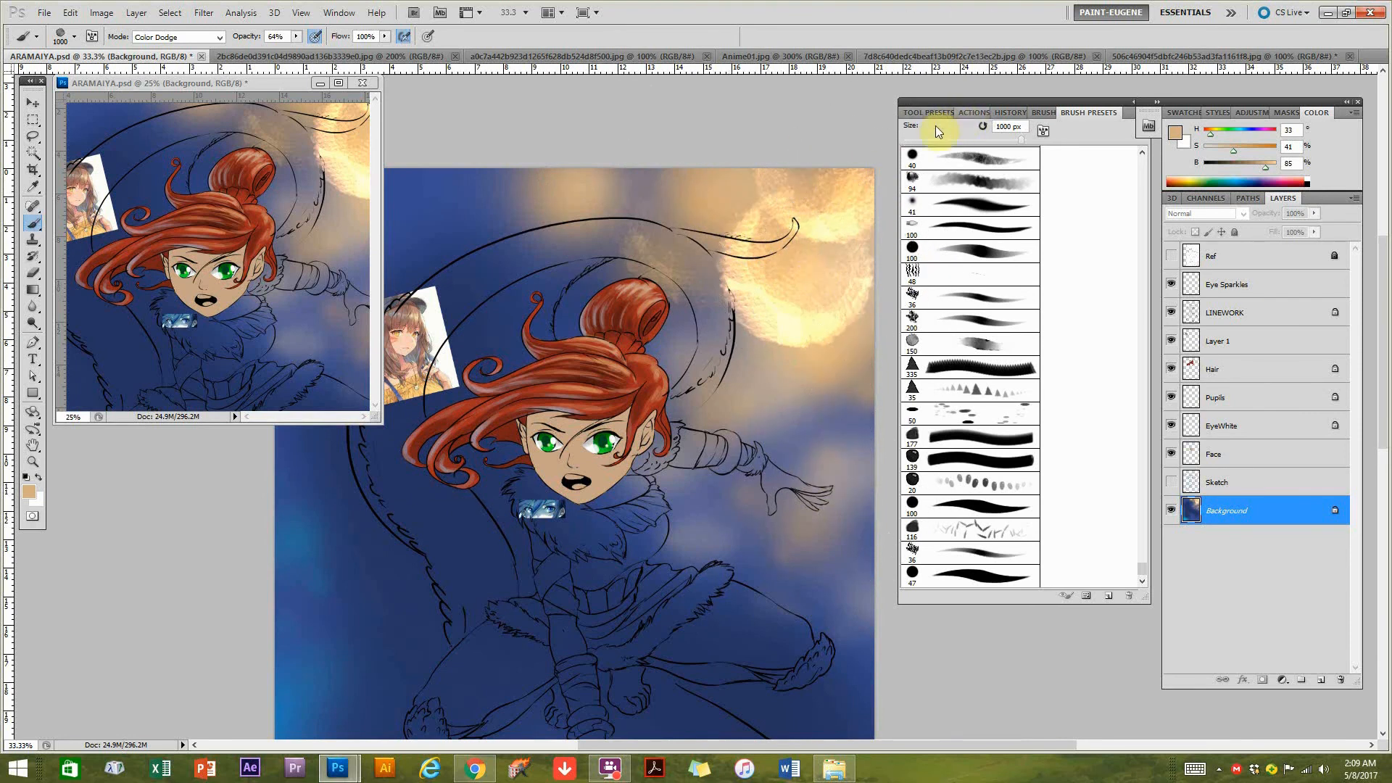
Step back through the history to remove the Color Dodge strokes from the background.
left_click(972, 114)
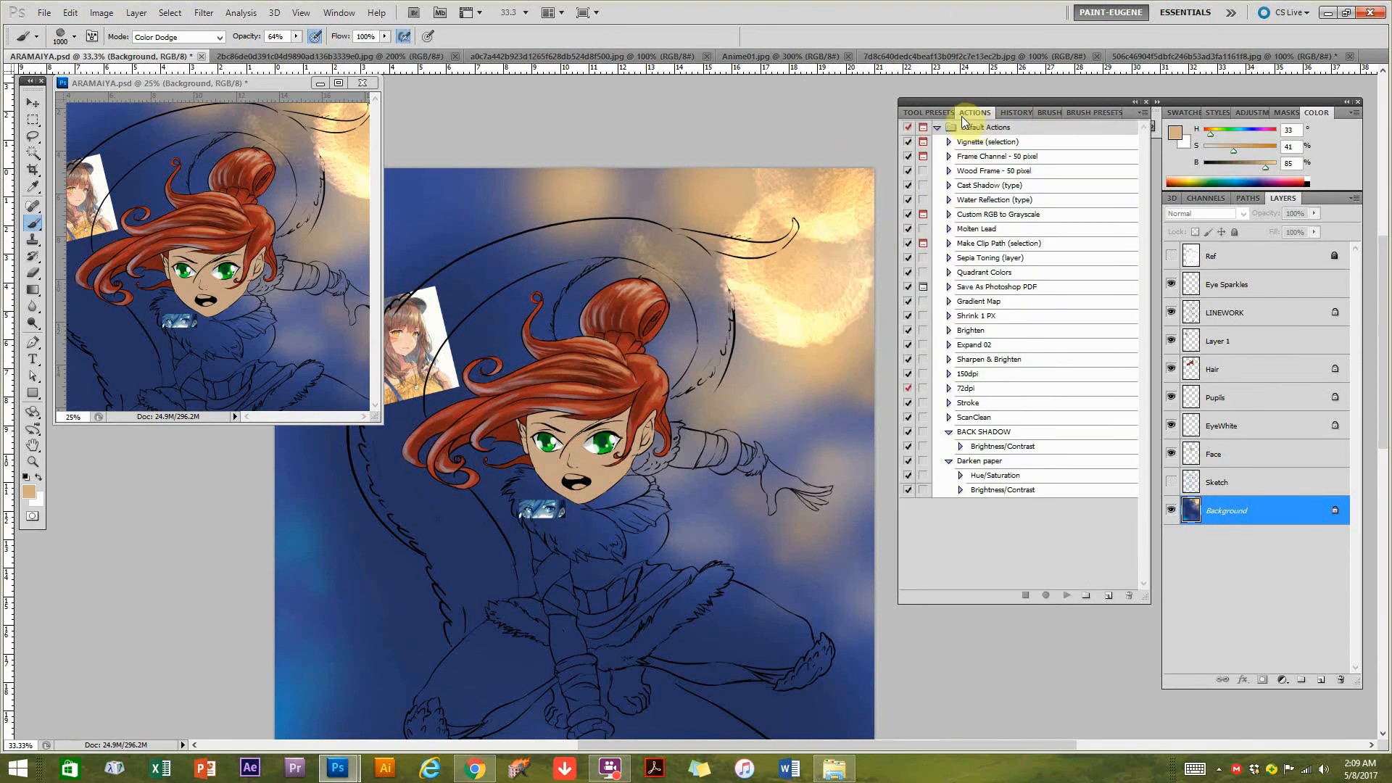
left_click(1011, 114)
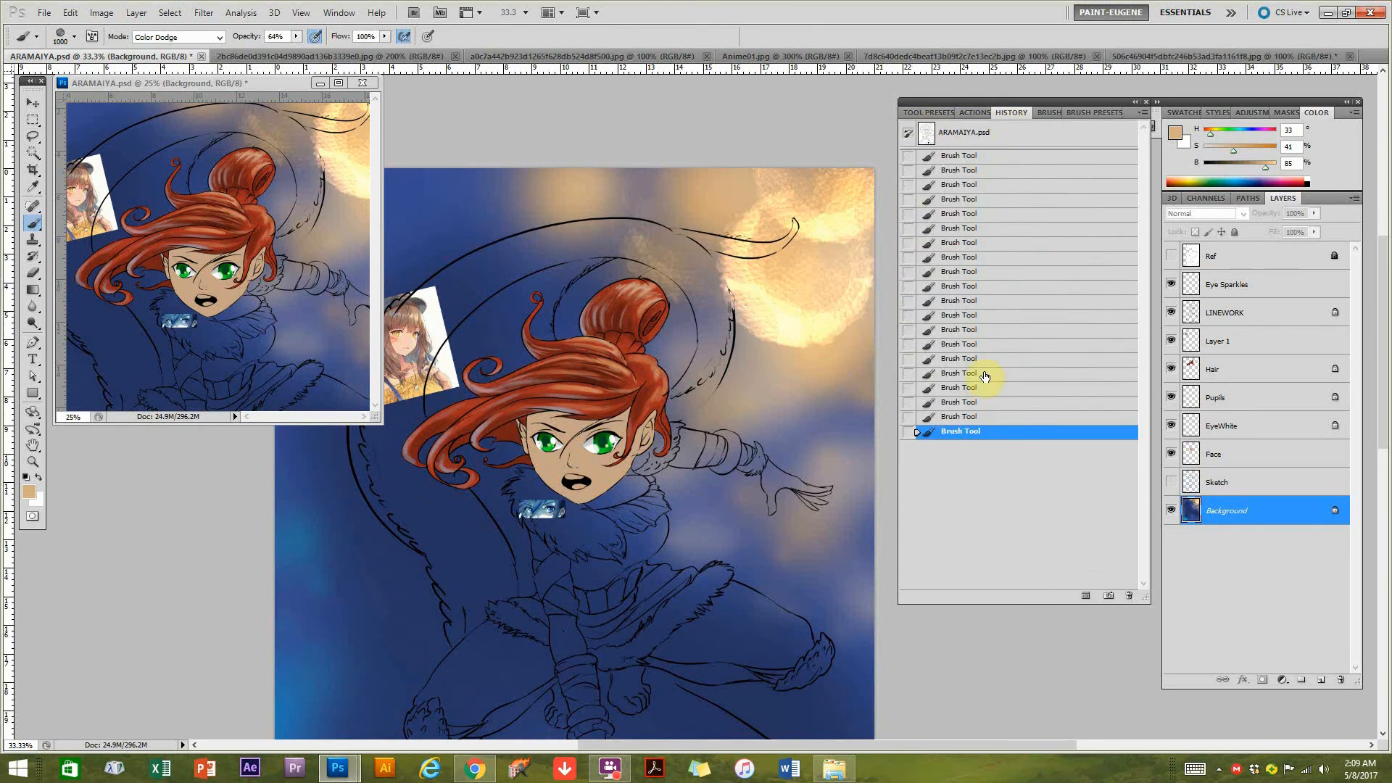
left_click(955, 415)
left_click(953, 408)
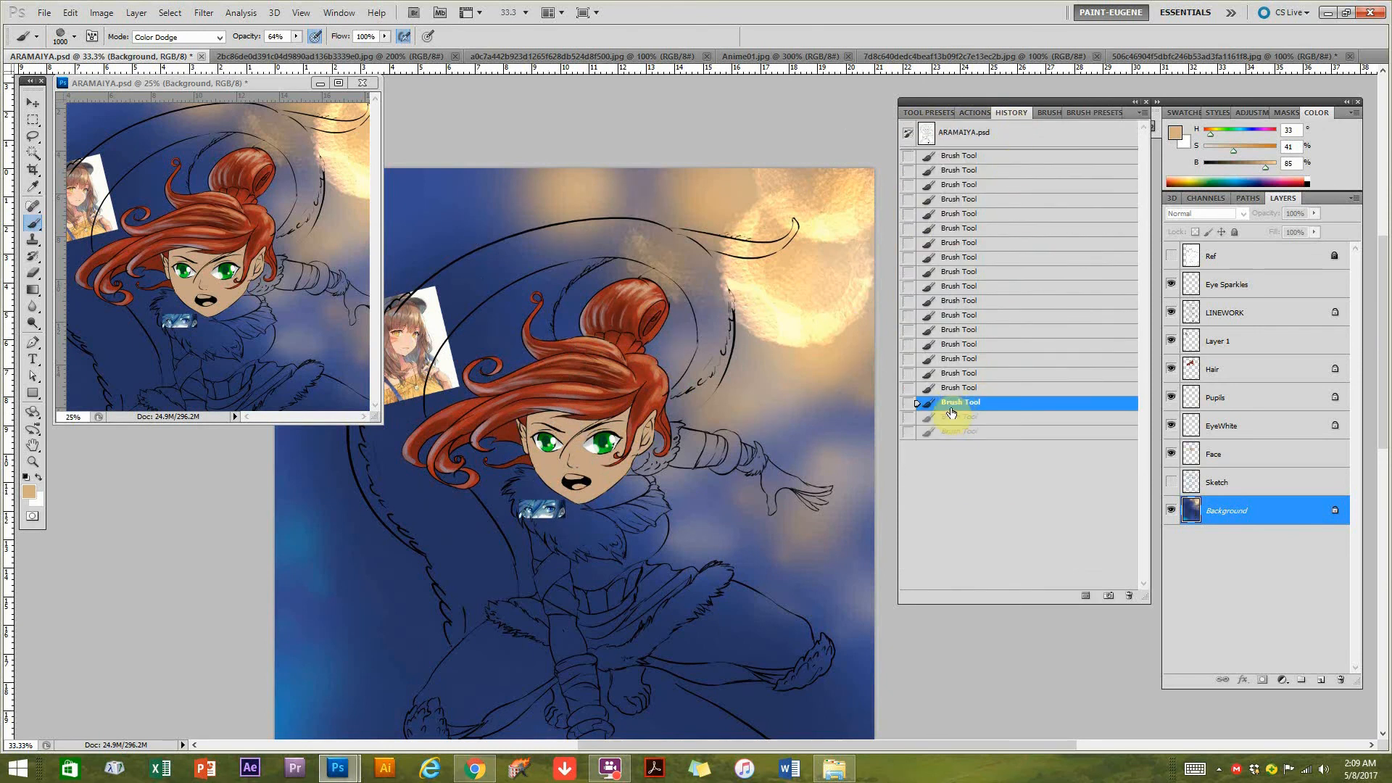
left_click(961, 389)
key("ctrl+alt+z")
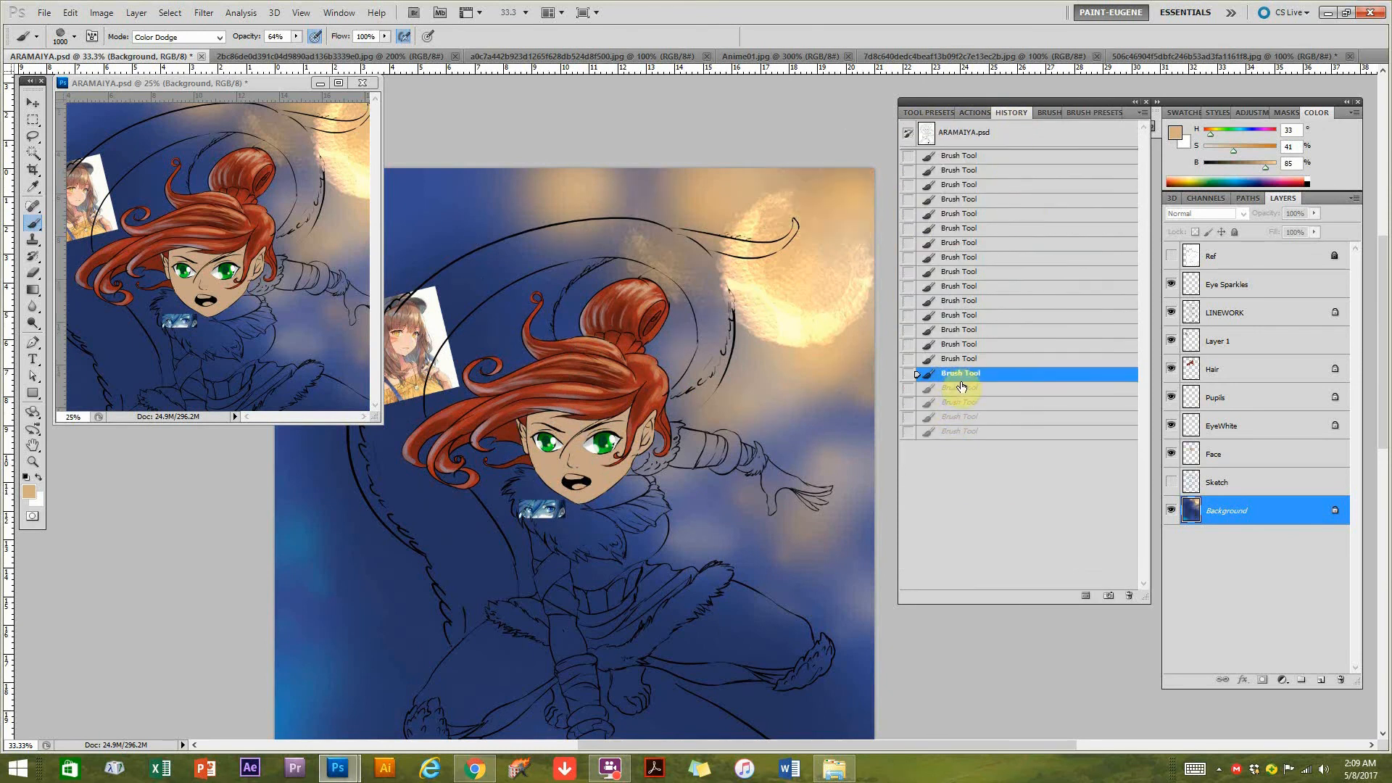
left_click(948, 360)
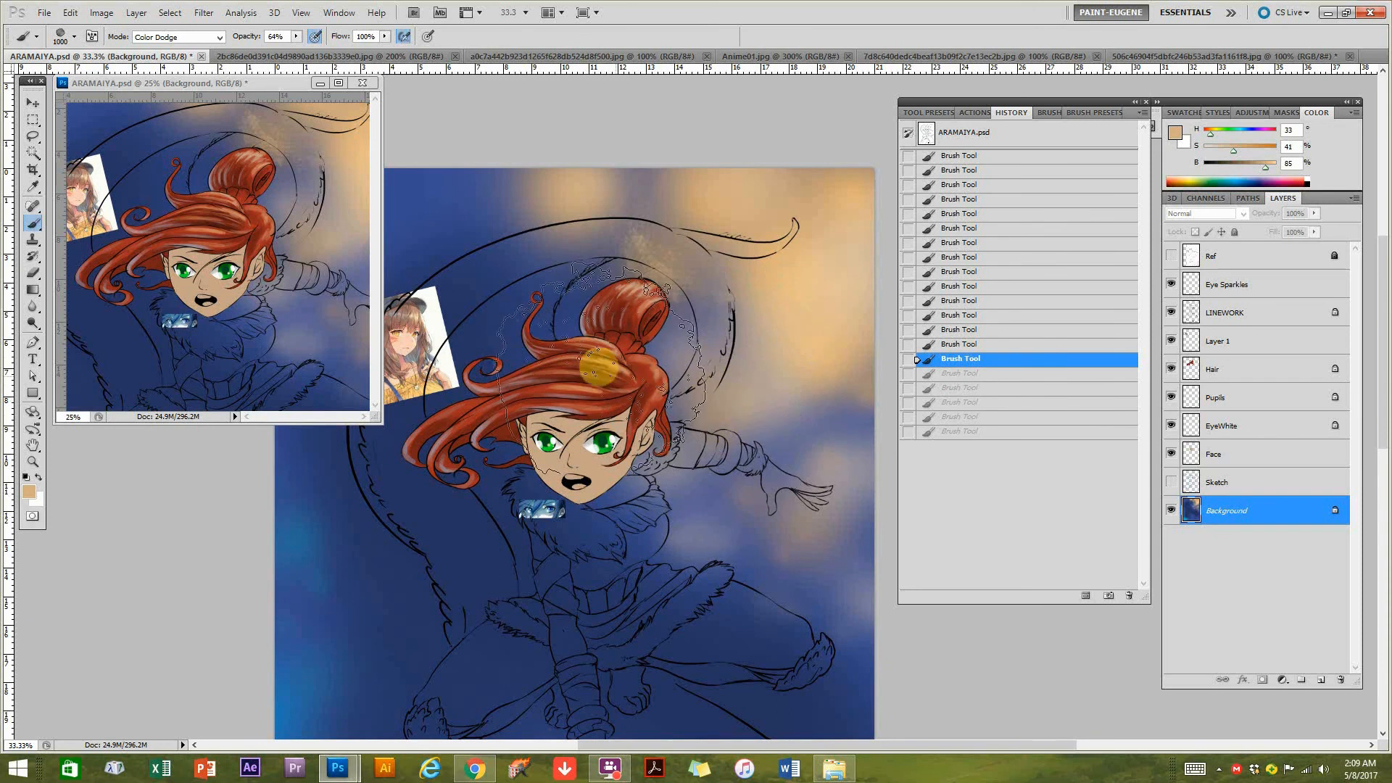
Make the Face layer active, with the character's head in close view.
left_click(581, 389, "ctrl")
left_click(594, 450, "ctrl")
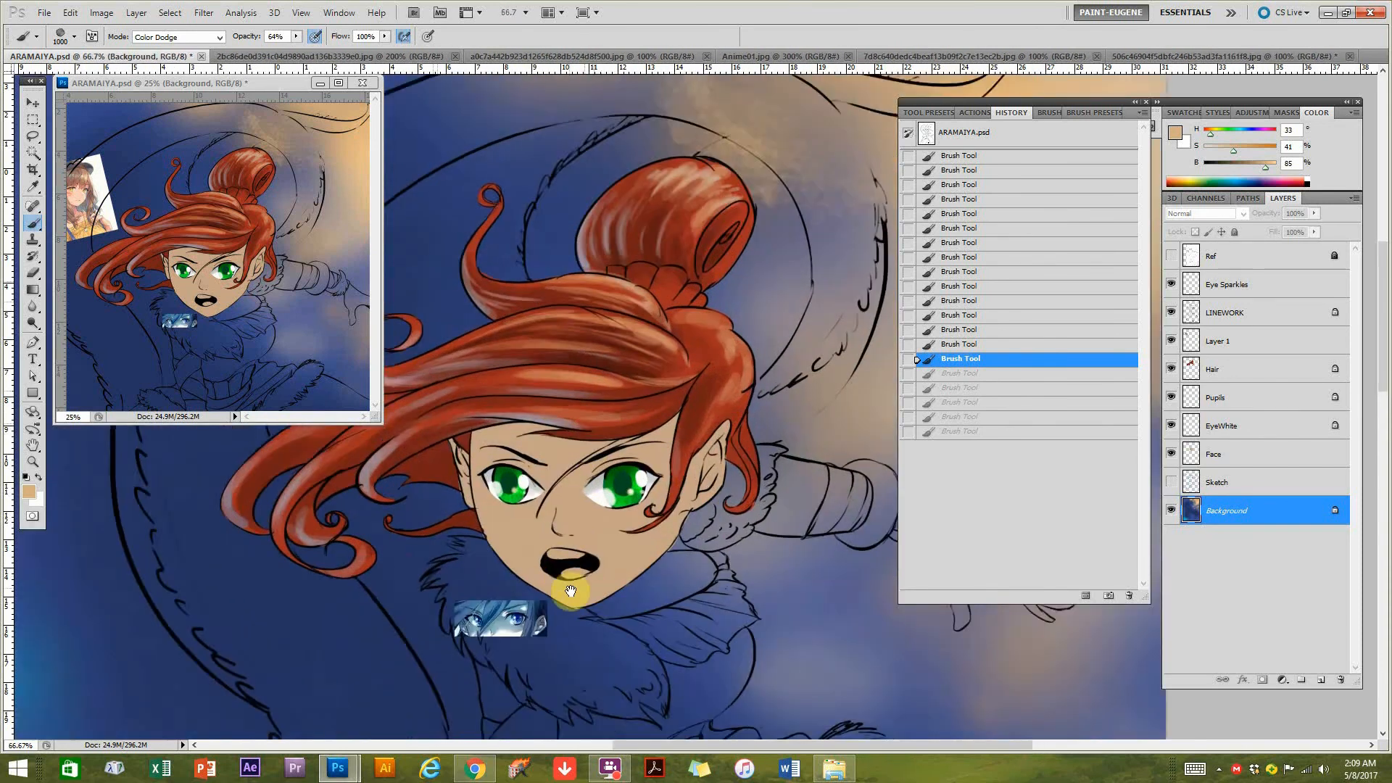
left_click_drag(571, 591, 607, 496)
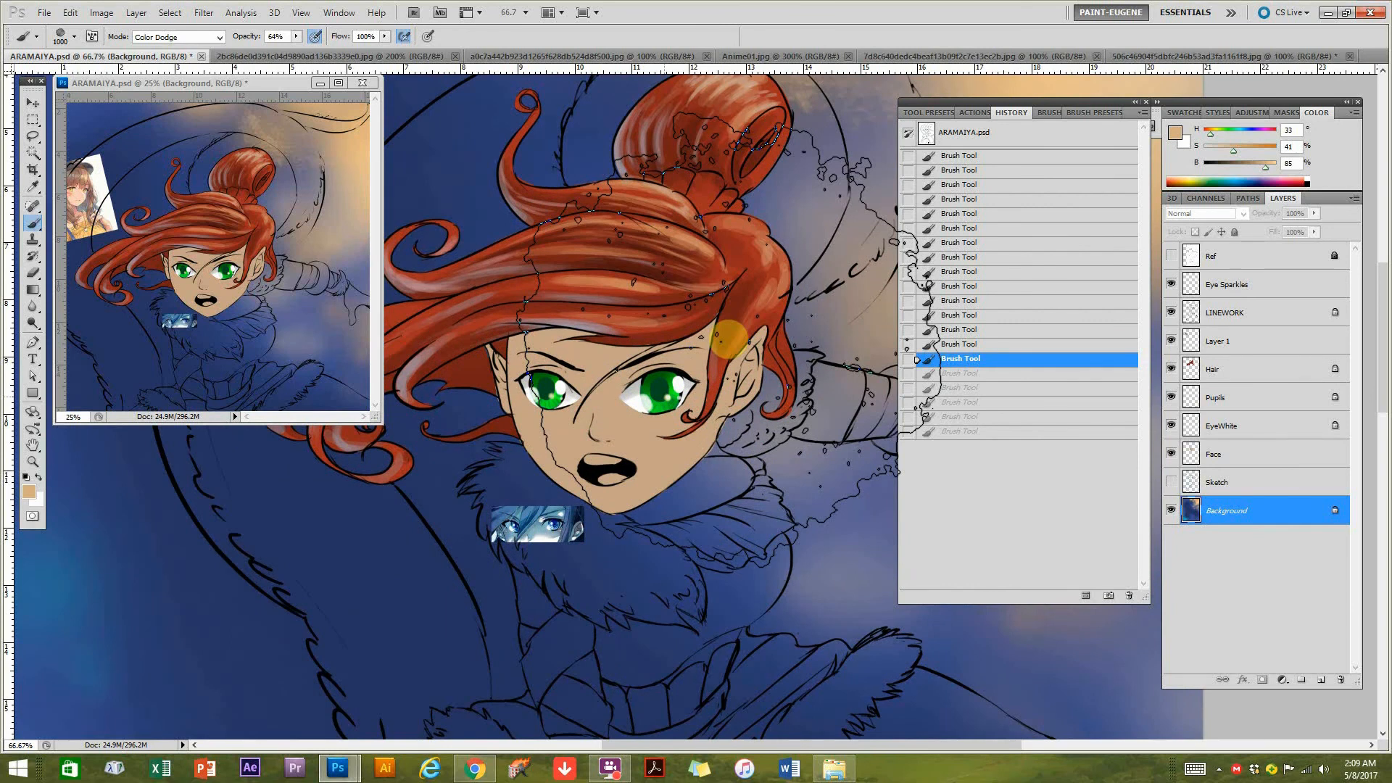
left_click_drag(697, 445, 723, 436)
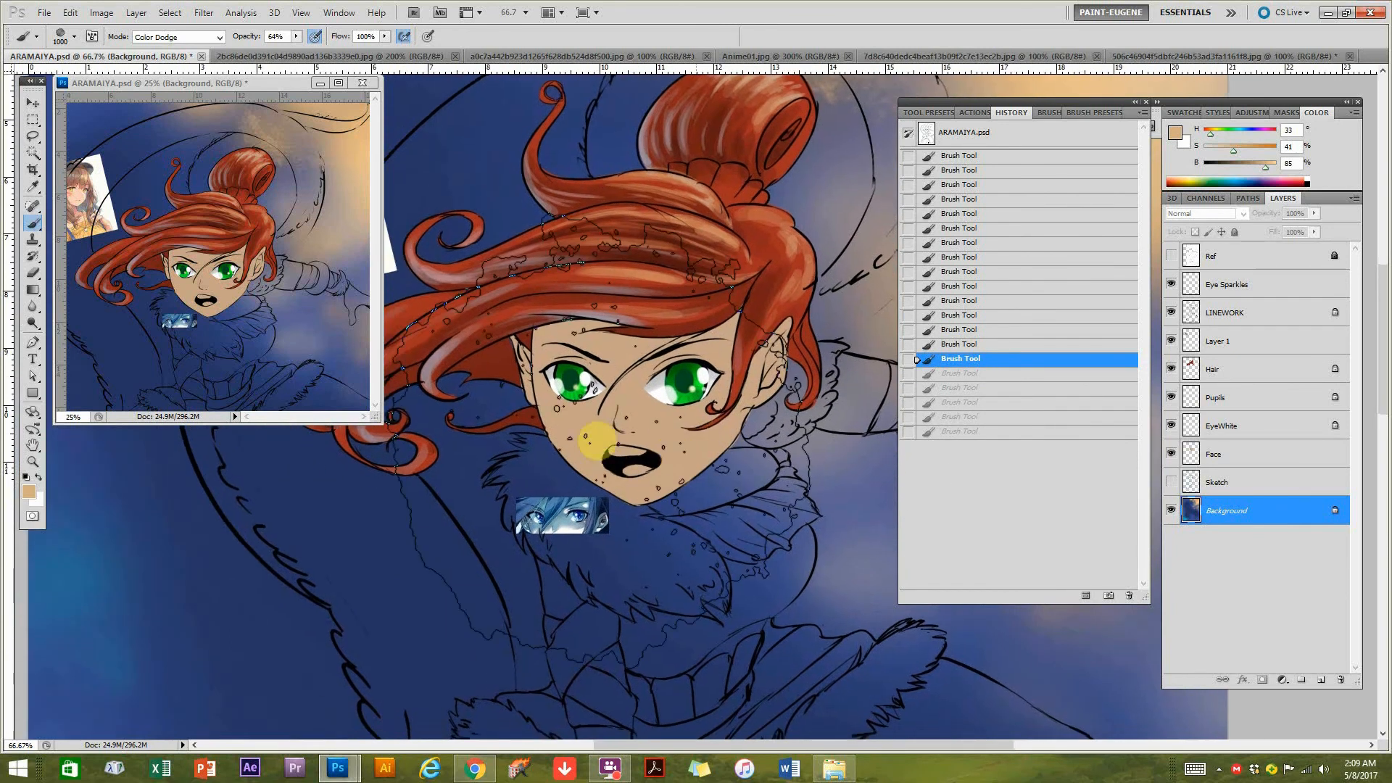
left_click_drag(522, 444, 692, 374)
mouse_move(757, 417)
left_mouse_down()
mouse_move(671, 361)
mouse_move(630, 519)
mouse_move(425, 435)
left_mouse_up()
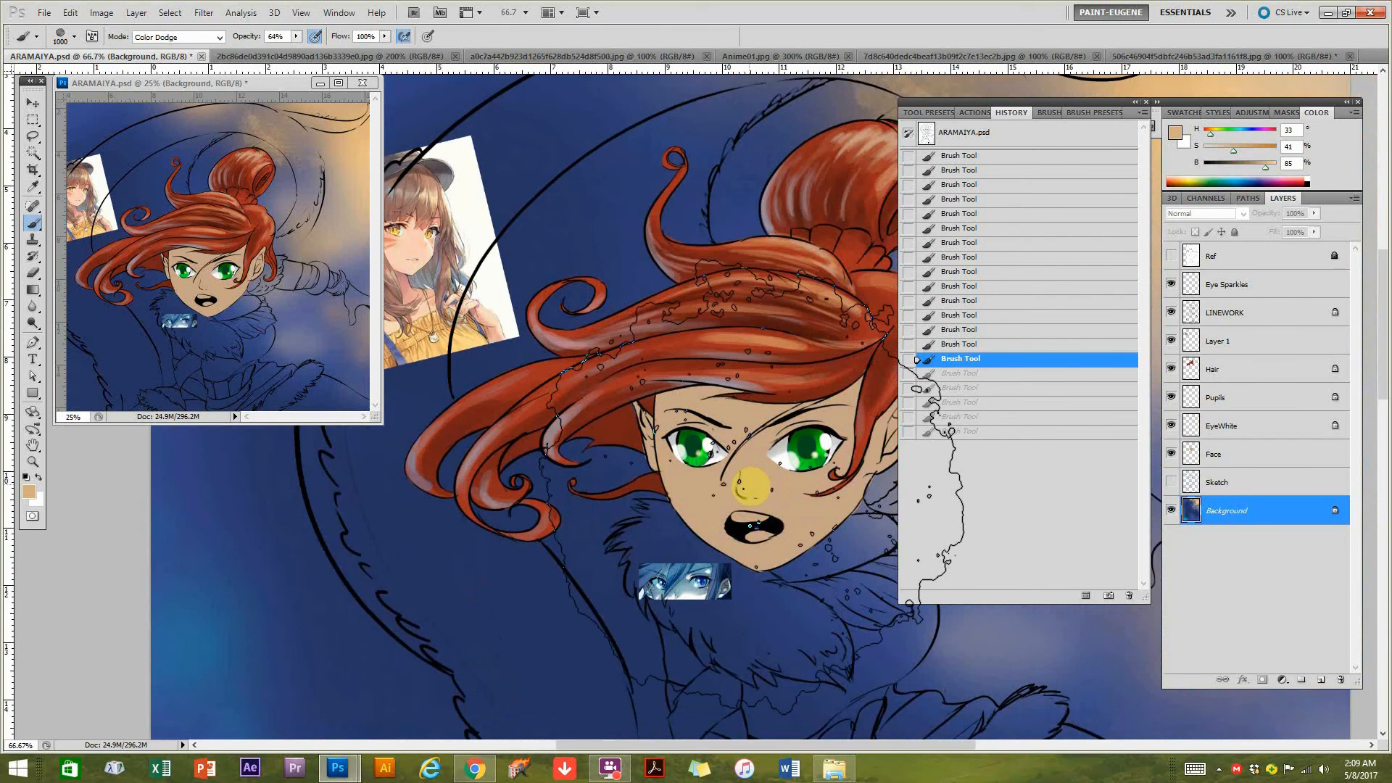
left_click(1218, 453)
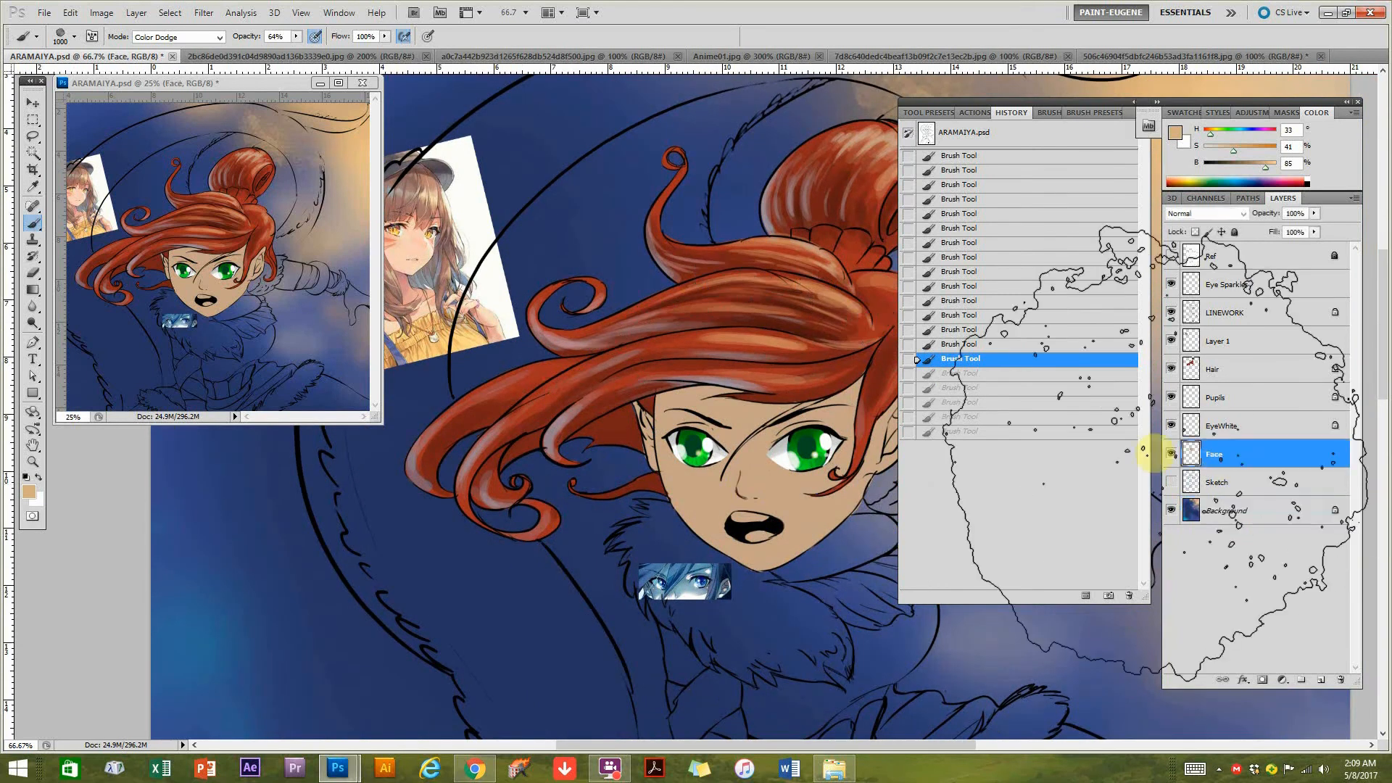
Replace the textured brush with a round 300 px brush preset for painting on the face.
mouse_move(708, 513)
left_mouse_down()
mouse_move(625, 547)
mouse_move(689, 531)
mouse_move(671, 531)
mouse_move(679, 507)
mouse_move(646, 507)
left_mouse_up()
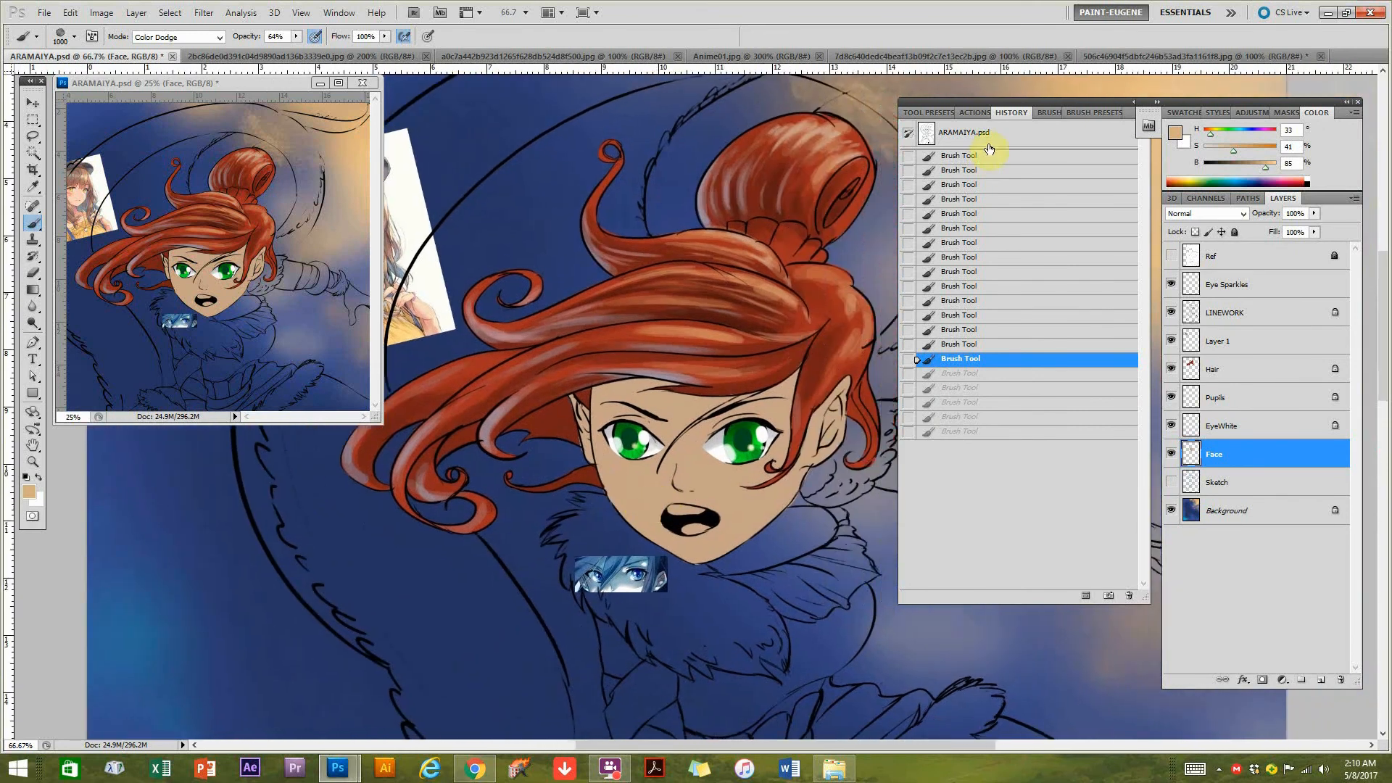
left_click(1047, 113)
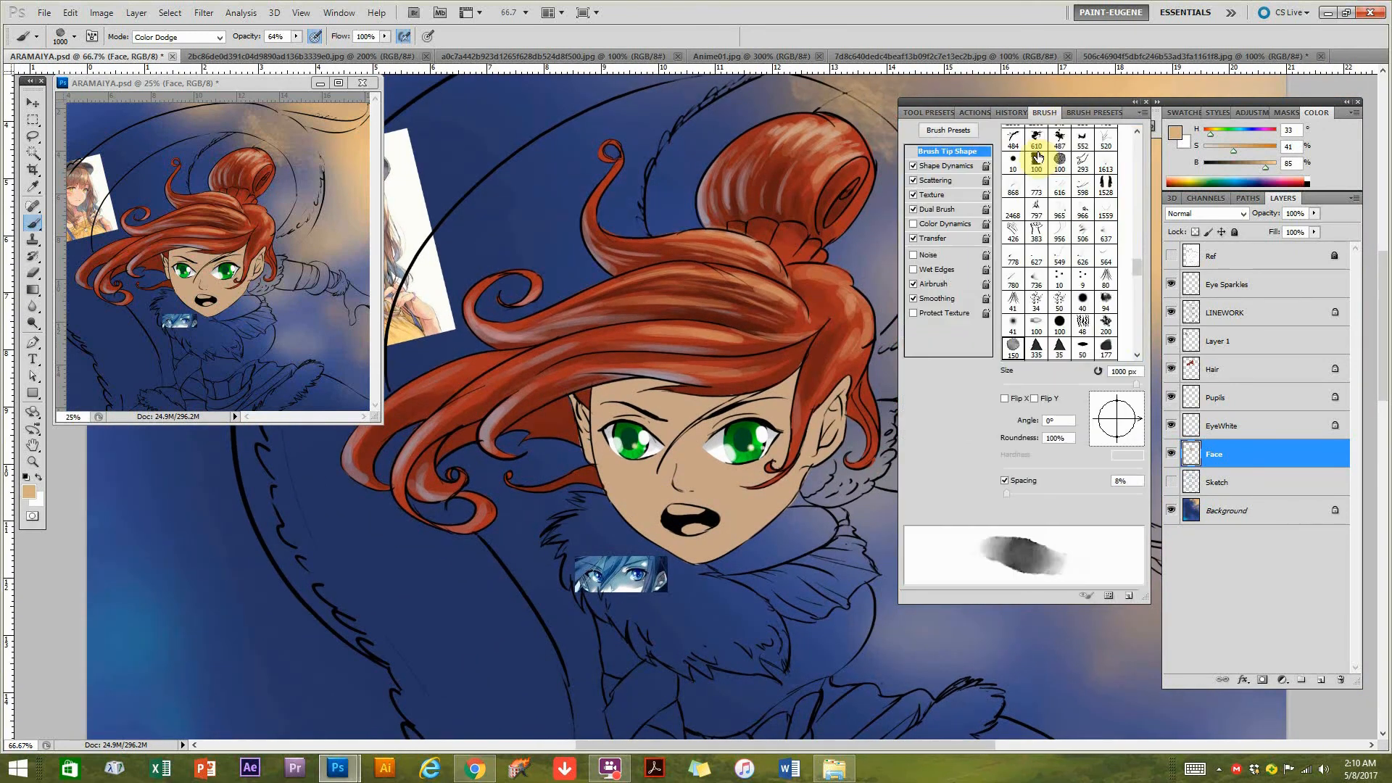
left_click(1094, 113)
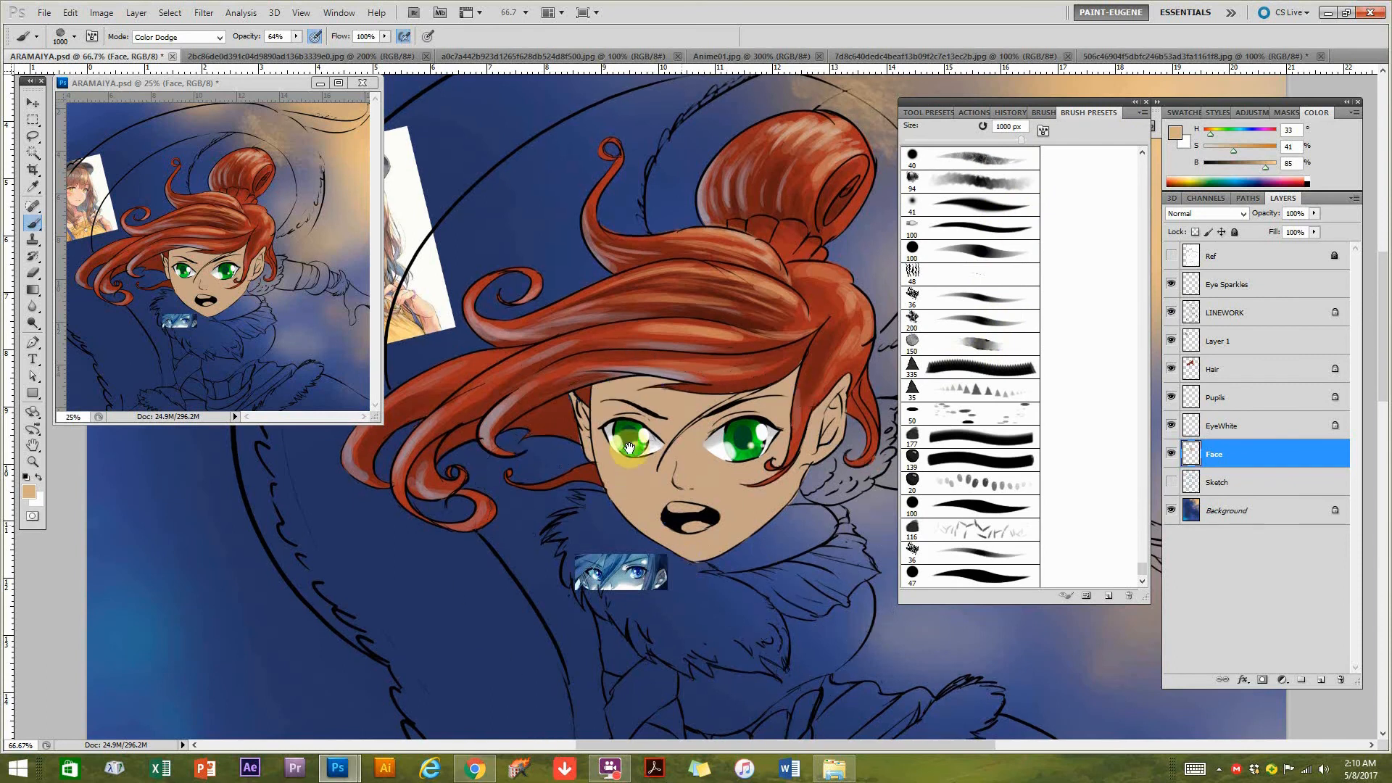
left_click_drag(689, 527, 636, 443)
mouse_move(678, 513)
left_mouse_down()
mouse_move(772, 508)
mouse_move(643, 395)
mouse_move(602, 301)
left_mouse_up()
left_click_drag(729, 511, 586, 473)
left_click_drag(785, 524, 662, 488)
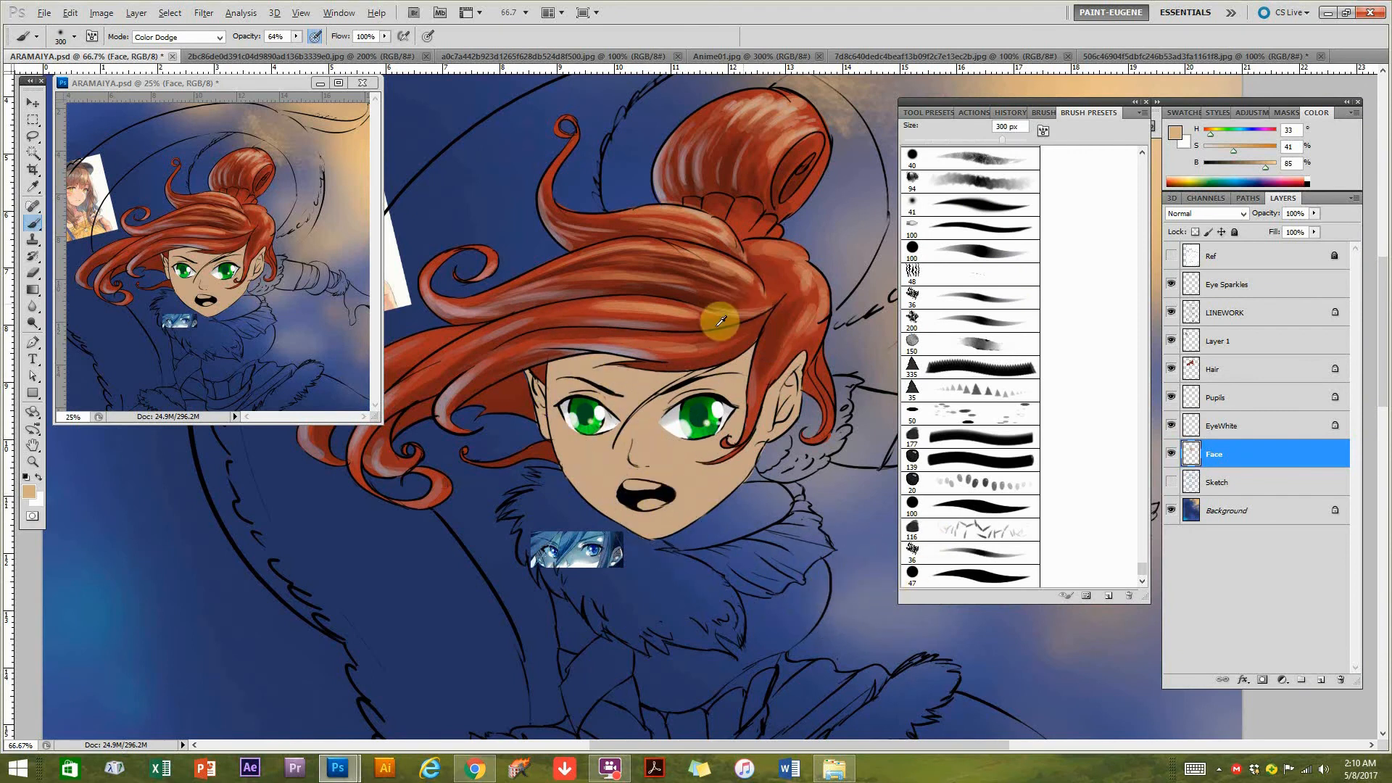
Sample a reddish brown at hue 9, saturation 75%, brightness 66% from the hair and set the brush blend mode to Multiply.
left_click(707, 350, "alt")
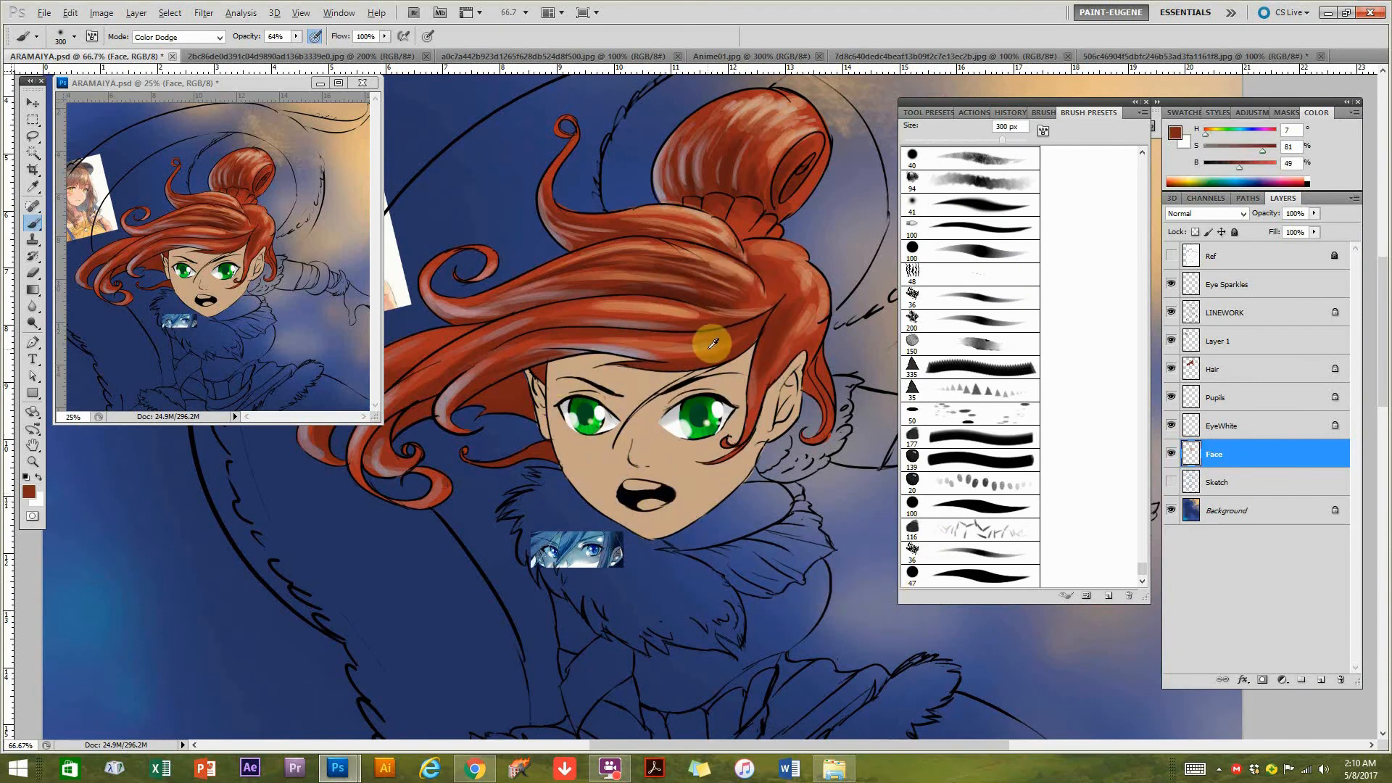
left_click(712, 346, "alt")
left_click(185, 37)
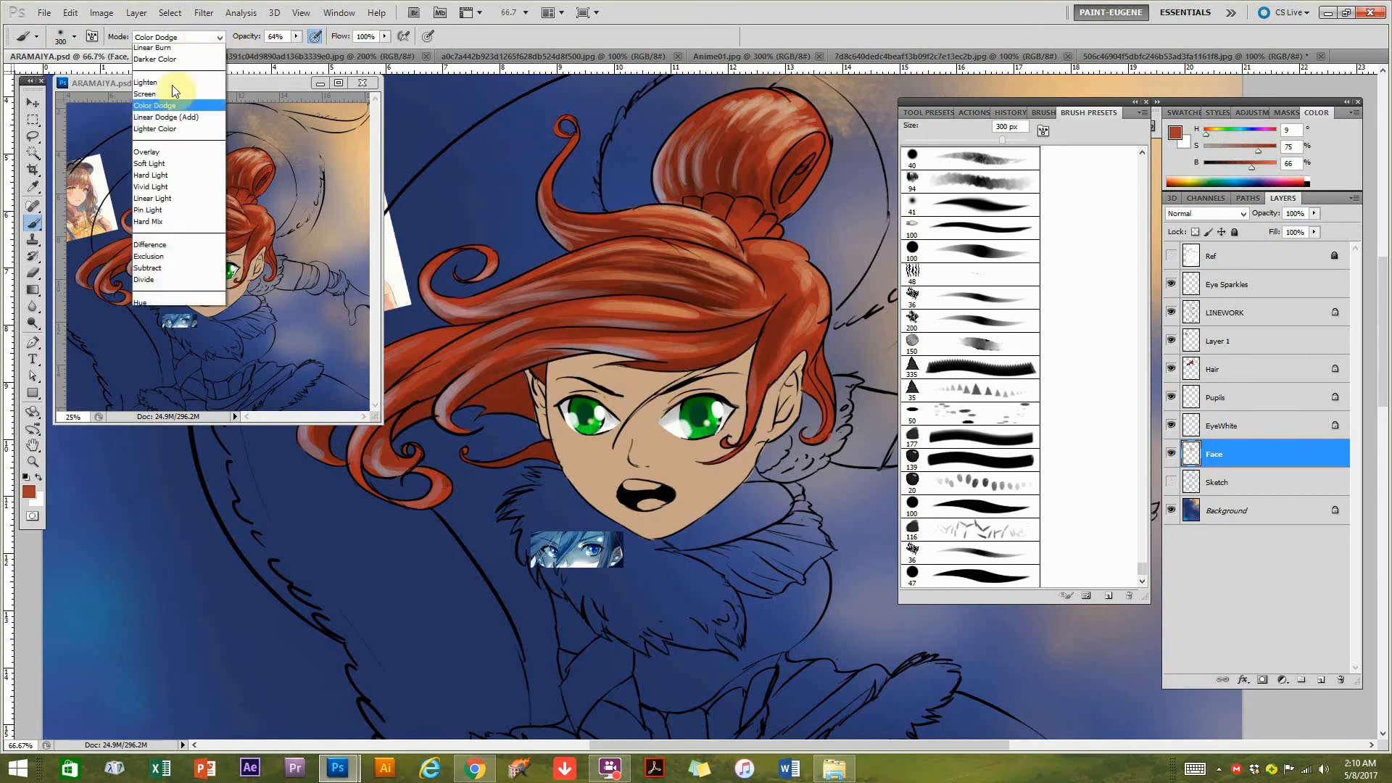
left_click(154, 121)
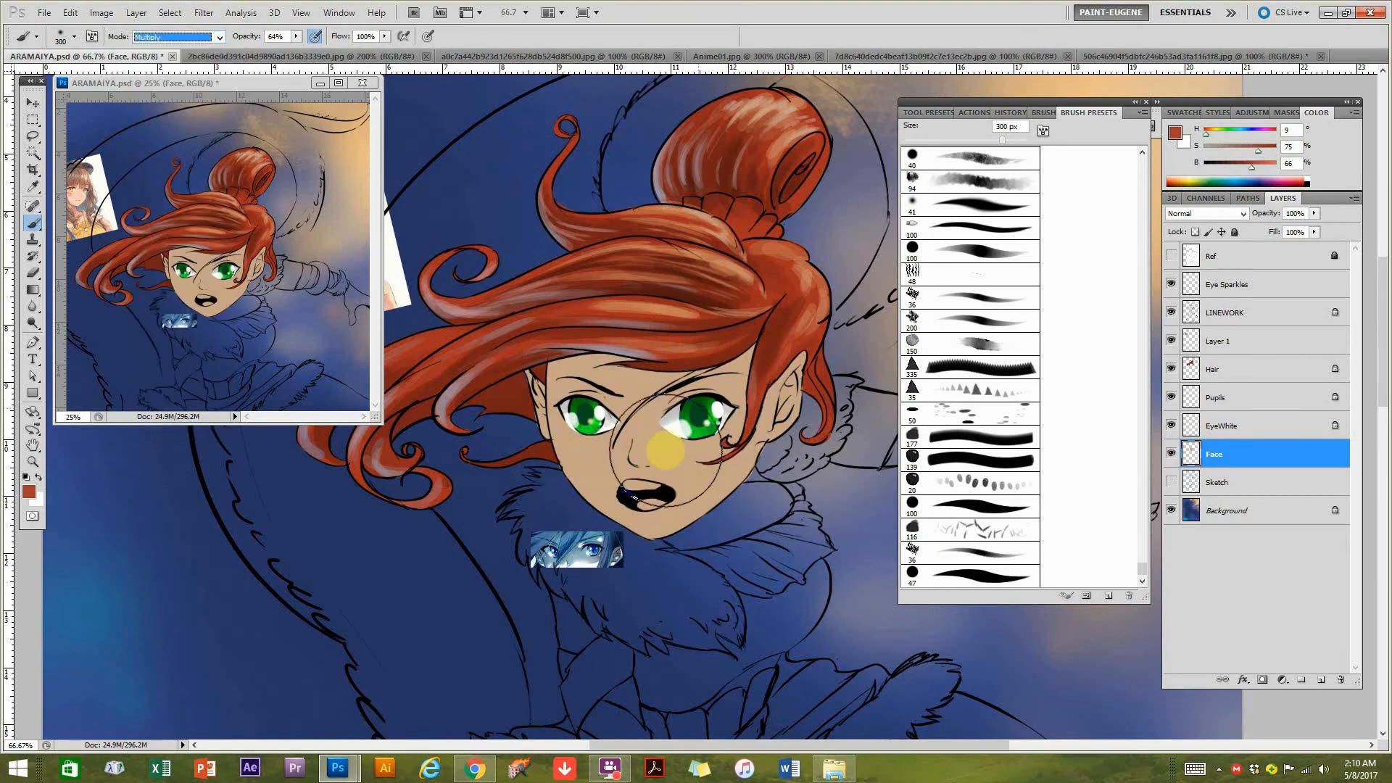
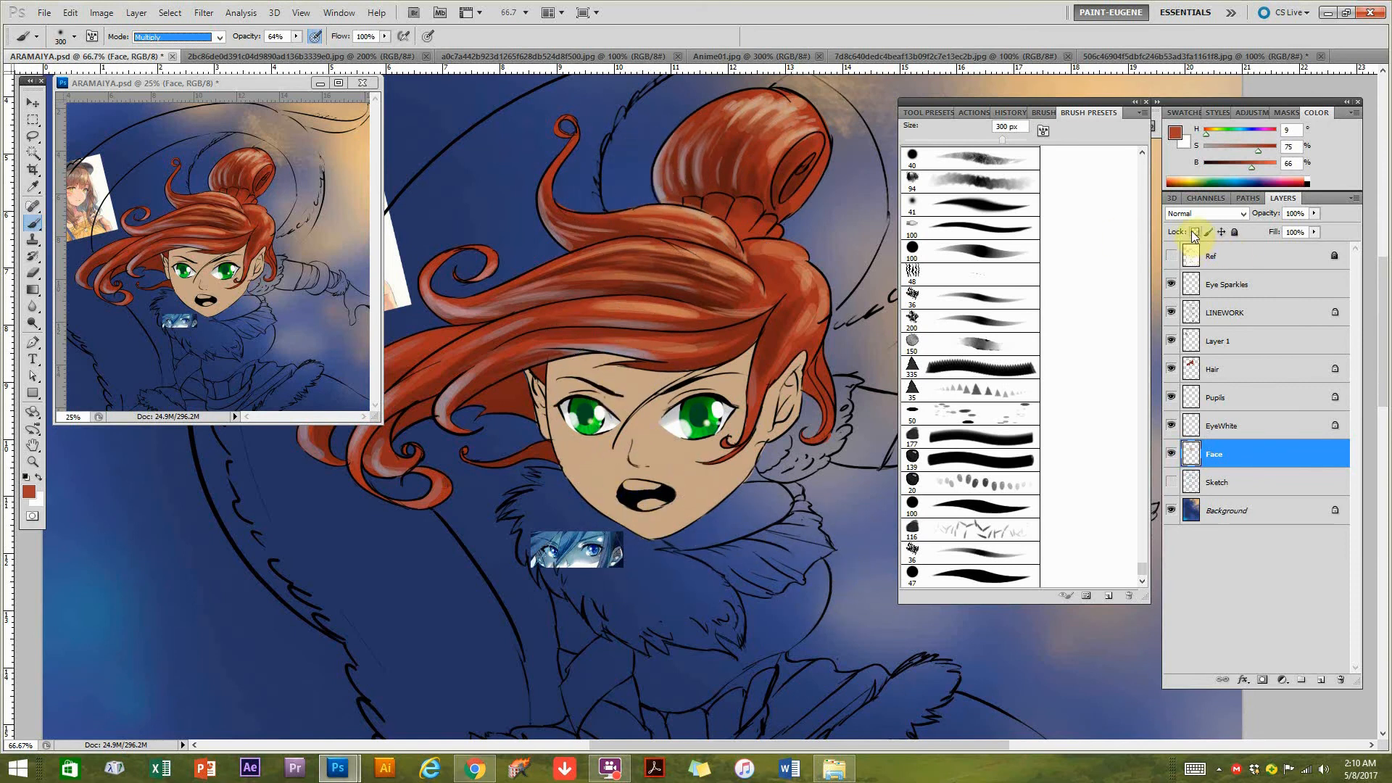
Lock the Face layer's transparent pixels and shade the forehead, cheeks and chin with the Multiply brush at 19% opacity.
key("Return")
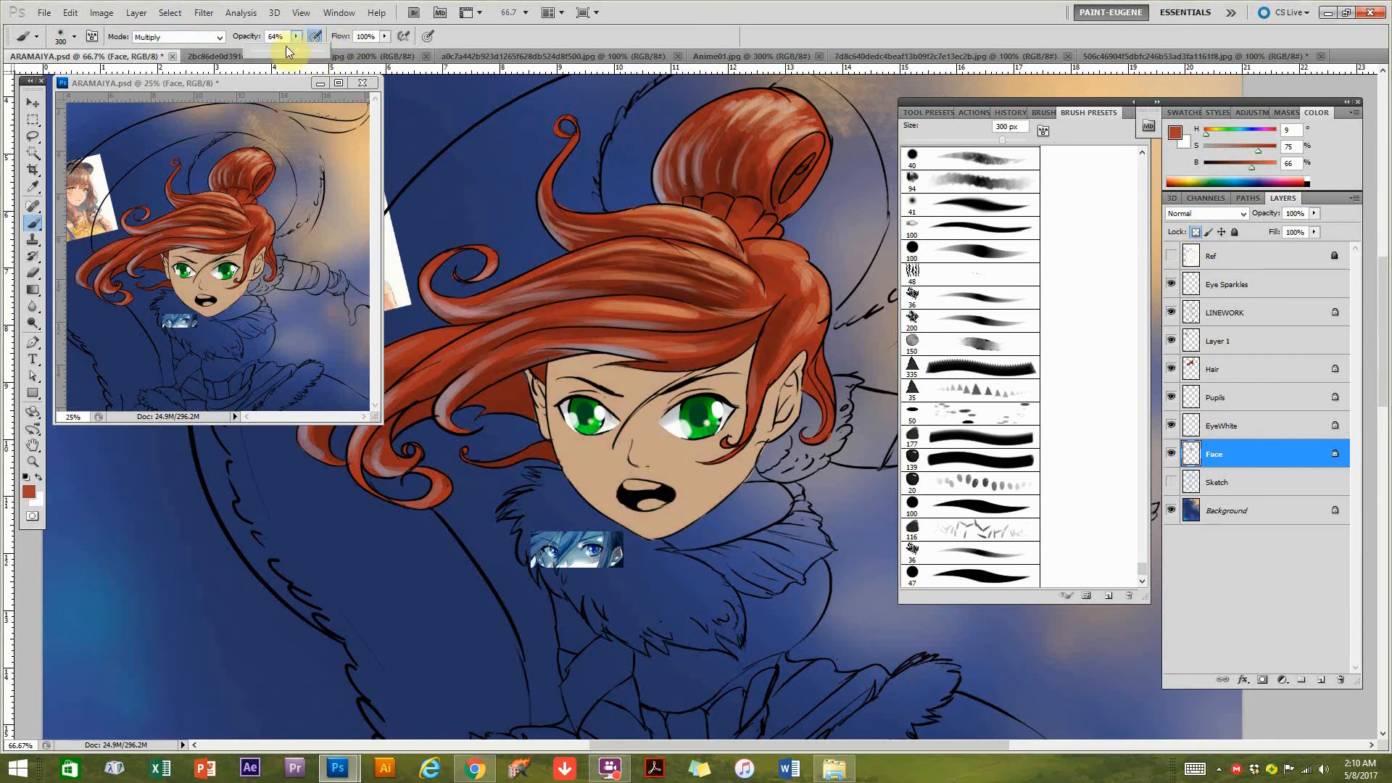
left_click_drag(263, 50, 260, 51)
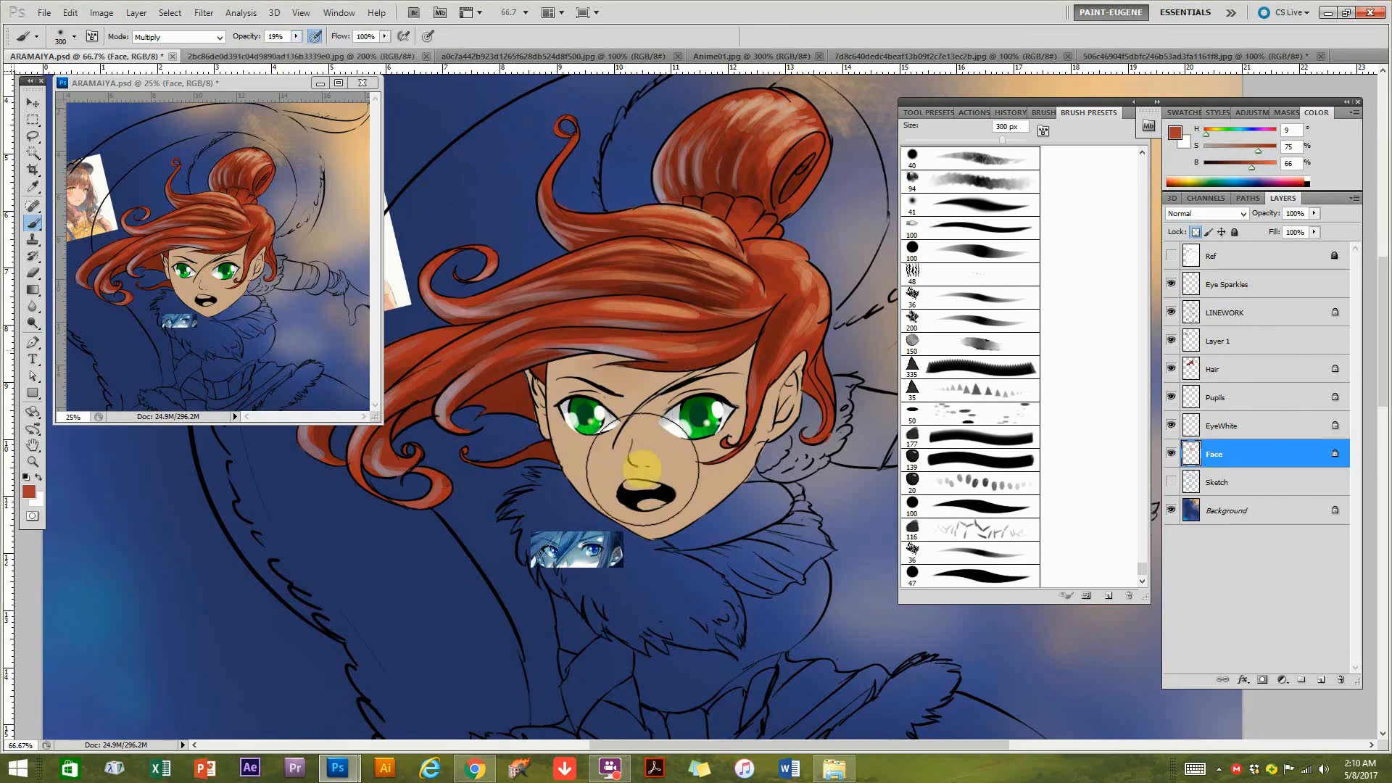
key("ctrl+z")
mouse_move(621, 338)
left_mouse_down()
mouse_move(667, 453)
mouse_move(619, 462)
mouse_move(661, 484)
left_mouse_up()
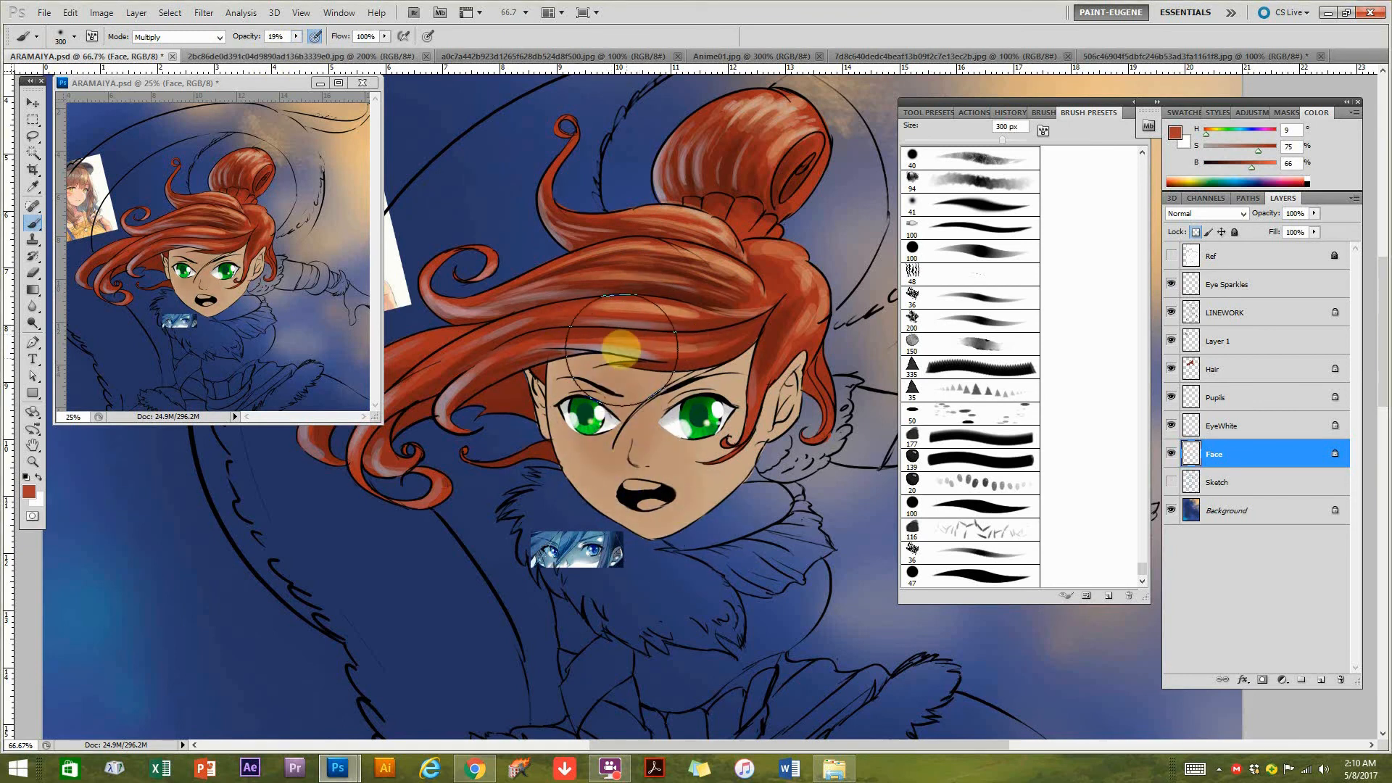
mouse_move(592, 345)
left_mouse_down()
mouse_move(653, 466)
mouse_move(643, 507)
mouse_move(770, 606)
left_mouse_up()
mouse_move(729, 362)
left_mouse_down()
mouse_move(668, 398)
mouse_move(666, 426)
left_mouse_up()
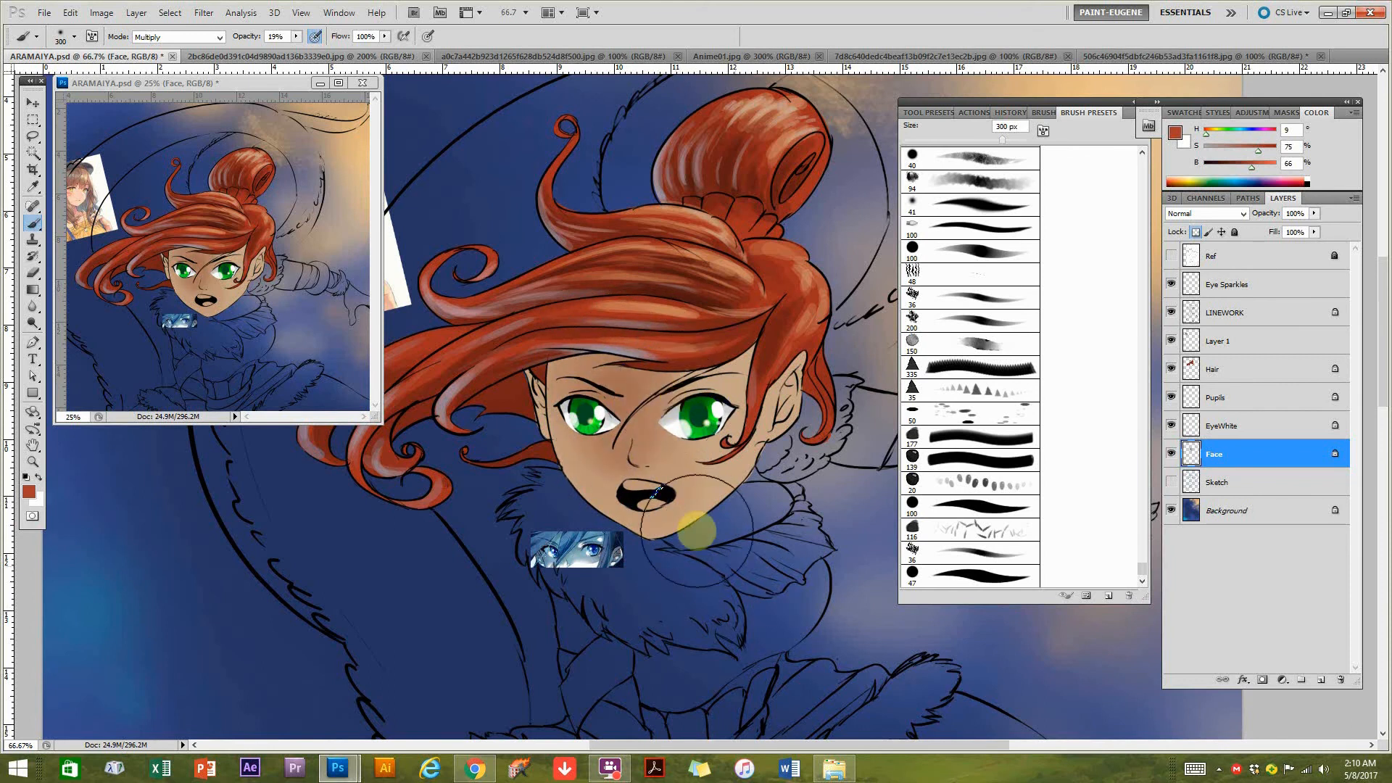
mouse_move(718, 373)
left_mouse_down()
mouse_move(712, 449)
mouse_move(685, 476)
mouse_move(700, 504)
mouse_move(645, 481)
left_mouse_up()
mouse_move(571, 343)
left_mouse_down()
mouse_move(613, 442)
mouse_move(718, 606)
left_mouse_up()
mouse_move(631, 528)
left_mouse_down()
mouse_move(665, 570)
mouse_move(701, 584)
left_mouse_up()
Set up a 50 px Color Dodge brush with a blue at hue 206, saturation 74%, brightness 59% sampled from the background.
key("bracketleft")
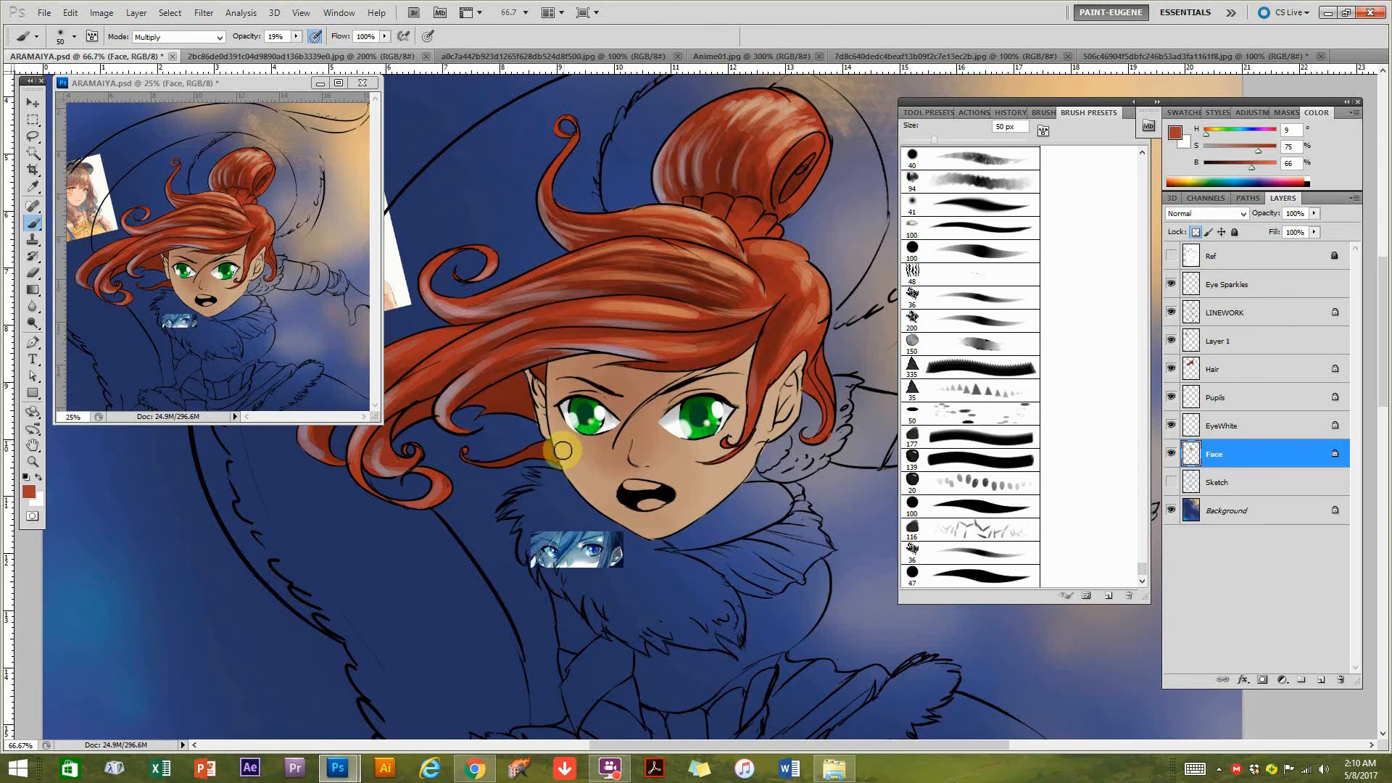
left_click_drag(267, 634, 481, 535)
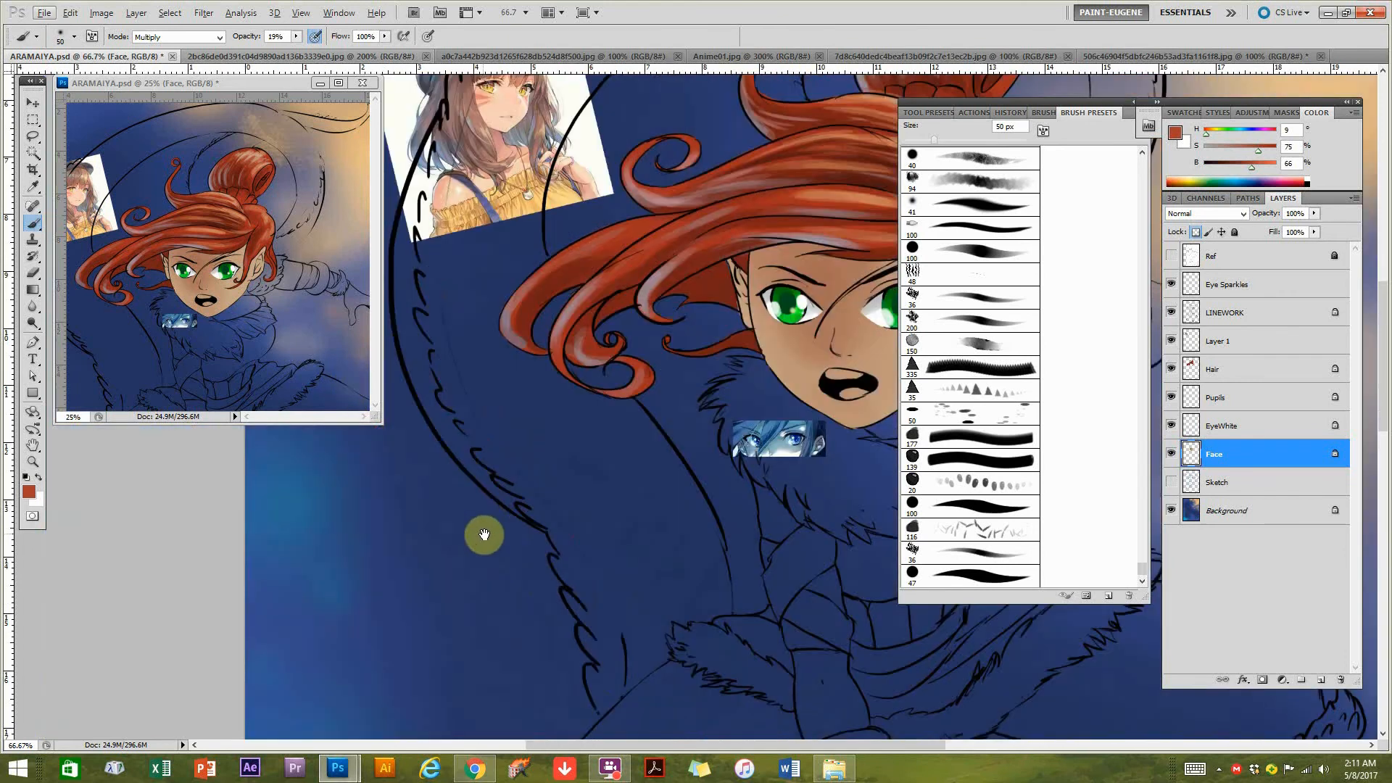
left_click(312, 513, "alt")
left_click_drag(688, 493, 511, 524)
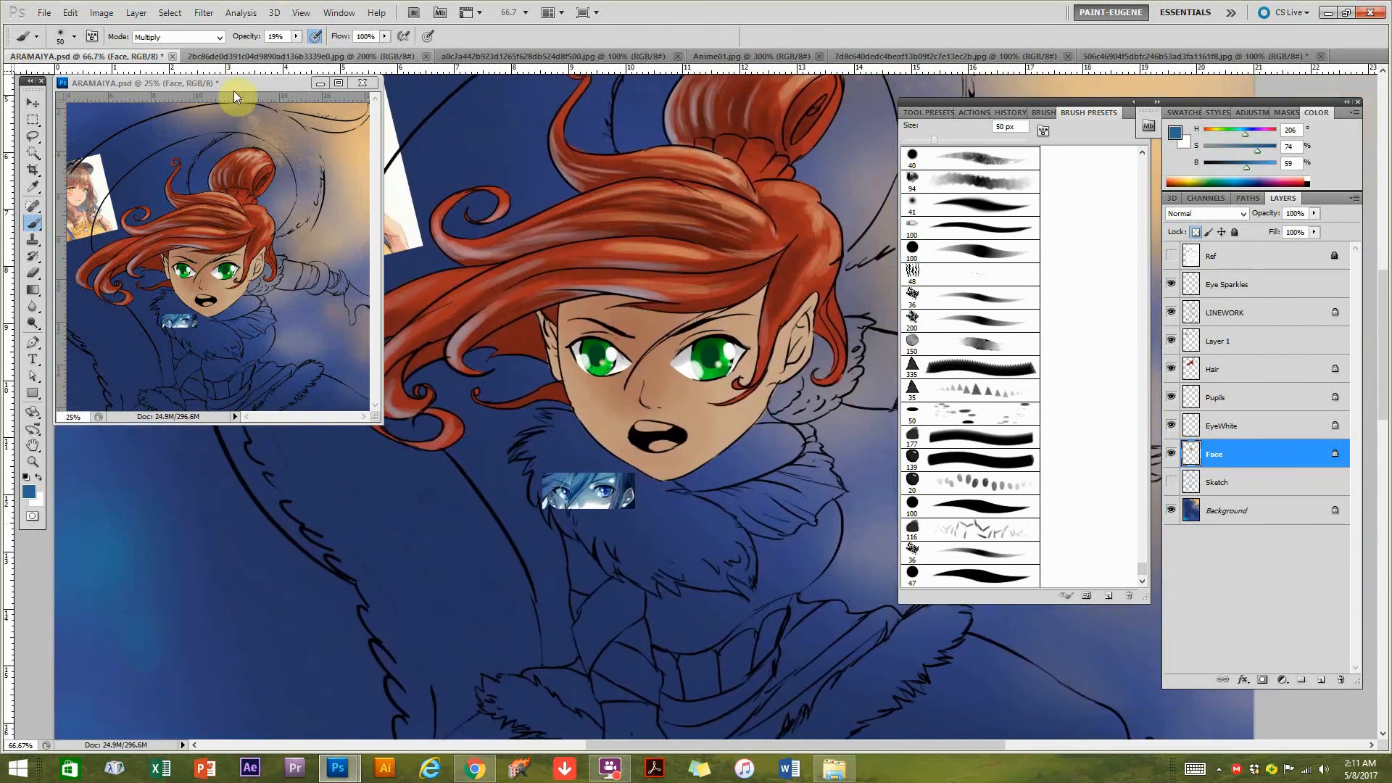
left_click(192, 37)
left_click(177, 208)
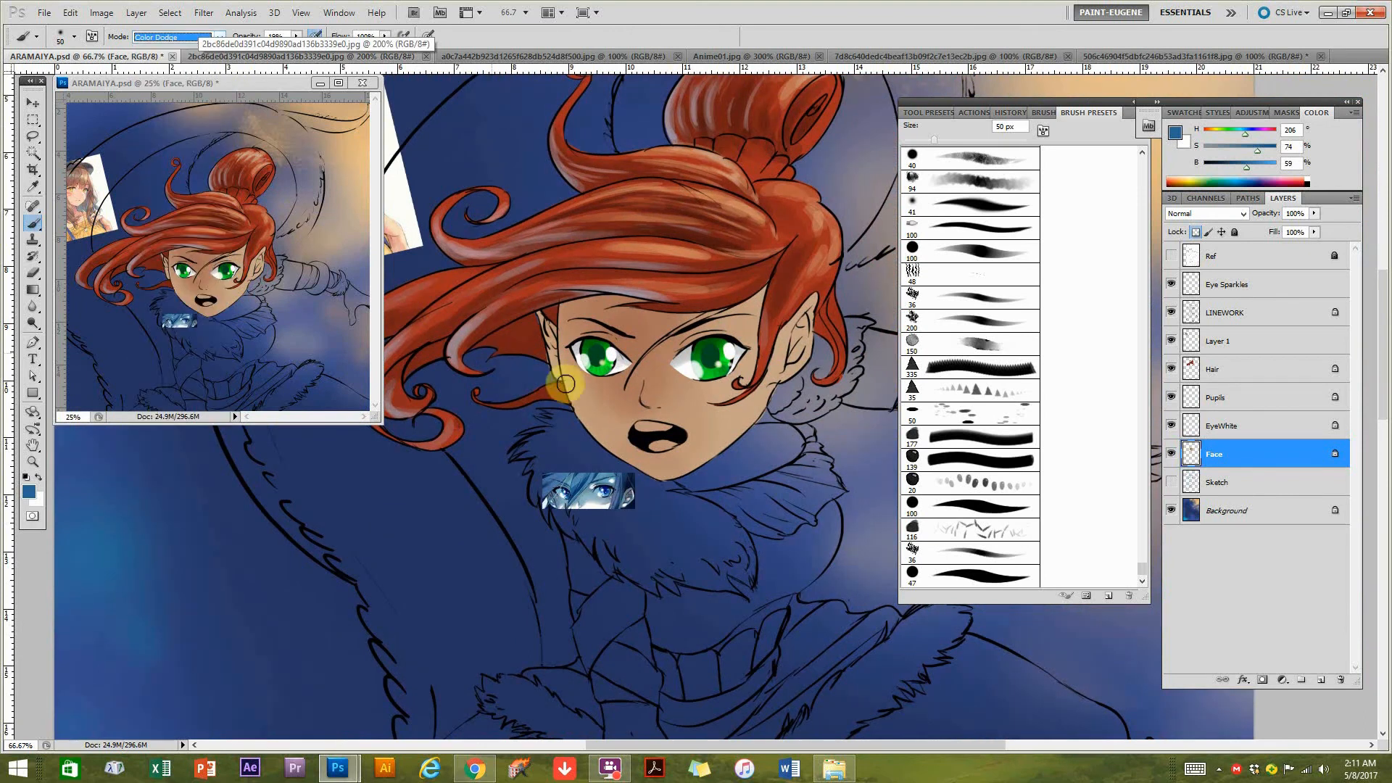
Brush a pale Color Dodge rim light along the cheek and jaw, and refine the brush to 15 px at 45% opacity.
mouse_move(625, 459)
left_mouse_down()
mouse_move(606, 273)
mouse_move(600, 450)
left_mouse_up()
scroll(600, 450, "up", 1)
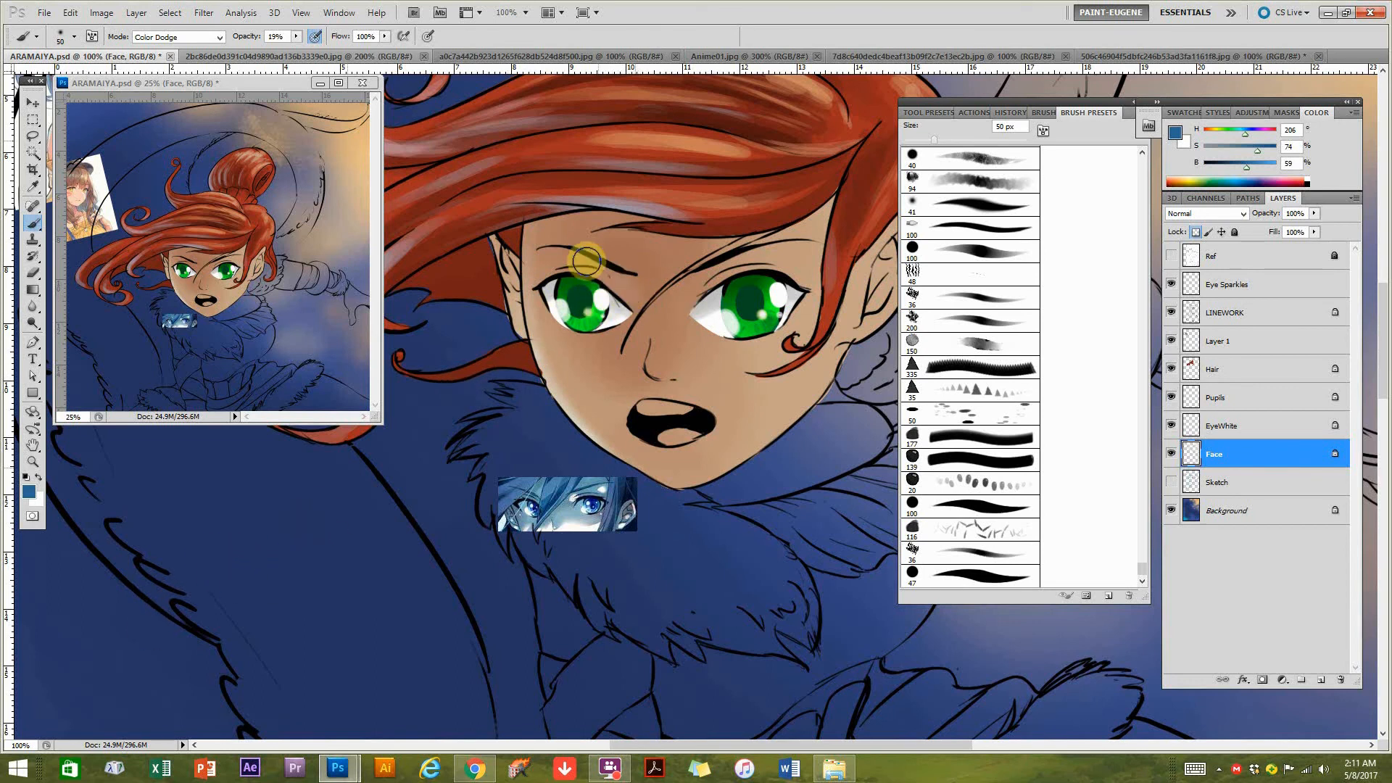
key("bracketleft")
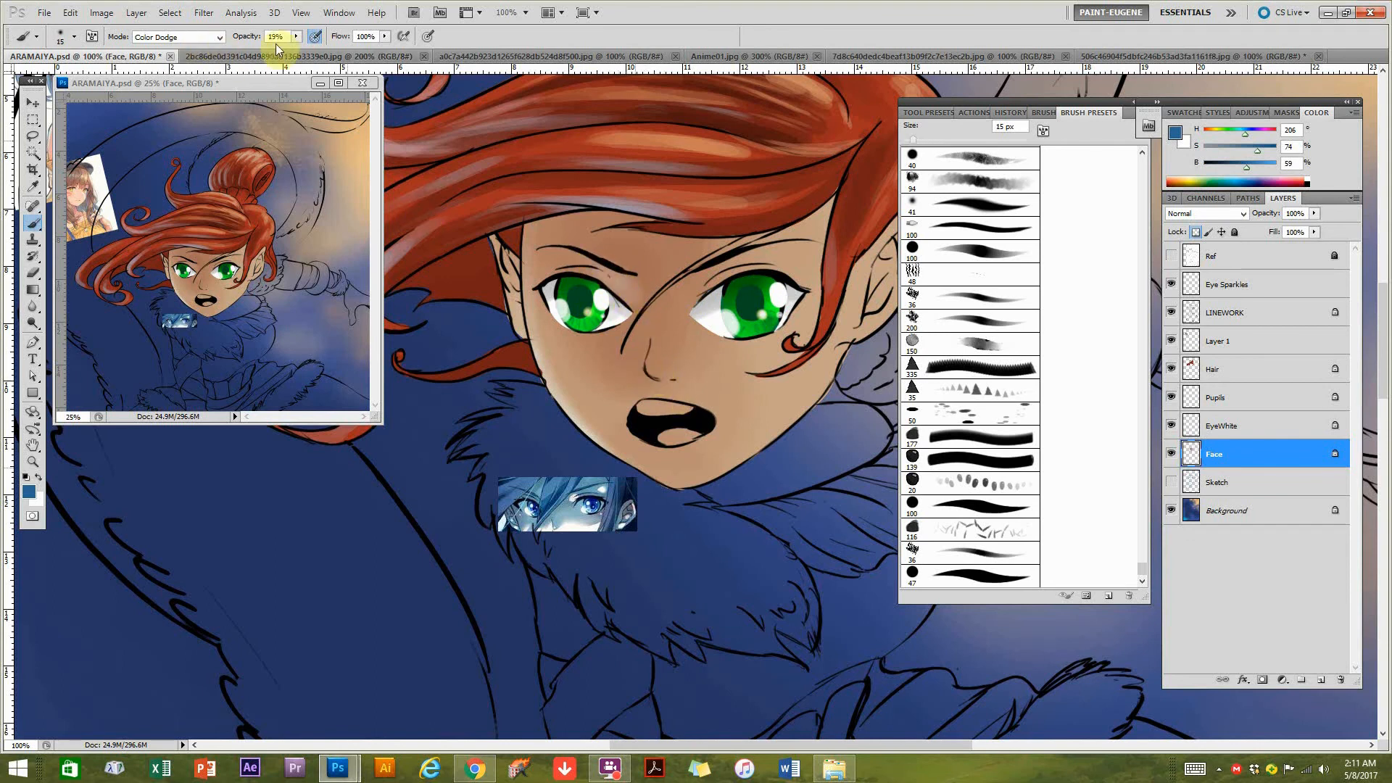
left_click(317, 51)
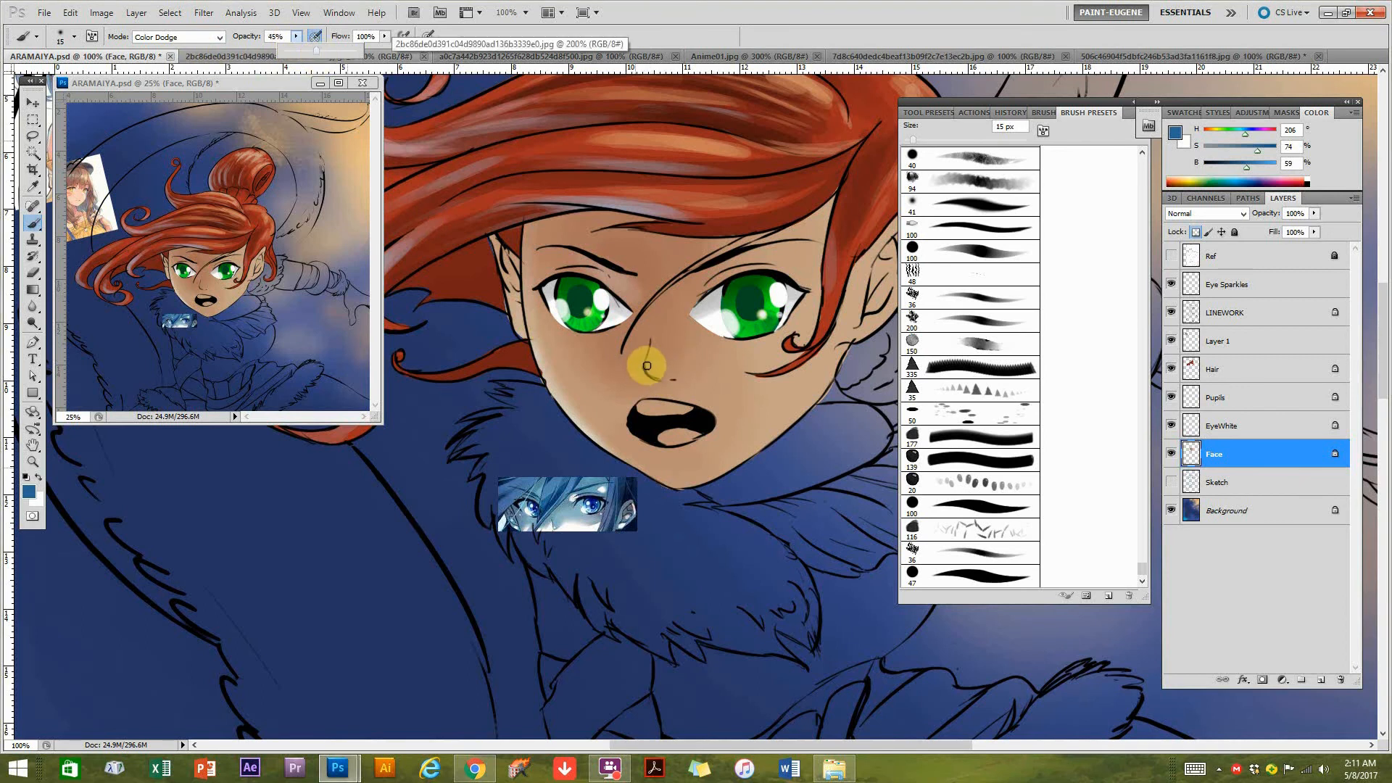
left_click_drag(653, 403, 611, 408)
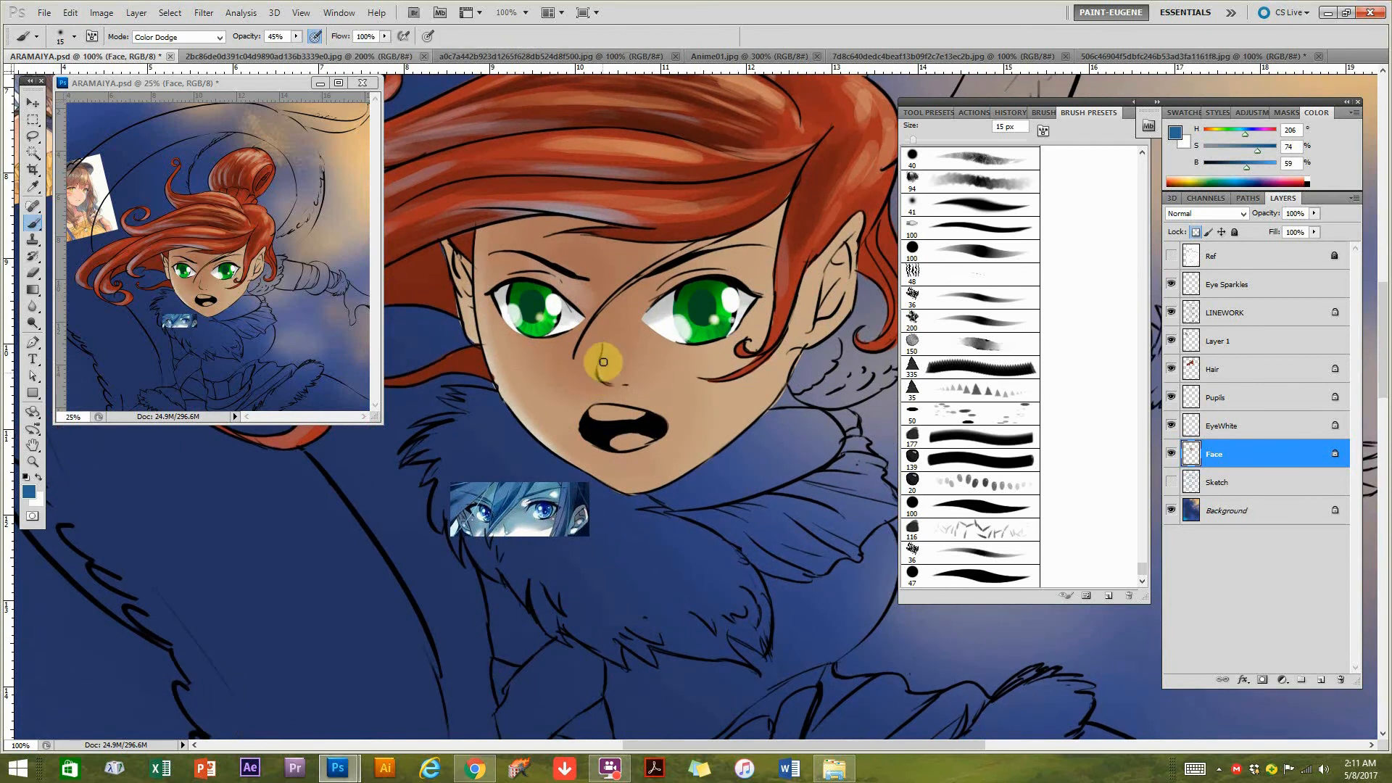
Blush both cheeks using a 100 px Overlay brush at 19% opacity with a hair red at hue 11, saturation 70%, brightness 69%.
left_click(174, 37)
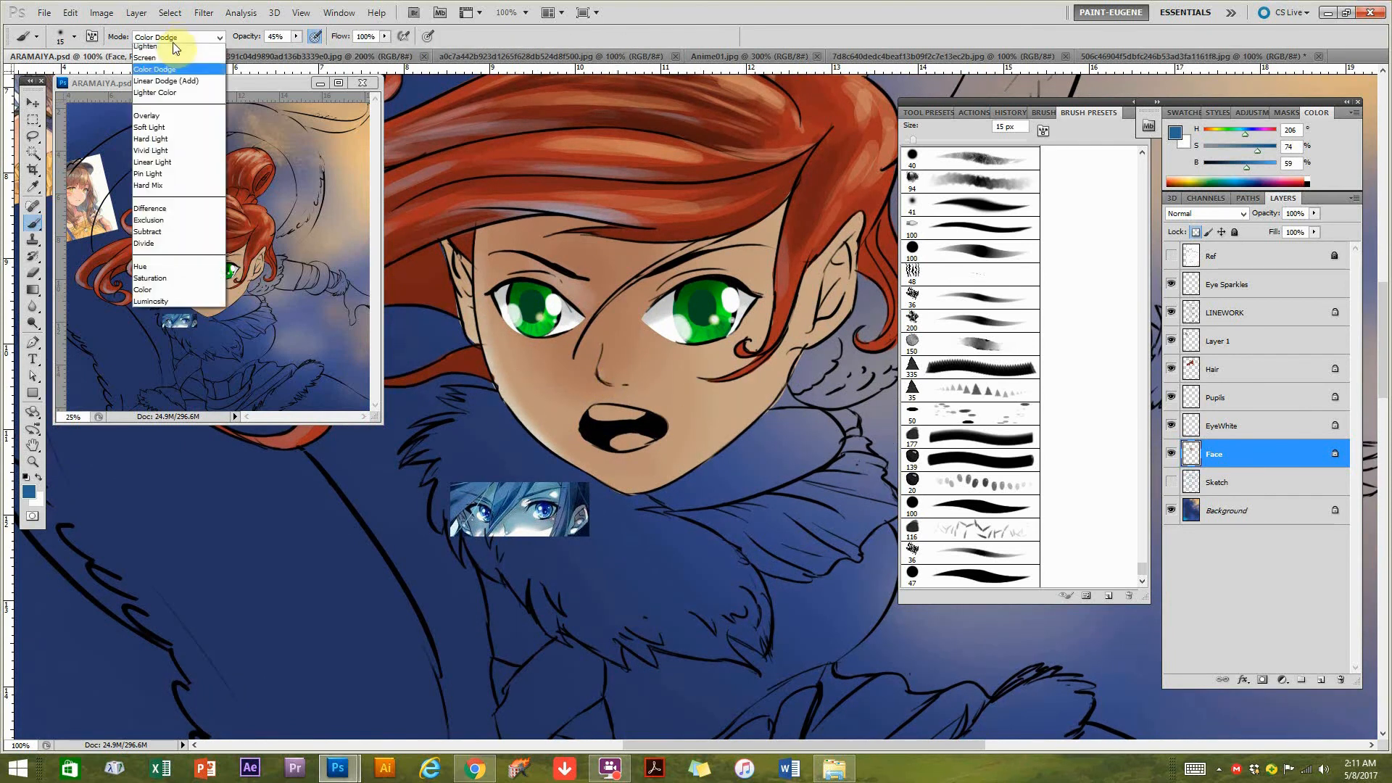
left_click(149, 240)
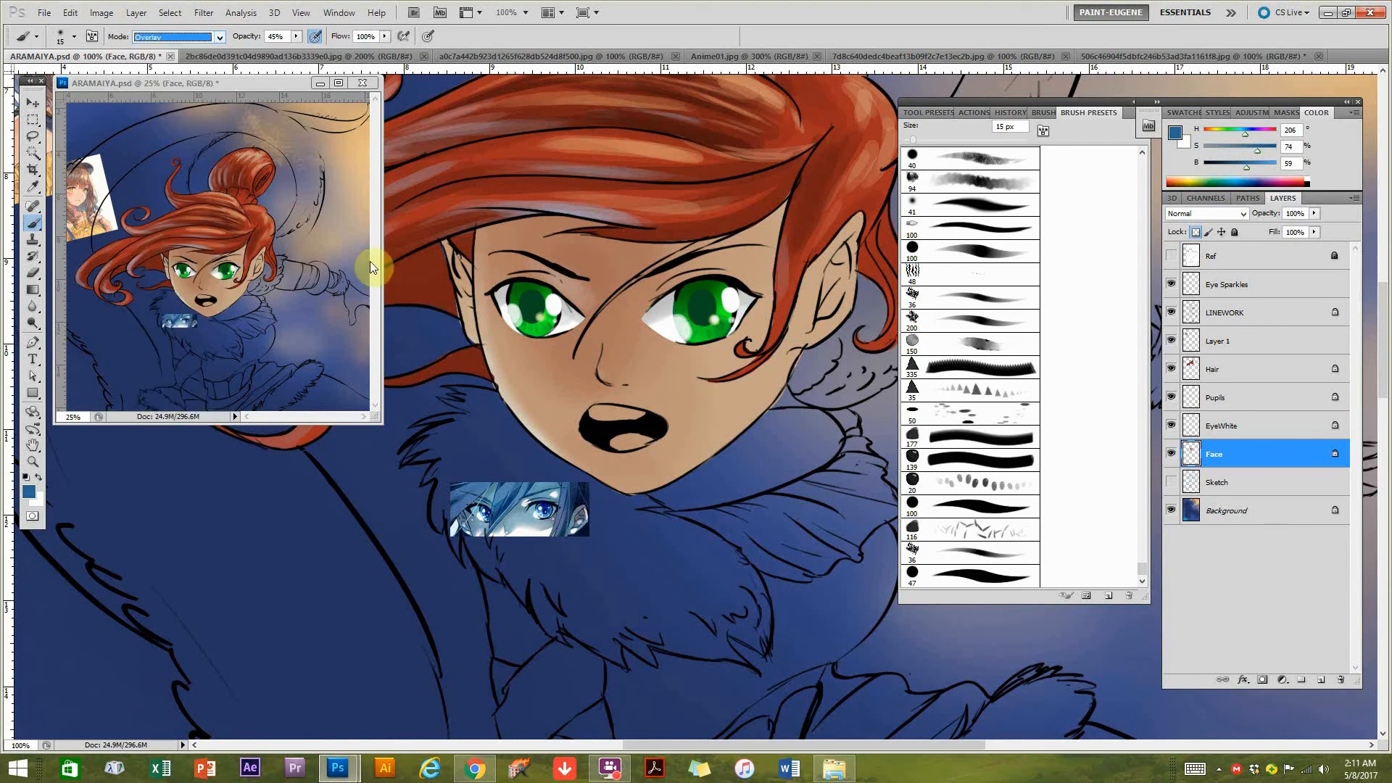
left_click(631, 196, "alt")
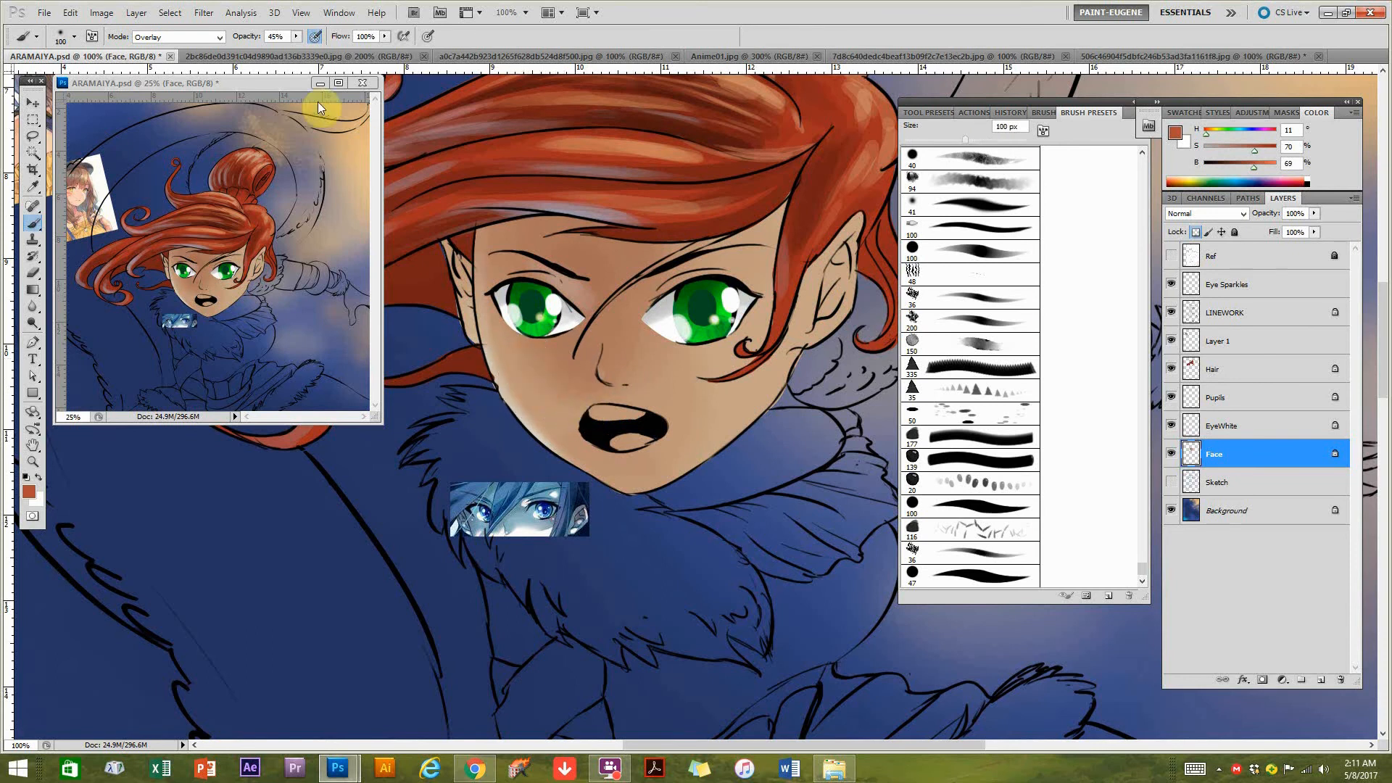
left_click(274, 51)
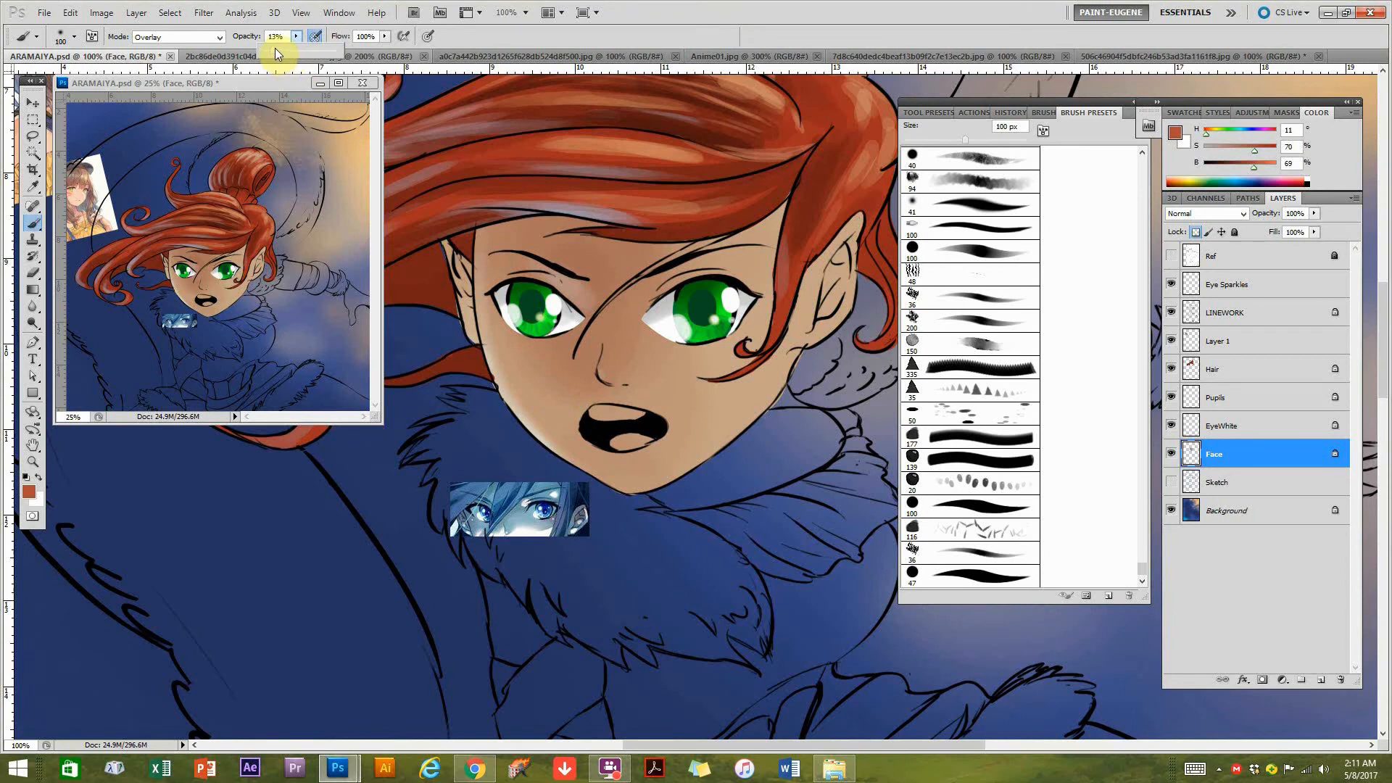
mouse_move(543, 375)
left_mouse_down()
mouse_move(564, 398)
mouse_move(523, 361)
left_mouse_up()
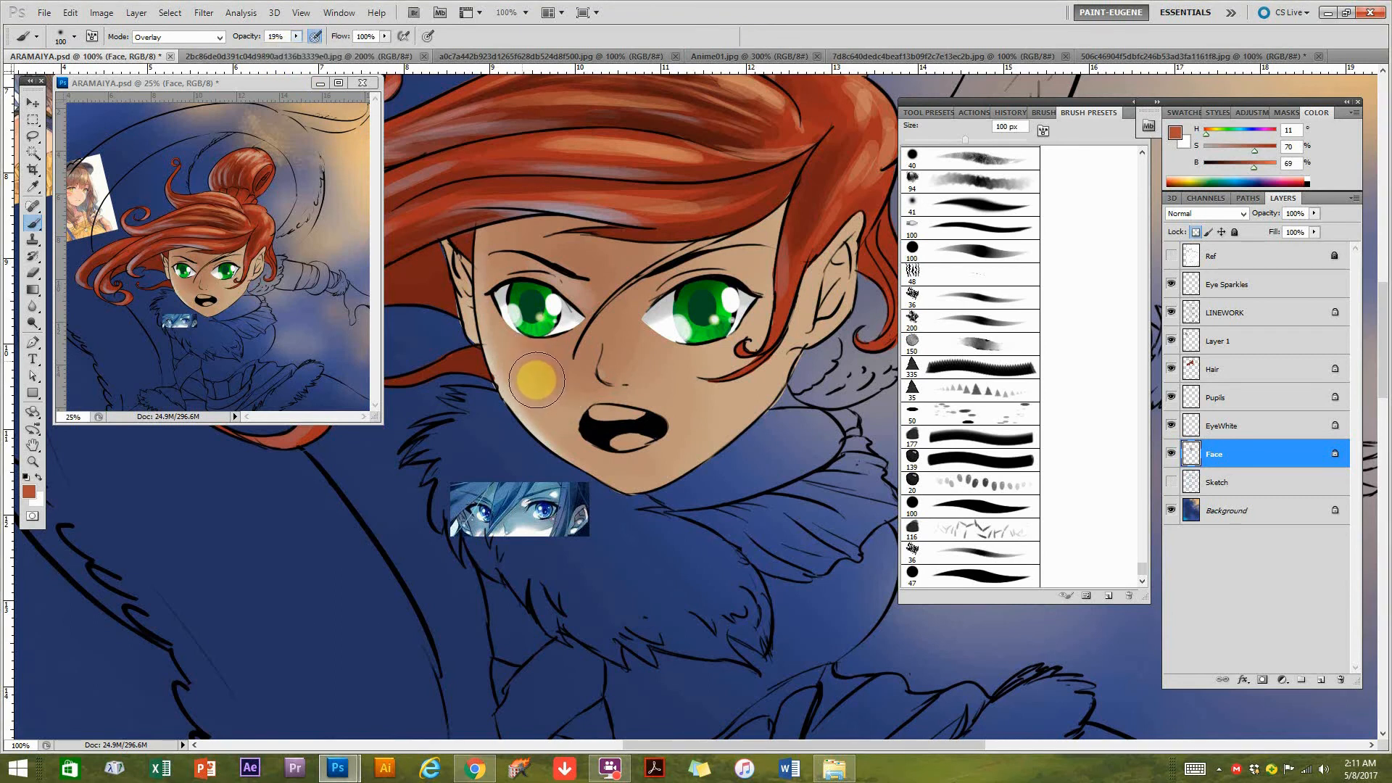
mouse_move(731, 370)
left_mouse_down()
mouse_move(724, 395)
mouse_move(689, 398)
left_mouse_up()
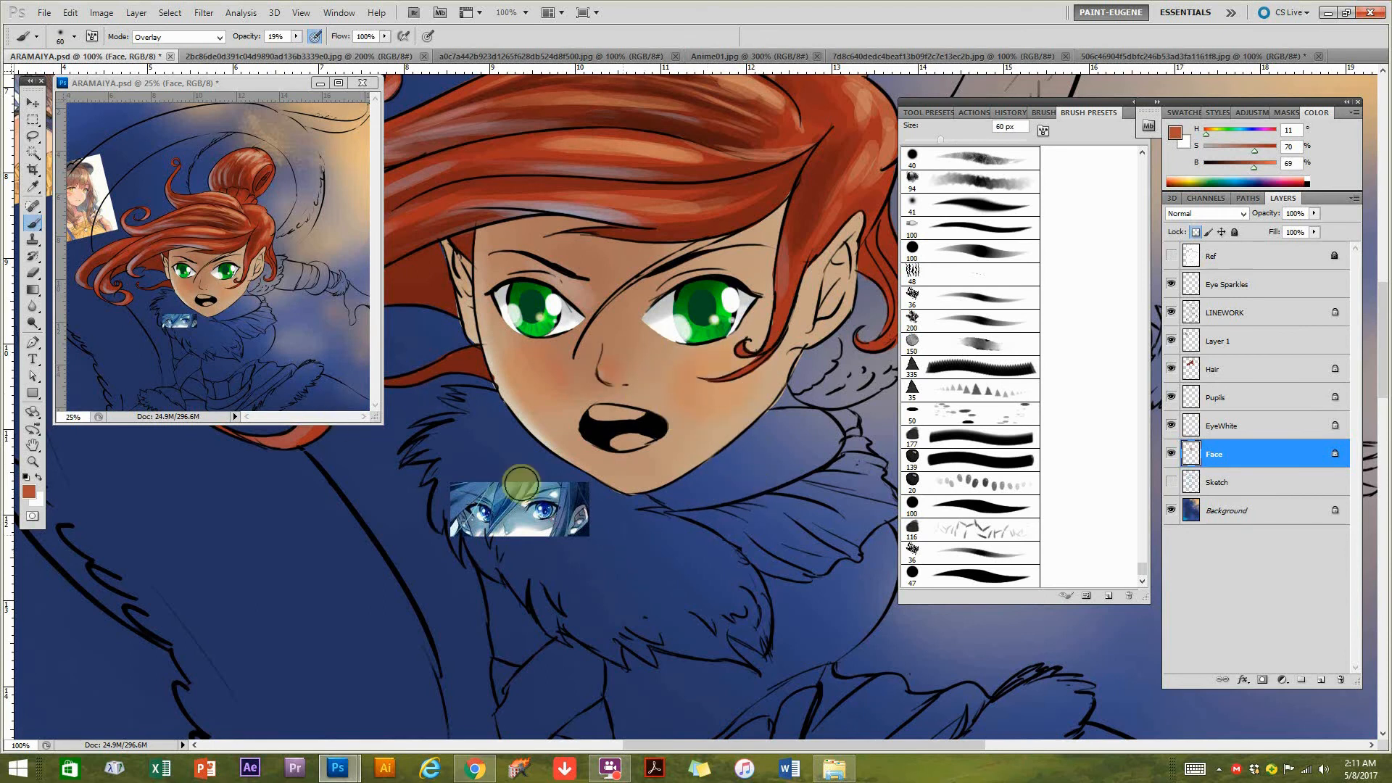
Set up a 15 px Color Dodge brush with a background blue at hue 215, saturation 68%, brightness 56%, in close view of the face.
left_click(180, 37)
left_click(174, 200)
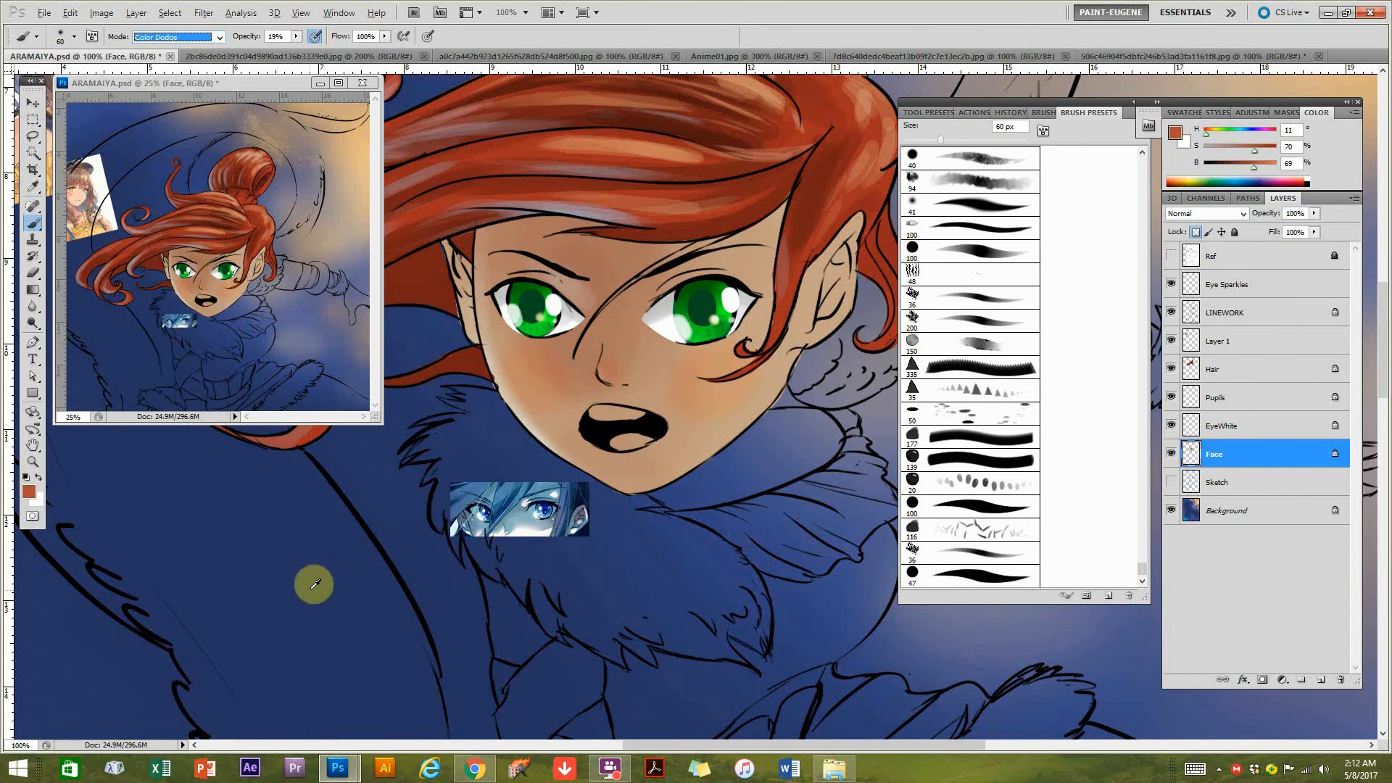
left_click_drag(289, 585, 808, 389)
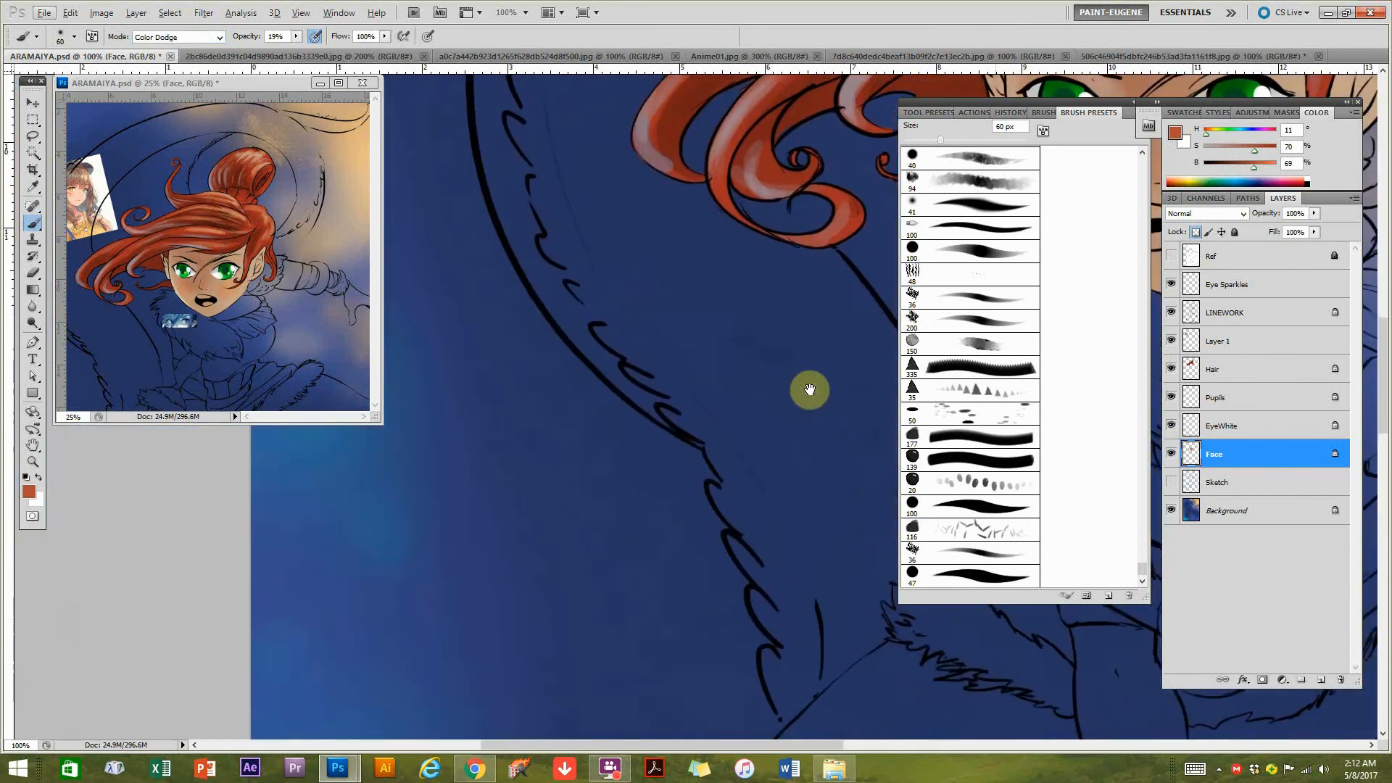
left_click(357, 522, "alt")
left_click_drag(806, 294, 479, 528)
left_click_drag(721, 432, 640, 436)
key("bracketleft")
key("ctrl+plus")
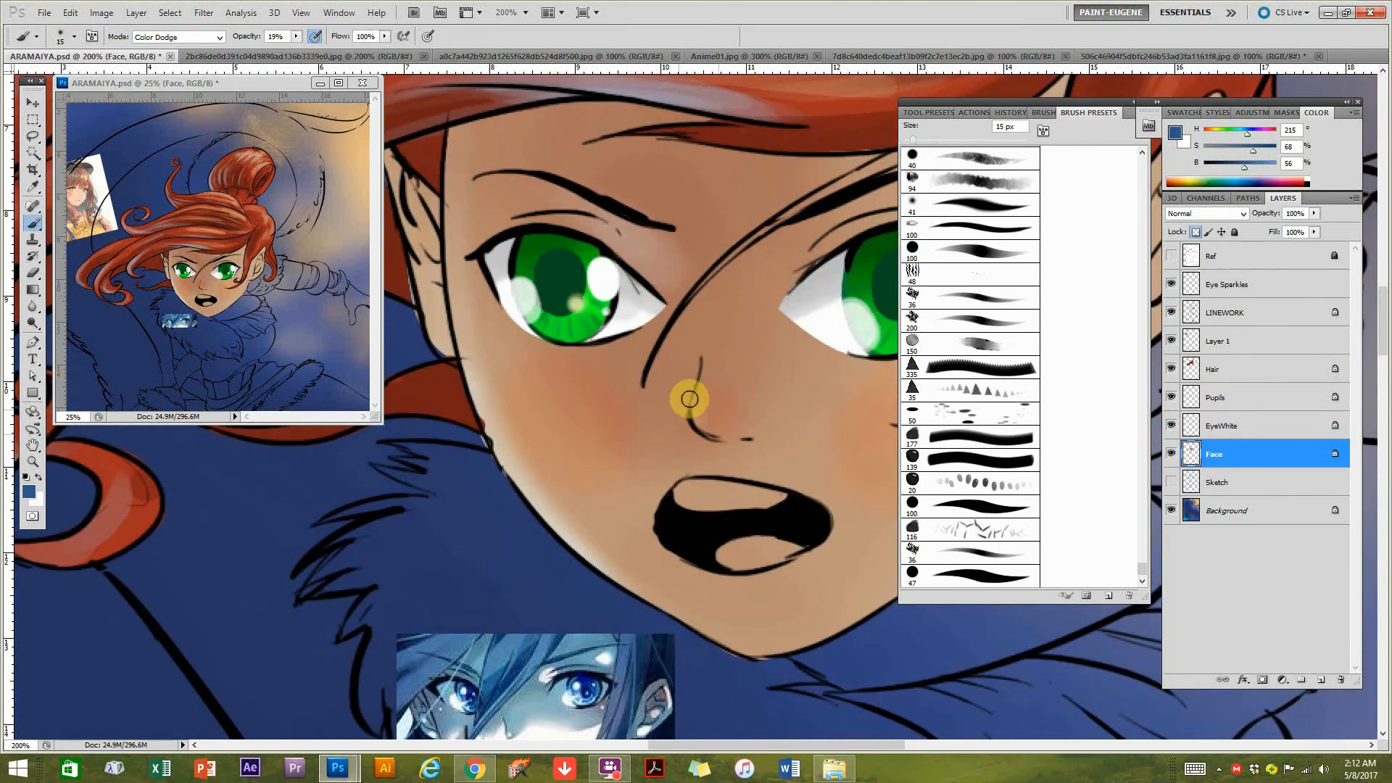
Set the brush opacity to 74% and paint Color Dodge highlights on the nose and around the lips.
left_click(296, 37)
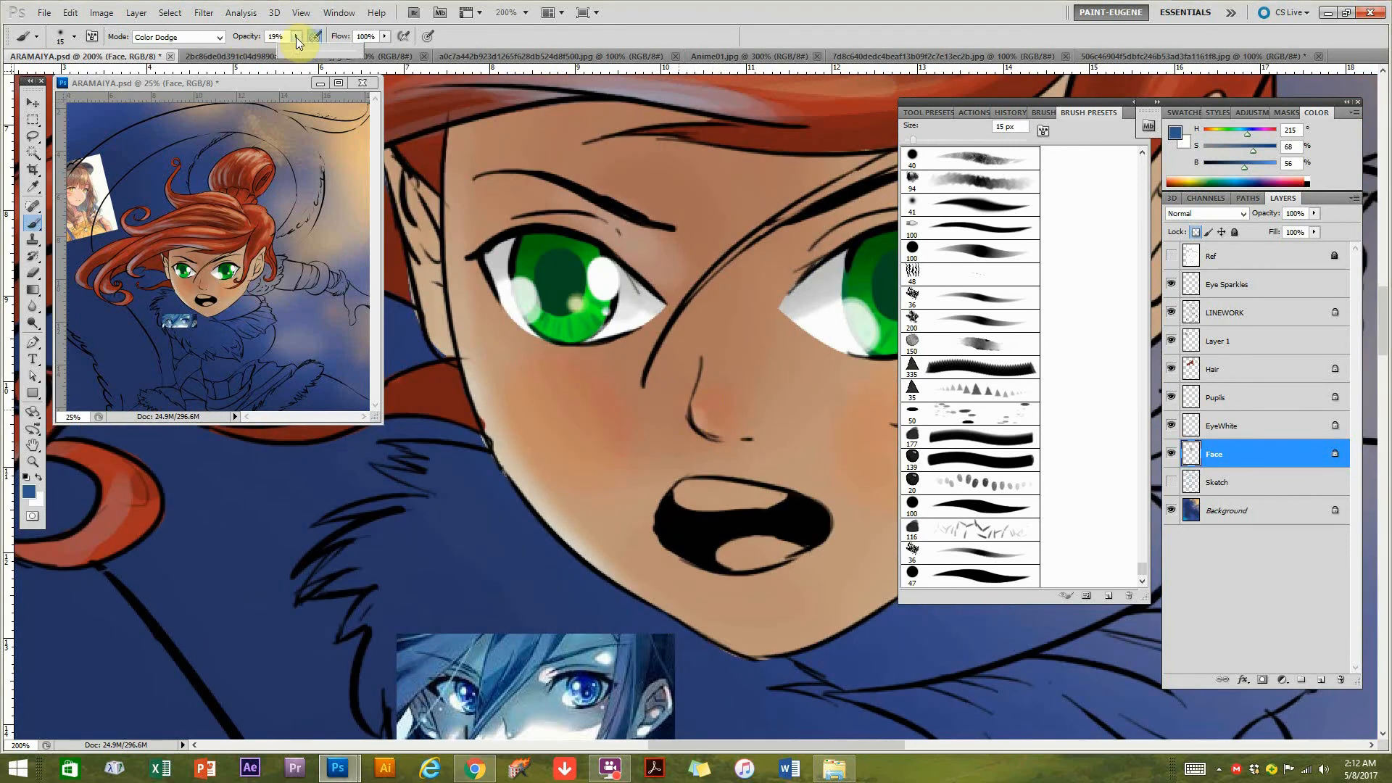
left_click_drag(333, 49, 336, 51)
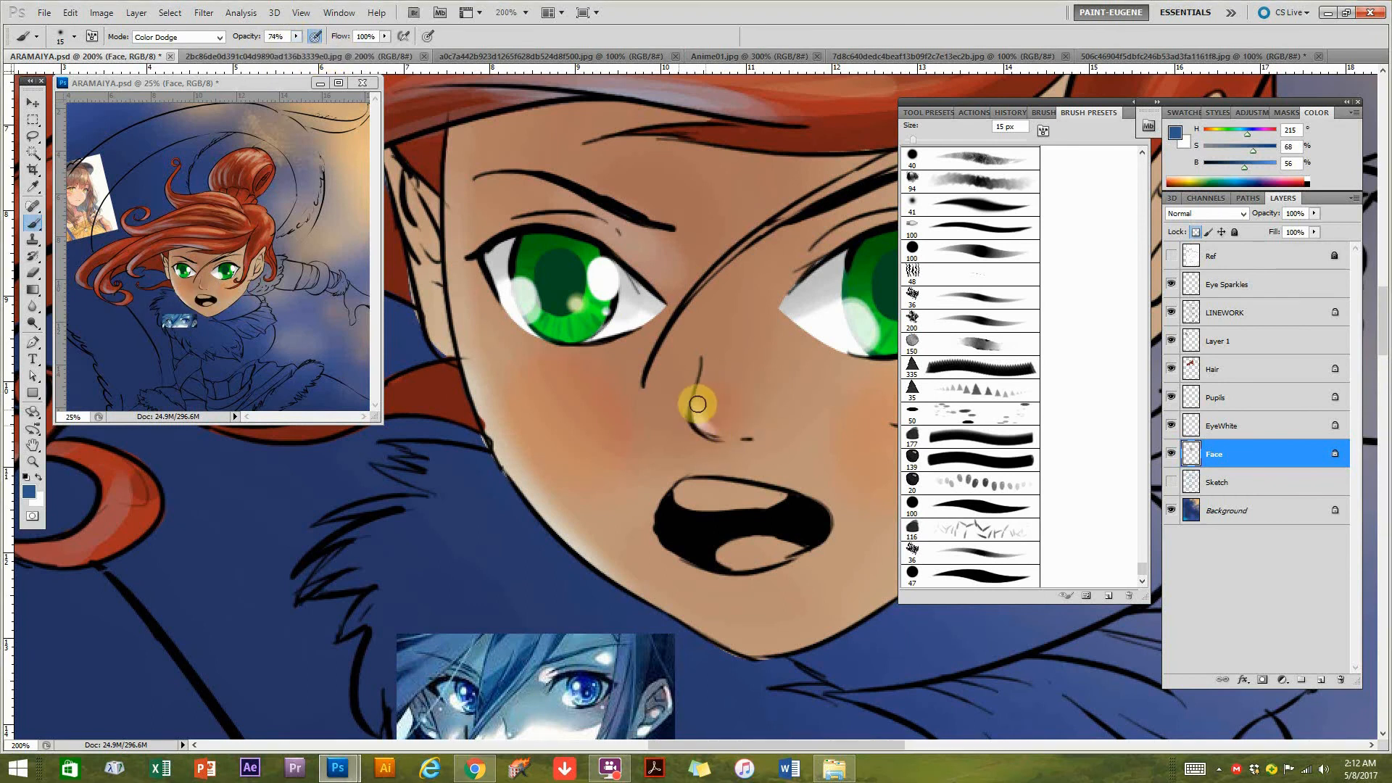
left_click_drag(745, 518, 663, 445)
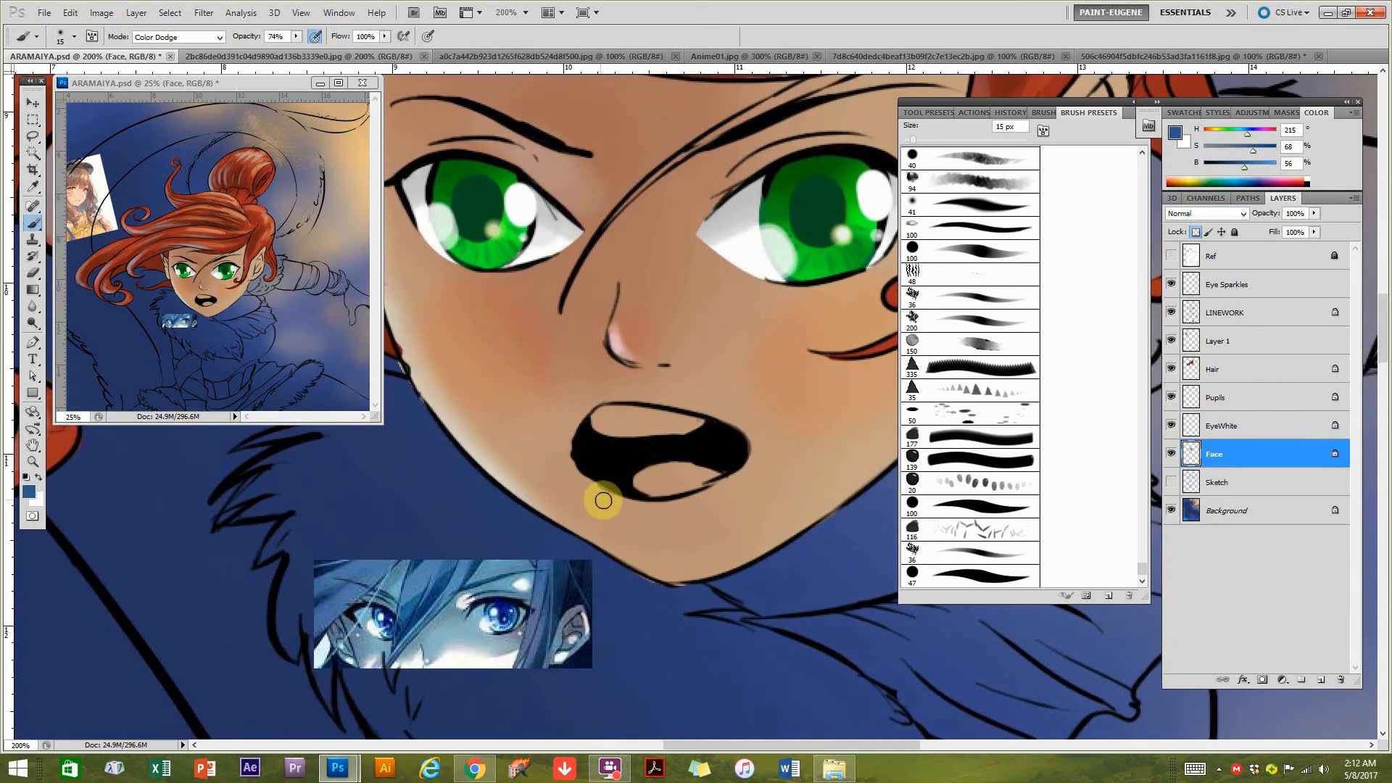
left_click(603, 498)
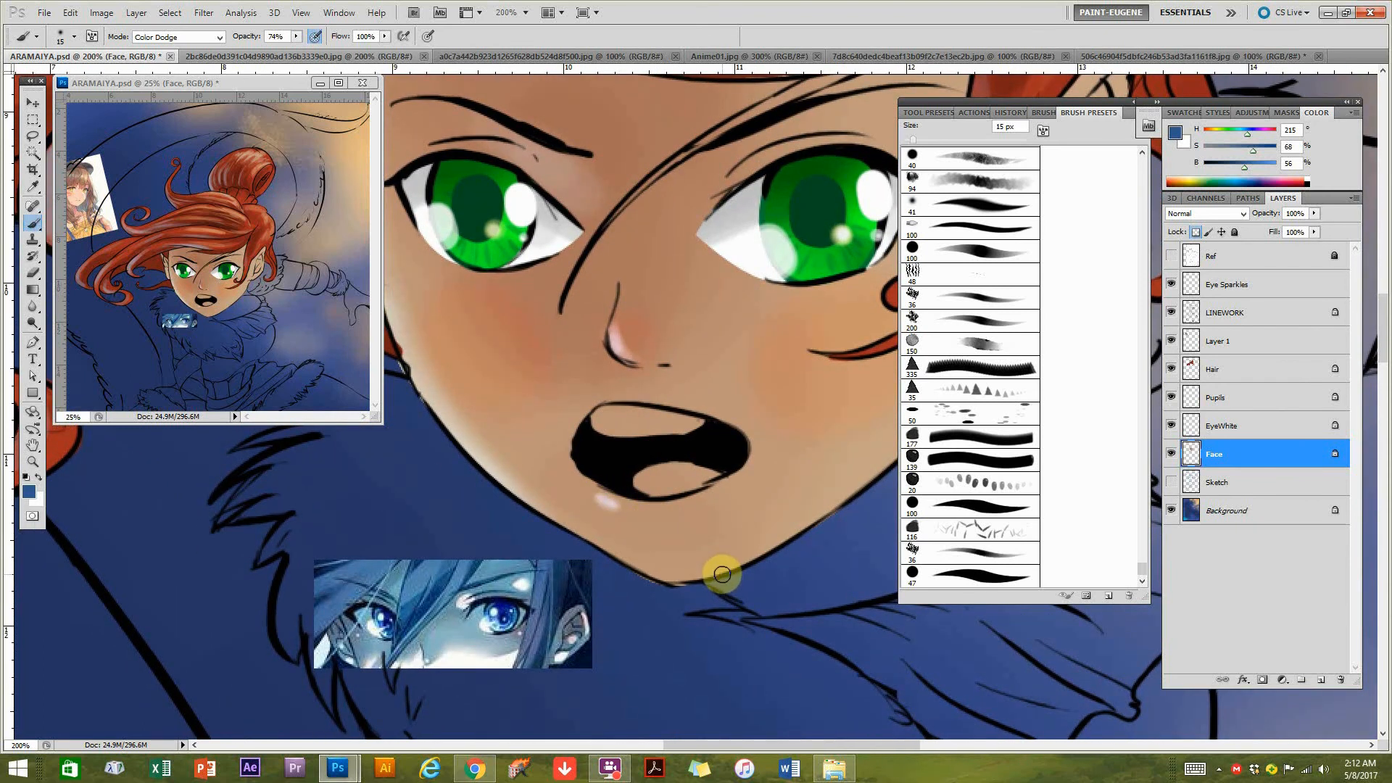
left_click_drag(709, 460, 709, 500)
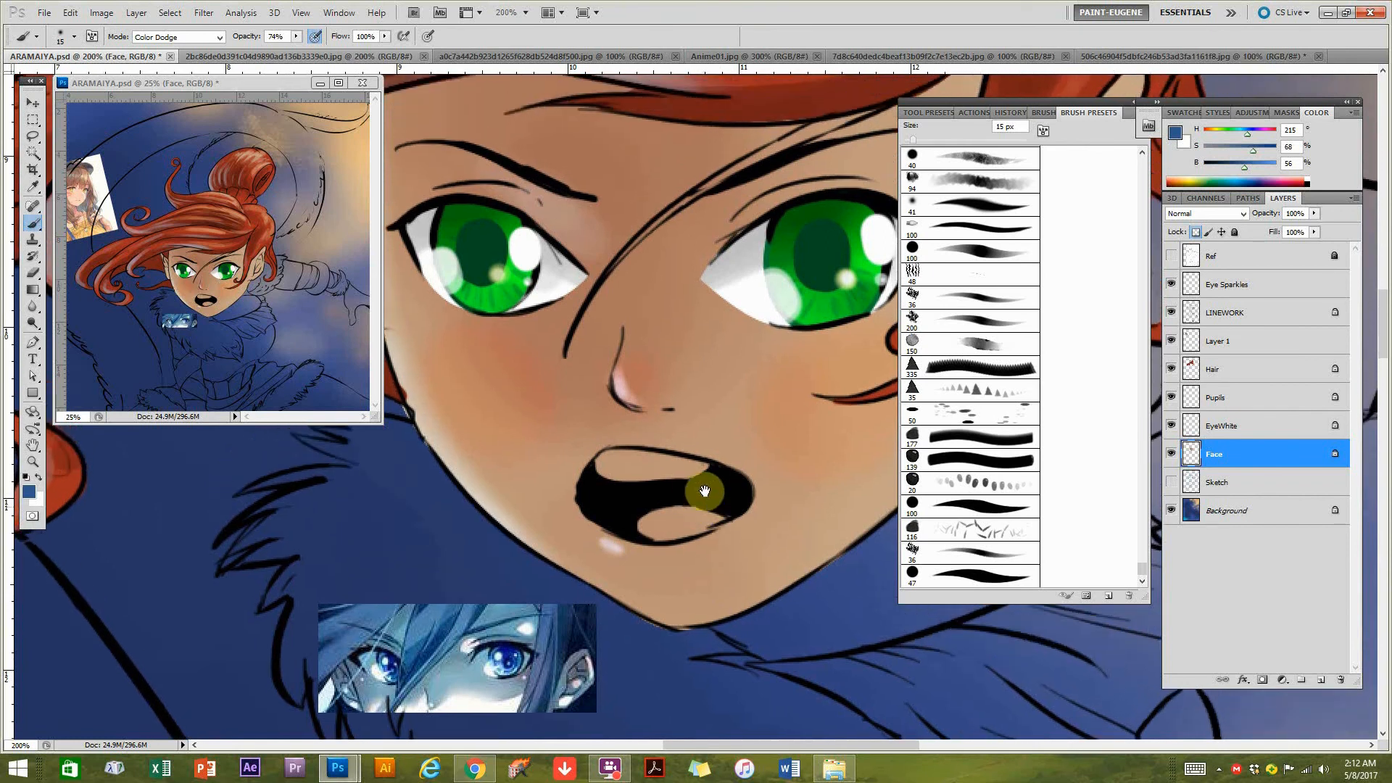
left_click_drag(635, 445, 681, 449)
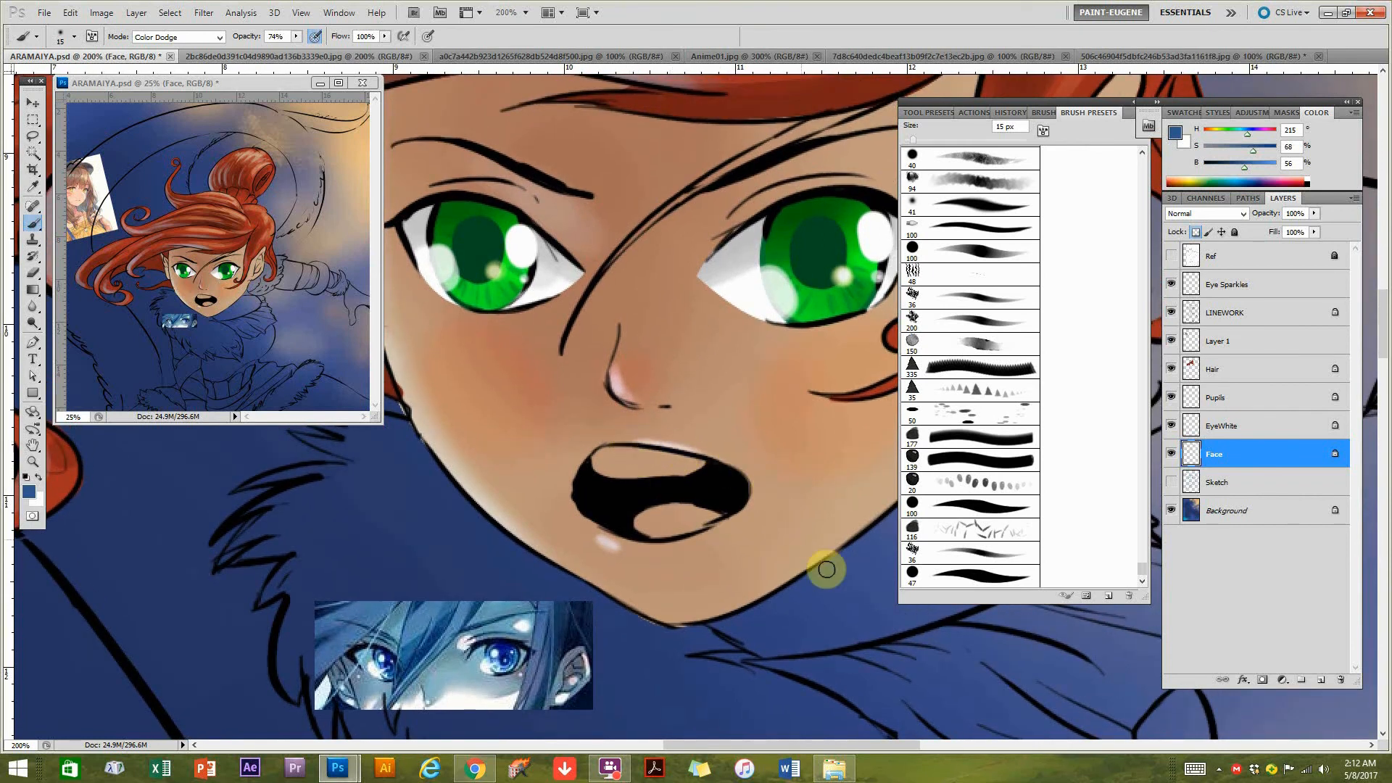
mouse_move(775, 372)
left_mouse_down()
mouse_move(656, 379)
mouse_move(689, 283)
mouse_move(737, 367)
mouse_move(730, 307)
left_mouse_up()
Enlarge the brush to 30 px, then 60 px, and brush soft Color Dodge highlights around the brows, eyes and face edge.
key("bracketright")
key("bracketright")
left_click_drag(608, 346, 802, 388)
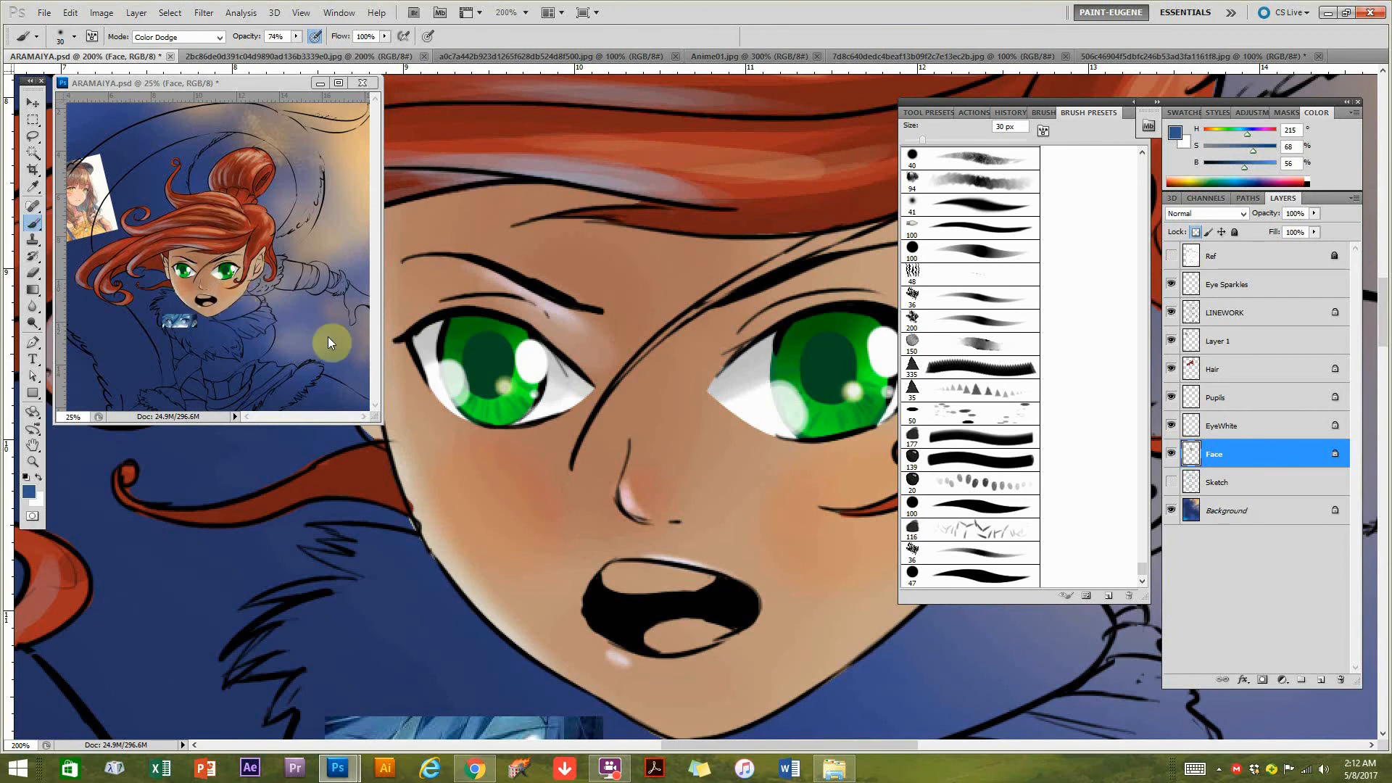
mouse_move(720, 504)
left_mouse_down()
mouse_move(593, 475)
mouse_move(705, 478)
mouse_move(649, 468)
mouse_move(823, 456)
left_mouse_up()
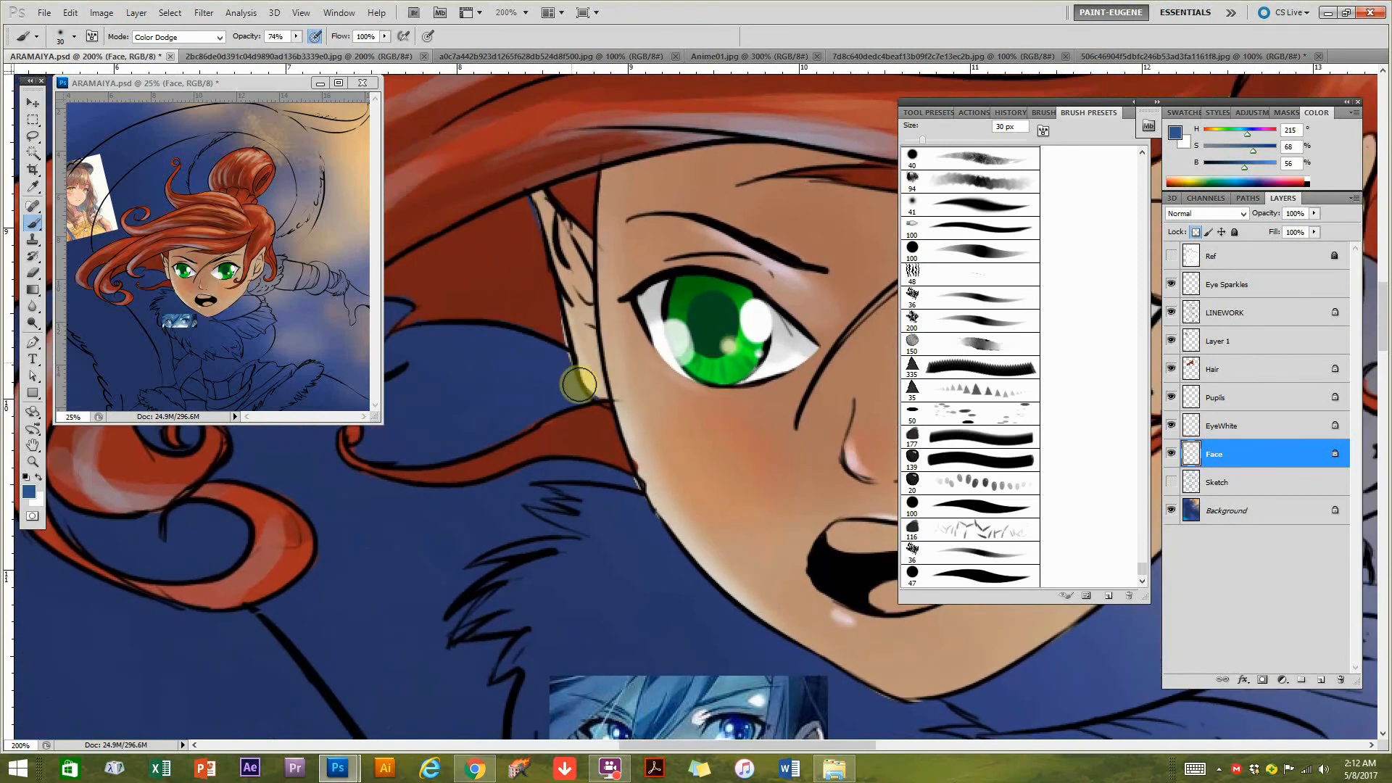
mouse_move(796, 504)
left_mouse_down()
mouse_move(699, 459)
mouse_move(733, 473)
left_mouse_up()
mouse_move(773, 211)
left_mouse_down()
mouse_move(686, 173)
mouse_move(736, 183)
mouse_move(725, 222)
mouse_move(719, 180)
mouse_move(776, 177)
left_mouse_up()
left_click(654, 462, "alt")
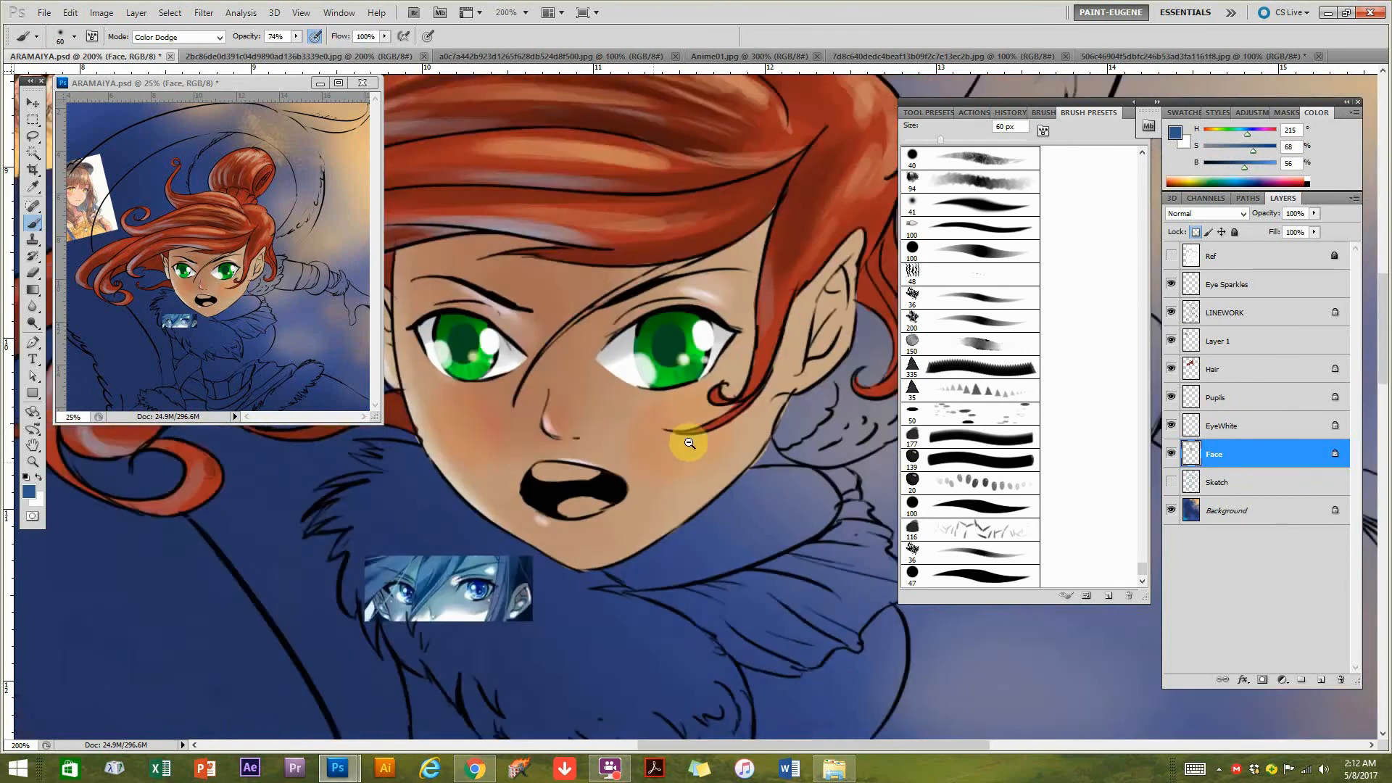
left_click(679, 463, "alt")
left_click(606, 451, "alt")
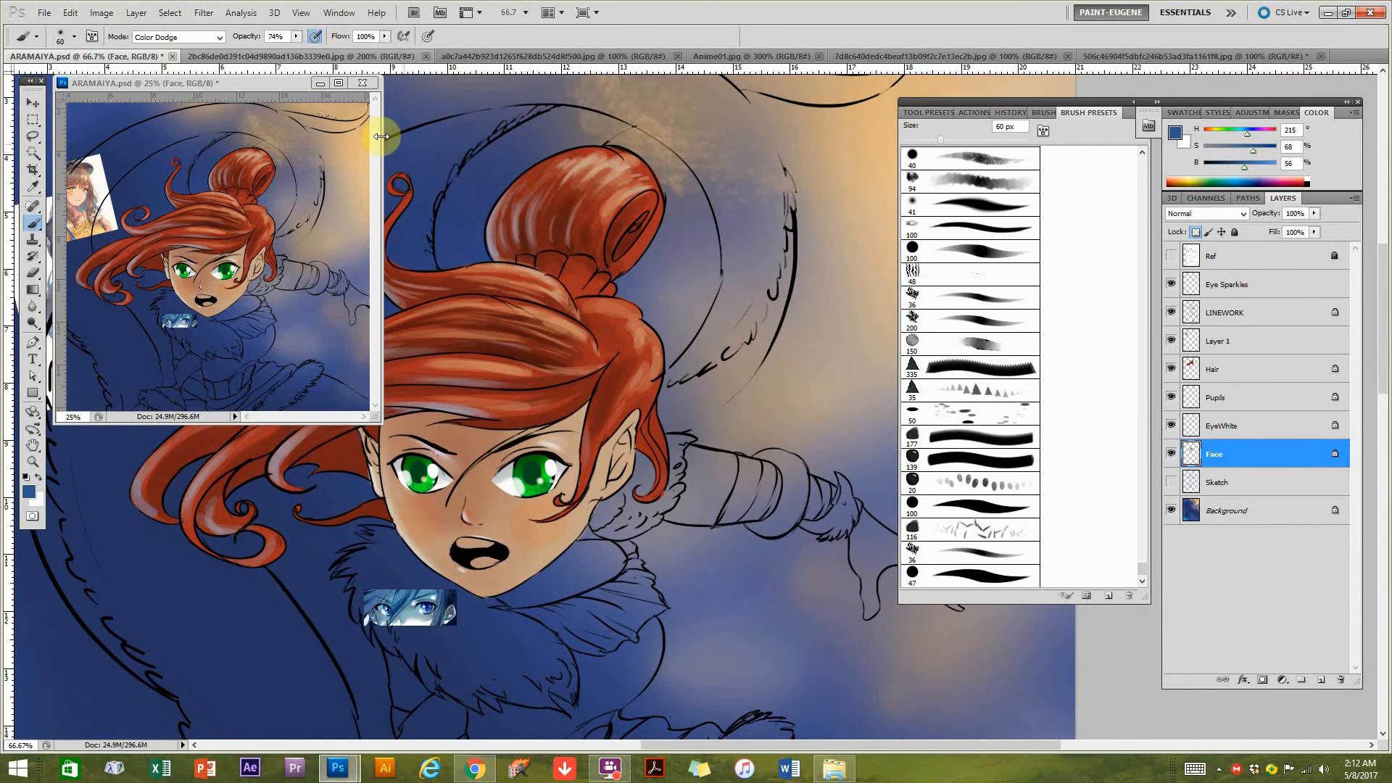
Sample a peach at hue 35, saturation 43%, brightness 88% from the background and set the brush to 175 px at 37% opacity.
left_click(274, 108, "alt")
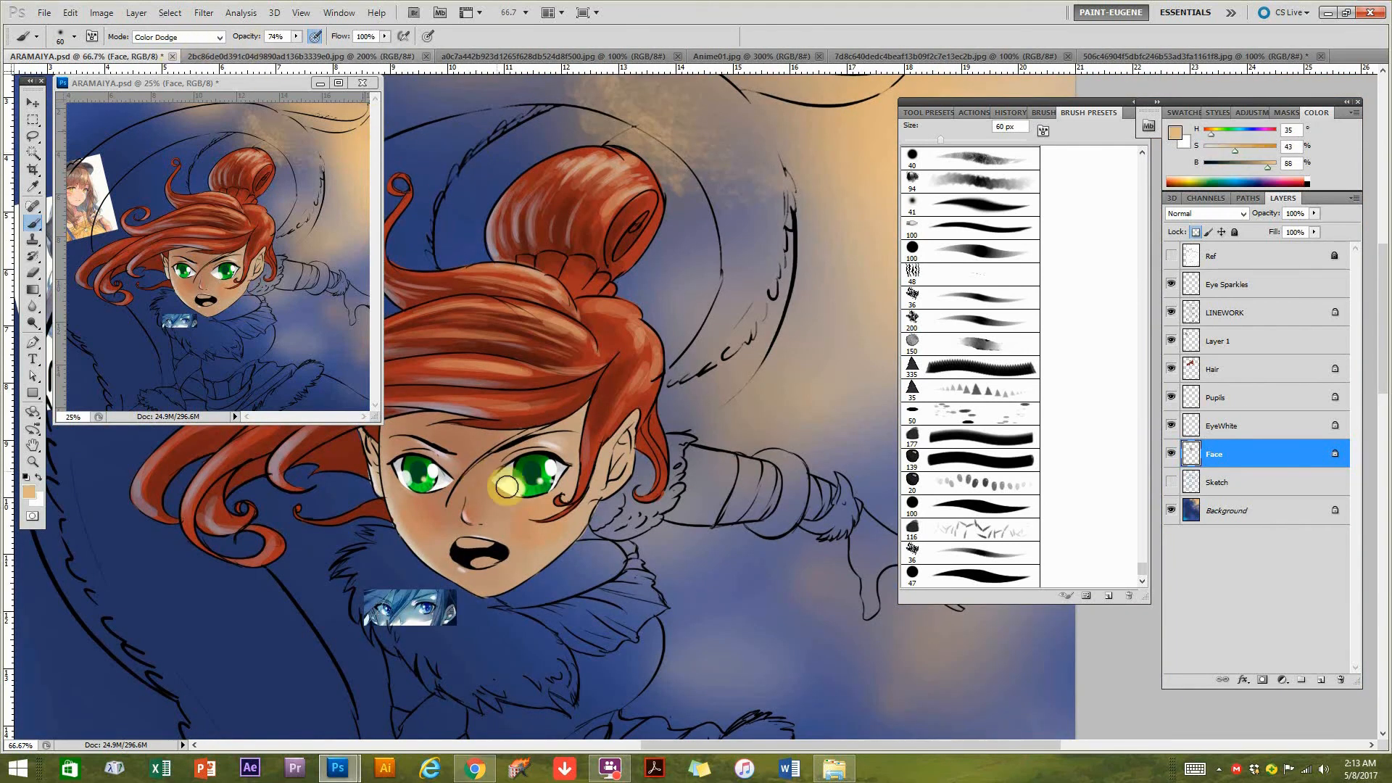
key("bracketright")
key("bracketright")
key("bracketright")
left_click_drag(273, 56, 269, 56)
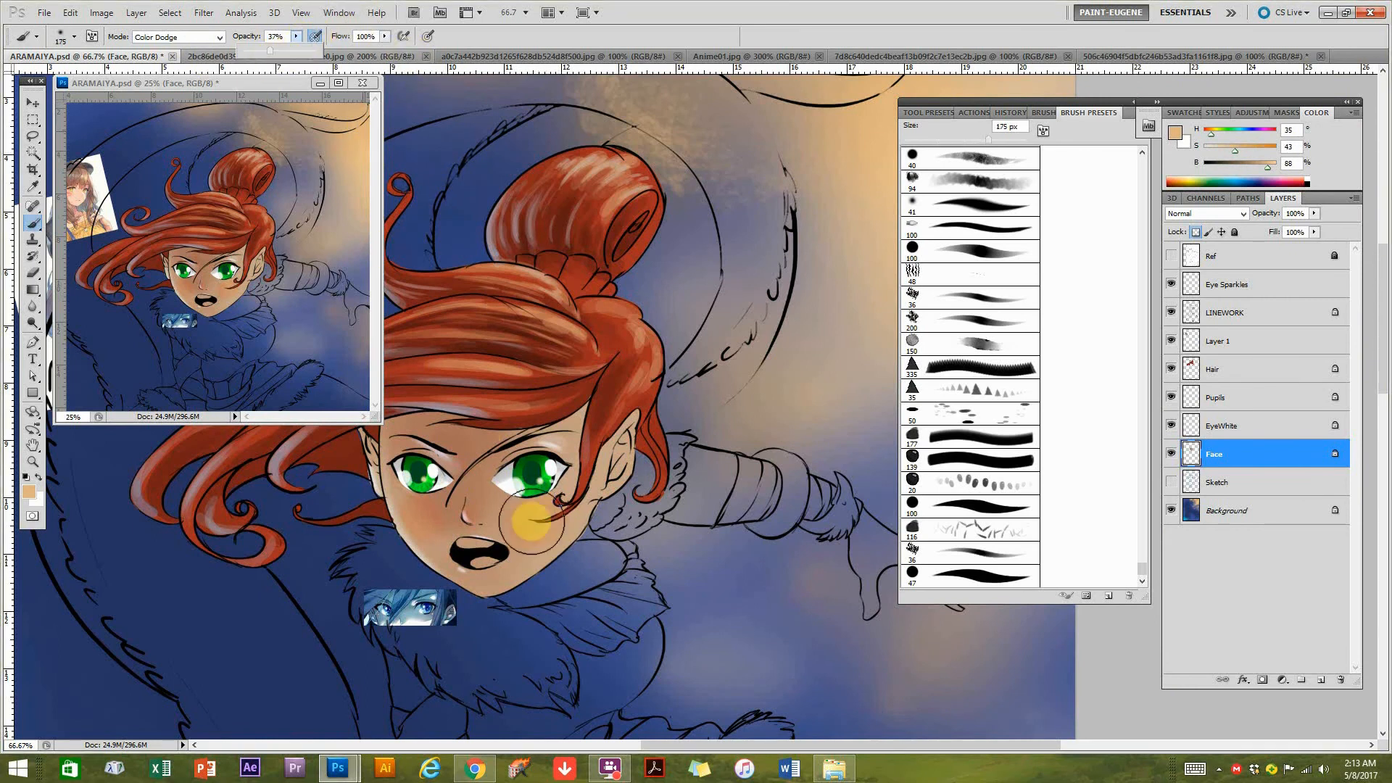
Try a warm peach Color Dodge glow across the cheek and nose, and undo the last stroke.
left_click_drag(551, 520, 508, 500)
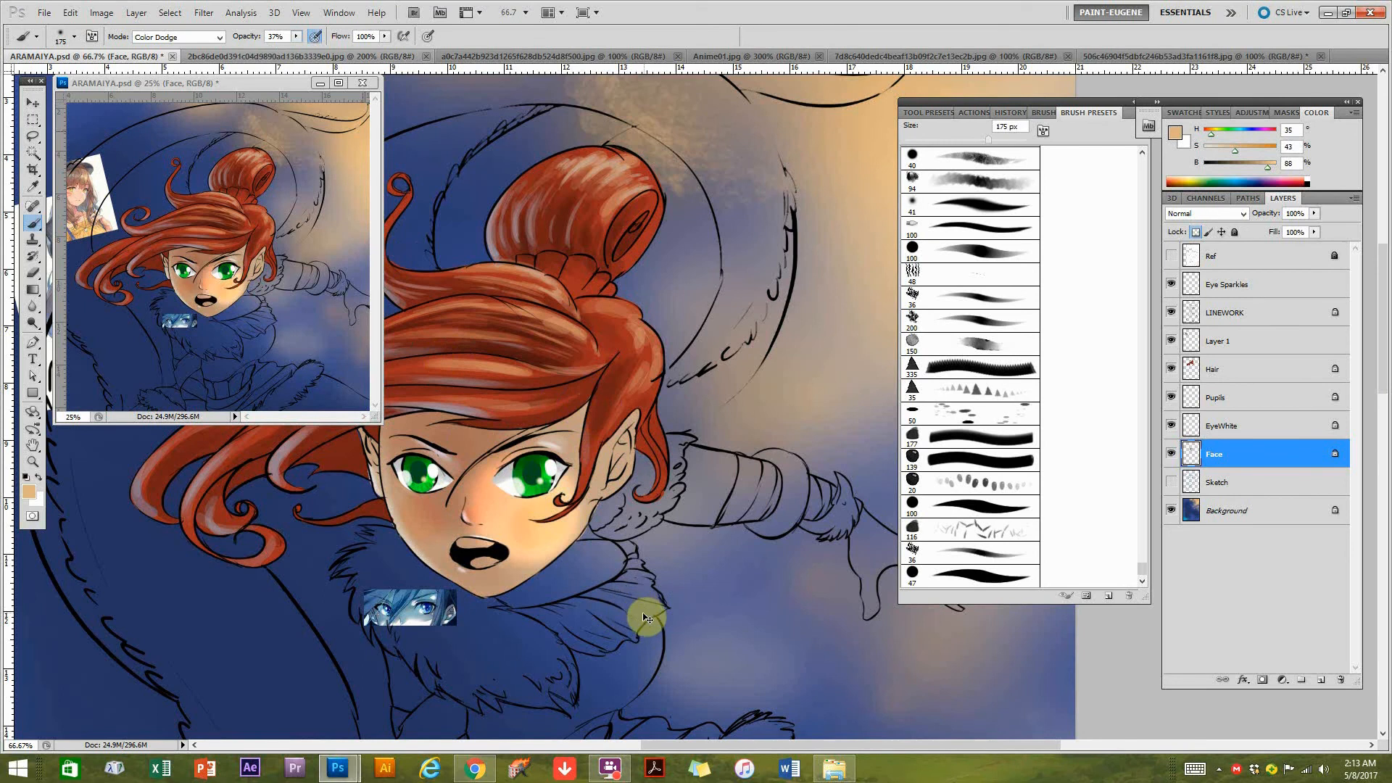
key("ctrl+z")
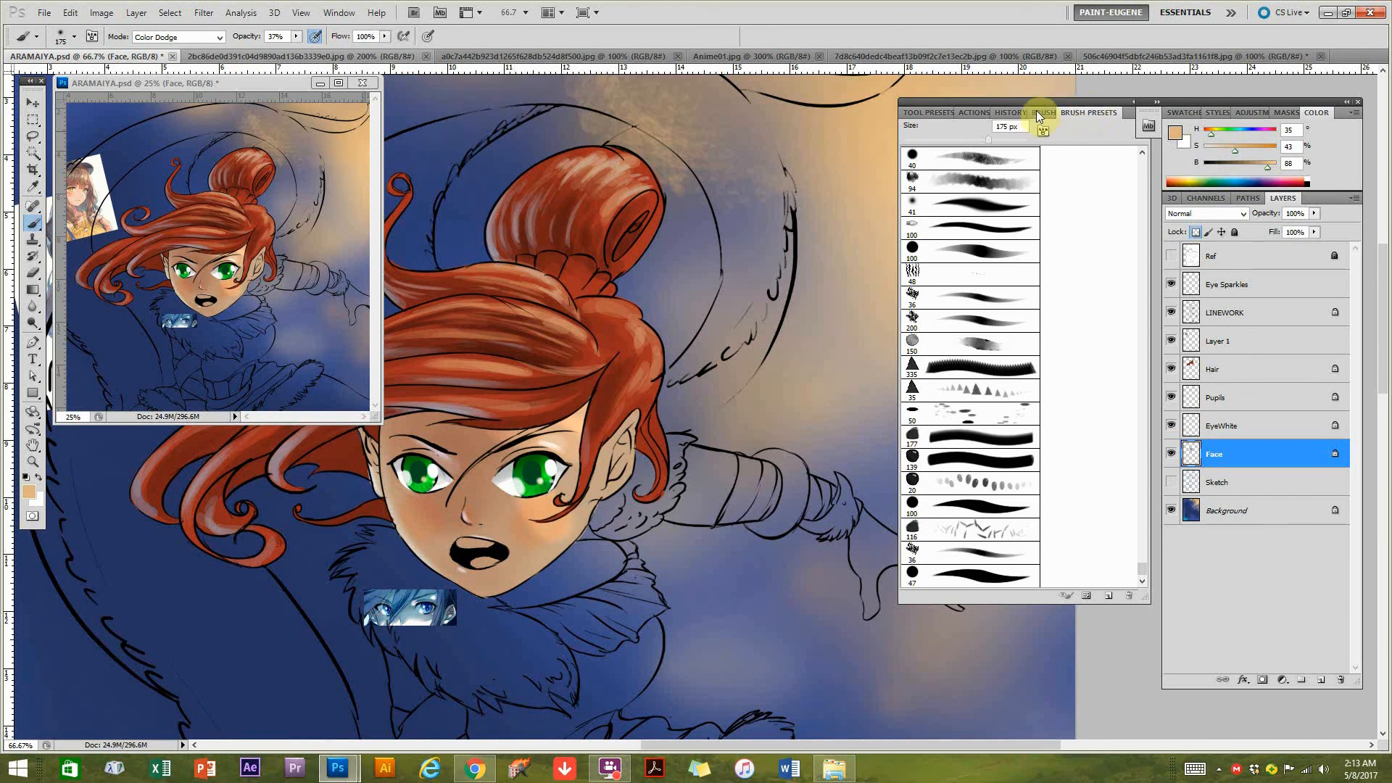
Step back one brush stroke in the history and set the brush opacity to 21%.
left_click(1011, 112)
left_click(977, 418)
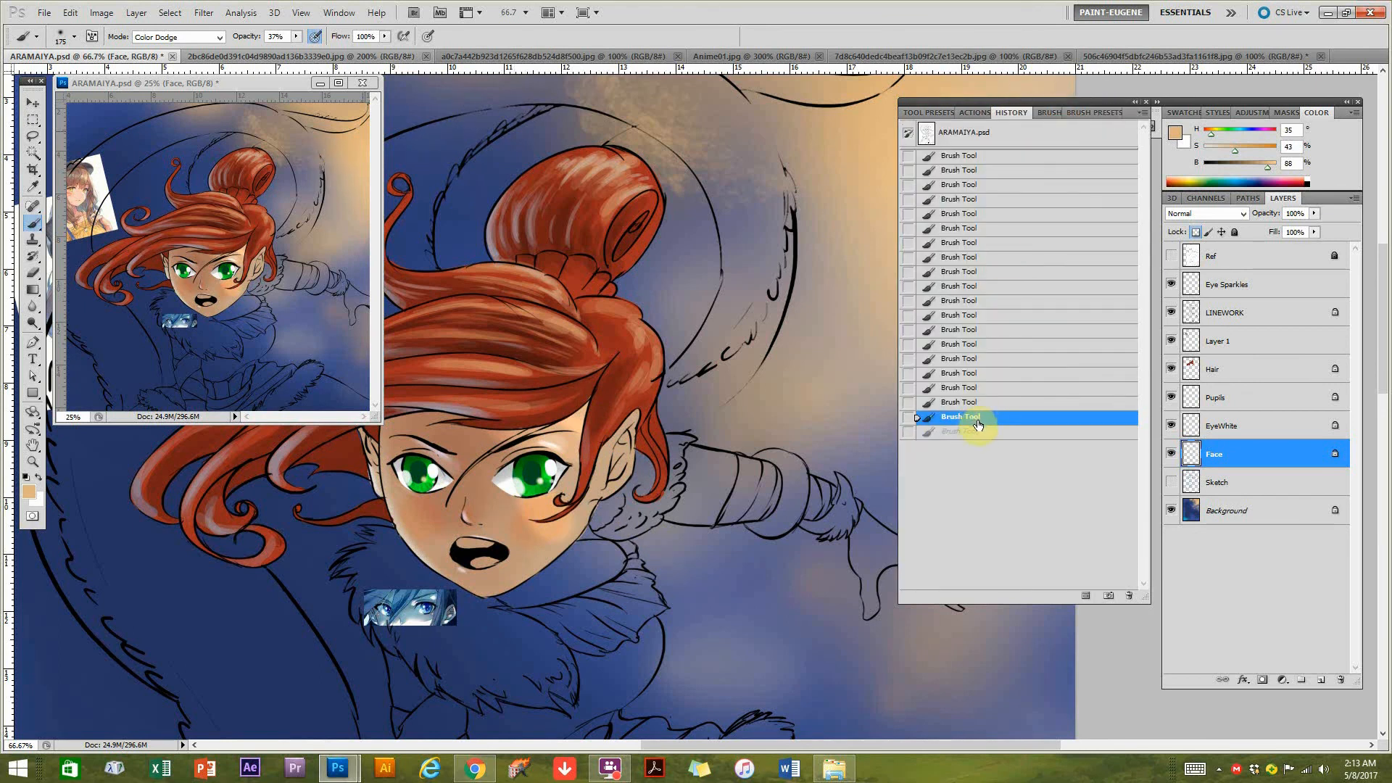
left_click(1072, 113)
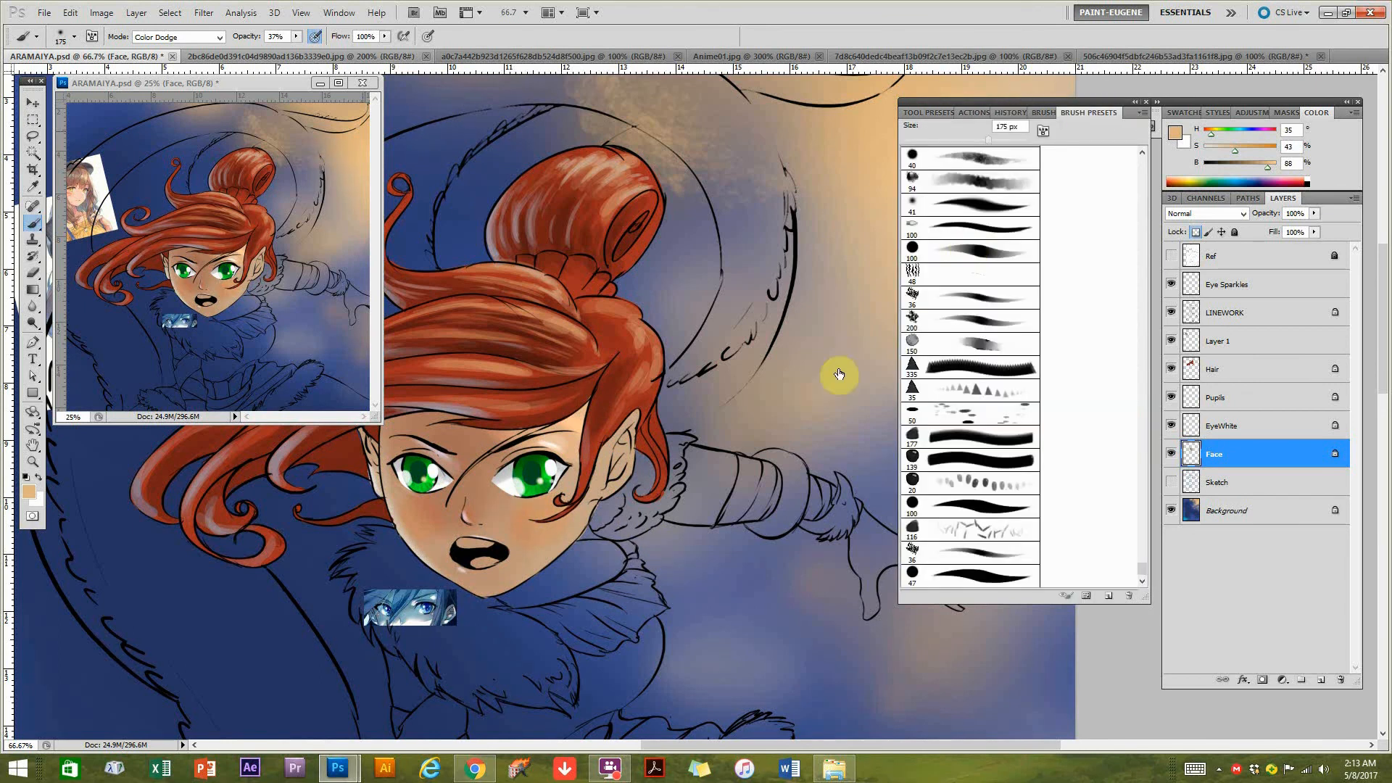
left_click_drag(285, 57, 284, 57)
Try peach Color Dodge strokes on the cheek and nose at 175 px and 60 px, and revert them in the history.
left_click_drag(561, 532, 531, 519)
key("ctrl+z")
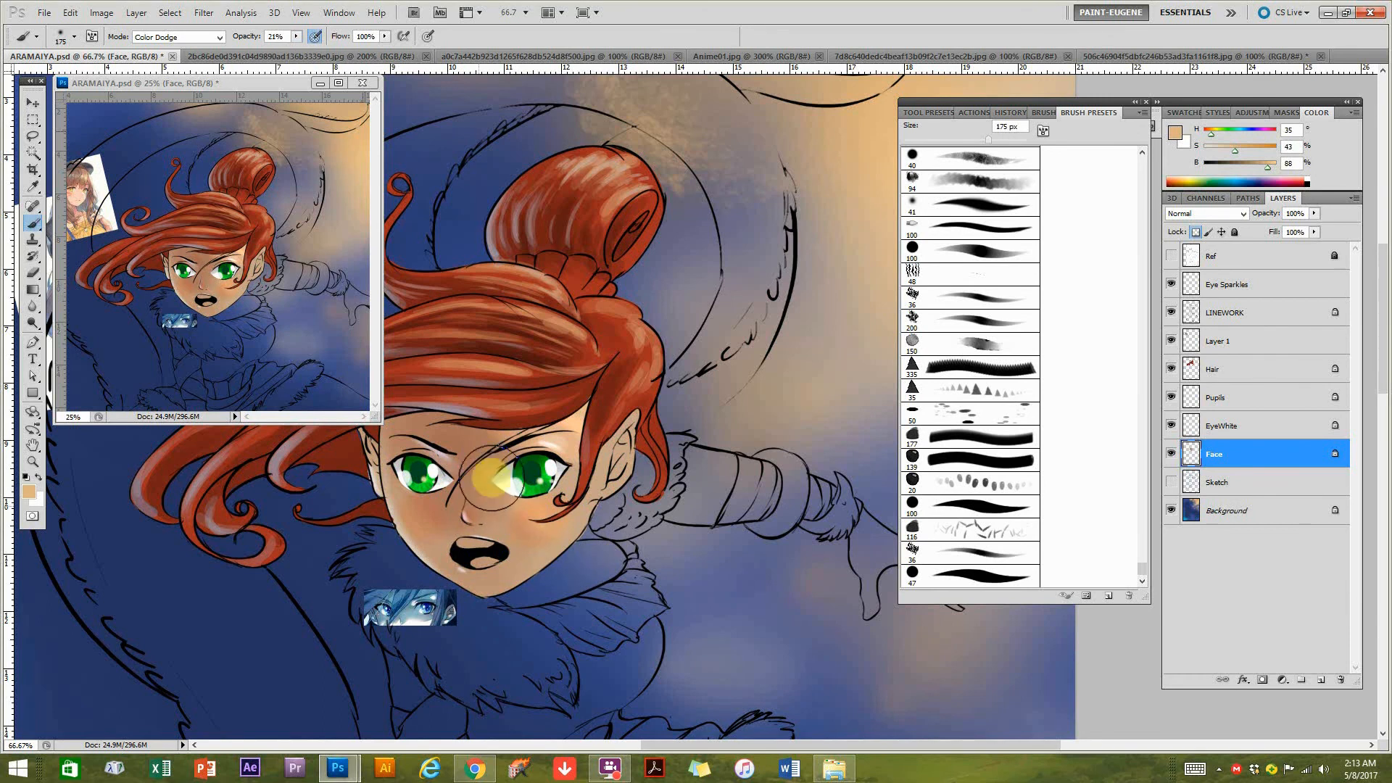
mouse_move(496, 504)
left_mouse_down()
mouse_move(461, 510)
mouse_move(491, 522)
left_mouse_up()
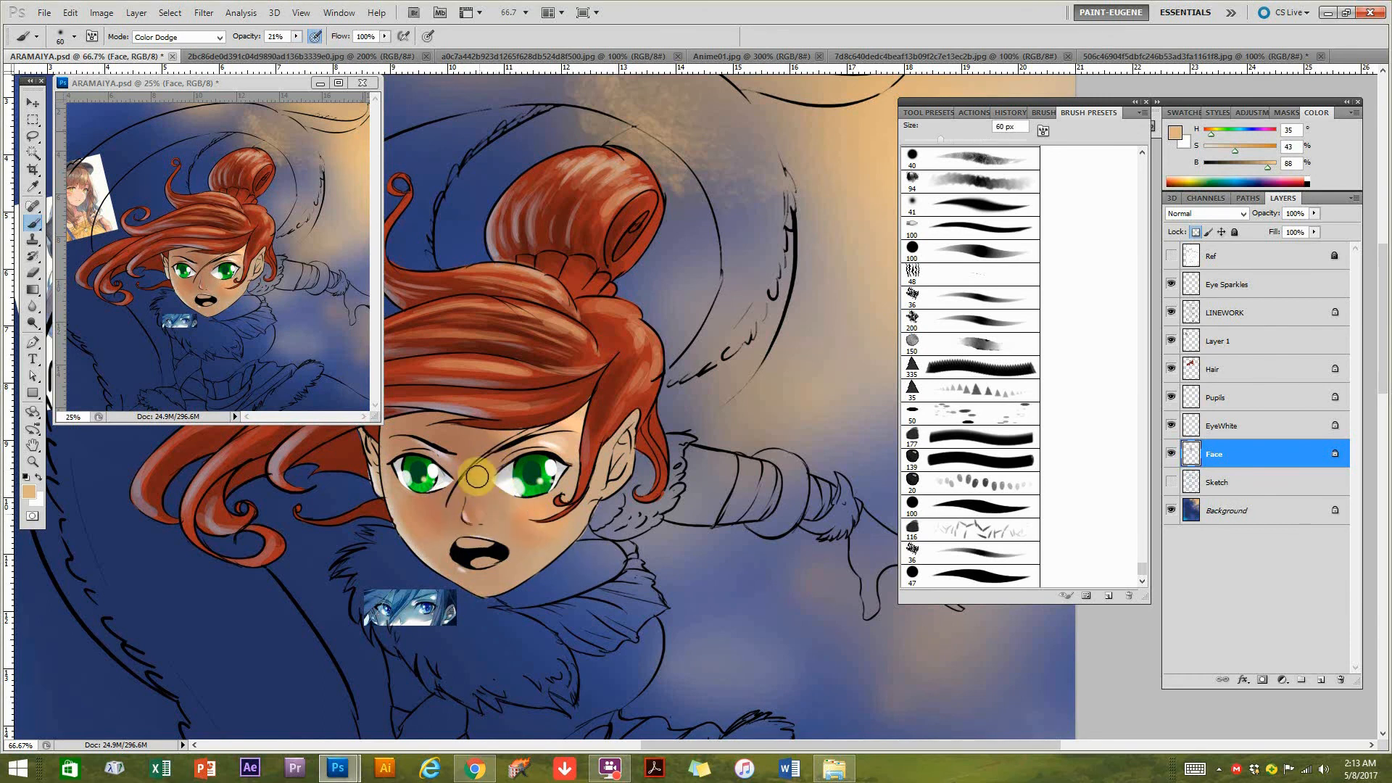
left_click_drag(484, 514, 486, 520)
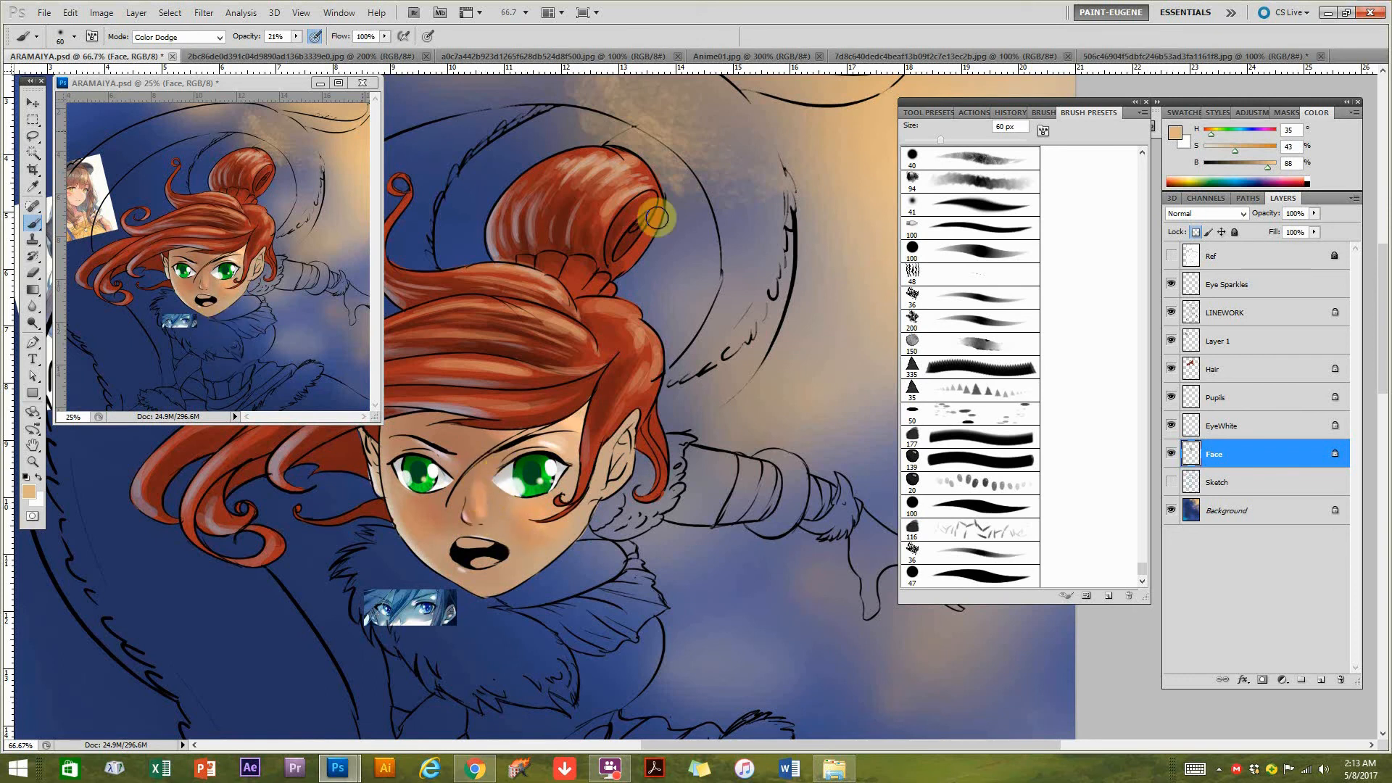
left_click(1011, 113)
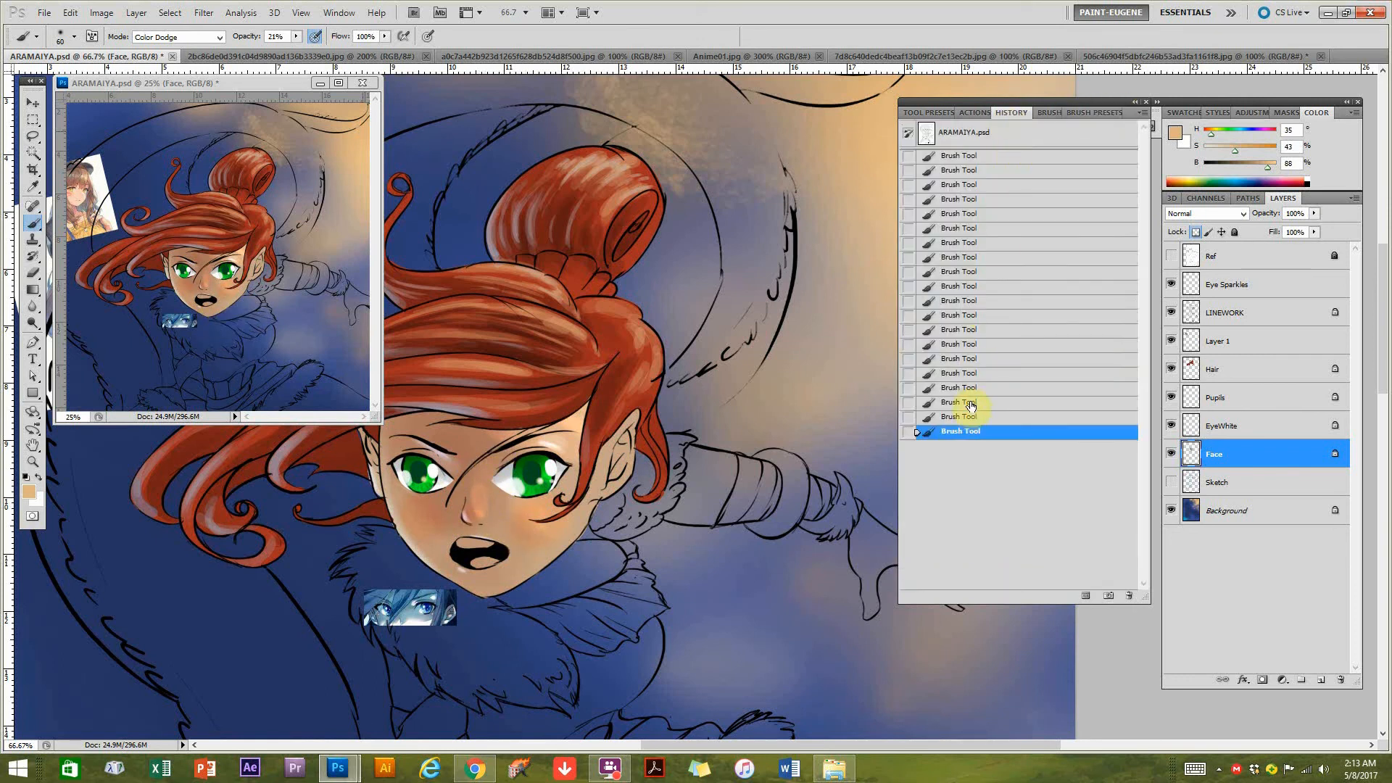
left_click(971, 403)
scroll(500, 508, "up", 2)
left_click_drag(607, 513, 774, 506)
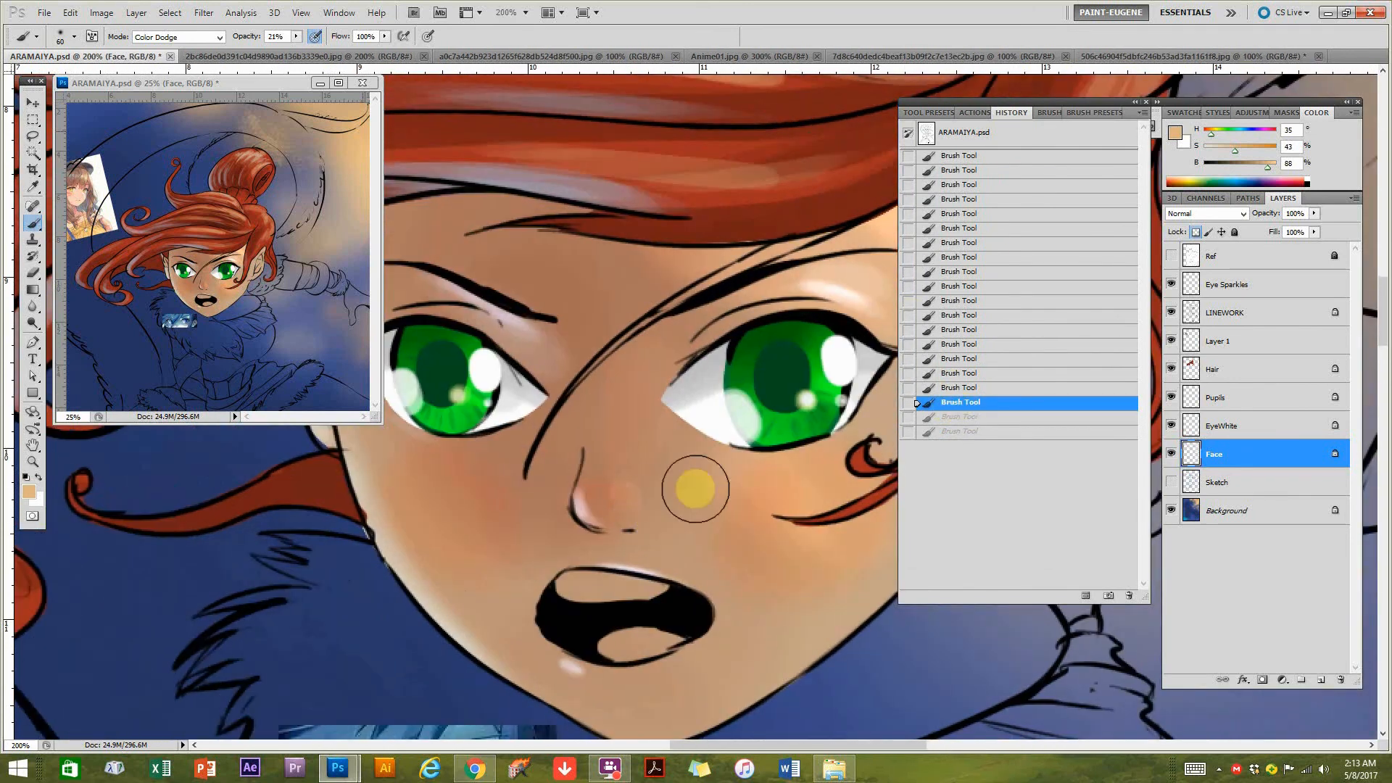
left_click(943, 388)
Brush a soft peach Color Dodge highlight along the bridge and tip of the nose at 60 px and 21% opacity.
left_click_drag(645, 519, 638, 373)
left_click_drag(643, 515, 634, 374)
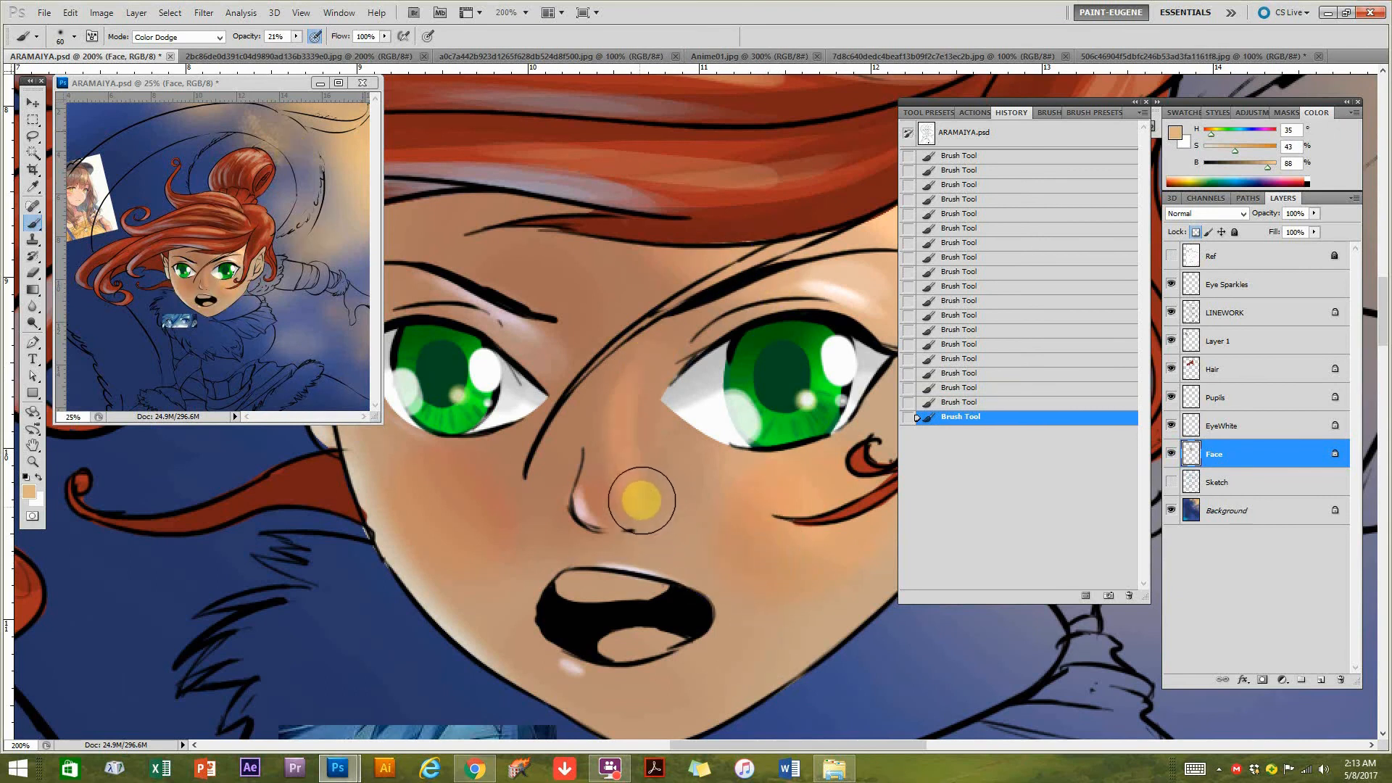
left_click(641, 517)
left_click_drag(782, 609, 785, 506)
scroll(811, 590, "down", 1)
scroll(786, 506, "down", 1)
left_click_drag(821, 451, 746, 444)
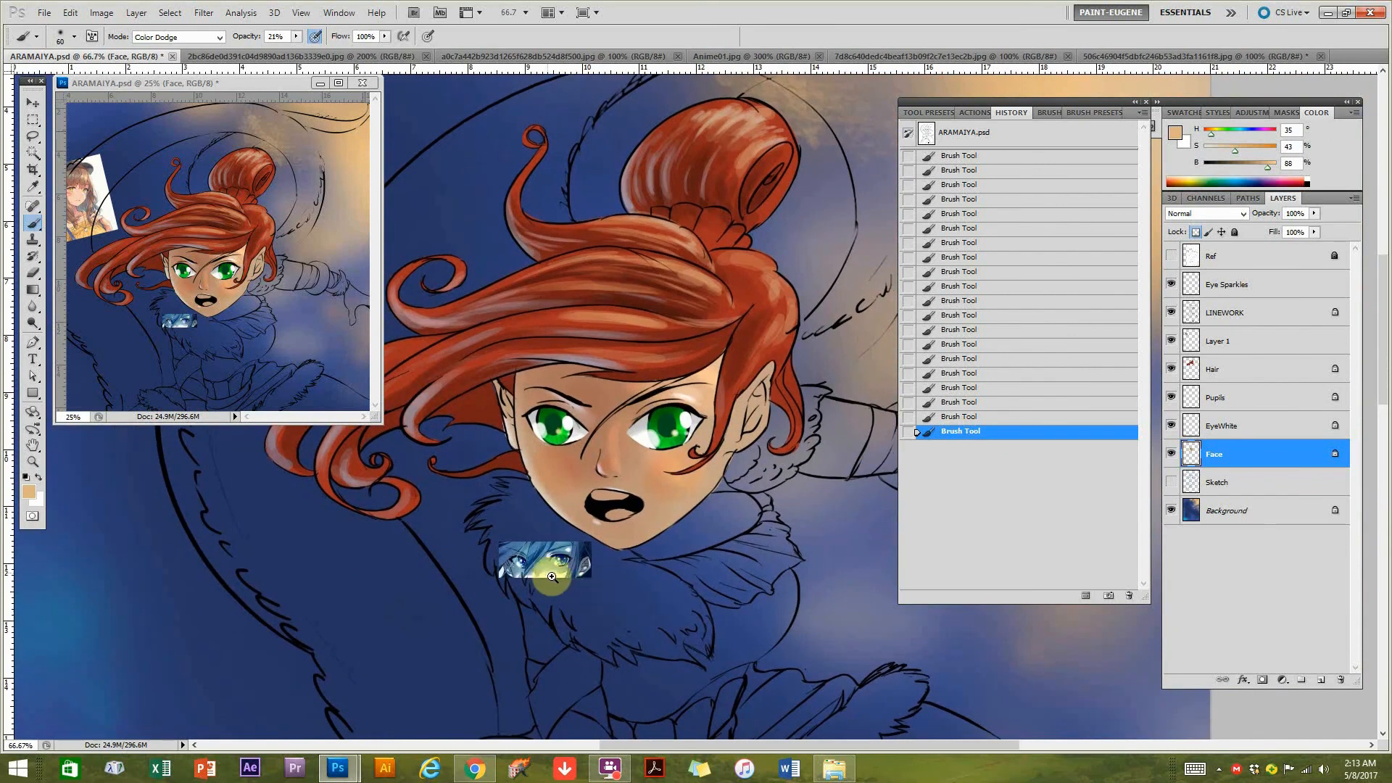
Duplicate the Hair layer, try shifting it with the Move tool and undo the shift.
scroll(546, 572, "up", 1)
left_click_drag(590, 591, 616, 583)
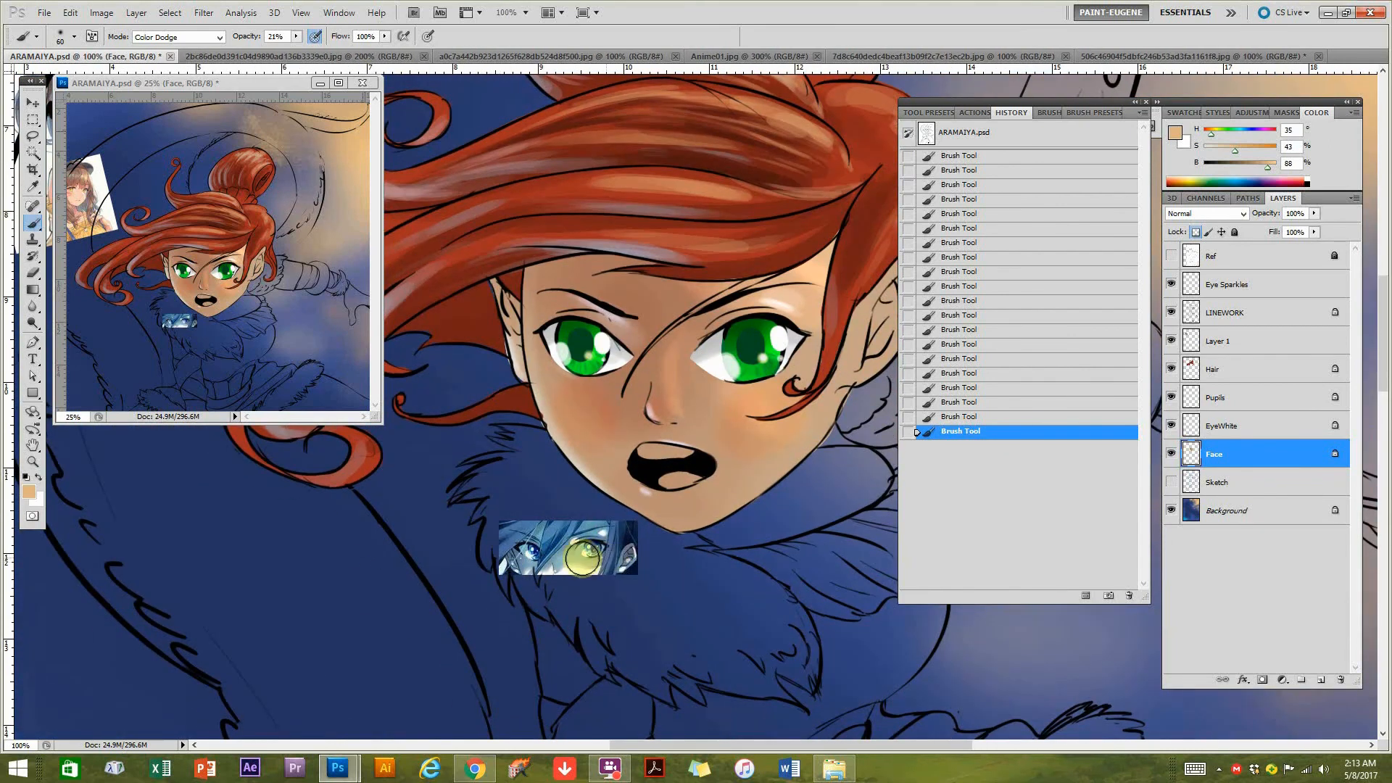
left_click_drag(655, 491, 565, 521)
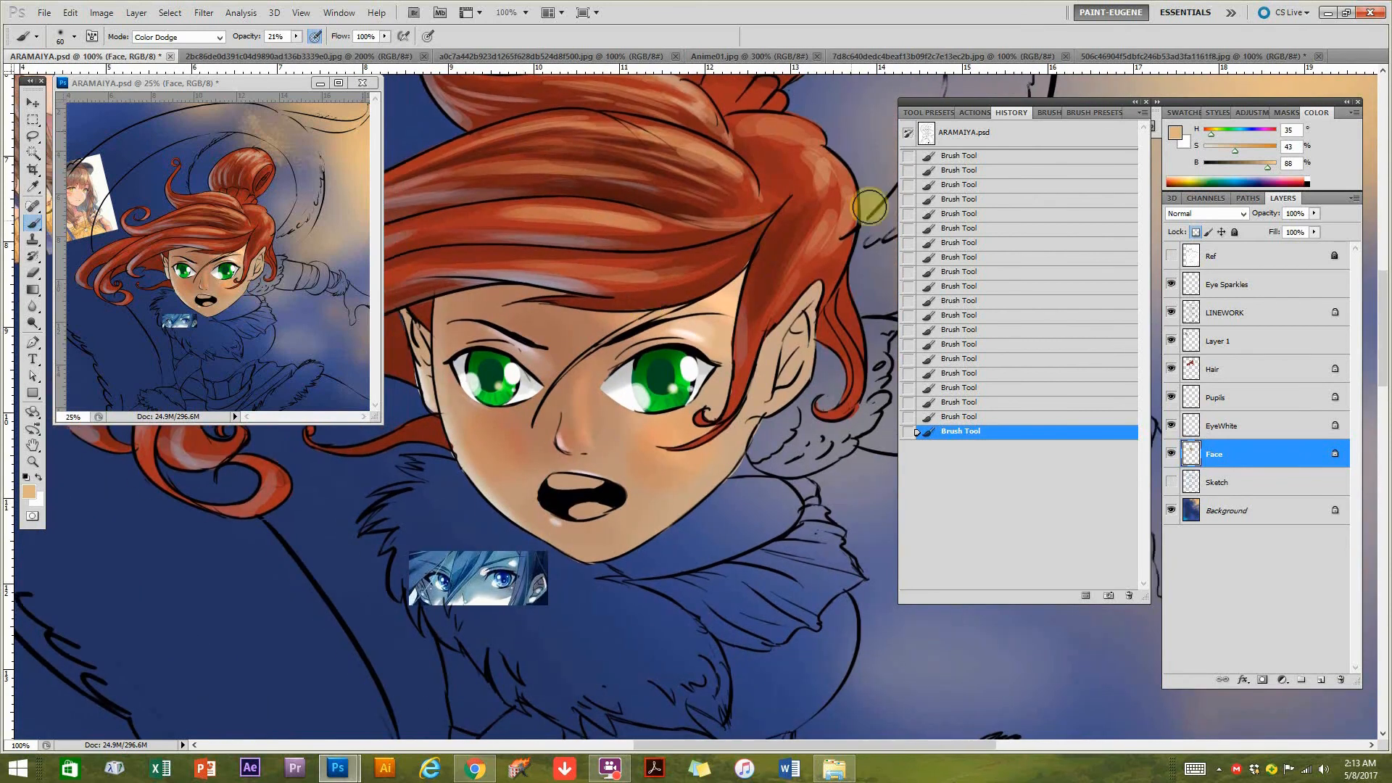
left_click_drag(1215, 374, 1319, 678)
left_click(32, 102)
left_click_drag(547, 305, 688, 261)
key("ctrl+z")
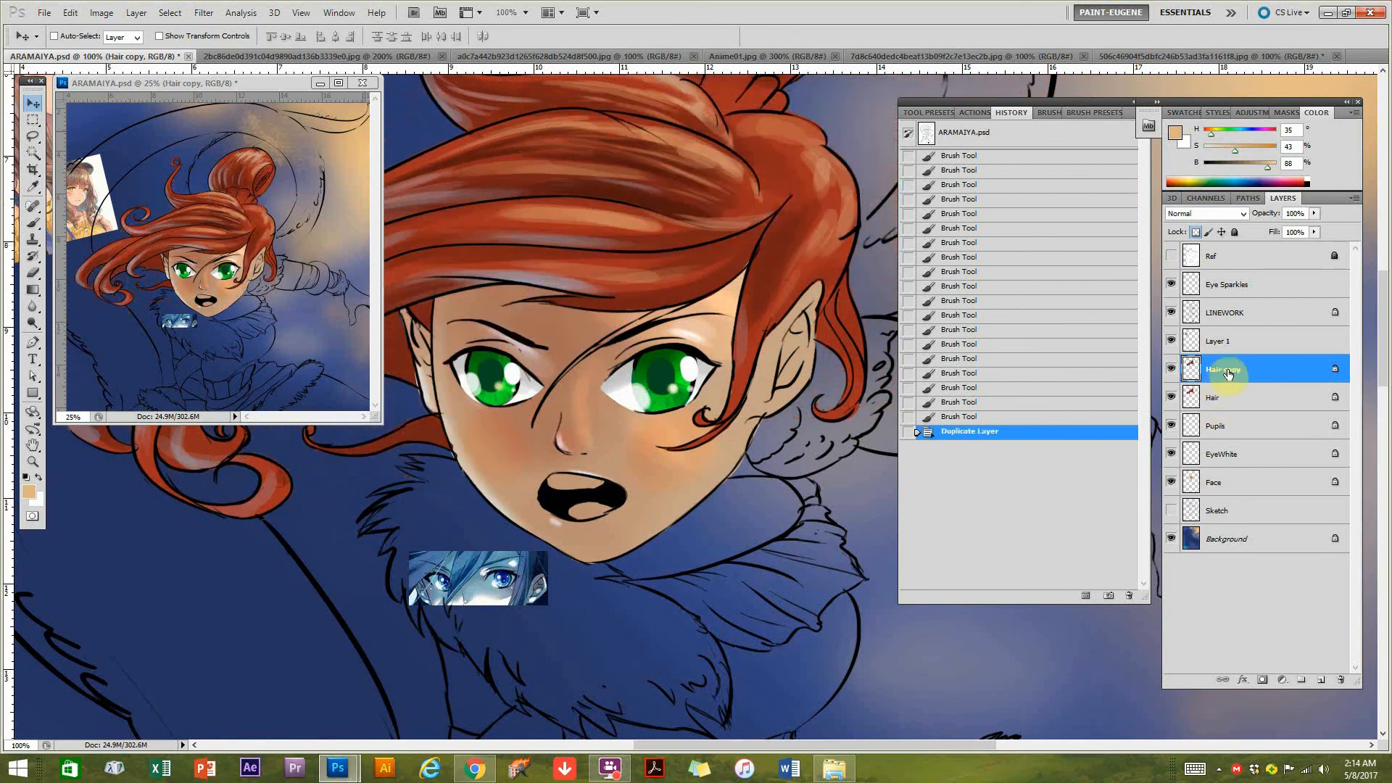
Place the Hair copy layer directly above Face and fill its shape with beige at hue 35, saturation 21%, brightness 72%.
left_click_drag(1240, 371, 1196, 493)
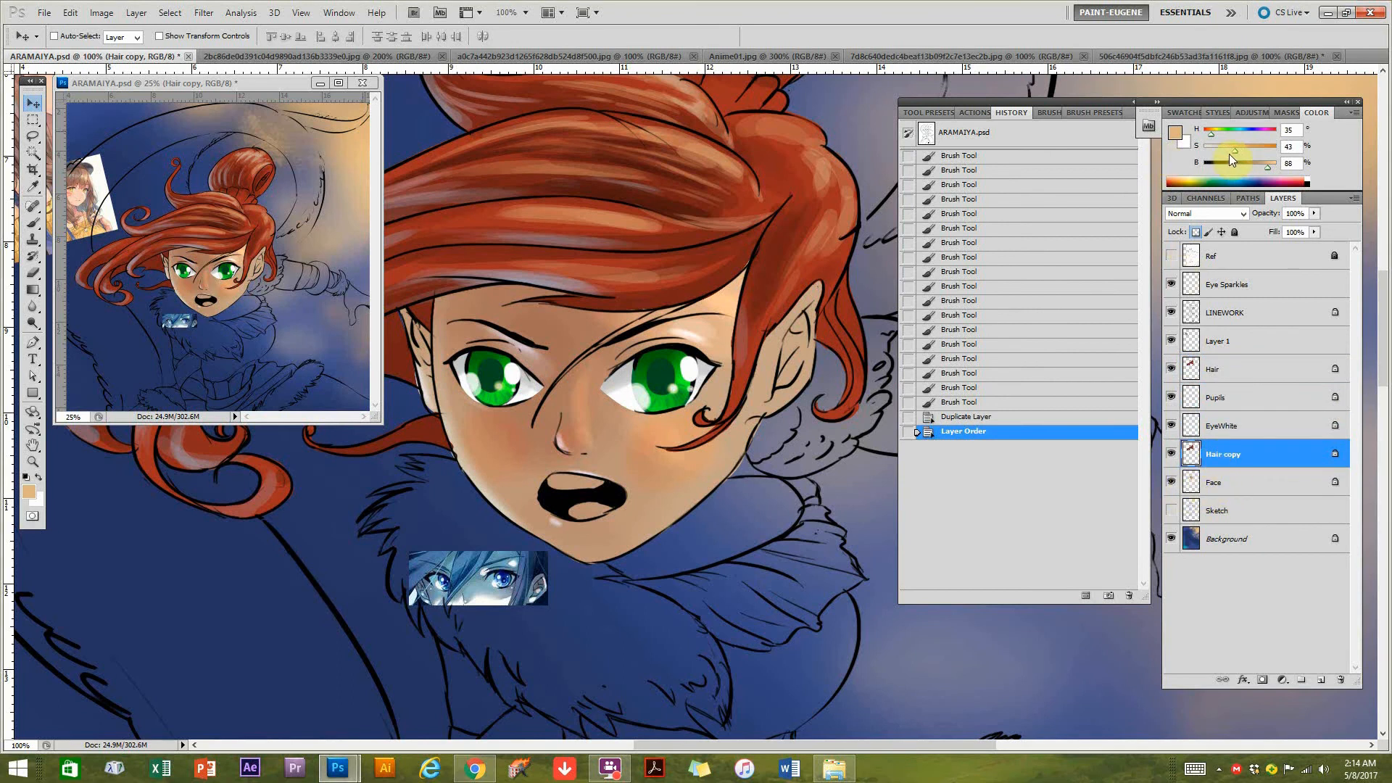
left_click(1257, 163)
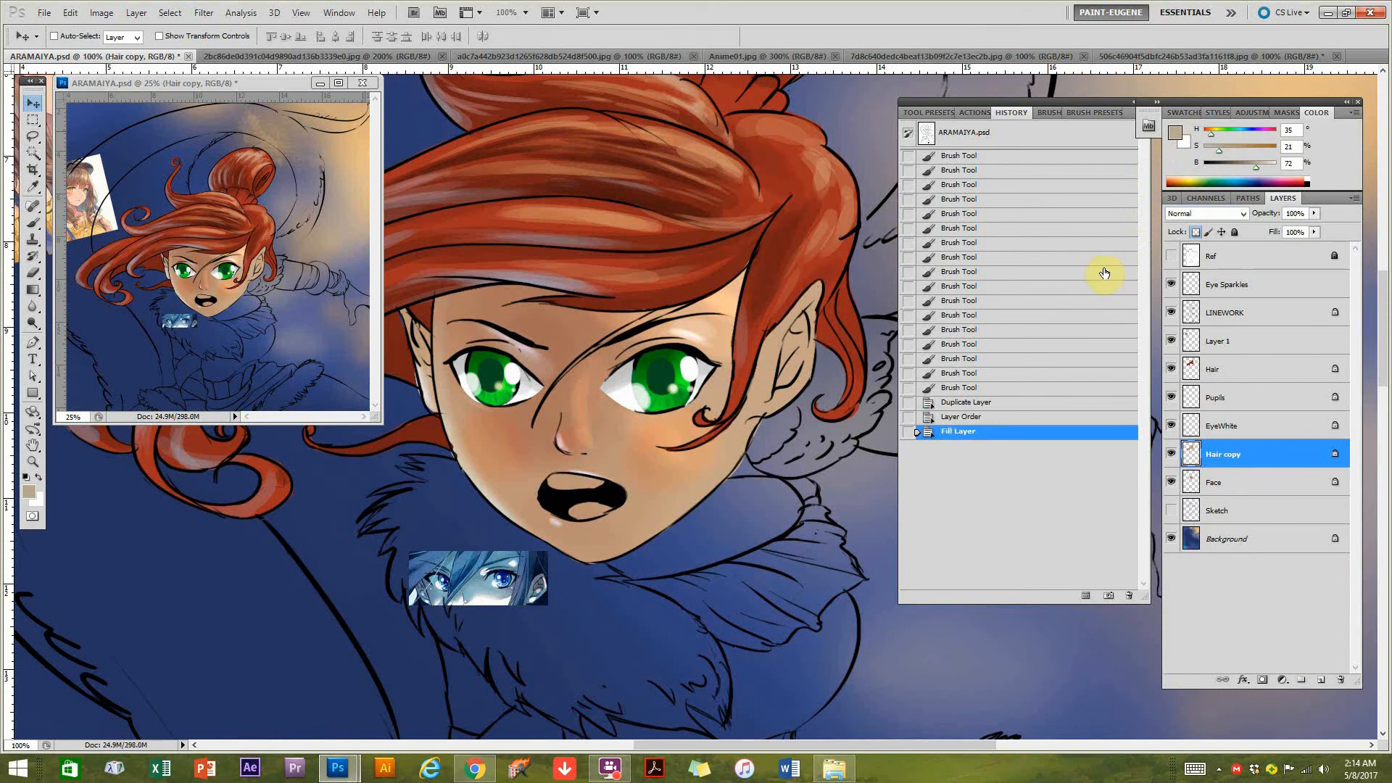
Try to skew the Hair copy downward with Free Transform so it offsets from the hair.
scroll(638, 482, "down", 3)
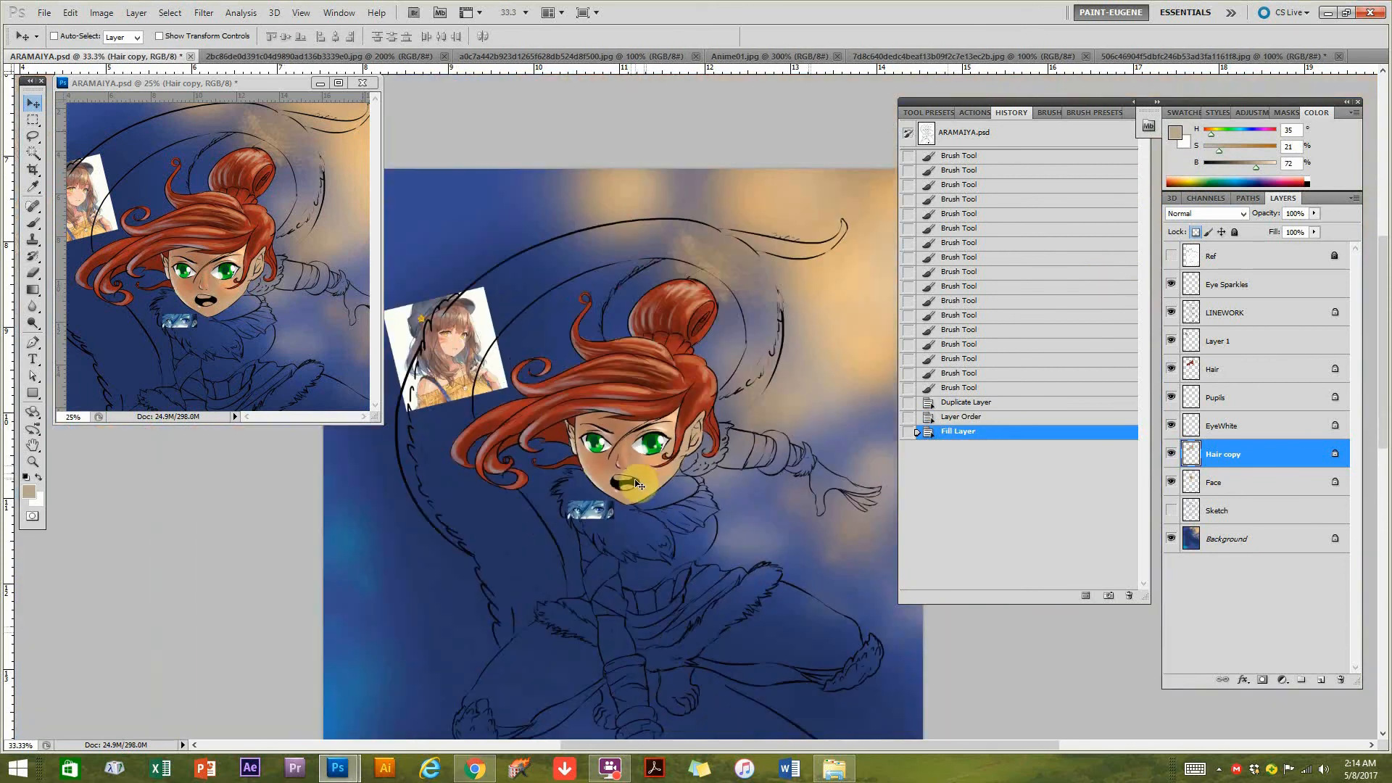
key("ctrl+t")
left_click_drag(453, 384, 578, 450)
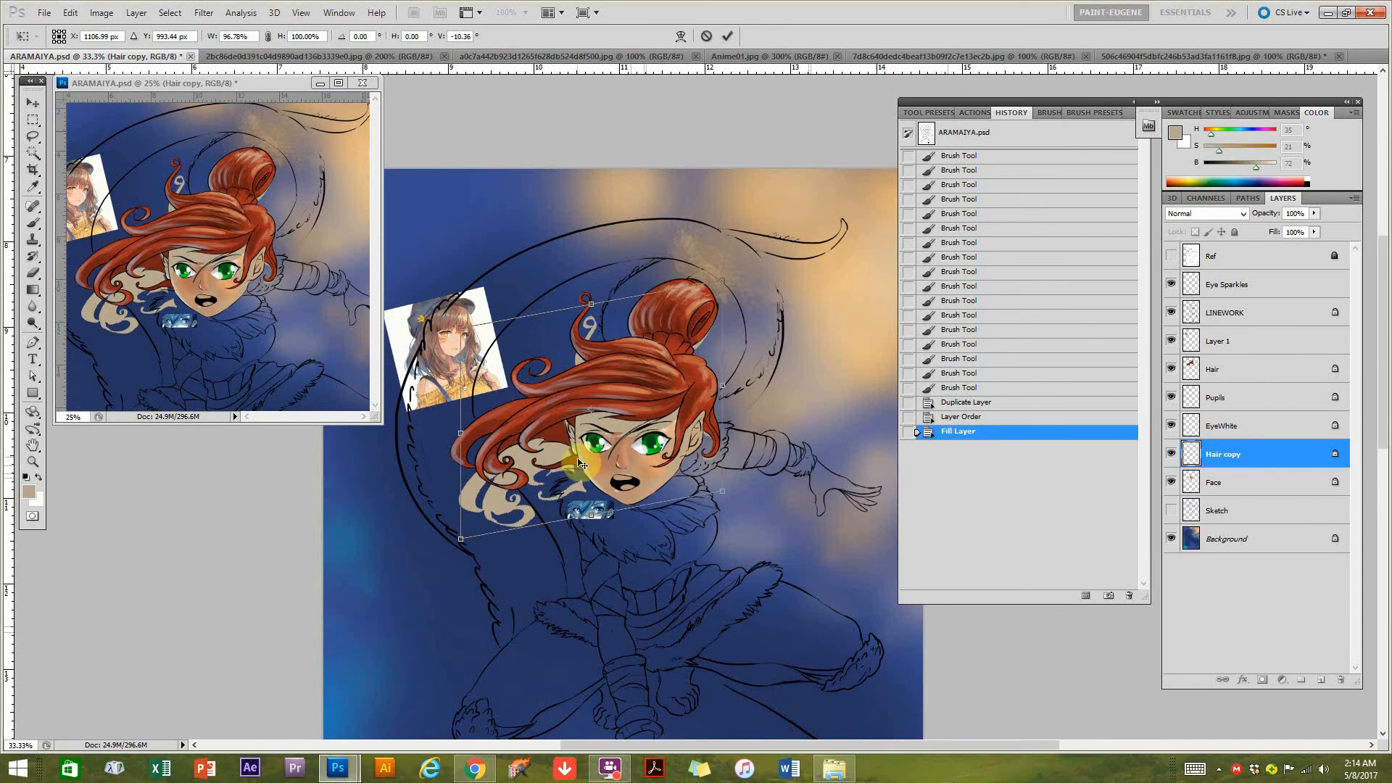
key("Return")
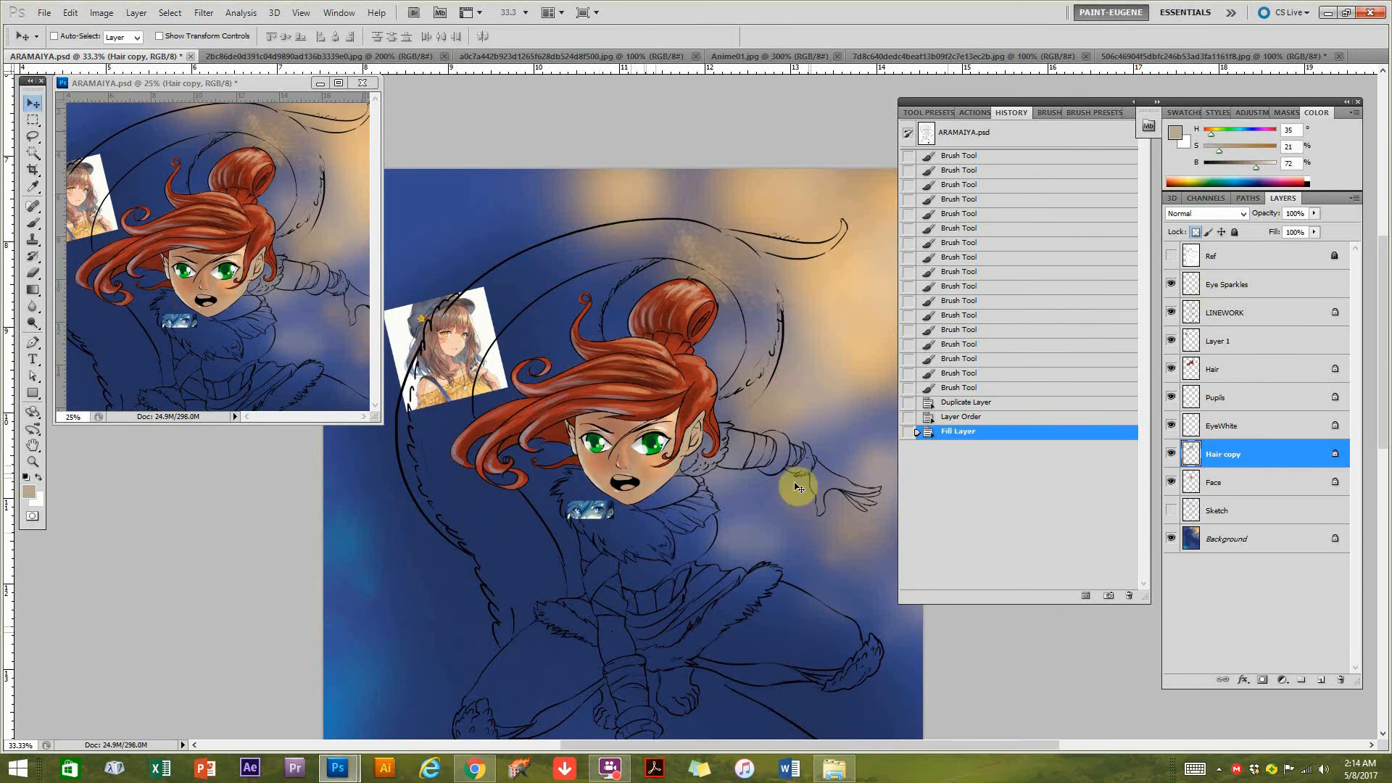
Set the Hair copy layer to Multiply and skew it downward with Free Transform to cast a hair shadow over the face.
left_click(1207, 213)
left_click(1185, 279)
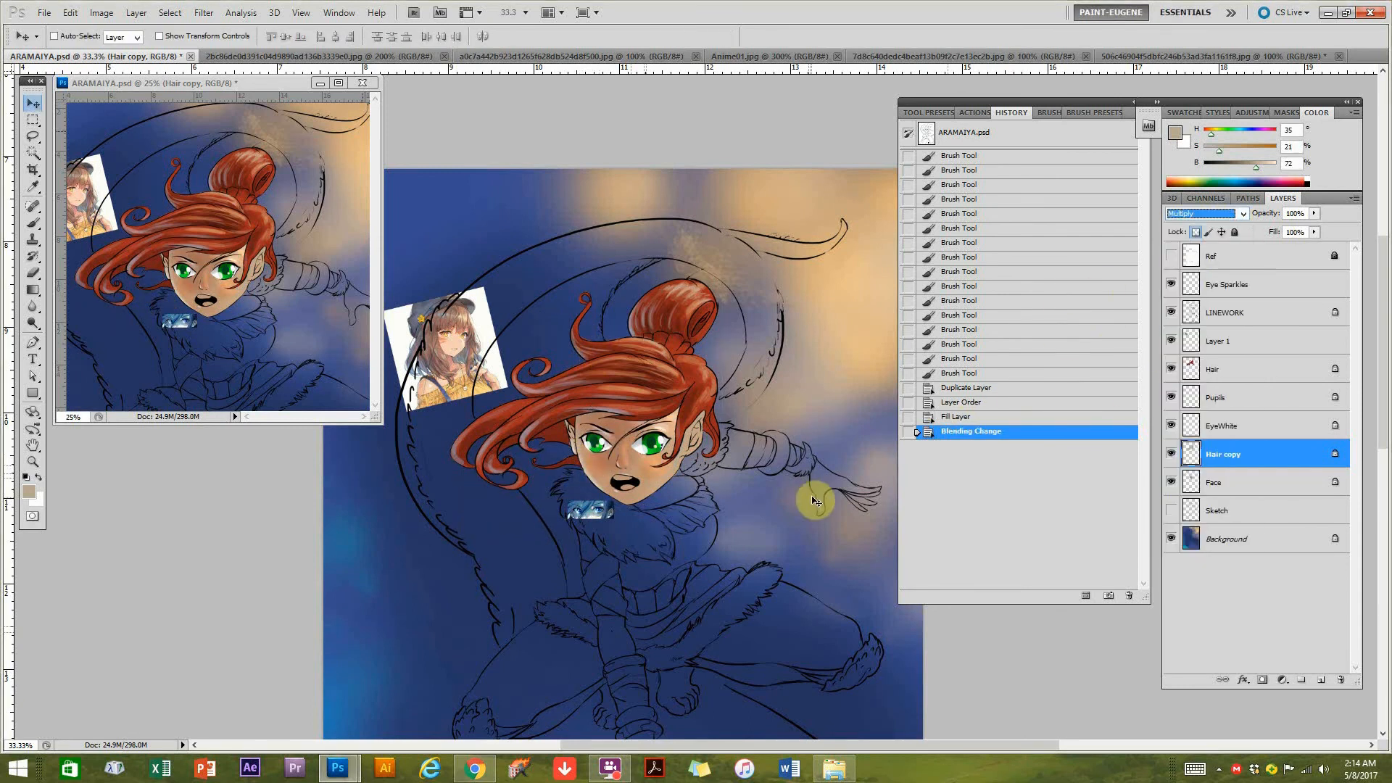
key("ctrl+t")
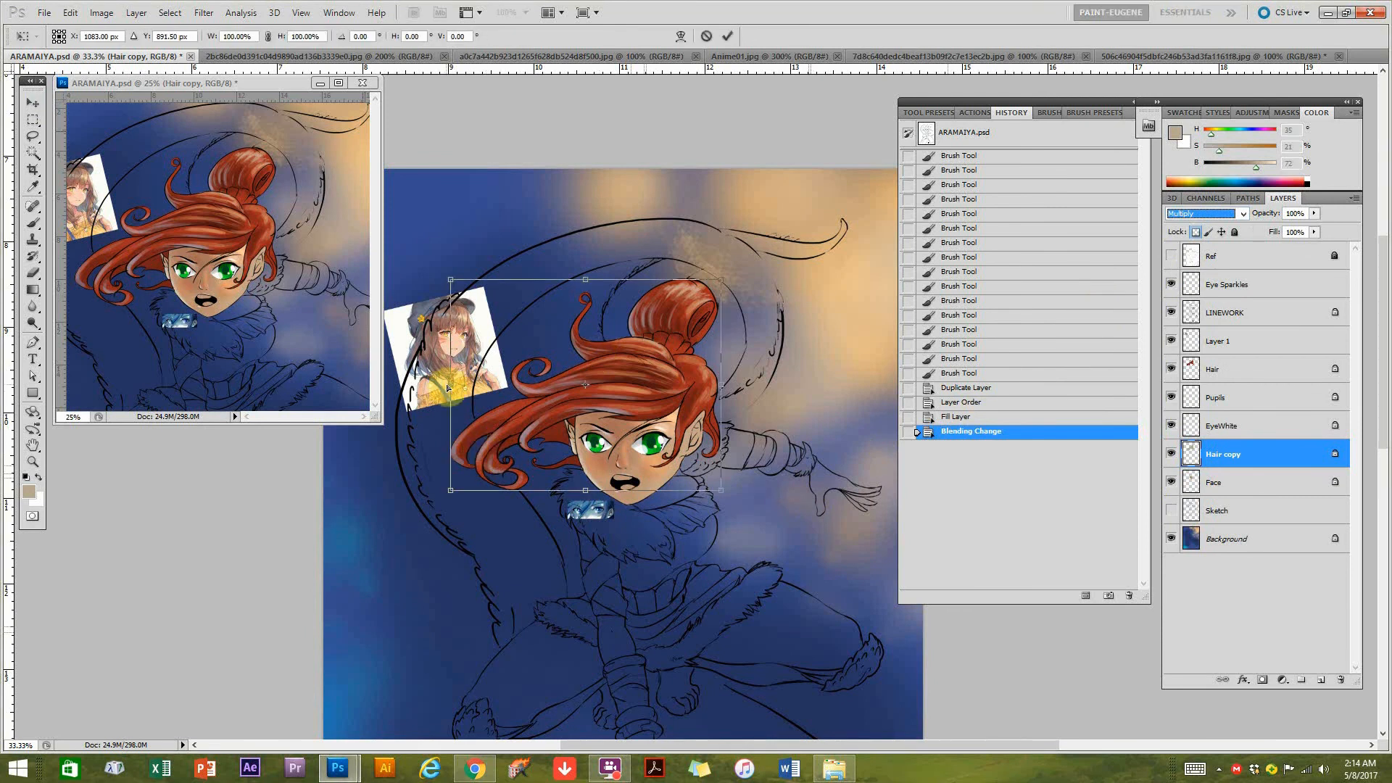
left_click_drag(452, 389, 455, 437)
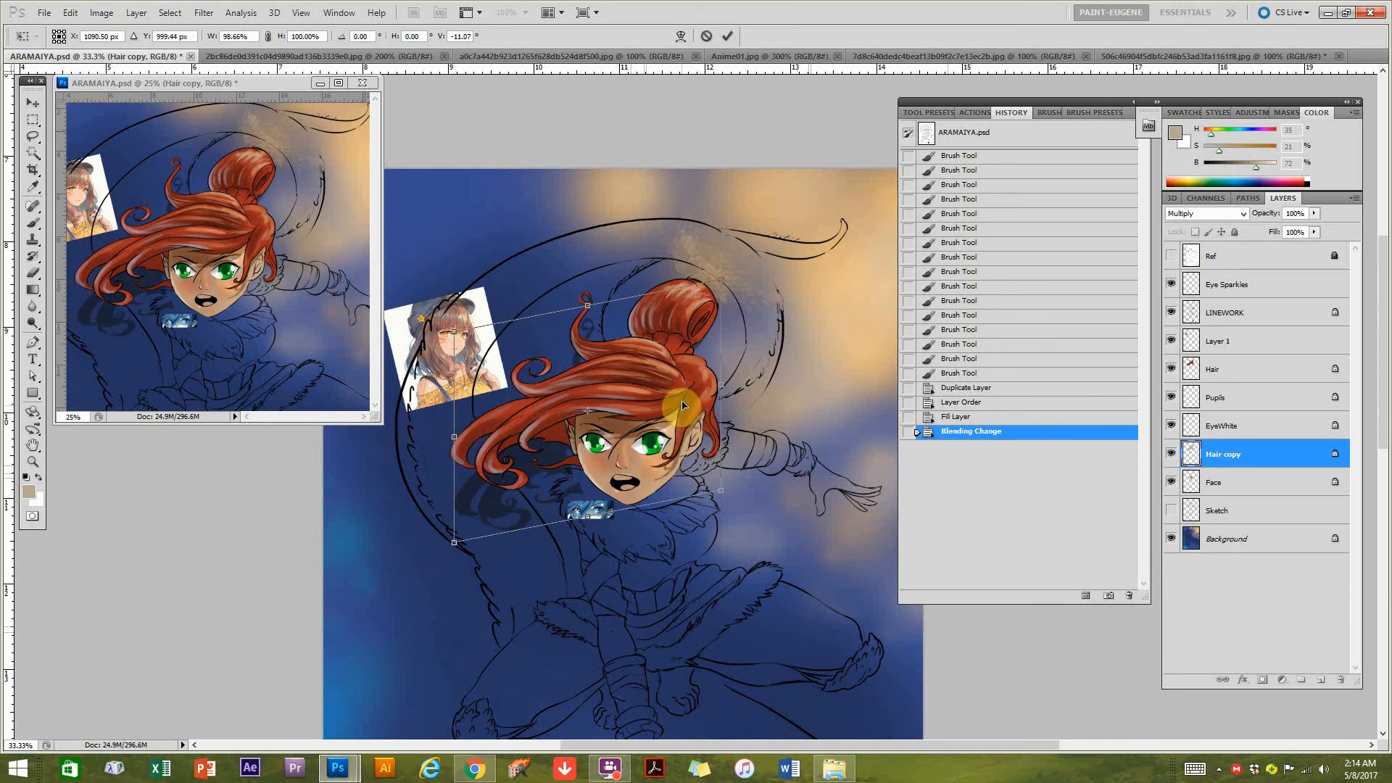
left_click_drag(722, 387, 720, 381)
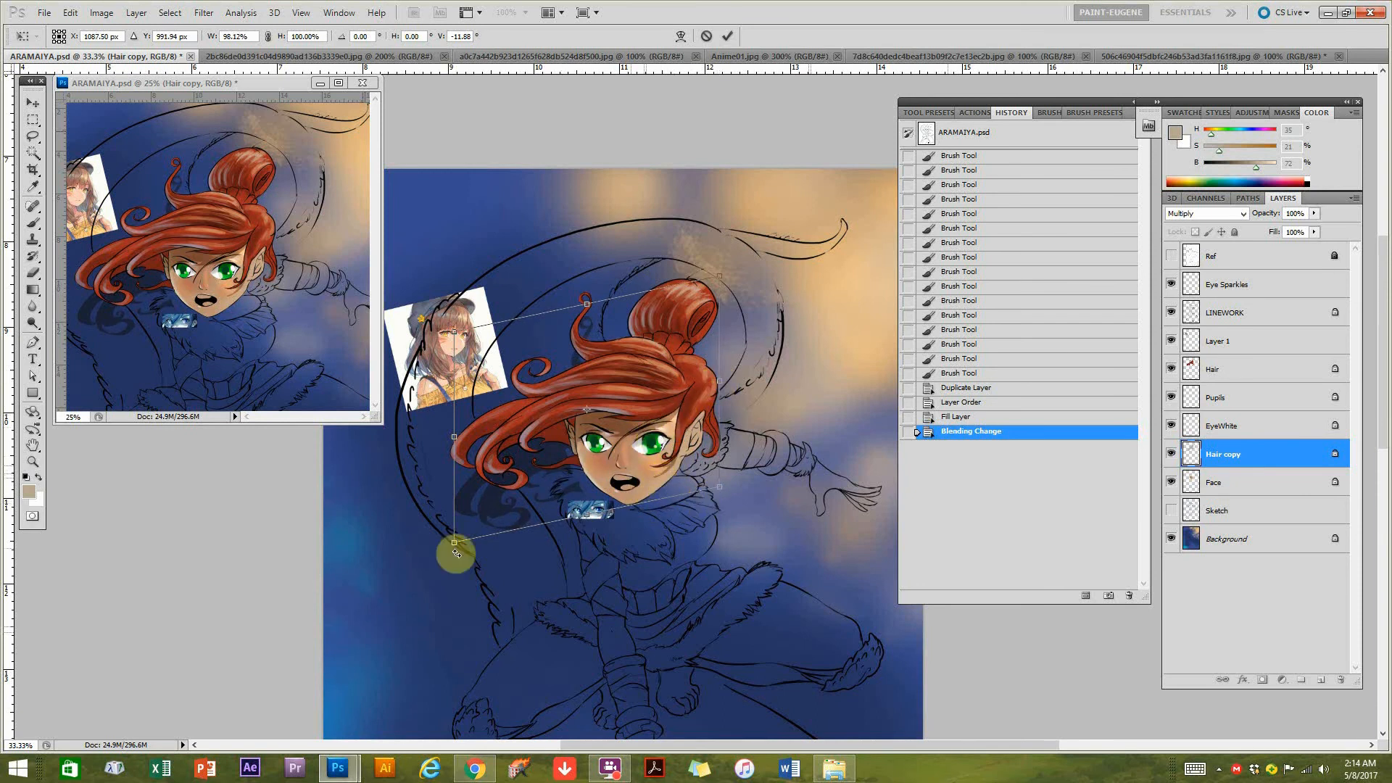
left_click_drag(455, 544, 432, 551)
key("Return")
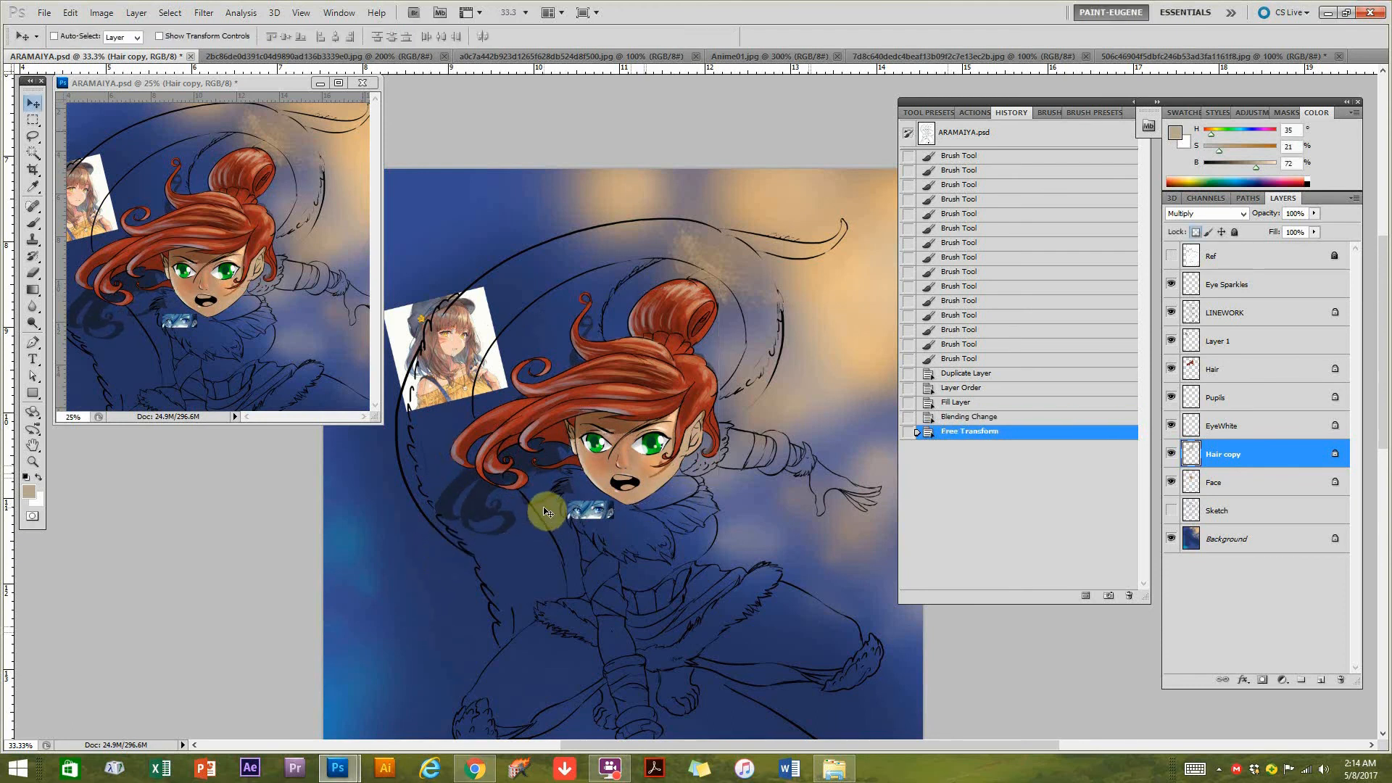
Try clearing the hair shadow outside the Face layer's shape, undo the clearing and deselect.
scroll(616, 486, "up", 1)
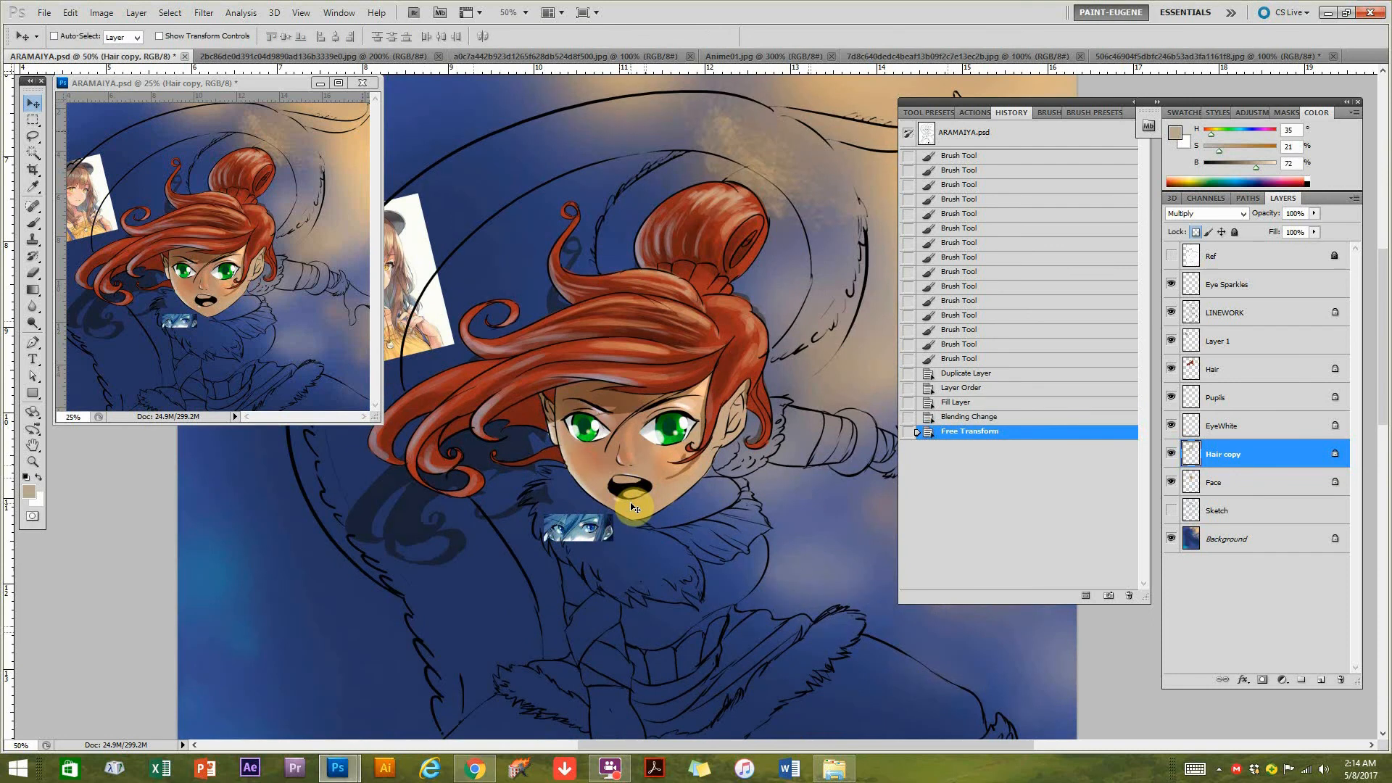
left_click(1193, 485, "ctrl")
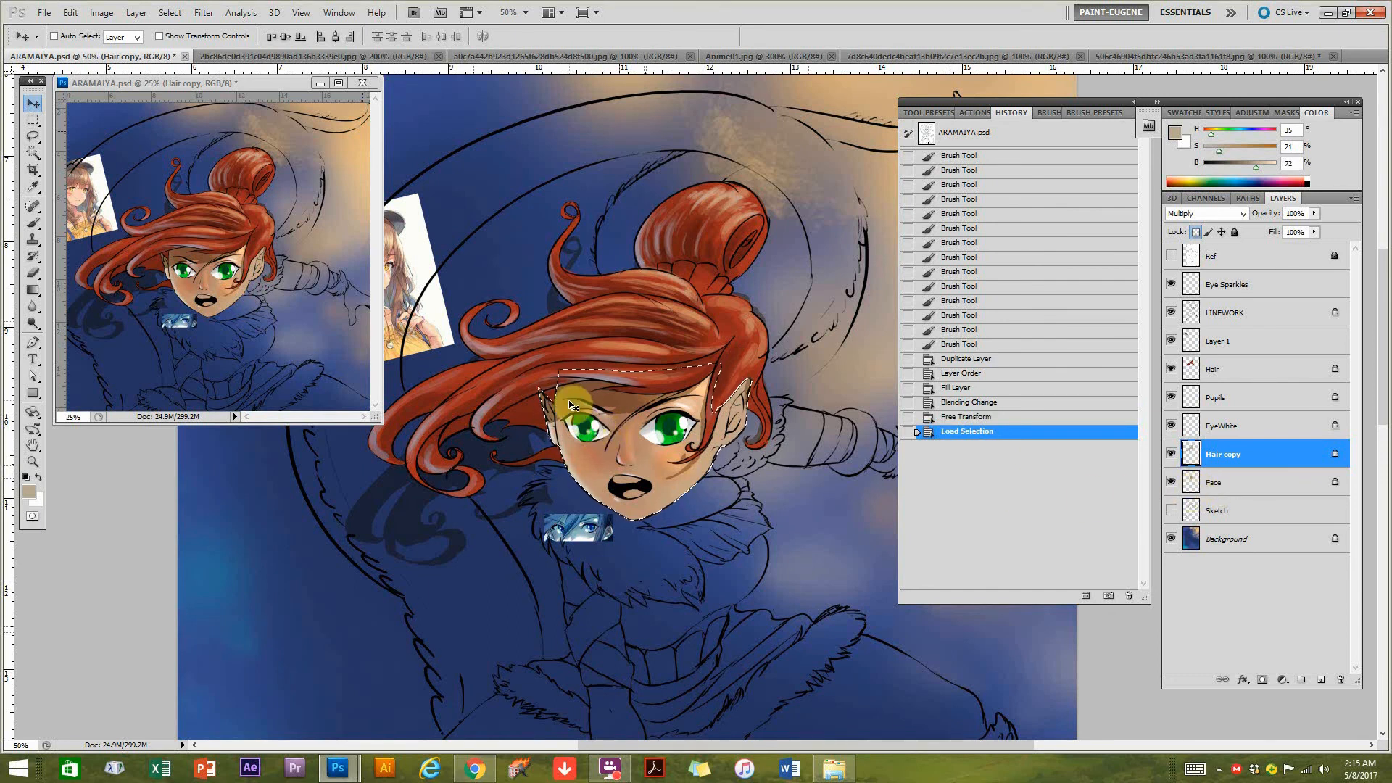
key("ctrl+shift+i")
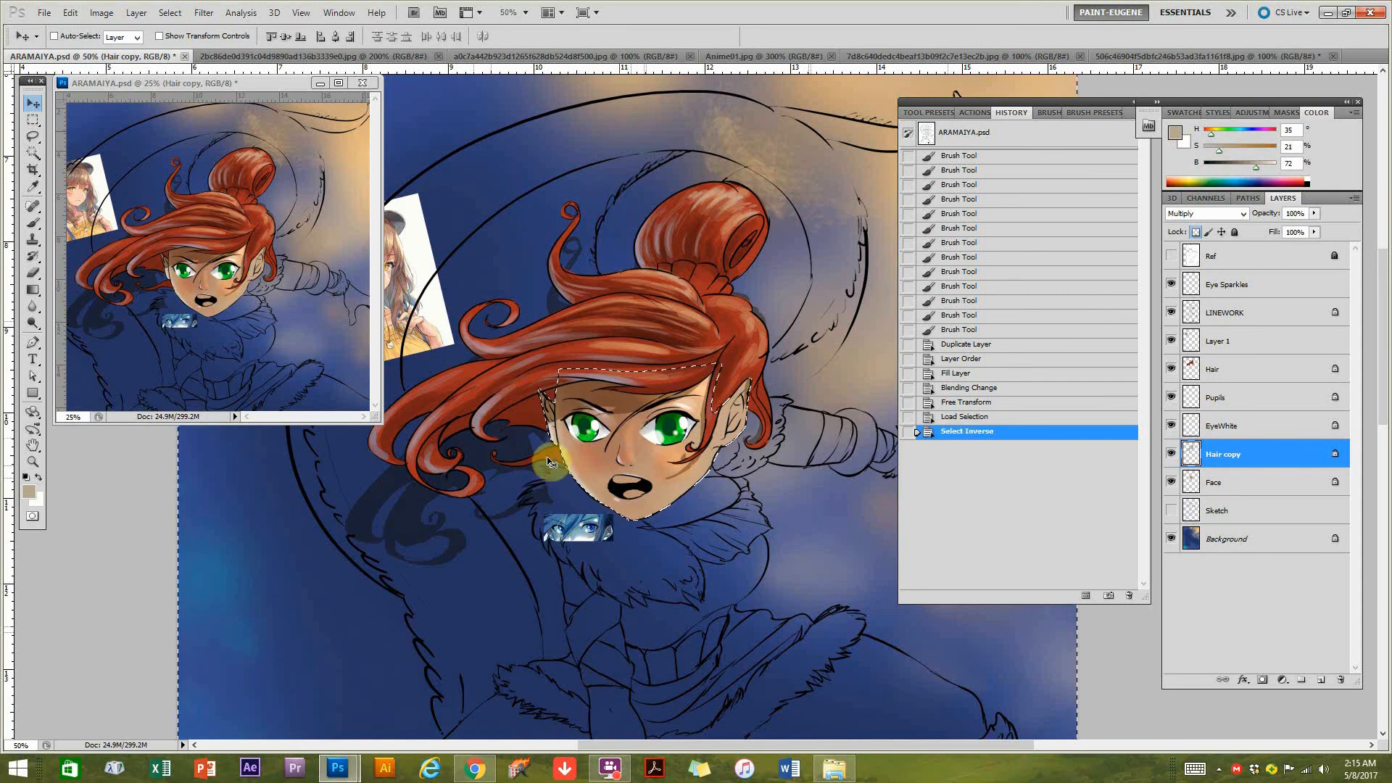
key("Delete")
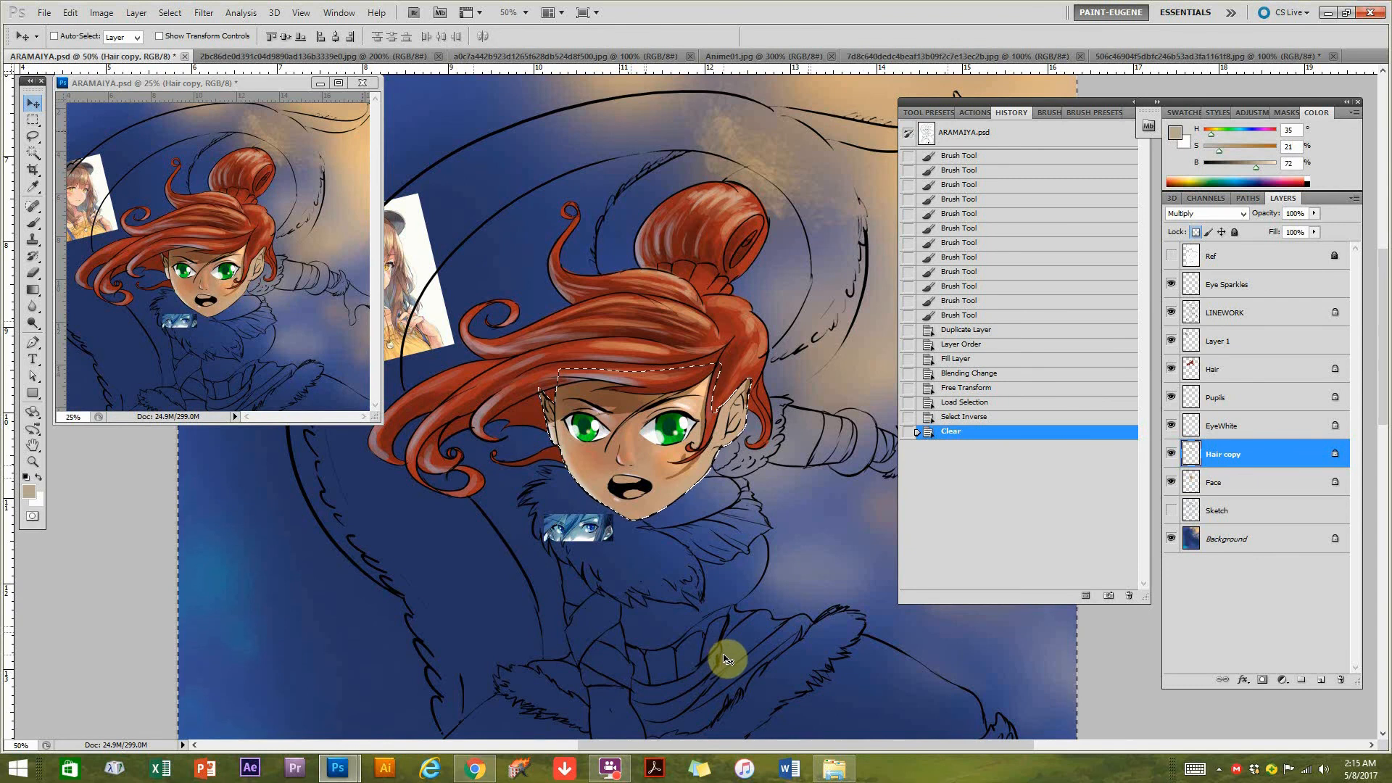
key("ctrl+z")
key("ctrl+d")
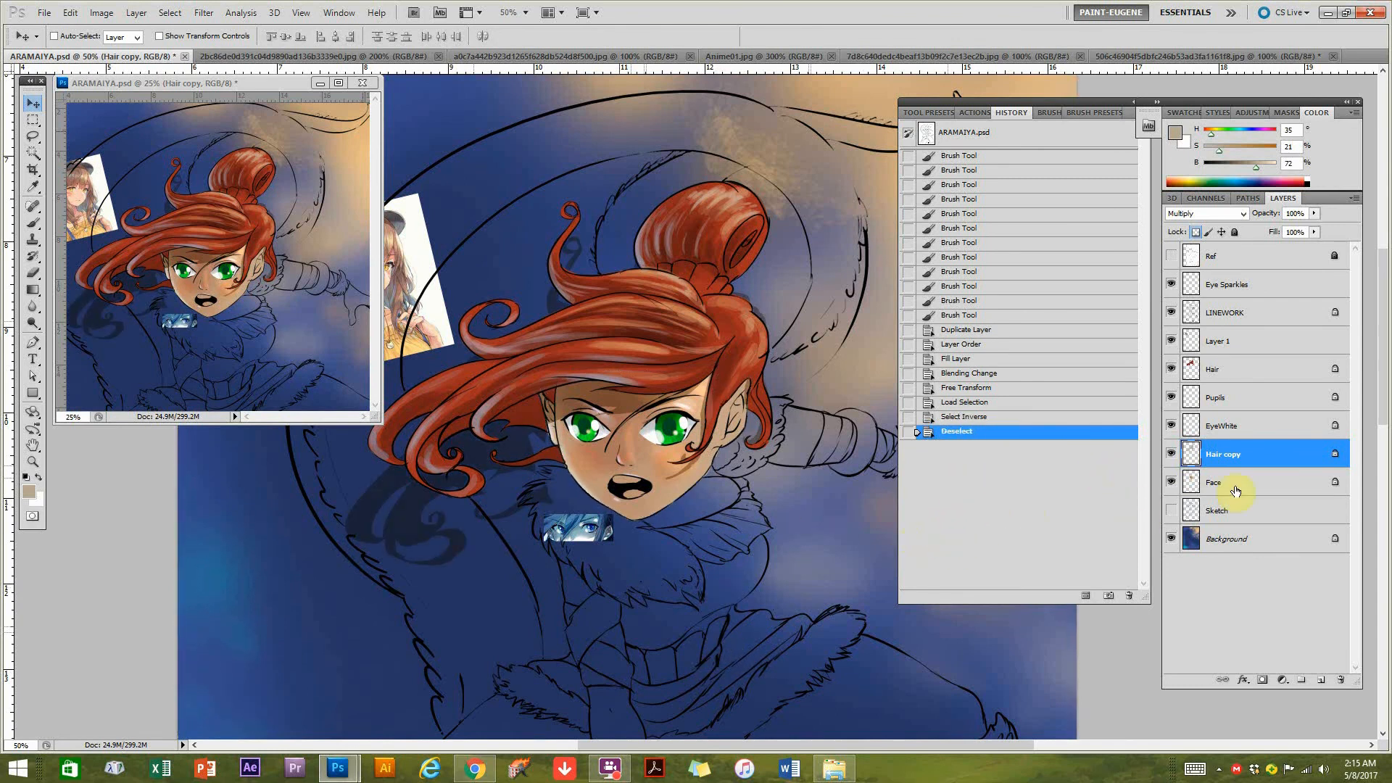
Load the Face layer's shape as a selection, invert it, clear the Hair copy shadow outside the face, and deselect.
left_click(1193, 485, "ctrl")
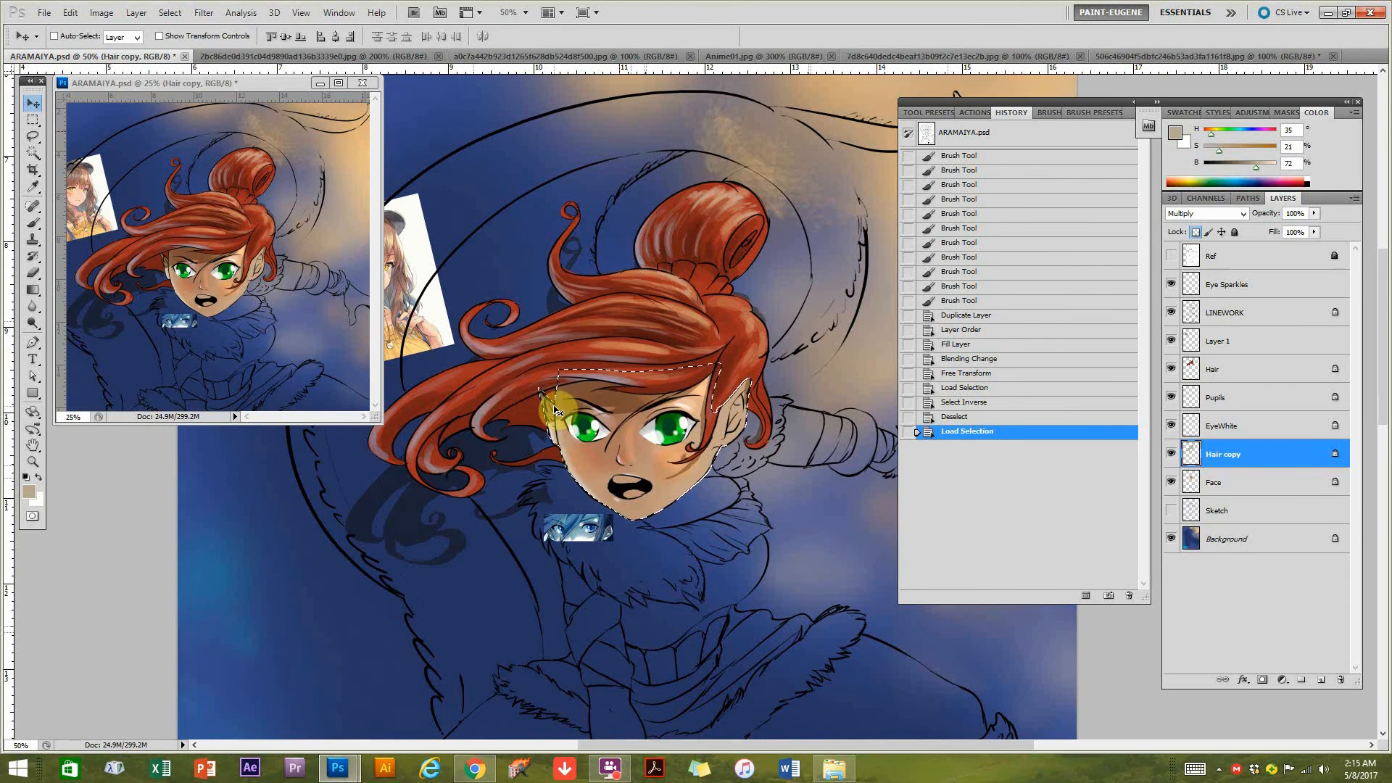
key("ctrl+shift+i")
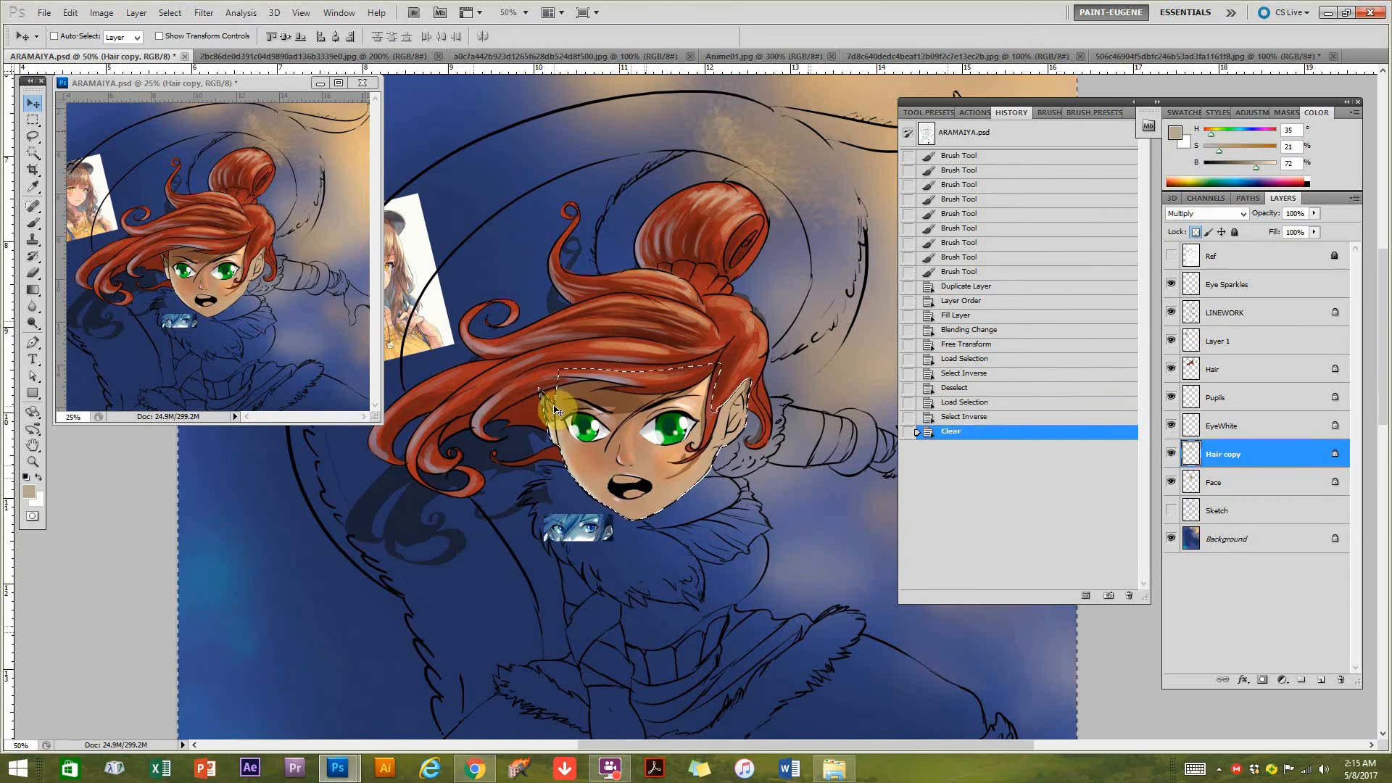
key("Delete")
key("ctrl+d")
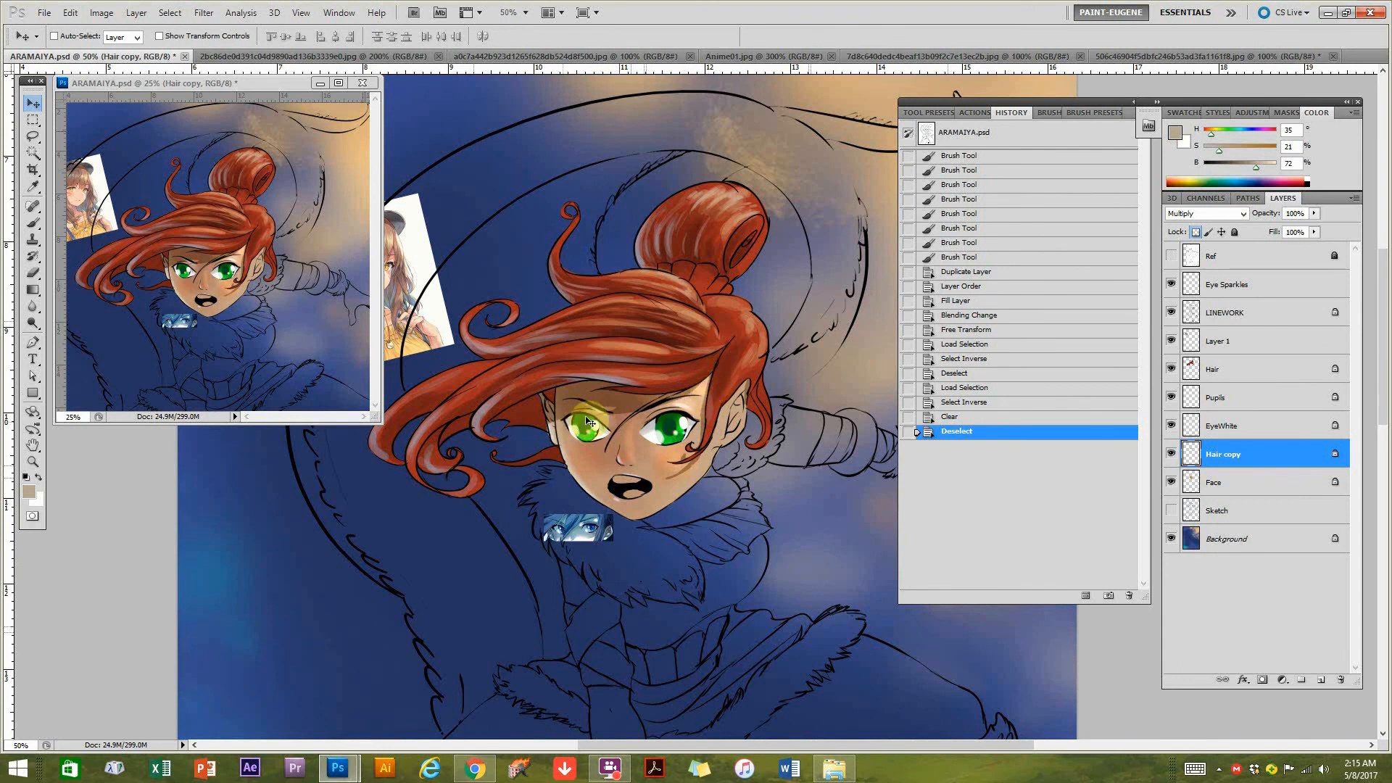
Choose the Blur tool at 50% strength, enlarge it to 80 px, and soften the hair shadow's edges on the upper face.
left_click(33, 306)
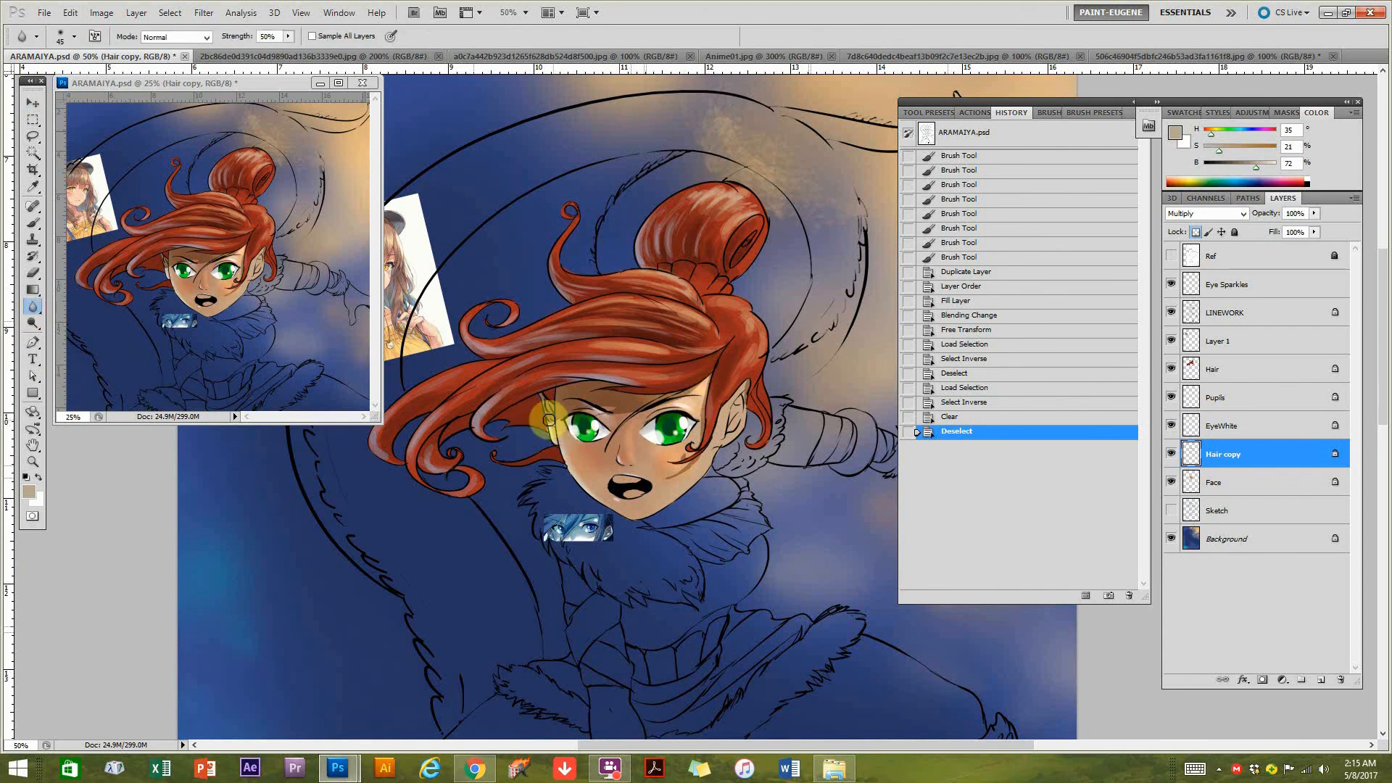
left_click(33, 312)
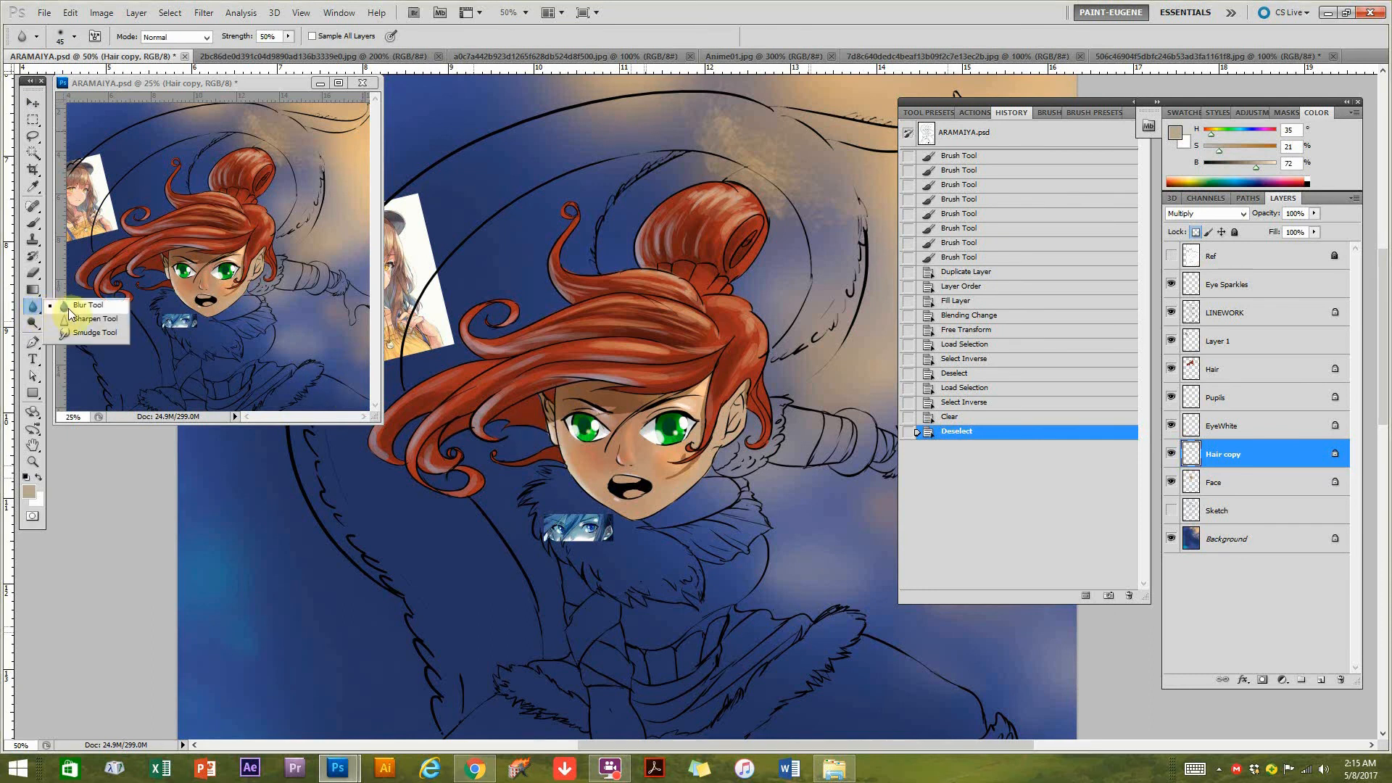
left_click(70, 307)
left_click_drag(609, 445, 613, 434)
key("bracketright")
key("bracketright")
key("bracketright")
key("bracketright")
left_click(583, 450, "ctrl")
left_click(577, 411, "ctrl")
mouse_move(529, 404)
left_mouse_down()
mouse_move(573, 397)
mouse_move(541, 410)
mouse_move(553, 410)
left_mouse_up()
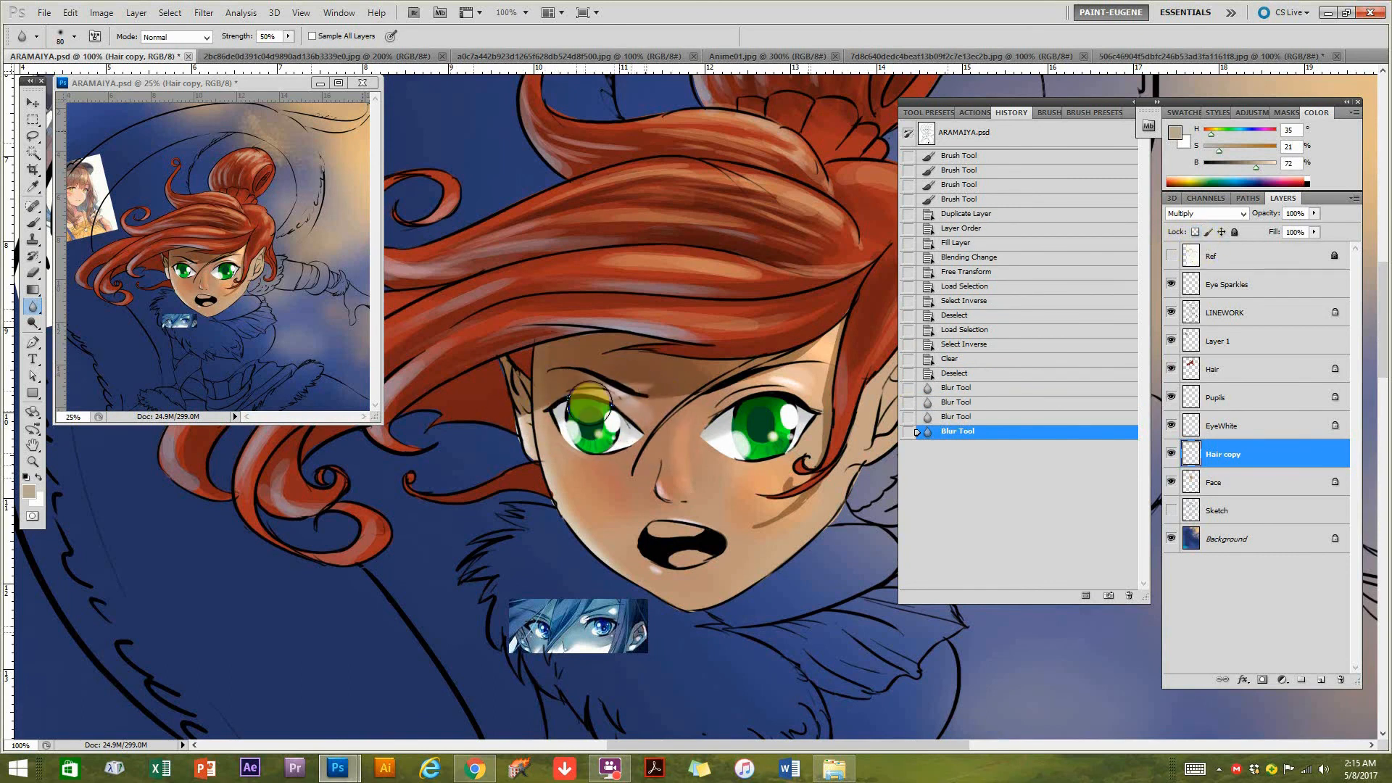
Blur the remaining hair shadow edges above both eyes and around the hair curl on the cheek.
left_click_drag(580, 406, 591, 401)
left_click_drag(591, 401, 566, 407)
left_click_drag(836, 340, 816, 341)
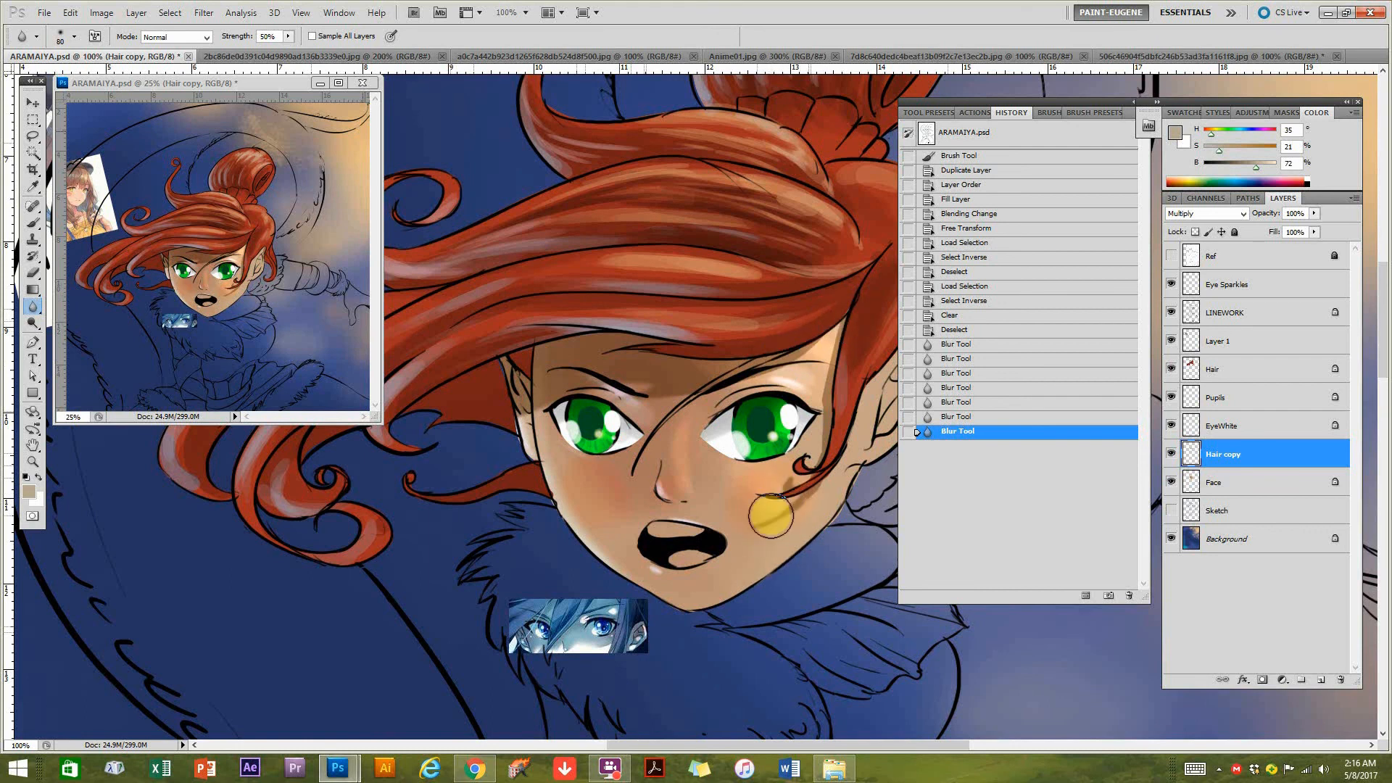
mouse_move(814, 470)
left_mouse_down()
mouse_move(827, 458)
mouse_move(777, 519)
mouse_move(801, 461)
left_mouse_up()
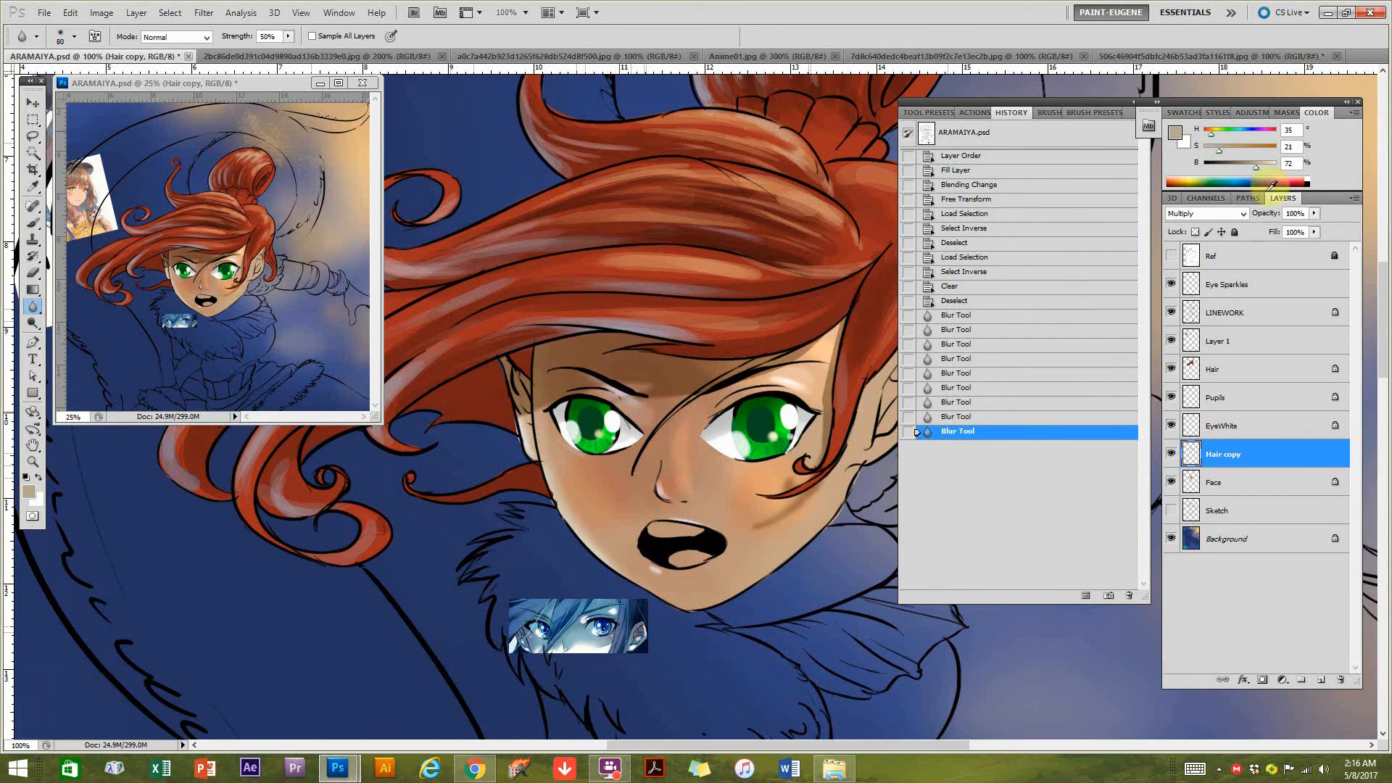
Darken the Hair copy shadow across the forehead using the Brush tool in Multiply mode at 21% opacity, enlarged to 175 px.
left_click(33, 222)
left_click(172, 44)
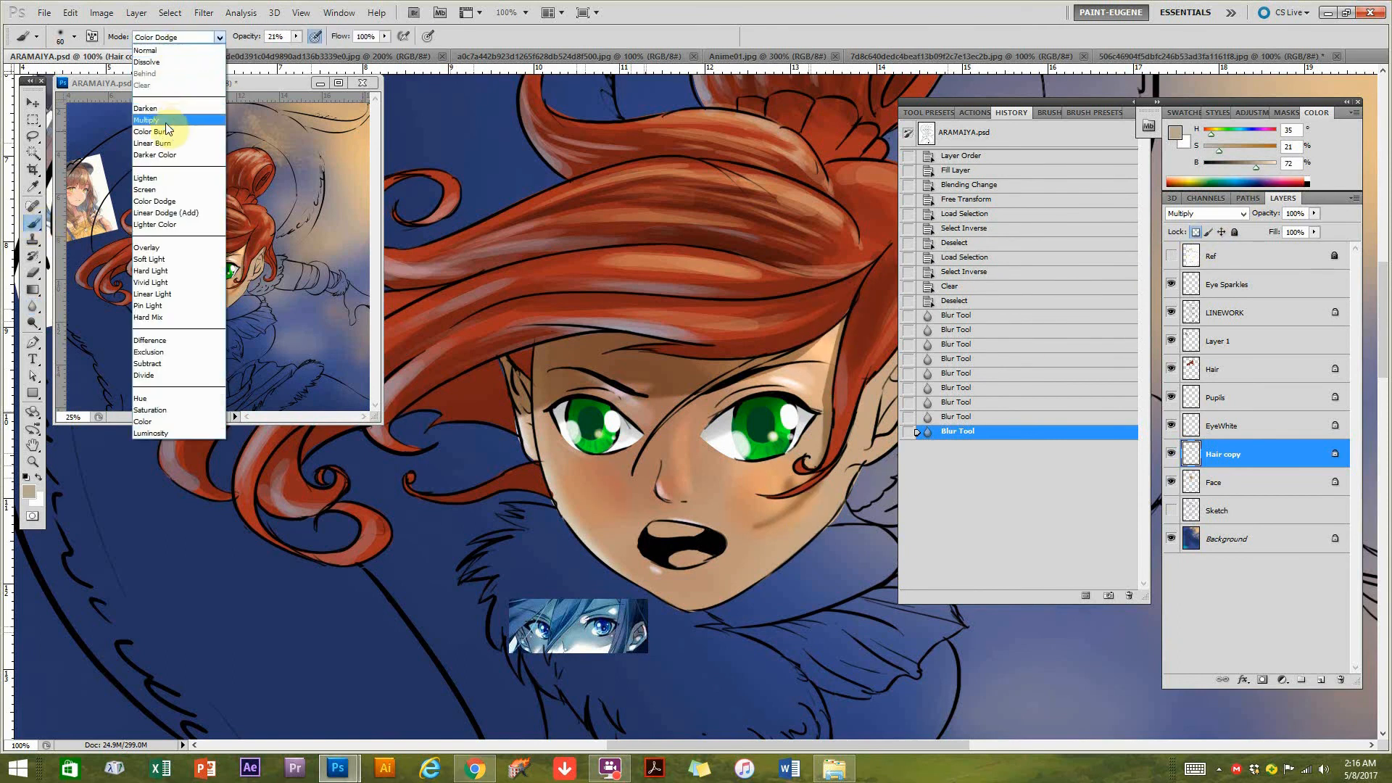
left_click(171, 117)
mouse_move(838, 318)
left_mouse_down()
mouse_move(847, 296)
mouse_move(819, 337)
mouse_move(776, 360)
left_mouse_up()
key("bracketright")
key("bracketright")
key("bracketright")
key("bracketright")
key("bracketright")
key("bracketright")
key("bracketright")
left_click_drag(822, 317, 690, 364)
left_click(800, 445, "alt")
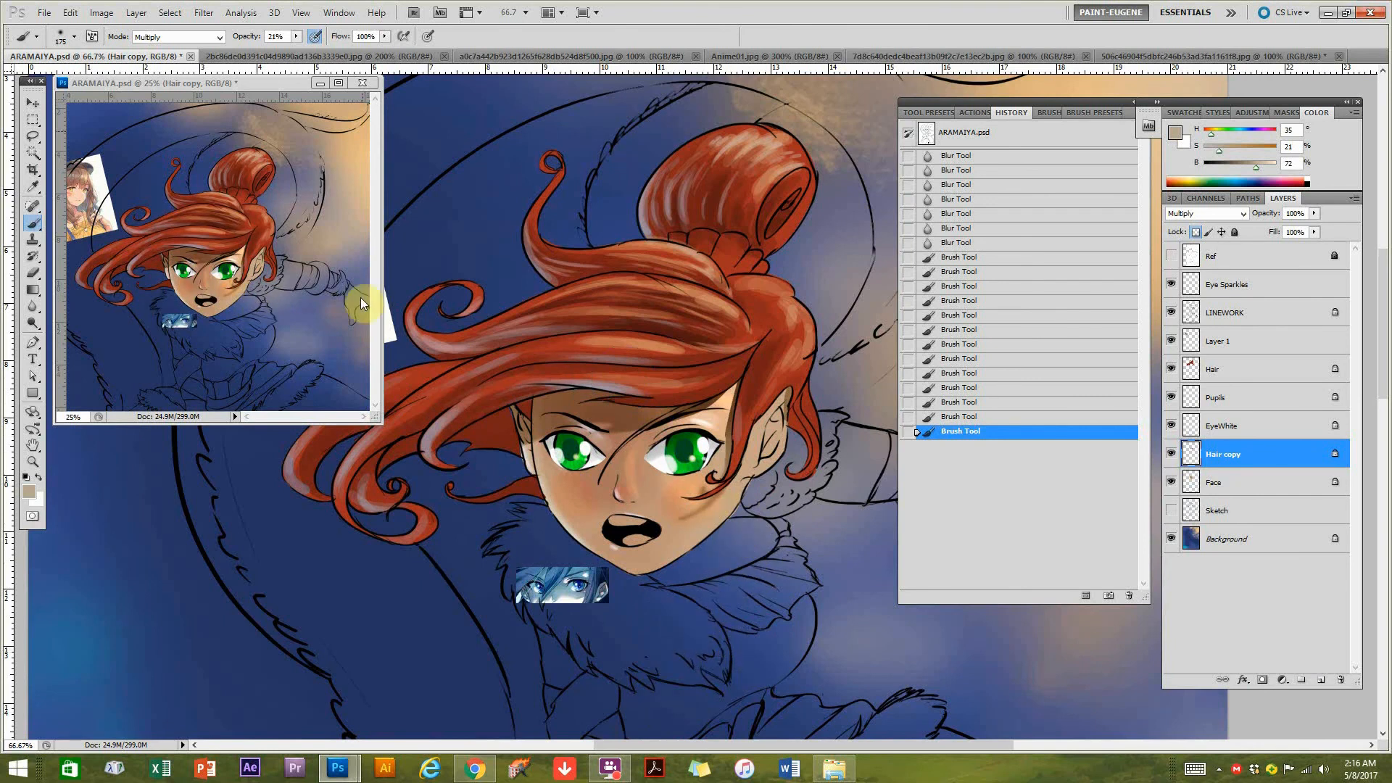
left_click(622, 545, "ctrl")
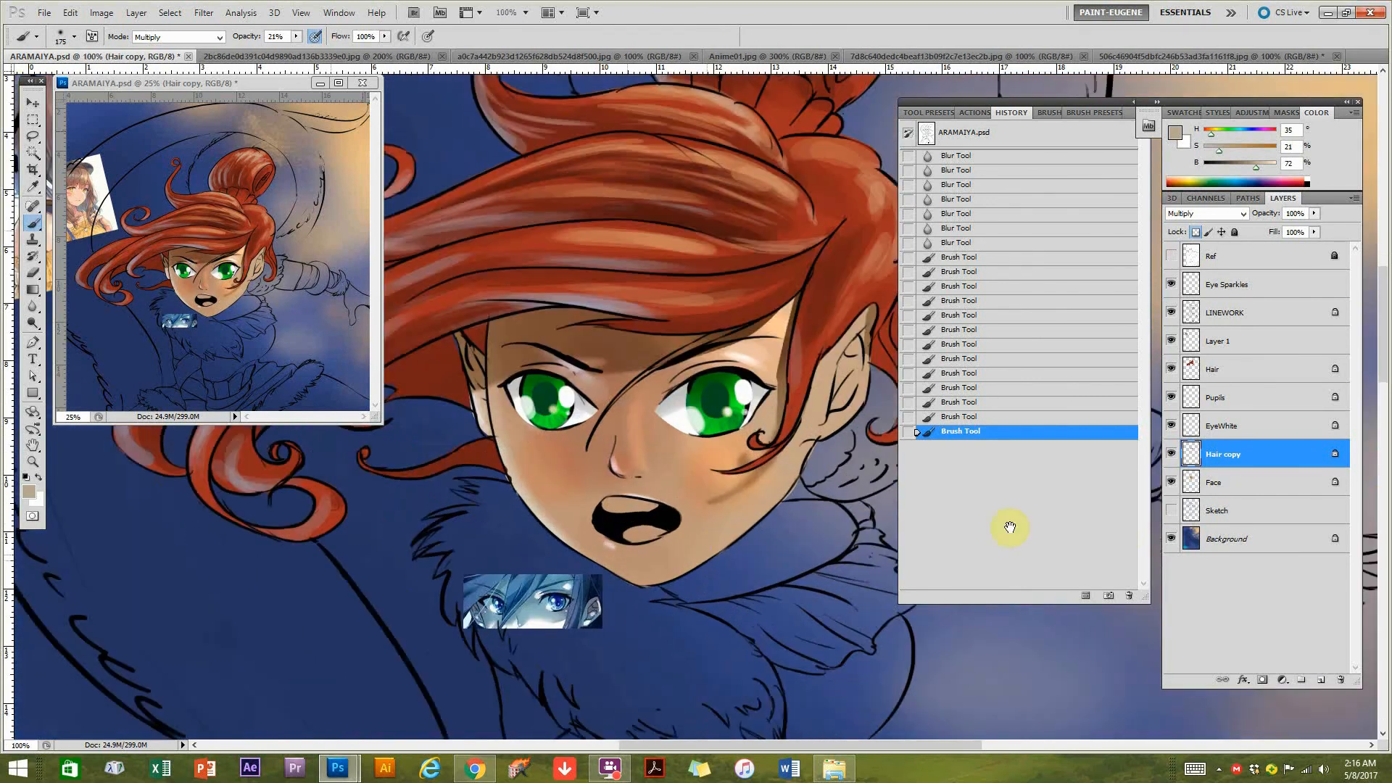
On the Face layer, paint the upper teeth white with a 30 px Normal-mode brush at 100% opacity.
left_click(1215, 493)
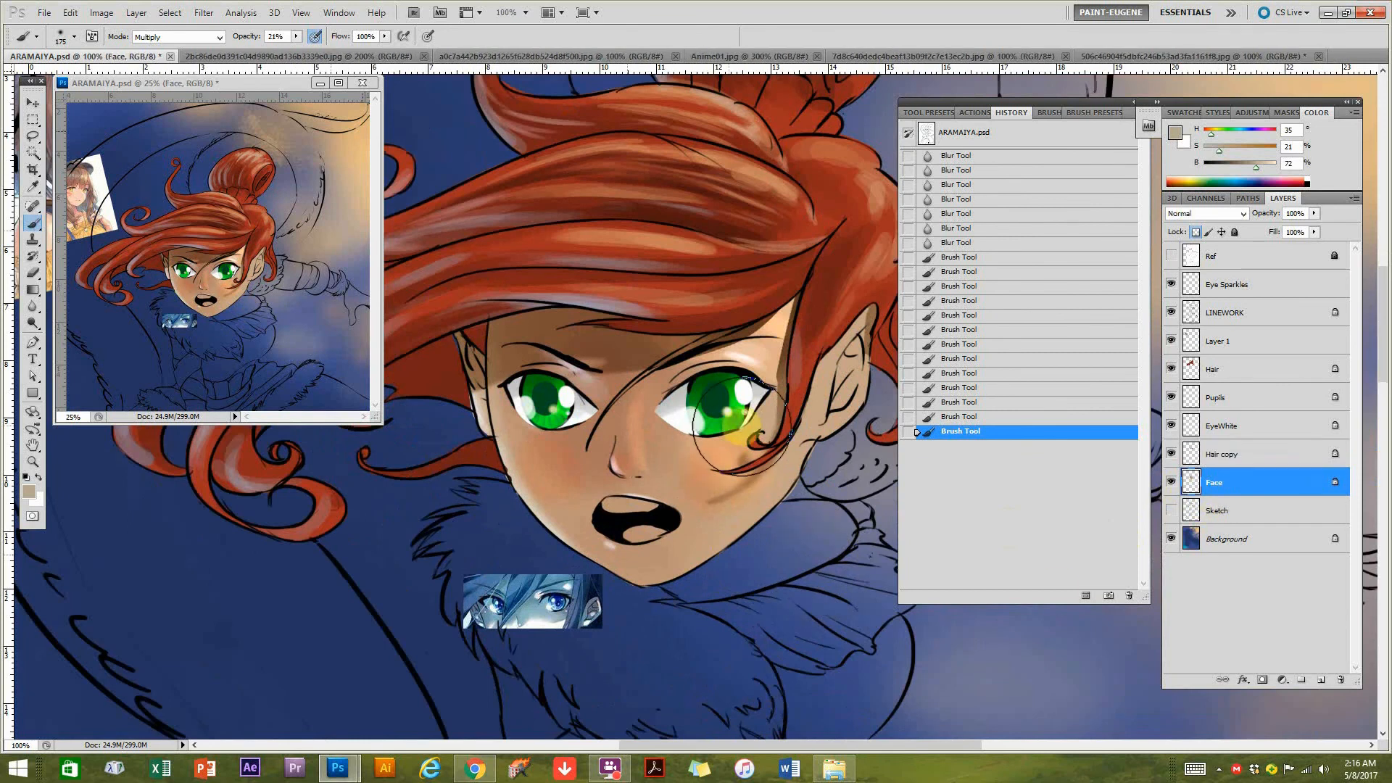
key("bracketleft")
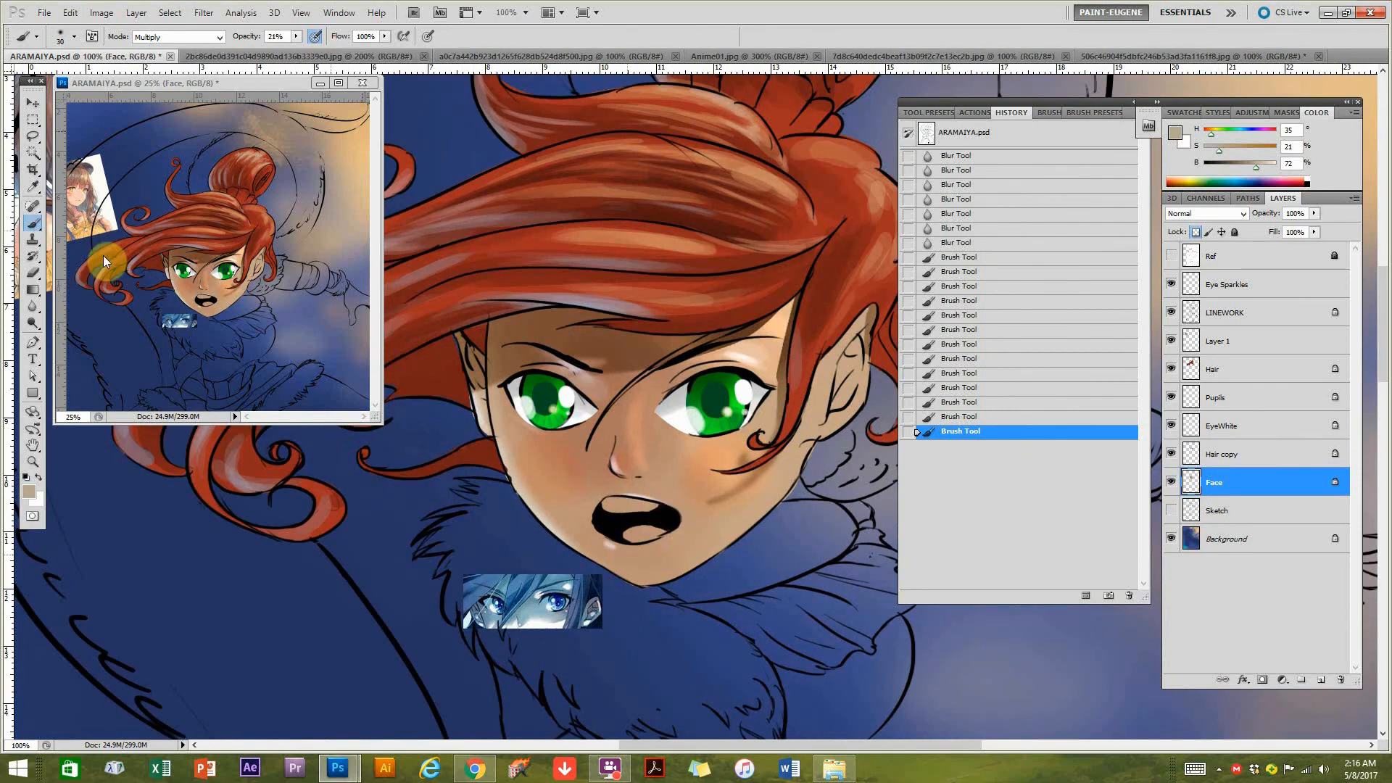
left_click(181, 36)
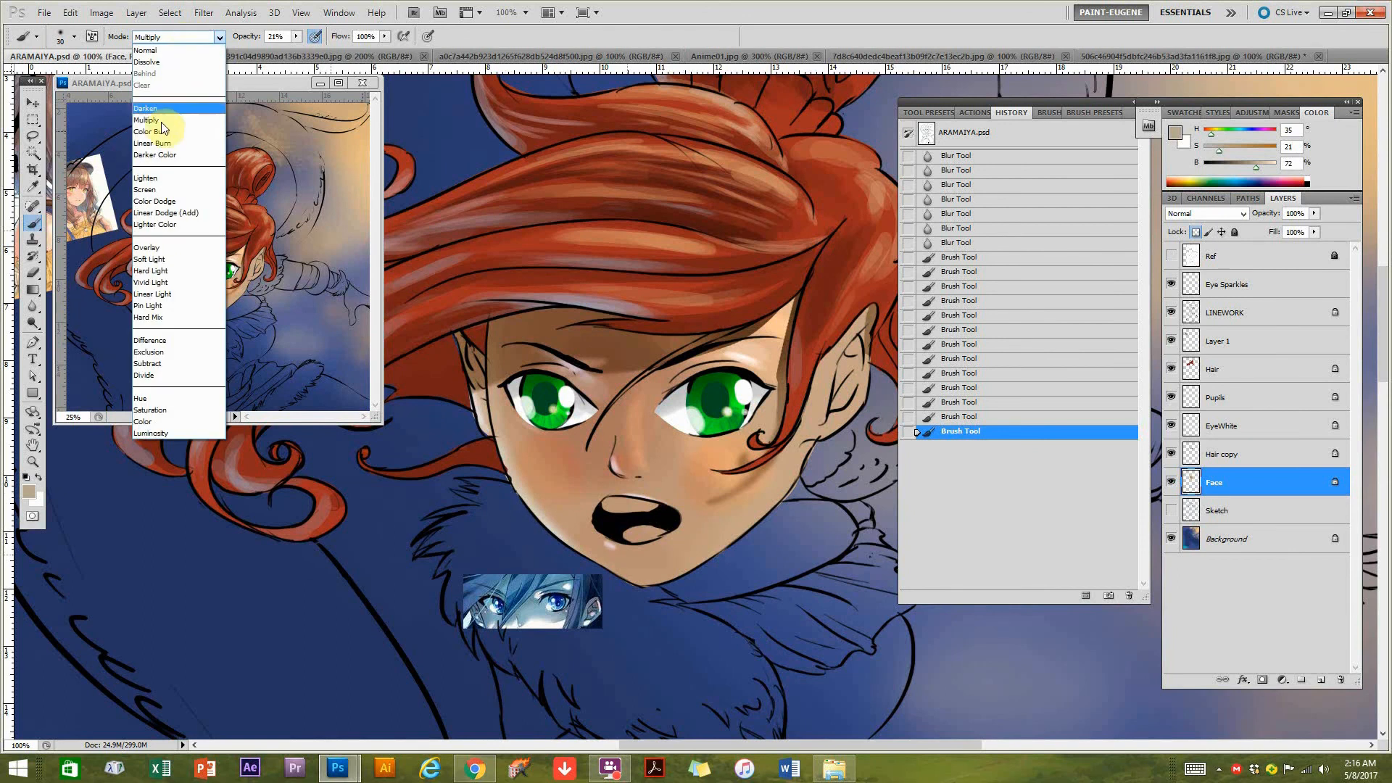
left_click(161, 45)
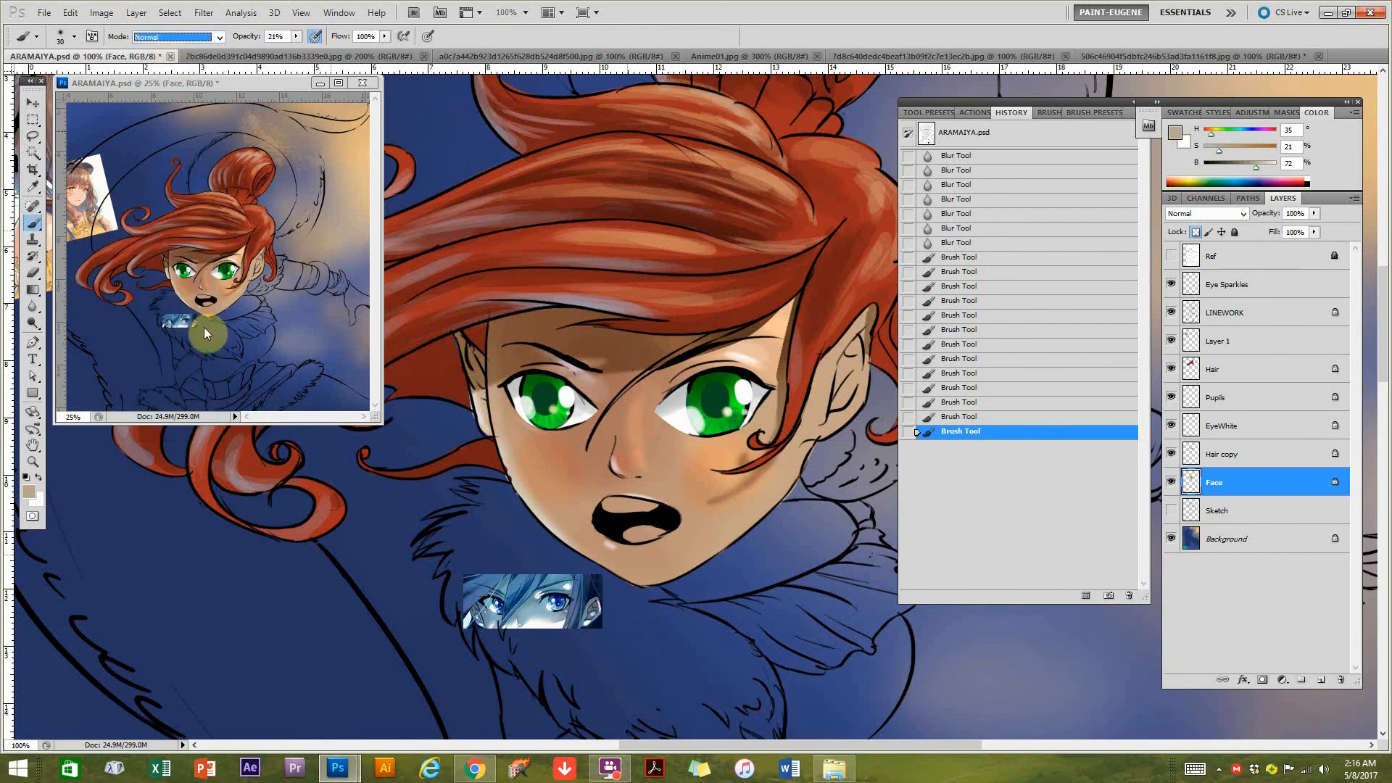
left_click(1307, 178)
left_click_drag(618, 511, 653, 514)
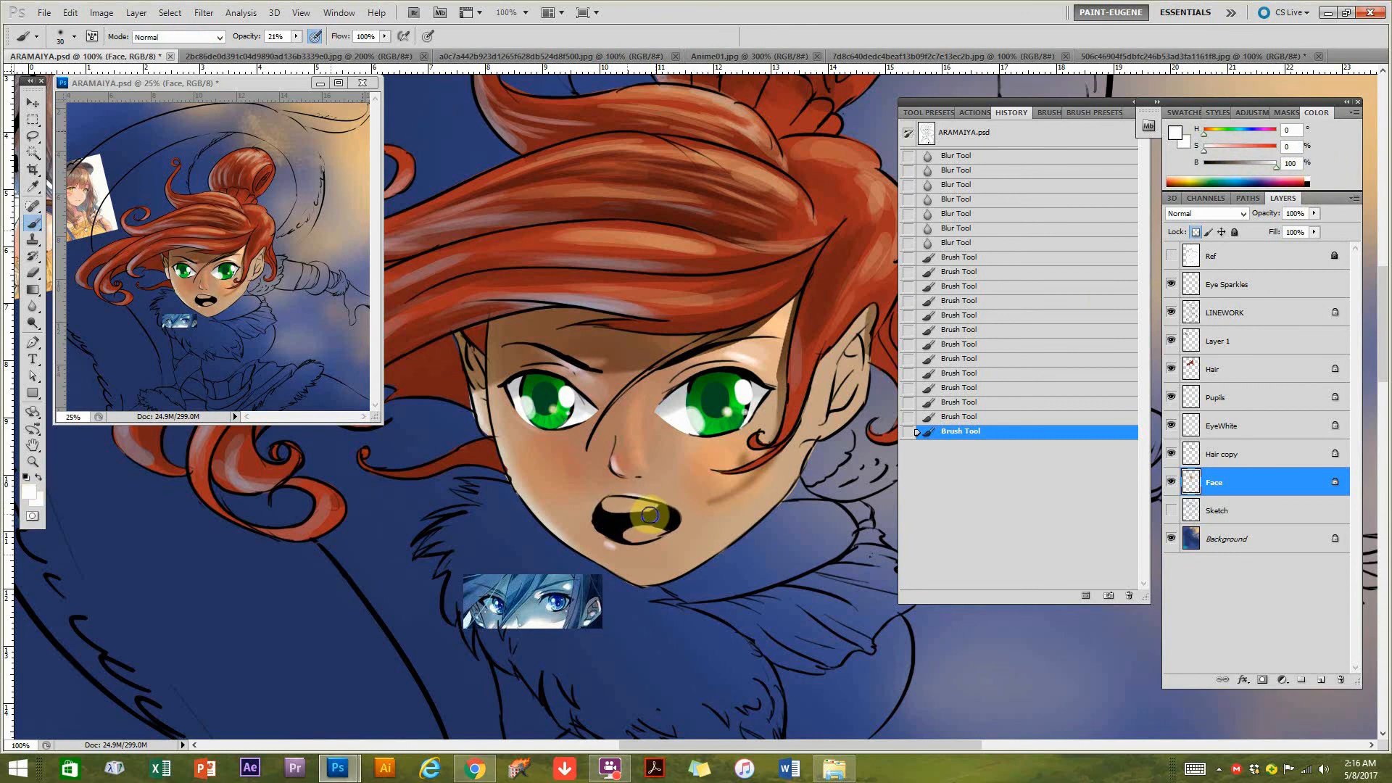
left_click_drag(295, 35, 405, 56)
mouse_move(609, 506)
left_mouse_down()
mouse_move(656, 513)
mouse_move(613, 509)
mouse_move(624, 519)
left_mouse_up()
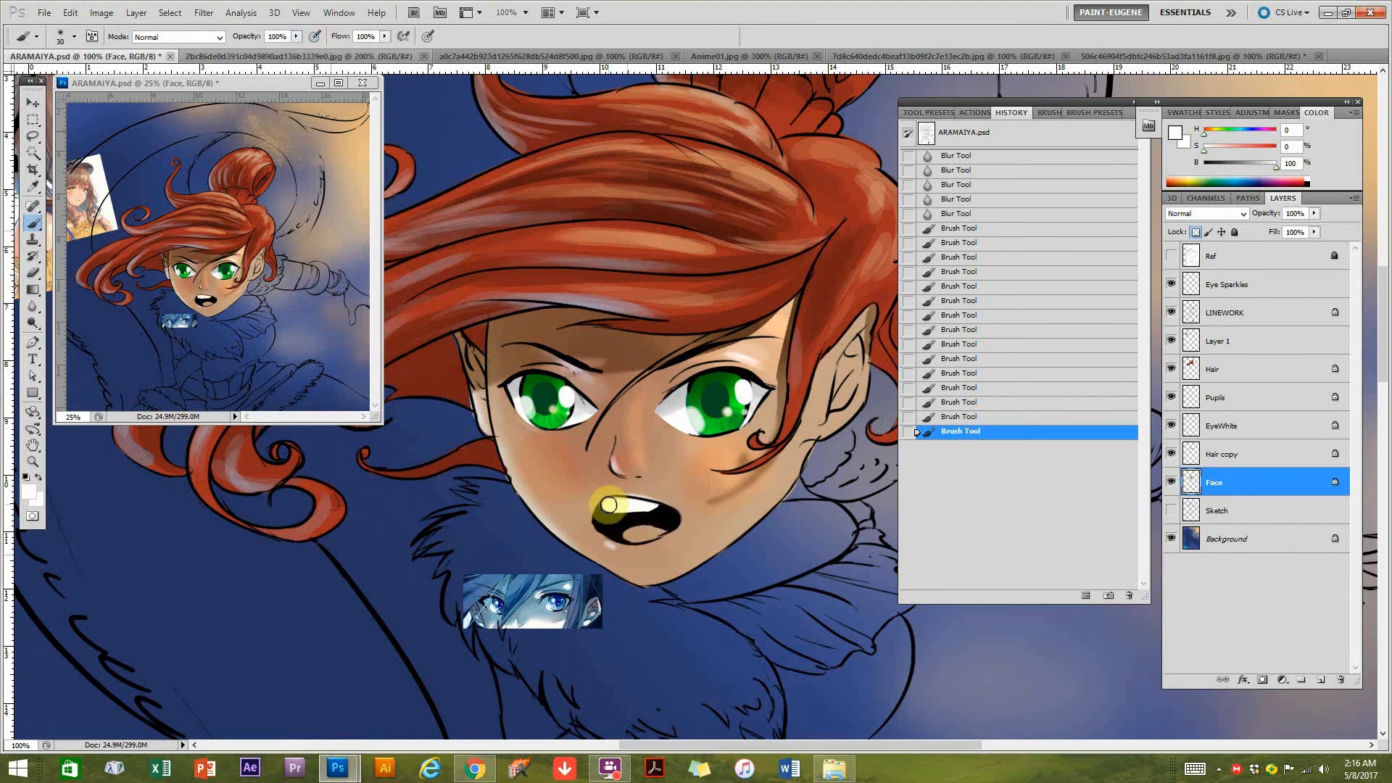
Shade the upper teeth with grey at 76% brightness, then brighten them with a near-white at 94% brightness.
left_click(1258, 164)
left_click(640, 497)
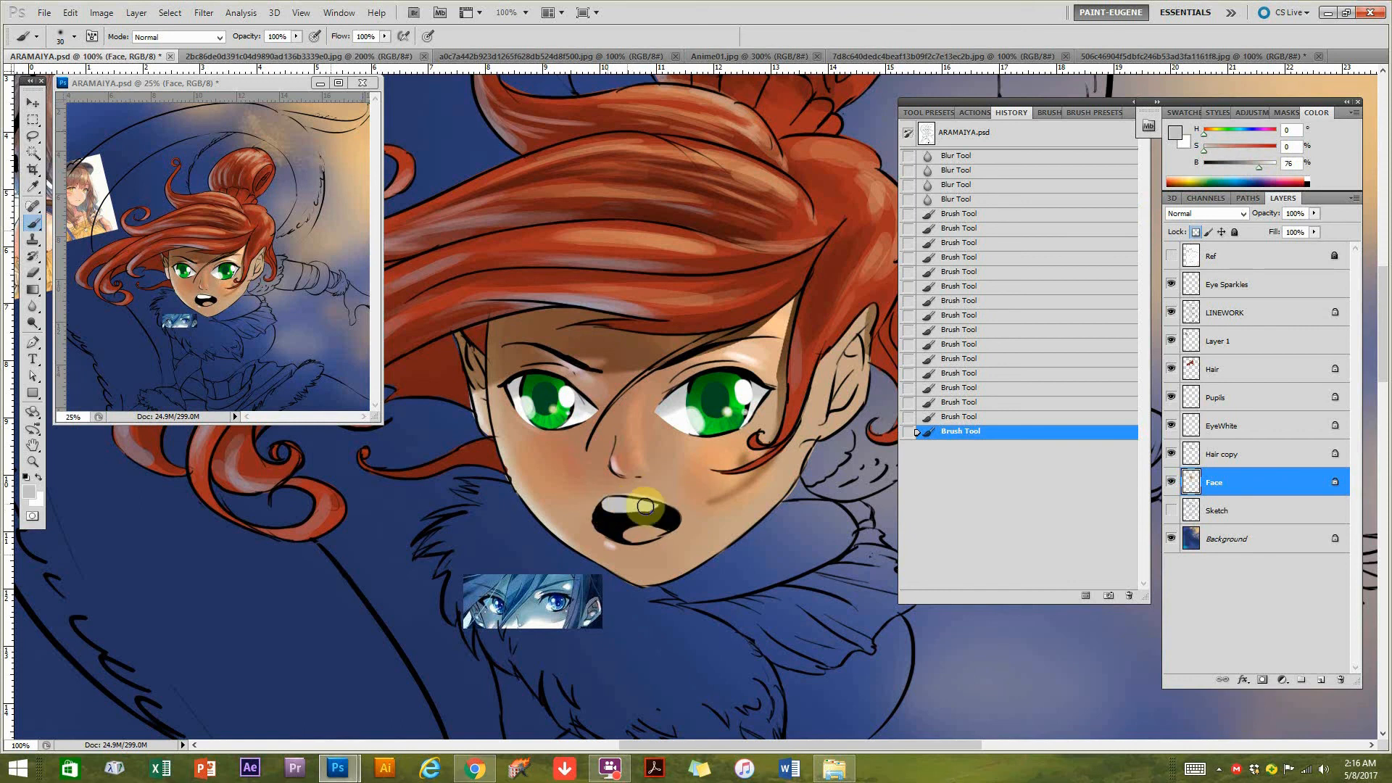
left_click(636, 510)
left_click(1272, 164)
left_click(615, 517)
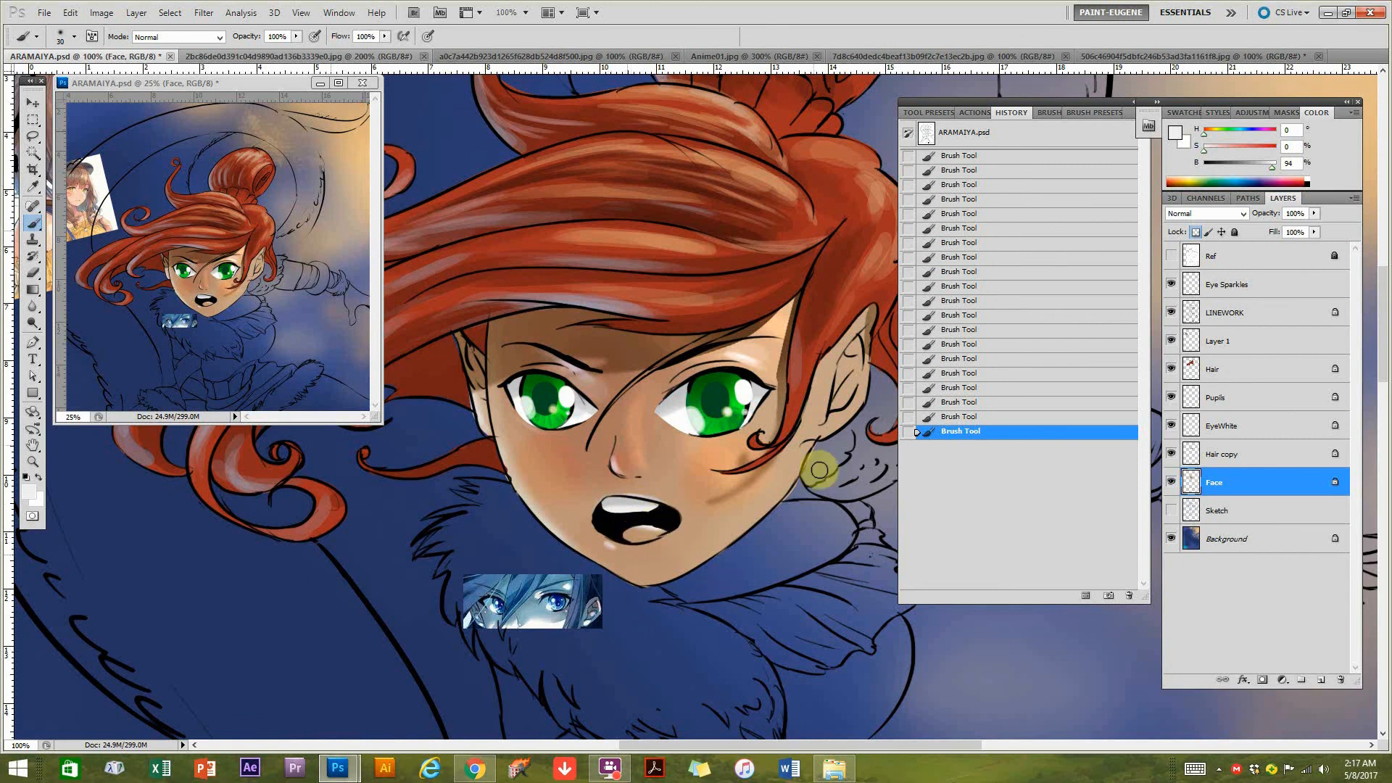
Paint the tongue muted red (H 0, S 38, B 72) and add highlights to it with a Color Dodge brush at 19% opacity.
left_click_drag(1225, 148, 1202, 134)
left_click(1209, 133)
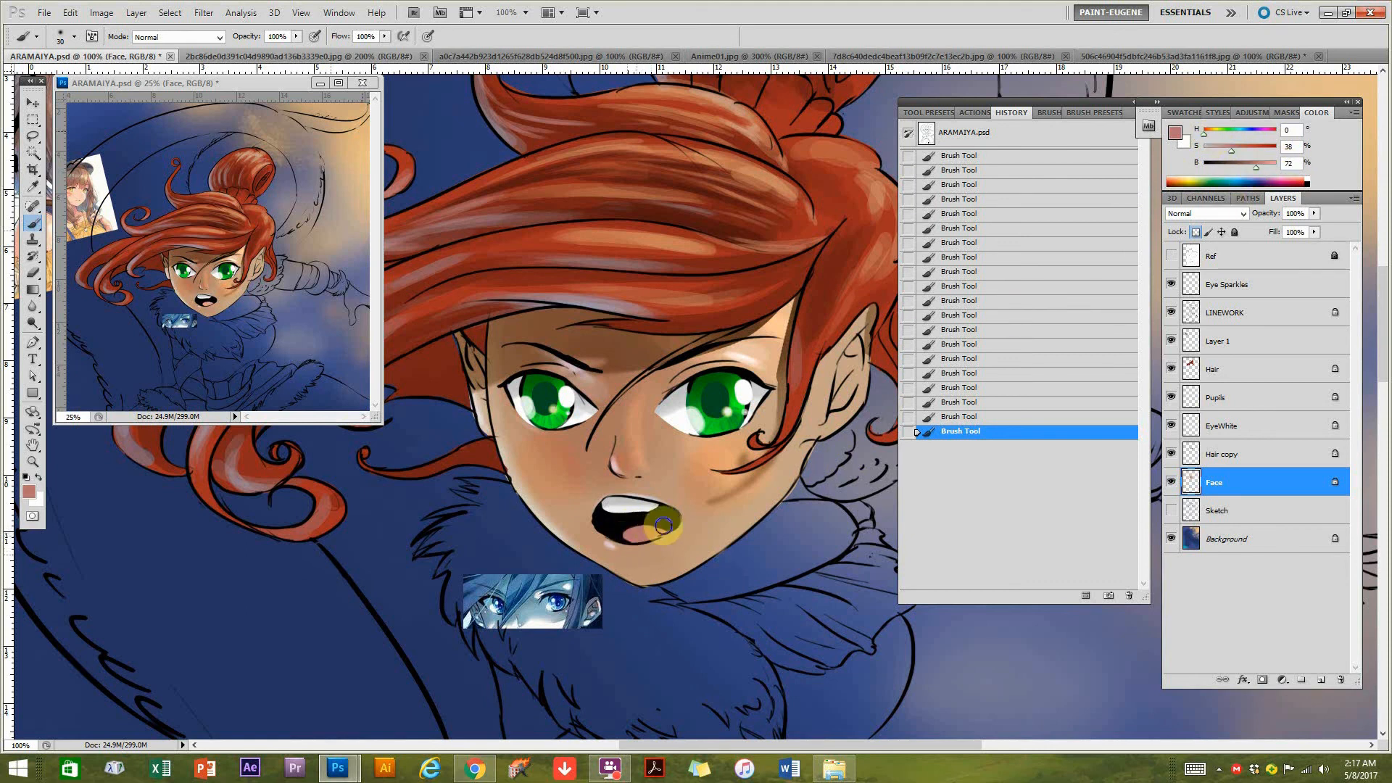
left_click(178, 36)
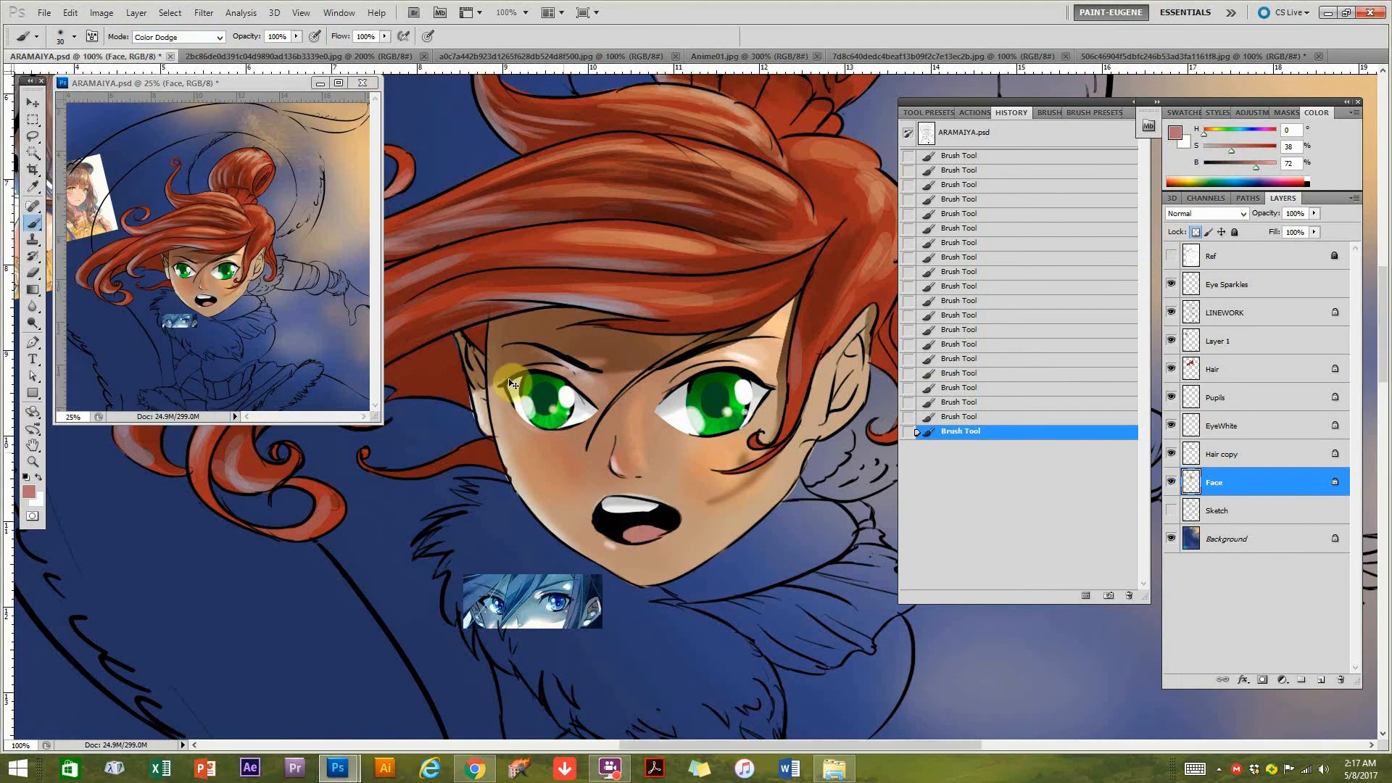
left_click(236, 52)
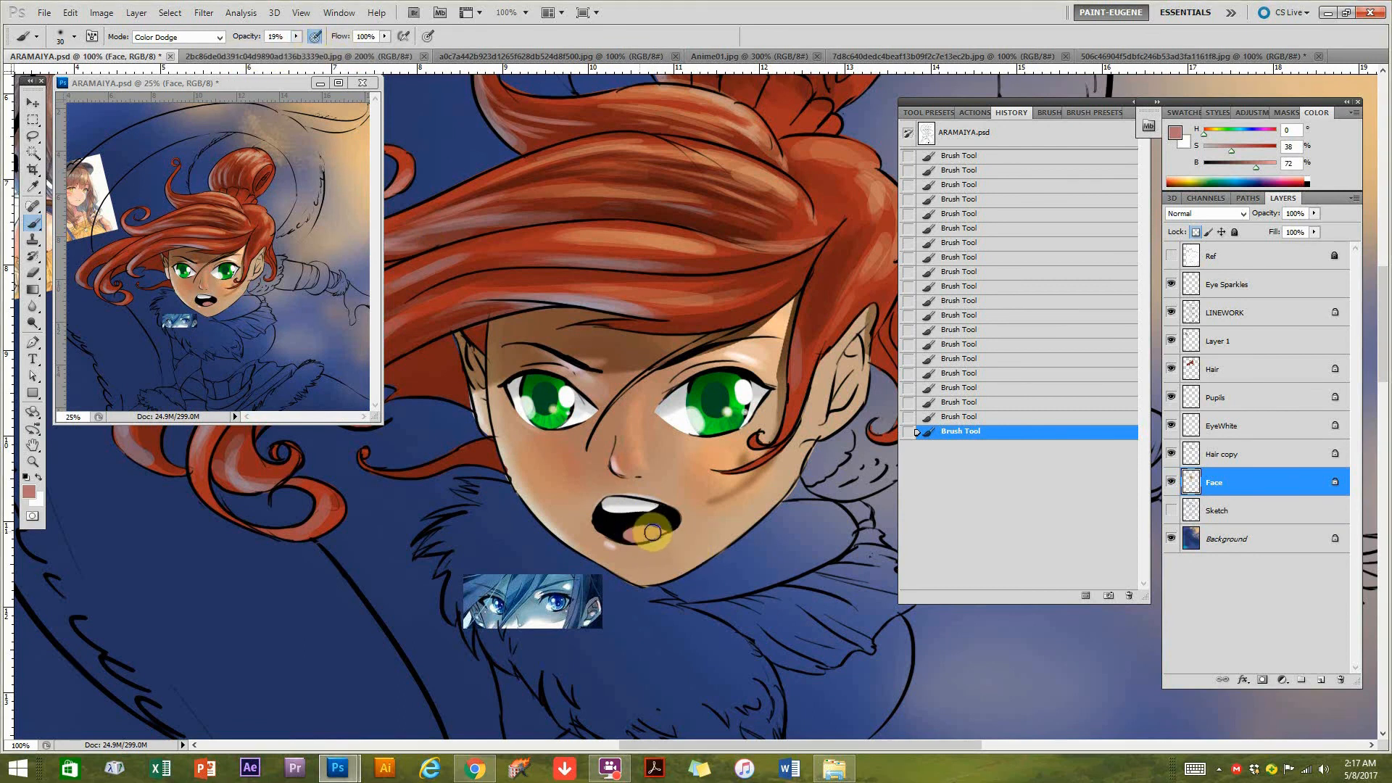
left_click_drag(627, 534, 639, 548)
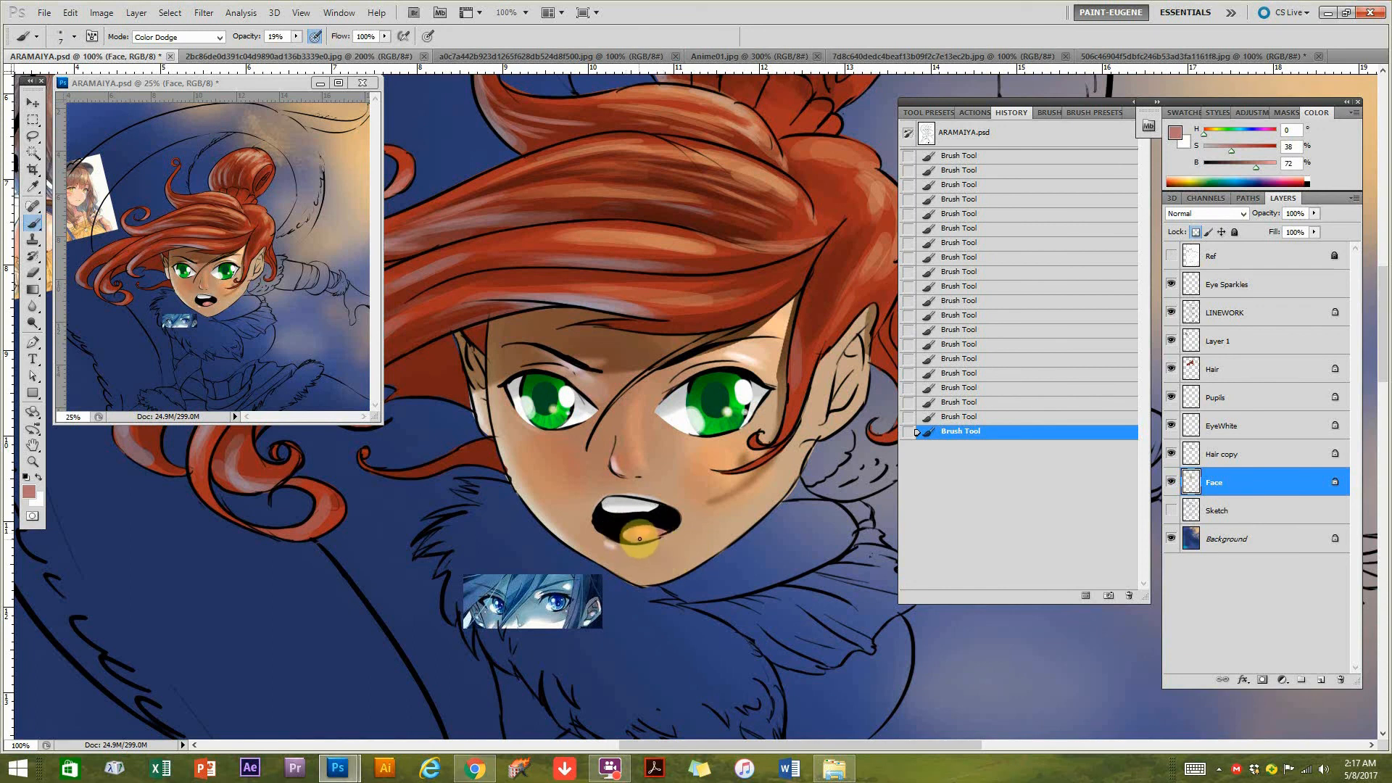
scroll(654, 538, "up", 2)
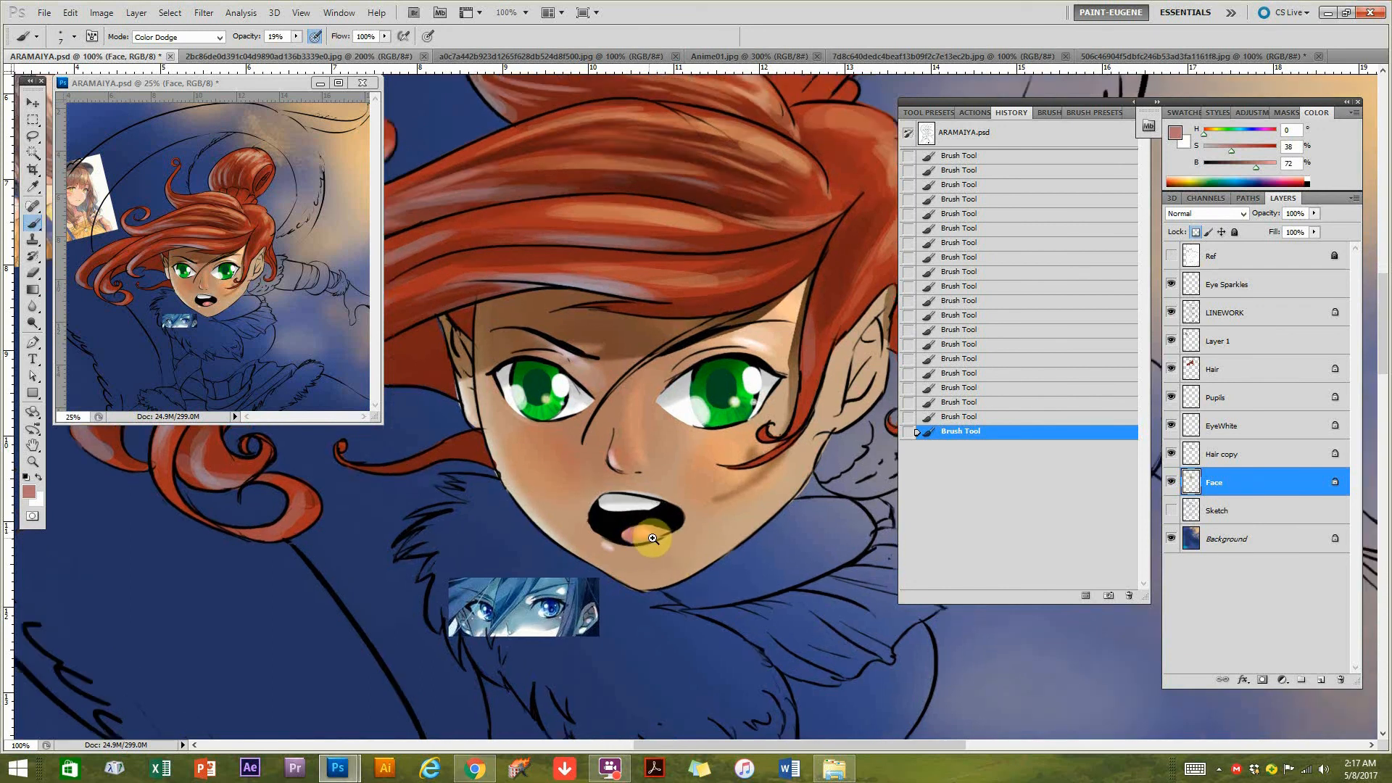
left_click_drag(625, 526, 657, 532)
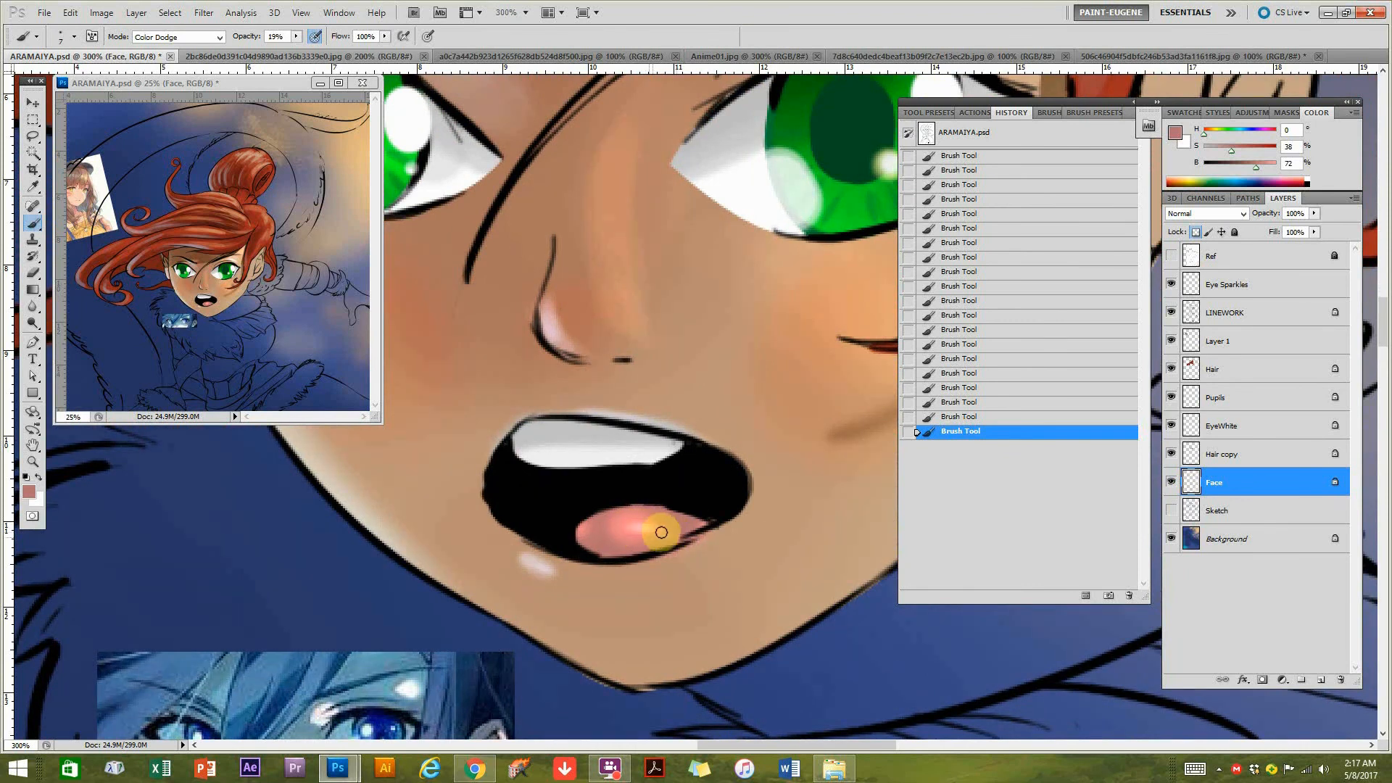
scroll(719, 514, "down", 2)
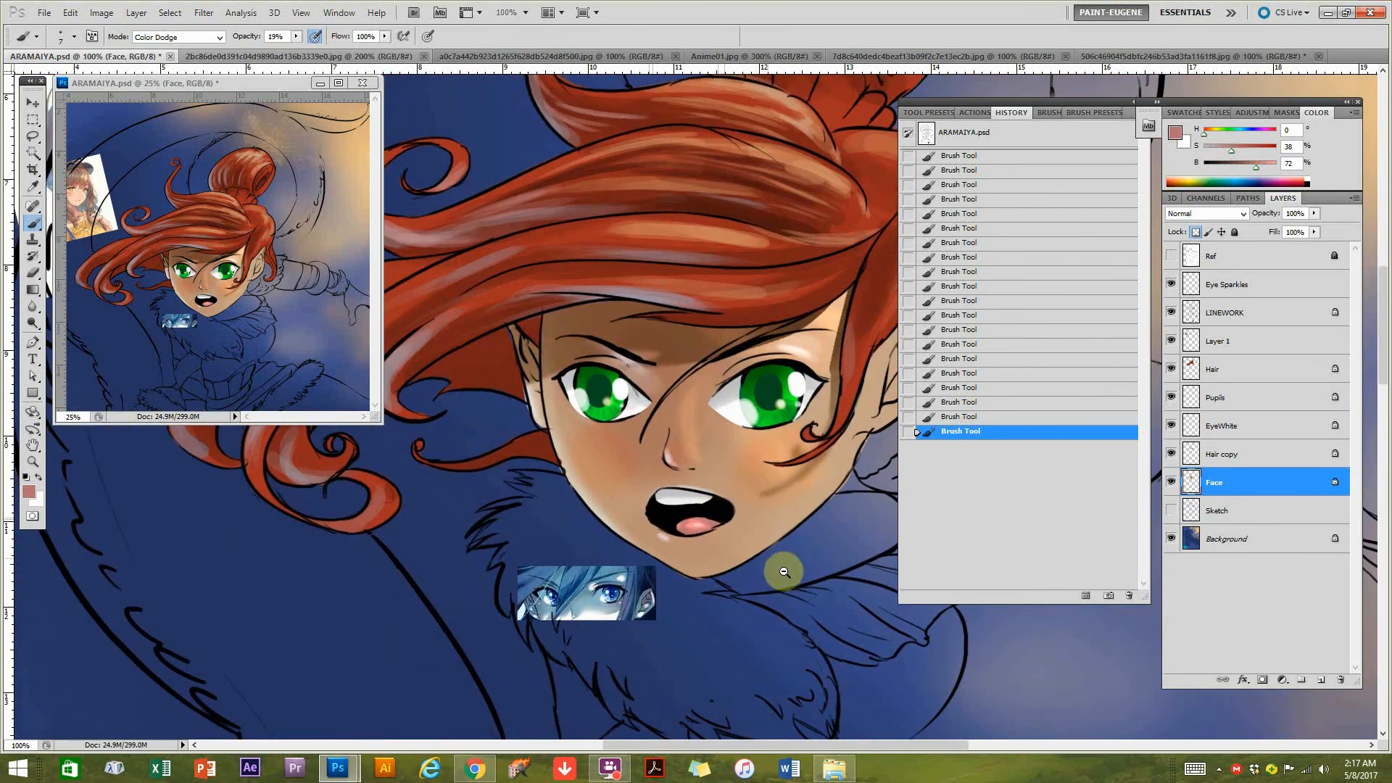
Try to move the pasted eye reference image away from the fur collar, and undo the move.
scroll(783, 568, "down", 1)
left_click_drag(778, 480, 688, 491)
left_click_drag(710, 615, 721, 500)
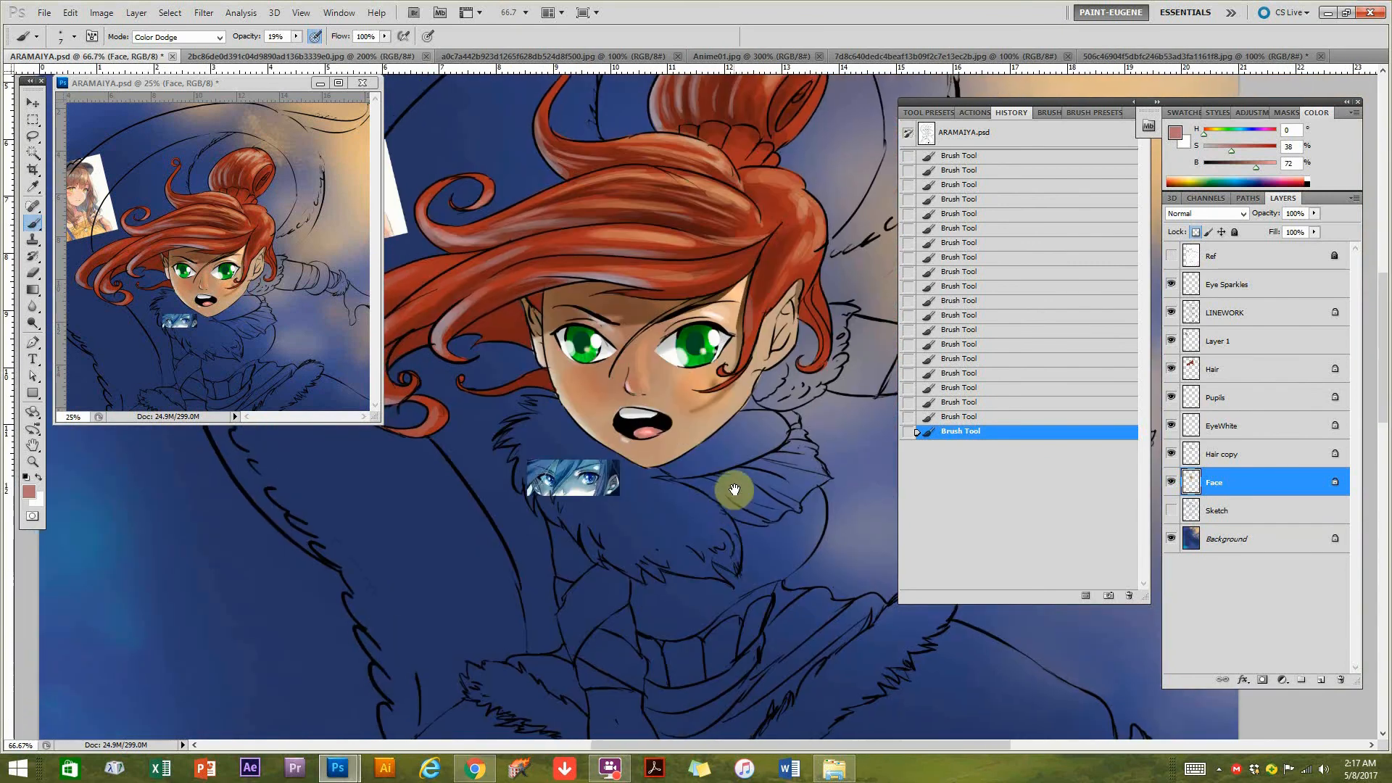
left_click(39, 105)
left_click_drag(583, 481, 410, 540)
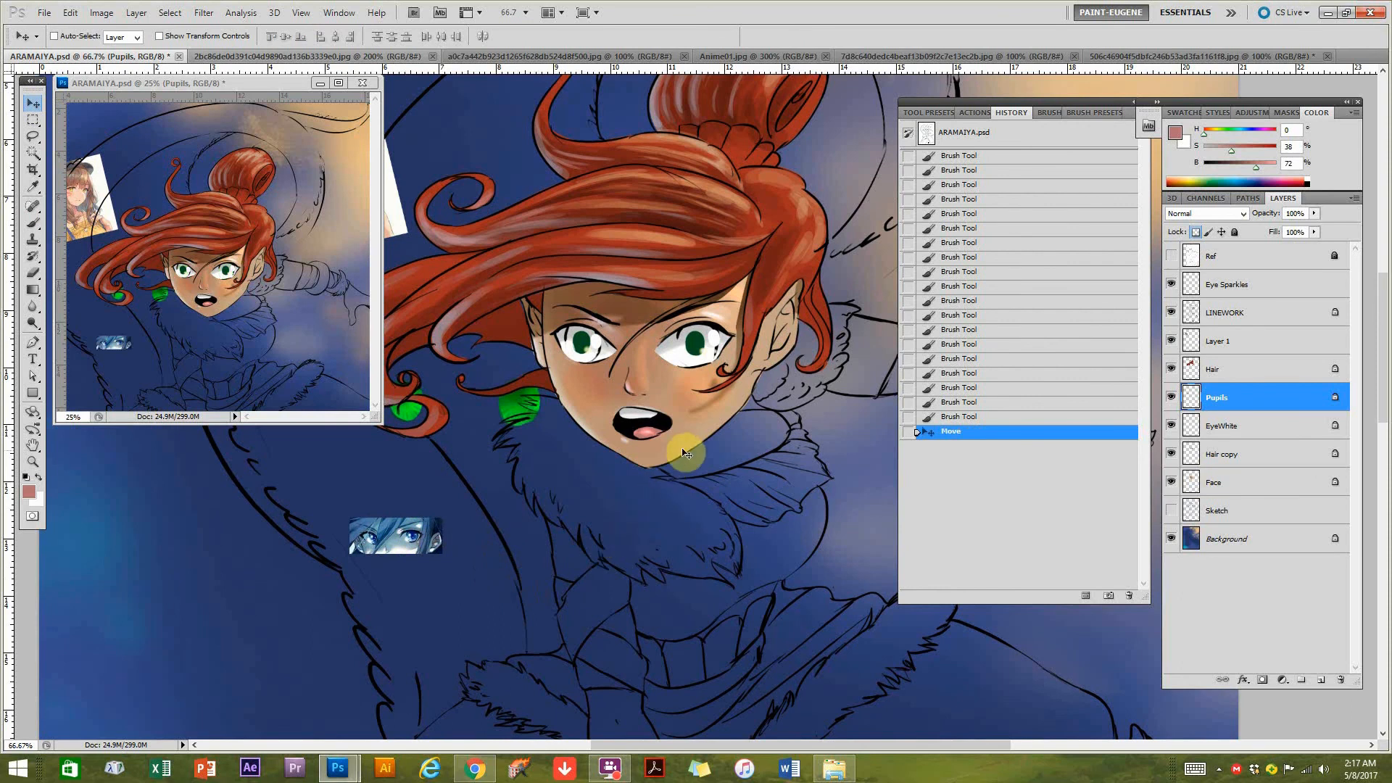
key("ctrl+z")
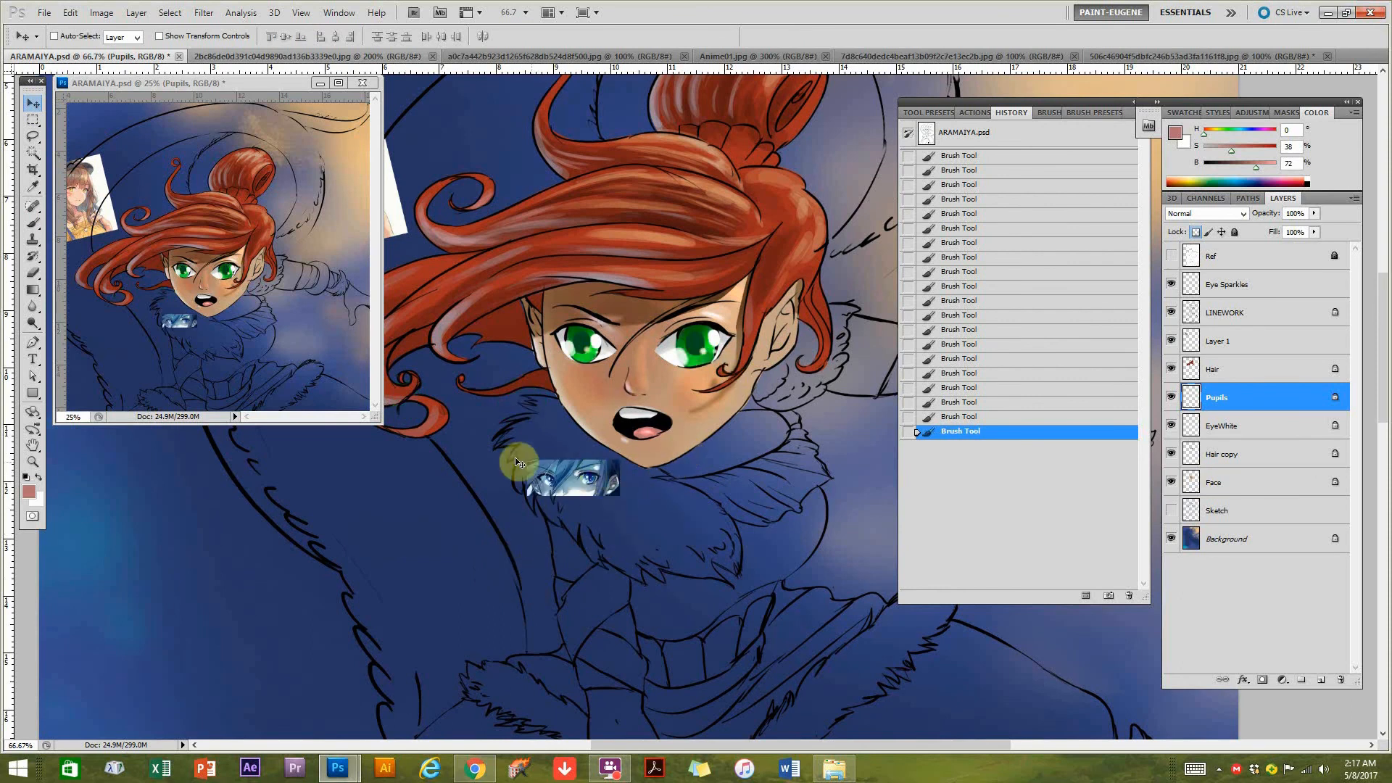
Select the pasted eye reference below the chin with a rectangular marquee, delete it from the Pupils layer, and deselect.
left_click(33, 120)
left_click_drag(502, 452, 701, 525)
mouse_move(697, 501)
left_mouse_down()
mouse_move(687, 487)
mouse_move(652, 493)
left_mouse_up()
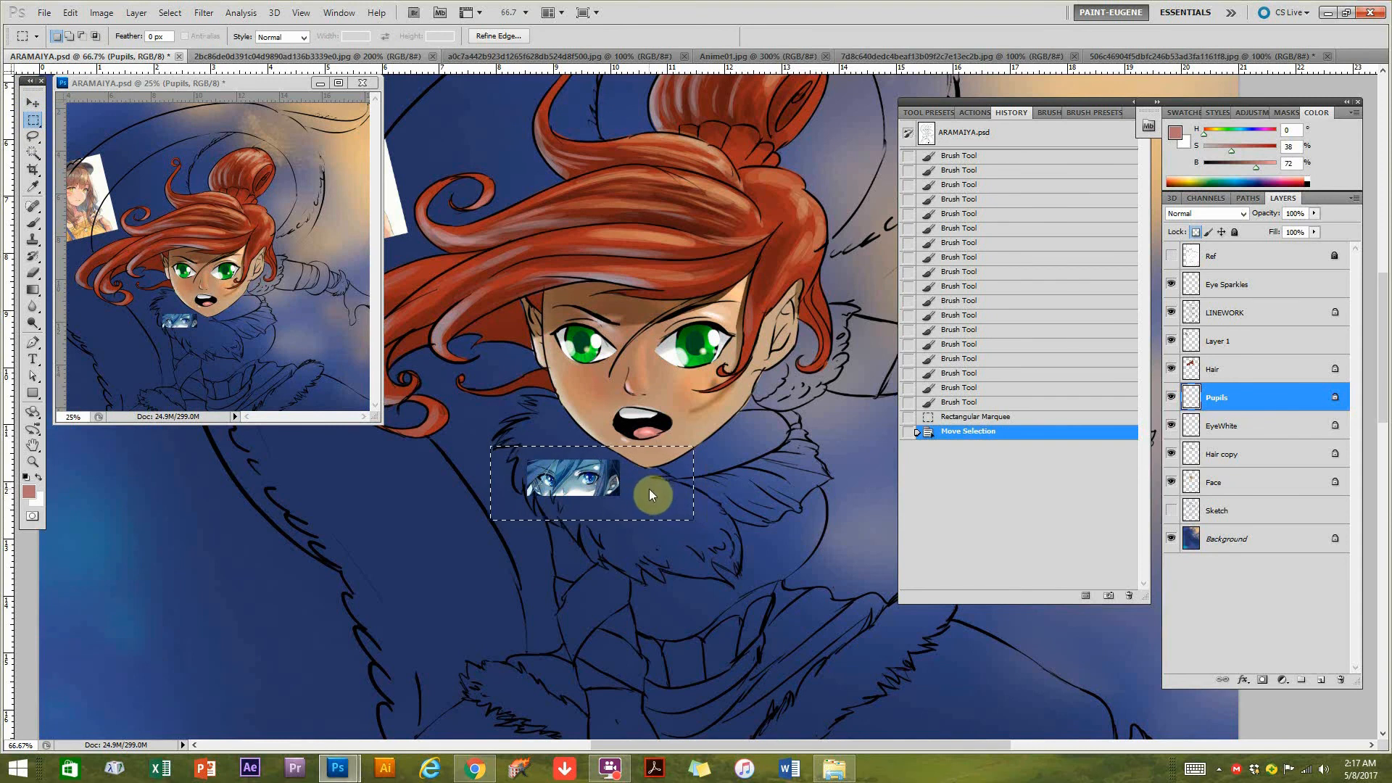
key("Delete")
left_click(677, 534)
left_click(754, 587)
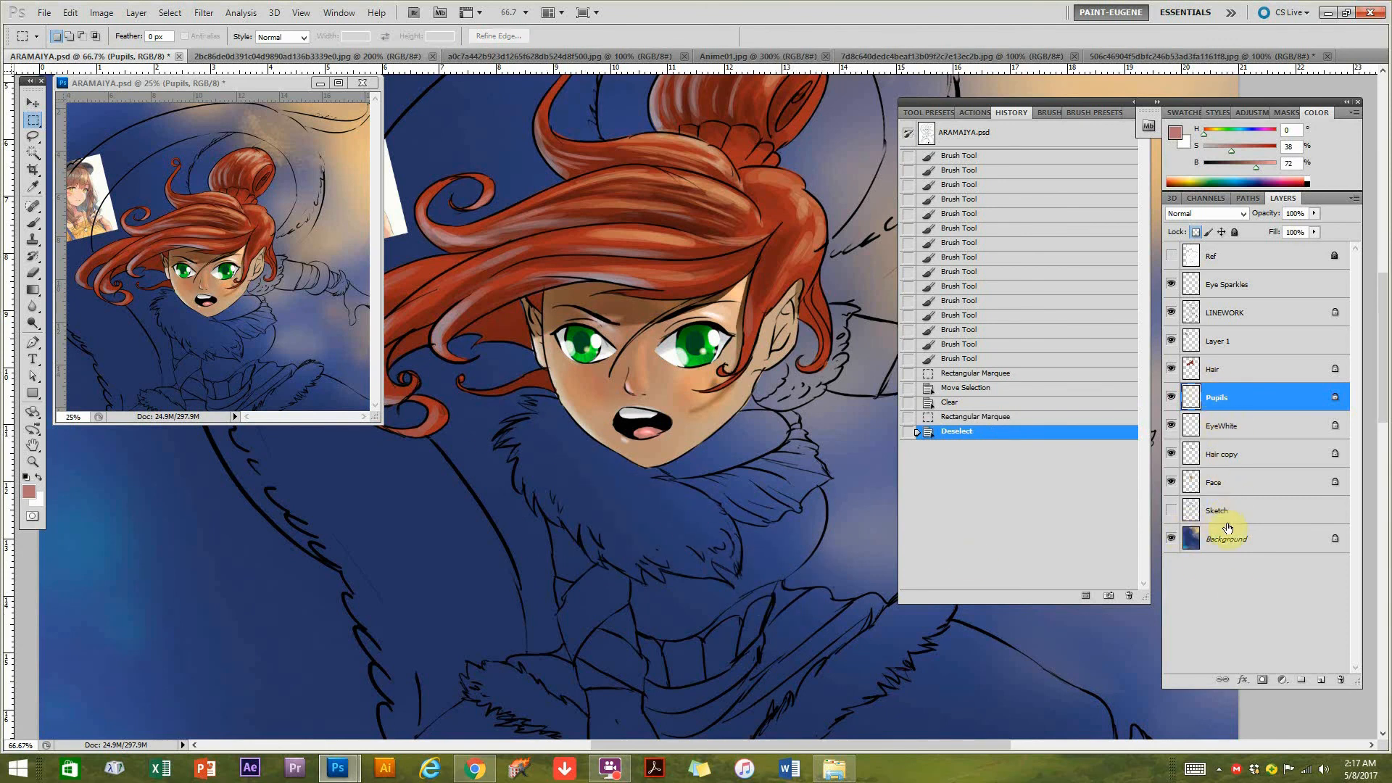
left_click(1224, 515)
double_click(1232, 481)
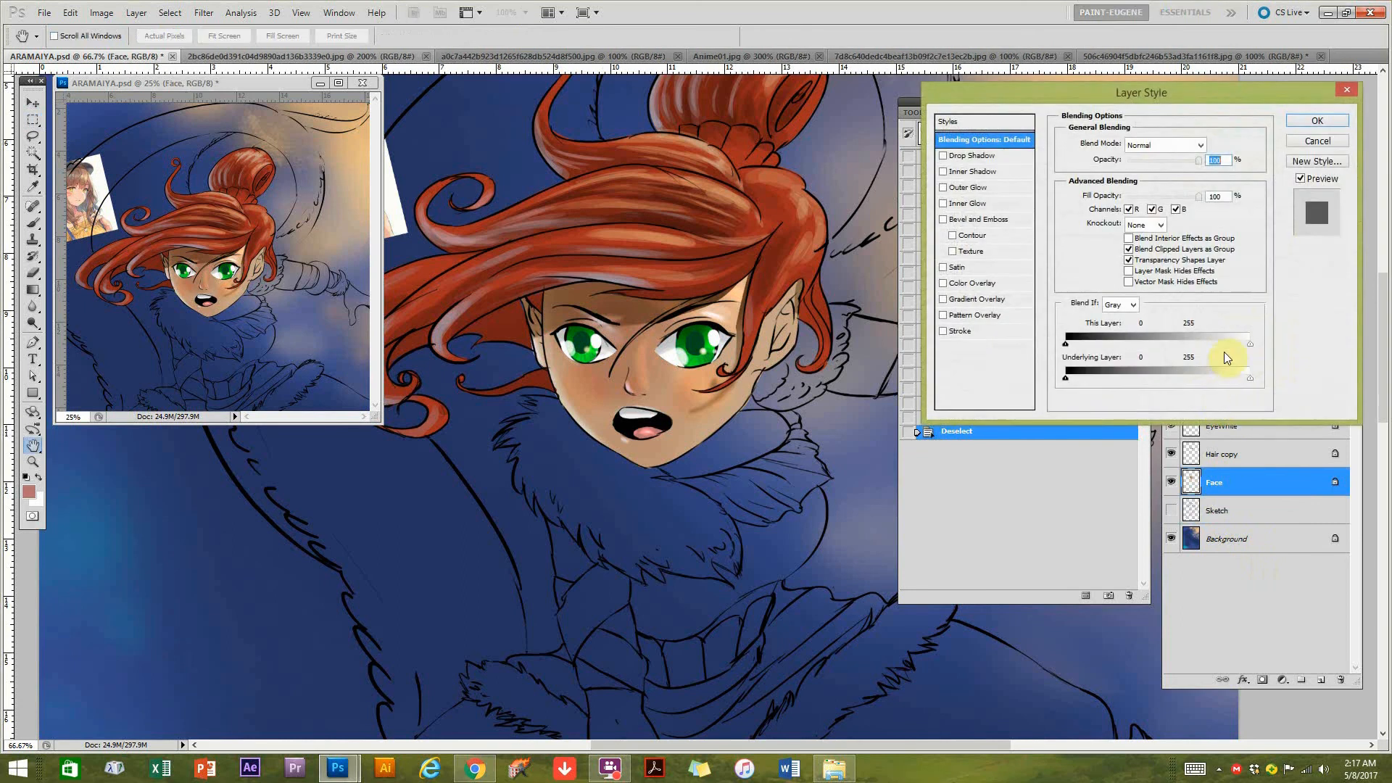
key("Escape")
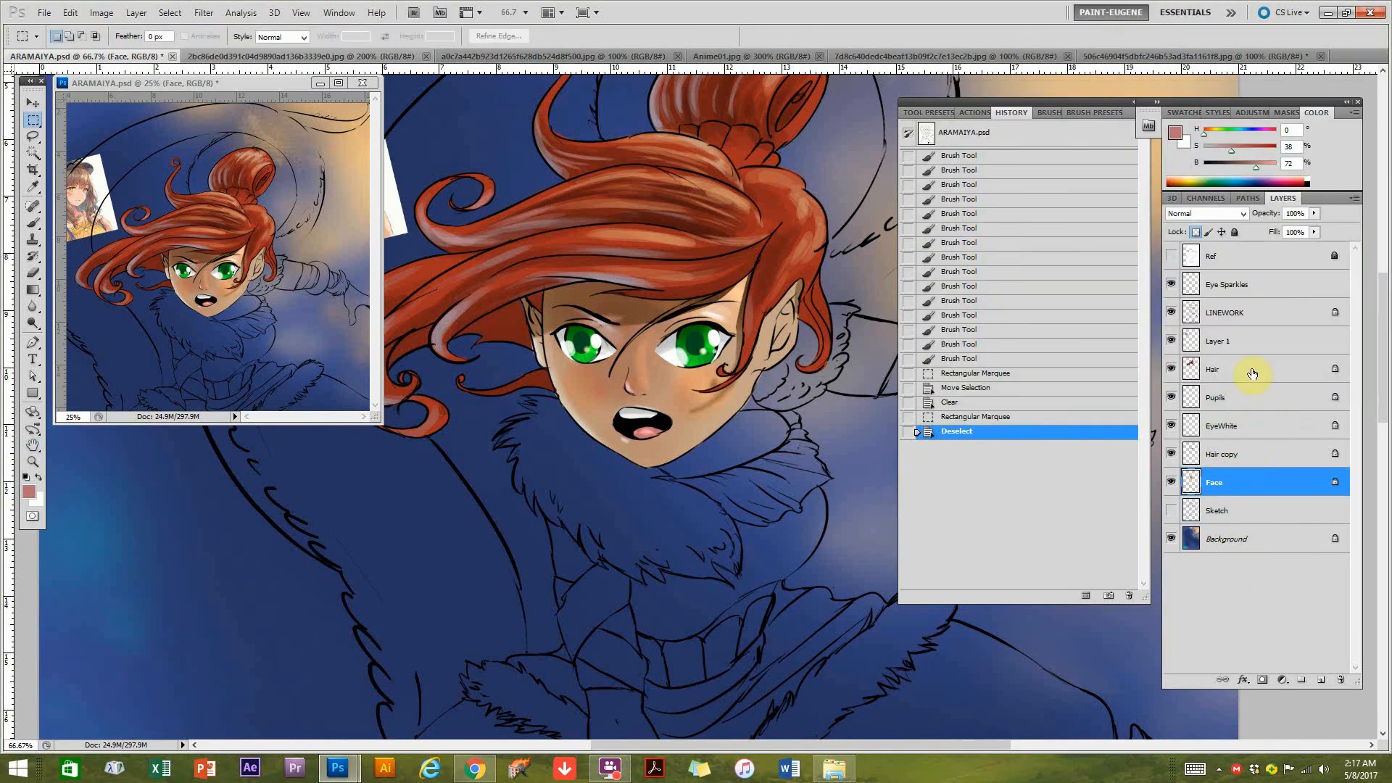
Create a new layer group directly above Layer 1 and name it FACE.
left_click(1229, 317)
left_click(1265, 342)
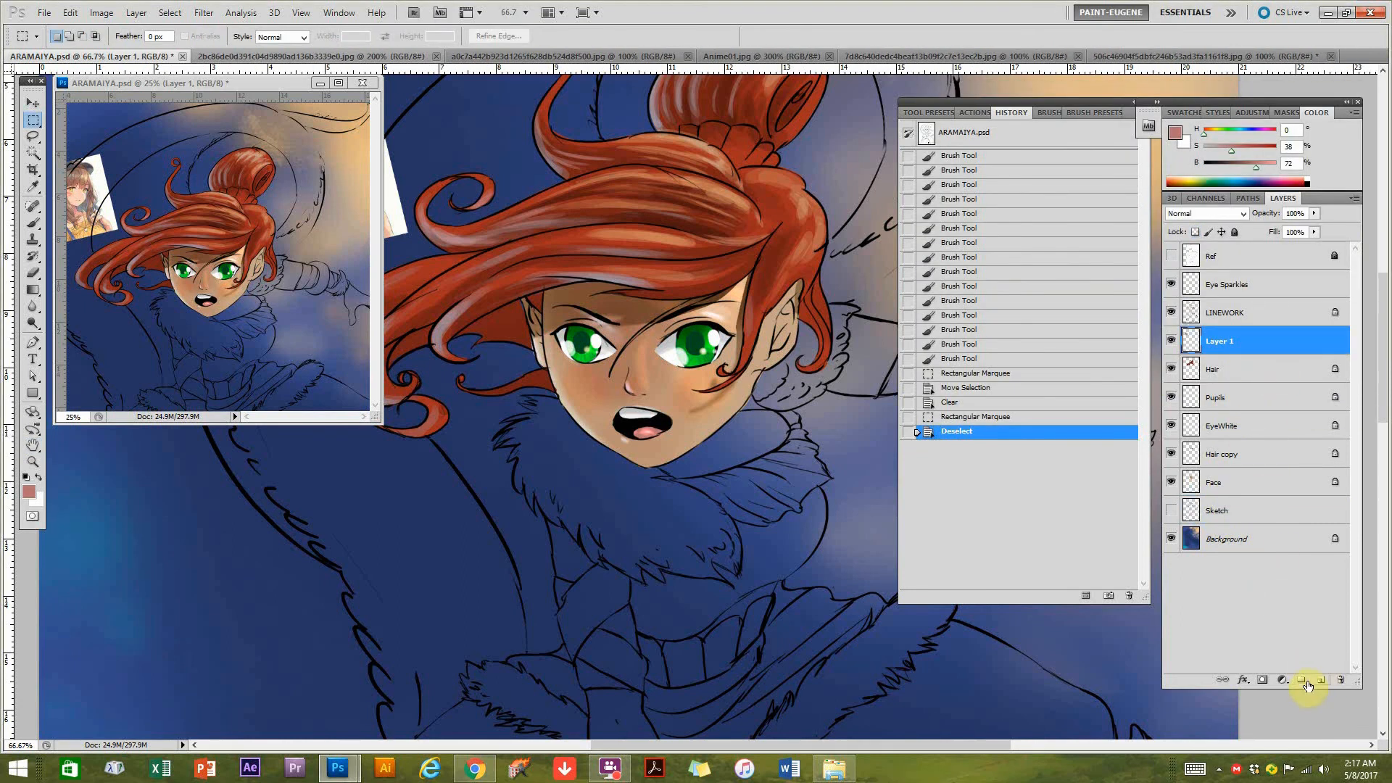
double_click(1227, 336)
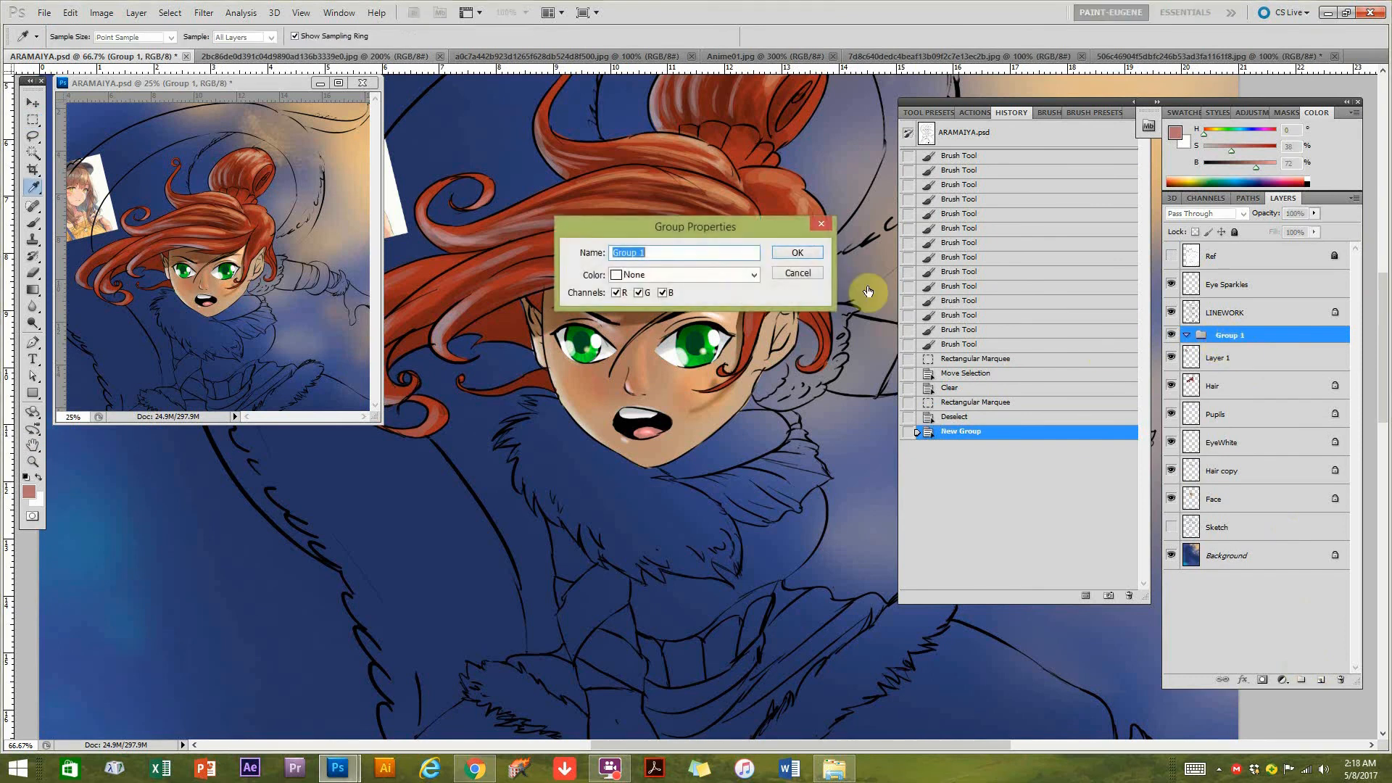
type("FACE")
key("Return")
key("m")
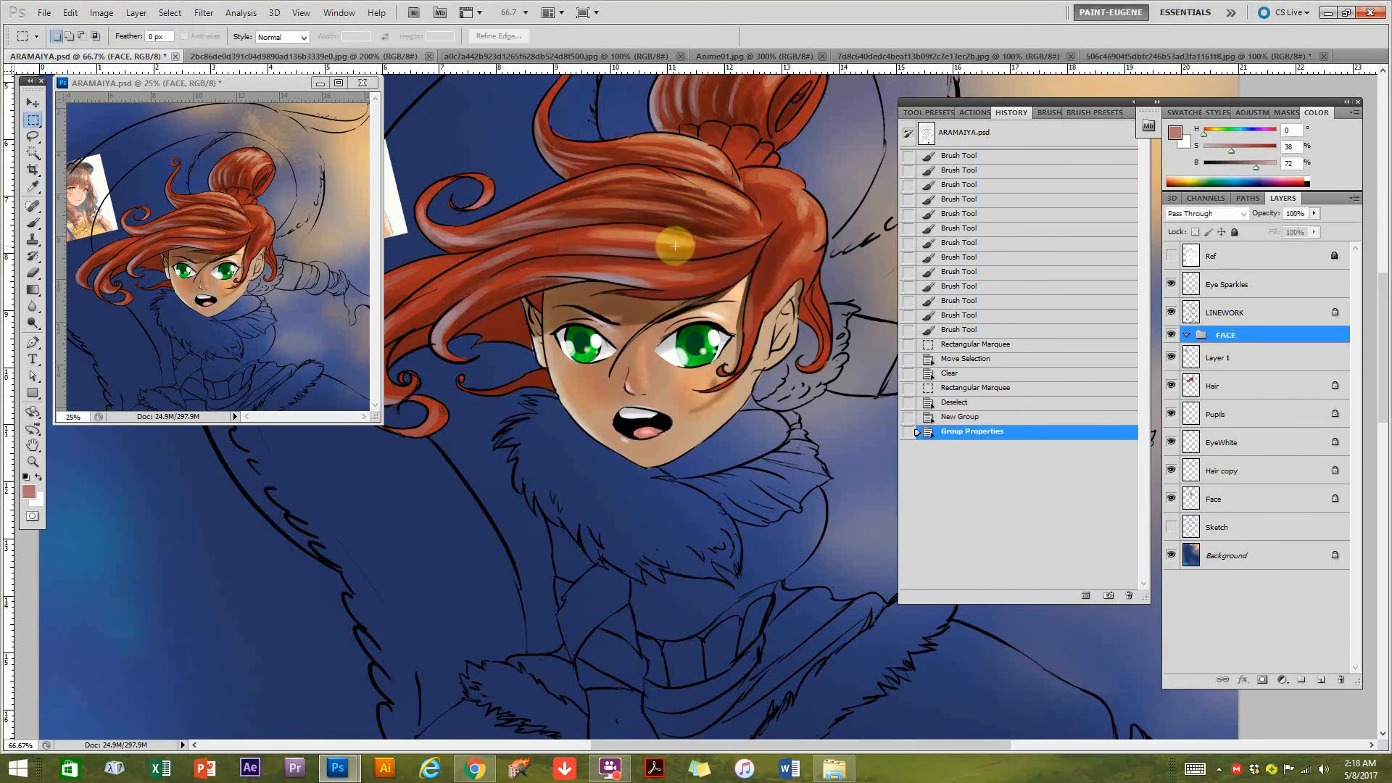
Move all layers from Layer 1 down to Face into the FACE group and collapse the group.
left_click(1225, 358)
left_click(1228, 499, "shift")
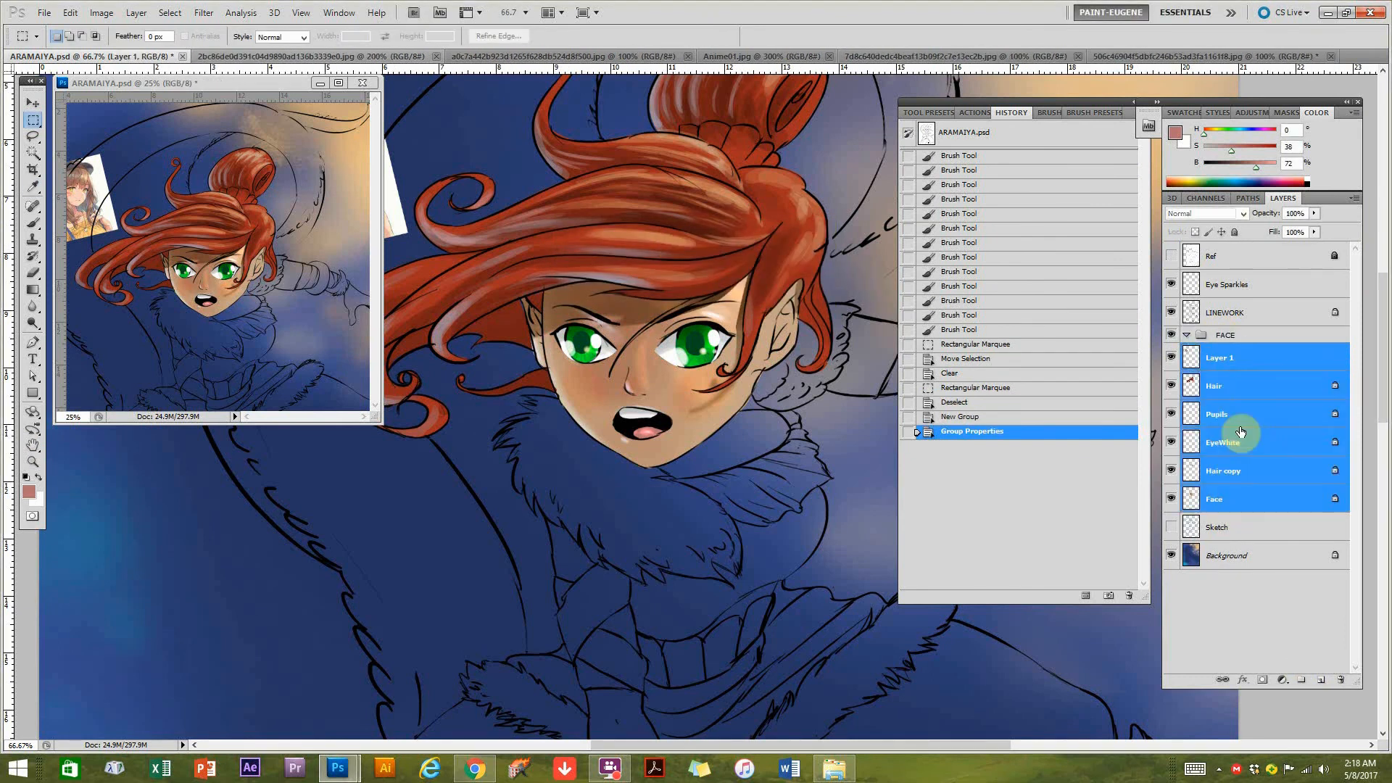
left_click_drag(1225, 360, 1185, 338)
left_click(1185, 336)
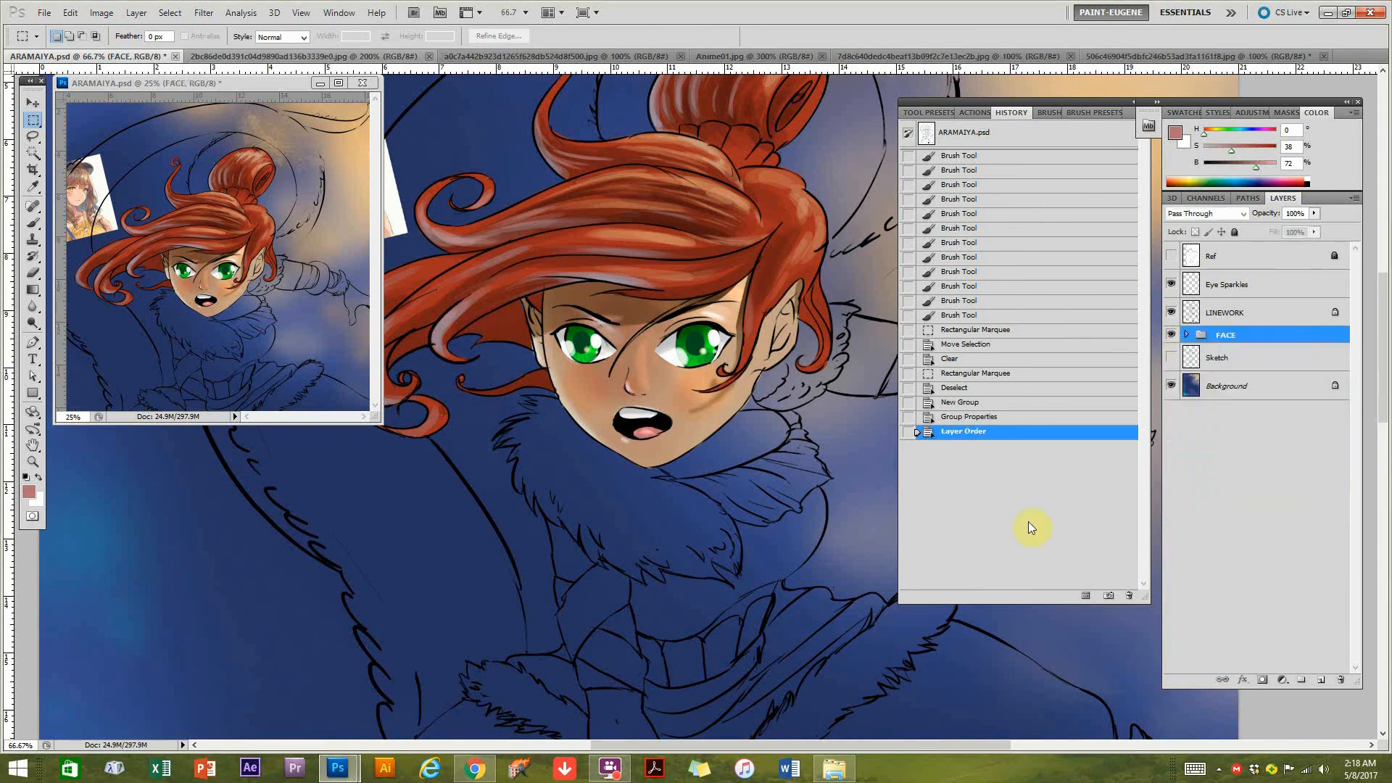
Pick the tilted reference picture beside the character's hair and hide its layer, Layer 1.
left_click_drag(674, 505, 680, 499)
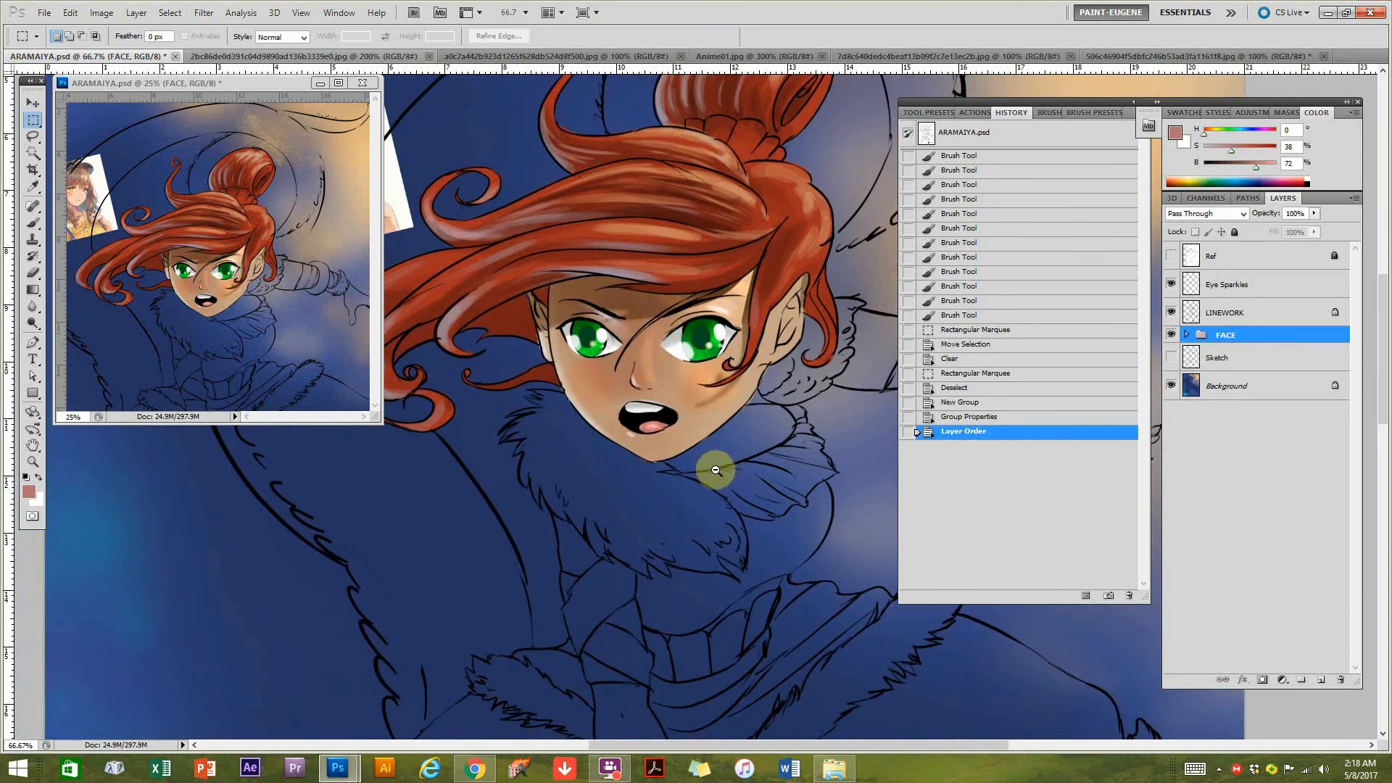
left_click(767, 494, "alt")
left_click(737, 444, "alt")
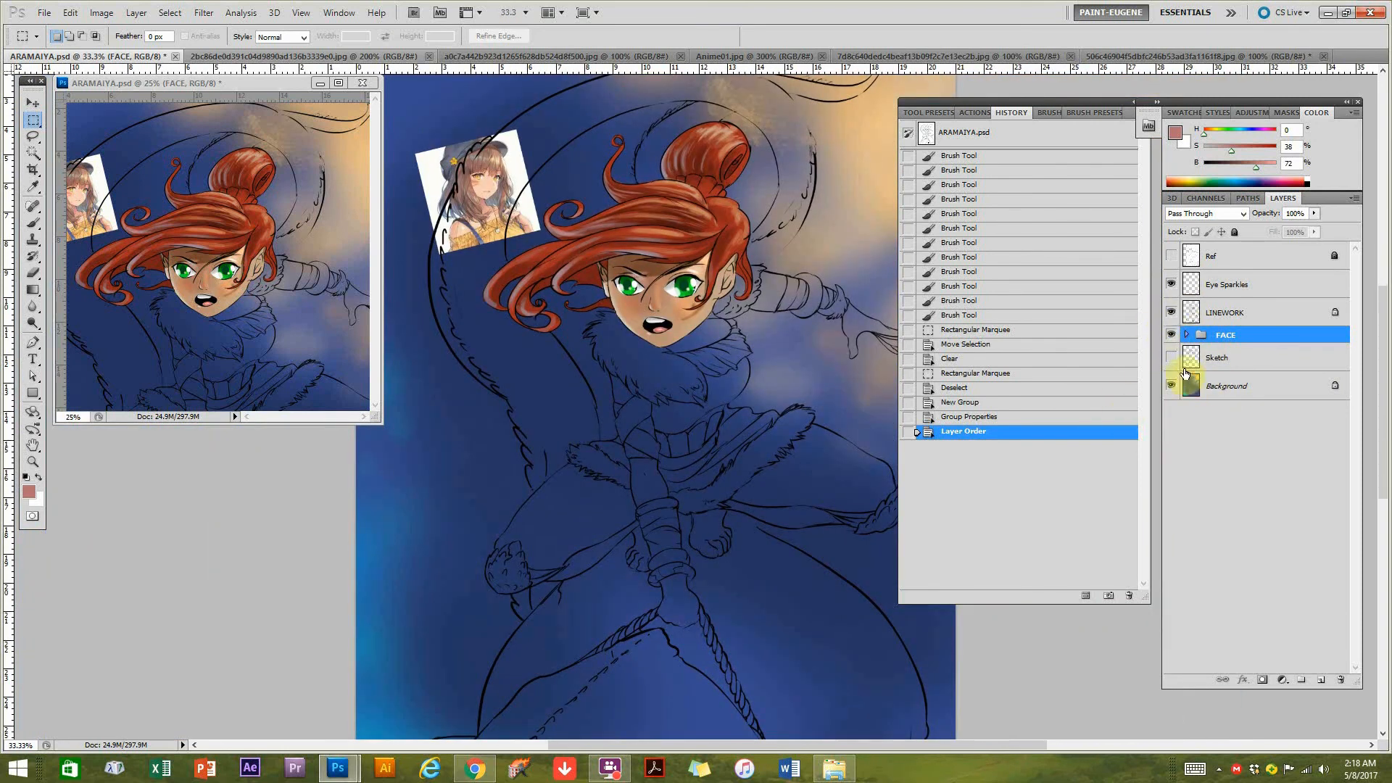
left_click(35, 104)
left_click(482, 205, "ctrl")
left_click(1169, 357)
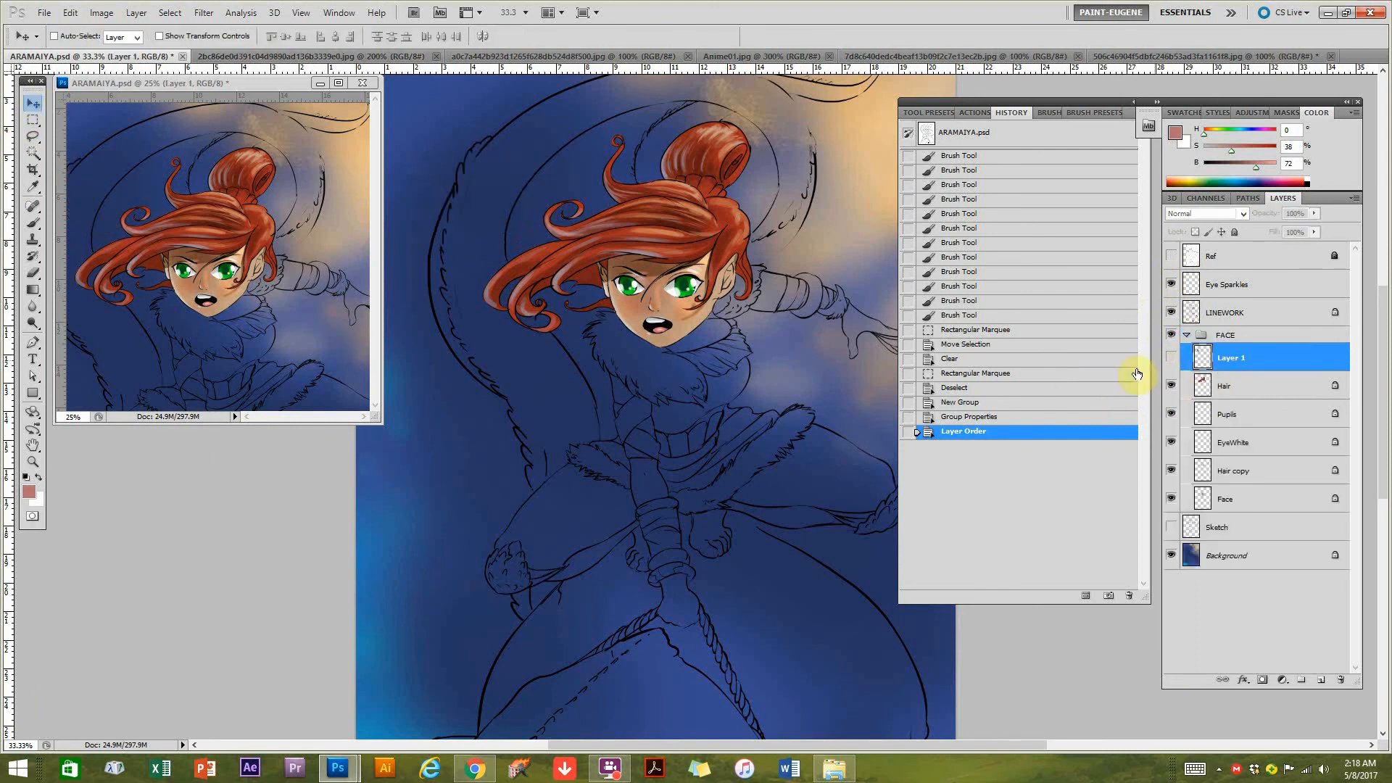
left_click(637, 398, "alt")
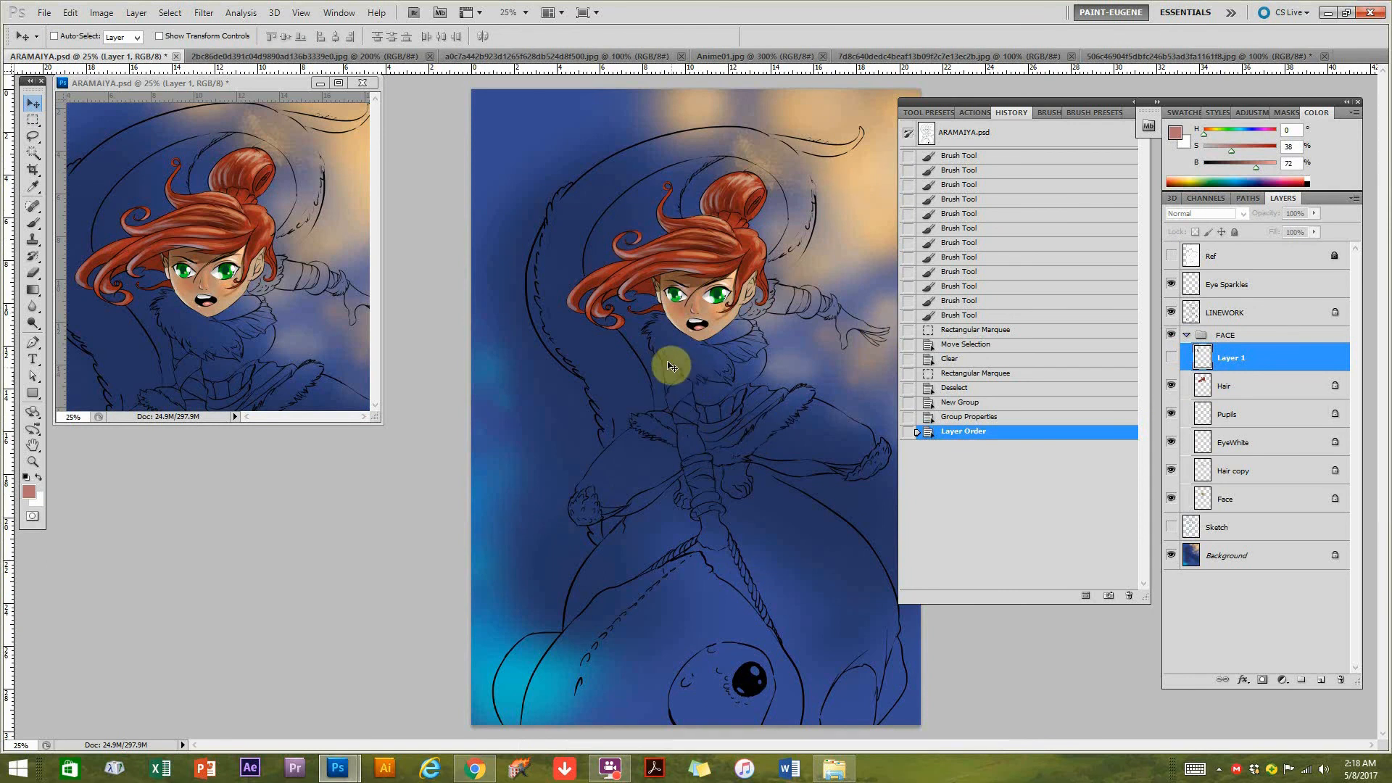
Collapse the FACE group and add a new layer named Body directly above the Sketch layer.
left_click(1187, 335)
left_click(1236, 359)
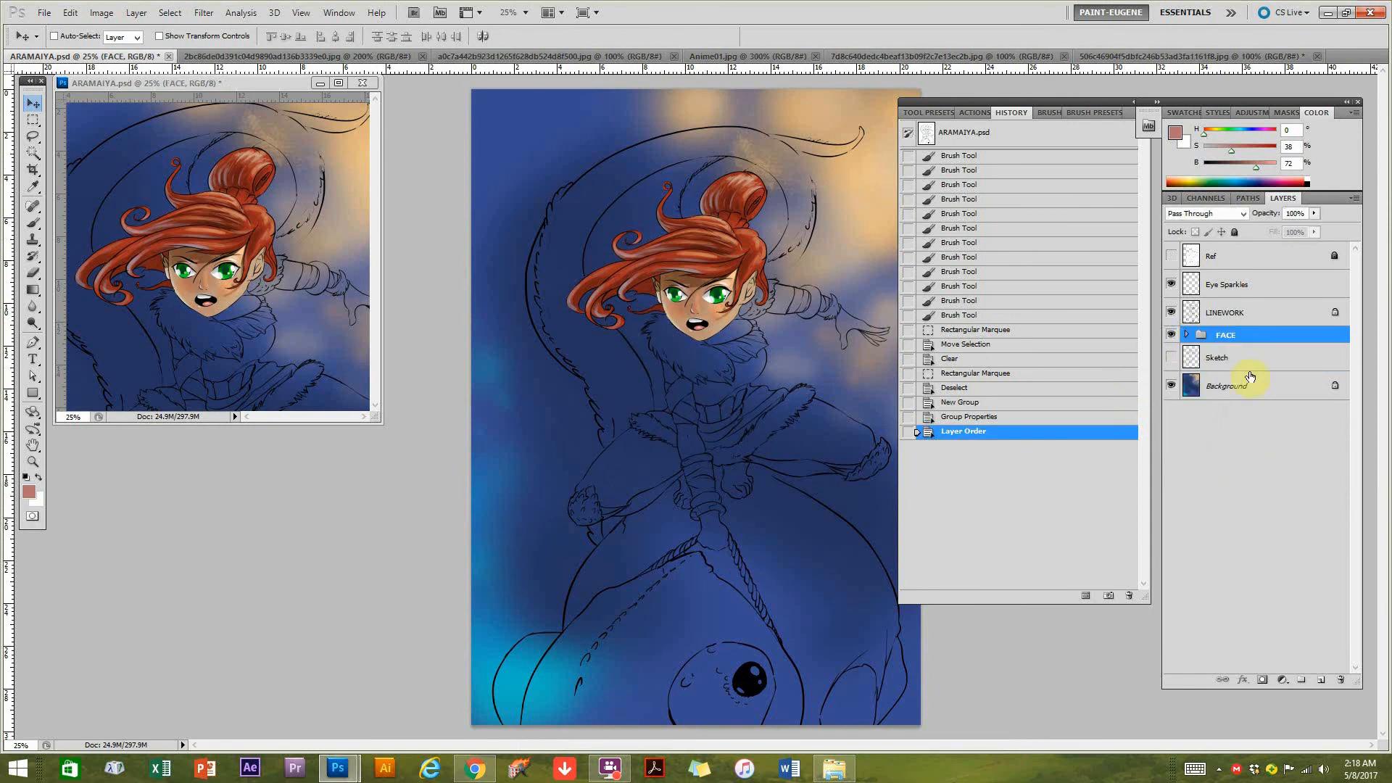
left_click(1320, 680)
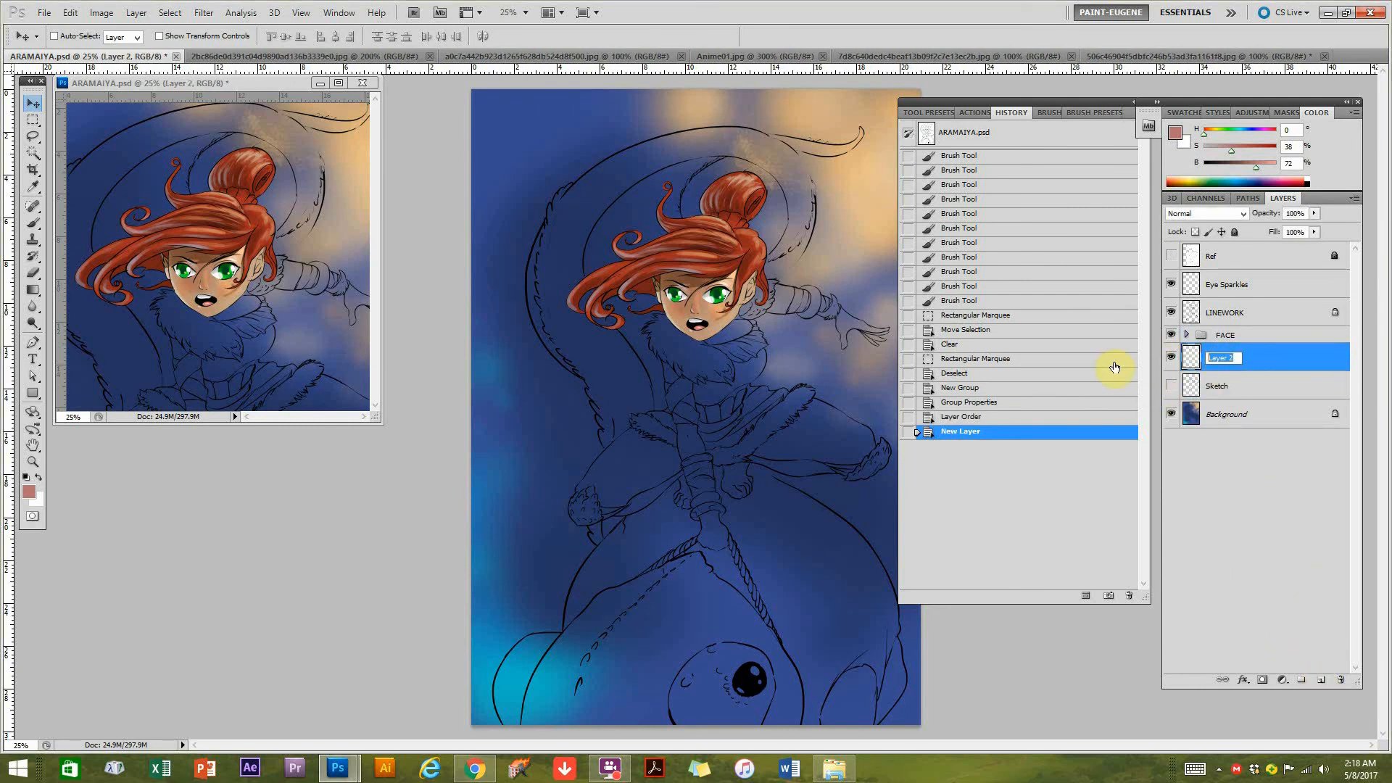
type("y")
key("Return")
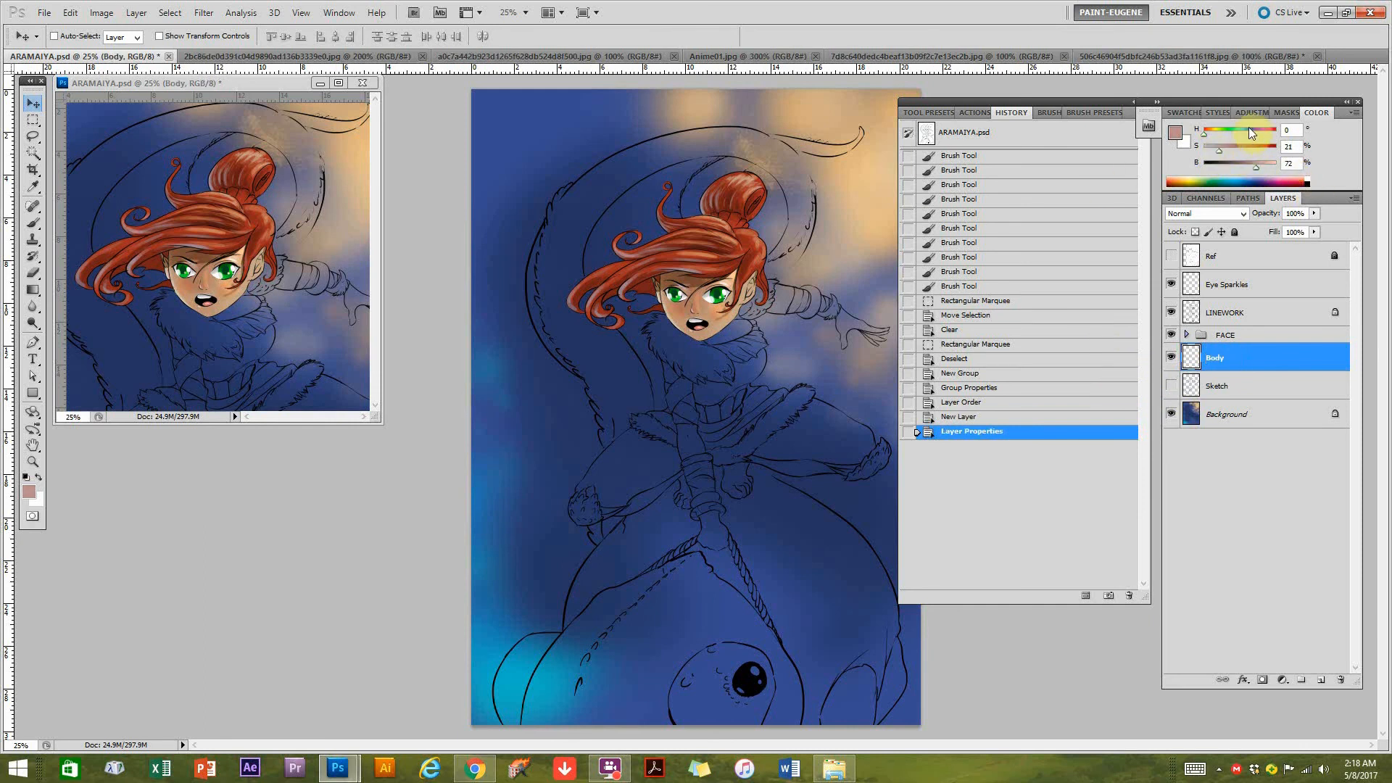
Choose a tan colour (H 43, S 36, B 72) and set up a 175 px brush in Normal mode at 100% opacity.
left_click(1230, 149)
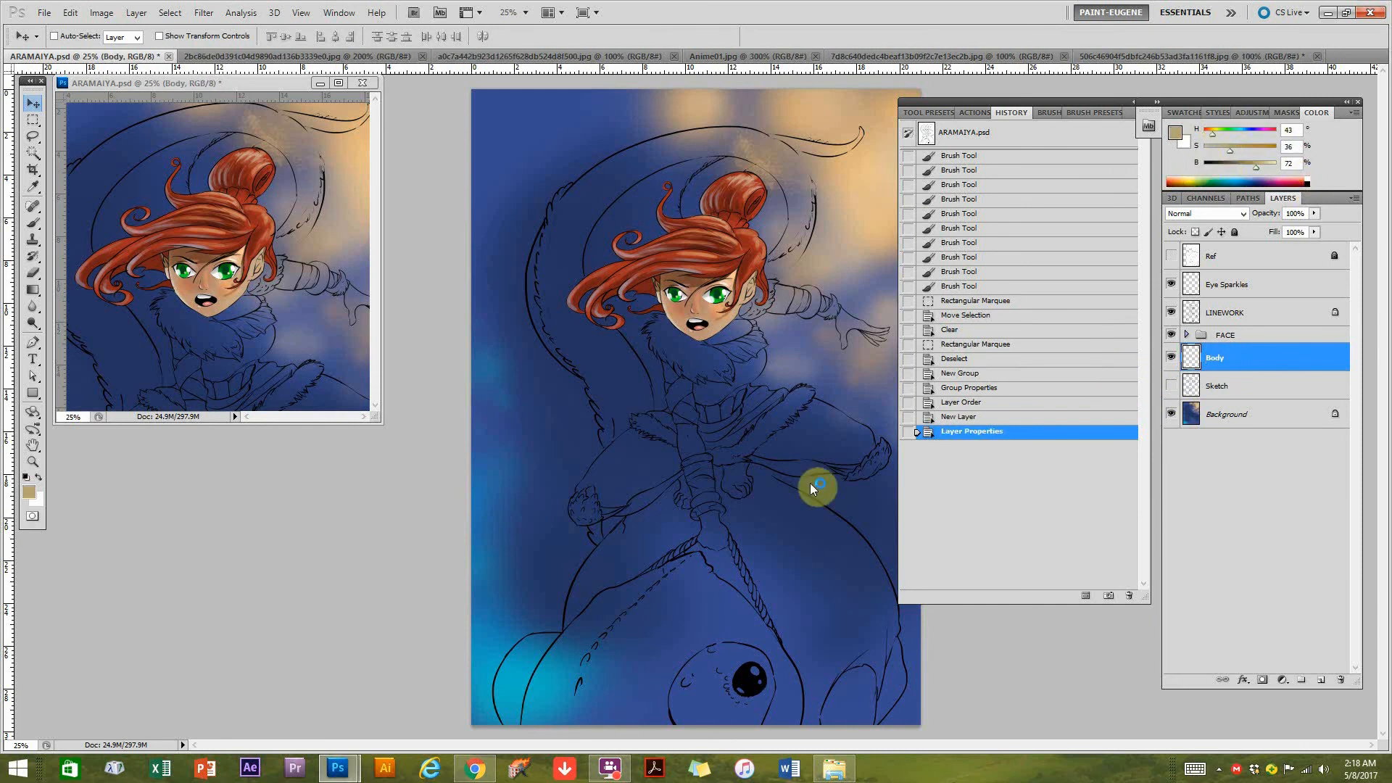
key("b")
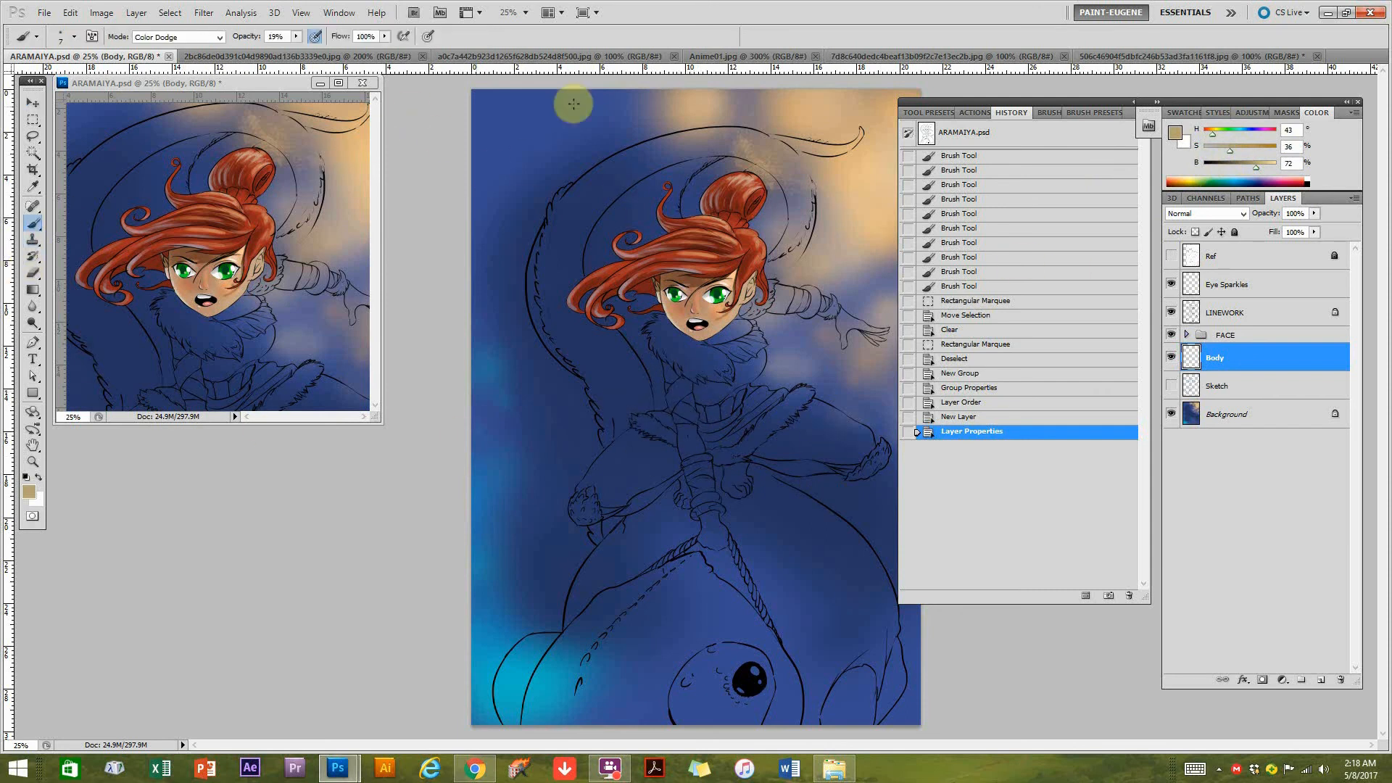
left_click(1085, 114)
left_click(1008, 573)
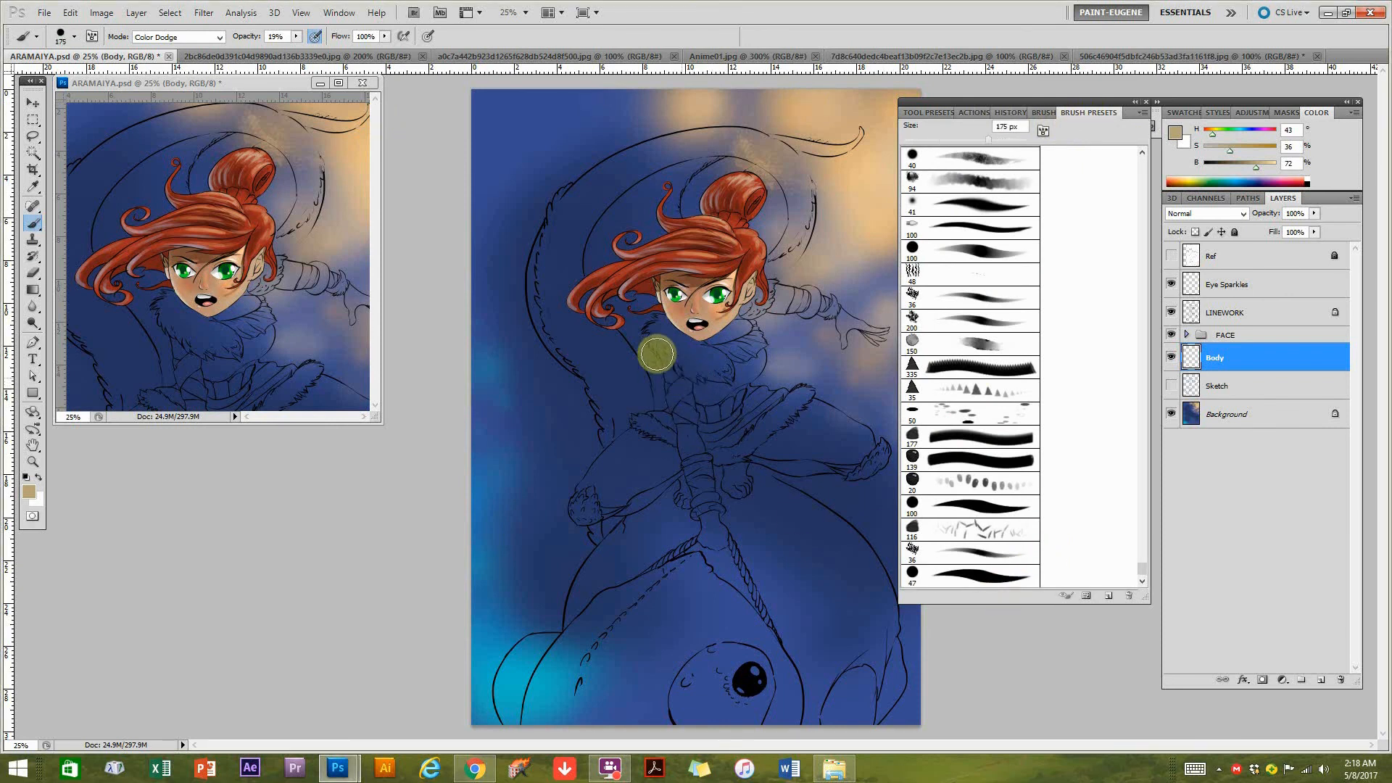
left_click(178, 36)
left_click(176, 45)
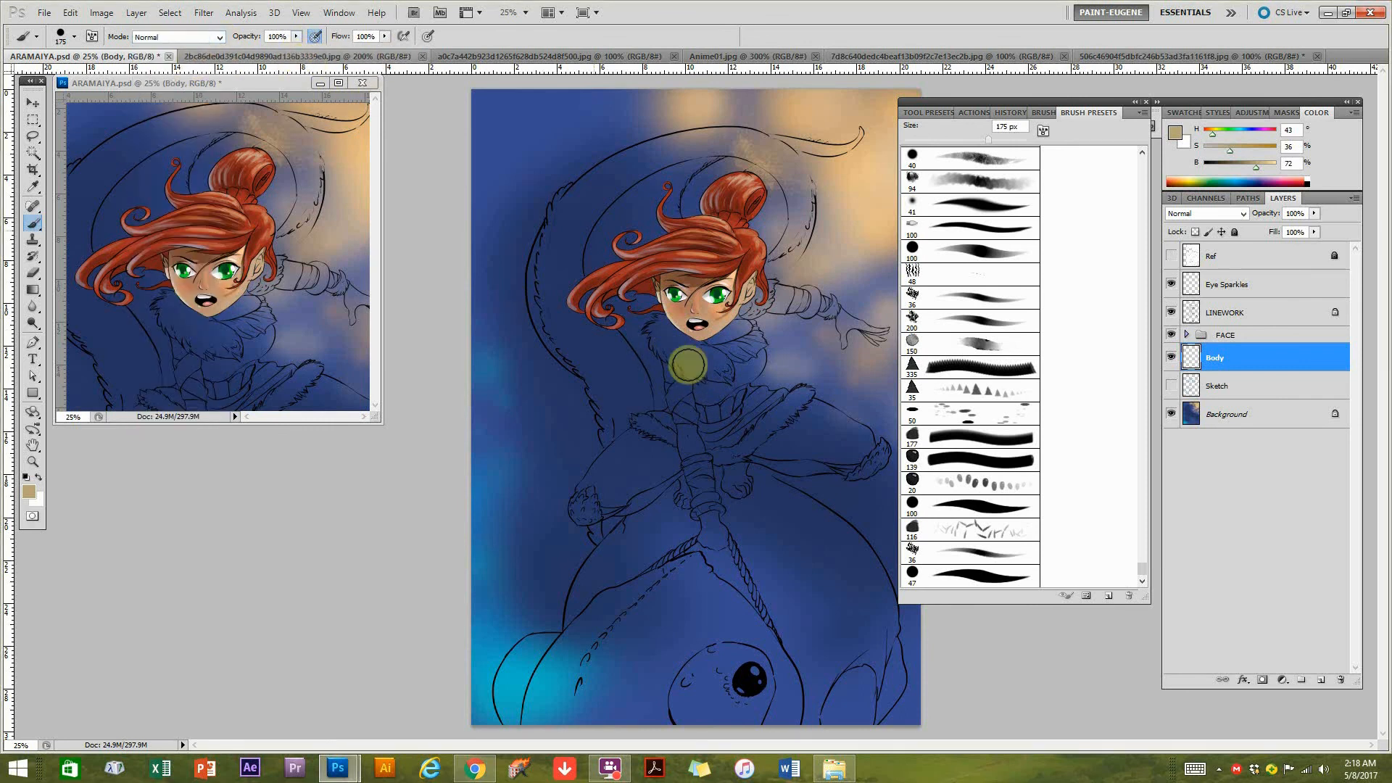
Paint flat tan over the character's fur collar, tunic, skirt and arm wraps on the Body layer.
left_click(762, 447, "ctrl")
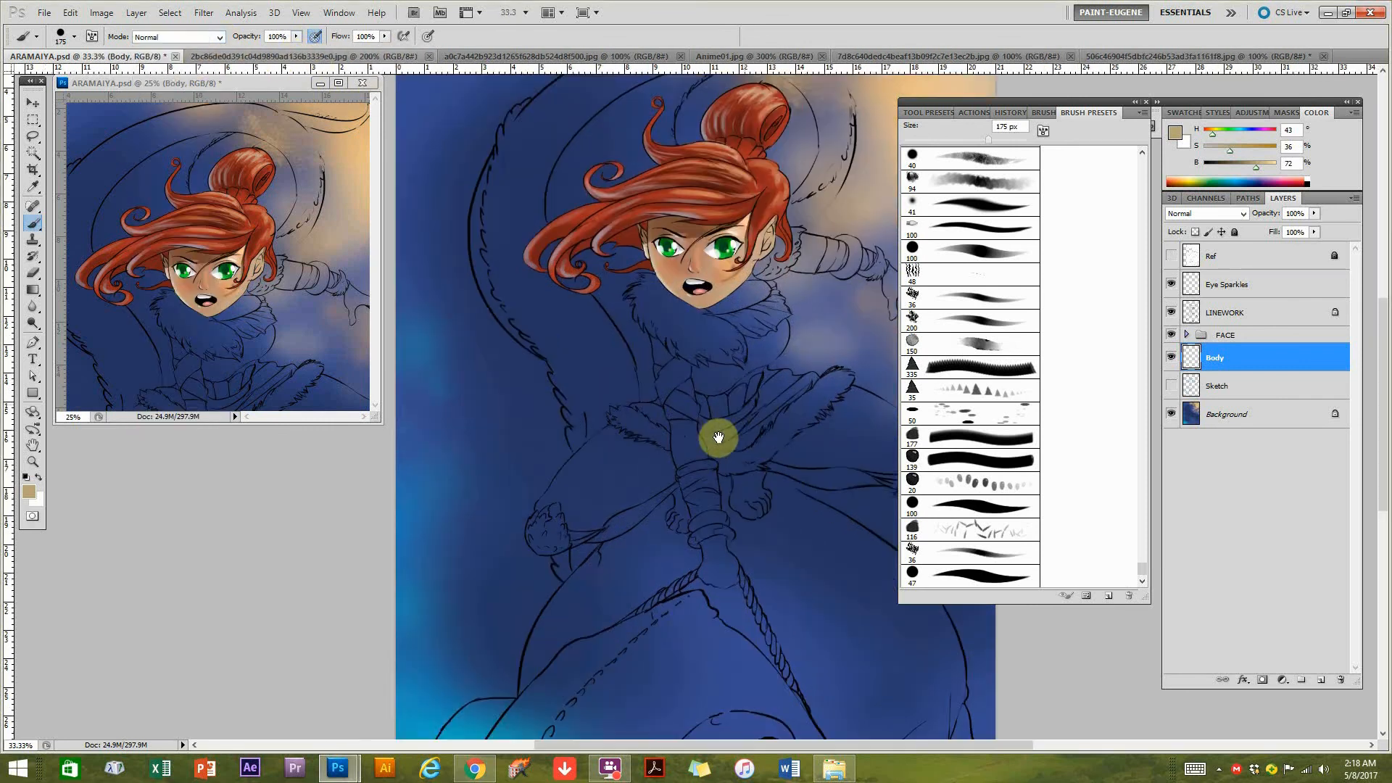
left_click_drag(706, 371, 662, 414)
mouse_move(613, 357)
left_mouse_down()
mouse_move(676, 390)
mouse_move(660, 380)
mouse_move(709, 367)
mouse_move(707, 411)
mouse_move(625, 366)
mouse_move(701, 379)
mouse_move(717, 353)
mouse_move(709, 316)
mouse_move(750, 299)
mouse_move(728, 294)
mouse_move(794, 302)
mouse_move(742, 288)
mouse_move(856, 334)
left_mouse_up()
mouse_move(689, 321)
left_mouse_down()
mouse_move(656, 372)
mouse_move(678, 412)
mouse_move(643, 400)
mouse_move(675, 379)
mouse_move(685, 420)
mouse_move(737, 378)
mouse_move(683, 436)
mouse_move(670, 415)
mouse_move(705, 446)
mouse_move(747, 453)
mouse_move(759, 428)
mouse_move(792, 424)
mouse_move(670, 495)
mouse_move(596, 463)
mouse_move(724, 497)
mouse_move(718, 514)
mouse_move(665, 497)
mouse_move(696, 443)
mouse_move(680, 415)
mouse_move(643, 453)
mouse_move(666, 460)
mouse_move(635, 379)
mouse_move(647, 418)
mouse_move(620, 424)
mouse_move(661, 519)
mouse_move(657, 559)
mouse_move(662, 529)
mouse_move(666, 557)
mouse_move(627, 440)
left_mouse_up()
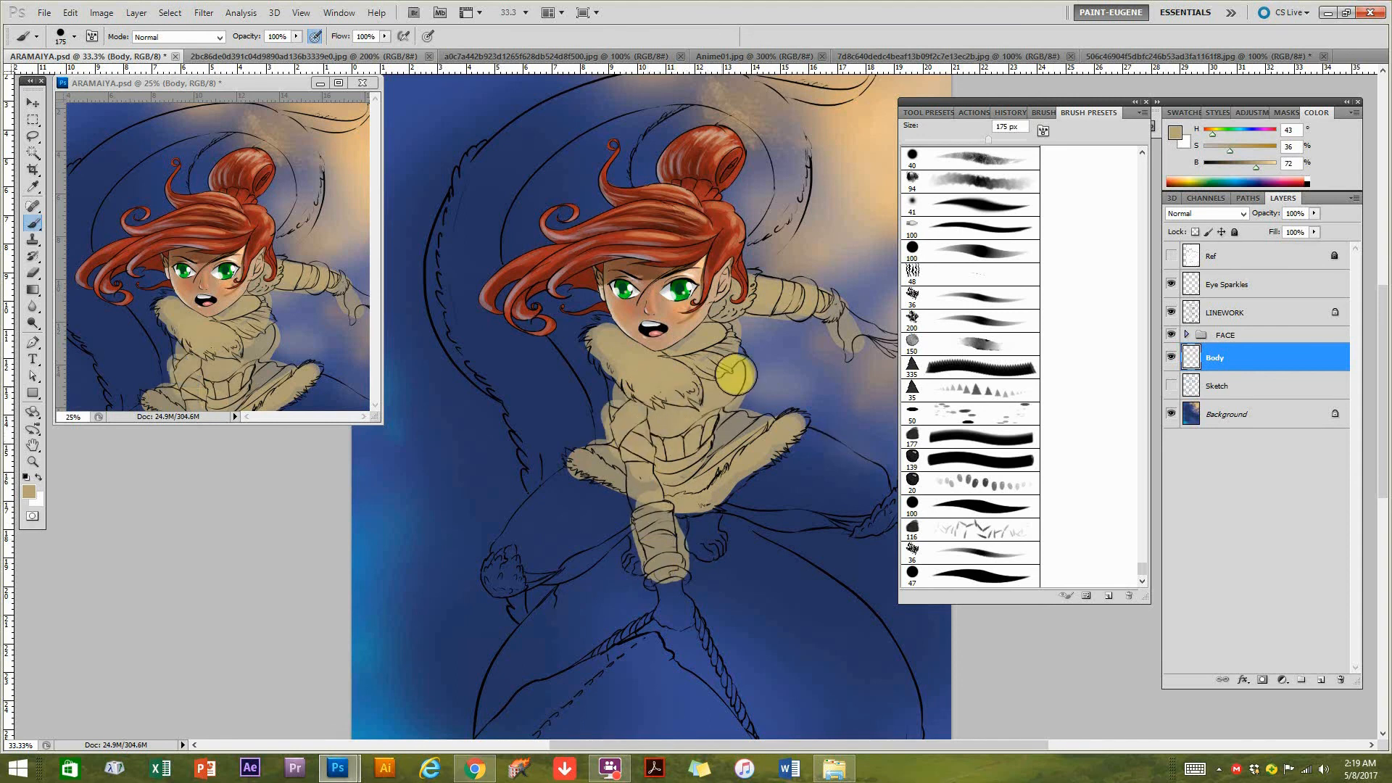
Sample the skin tone from the face and paint the character's bare arms, hands, legs and feet with it.
left_click(670, 304, "alt")
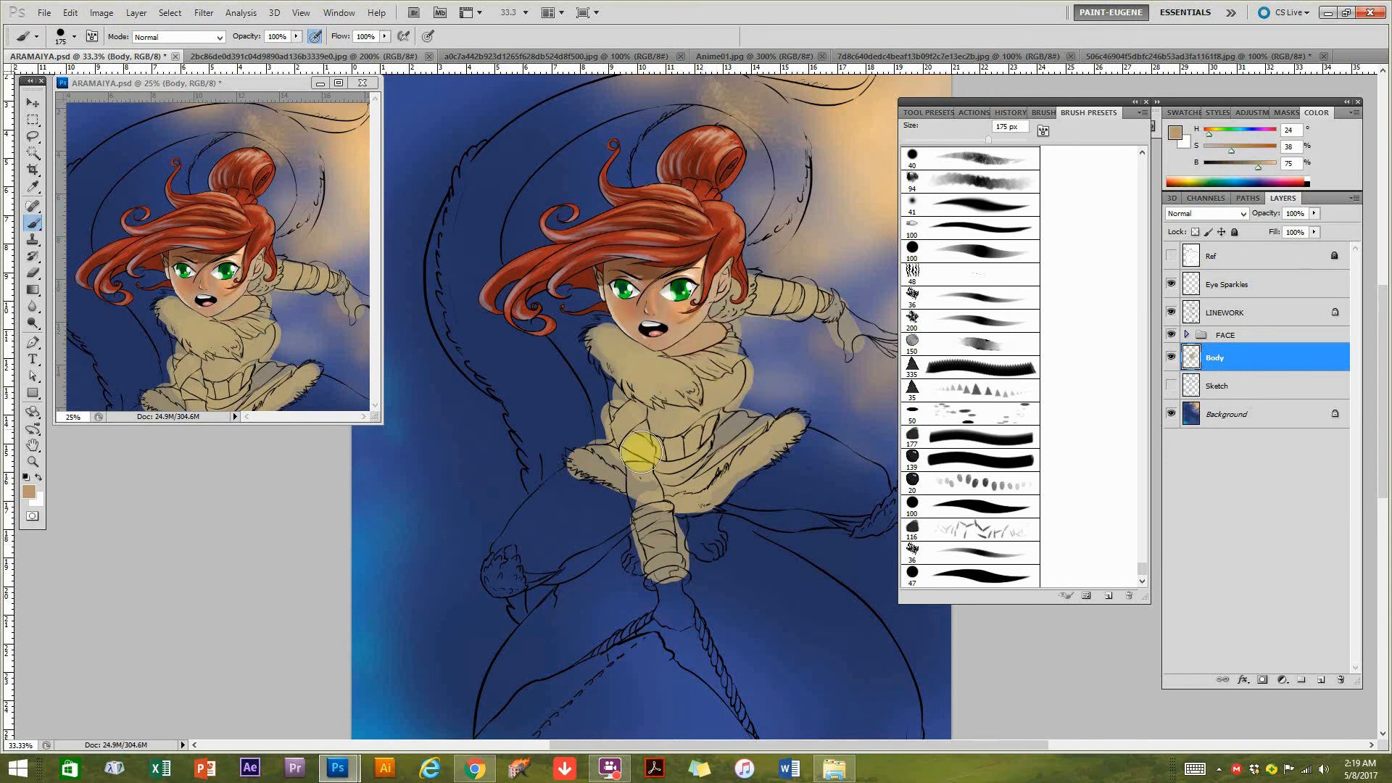
left_click_drag(631, 393, 619, 392)
left_click_drag(641, 476, 643, 503)
mouse_move(559, 572)
left_mouse_down()
mouse_move(519, 553)
mouse_move(559, 541)
mouse_move(570, 491)
mouse_move(637, 553)
left_mouse_up()
mouse_move(725, 533)
left_mouse_down()
mouse_move(700, 540)
mouse_move(735, 506)
mouse_move(767, 534)
mouse_move(817, 511)
mouse_move(767, 498)
mouse_move(750, 510)
mouse_move(858, 497)
mouse_move(795, 466)
mouse_move(806, 447)
mouse_move(845, 491)
mouse_move(782, 471)
mouse_move(764, 488)
mouse_move(787, 503)
mouse_move(846, 466)
mouse_move(861, 490)
mouse_move(741, 493)
mouse_move(653, 524)
left_mouse_up()
left_click_drag(807, 401, 788, 404)
left_click_drag(721, 373, 788, 377)
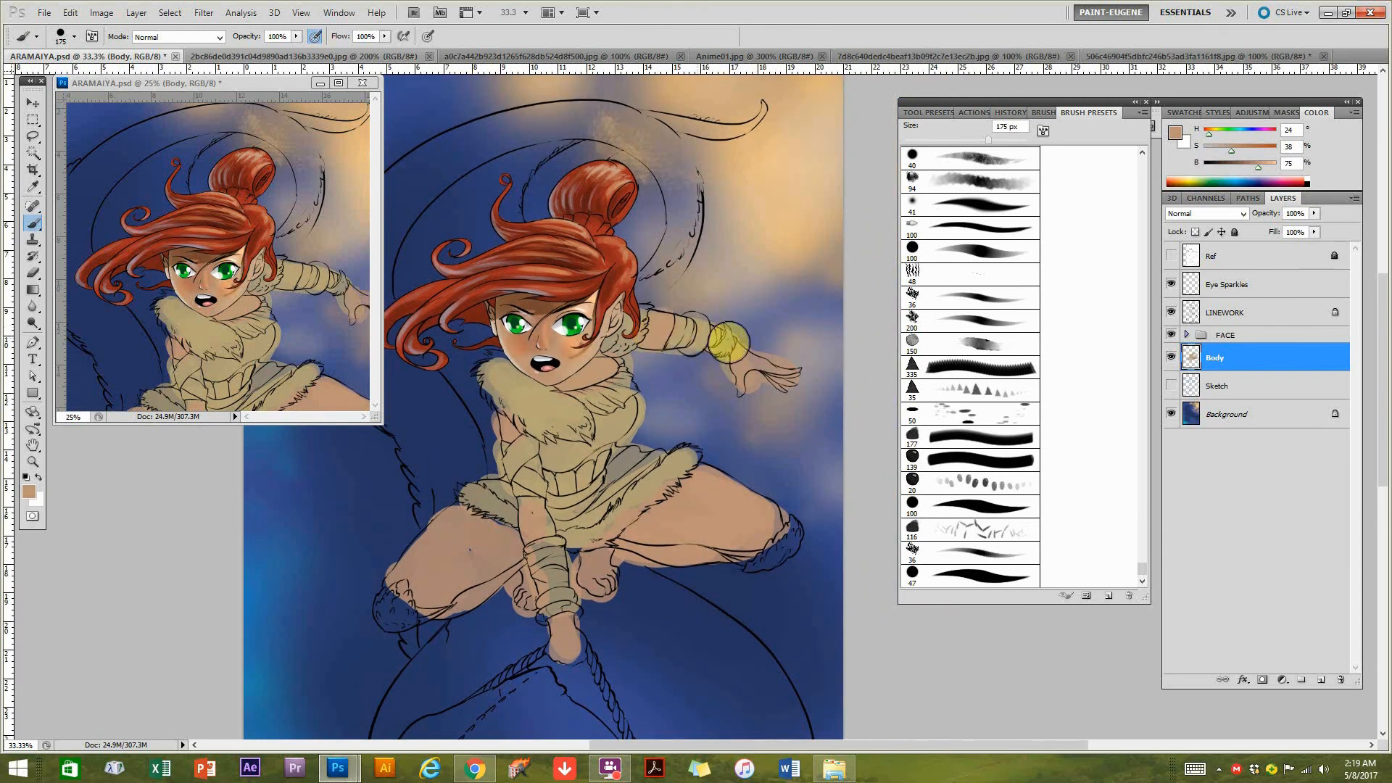
mouse_move(551, 491)
left_mouse_down()
mouse_move(681, 434)
mouse_move(628, 444)
left_mouse_up()
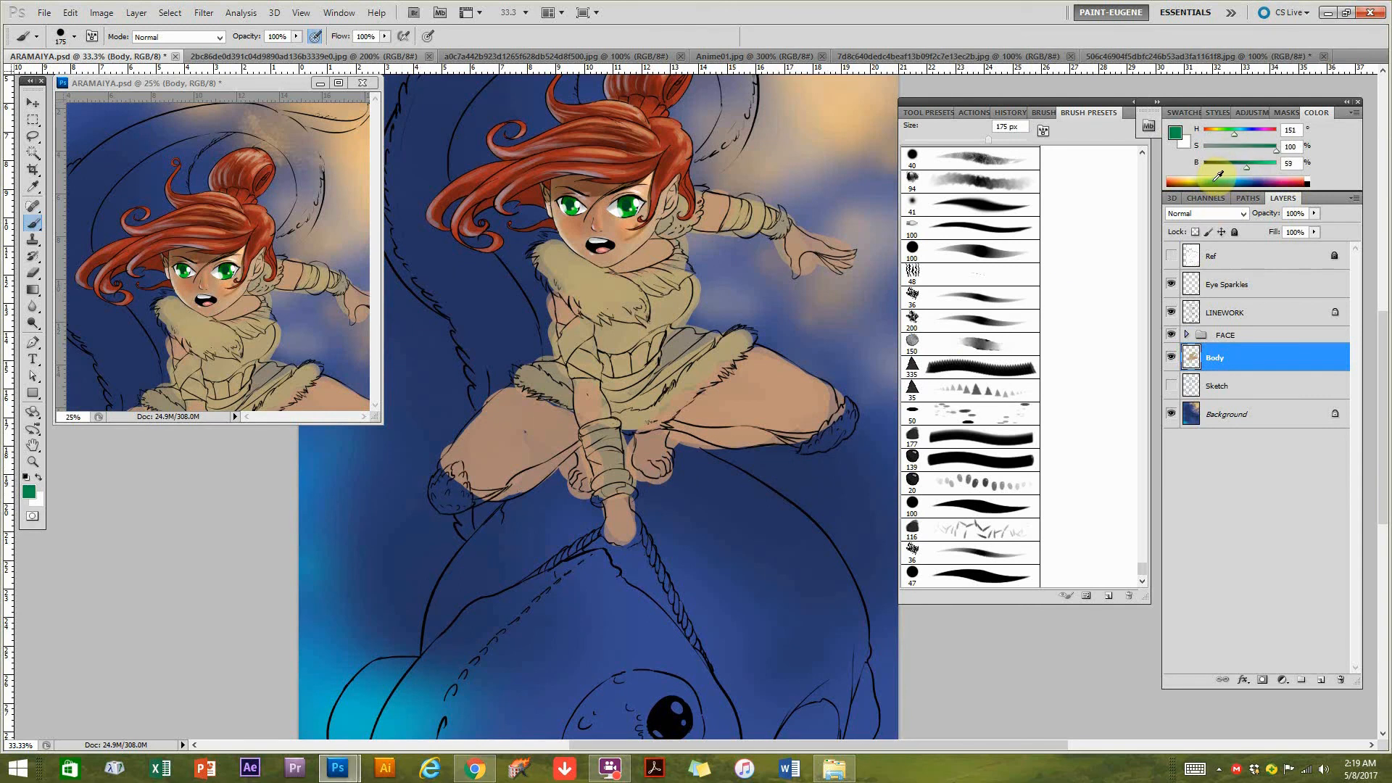
Paint both knee pads and the bands on both arms in muted green (H 149, S 46, B 43).
left_click(1234, 164)
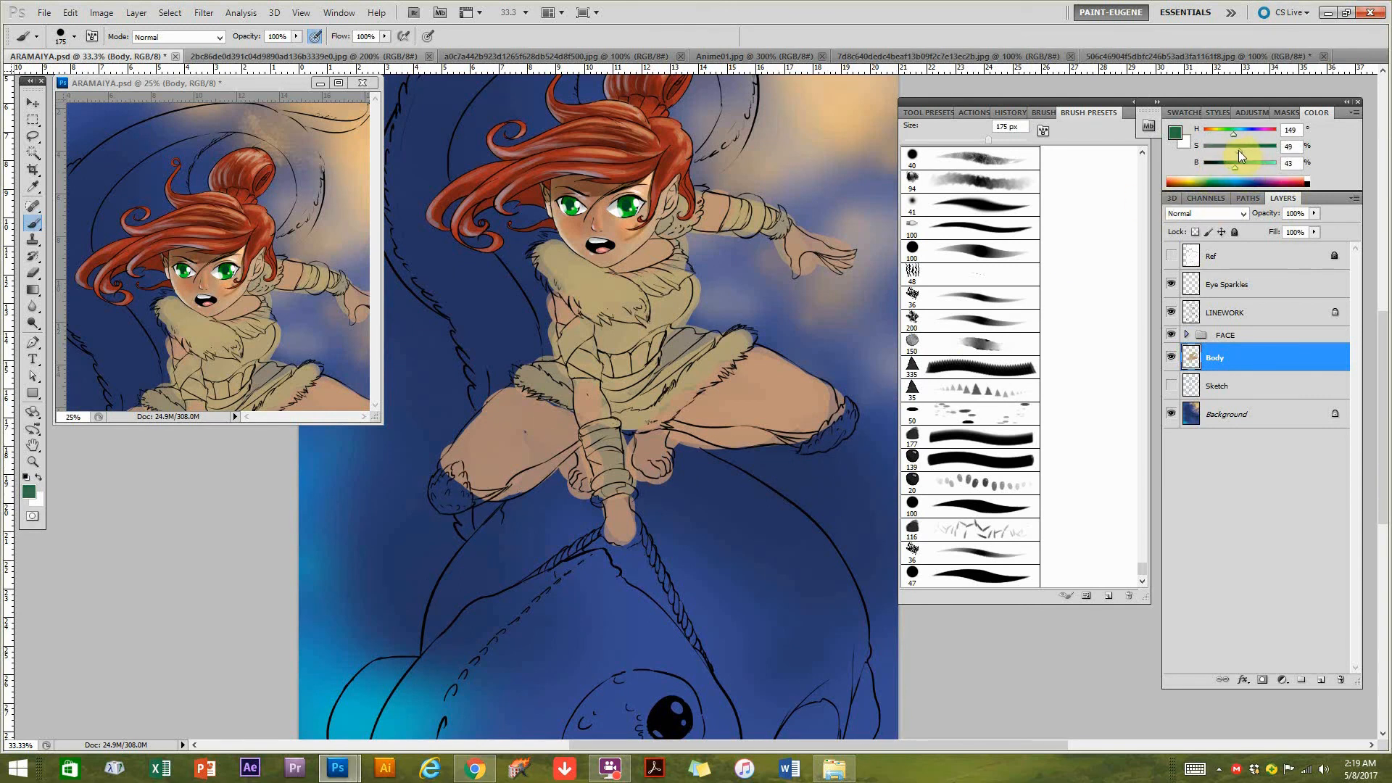
left_click(447, 495)
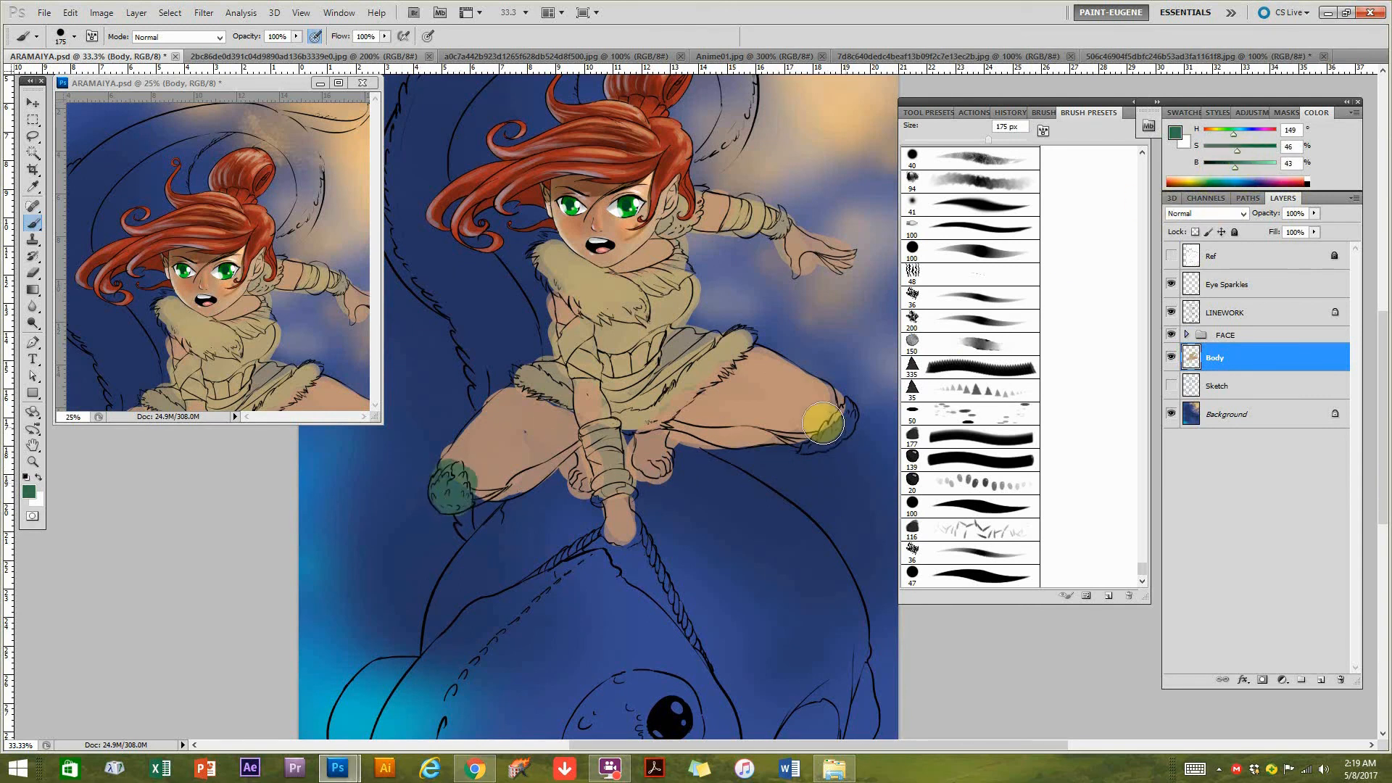
mouse_move(816, 443)
left_mouse_down()
mouse_move(835, 420)
mouse_move(816, 438)
left_mouse_up()
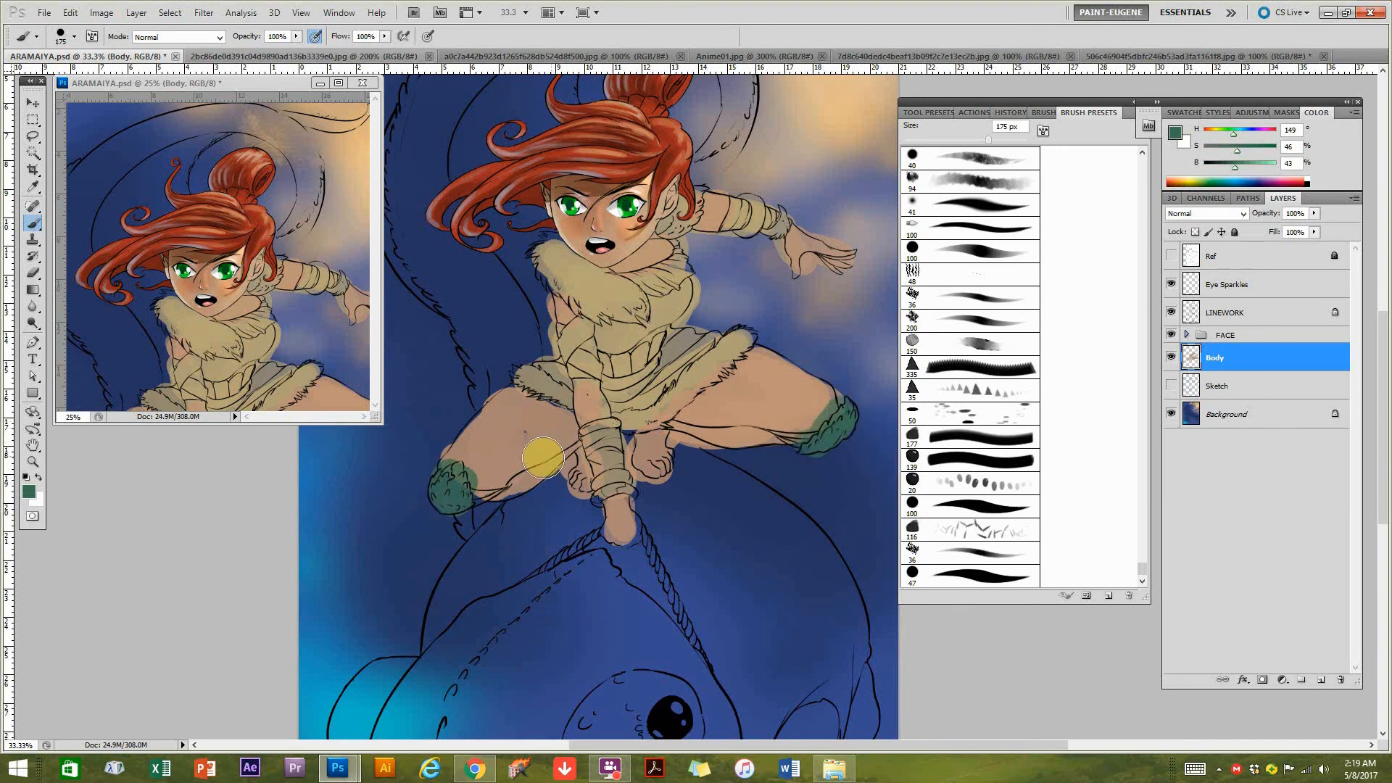
left_click_drag(596, 499, 641, 504)
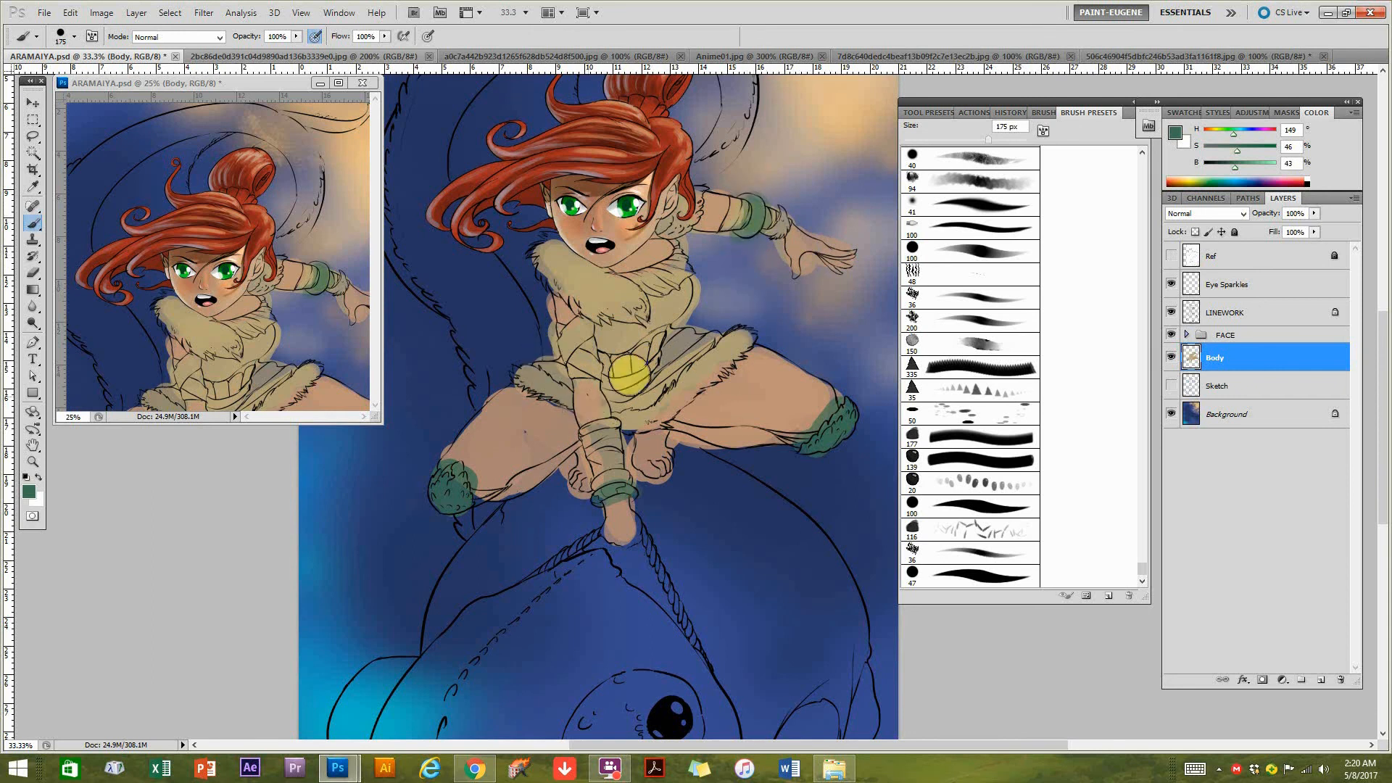
Paint the tunic and skirt in brown (H 28, S 77, B 43), leaving the fur trim and belt tan.
key("alt")
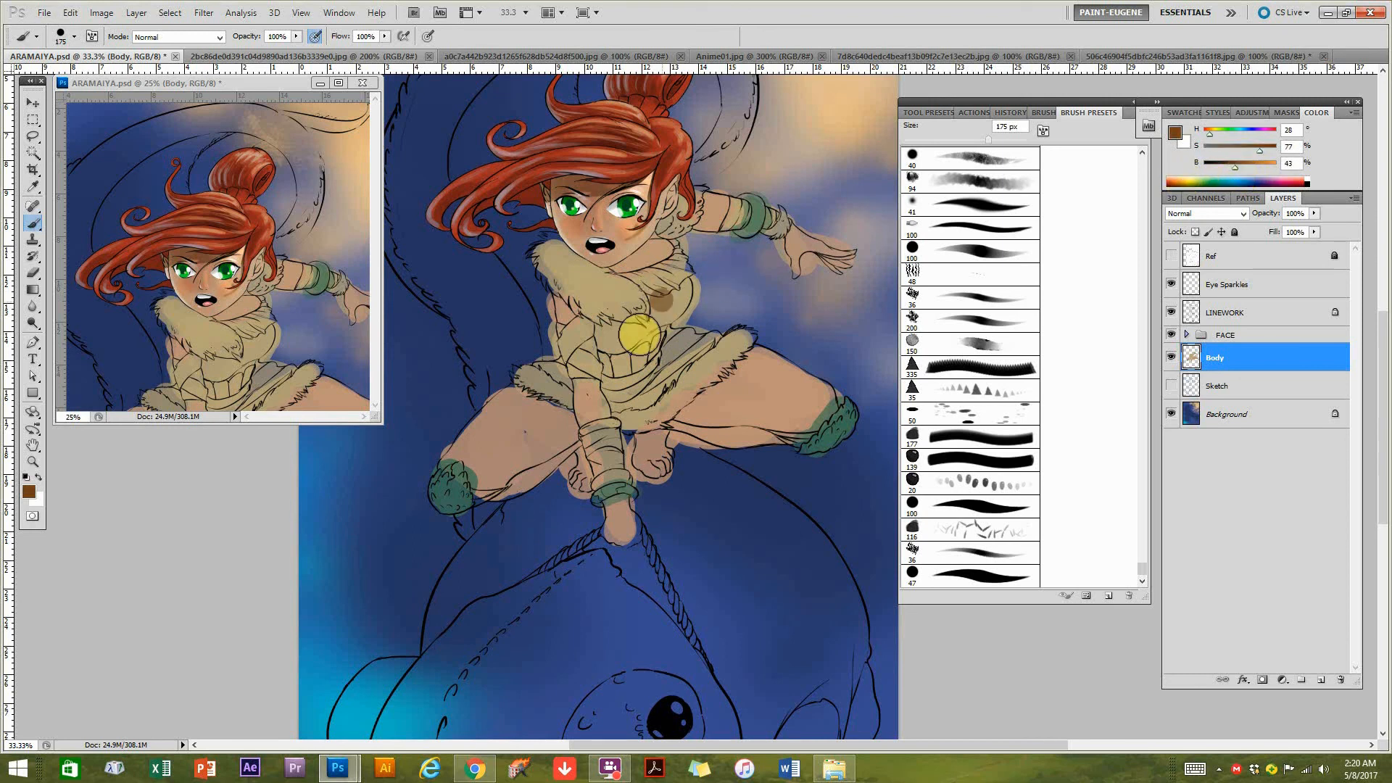
mouse_move(601, 332)
left_mouse_down()
mouse_move(654, 323)
mouse_move(644, 279)
mouse_move(632, 280)
mouse_move(606, 327)
mouse_move(622, 332)
mouse_move(667, 305)
mouse_move(663, 264)
mouse_move(653, 275)
mouse_move(667, 250)
mouse_move(650, 392)
mouse_move(632, 398)
mouse_move(559, 350)
mouse_move(622, 386)
mouse_move(693, 338)
mouse_move(648, 376)
mouse_move(714, 344)
mouse_move(757, 376)
mouse_move(693, 369)
left_mouse_up()
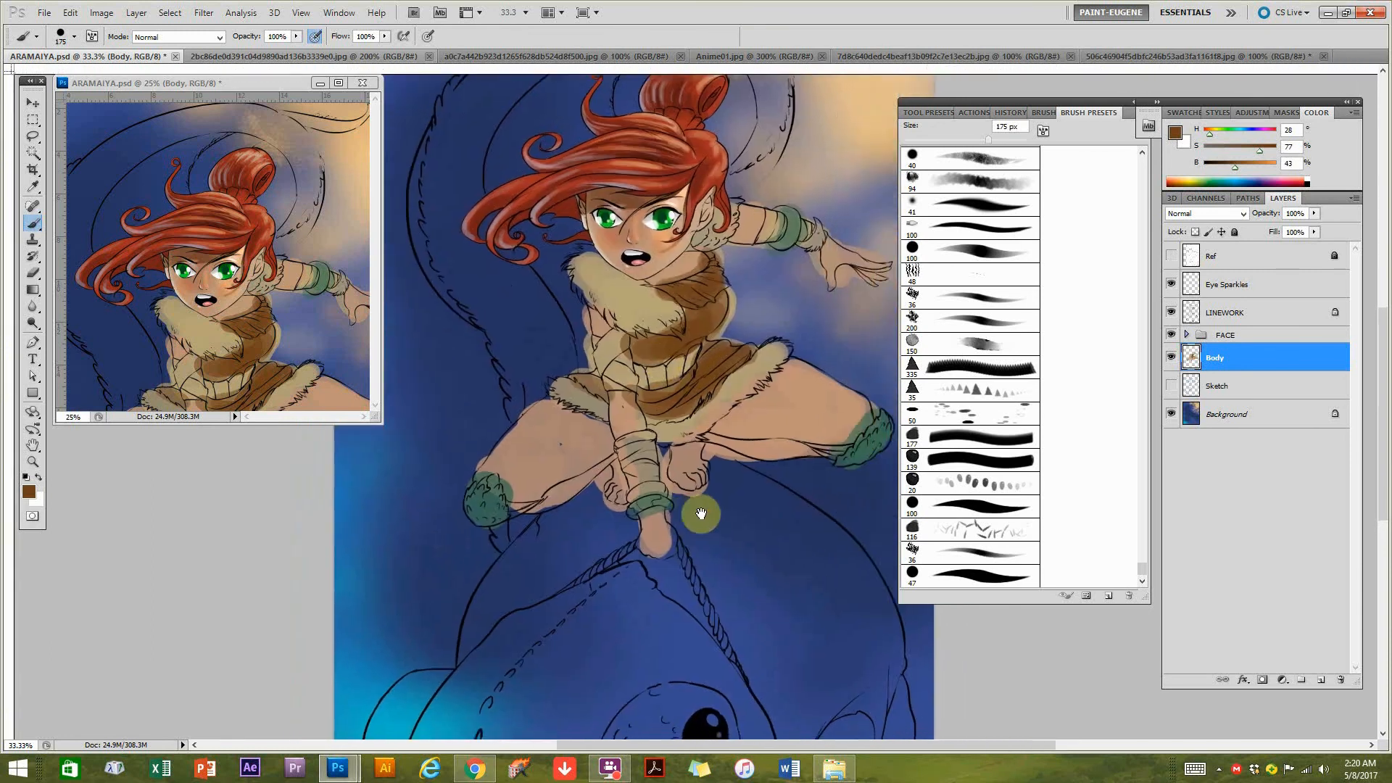
key("ctrl+minus")
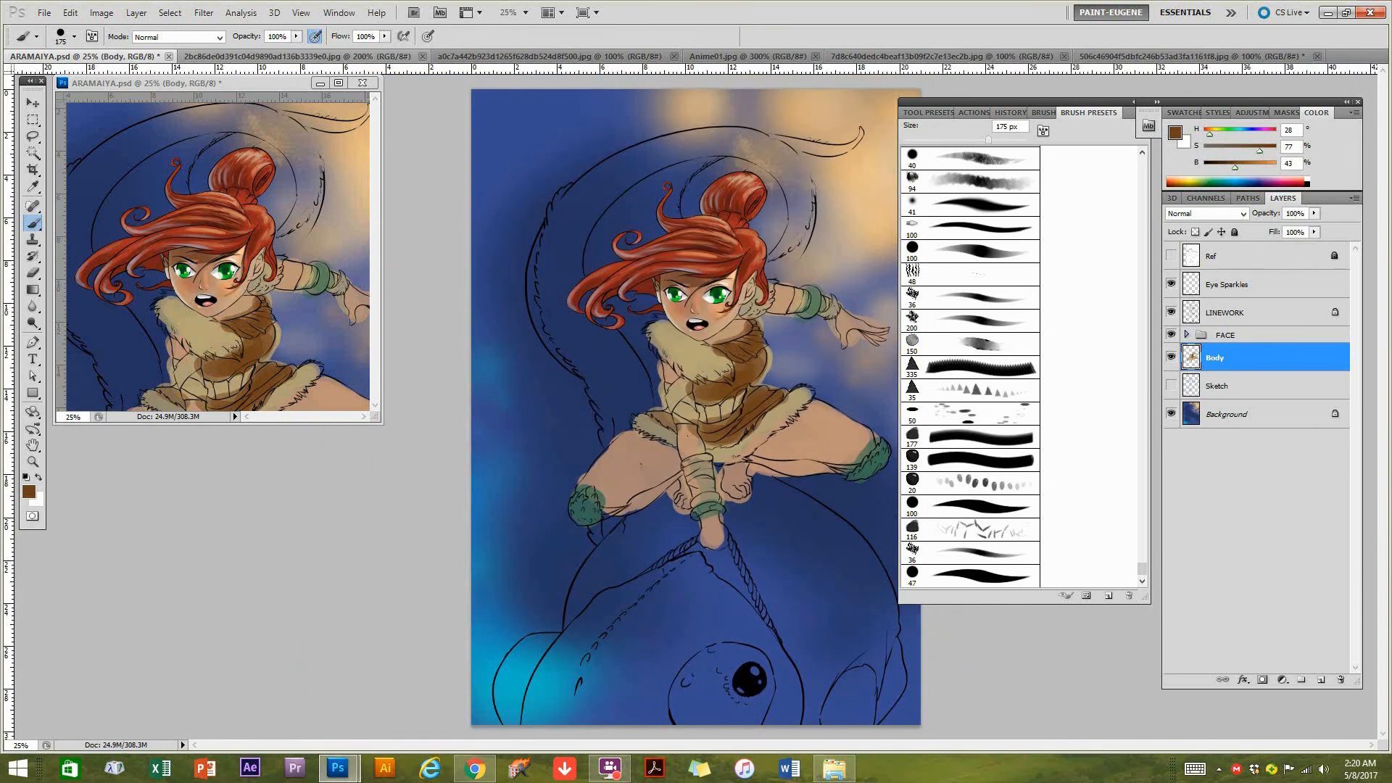
Add a new layer directly above the Sketch layer and name it Creature Mount.
left_click(1215, 382)
left_click(1321, 680)
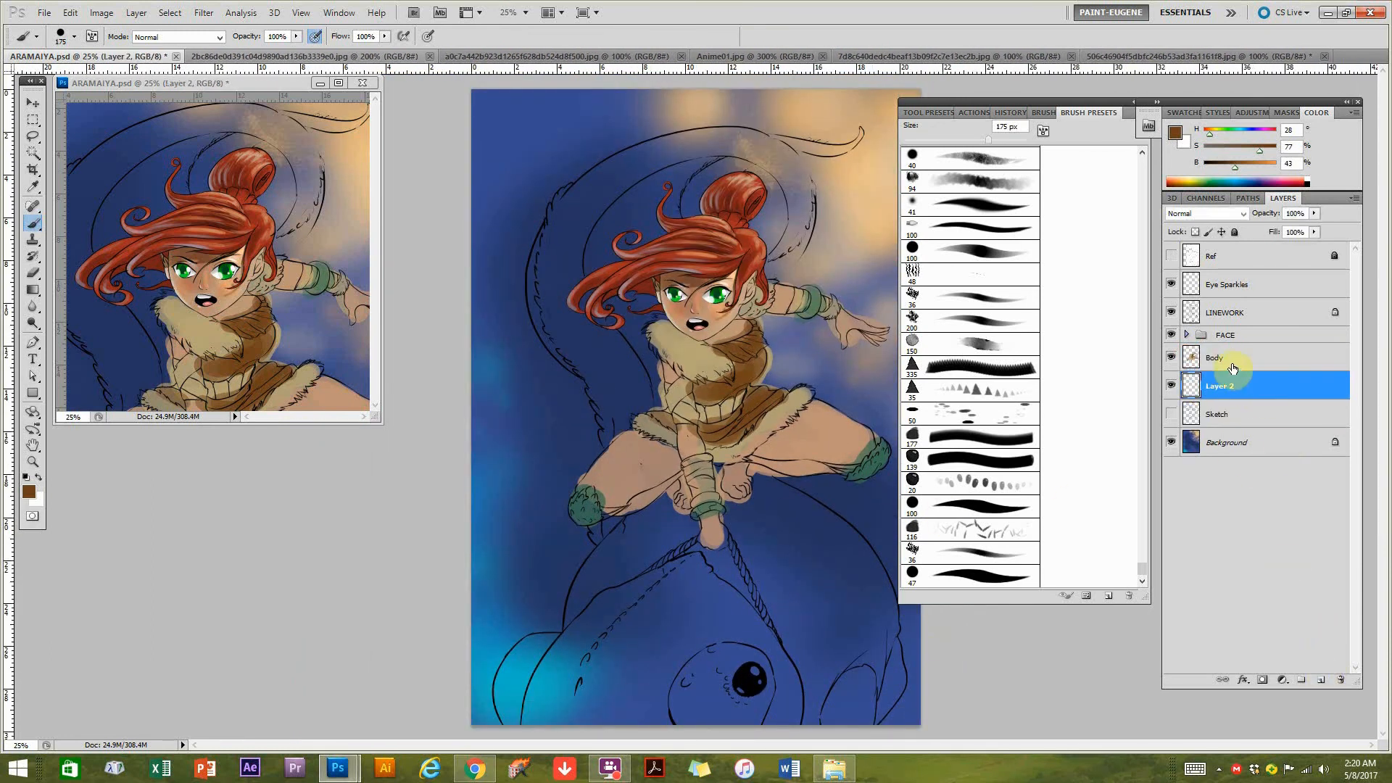
double_click(1223, 391)
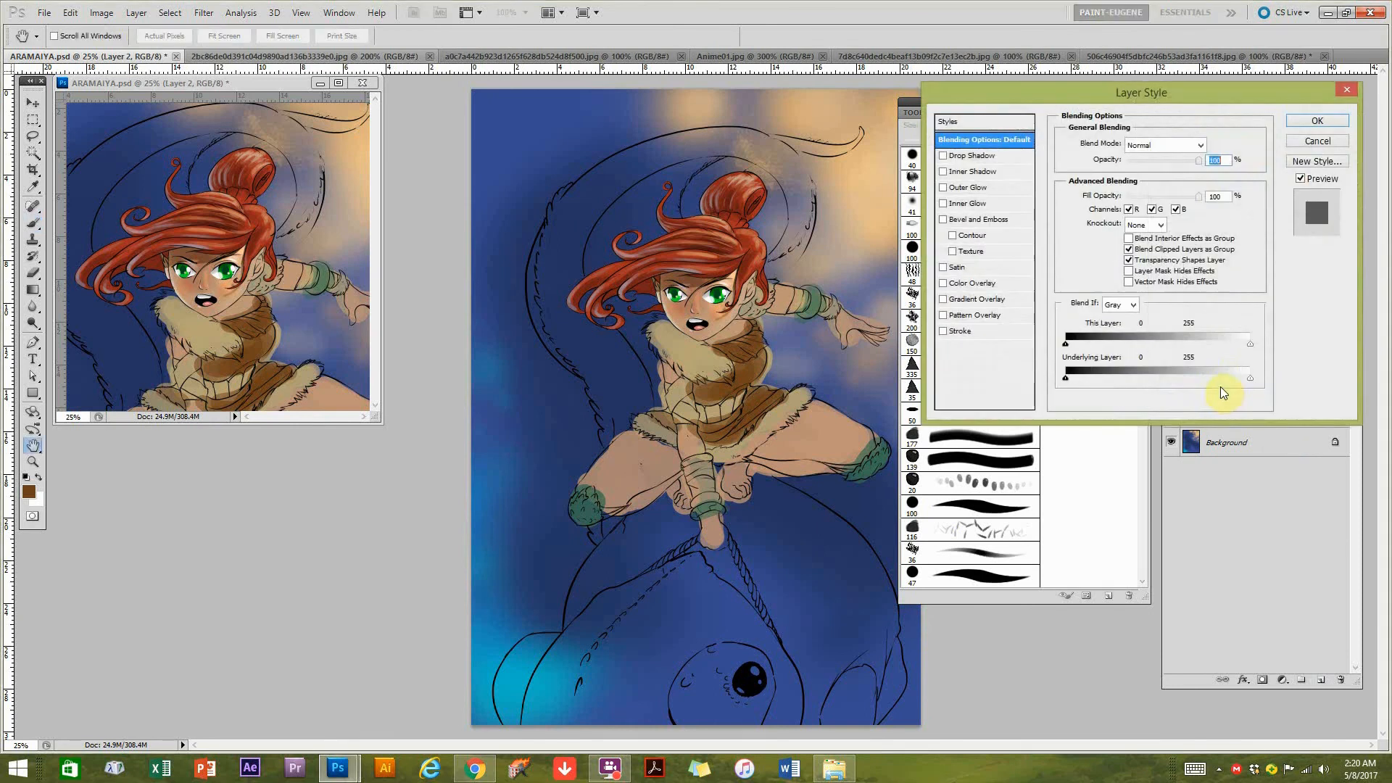
left_click(1317, 141)
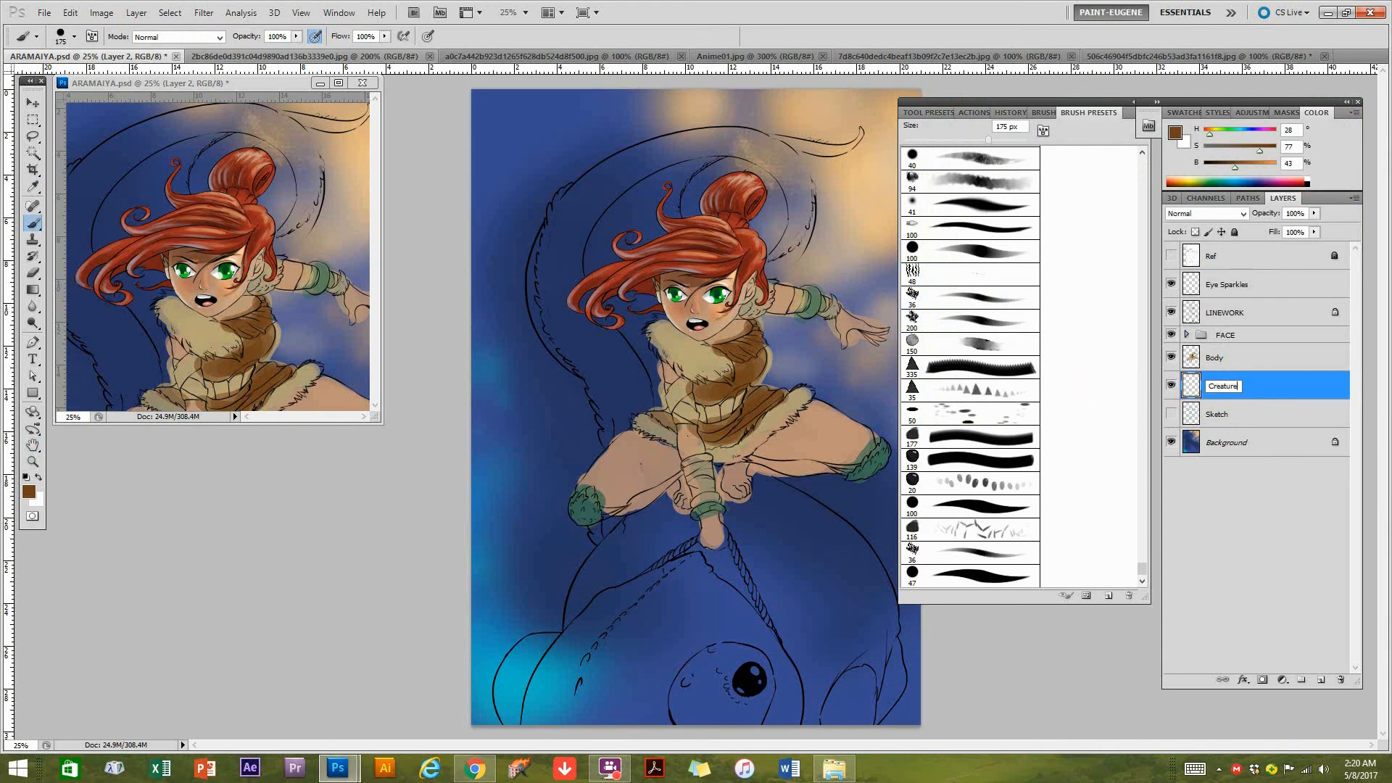
key("Return")
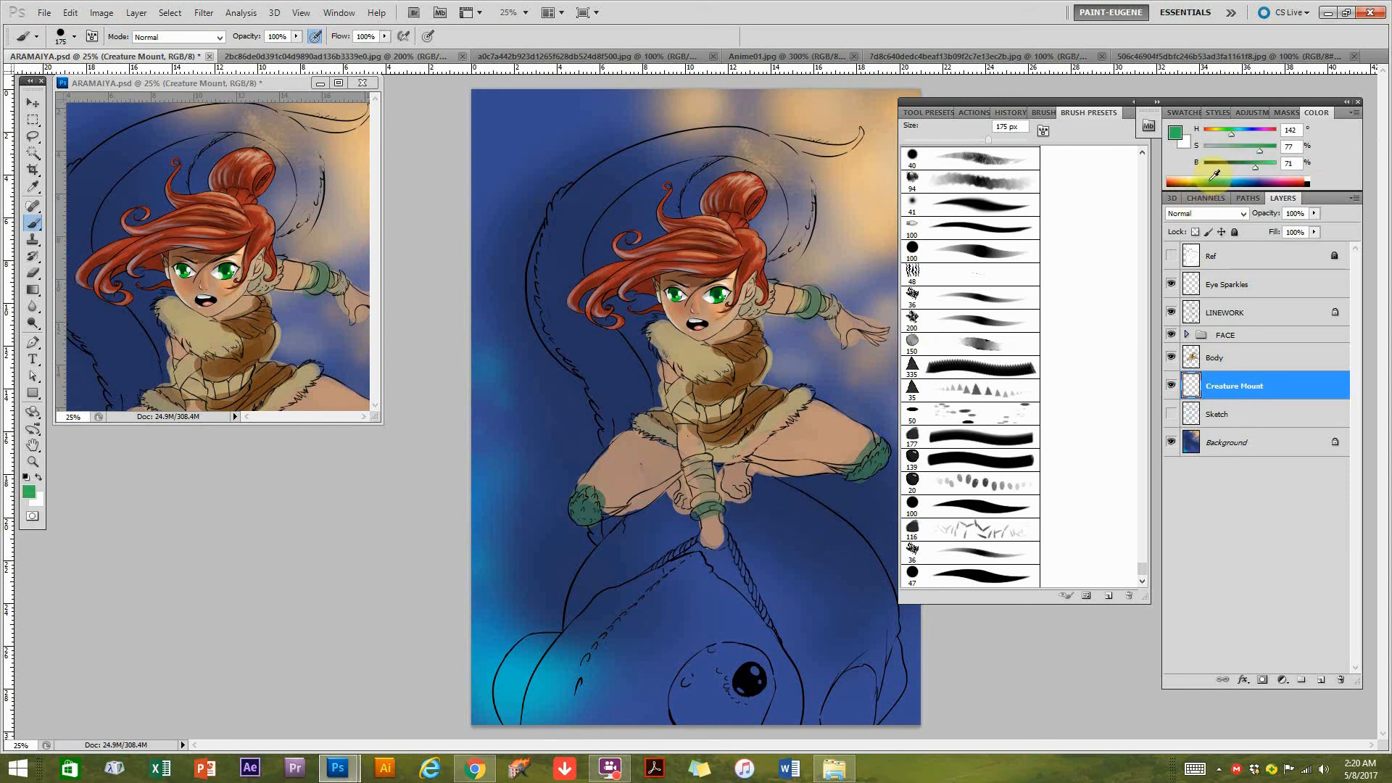
Fill the creature's head, toes and curling tail with flat green (H 118, S 55, B 57) on the Creature Mount layer.
mouse_move(1241, 151)
left_mouse_down()
mouse_move(1245, 164)
mouse_move(1243, 147)
left_mouse_up()
mouse_move(538, 719)
left_mouse_down()
mouse_move(584, 636)
mouse_move(530, 667)
mouse_move(503, 726)
mouse_move(504, 682)
mouse_move(542, 643)
mouse_move(517, 661)
mouse_move(691, 569)
mouse_move(788, 672)
mouse_move(775, 706)
mouse_move(794, 718)
mouse_move(732, 718)
mouse_move(760, 685)
mouse_move(716, 636)
mouse_move(677, 715)
mouse_move(612, 659)
mouse_move(551, 717)
mouse_move(705, 722)
mouse_move(664, 710)
mouse_move(706, 700)
mouse_move(698, 663)
mouse_move(600, 694)
mouse_move(664, 638)
mouse_move(667, 593)
mouse_move(601, 690)
mouse_move(618, 705)
mouse_move(732, 663)
mouse_move(740, 639)
mouse_move(859, 689)
mouse_move(834, 718)
mouse_move(852, 717)
mouse_move(893, 691)
mouse_move(901, 646)
left_mouse_up()
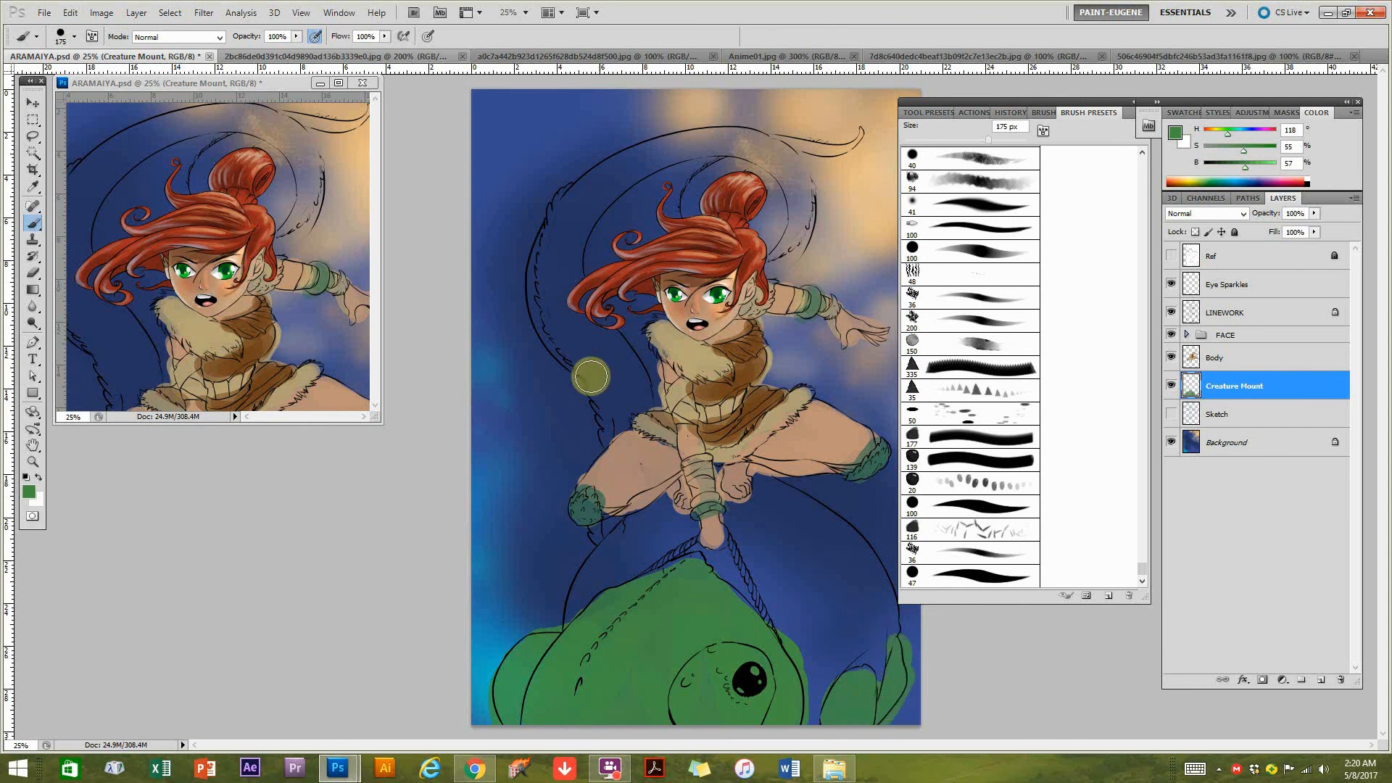
mouse_move(587, 357)
left_mouse_down()
mouse_move(618, 406)
mouse_move(619, 367)
mouse_move(566, 308)
mouse_move(573, 255)
mouse_move(563, 309)
mouse_move(595, 374)
mouse_move(548, 249)
mouse_move(598, 363)
mouse_move(540, 270)
mouse_move(591, 361)
left_mouse_up()
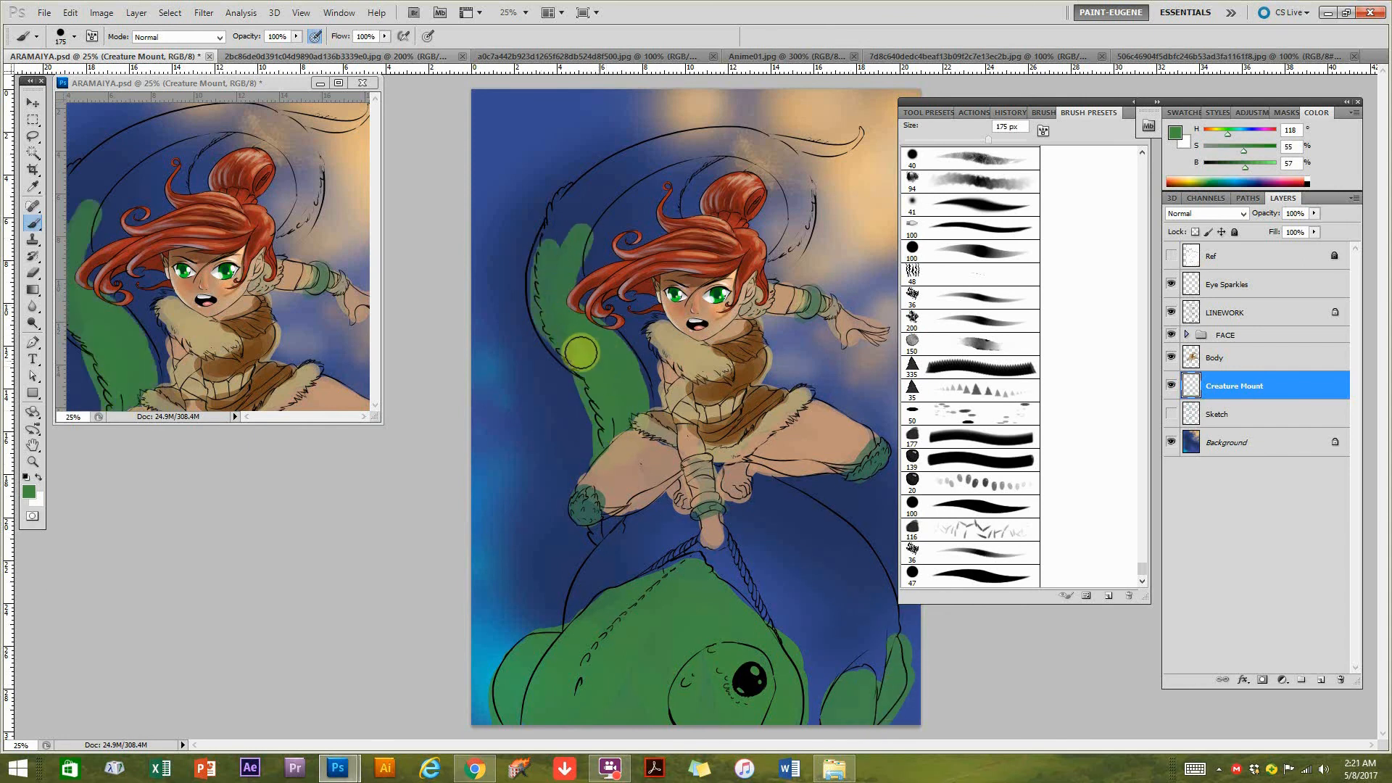
mouse_move(600, 192)
left_mouse_down()
mouse_move(639, 170)
mouse_move(562, 268)
mouse_move(613, 186)
mouse_move(550, 214)
mouse_move(656, 152)
mouse_move(555, 226)
mouse_move(729, 144)
mouse_move(628, 165)
mouse_move(767, 136)
mouse_move(799, 170)
mouse_move(743, 148)
mouse_move(805, 191)
mouse_move(765, 148)
mouse_move(795, 209)
mouse_move(781, 246)
mouse_move(741, 261)
mouse_move(708, 231)
mouse_move(700, 187)
mouse_move(779, 152)
mouse_move(739, 156)
mouse_move(827, 149)
mouse_move(863, 129)
mouse_move(748, 168)
mouse_move(788, 177)
left_mouse_up()
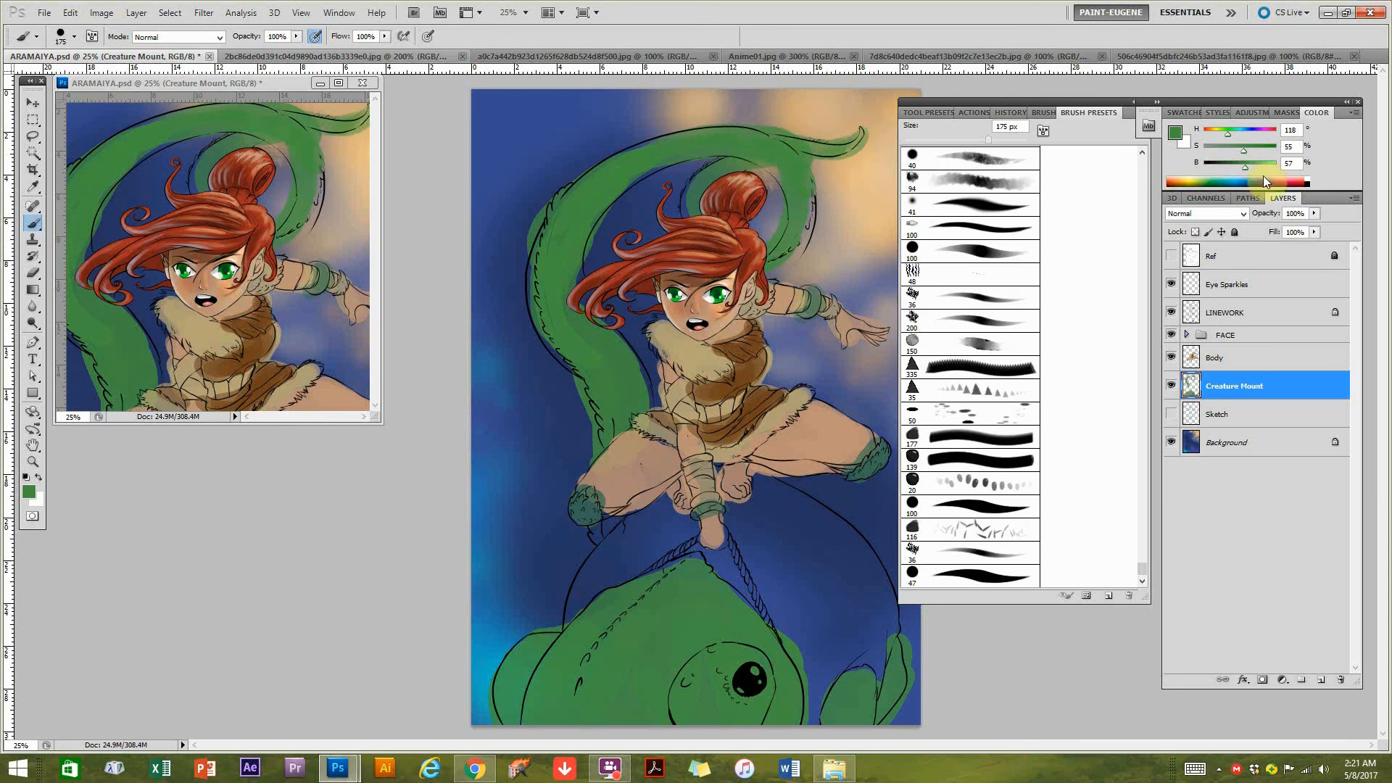
Lock the Creature Mount layer's transparent pixels, then shade the tail with muted green and the head with darker, blended greens.
left_click(1228, 150)
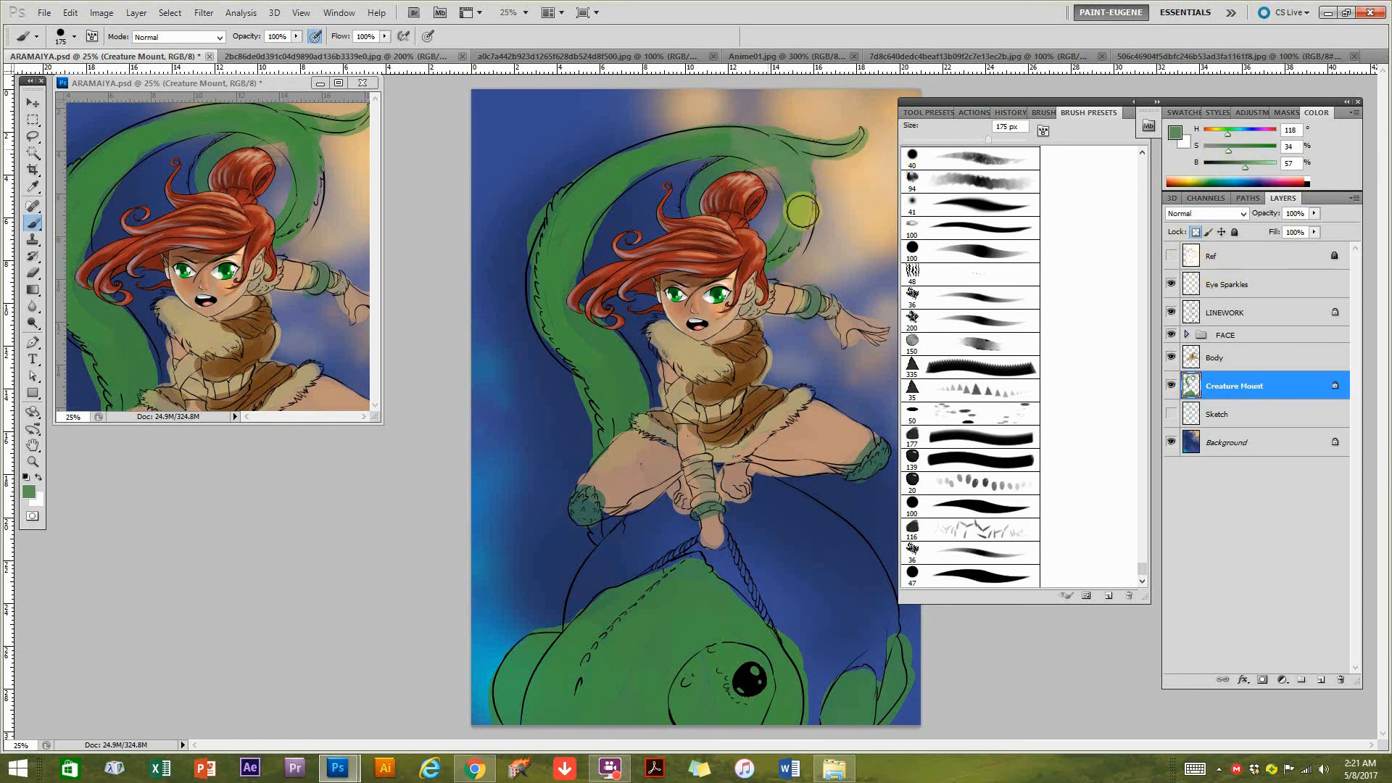
mouse_move(785, 164)
left_mouse_down()
mouse_move(738, 151)
mouse_move(624, 180)
mouse_move(578, 307)
left_mouse_up()
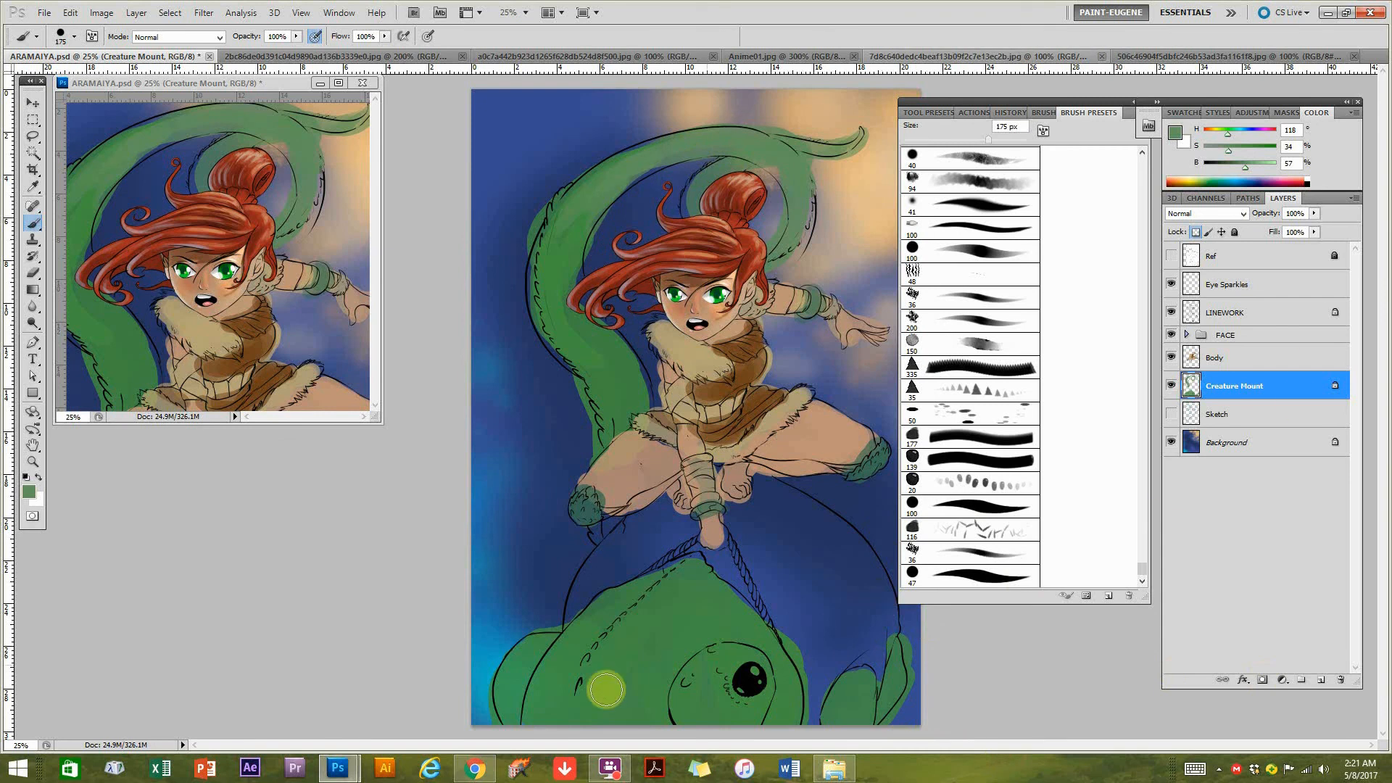
left_click_drag(527, 703, 529, 733)
mouse_move(562, 663)
left_mouse_down()
mouse_move(600, 689)
mouse_move(621, 739)
mouse_move(674, 664)
mouse_move(665, 707)
mouse_move(718, 704)
left_mouse_up()
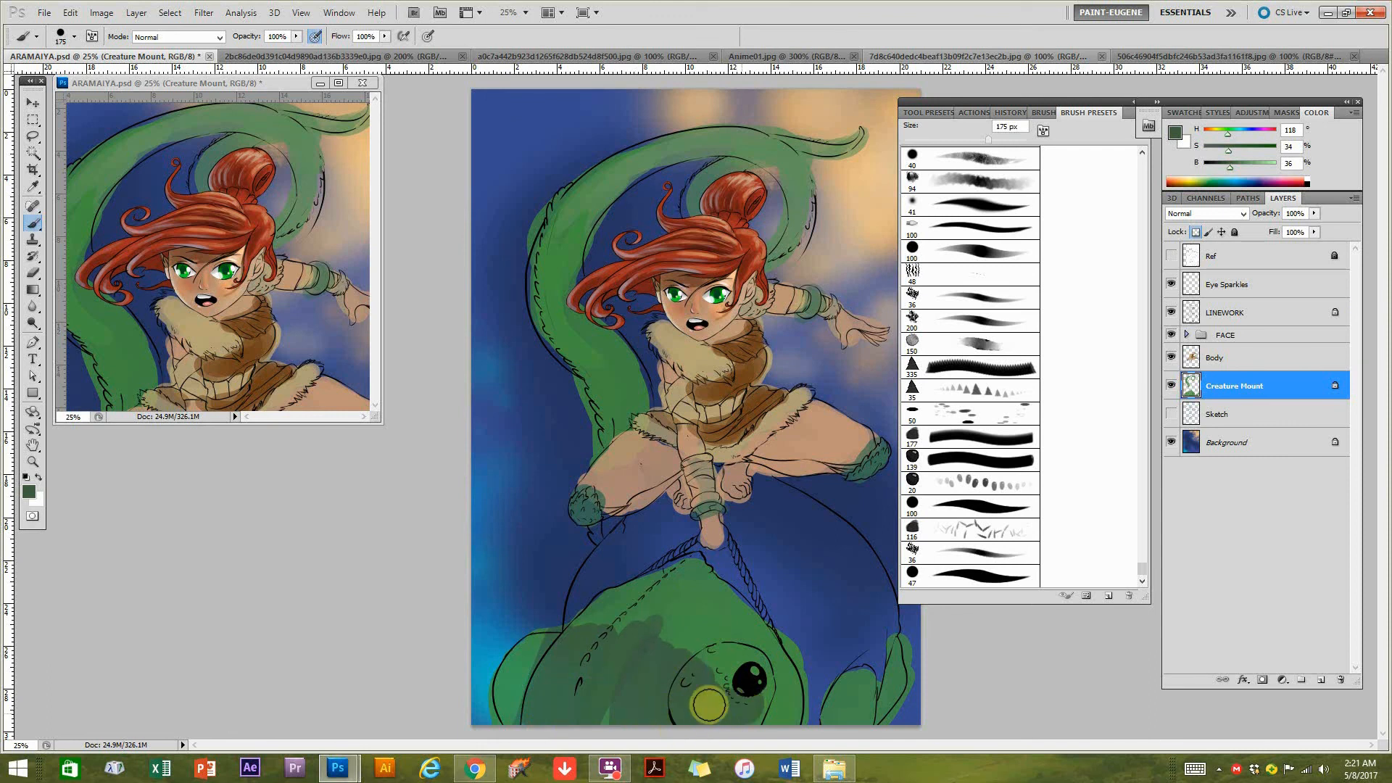
left_click(690, 619, "alt")
mouse_move(647, 675)
left_mouse_down()
mouse_move(681, 655)
mouse_move(612, 659)
mouse_move(717, 710)
mouse_move(703, 690)
left_mouse_up()
mouse_move(621, 635)
left_mouse_down()
mouse_move(602, 621)
mouse_move(586, 705)
left_mouse_up()
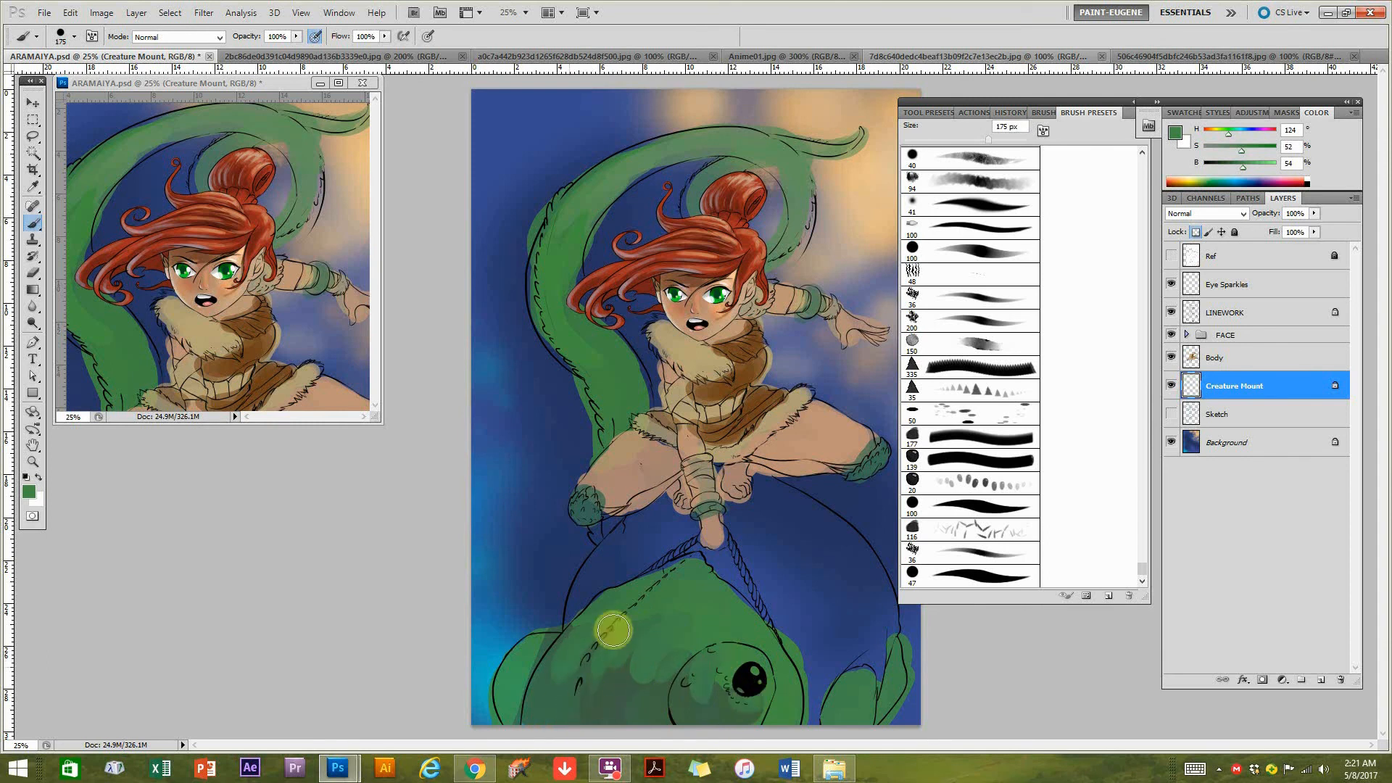
Sample the peach glow from the background and paint warm highlights on the creature's tail, head, eyelid and toes.
left_click(839, 113, "alt")
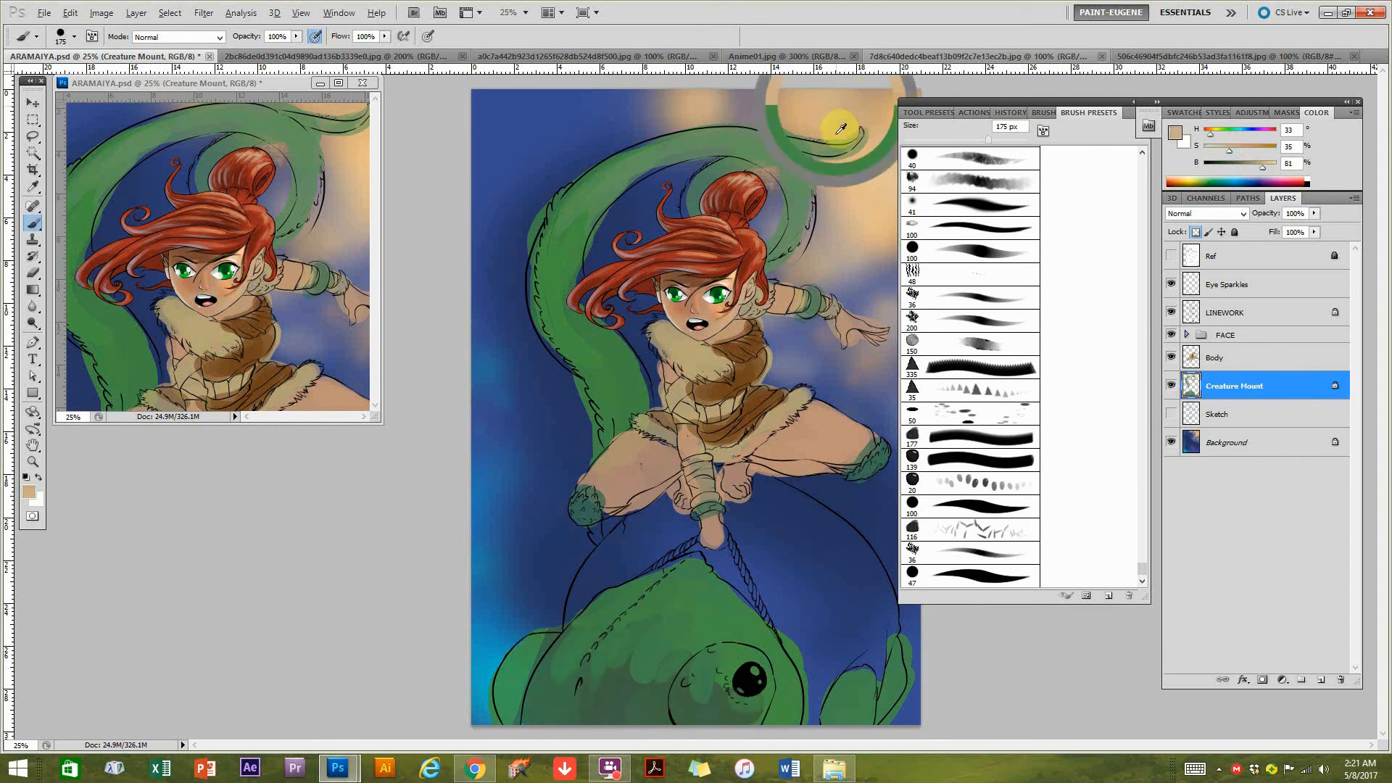
left_click_drag(580, 193, 777, 167)
left_click_drag(677, 142, 802, 179)
left_click_drag(723, 133, 786, 177)
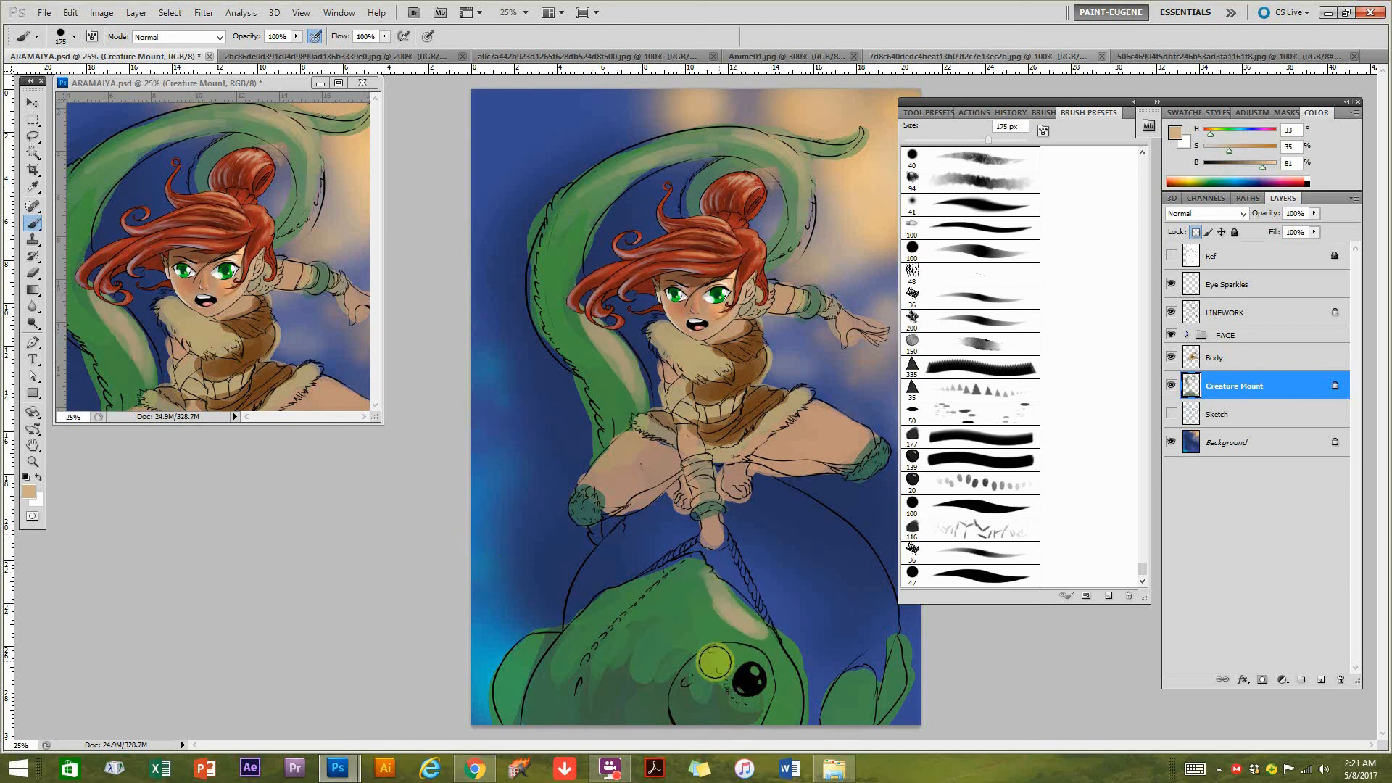
left_click(857, 692)
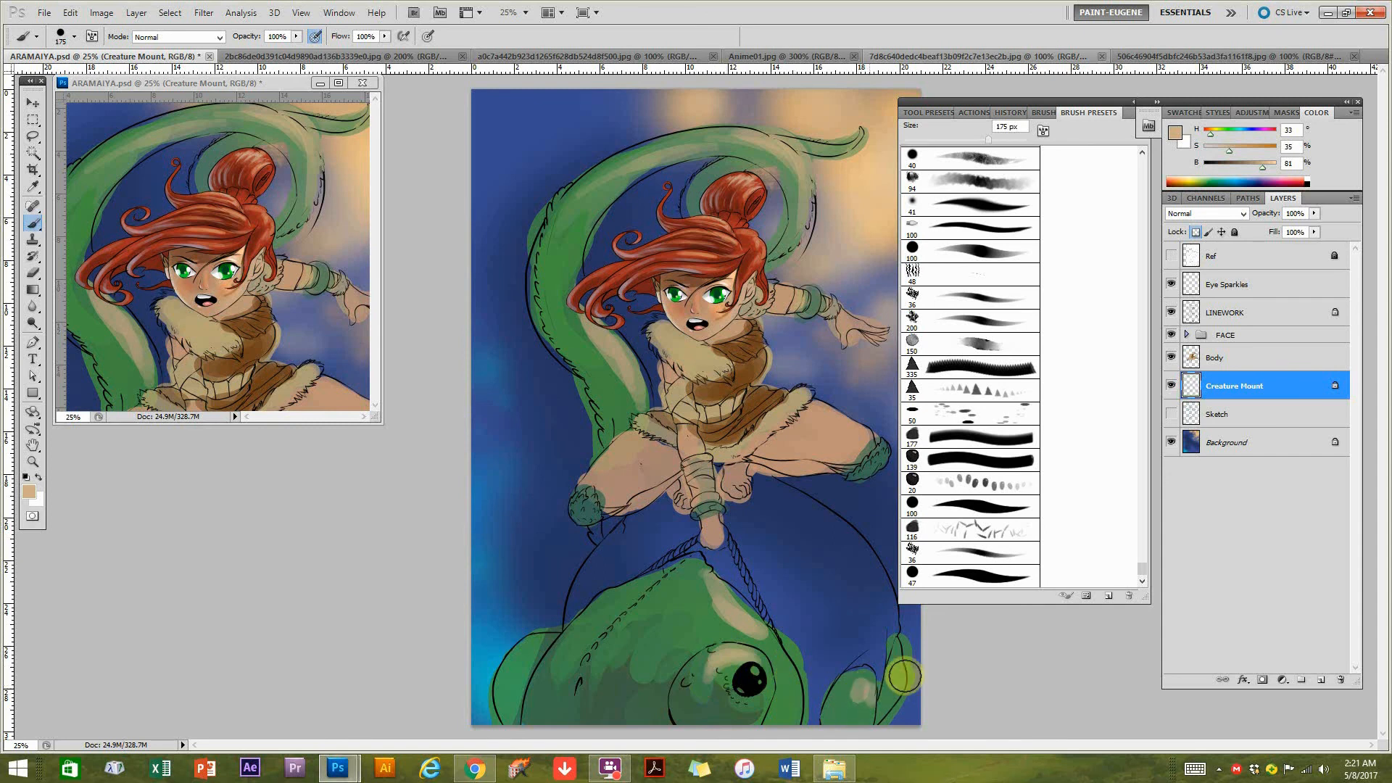
Paint light blue rim light (H 201, S 42, B 100) along the outer left edges of the creature's head and tail.
left_click(499, 565, "alt")
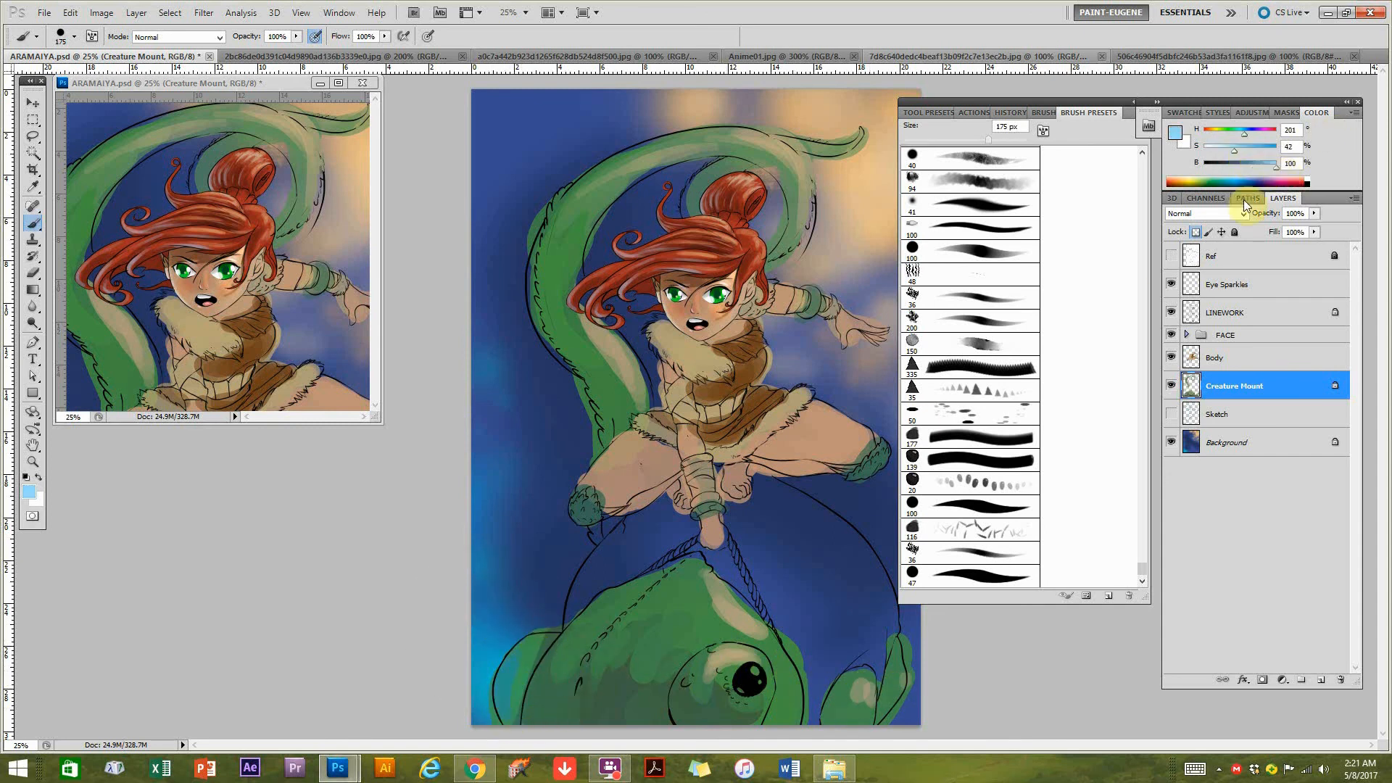
left_click_drag(499, 725, 512, 656)
mouse_move(530, 713)
left_mouse_down()
mouse_move(606, 627)
mouse_move(580, 690)
mouse_move(606, 628)
left_mouse_up()
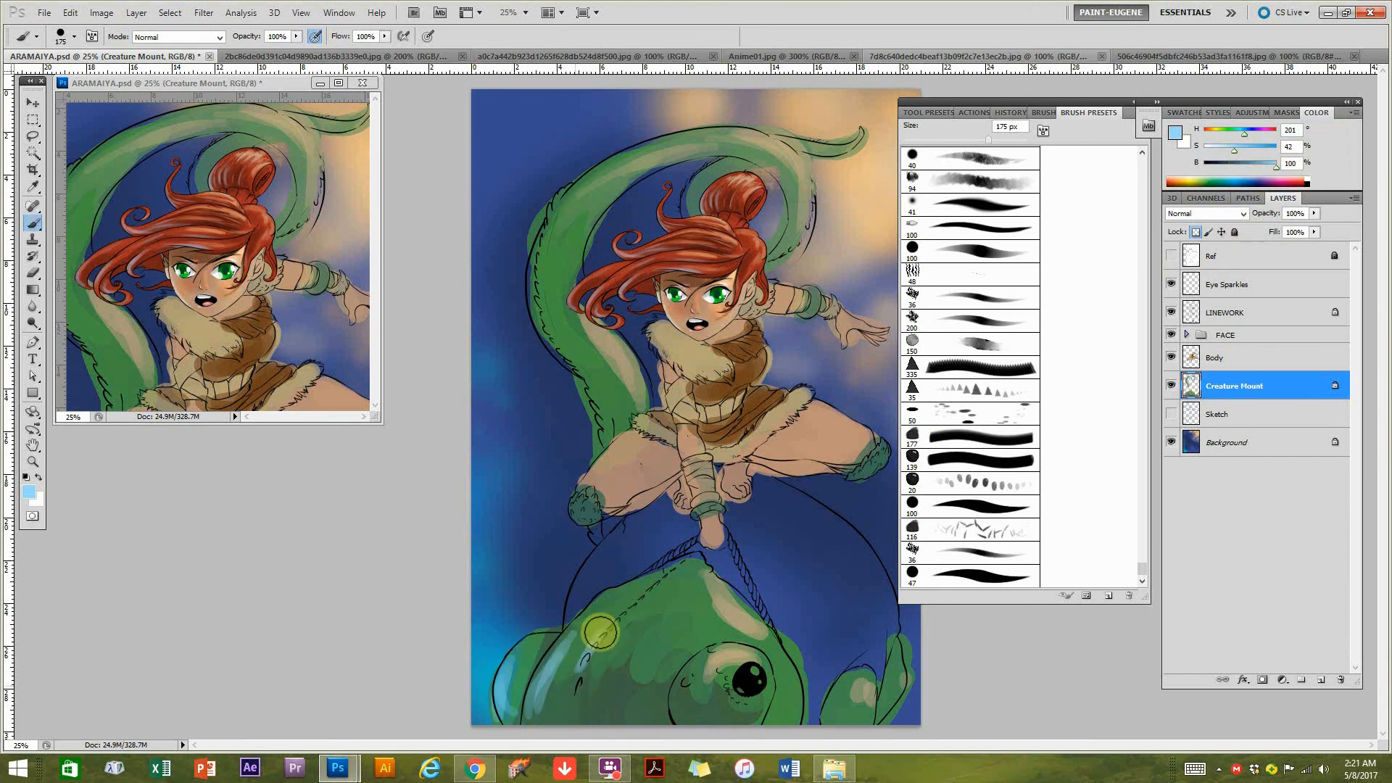
left_click_drag(551, 342, 543, 222)
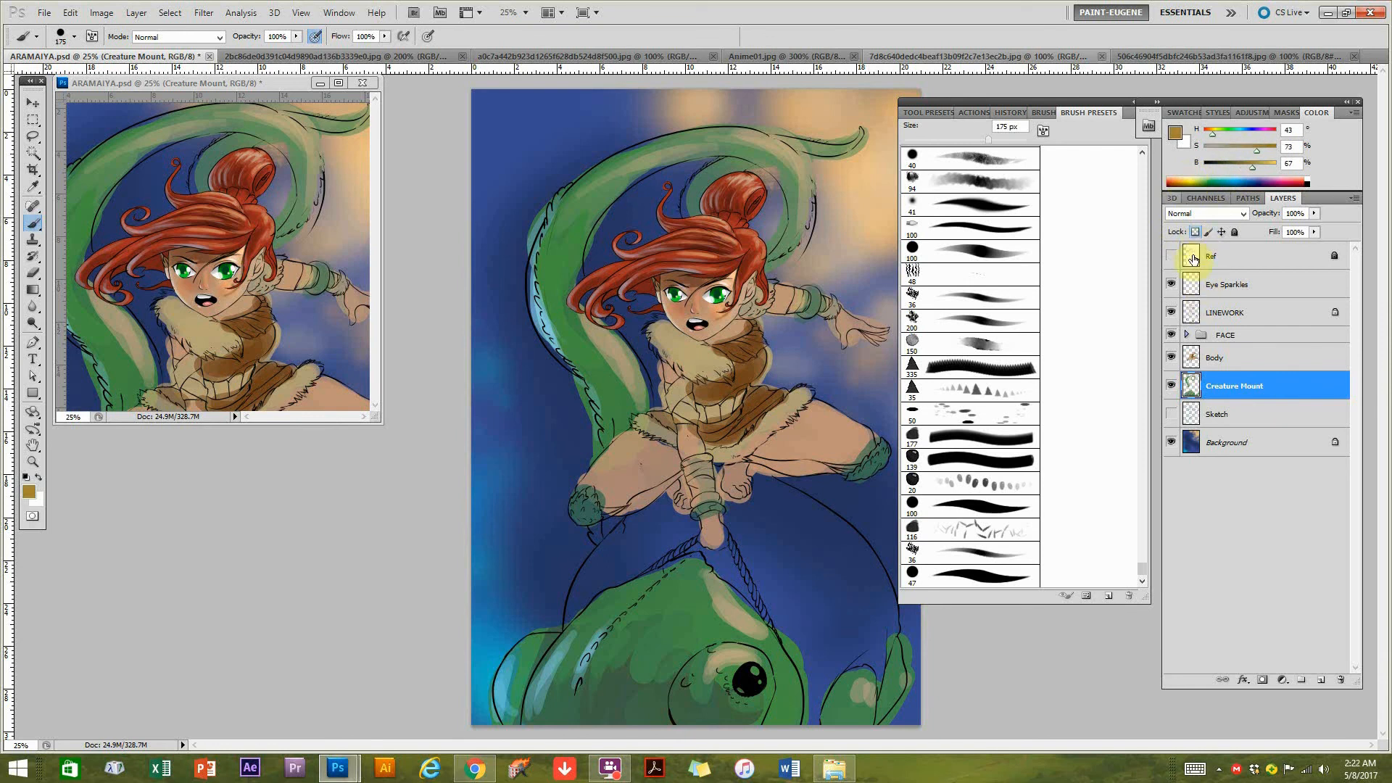
Paint the creature's rounded body behind the head flat brown (H 43, S 73, B 45) and add a lighter brown patch near its left edge.
left_click_drag(808, 584, 723, 564)
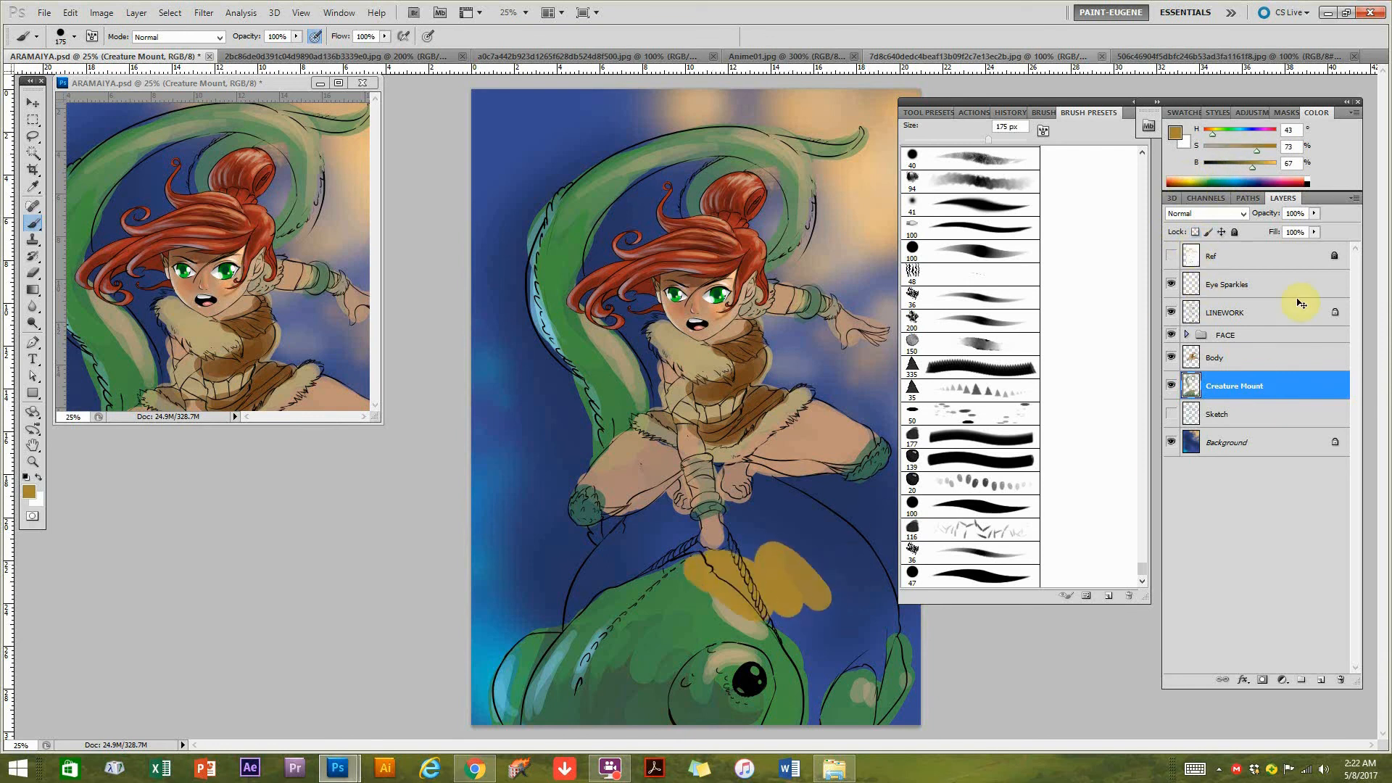
key("ctrl+z")
mouse_move(607, 559)
left_mouse_down()
mouse_move(582, 583)
mouse_move(577, 604)
mouse_move(641, 538)
mouse_move(628, 555)
mouse_move(648, 509)
mouse_move(663, 534)
mouse_move(709, 537)
mouse_move(661, 547)
mouse_move(680, 519)
mouse_move(709, 557)
mouse_move(731, 555)
mouse_move(744, 570)
mouse_move(722, 562)
mouse_move(810, 648)
mouse_move(771, 612)
mouse_move(816, 683)
mouse_move(812, 709)
mouse_move(836, 649)
mouse_move(875, 644)
mouse_move(881, 587)
mouse_move(764, 490)
mouse_move(779, 514)
mouse_move(751, 562)
mouse_move(733, 512)
mouse_move(807, 580)
mouse_move(805, 556)
mouse_move(831, 616)
mouse_move(814, 576)
mouse_move(840, 617)
mouse_move(853, 560)
mouse_move(771, 504)
mouse_move(840, 608)
left_mouse_up()
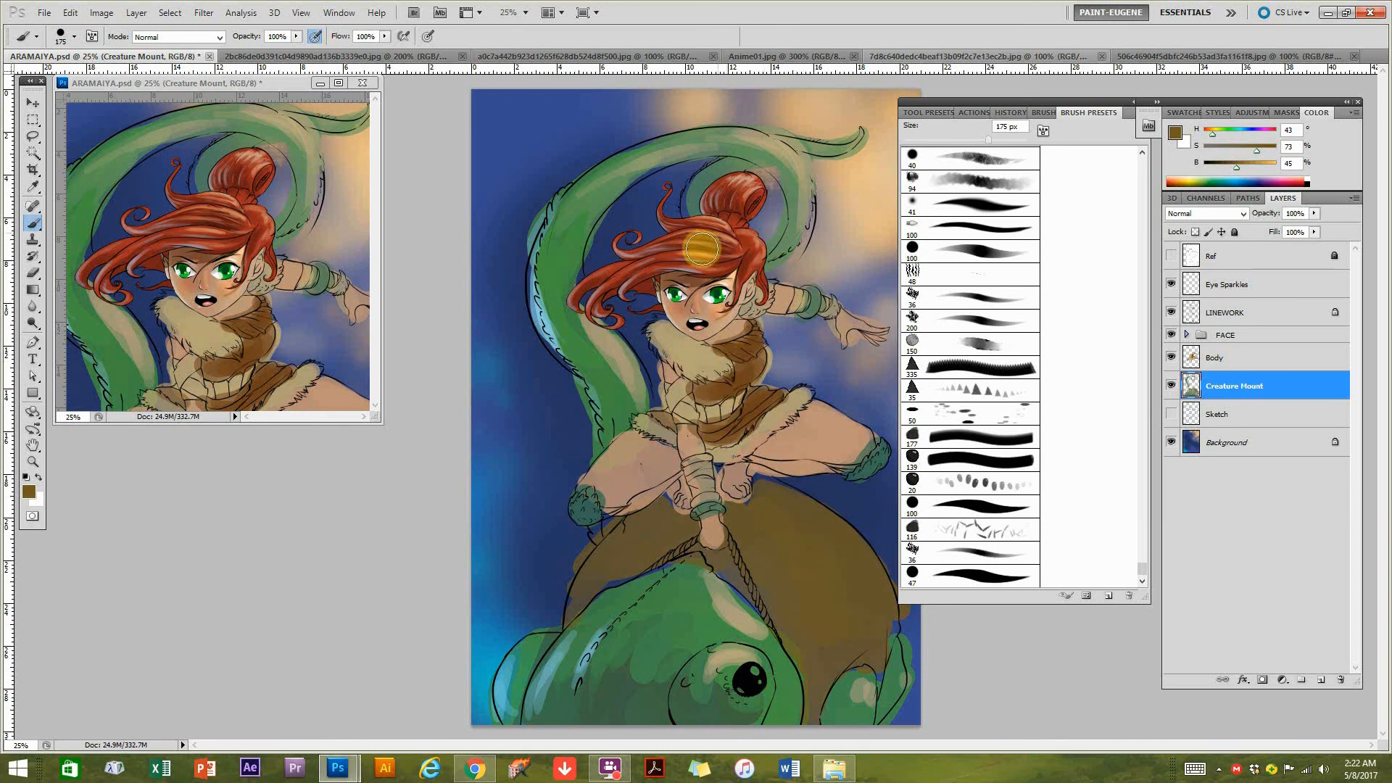
left_click_drag(594, 580, 626, 566)
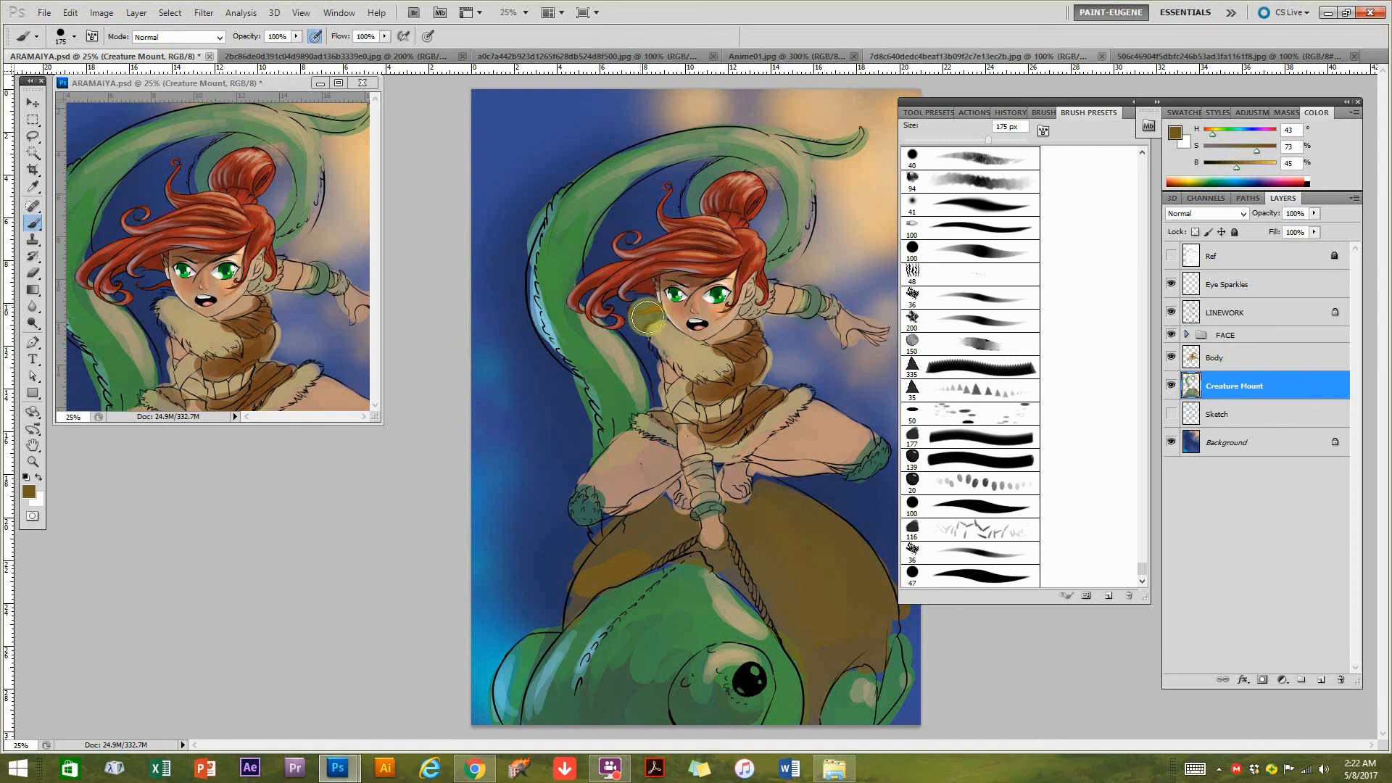
Adjust the Background layer's colour slightly with Hue/Saturation.
left_click(1209, 448)
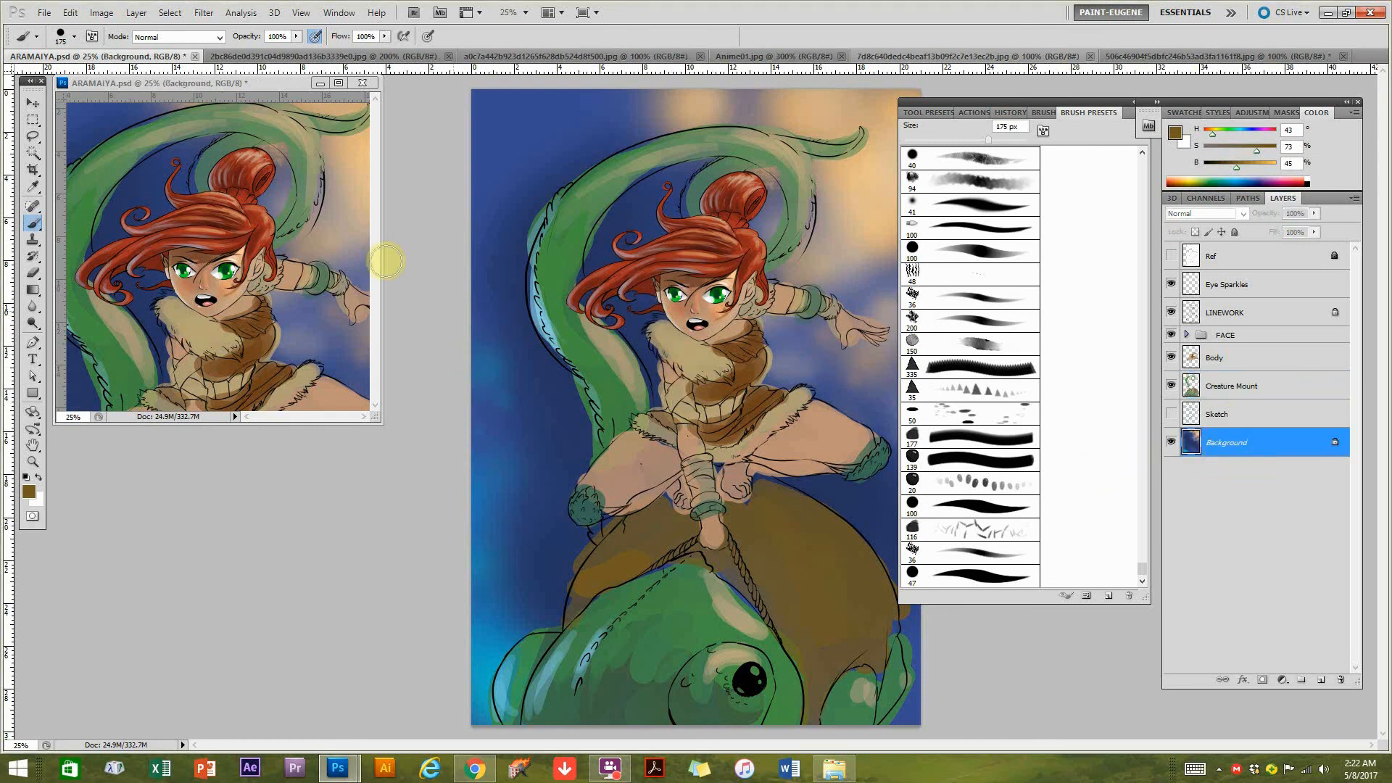
left_click(101, 13)
mouse_move(196, 50)
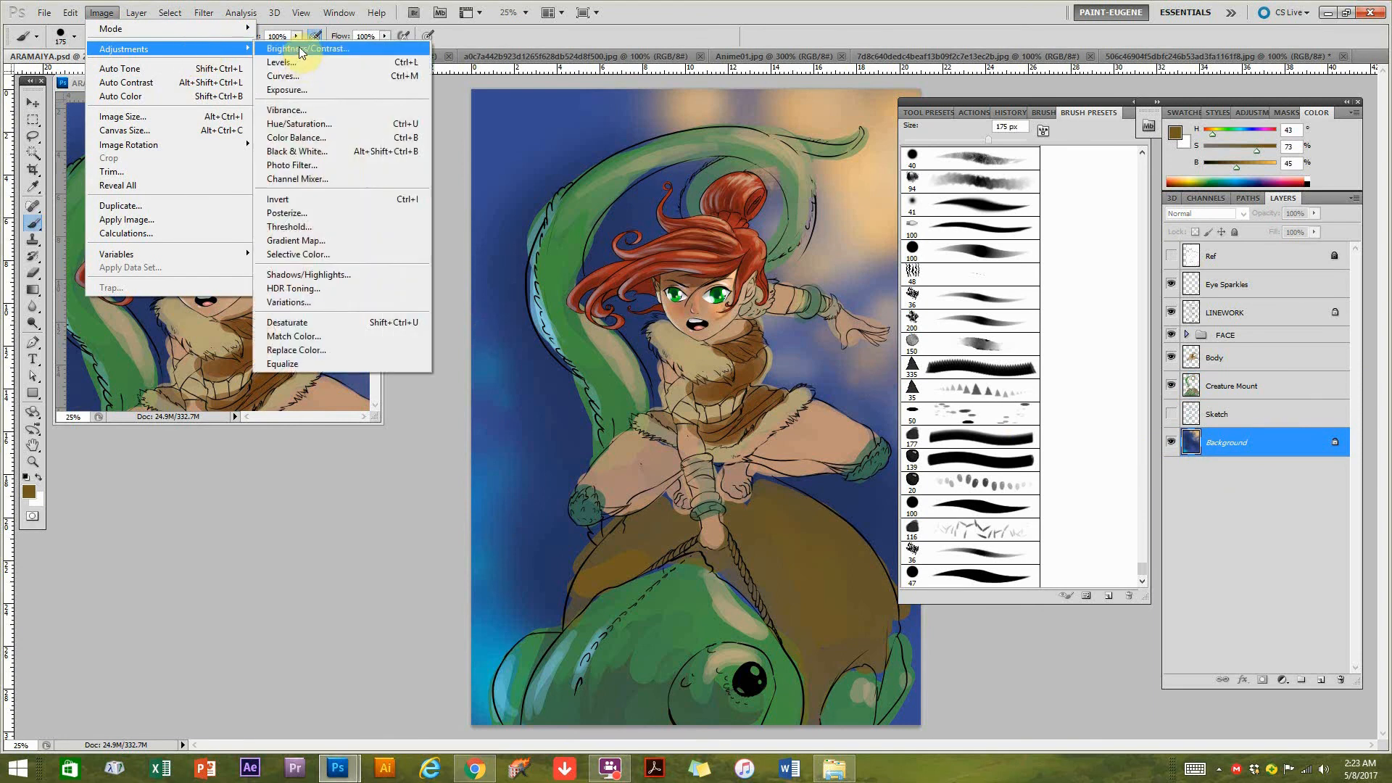
left_click(311, 124)
left_click_drag(867, 297, 872, 294)
left_click(1035, 179)
Darken the Background layer with Brightness/Contrast, setting brightness to -17 and raising the contrast slightly.
key("b")
left_click(101, 13)
mouse_move(167, 44)
left_click(282, 43)
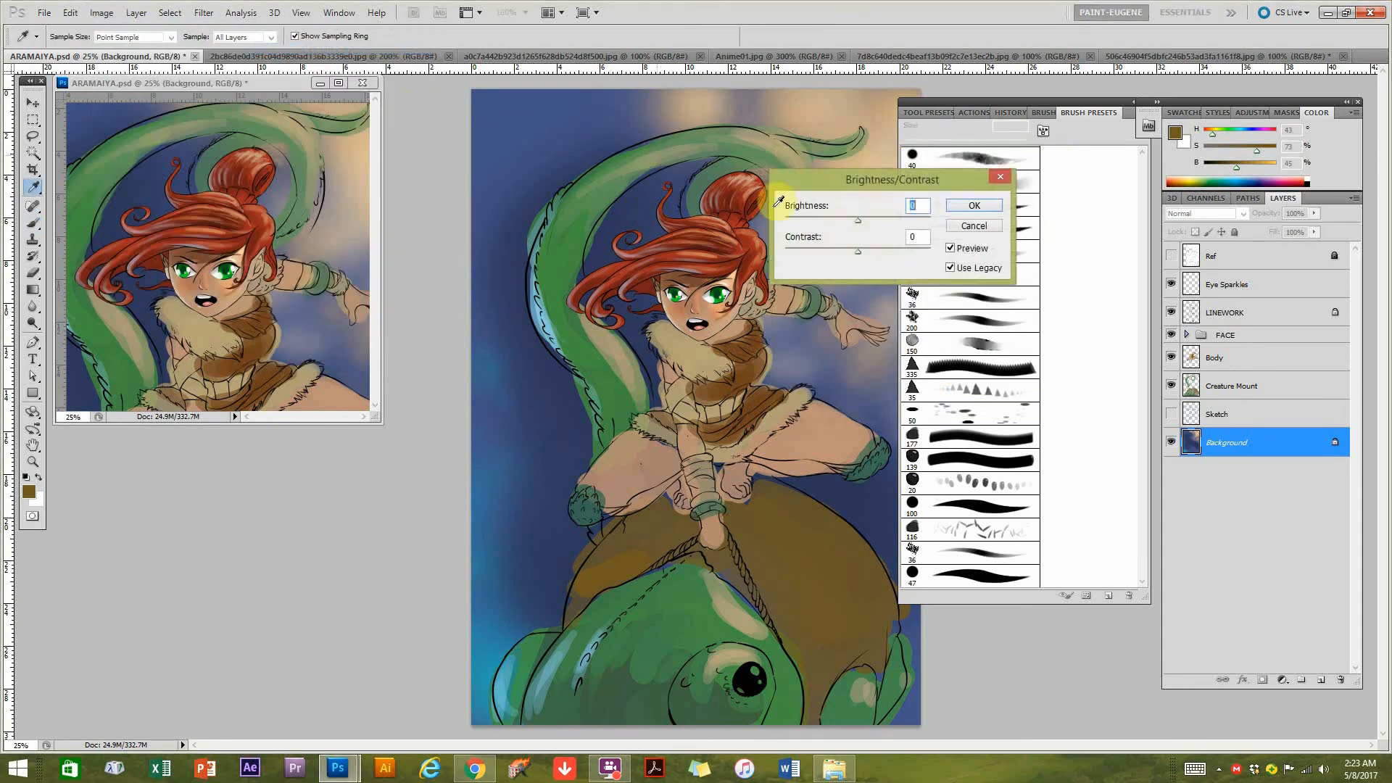
left_click_drag(848, 220, 861, 250)
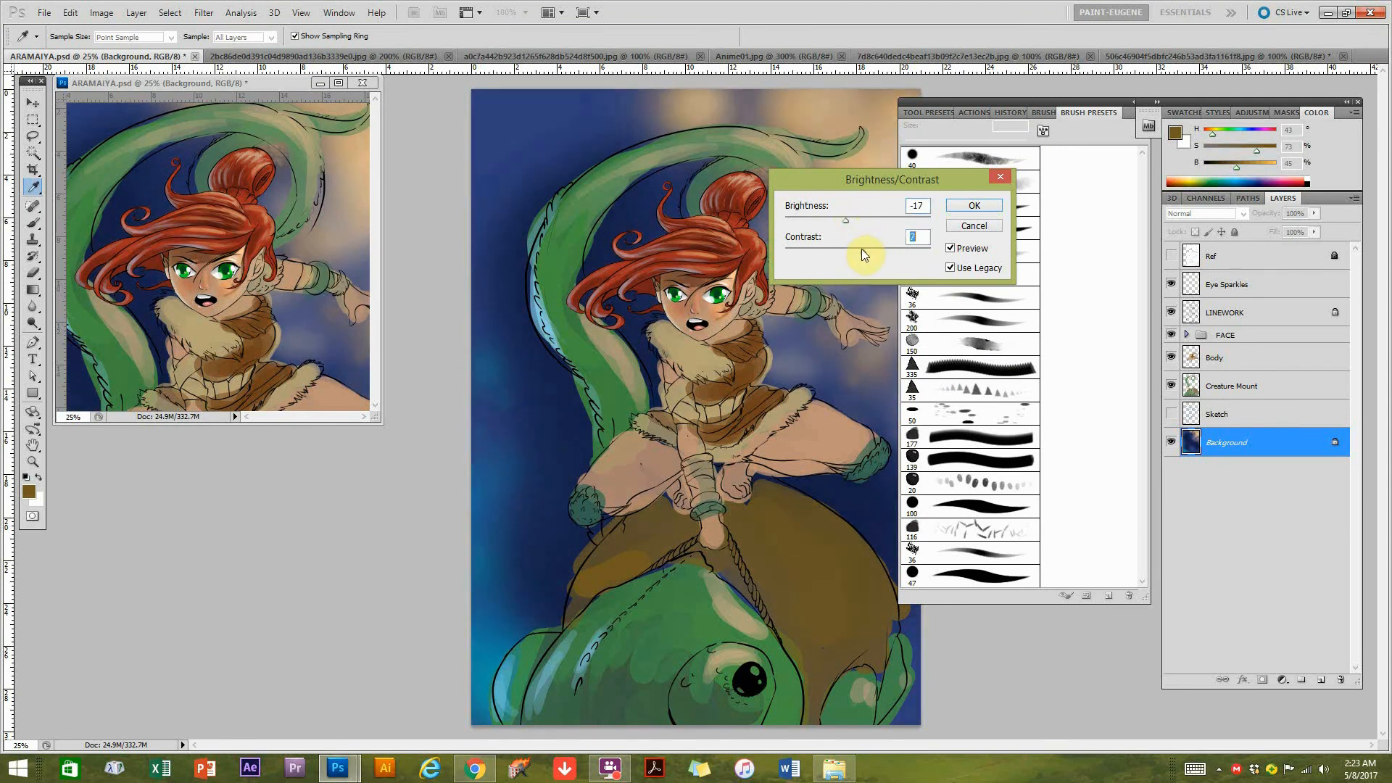
left_click(972, 207)
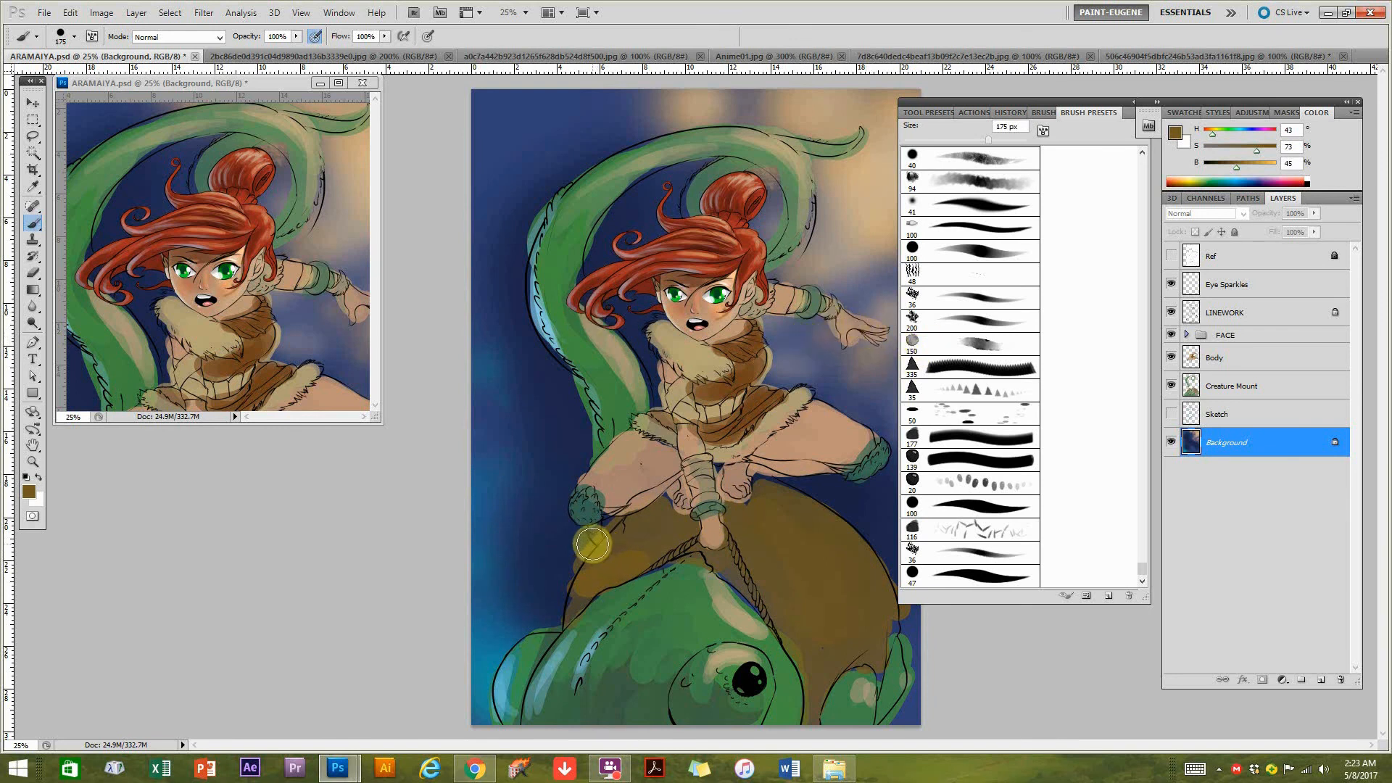
left_click(696, 362)
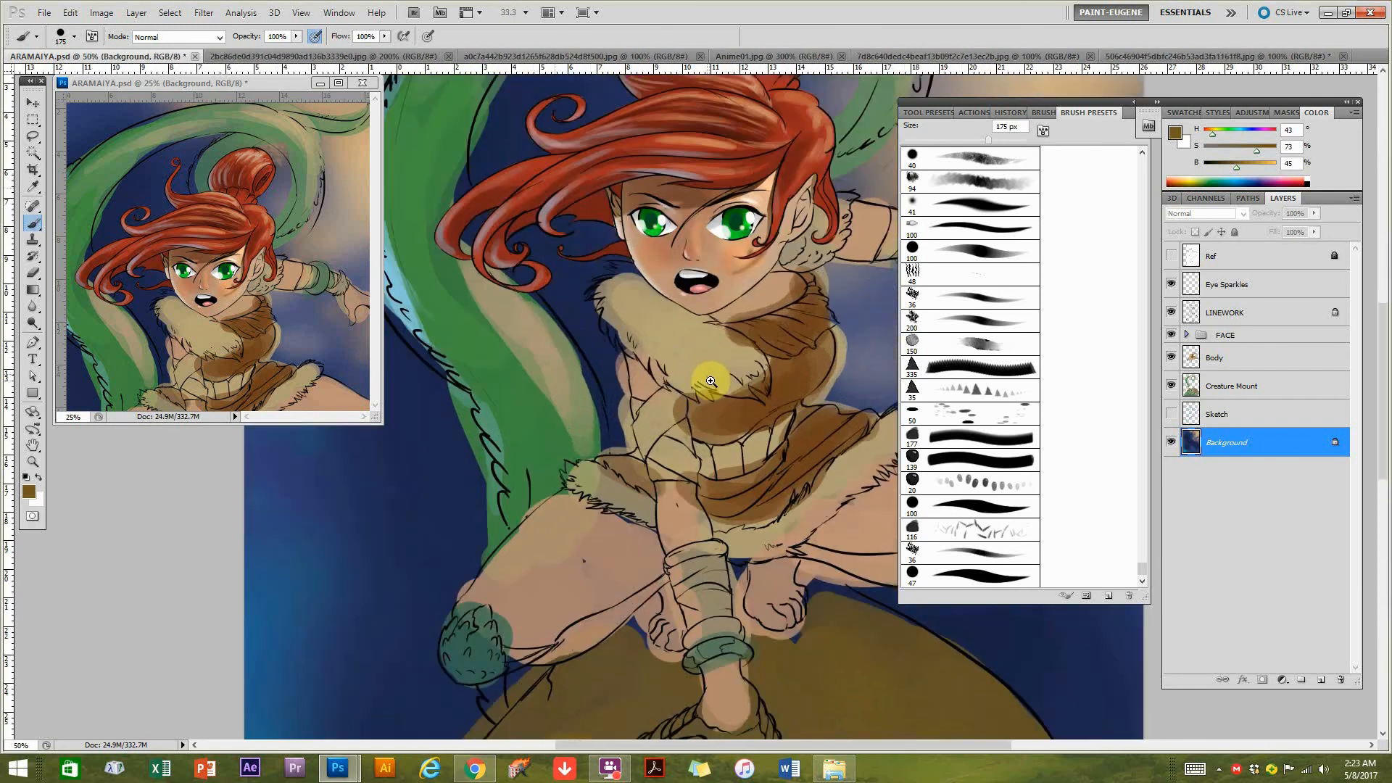